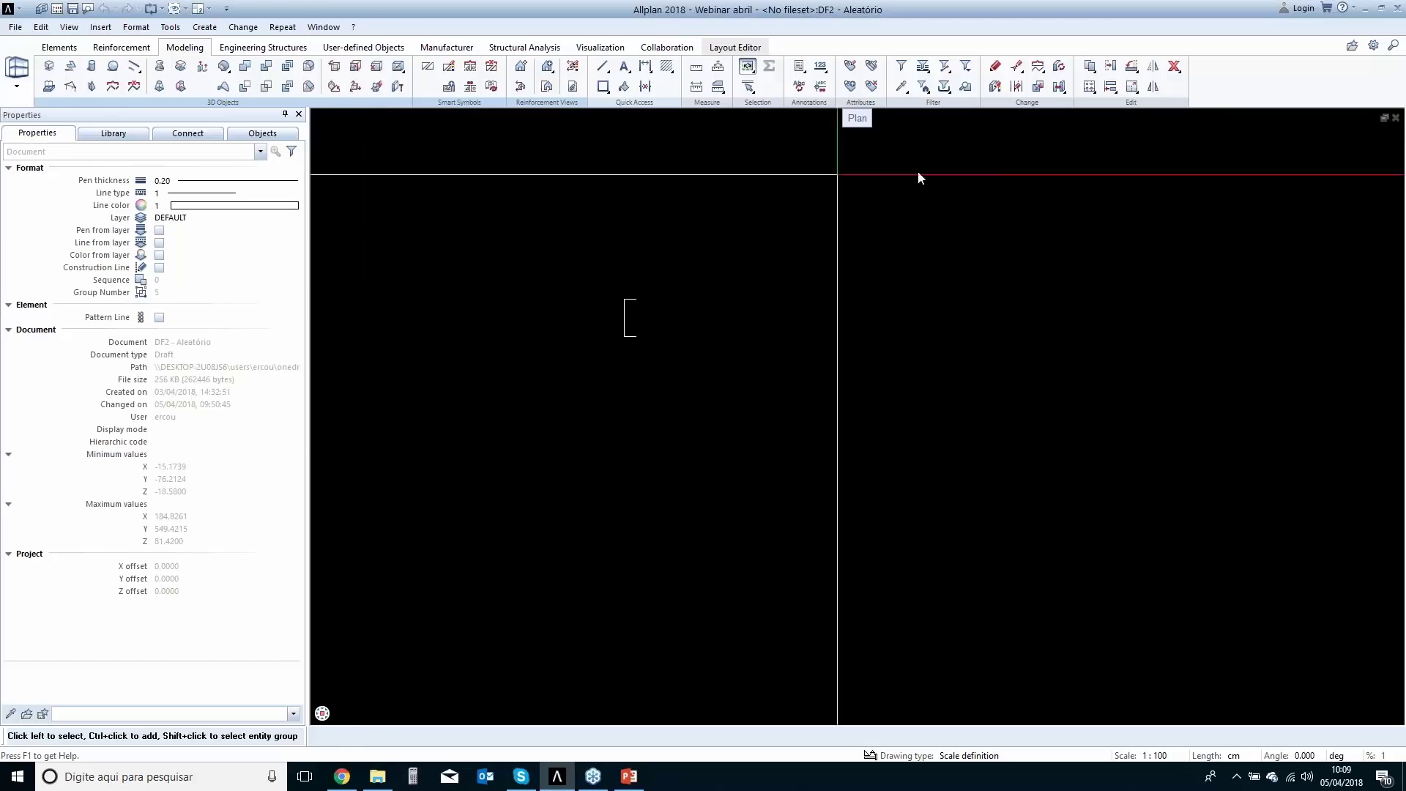
click(19, 86)
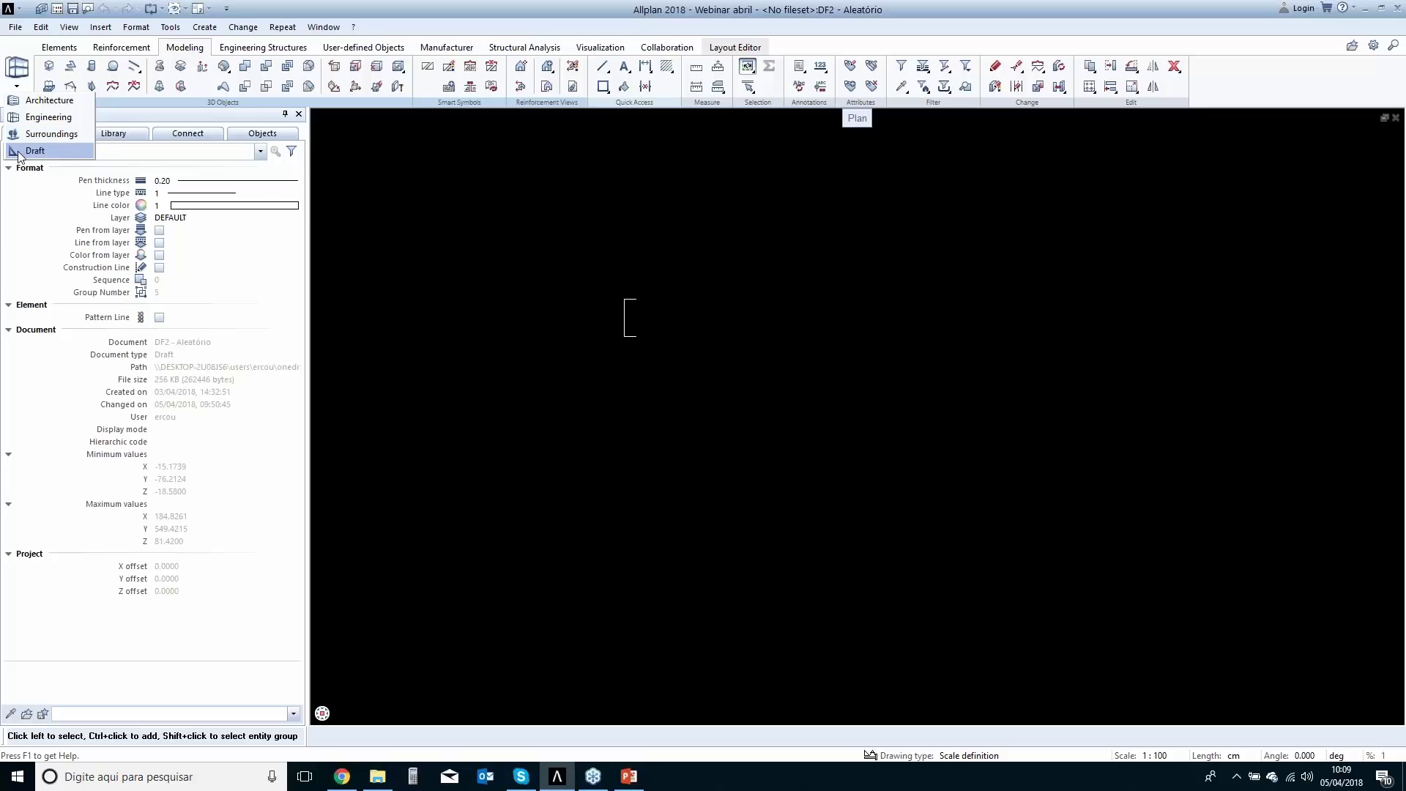
click(36, 118)
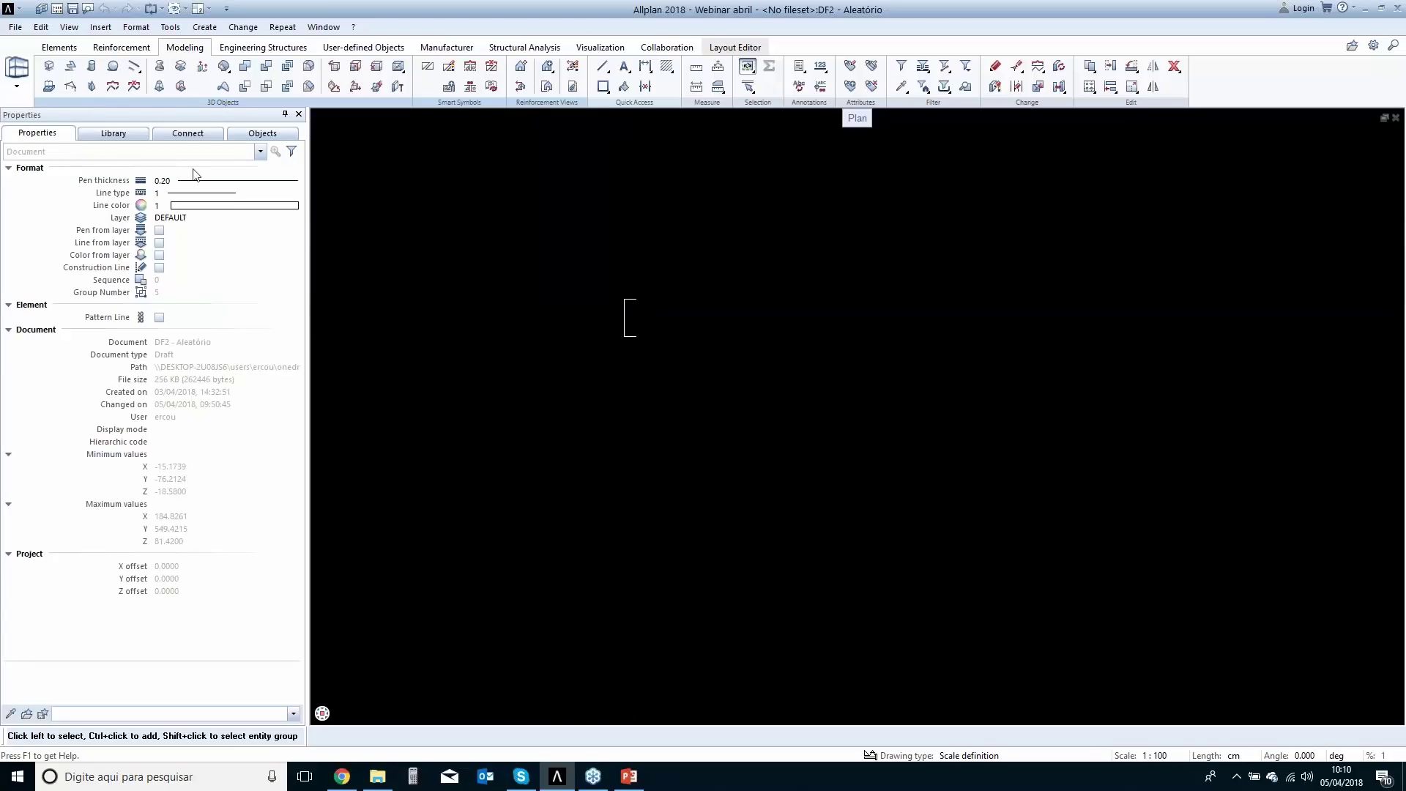
Switch to the front left southwest isometric view and examine the two rectangular end profiles and the 3D spline linking them.
scroll(606, 343, up, 1)
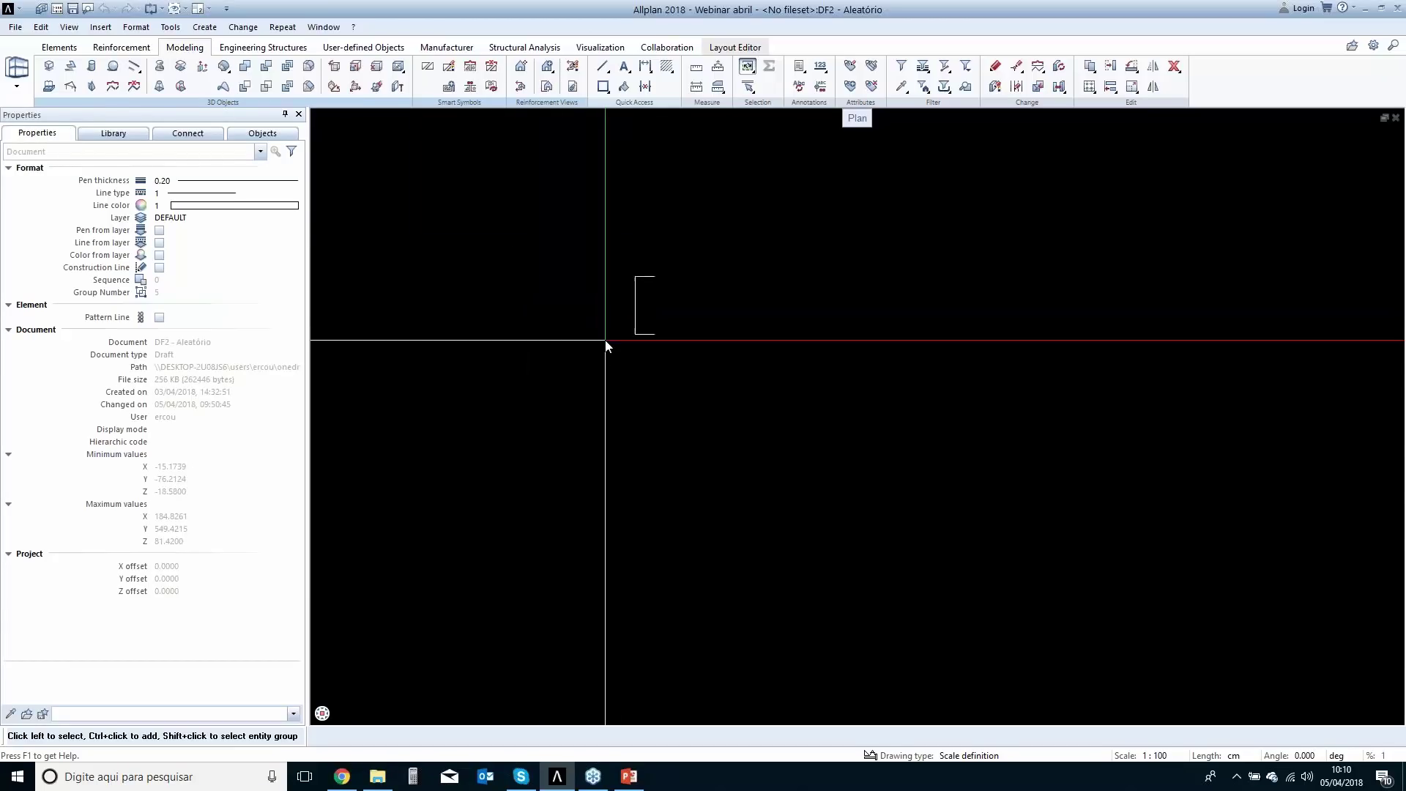
scroll(607, 335, up, 1)
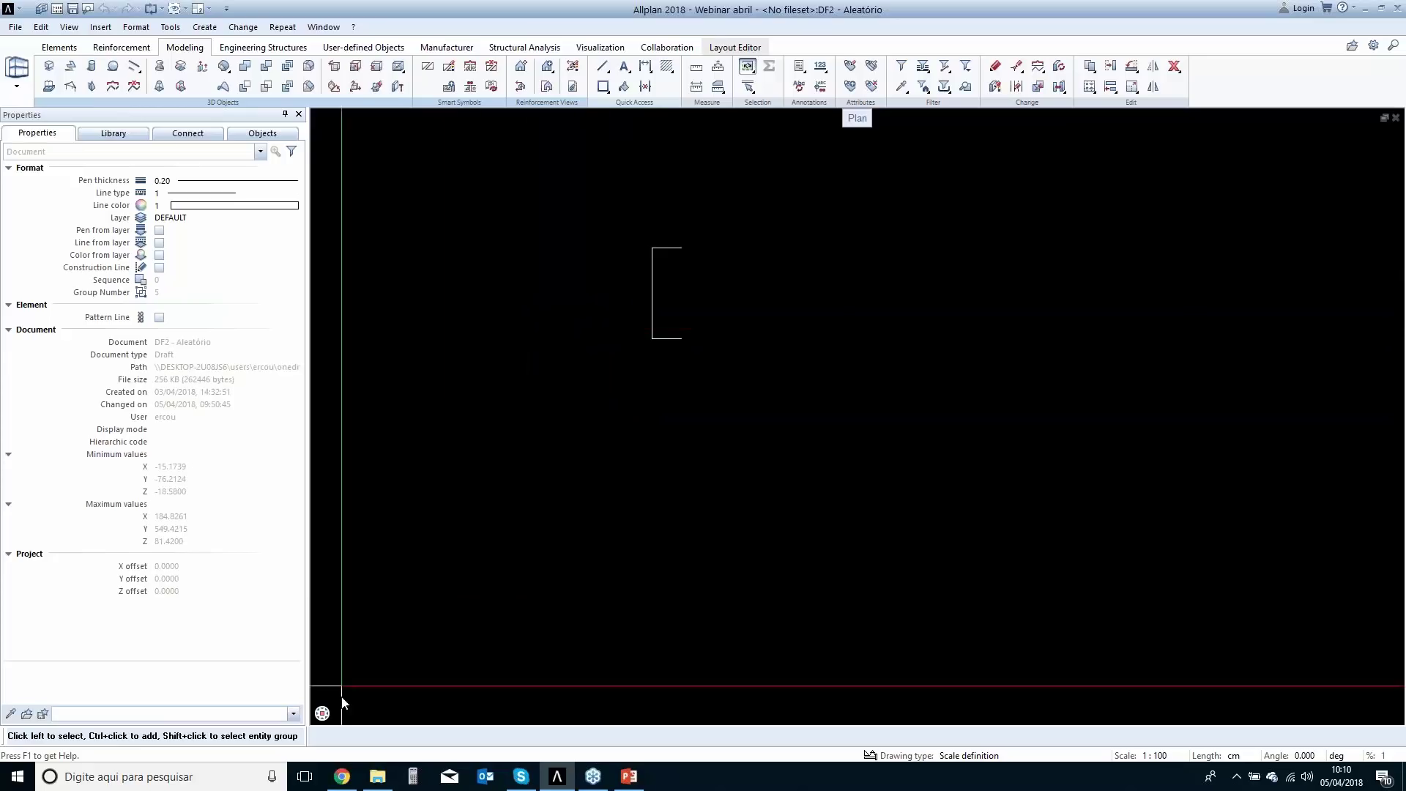
mouse_move(326, 705)
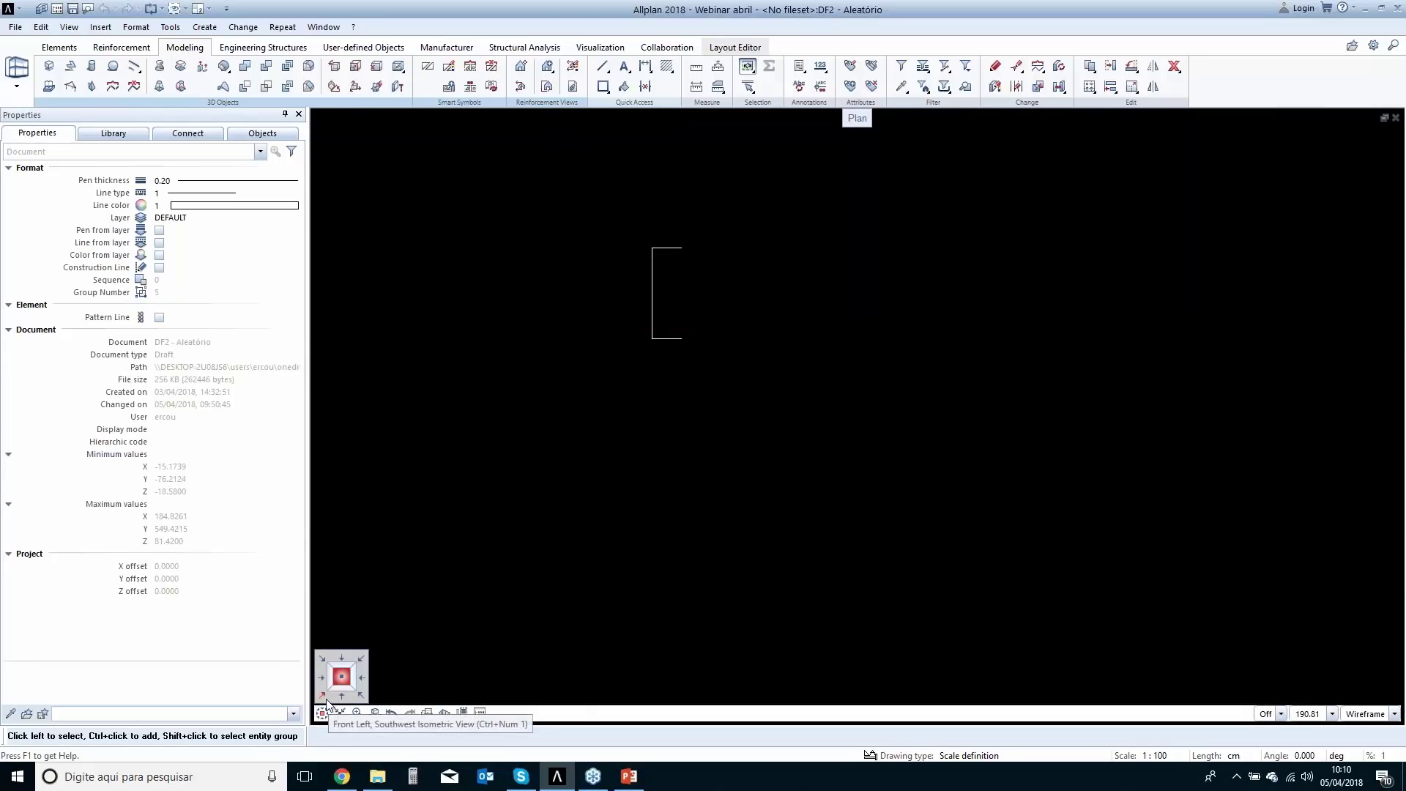
click(327, 707)
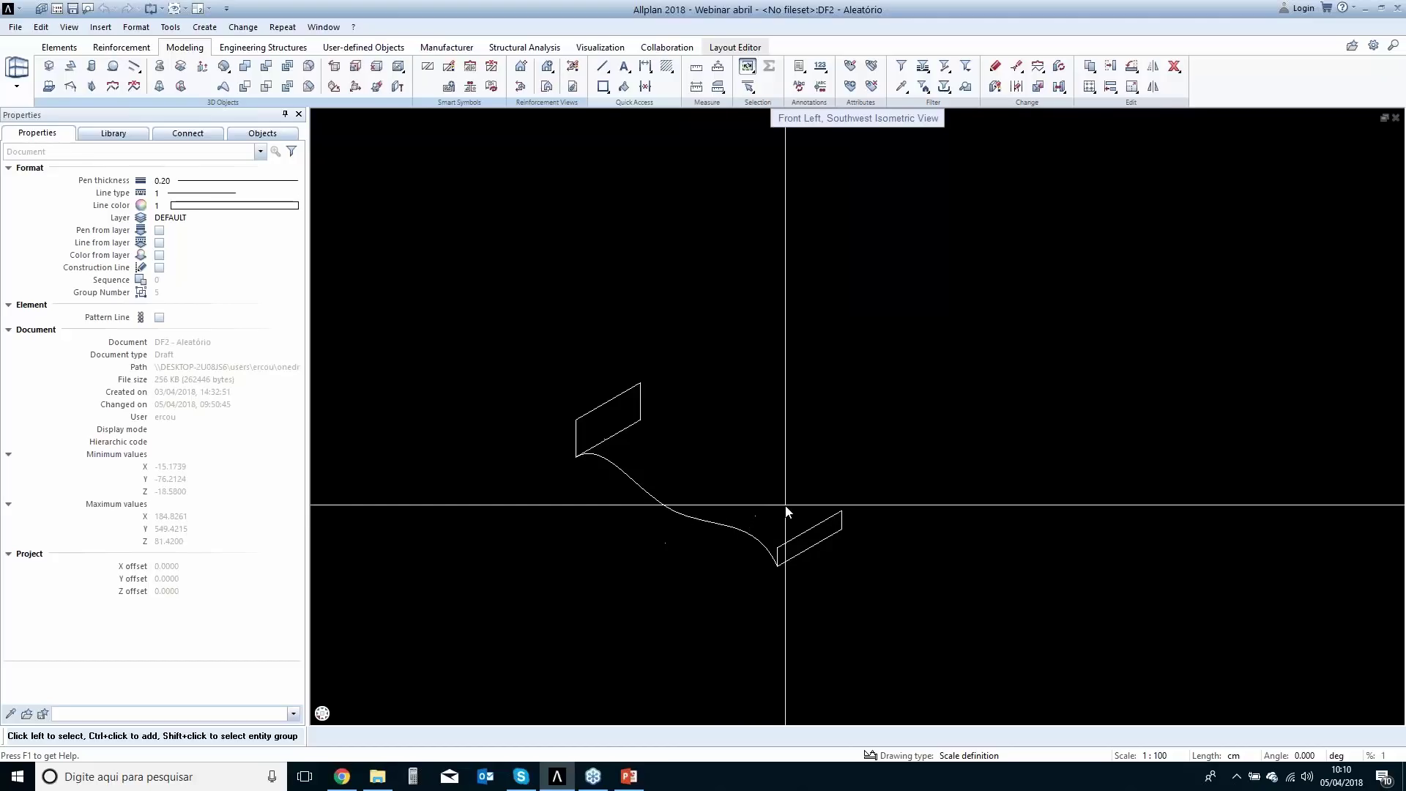
mouse_move(326, 719)
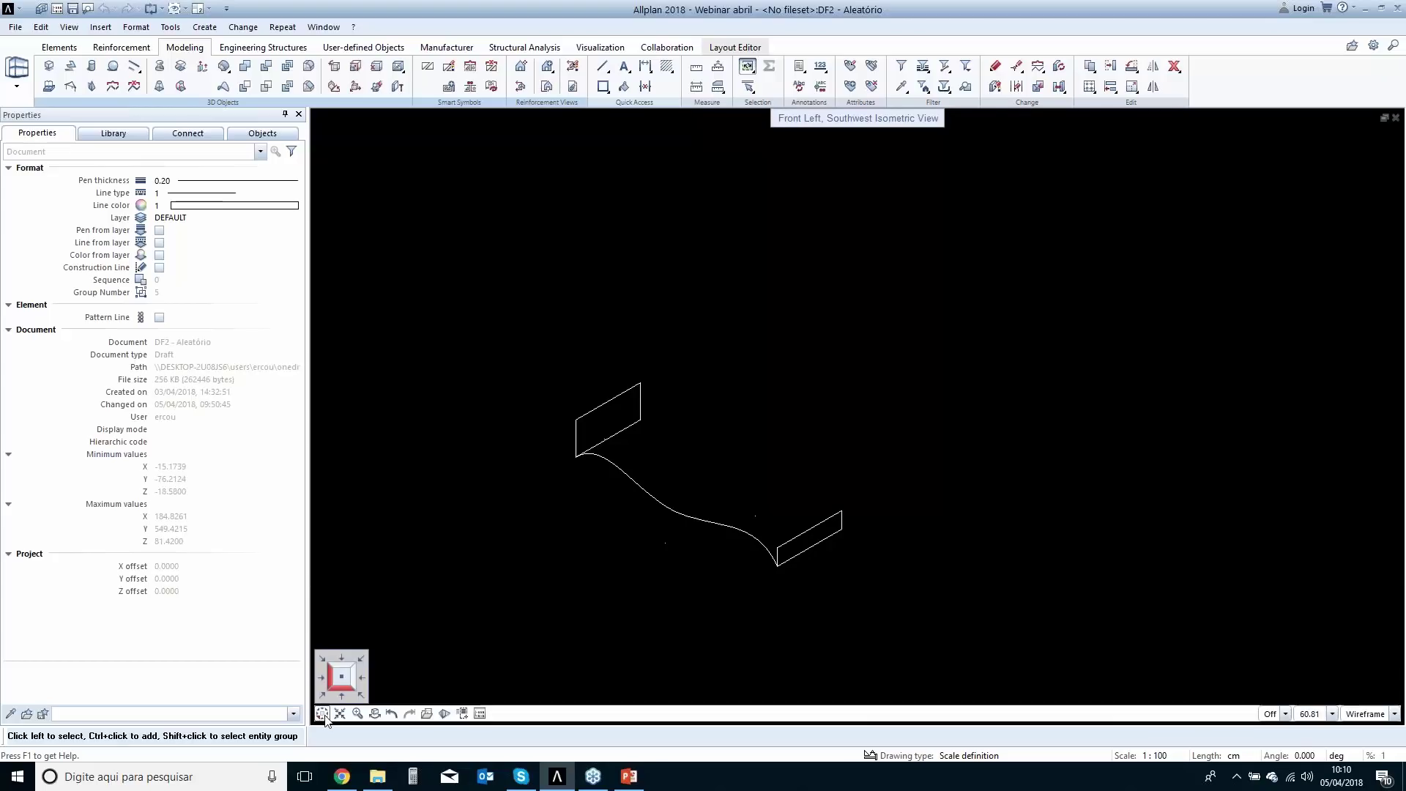
scroll(790, 566, up, 2)
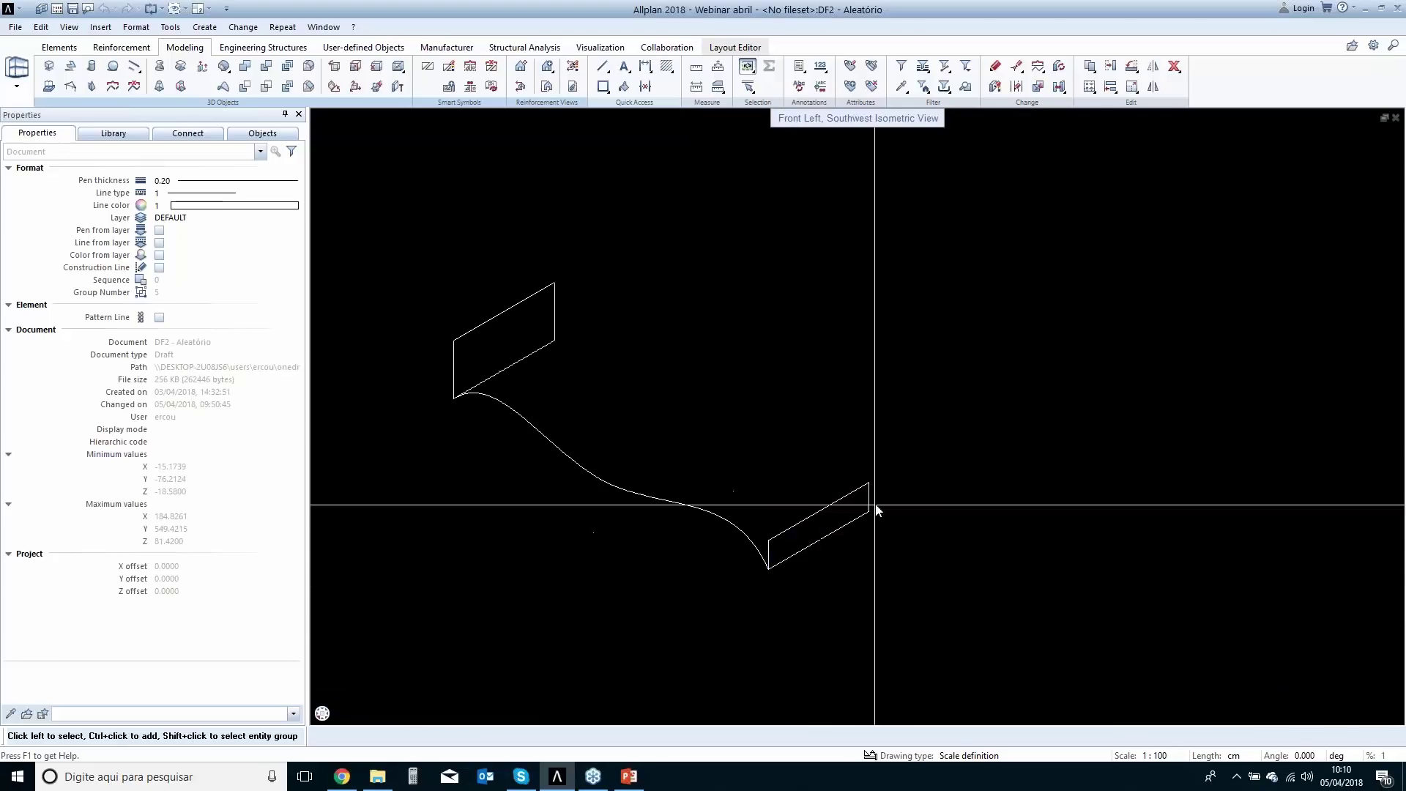
scroll(771, 567, up, 2)
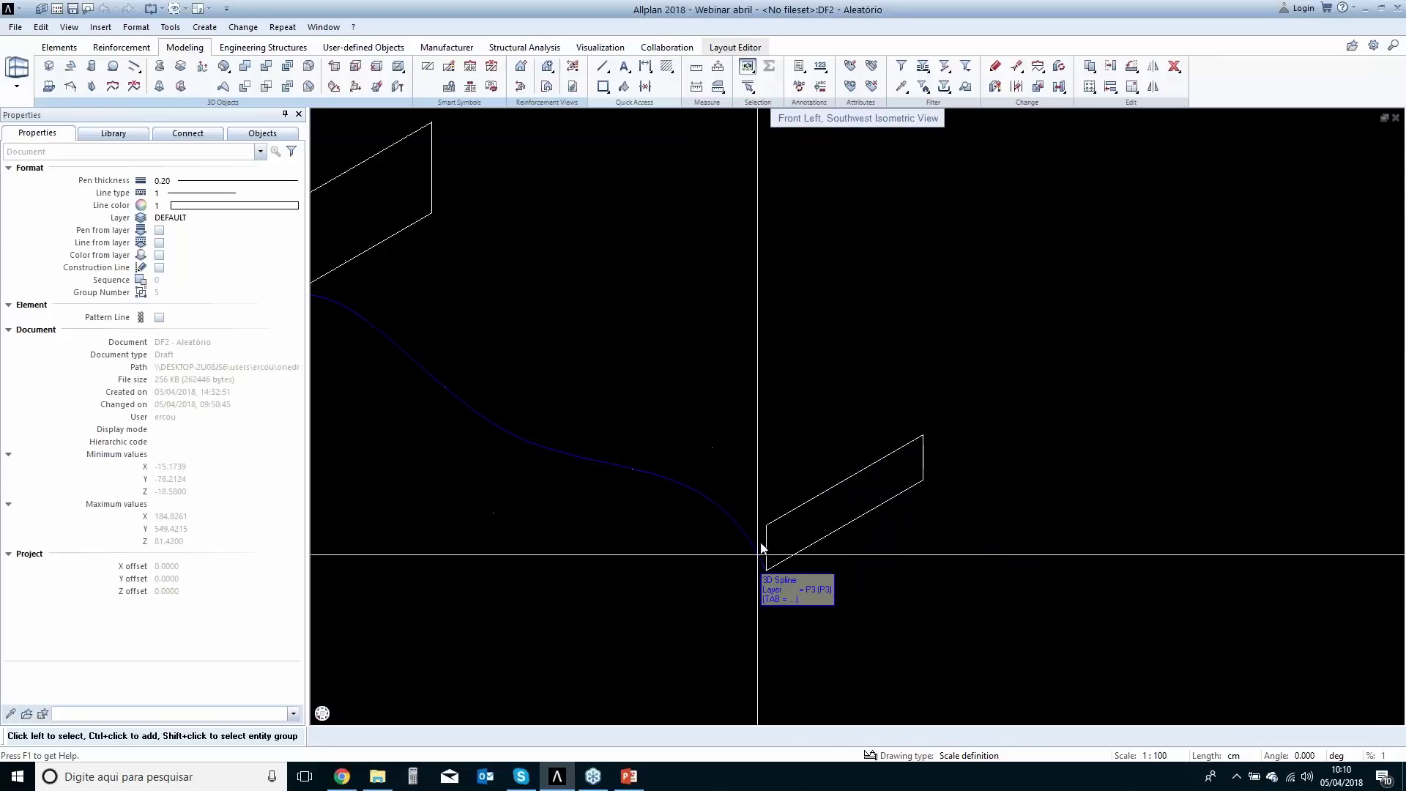
middle_drag(711, 539, 721, 541)
middle_drag(400, 279, 559, 323)
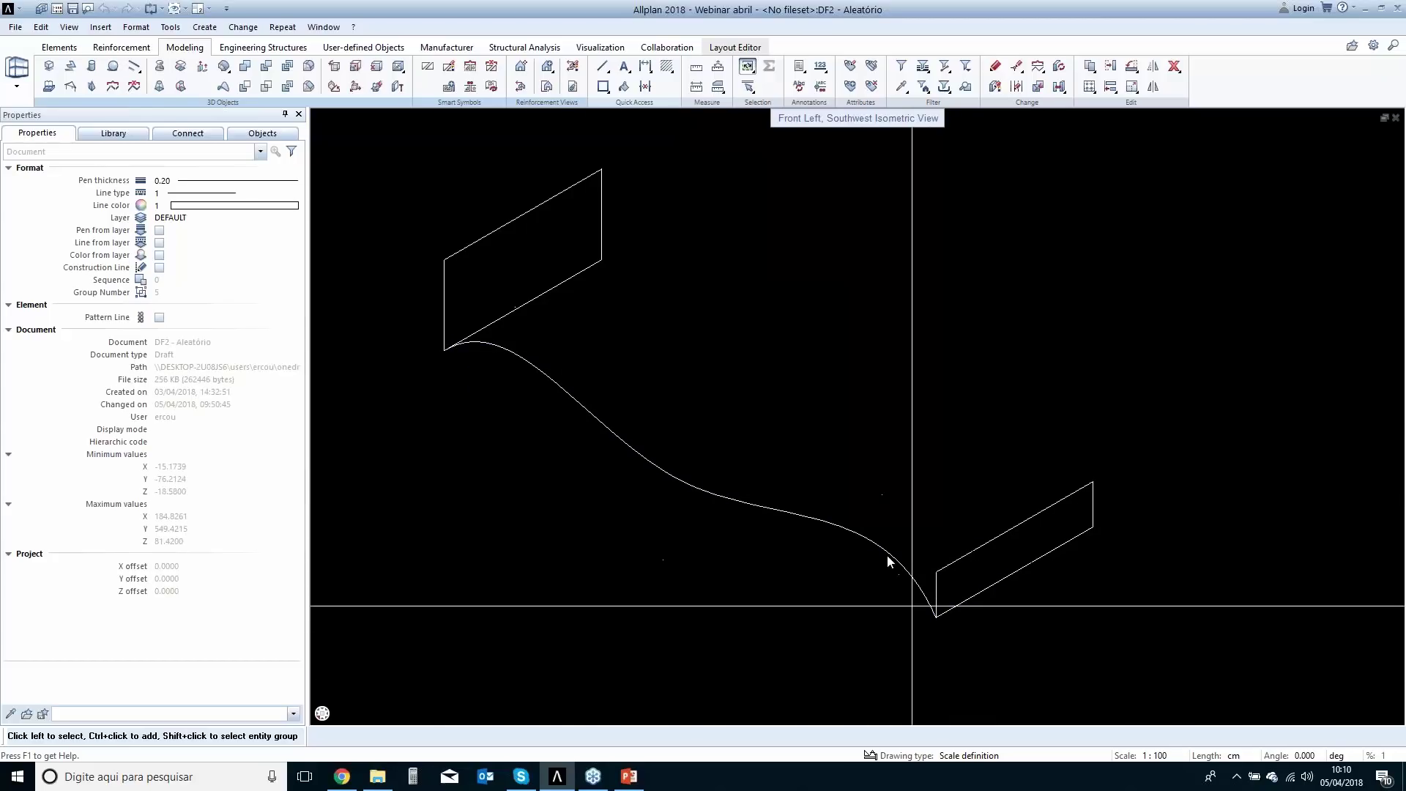
scroll(523, 490, down, 4)
middle_drag(585, 574, 708, 559)
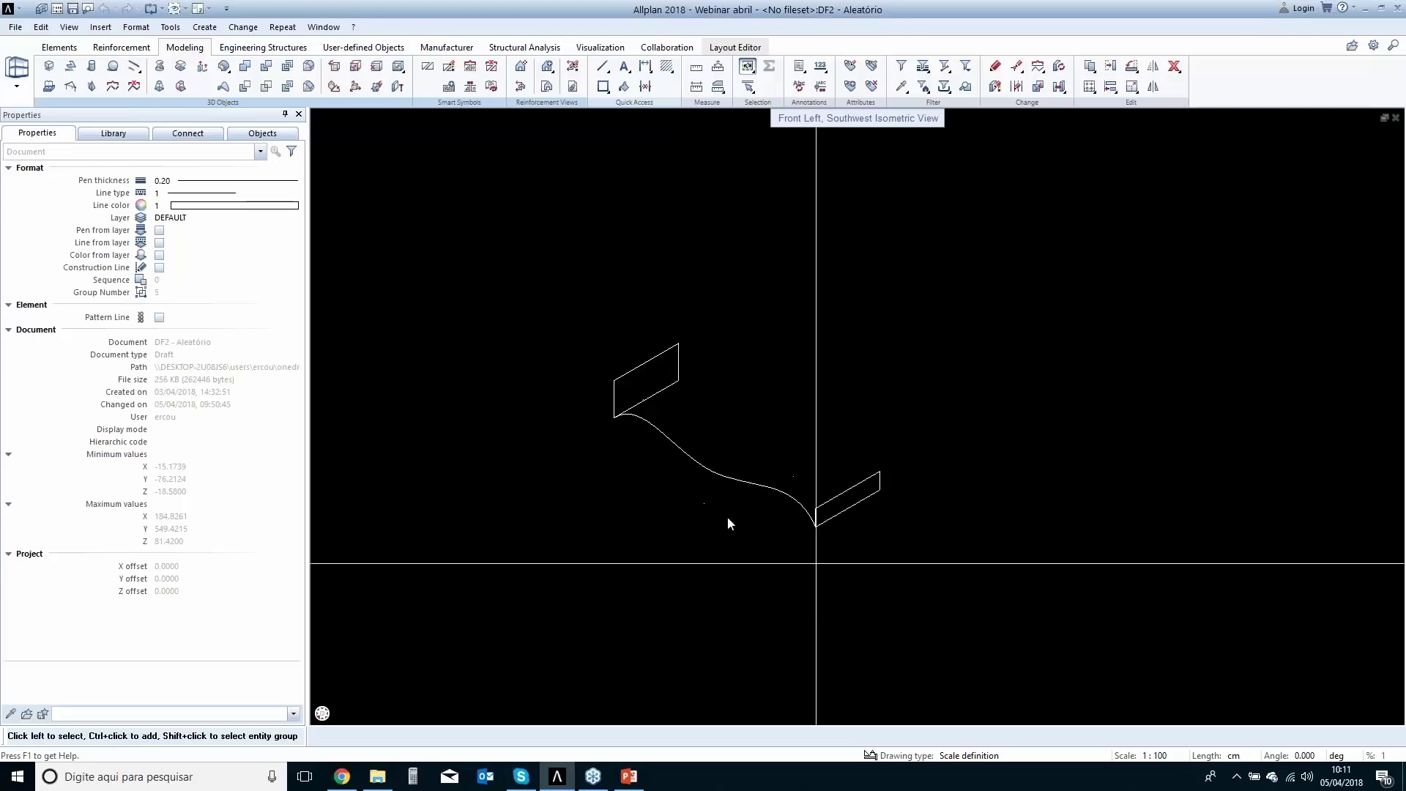
Sweep the two rectangular end profiles along the connecting 3D spline to form a solid.
click(180, 86)
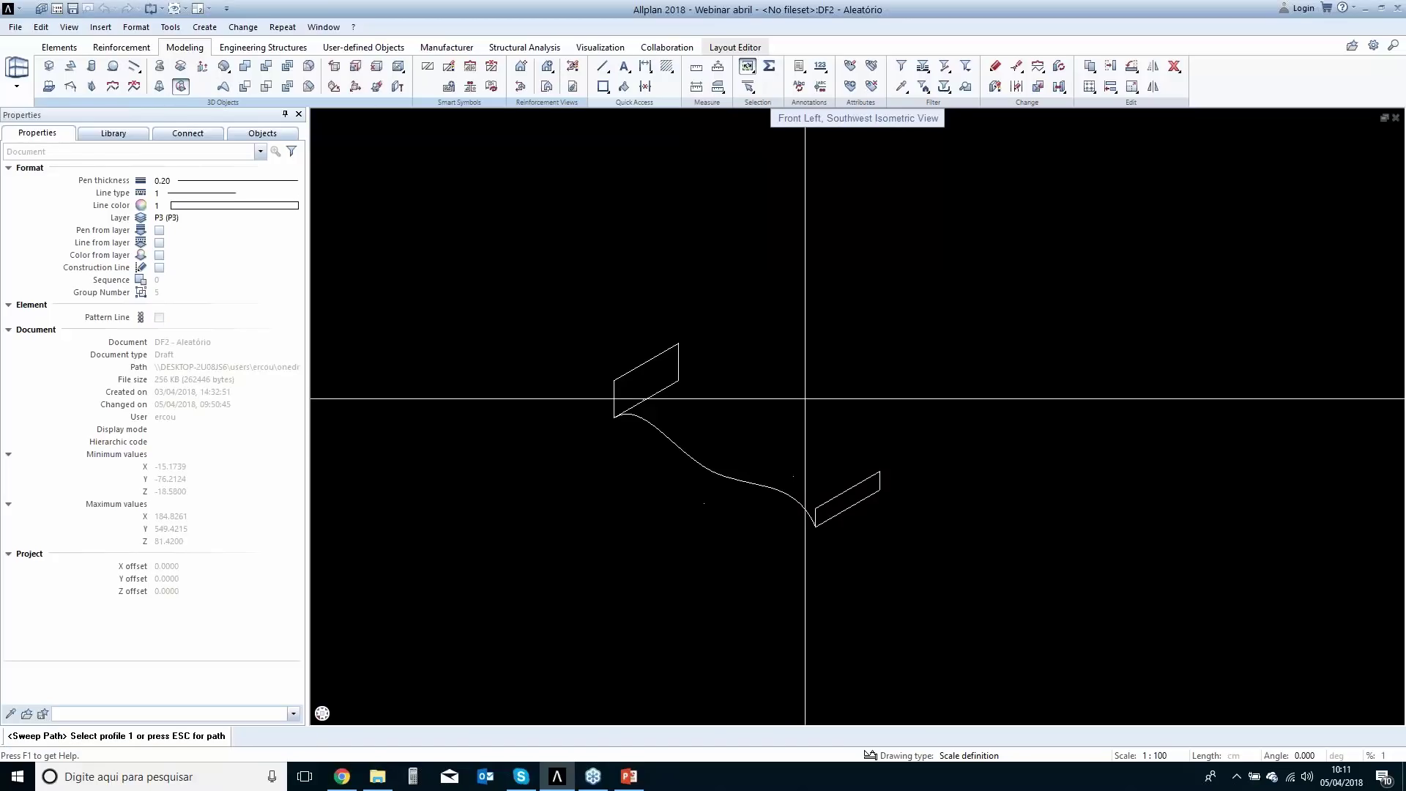
drag(844, 437, 932, 552)
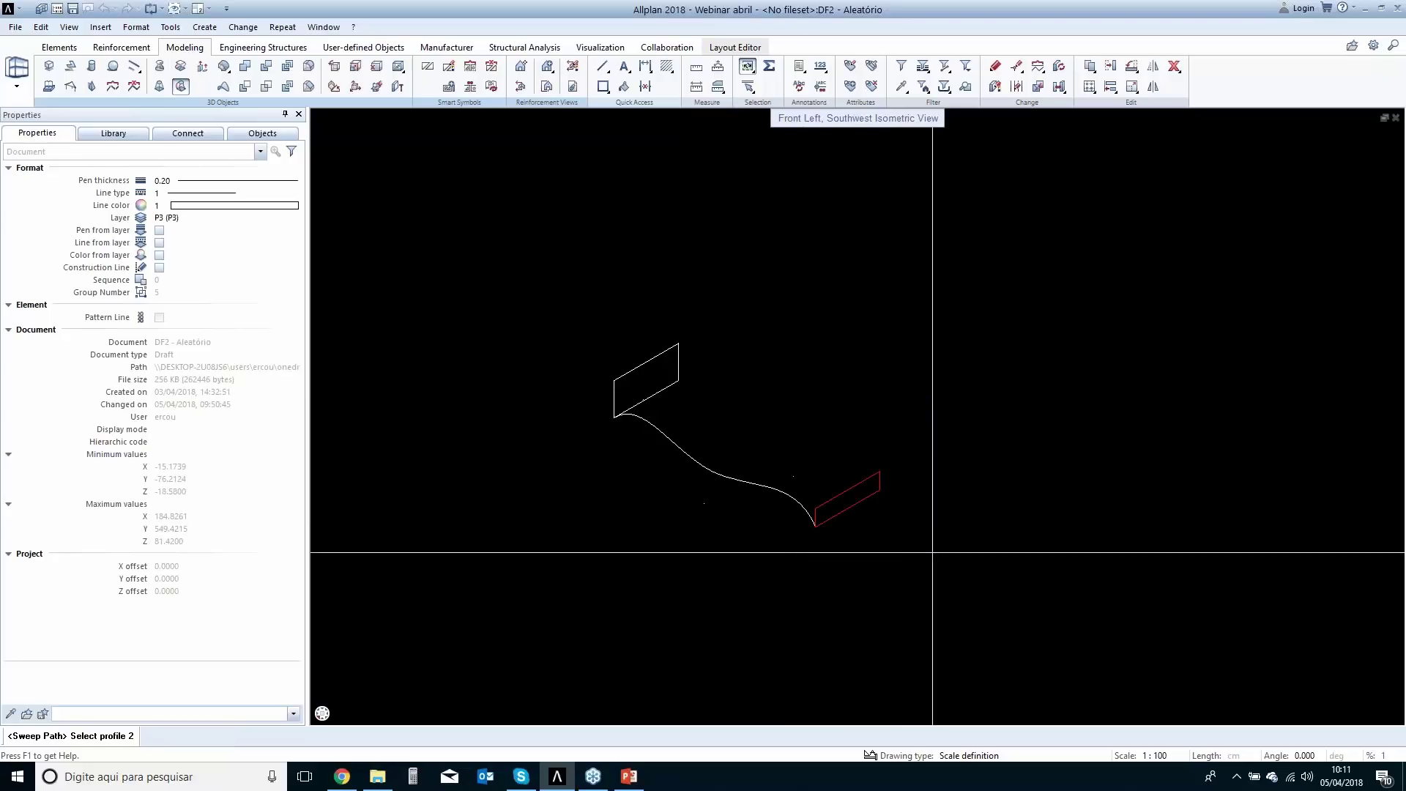
drag(561, 283, 706, 429)
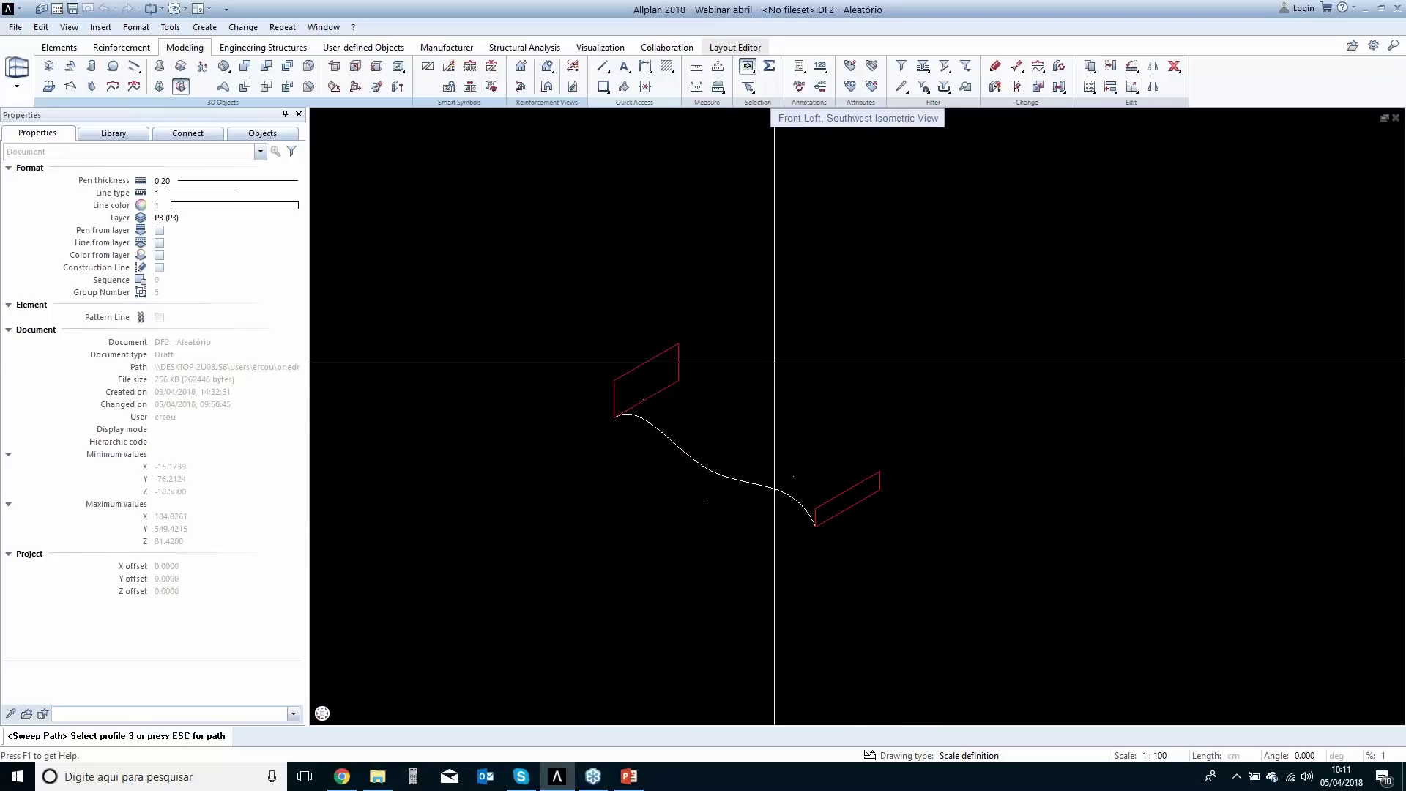
key(Escape)
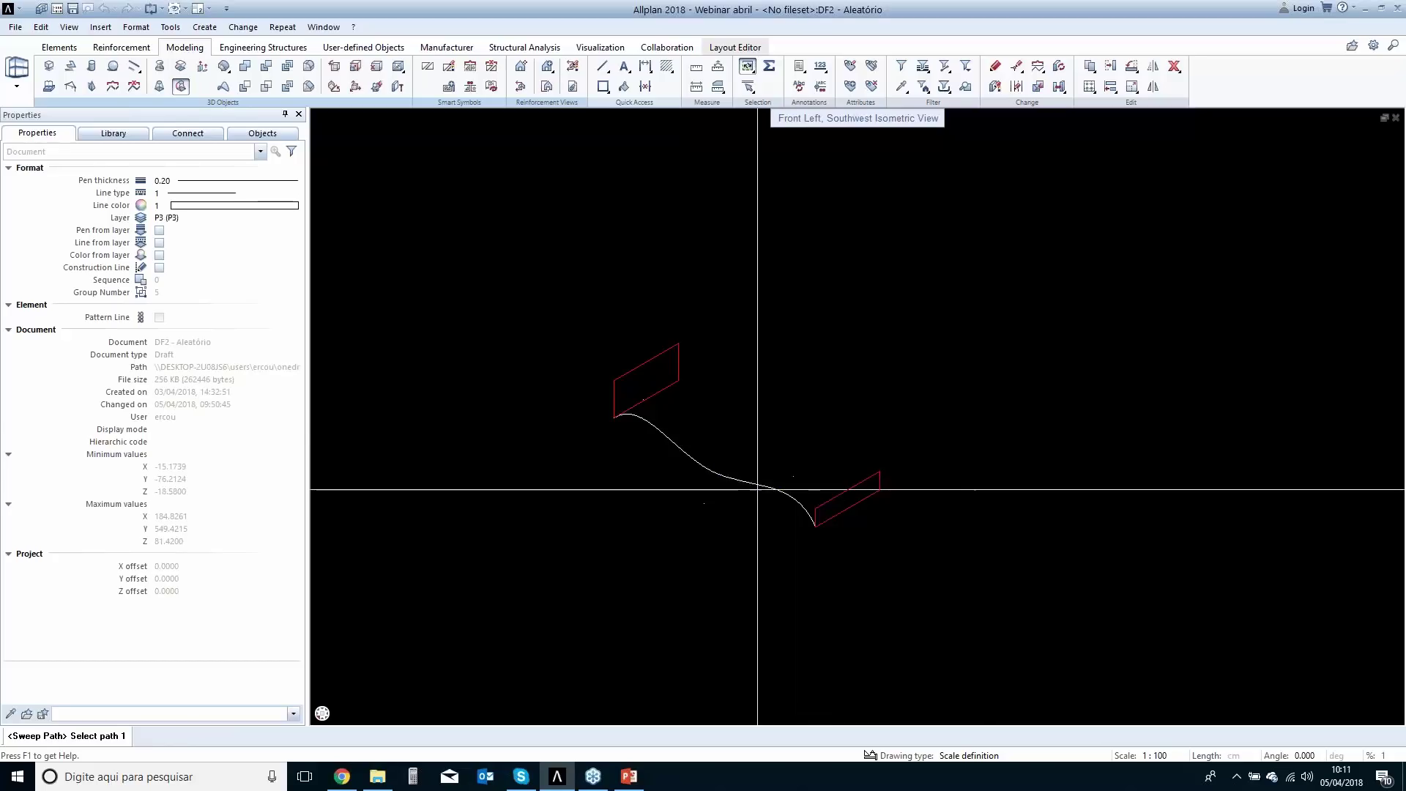
click(759, 487)
key(Escape)
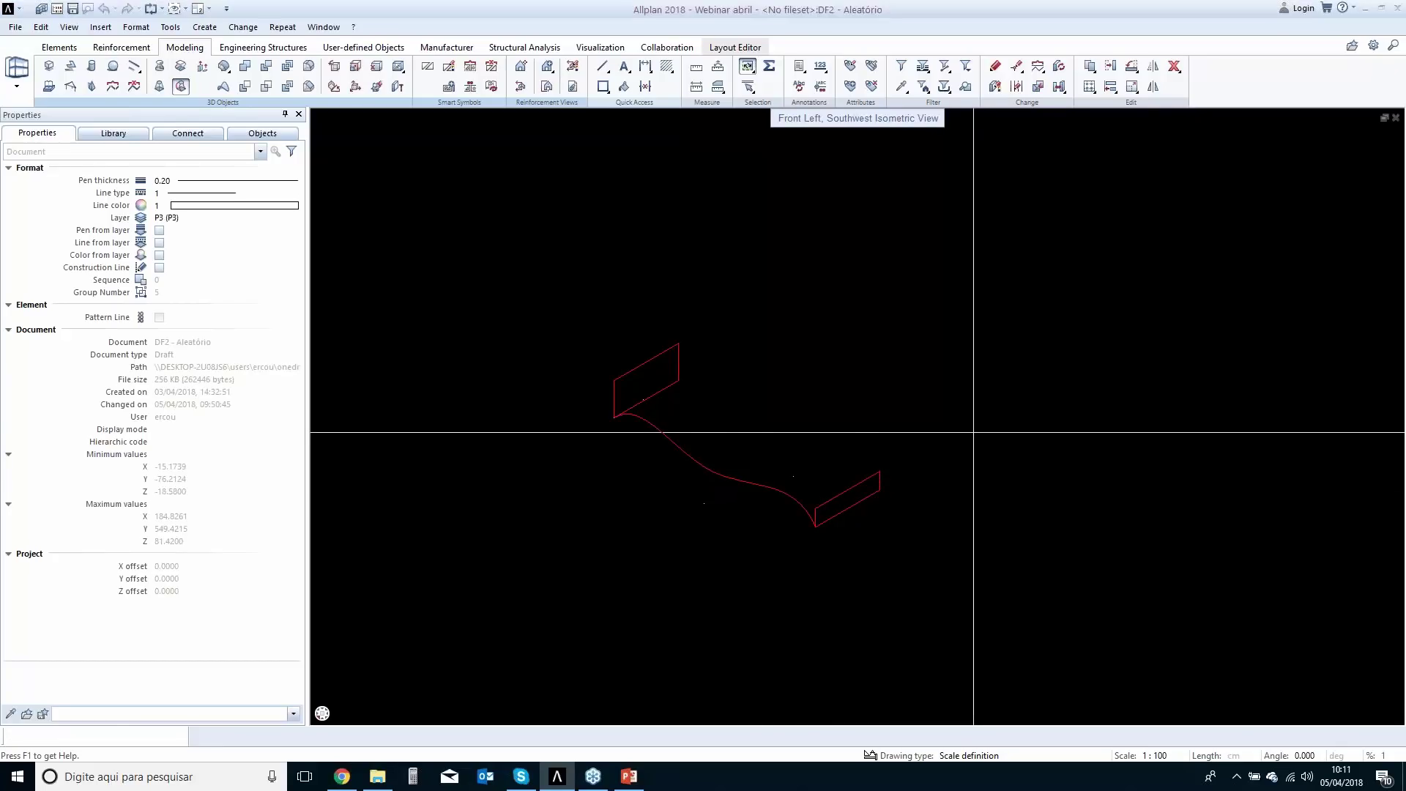
key(Escape)
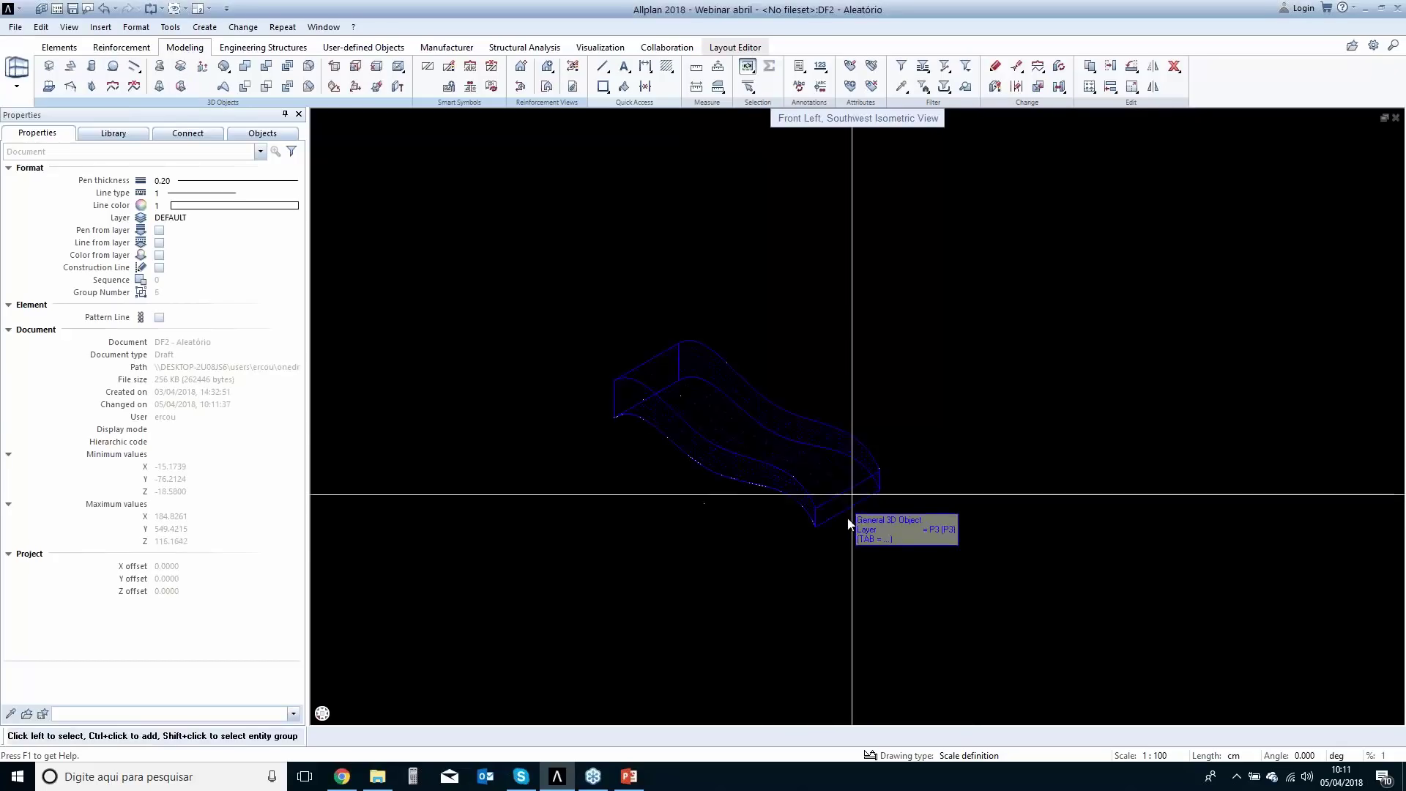
Inspect the swept solid from several angles in a shaded central perspective window, and close that window.
scroll(815, 540, up, 2)
scroll(815, 540, up, 2)
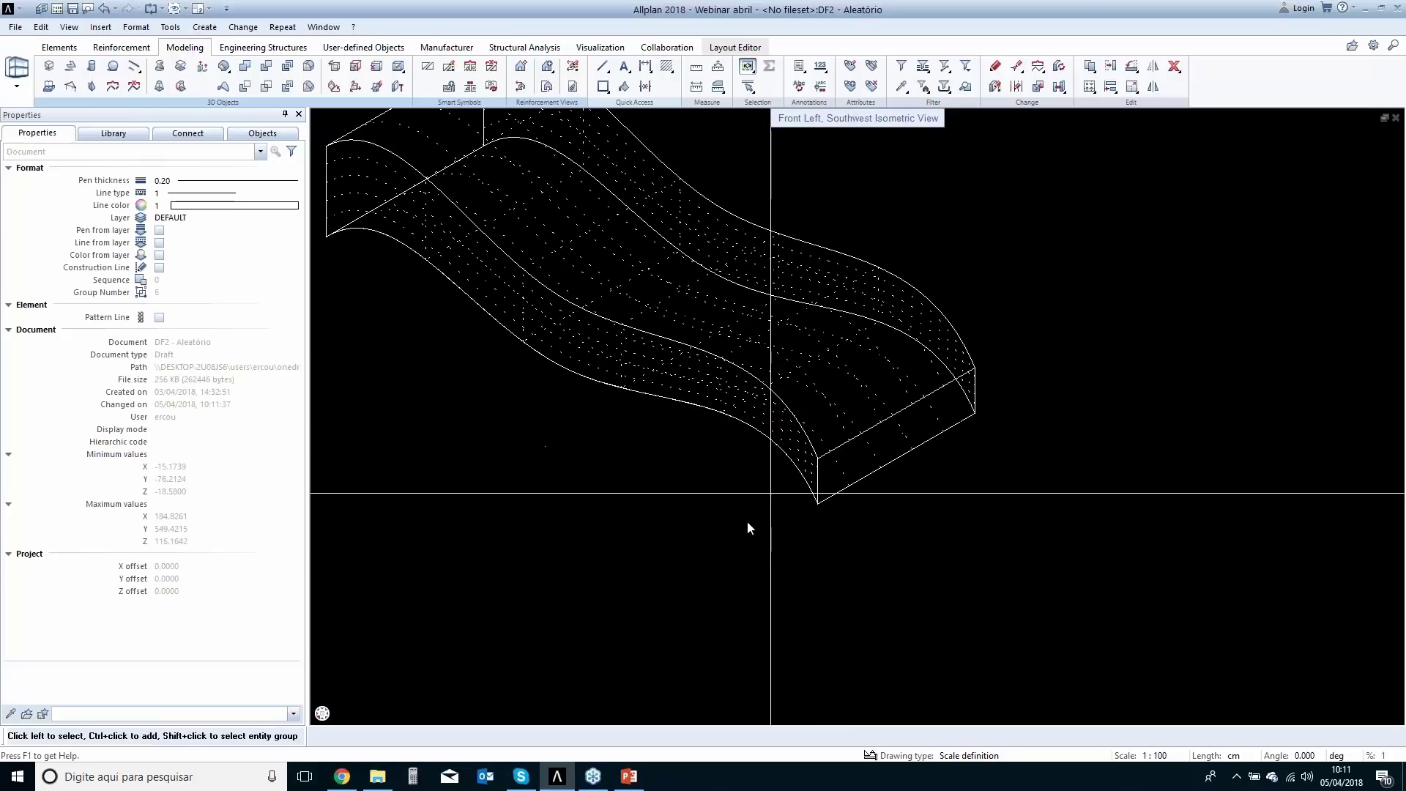
key(F4)
mouse_move(537, 488)
mouse_down()
mouse_move(461, 486)
mouse_move(605, 437)
mouse_move(578, 601)
mouse_move(528, 685)
mouse_move(373, 683)
mouse_move(471, 517)
mouse_move(590, 577)
mouse_move(612, 472)
mouse_up()
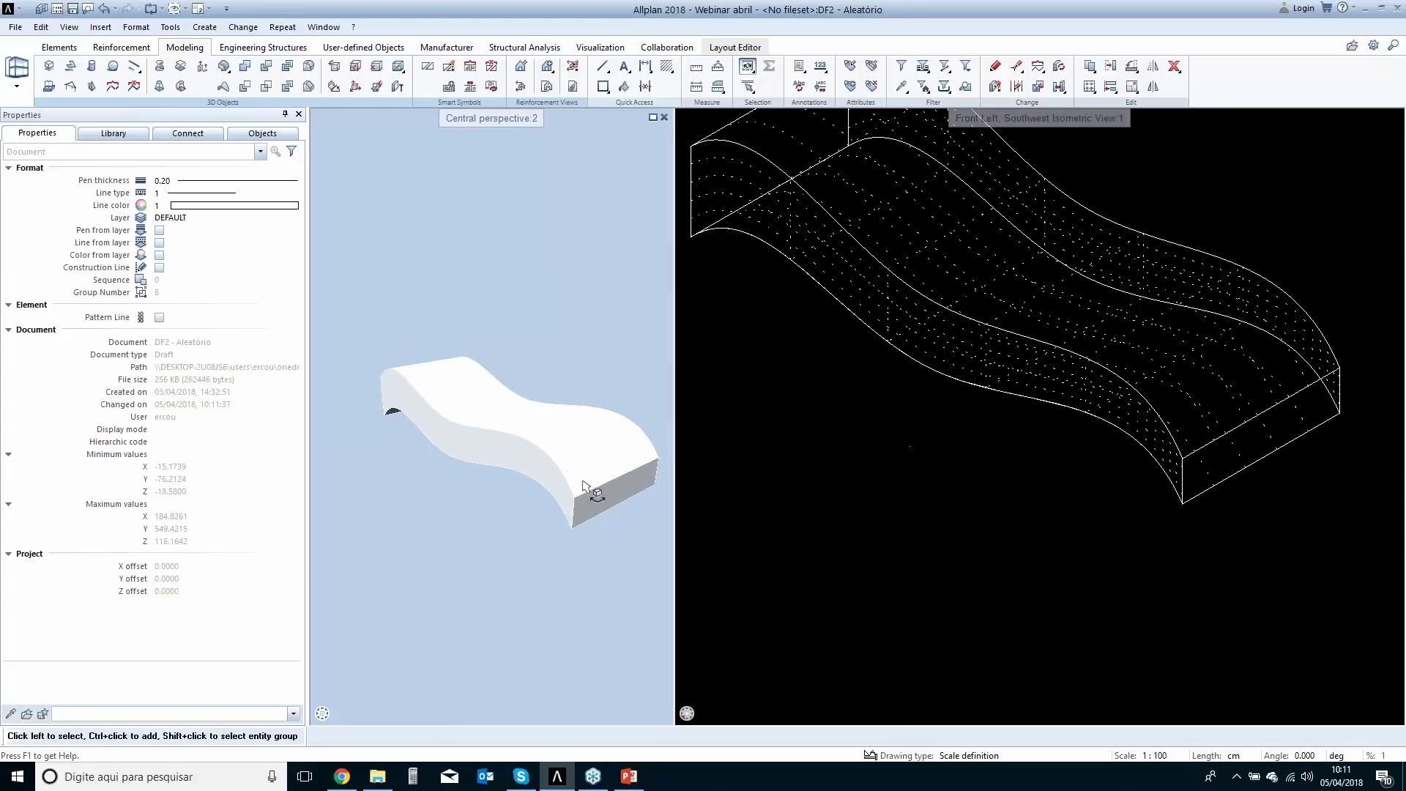
drag(513, 449, 570, 396)
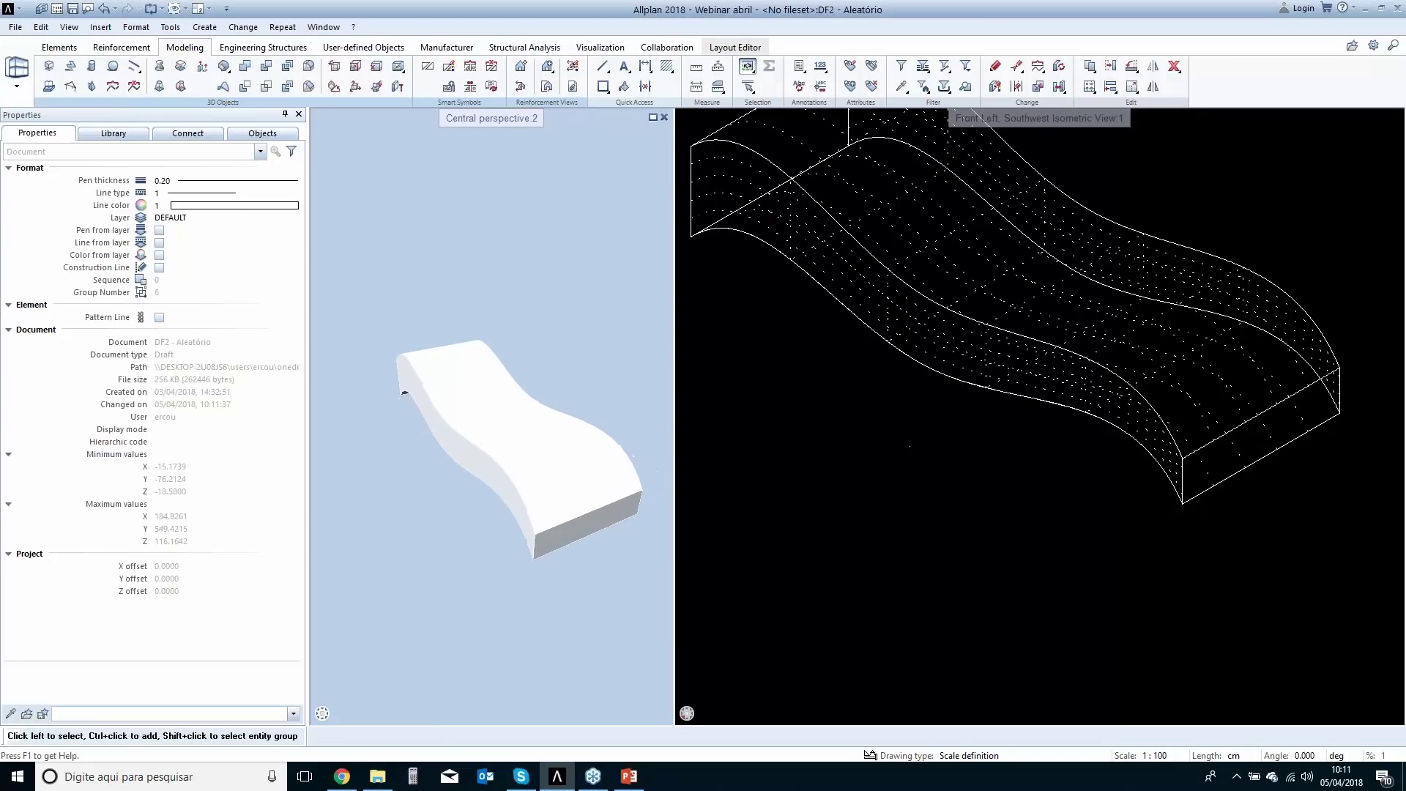
click(664, 118)
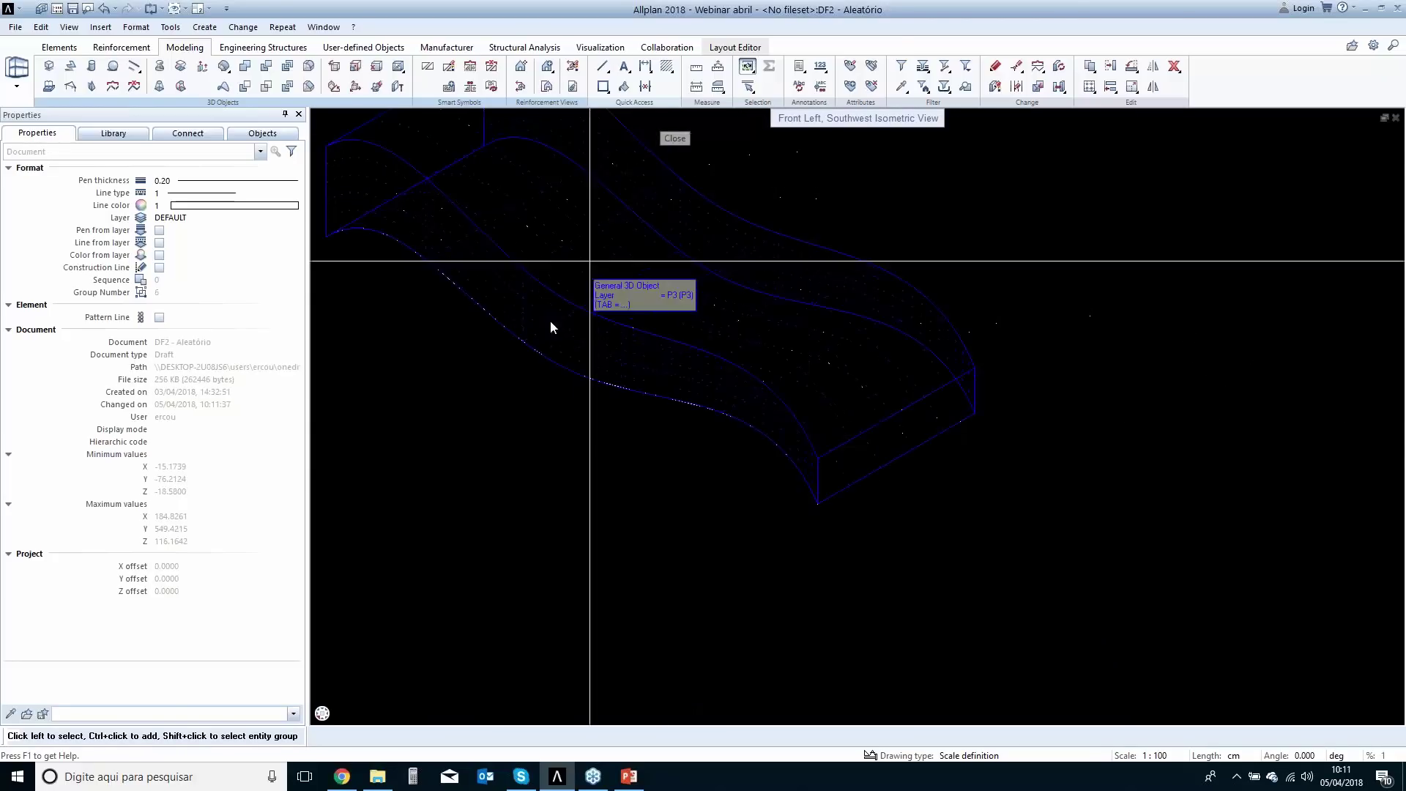
In plan view, create a side view of the whole swept solid looking from its left, and place it to the solid's right.
middle_drag(565, 442, 615, 525)
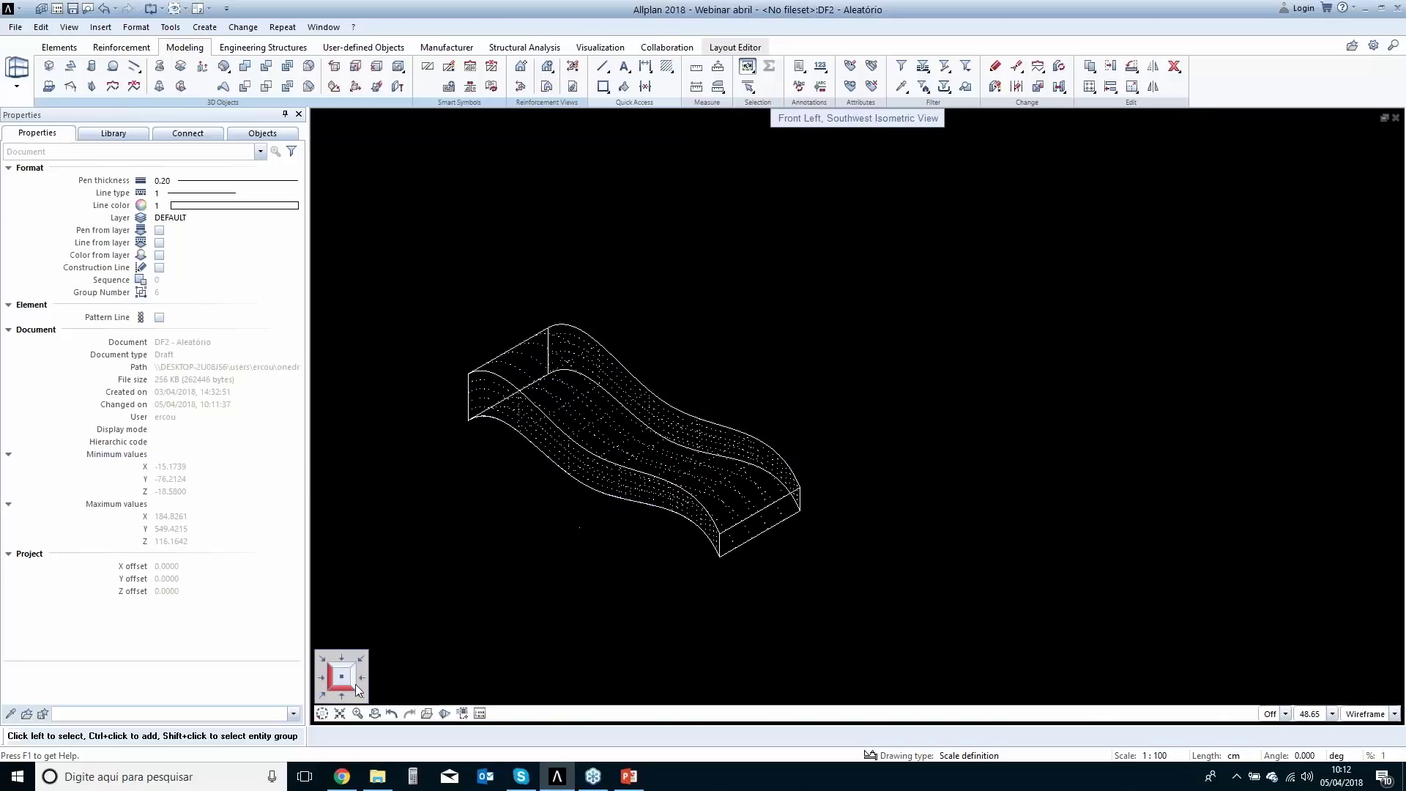
click(342, 687)
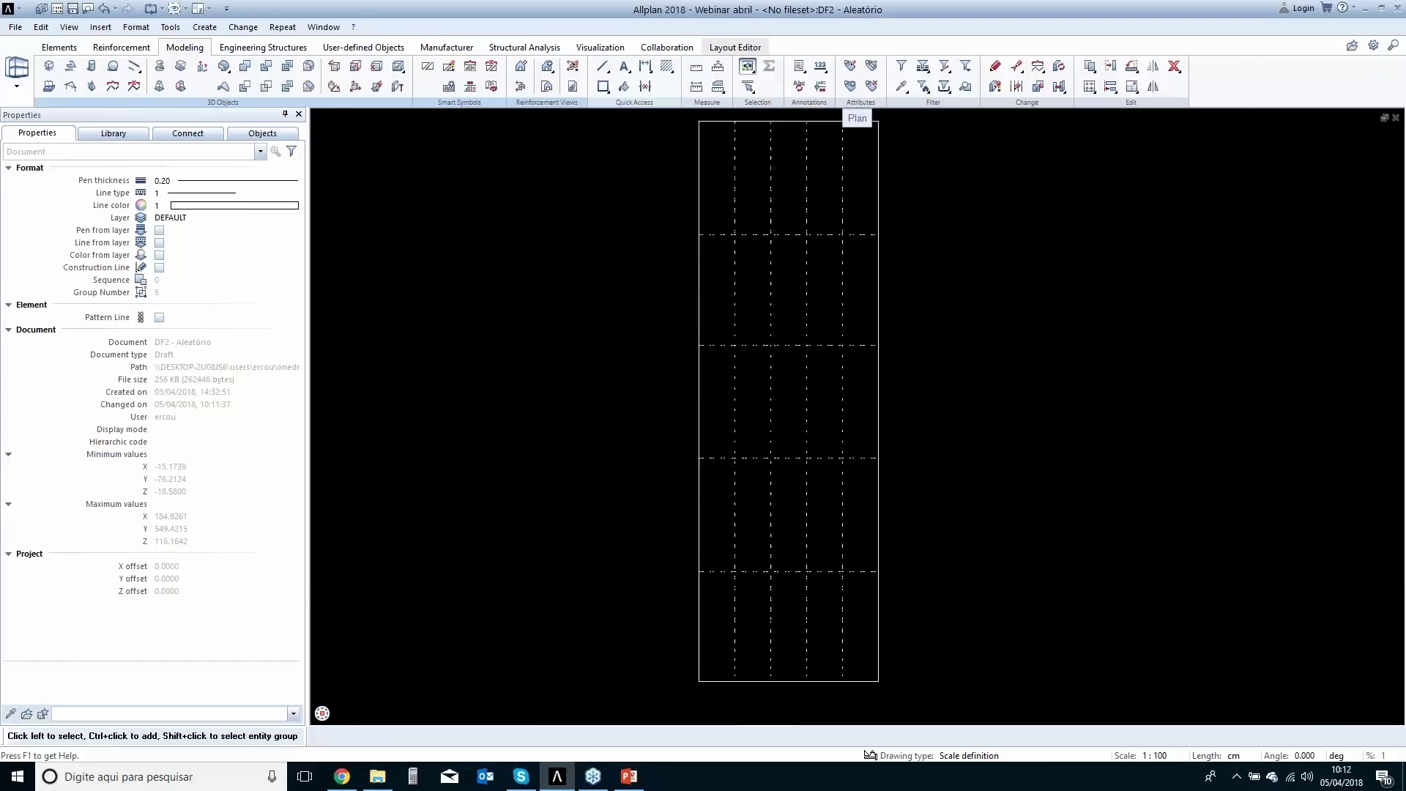
scroll(574, 612, up, 1)
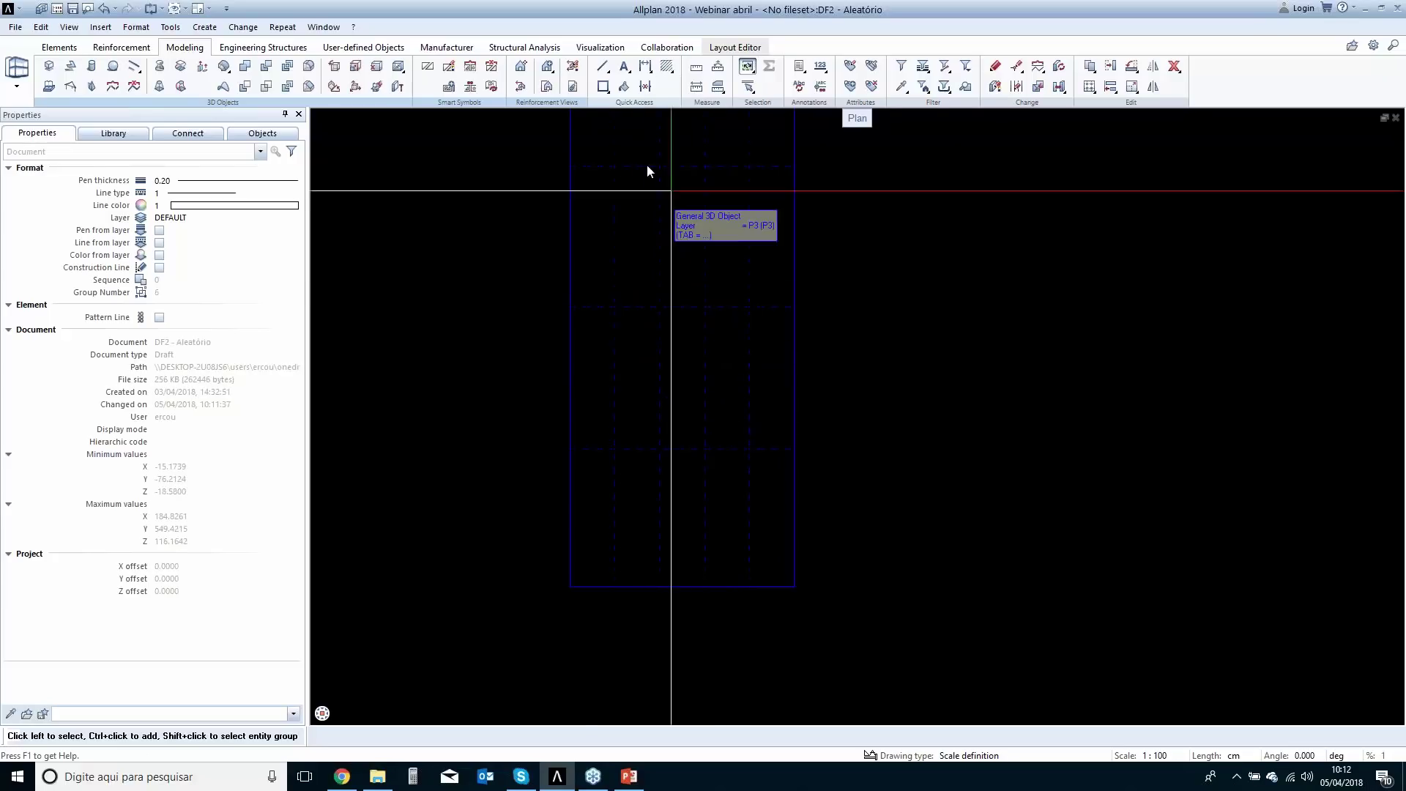
click(521, 67)
scroll(581, 293, down, 3)
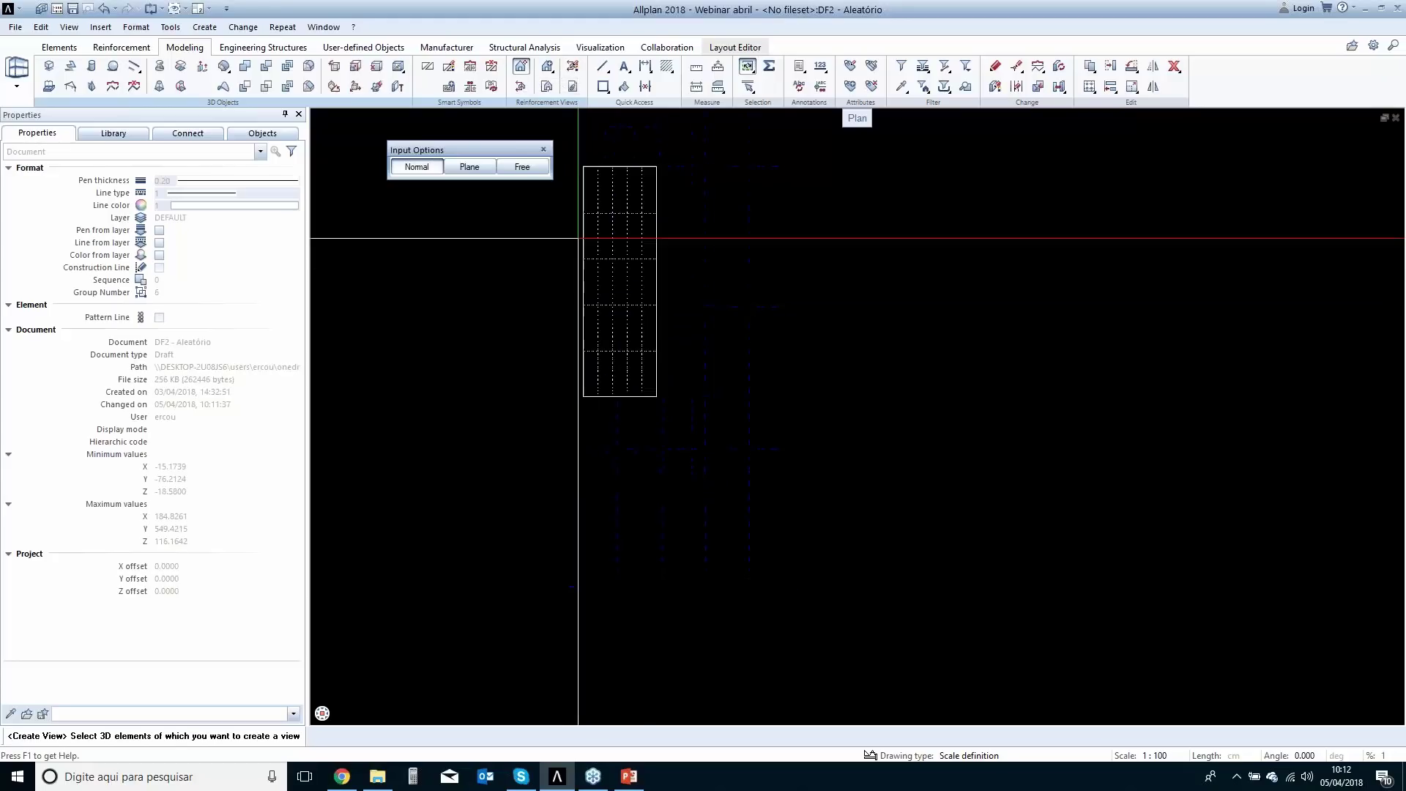
drag(583, 129, 644, 296)
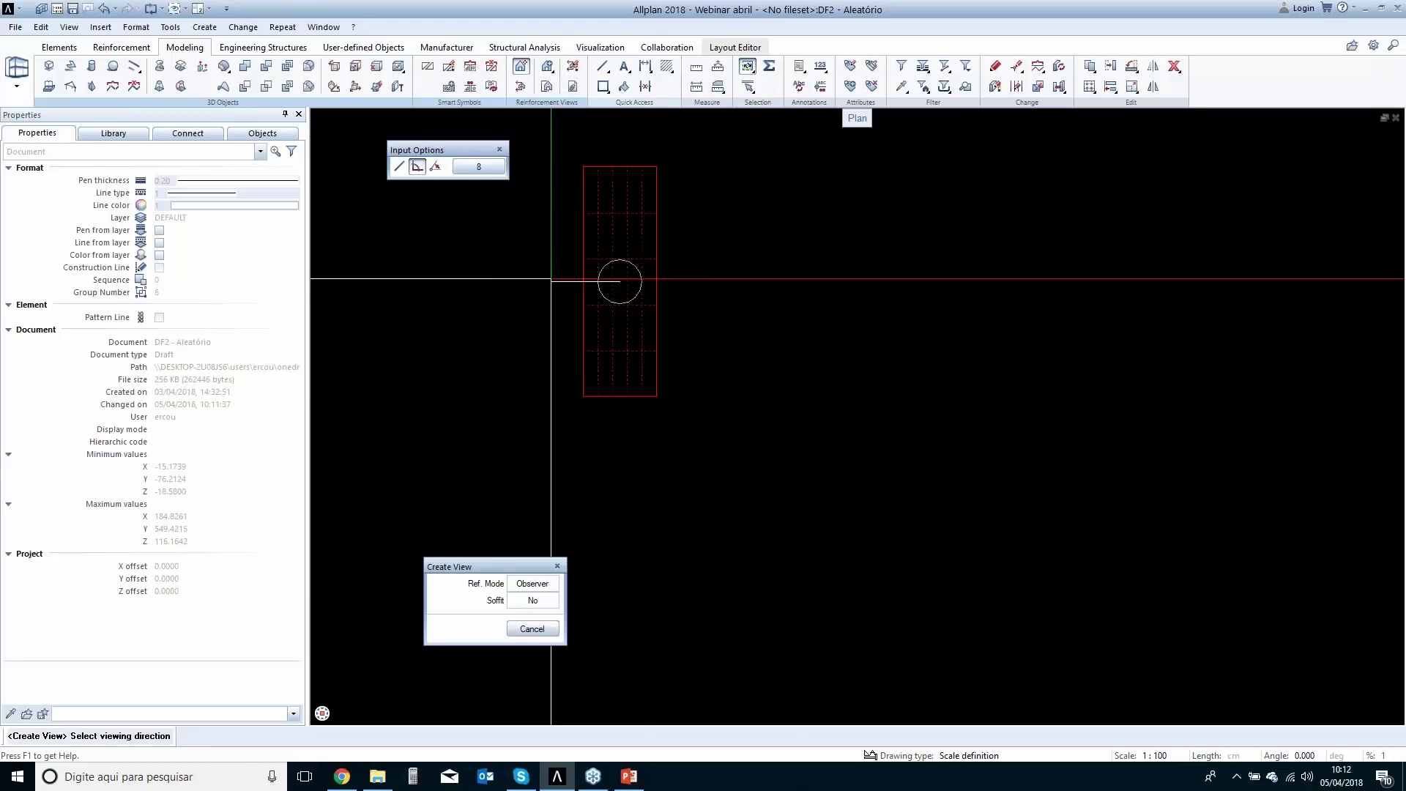
click(549, 278)
click(844, 301)
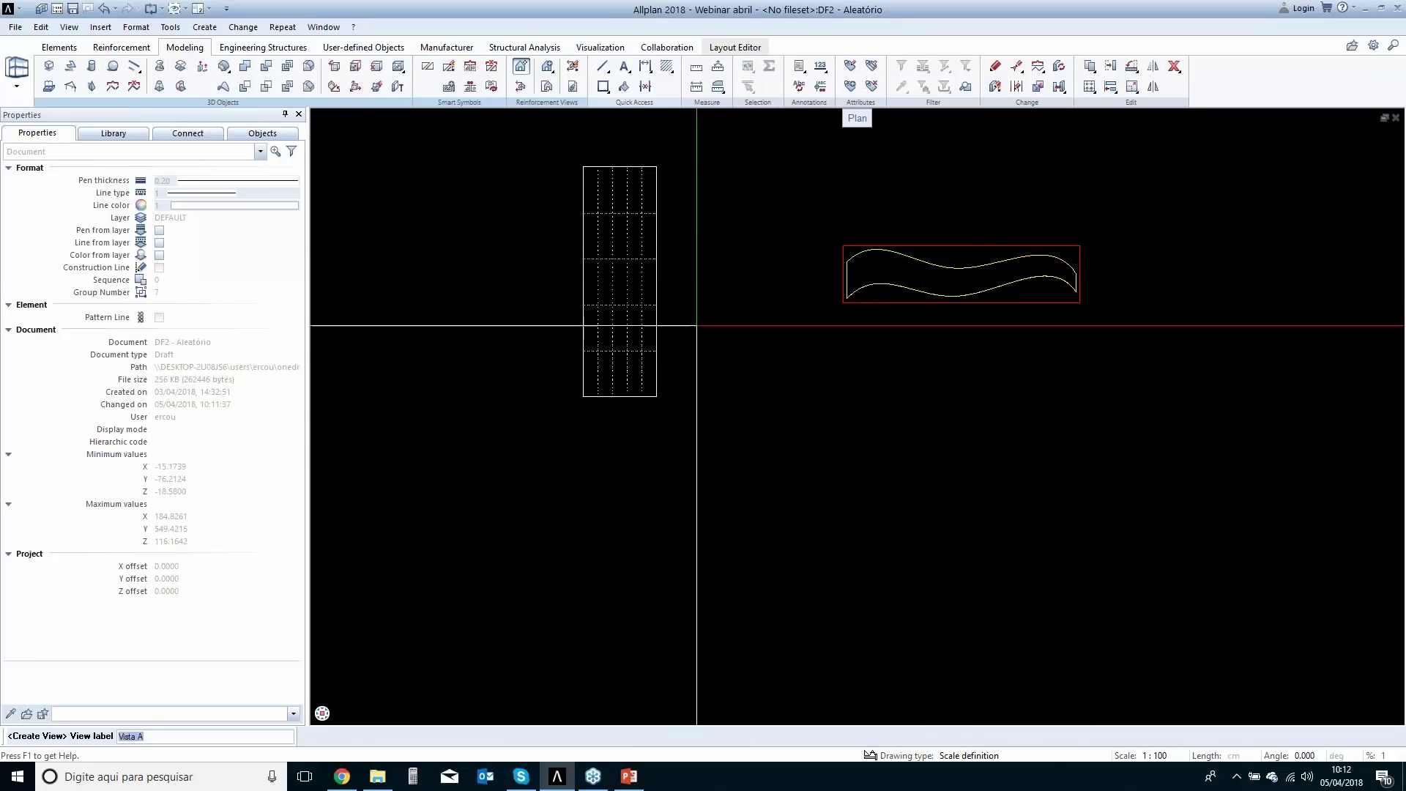
key(Escape)
key(Escape)
Create a section of the swept solid across its lower end in plan, and place it below the side view.
click(520, 87)
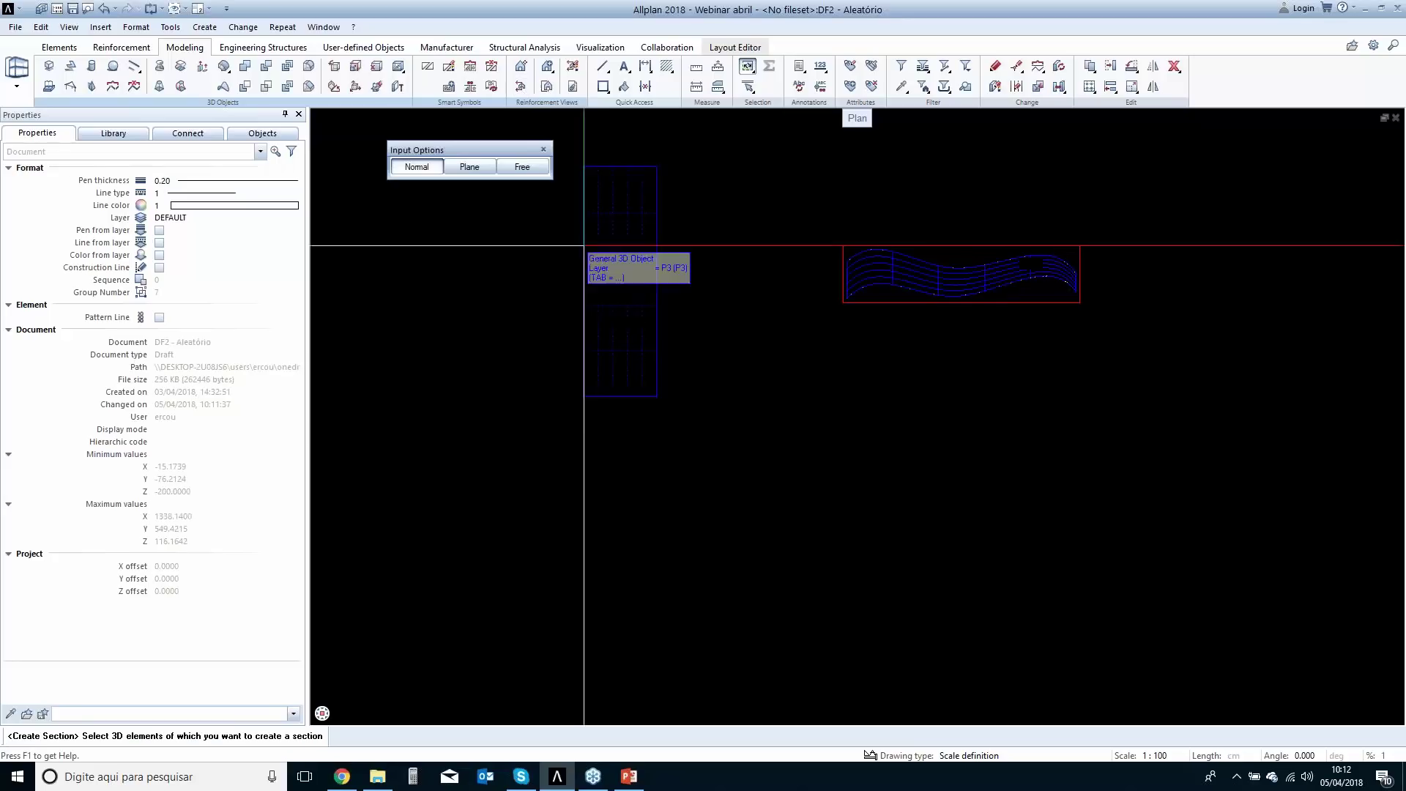
click(594, 322)
click(593, 411)
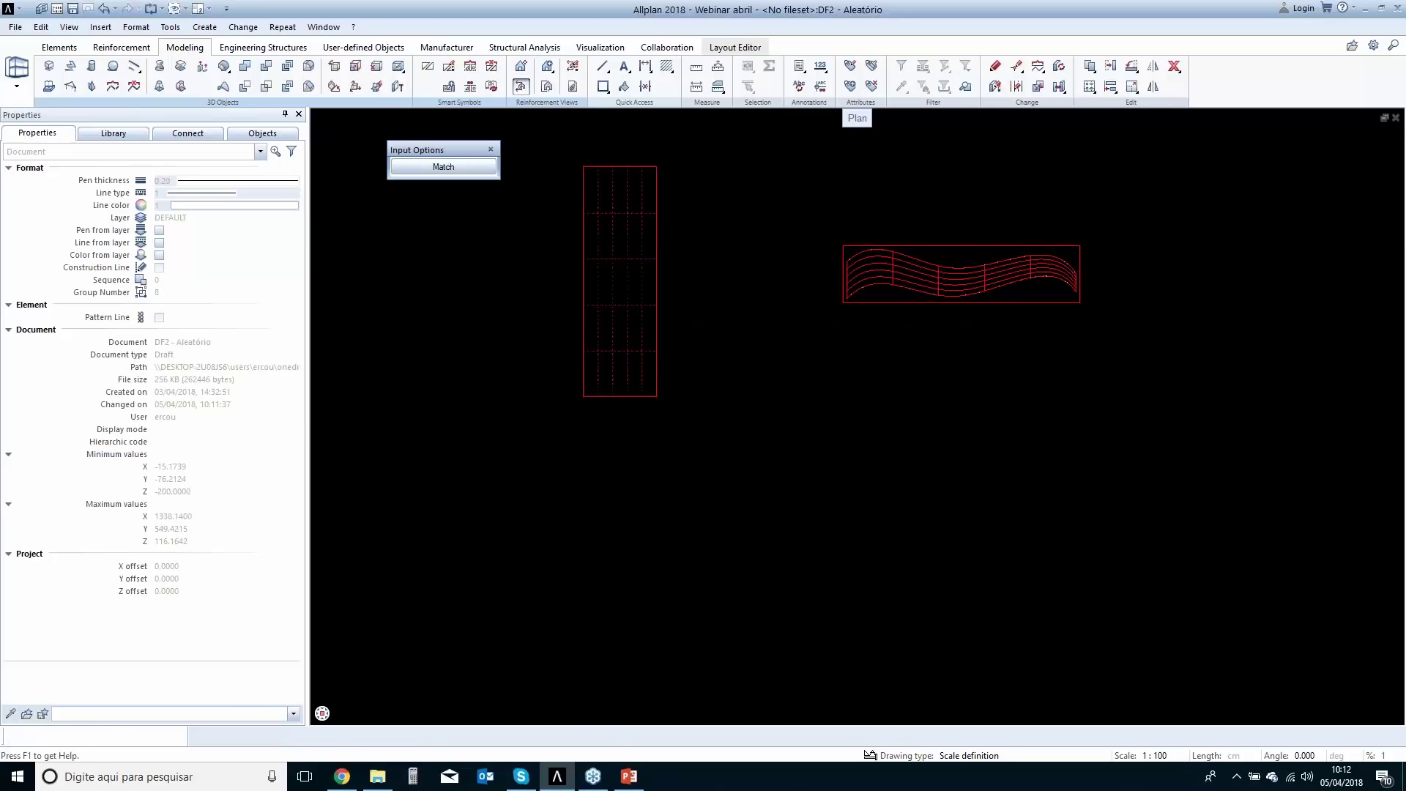
scroll(571, 415, up, 3)
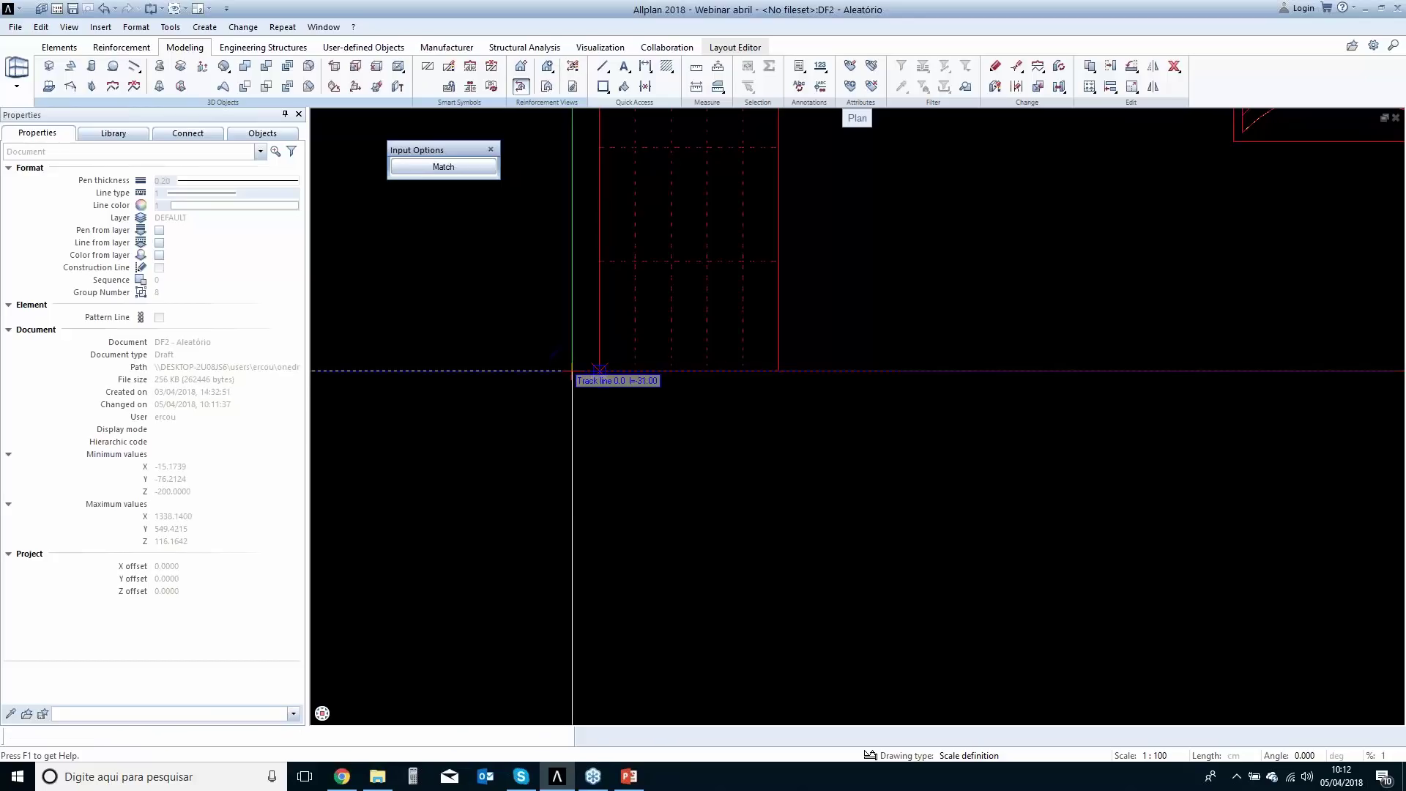
click(572, 371)
scroll(812, 351, up, 2)
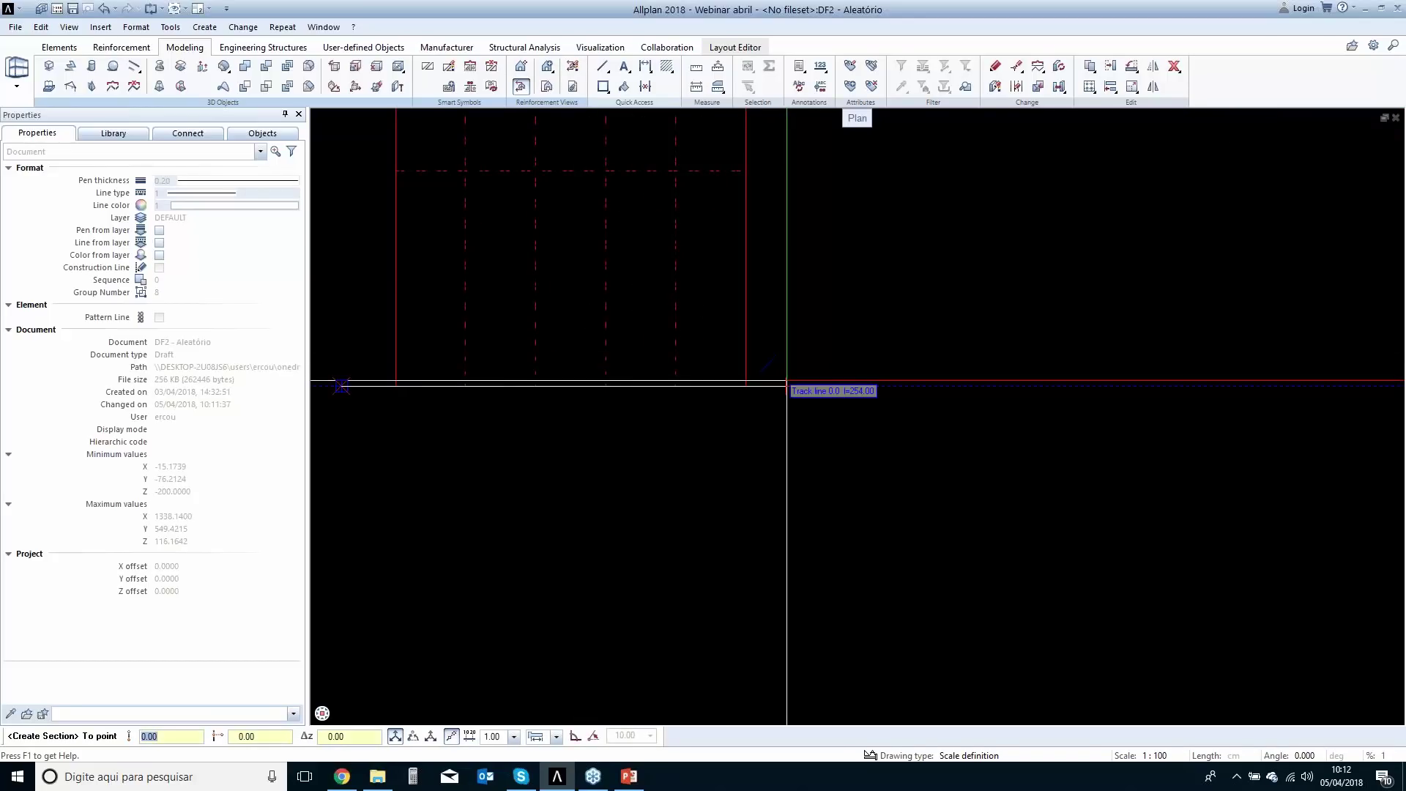
click(786, 382)
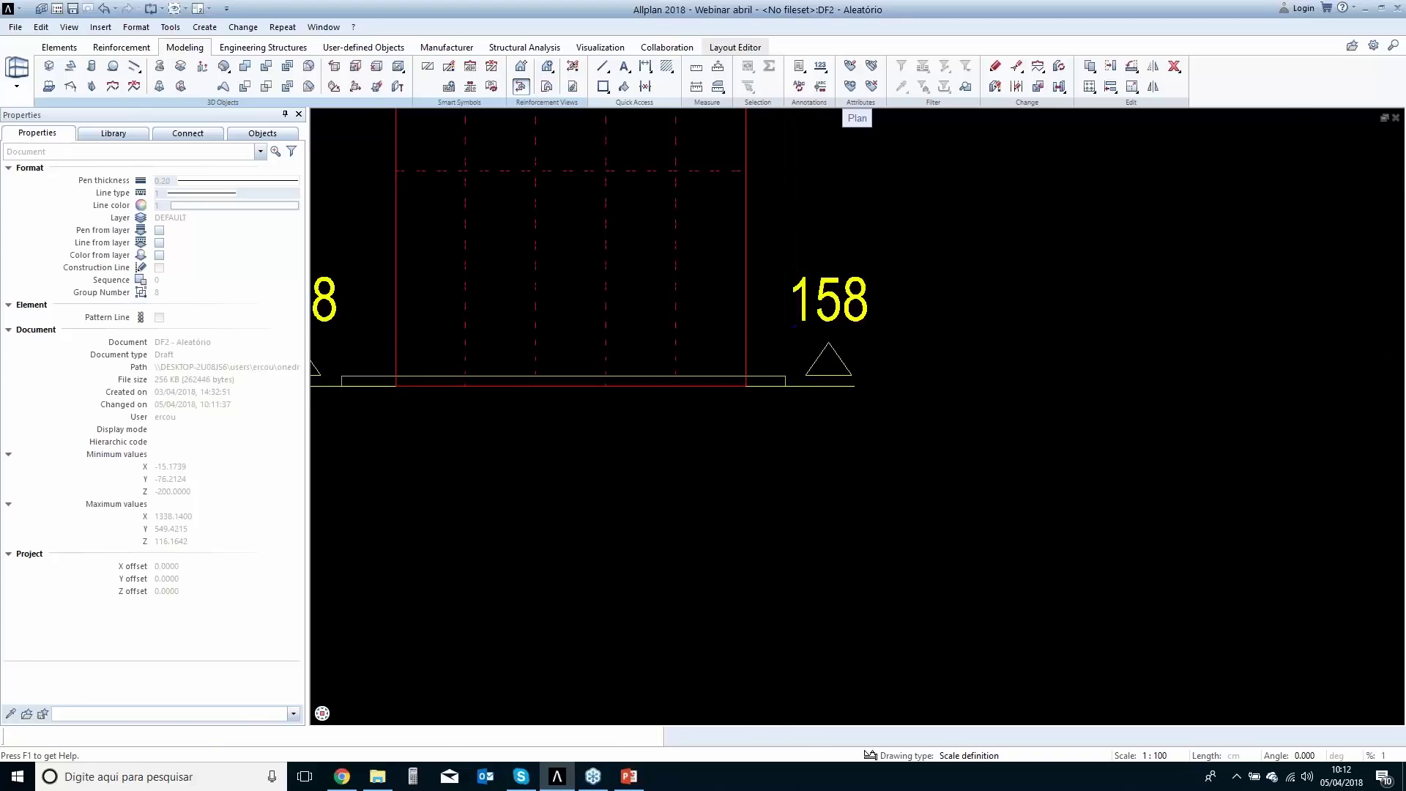
scroll(813, 384, down, 2)
click(1028, 487)
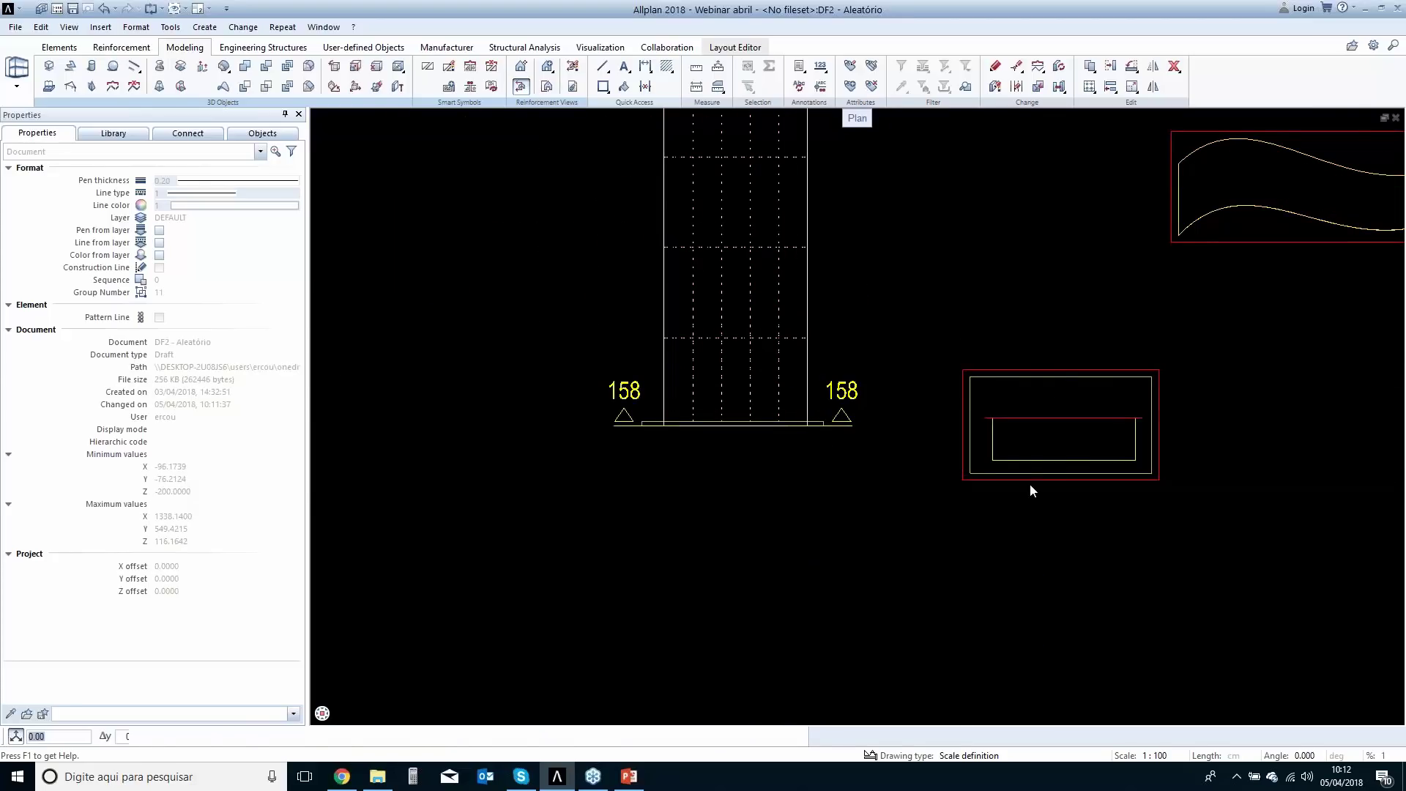
middle_drag(1026, 489, 903, 510)
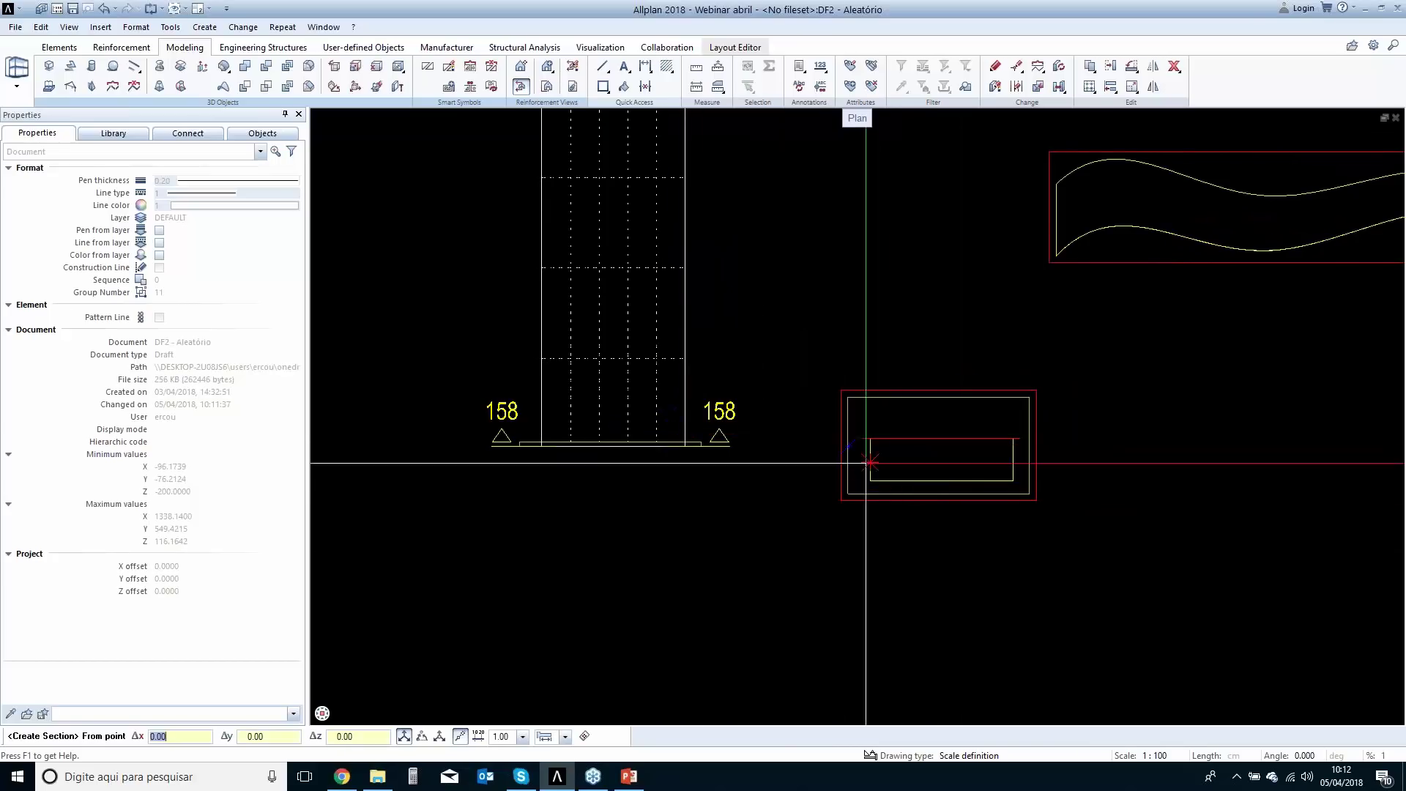
scroll(887, 482, up, 1)
scroll(887, 481, up, 3)
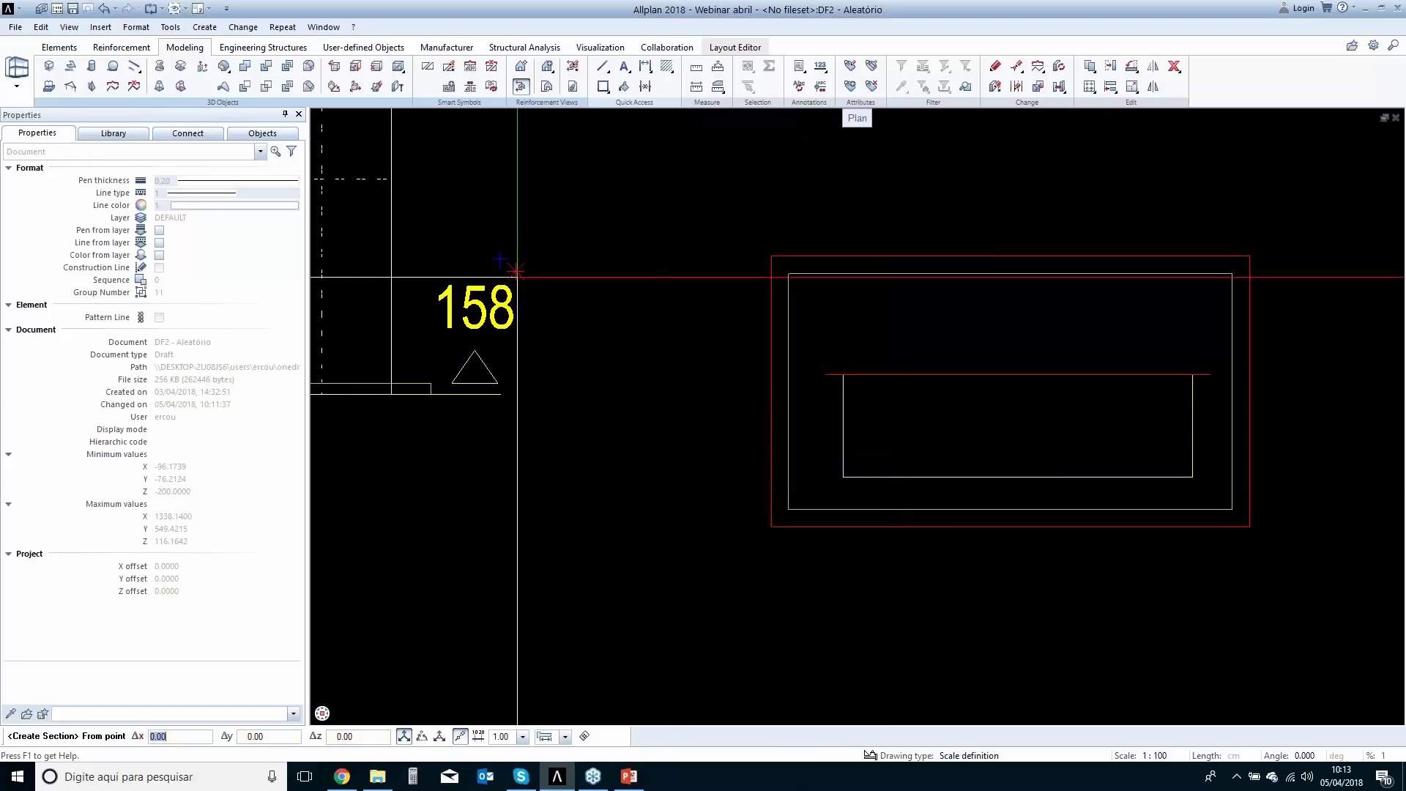
scroll(529, 306, down, 5)
middle_drag(530, 306, 652, 408)
scroll(659, 405, down, 1)
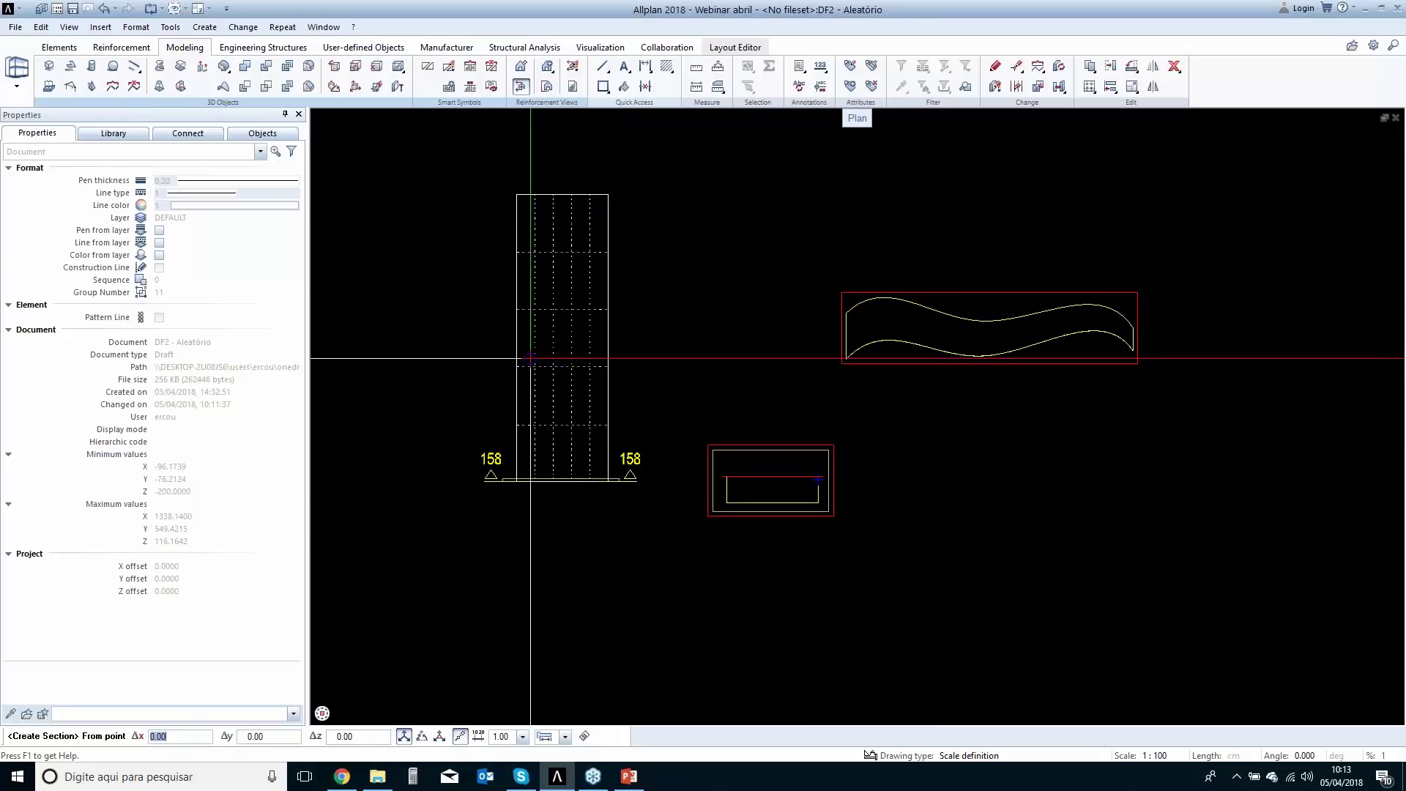
Start a reinforcement bar shape as a closed stirrup with a 6.3 mm diameter.
click(134, 51)
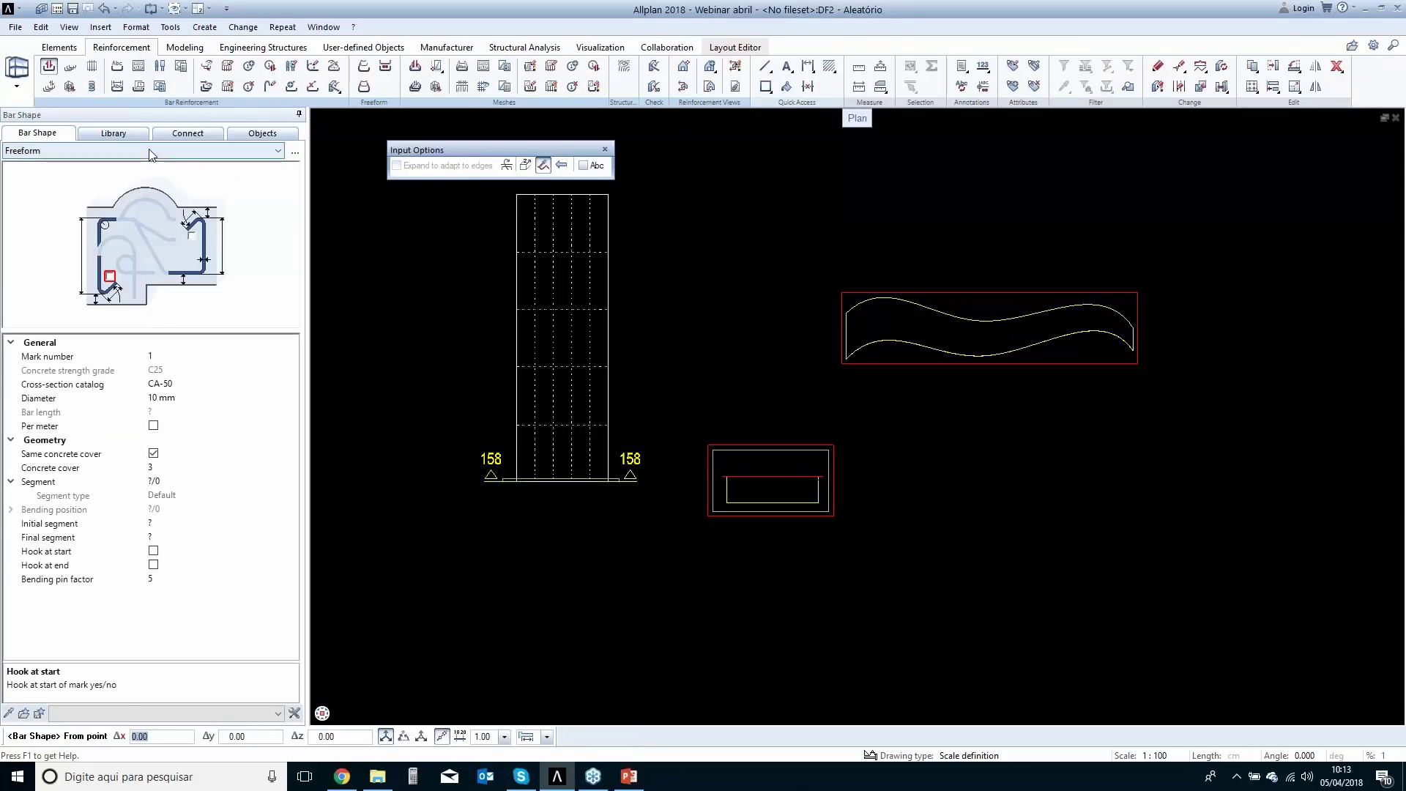
click(150, 153)
click(73, 173)
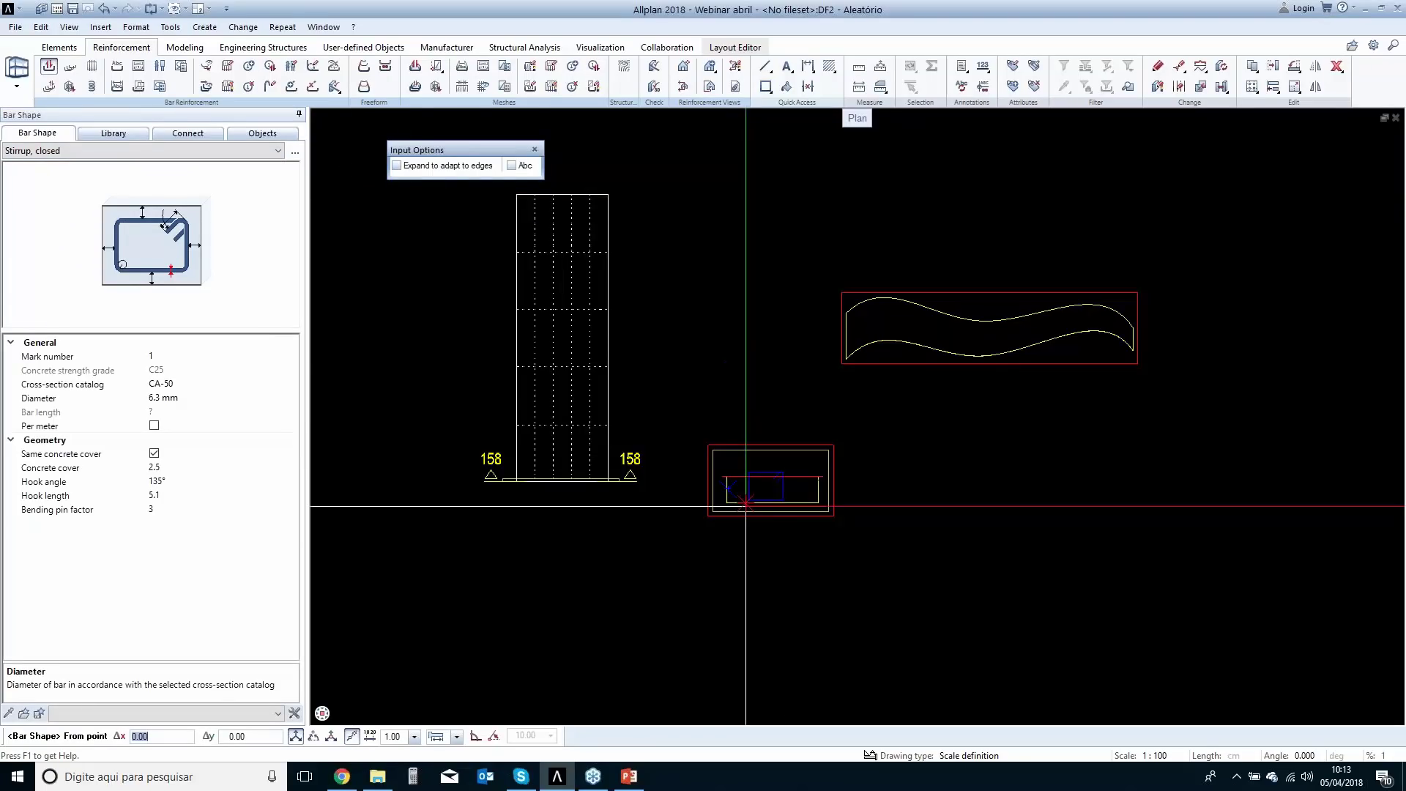
scroll(745, 506, up, 5)
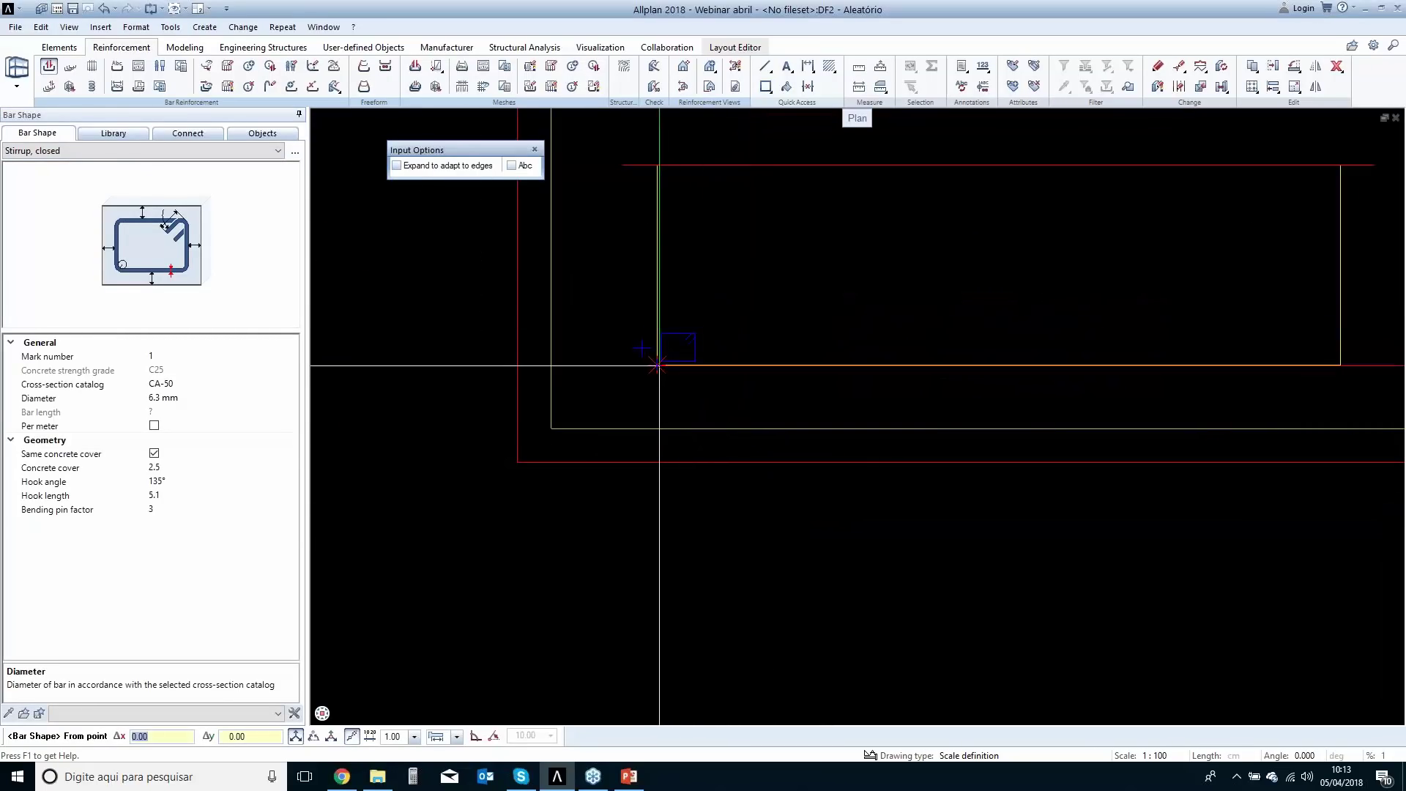
click(169, 398)
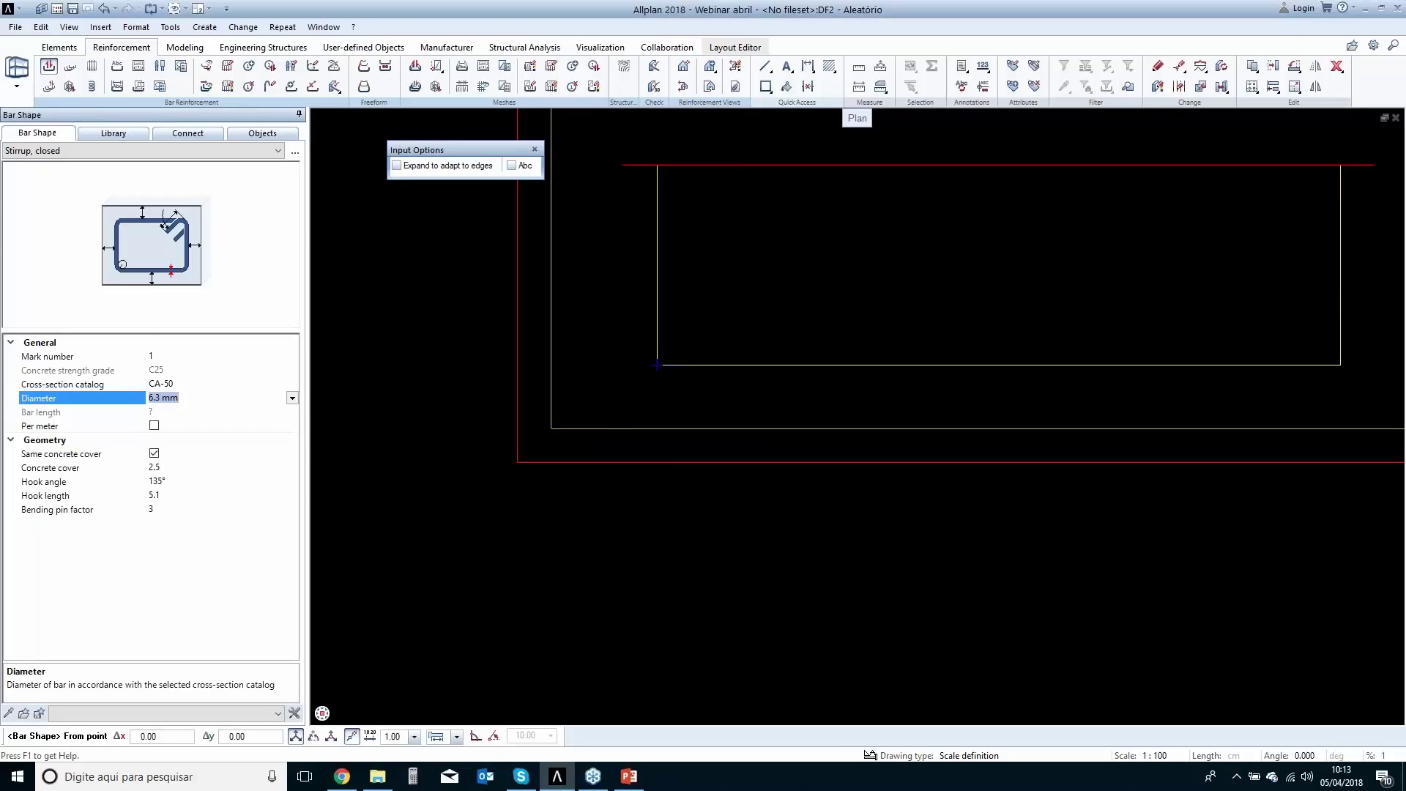
click(292, 399)
click(292, 399)
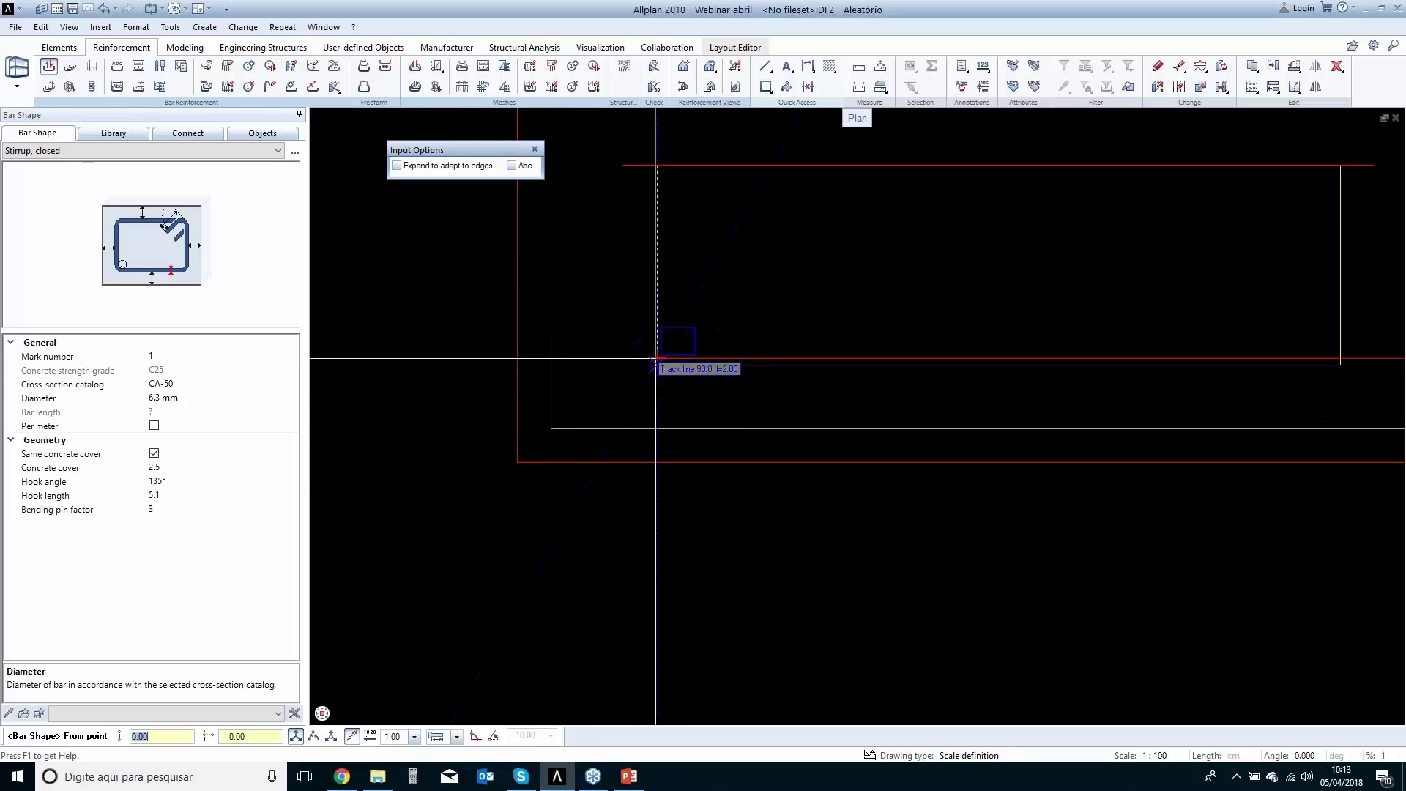
Fit the stirrup inside the section outline from its lower left to upper right corner, with the hooks at the upper right.
click(652, 362)
middle_drag(1093, 300, 829, 416)
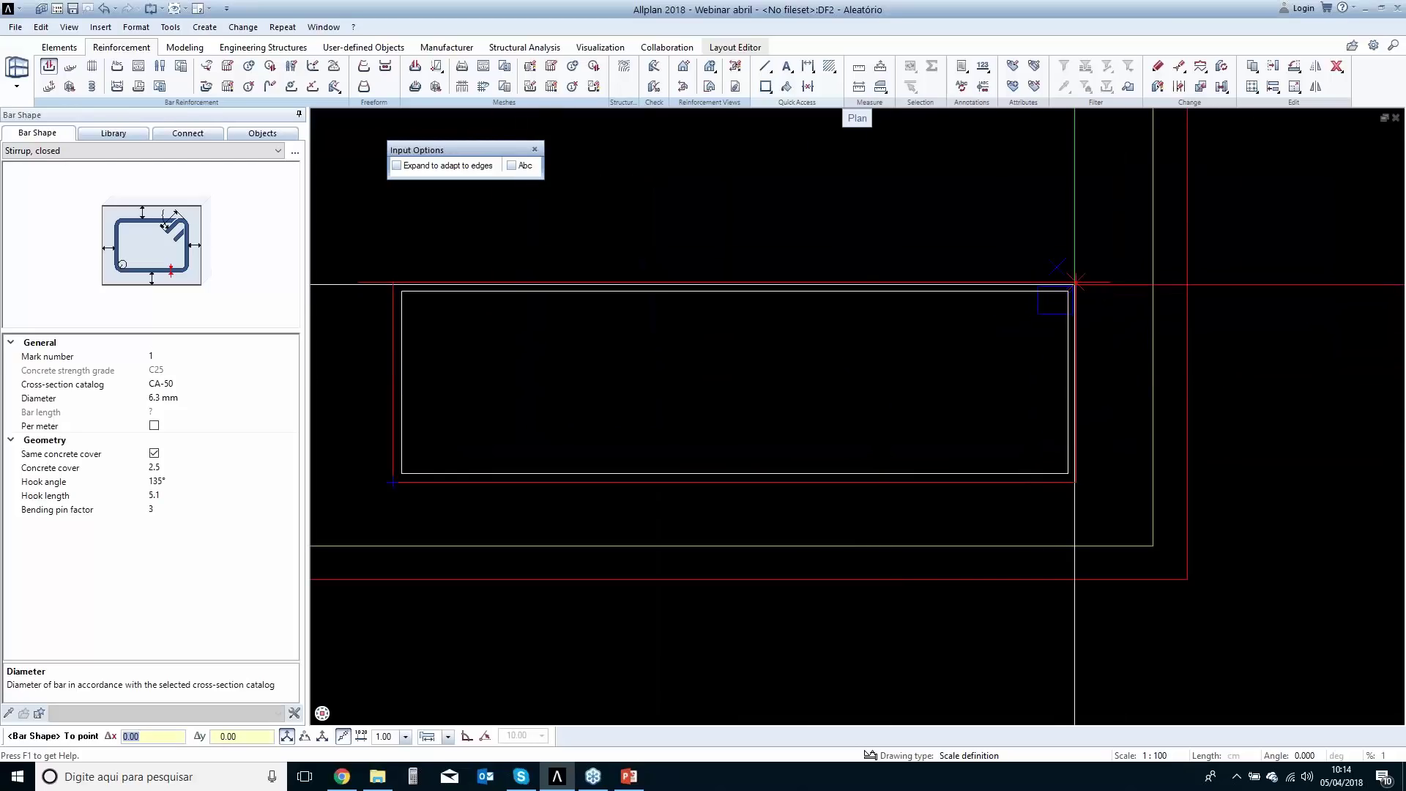
click(1073, 283)
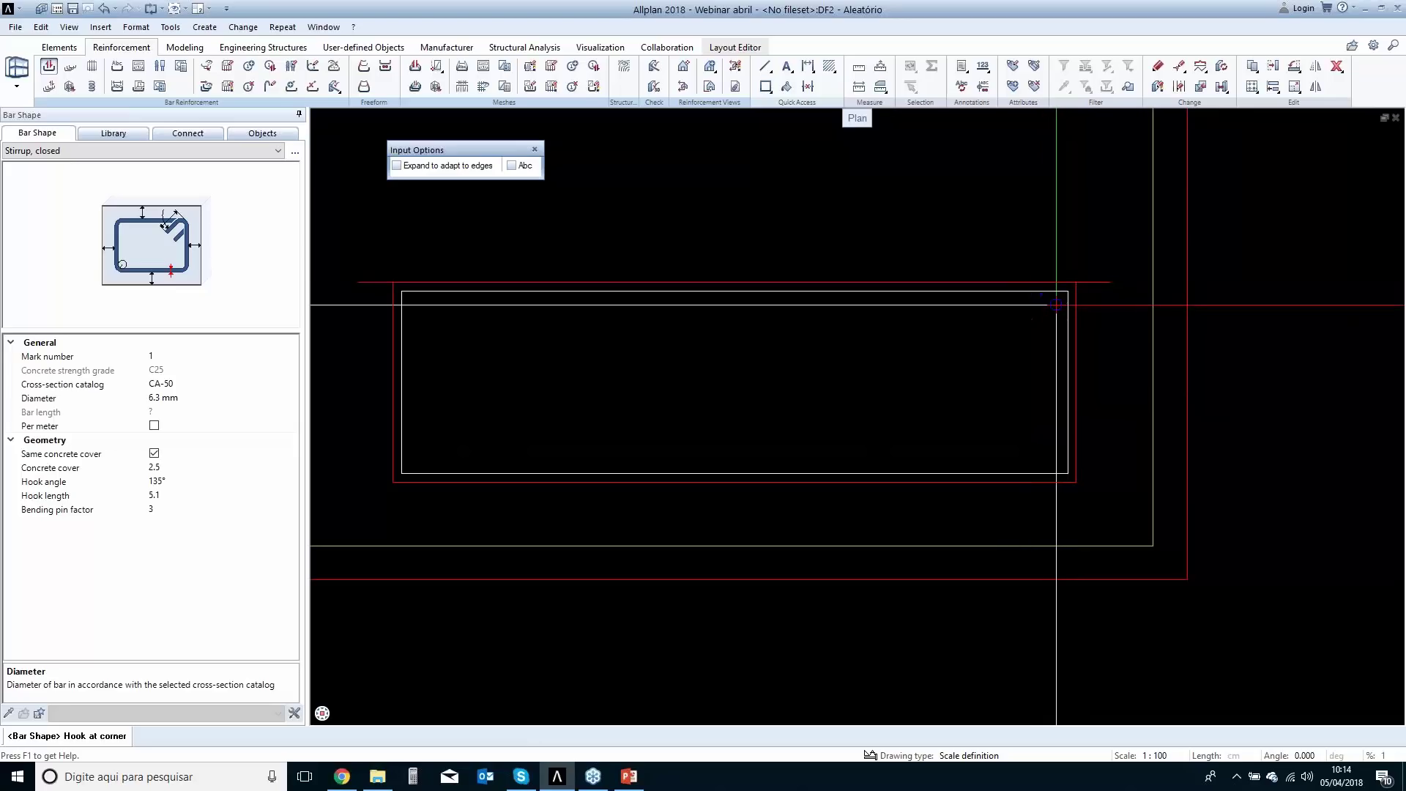
click(1056, 304)
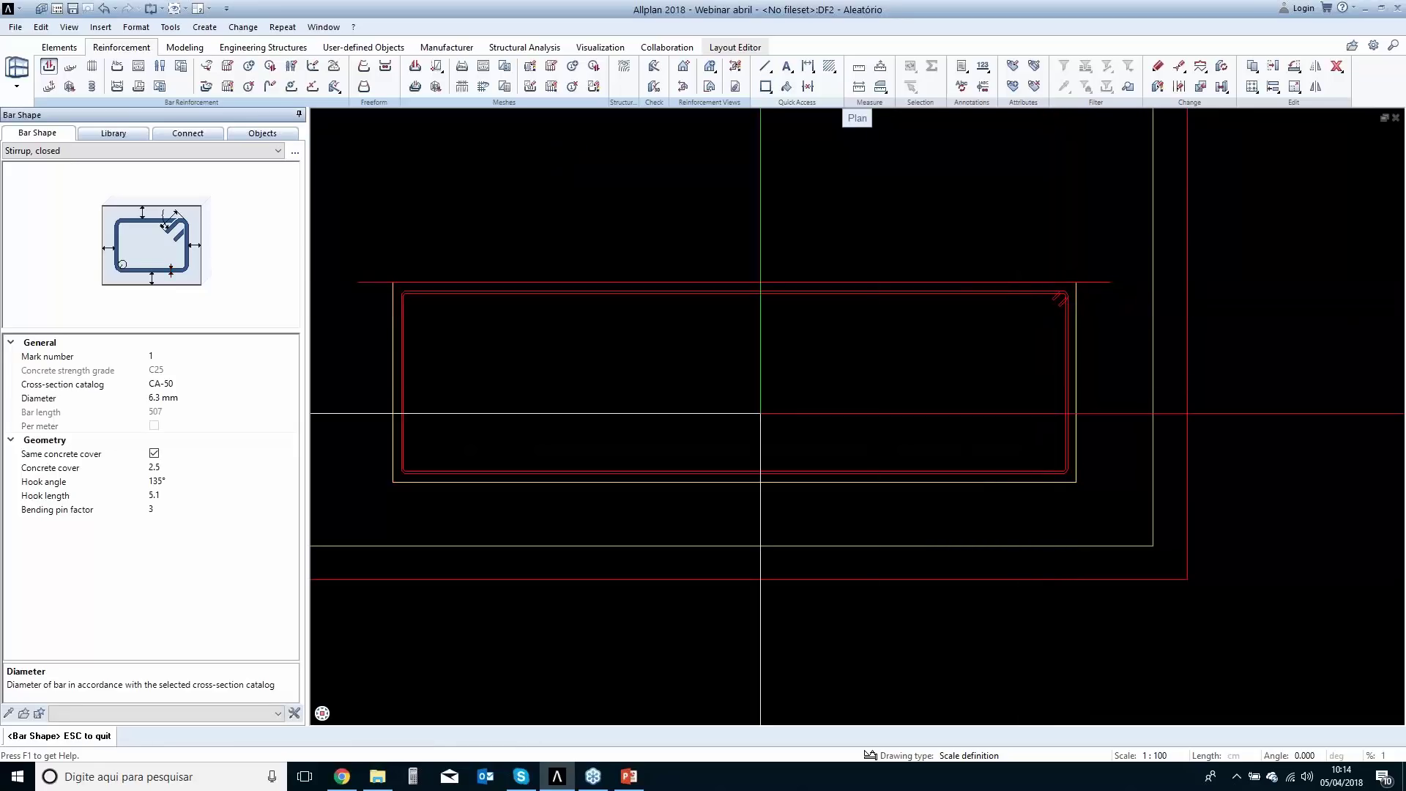
key(Escape)
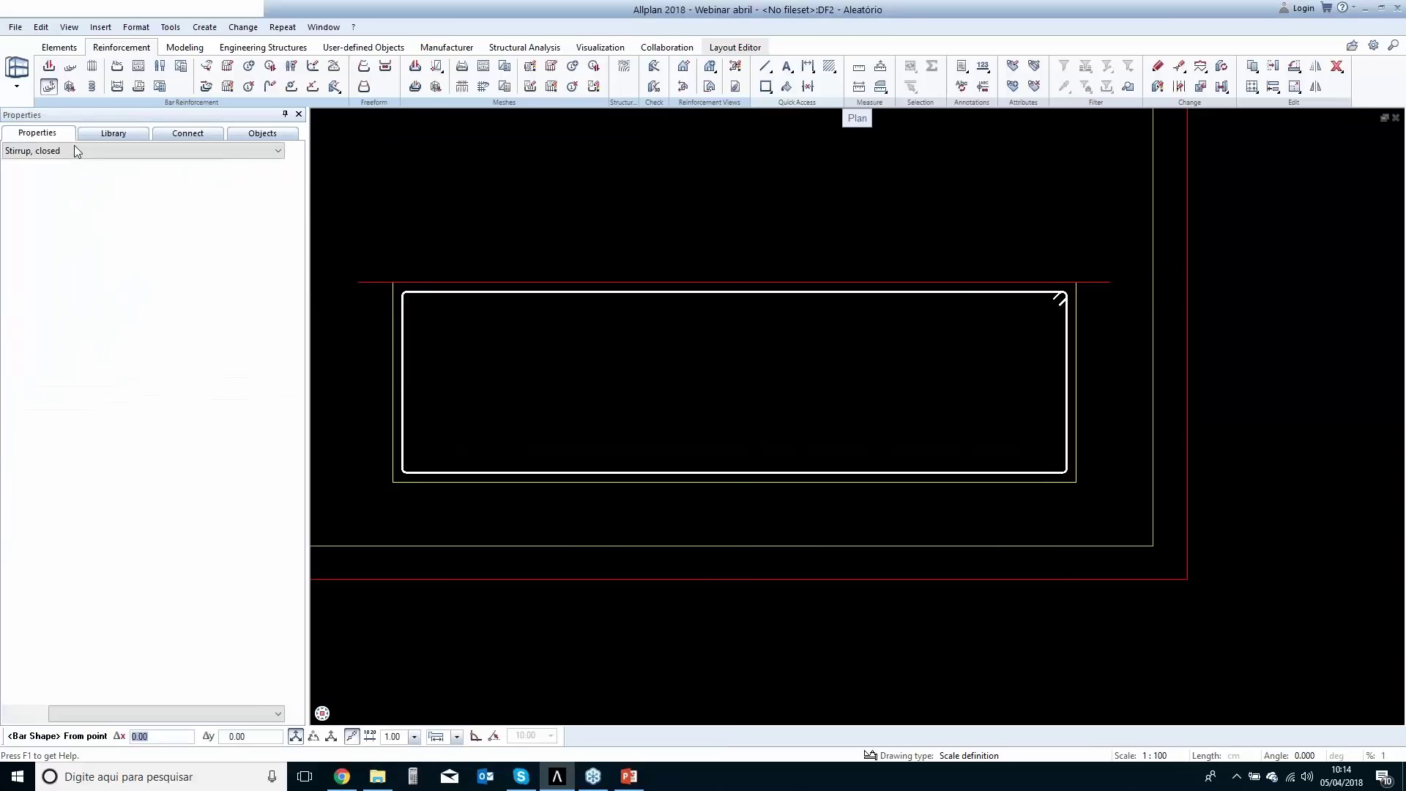
Add a 25 mm straight bar, shown as a point, inside the upper left corner of the stirrup without placing it linearly.
click(67, 152)
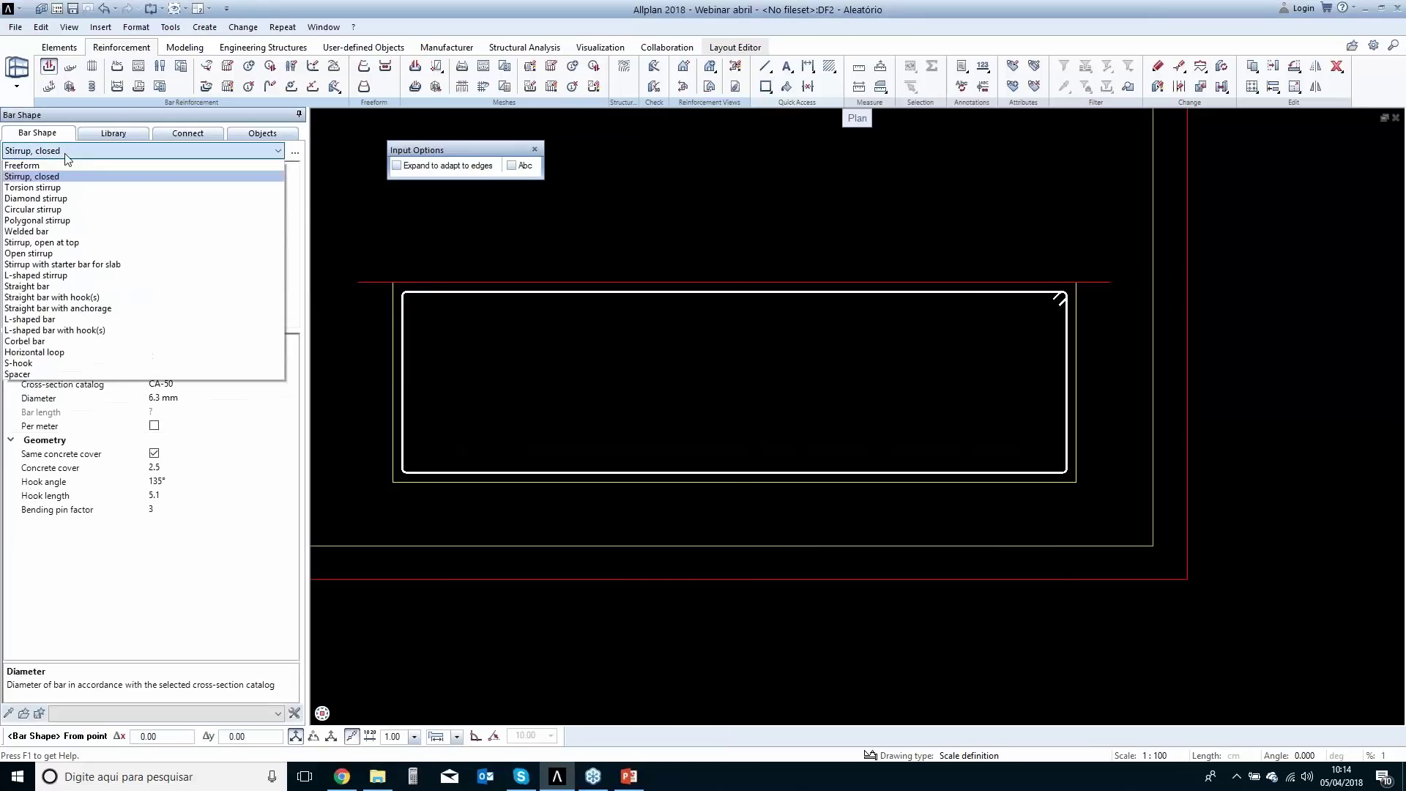
click(42, 287)
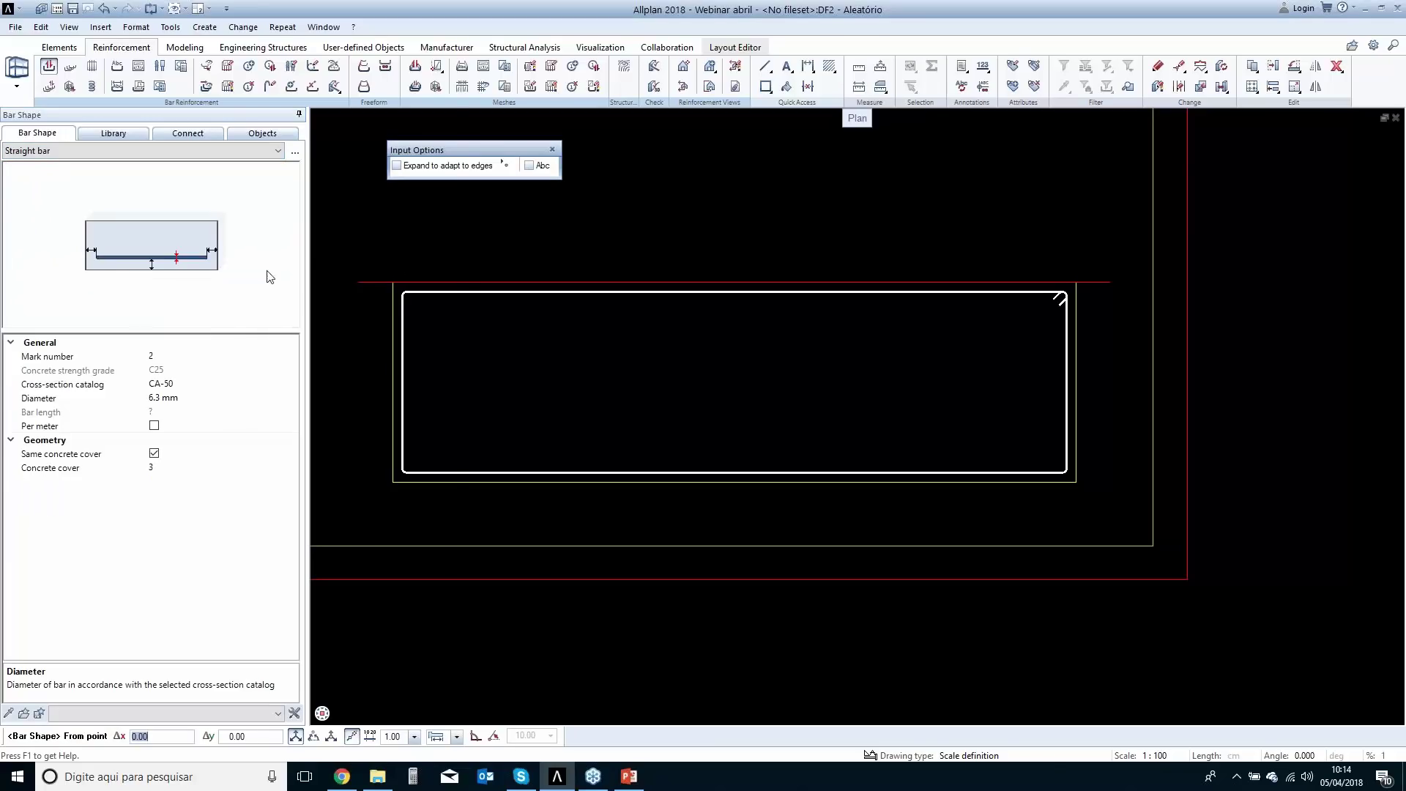
click(507, 165)
scroll(418, 336, up, 2)
scroll(417, 337, up, 2)
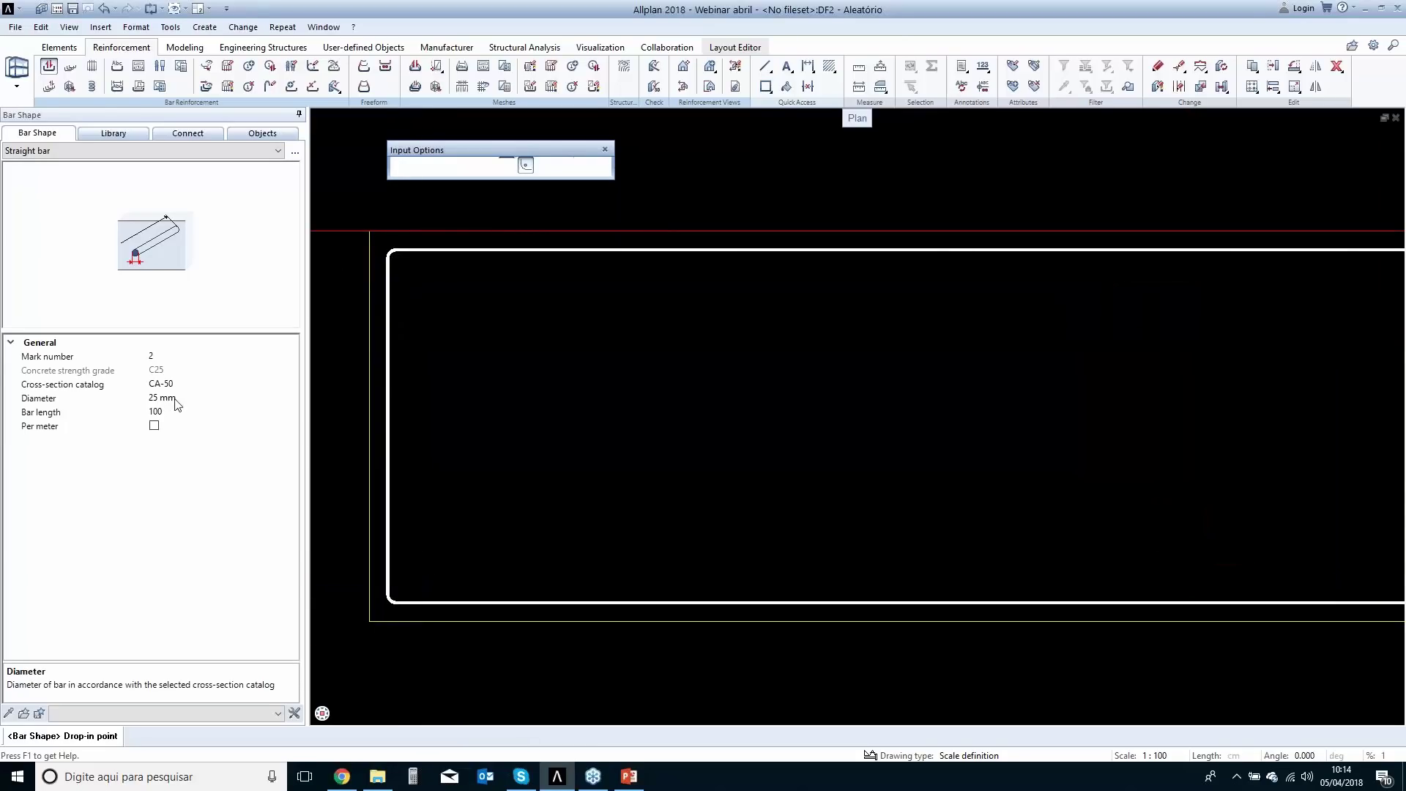
click(397, 260)
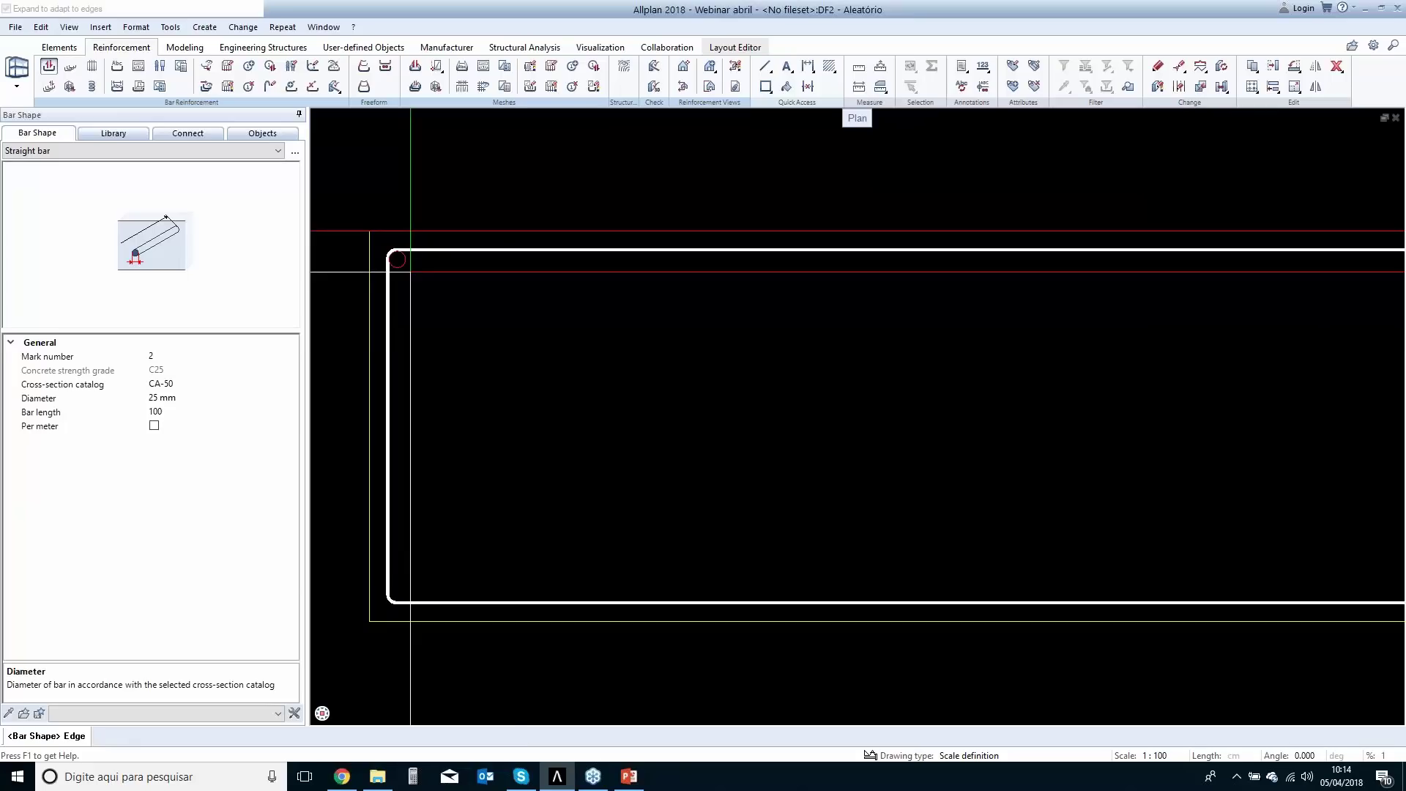
scroll(524, 420, down, 2)
key(Escape)
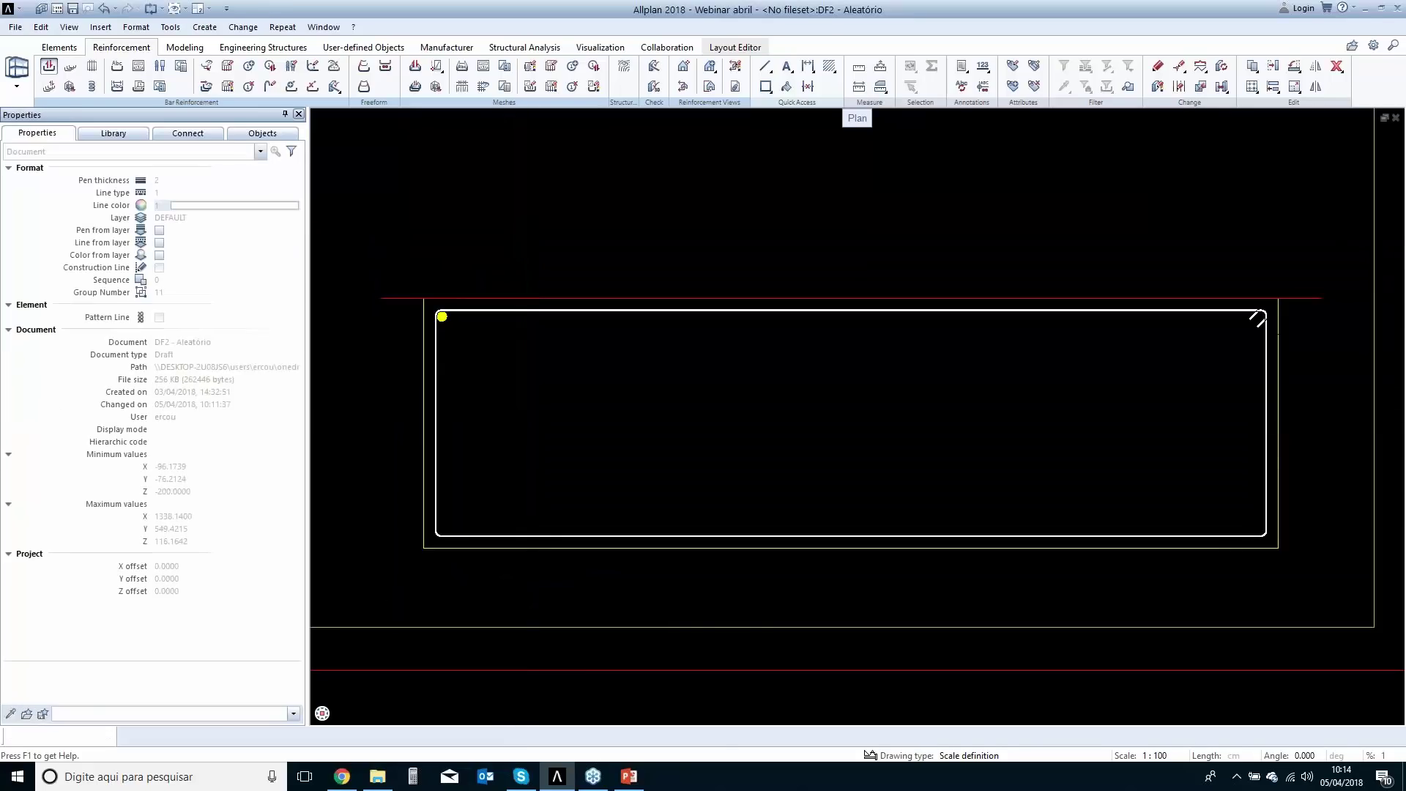
key(Escape)
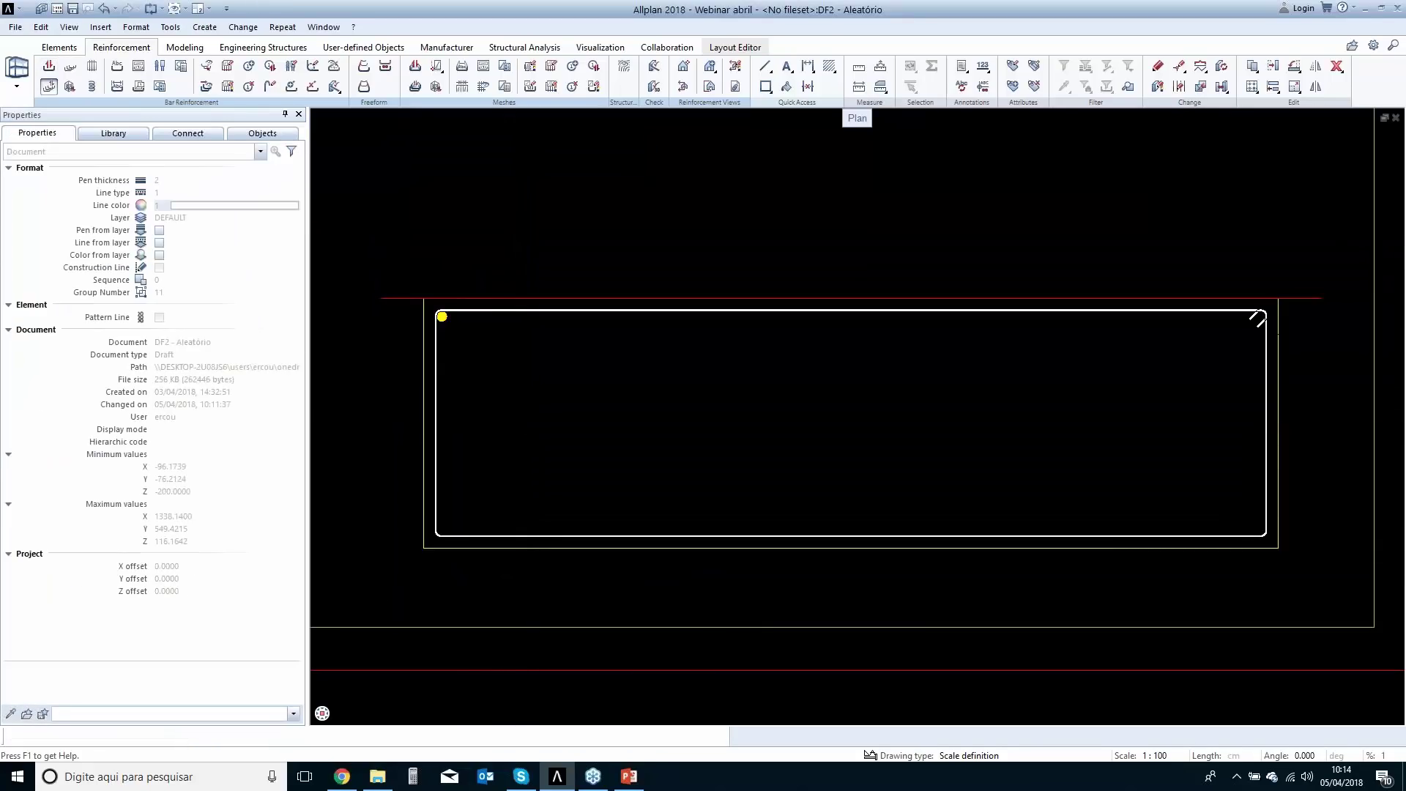
Add another 25 mm straight bar as a point inside the stirrup's lower left corner, skipping the linear placement.
click(49, 66)
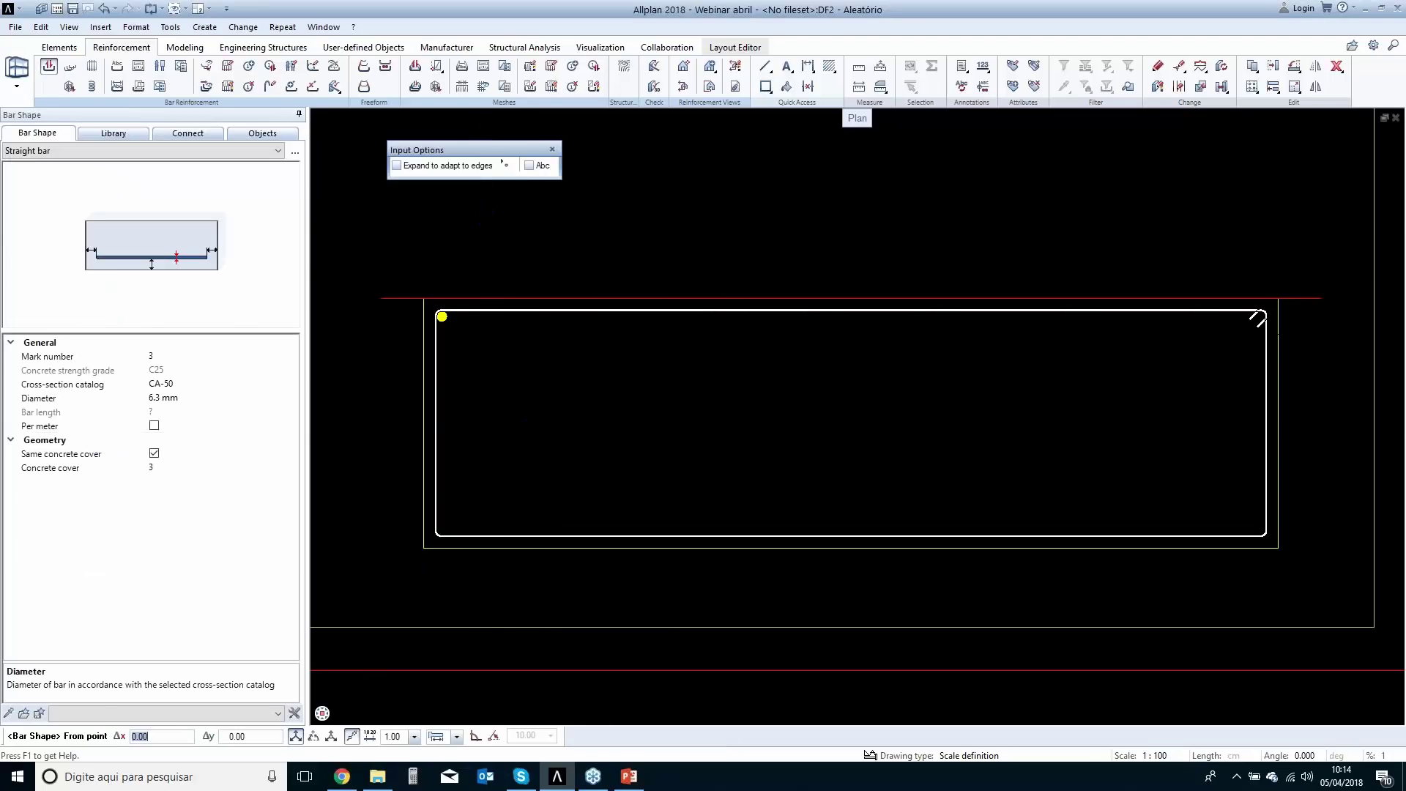
click(511, 167)
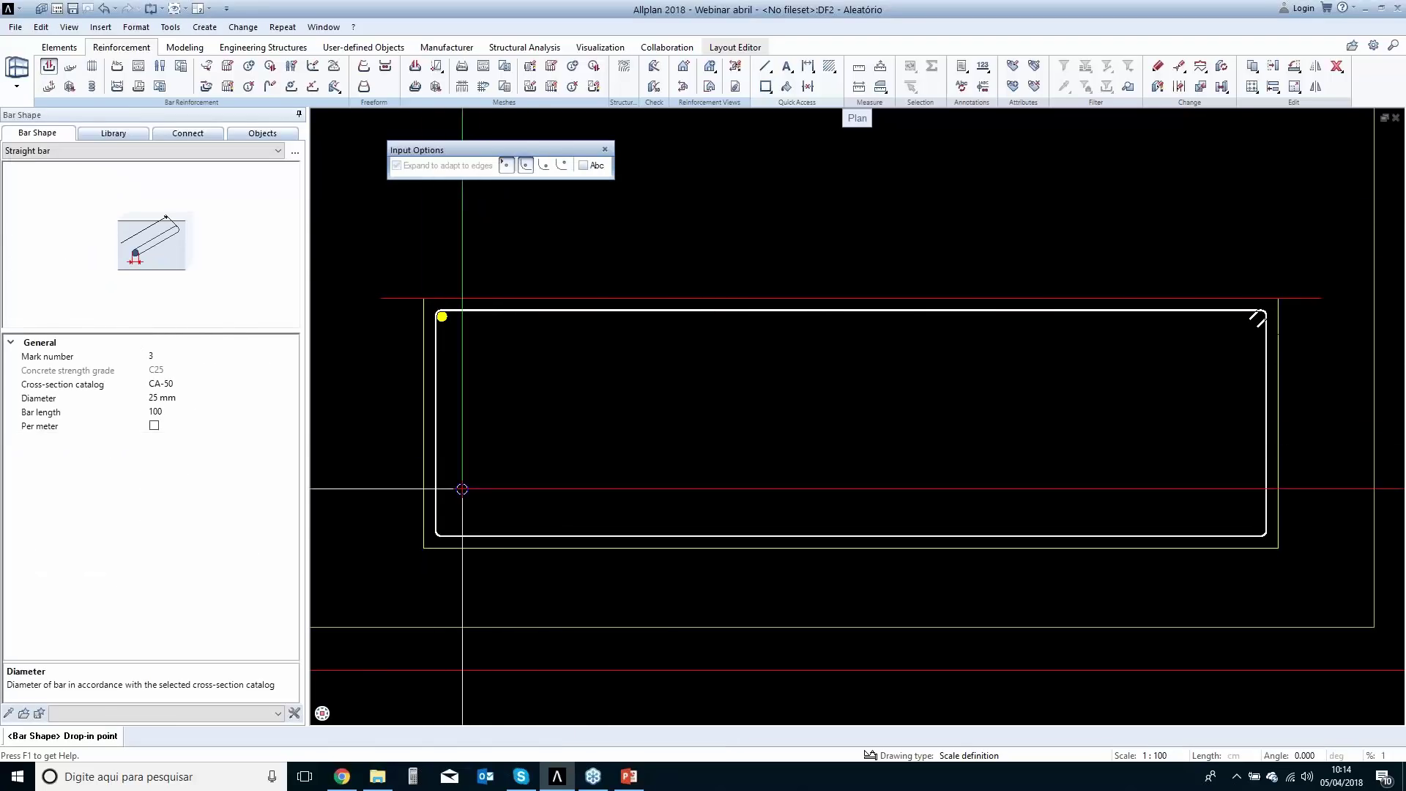
click(442, 507)
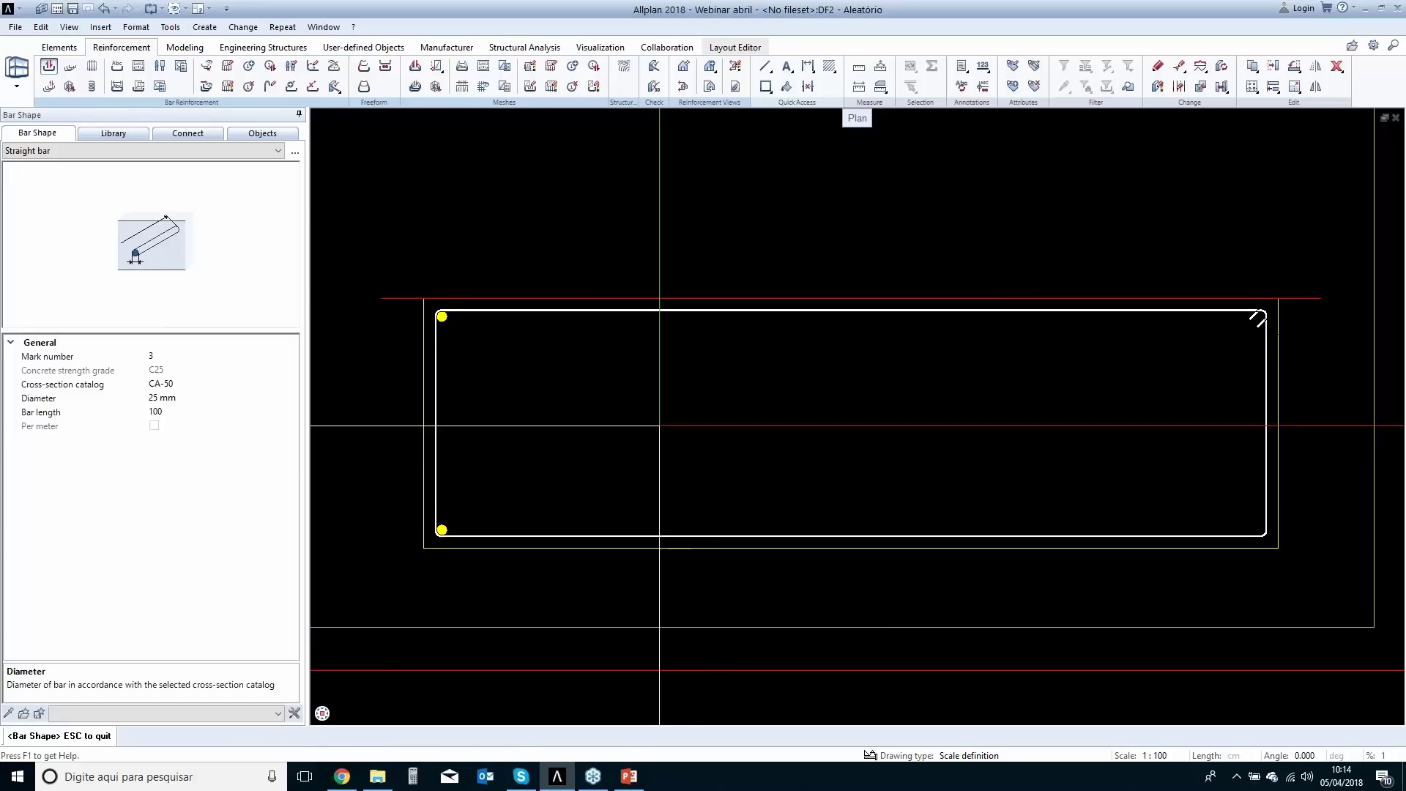
key(Escape)
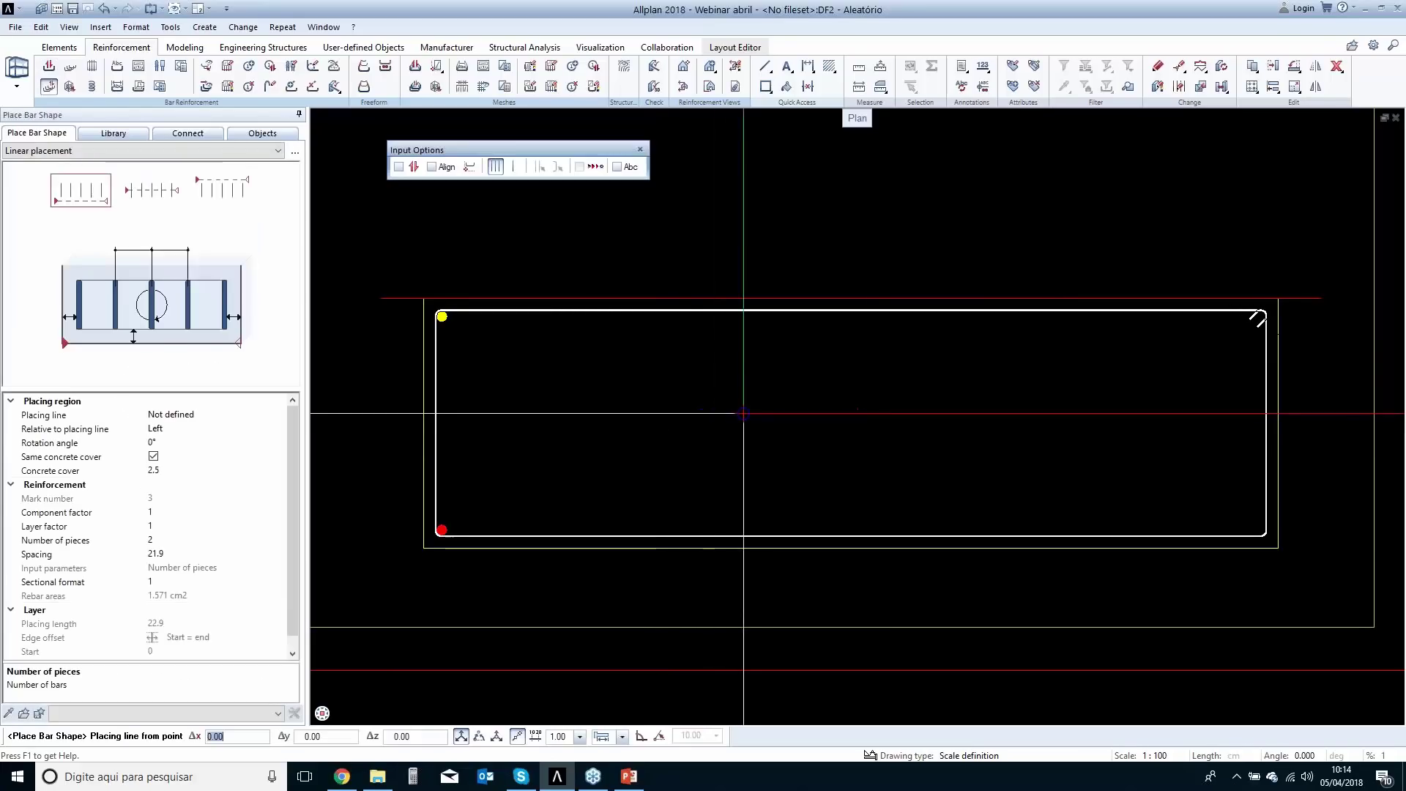
key(Escape)
Add a 25 mm straight bar as a point within the hooks at the stirrup's upper right corner, skipping the linear placement.
middle_drag(1092, 421, 581, 481)
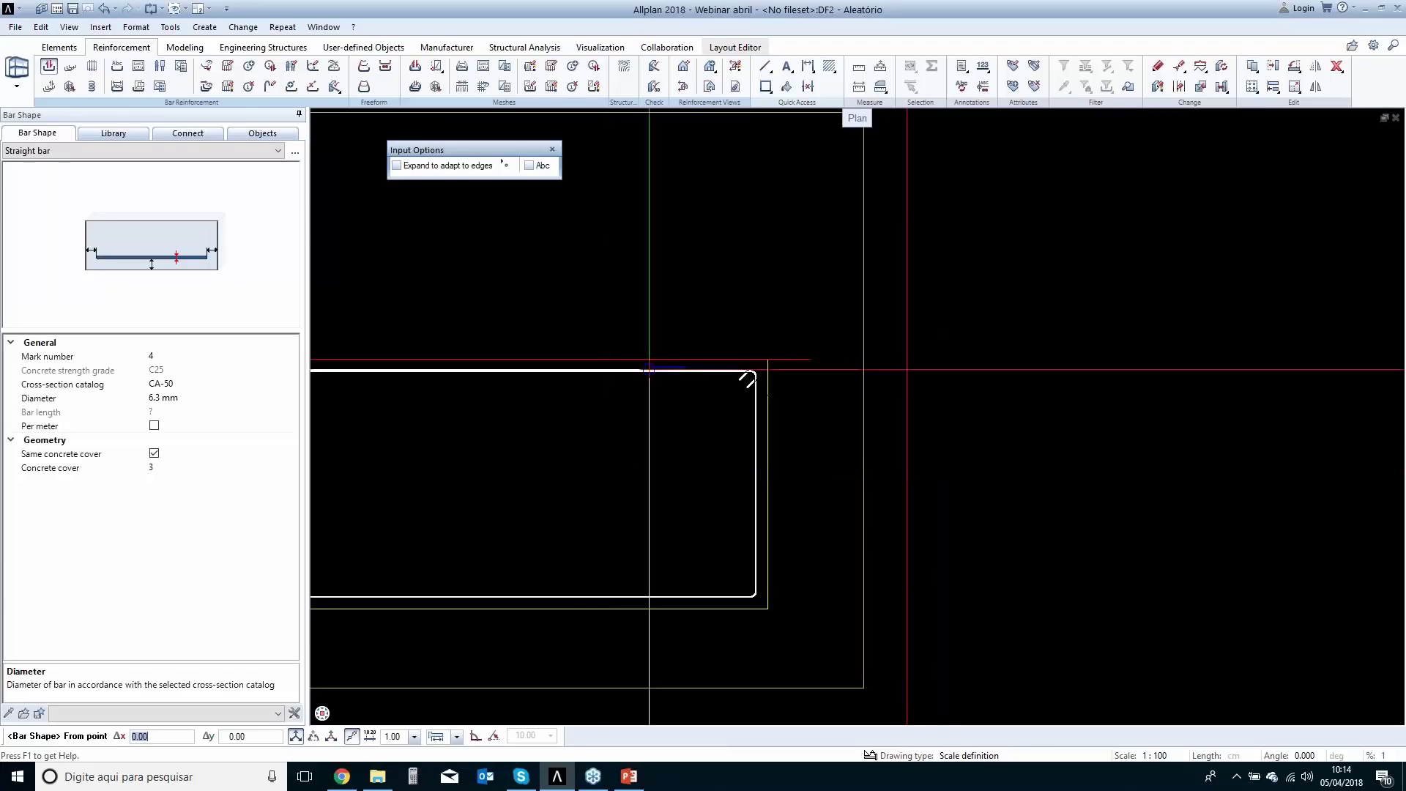
click(507, 166)
scroll(747, 381, up, 3)
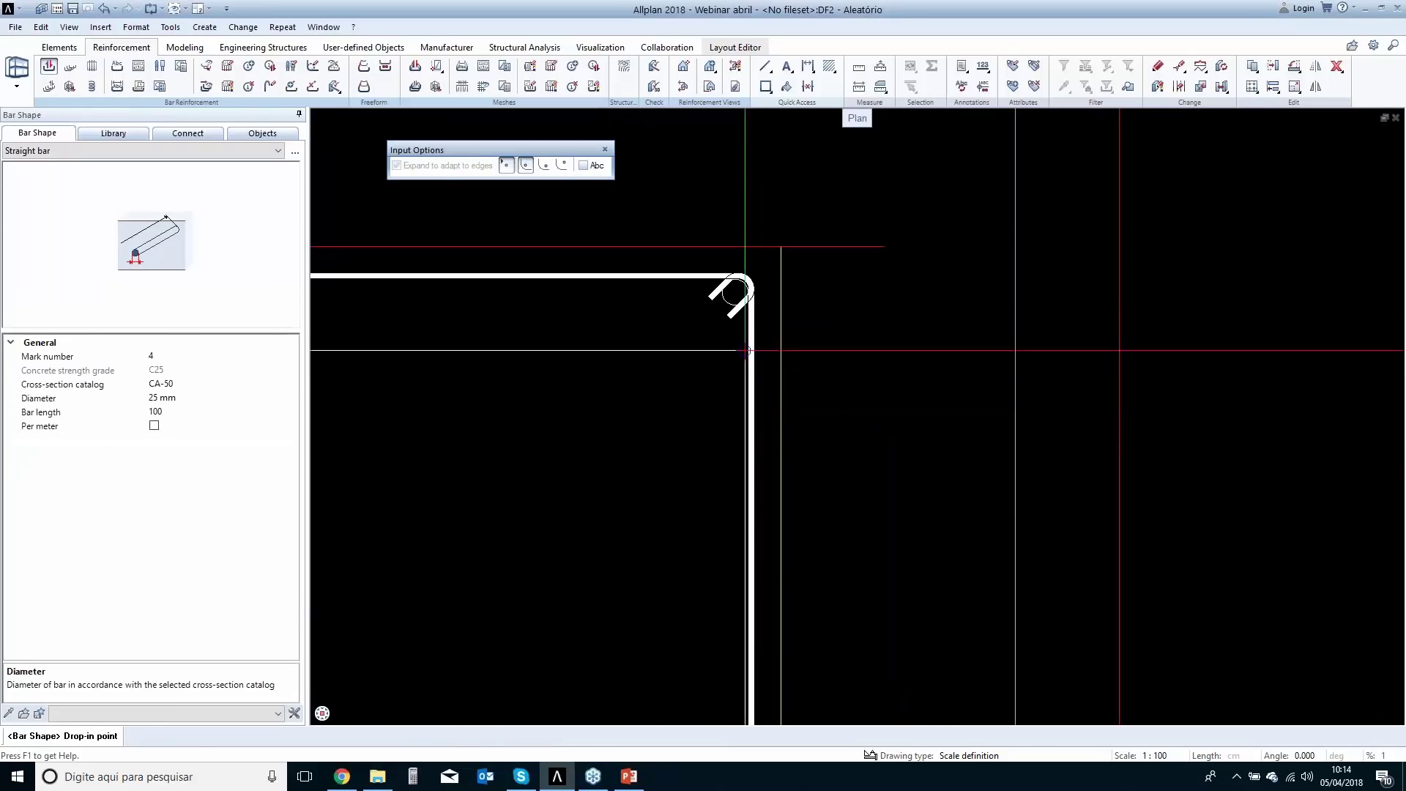
key(Escape)
scroll(736, 292, down, 4)
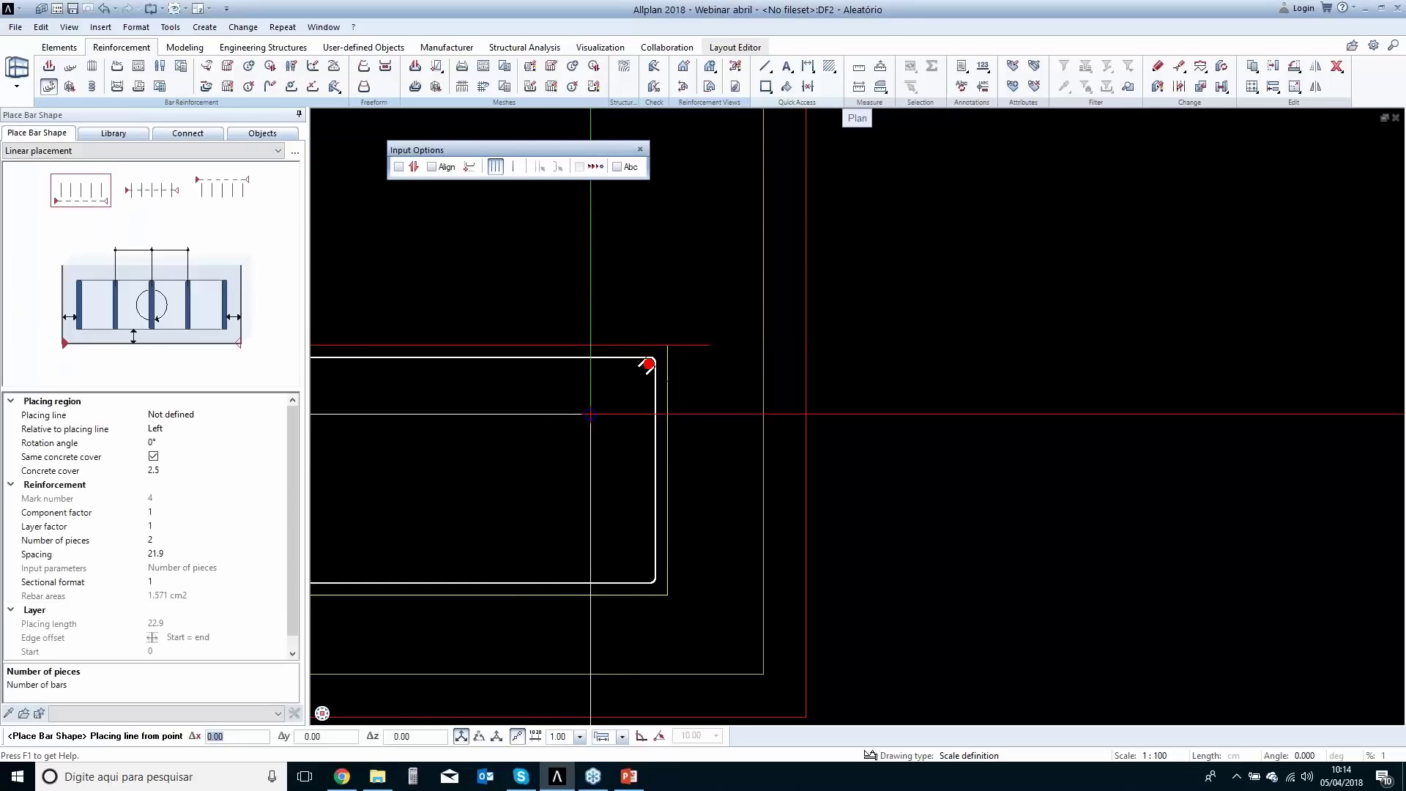
key(Escape)
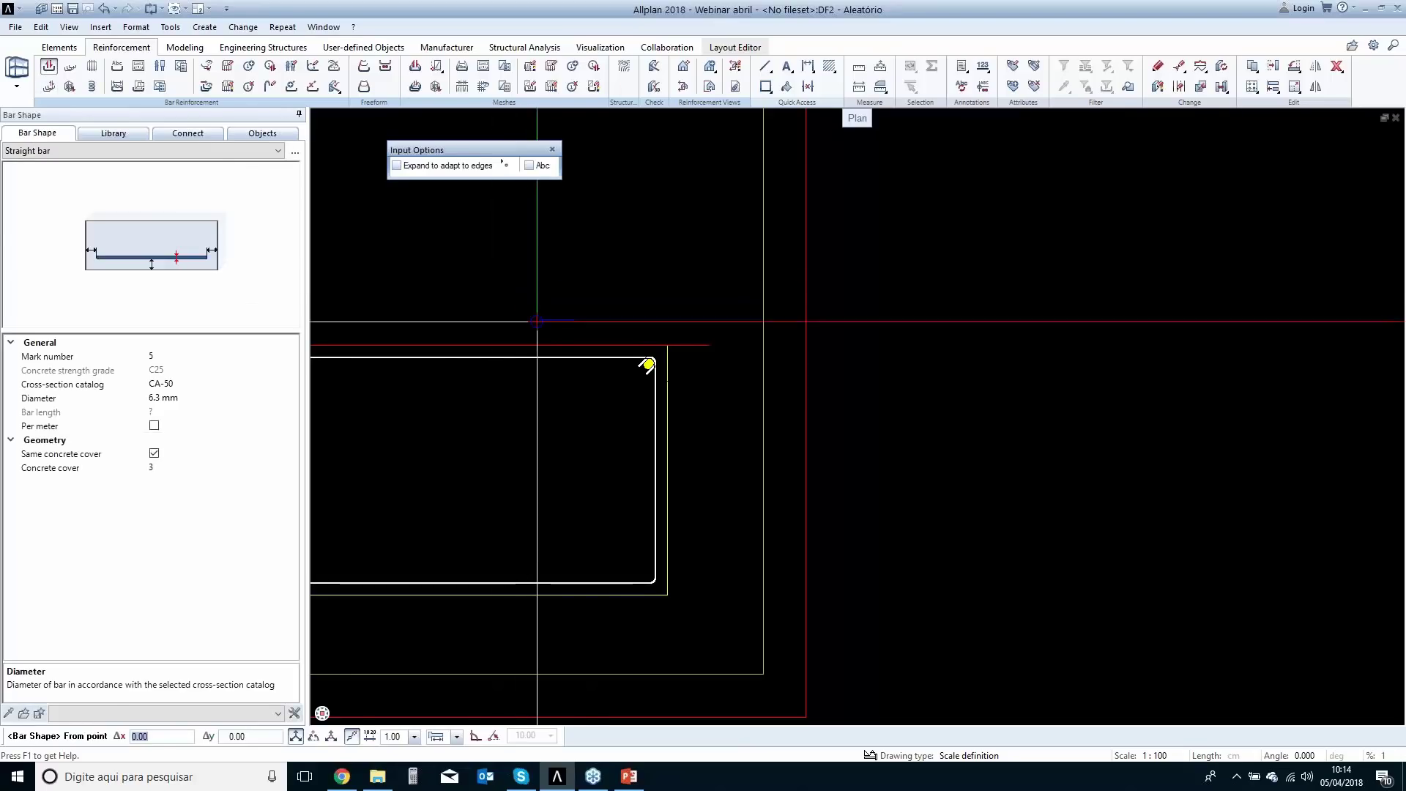
Add a 25 mm straight bar as a point inside the stirrup's lower right corner, and finish bar entry.
click(506, 165)
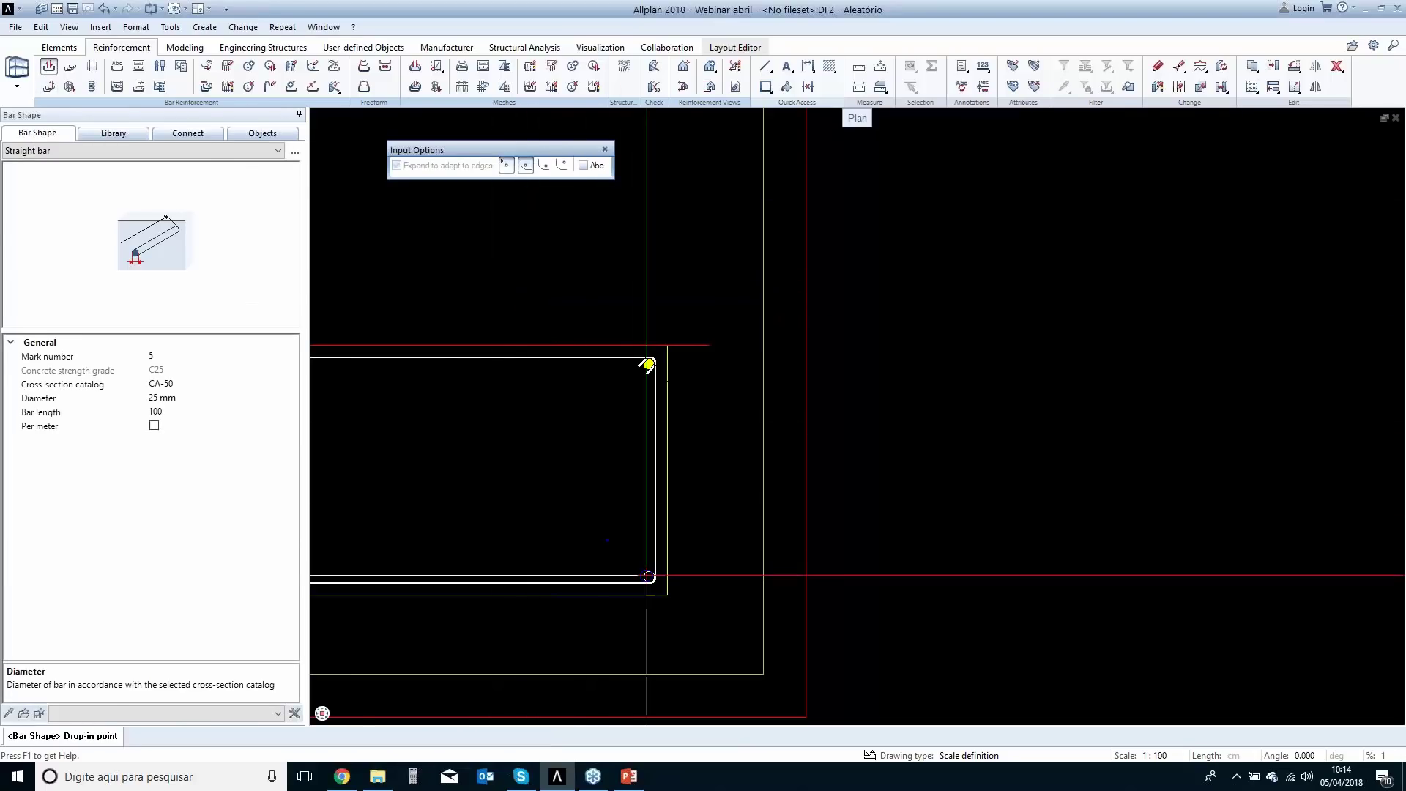
click(649, 576)
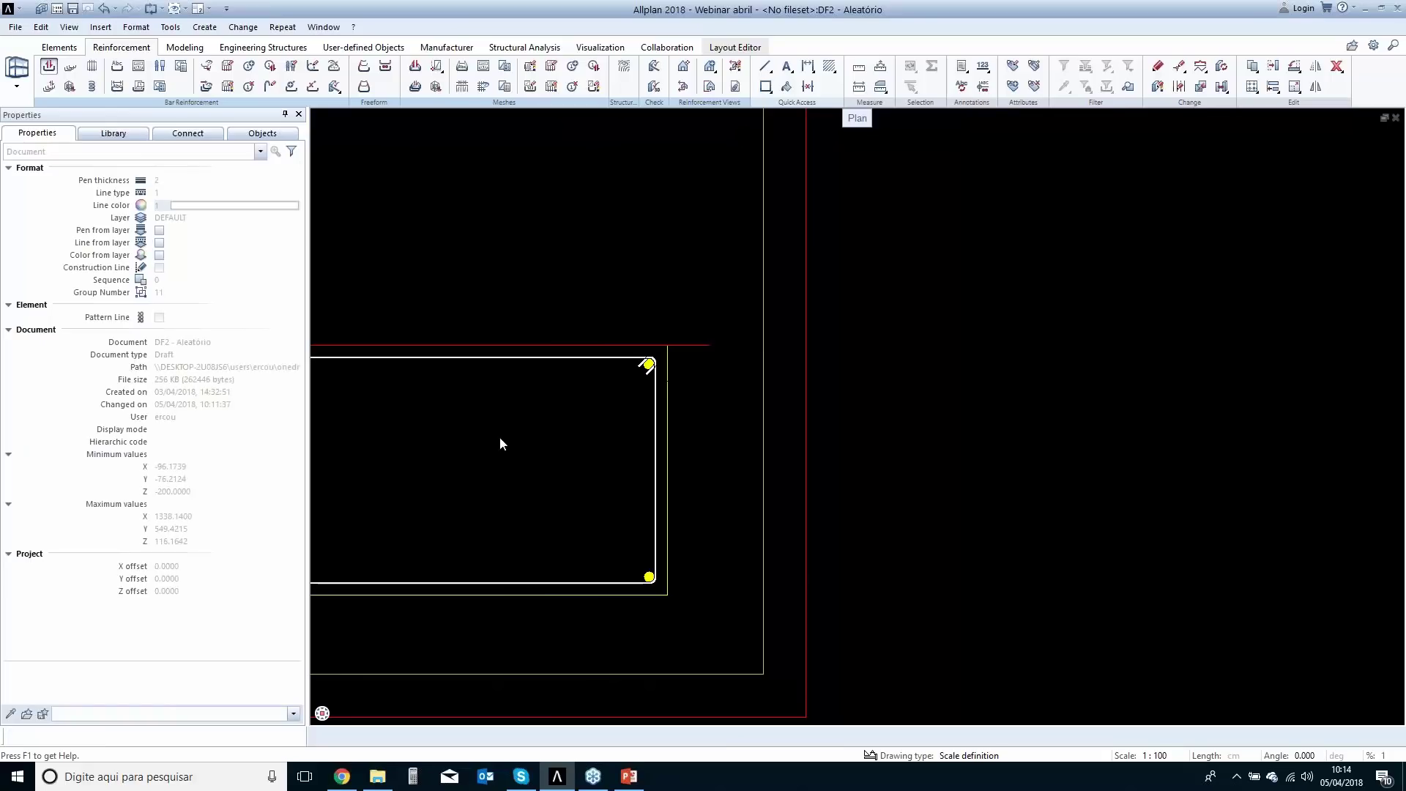
key(Escape)
key(Escape)
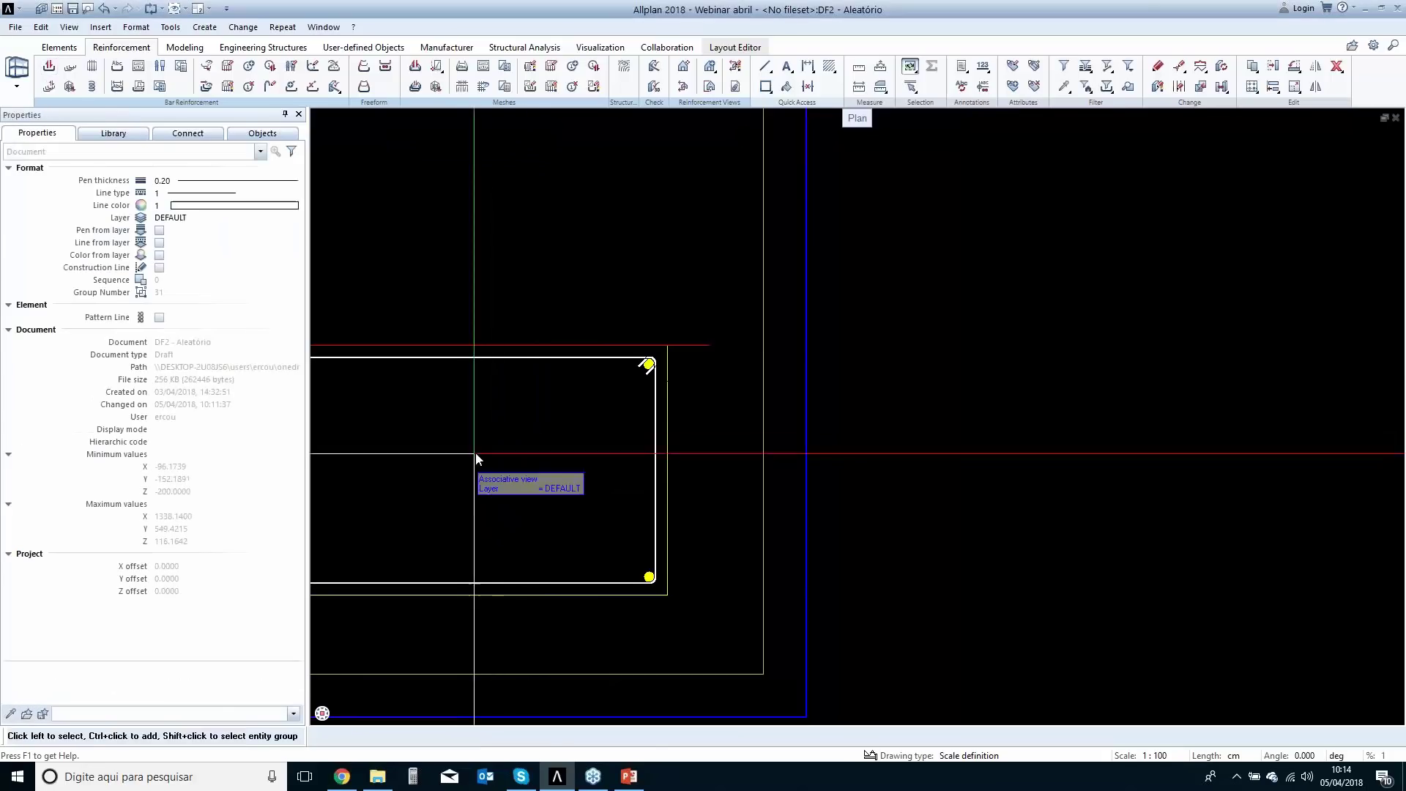
Examine the section with its stirrup and corner bars, the plan of the solid and its curved side view.
middle_drag(480, 447, 889, 402)
scroll(610, 484, down, 2)
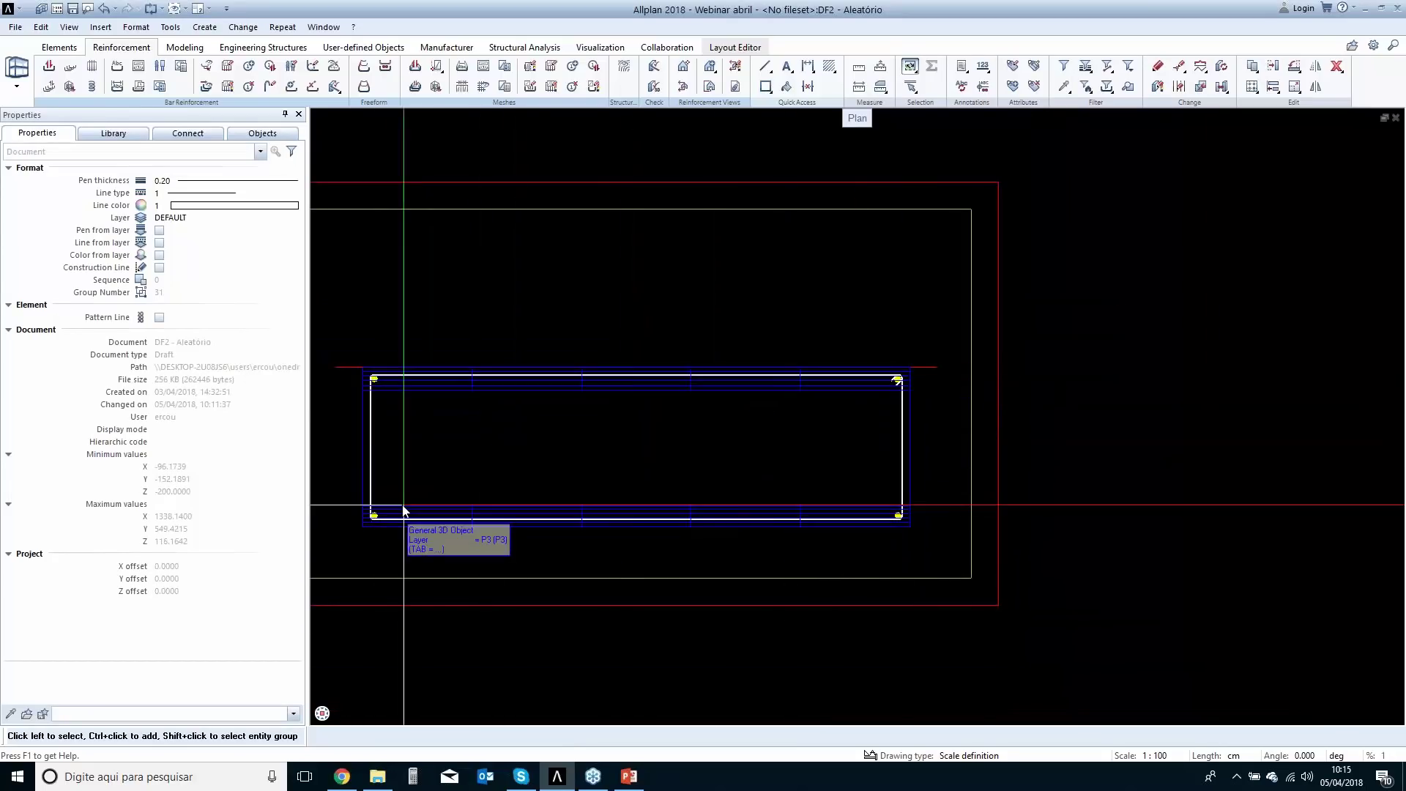
middle_drag(465, 446, 591, 463)
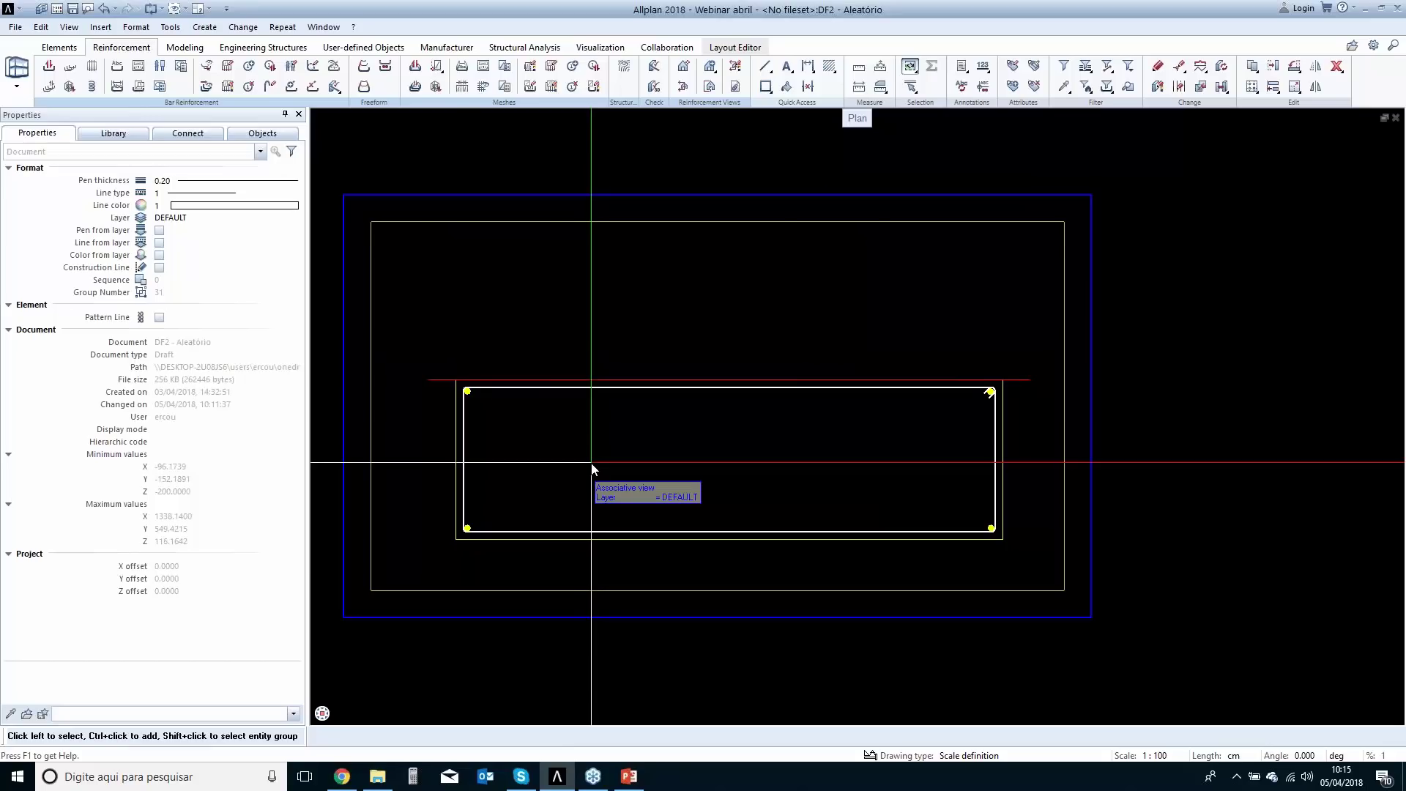
click(370, 615)
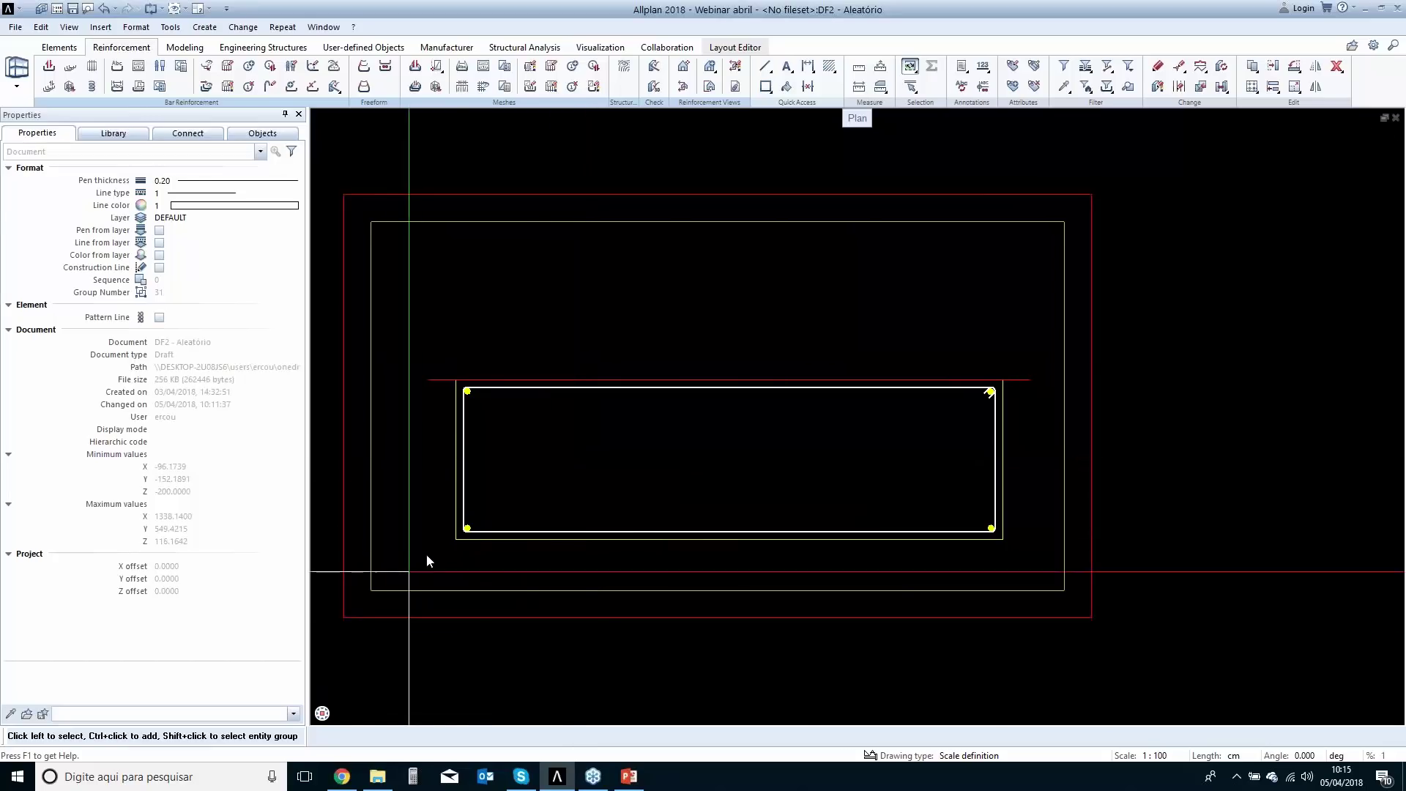
scroll(426, 554, down, 5)
scroll(470, 473, down, 2)
middle_drag(470, 448, 798, 439)
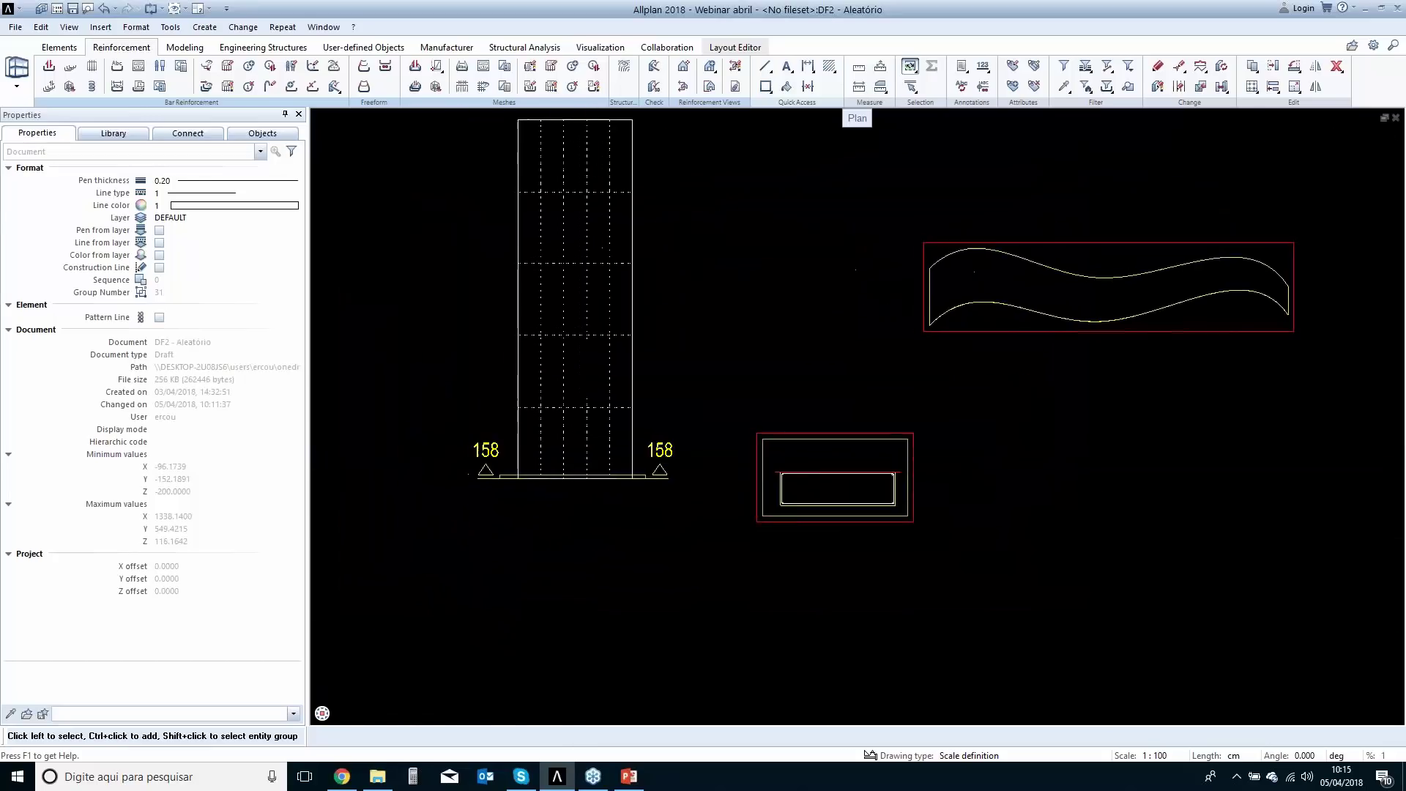
scroll(754, 476, up, 3)
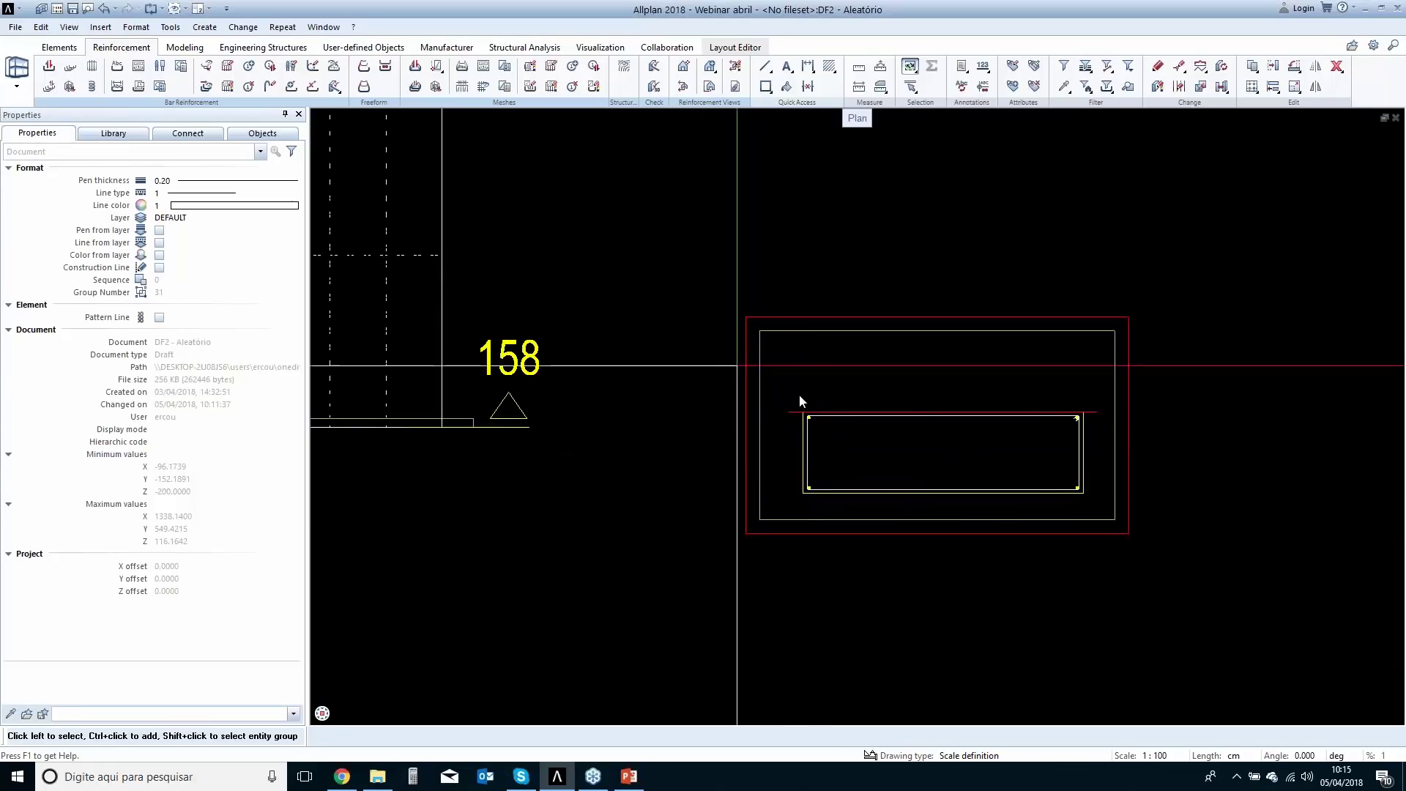
mouse_move(620, 421)
middle_down()
mouse_move(864, 434)
mouse_move(869, 410)
middle_up()
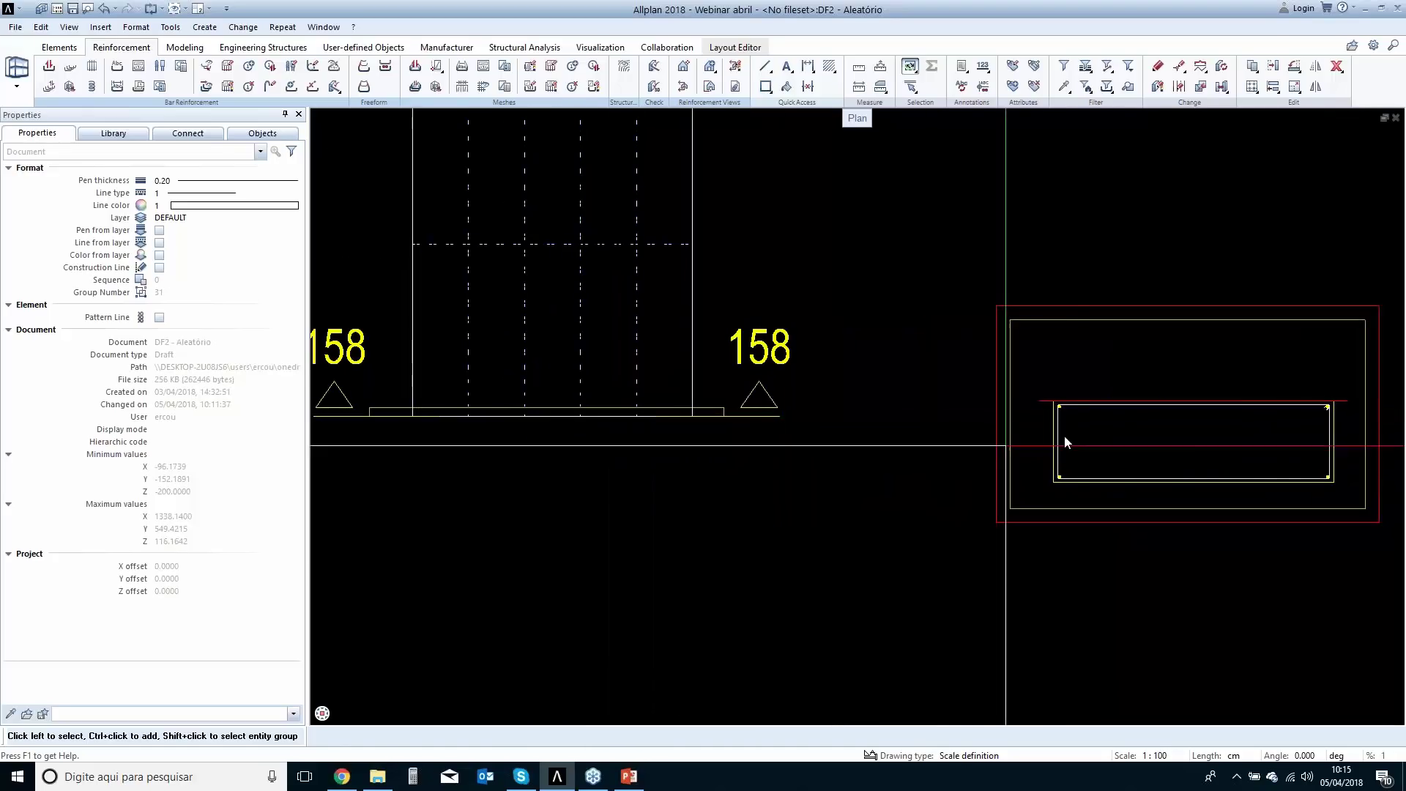
scroll(732, 476, down, 2)
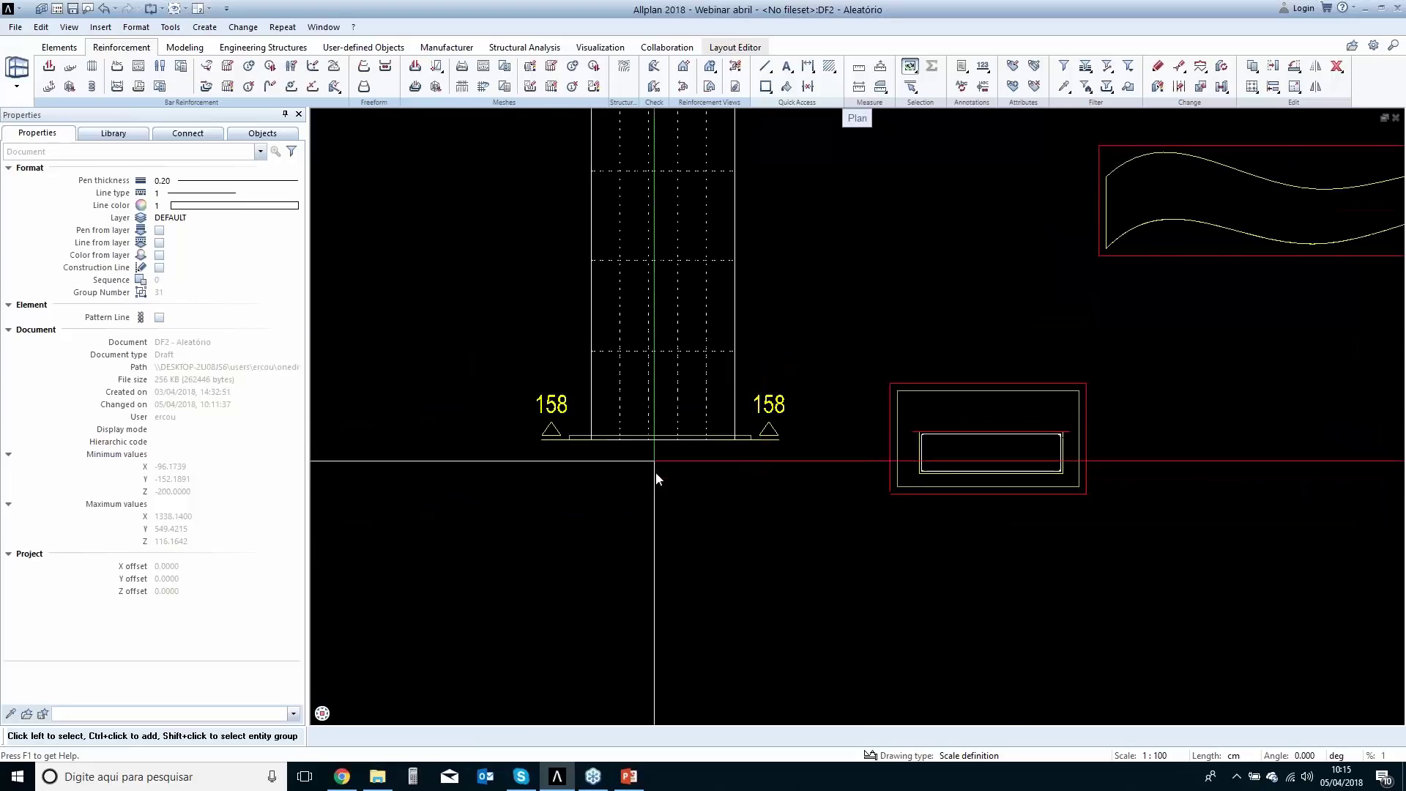
middle_drag(656, 477, 693, 570)
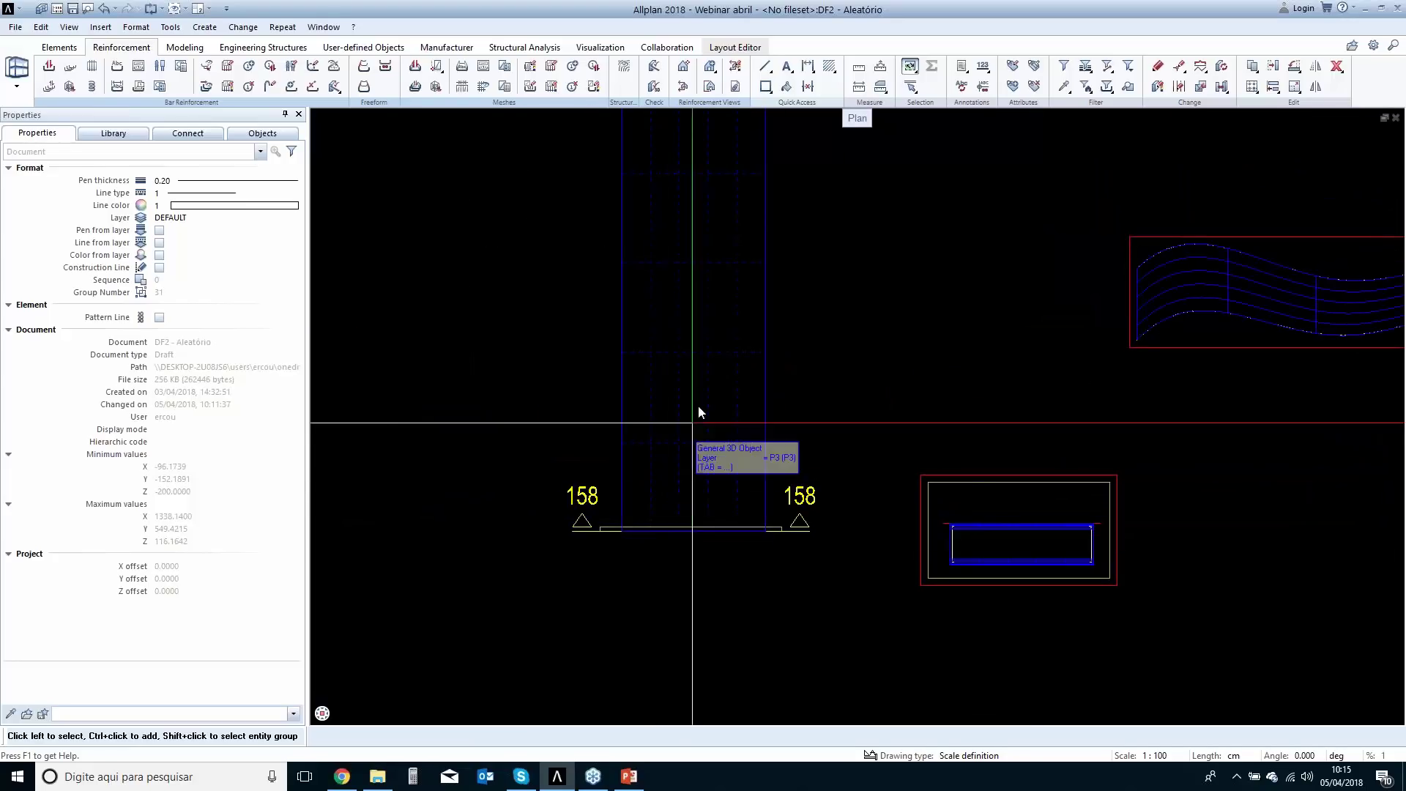
middle_drag(706, 324, 706, 491)
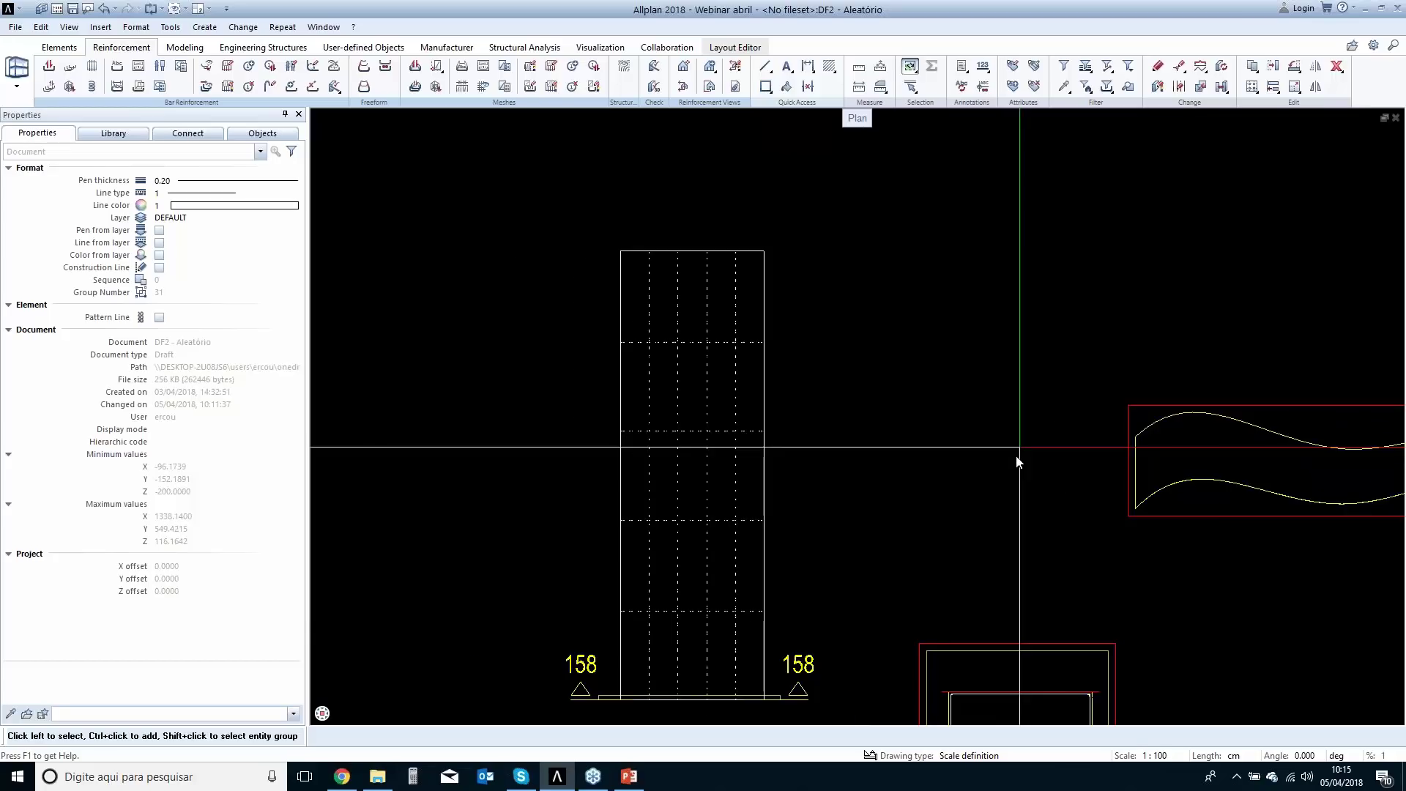
middle_drag(1017, 450, 749, 413)
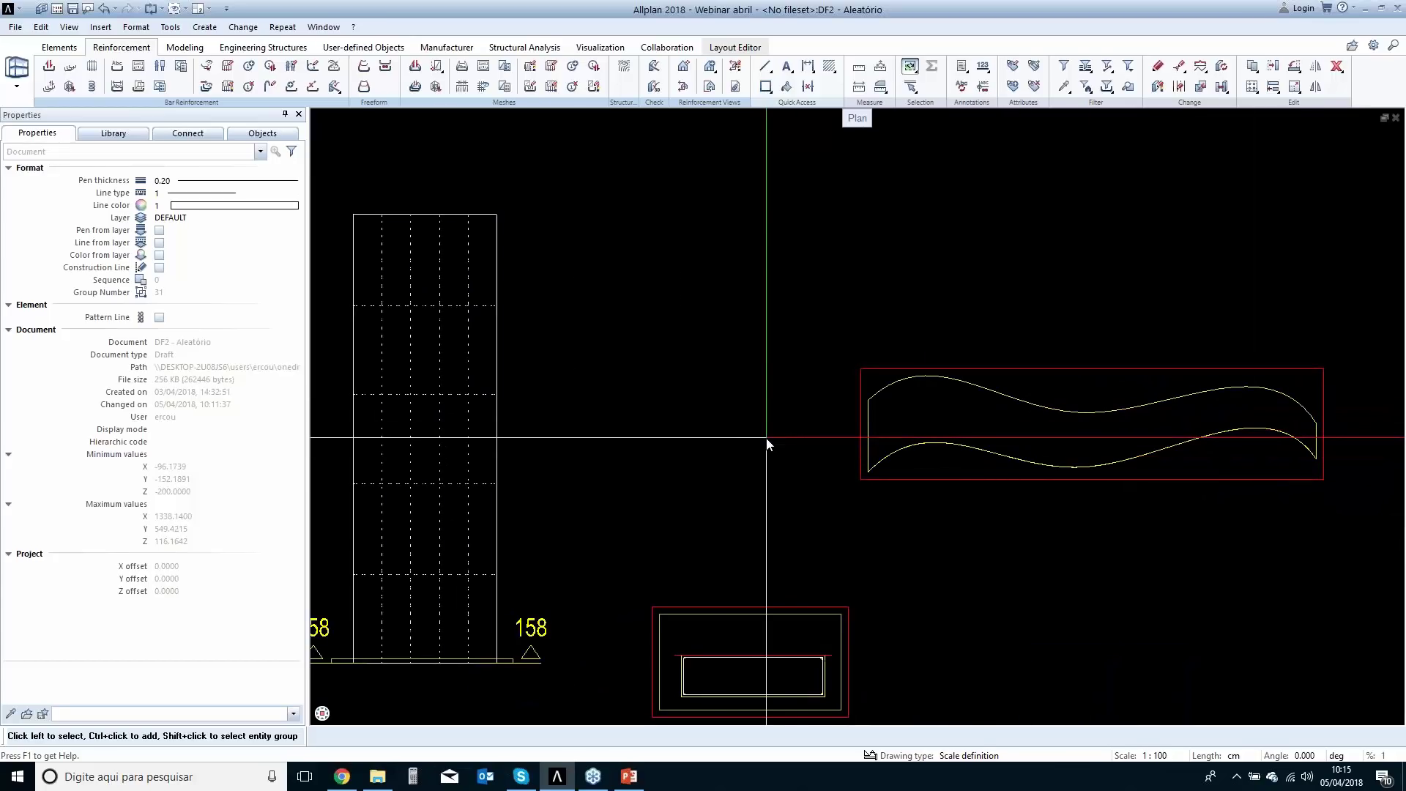
mouse_move(687, 559)
middle_down()
mouse_move(724, 435)
mouse_move(807, 453)
middle_up()
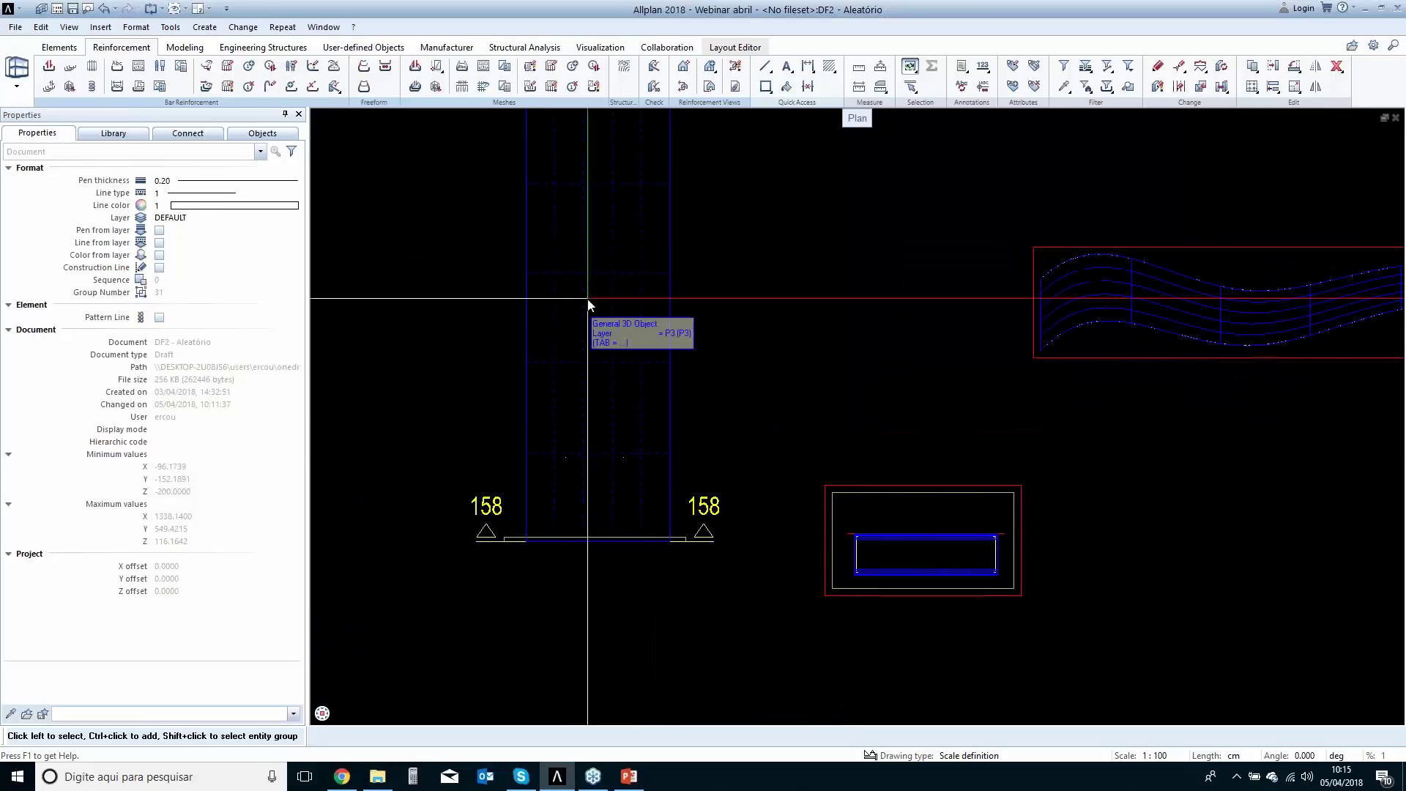
Start Sweep Bars Along Path with the stirrup and corner bars as the only section, and show the model in southwest isometric view.
click(363, 87)
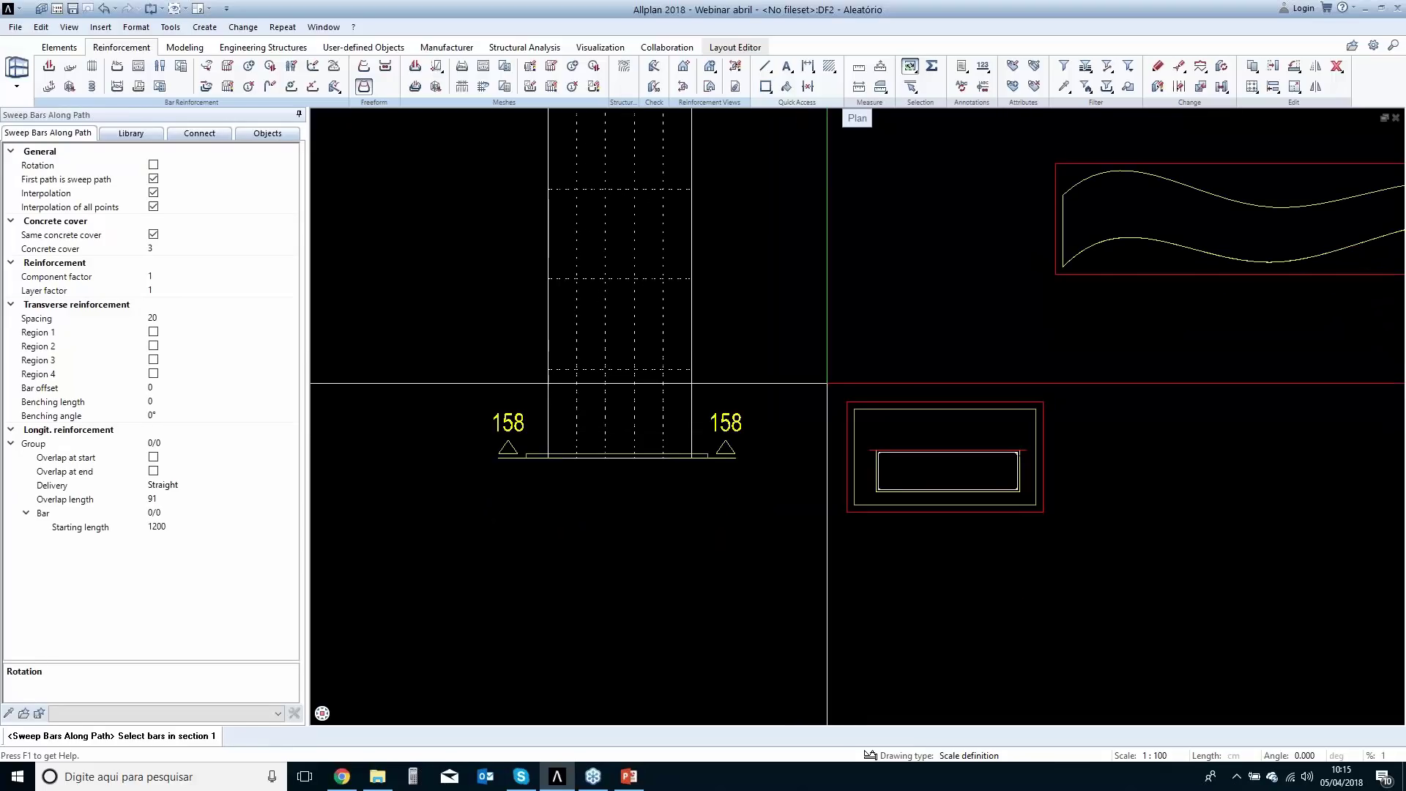
drag(832, 381, 1094, 517)
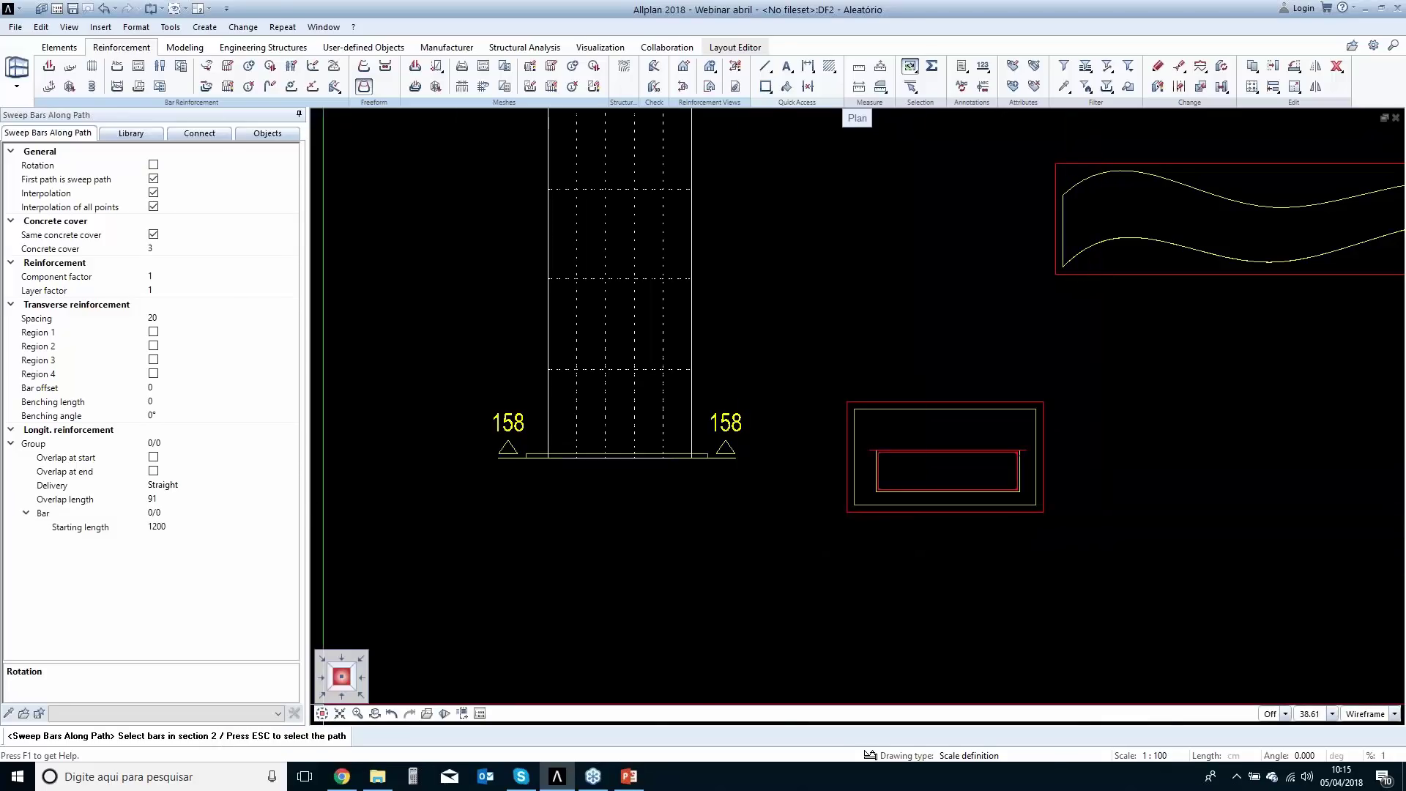
click(323, 700)
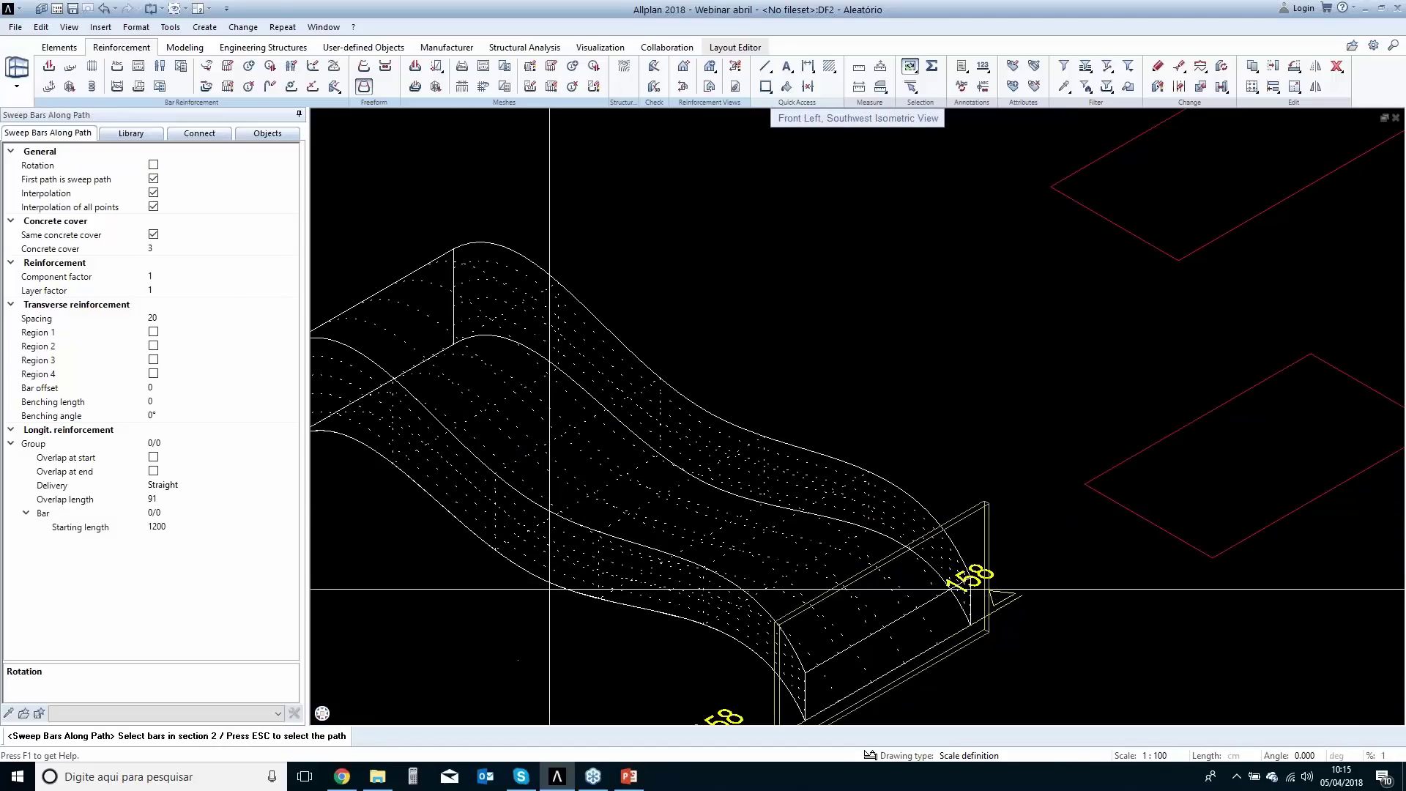
key(Escape)
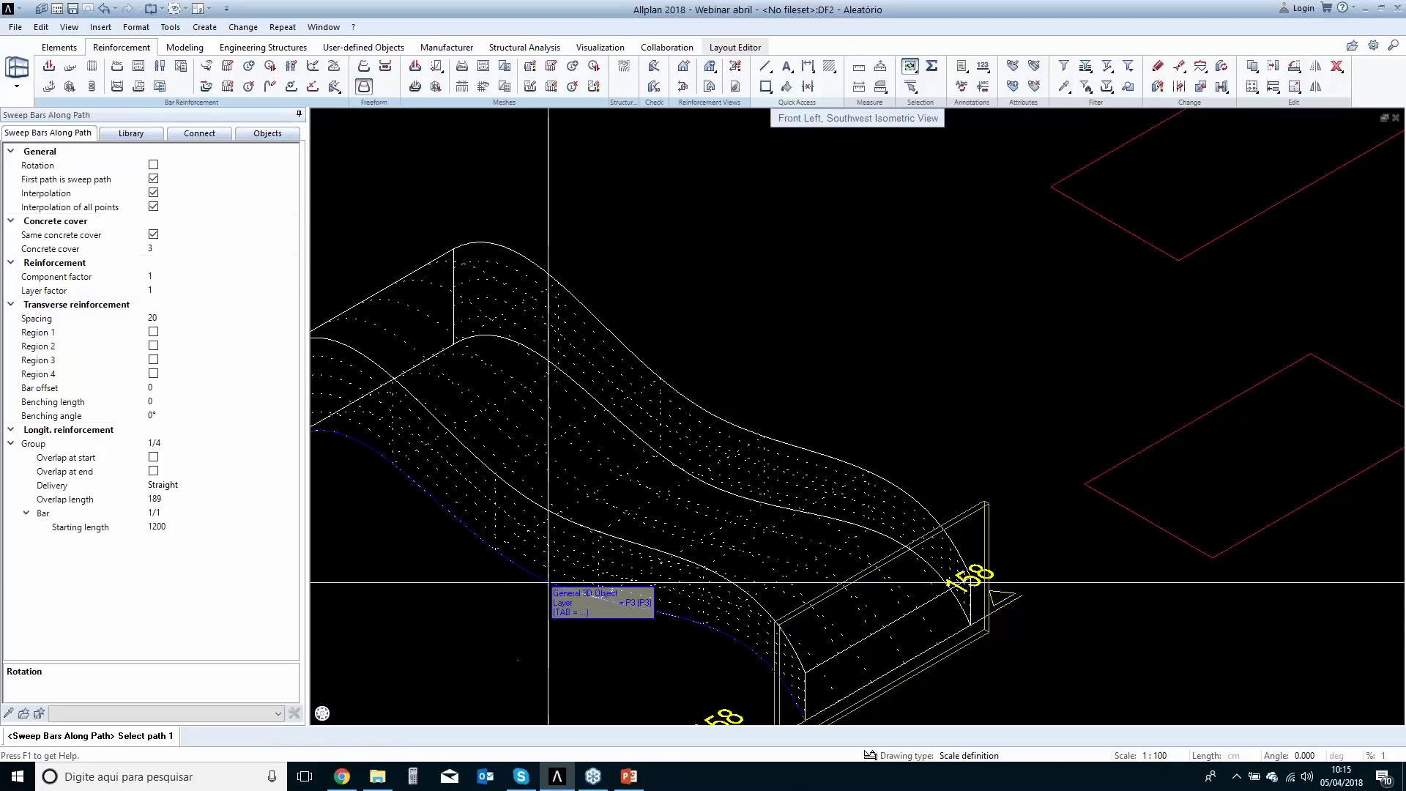
Select the solid's four curved longitudinal edges as sweep paths, generate the swept reinforcement and finish the command.
click(547, 582)
click(713, 413)
click(697, 474)
click(689, 471)
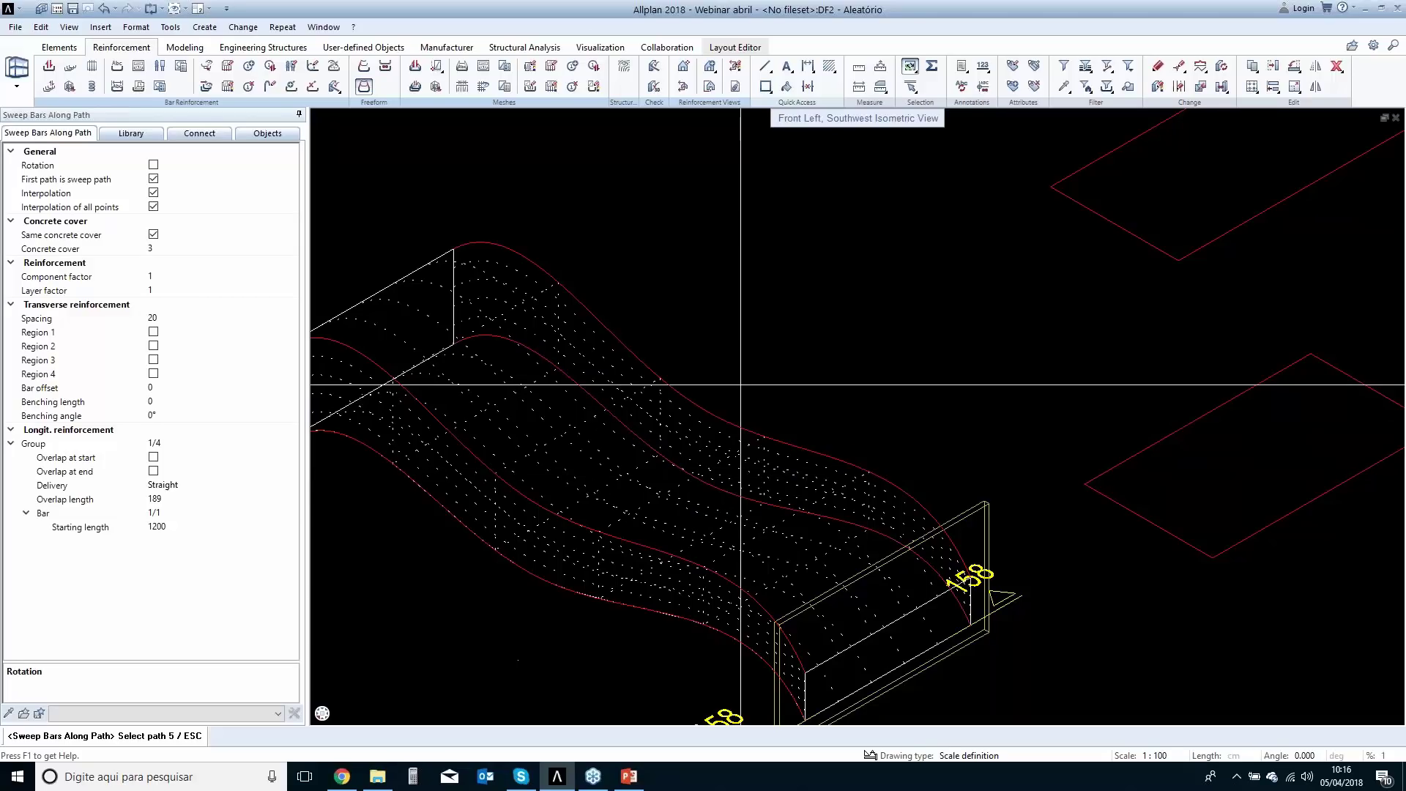
key(Escape)
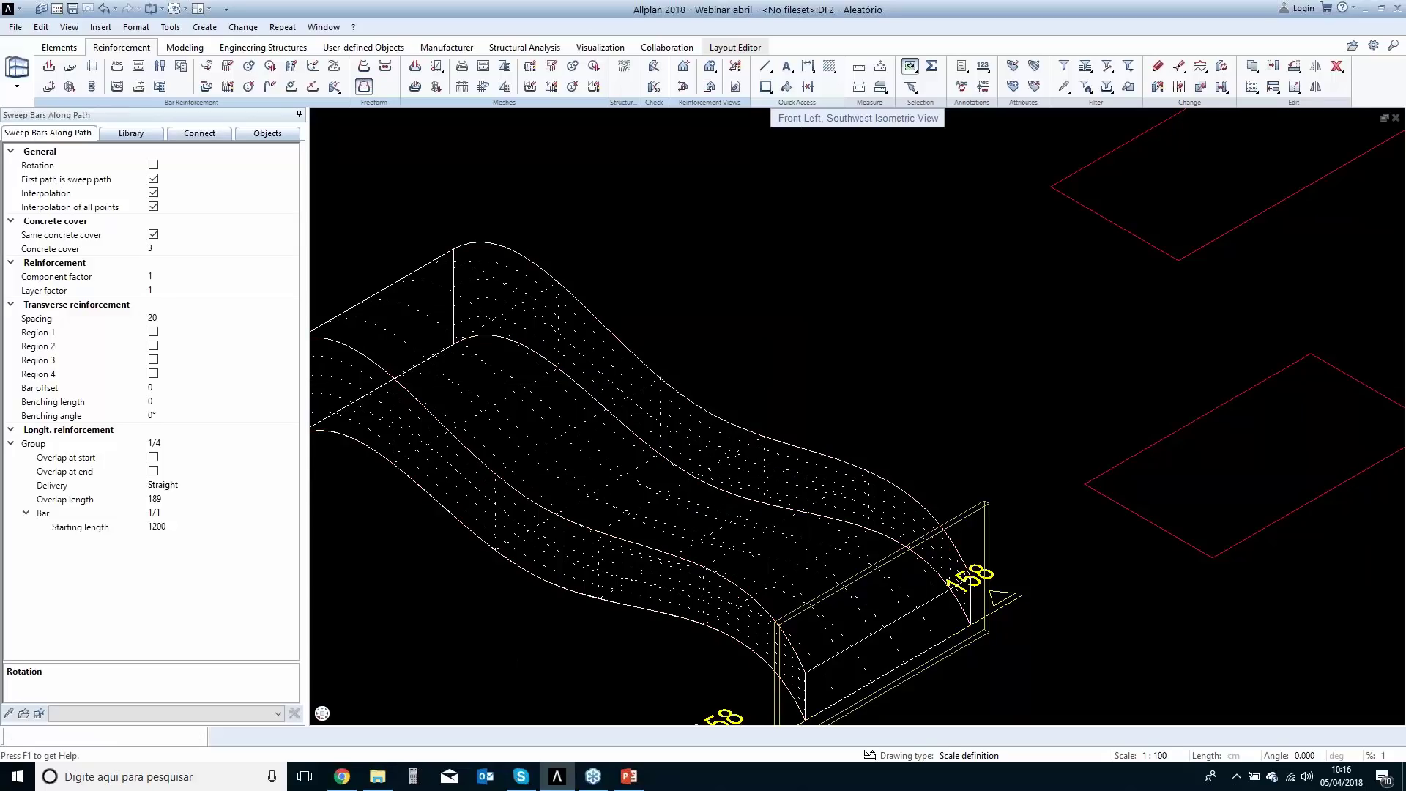
click(796, 301)
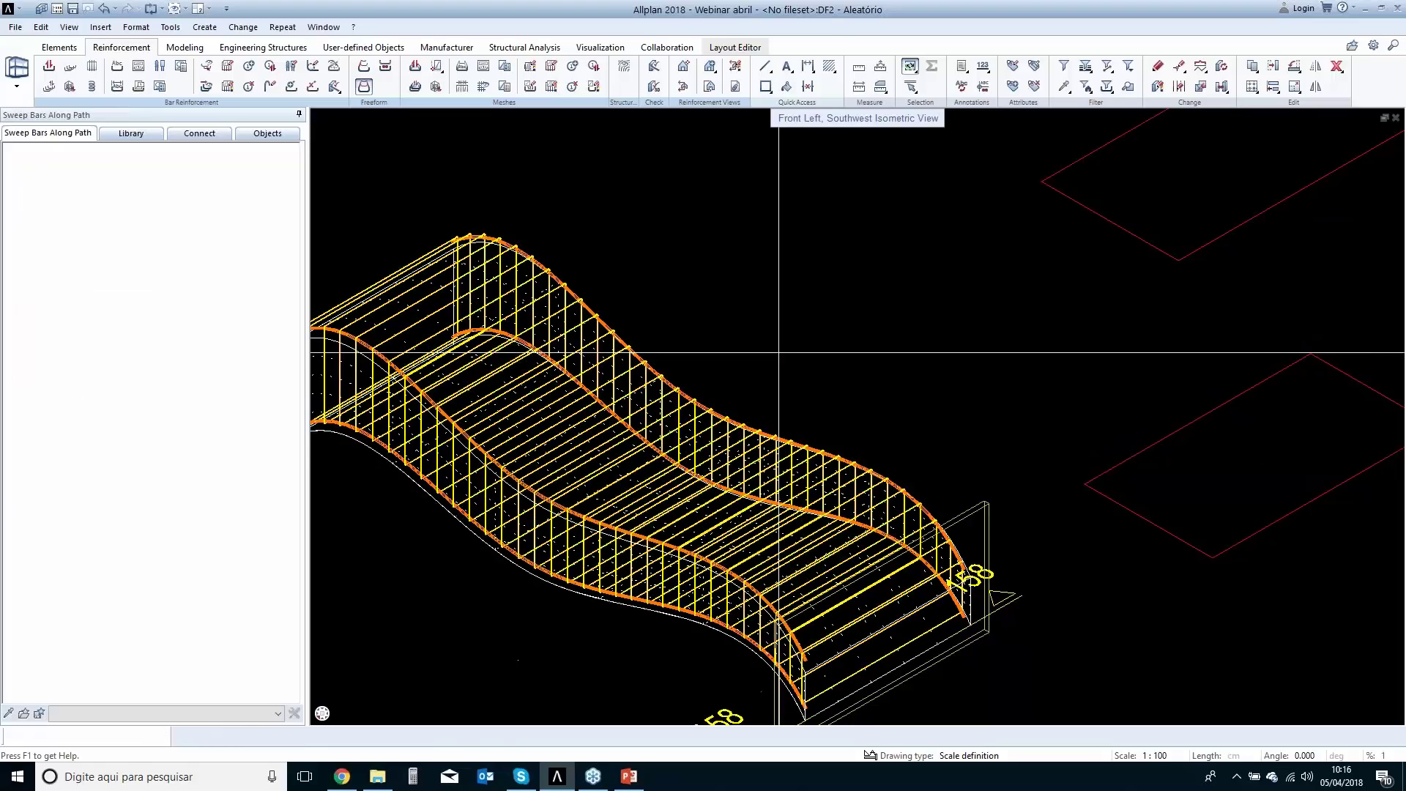
key(Escape)
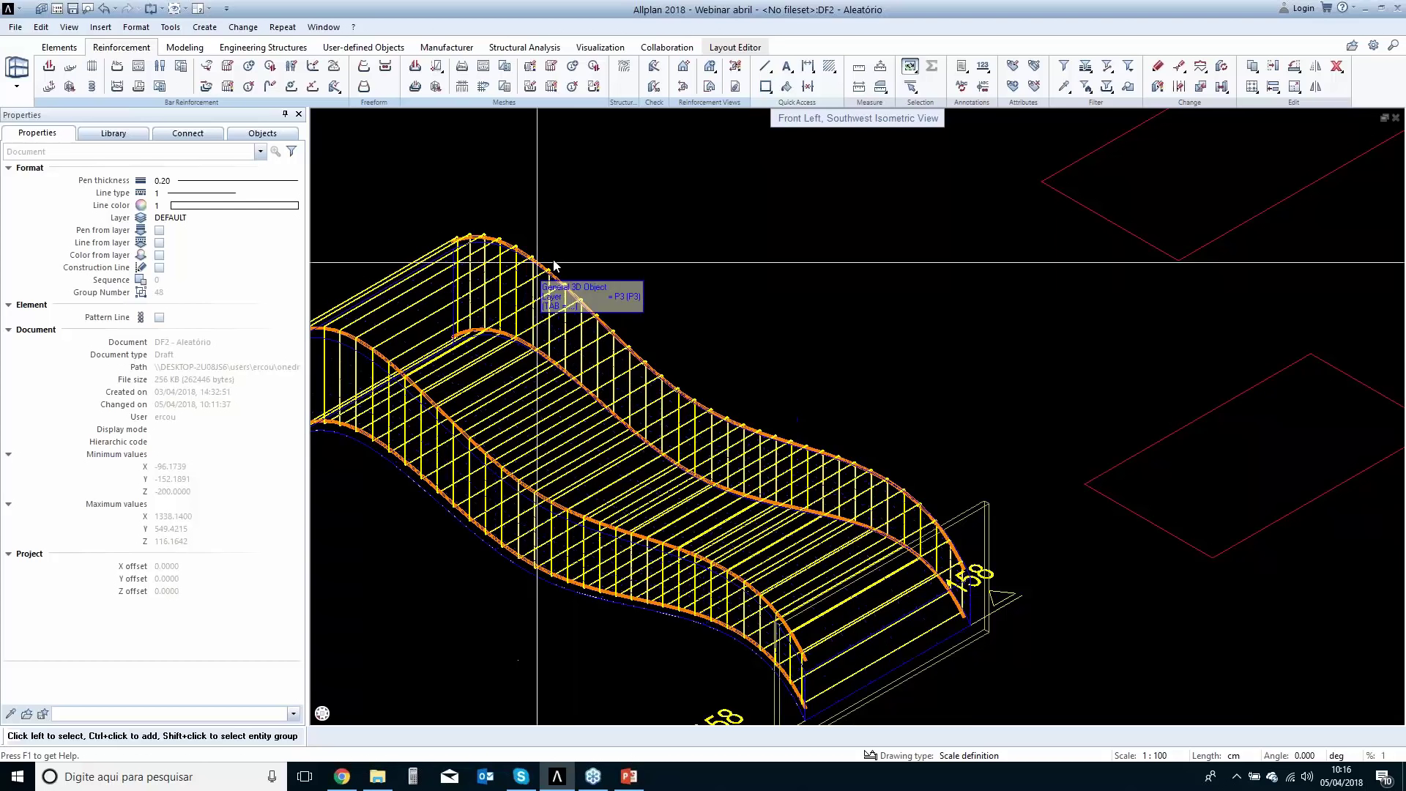
Select the swept reinforcement through one of its stirrups and restrict the properties to Sweep Bars Along Path.
scroll(831, 472, down, 1)
scroll(866, 523, up, 3)
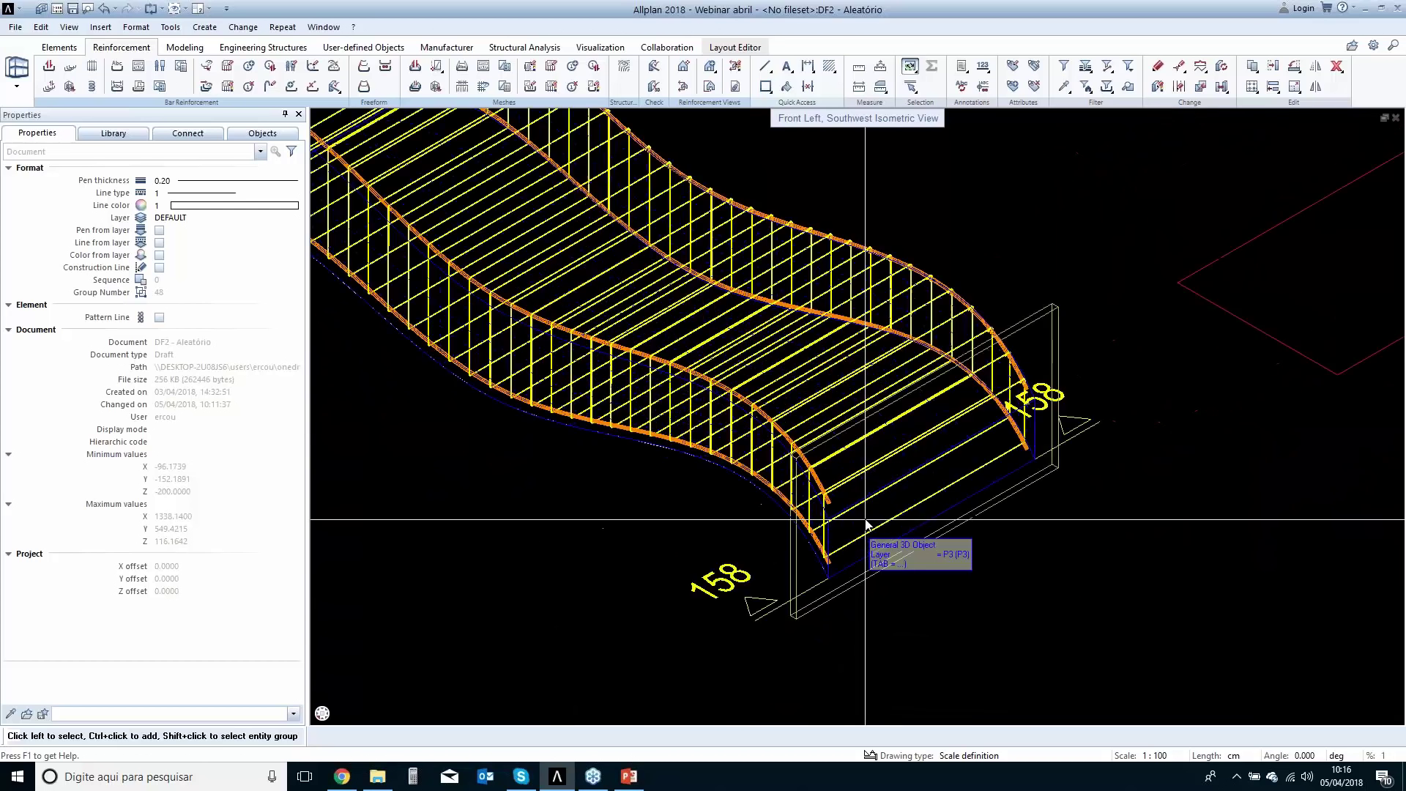
scroll(866, 523, up, 2)
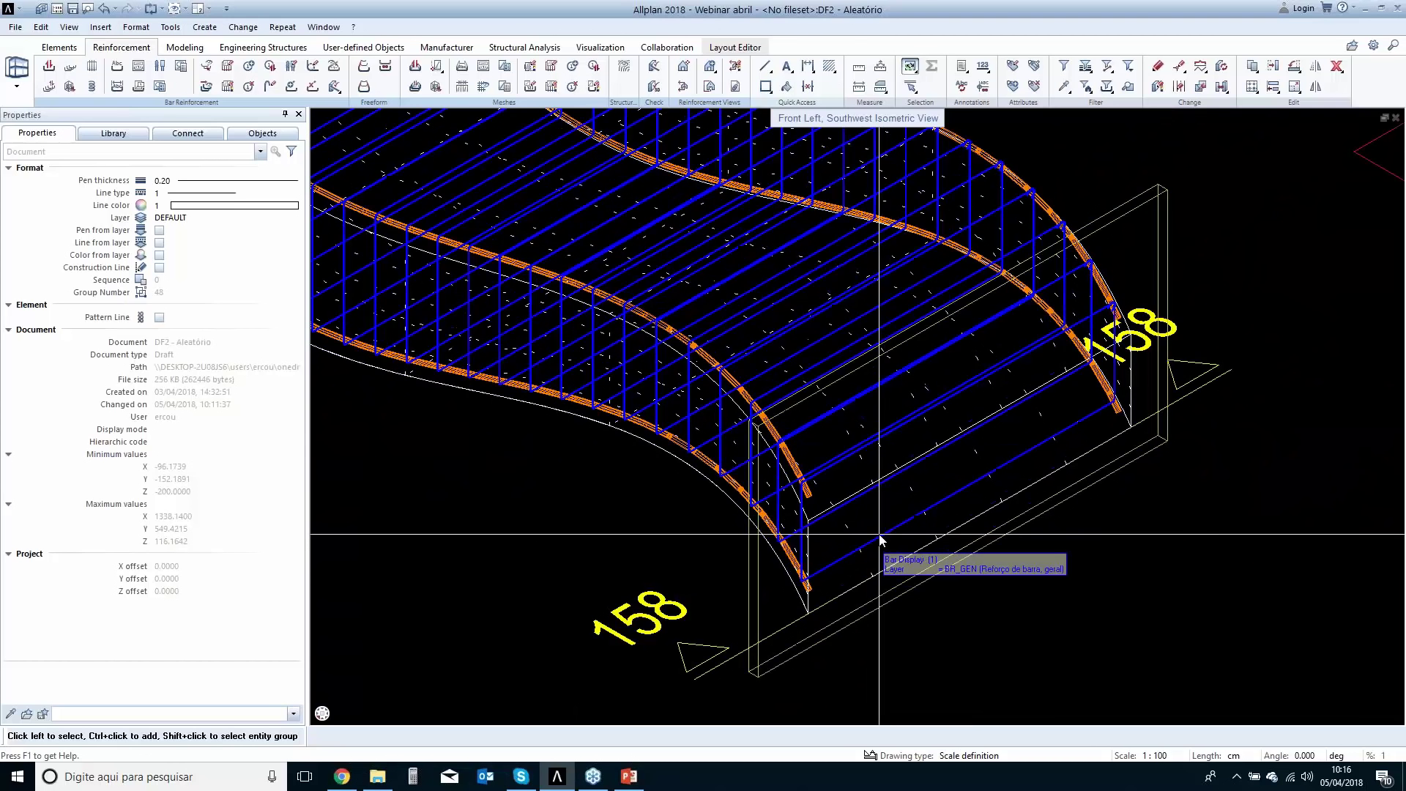
click(880, 541)
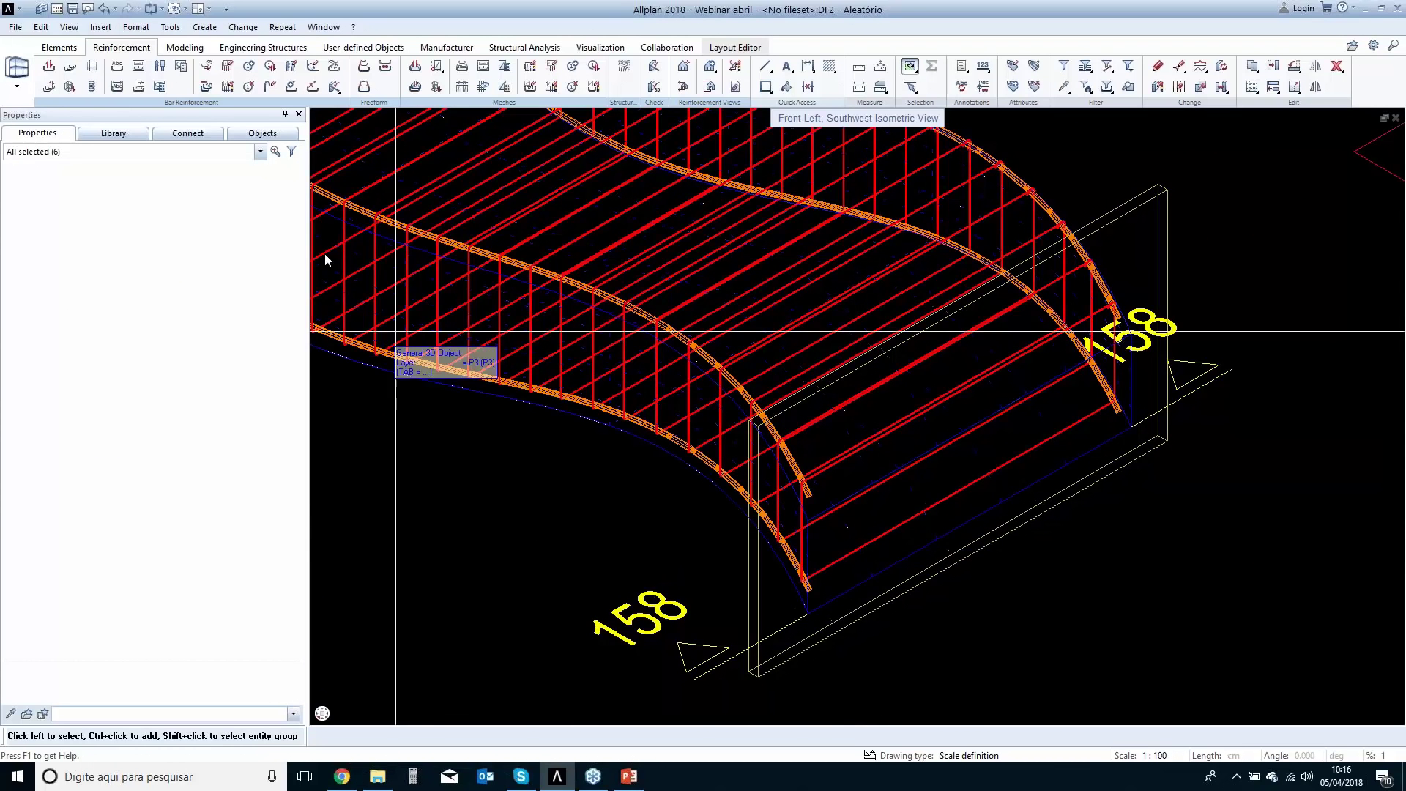
click(253, 153)
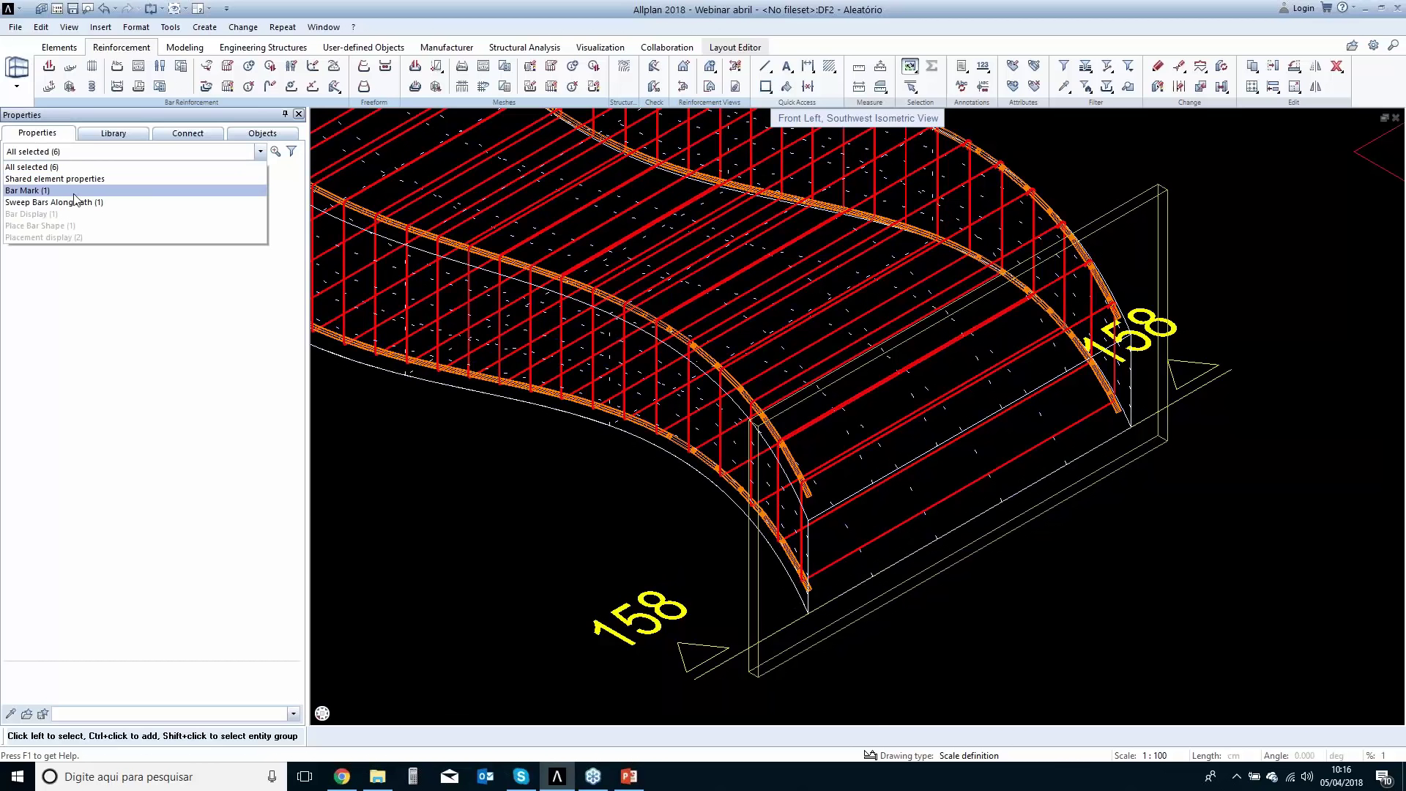
click(110, 205)
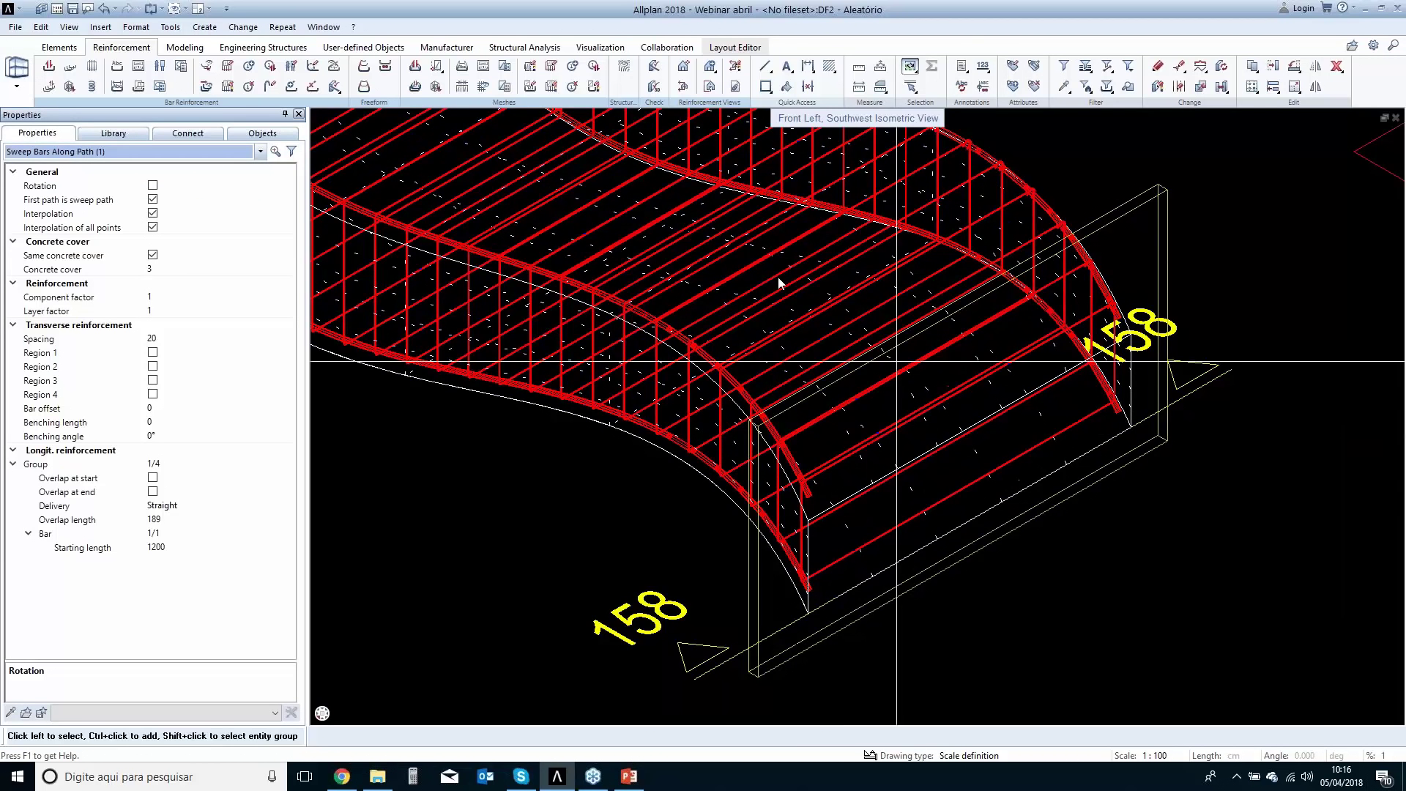
Try a transverse reinforcement spacing of 10 cm and a wider one, and set it back to 20 cm.
click(171, 339)
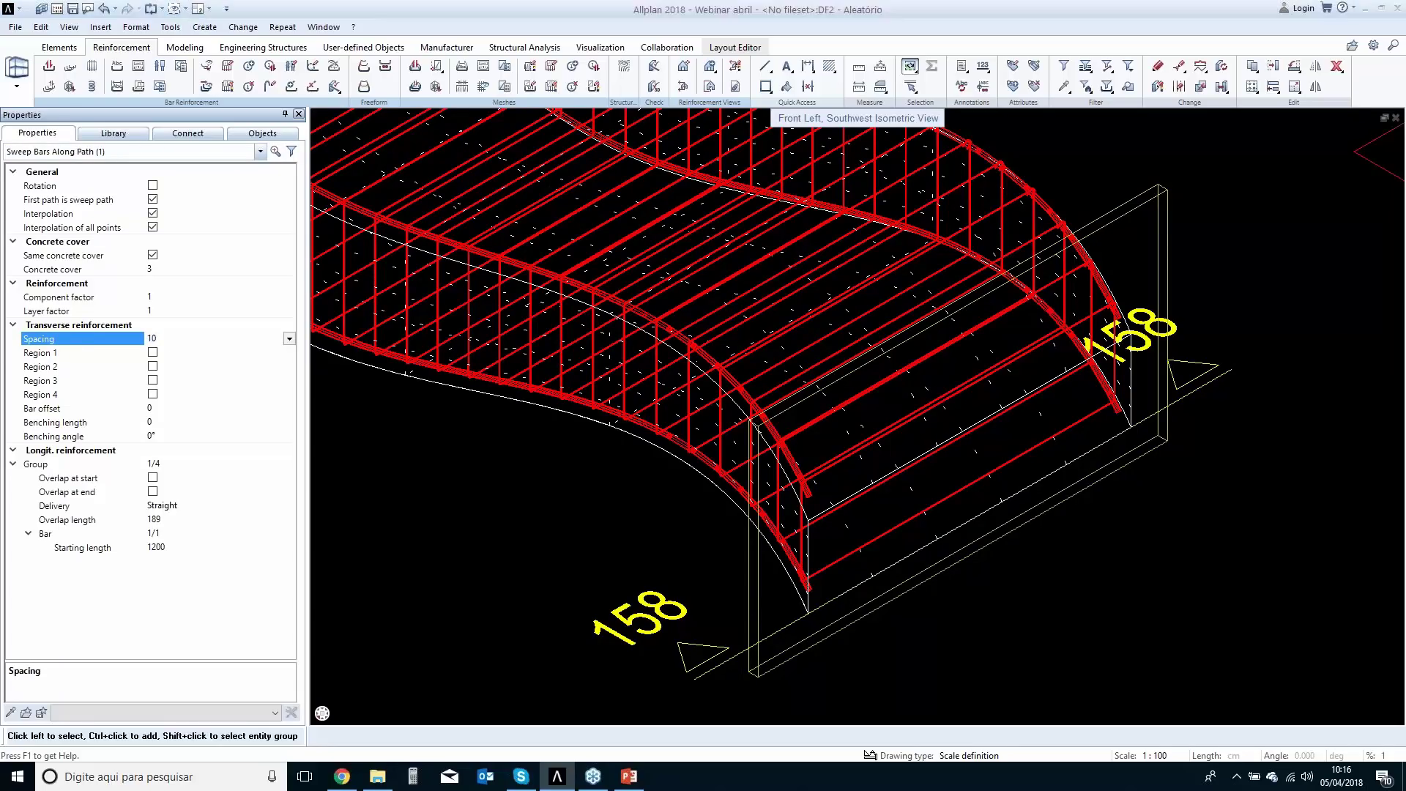
key(Return)
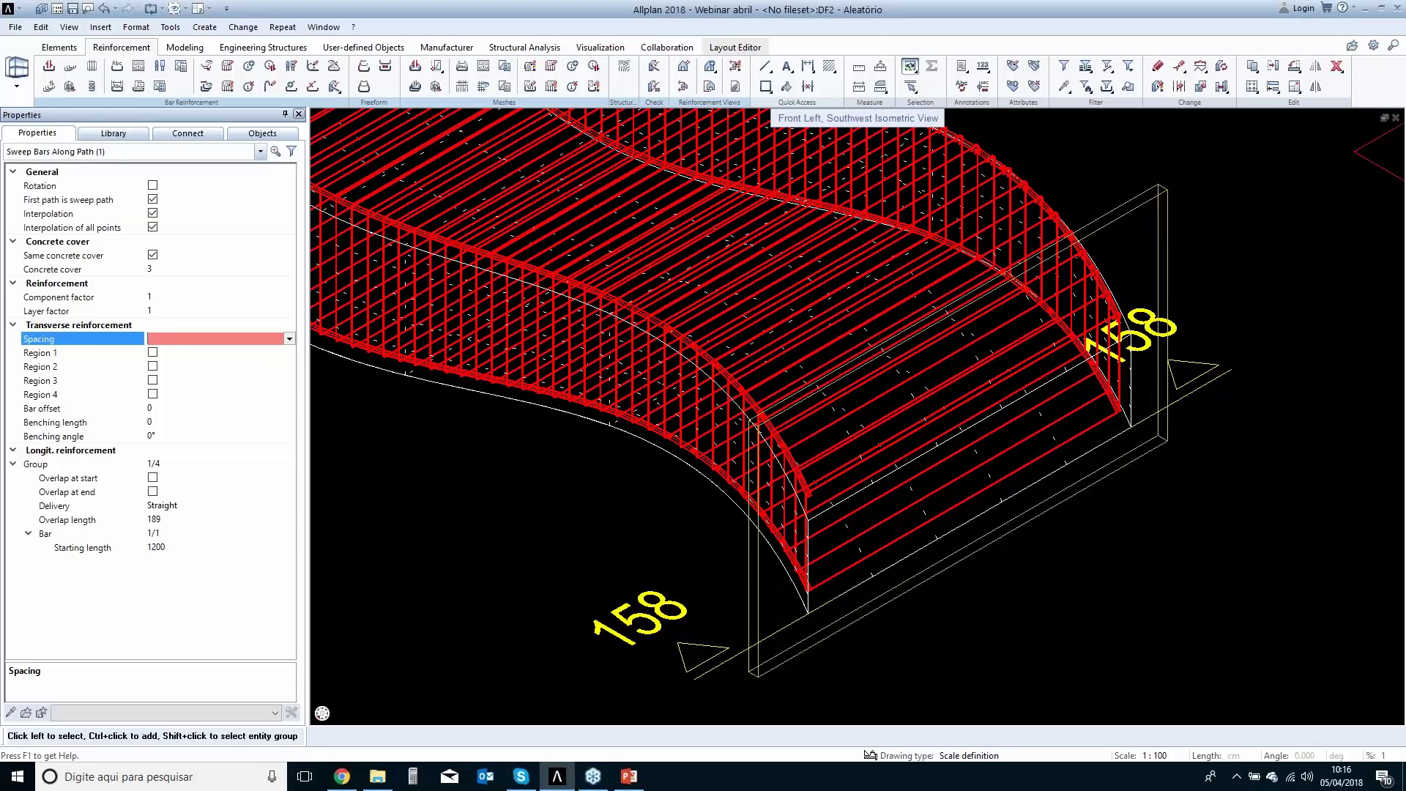
key(Return)
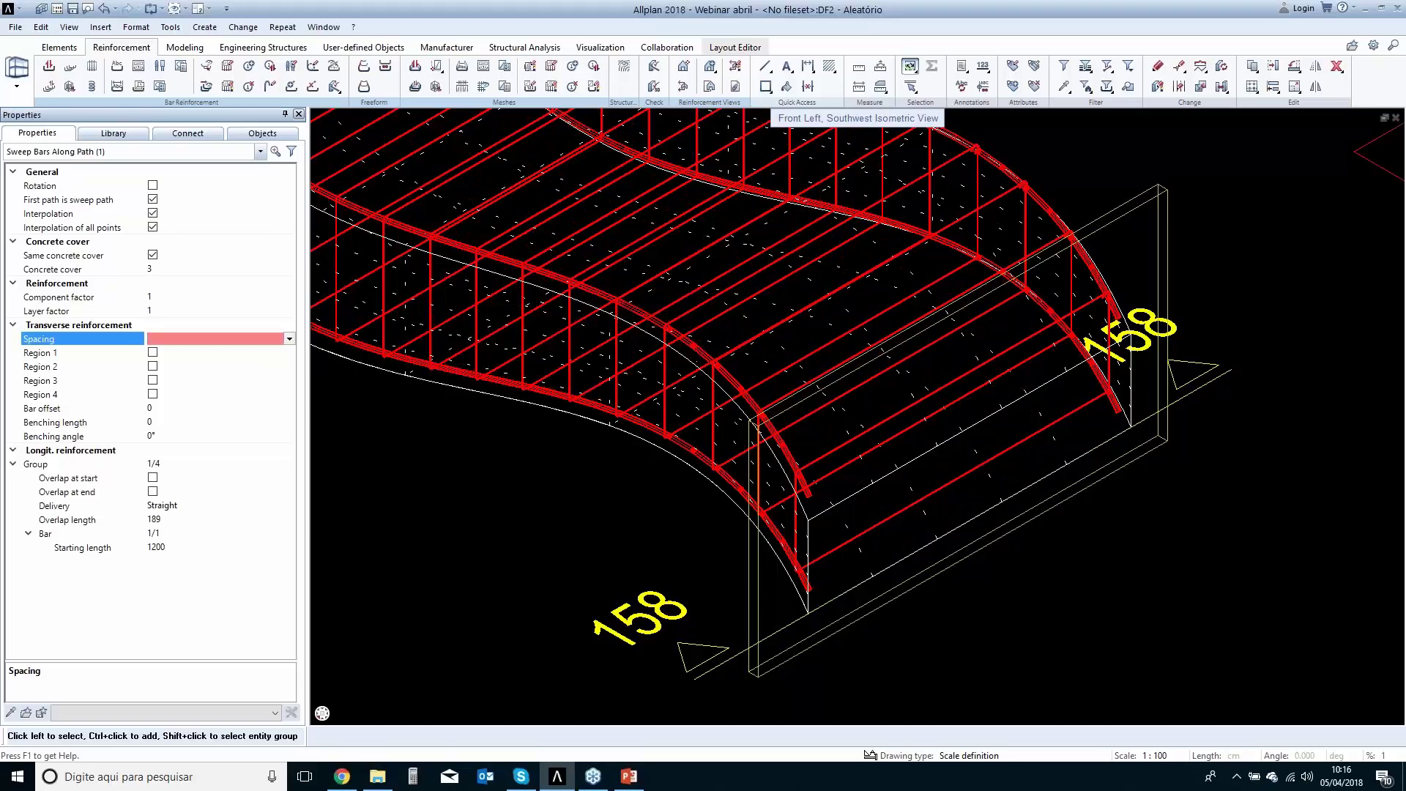
key(Return)
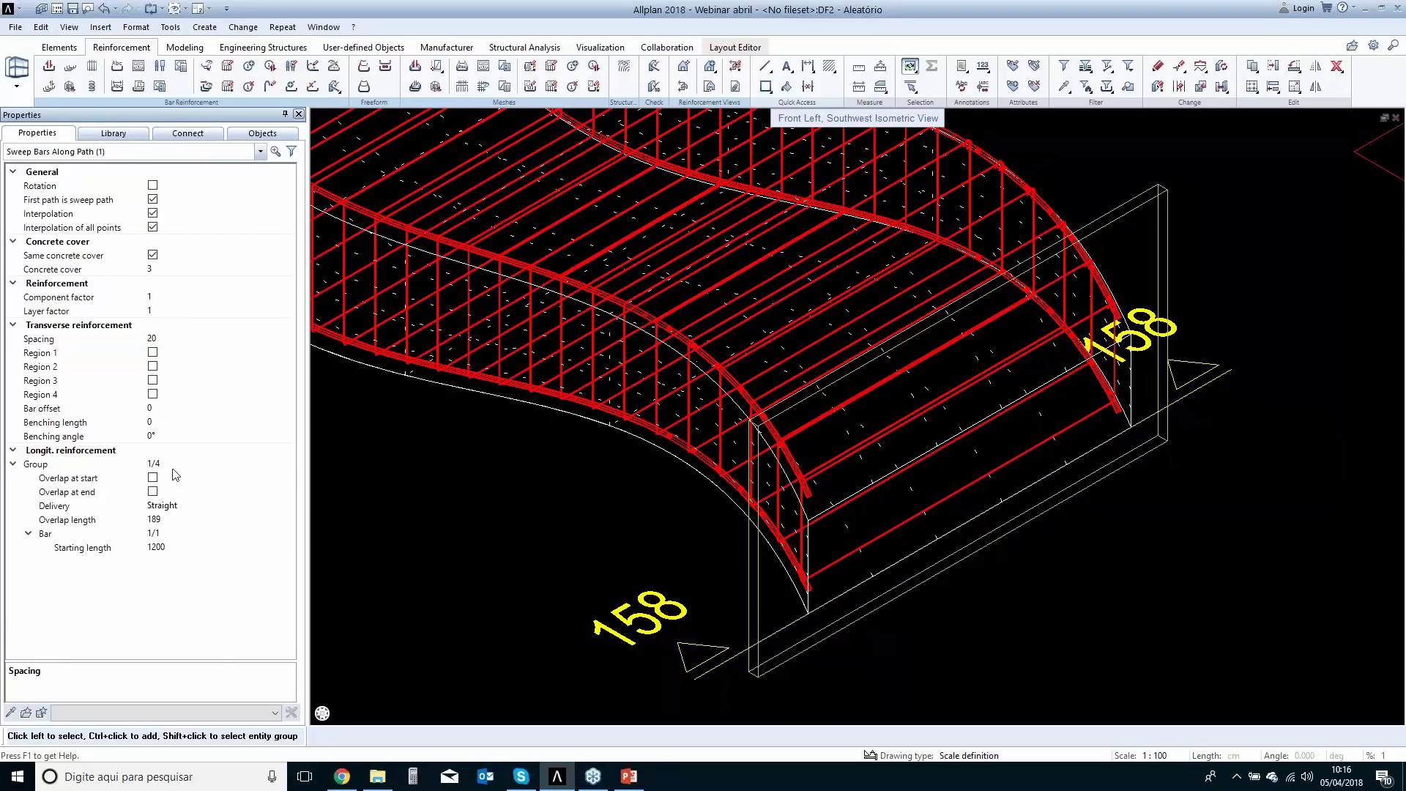
Set the delivery of all four longitudinal reinforcement groups to Bent and deselect the swept reinforcement.
click(273, 502)
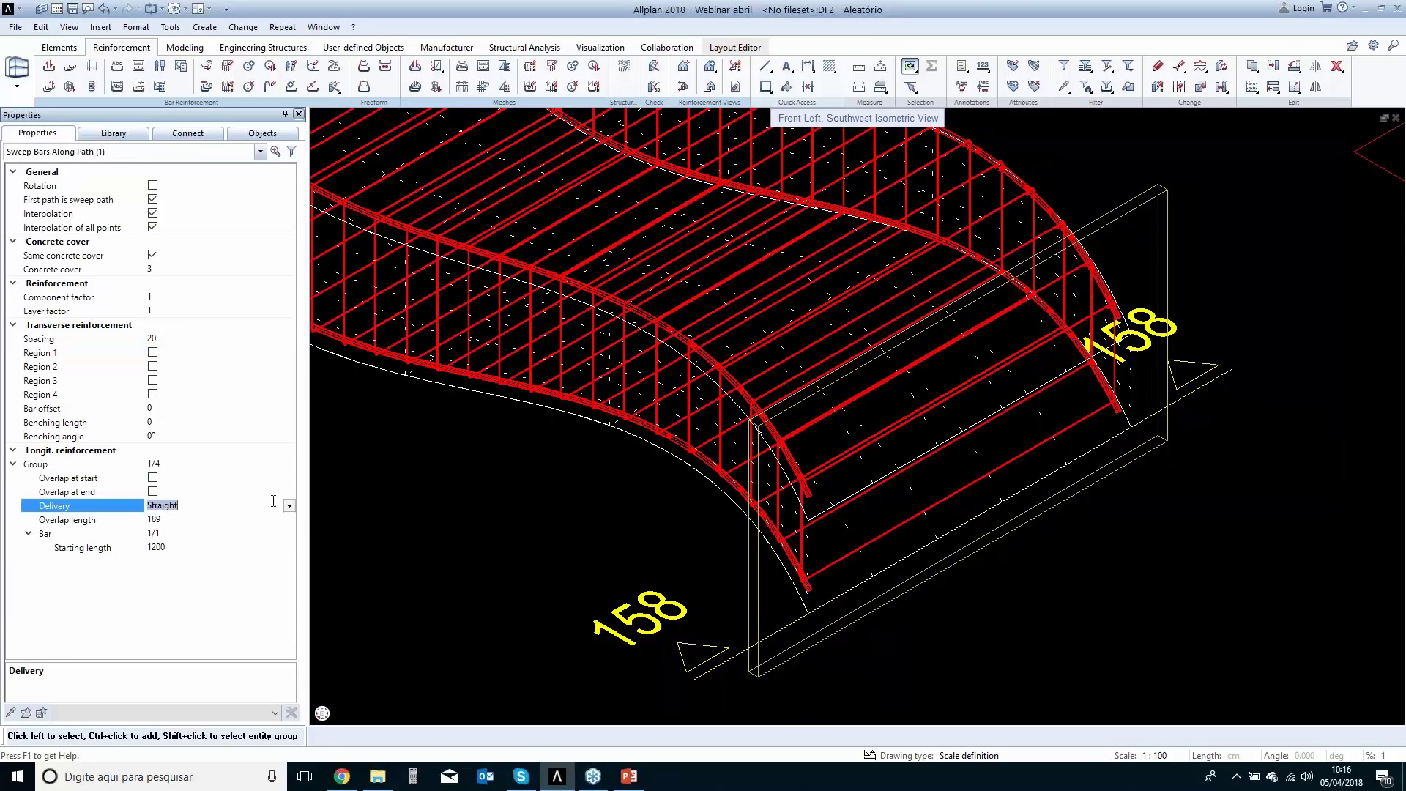
click(290, 506)
click(221, 540)
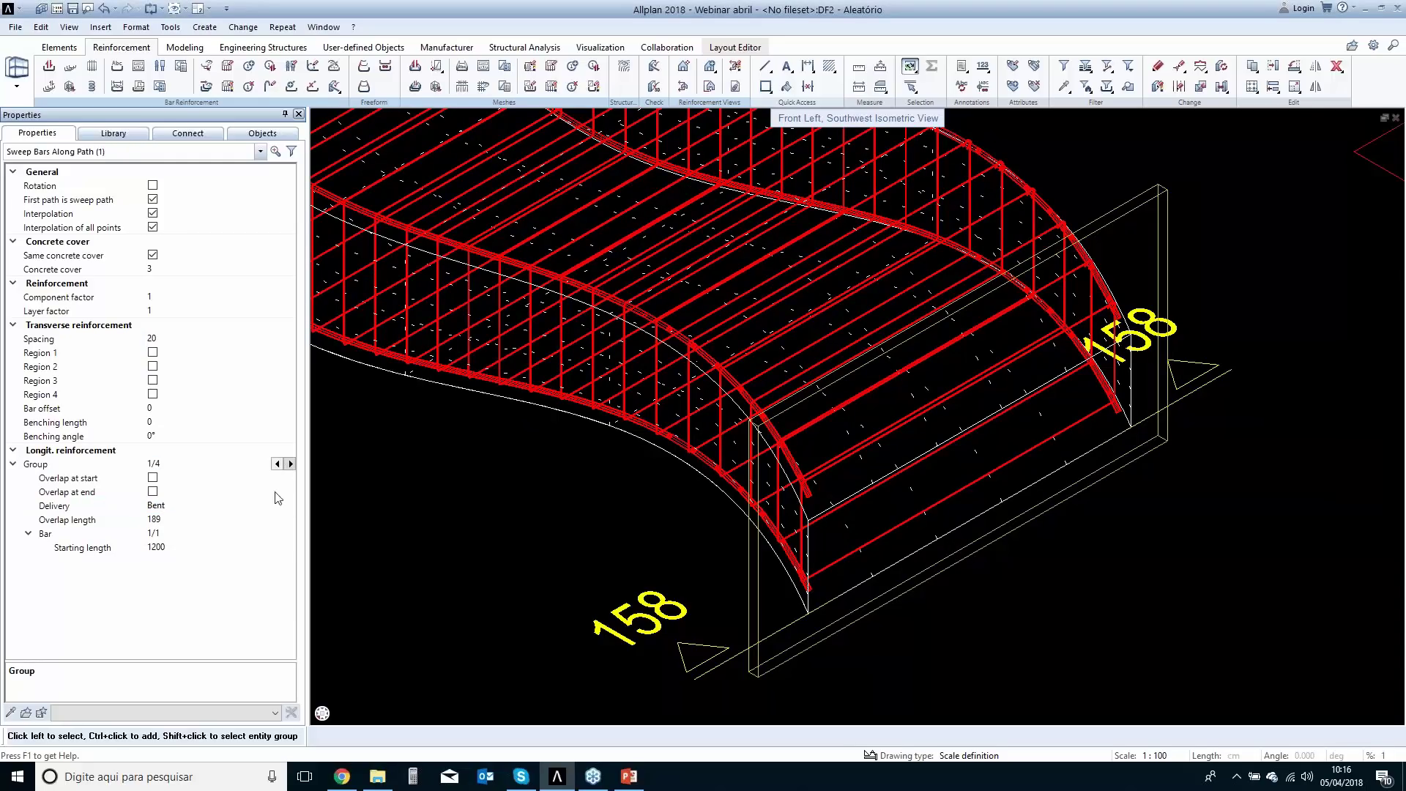
click(290, 508)
click(221, 539)
click(289, 506)
click(215, 541)
click(289, 506)
click(219, 527)
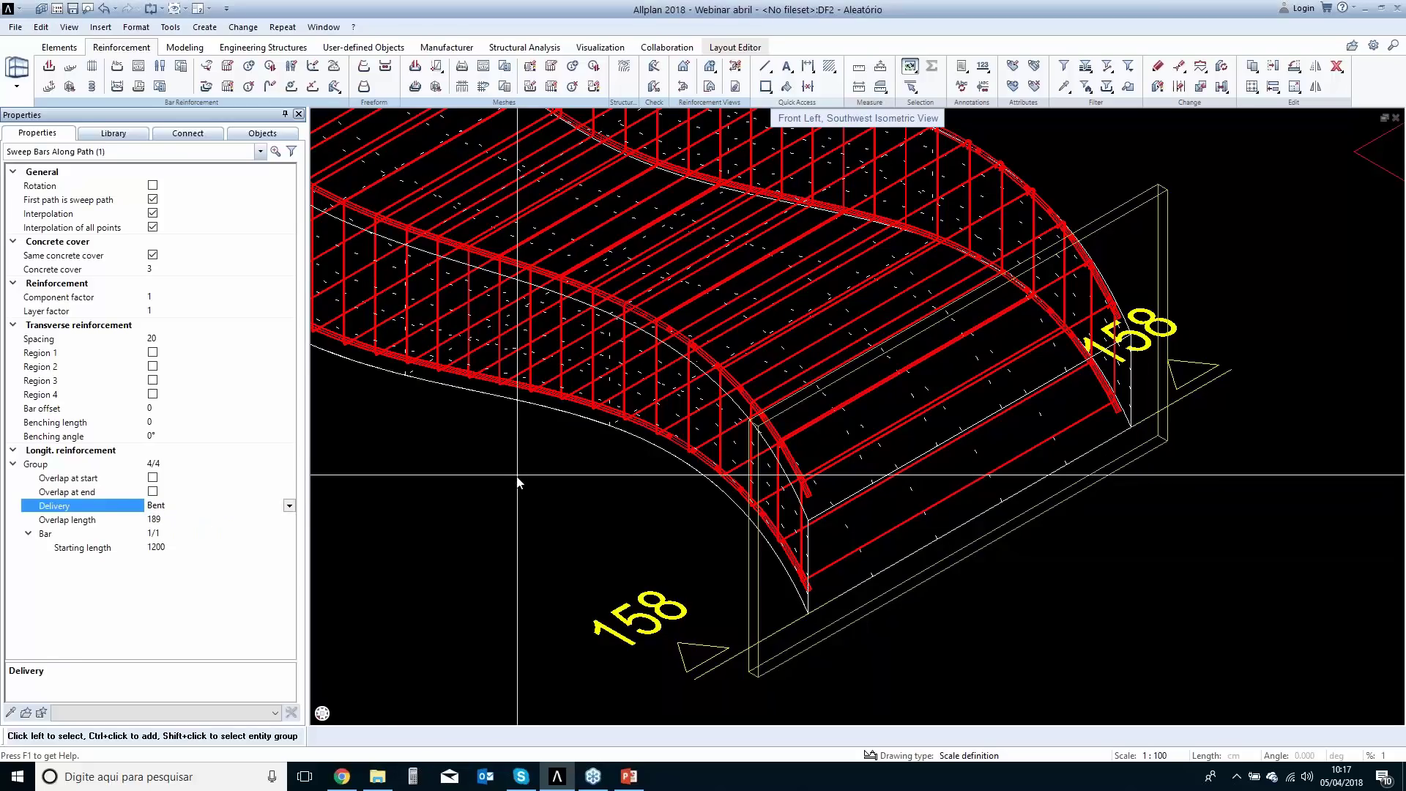
scroll(518, 484, down, 5)
key(Escape)
scroll(590, 408, down, 2)
Switch the model display to plan view.
mouse_move(323, 713)
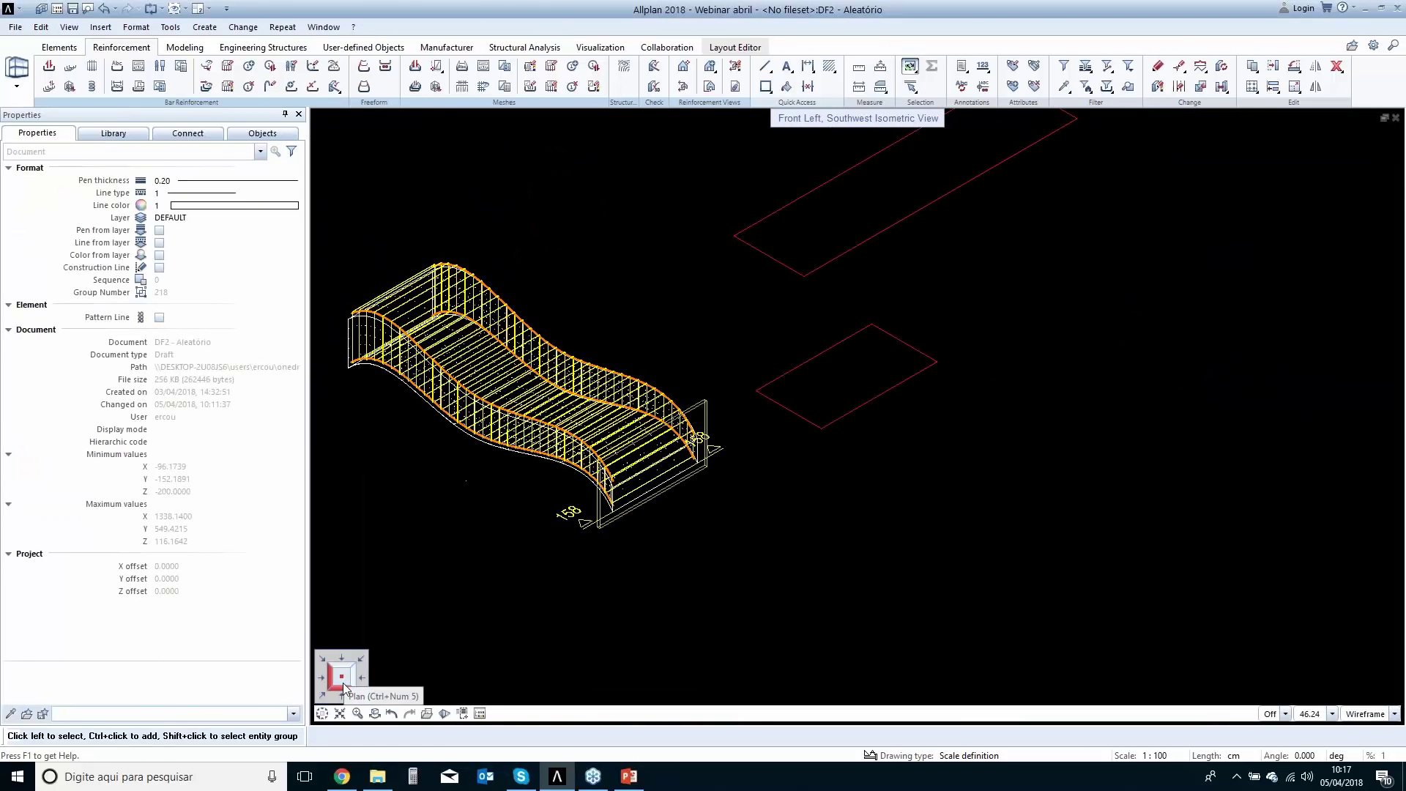
click(344, 685)
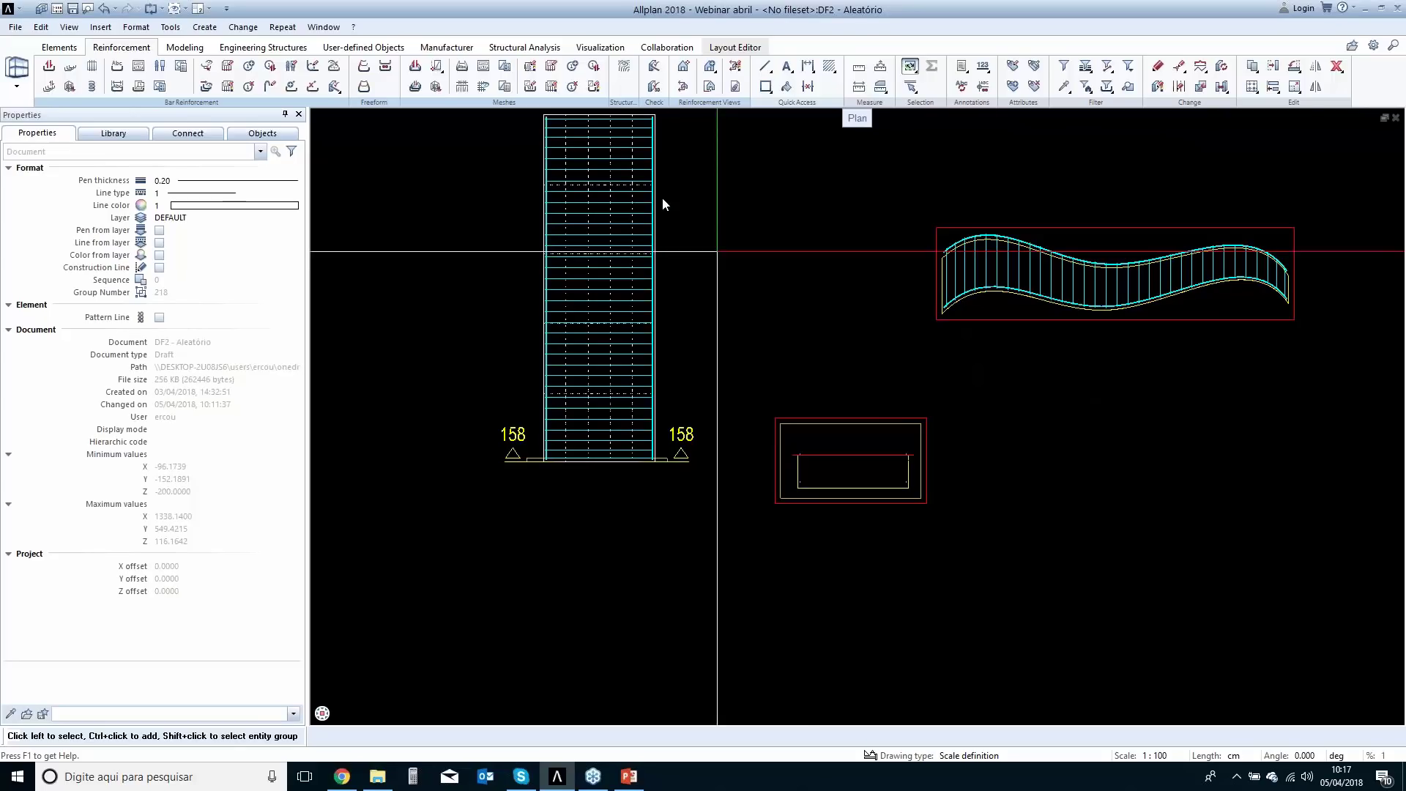
click(483, 67)
scroll(656, 424, up, 3)
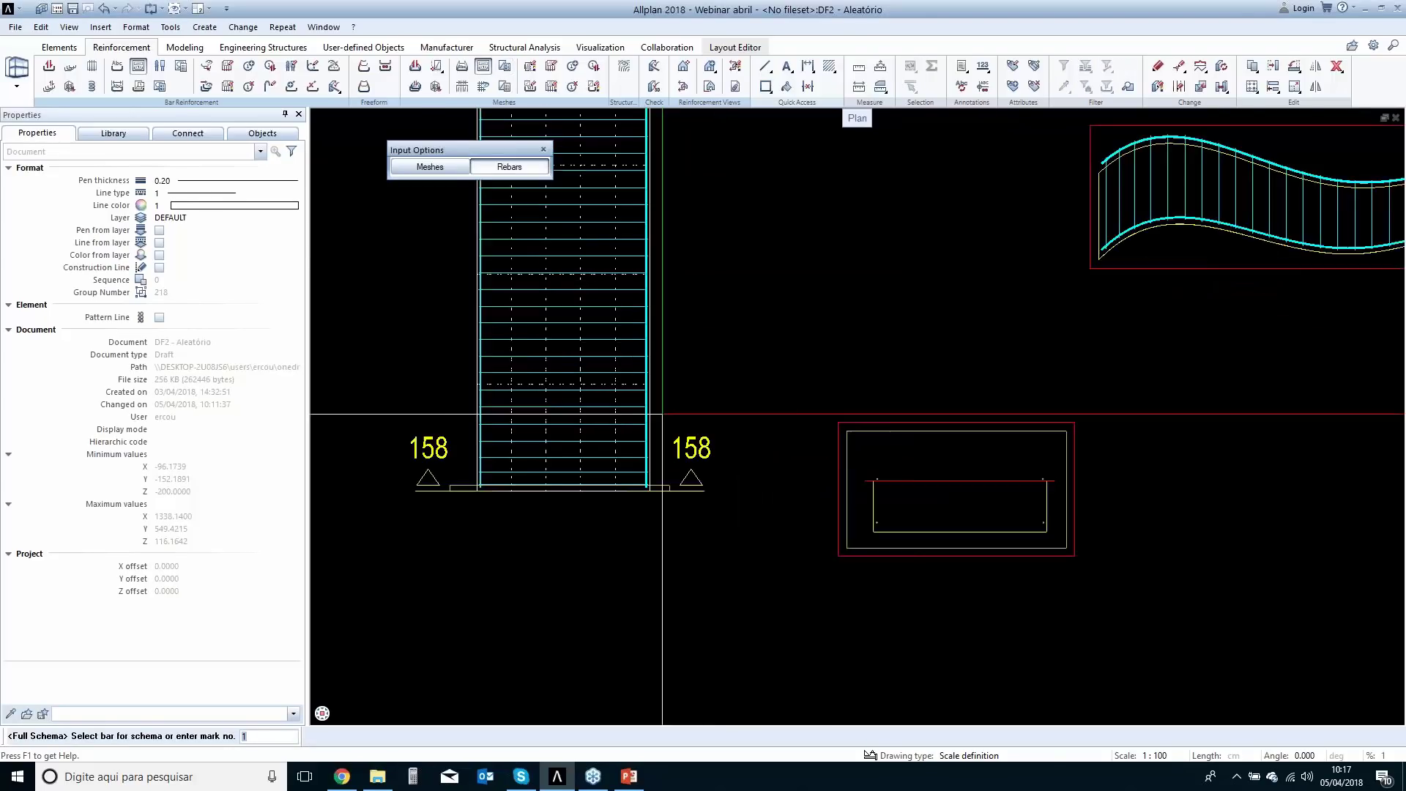
click(586, 404)
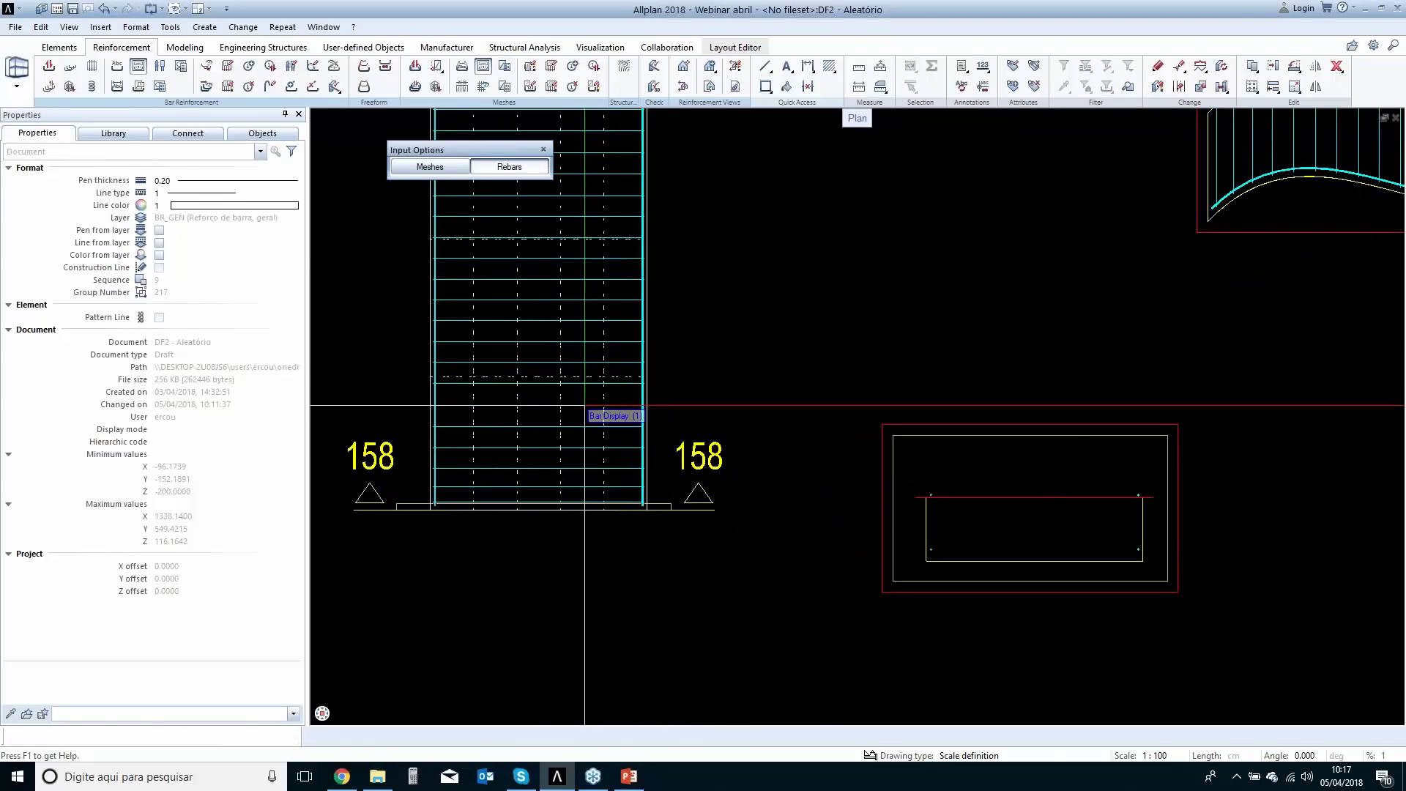
click(724, 348)
key(Escape)
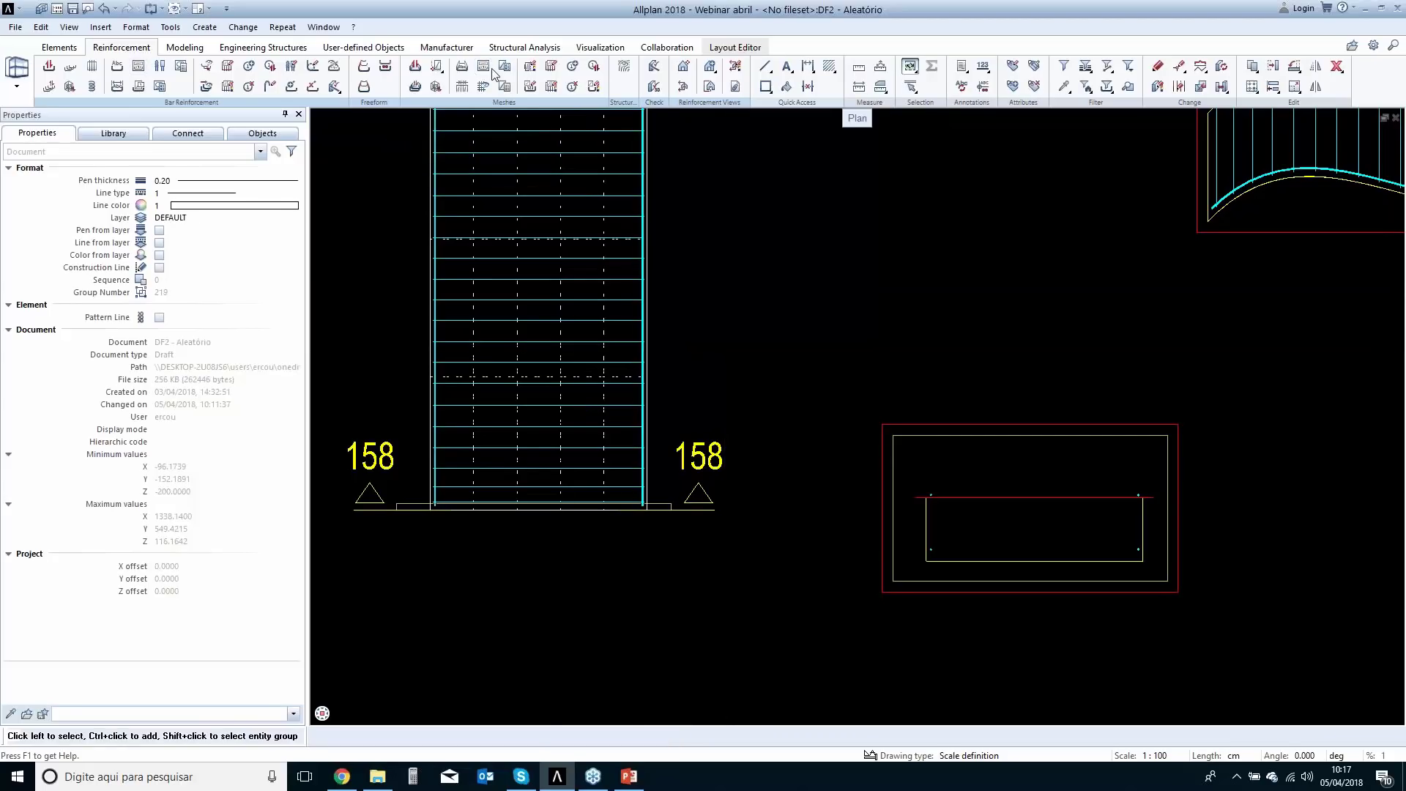
Create a full schema of the transverse stirrups in the plan view and place it below the section view.
click(489, 70)
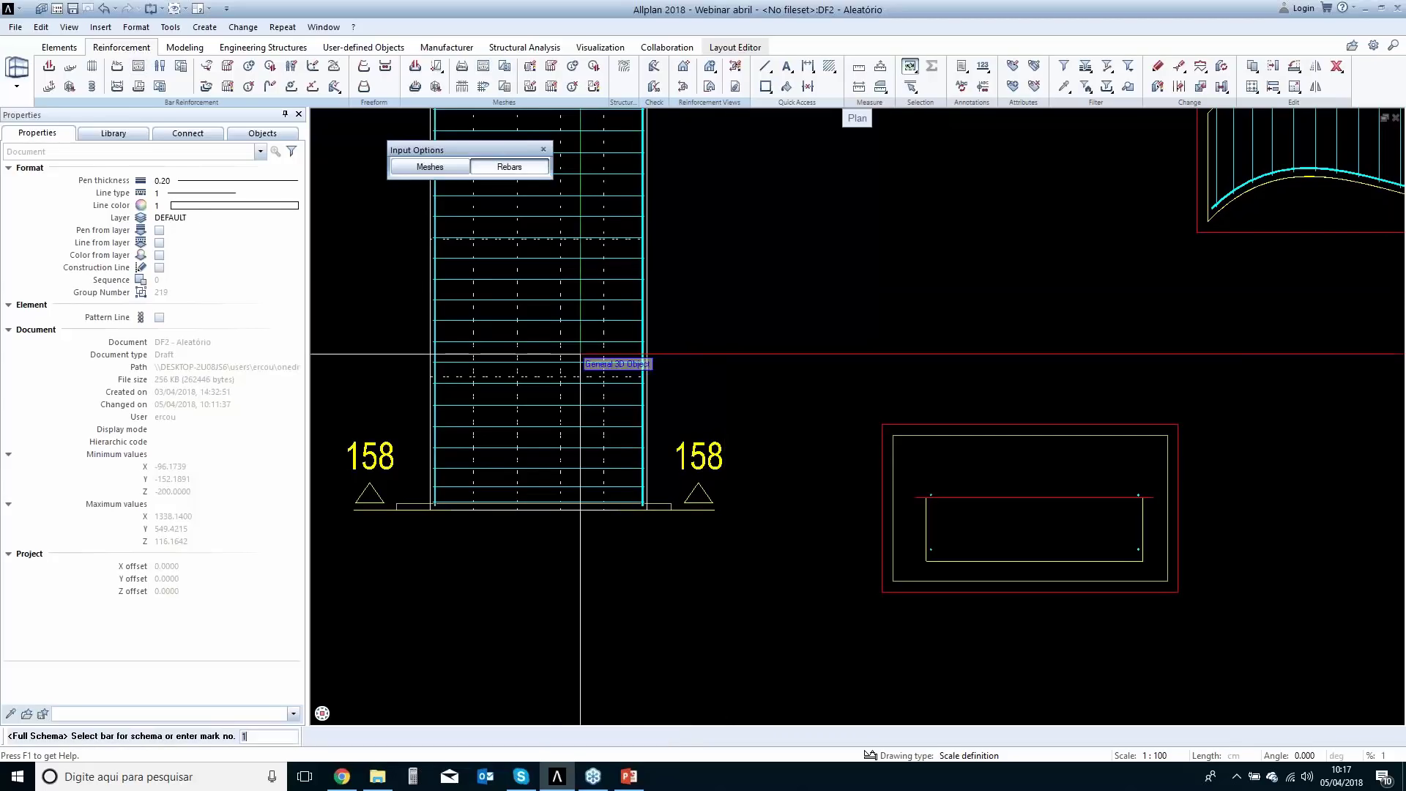
click(571, 404)
scroll(684, 370, down, 3)
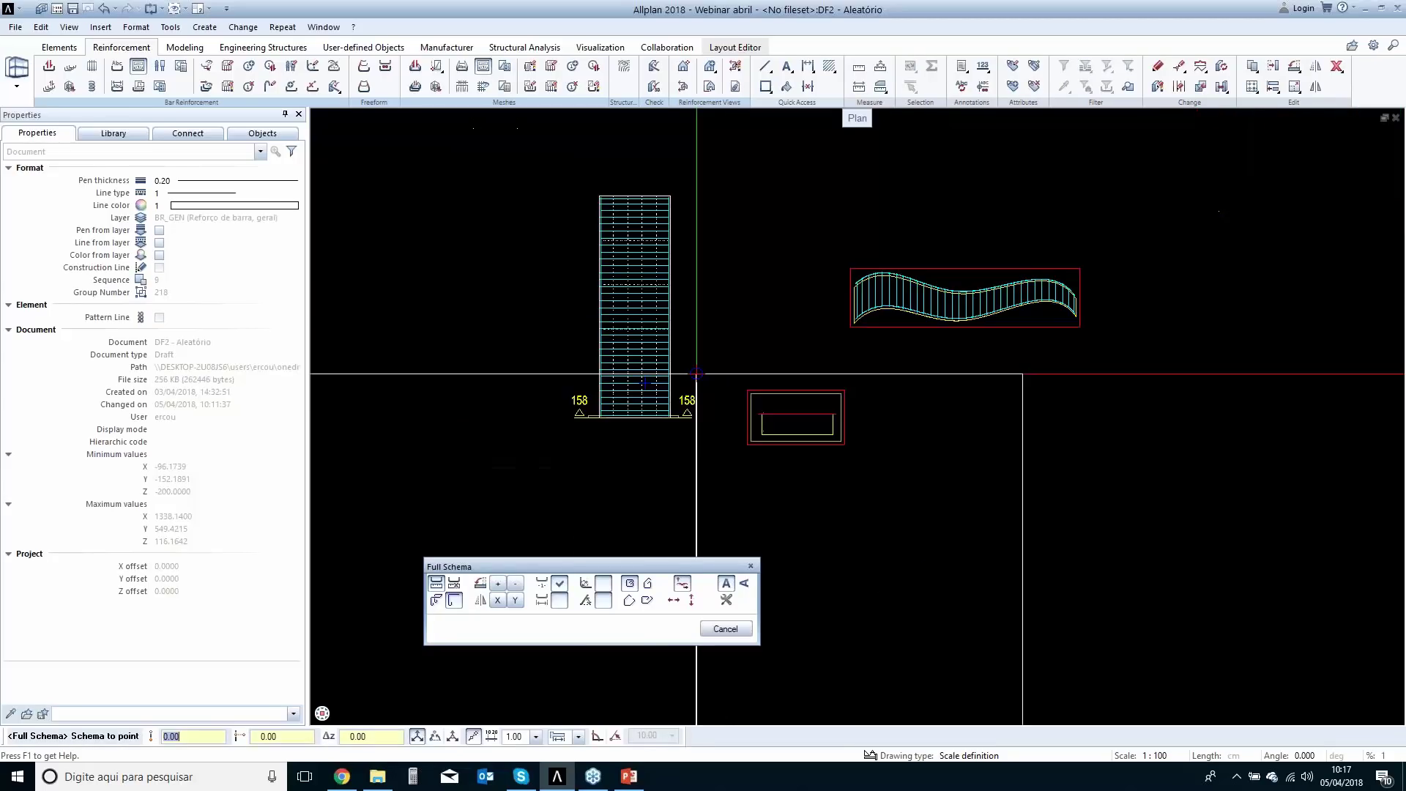
middle_drag(723, 478, 615, 270)
click(692, 314)
key(Escape)
Examine the stirrup schema's dimensions, label and the full length of its table of bar shapes.
scroll(794, 344, up, 5)
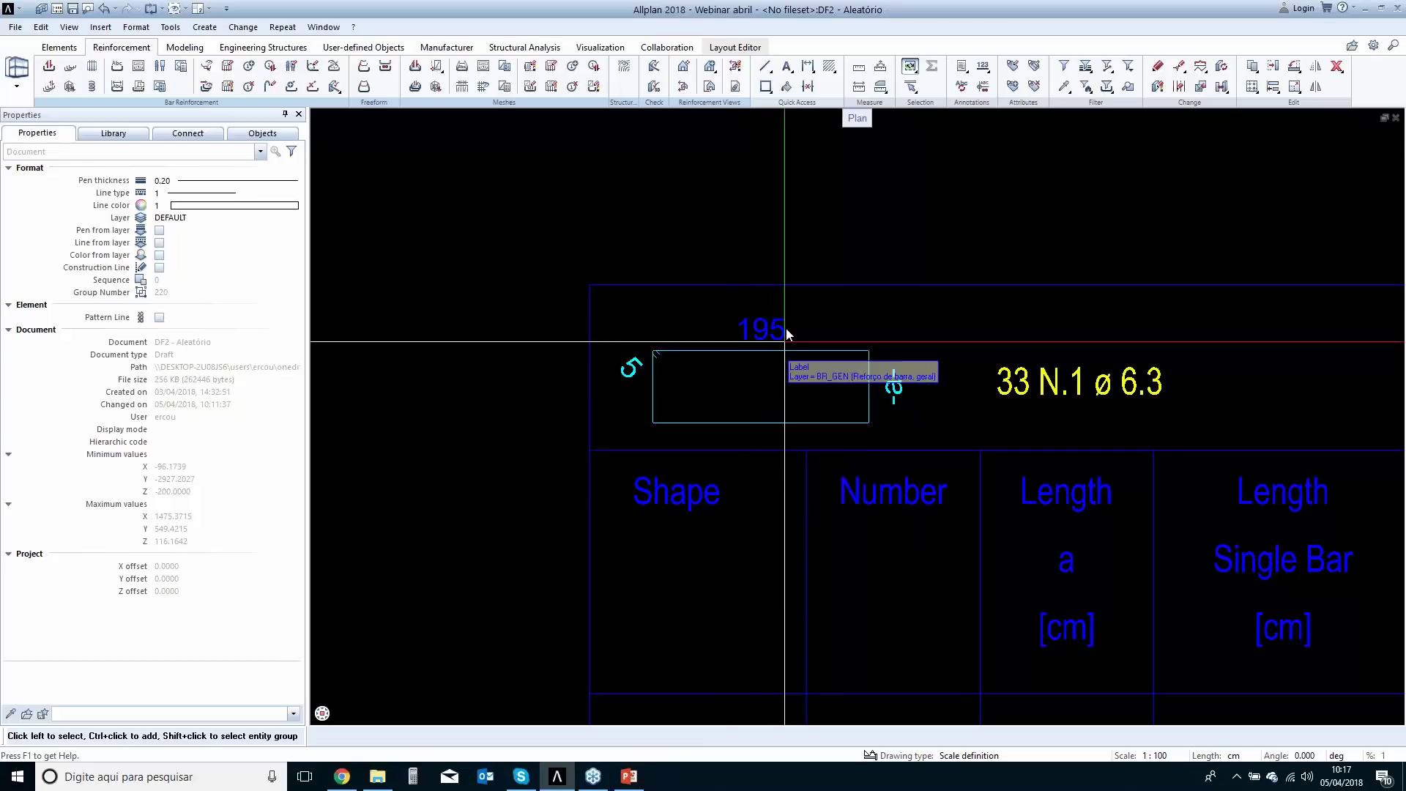
scroll(745, 333, down, 1)
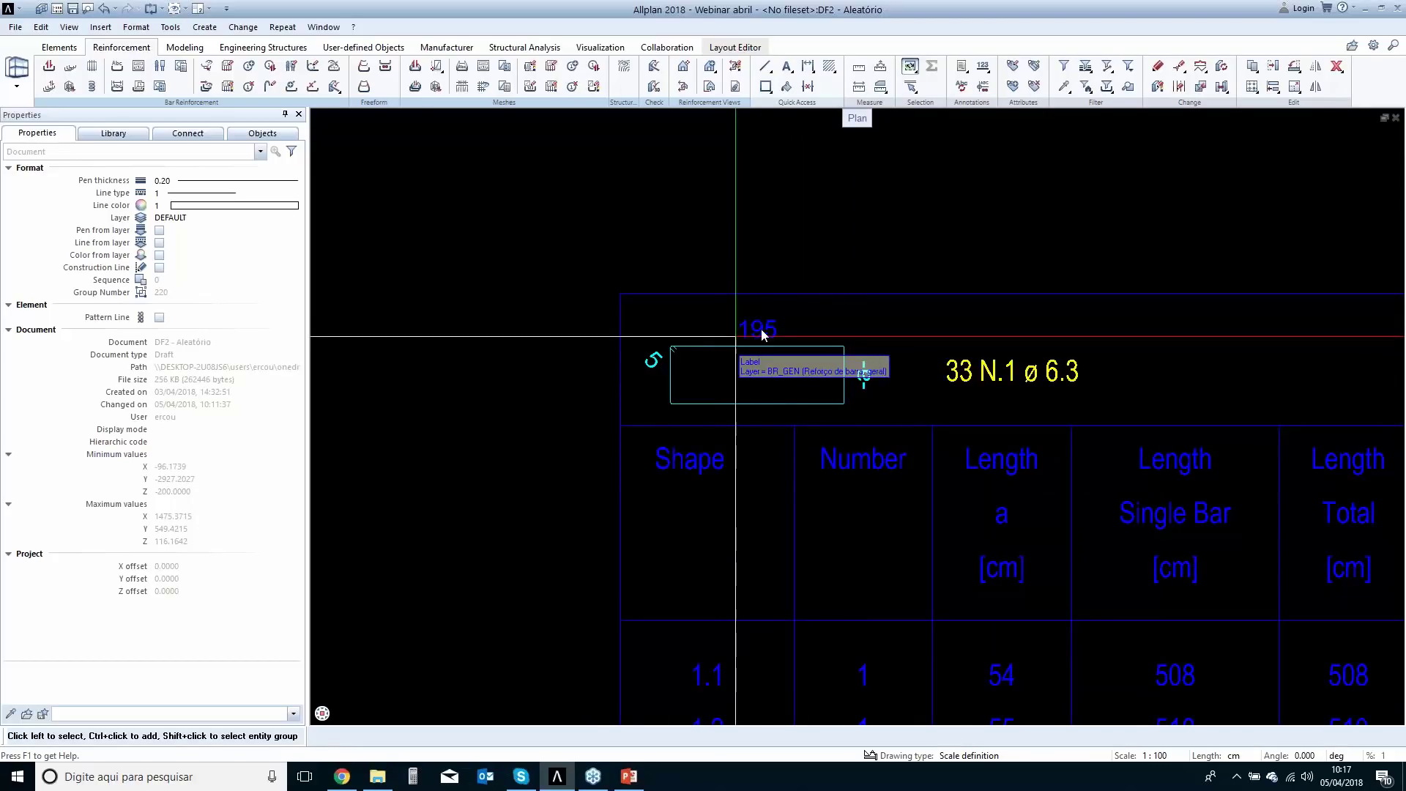
scroll(758, 333, down, 2)
scroll(828, 364, down, 1)
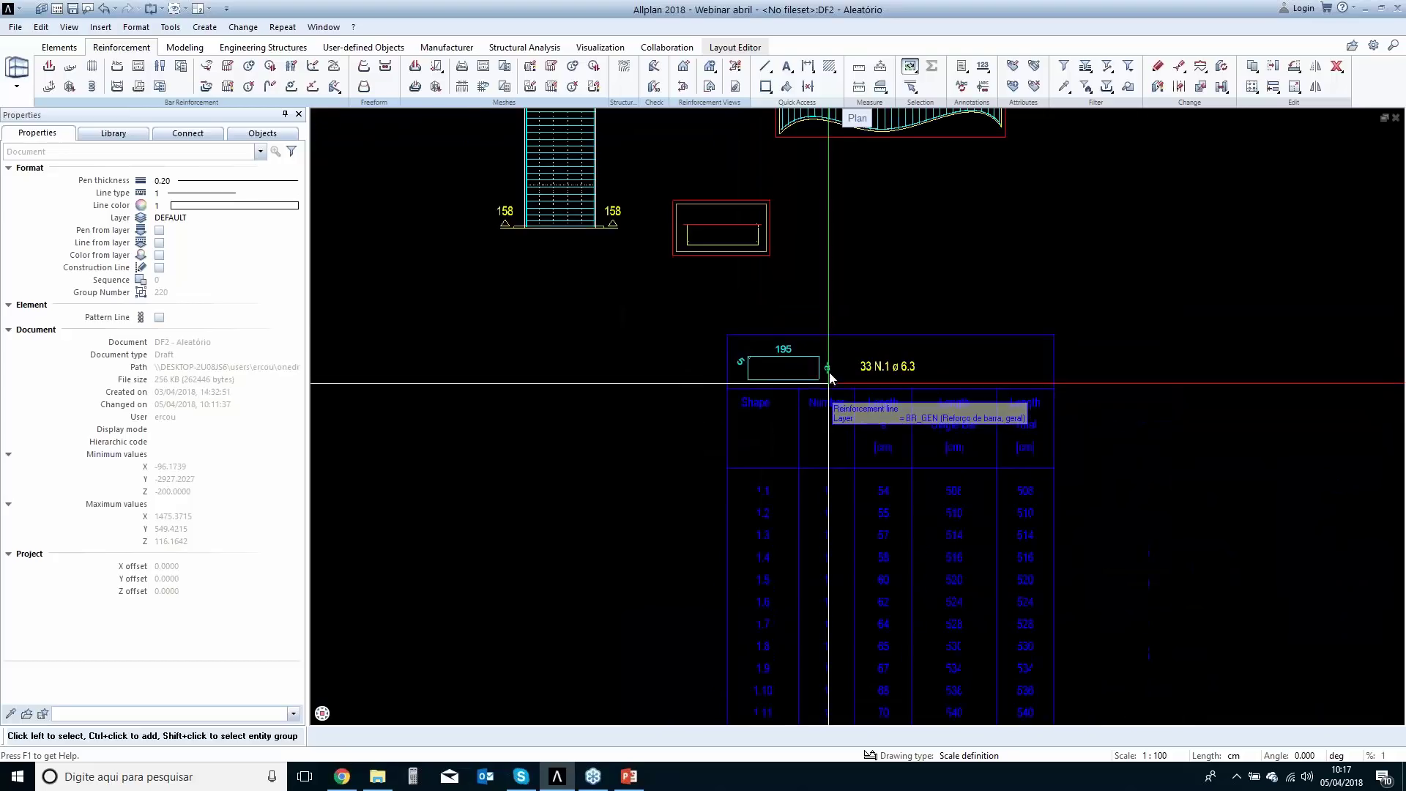
scroll(779, 399, down, 2)
scroll(779, 399, down, 3)
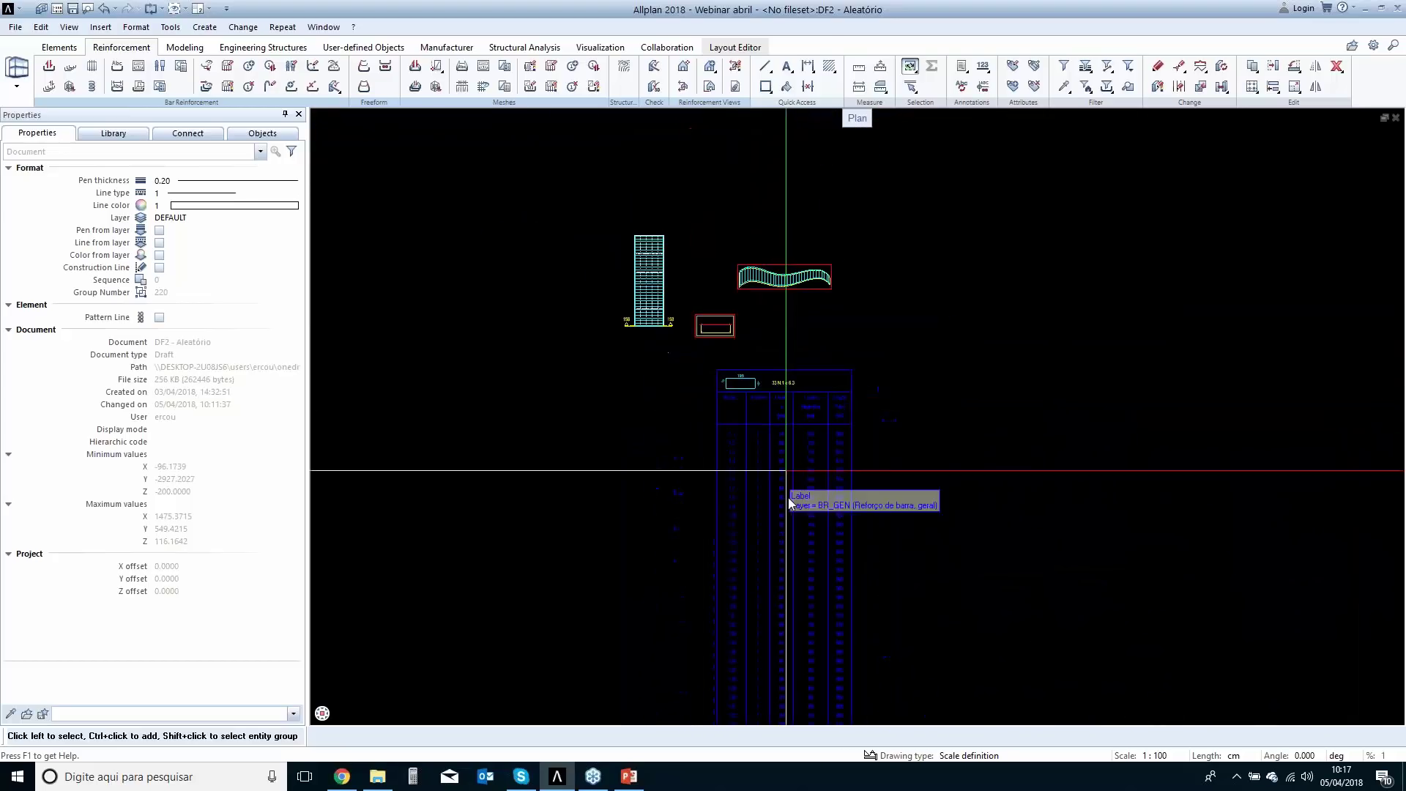
scroll(756, 380, up, 4)
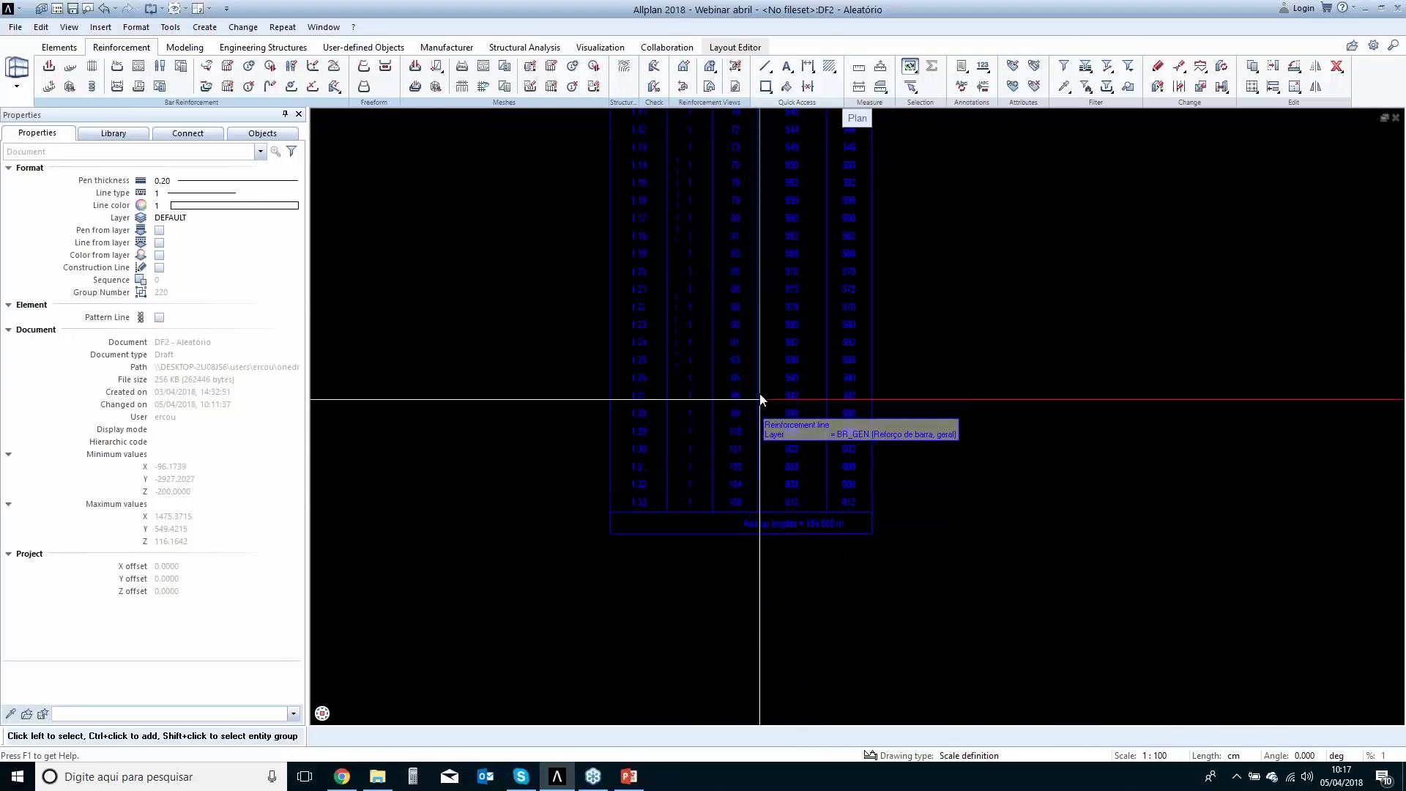
scroll(755, 358, down, 4)
Create a full schema of the curved longitudinal edge bar and place it beside the plan view of the solid.
scroll(718, 348, up, 5)
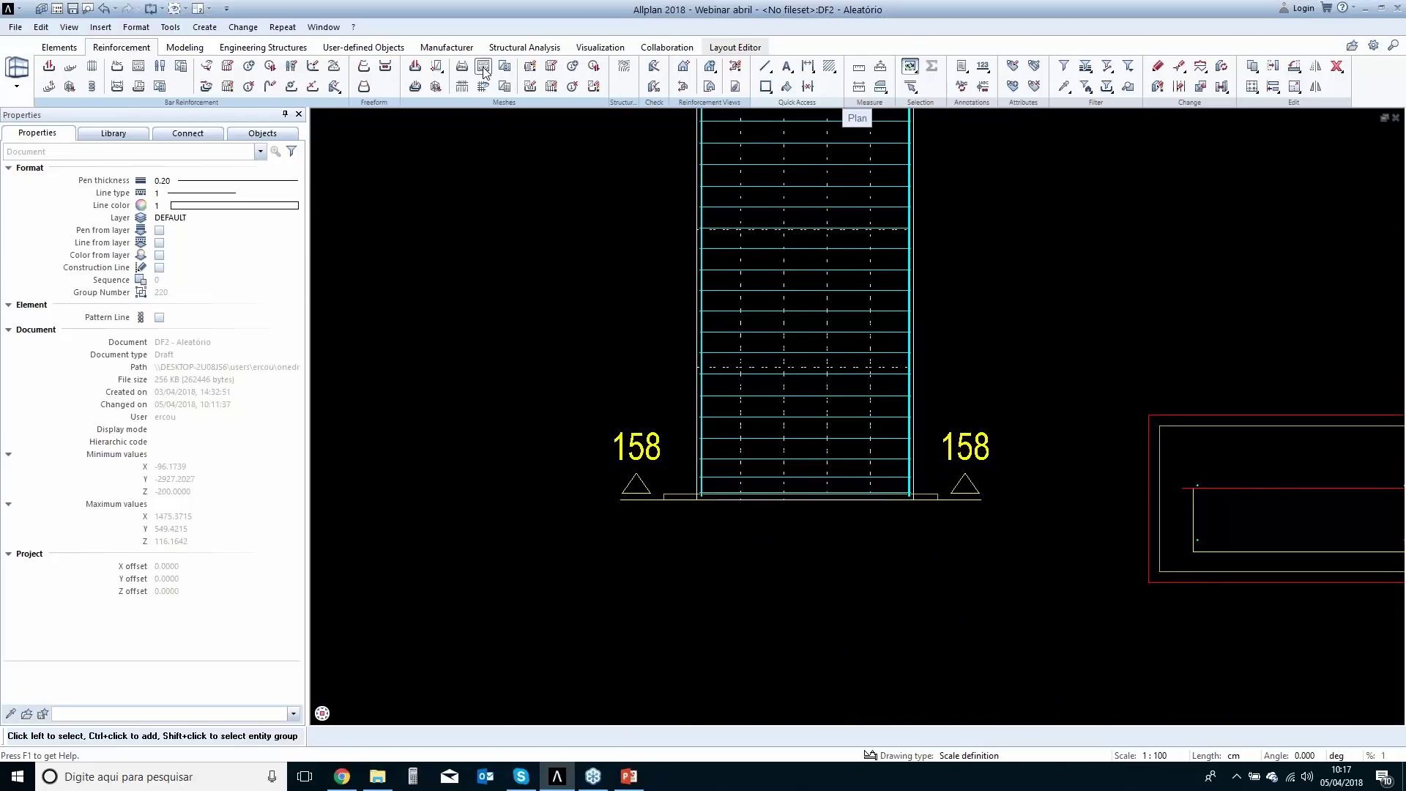
click(137, 65)
scroll(709, 316, up, 3)
click(693, 330)
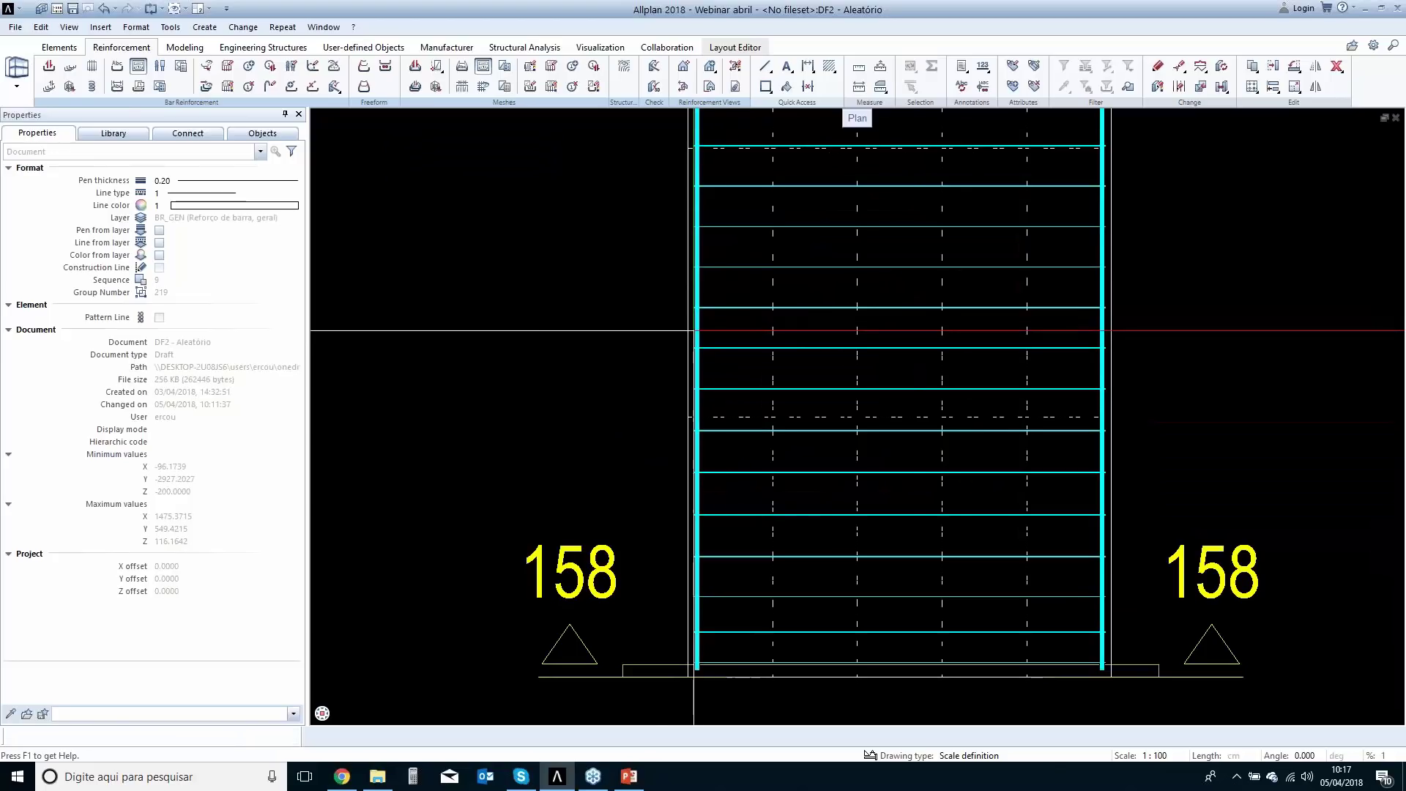
scroll(744, 371, down, 6)
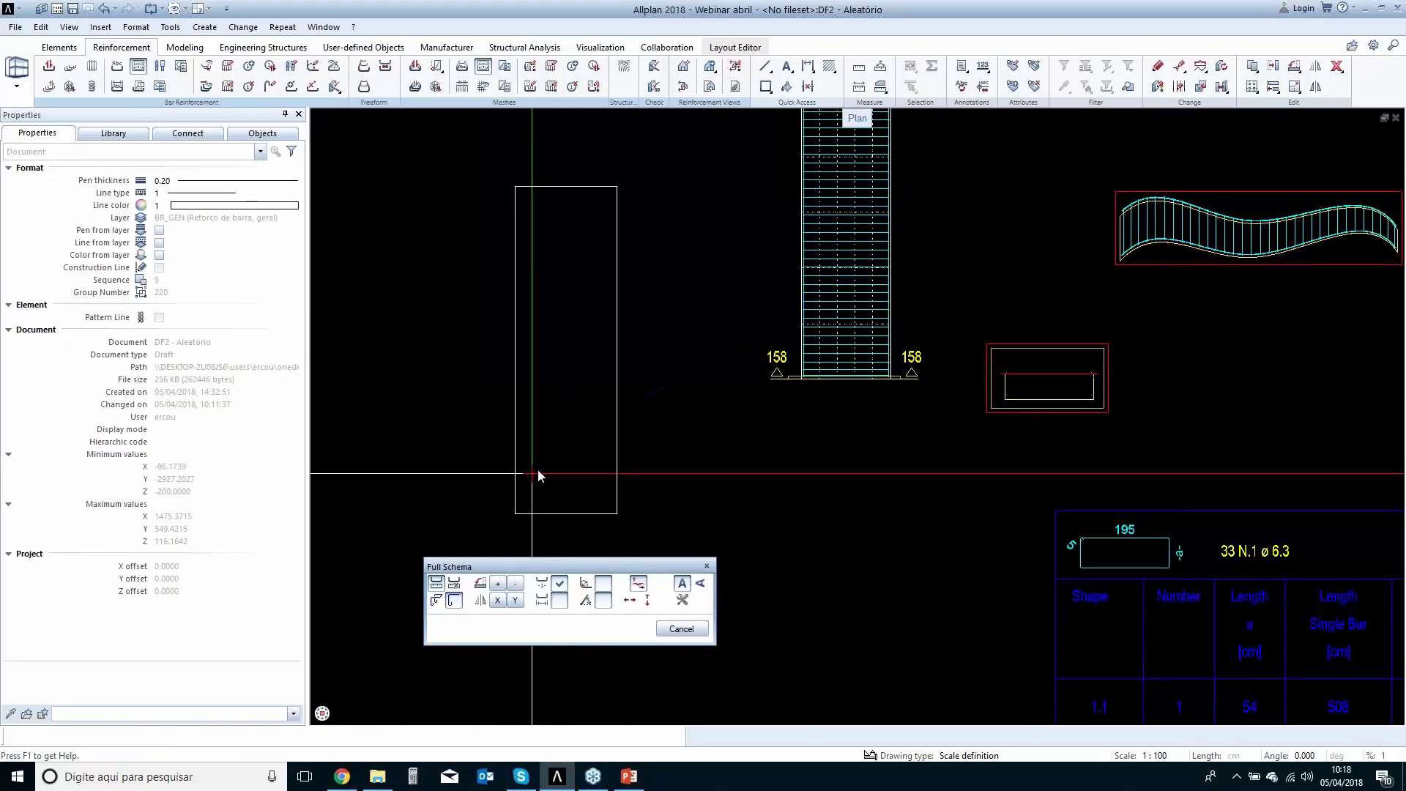
click(546, 476)
key(Escape)
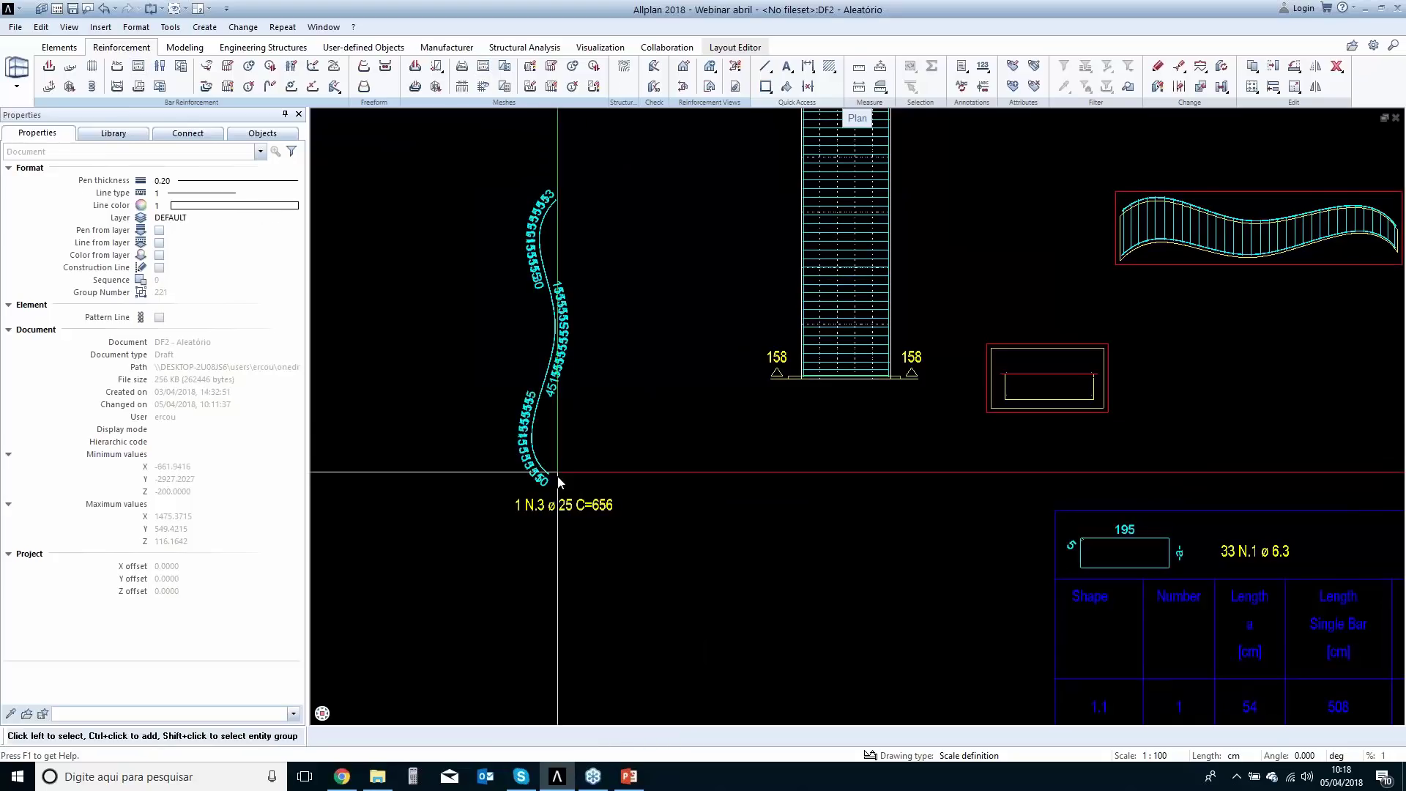
Try a reference scale of 1:20 to examine the curved bar schema's segment dimensions, and set it back to 1:100.
scroll(562, 491, up, 3)
scroll(666, 411, down, 3)
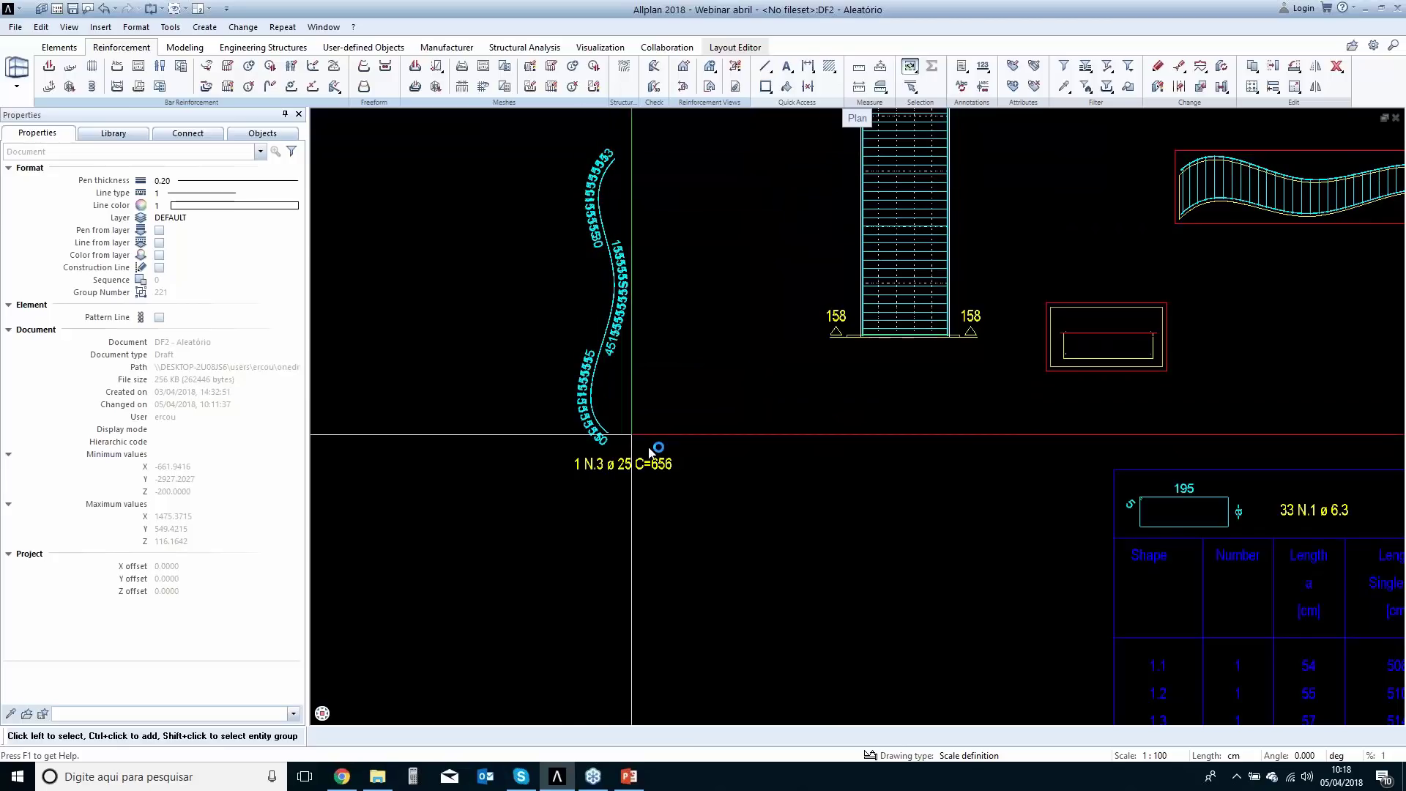
click(1155, 754)
click(1221, 590)
scroll(553, 428, up, 3)
scroll(552, 428, up, 2)
scroll(590, 398, down, 1)
middle_drag(675, 238, 652, 597)
scroll(685, 469, down, 5)
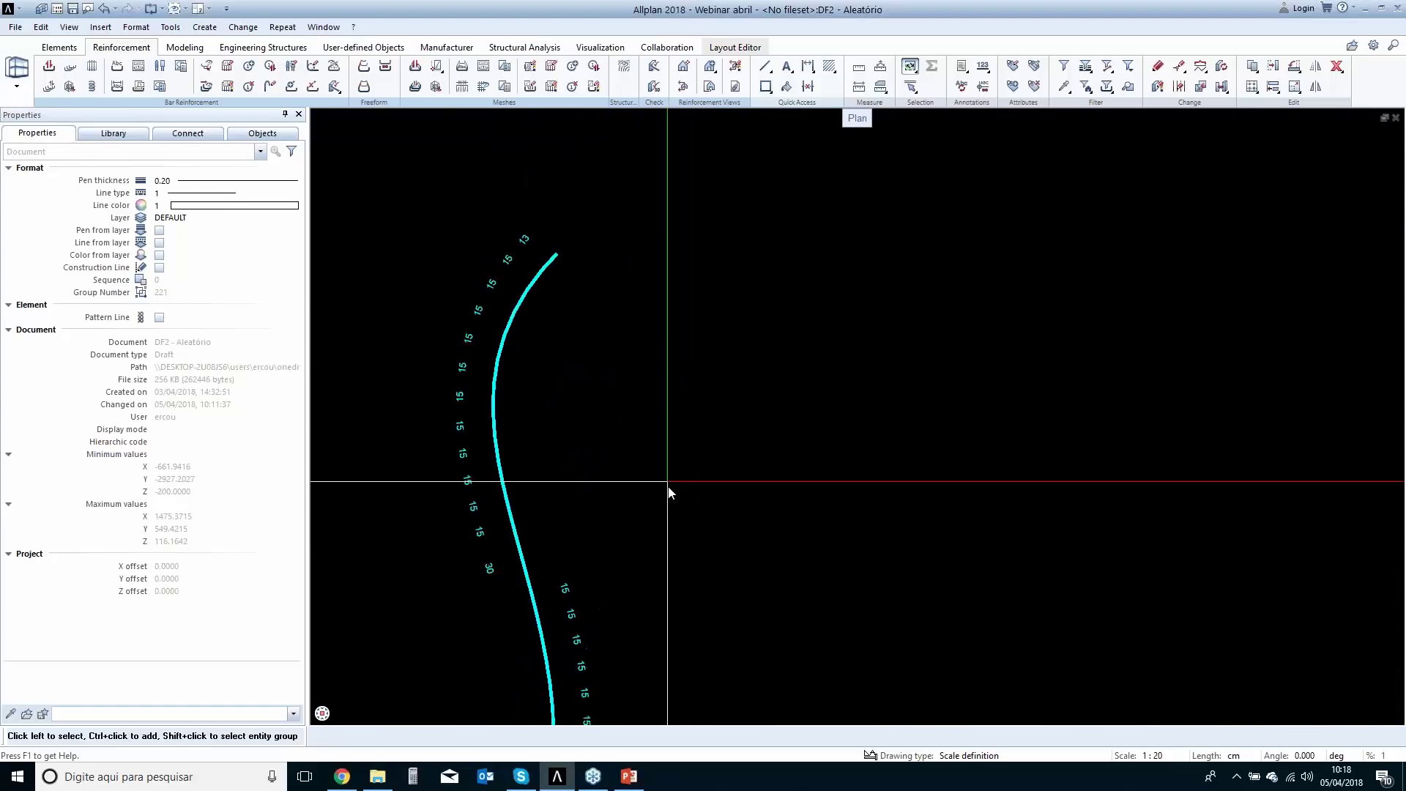
middle_drag(703, 573, 696, 335)
scroll(696, 335, down, 1)
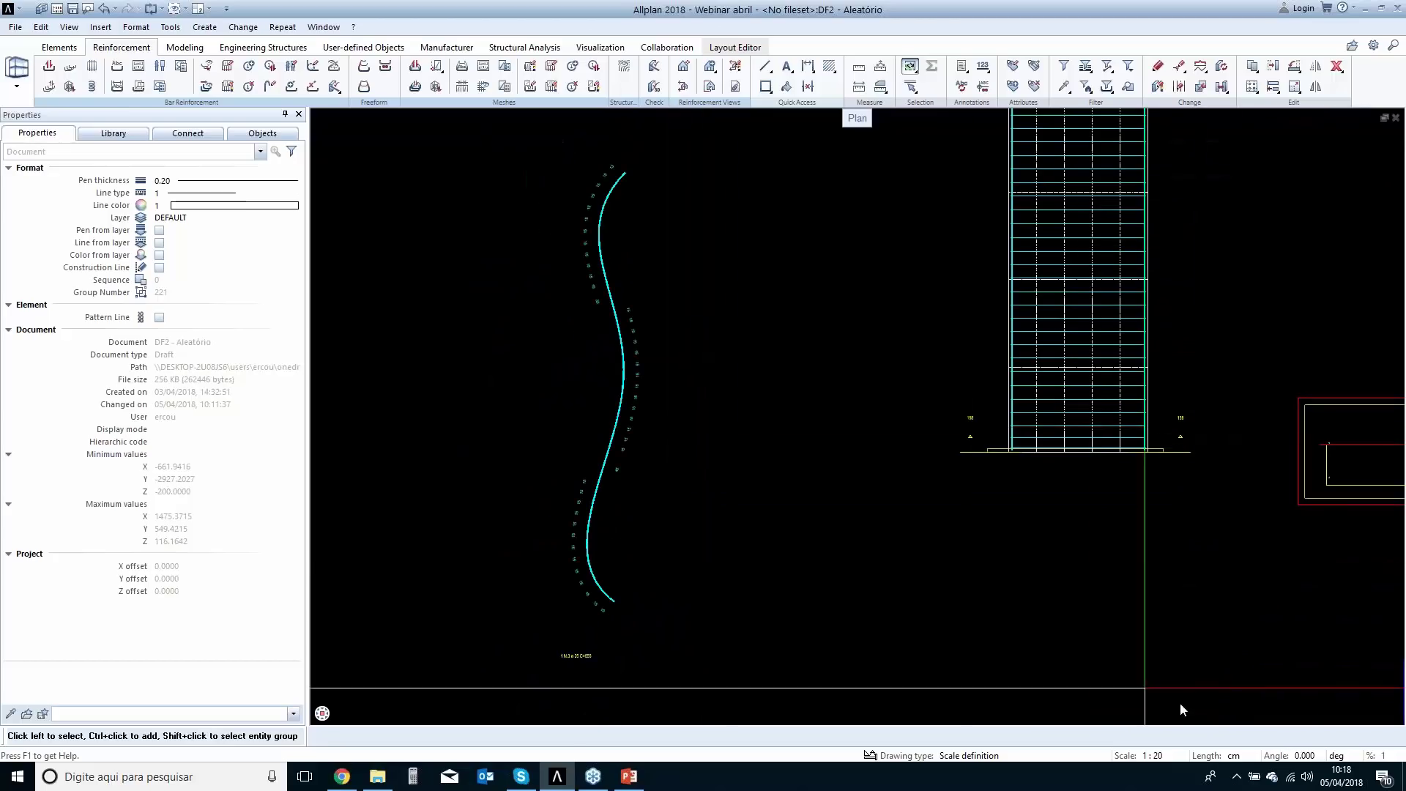
click(1161, 755)
click(1227, 649)
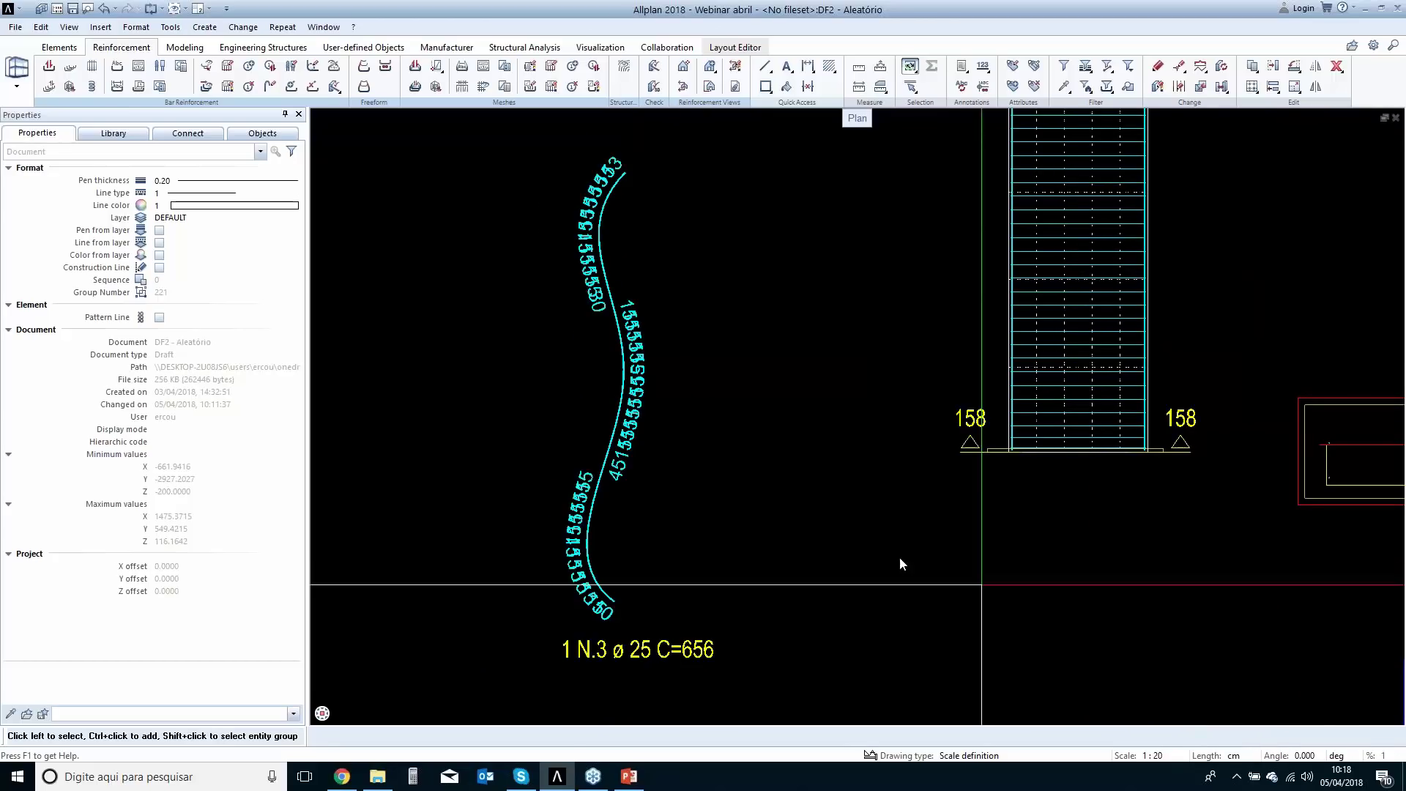
scroll(816, 581, down, 2)
middle_drag(736, 531, 586, 477)
scroll(688, 524, down, 1)
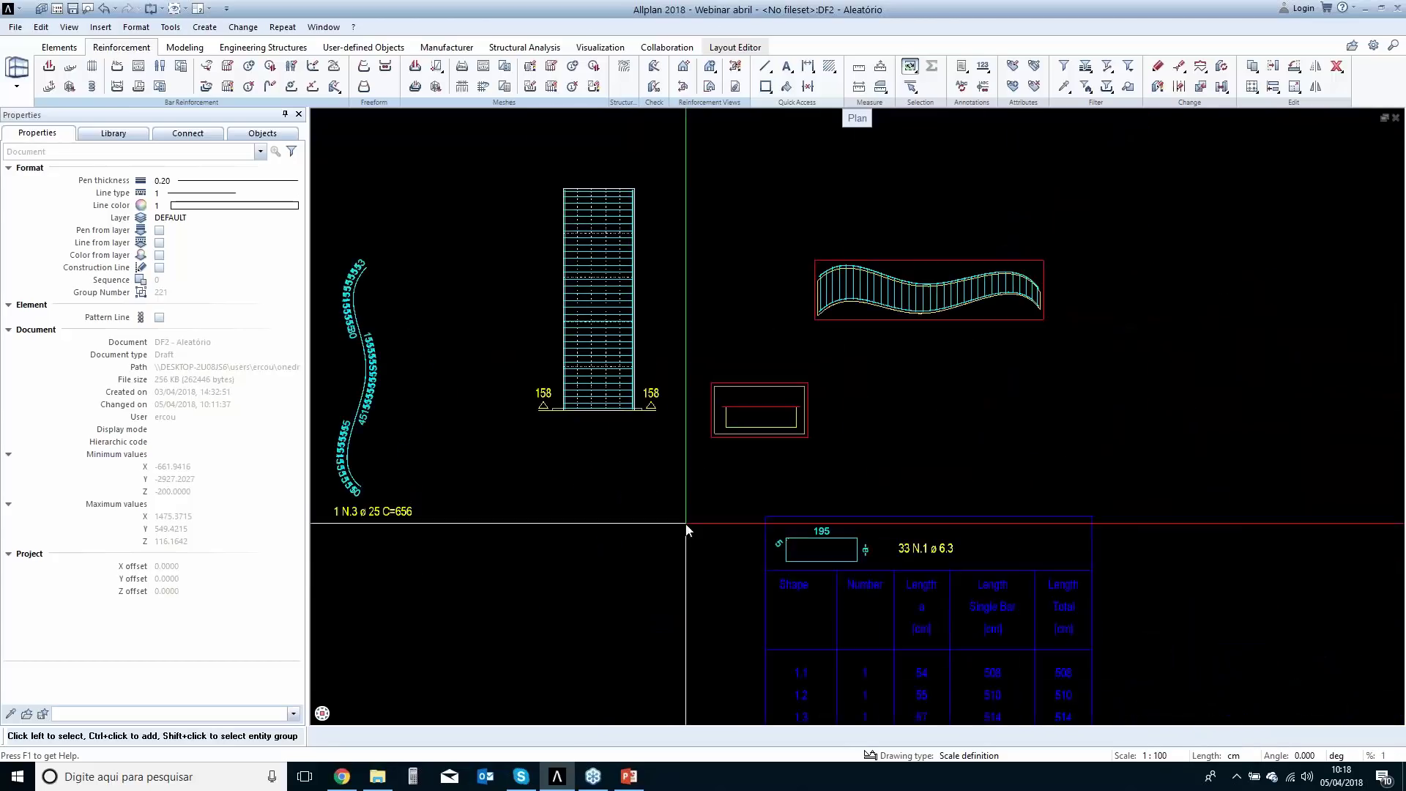
middle_drag(702, 542, 876, 400)
middle_drag(755, 378, 826, 593)
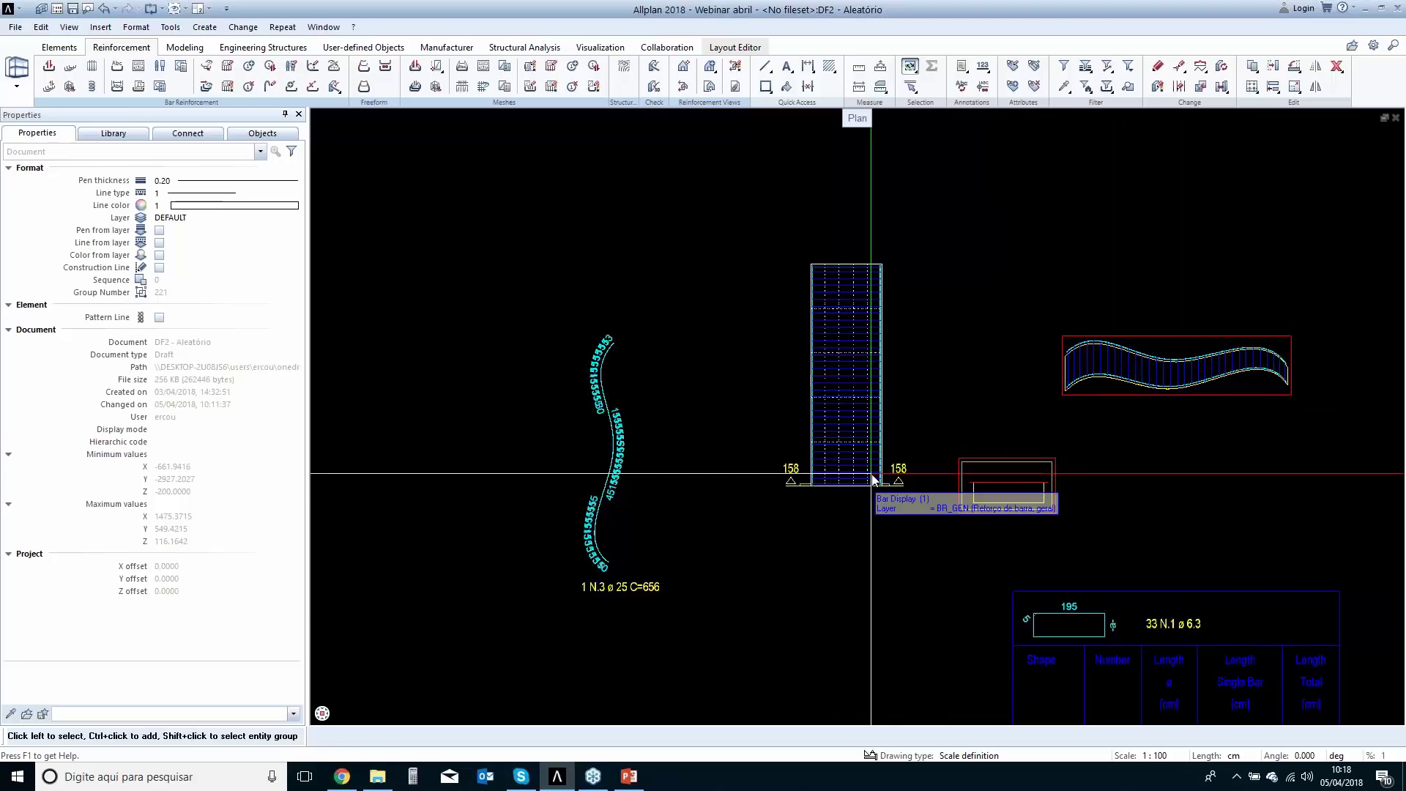
scroll(792, 489, down, 2)
middle_drag(763, 524, 790, 344)
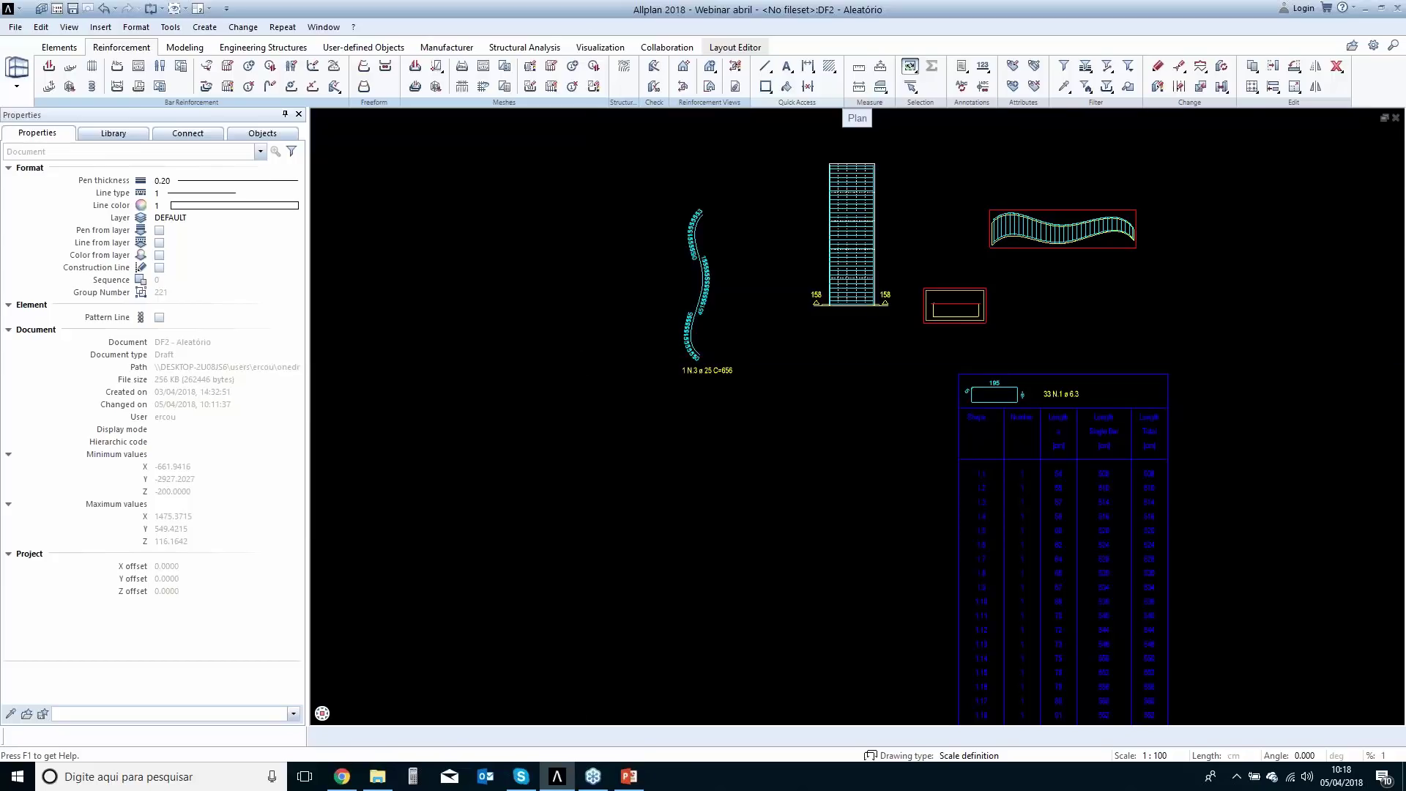
Make drawing file 3 Tanque the current one, turn off drawing file 2 Aleatório and locate the tank profile.
click(88, 8)
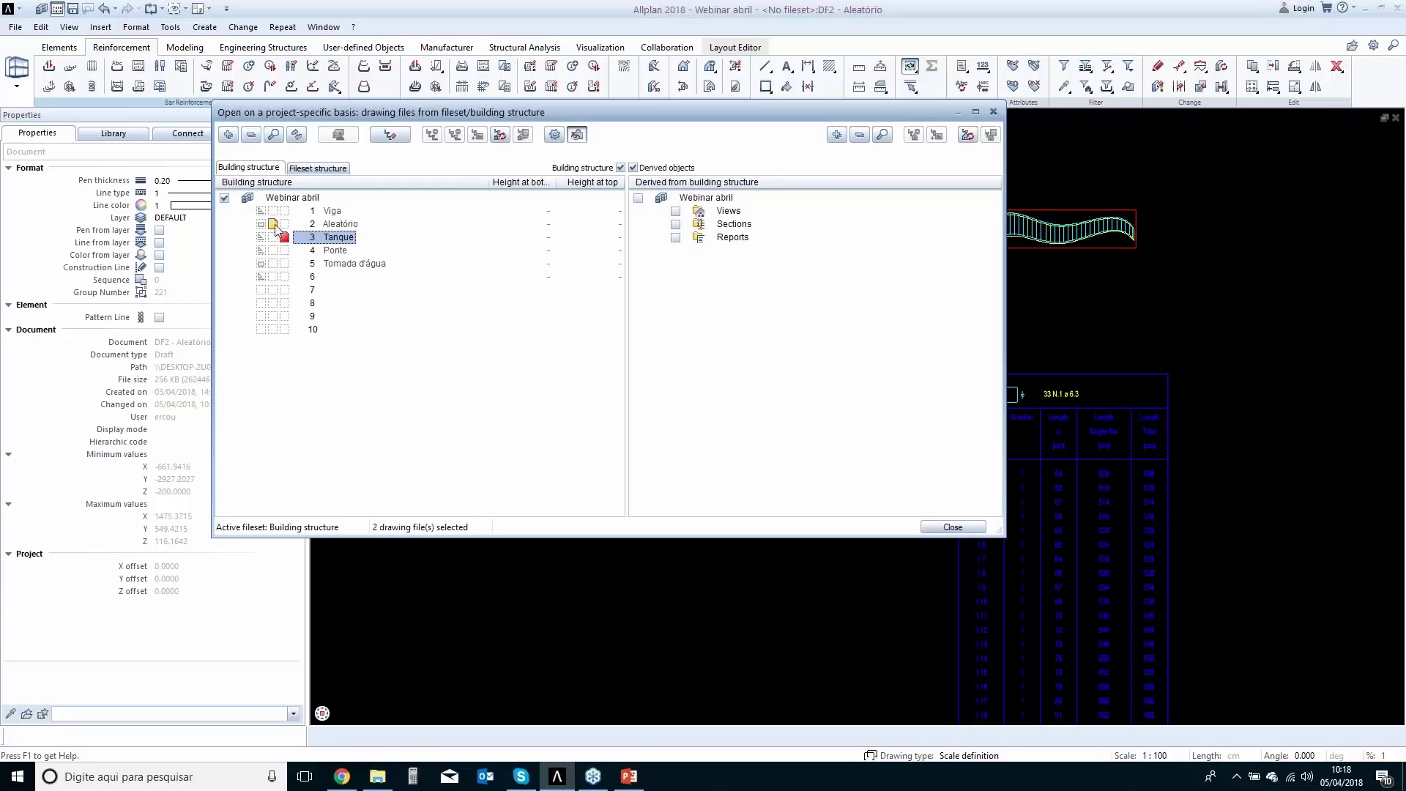
click(952, 527)
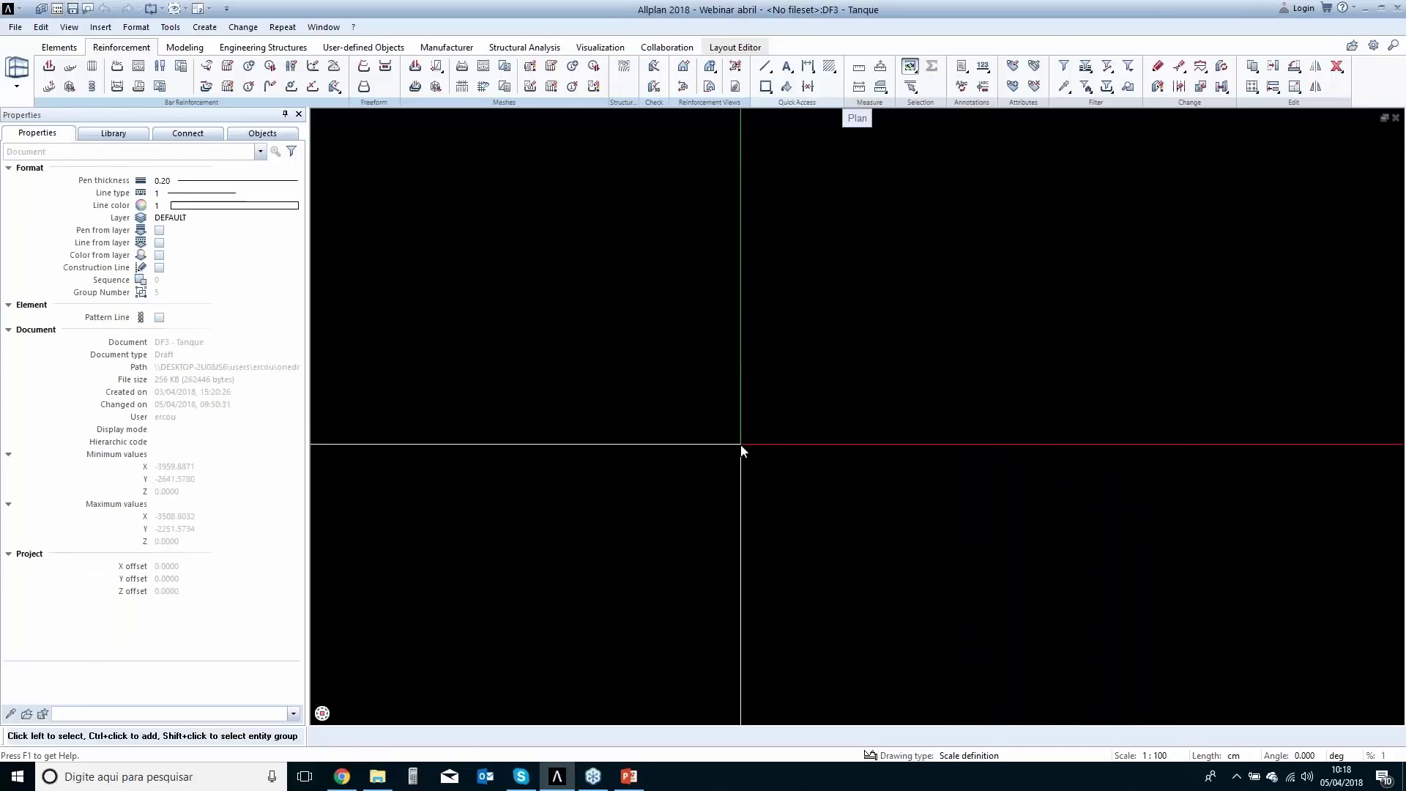
middle_drag(502, 540, 771, 401)
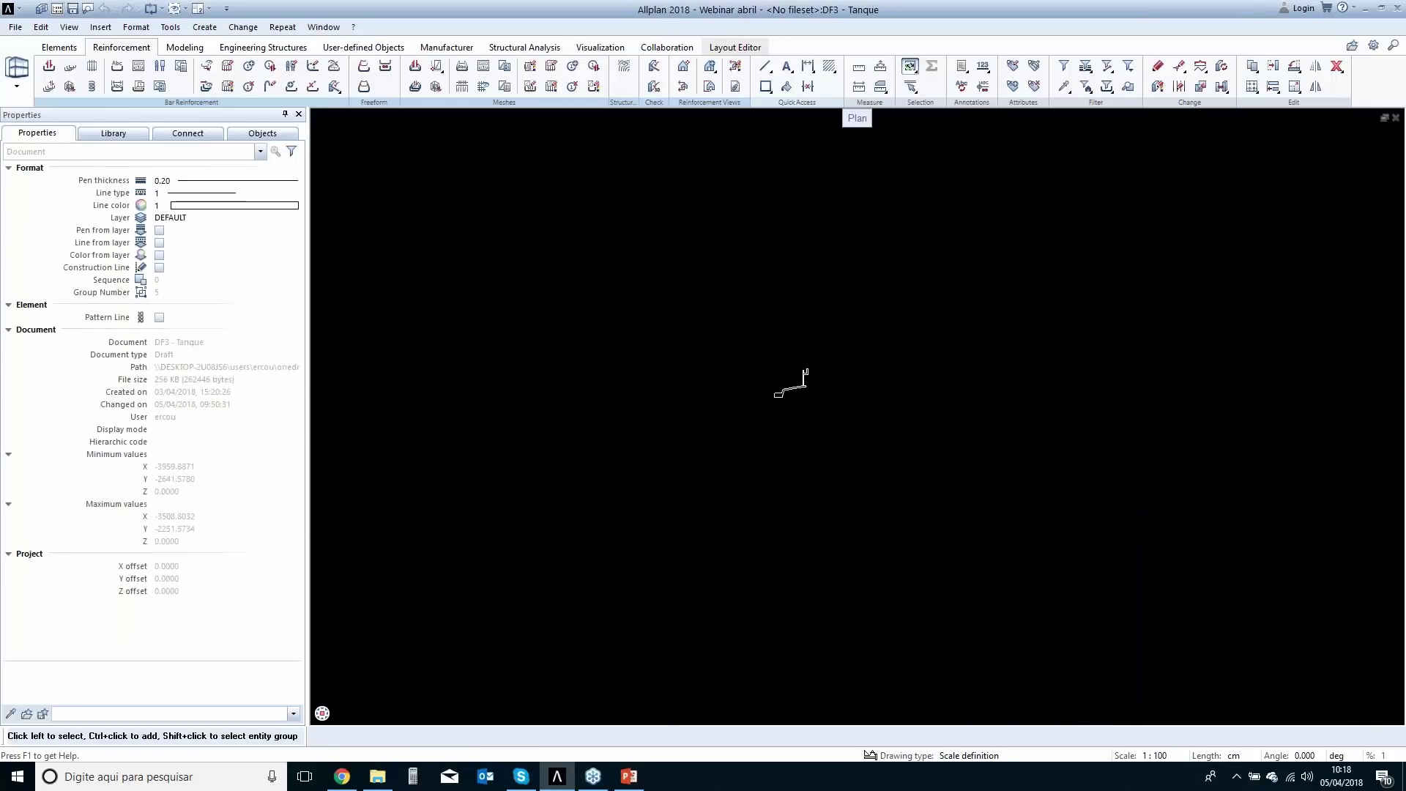
scroll(772, 401, up, 4)
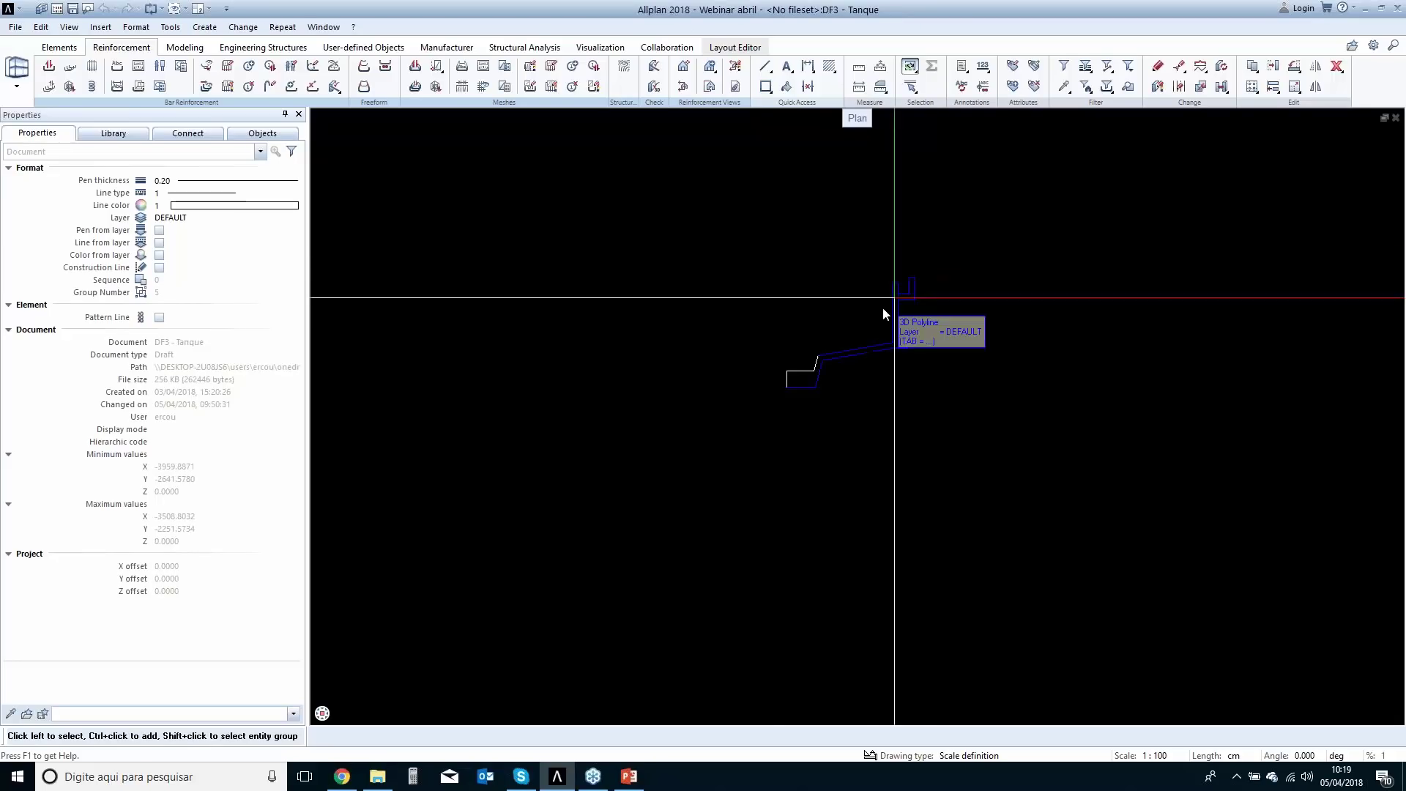
middle_drag(859, 314, 828, 362)
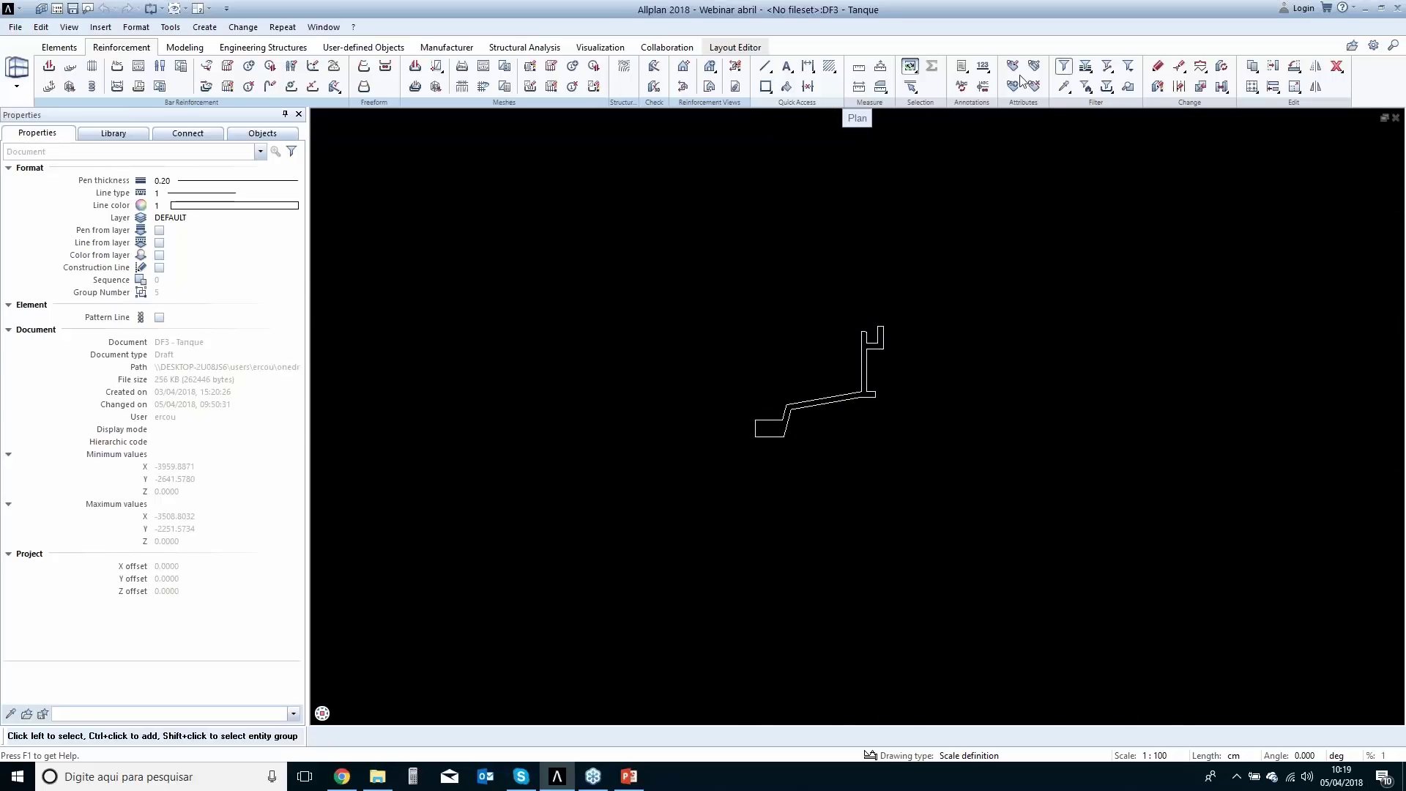
scroll(904, 311, down, 2)
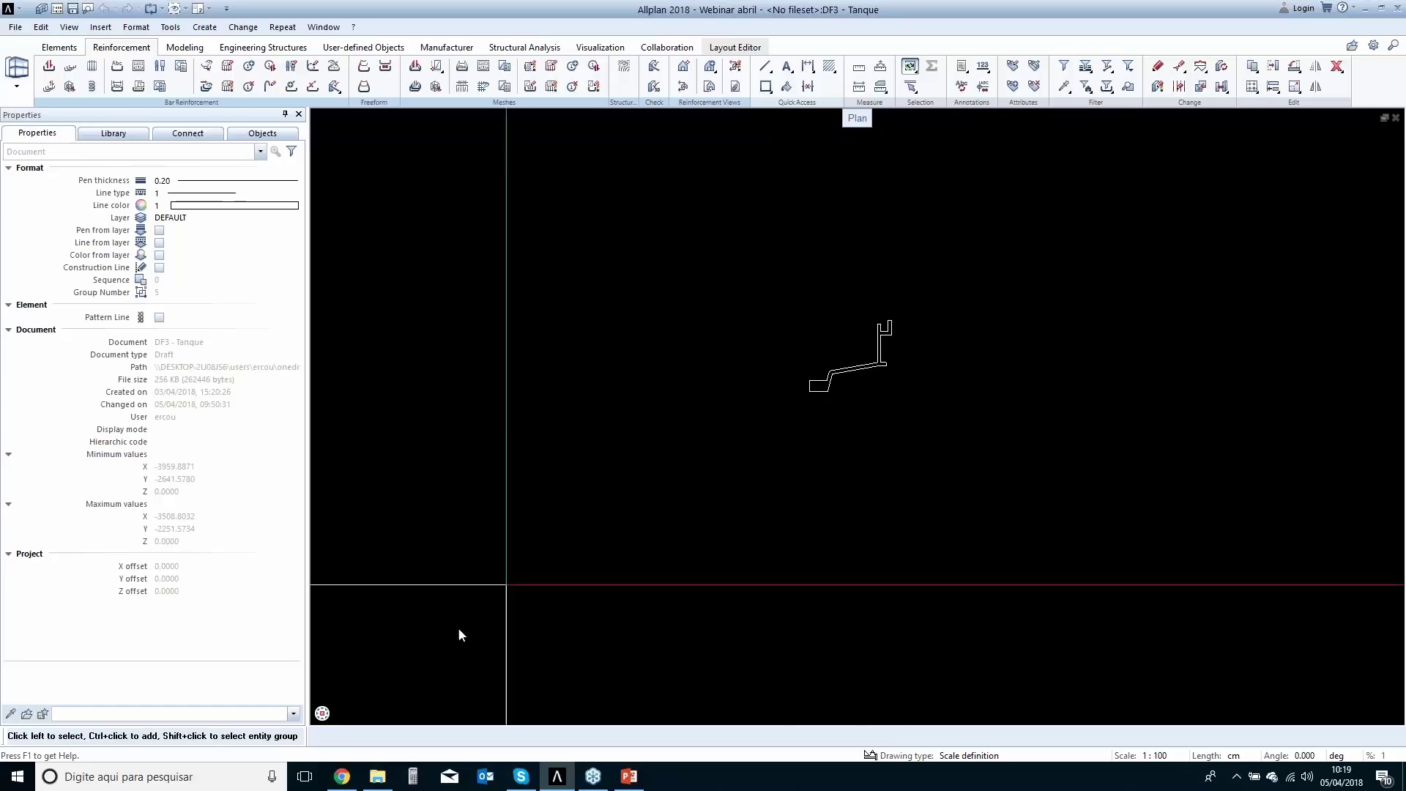
Rotate the tank profile polyline freely in 3D by 90° about a horizontal axis along its lower edge.
mouse_move(332, 716)
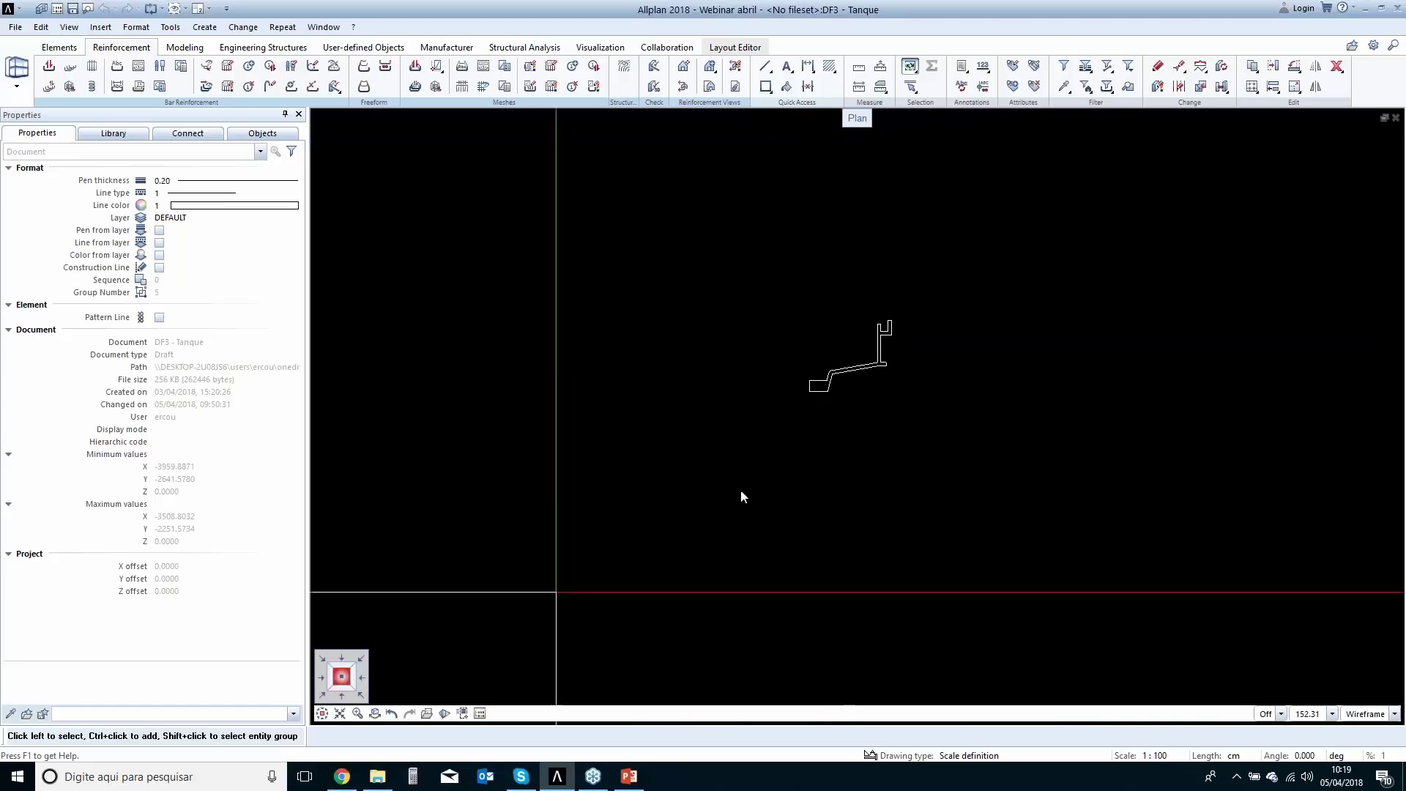
middle_drag(831, 390, 749, 448)
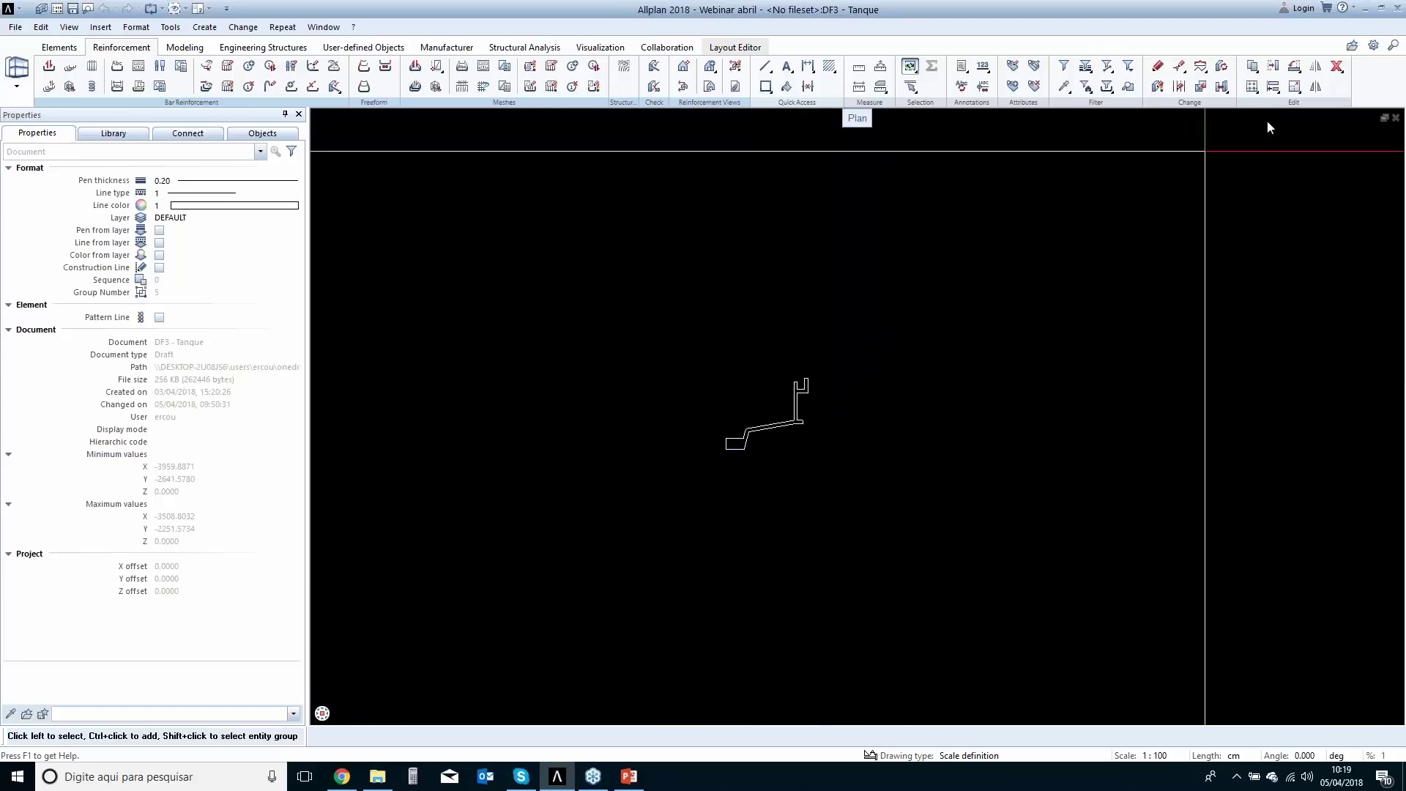
click(1294, 65)
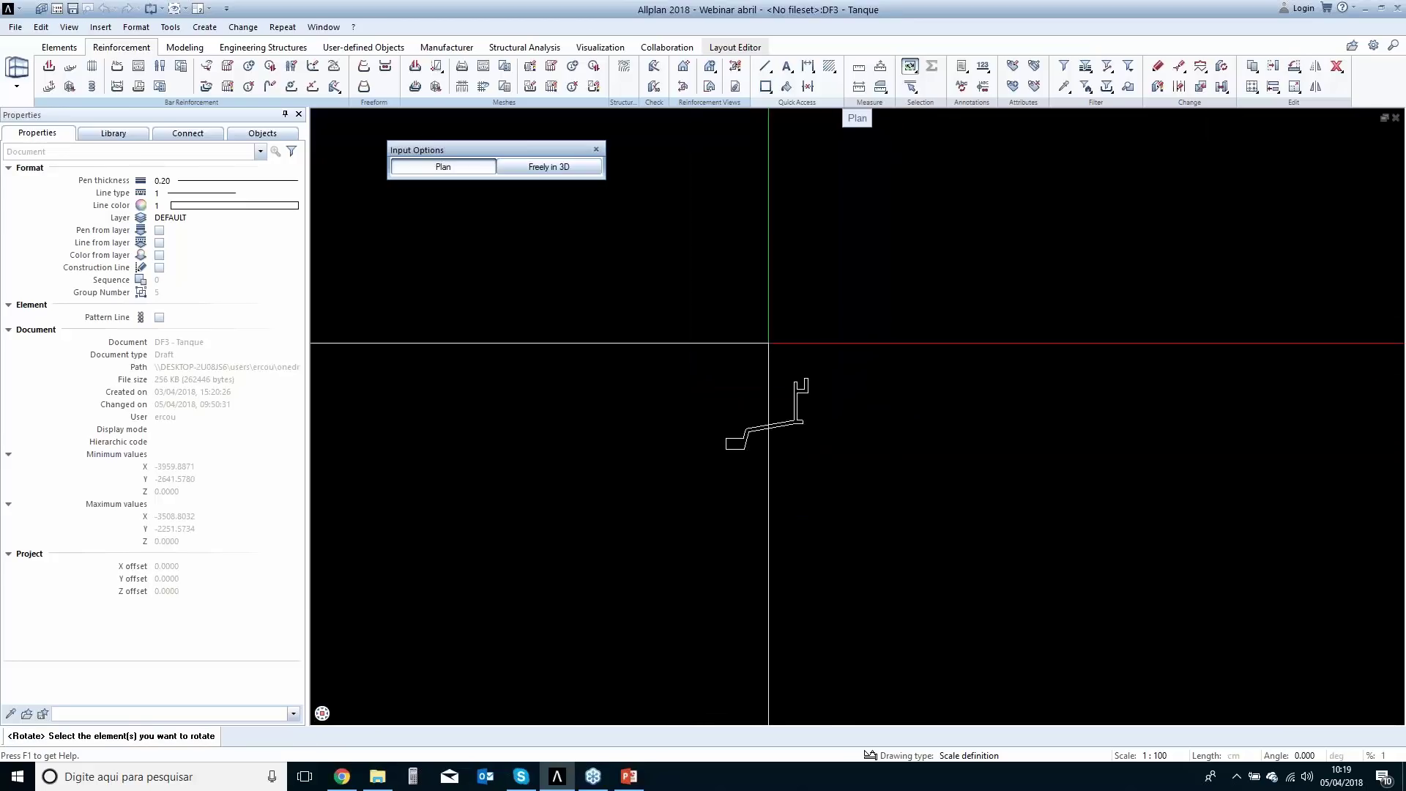
scroll(765, 448, up, 1)
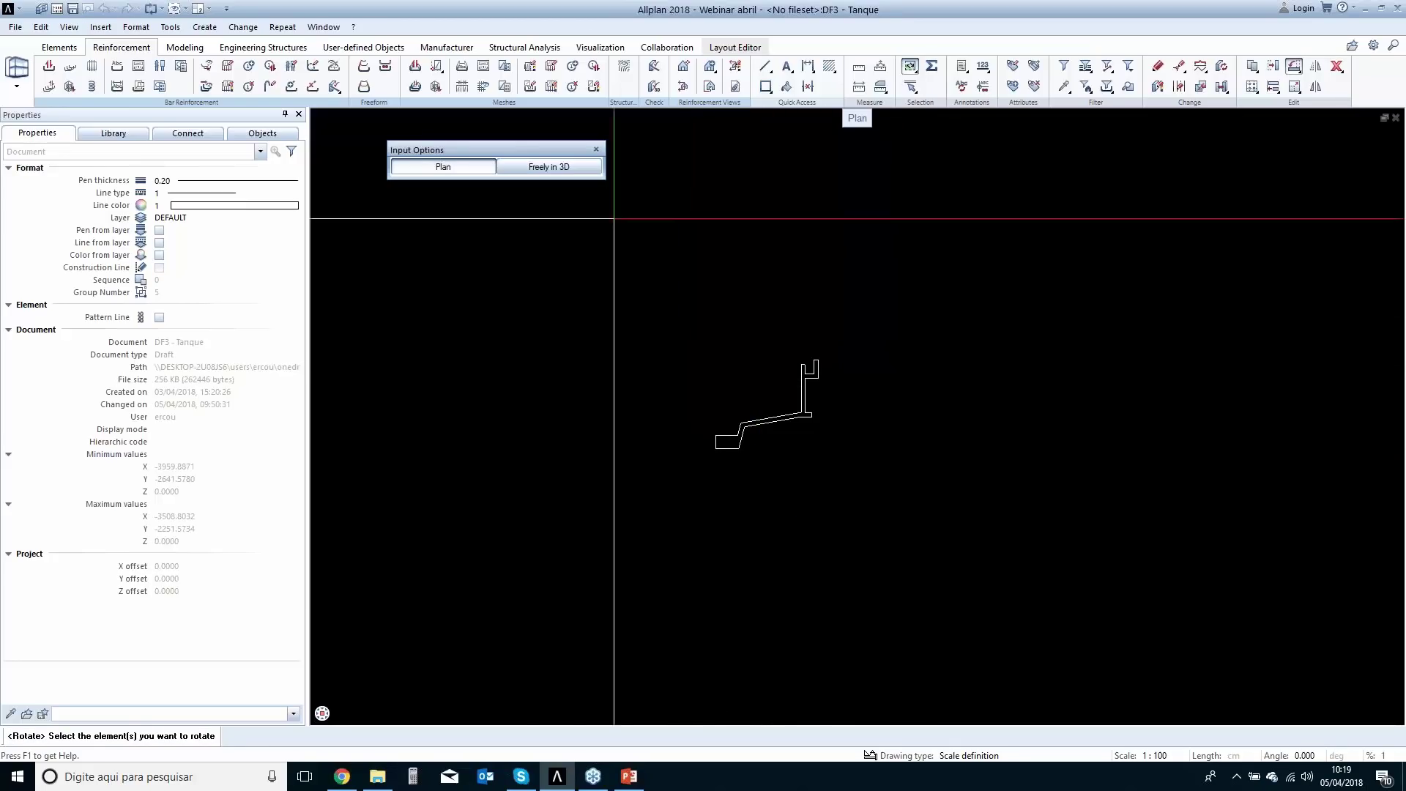
click(582, 168)
click(754, 421)
scroll(716, 468, up, 1)
scroll(717, 468, up, 1)
click(897, 437)
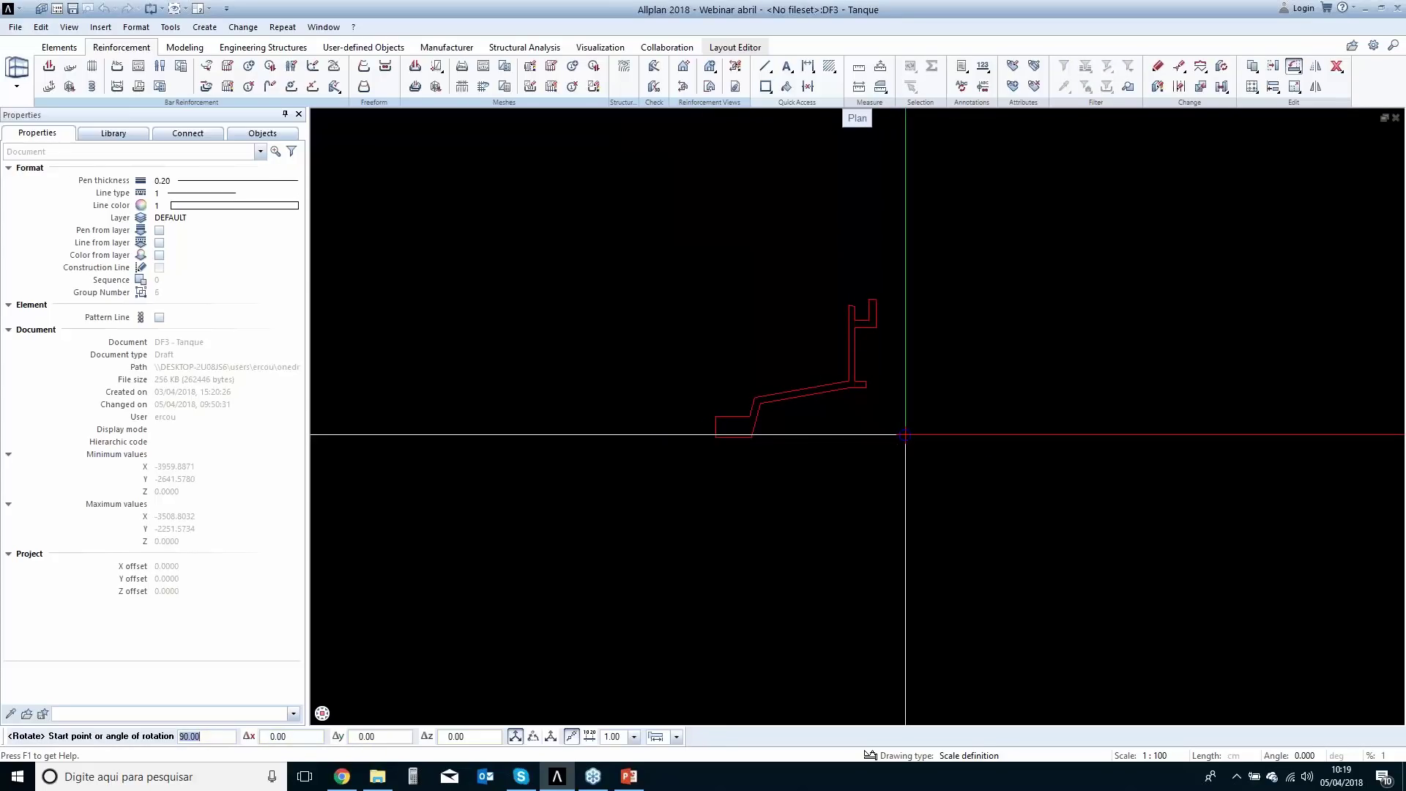
key(Return)
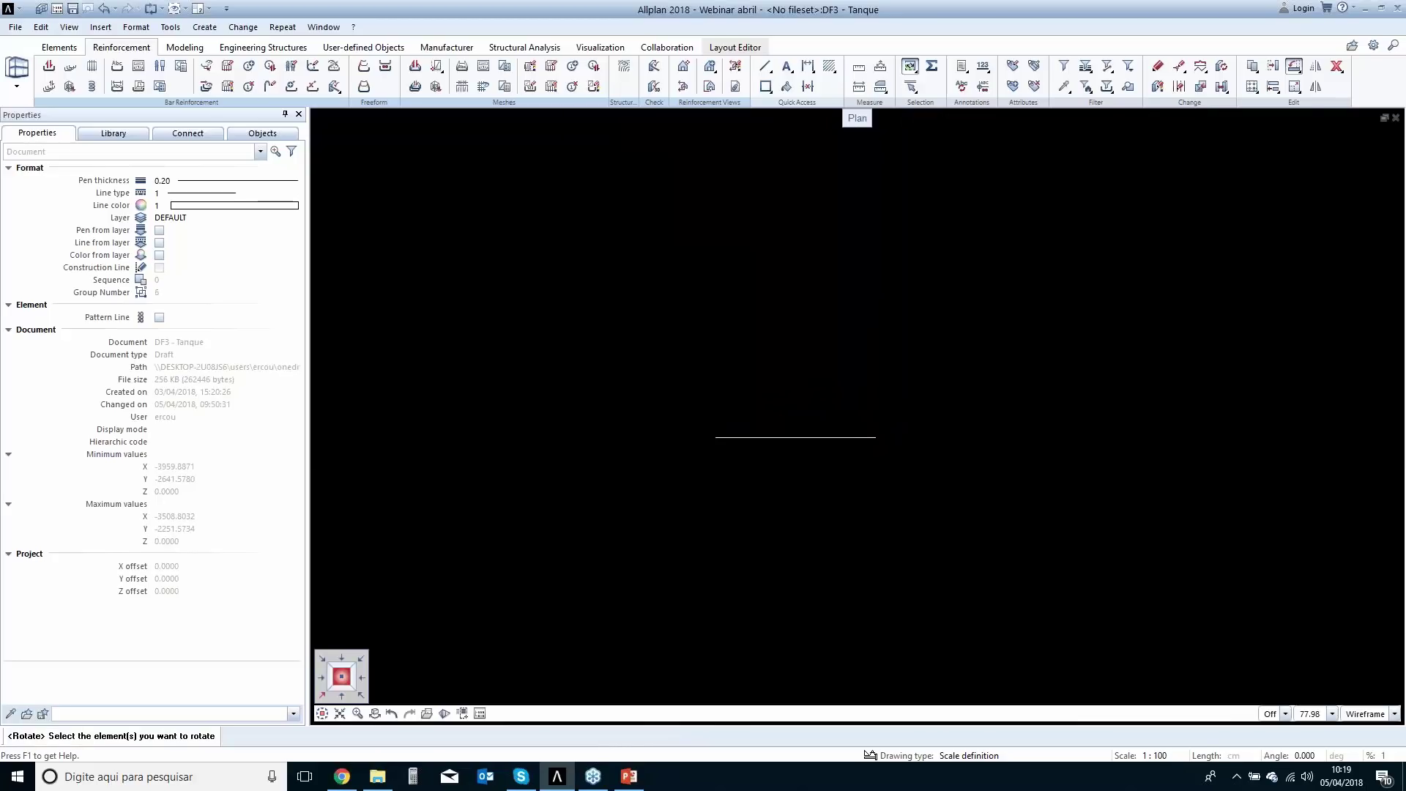
Rotate the tank profile outline by 360° about its innermost vertical edge to form a closed 3D solid.
click(322, 698)
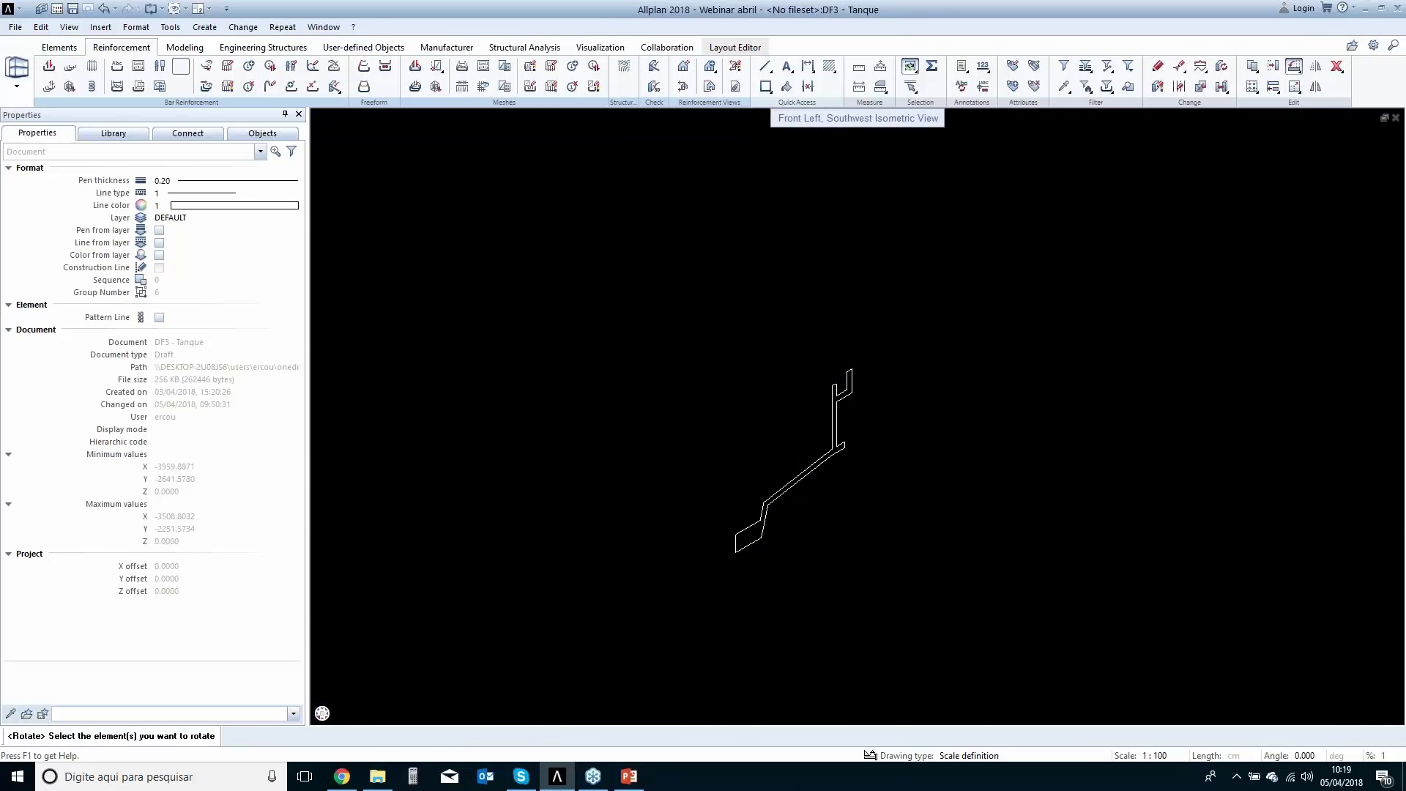
click(183, 50)
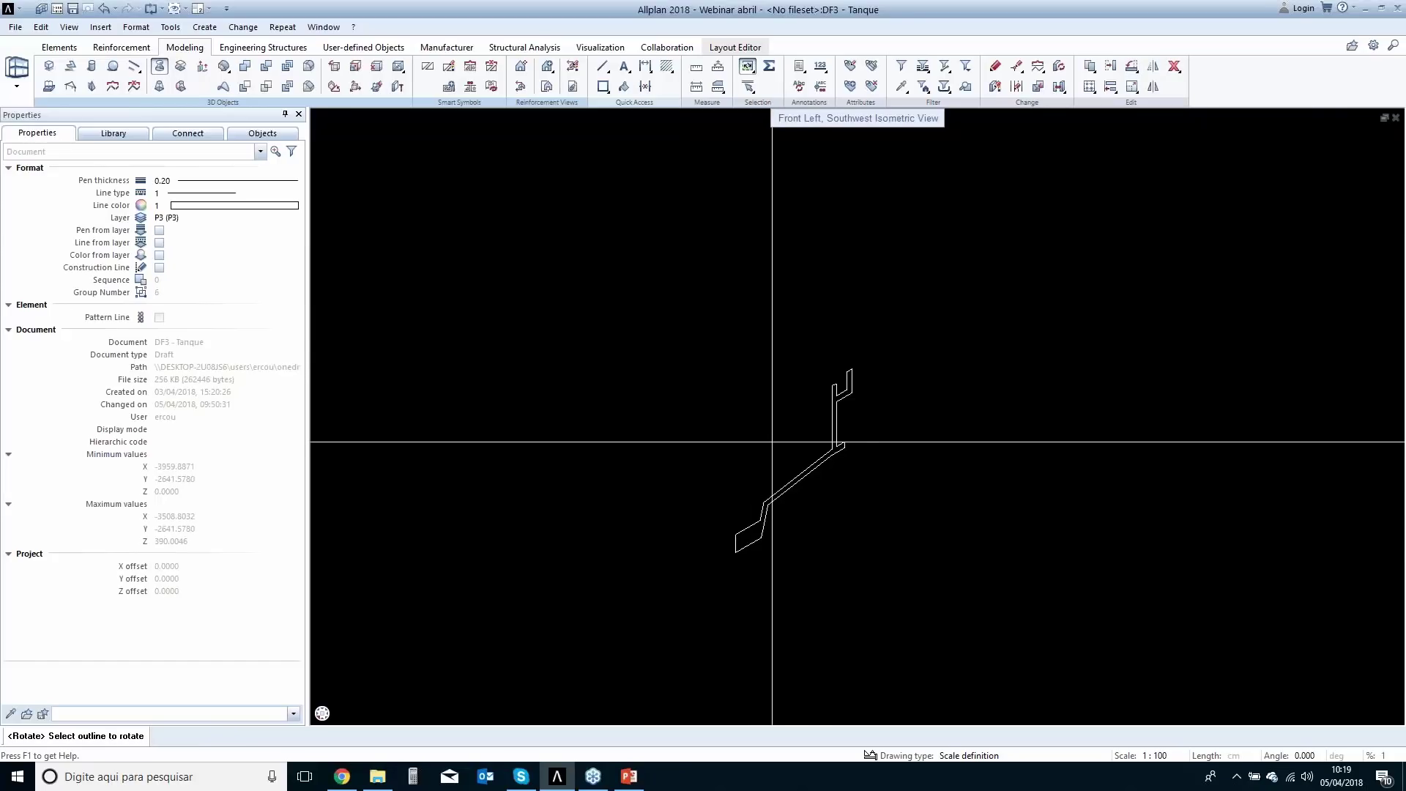
drag(669, 317, 897, 556)
click(897, 556)
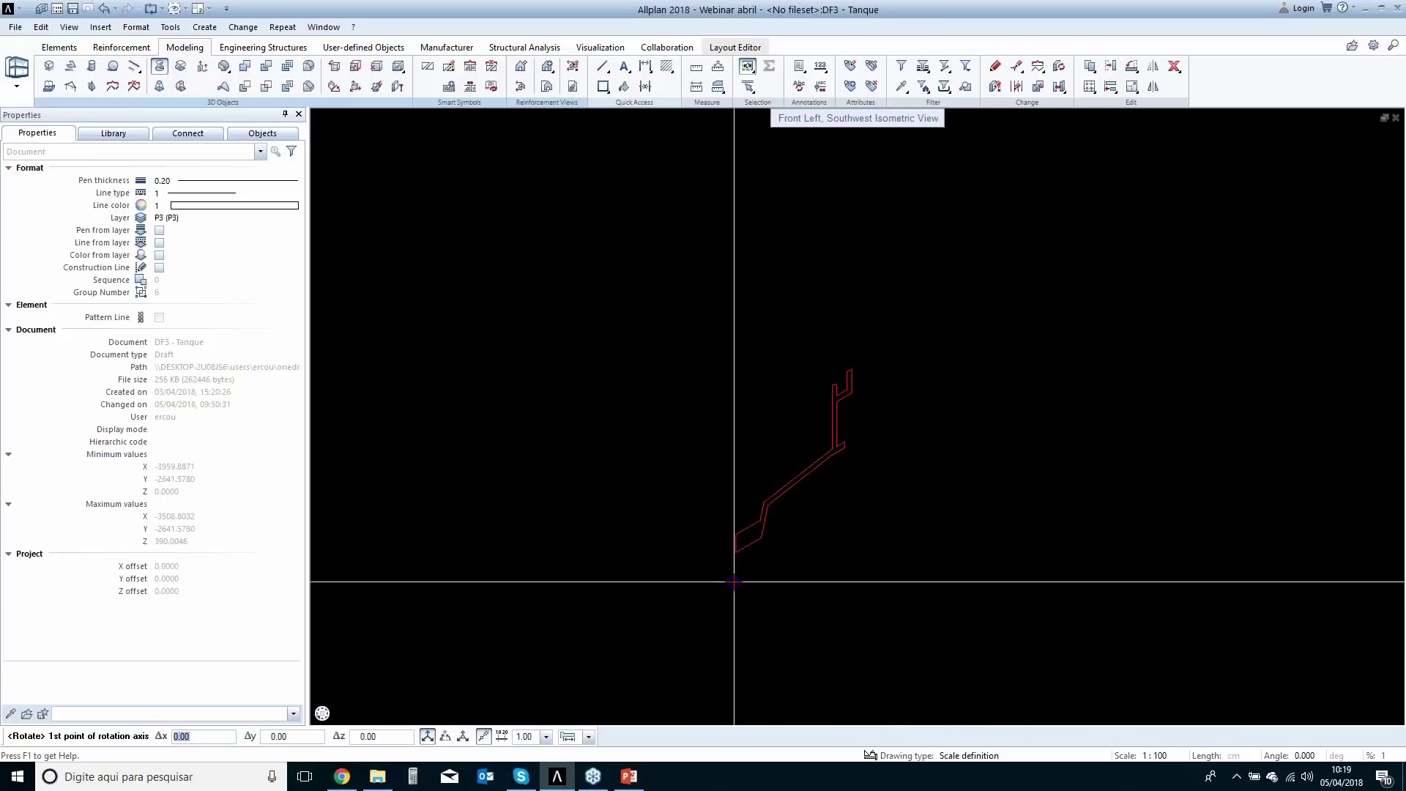
scroll(722, 578, up, 1)
click(747, 489)
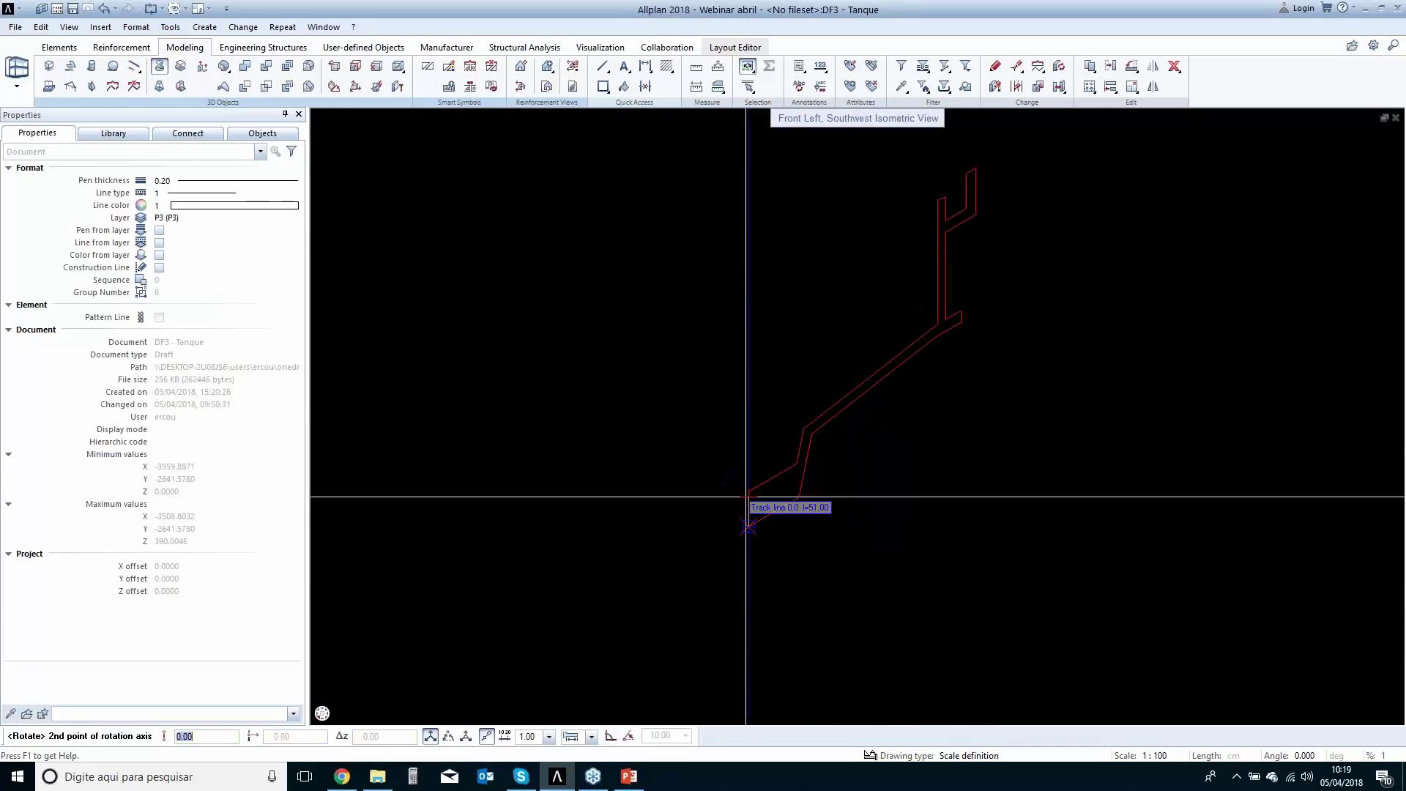
click(744, 490)
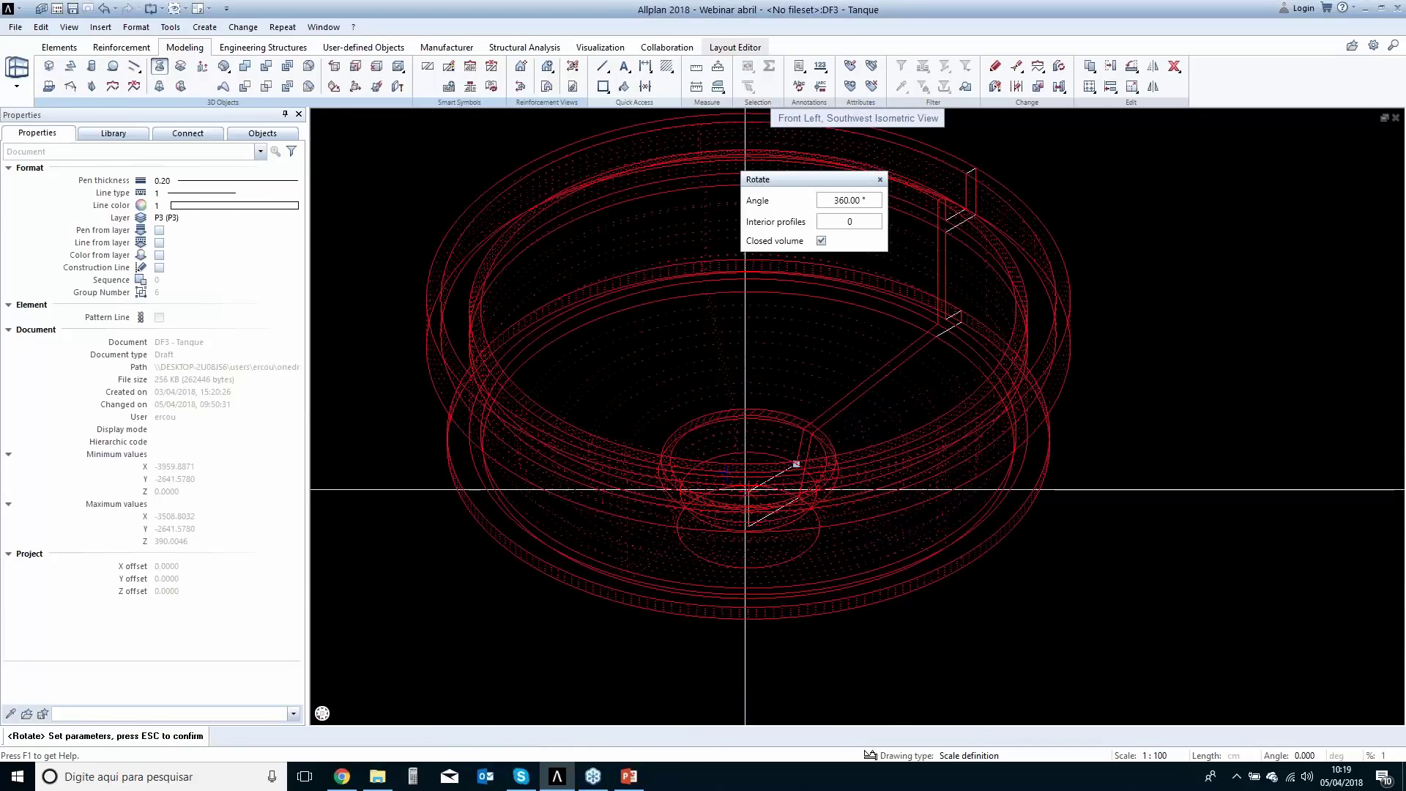
key(Escape)
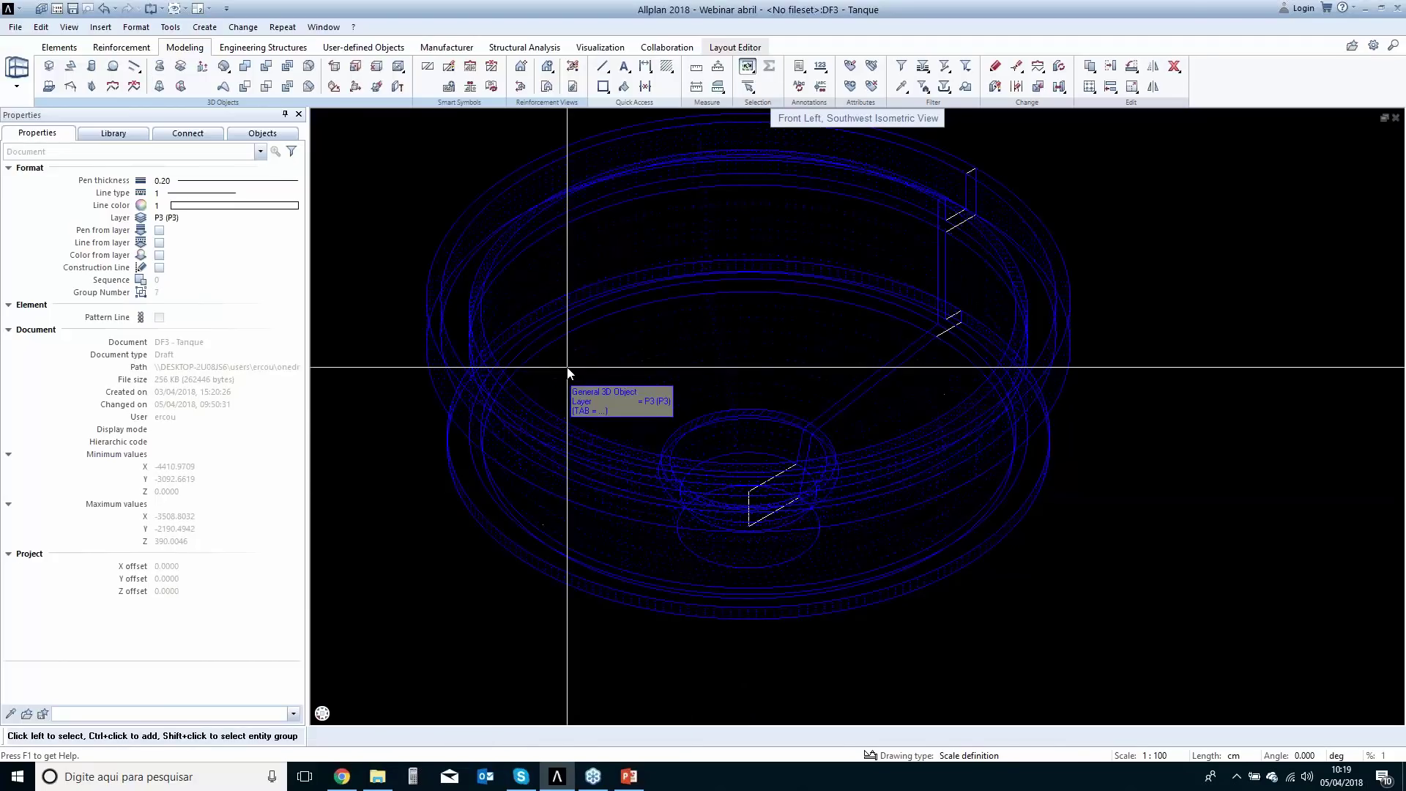
Open a rendered perspective view beside the wireframe and examine the tank solid from another angle.
scroll(753, 399, down, 3)
key(F4)
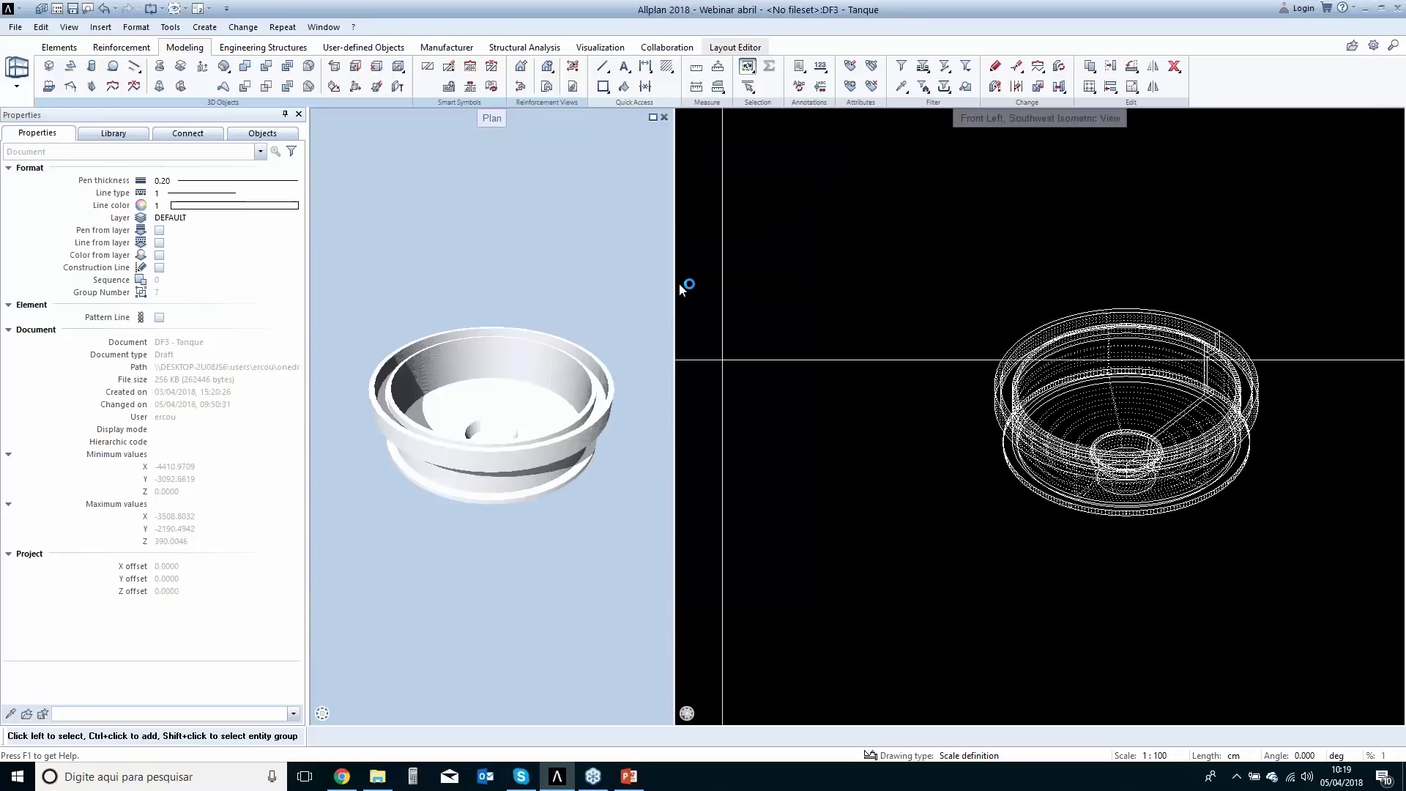
mouse_move(558, 410)
mouse_down()
mouse_move(502, 317)
mouse_move(481, 572)
mouse_move(442, 715)
mouse_move(471, 366)
mouse_move(657, 421)
mouse_move(398, 477)
mouse_move(599, 369)
mouse_move(427, 413)
mouse_up()
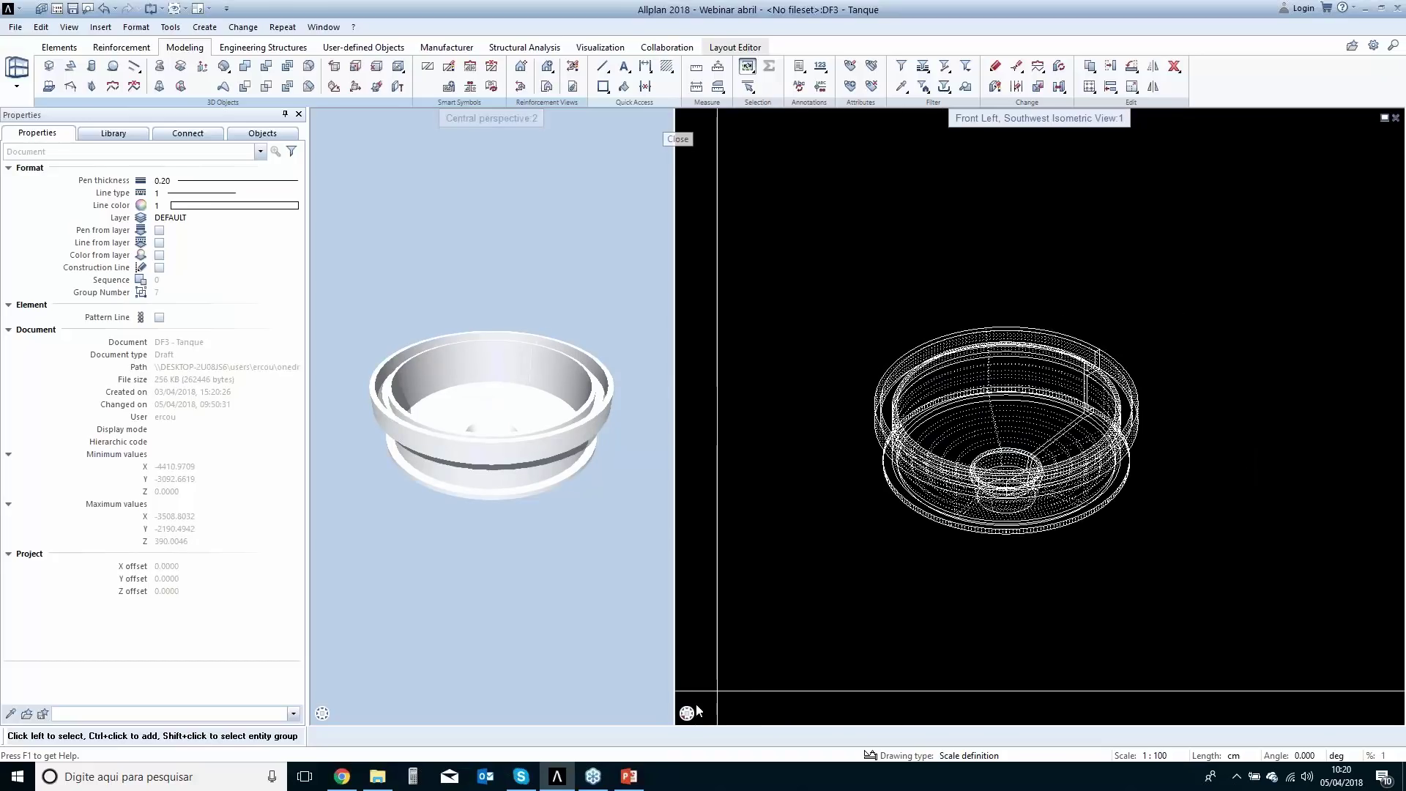
Create a section along the tank's horizontal centre line in plan, covering its upper half, and place it below the plan view.
key(KP_5)
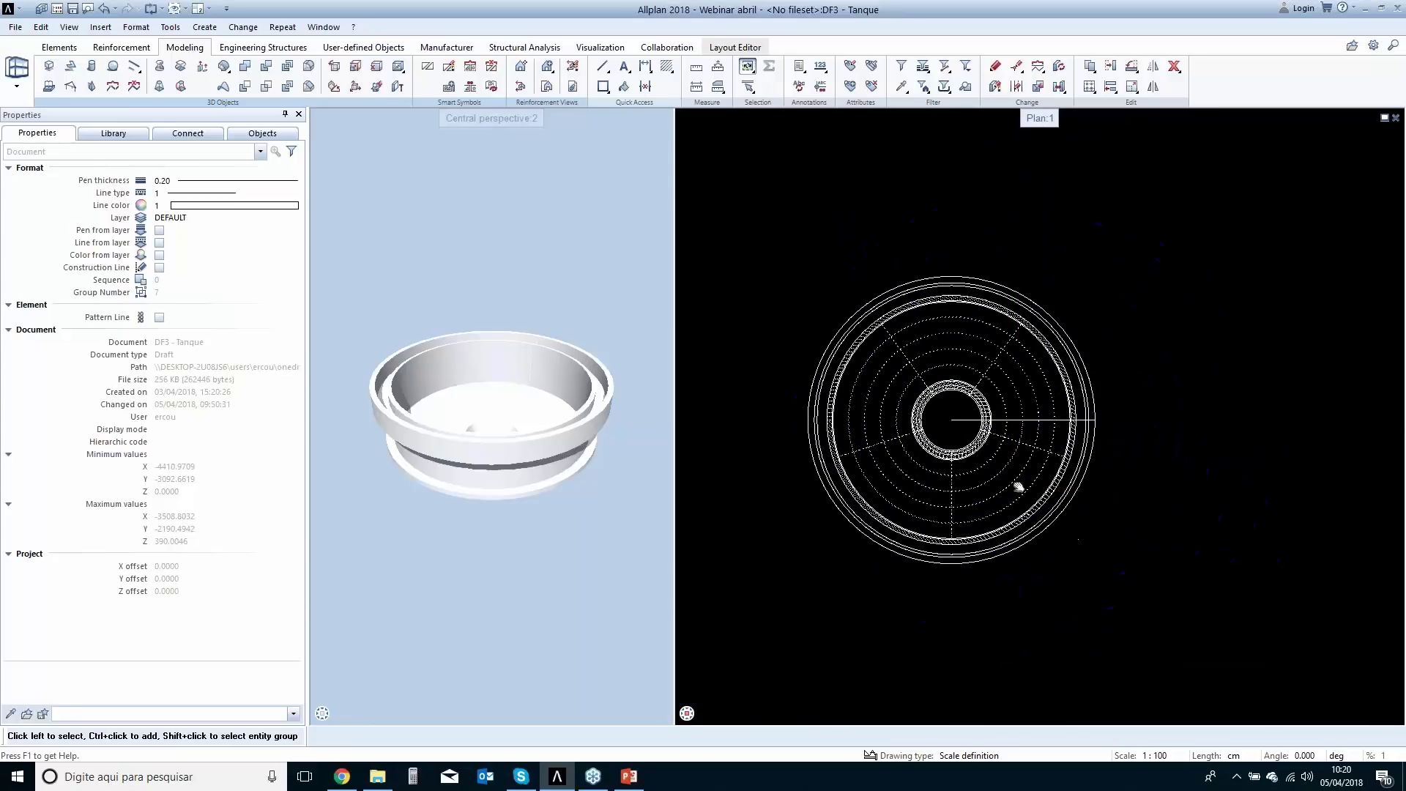
click(526, 90)
drag(778, 210, 1136, 590)
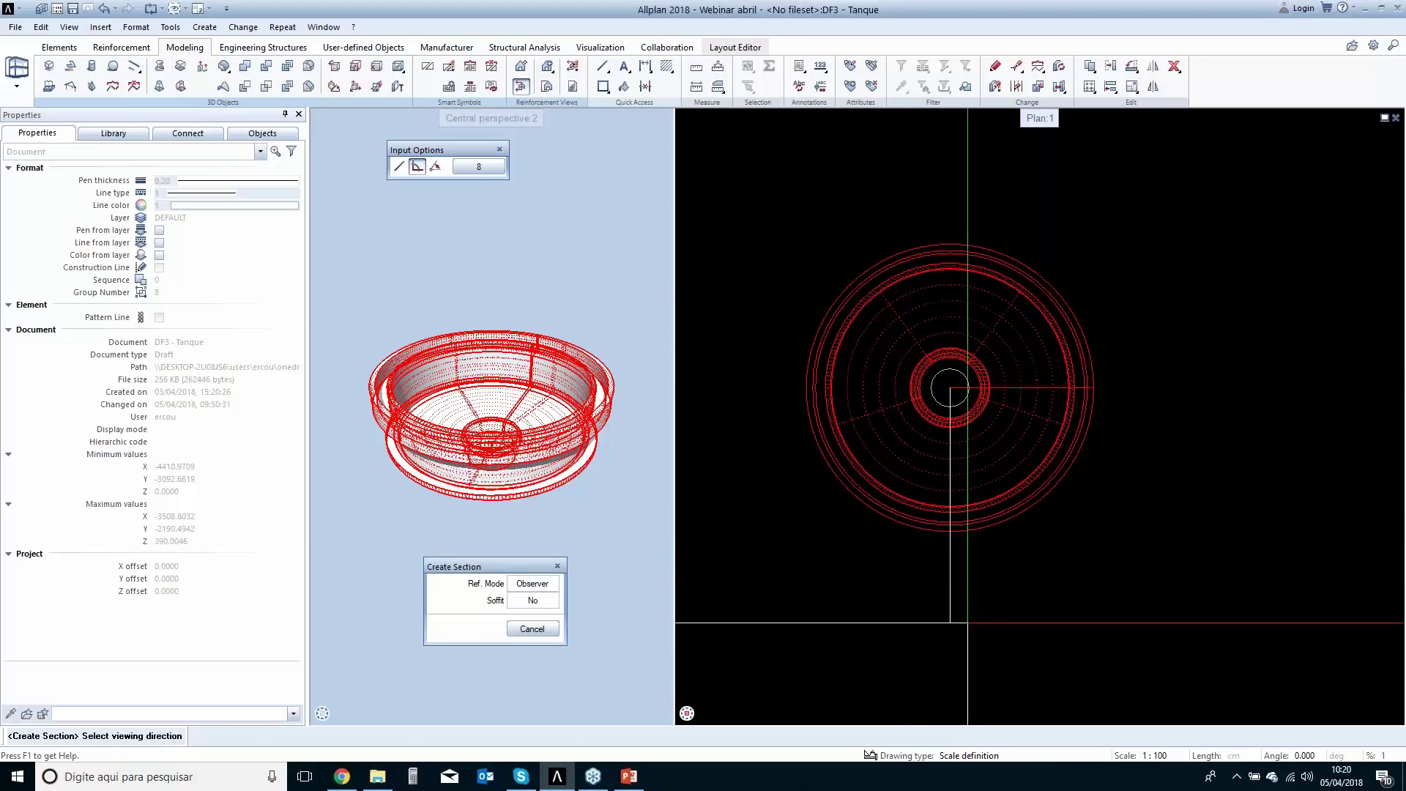
click(1098, 446)
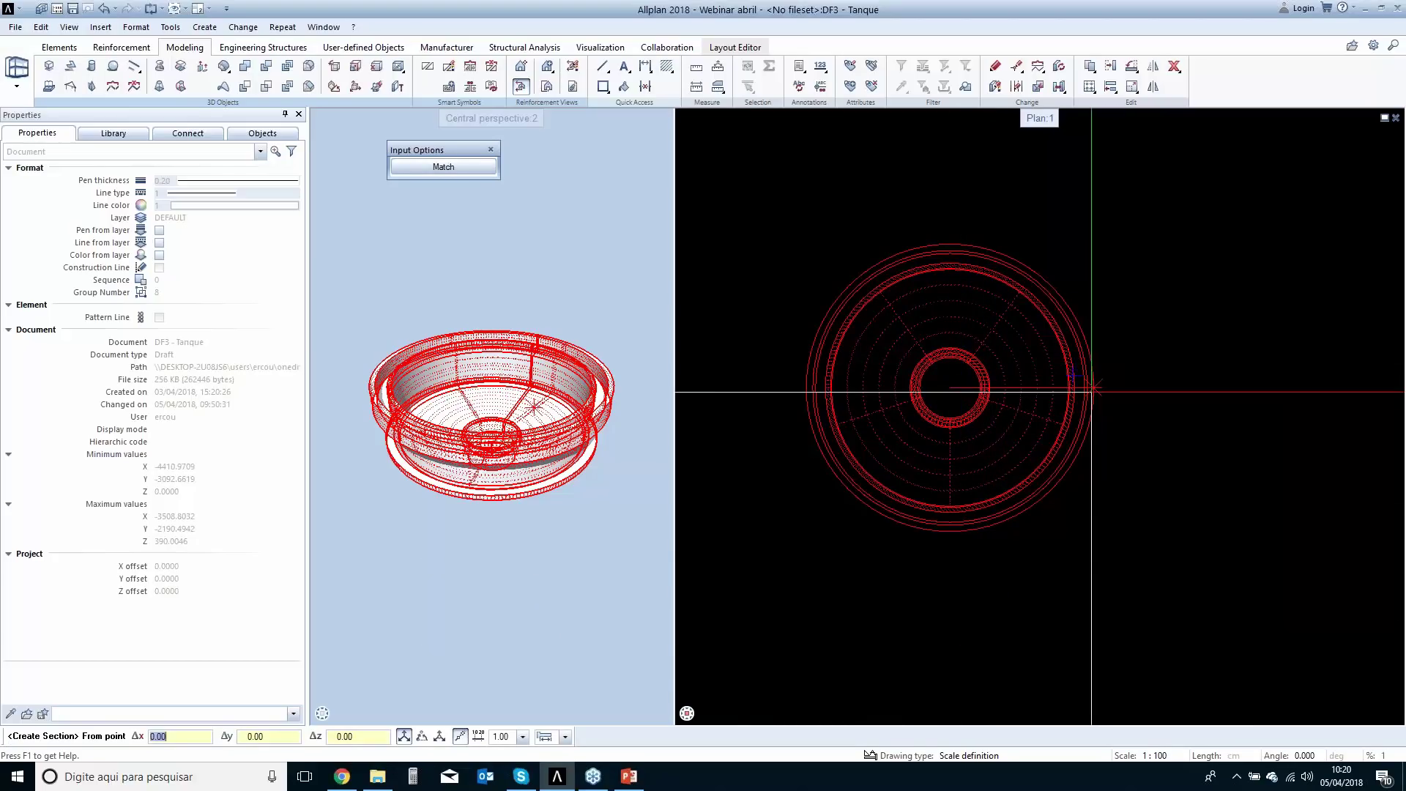
click(1121, 387)
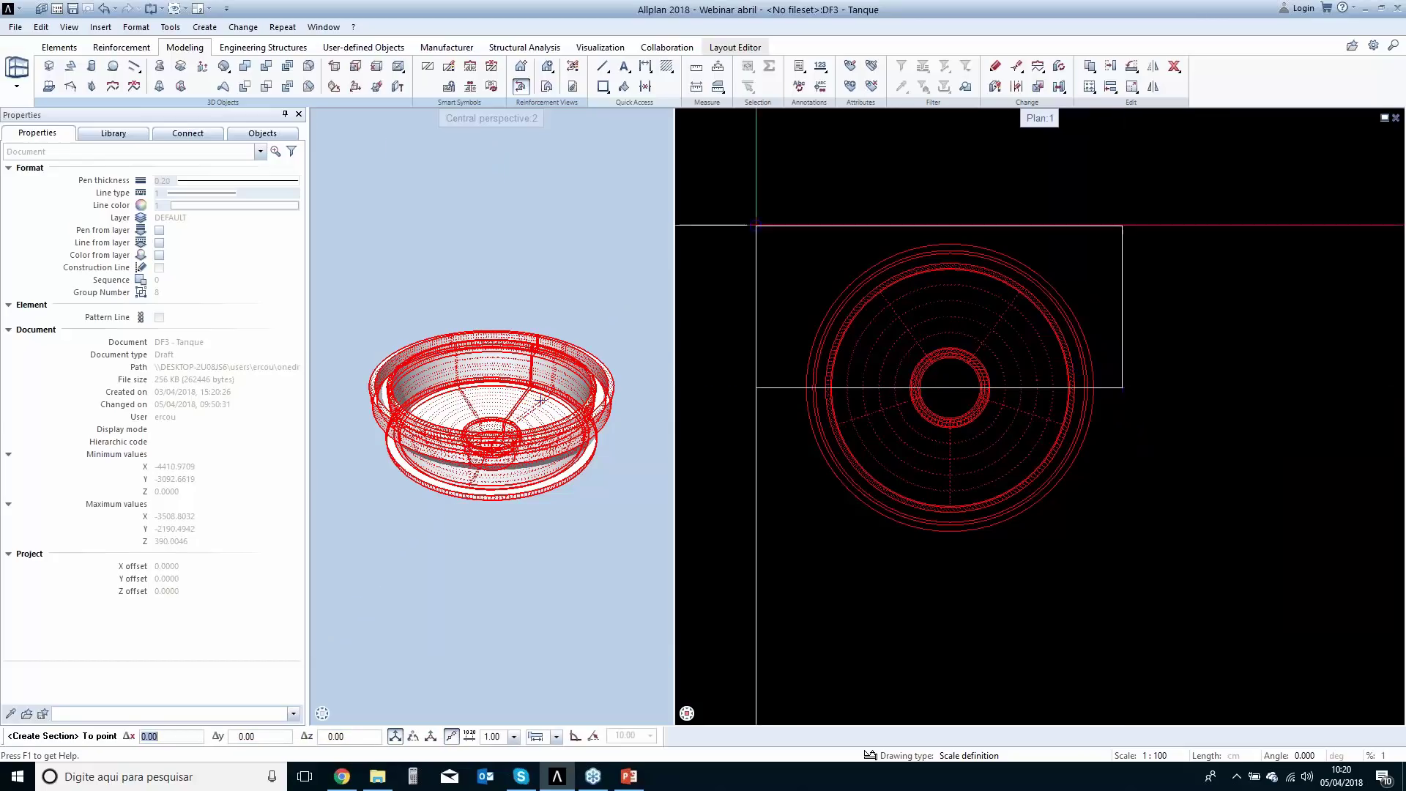
click(781, 227)
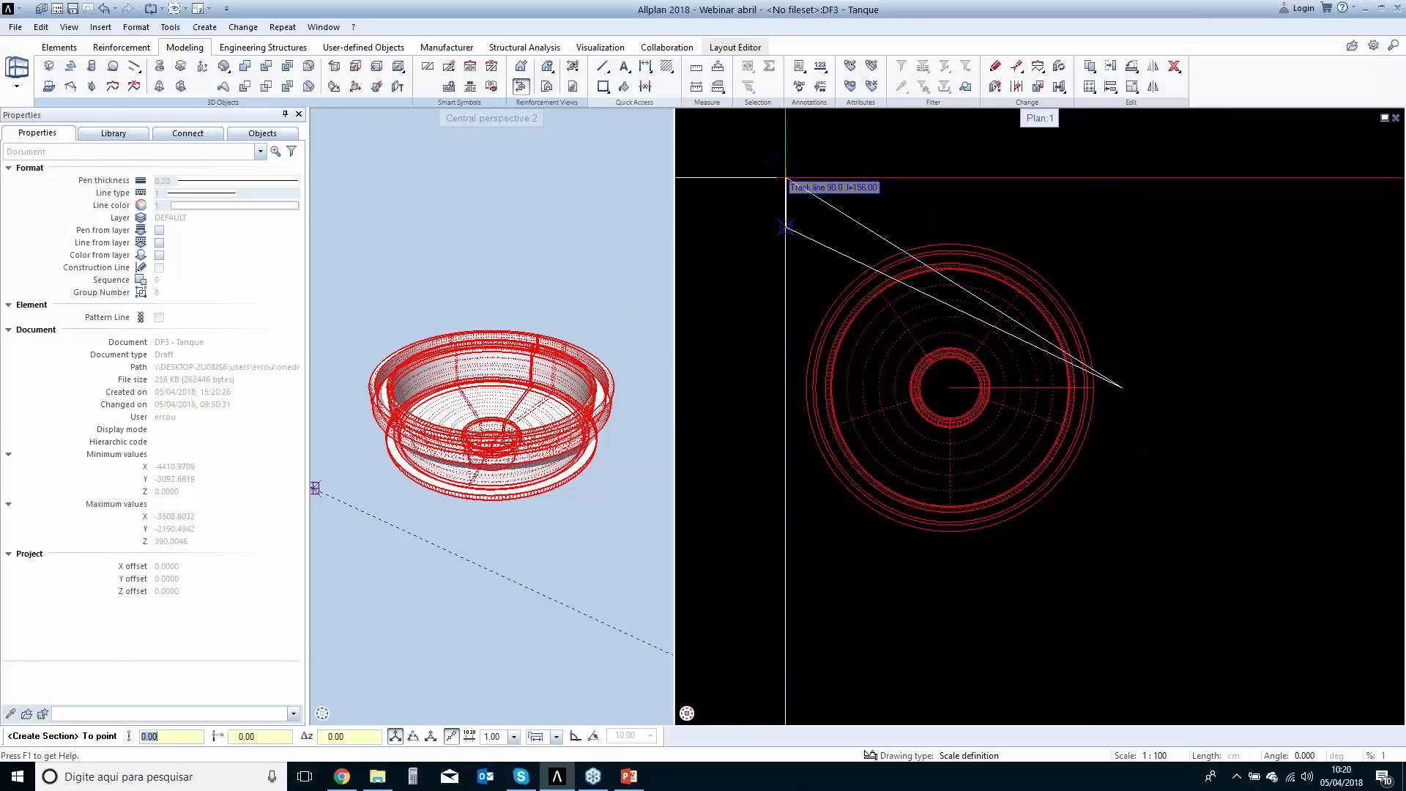
scroll(1069, 422, down, 1)
mouse_move(1068, 422)
middle_down()
mouse_move(951, 286)
mouse_move(972, 284)
middle_up()
middle_drag(768, 476, 812, 340)
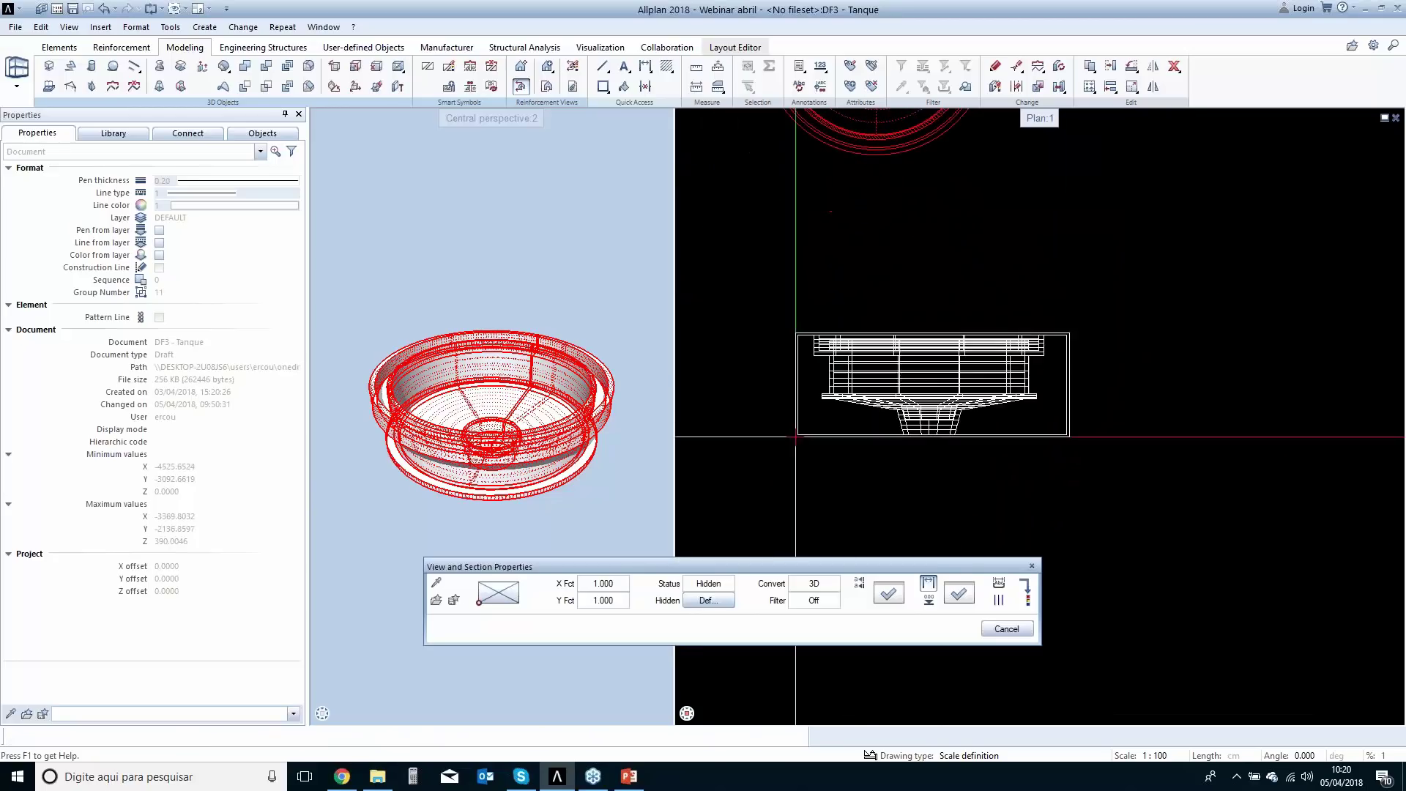
click(797, 437)
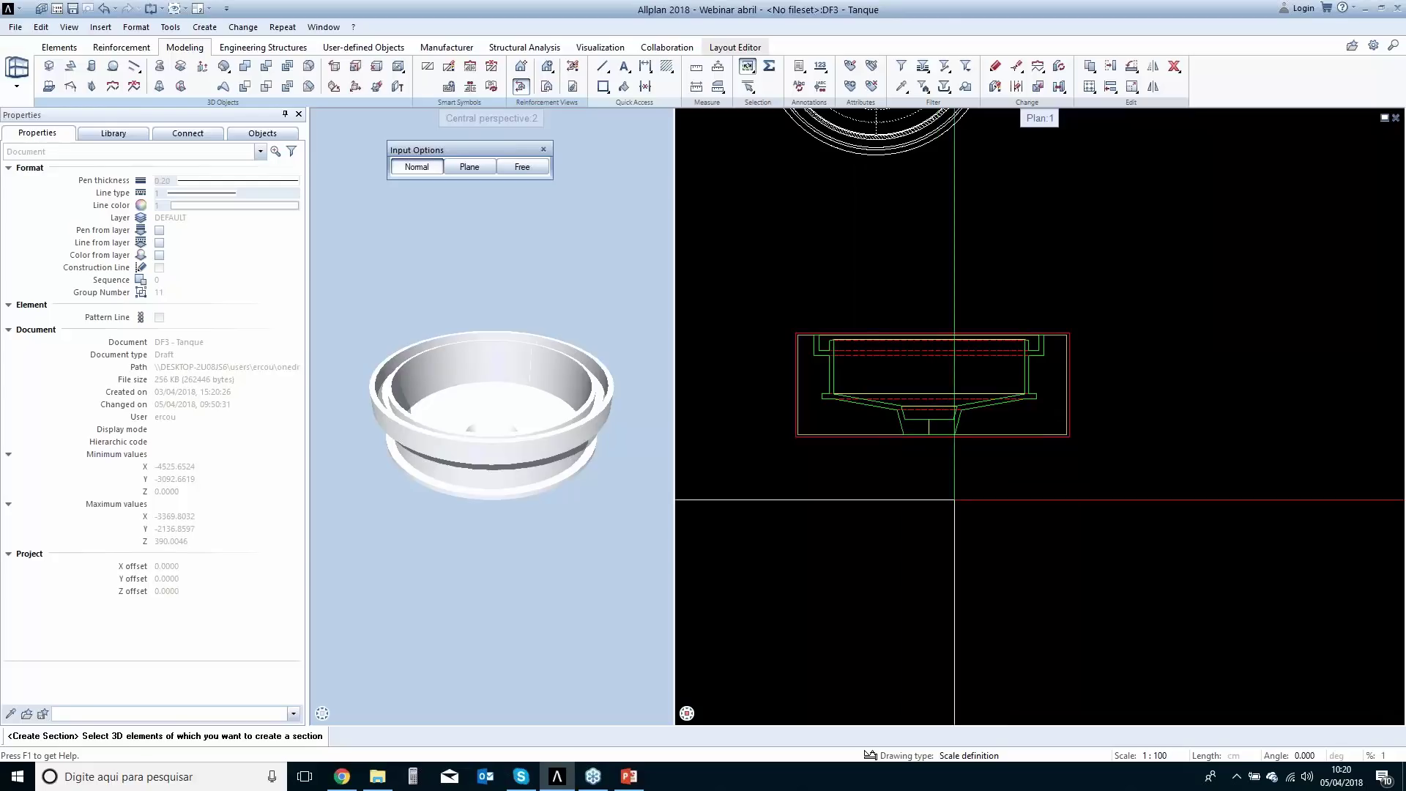
Inspect the outline of the tank section, from the rim channels down to the base.
scroll(909, 402, up, 2)
click(998, 413)
middle_drag(1036, 389, 1099, 403)
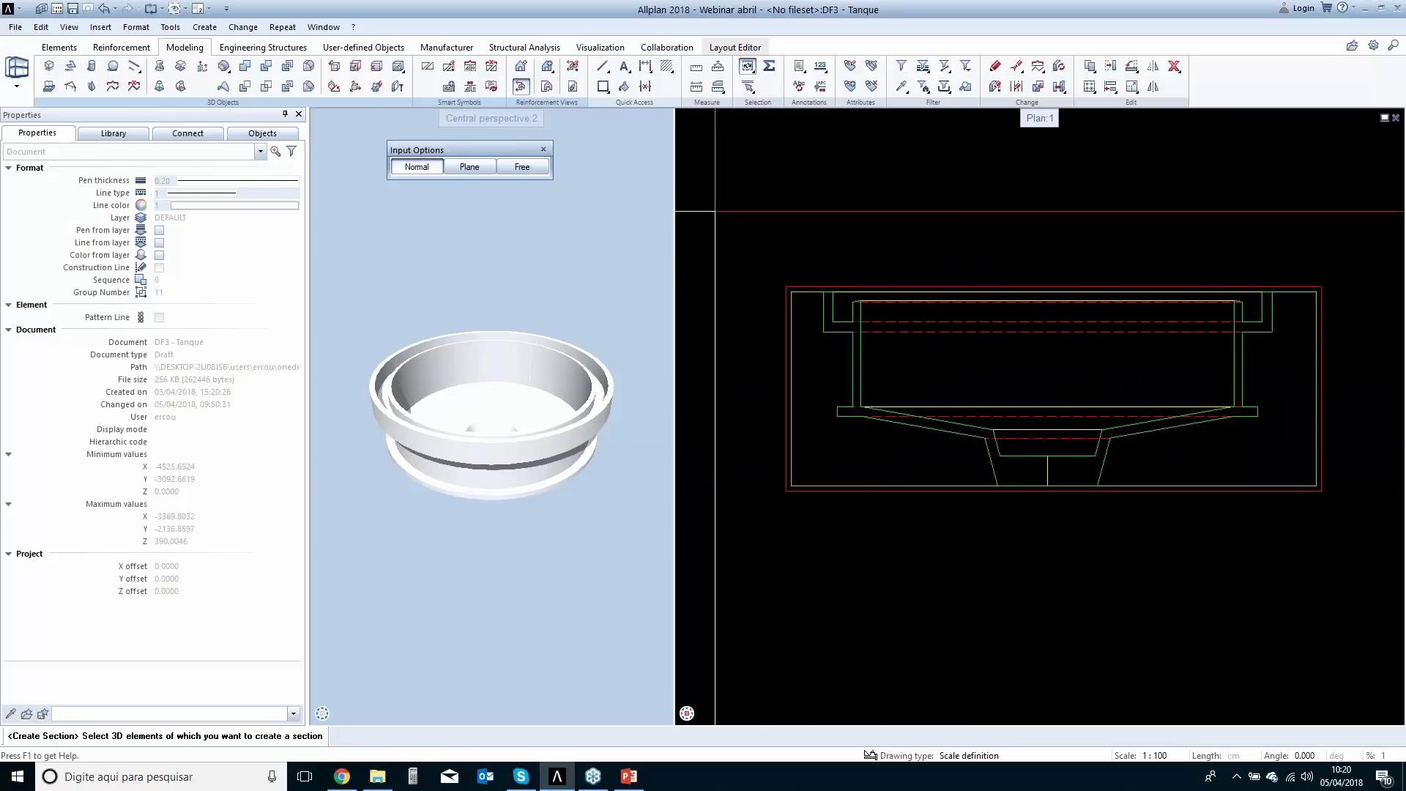
scroll(895, 366, down, 2)
scroll(1026, 176, down, 3)
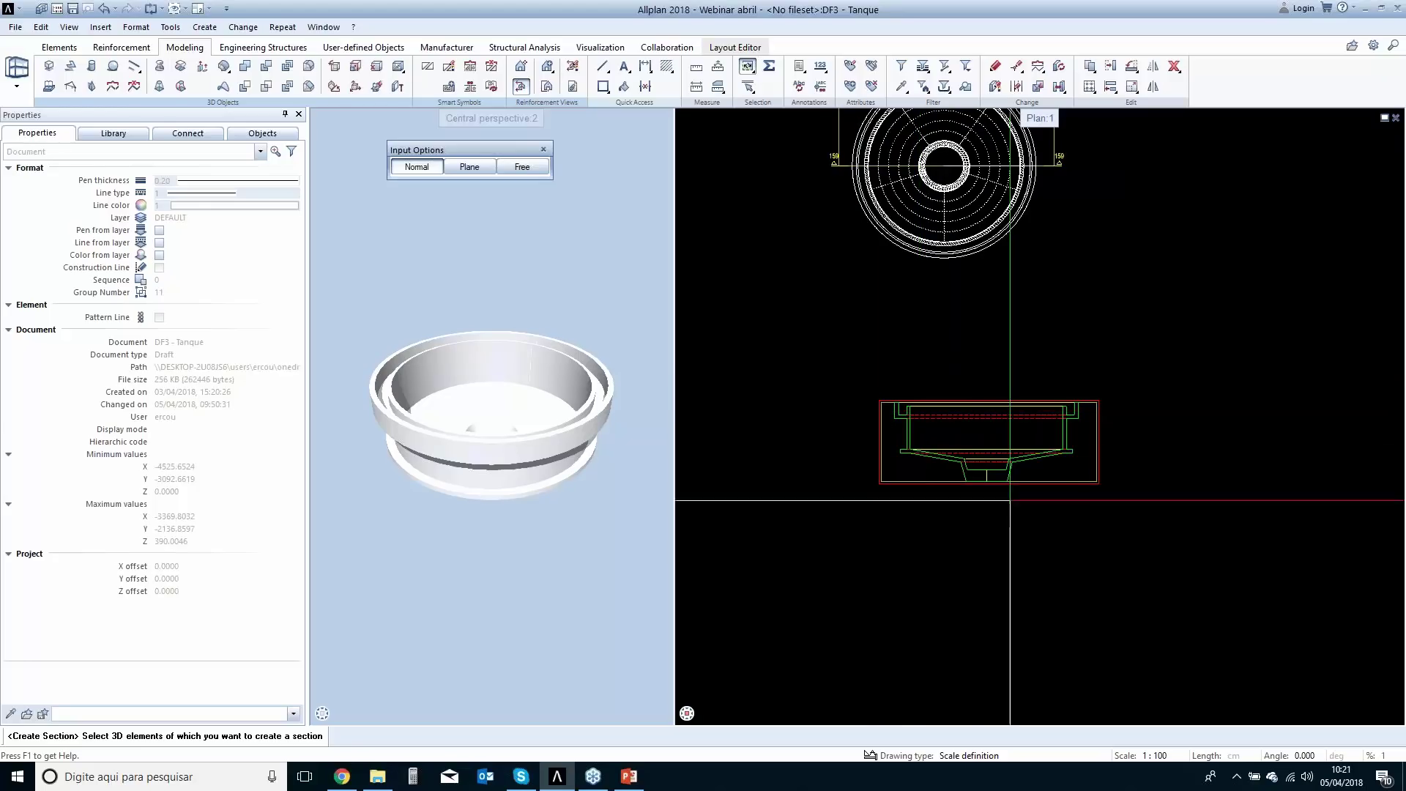
middle_drag(1004, 574, 945, 577)
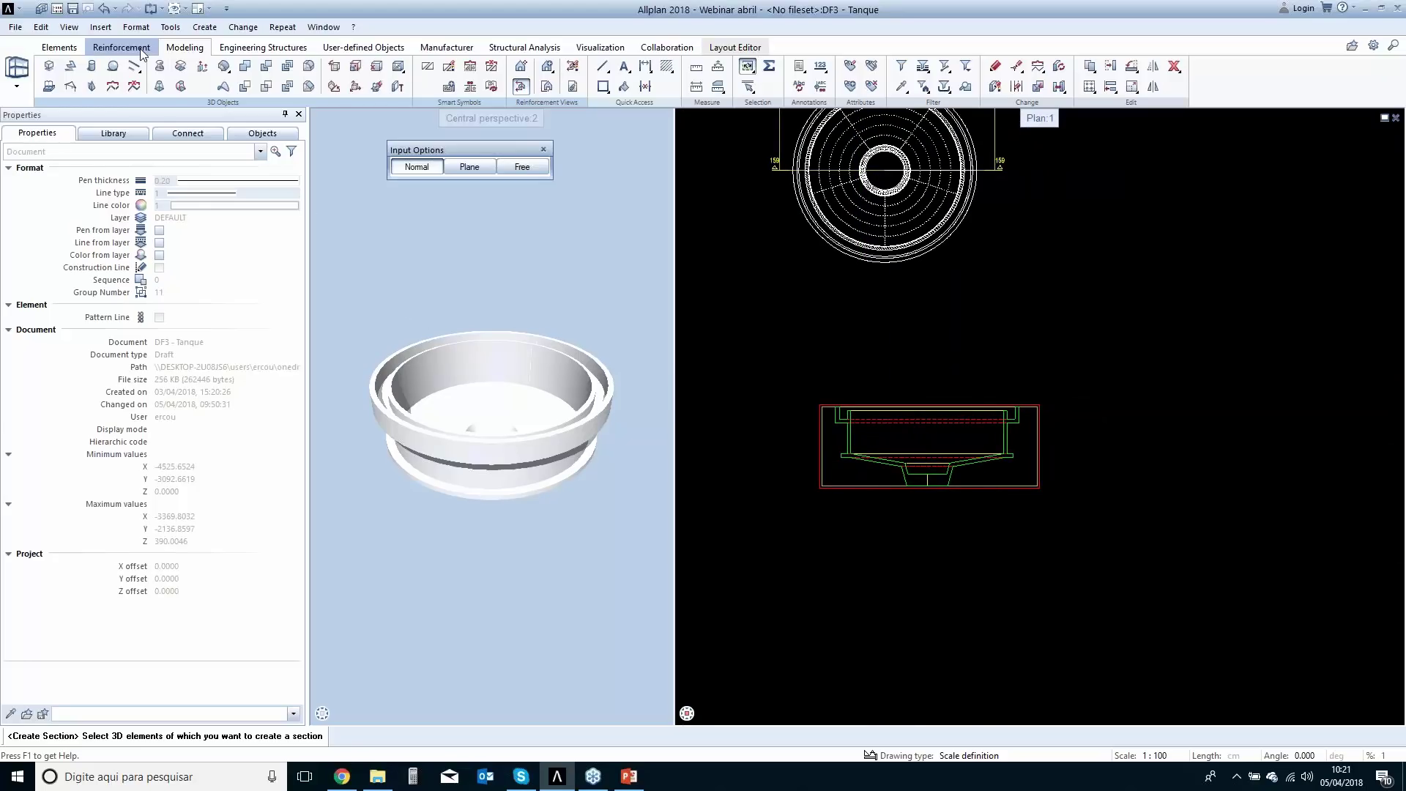
Start a circular reinforcement and define its rotation axis along the vertical centre line of the base in the section.
click(122, 47)
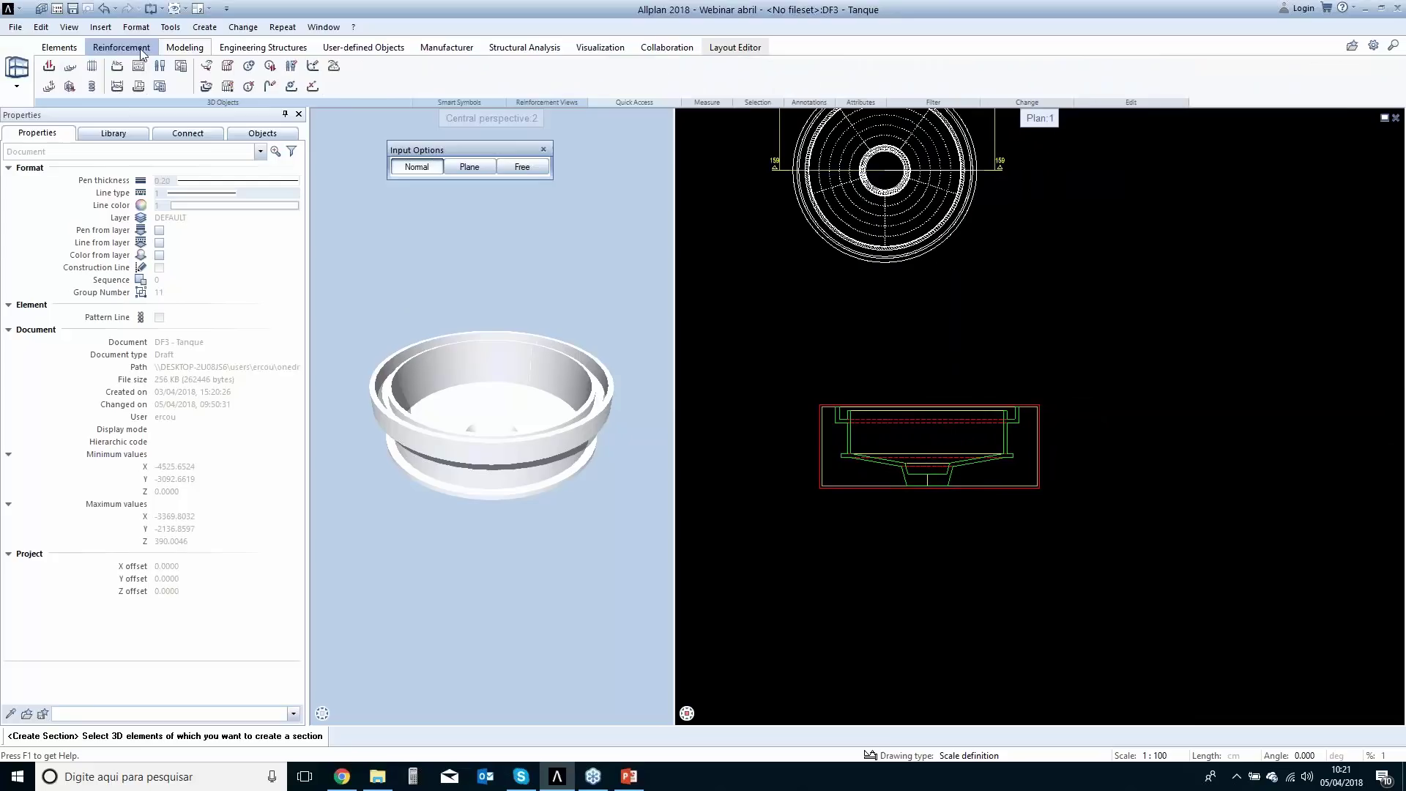
click(93, 87)
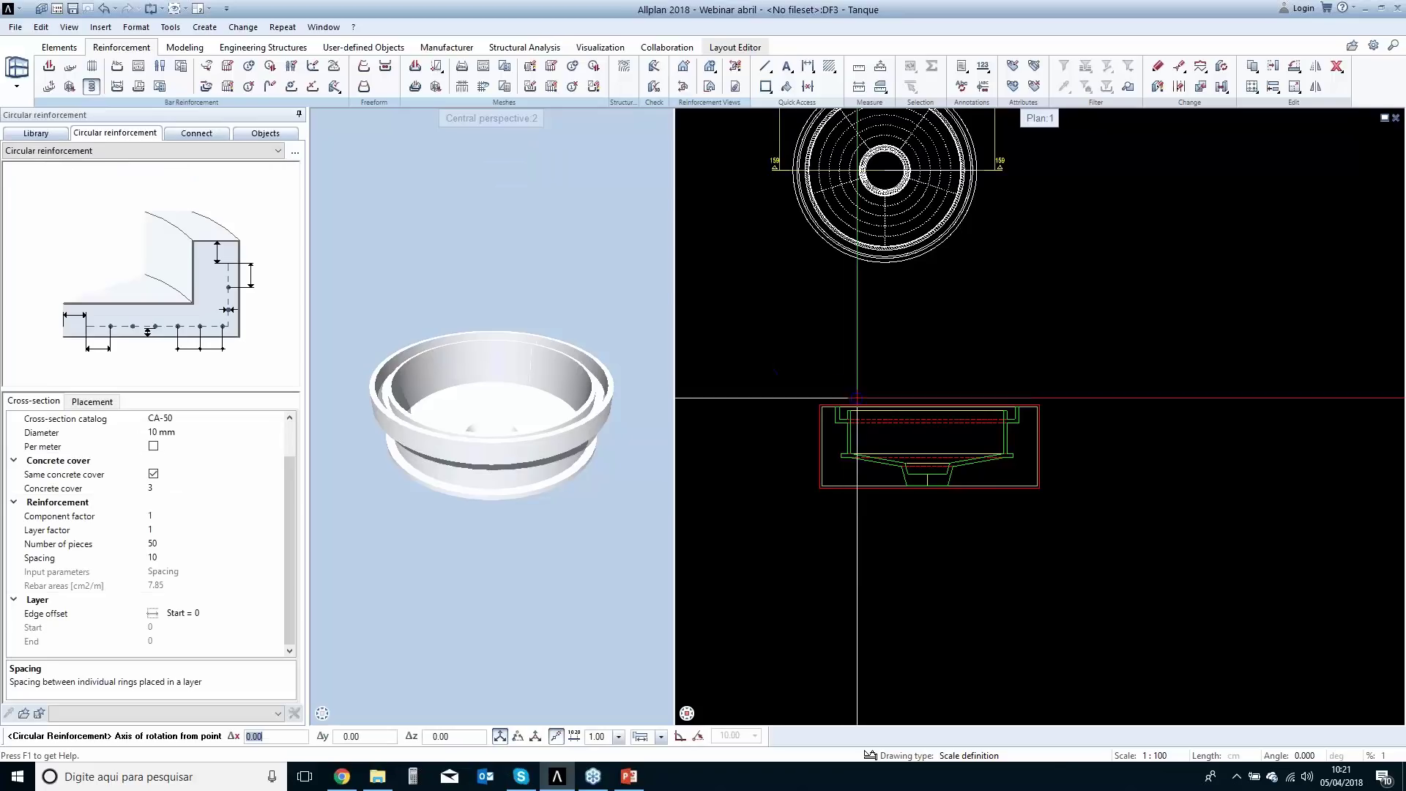
scroll(938, 506, up, 1)
scroll(938, 505, up, 5)
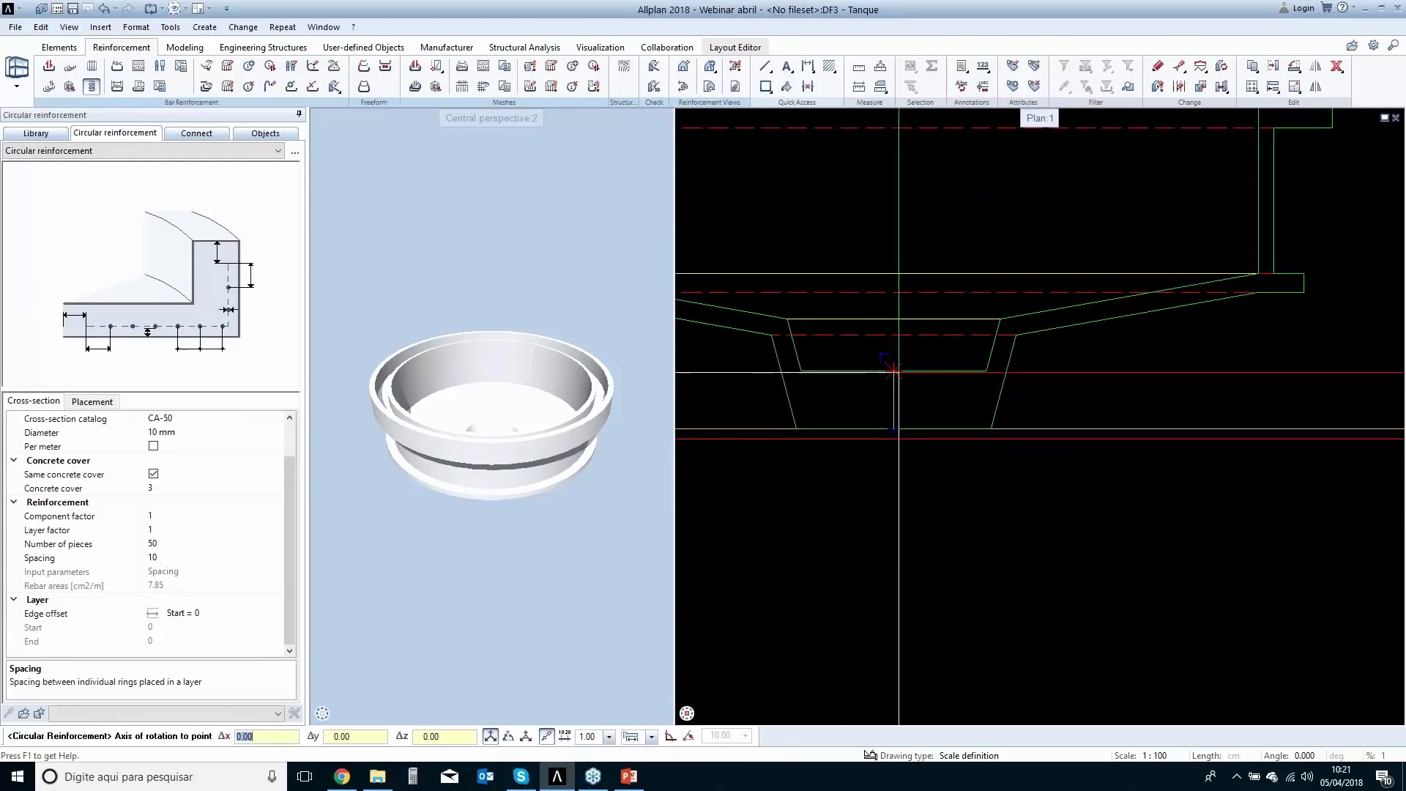
click(891, 428)
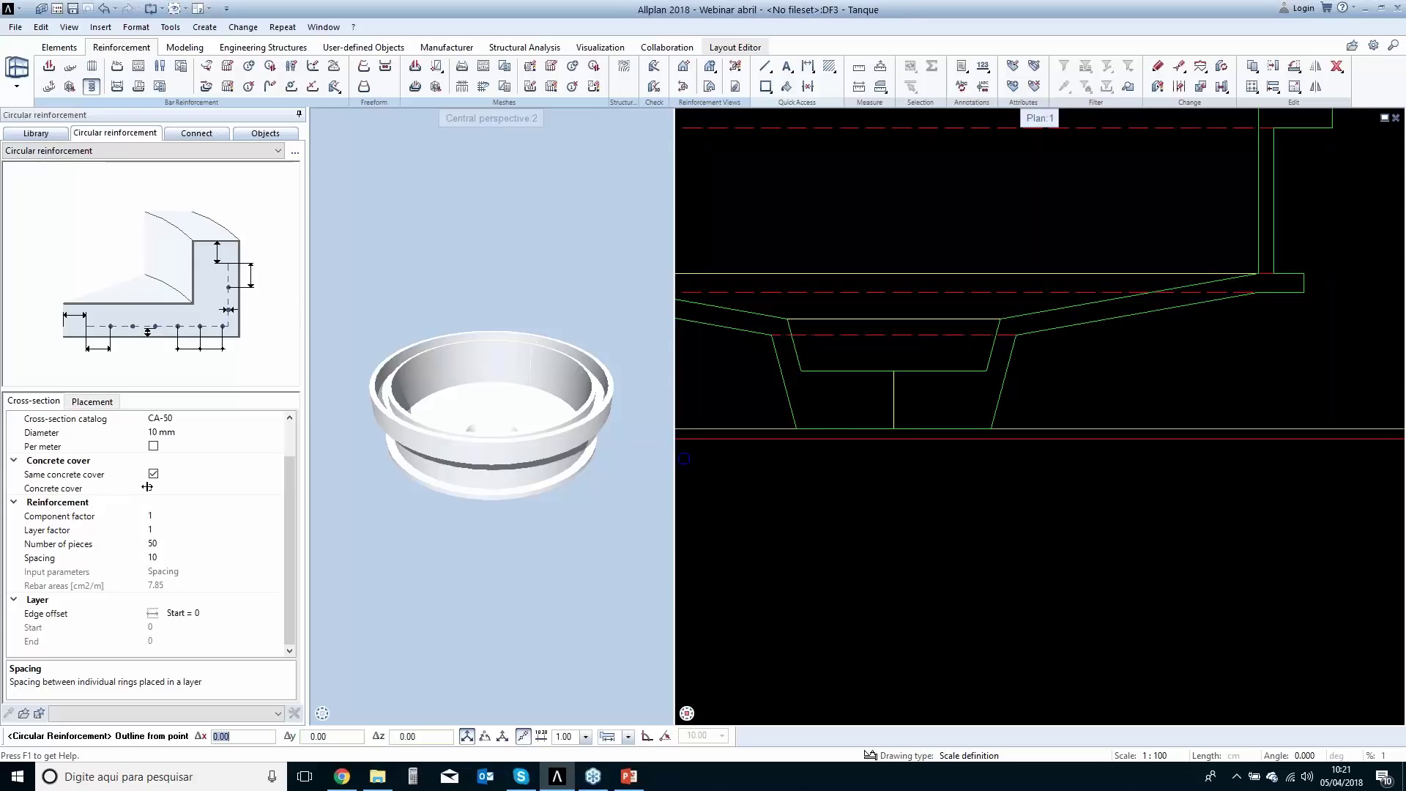
Trace the reinforcement outline along the tank's underside, from the base centre up the sloped bottom to the outer ledge's lower corner.
scroll(895, 422, up, 3)
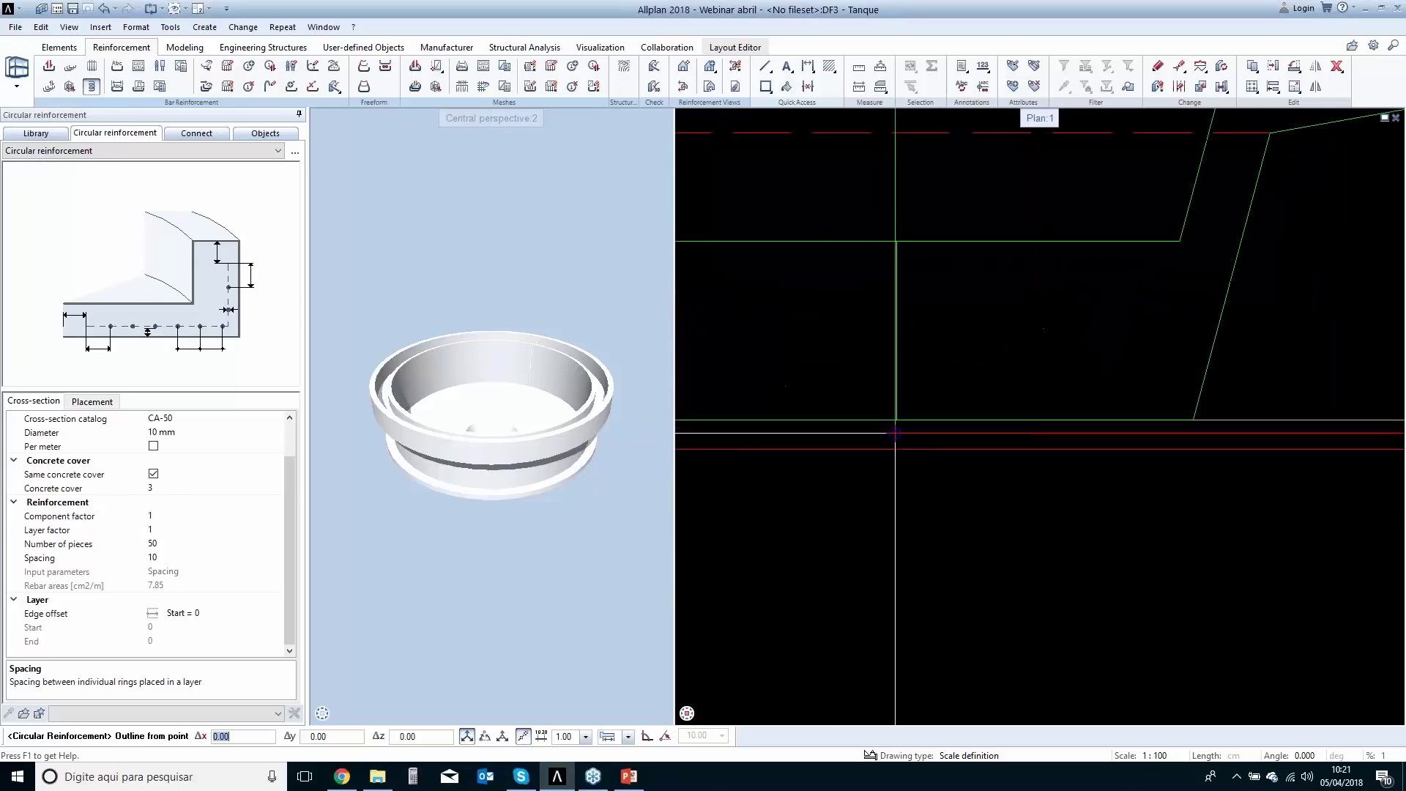
click(897, 420)
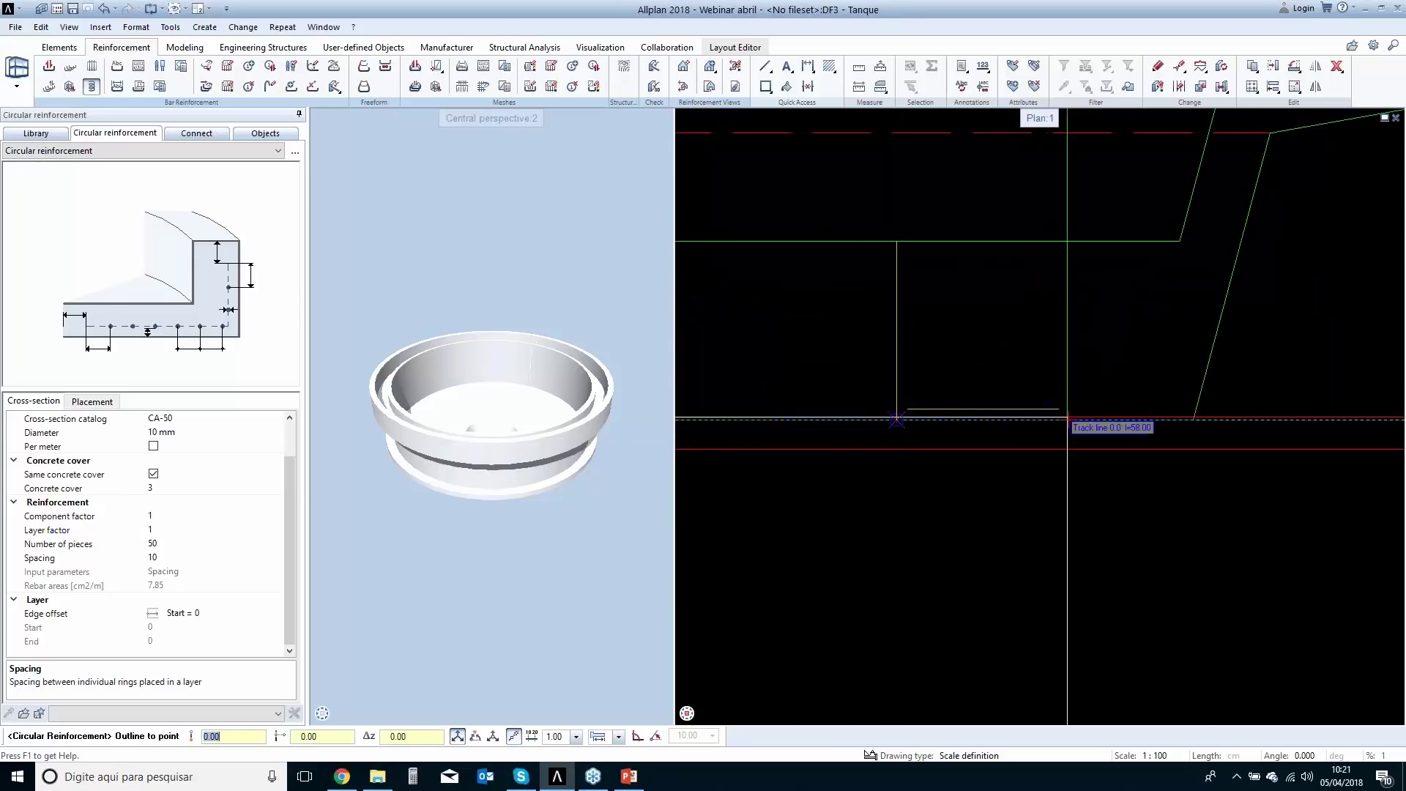
click(1195, 418)
middle_drag(1295, 322, 1041, 536)
click(1020, 344)
scroll(1215, 304, down, 1)
middle_drag(1296, 327, 900, 472)
middle_drag(1113, 449, 926, 486)
scroll(1083, 407, up, 3)
click(1017, 430)
click(1252, 430)
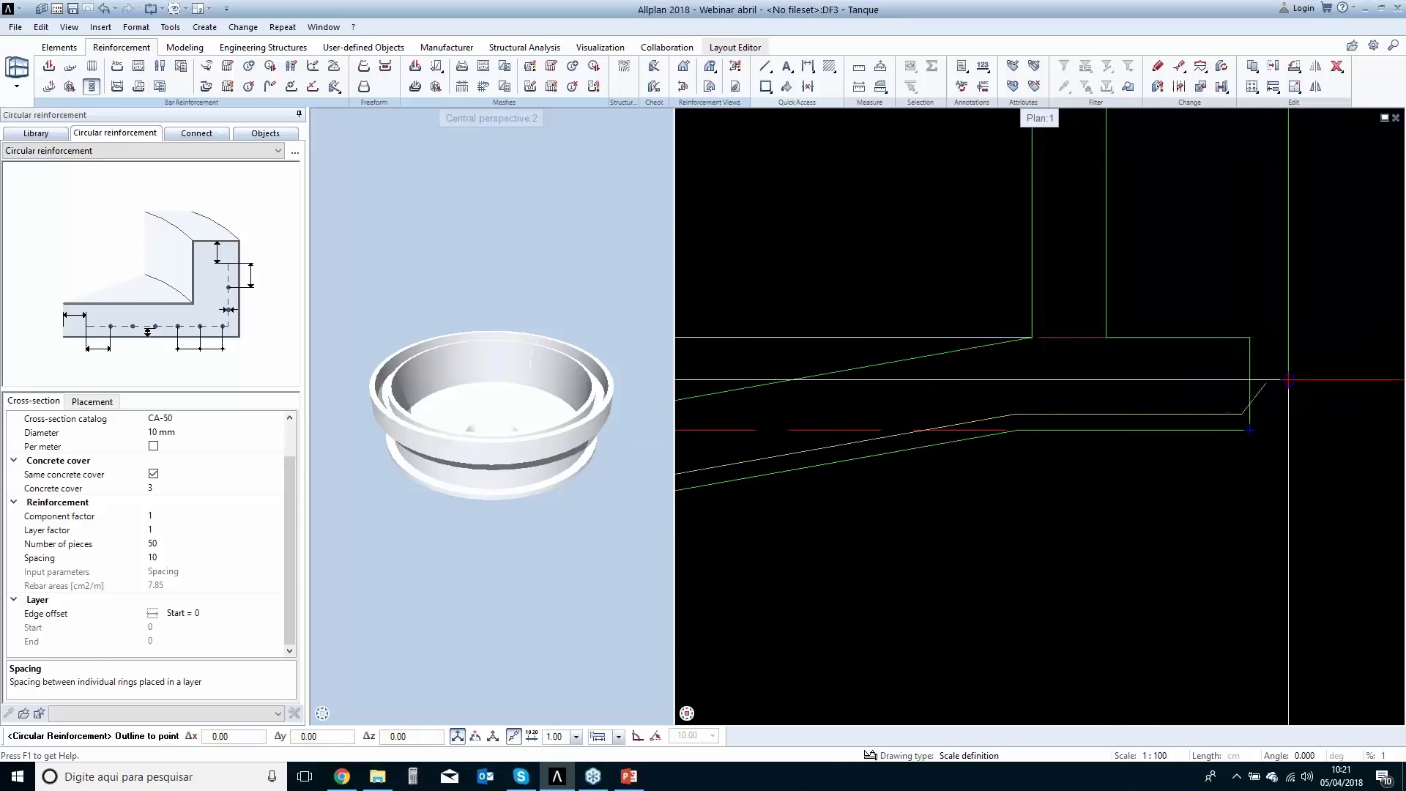
key(Escape)
Position the circular reinforcement's rotation axis at the tank's centre in the plan view and finish the placement.
scroll(1081, 423, down, 8)
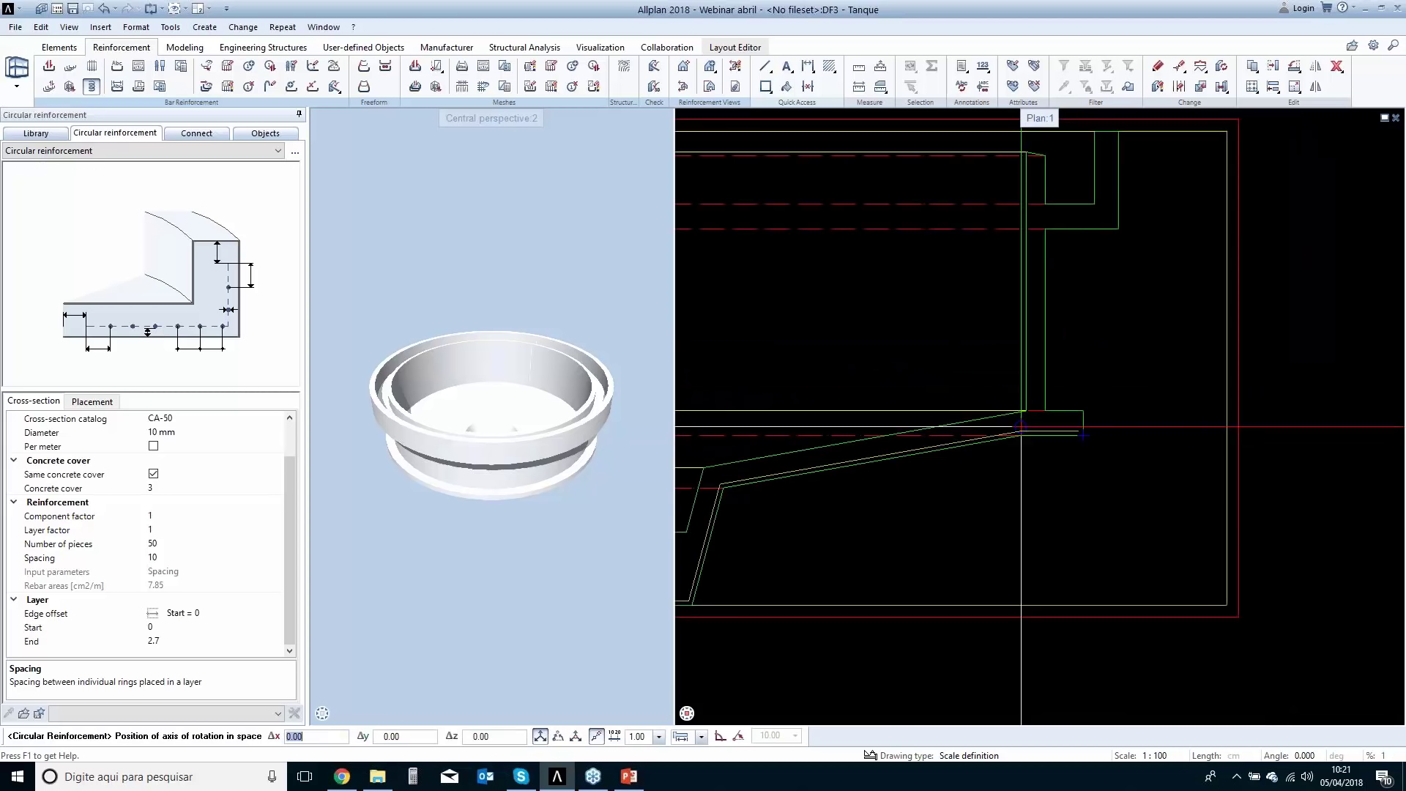
scroll(905, 283, up, 8)
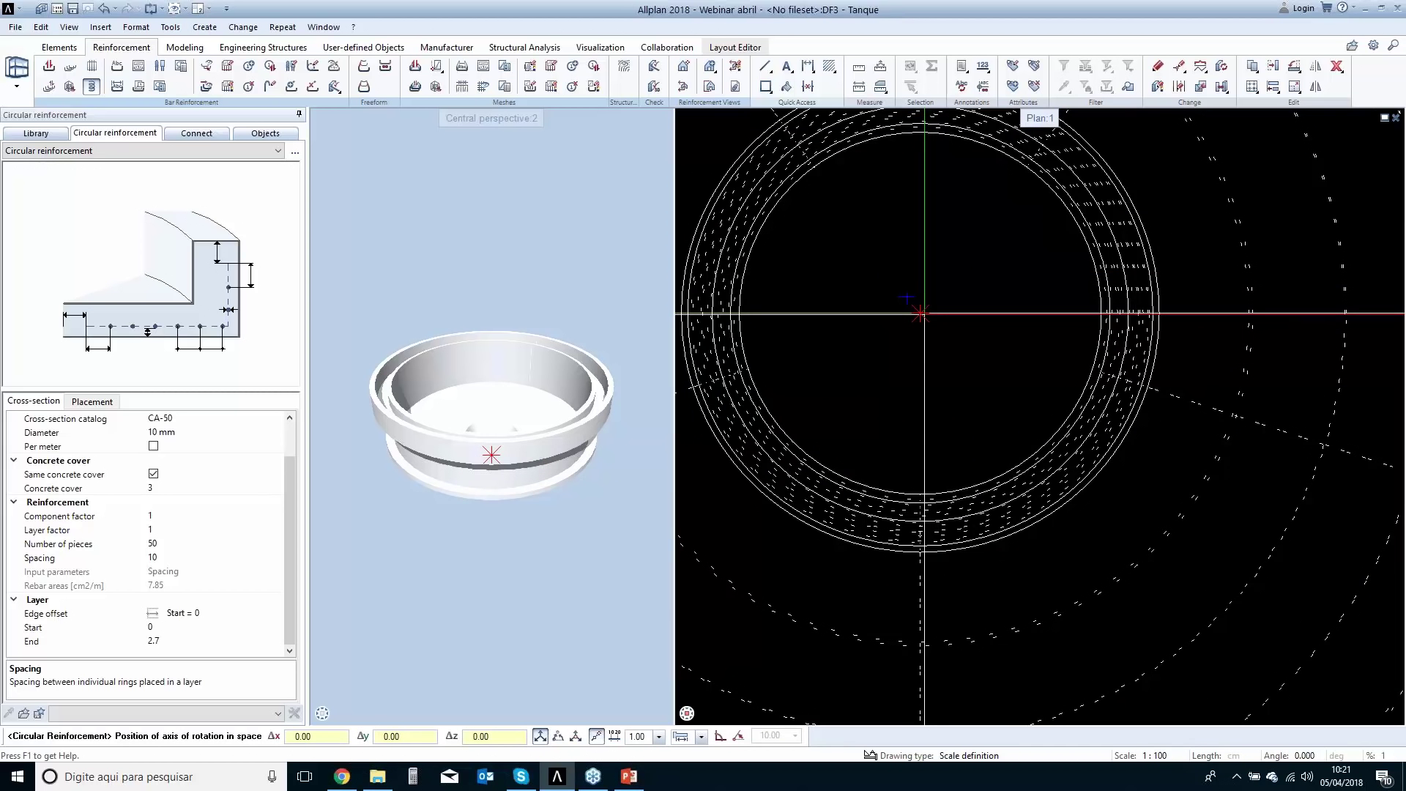
click(922, 314)
scroll(962, 315, down, 7)
key(Escape)
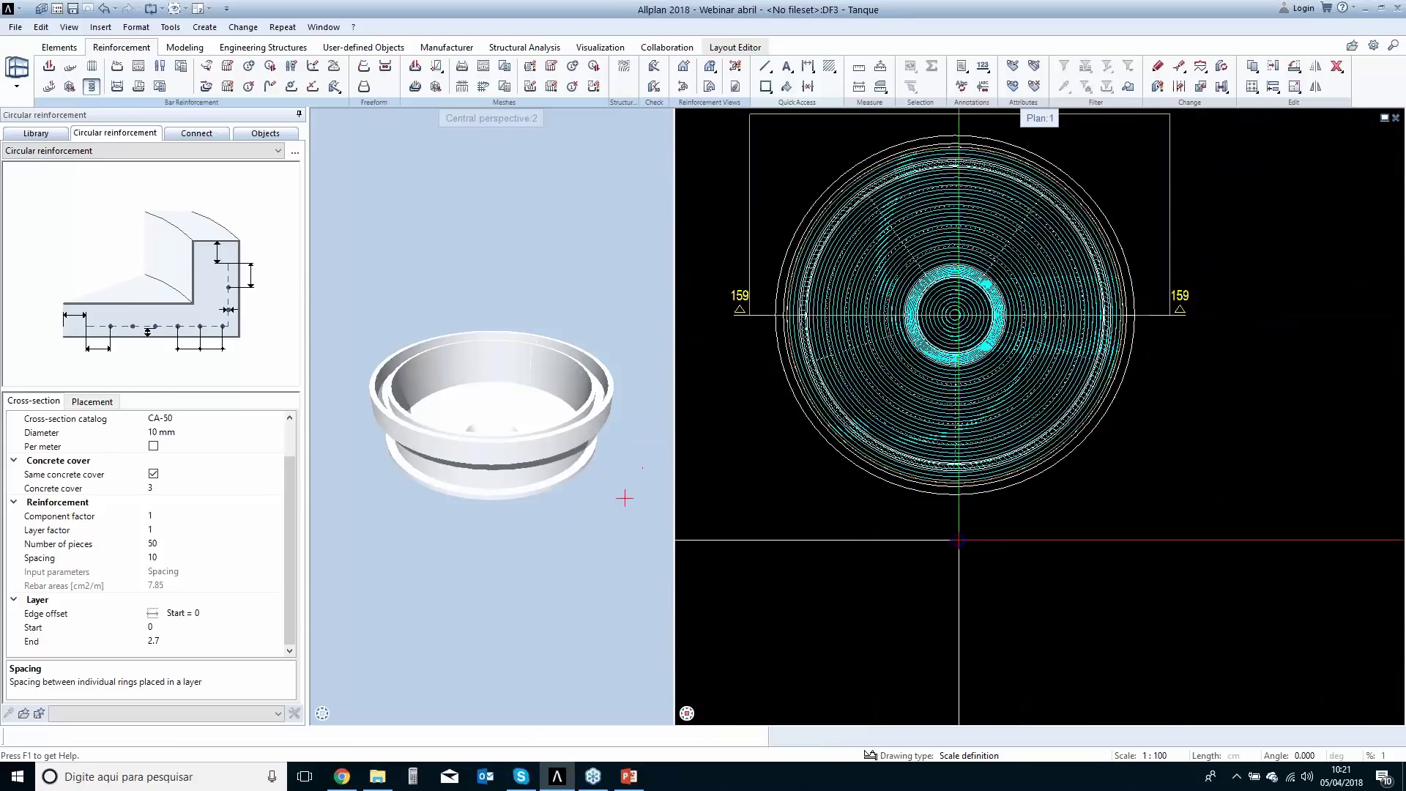
key(Escape)
Show the reinforced tank in southwest isometric view and make its surface transparent in the rendered perspective view.
mouse_move(685, 704)
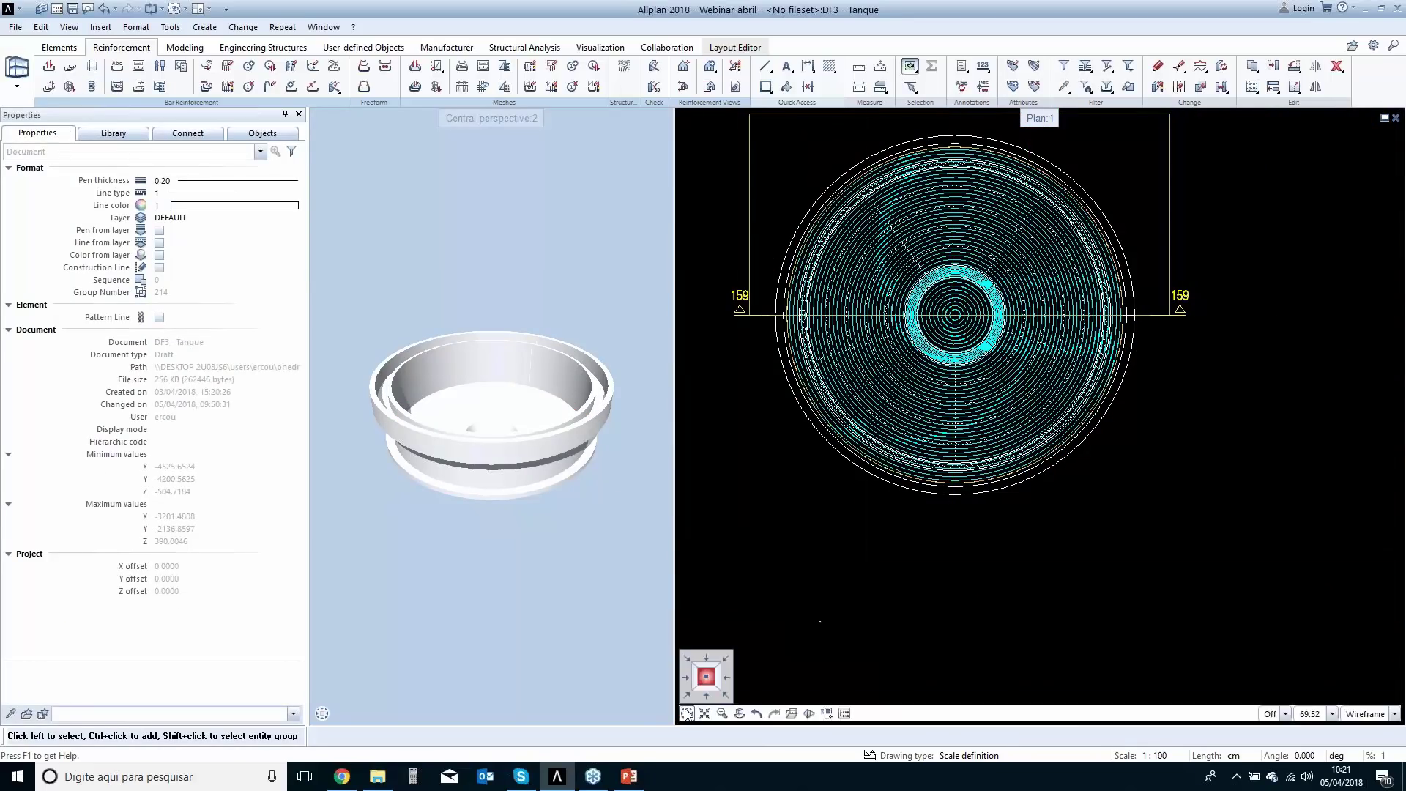
click(686, 697)
scroll(977, 425, up, 4)
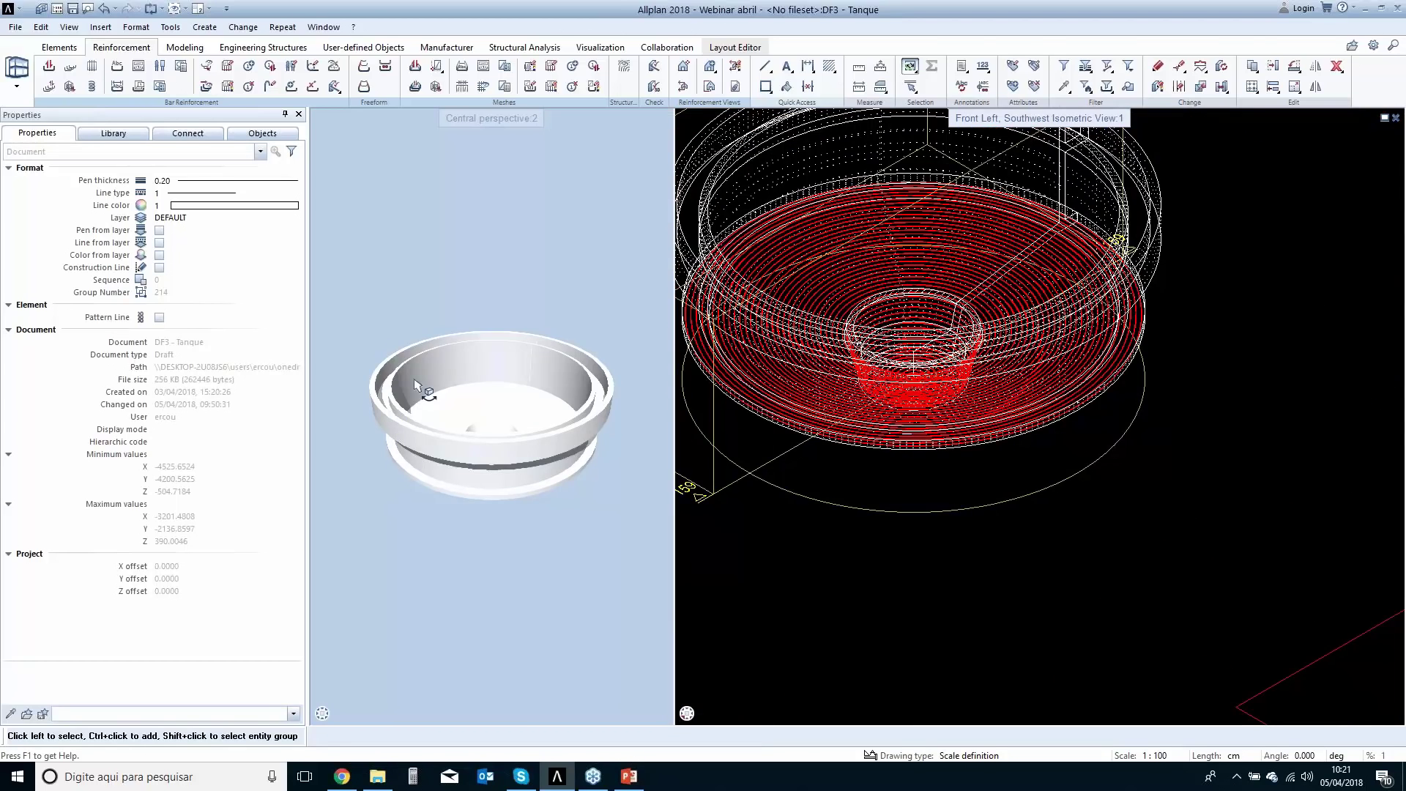
right_click(415, 375)
click(421, 376)
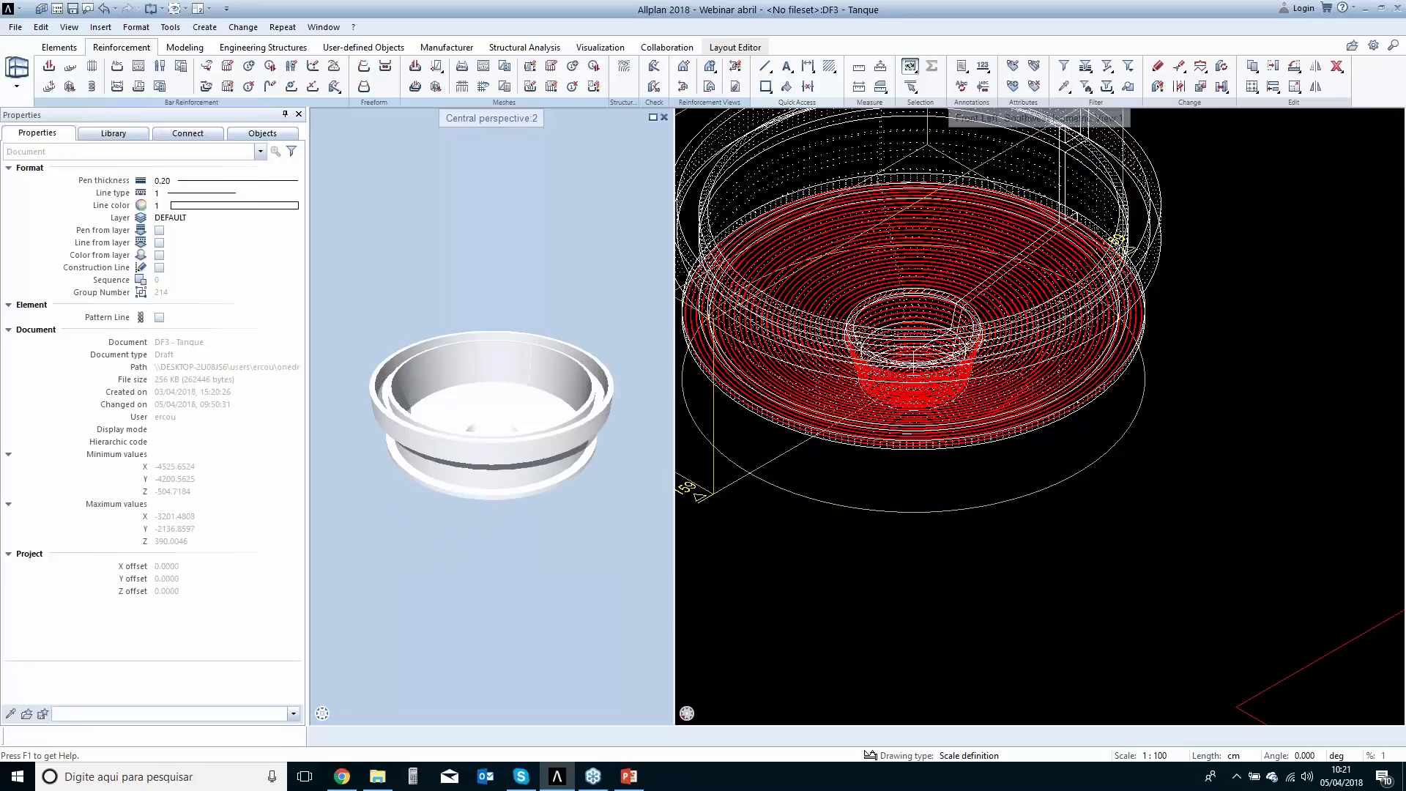
click(477, 402)
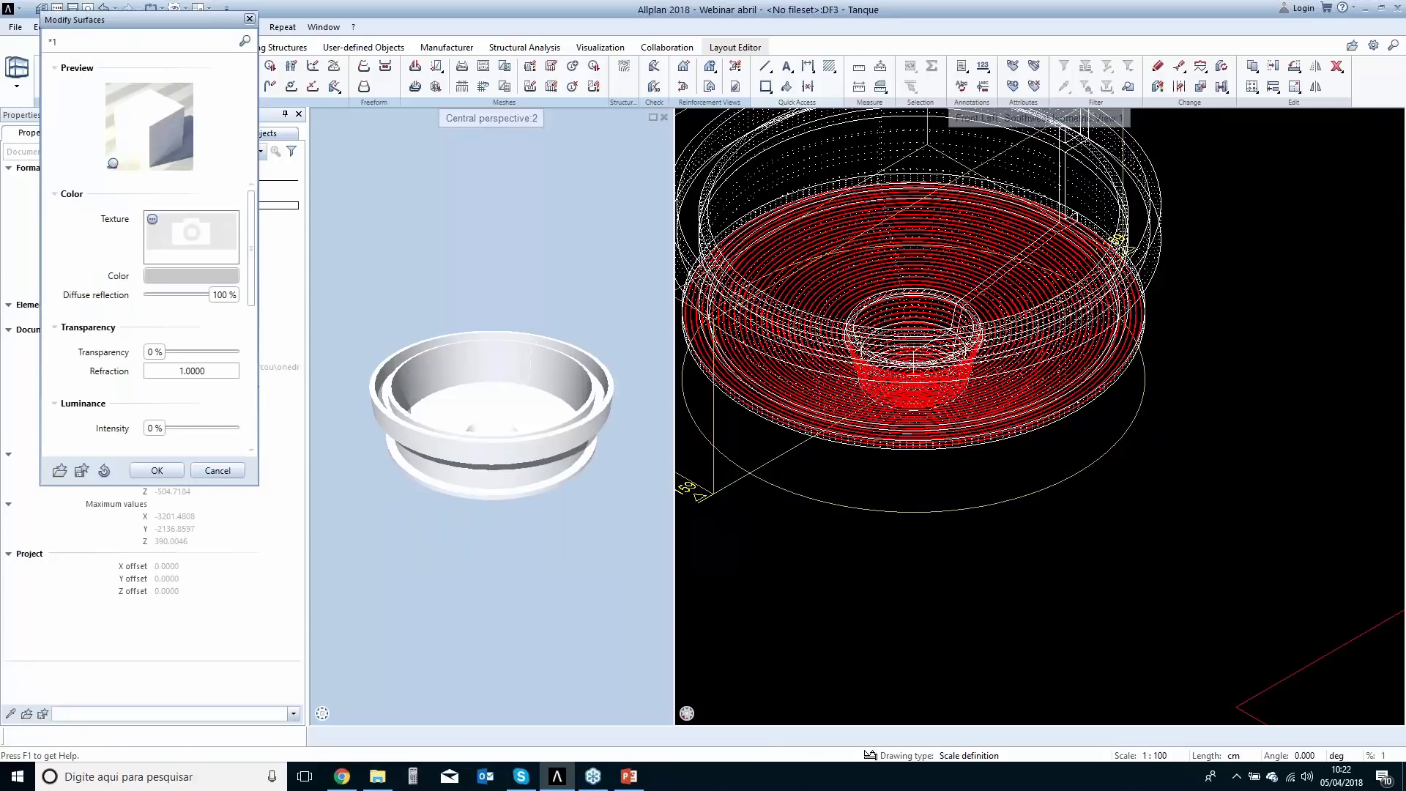
click(157, 470)
Examine the circular bars through the transparent tank from above in the rendered view.
scroll(512, 502, up, 5)
drag(604, 507, 494, 220)
drag(495, 343, 492, 256)
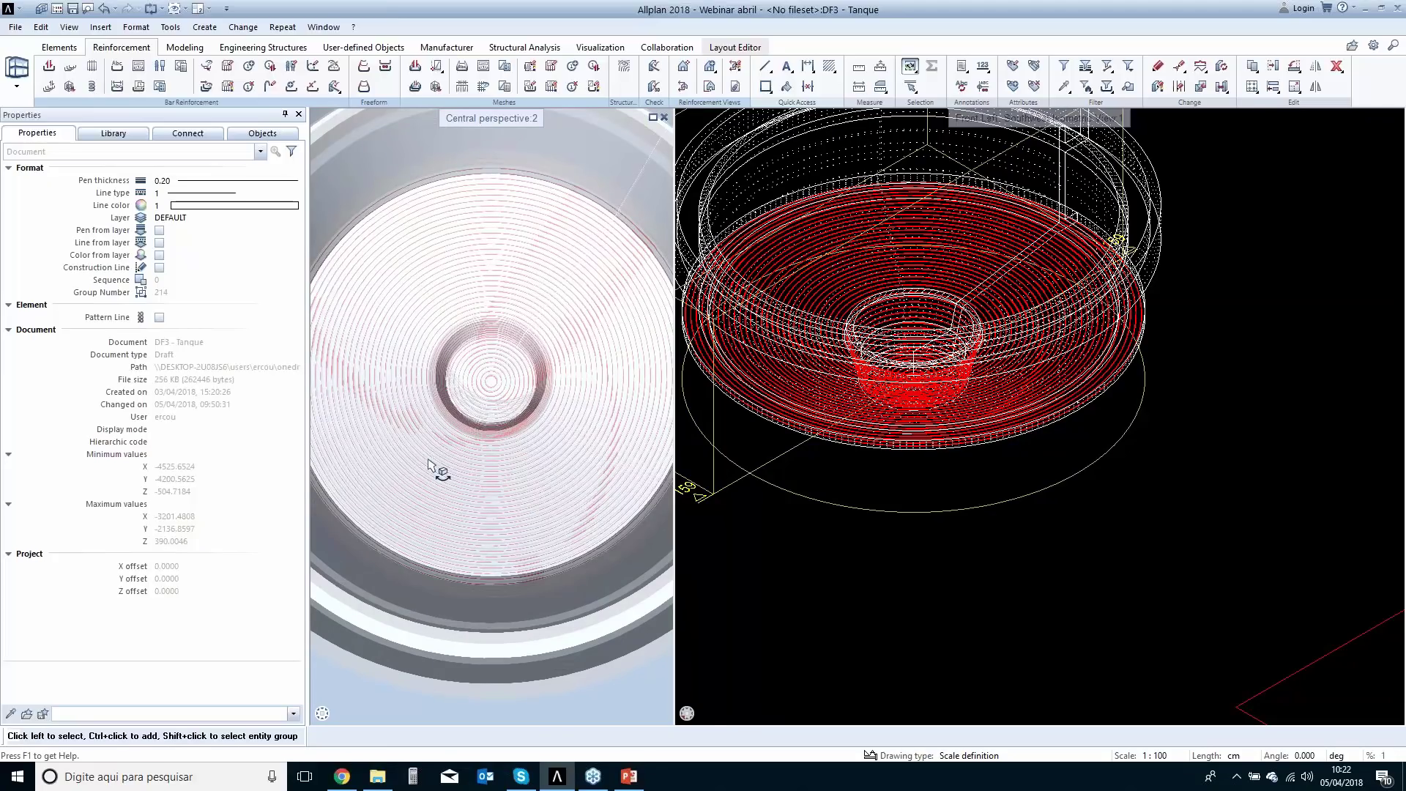
scroll(501, 344, down, 5)
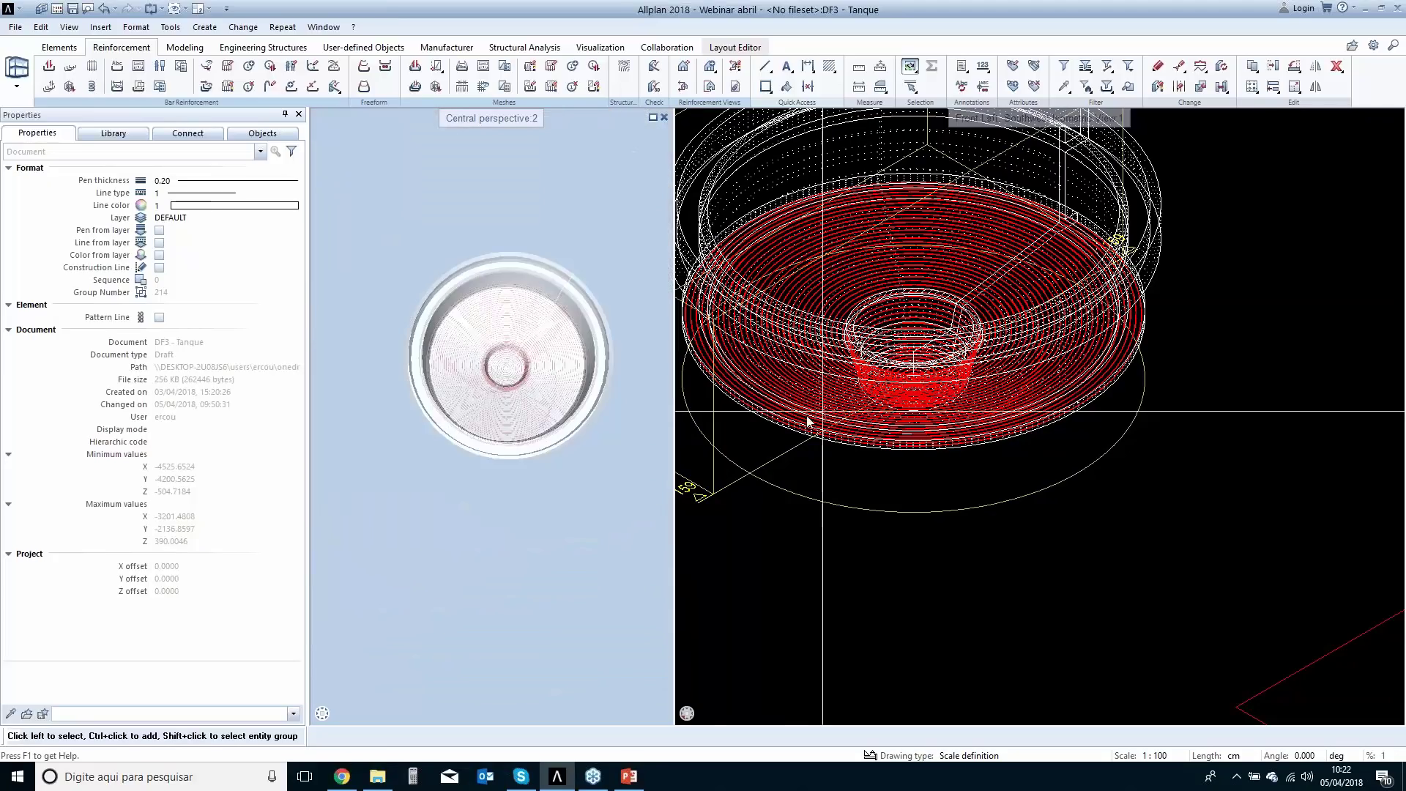
Close the rendered perspective view and return the remaining drawing view to plan.
click(664, 117)
scroll(564, 445, down, 3)
mouse_move(323, 715)
click(340, 682)
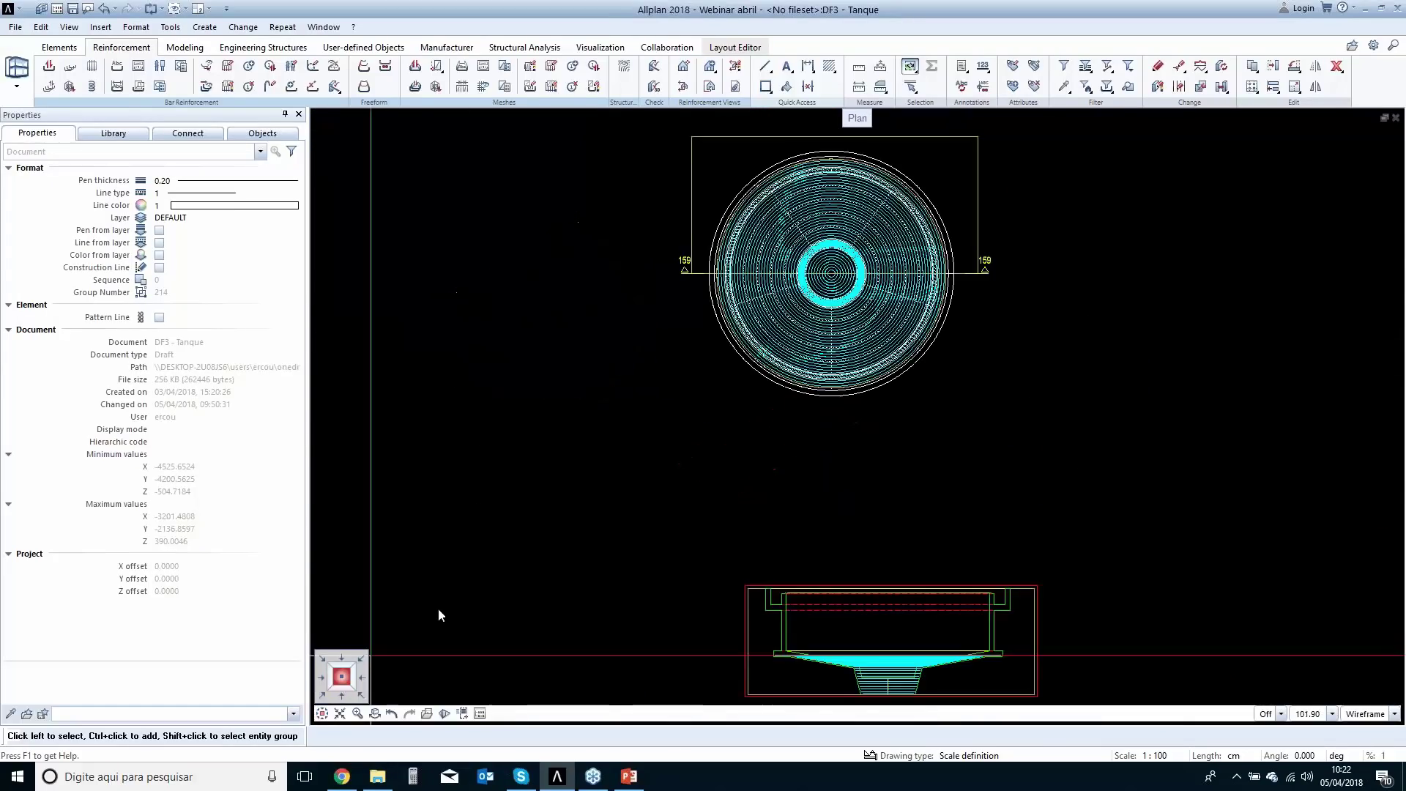
Place a reinforcing bar legend of type 13 Bar schedule - bending shapes for all elements, beside the tank views.
scroll(692, 416, down, 1)
middle_drag(693, 416, 777, 460)
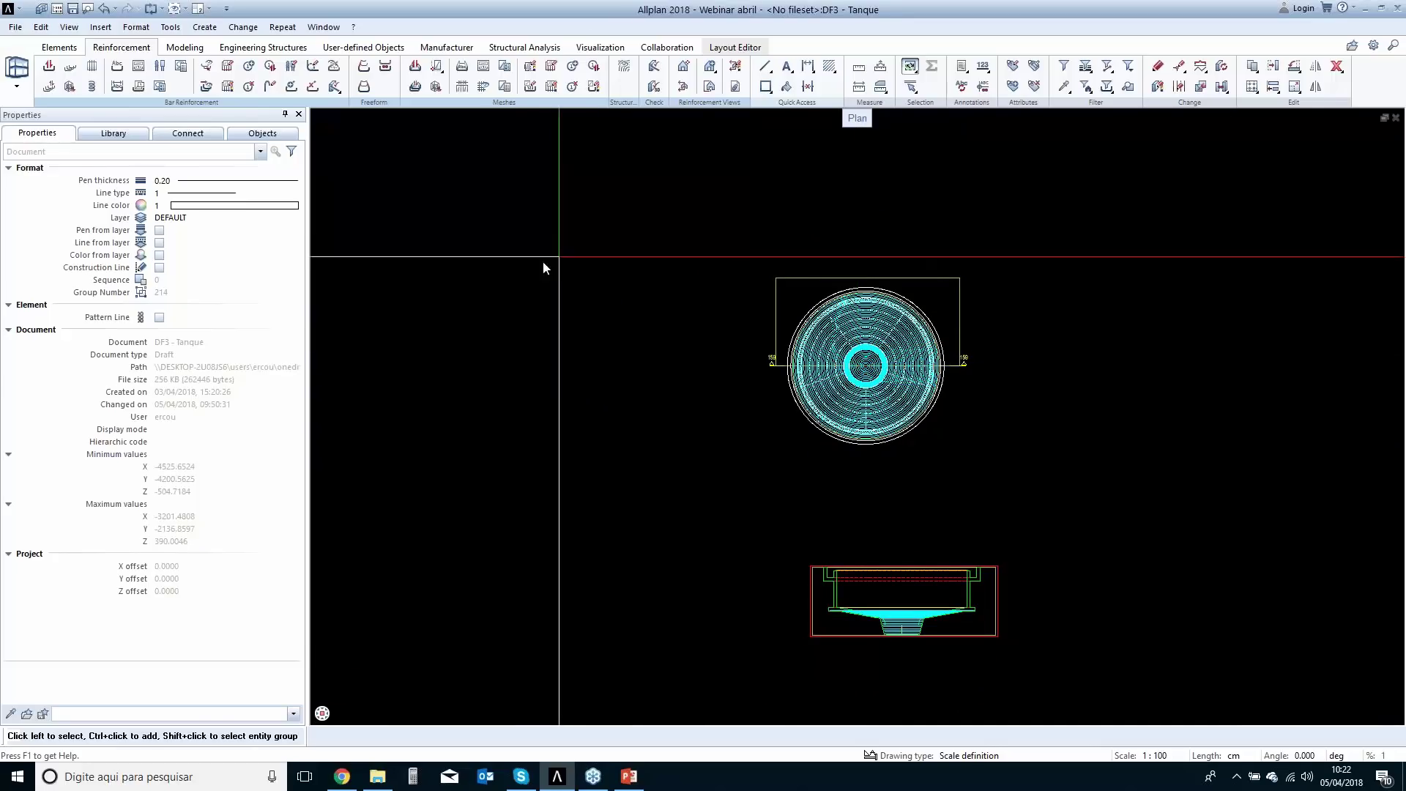
click(158, 89)
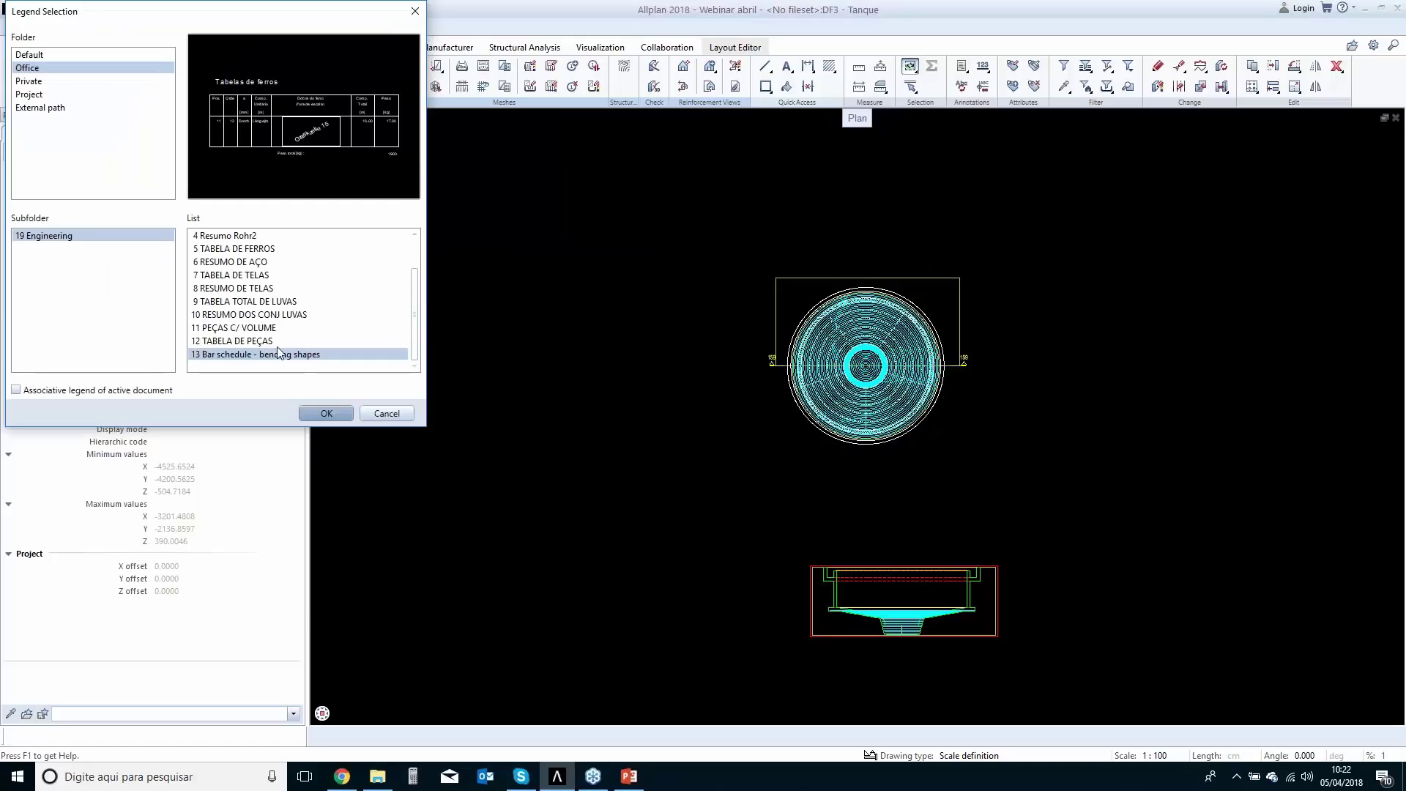
click(338, 413)
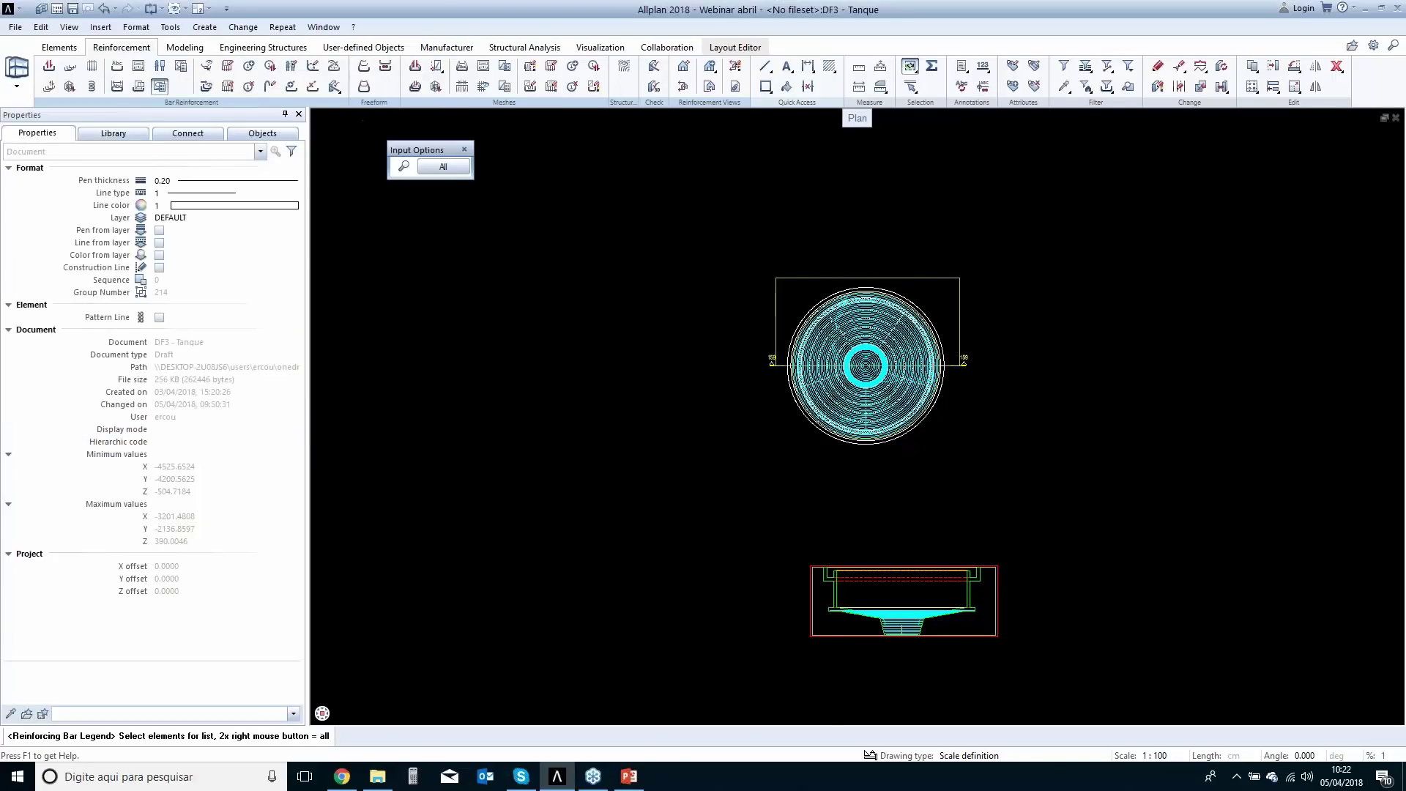
click(443, 167)
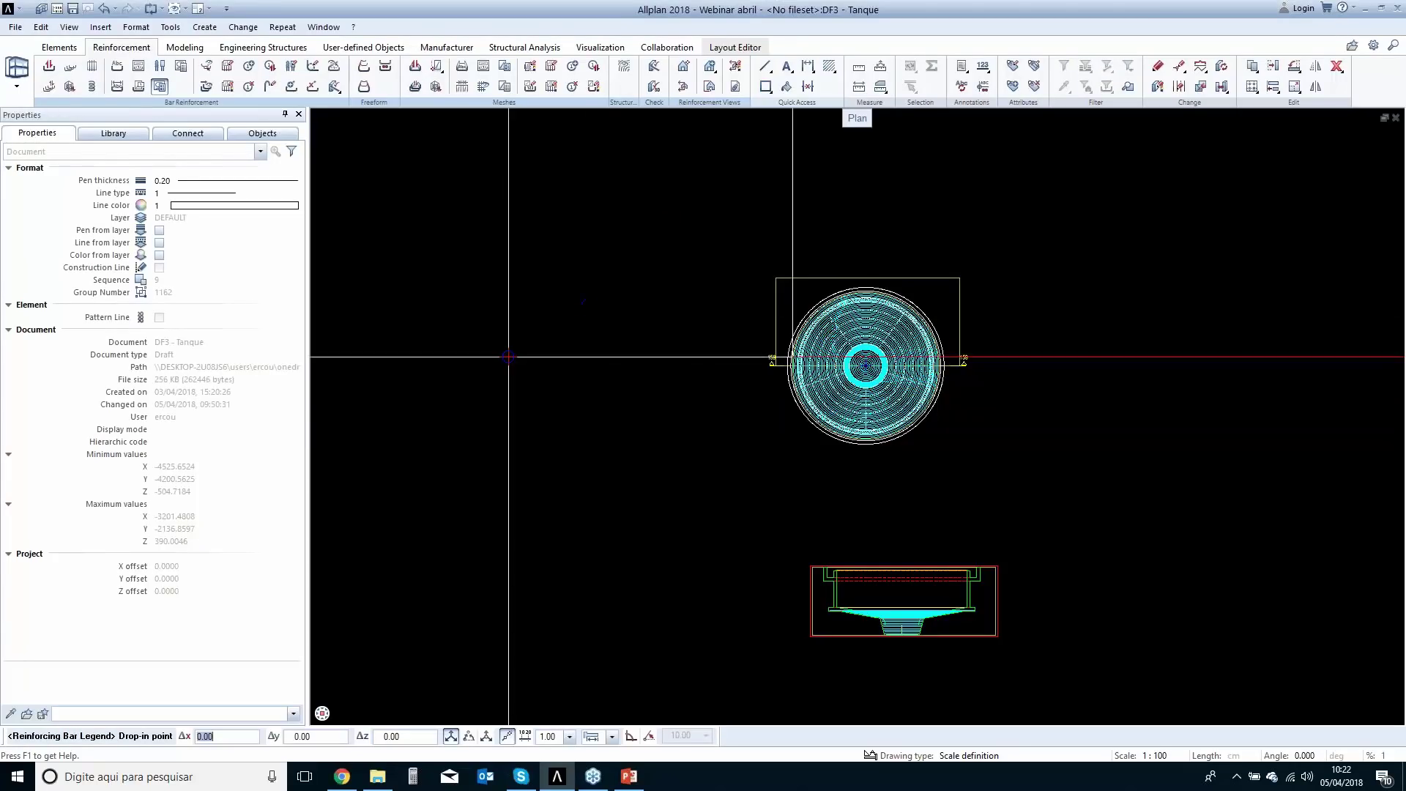
scroll(513, 363, down, 5)
click(449, 590)
Examine the placed bar schedule along its whole length, including bending shapes, quantities, bar lengths and weights.
scroll(461, 293, up, 6)
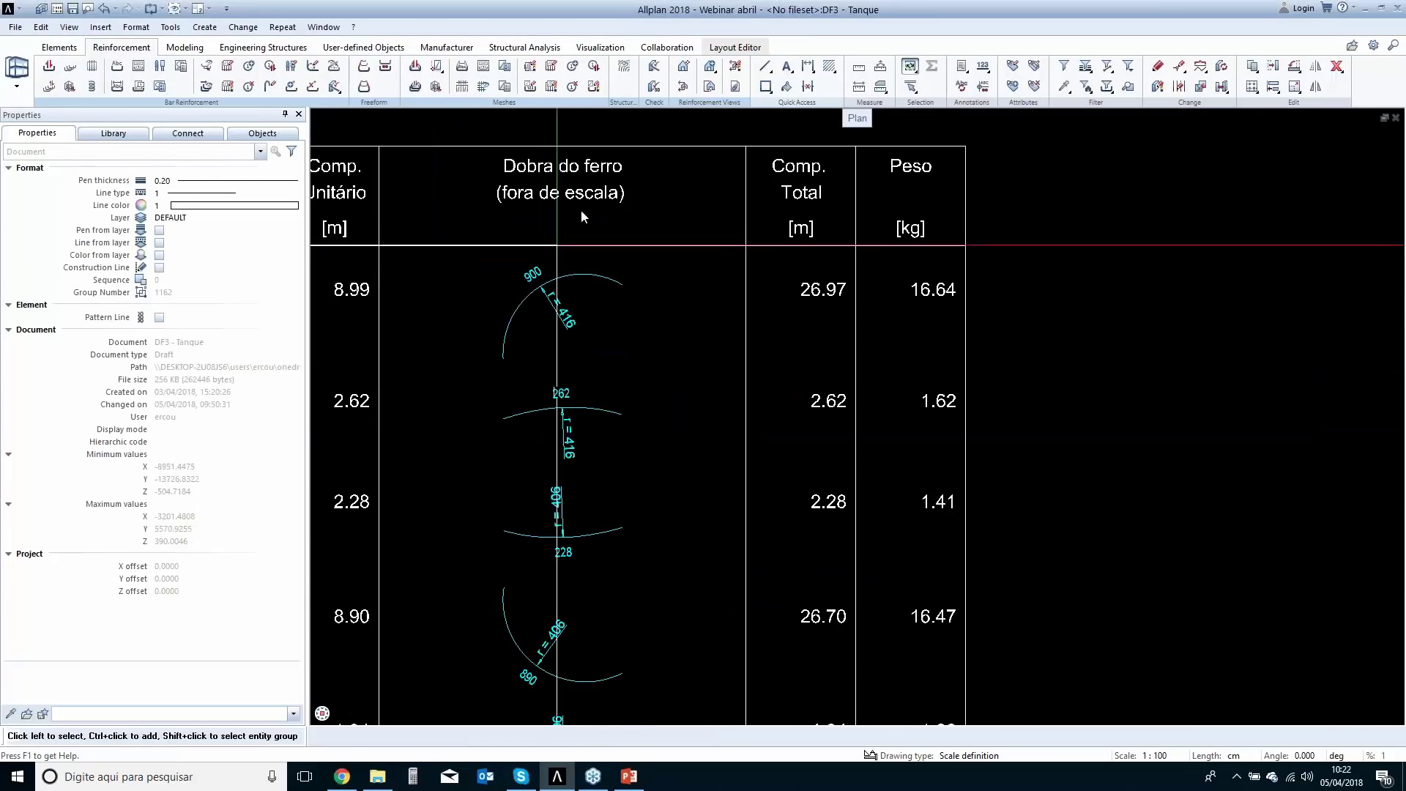
scroll(515, 249, down, 1)
scroll(505, 304, down, 2)
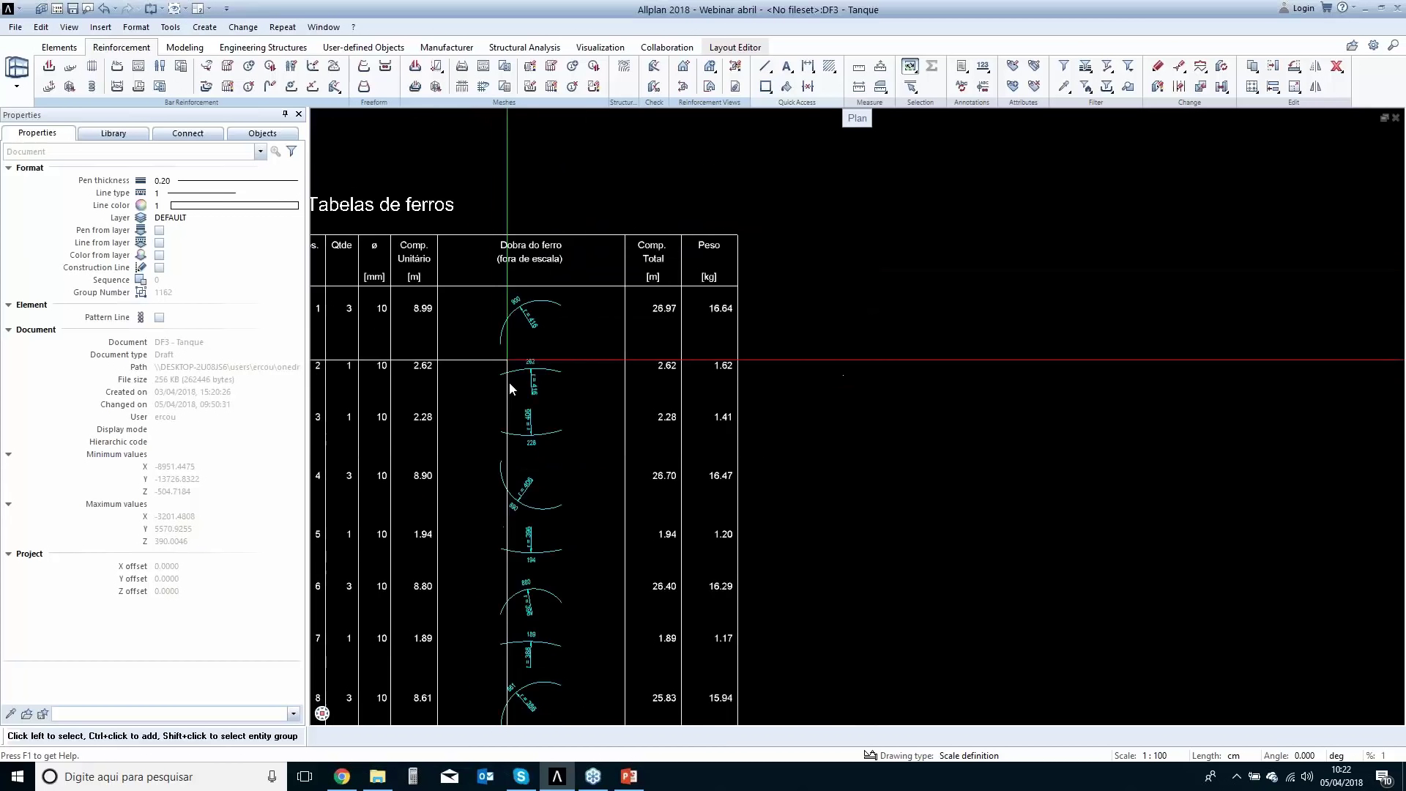
scroll(606, 408, up, 1)
scroll(605, 408, down, 1)
middle_drag(606, 667, 597, 417)
scroll(599, 396, up, 2)
scroll(619, 380, down, 2)
middle_drag(622, 493, 618, 476)
middle_drag(617, 585, 621, 267)
scroll(614, 308, up, 5)
scroll(619, 307, down, 5)
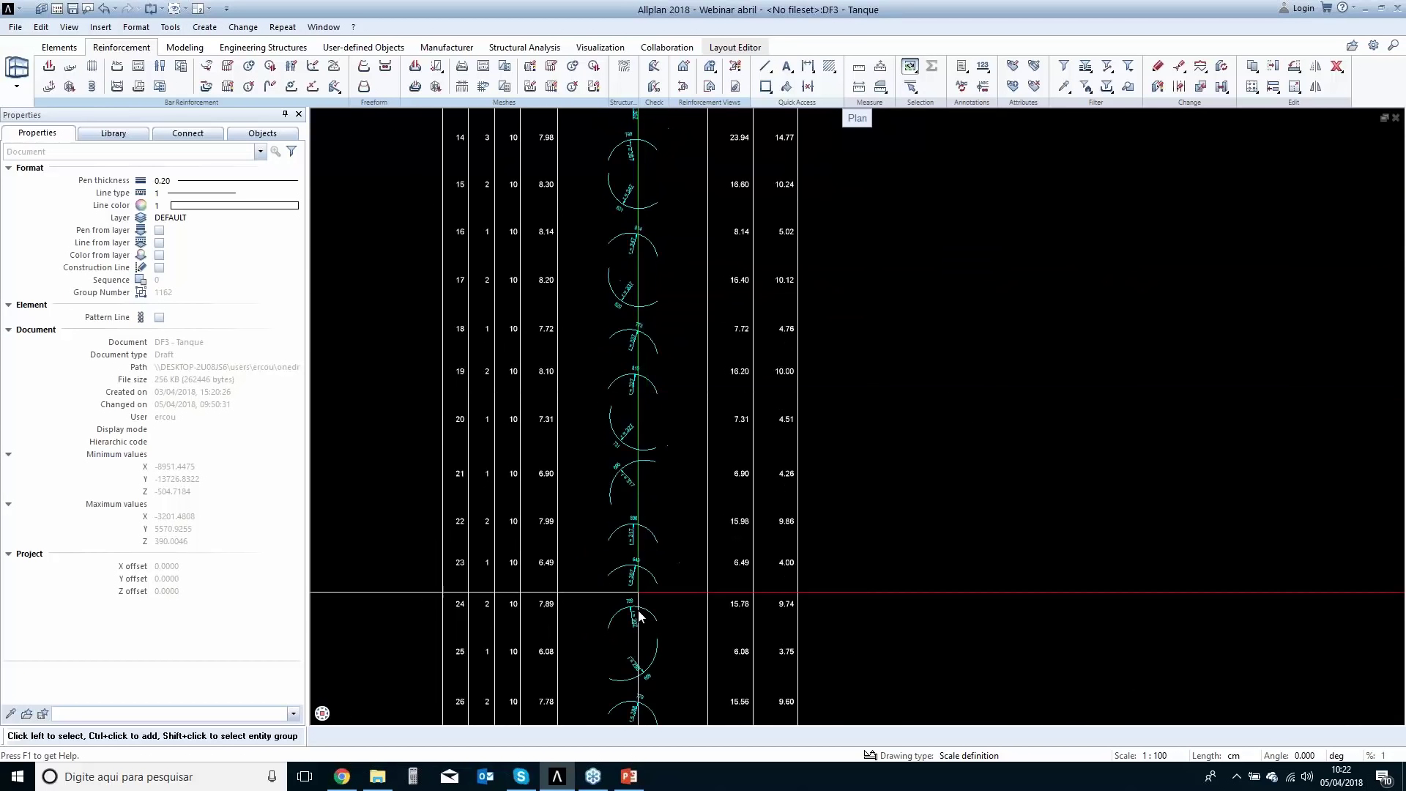
middle_drag(630, 606, 577, 223)
scroll(578, 274, down, 4)
scroll(575, 525, down, 2)
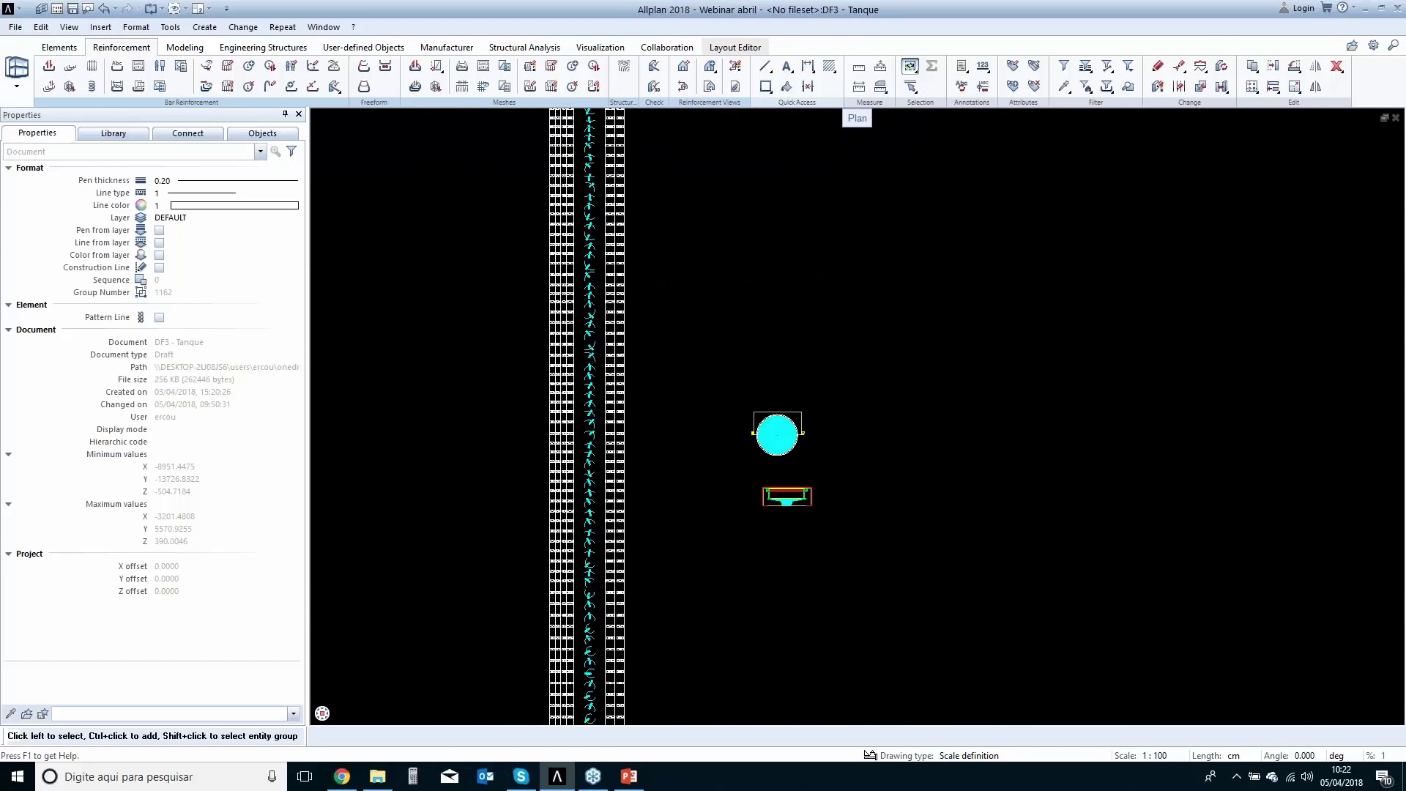
middle_drag(578, 527, 585, 227)
scroll(607, 586, up, 4)
scroll(608, 588, up, 4)
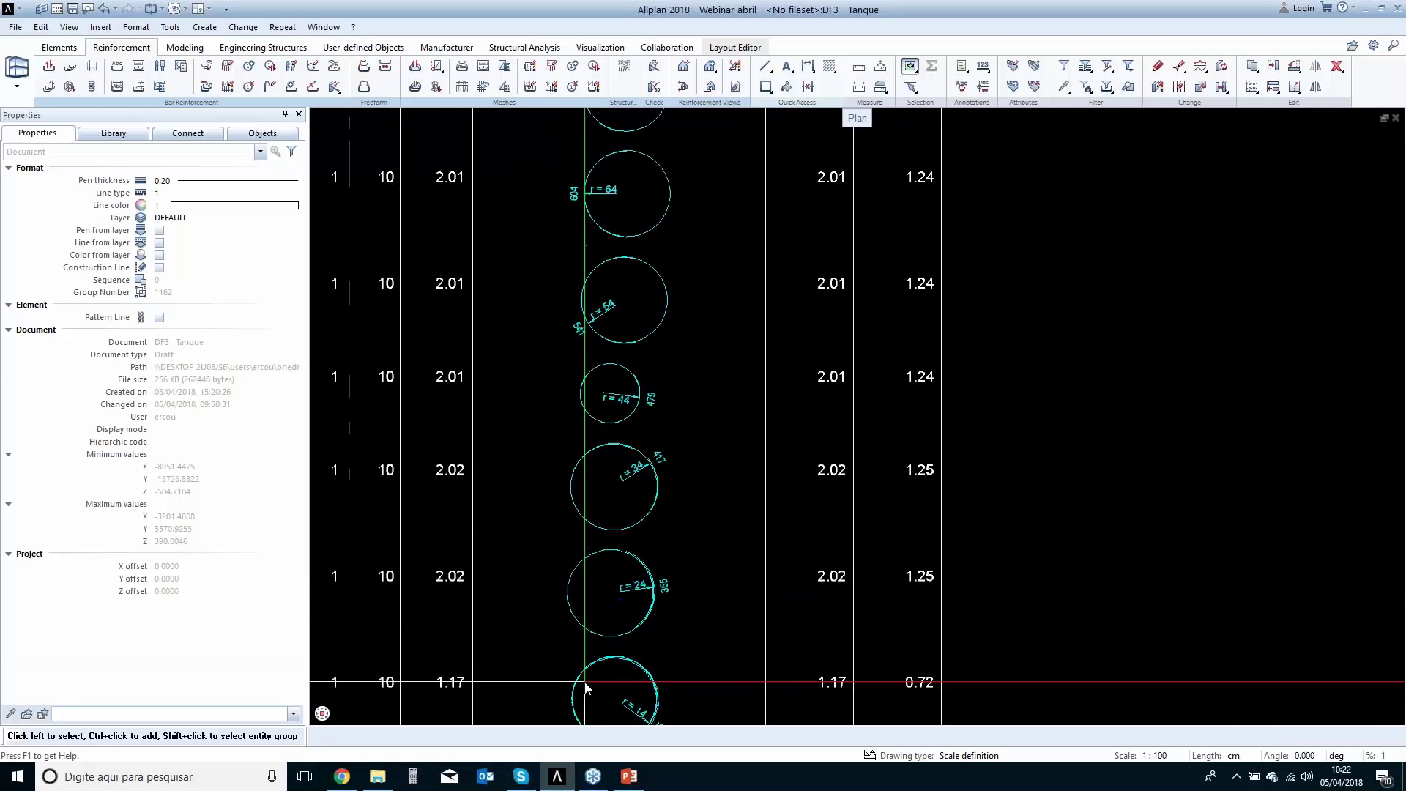
scroll(586, 689, down, 3)
scroll(888, 201, down, 4)
middle_drag(888, 201, 612, 465)
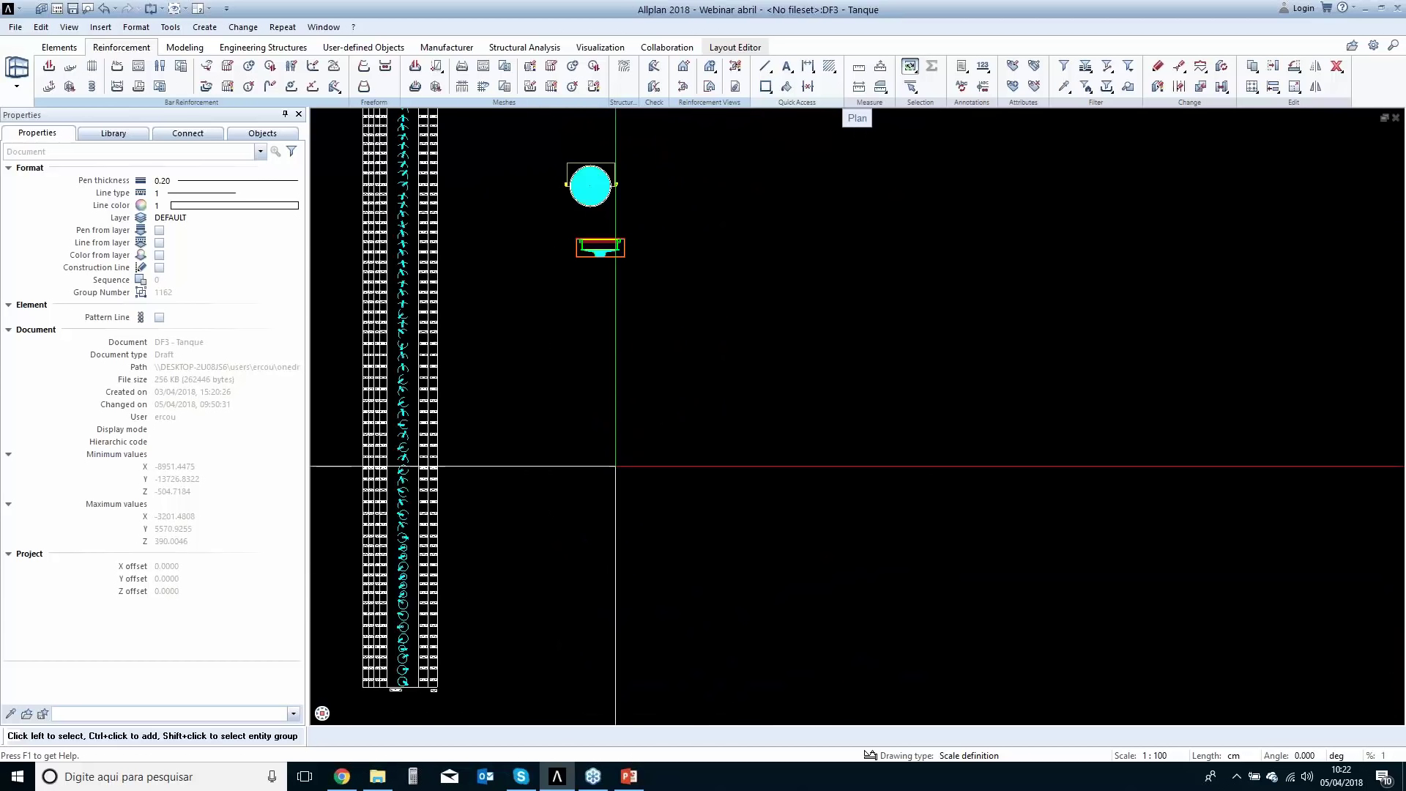
Place the full schema table of the circular bars on the other side of the tank views and end the command.
middle_drag(674, 291, 721, 334)
scroll(706, 364, up, 5)
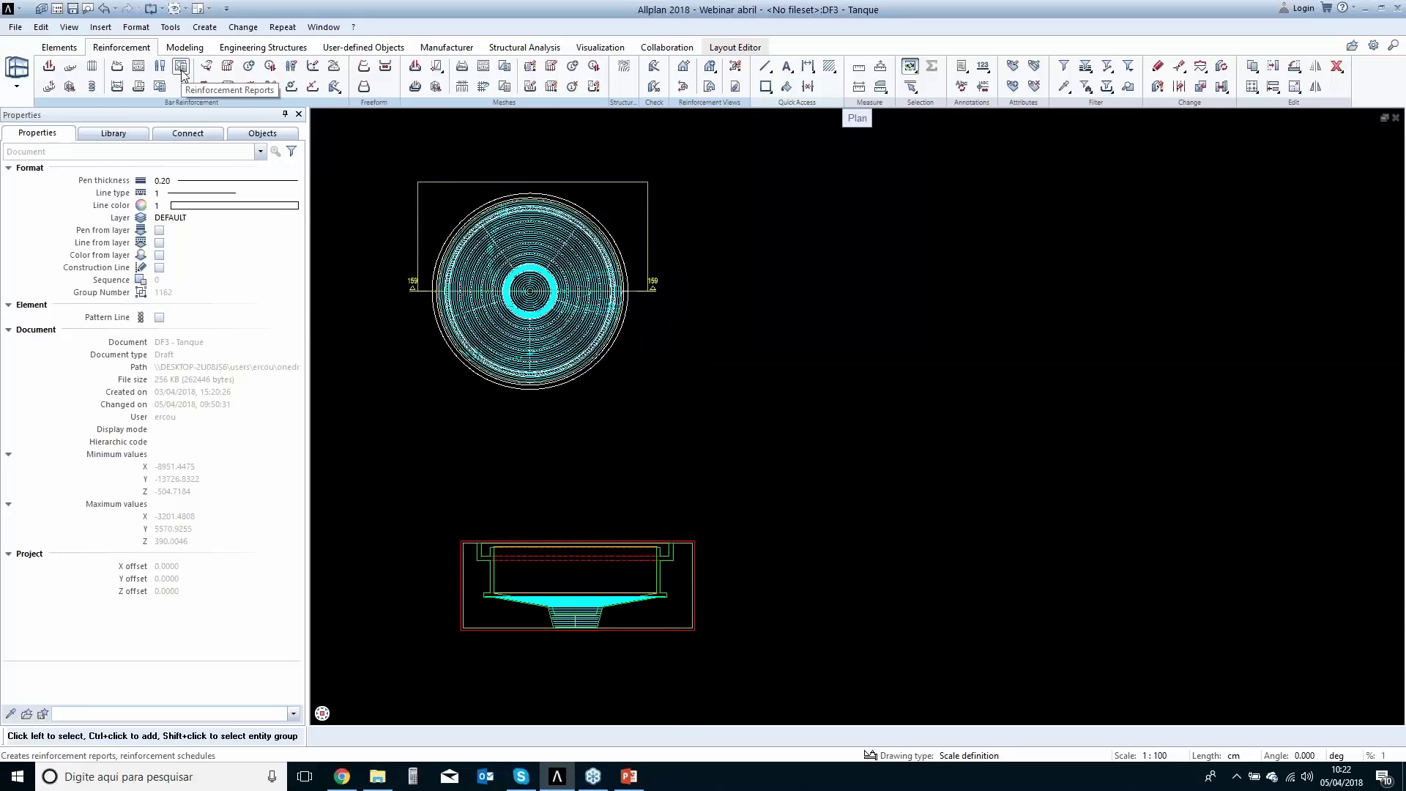
click(482, 67)
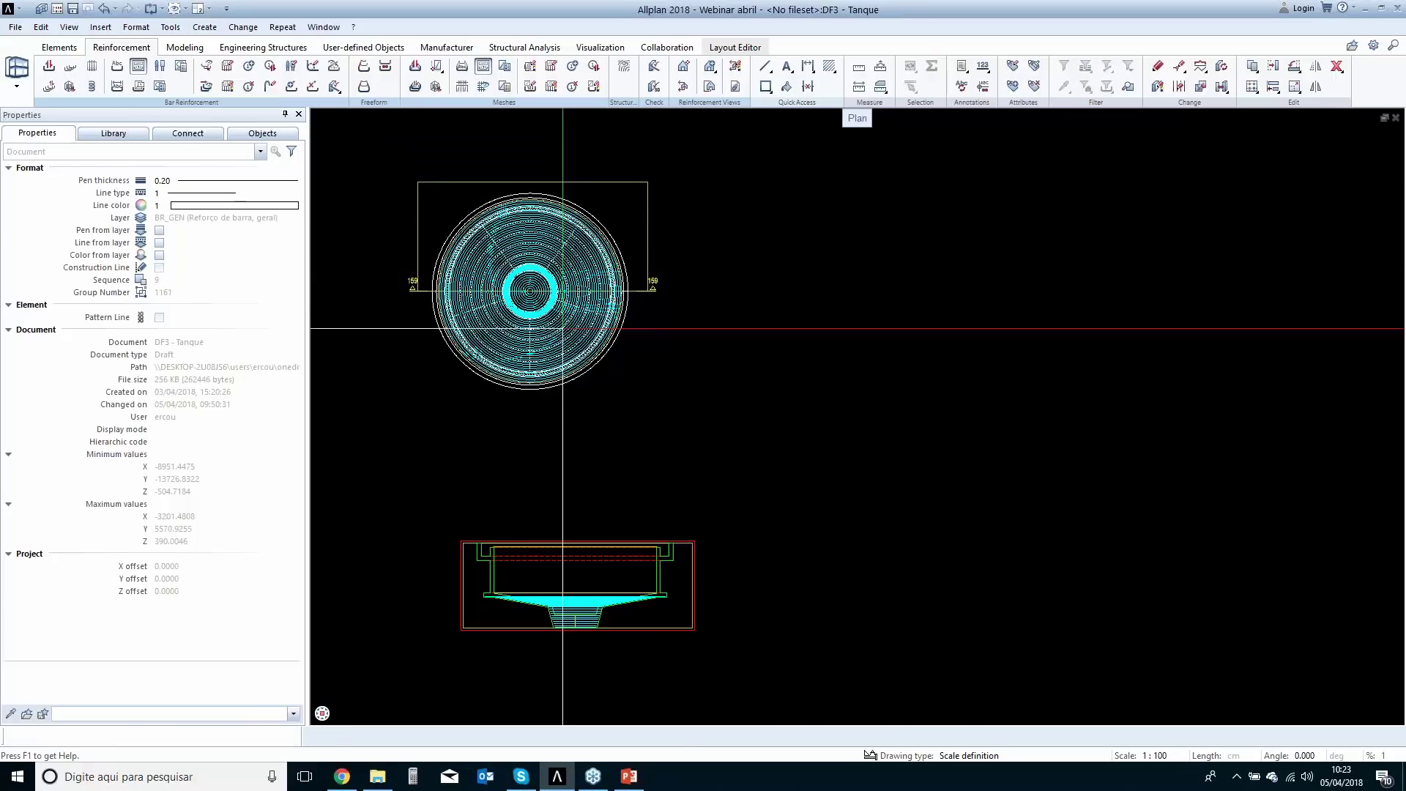
scroll(802, 322, down, 1)
click(808, 388)
middle_drag(886, 462, 732, 247)
scroll(809, 565, up, 4)
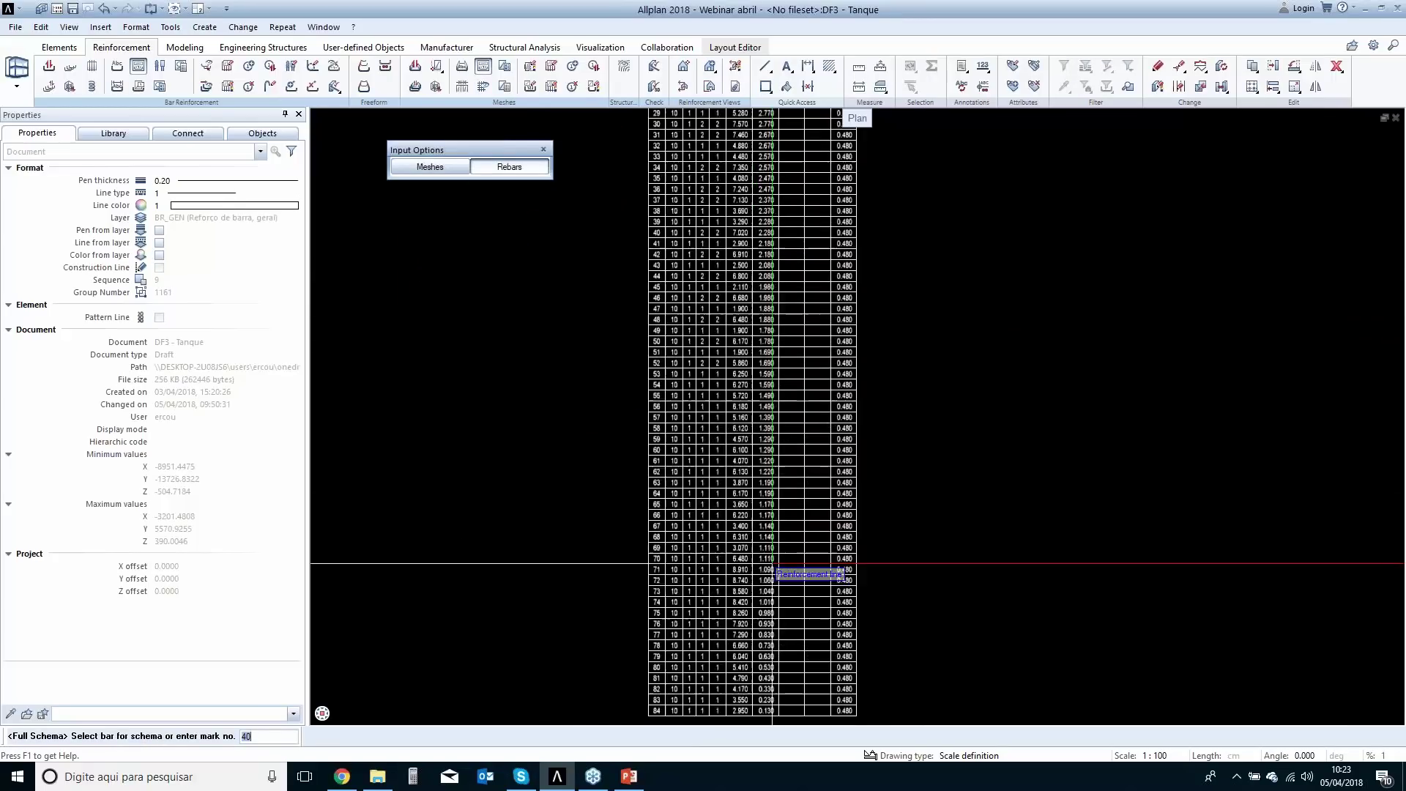
scroll(752, 286, down, 1)
scroll(728, 220, up, 1)
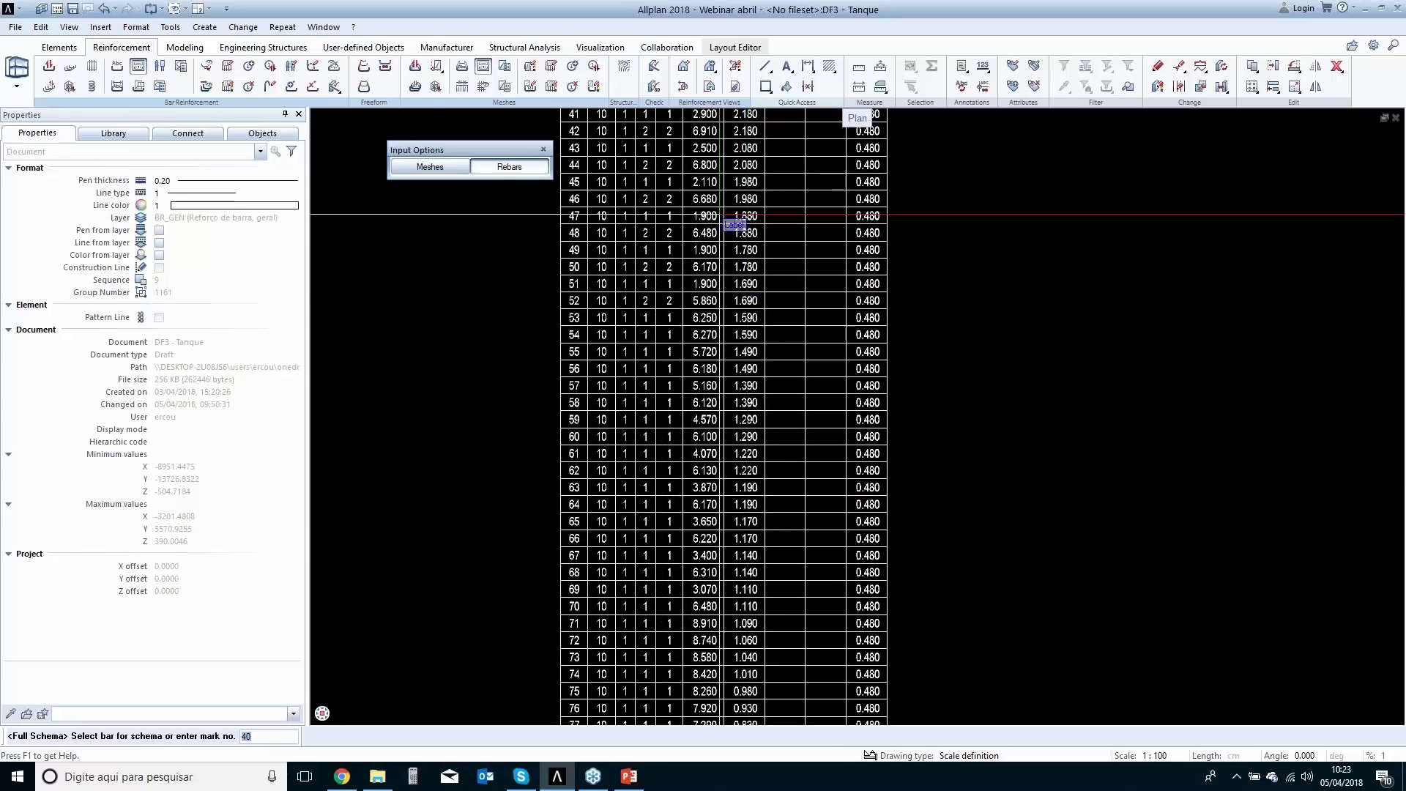
scroll(713, 300, down, 4)
mouse_move(708, 246)
middle_down()
mouse_move(718, 477)
mouse_move(779, 302)
mouse_move(904, 242)
middle_up()
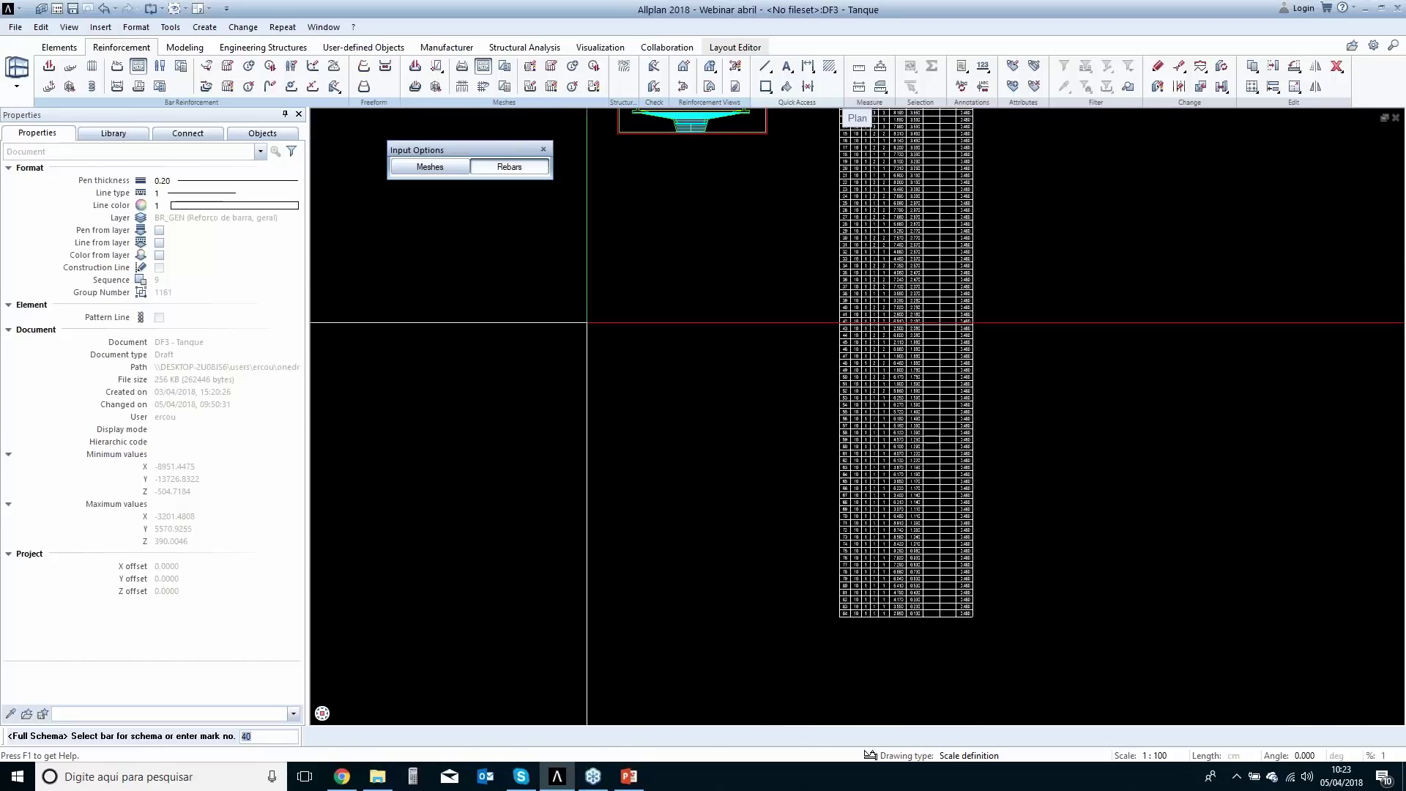
middle_drag(558, 259, 652, 430)
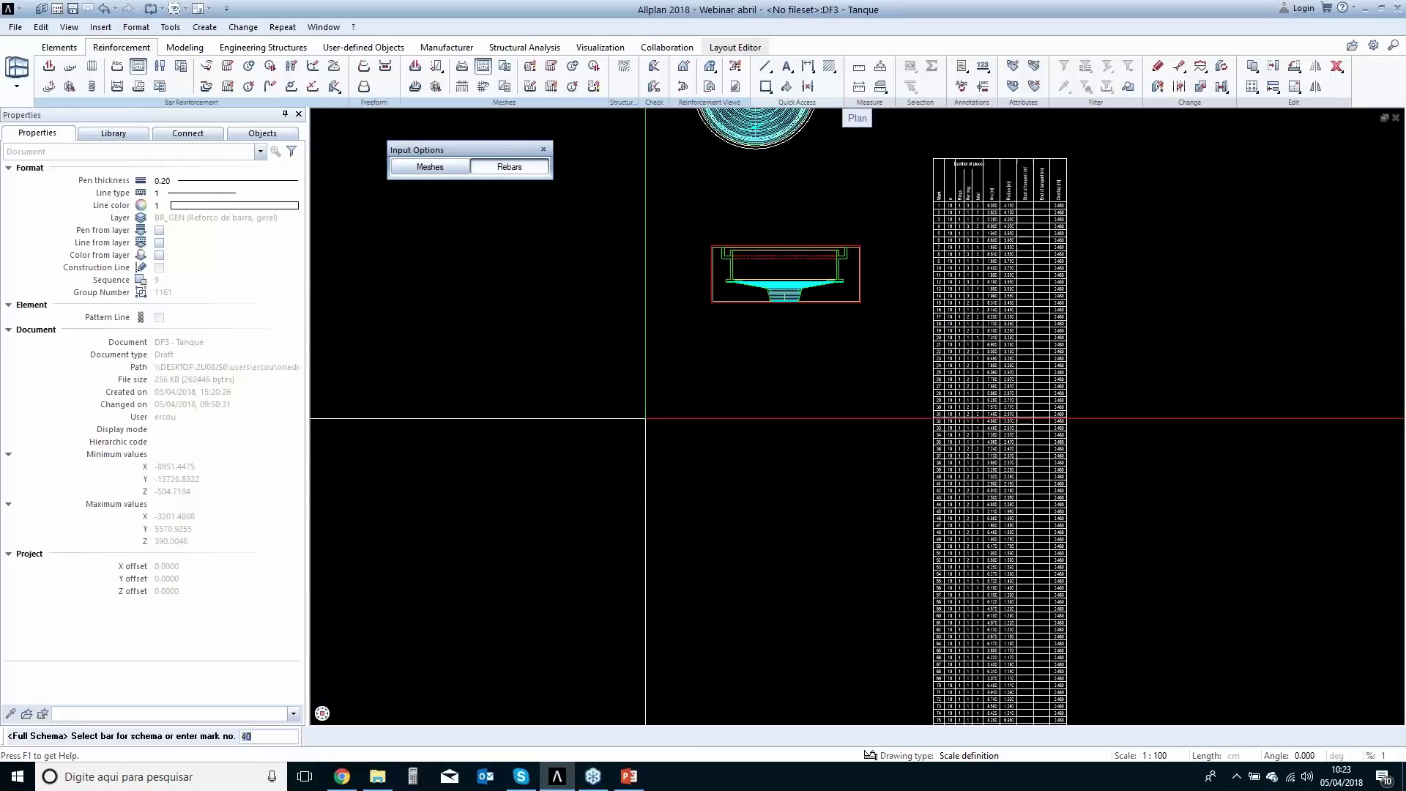
key(Escape)
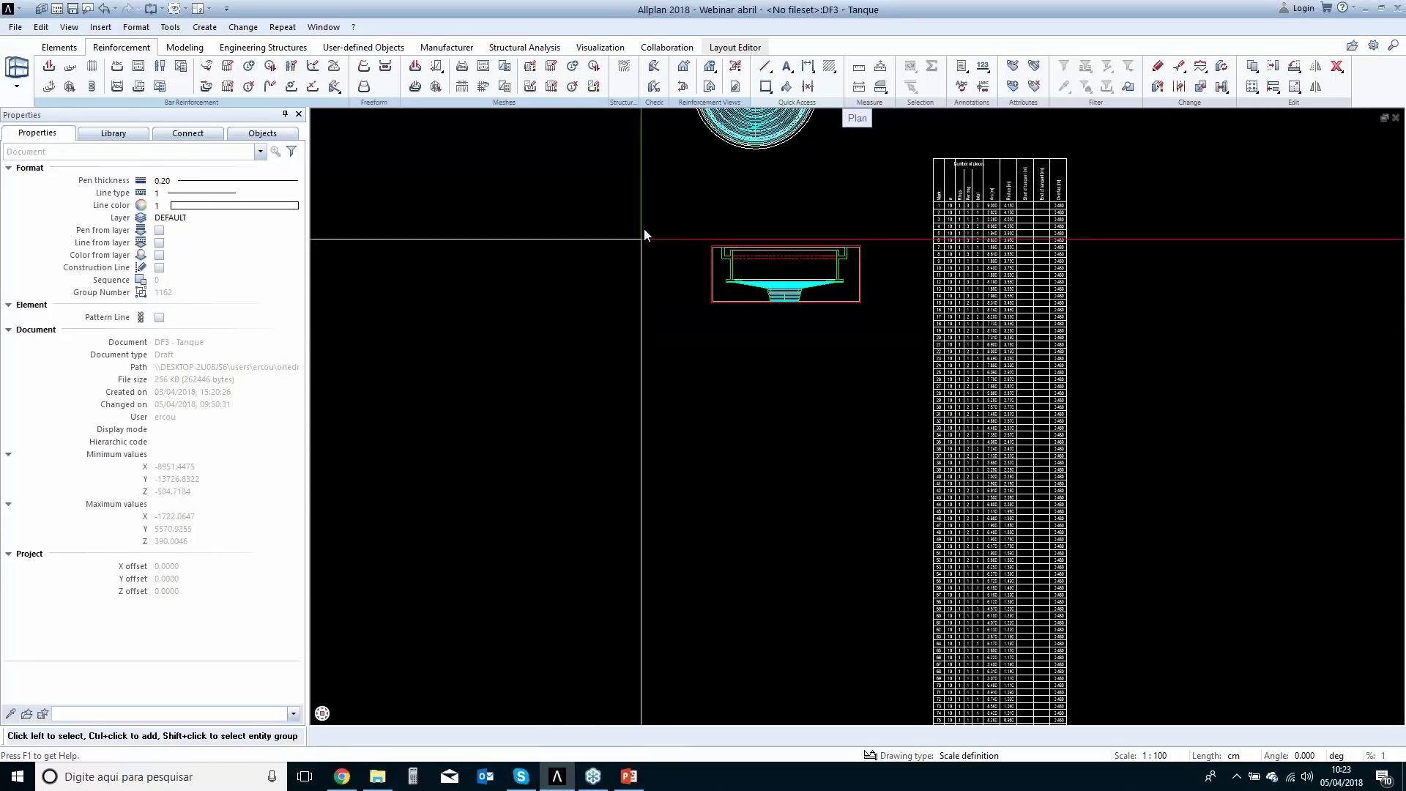
Make drawing file 4 Ponte current, switch off drawing file 3 Tanque, and show the two box-girder cross-sections.
middle_drag(632, 282, 601, 359)
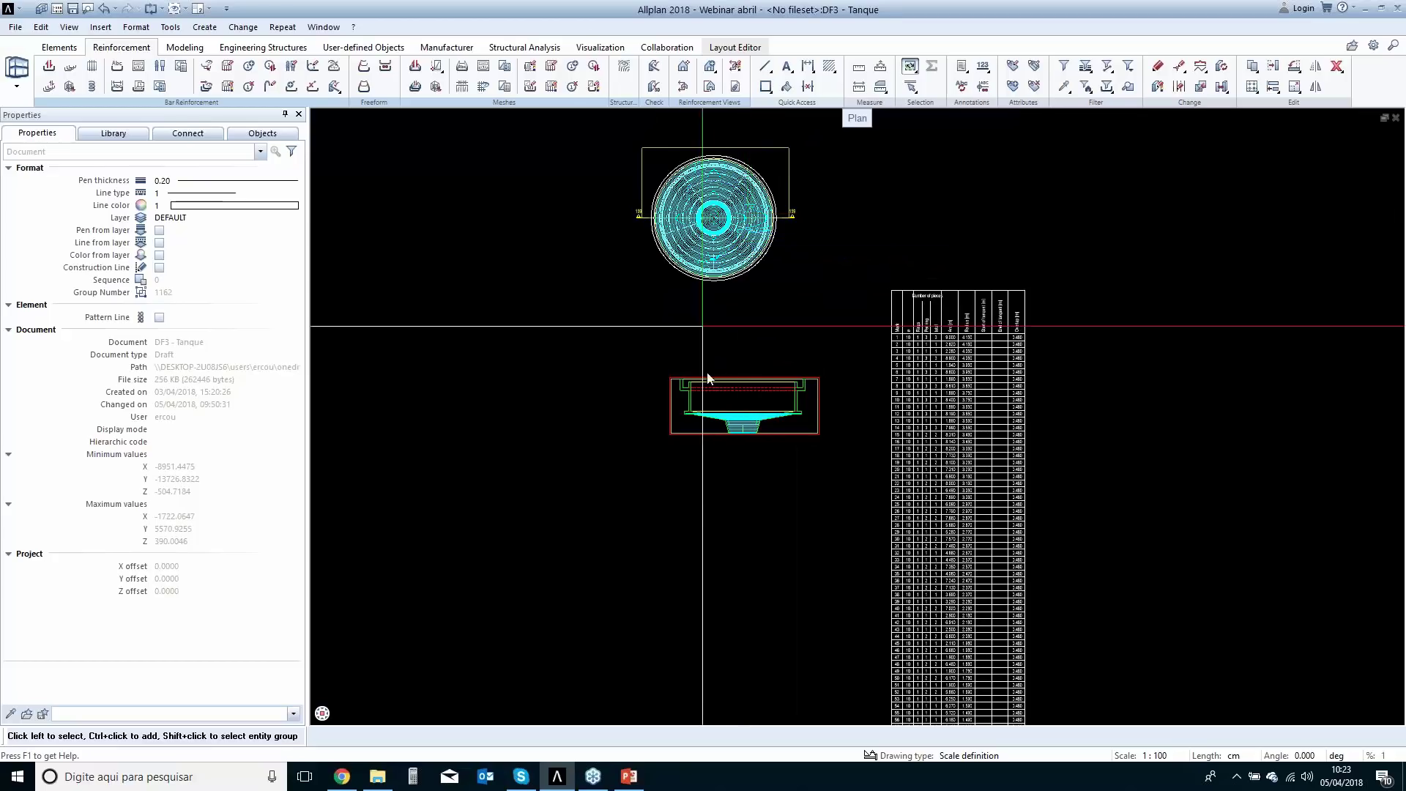
scroll(739, 433, up, 3)
scroll(736, 434, down, 5)
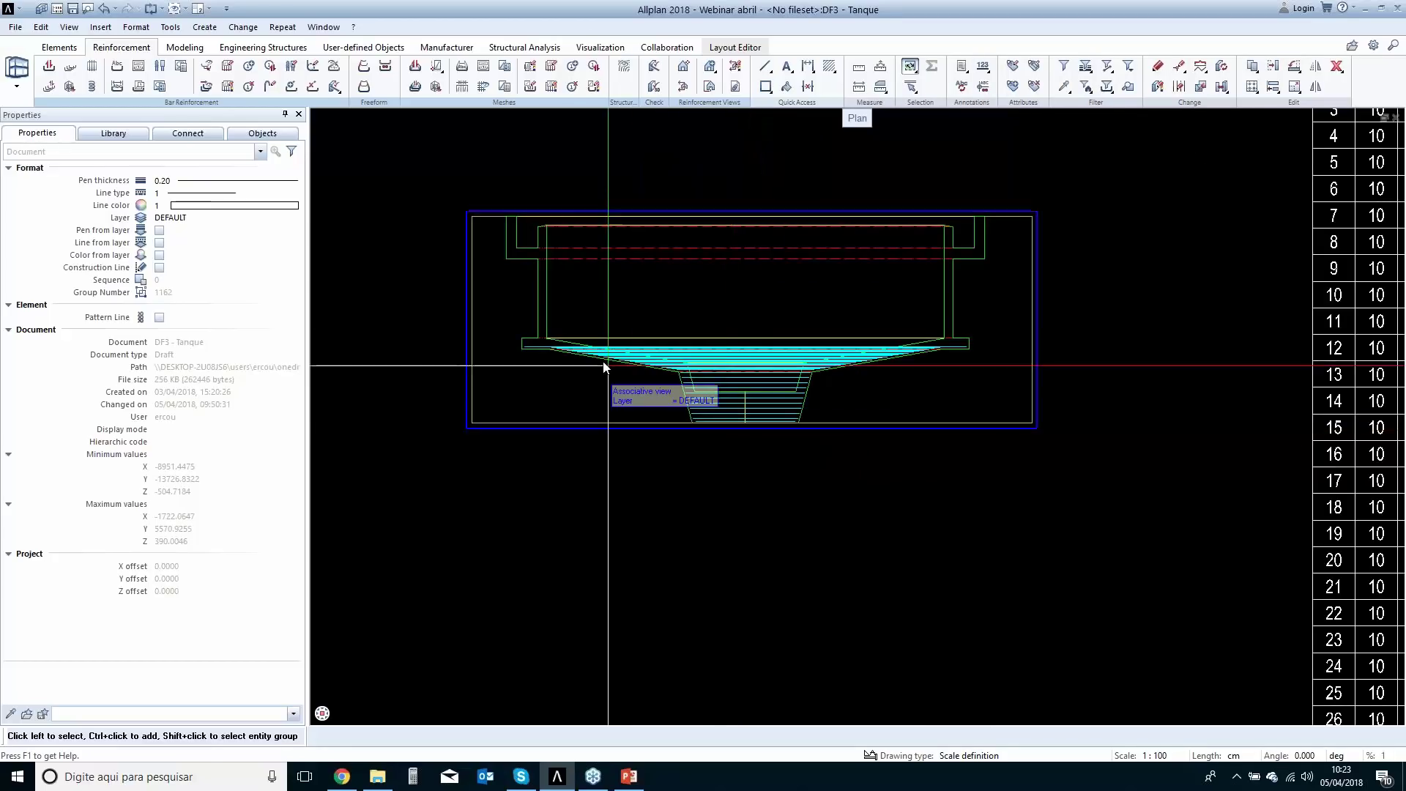
middle_drag(592, 367, 730, 392)
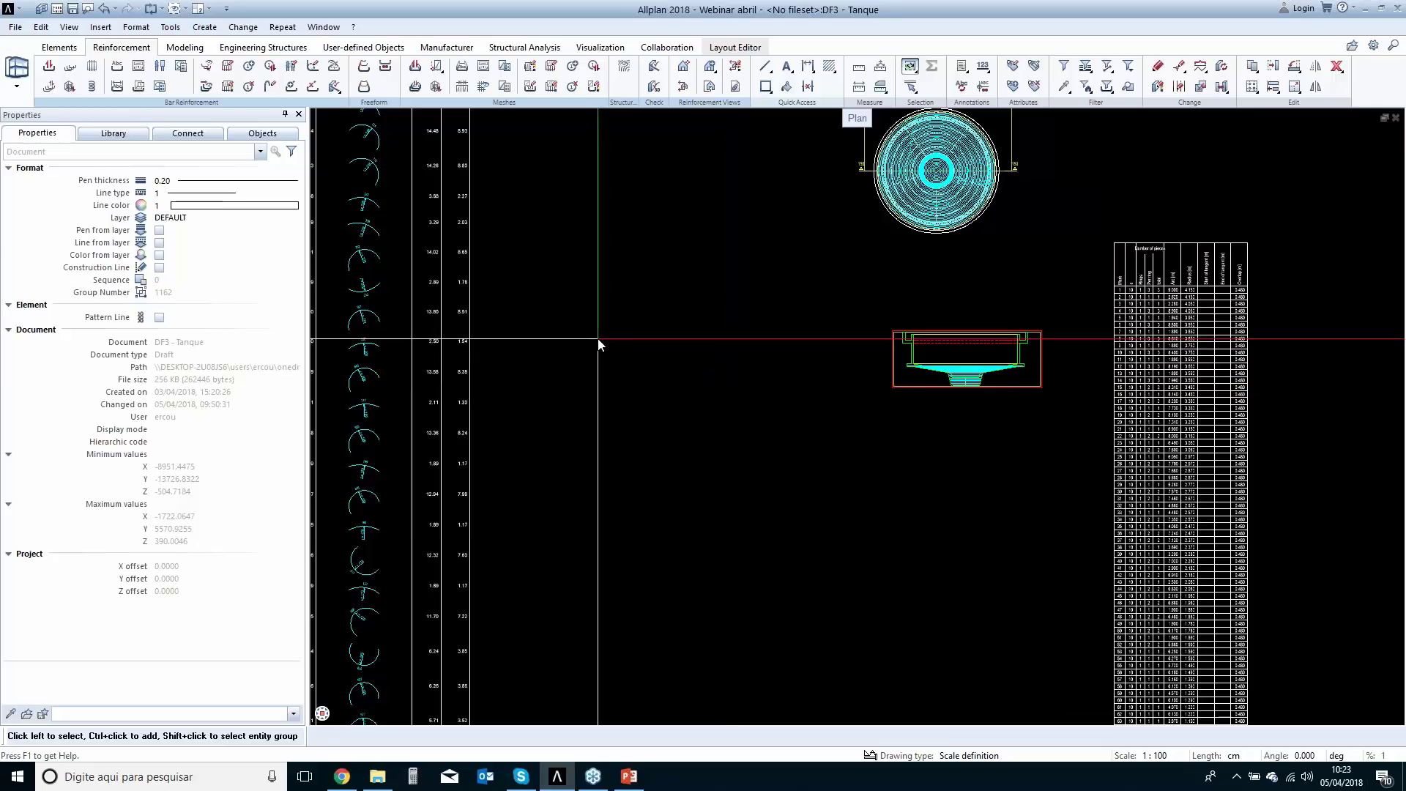
double_click(598, 339)
click(285, 251)
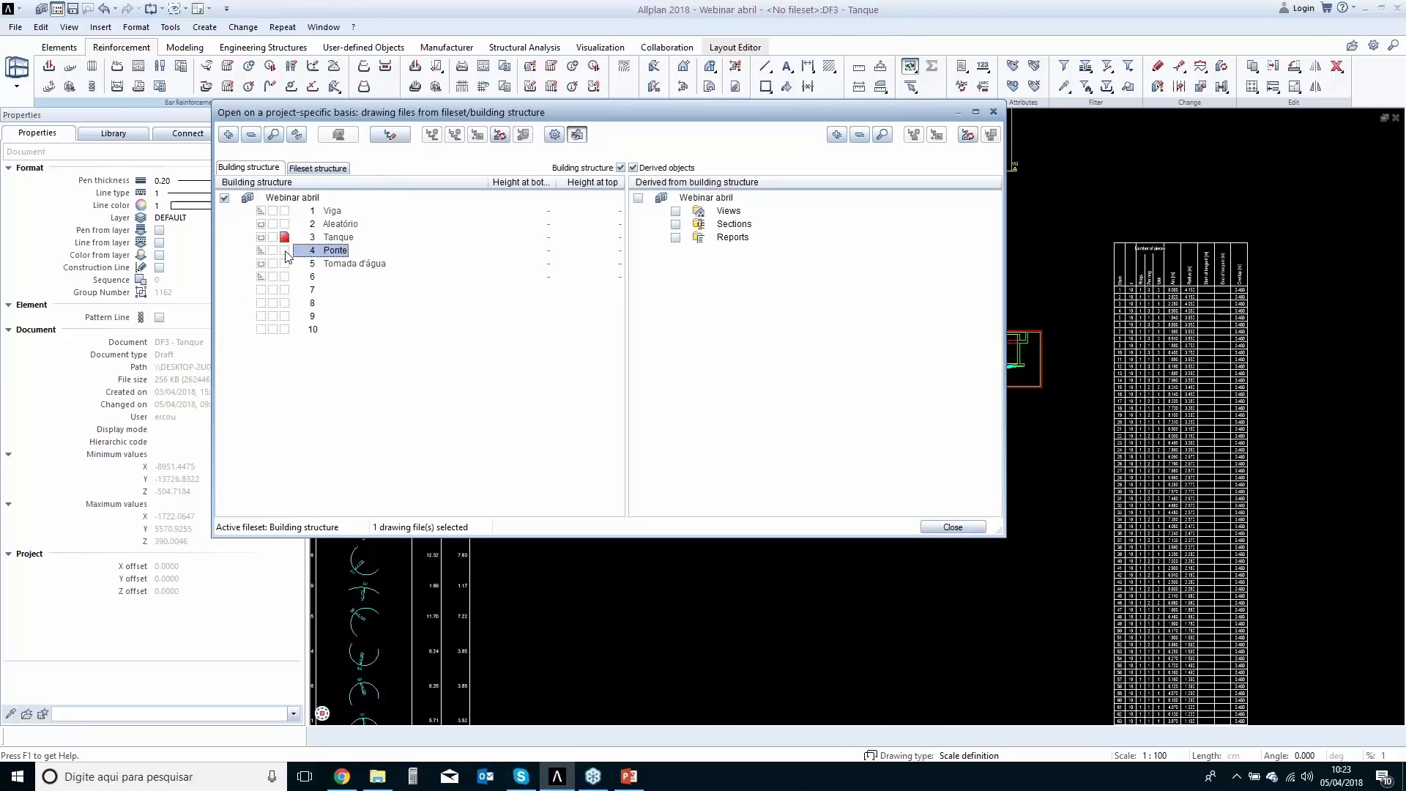
click(273, 238)
click(953, 526)
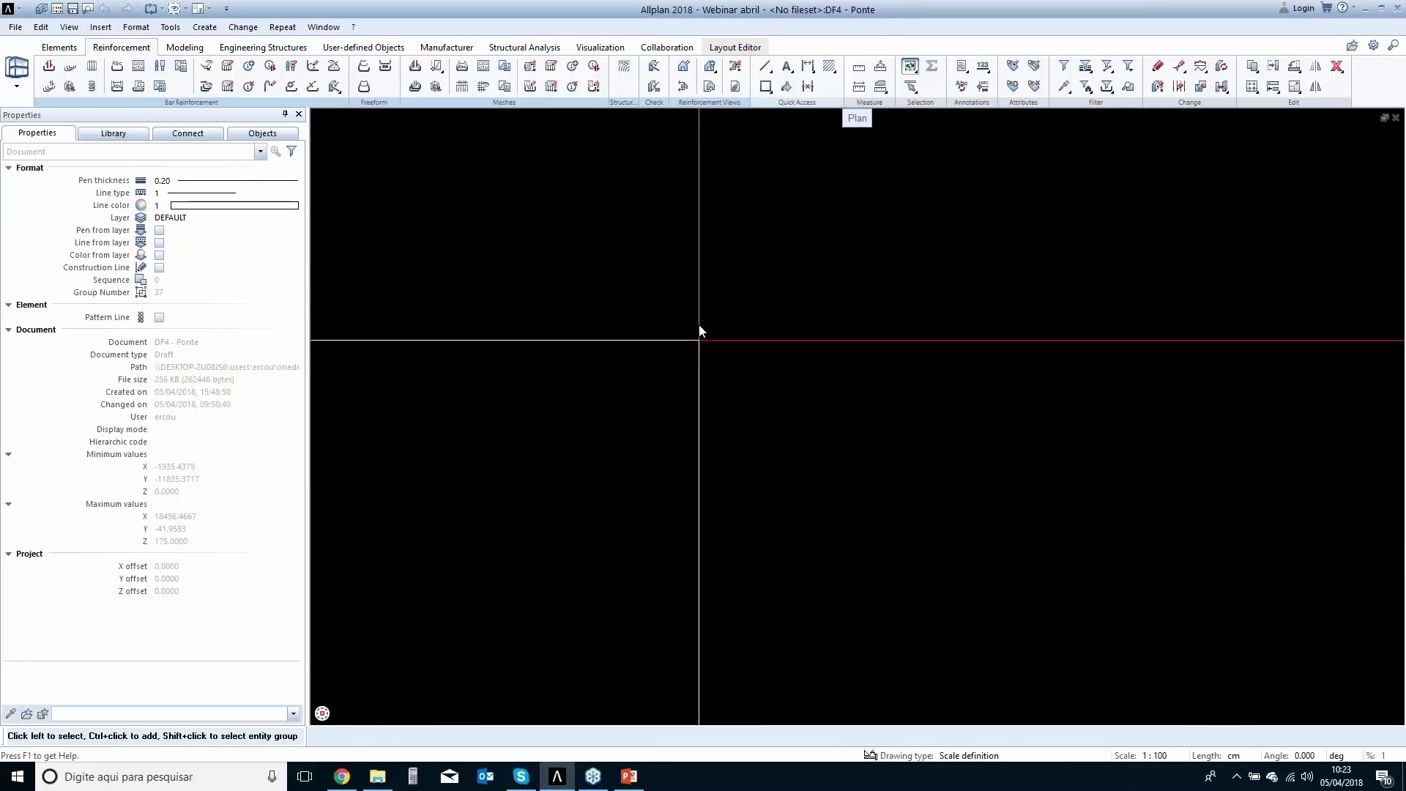
middle_drag(893, 335, 792, 468)
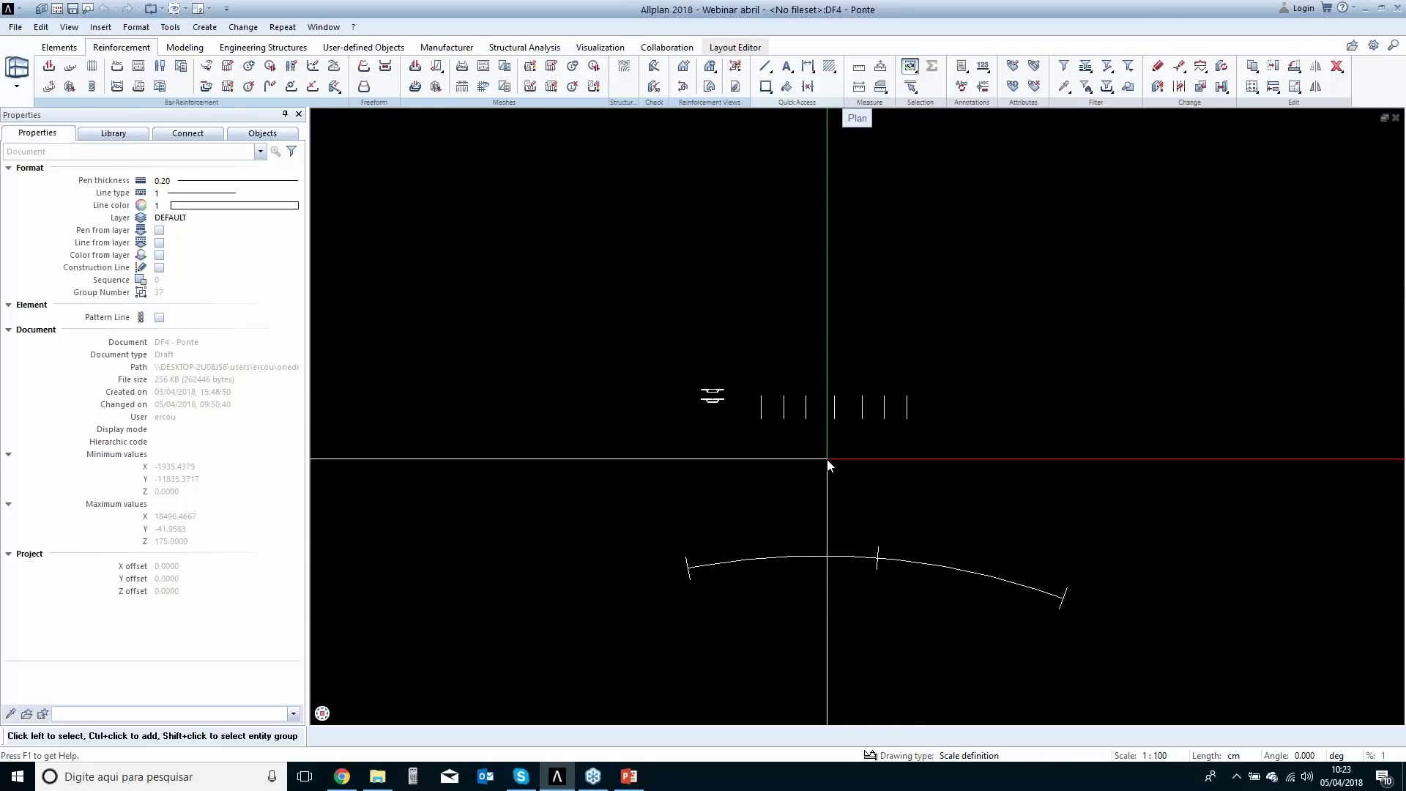
scroll(725, 410, up, 10)
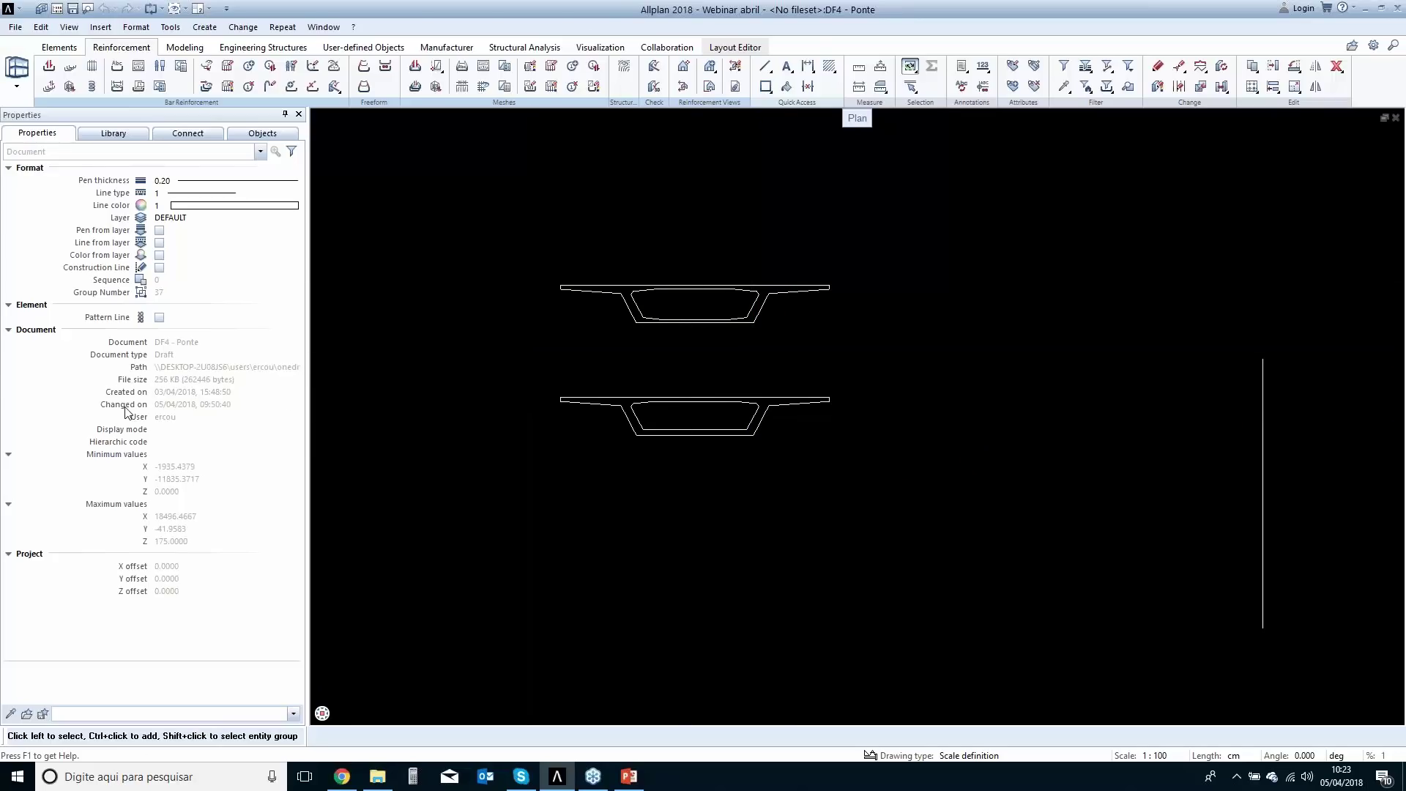
Switch to the desktop and view the bridge reference images Screen Shot 003.PNG and Screen Shot 004.PNG.
key(alt+Tab)
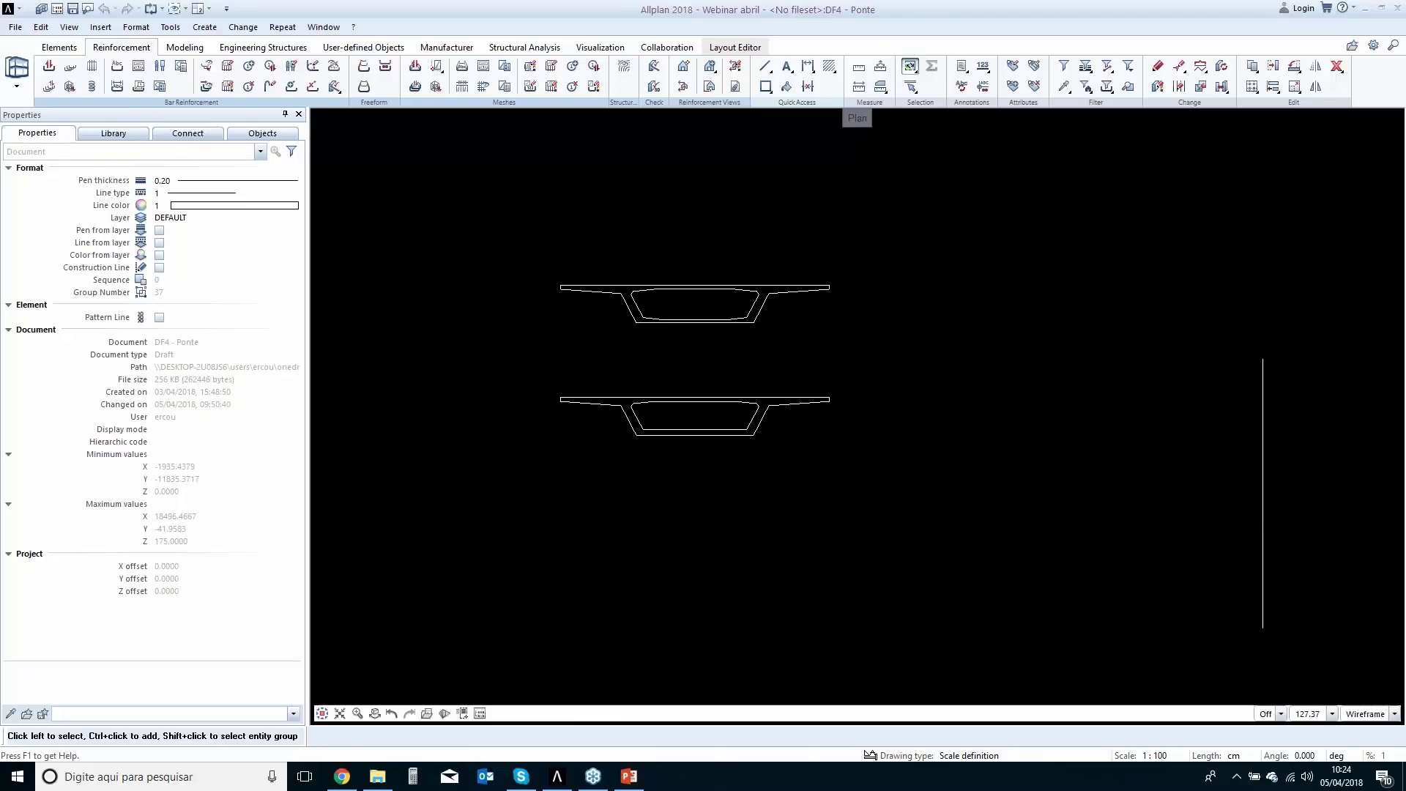
click(1403, 779)
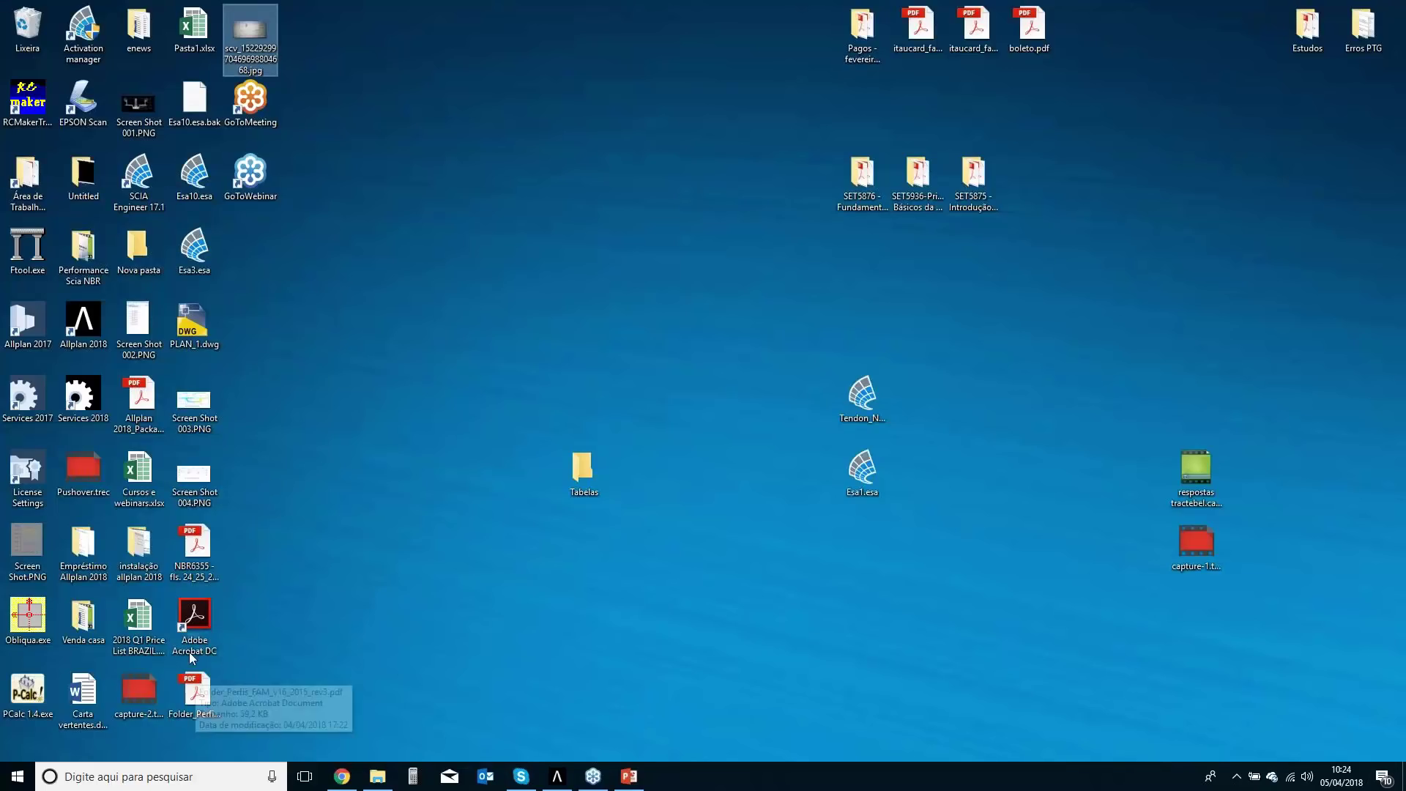
double_click(195, 417)
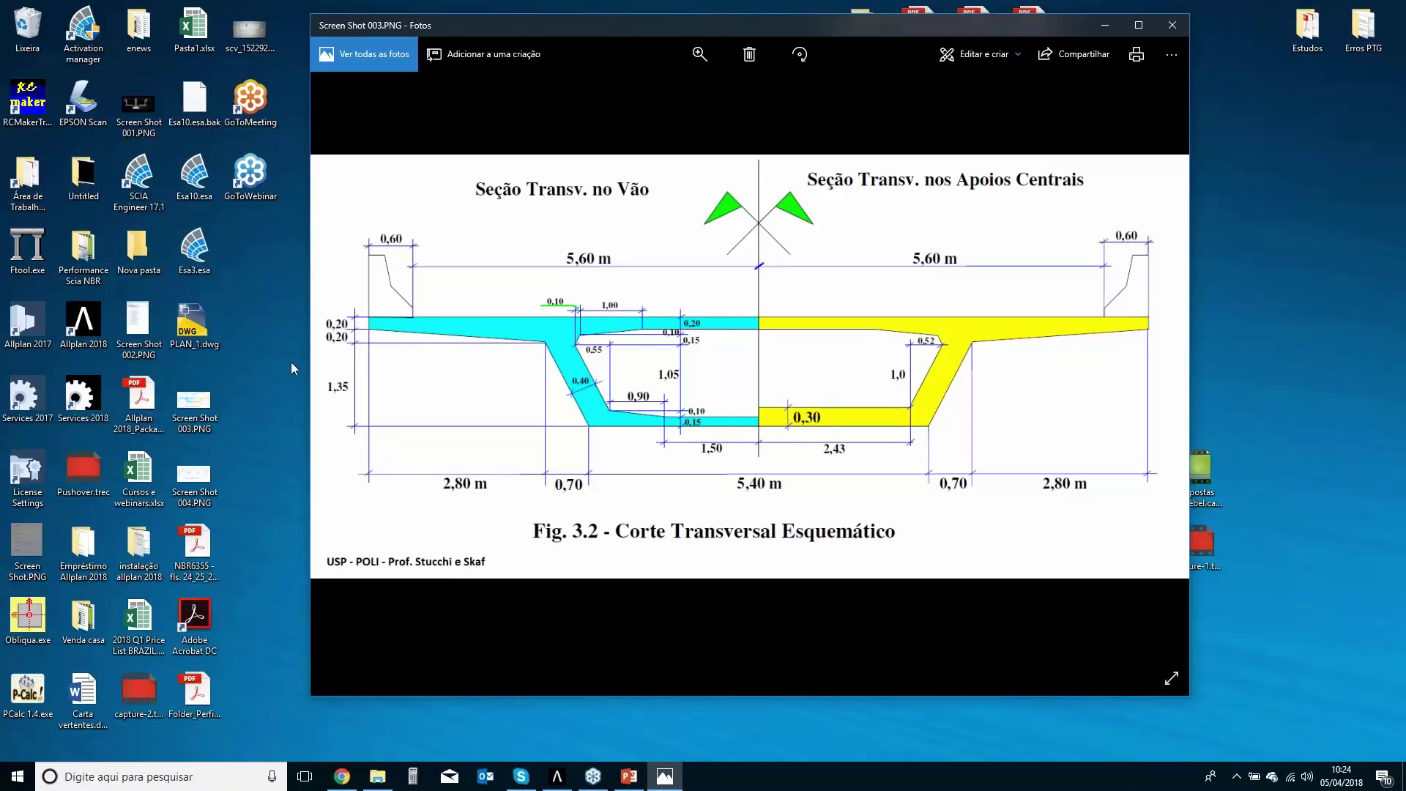
double_click(194, 476)
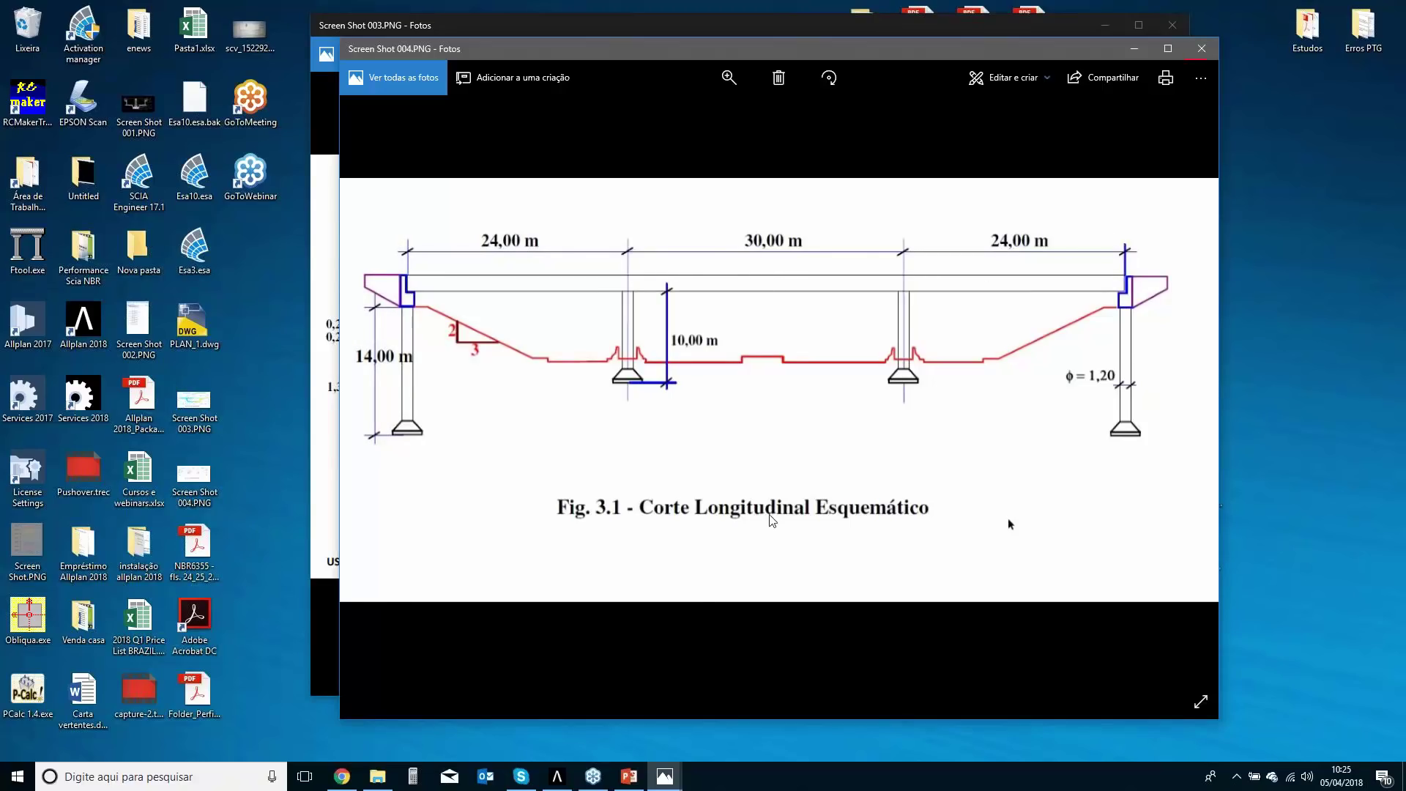
Switch back to Allplan and show the bridge profiles in southwest isometric view.
click(565, 783)
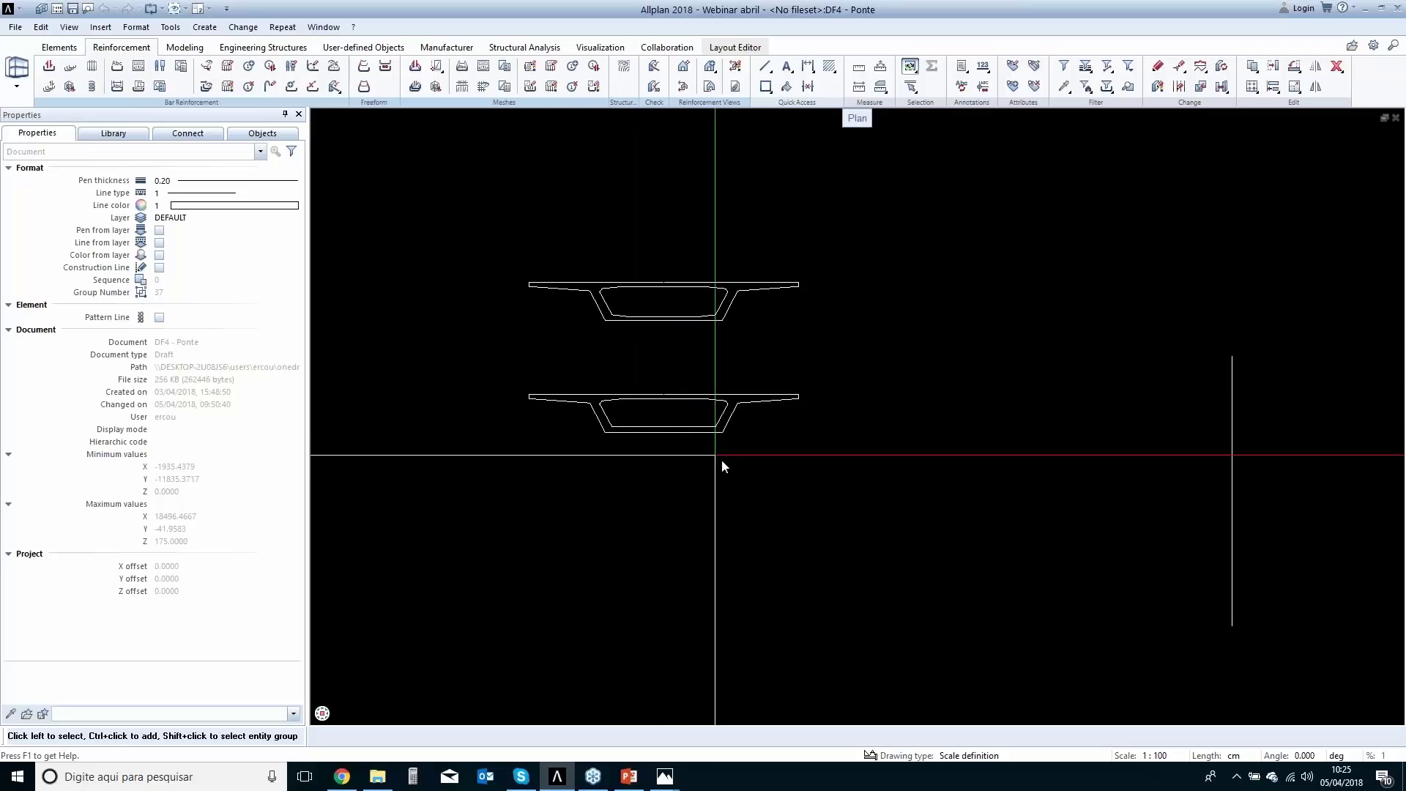
scroll(732, 461, down, 3)
mouse_move(810, 483)
middle_down()
mouse_move(678, 503)
mouse_move(625, 492)
middle_up()
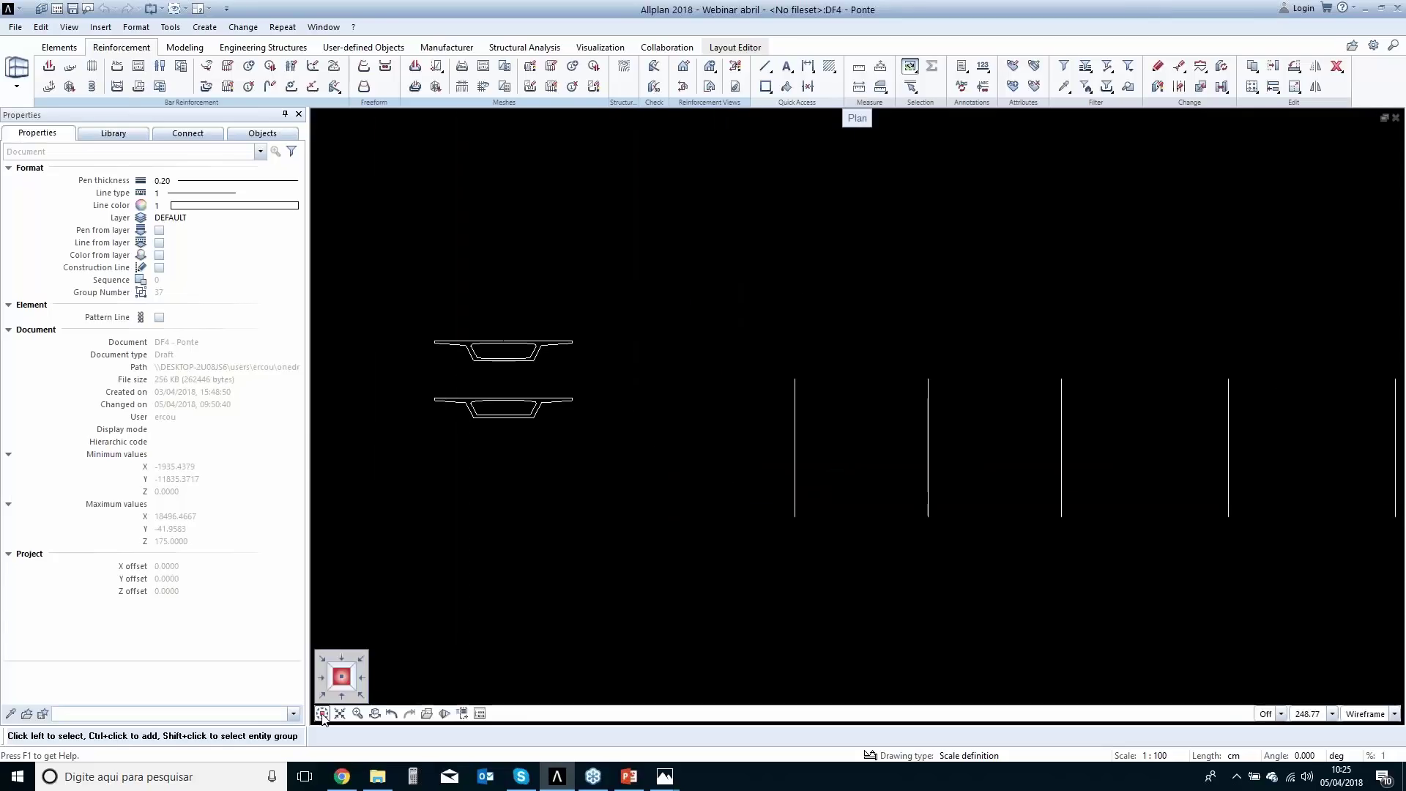
click(323, 695)
Examine the row of box-girder profiles standing along the bridge, comparing their outer and inner outlines.
scroll(513, 388, up, 5)
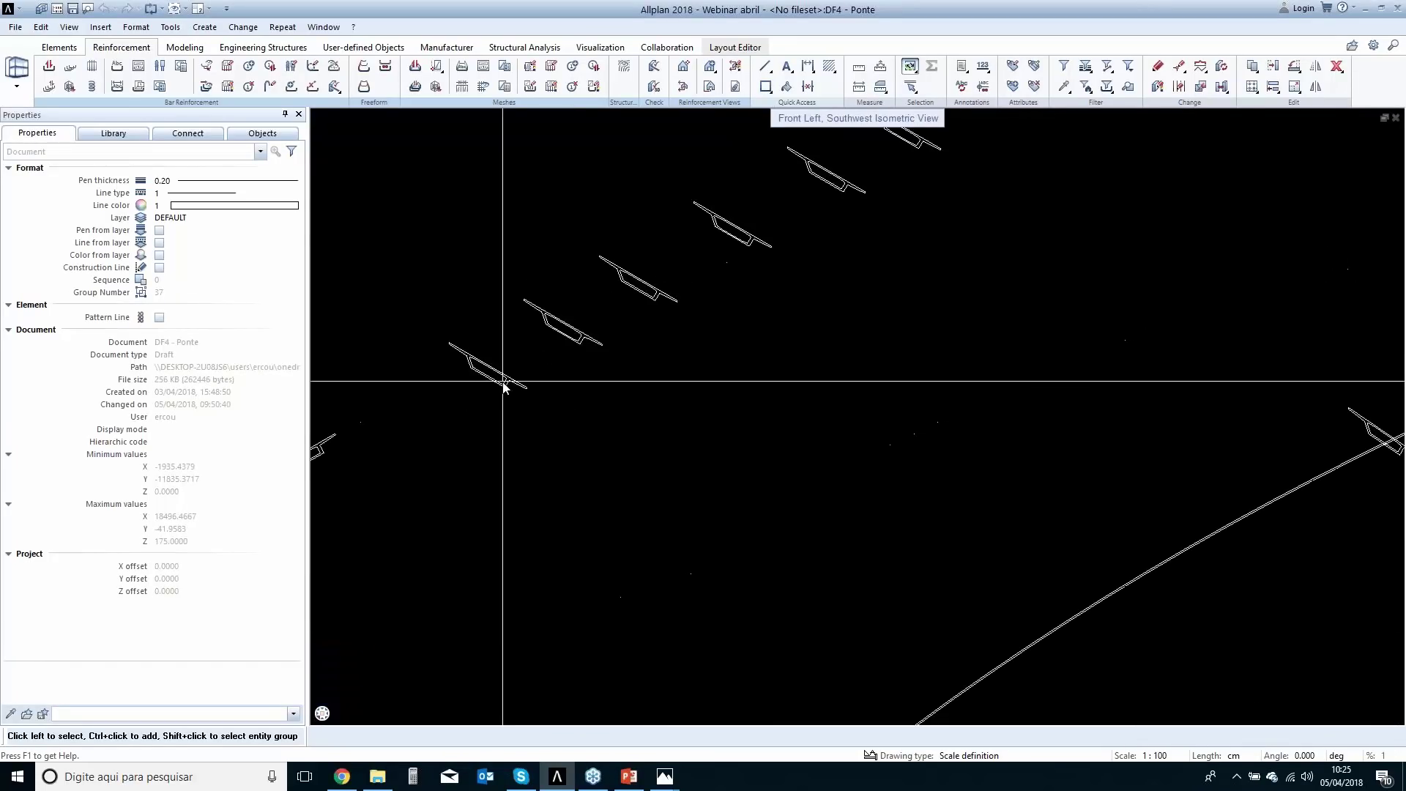
middle_drag(548, 376, 682, 529)
scroll(595, 500, up, 2)
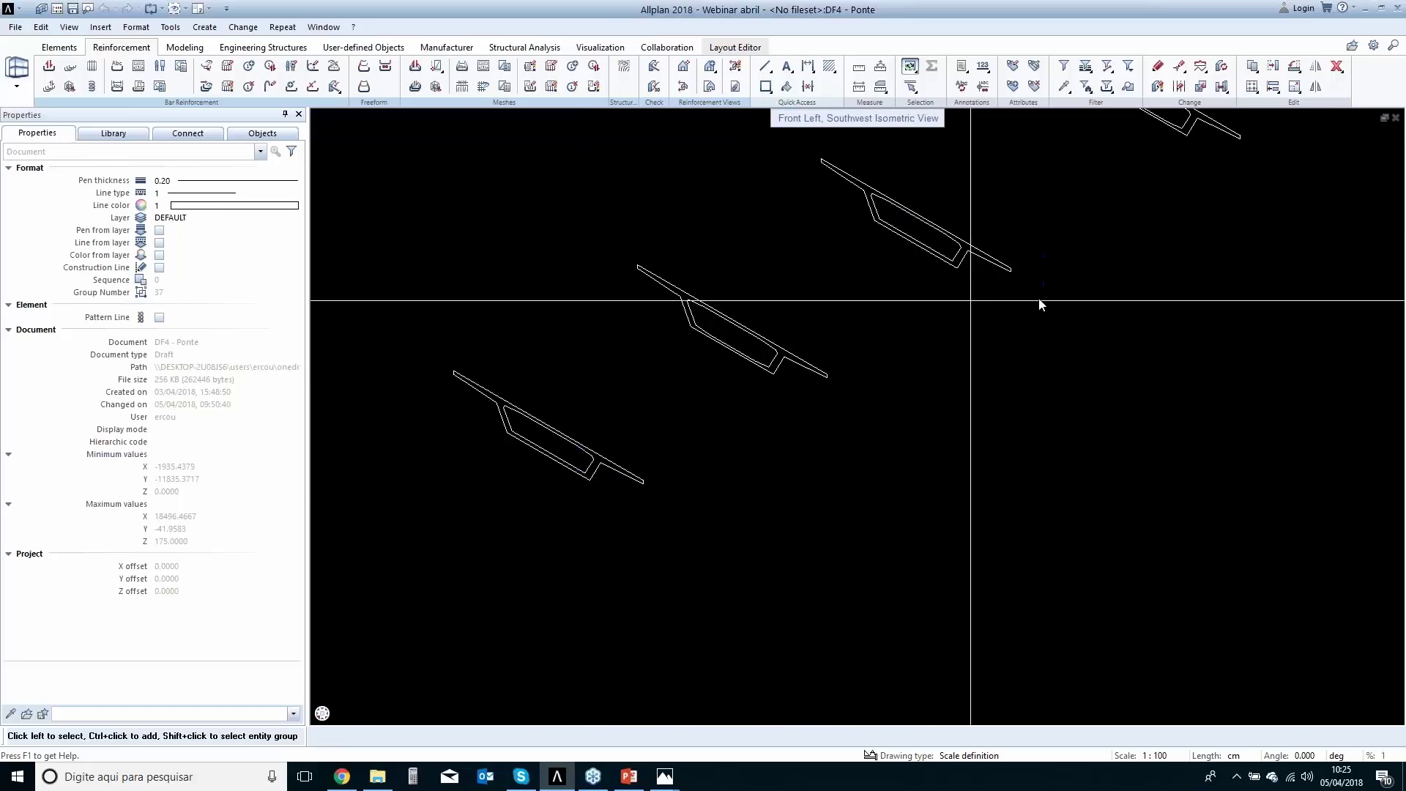
middle_drag(1036, 304, 737, 534)
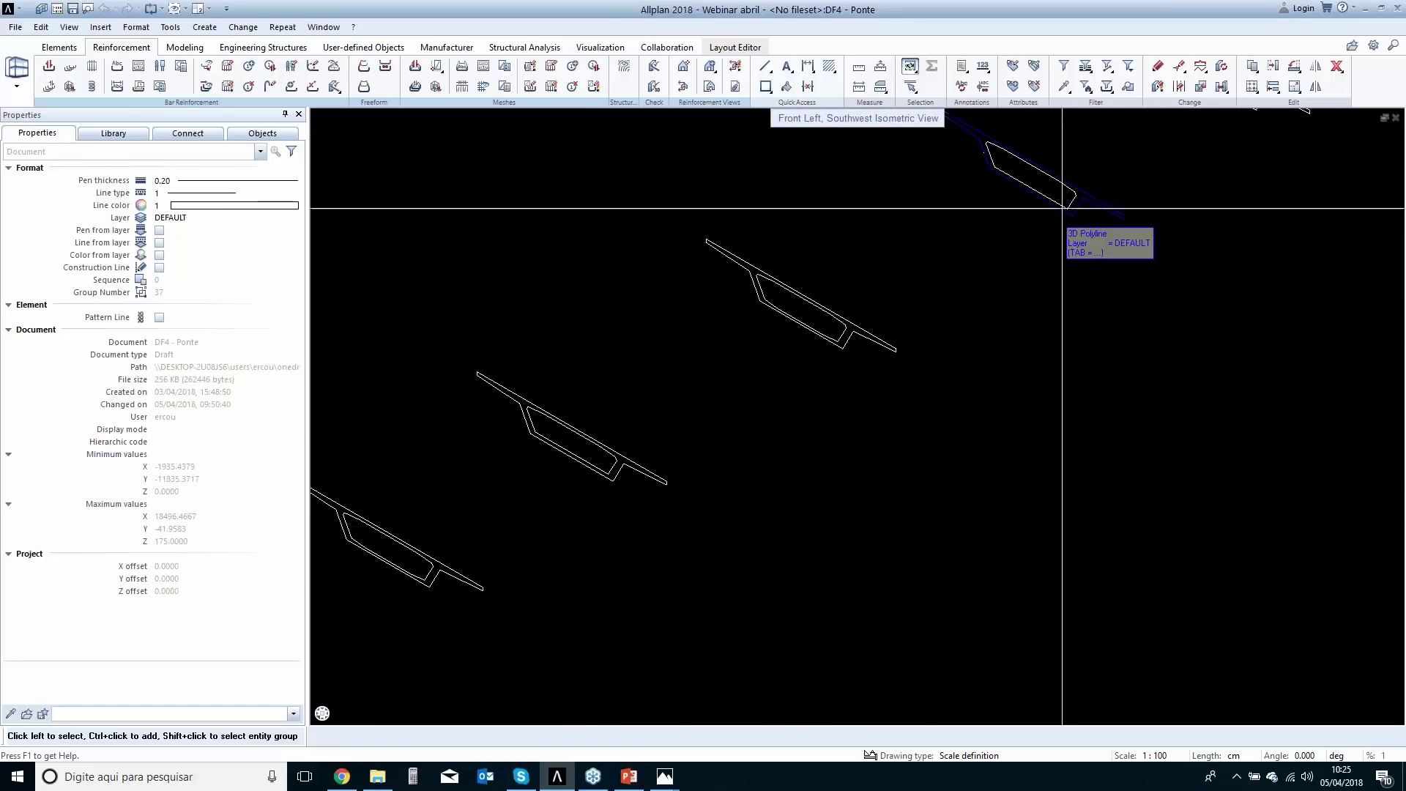
middle_drag(1064, 208, 1053, 259)
middle_drag(1149, 330, 890, 485)
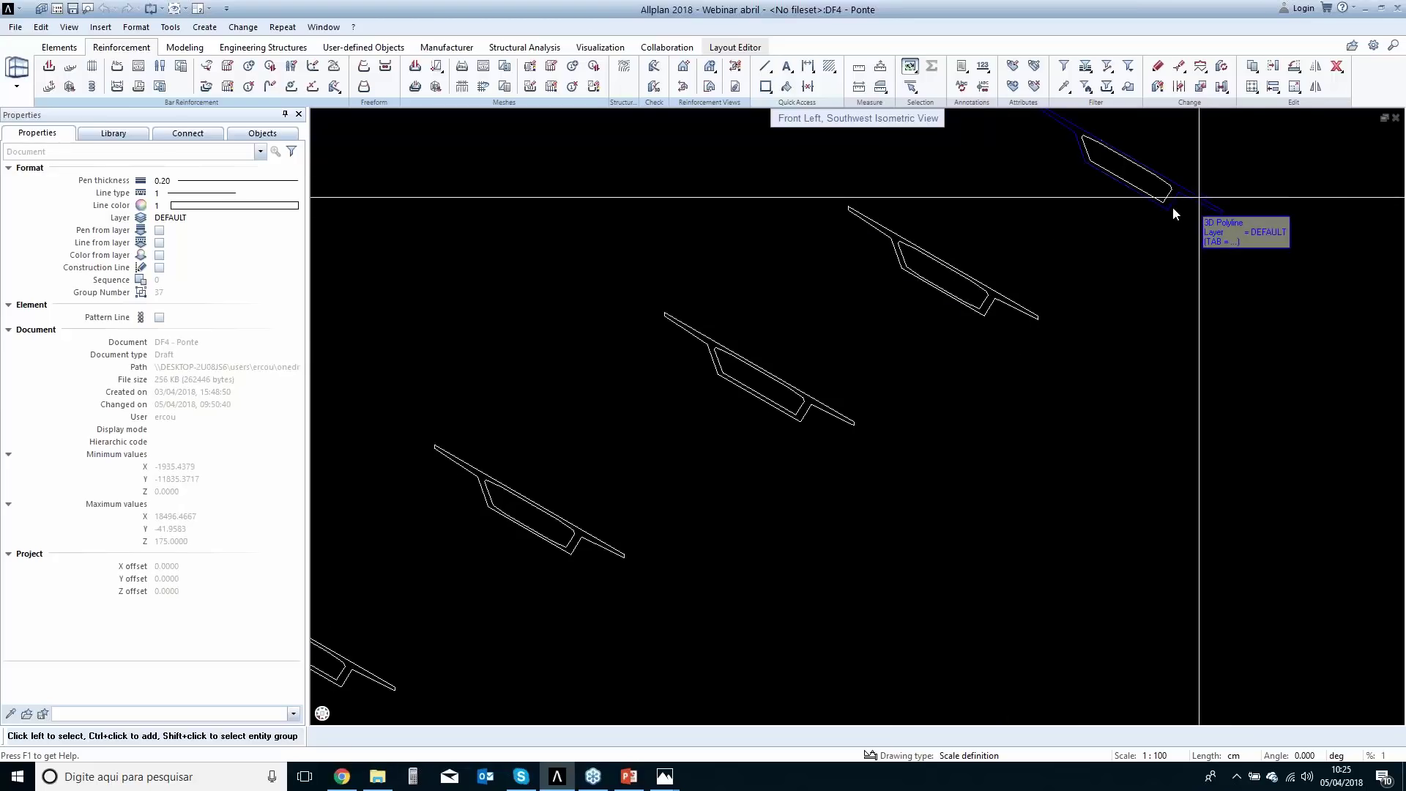
scroll(780, 450, down, 1)
scroll(691, 508, down, 1)
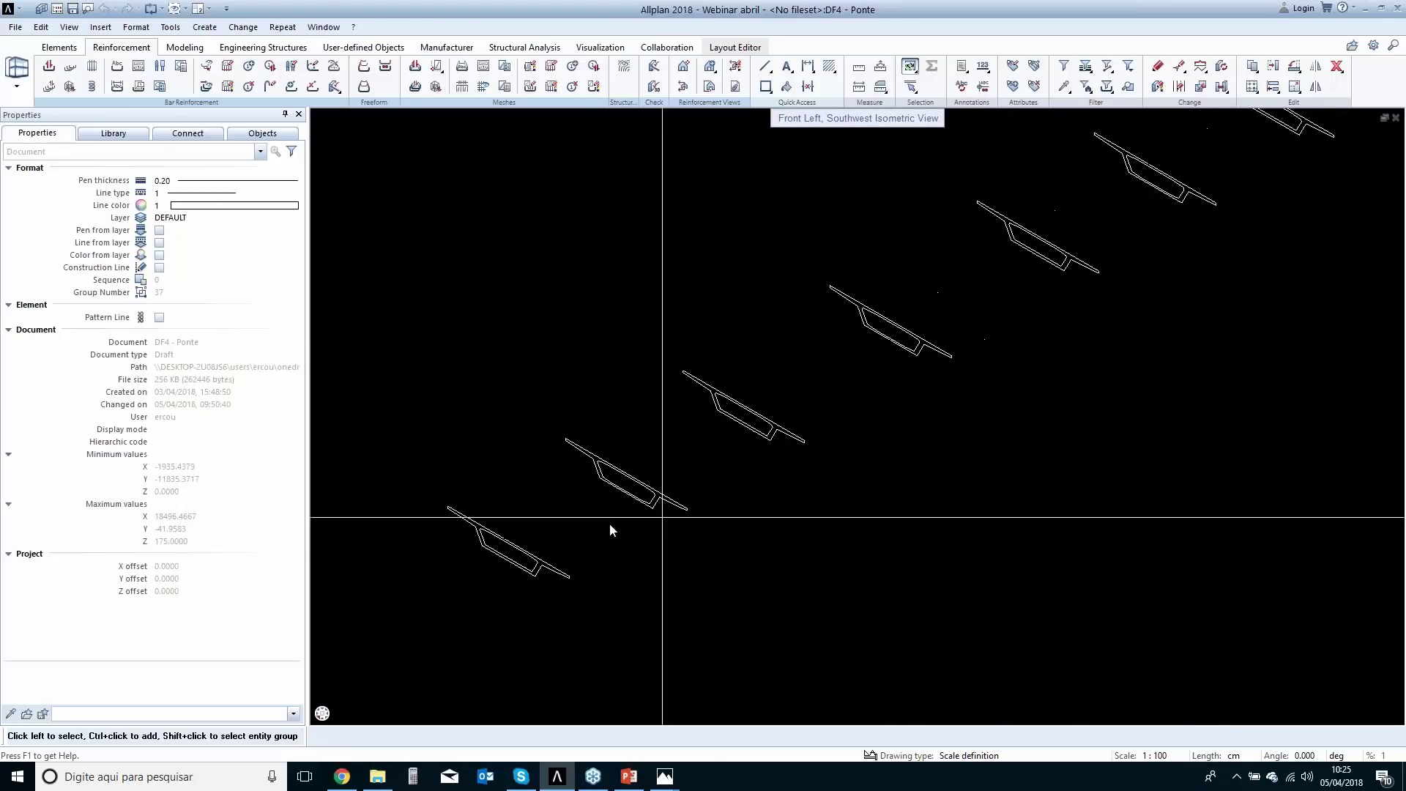
Examine the seven straight-aligned box-girder profiles together with the two reference cross-sections beside them.
middle_drag(661, 558, 650, 568)
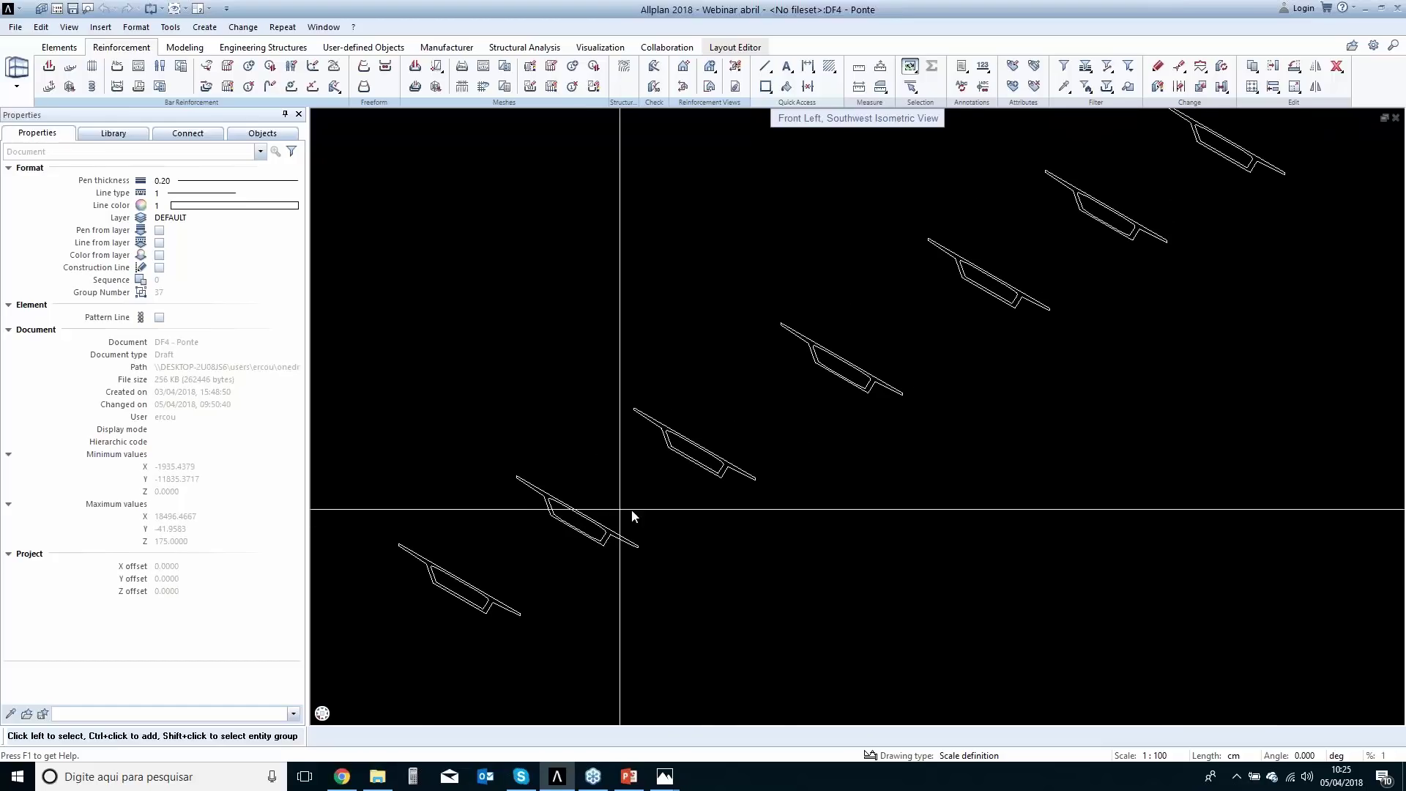
scroll(462, 598, up, 7)
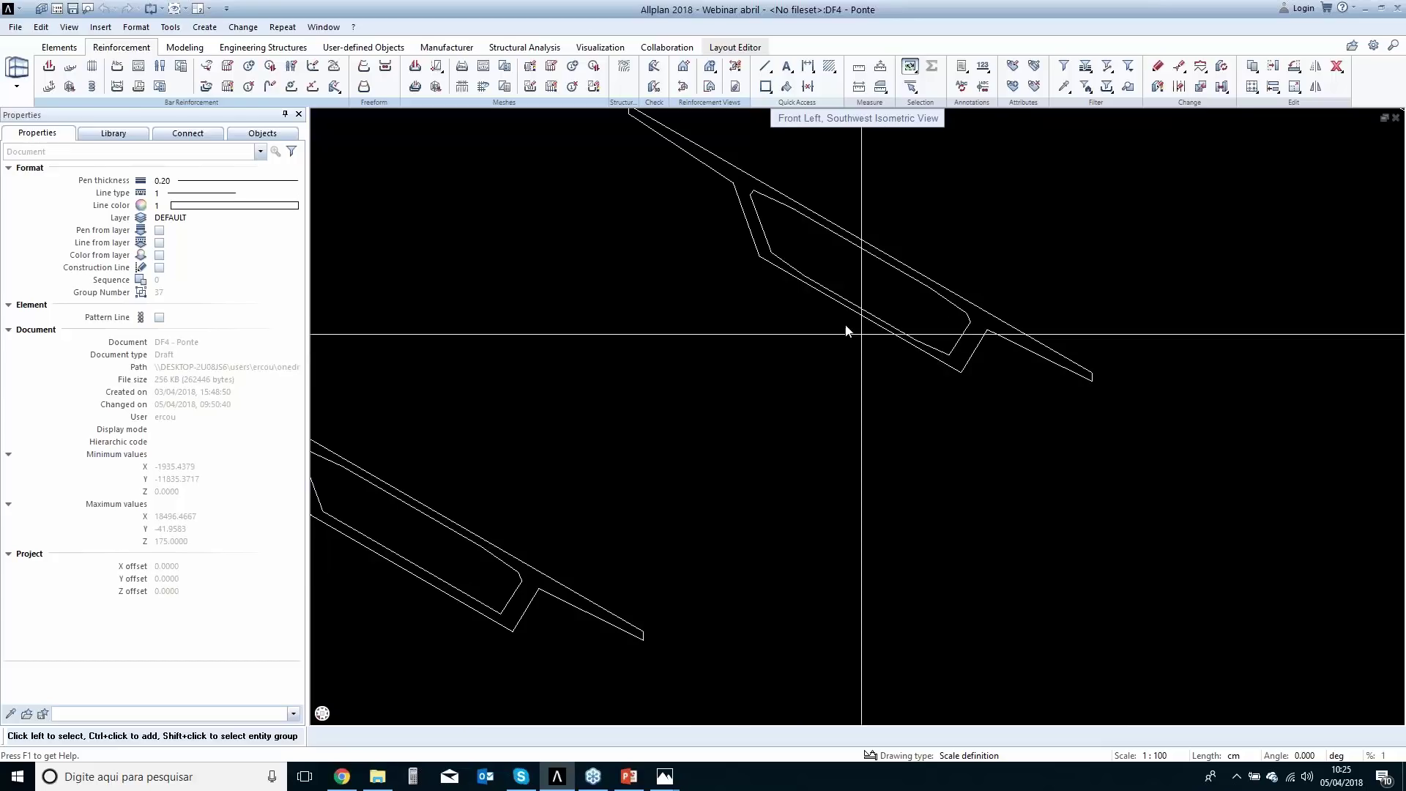
scroll(842, 381, down, 4)
scroll(806, 448, down, 3)
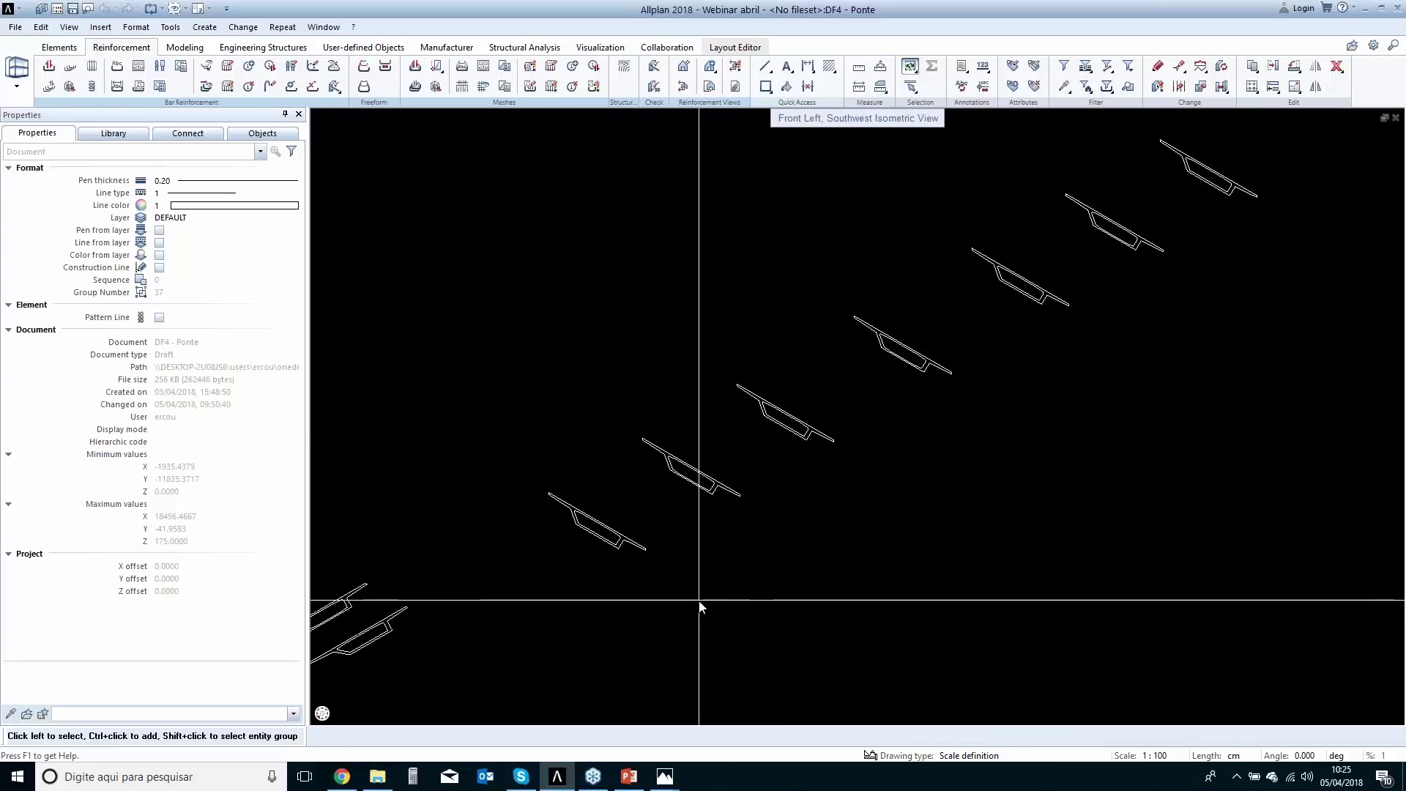
middle_drag(579, 616, 684, 619)
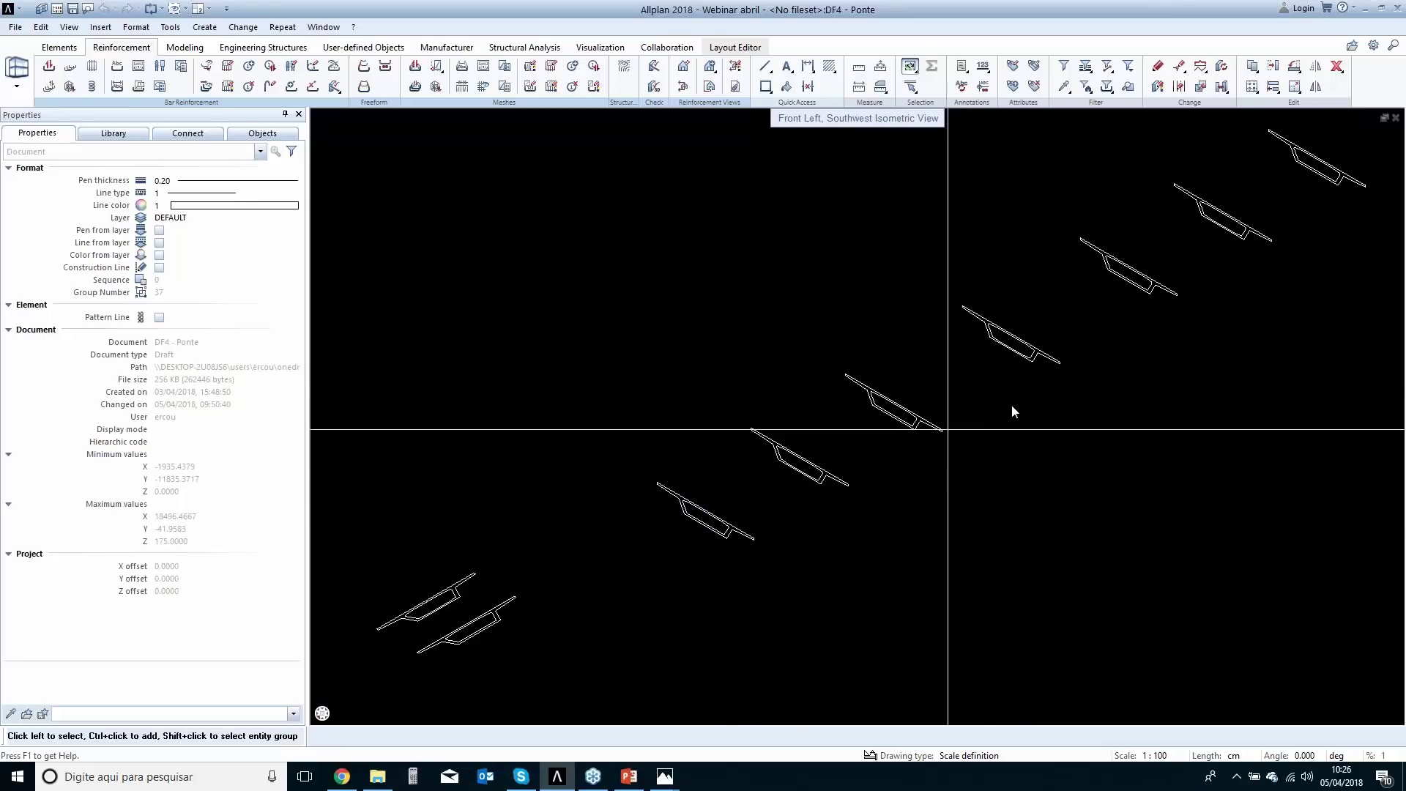
scroll(913, 497, down, 4)
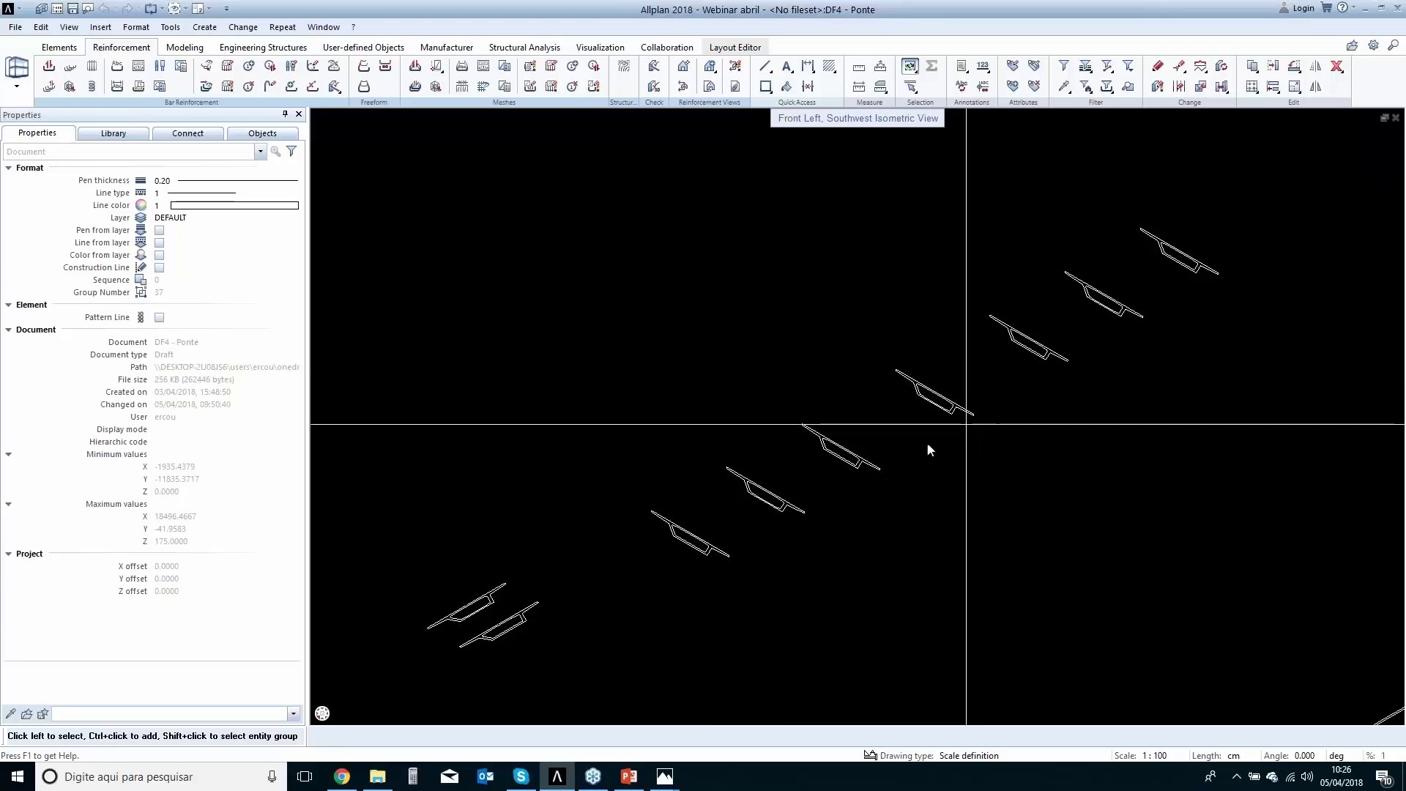
Loft the seven straight-aligned box-girder profiles in sequence, outer and inner outlines together, into a deck with inner edges and a closed volume.
click(185, 47)
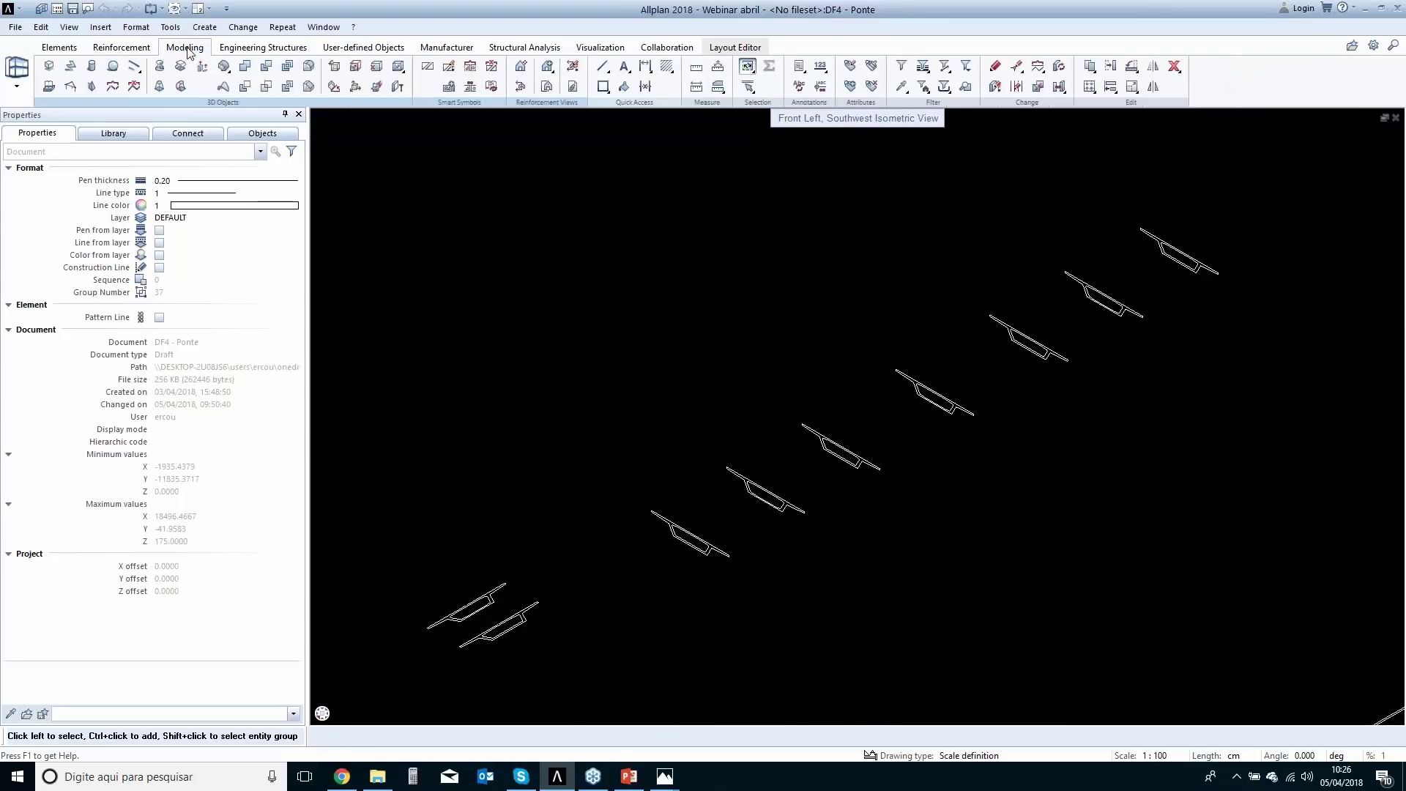
click(160, 86)
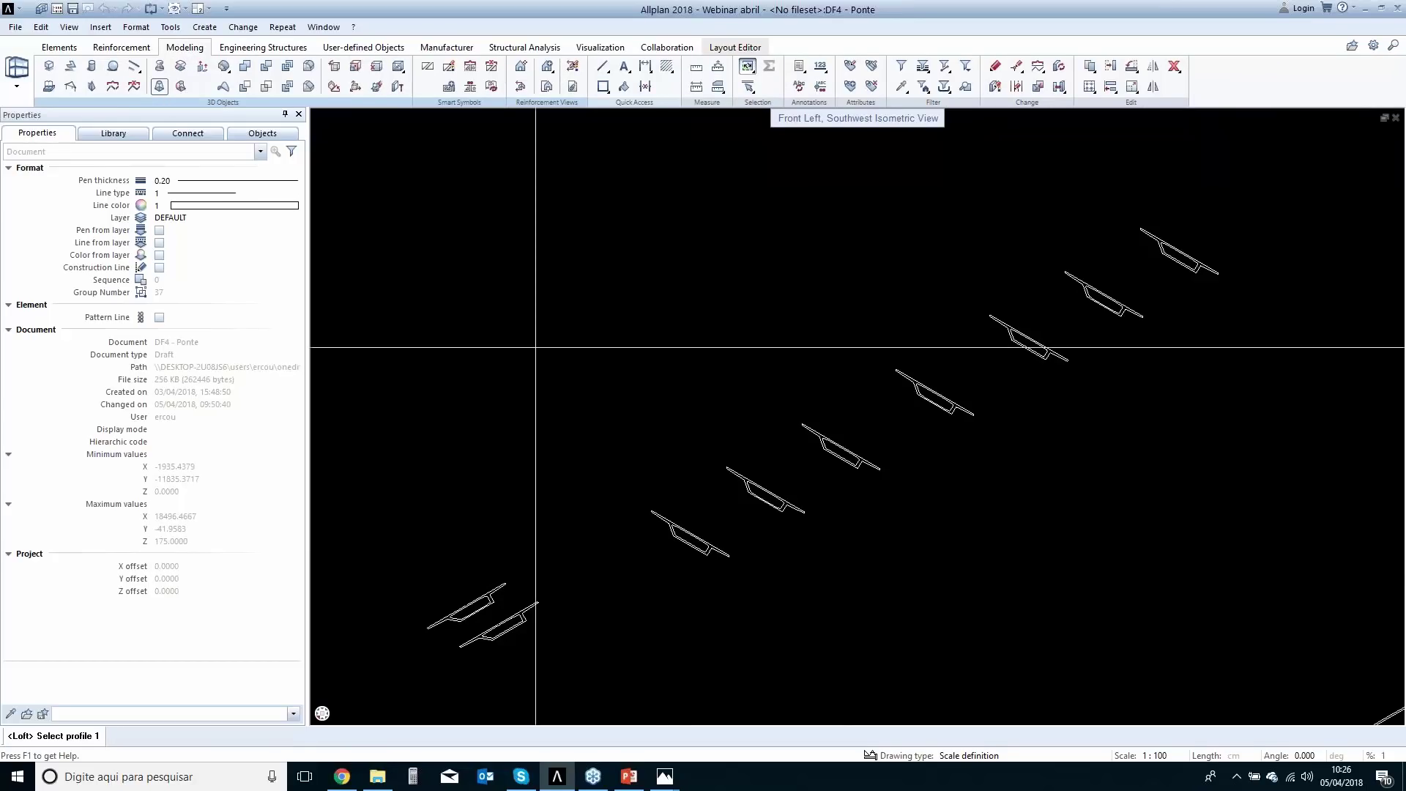
scroll(669, 581, up, 2)
middle_drag(620, 503, 486, 461)
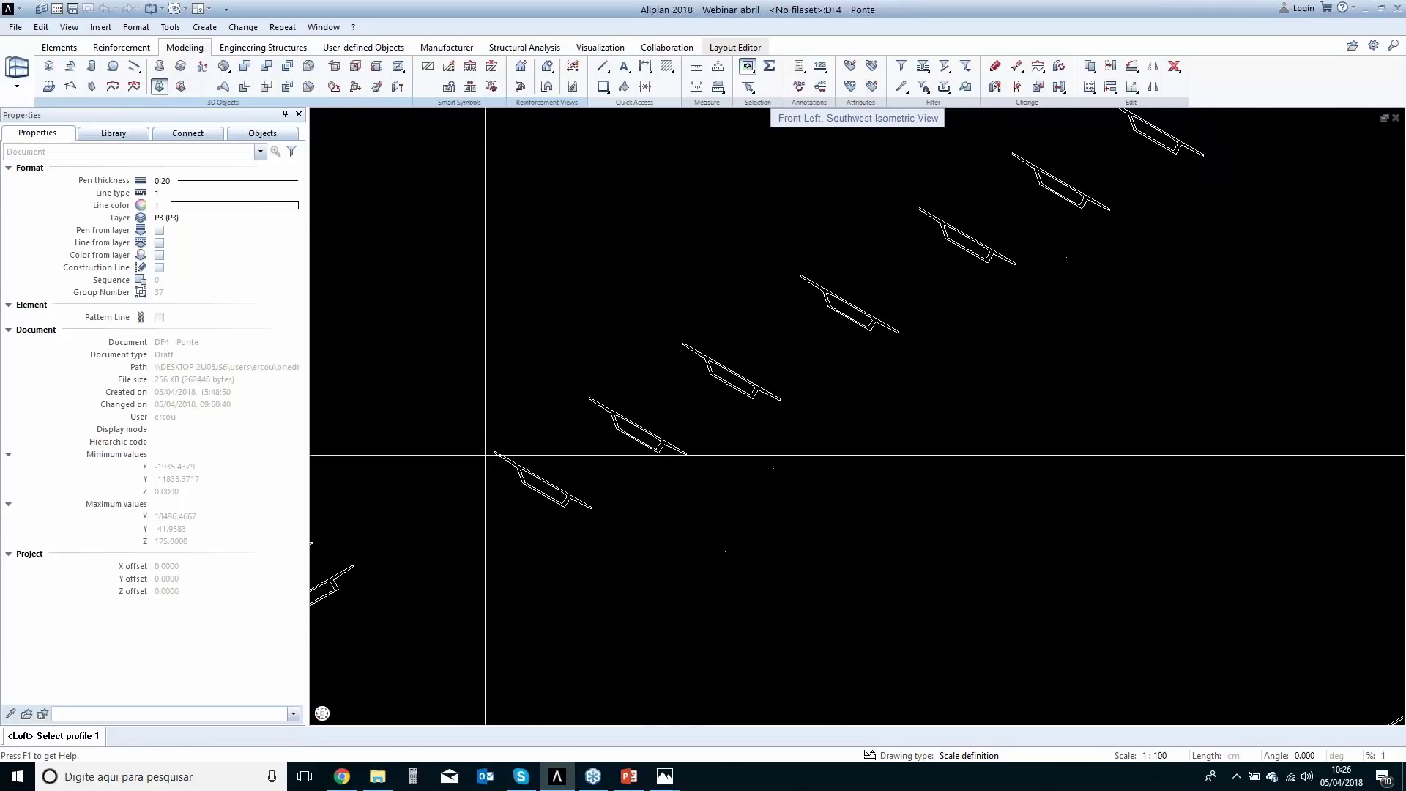
drag(460, 432, 603, 541)
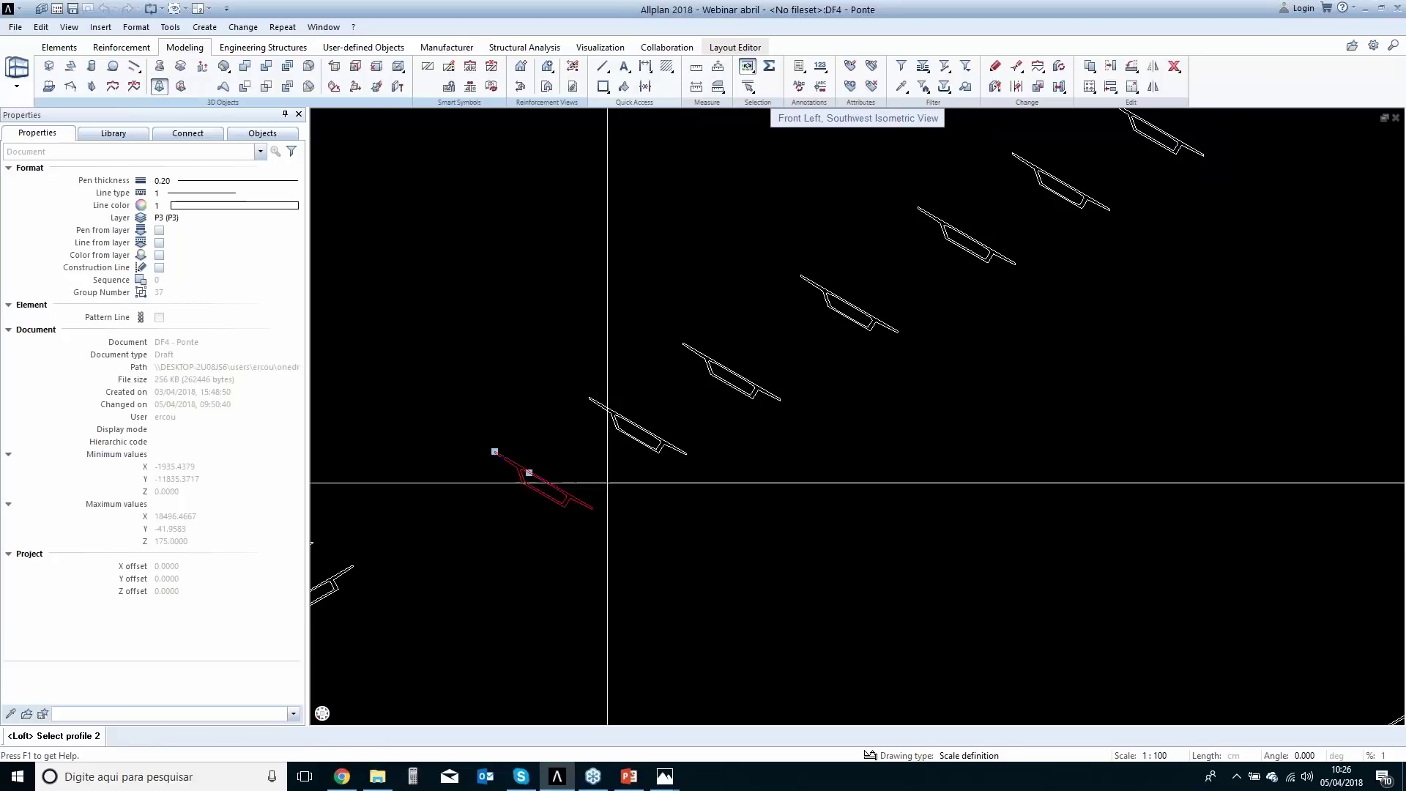
drag(568, 374, 704, 477)
drag(668, 311, 787, 410)
middle_drag(893, 376, 710, 459)
drag(605, 346, 728, 433)
drag(725, 279, 840, 391)
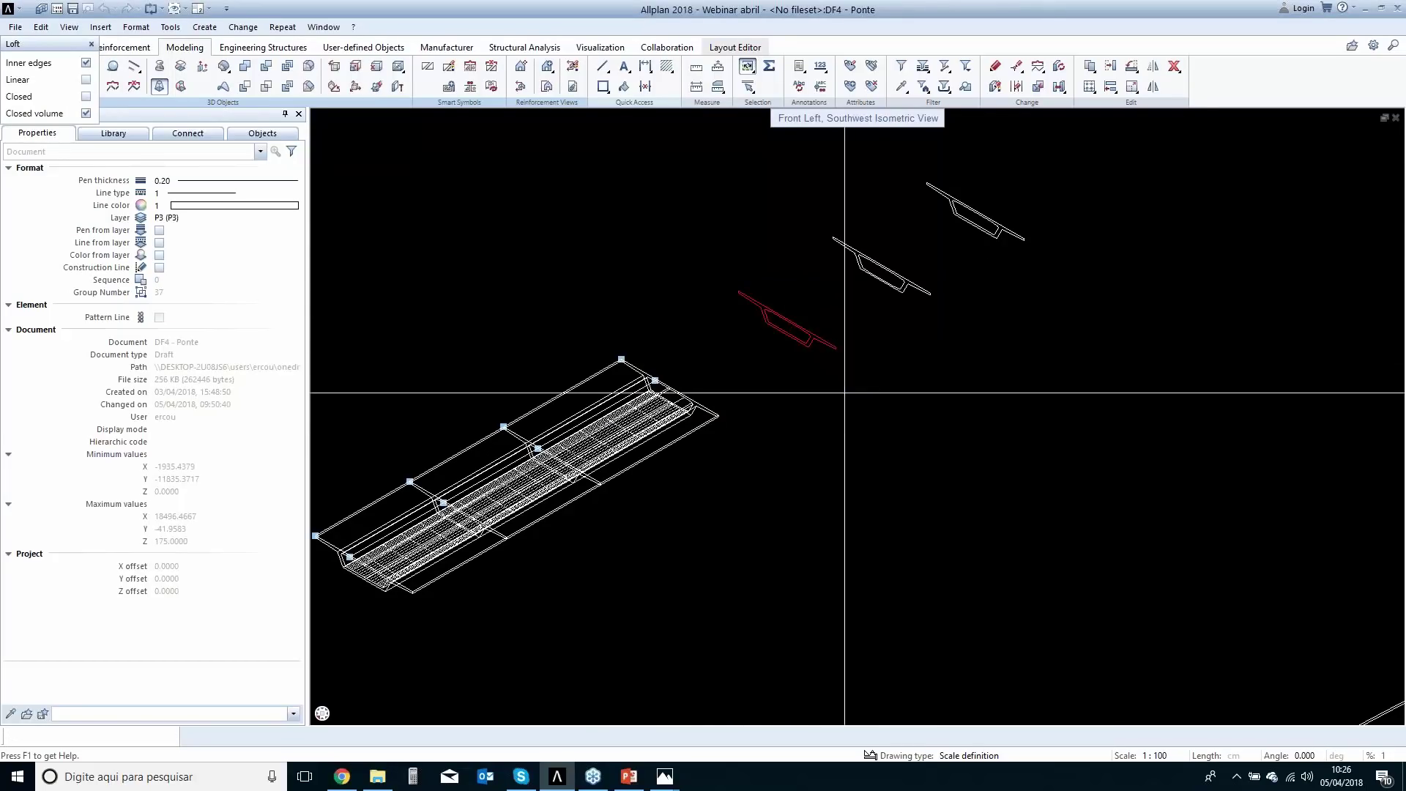
drag(828, 230, 941, 333)
middle_drag(941, 333, 818, 405)
drag(784, 239, 925, 333)
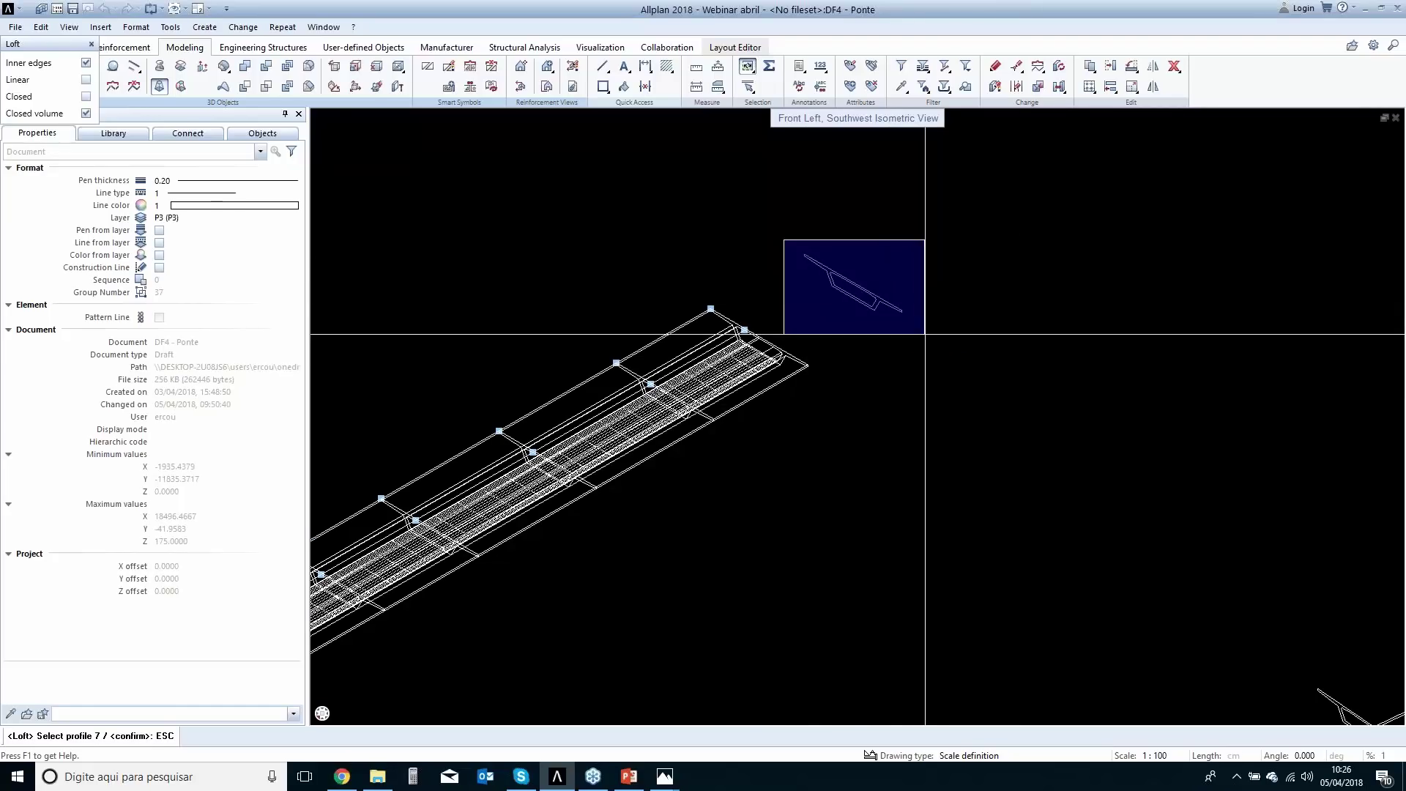
middle_drag(457, 671, 751, 506)
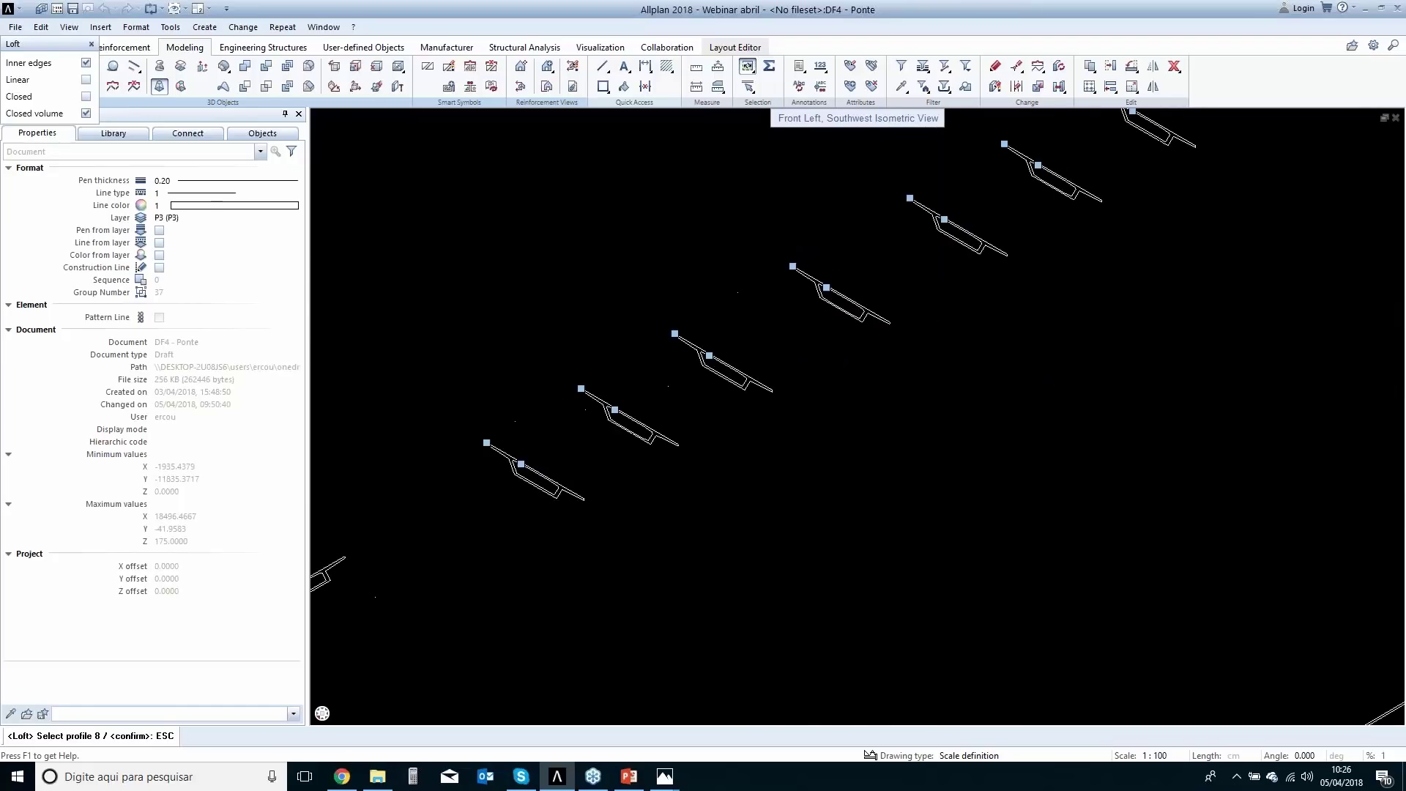
key(Escape)
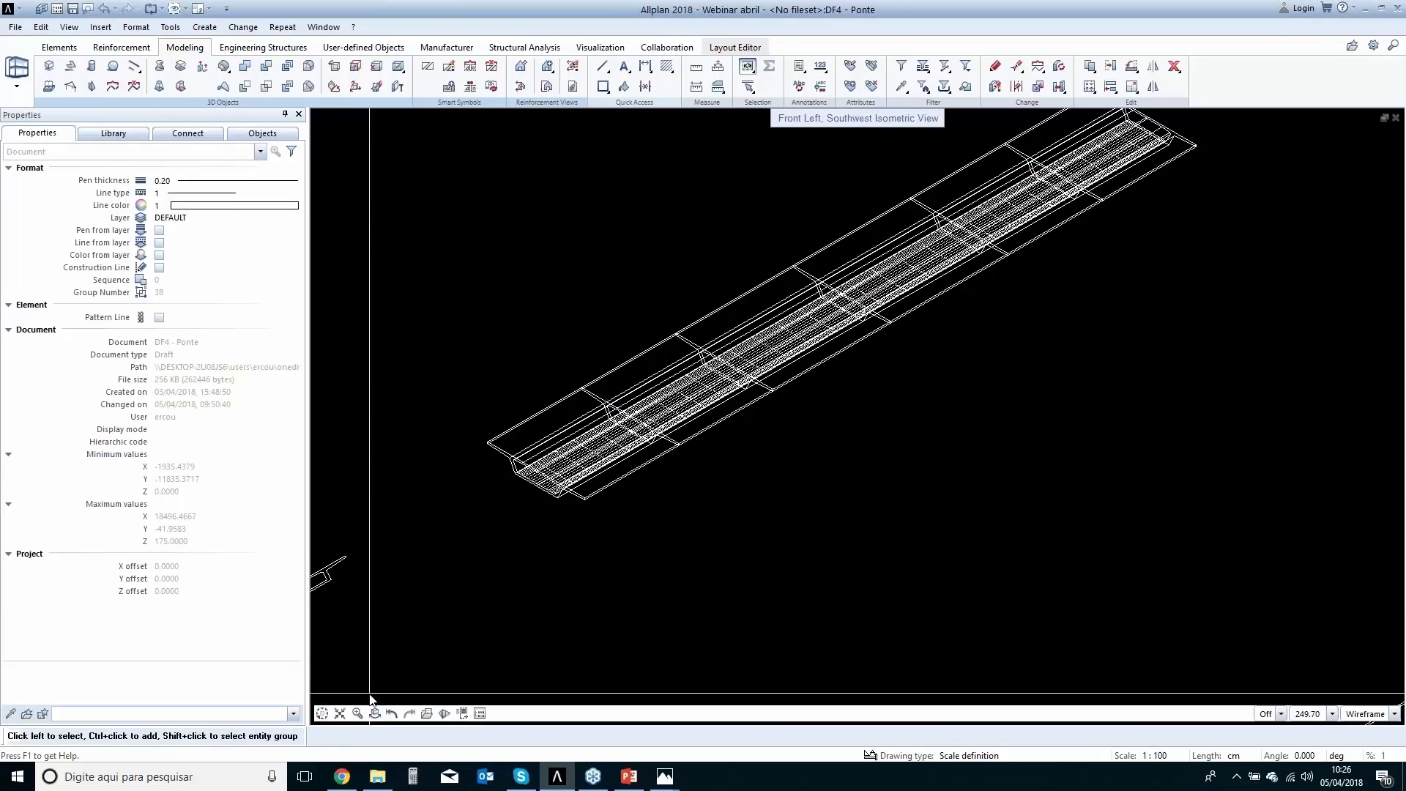
Inspect the lofted bridge deck in a second central perspective view, including its end, and close that view.
key(F4)
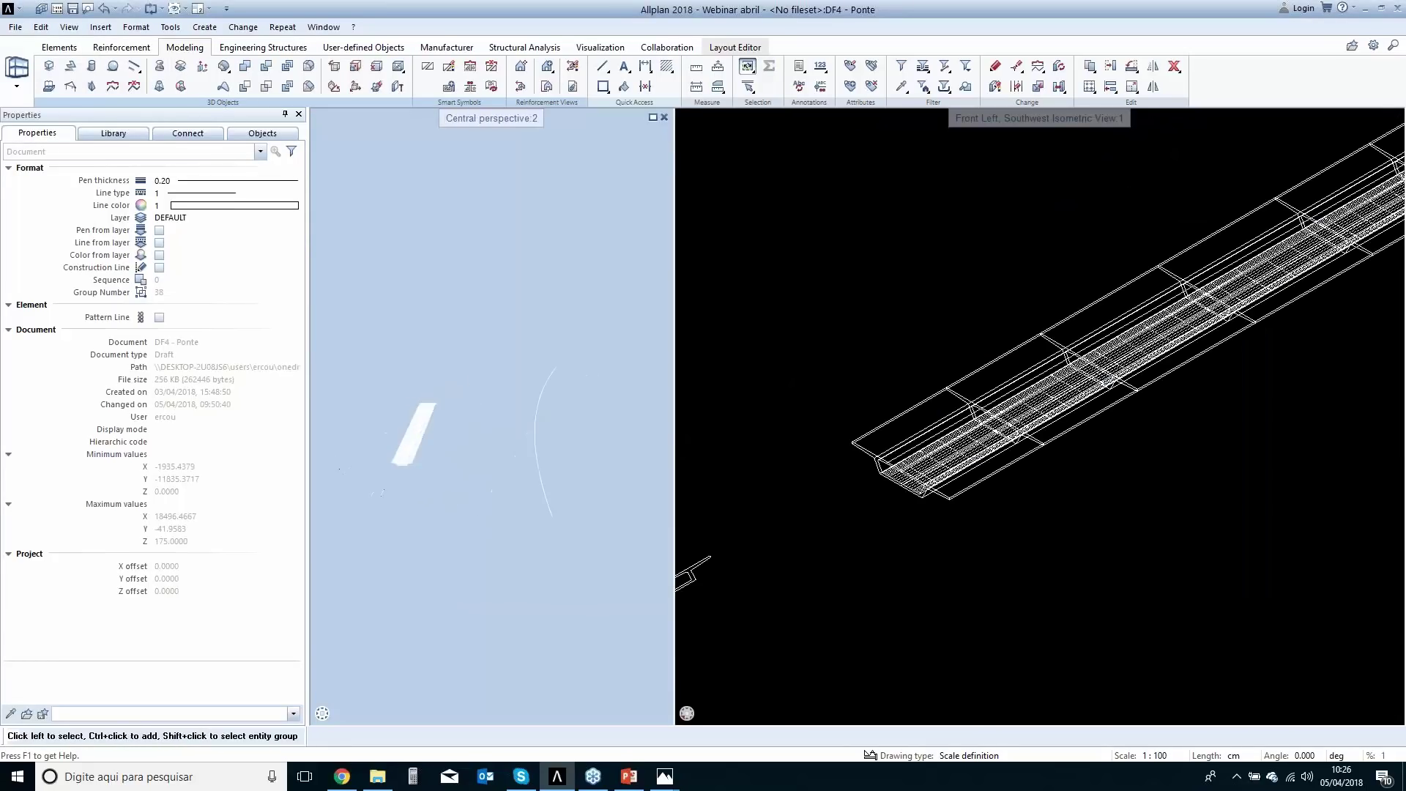
scroll(401, 470, up, 6)
drag(531, 484, 680, 307)
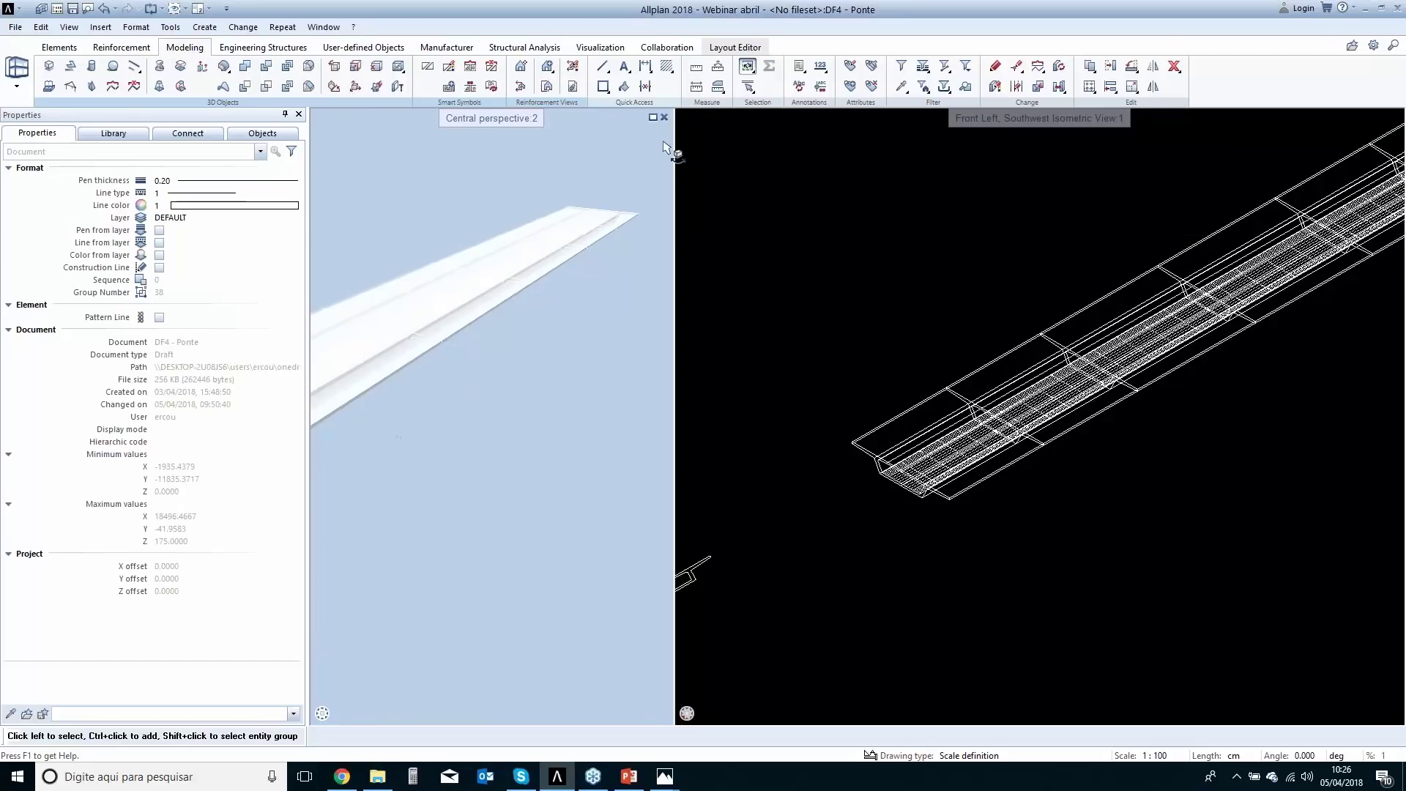
click(664, 118)
In plan view, create a longitudinal section along the full centreline of the lofted deck and place it below the deck.
scroll(674, 383, down, 3)
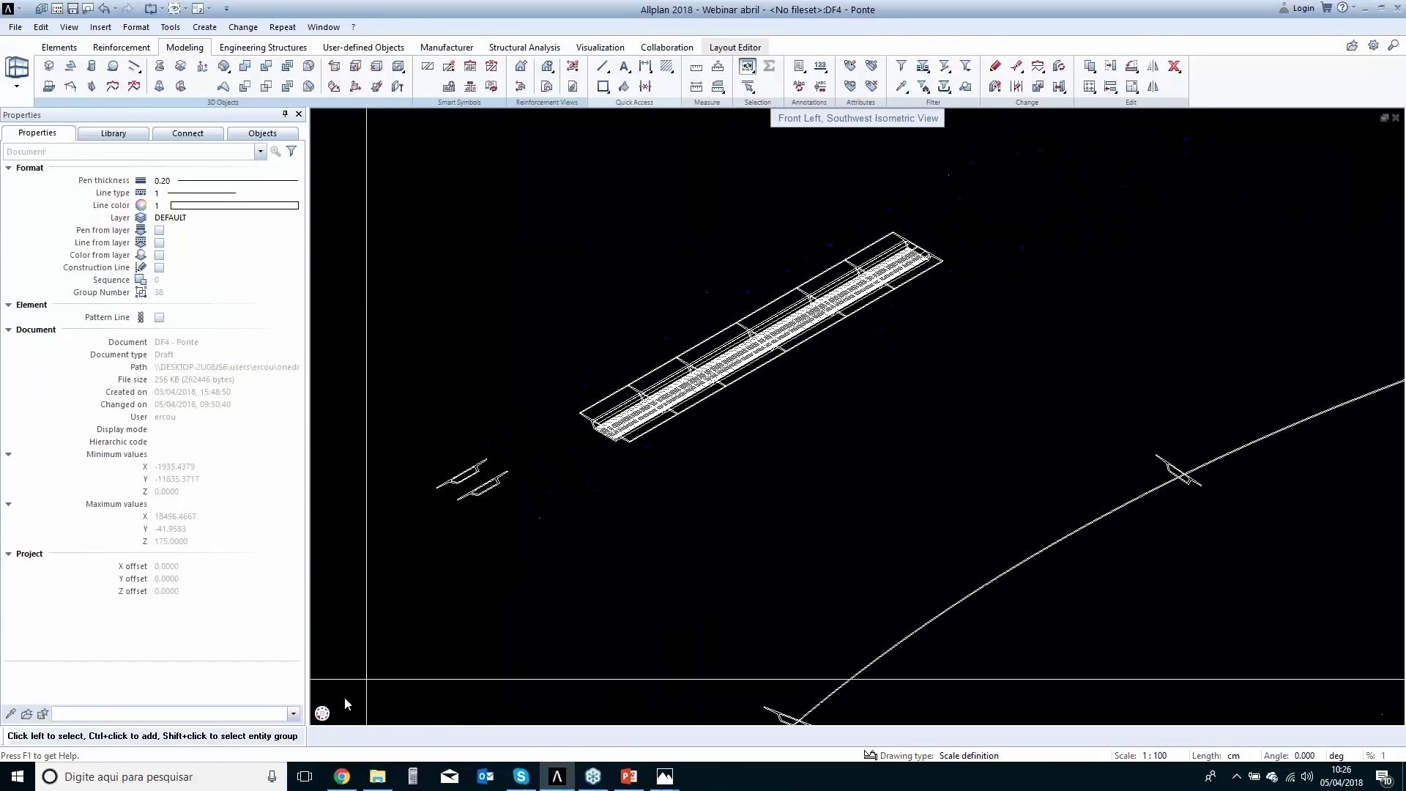
click(341, 684)
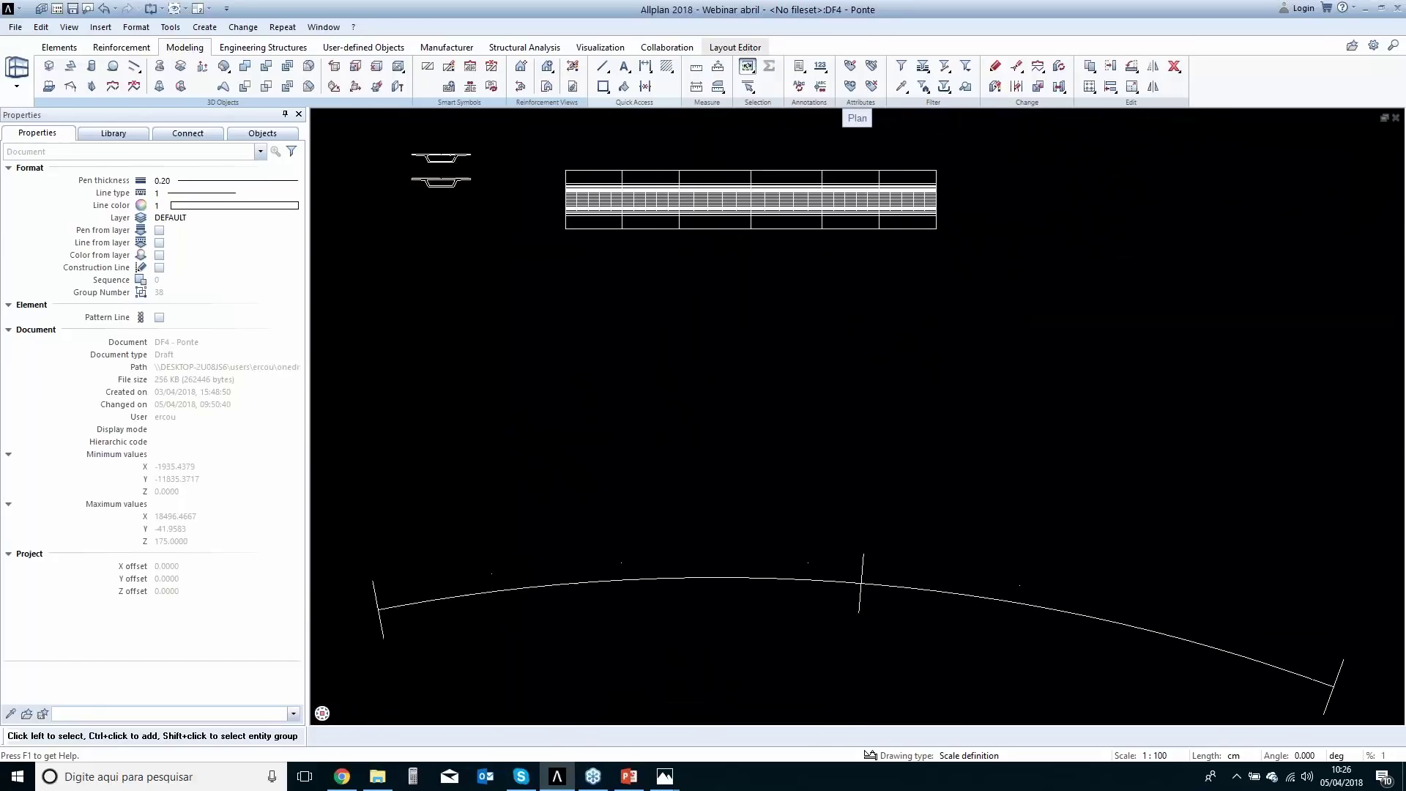
click(522, 86)
drag(491, 251, 1098, 426)
click(747, 475)
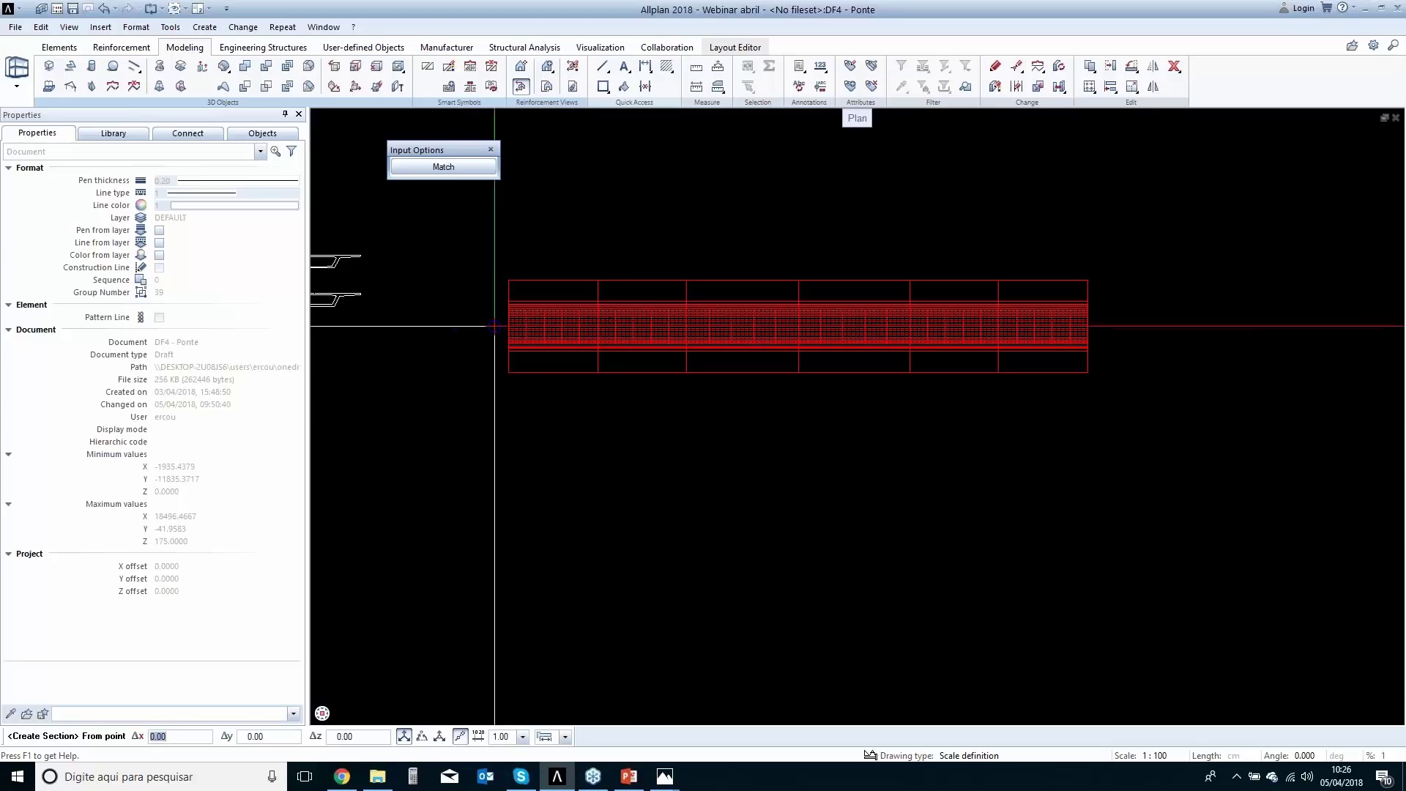
click(506, 325)
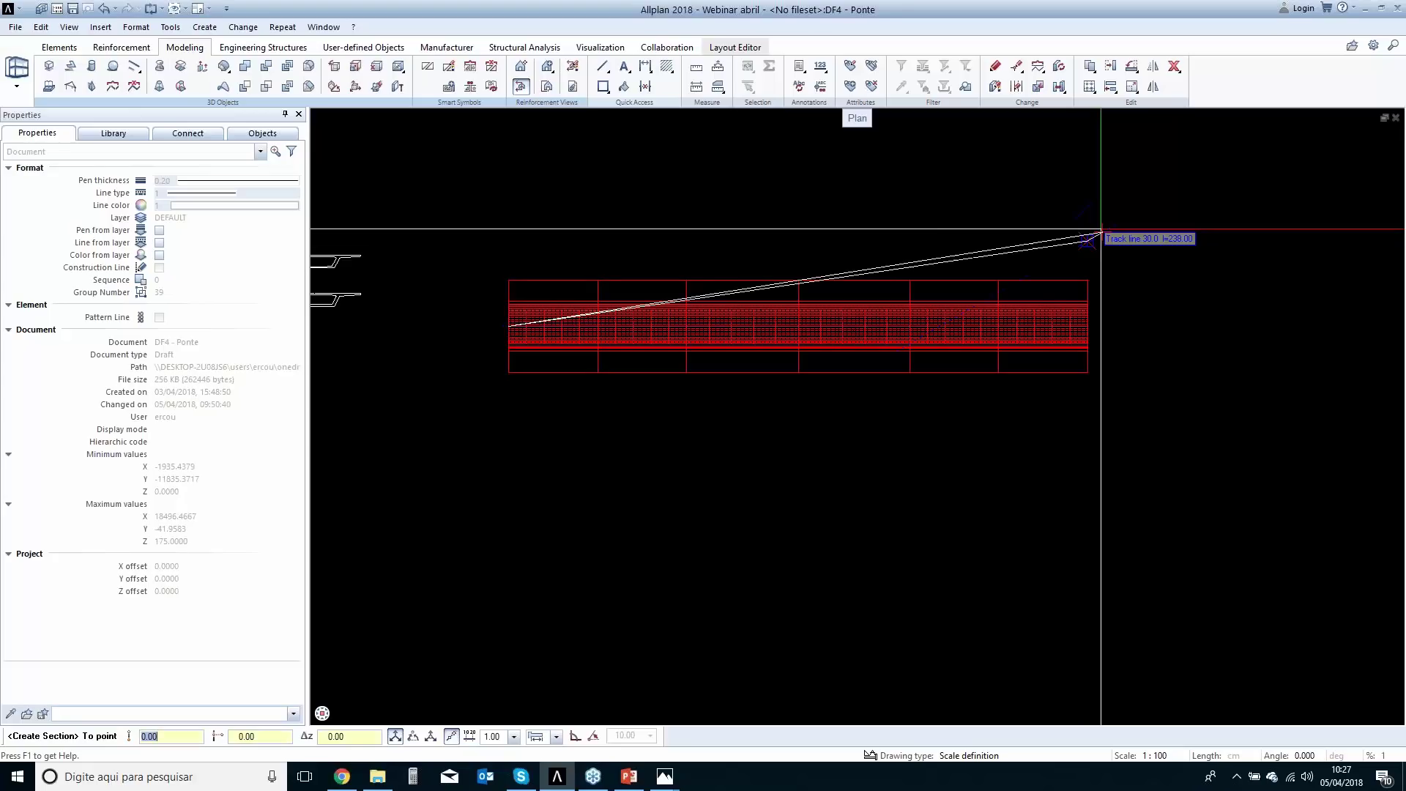
click(1148, 194)
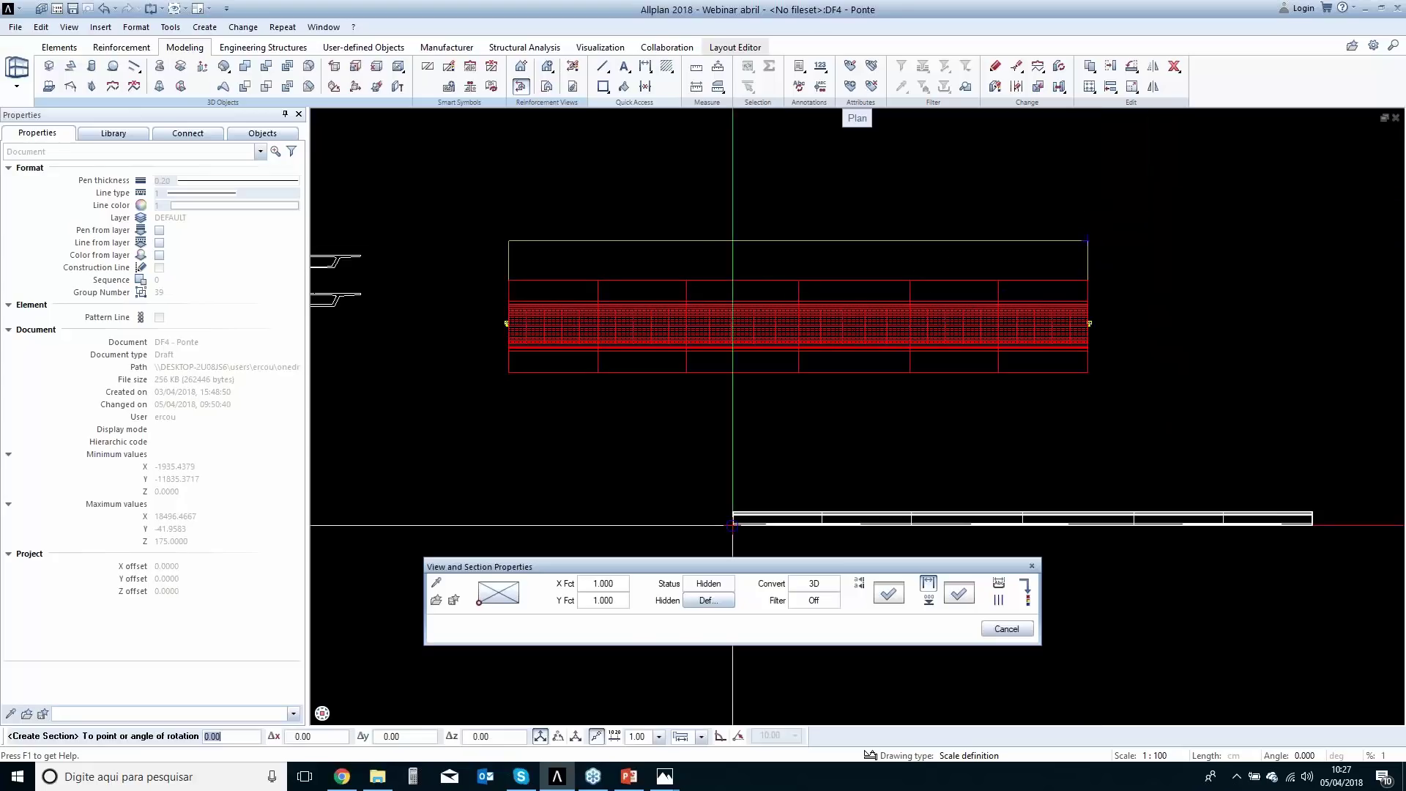
middle_drag(591, 416, 568, 375)
click(450, 410)
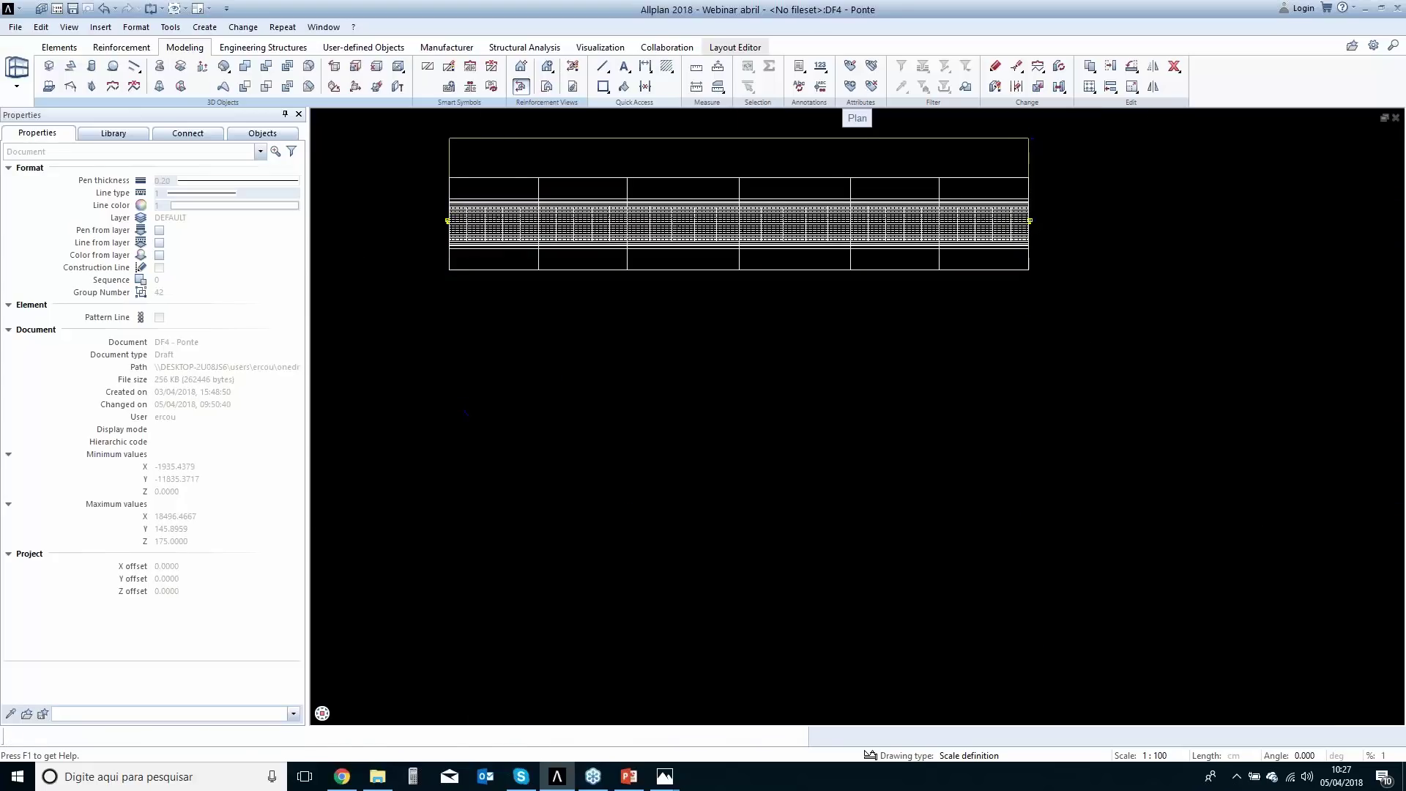
Examine the edges and the underside line along the longitudinal section, and end the section command.
scroll(450, 411, up, 4)
scroll(469, 408, up, 4)
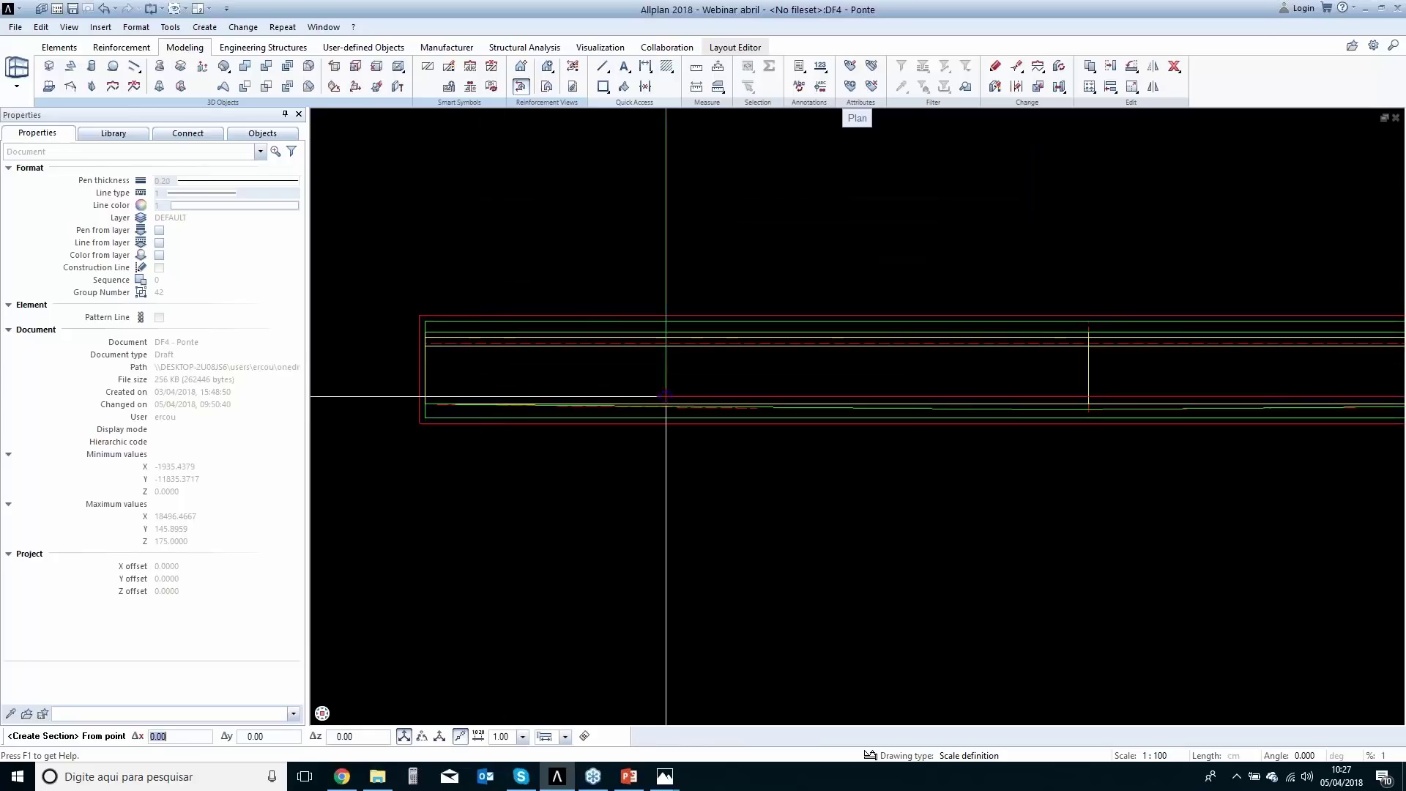
scroll(626, 400, down, 2)
scroll(915, 406, up, 4)
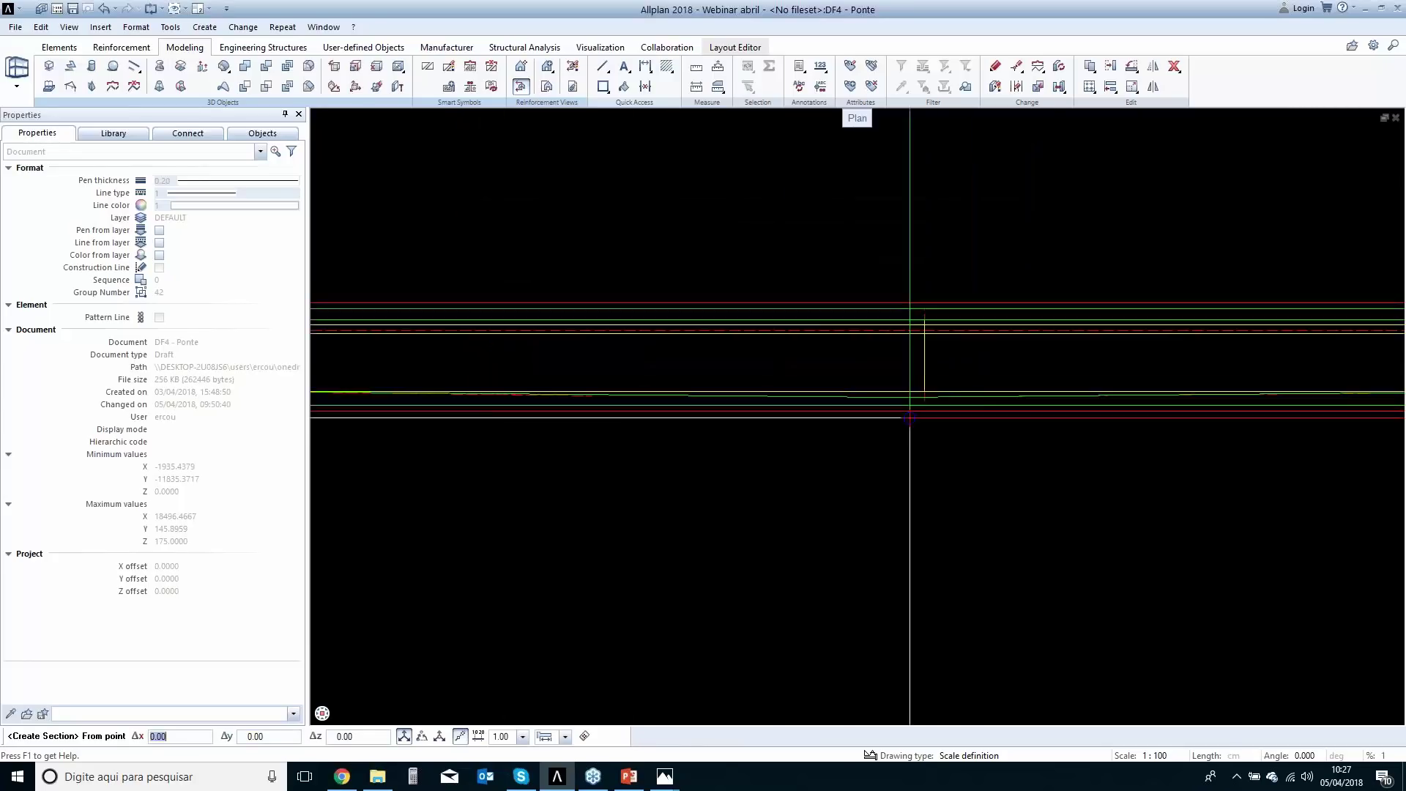
scroll(959, 450, down, 3)
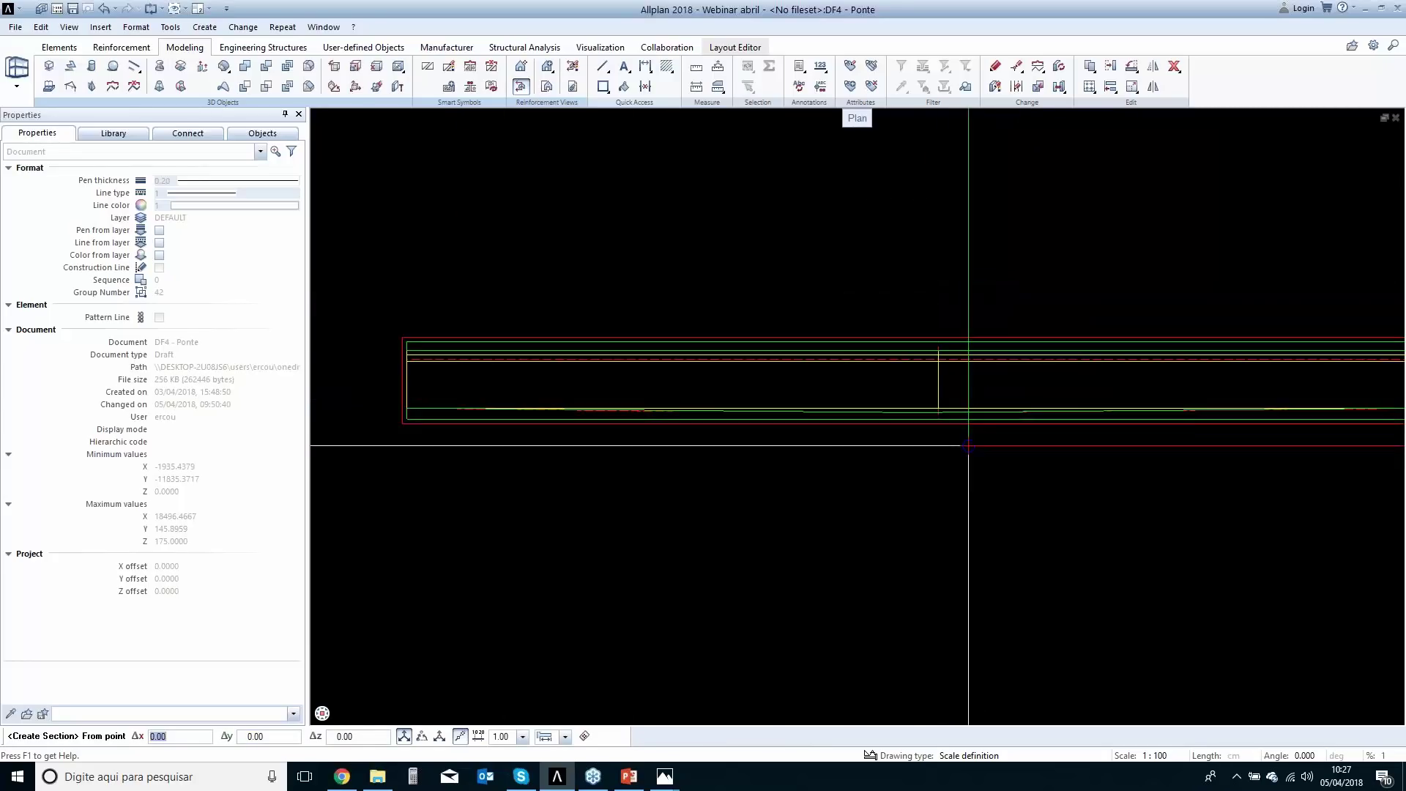
scroll(875, 378, down, 5)
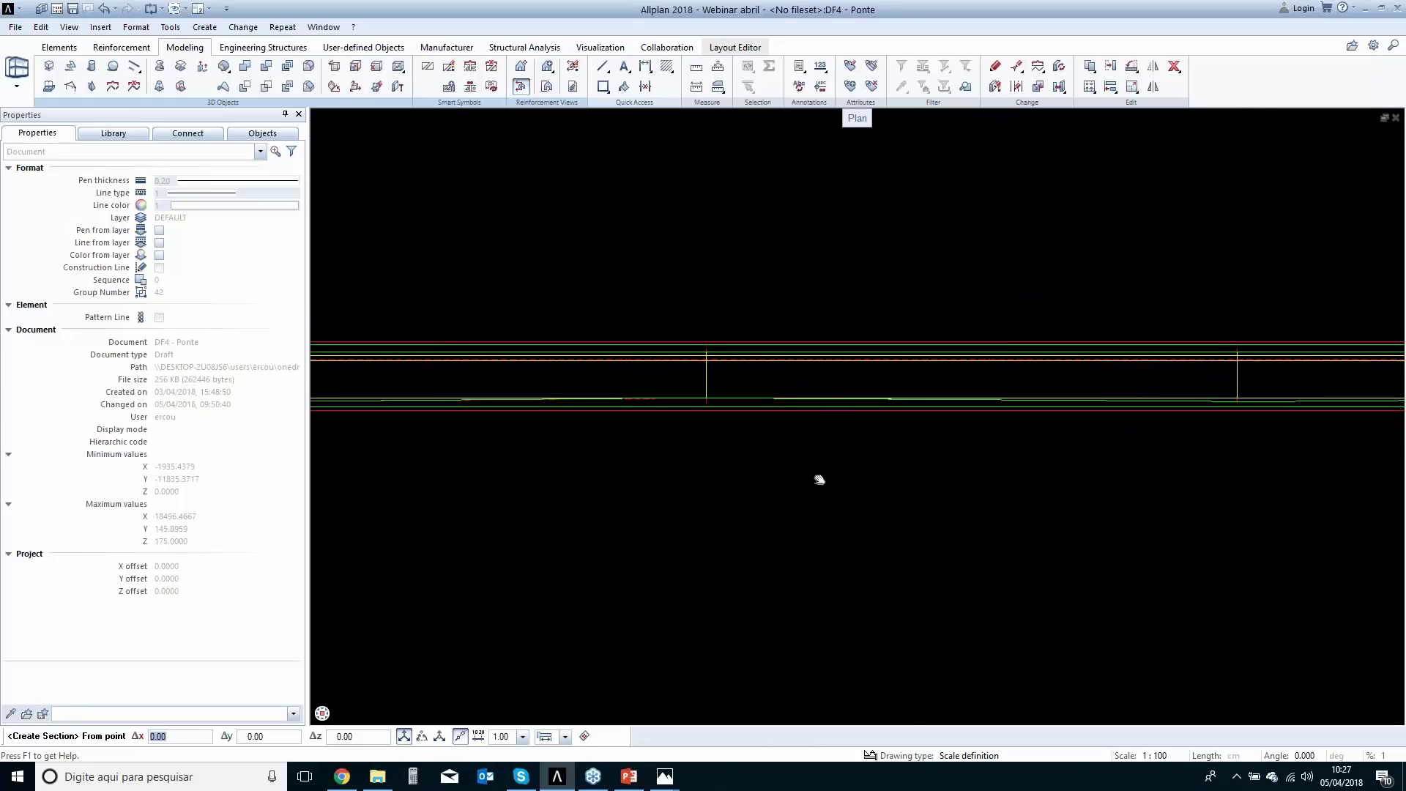
middle_drag(874, 379, 885, 502)
key(Escape)
key(Escape)
key(Escape)
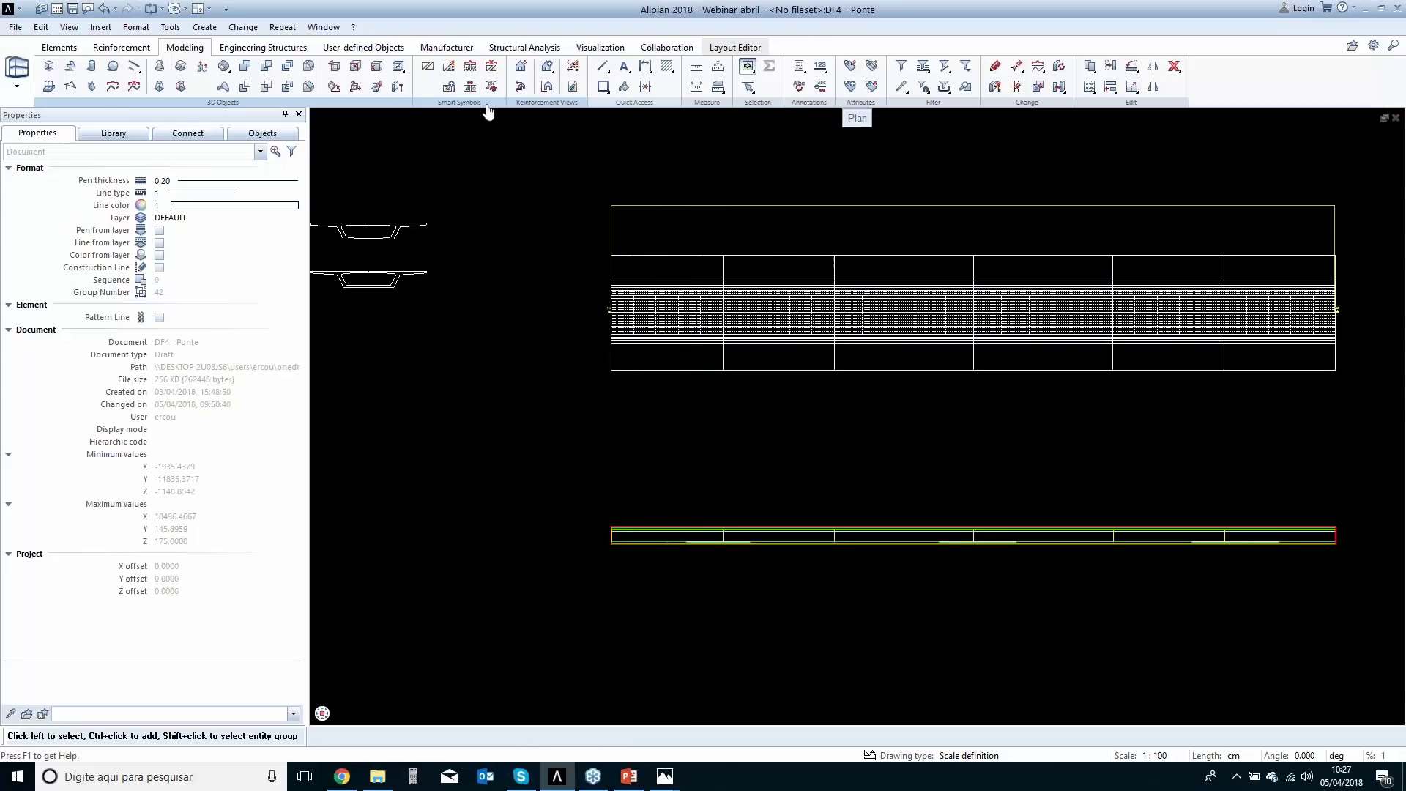
Create a Free section of the deck's first segment in southwest isometric projection and place it beneath the two reference cross-sections.
click(521, 87)
click(523, 168)
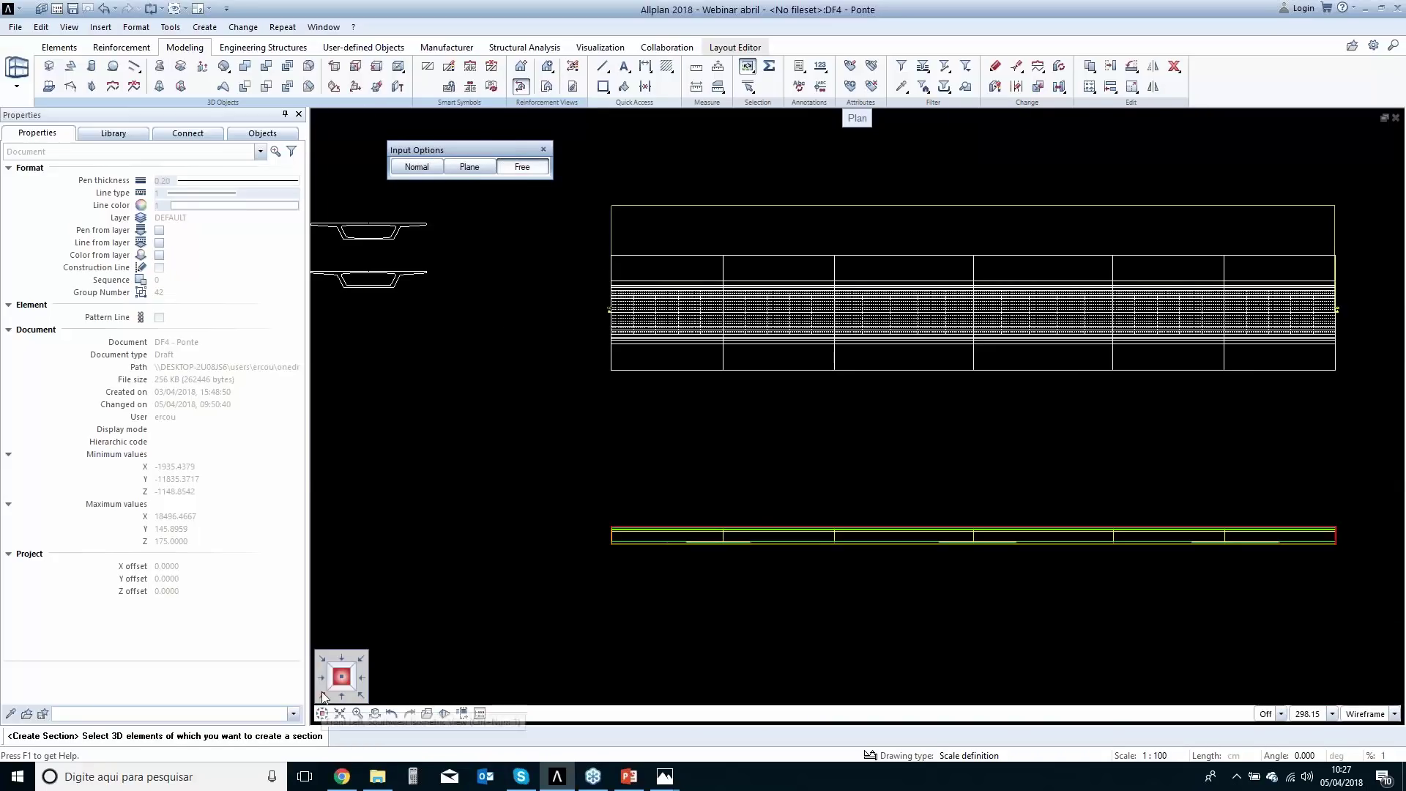
click(323, 694)
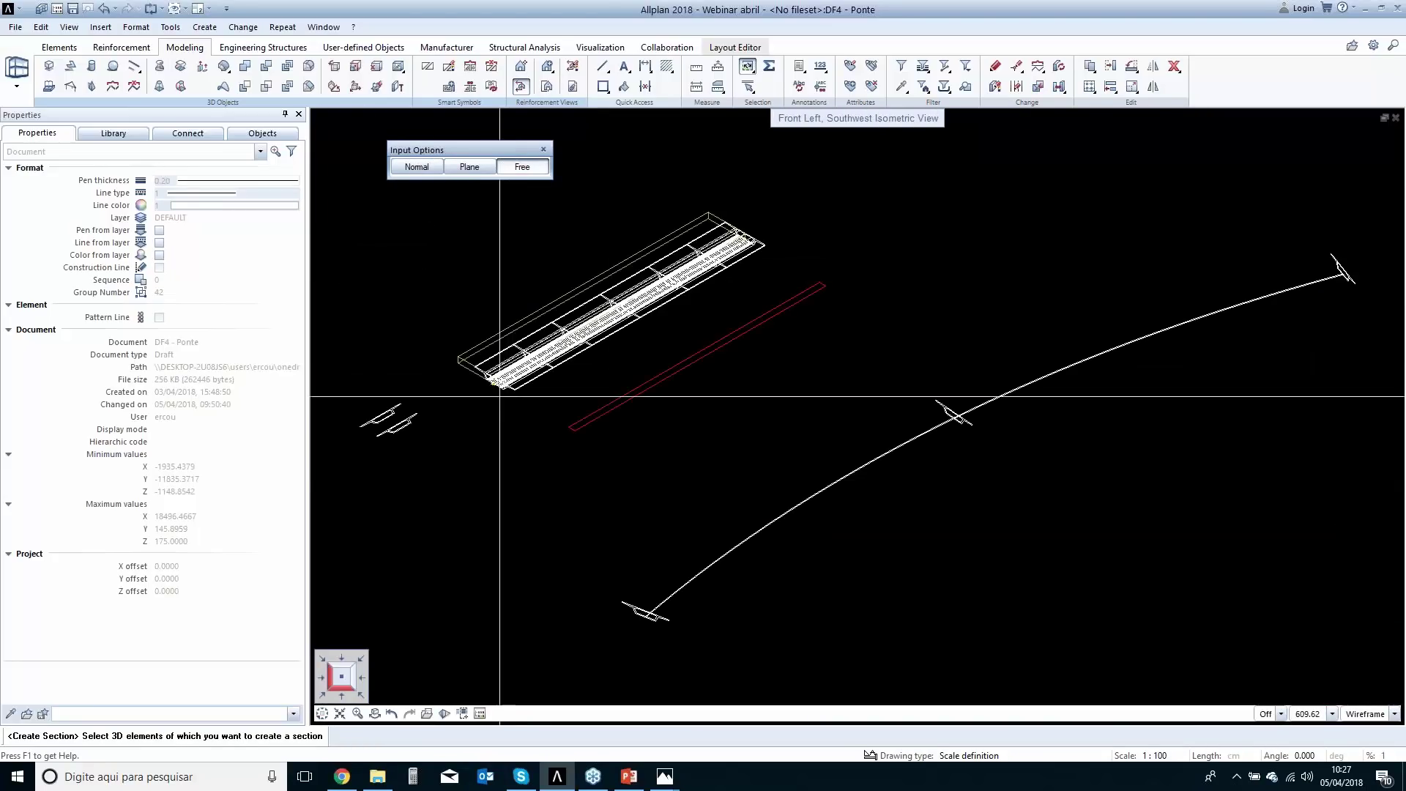
click(531, 349)
mouse_move(325, 713)
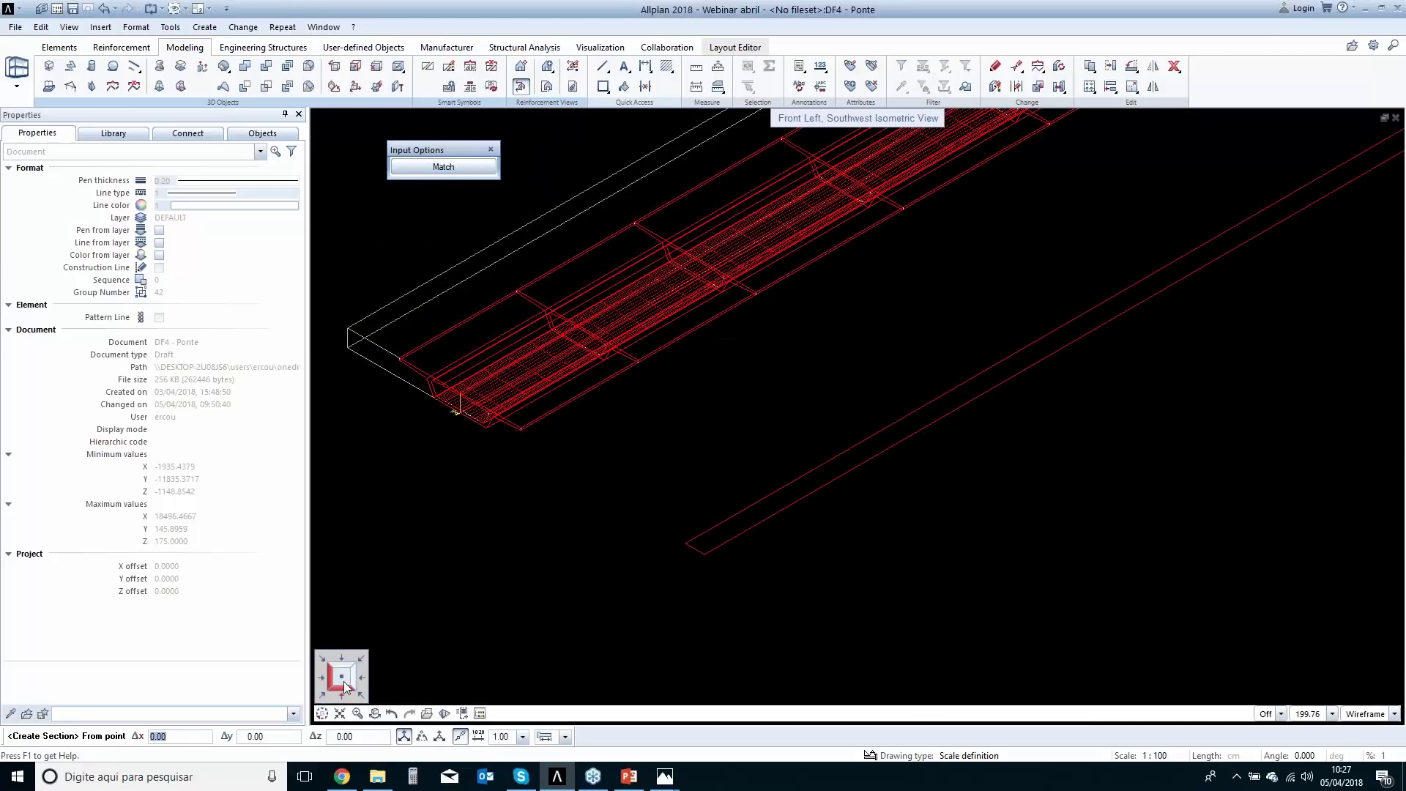
click(341, 681)
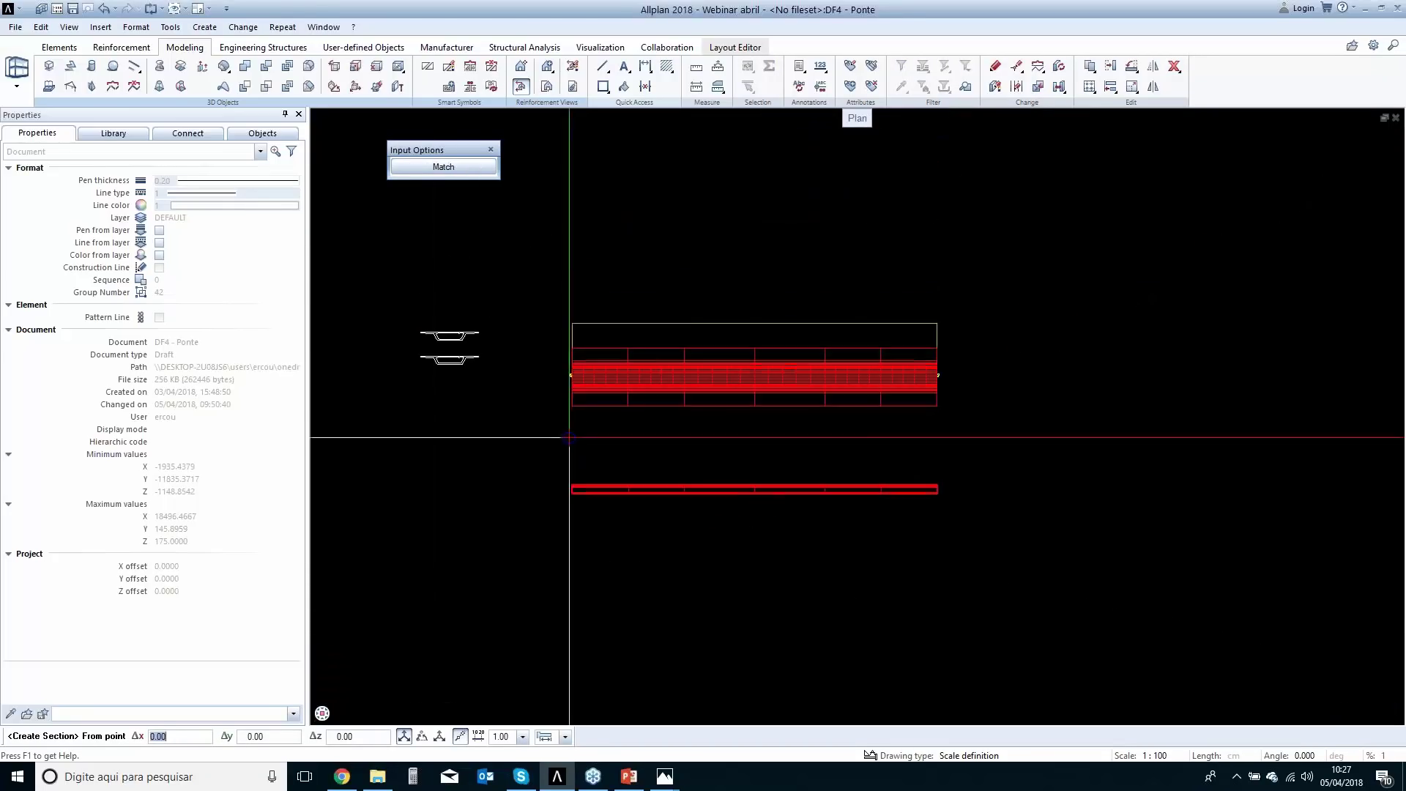
click(572, 258)
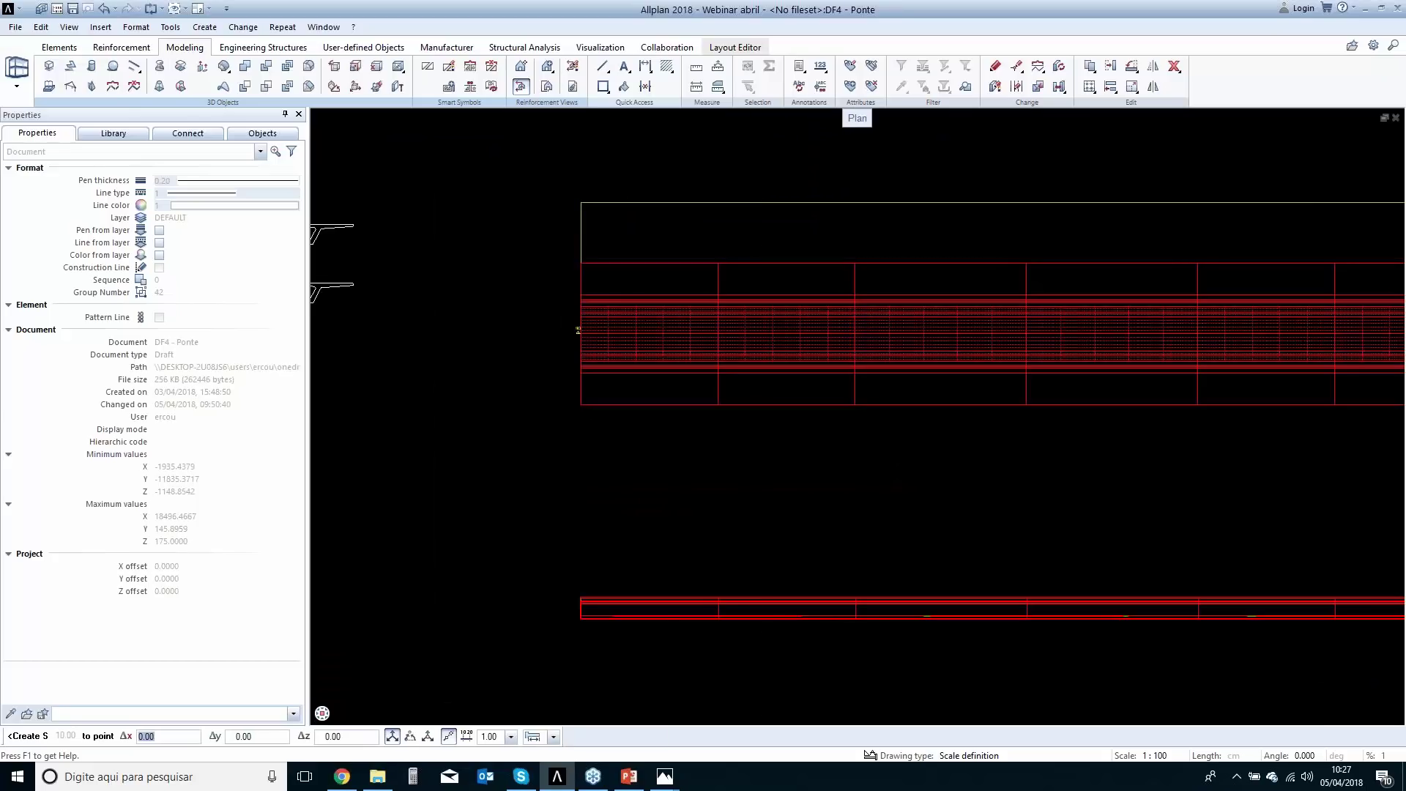
click(719, 416)
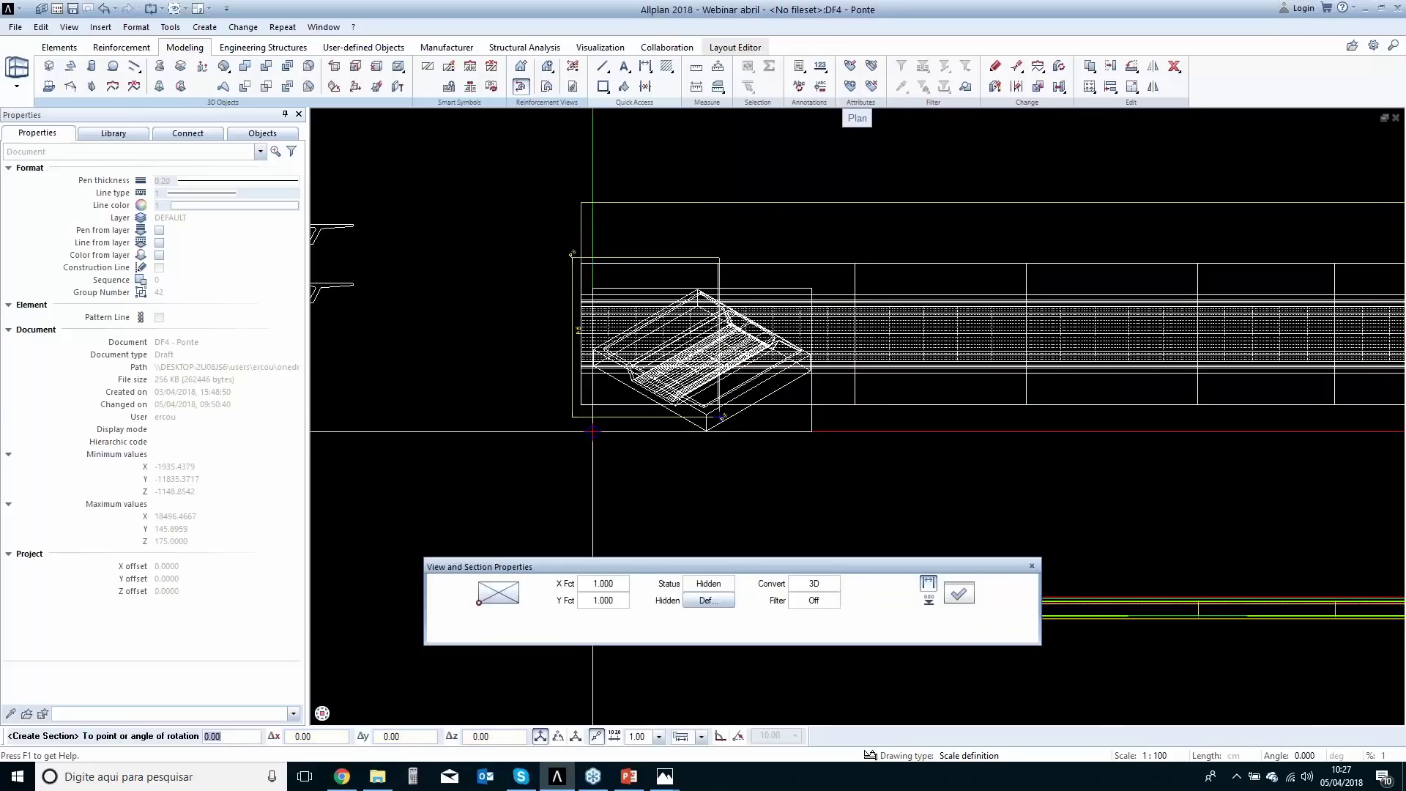
click(608, 394)
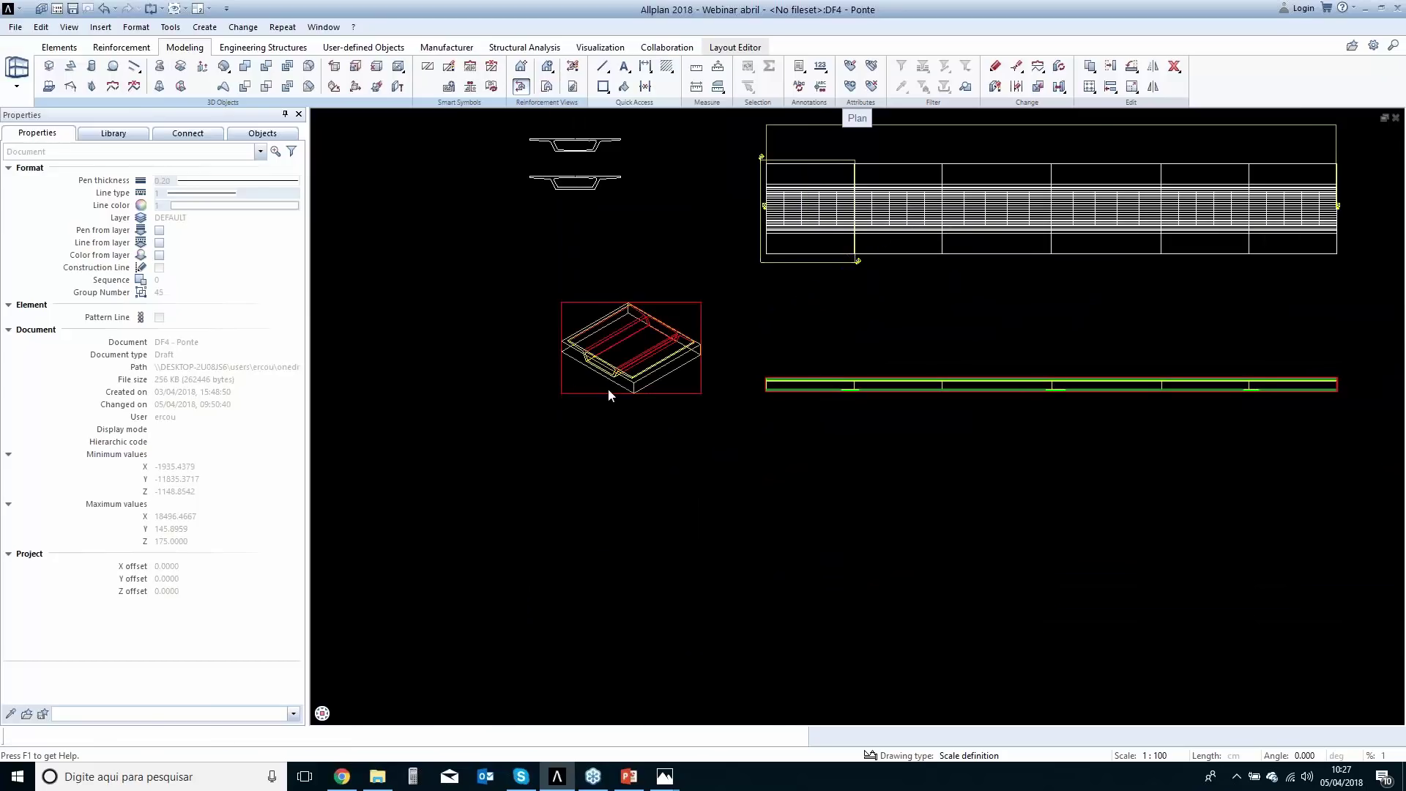
scroll(605, 377, up, 5)
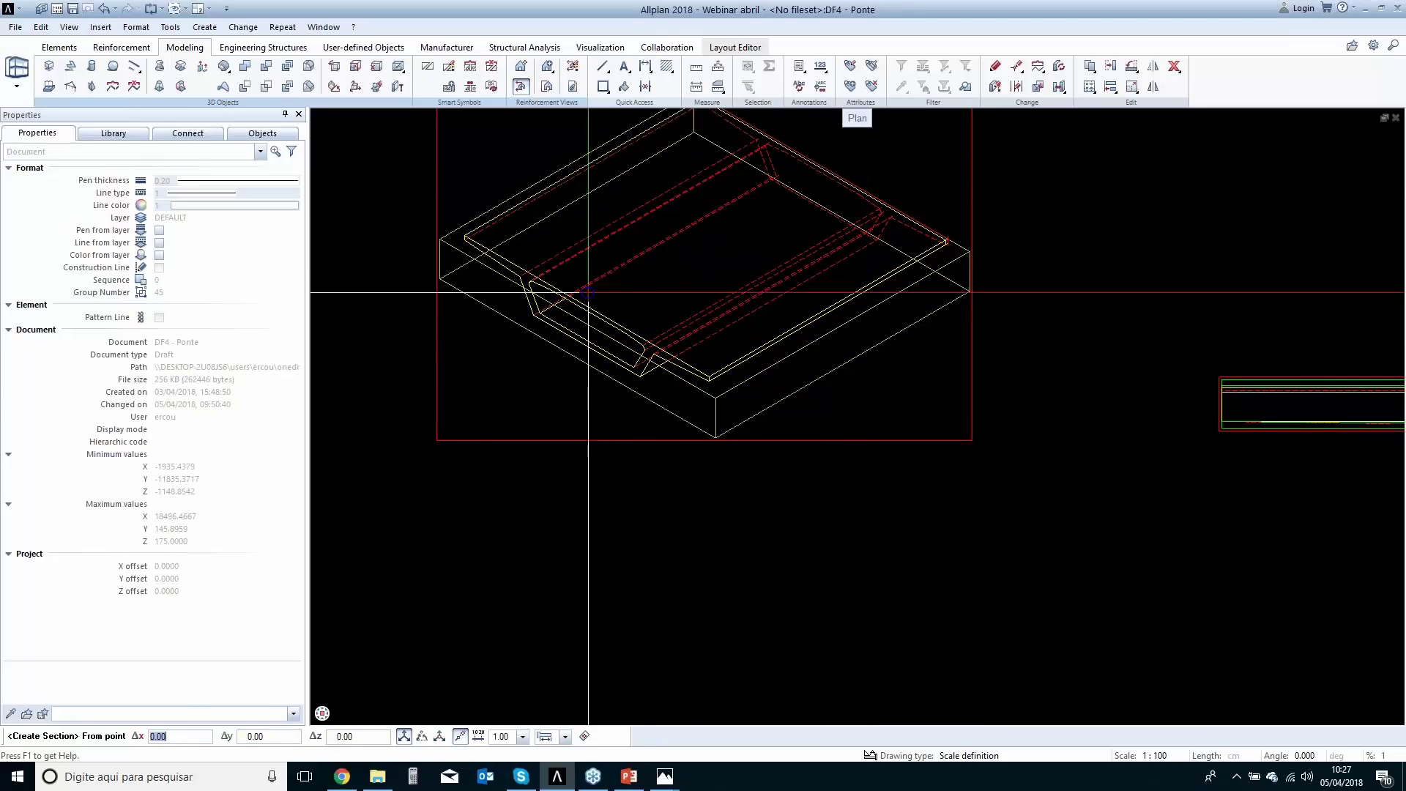
scroll(674, 261, down, 5)
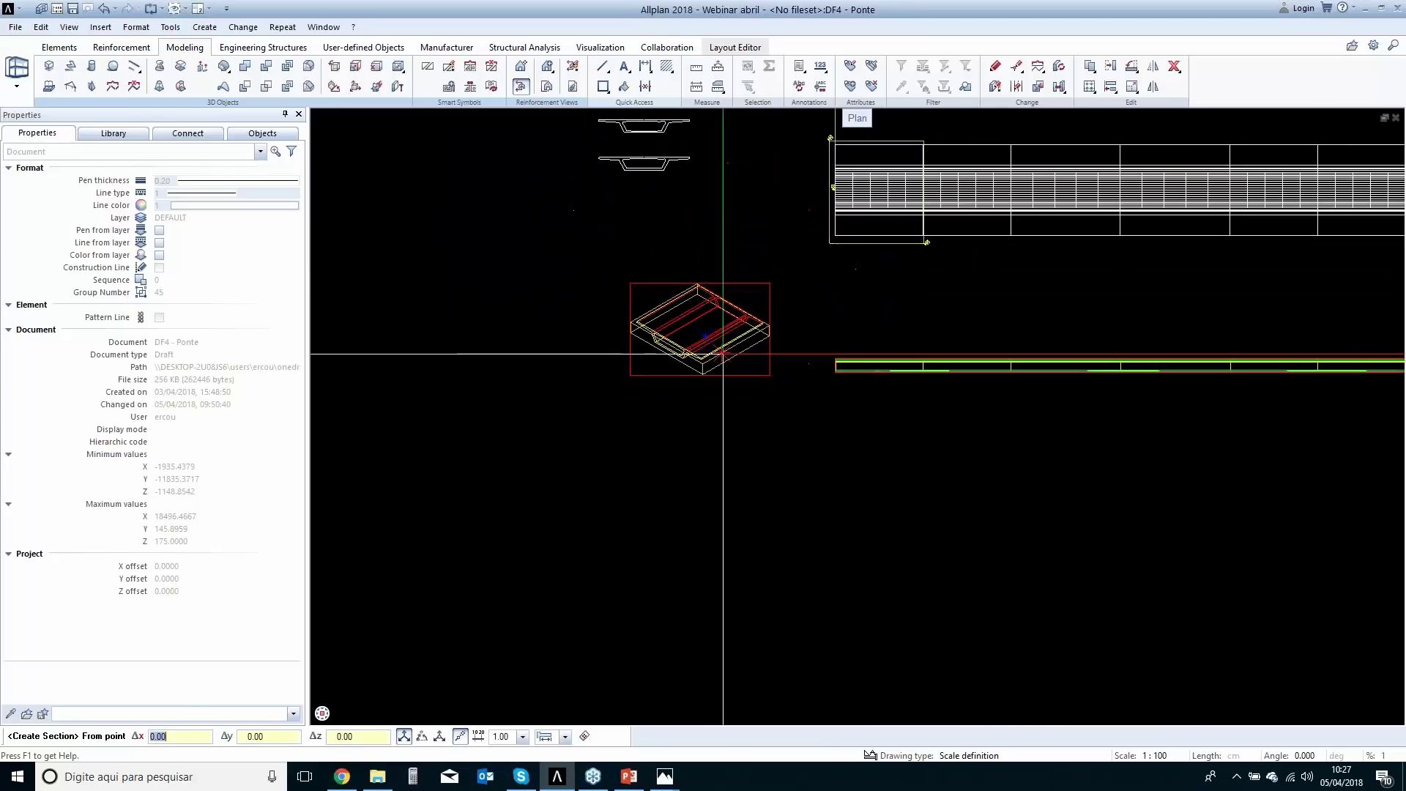
Finish placing the isometric section of the deck's first segment and end the section command.
middle_drag(902, 365, 837, 407)
click(806, 398)
key(Escape)
key(Escape)
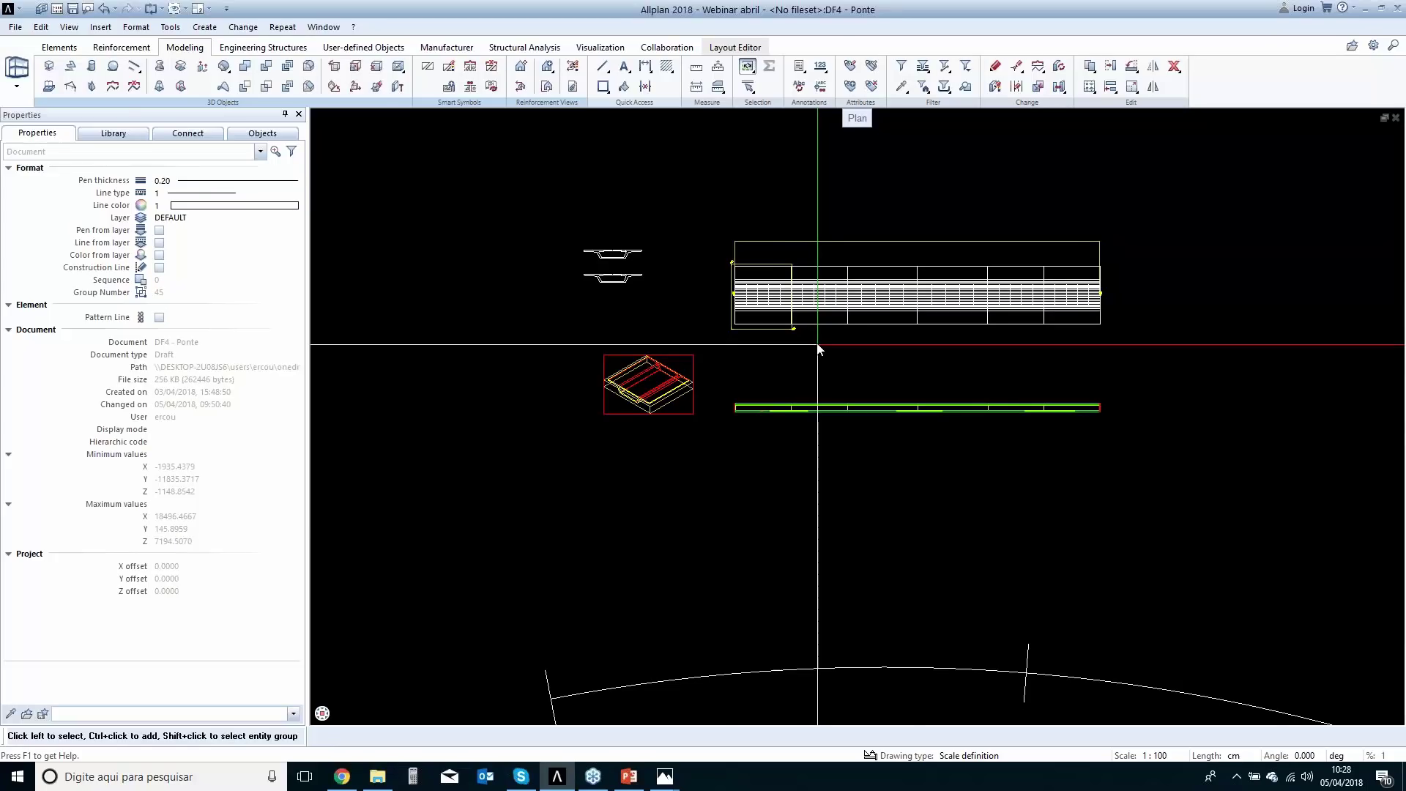
Examine the curved bridge alignment and its three box-girder profiles in plan and in southwest isometric view.
middle_drag(789, 478, 738, 303)
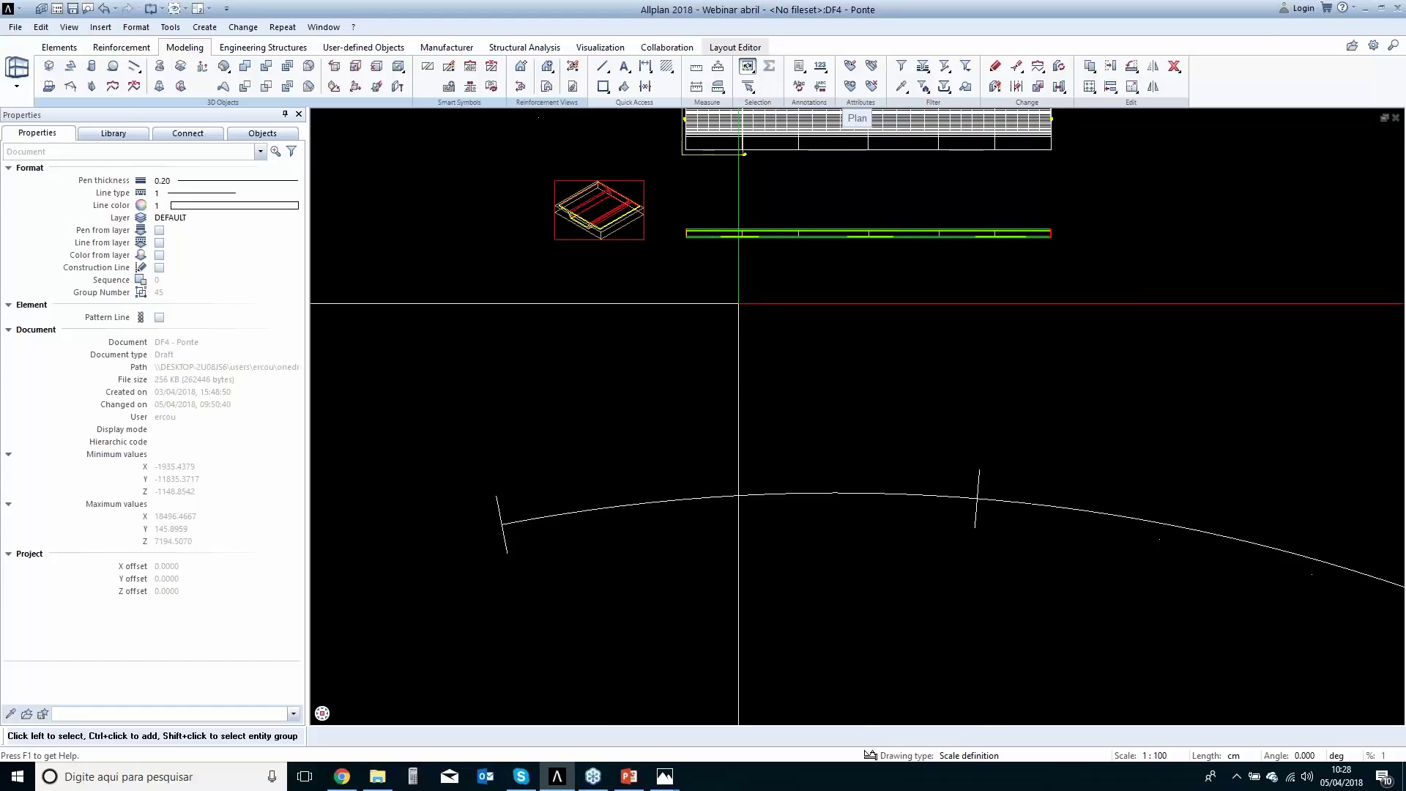
scroll(831, 330, down, 2)
middle_drag(904, 364, 851, 375)
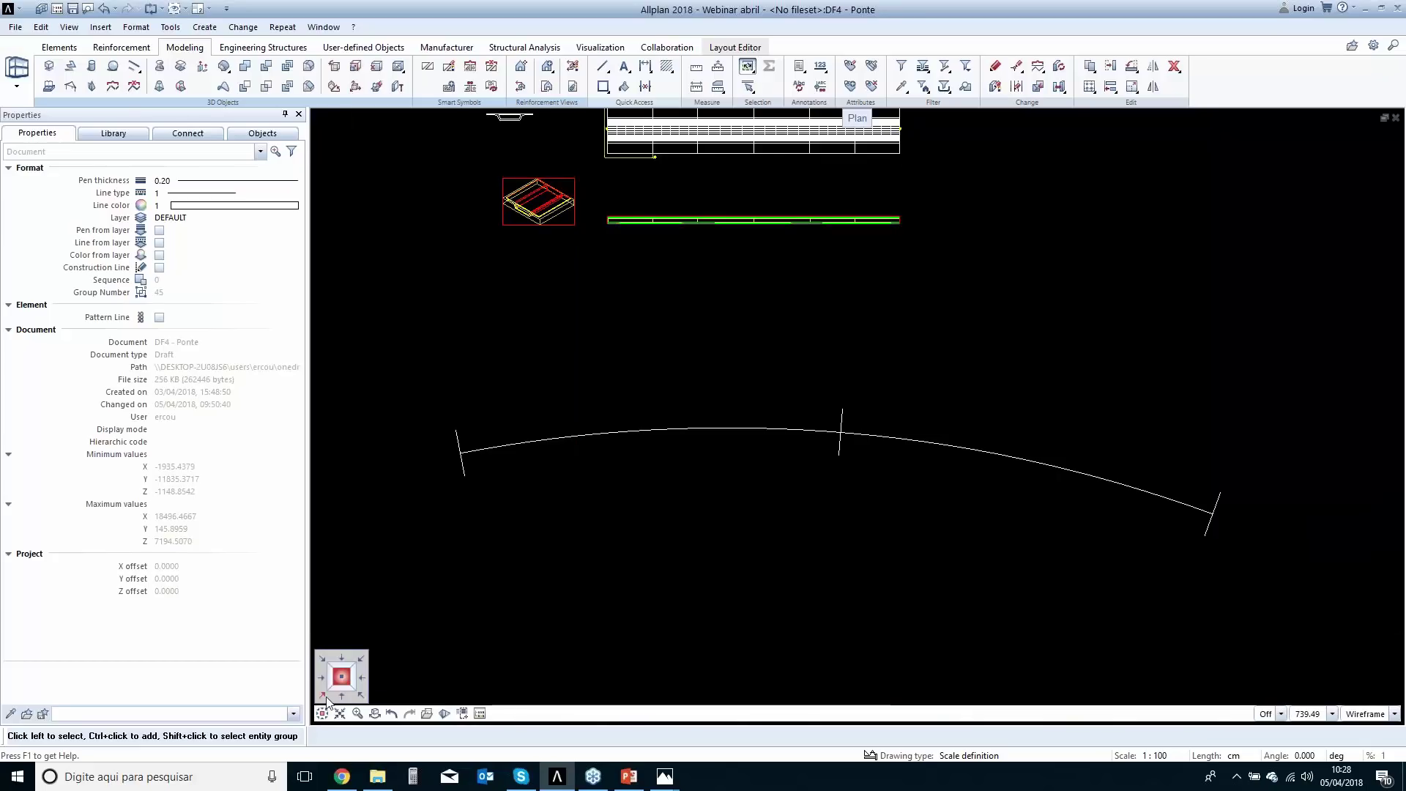
click(324, 697)
scroll(655, 583, up, 5)
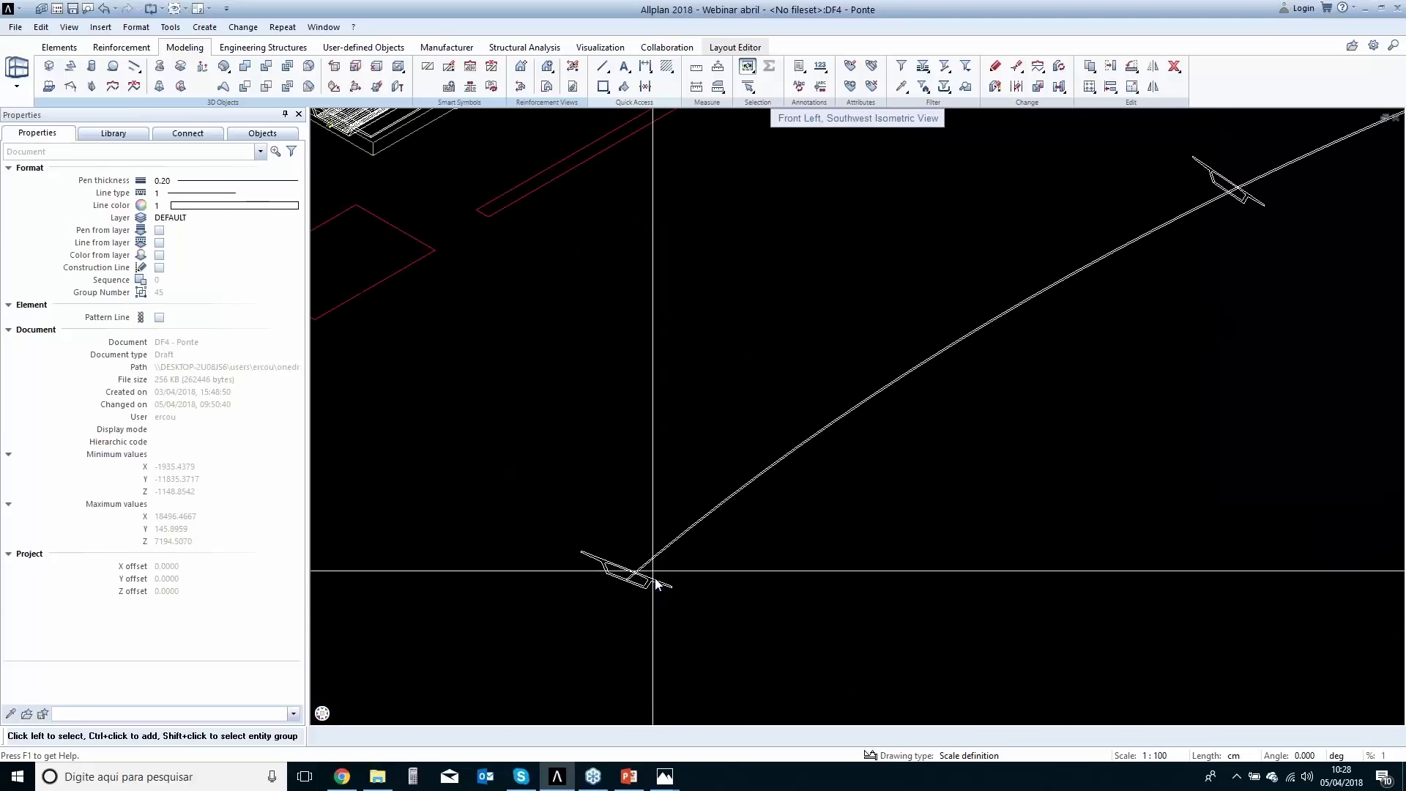
scroll(714, 570, down, 3)
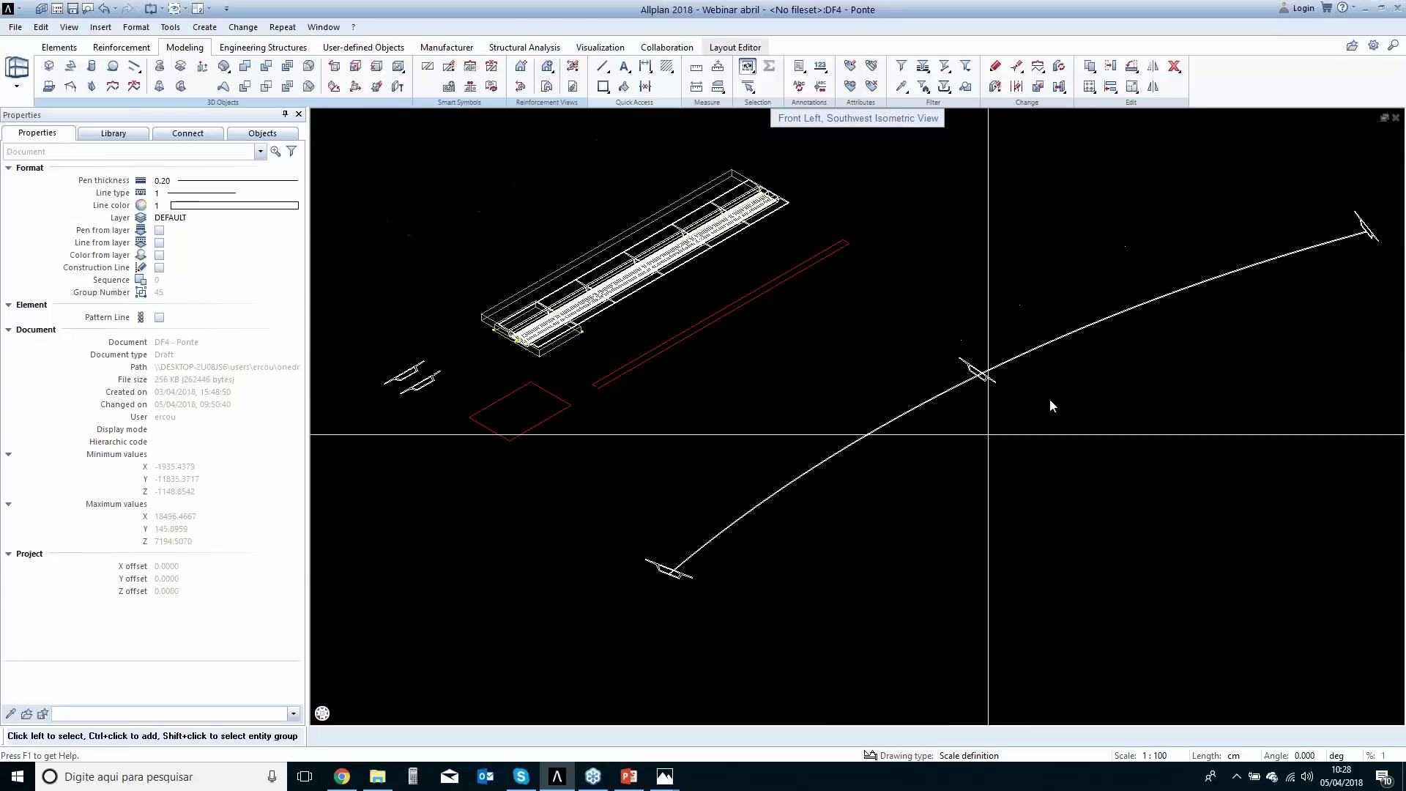
middle_drag(1084, 408, 832, 478)
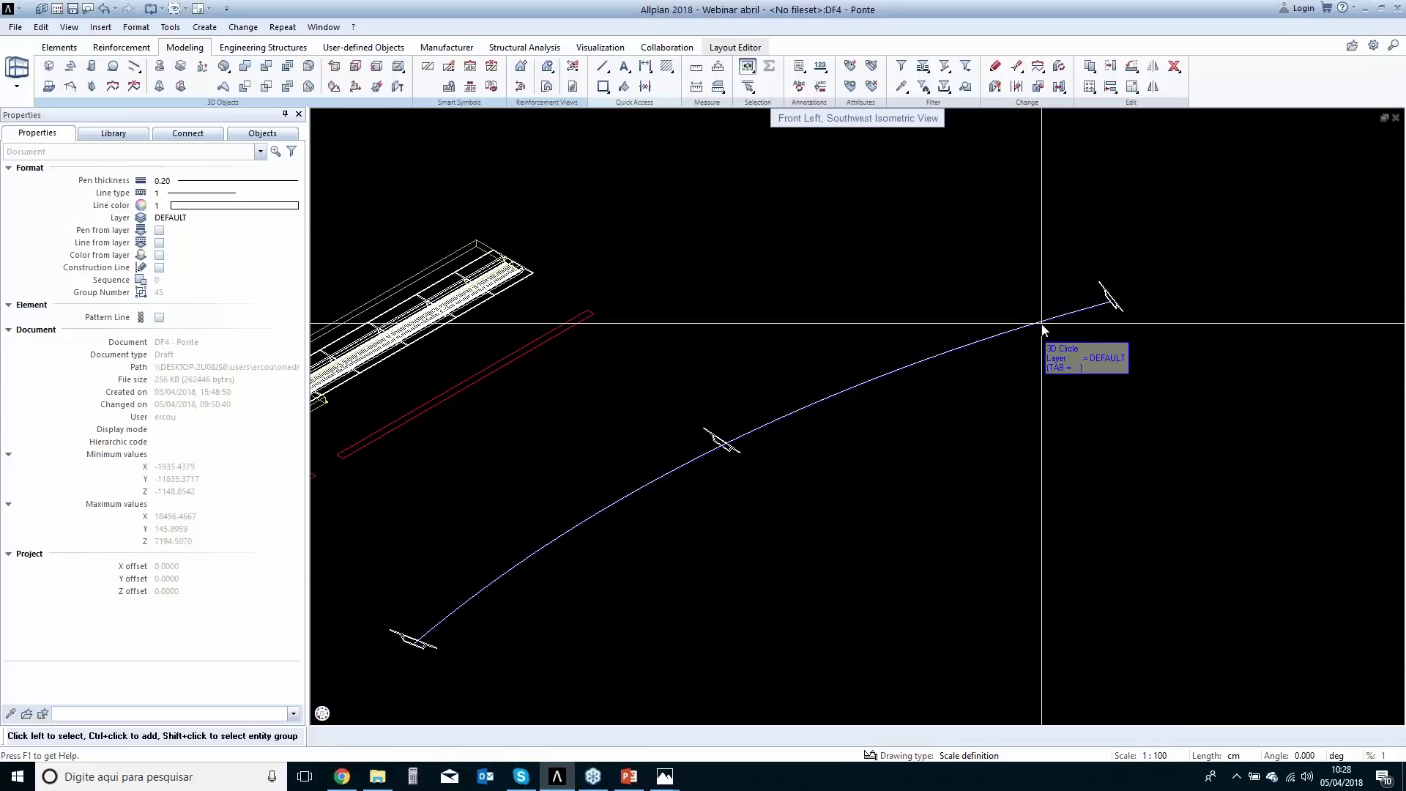
middle_drag(780, 551, 981, 381)
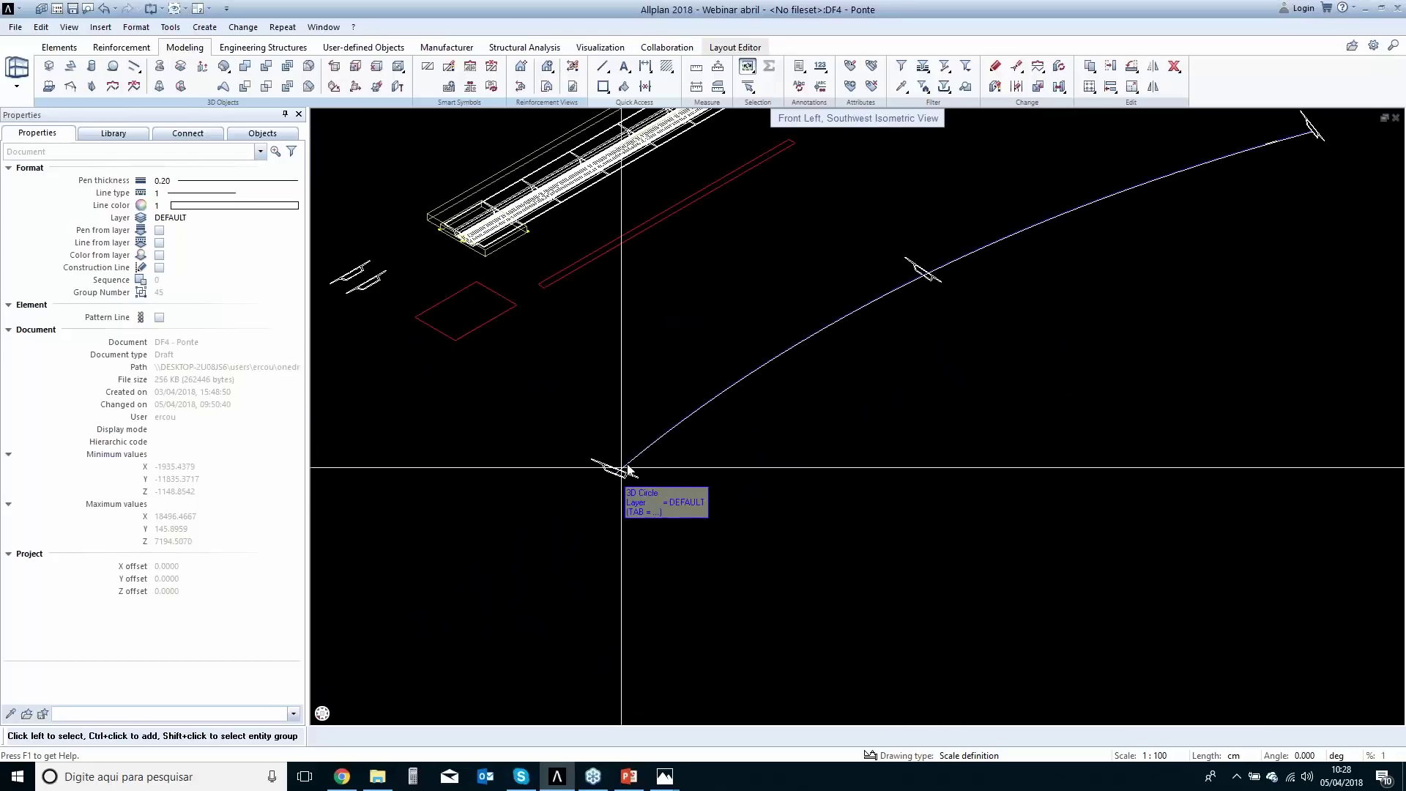
middle_drag(1032, 293, 892, 396)
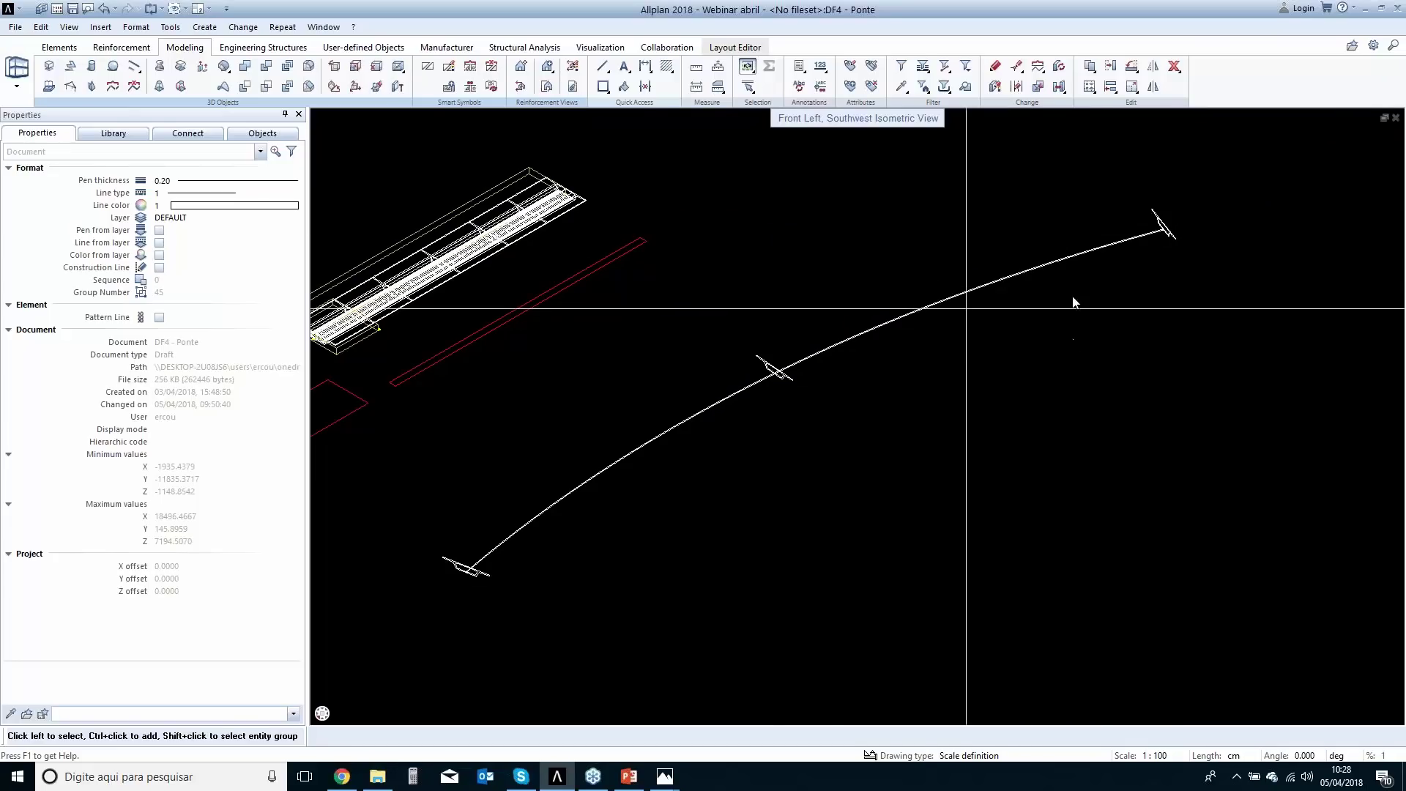
middle_drag(838, 450, 1022, 352)
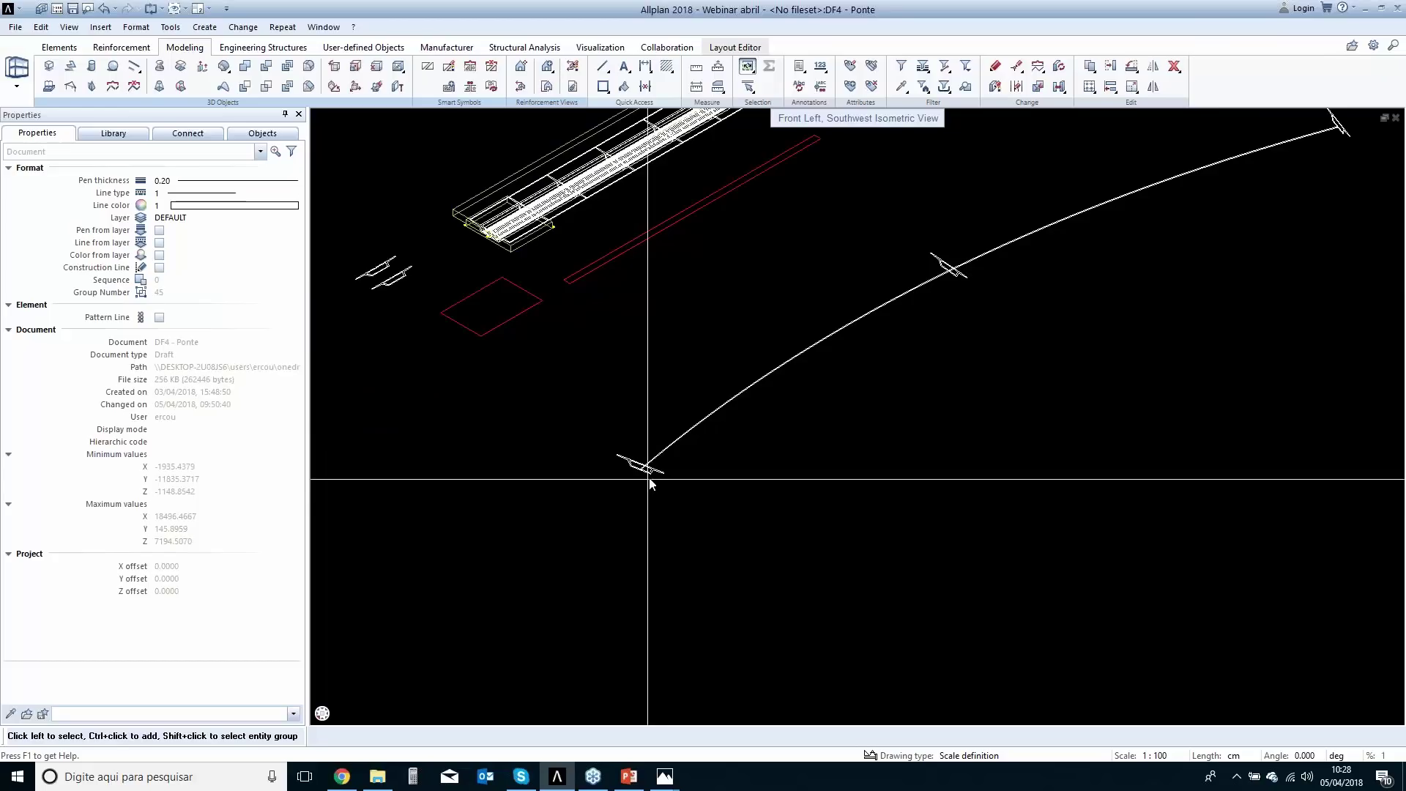
Start Sweep Path and select the complete outer outline of the box-girder section at the arc's near end as the first profile.
scroll(643, 471, up, 5)
scroll(623, 483, up, 2)
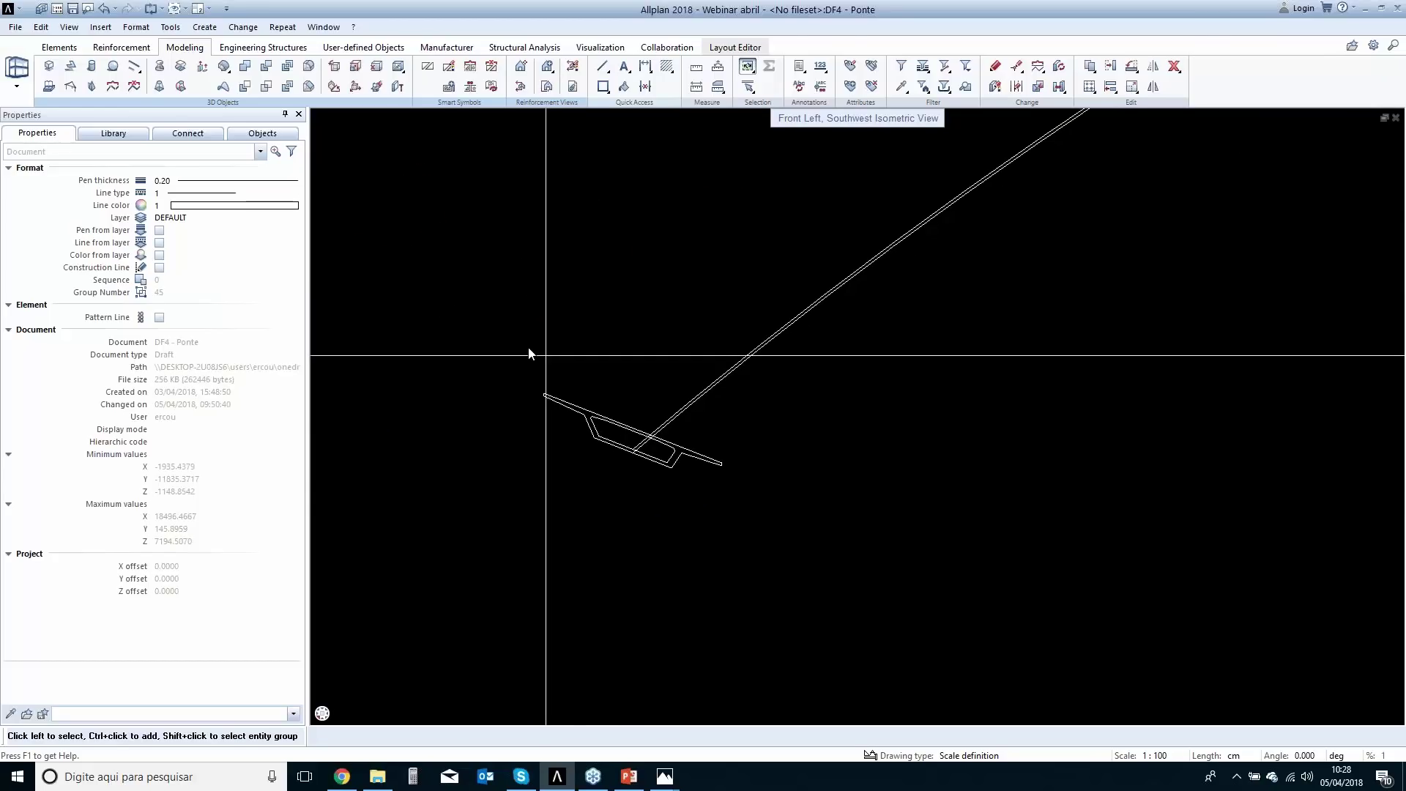
click(185, 89)
scroll(565, 432, up, 2)
scroll(630, 366, up, 2)
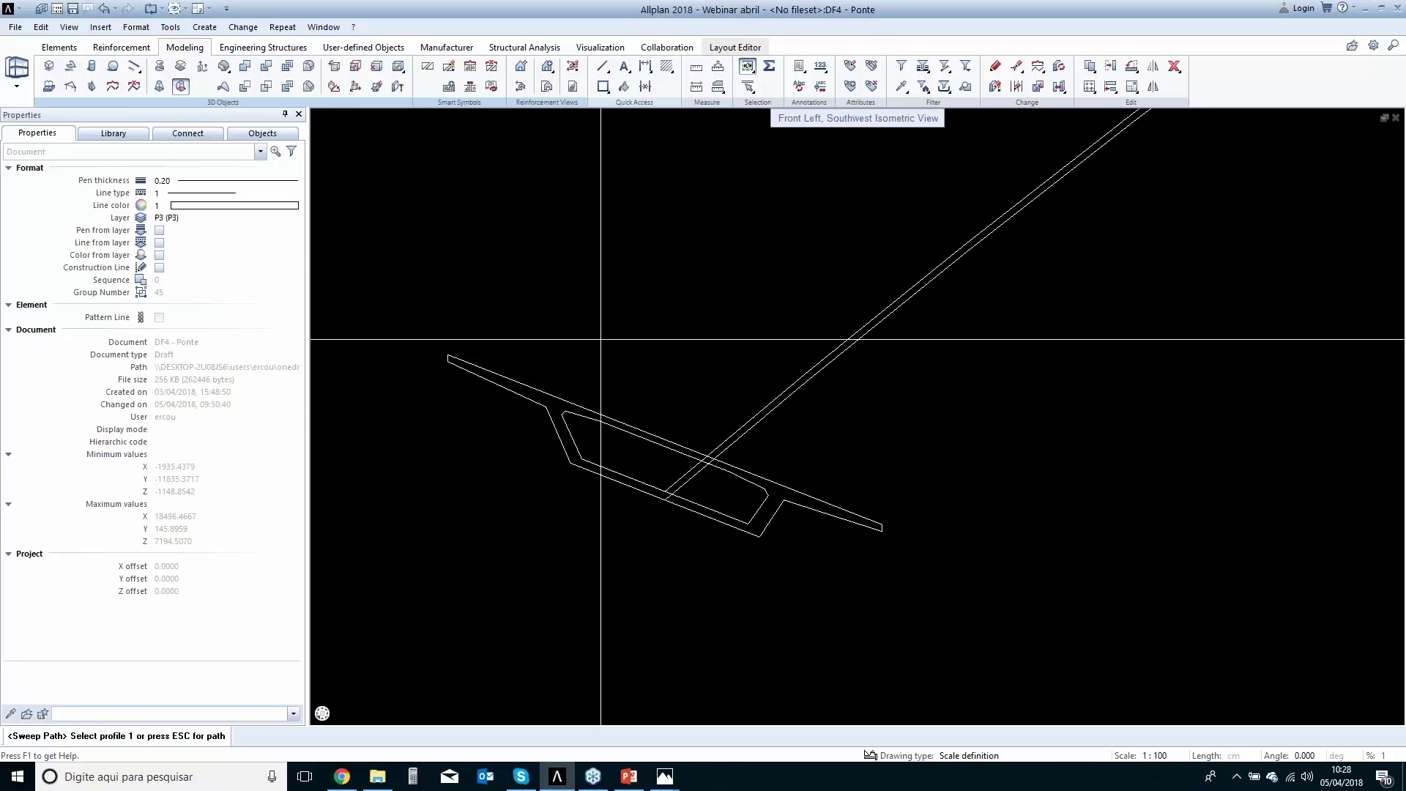
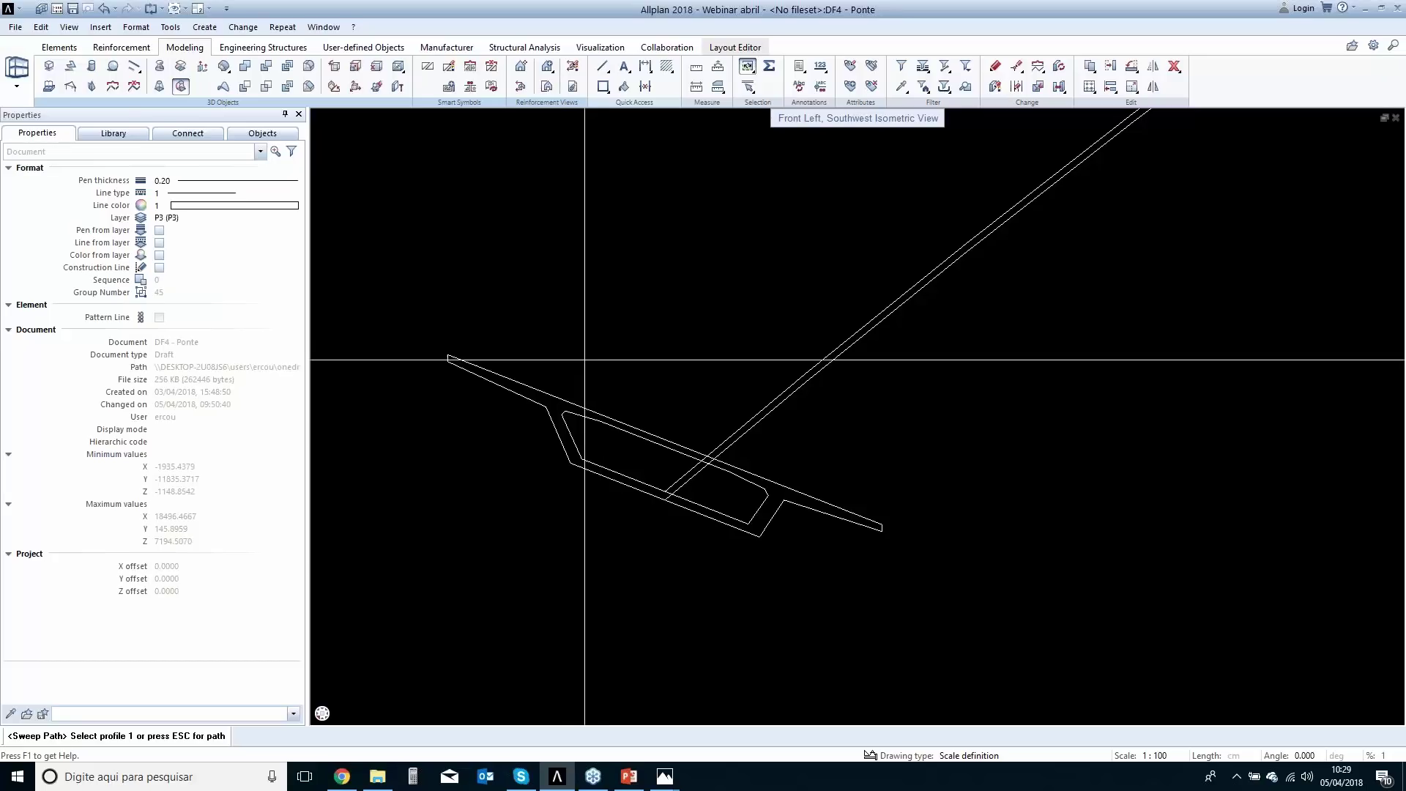
middle_drag(574, 347, 525, 375)
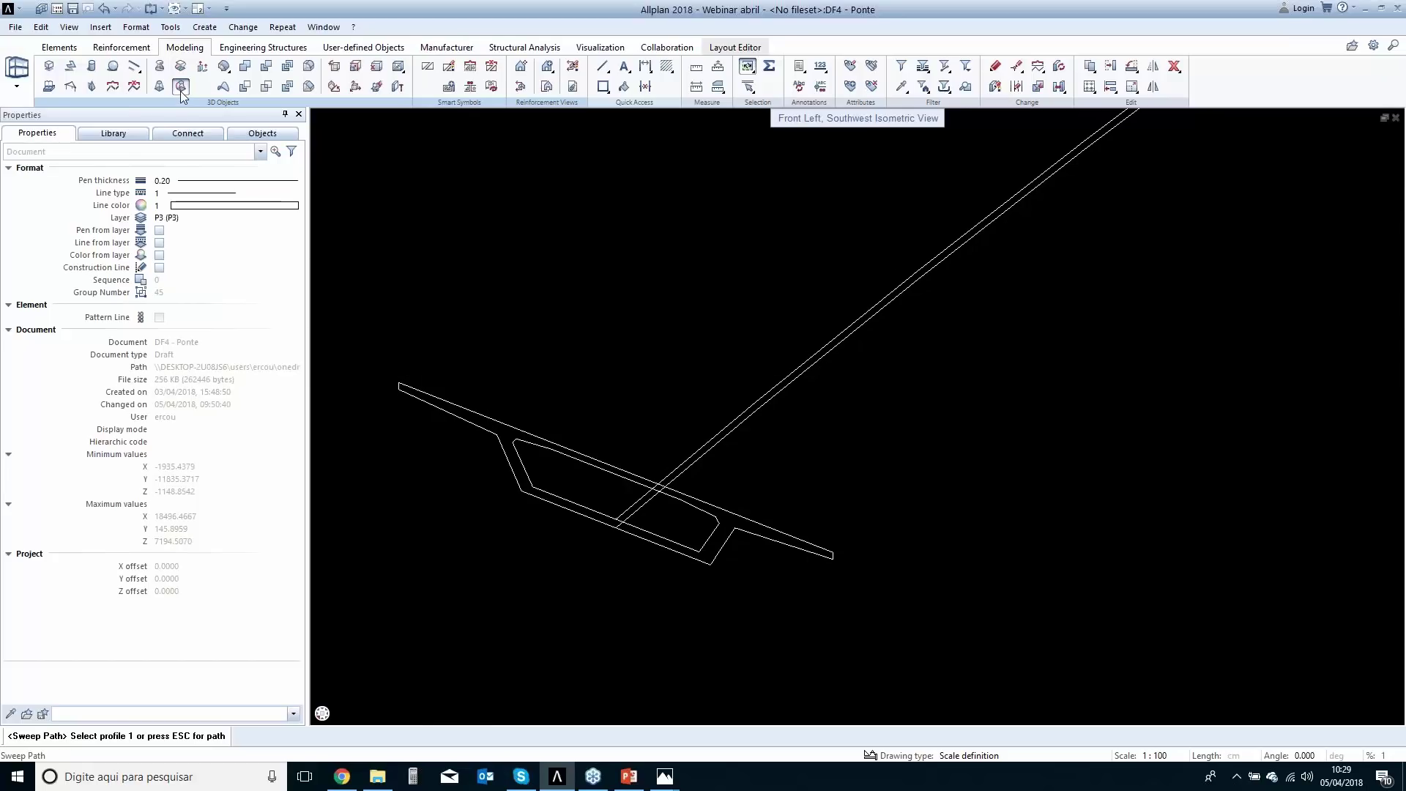
click(515, 418)
scroll(827, 542, up, 2)
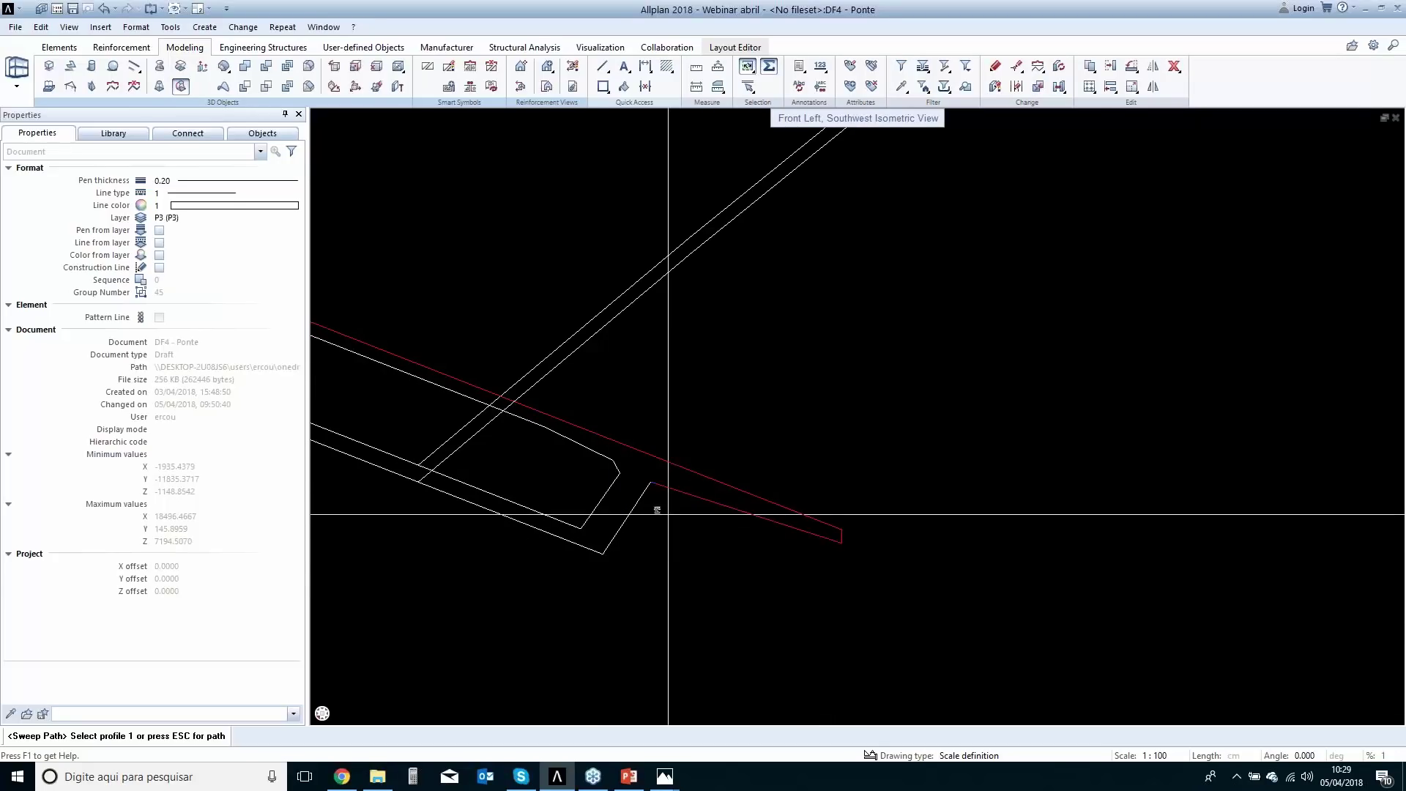
click(634, 516)
click(568, 541)
middle_drag(471, 438, 819, 490)
middle_drag(476, 423, 598, 484)
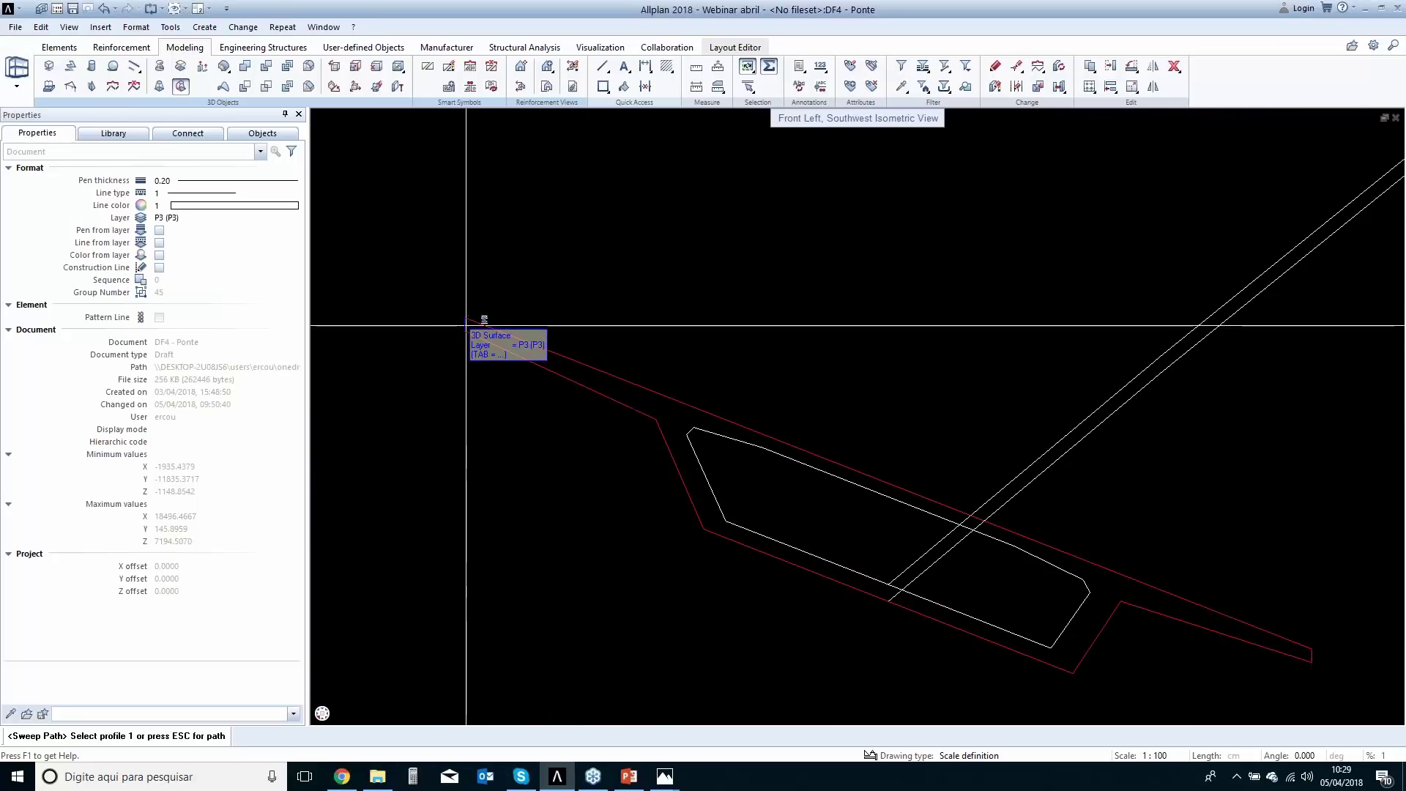
Select the complete outer outline of the box-girder section at the middle of the arc as the second sweep profile.
scroll(706, 383, down, 6)
scroll(618, 511, up, 8)
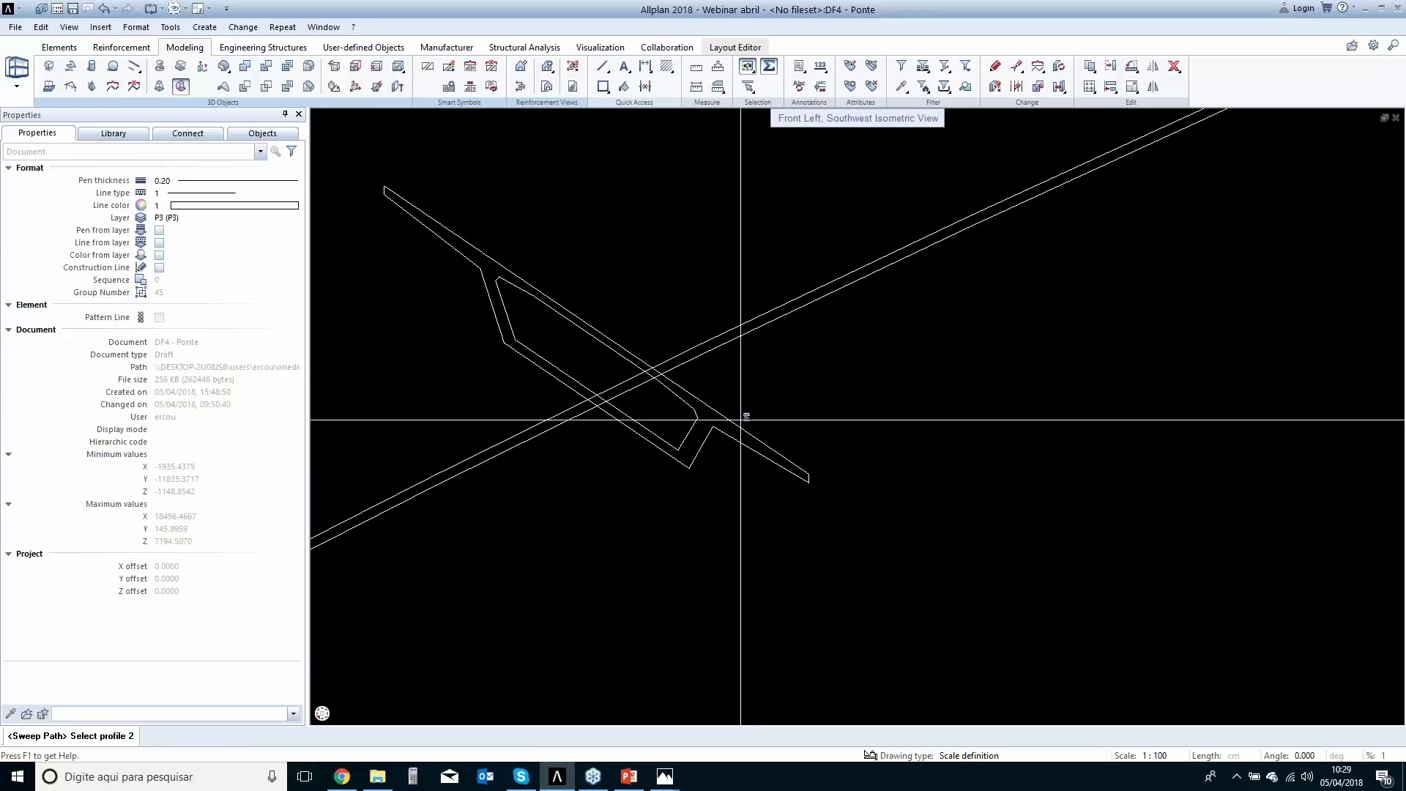
scroll(819, 502, up, 4)
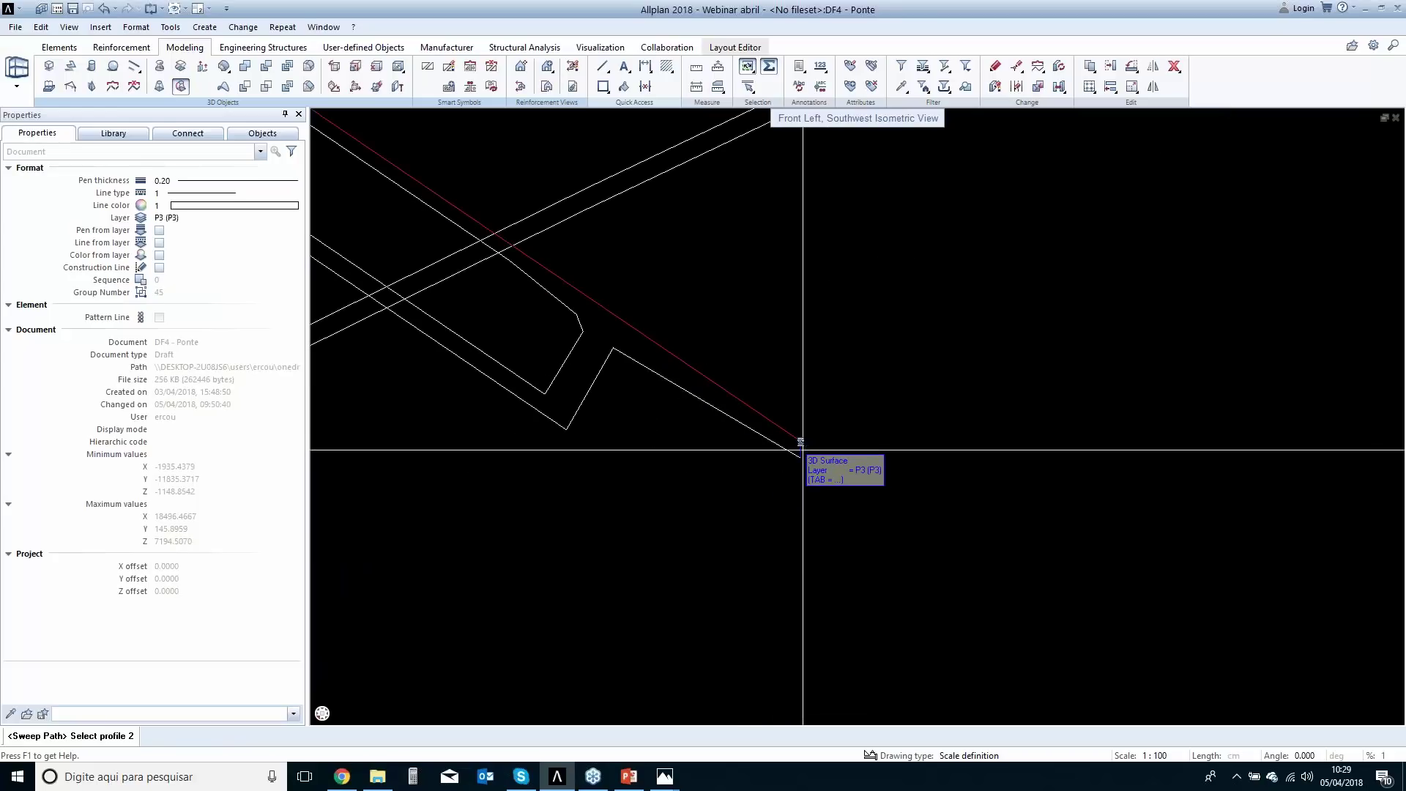
middle_drag(602, 391, 517, 415)
scroll(518, 414, down, 3)
scroll(607, 425, up, 2)
scroll(607, 425, up, 4)
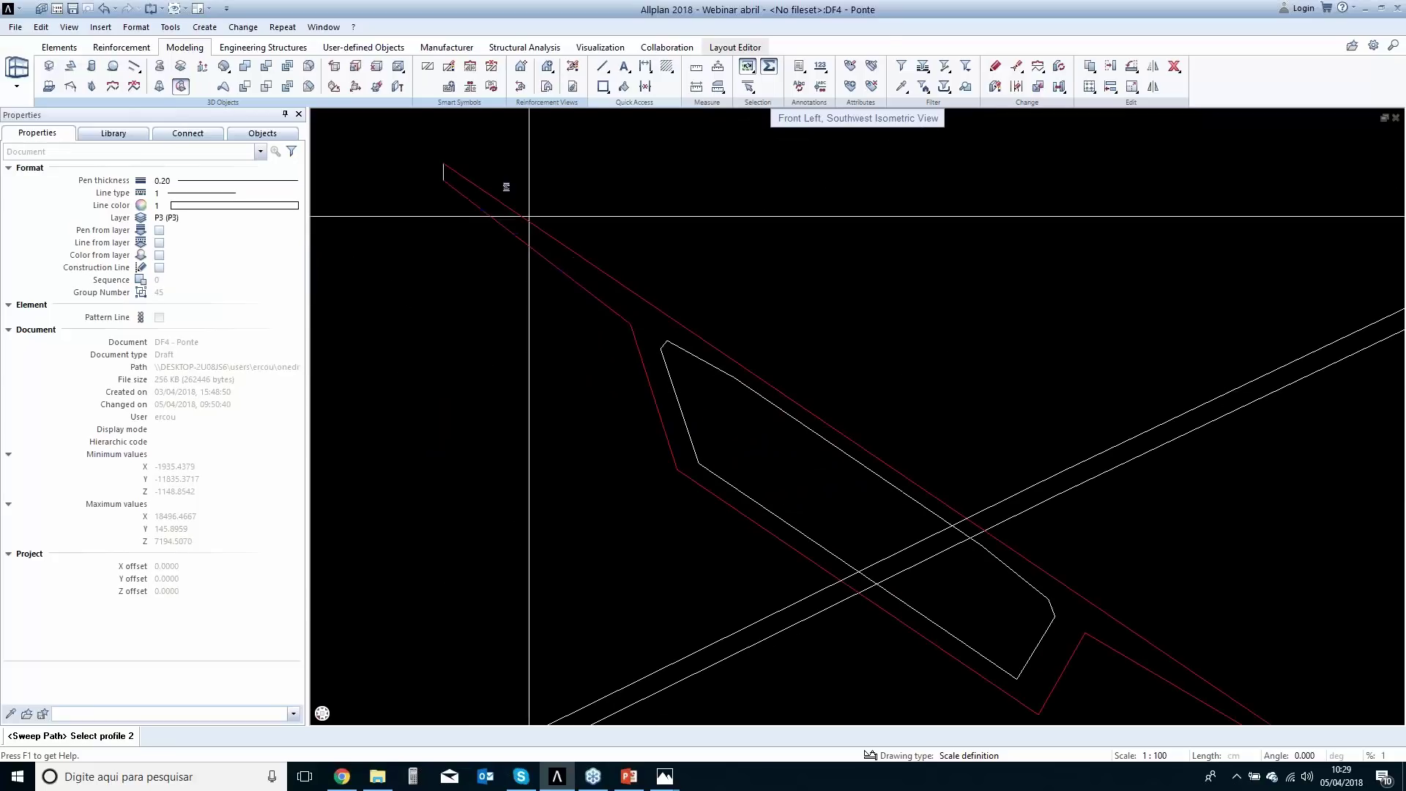
scroll(775, 292, down, 8)
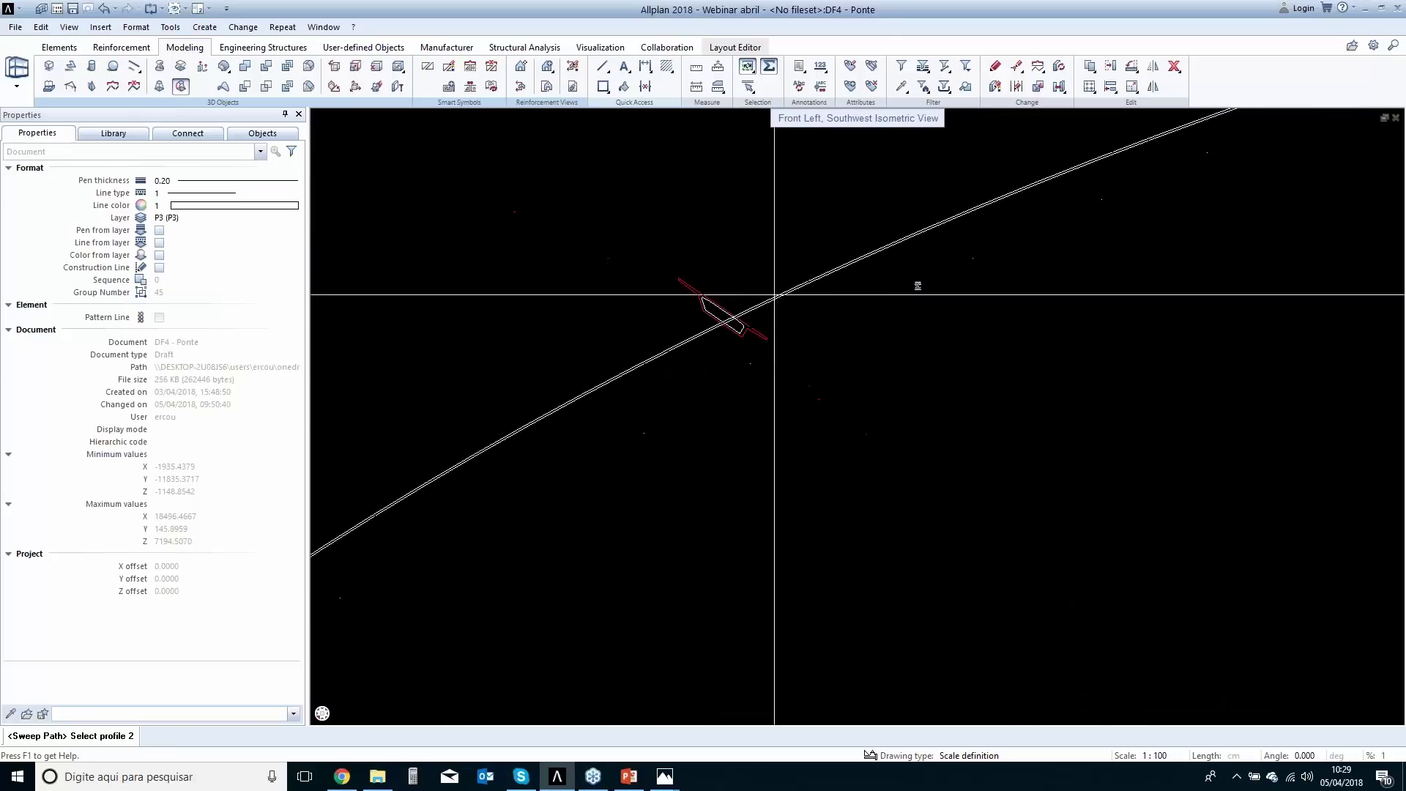
scroll(1001, 279, up, 8)
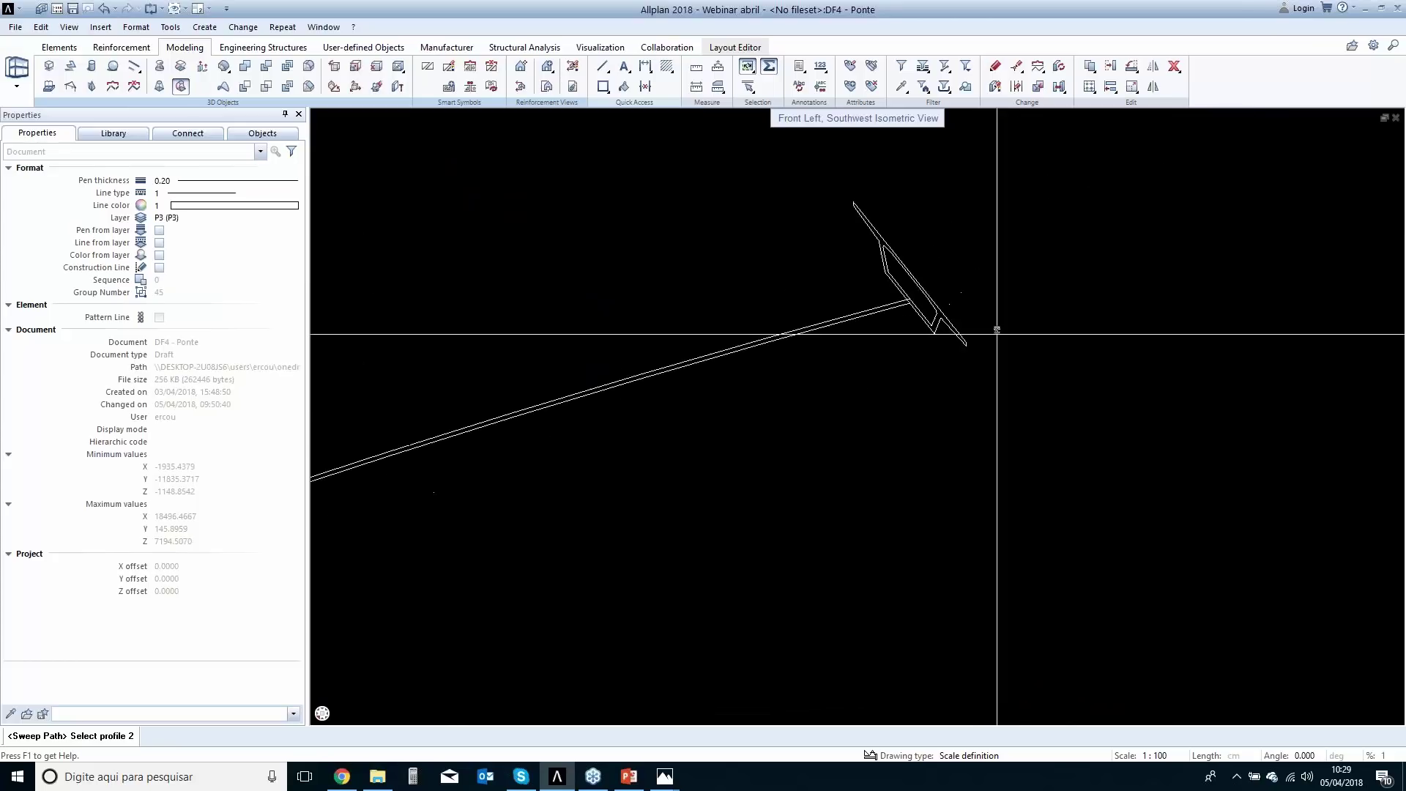
click(993, 287)
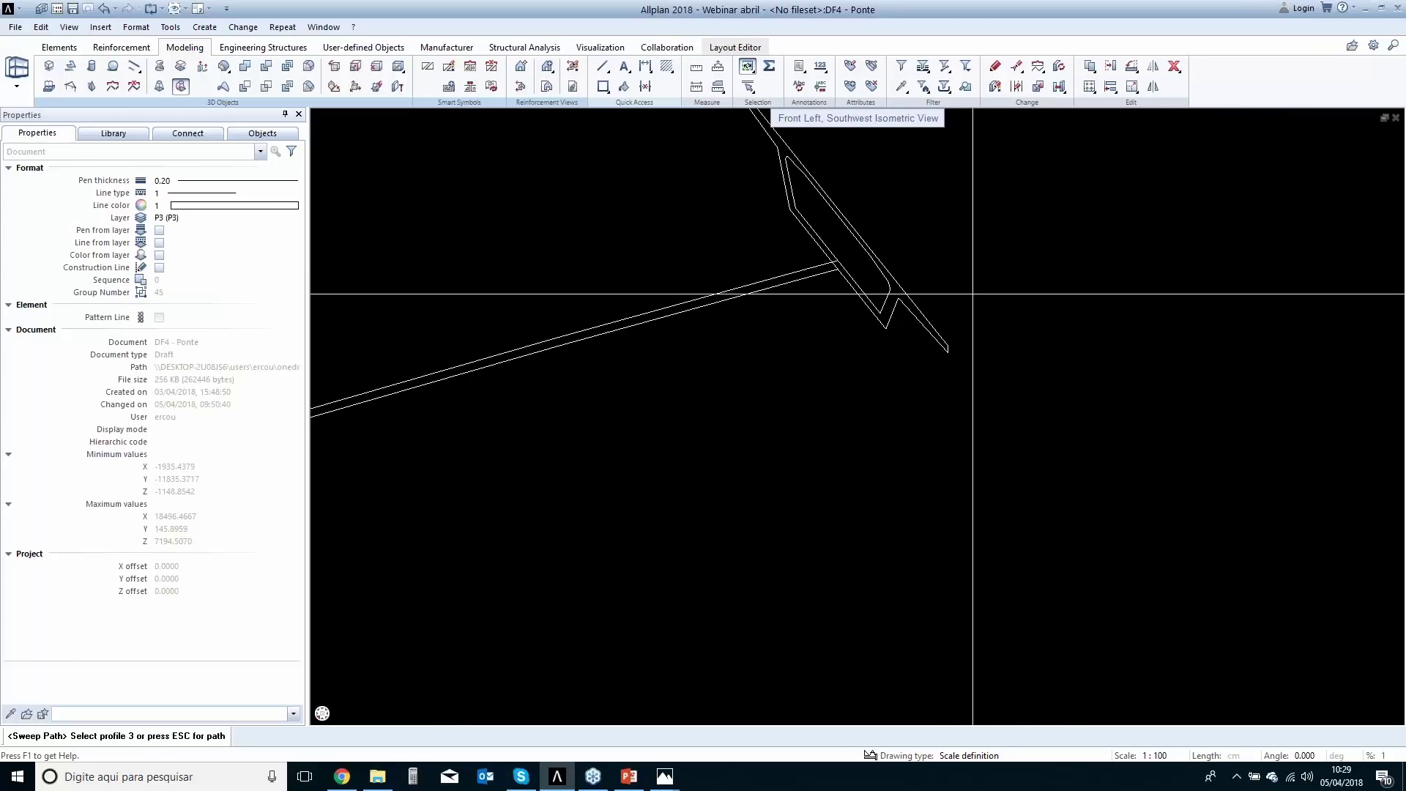
Select the complete outer outline of the box-girder section at the arc's far end as the third sweep profile.
scroll(982, 284, up, 3)
scroll(937, 320, up, 3)
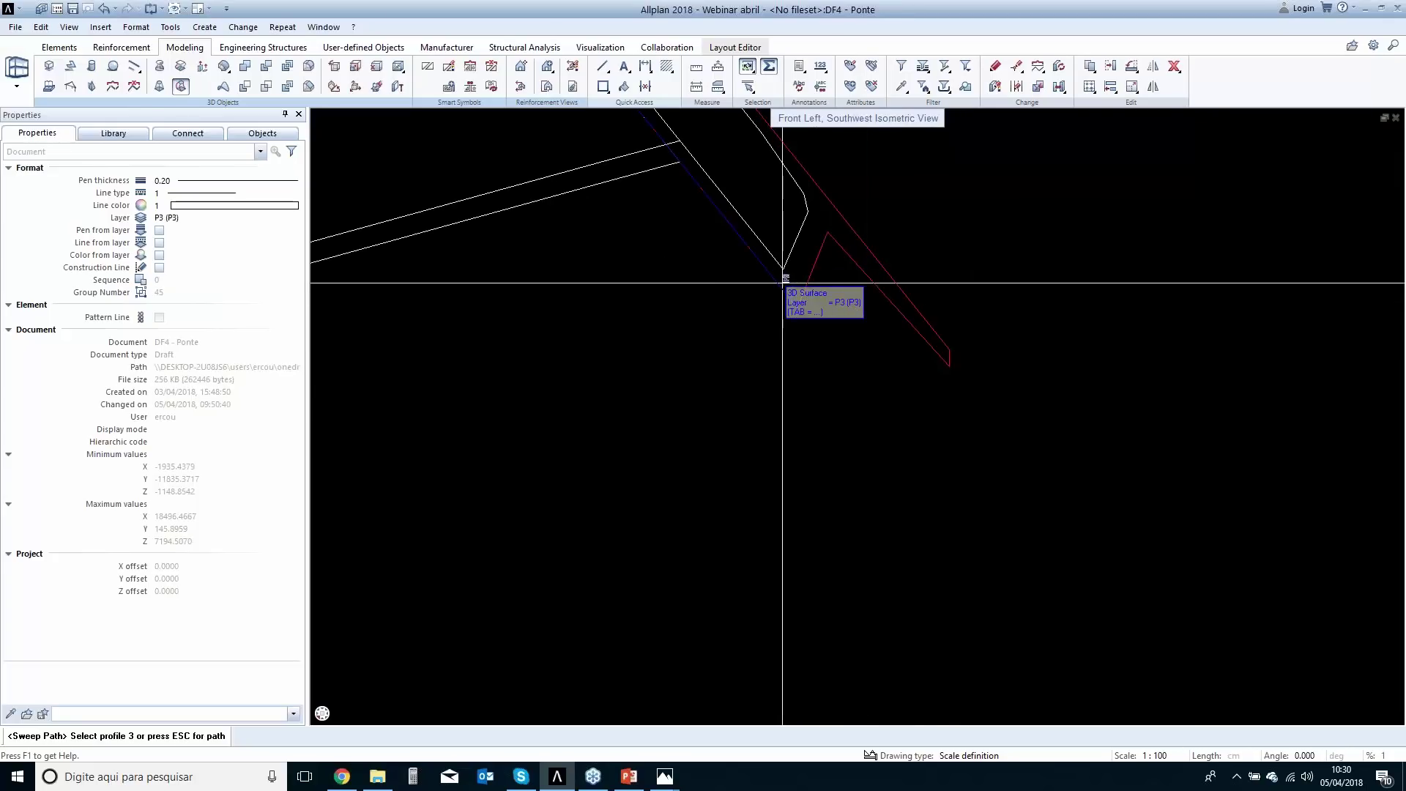
scroll(689, 256, down, 3)
scroll(740, 337, up, 4)
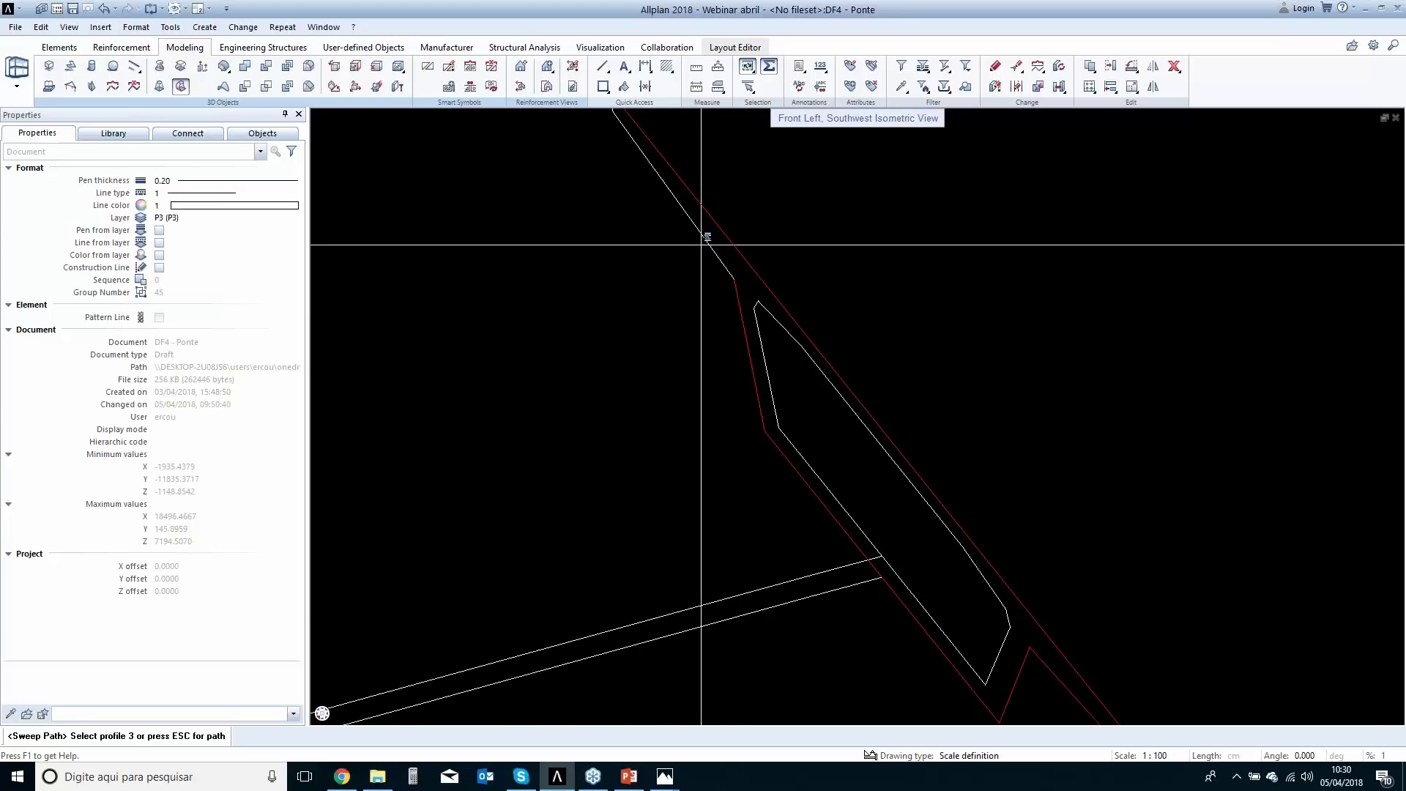
scroll(703, 239, down, 3)
scroll(651, 277, up, 3)
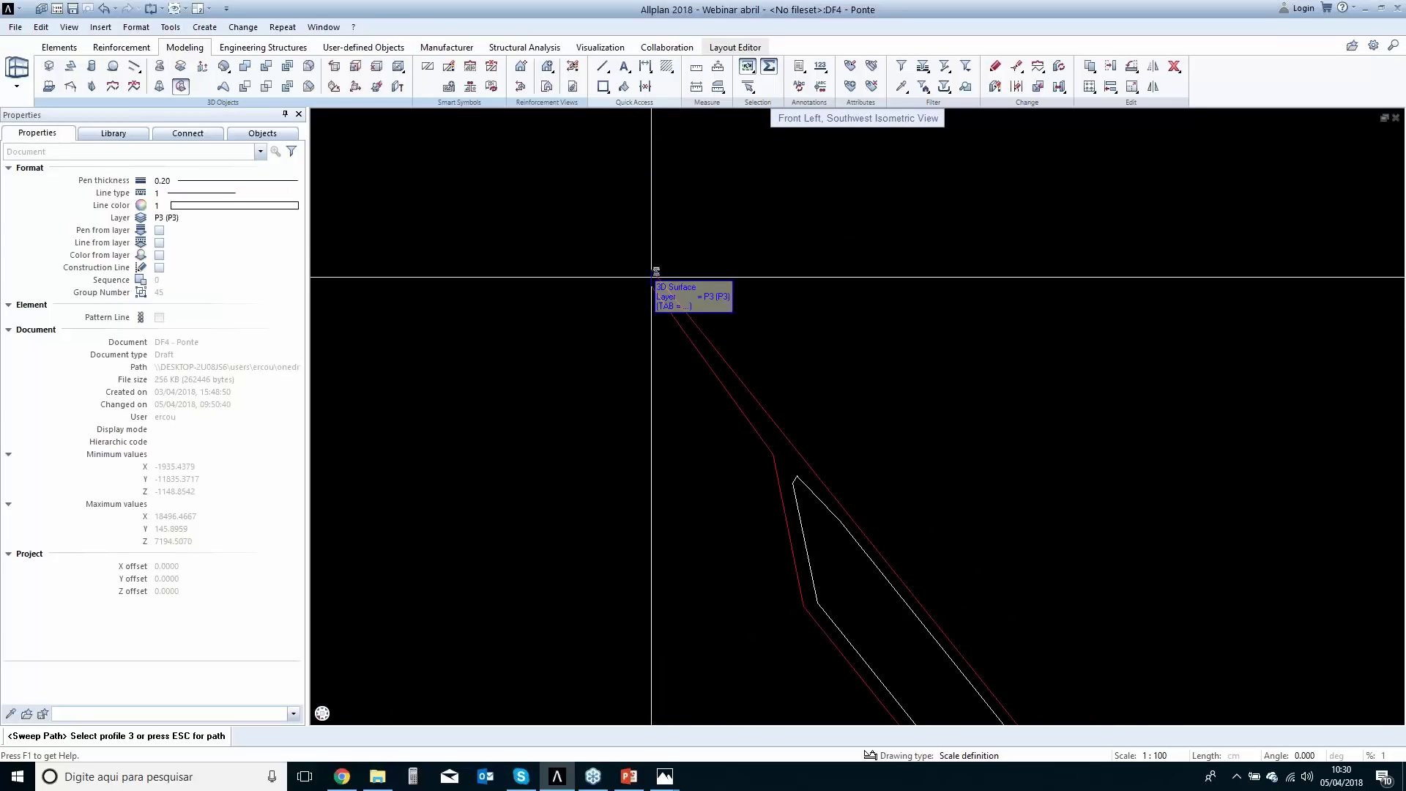
scroll(645, 282, down, 4)
right_click(595, 342)
Sweep the three outer profiles along the lower of the two parallel arcs as a closed volume, without rotation or resizing.
middle_drag(643, 503, 922, 418)
scroll(666, 486, down, 2)
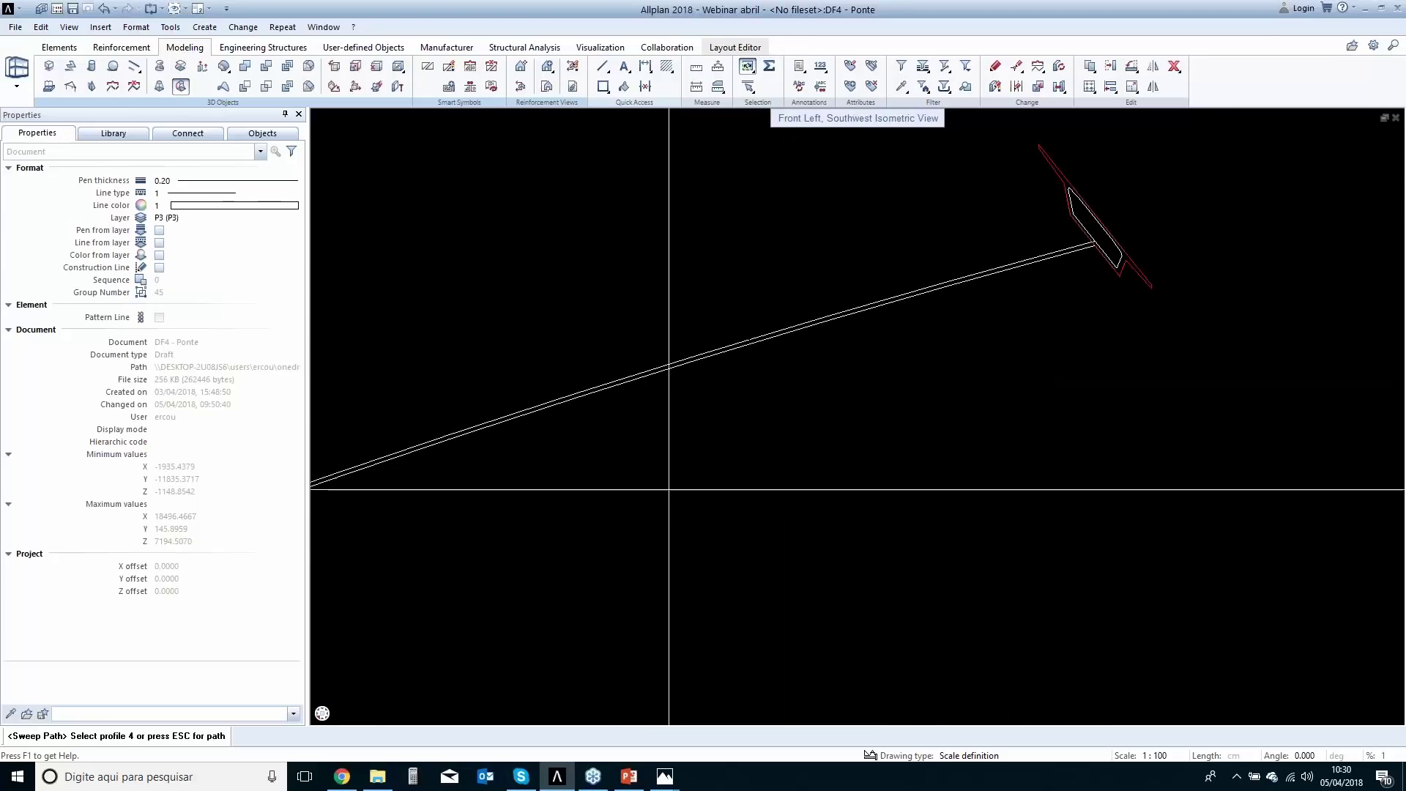
scroll(639, 459, down, 2)
middle_drag(505, 527, 1010, 331)
middle_drag(678, 493, 809, 402)
scroll(643, 465, up, 5)
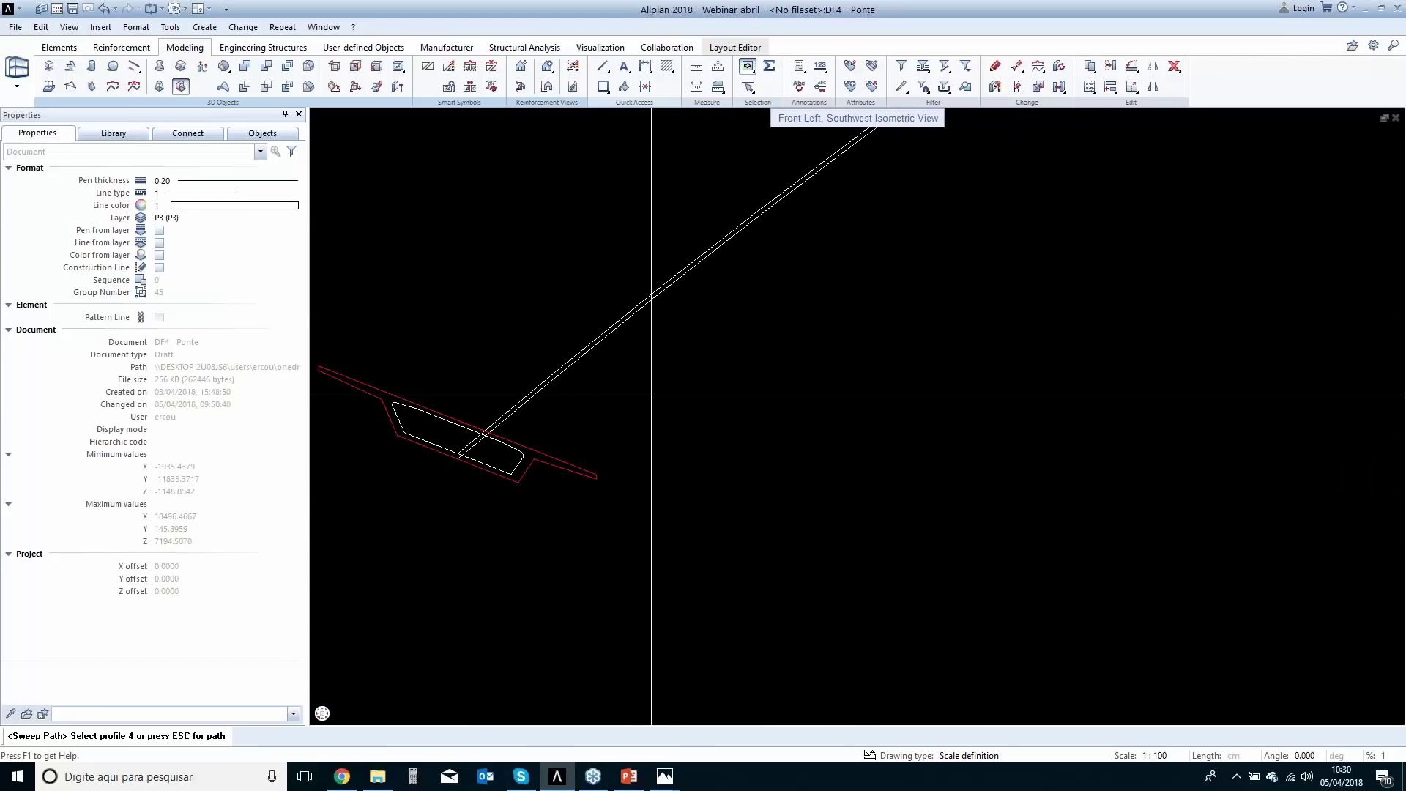
key(Escape)
scroll(569, 425, up, 4)
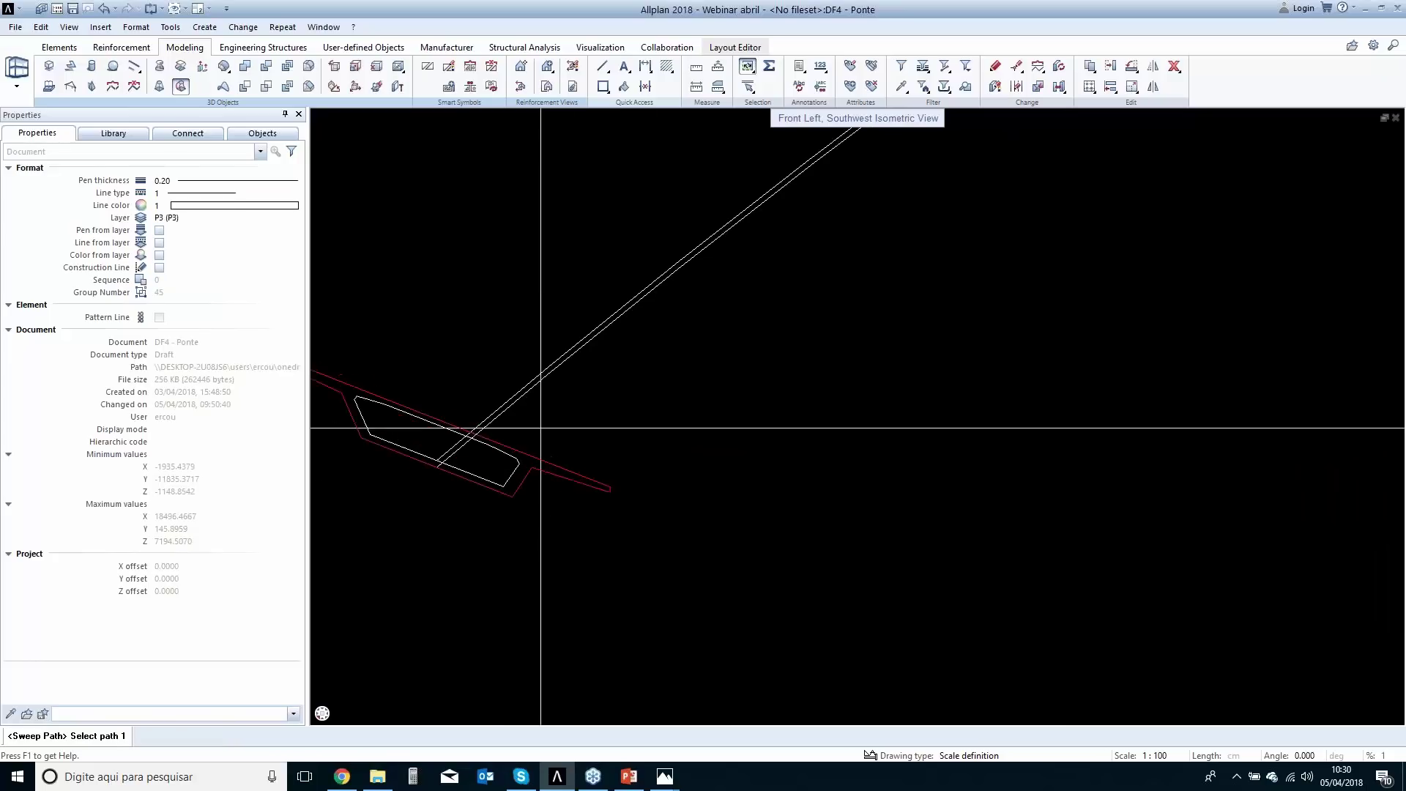
click(498, 352)
scroll(590, 371, down, 4)
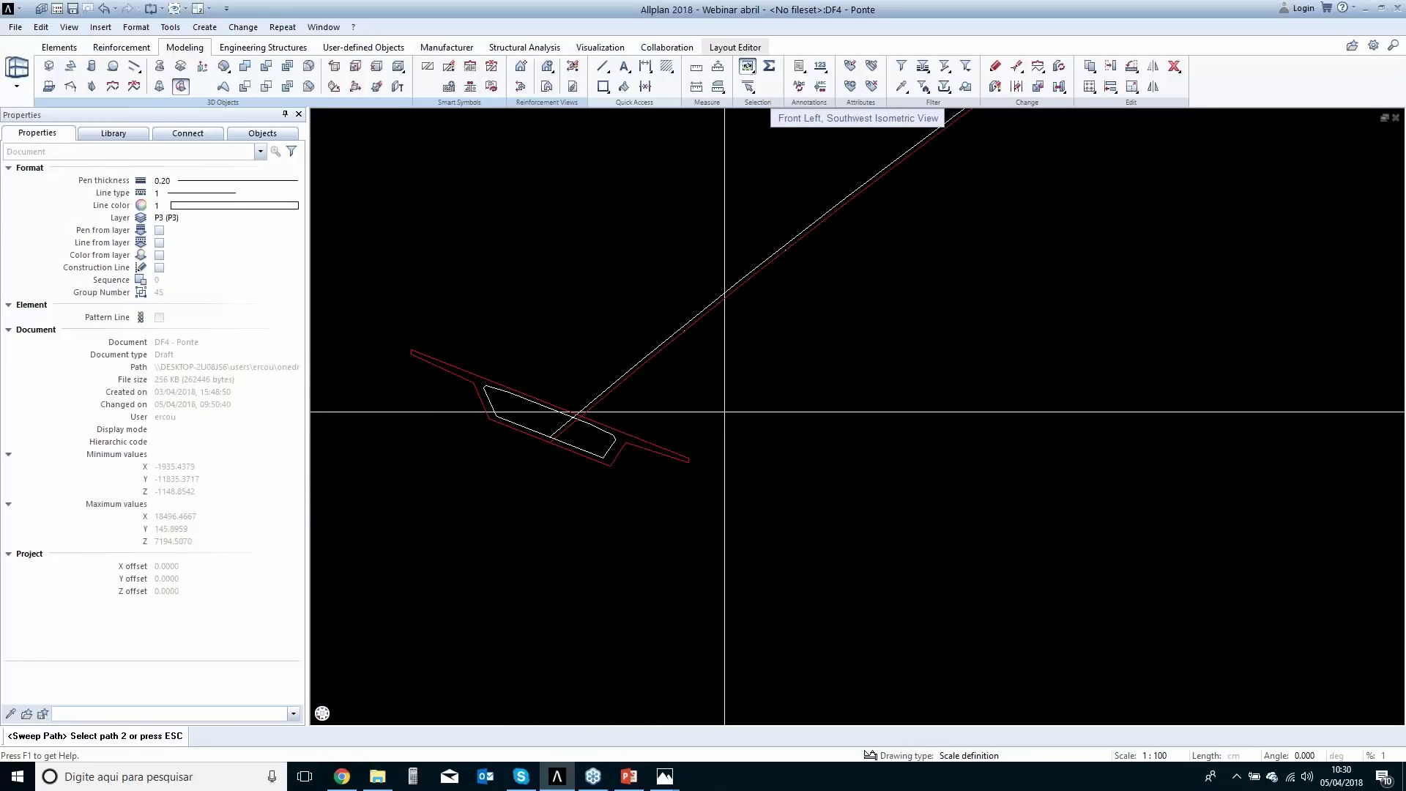
scroll(774, 486, down, 2)
key(Escape)
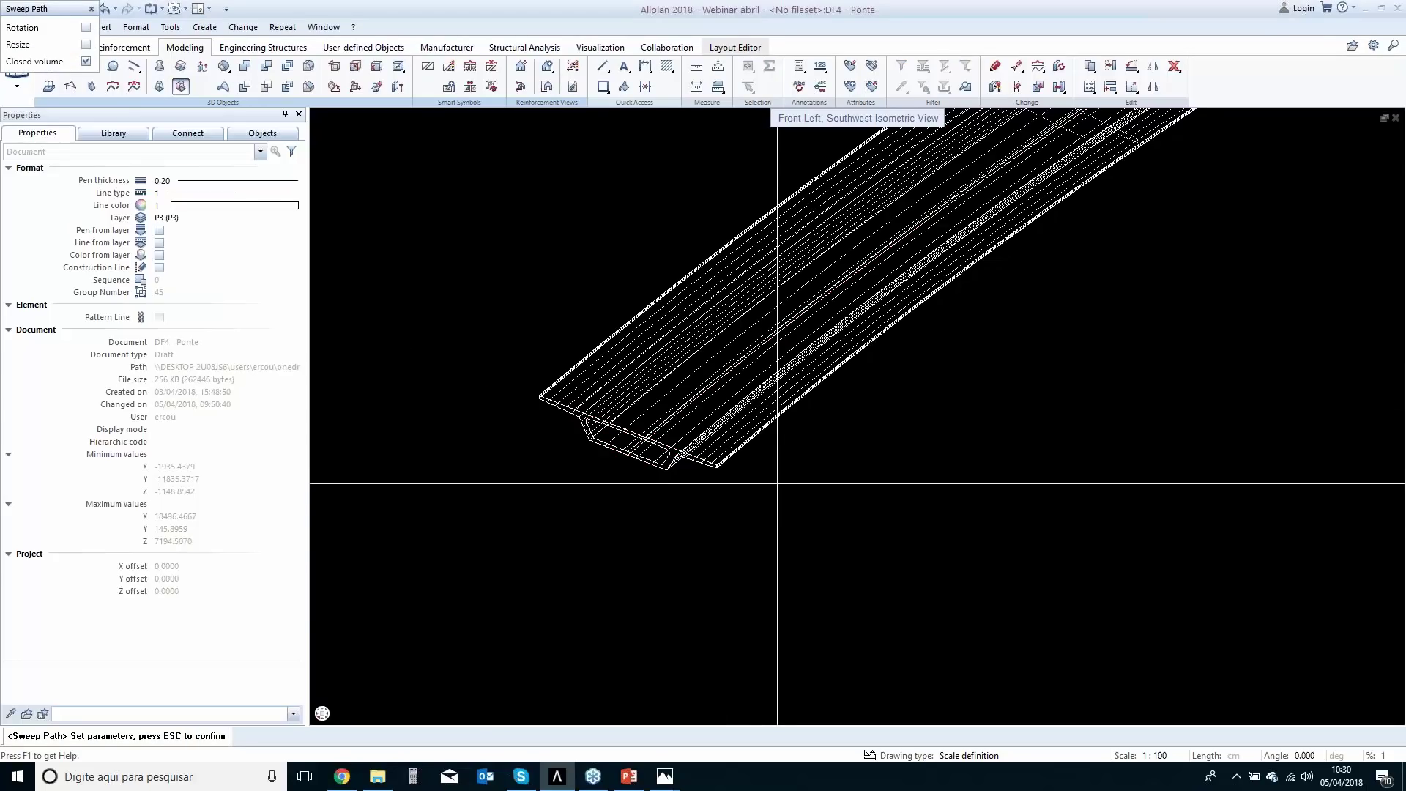
scroll(777, 483, down, 5)
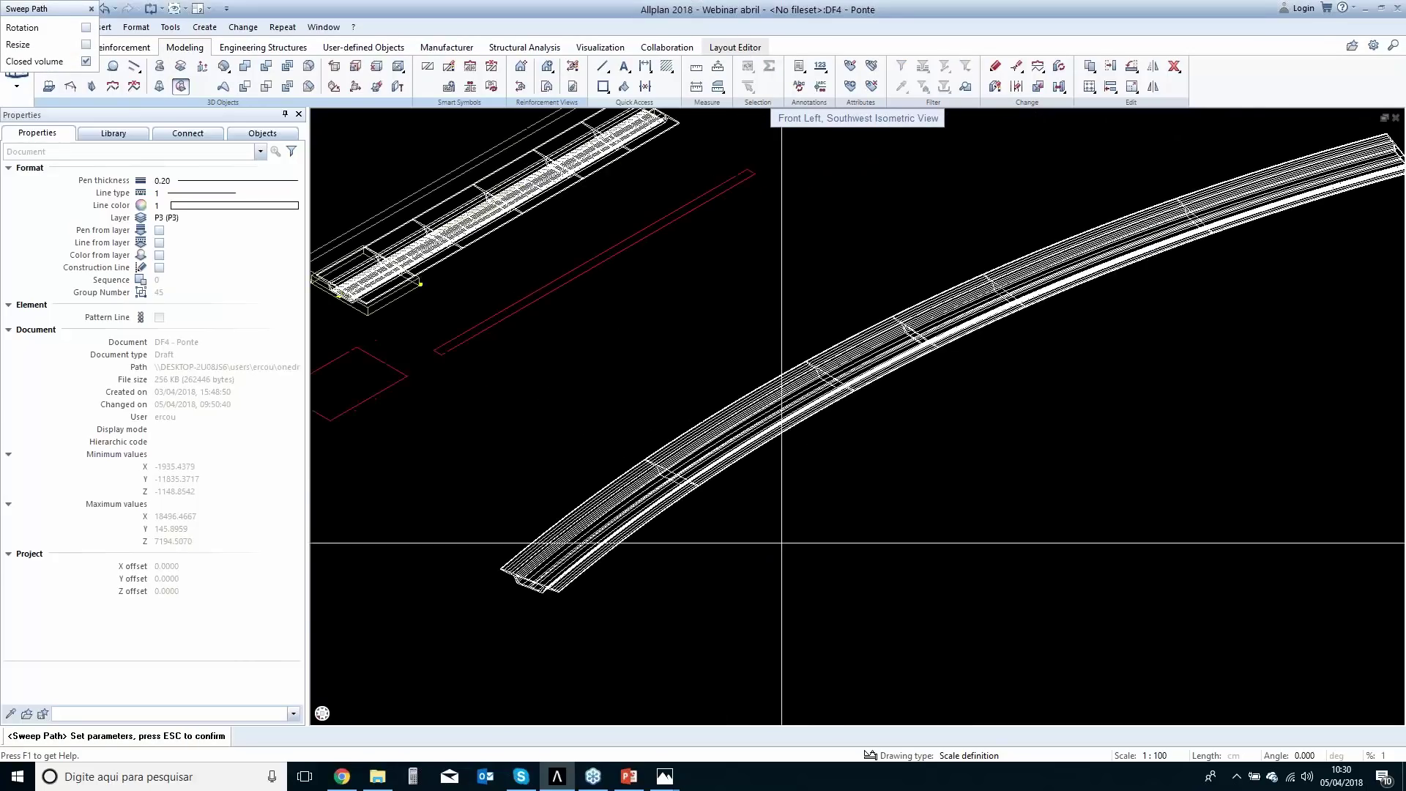
scroll(831, 522, down, 1)
key(Escape)
key(Escape)
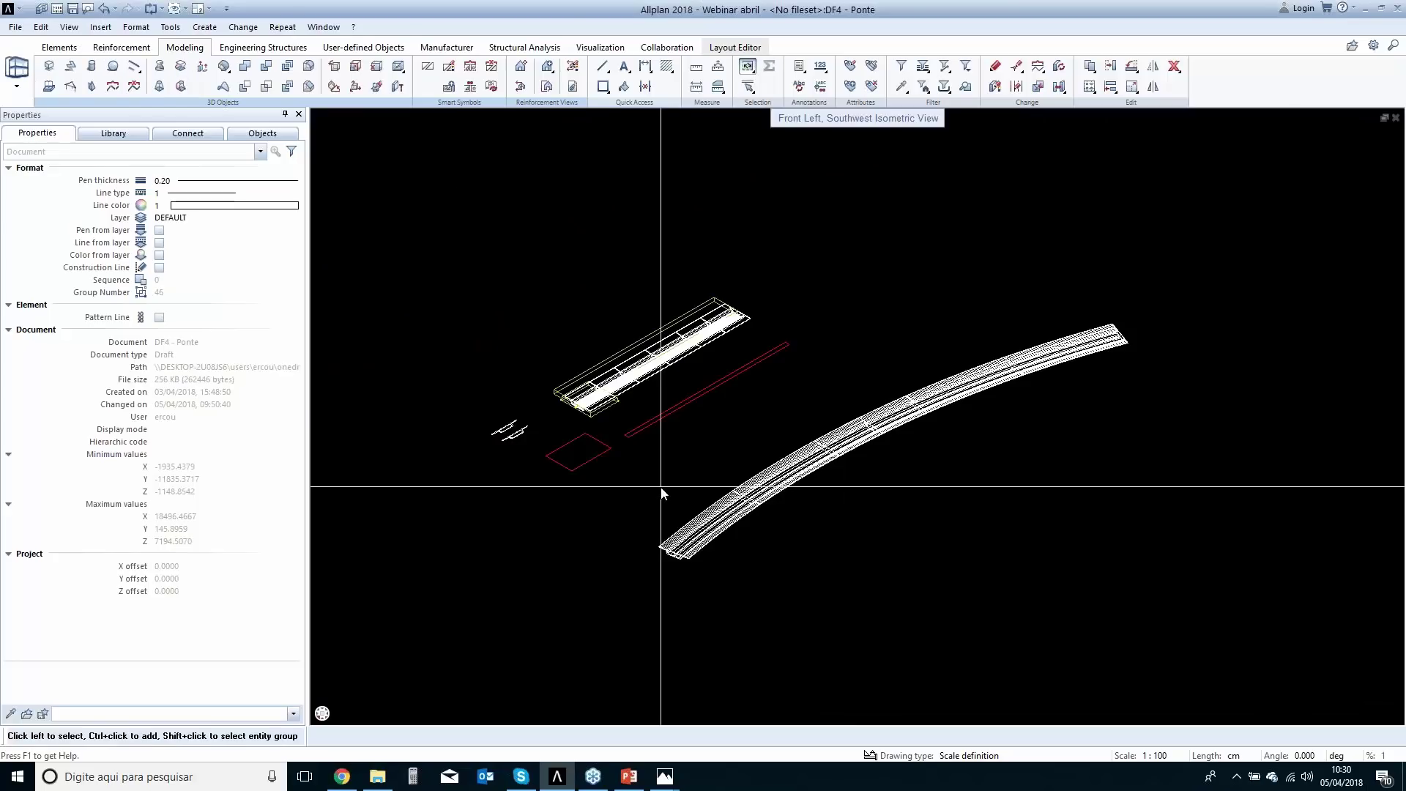
Open a central perspective view of the curved deck and apply surface *1 with 0 % transparency to it.
key(F4)
scroll(413, 542, up, 6)
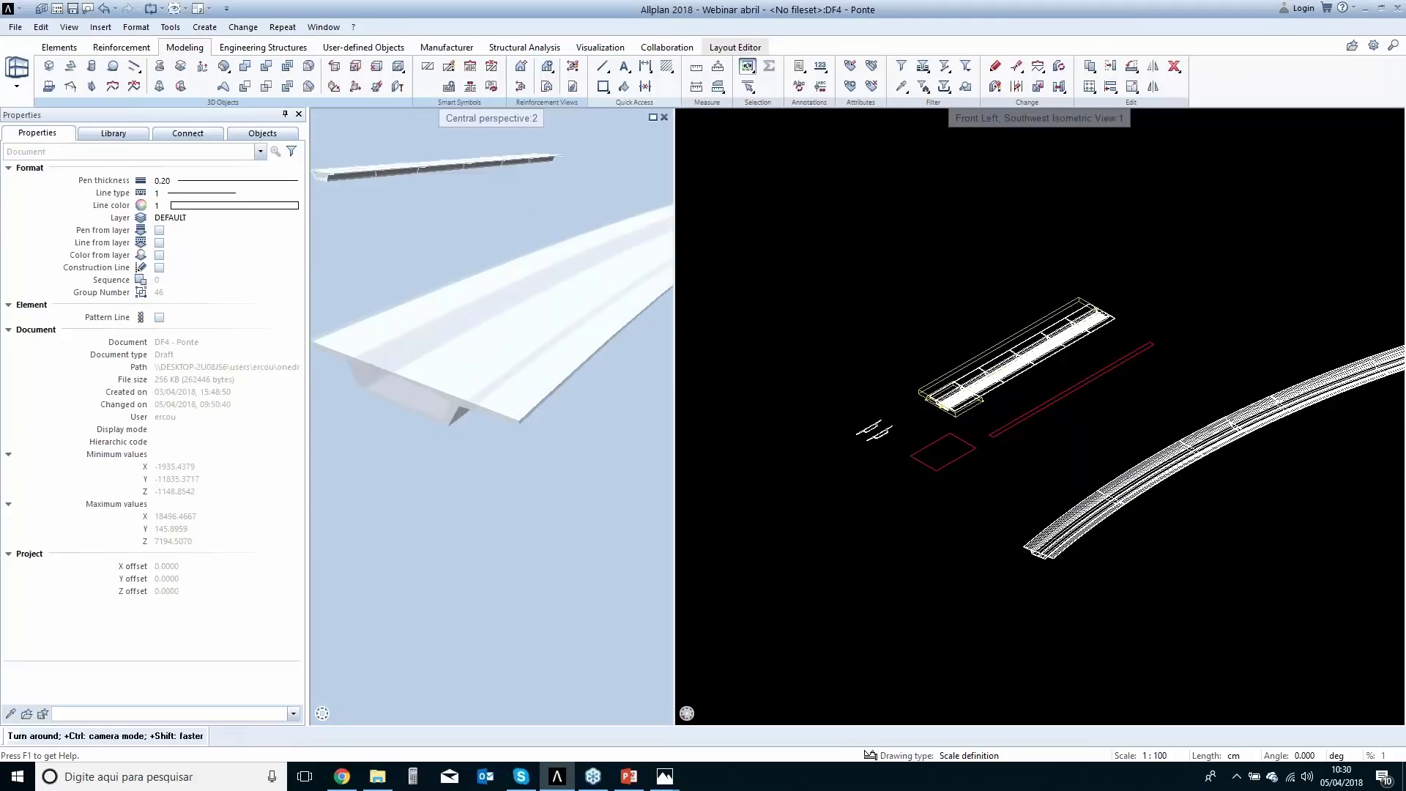
drag(466, 453, 467, 439)
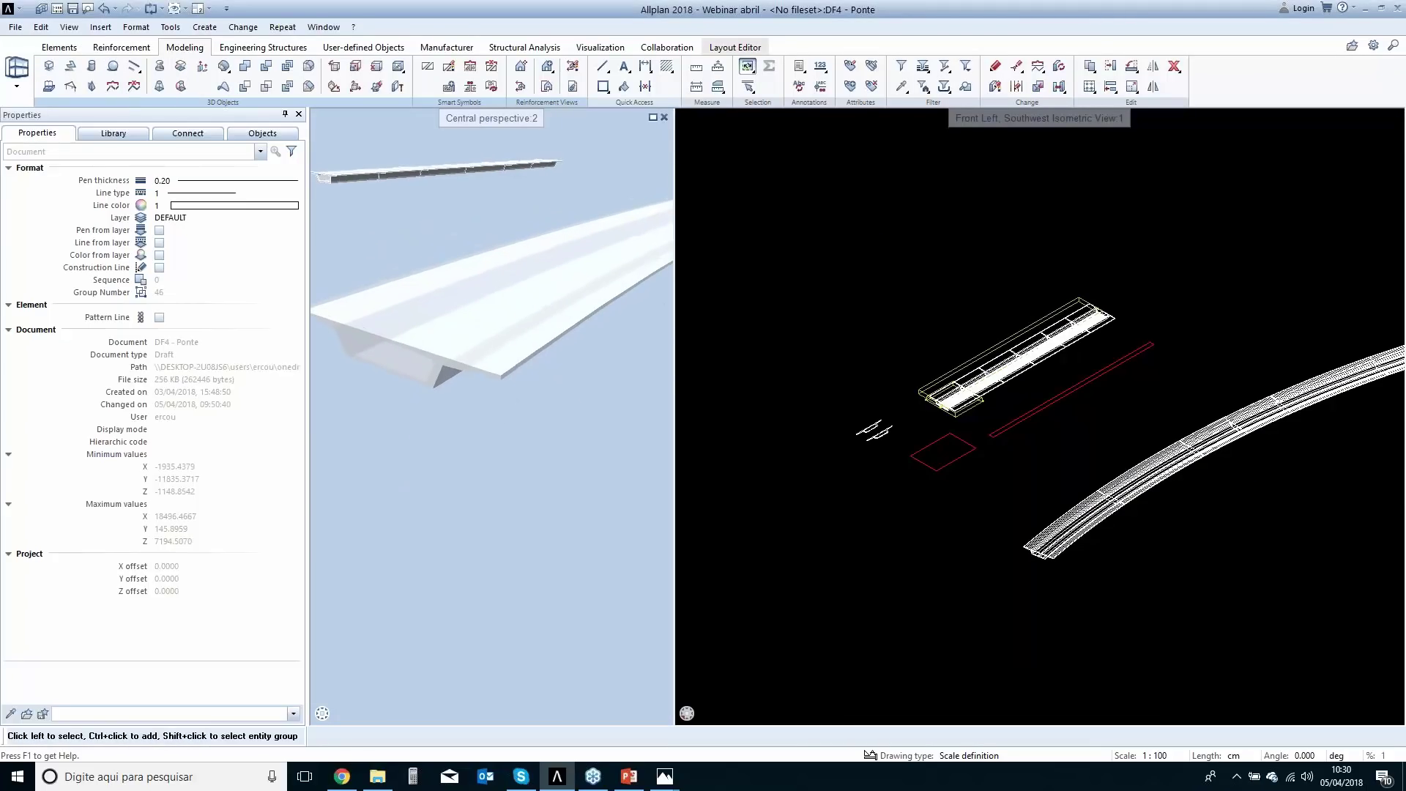
right_click(468, 337)
click(510, 354)
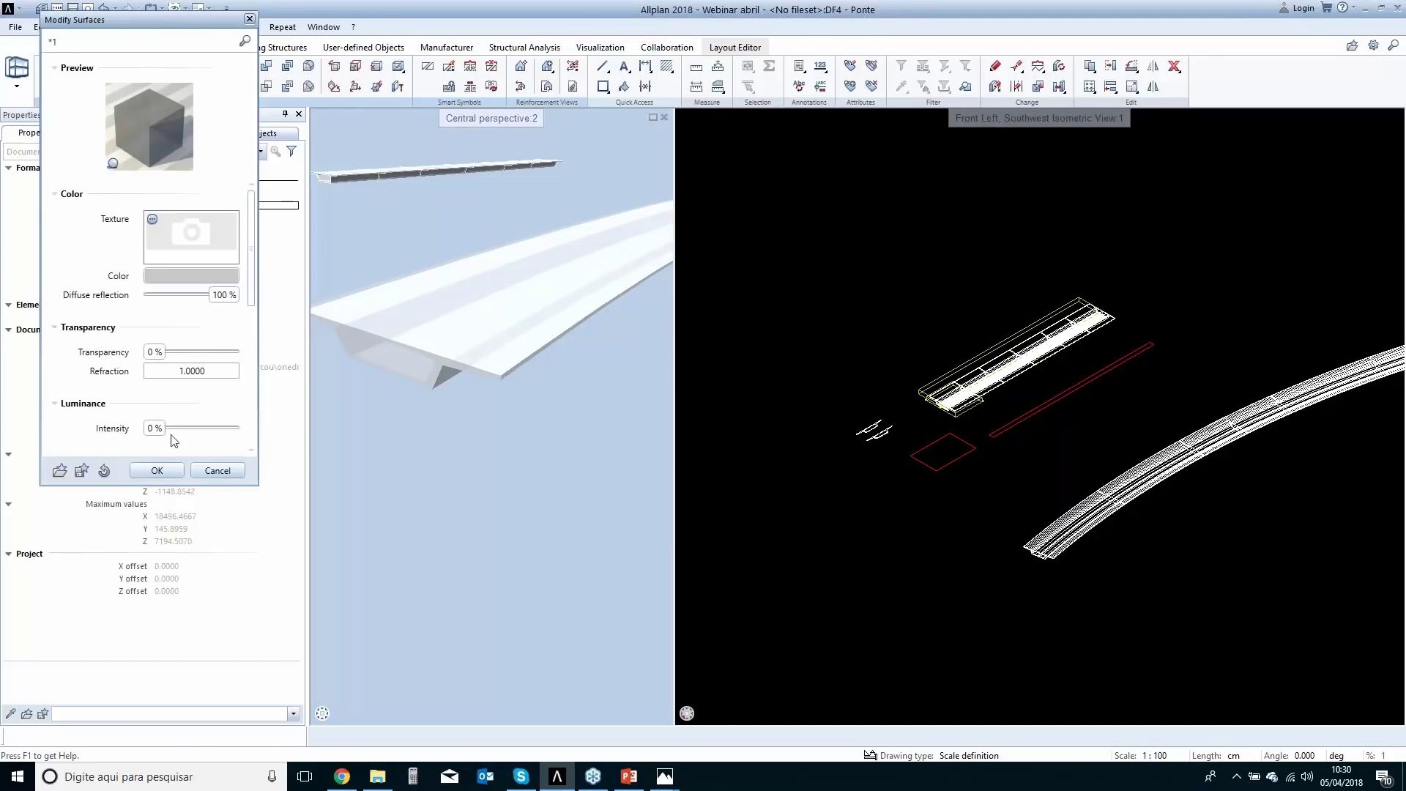
key(Return)
middle_drag(375, 361, 412, 368)
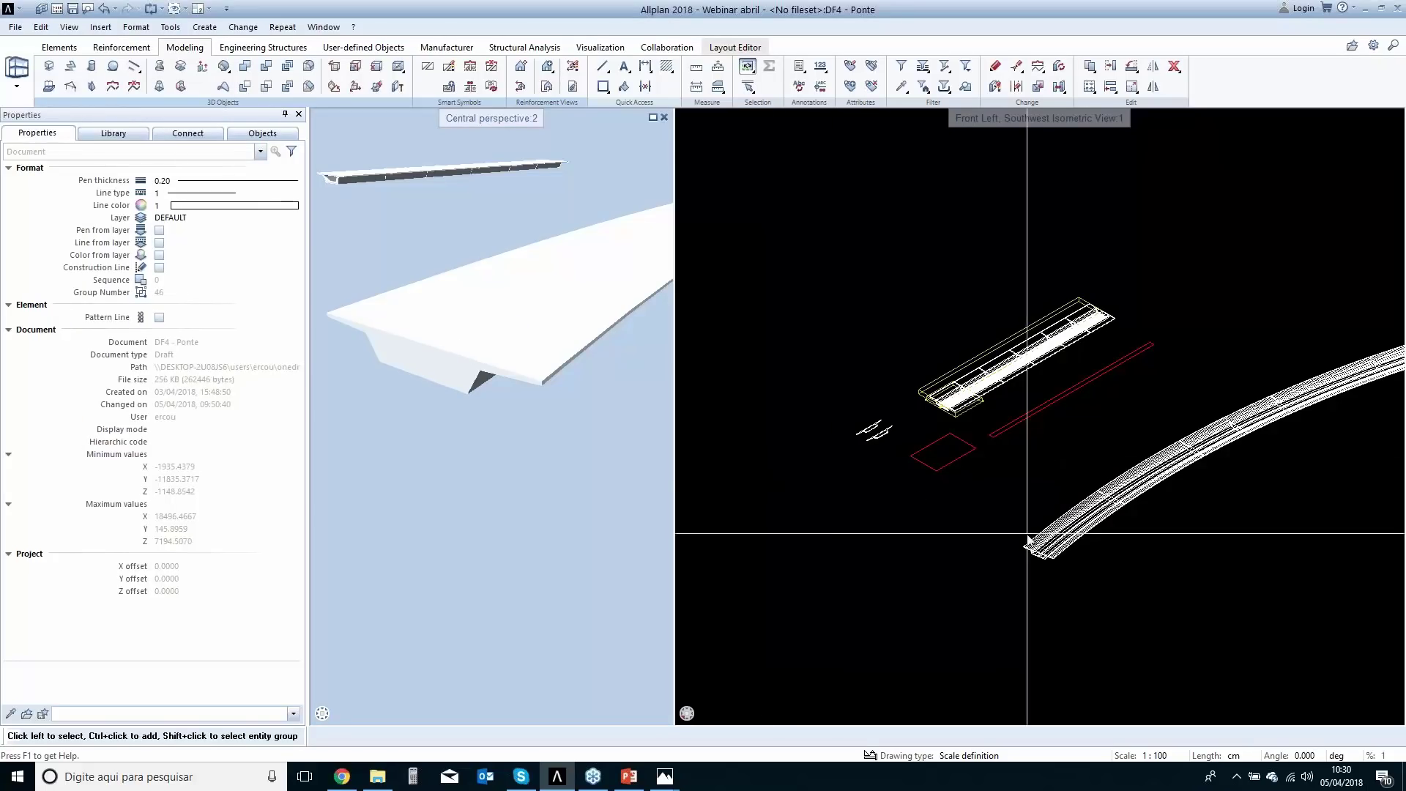
Start Sweep Path and select the inner void outline at the curved deck's near end as the first profile.
scroll(1027, 540, up, 5)
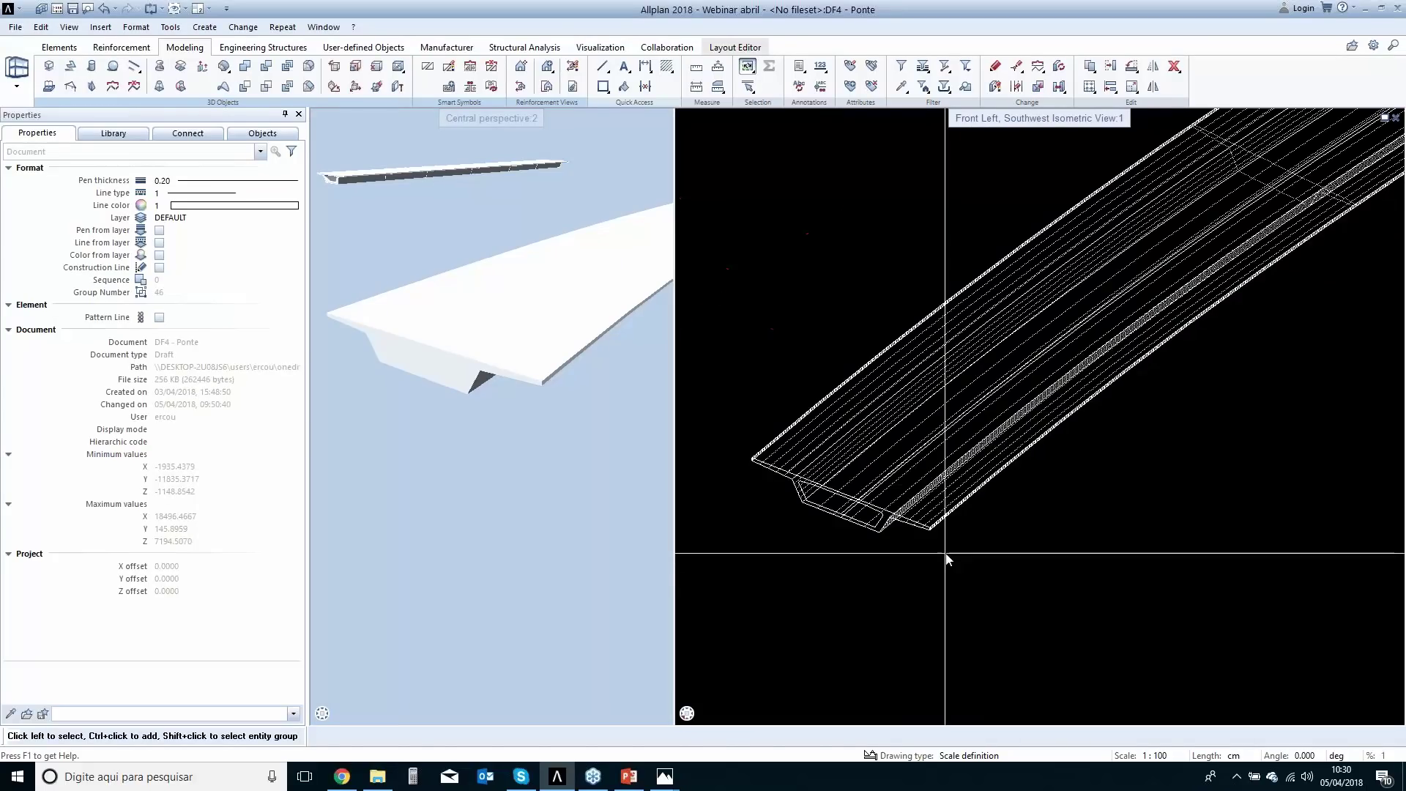
scroll(947, 552, up, 1)
click(181, 85)
scroll(862, 472, up, 3)
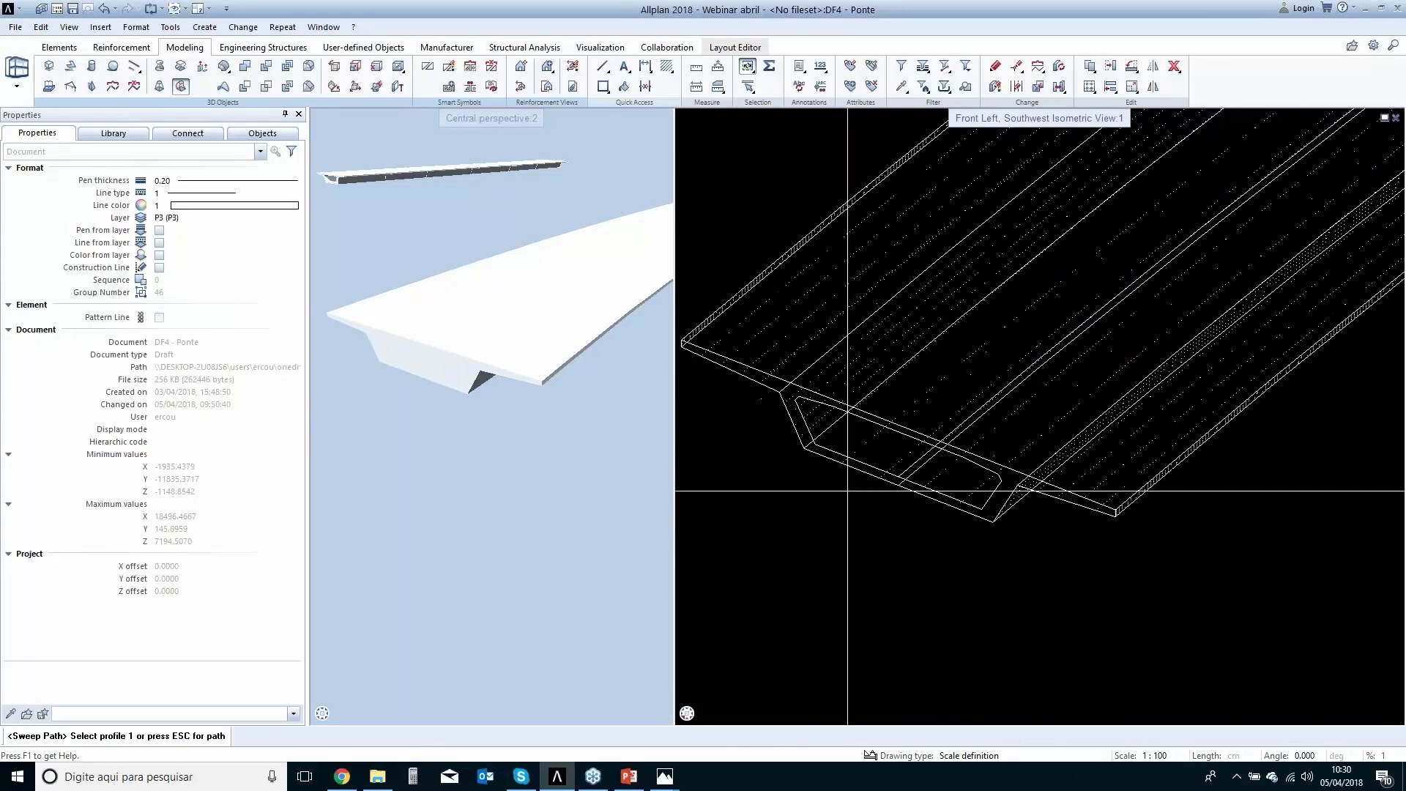
middle_drag(843, 483, 810, 484)
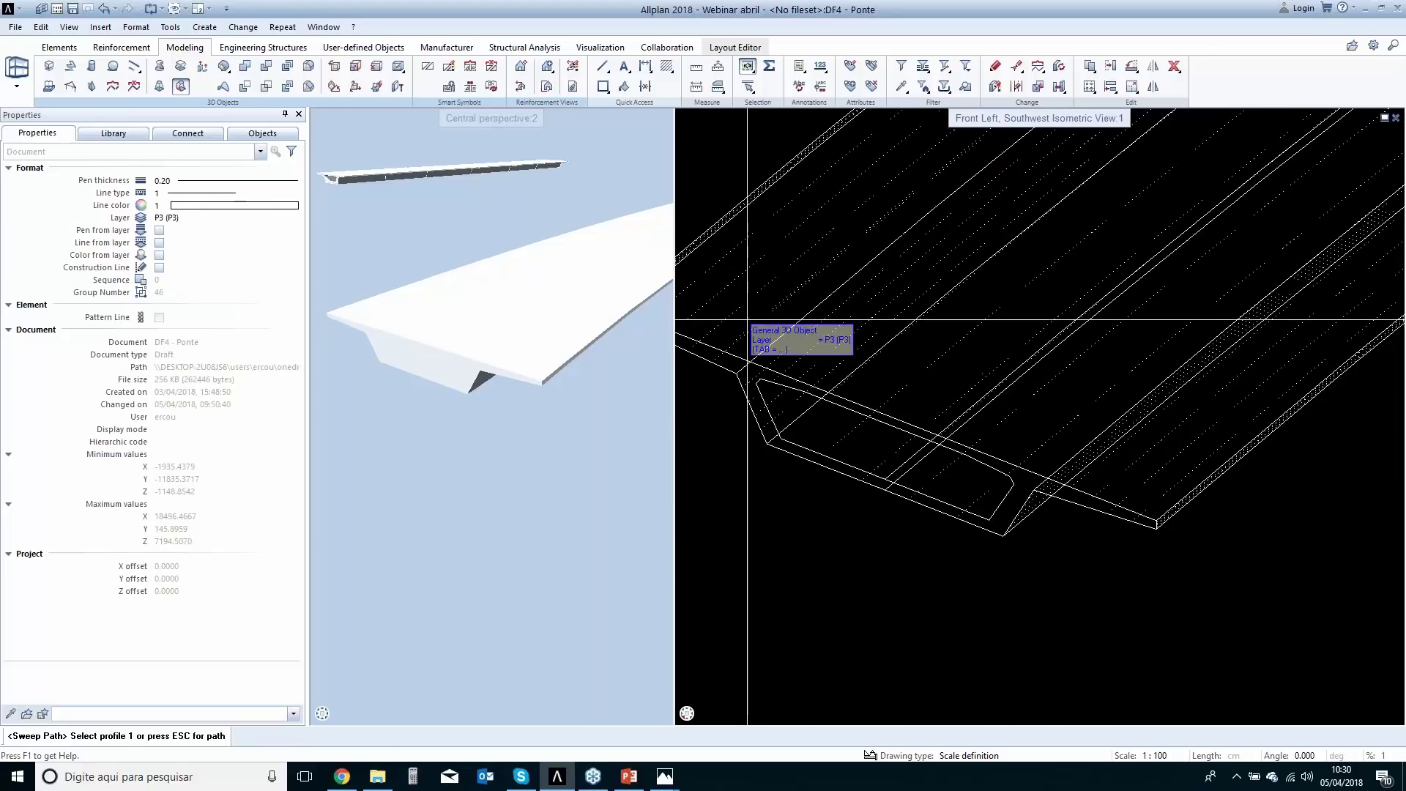
drag(750, 310, 1029, 525)
Select the inner void outline of the box-girder section at the middle of the arc as the second sweep profile.
scroll(1062, 509, down, 5)
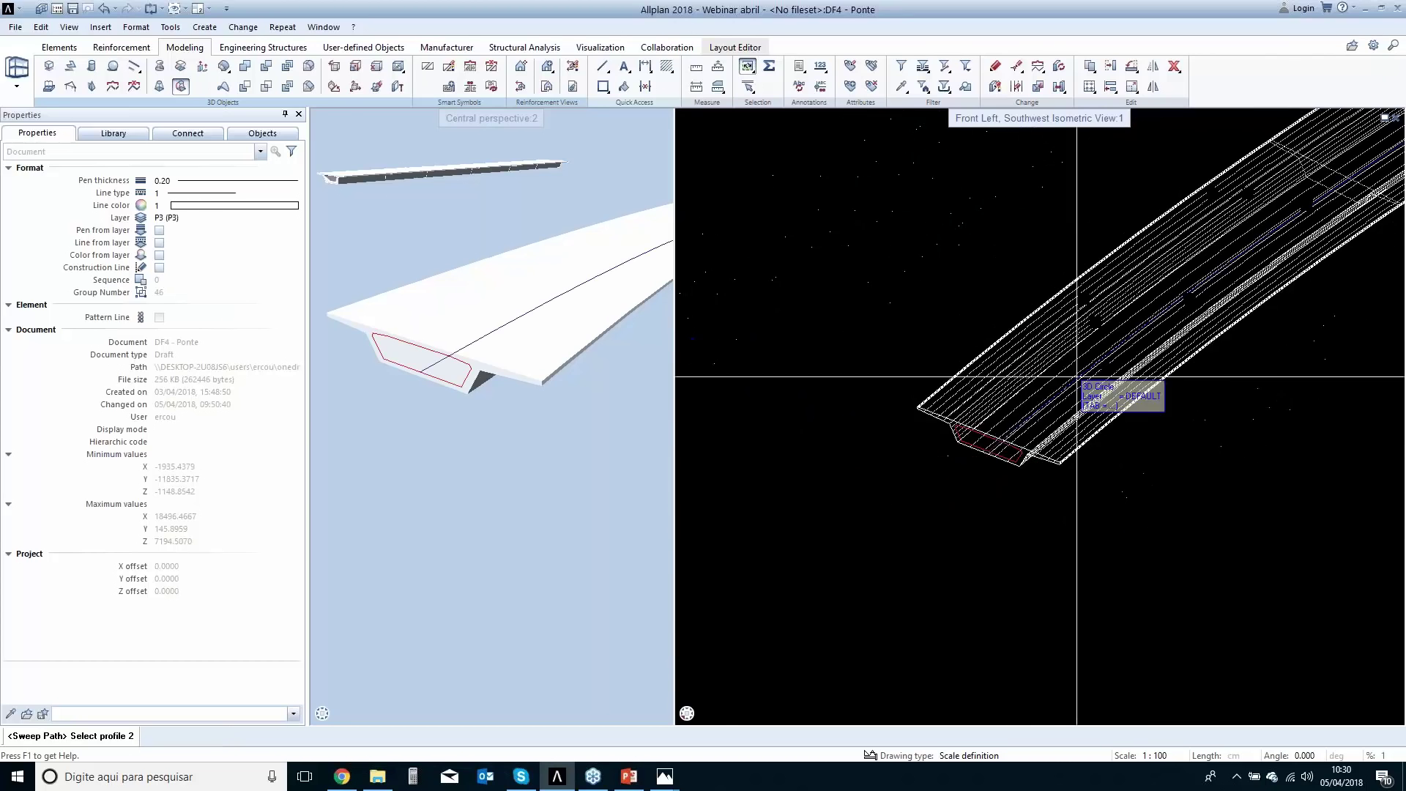
scroll(942, 503, up, 5)
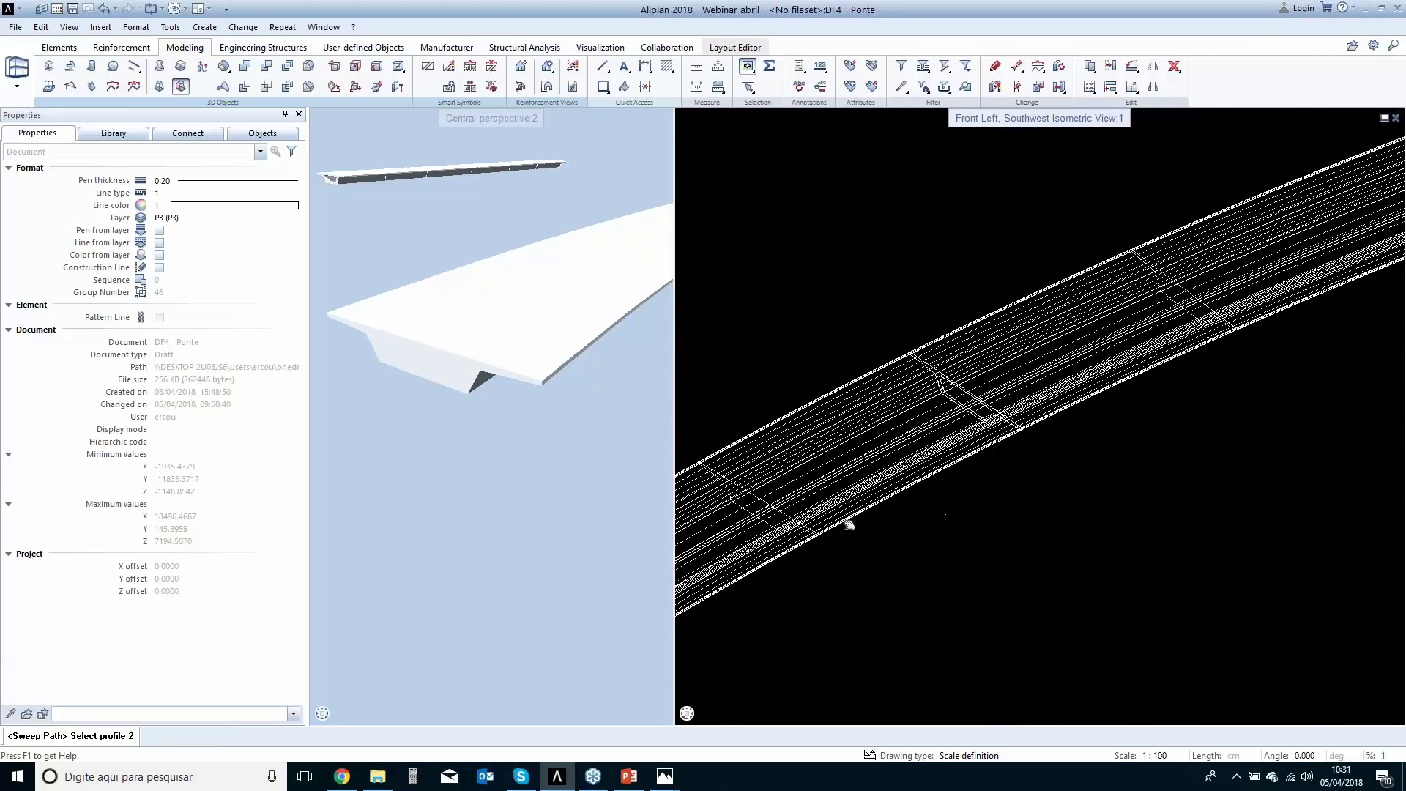
scroll(960, 392, up, 4)
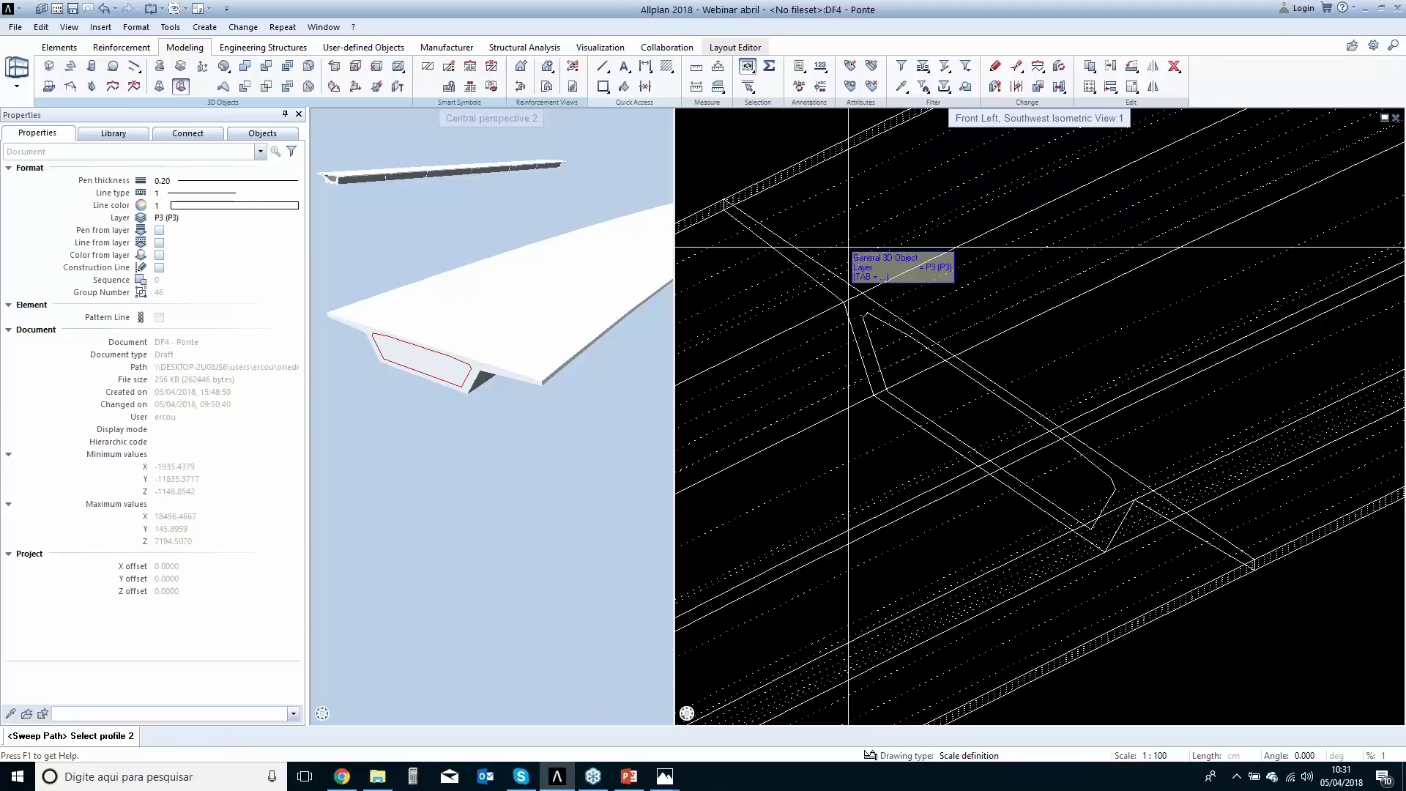
drag(849, 247, 967, 417)
drag(1072, 483, 1137, 527)
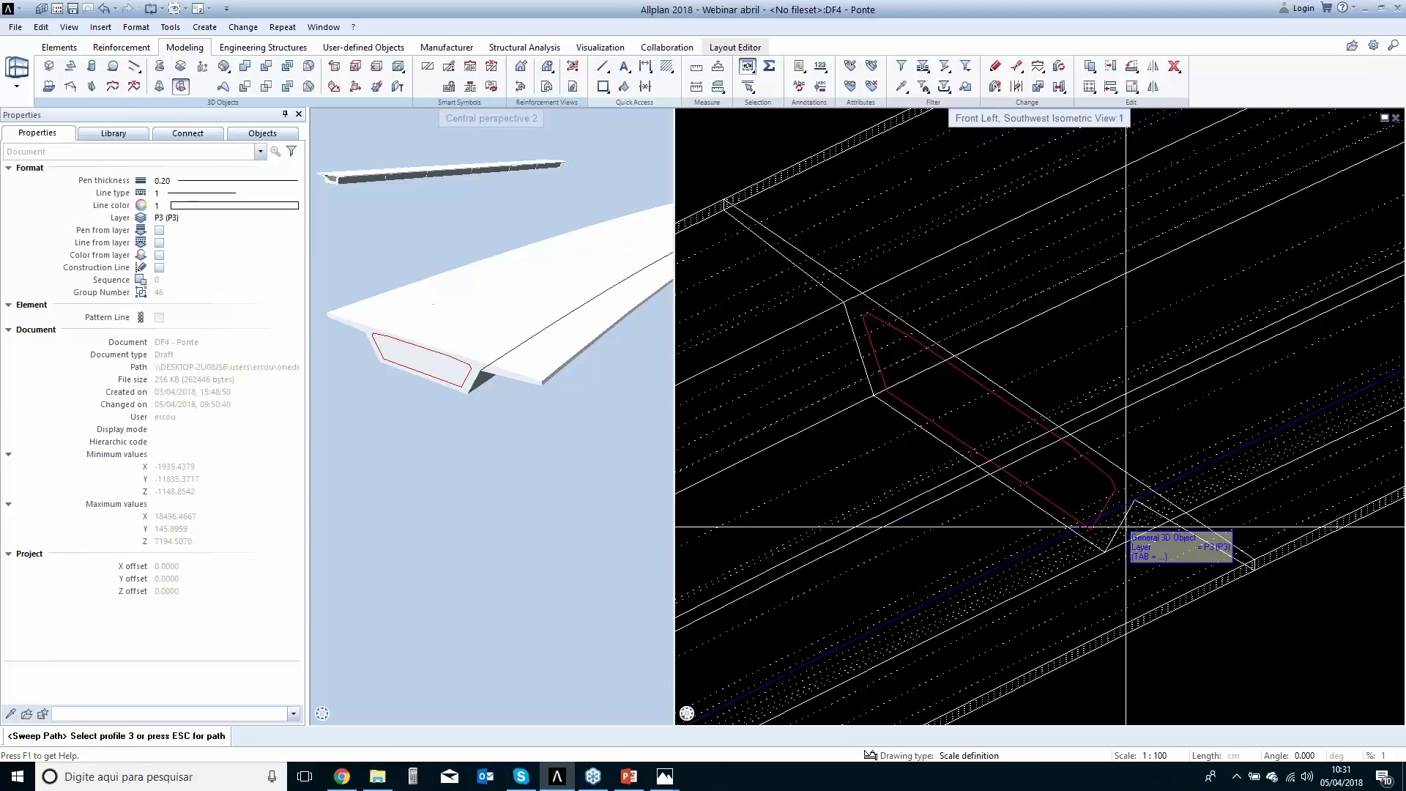
Select the inner void outline of the box-girder section at the arc's far end as the third sweep profile.
scroll(1139, 410, down, 5)
scroll(1279, 372, down, 5)
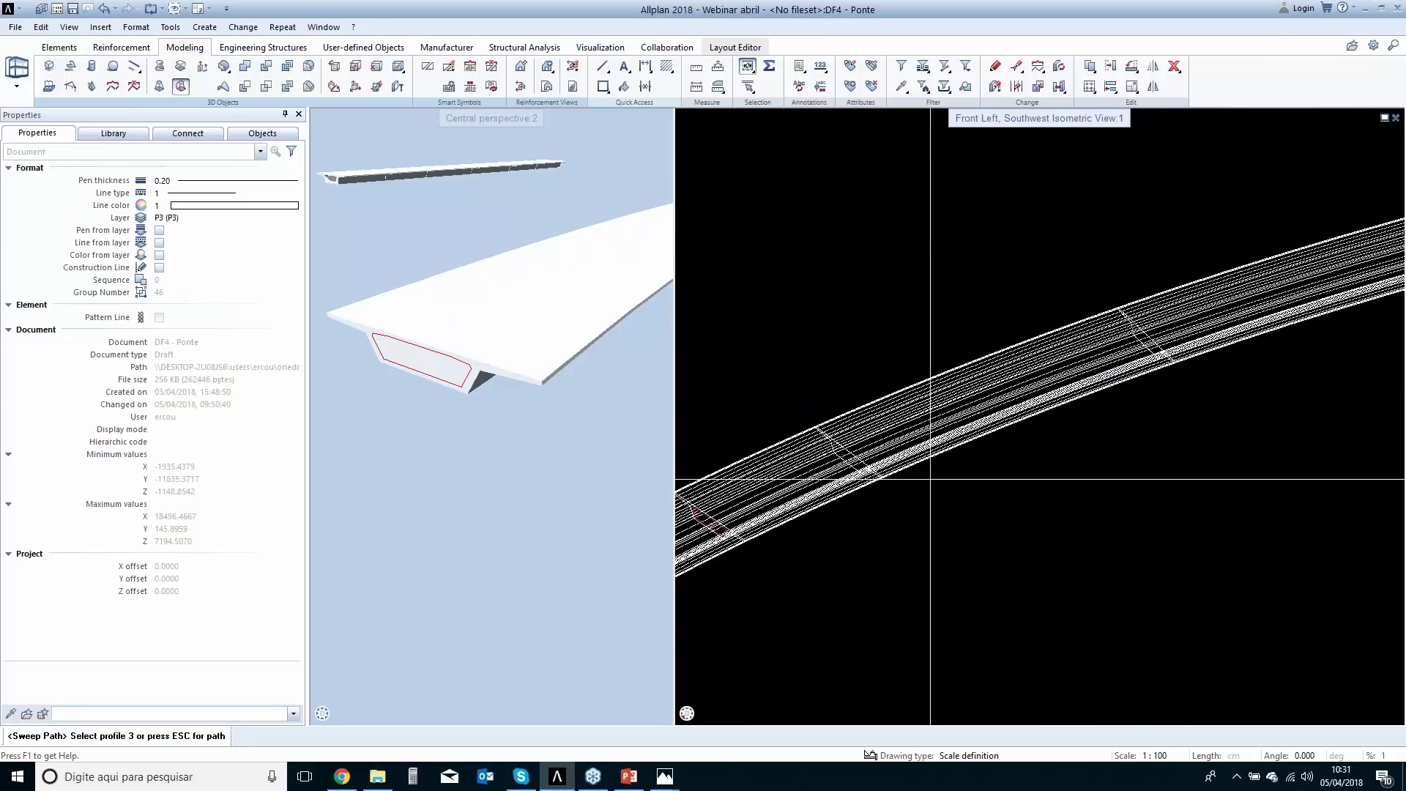
scroll(1241, 359, up, 5)
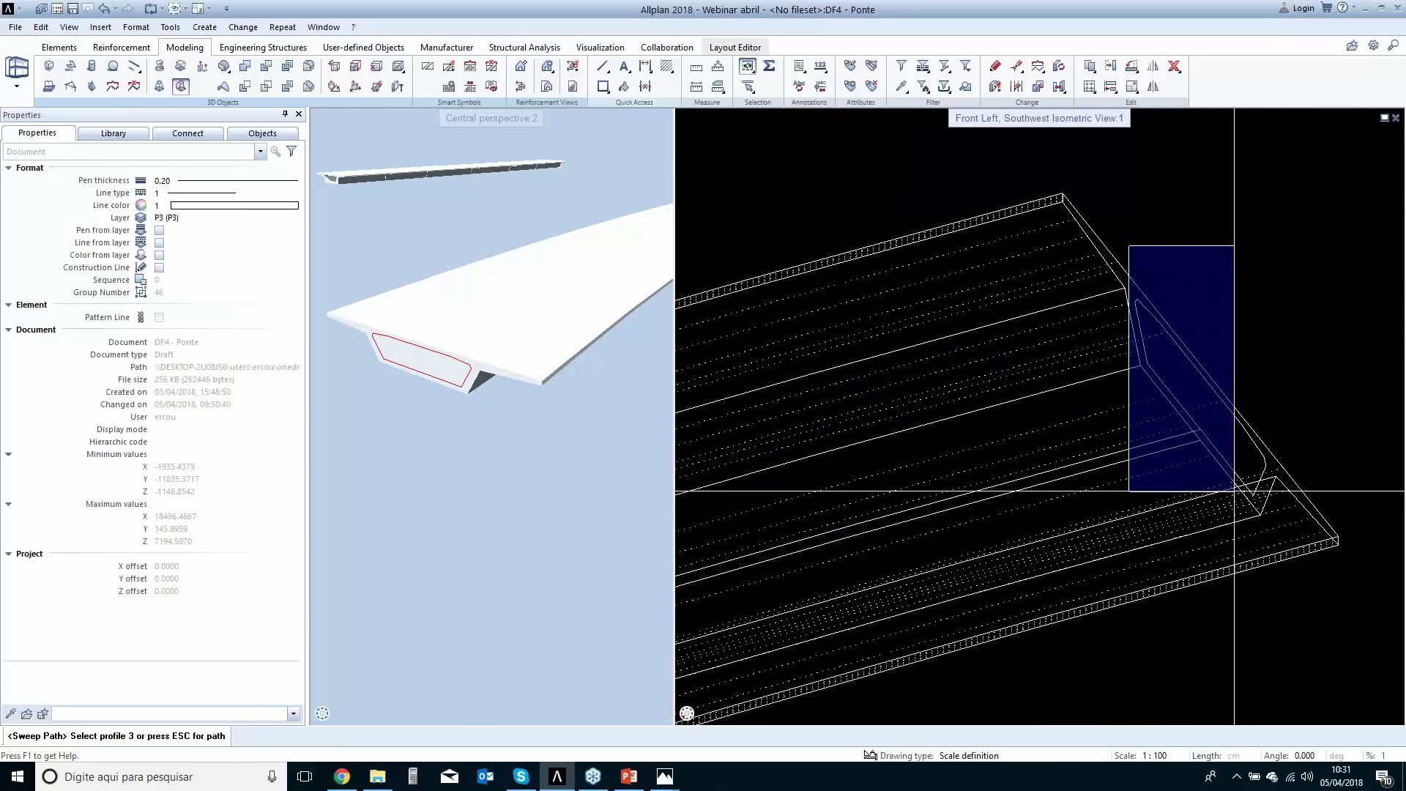
drag(1272, 499, 1272, 499)
Sweep the three inner void profiles along the single arc running through the bottom edge of the void.
scroll(1137, 402, down, 5)
scroll(885, 493, down, 3)
scroll(751, 578, up, 6)
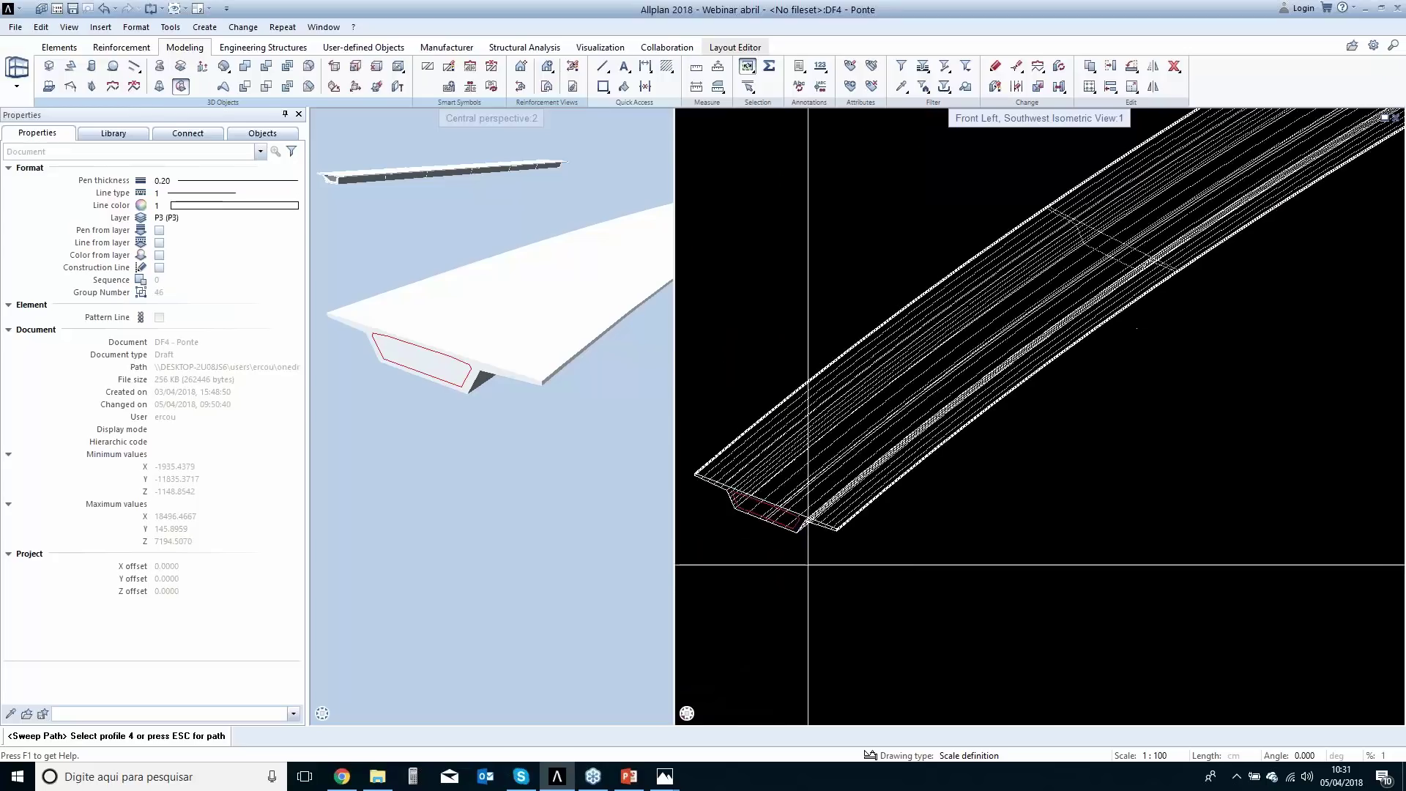
key(Escape)
middle_drag(729, 470, 917, 469)
click(879, 437)
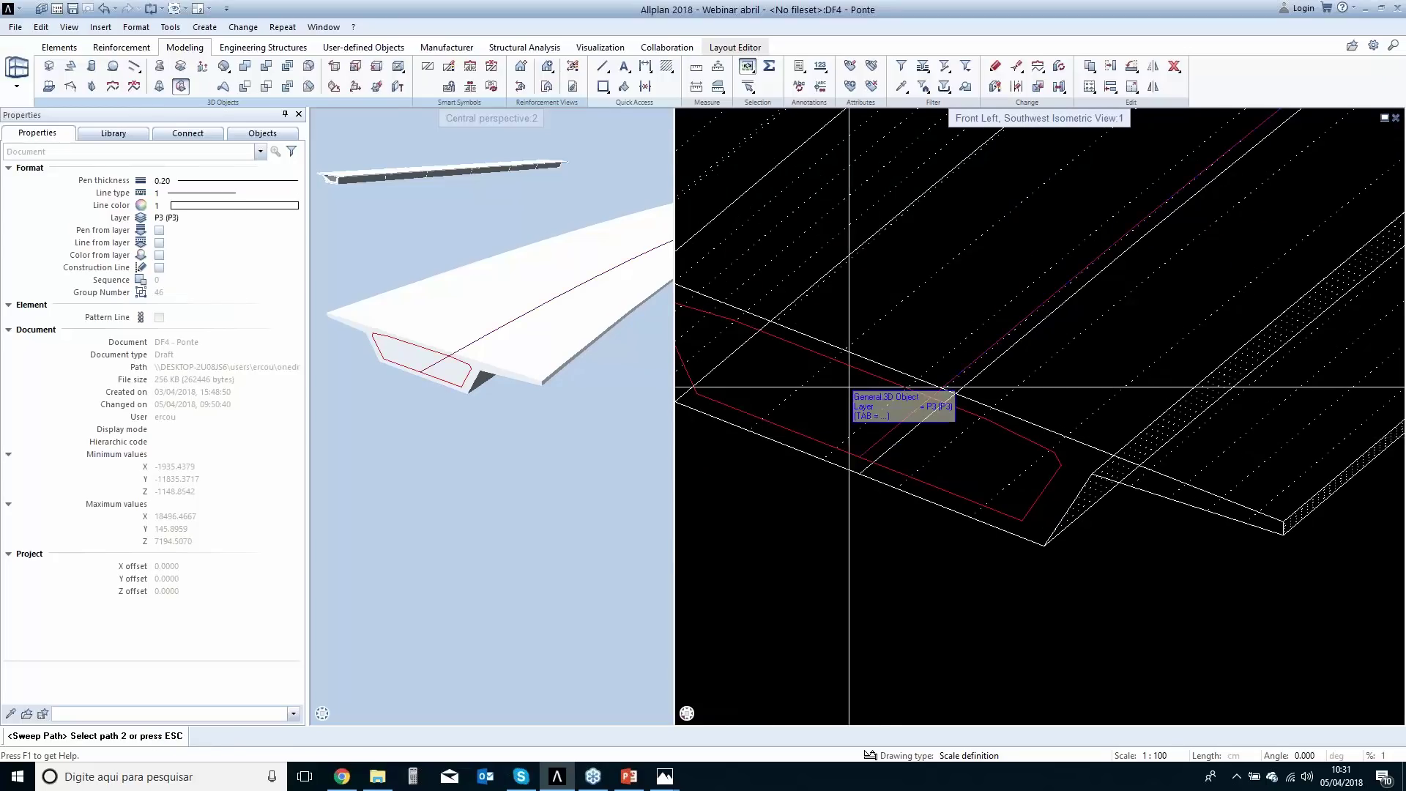
key(Escape)
scroll(940, 389, down, 4)
middle_drag(1028, 443, 997, 492)
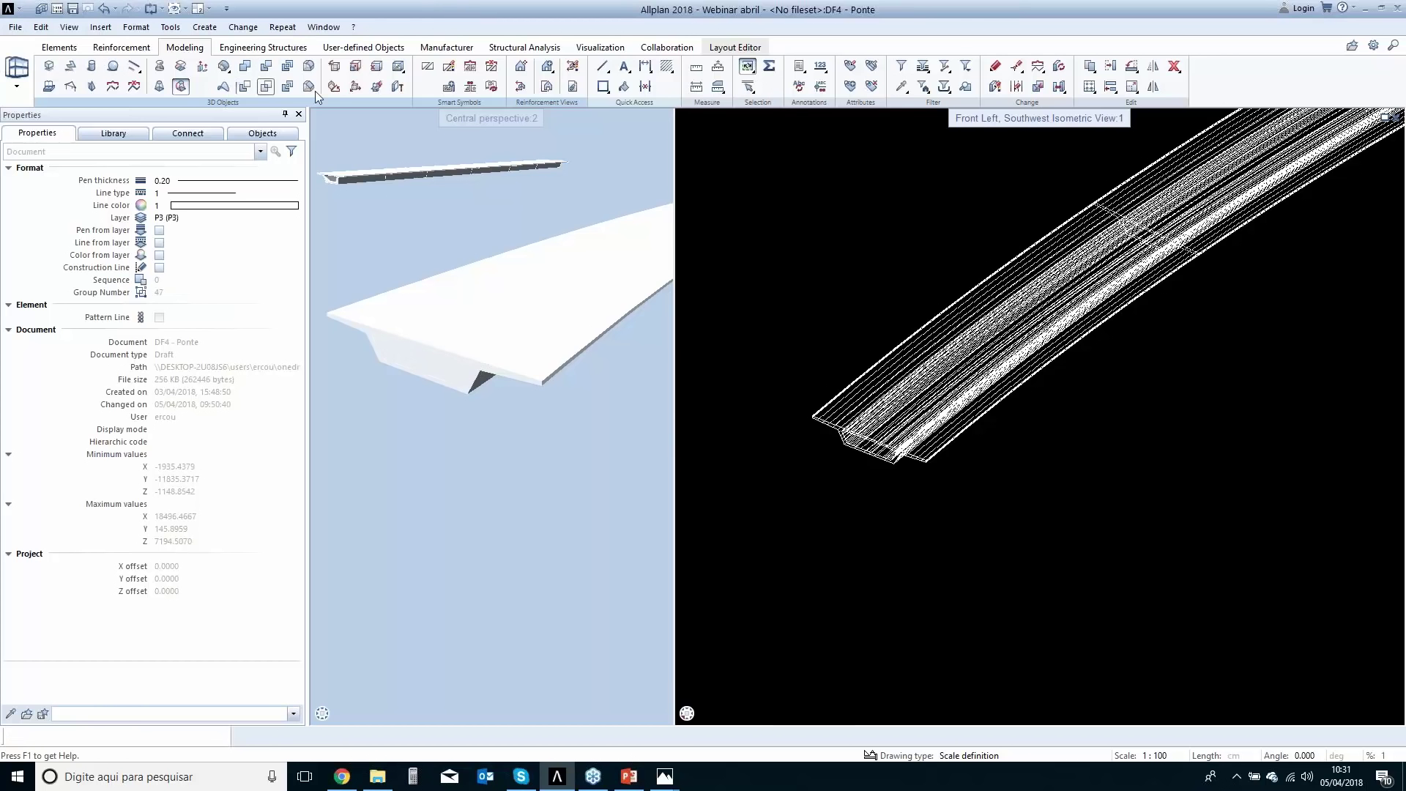
scroll(942, 440, up, 3)
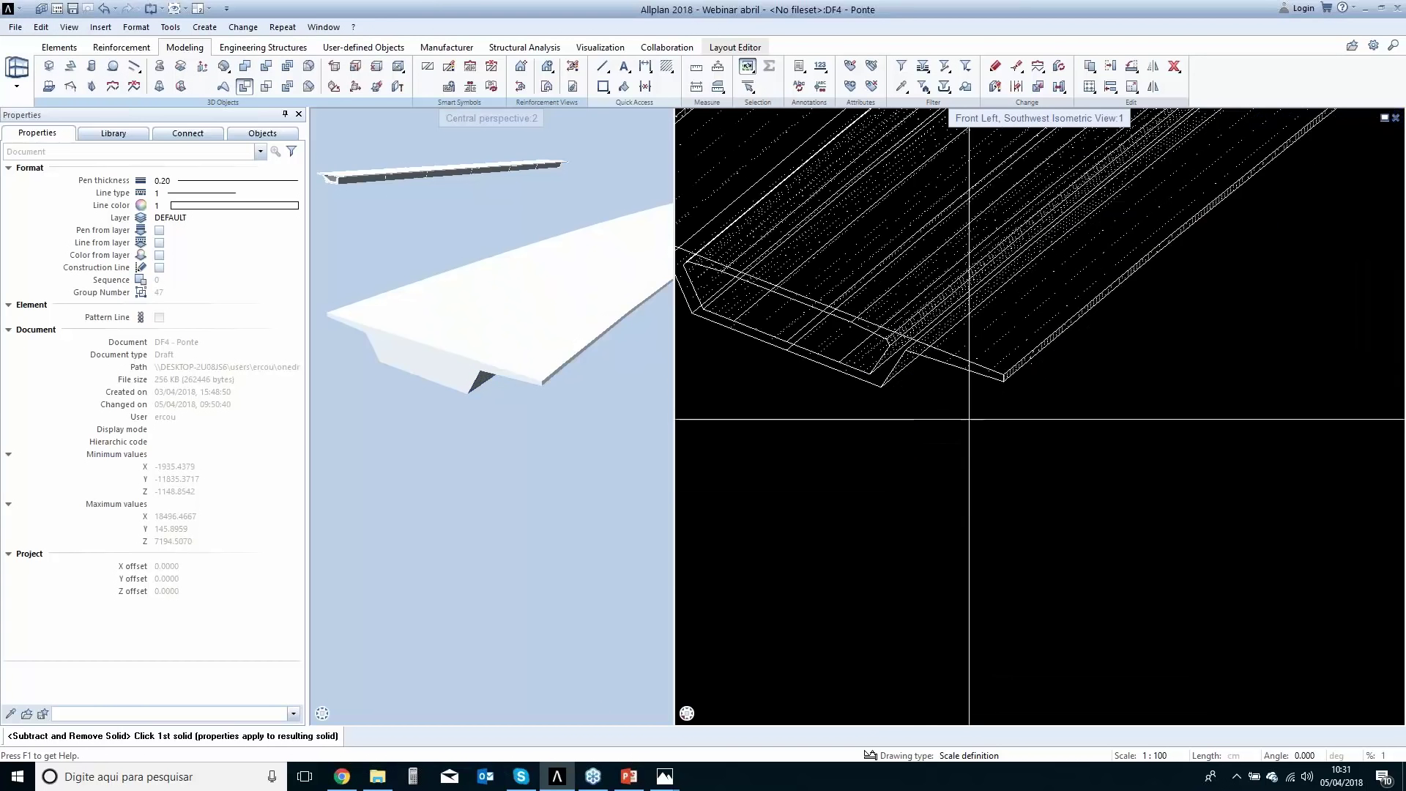
click(1154, 492)
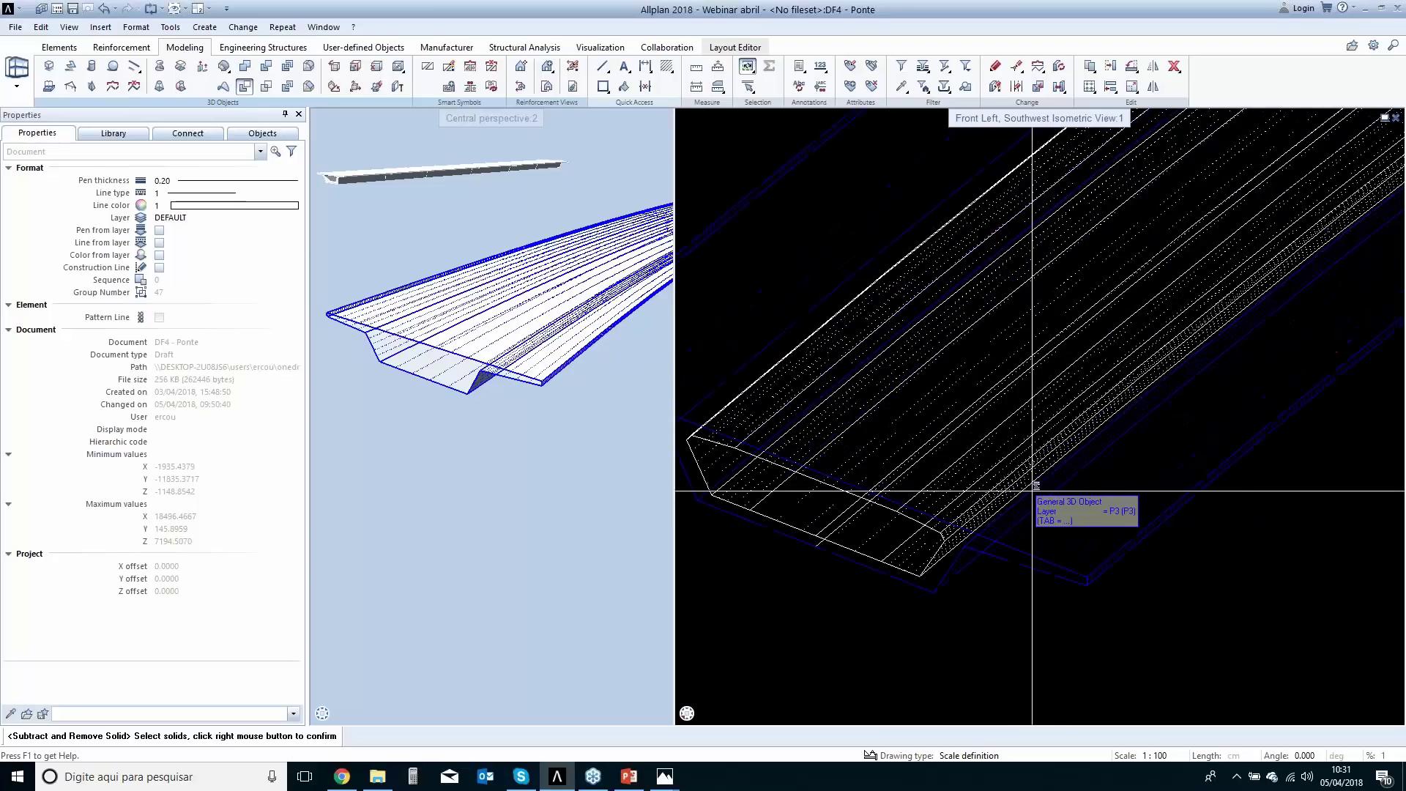
click(1012, 470)
right_click(931, 403)
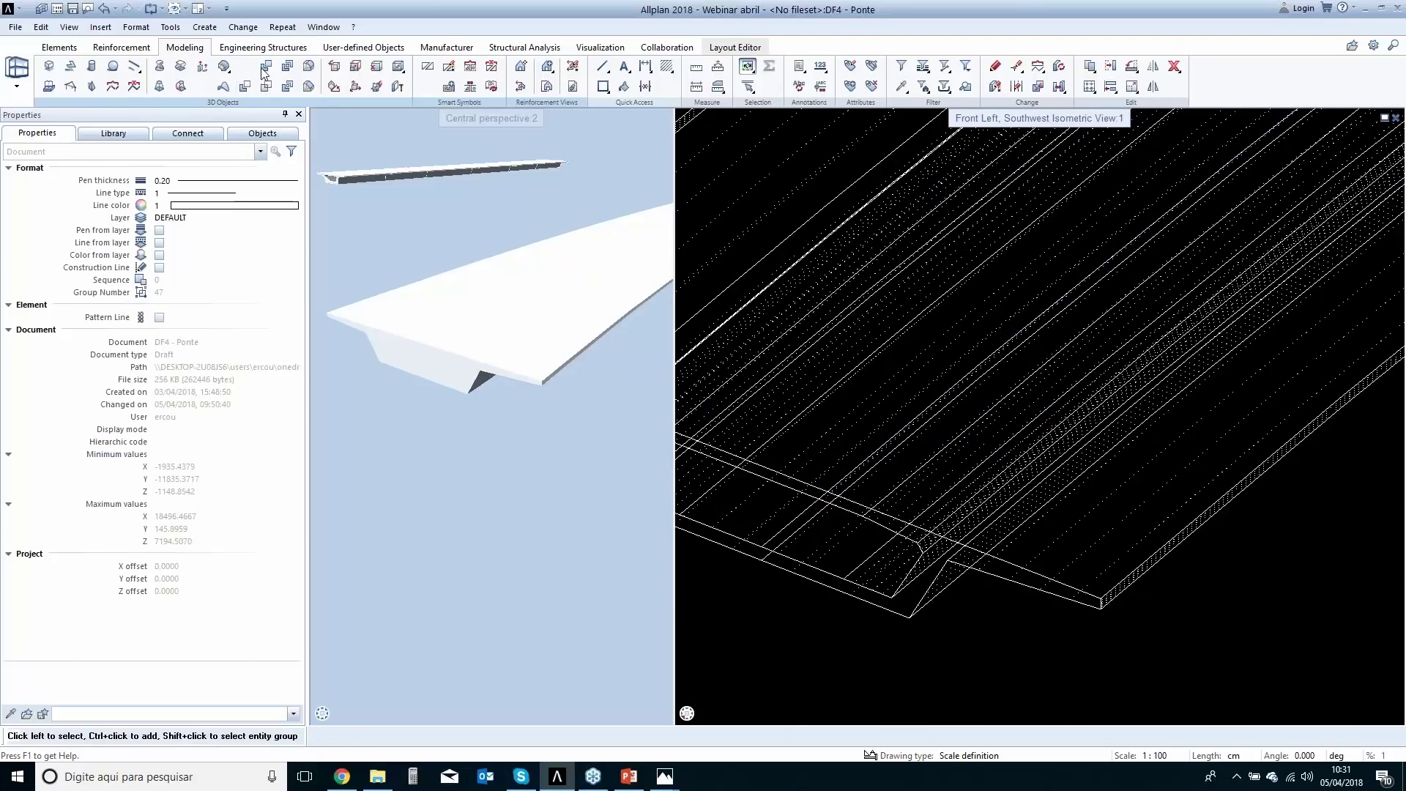
Subtract the inner swept volume from the outer curved deck solid with Subtract and Remove Solid.
click(1157, 546)
click(996, 445)
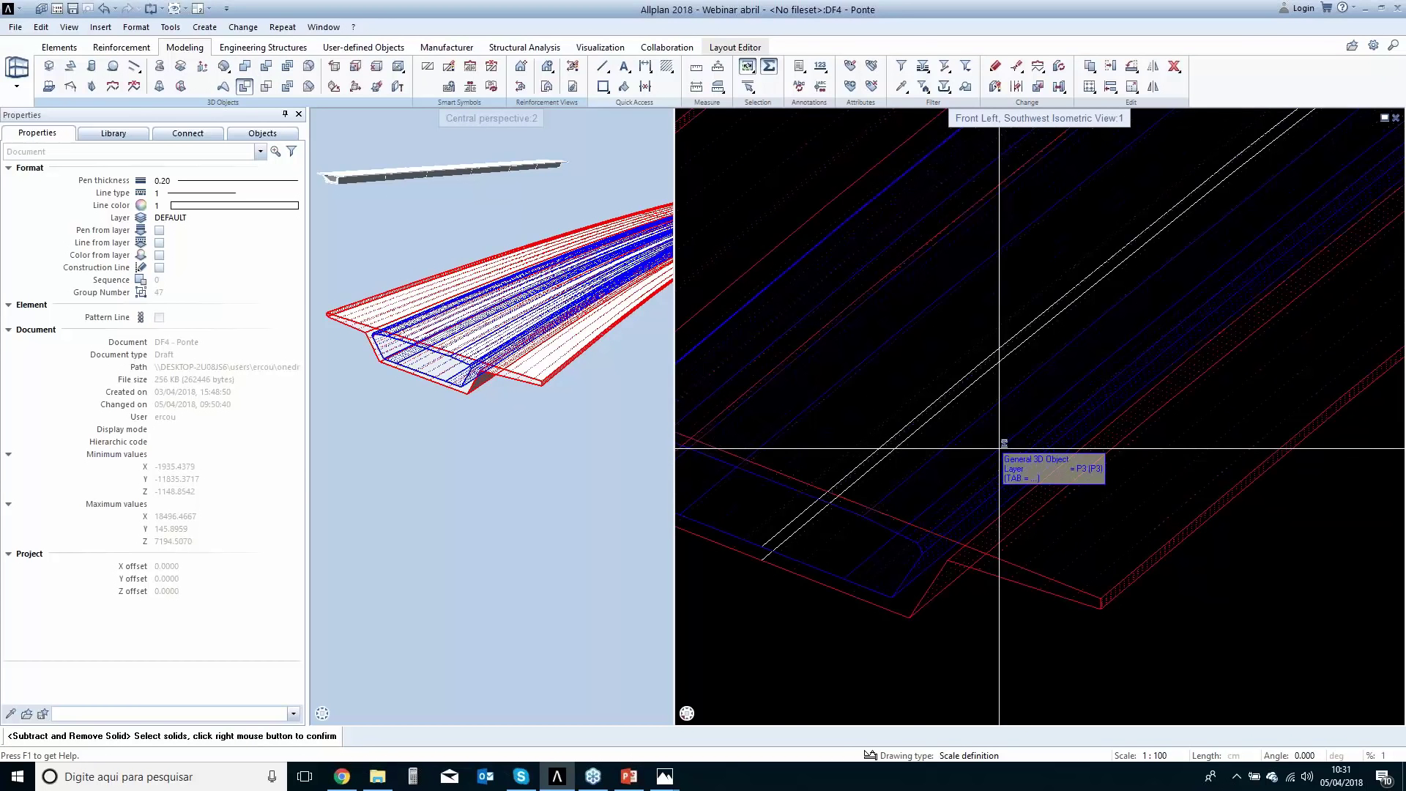
right_click(1000, 448)
Inspect the hollow end of the curved deck in the central perspective and close that view.
drag(425, 361, 370, 408)
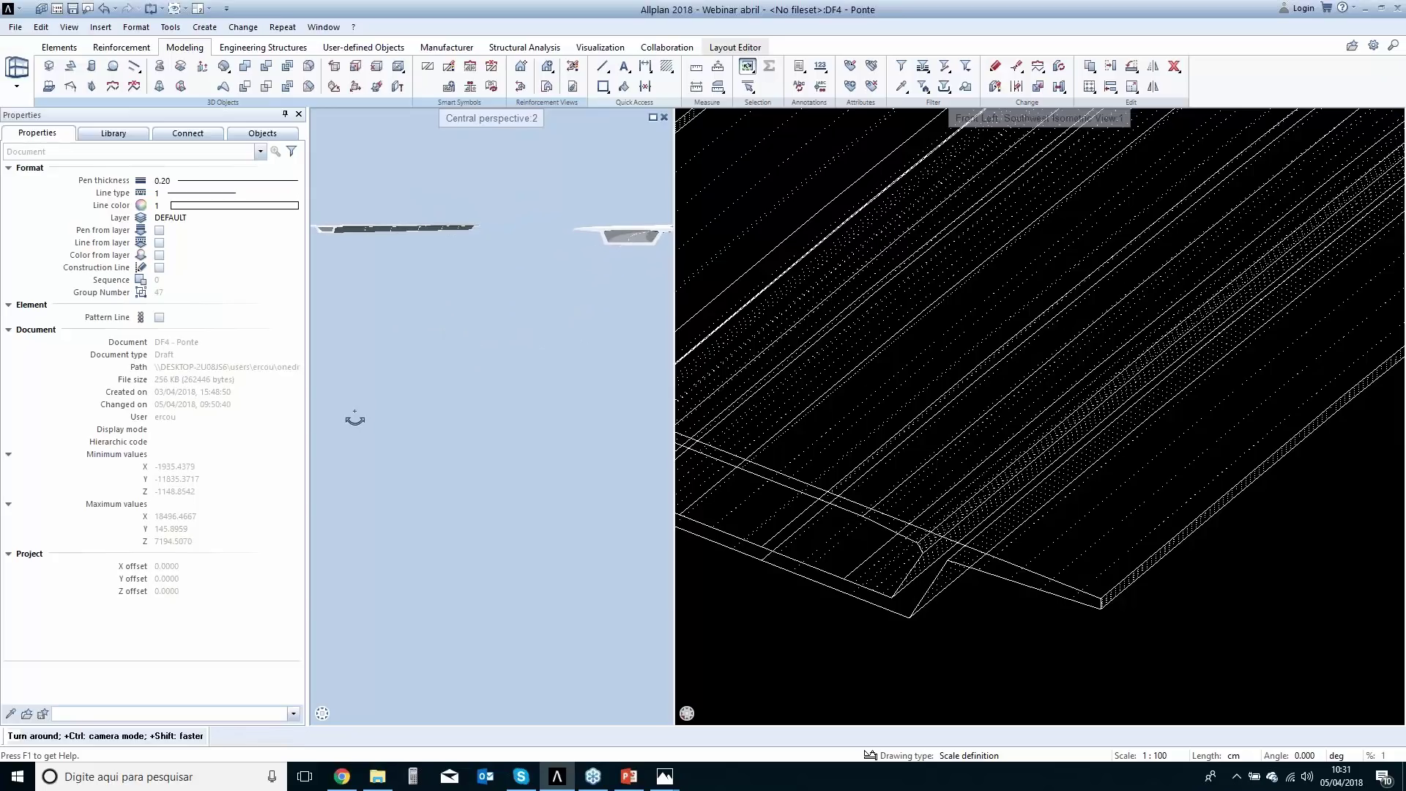
mouse_move(627, 231)
mouse_down()
mouse_move(637, 257)
mouse_move(623, 253)
mouse_up()
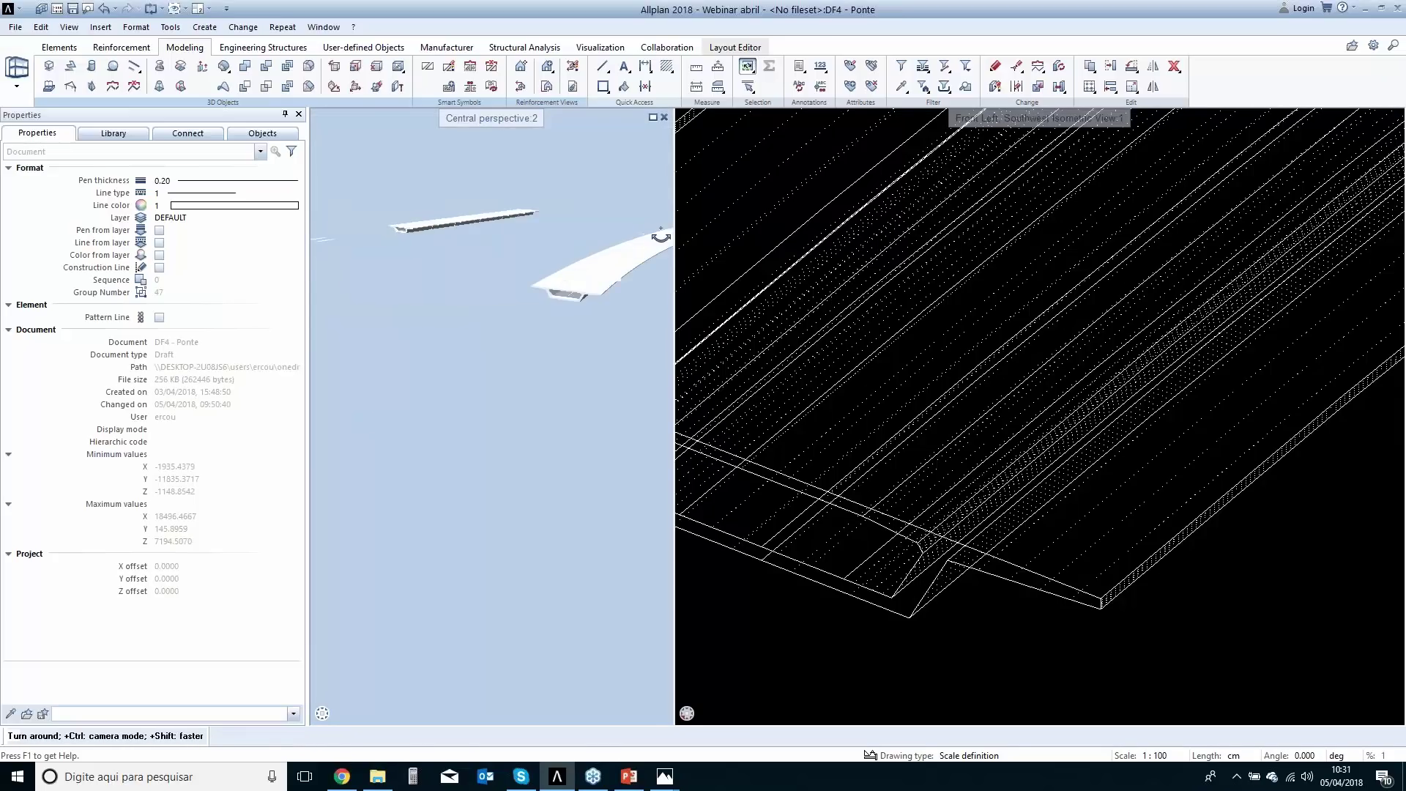
scroll(825, 280, down, 4)
click(664, 118)
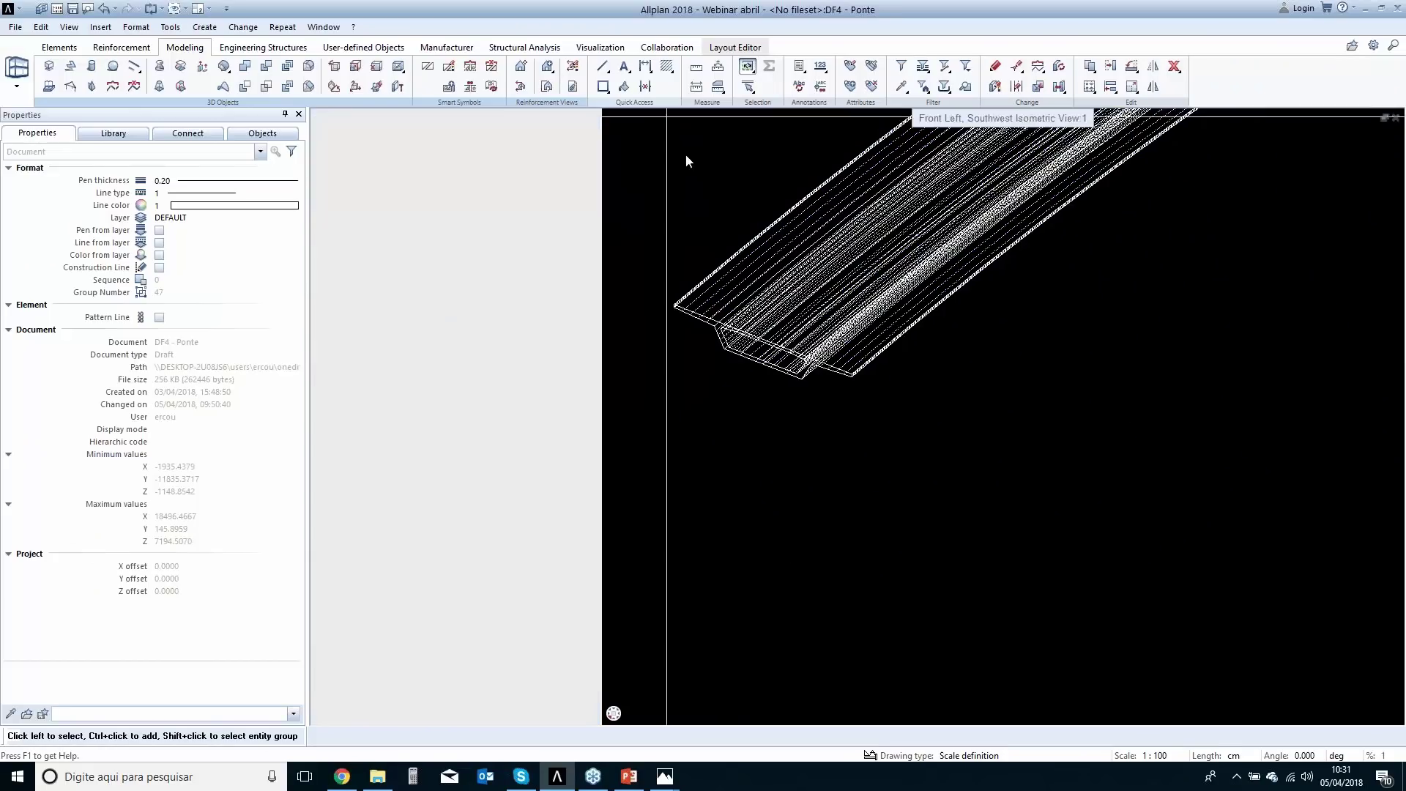
Switch to plan view and align the system angle with the end edge of the curved deck, from its lower to its upper corner.
scroll(703, 300, down, 3)
middle_drag(773, 316, 728, 463)
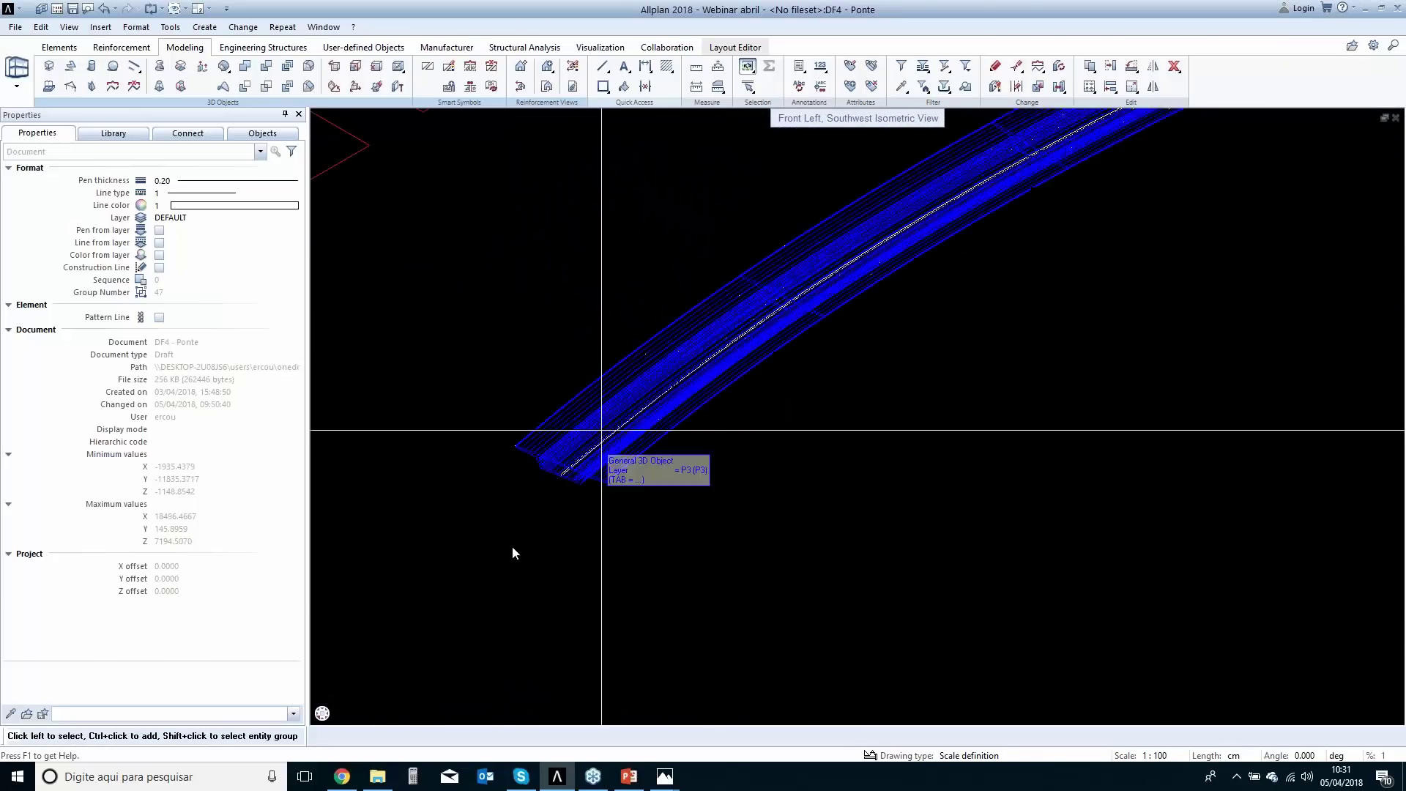
mouse_move(326, 709)
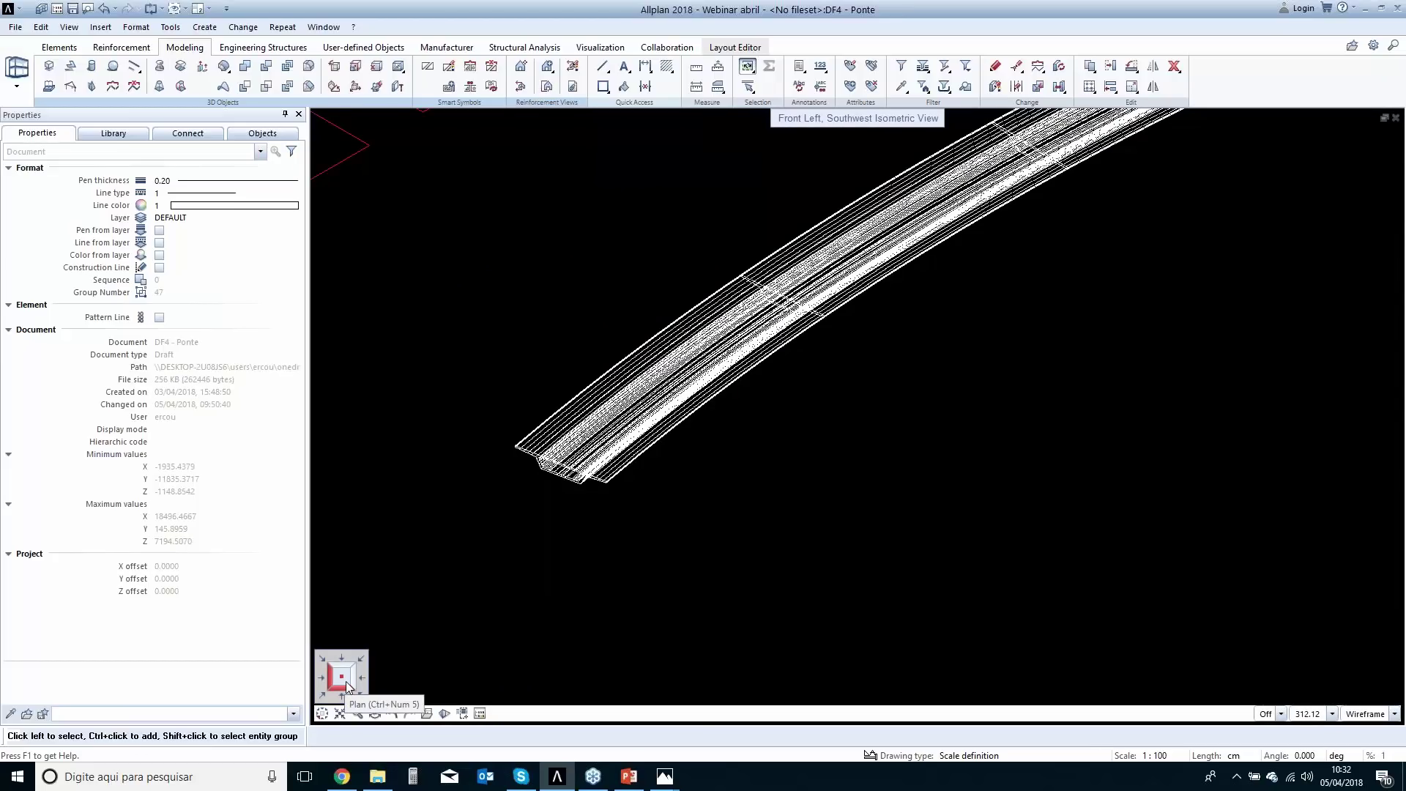
click(347, 686)
scroll(502, 622, up, 4)
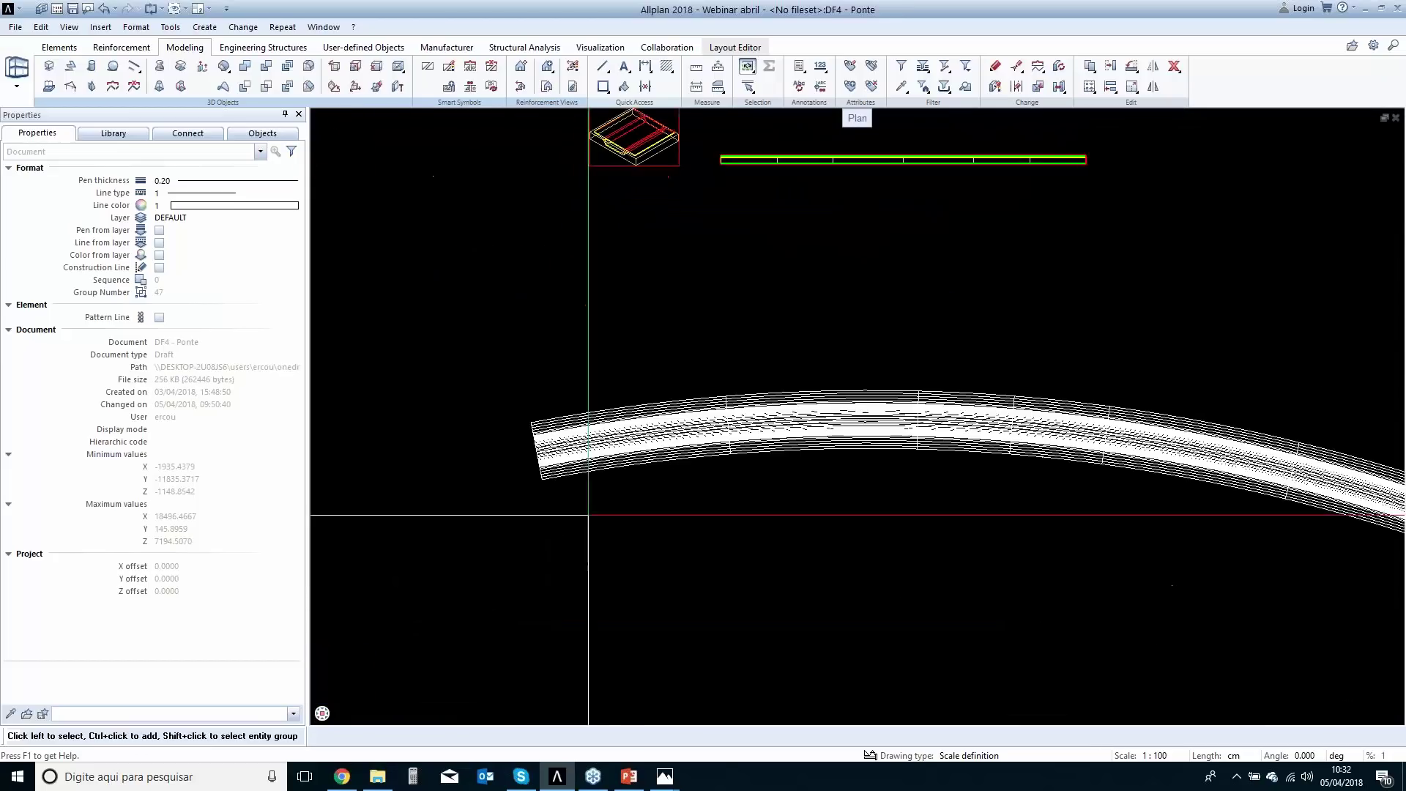
scroll(542, 479, up, 3)
middle_drag(631, 436, 697, 590)
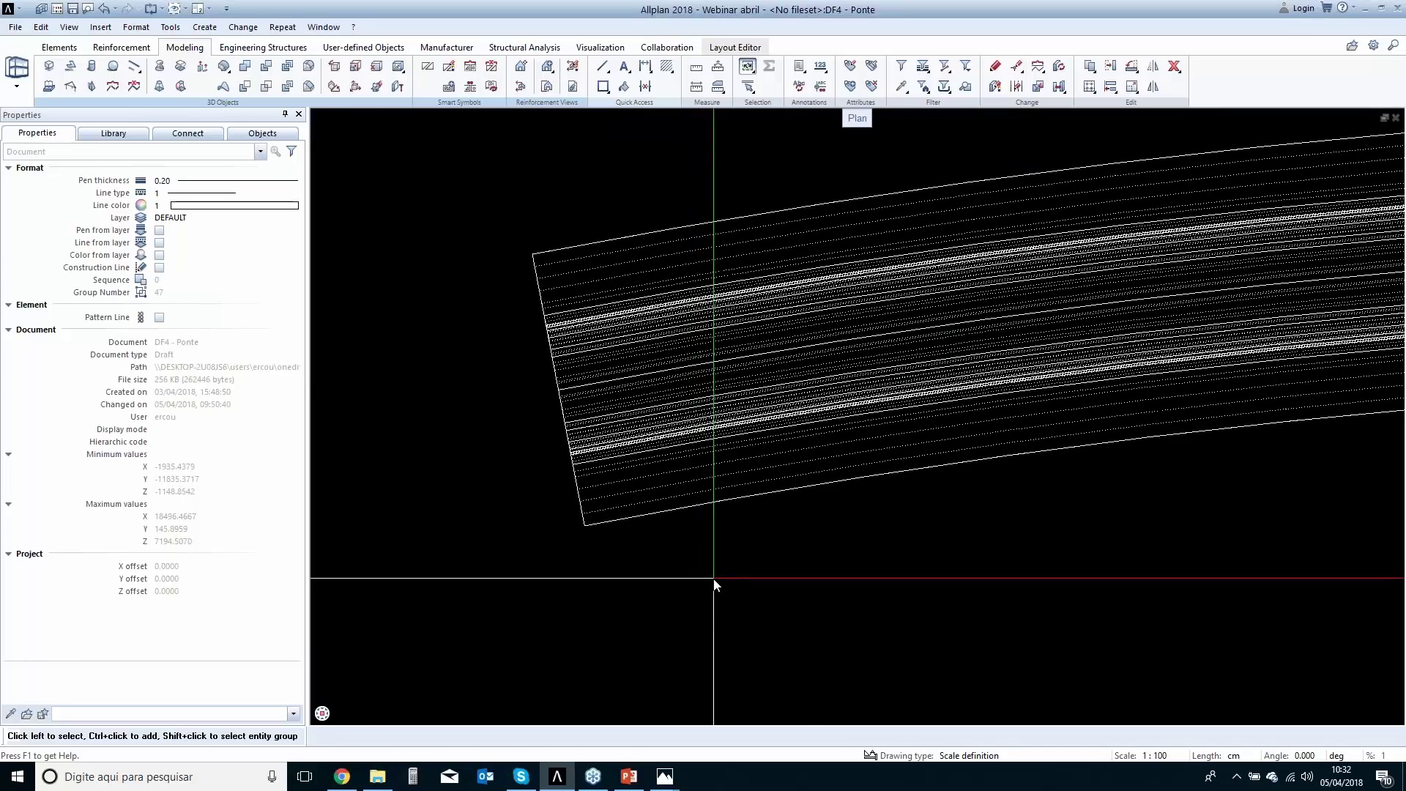
click(1302, 755)
click(1360, 752)
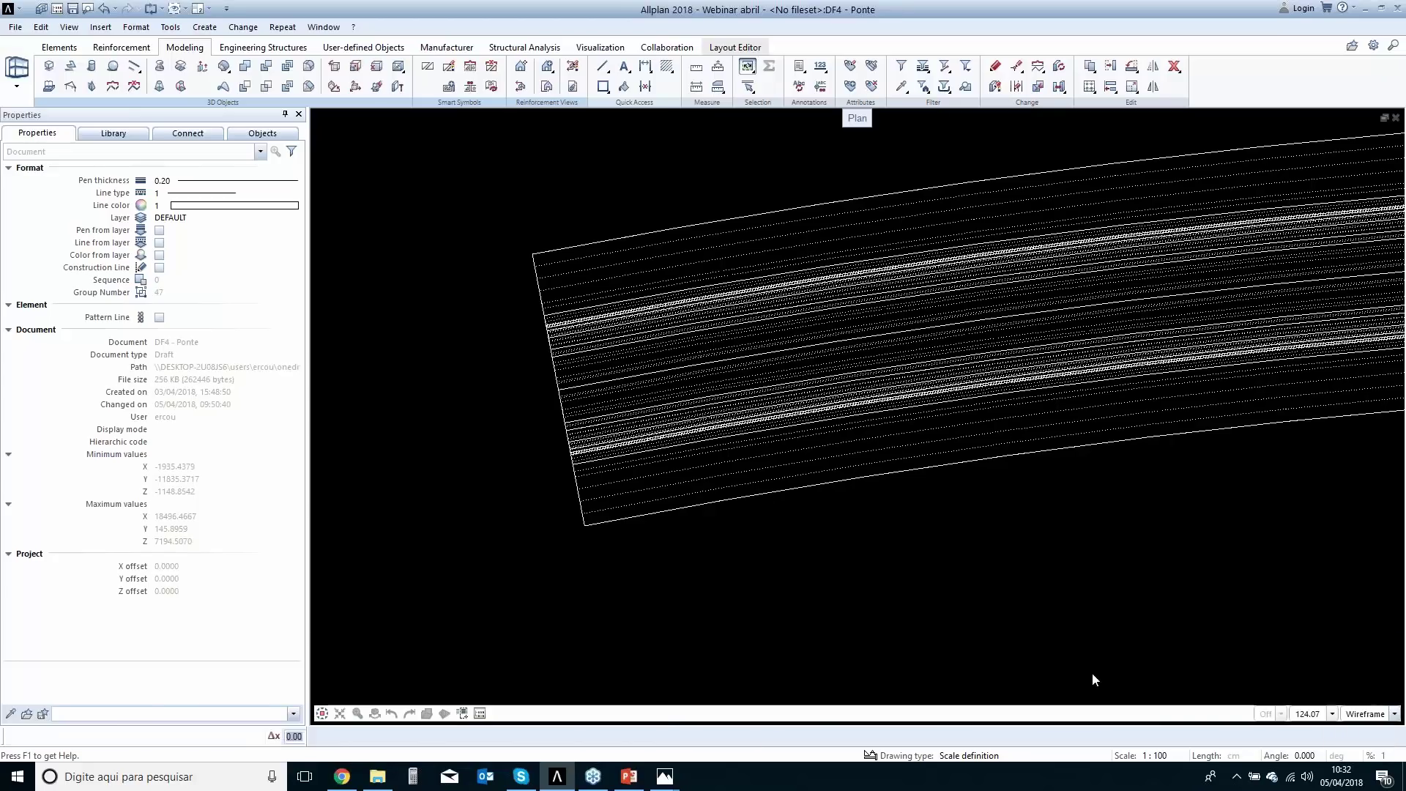
click(584, 525)
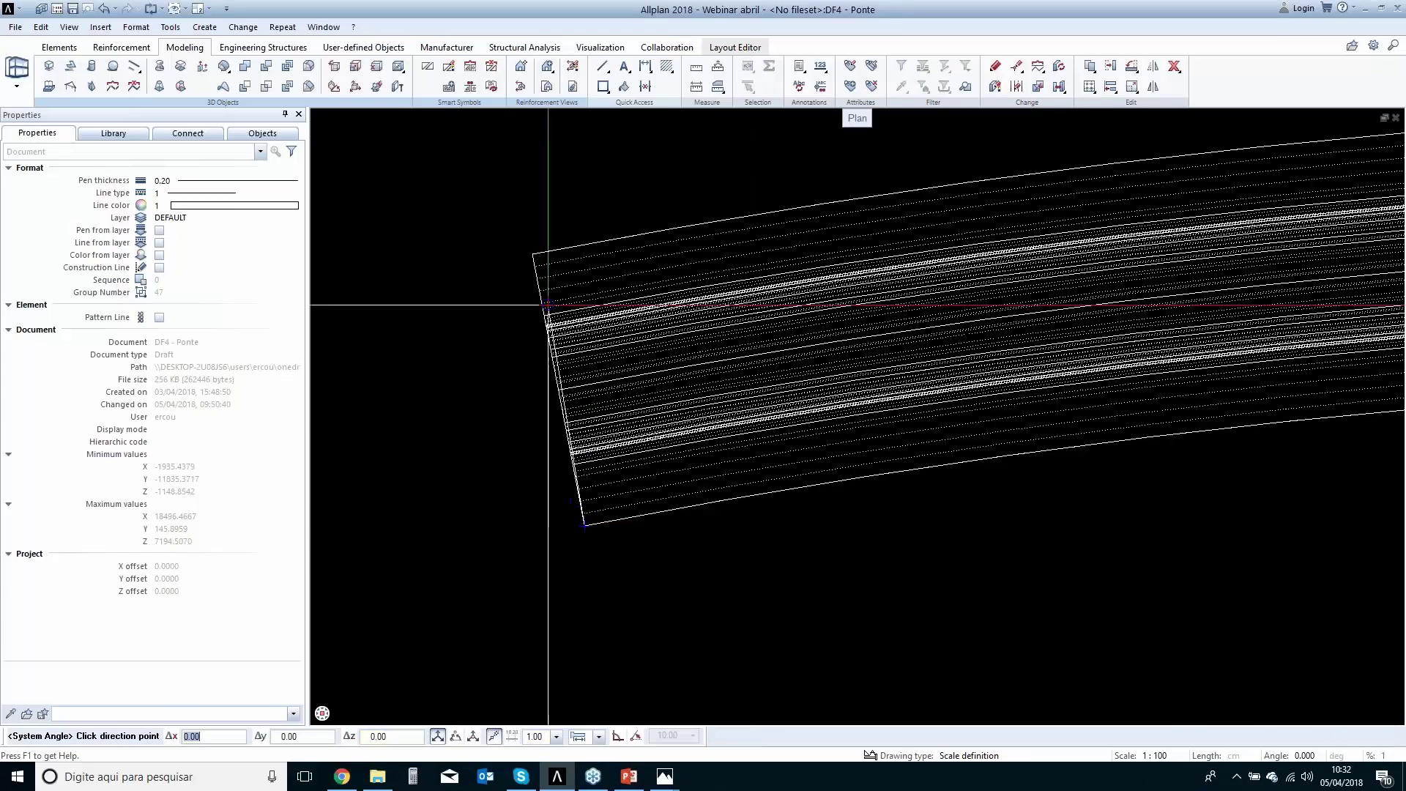
click(533, 254)
scroll(592, 333, down, 6)
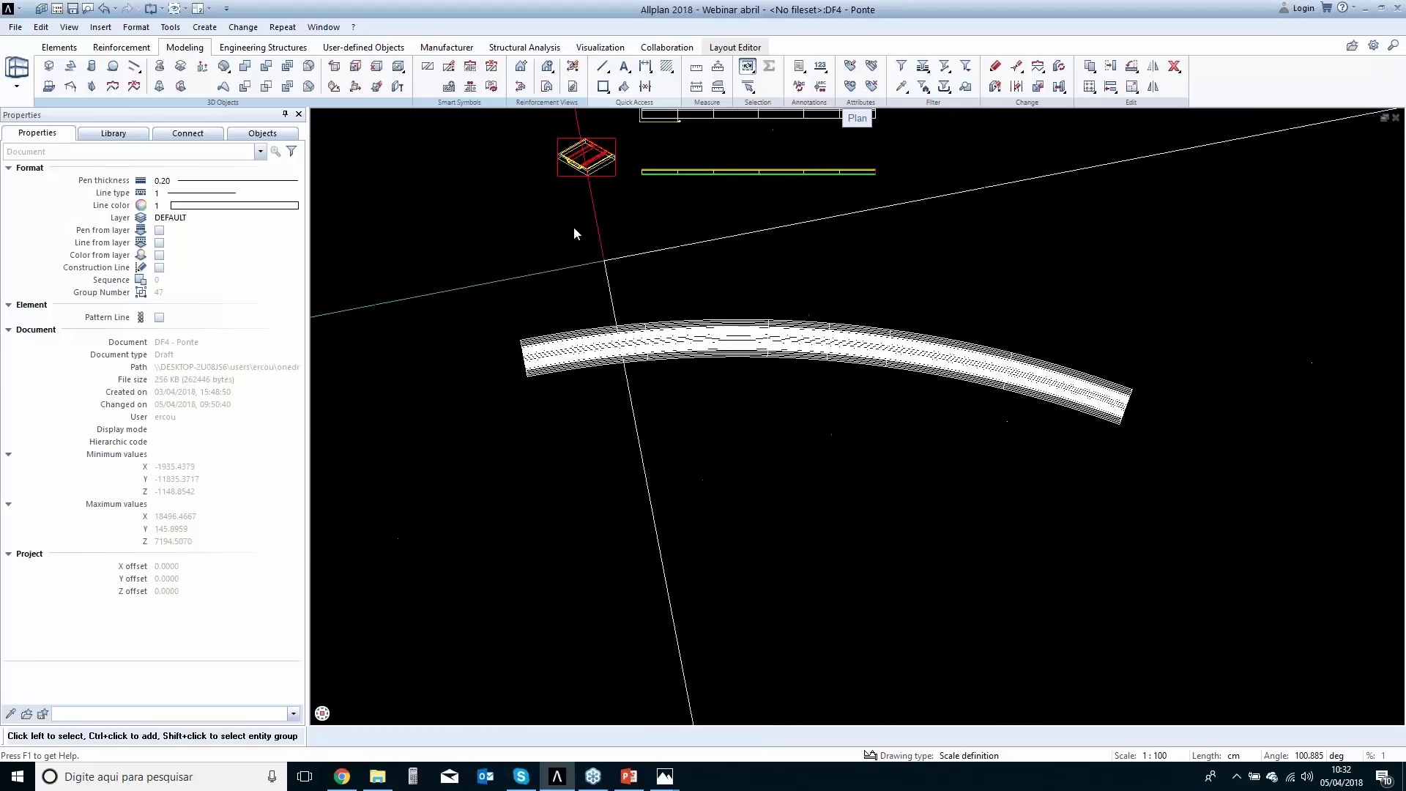
click(529, 86)
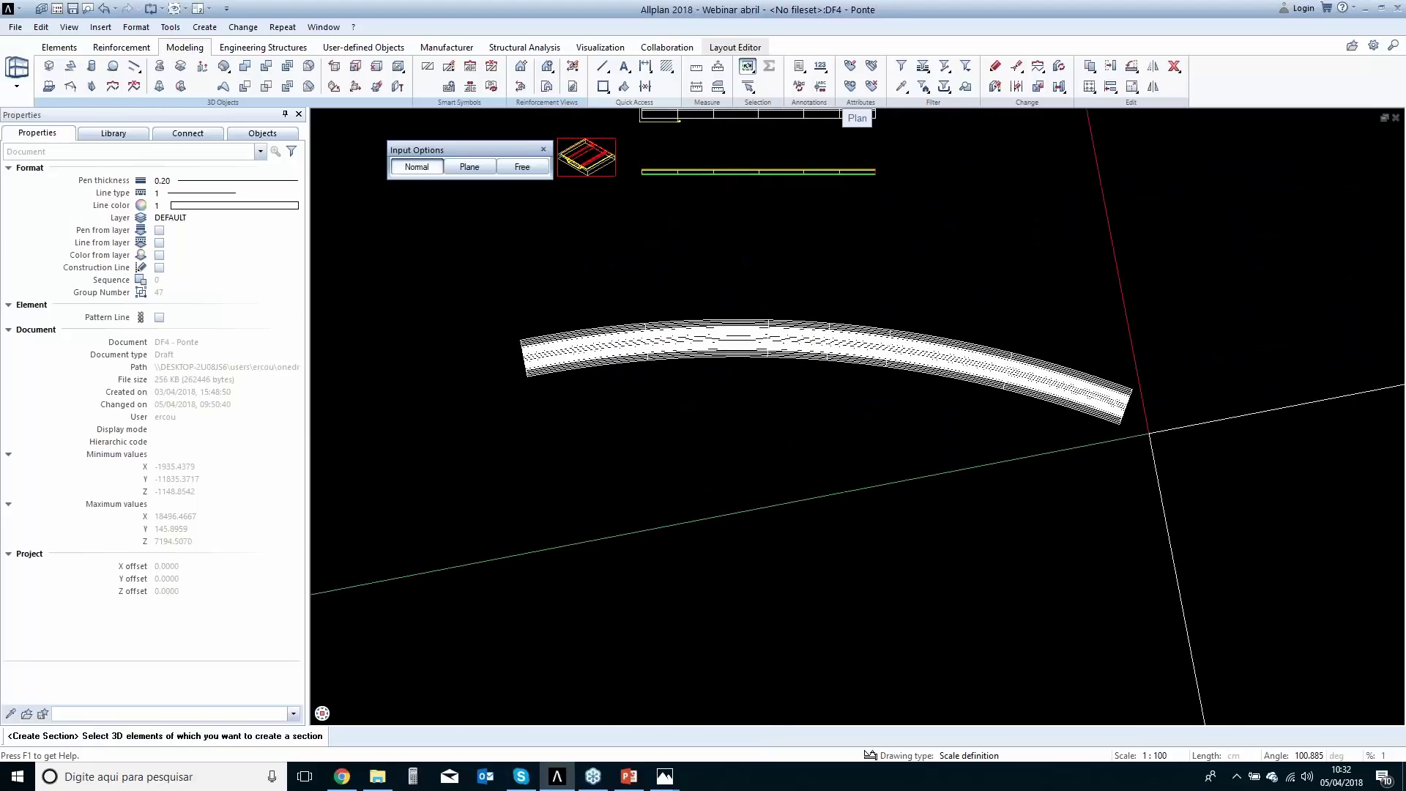
drag(446, 283, 445, 284)
click(473, 427)
scroll(512, 352, up, 1)
scroll(512, 353, up, 3)
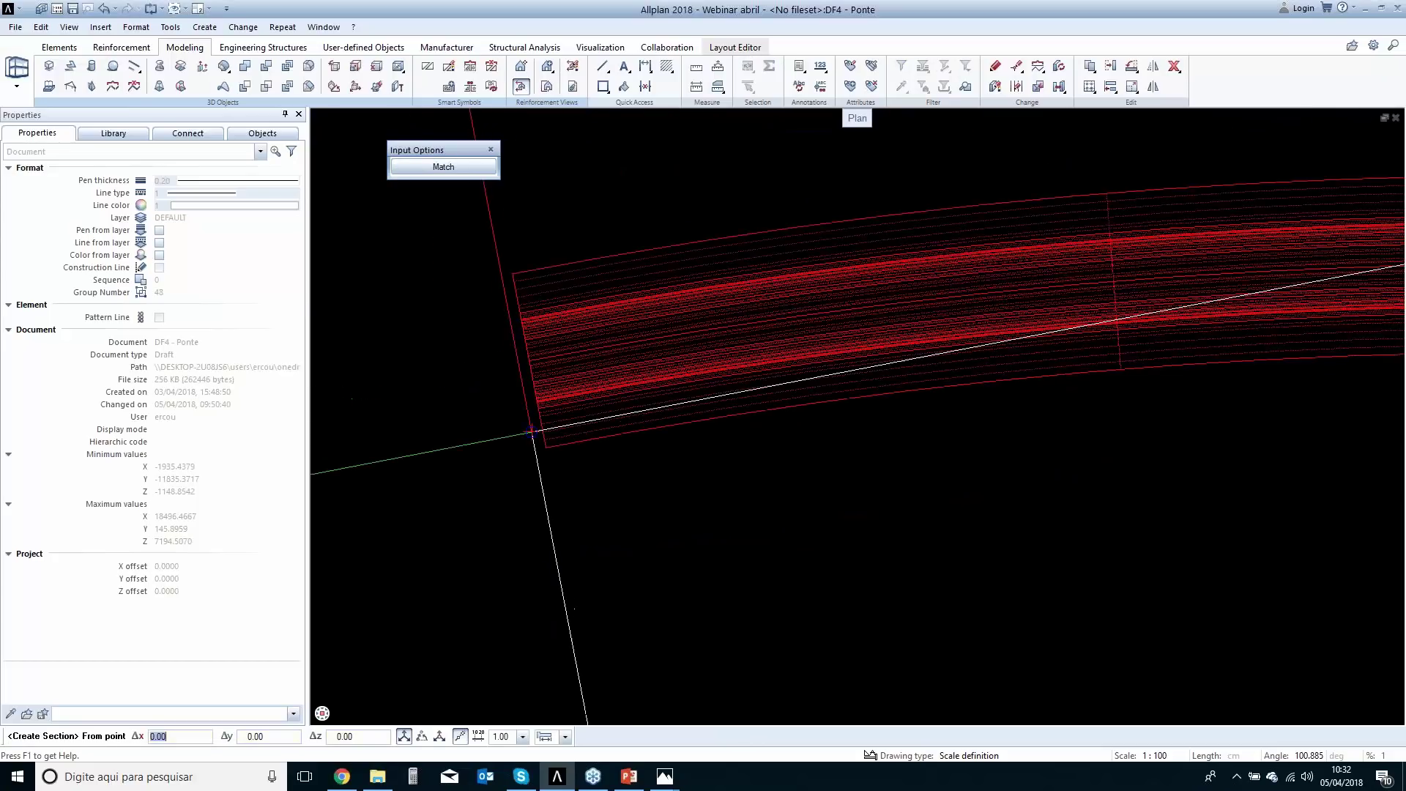
click(546, 449)
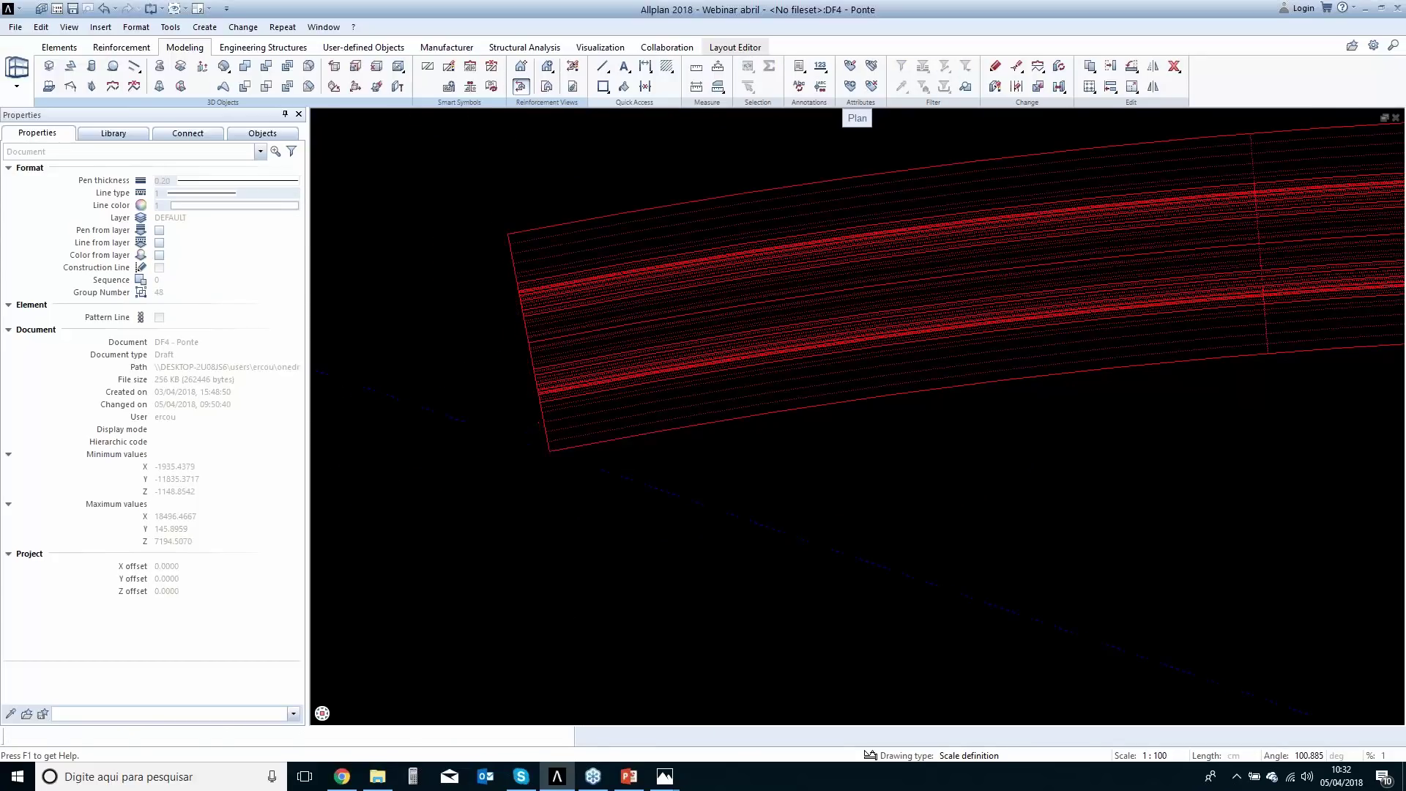
click(561, 194)
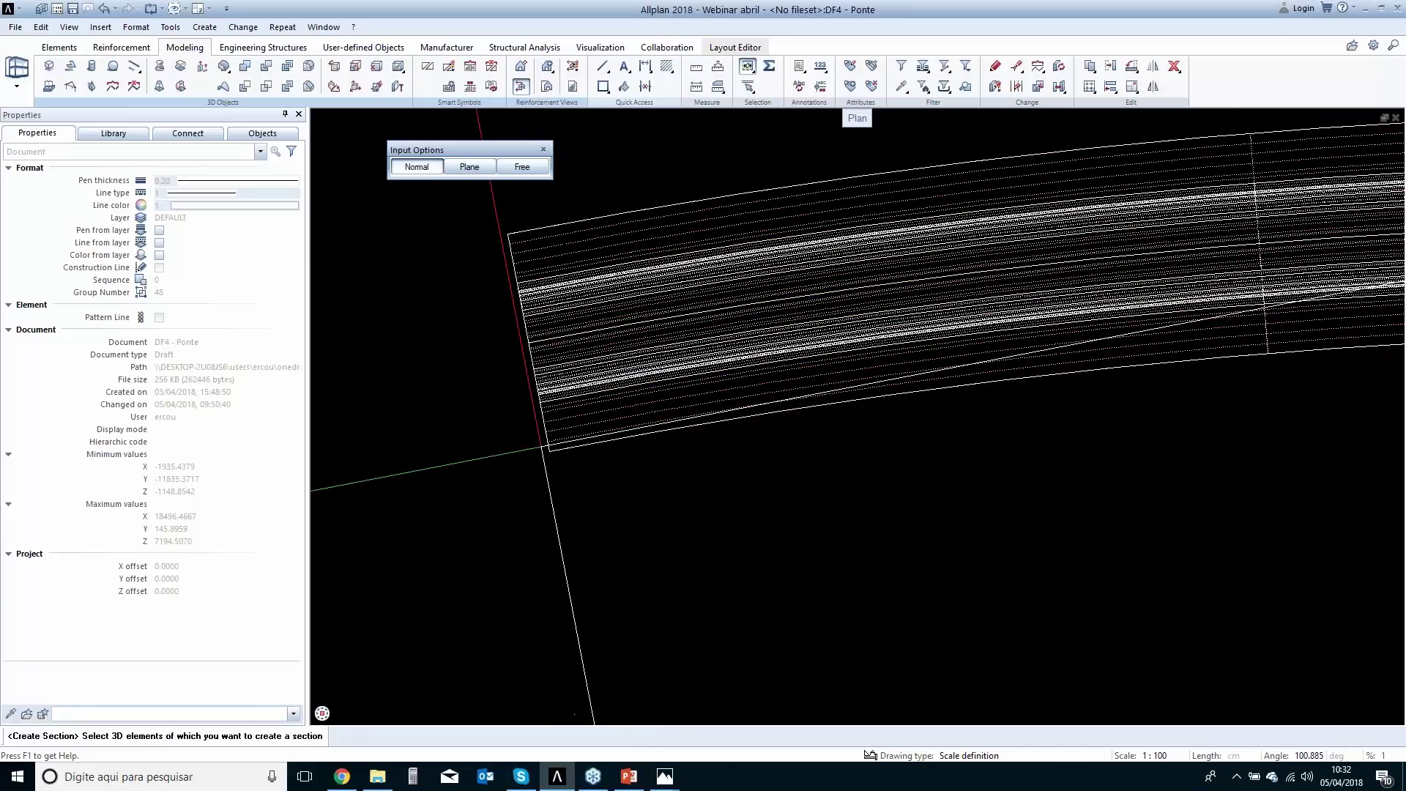
Create a section of the curved deck with a narrow section strip across its near end and place it below the deck.
click(579, 415)
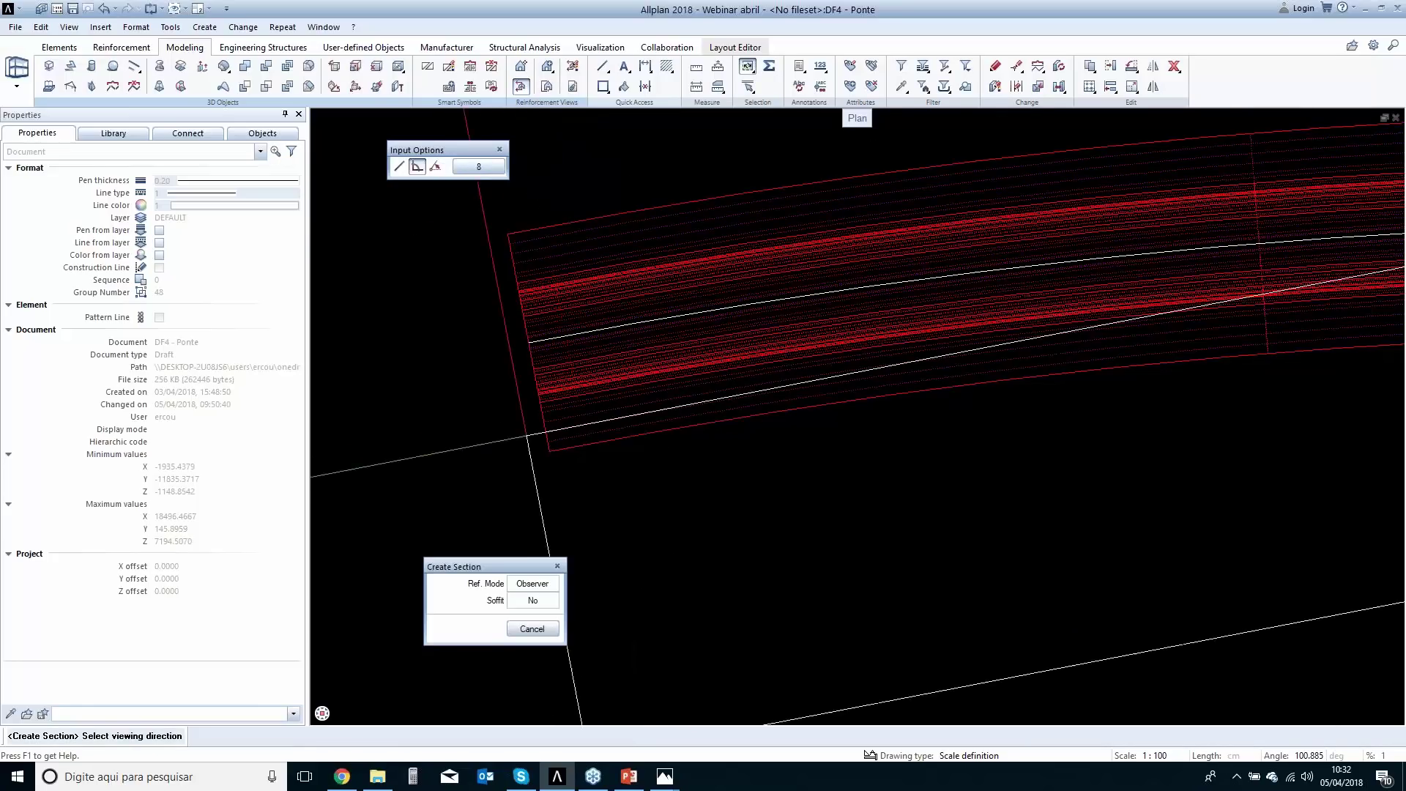
click(542, 444)
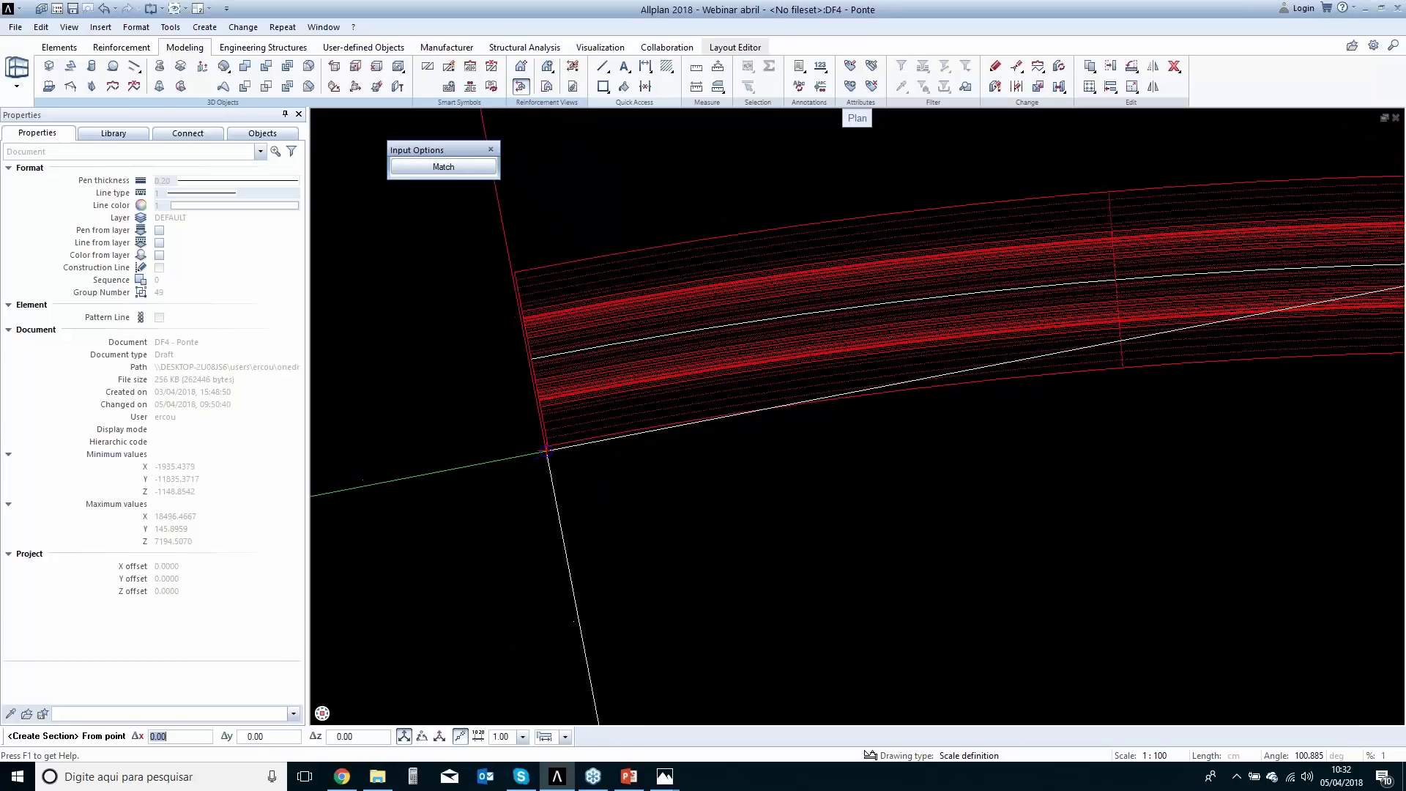
click(546, 443)
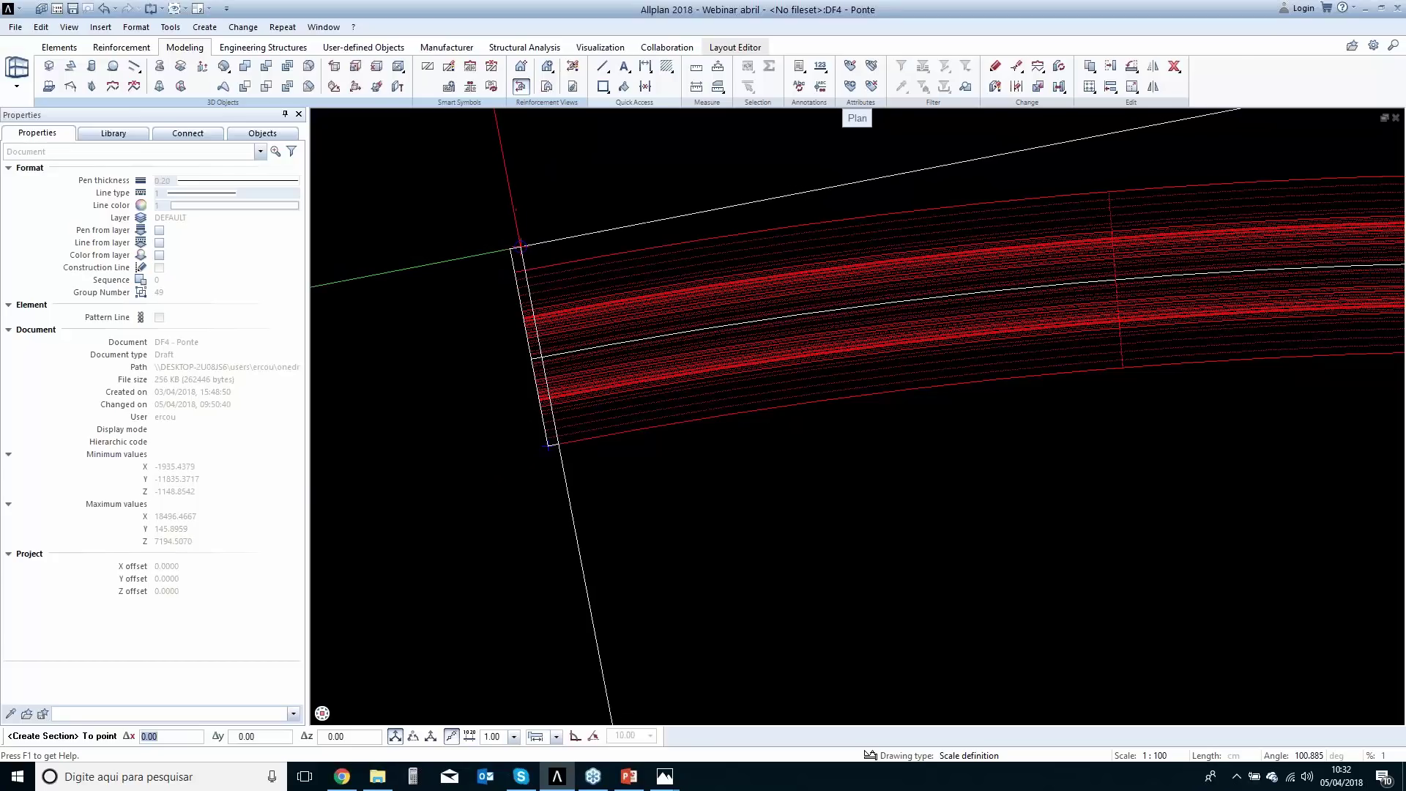
click(505, 228)
click(588, 339)
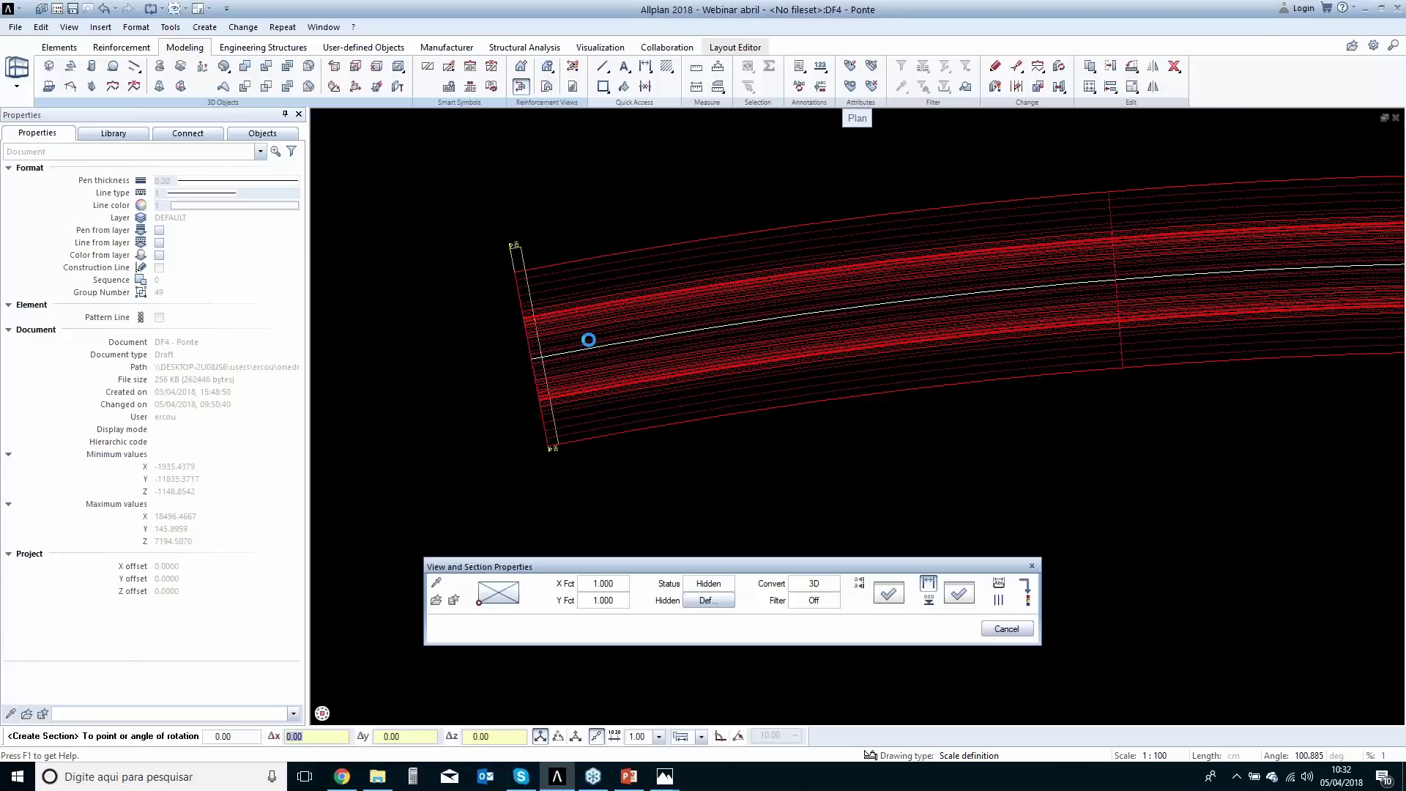
click(596, 474)
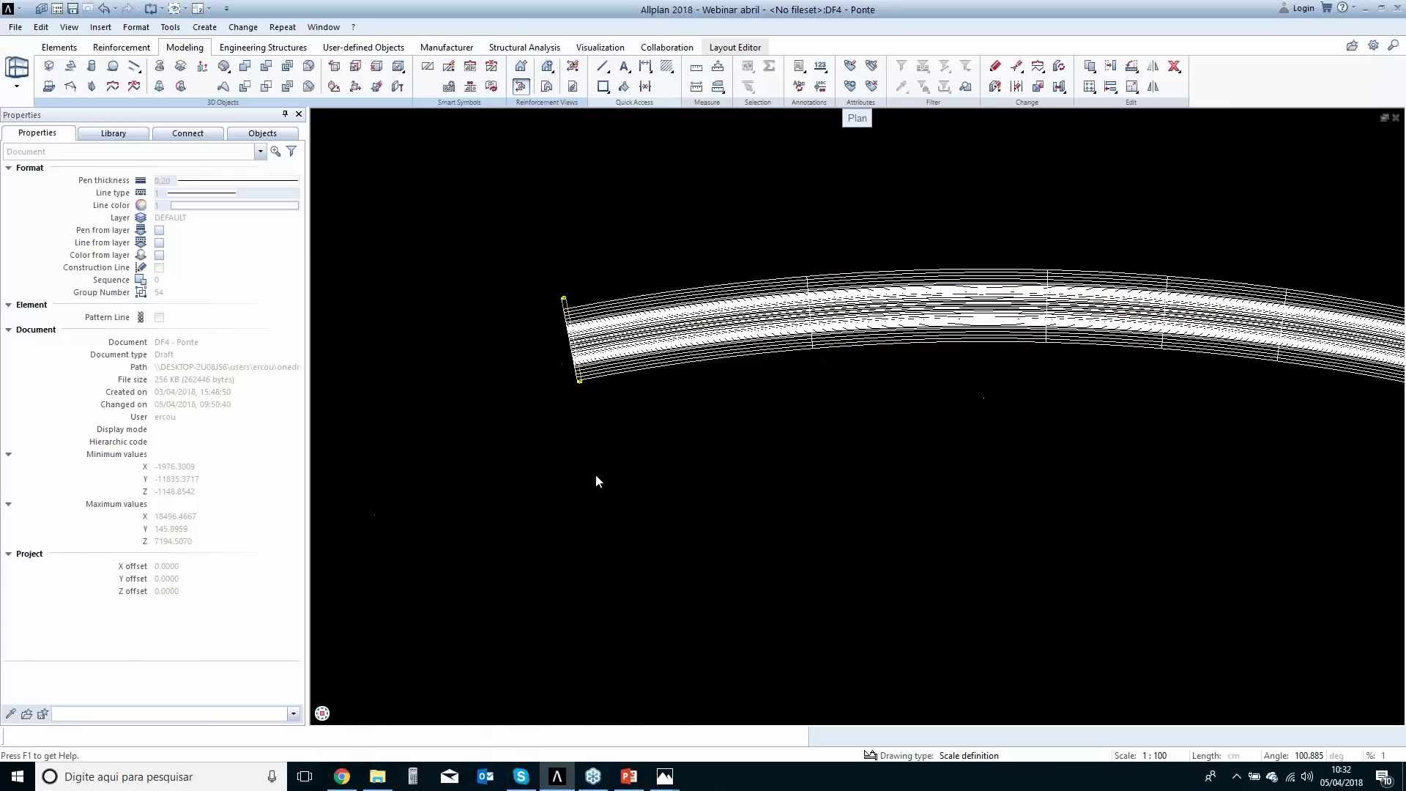
Drop the section below the near end of the curved deck and reset the system angle to 0 degrees.
click(601, 480)
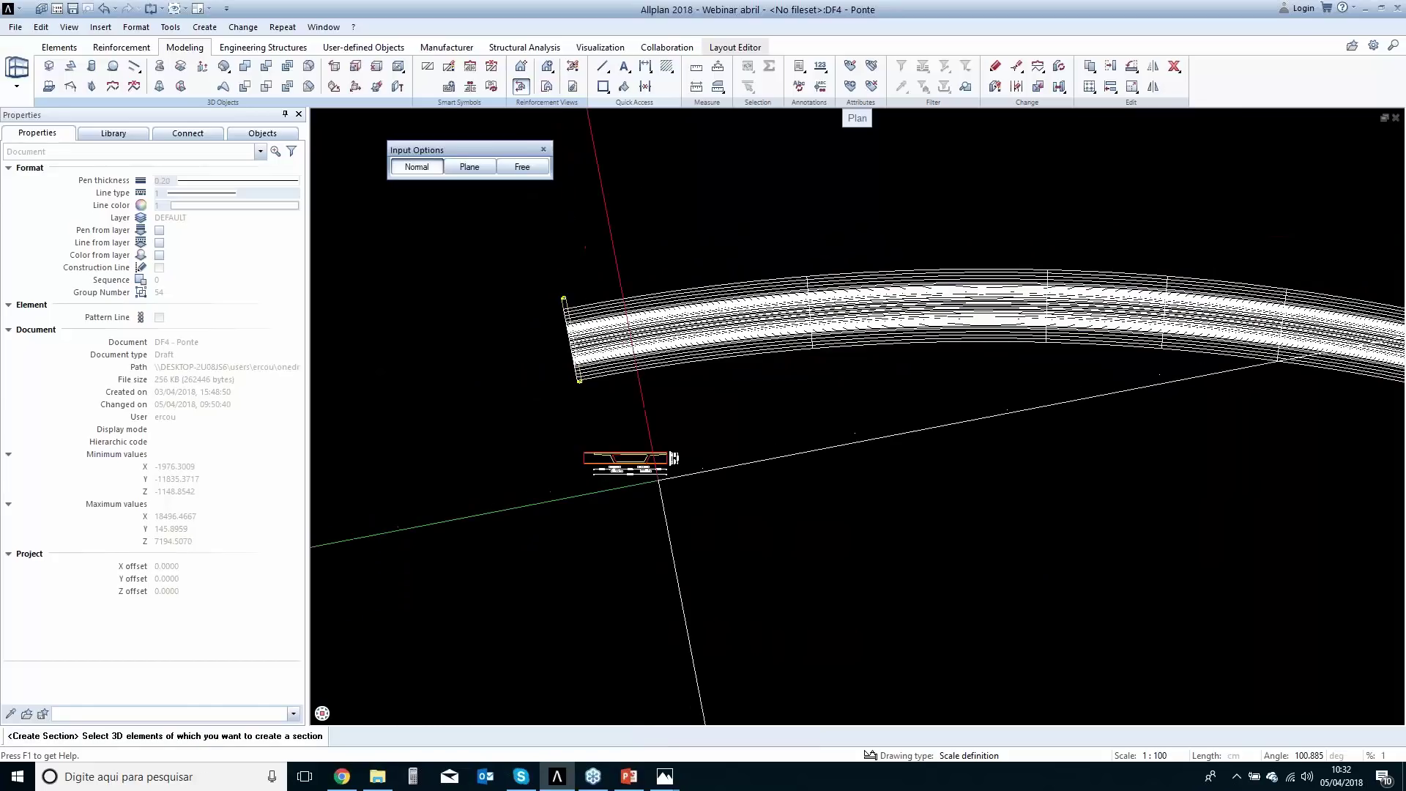
scroll(569, 419, up, 5)
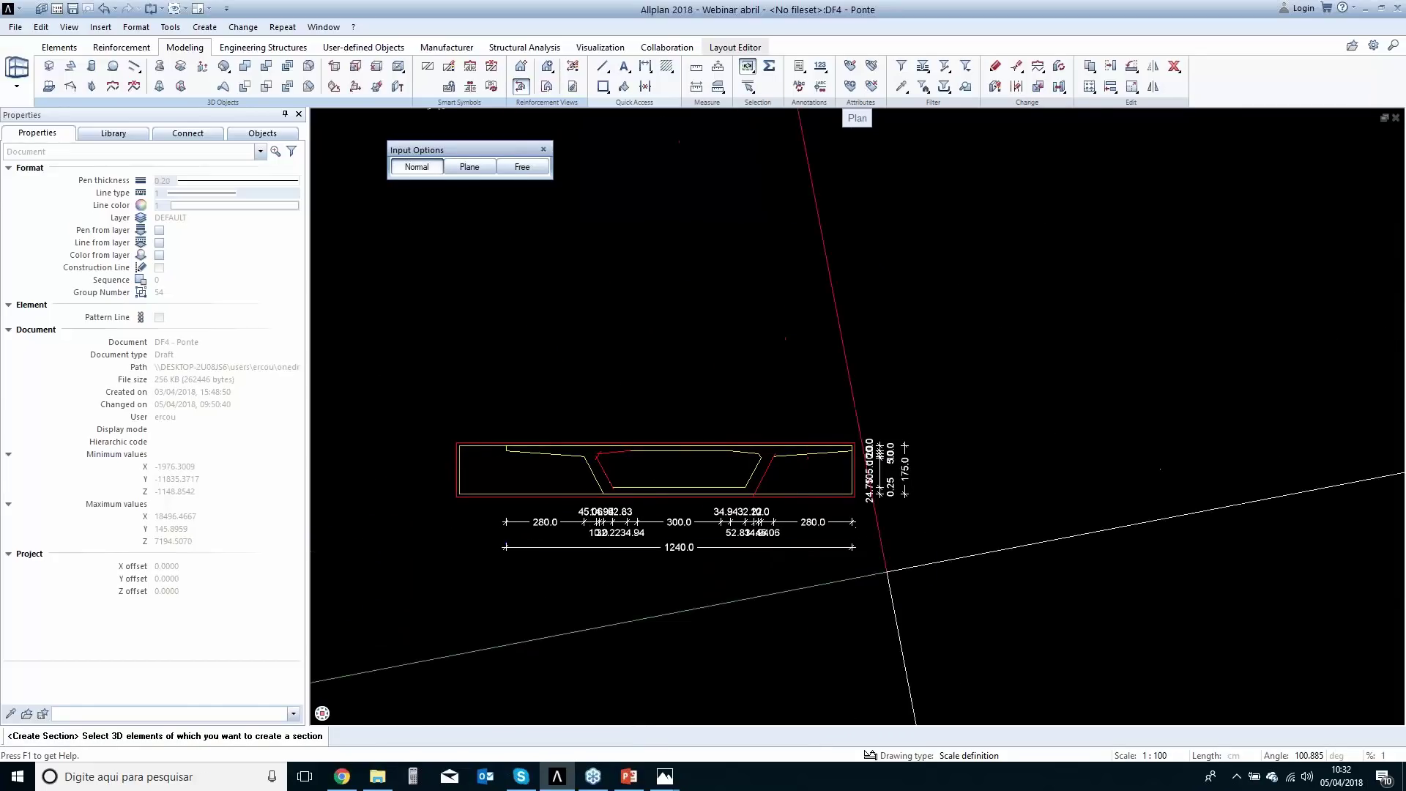
click(1337, 755)
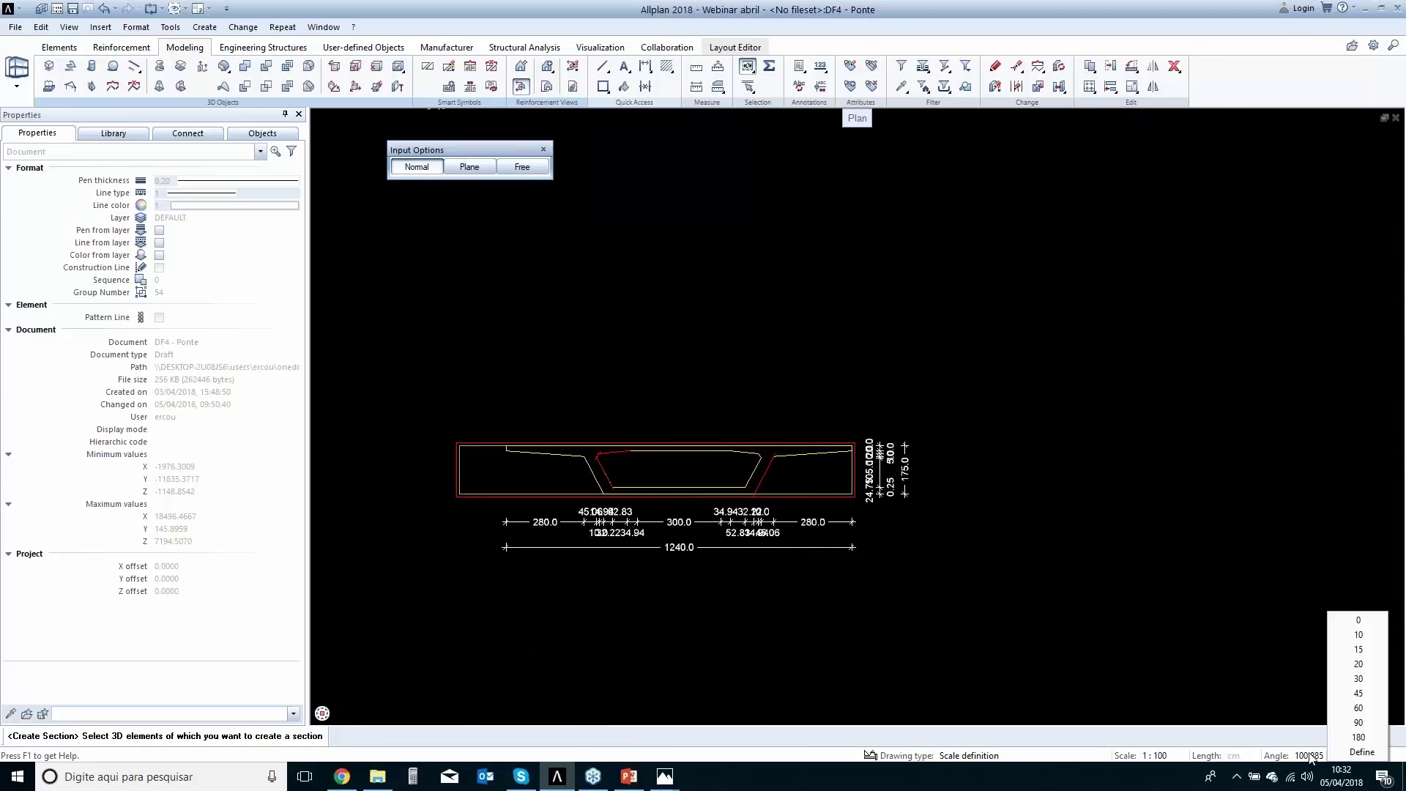
Delete all horizontal and vertical dimension lines around the deck section.
drag(935, 582, 461, 511)
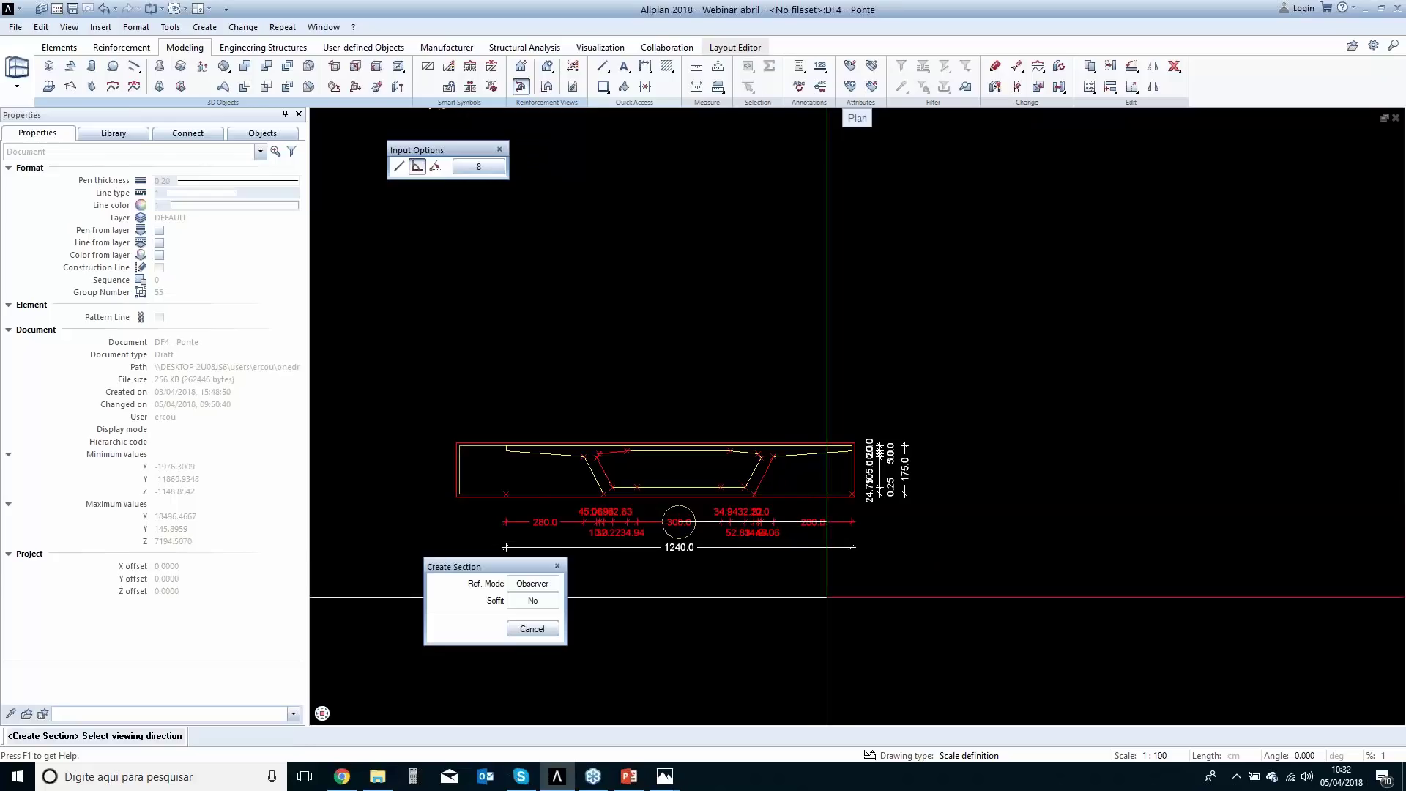
key(Escape)
drag(899, 576, 484, 517)
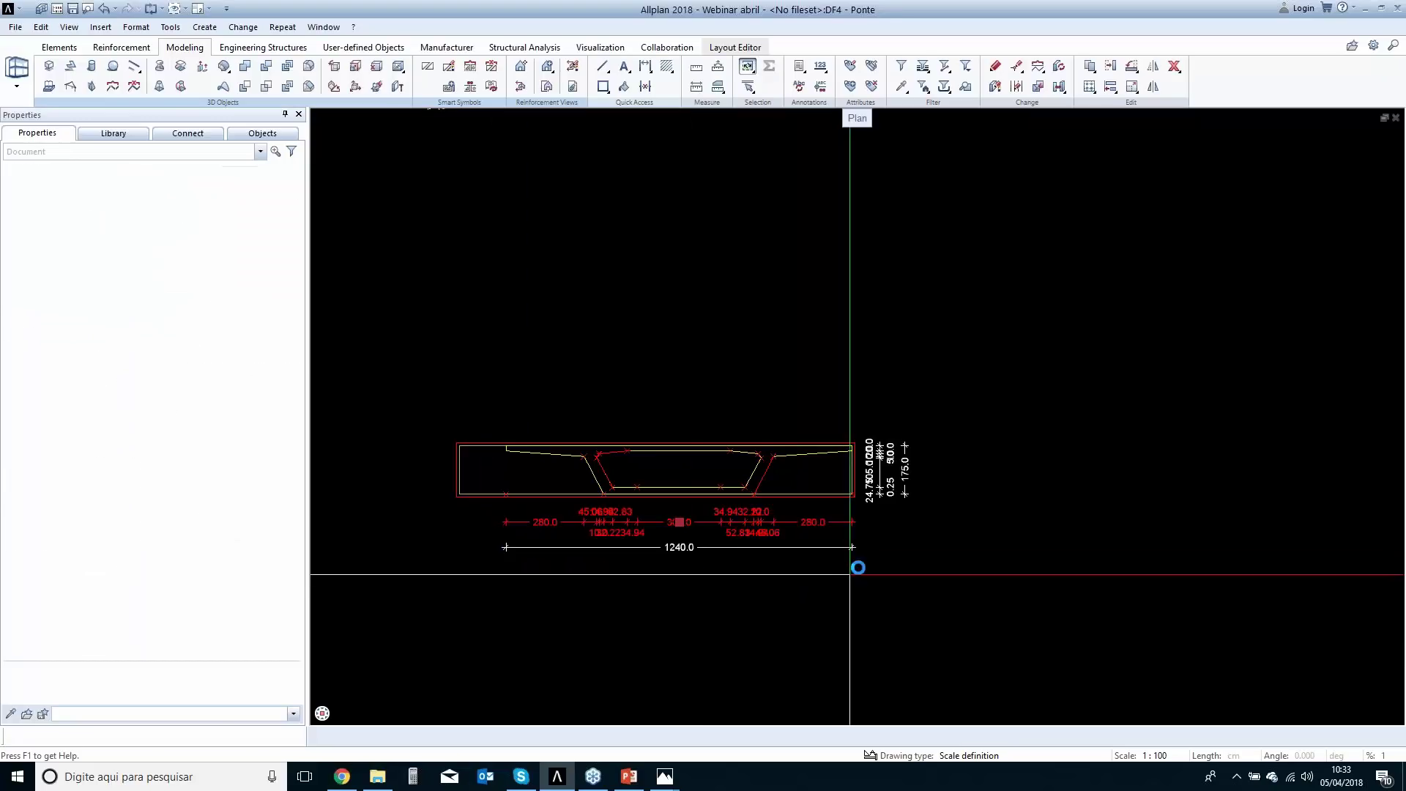
key(Delete)
drag(899, 565, 869, 610)
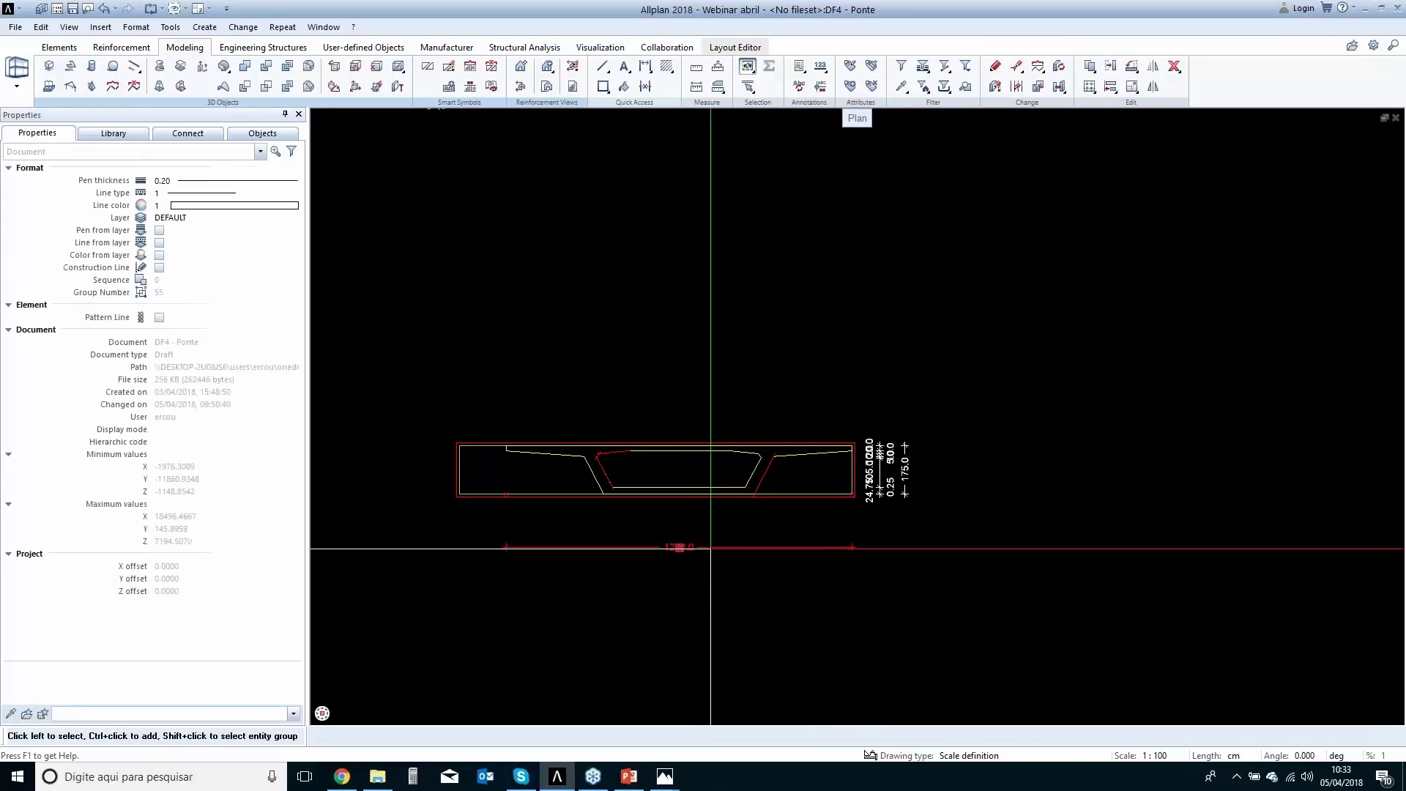
key(Delete)
drag(941, 528, 875, 401)
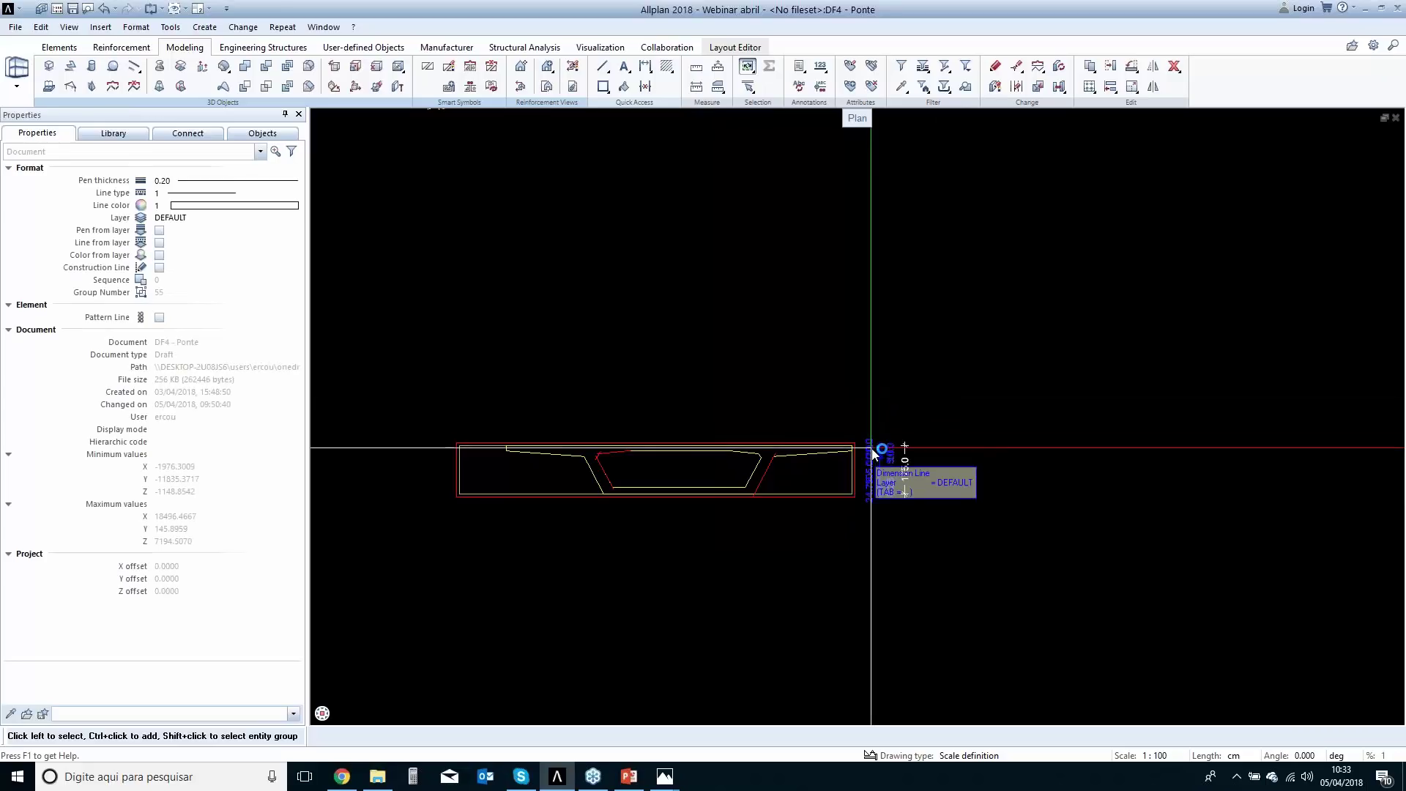
key(Delete)
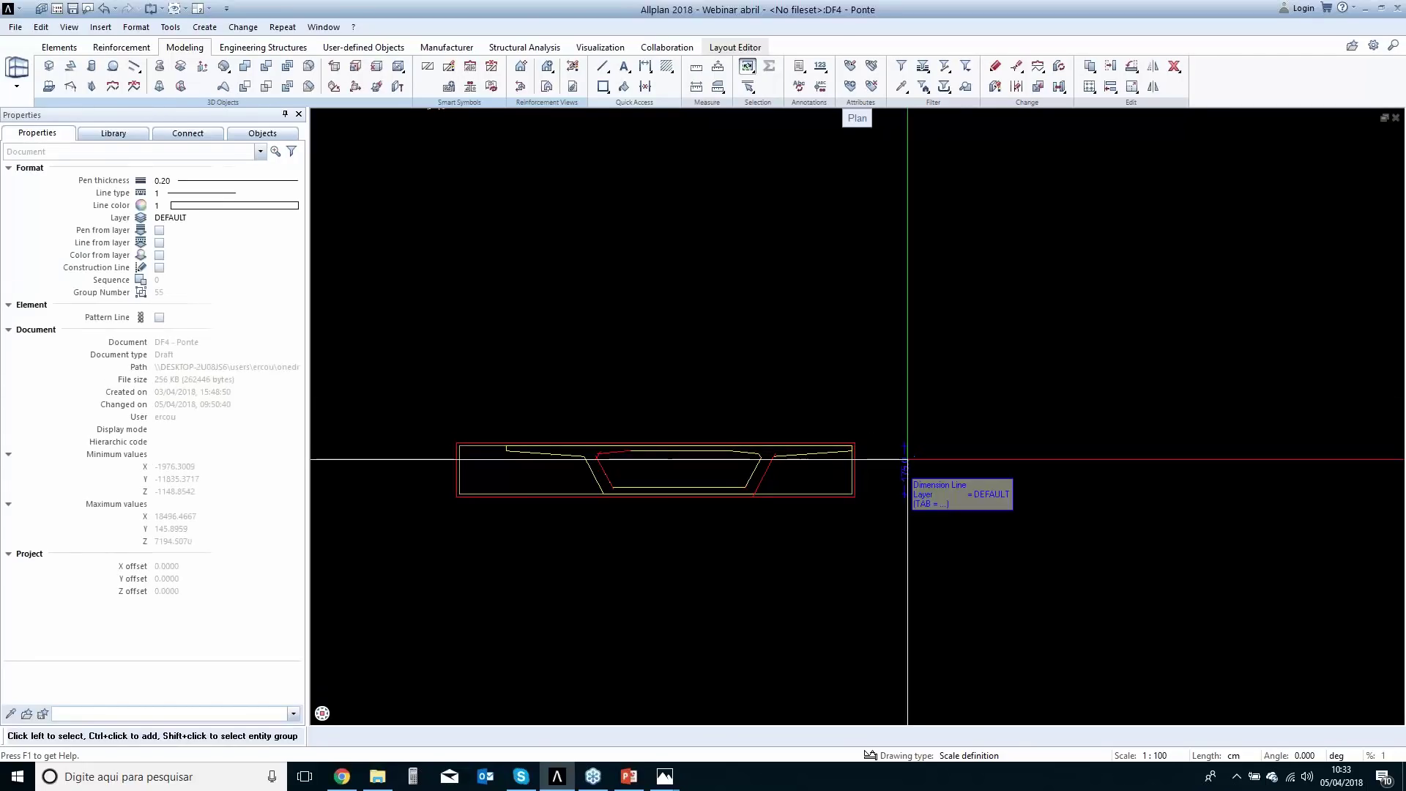
click(906, 466)
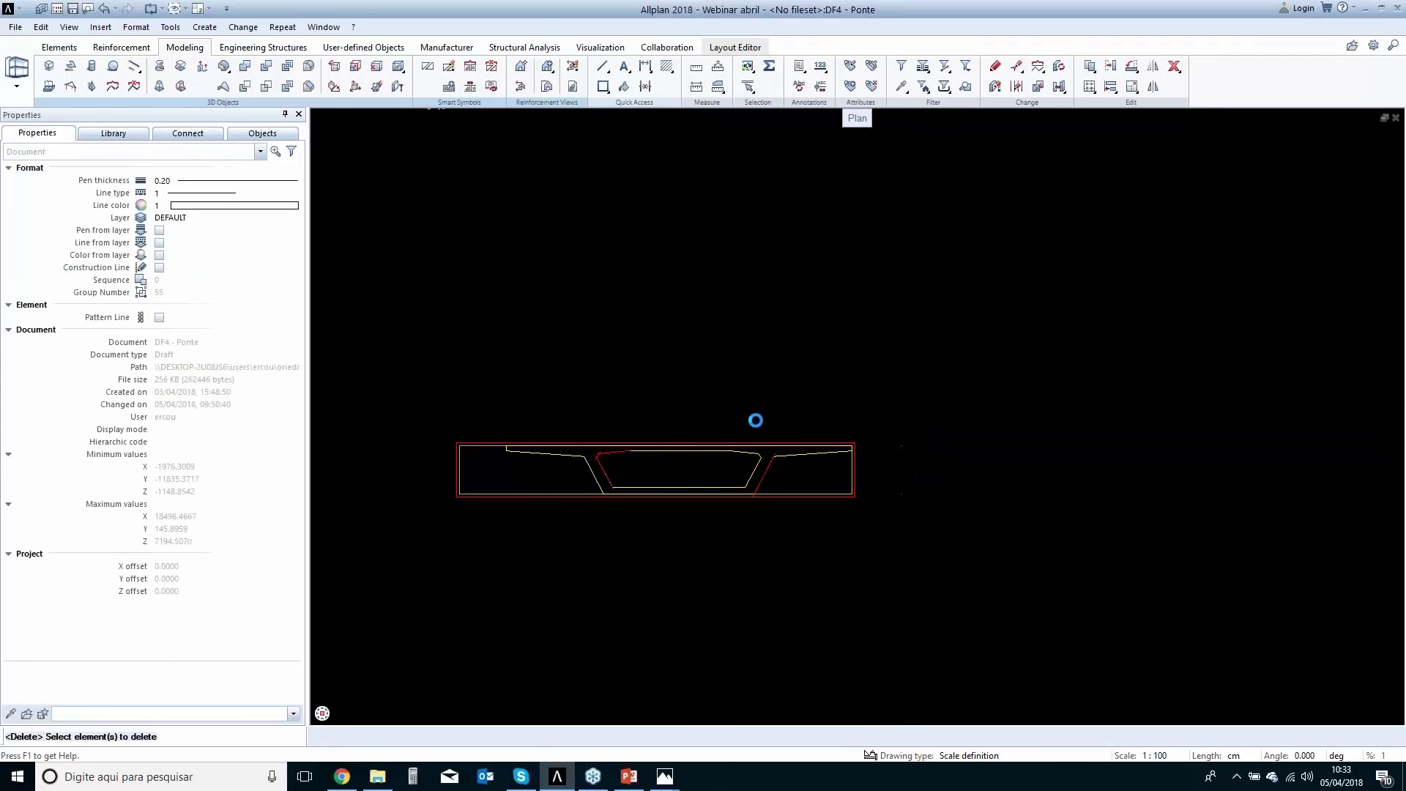
Begin a reinforcement bar shape for the deck section with the Freeform type.
scroll(552, 524, up, 1)
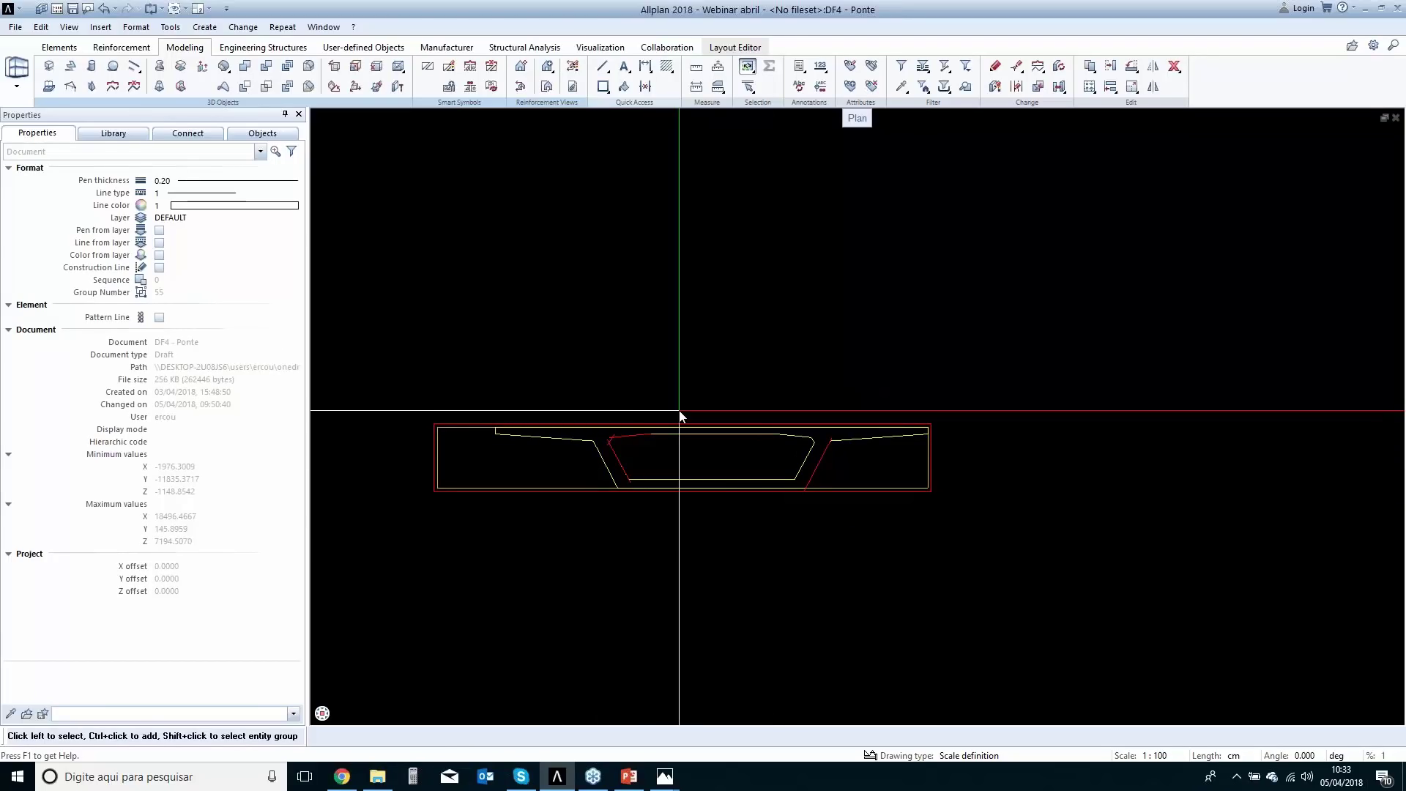
click(121, 48)
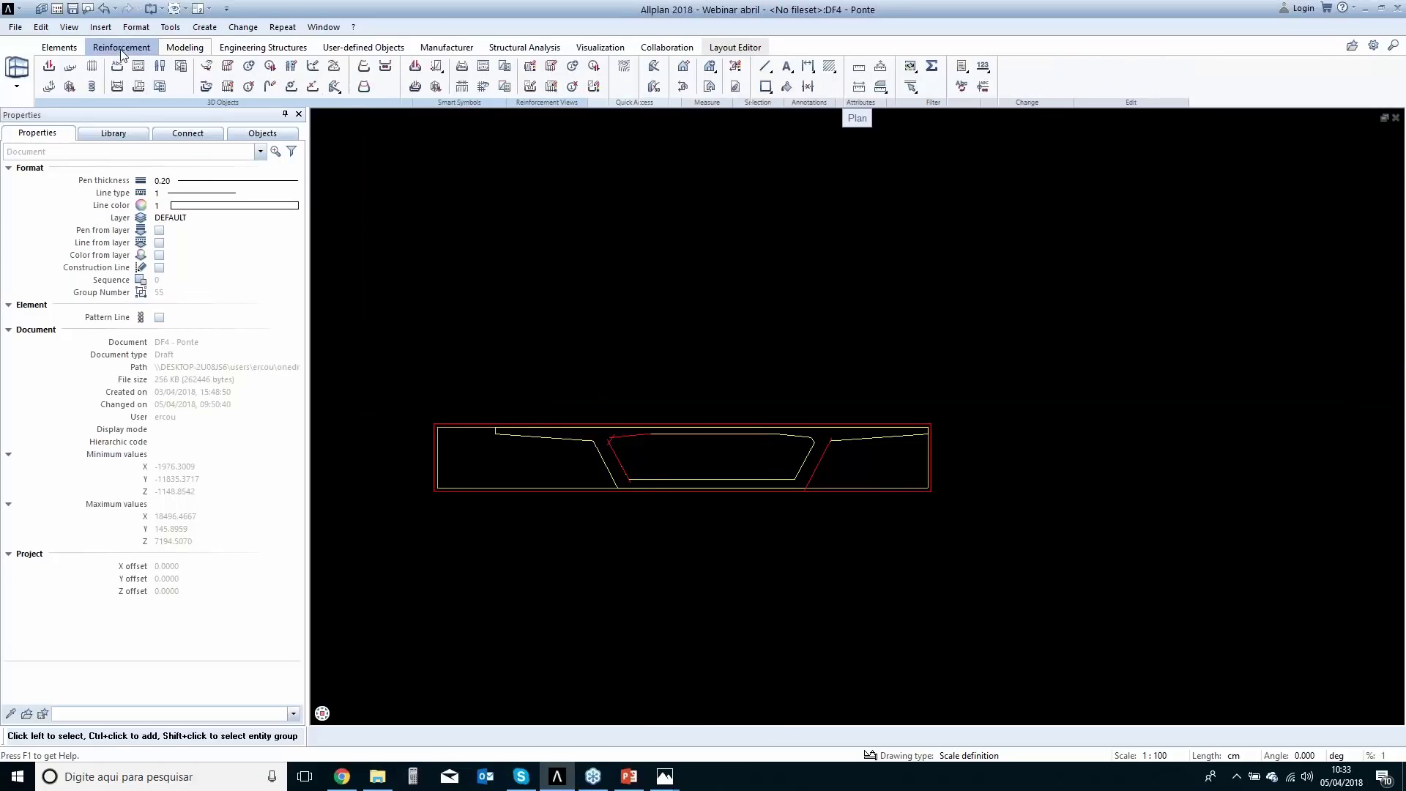
click(48, 66)
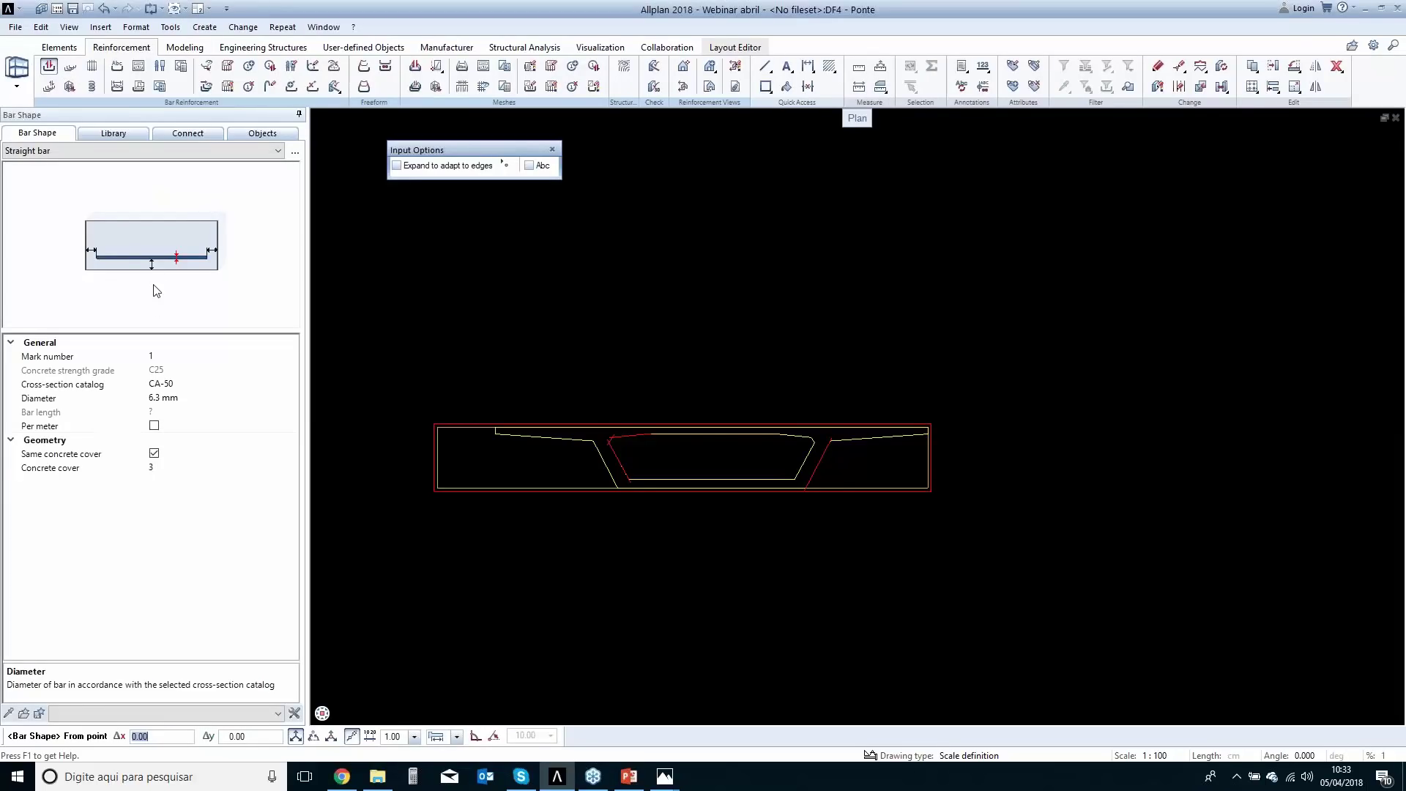
click(93, 153)
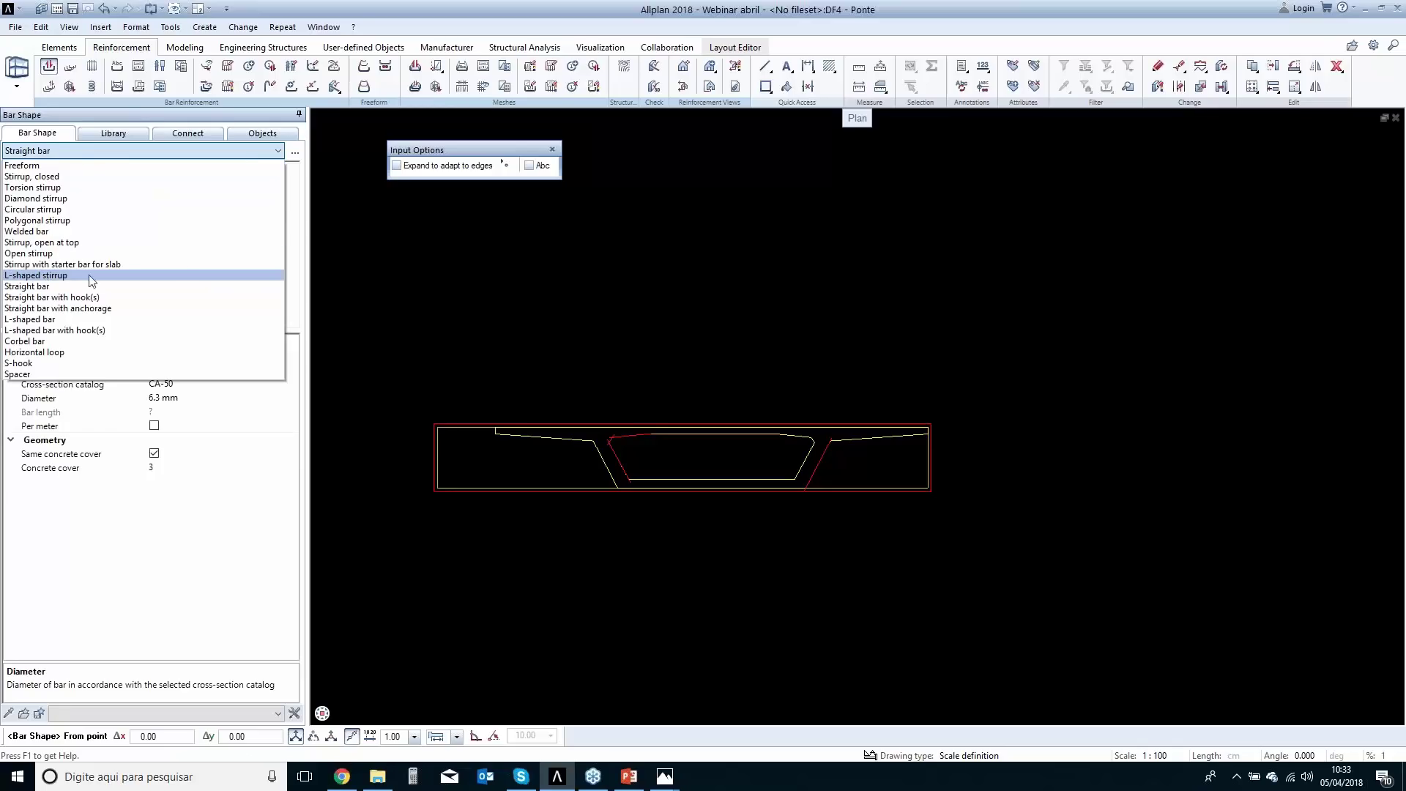
click(36, 166)
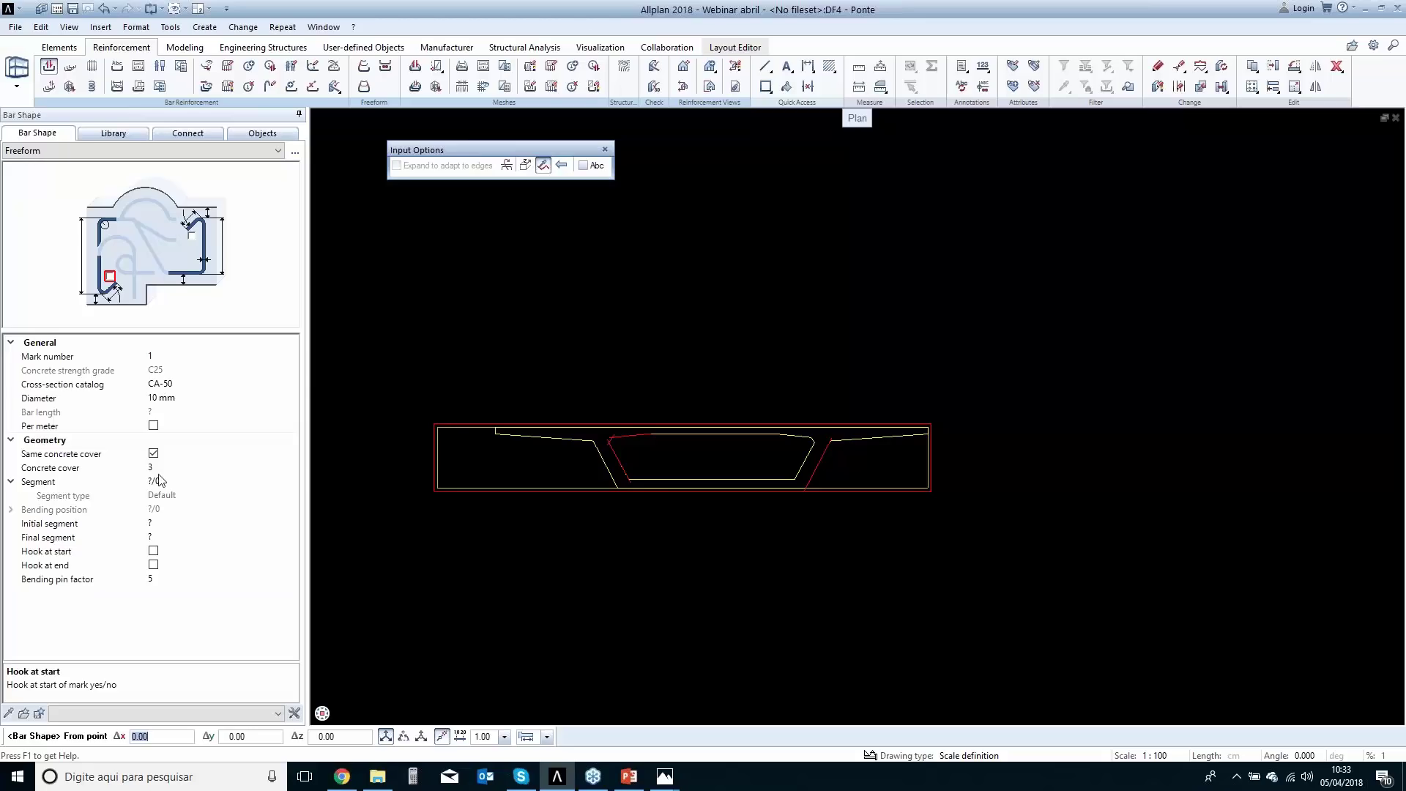
scroll(468, 388, up, 5)
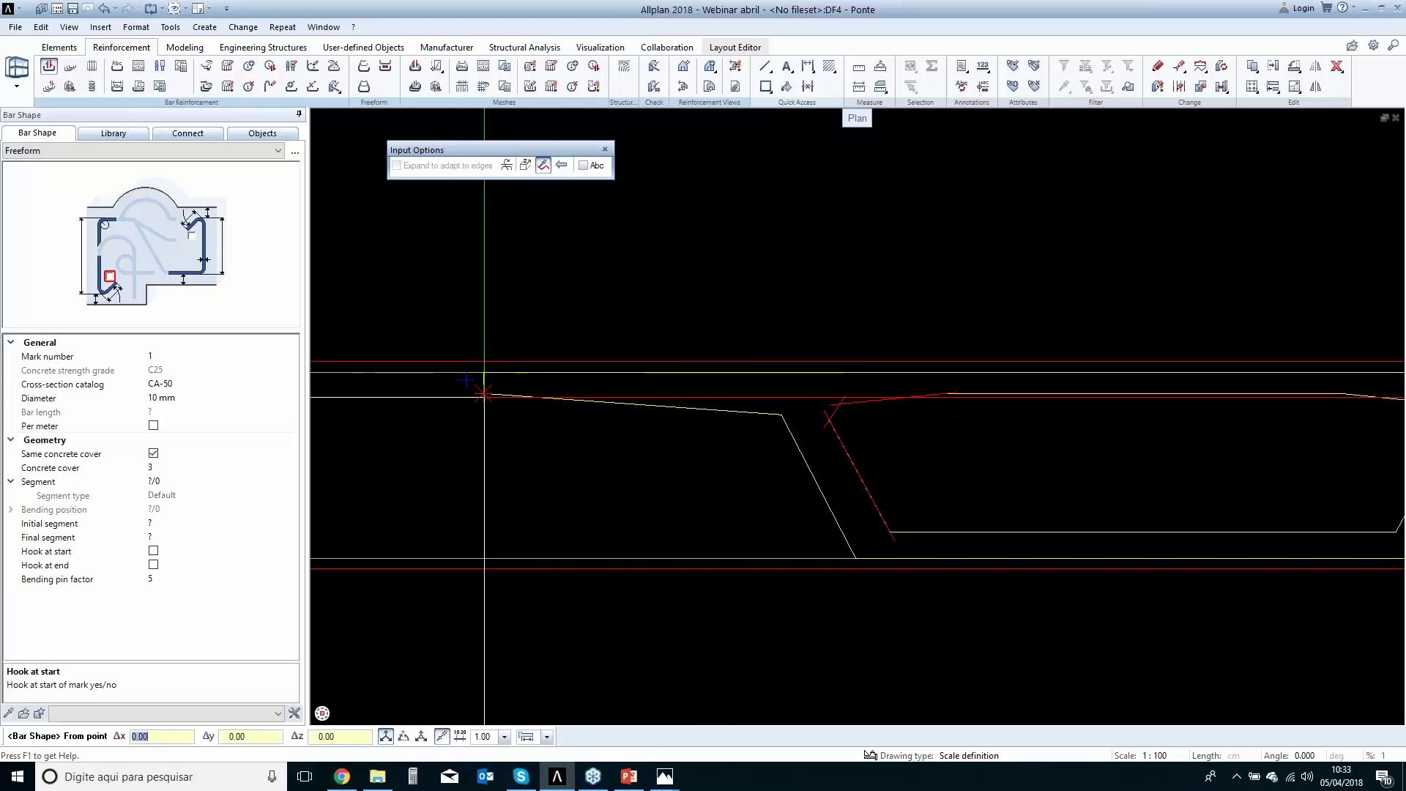
click(483, 396)
scroll(483, 361, up, 3)
scroll(483, 361, up, 1)
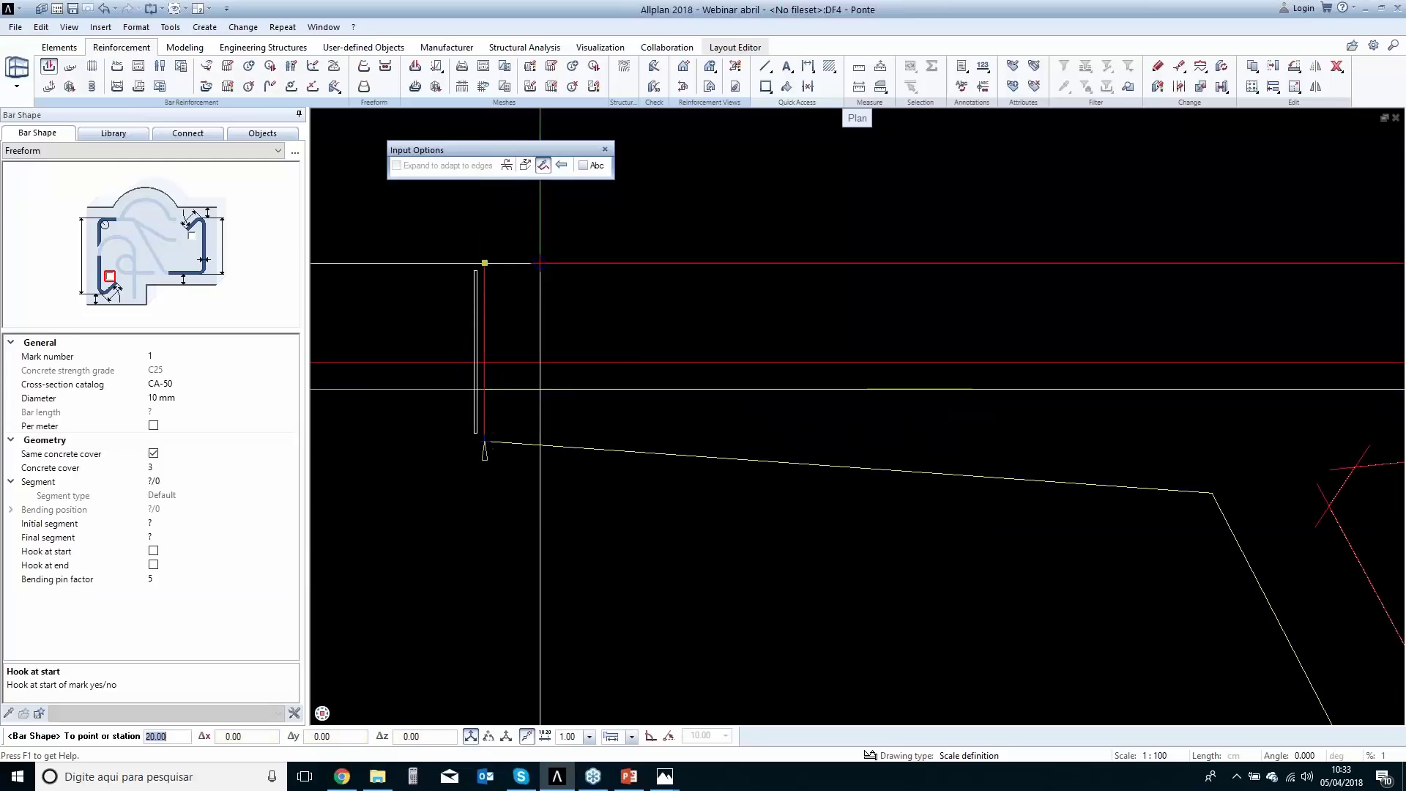
key(Escape)
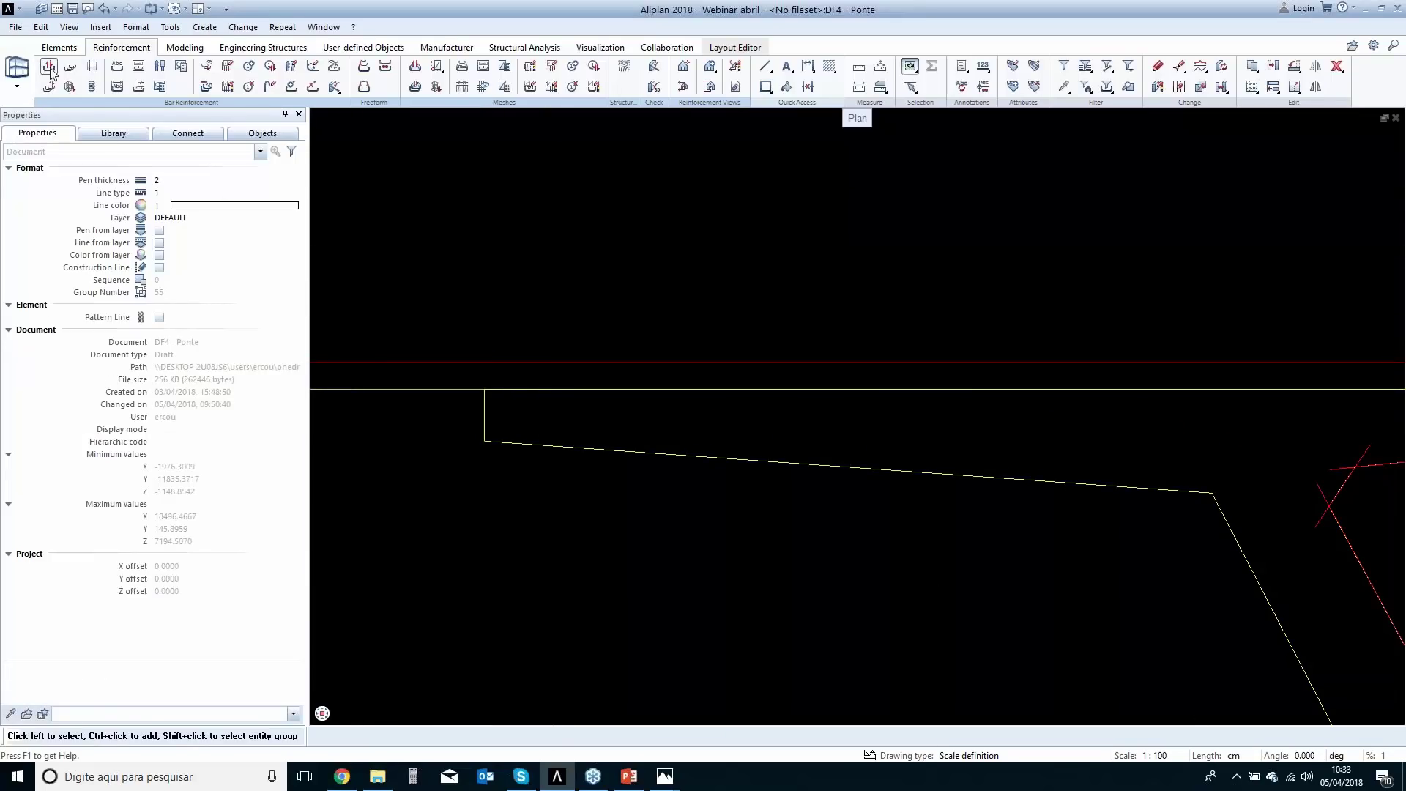
Draw a 10 mm freeform bar up one flange end face, along the deck's top edge and down the opposite face, without placing it.
click(51, 71)
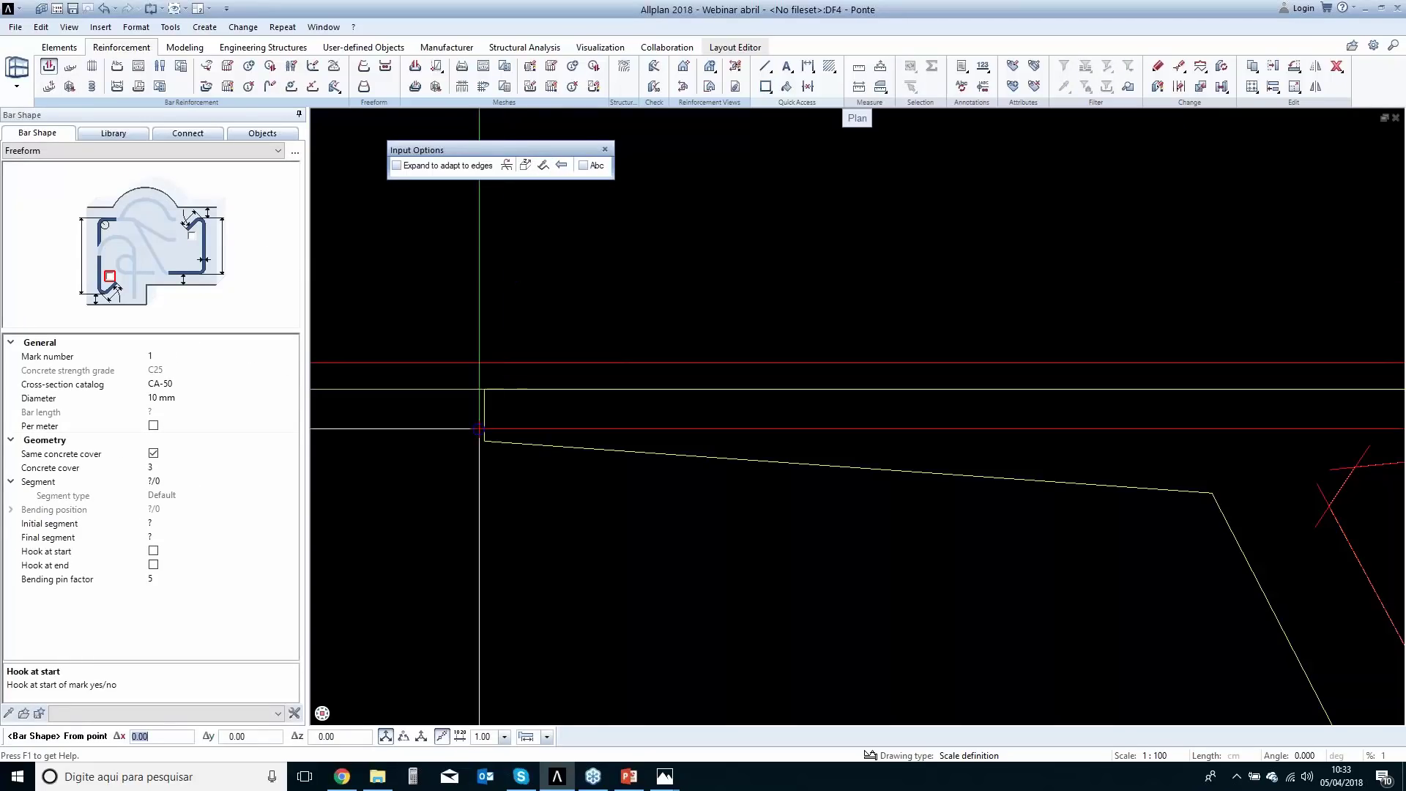
click(484, 441)
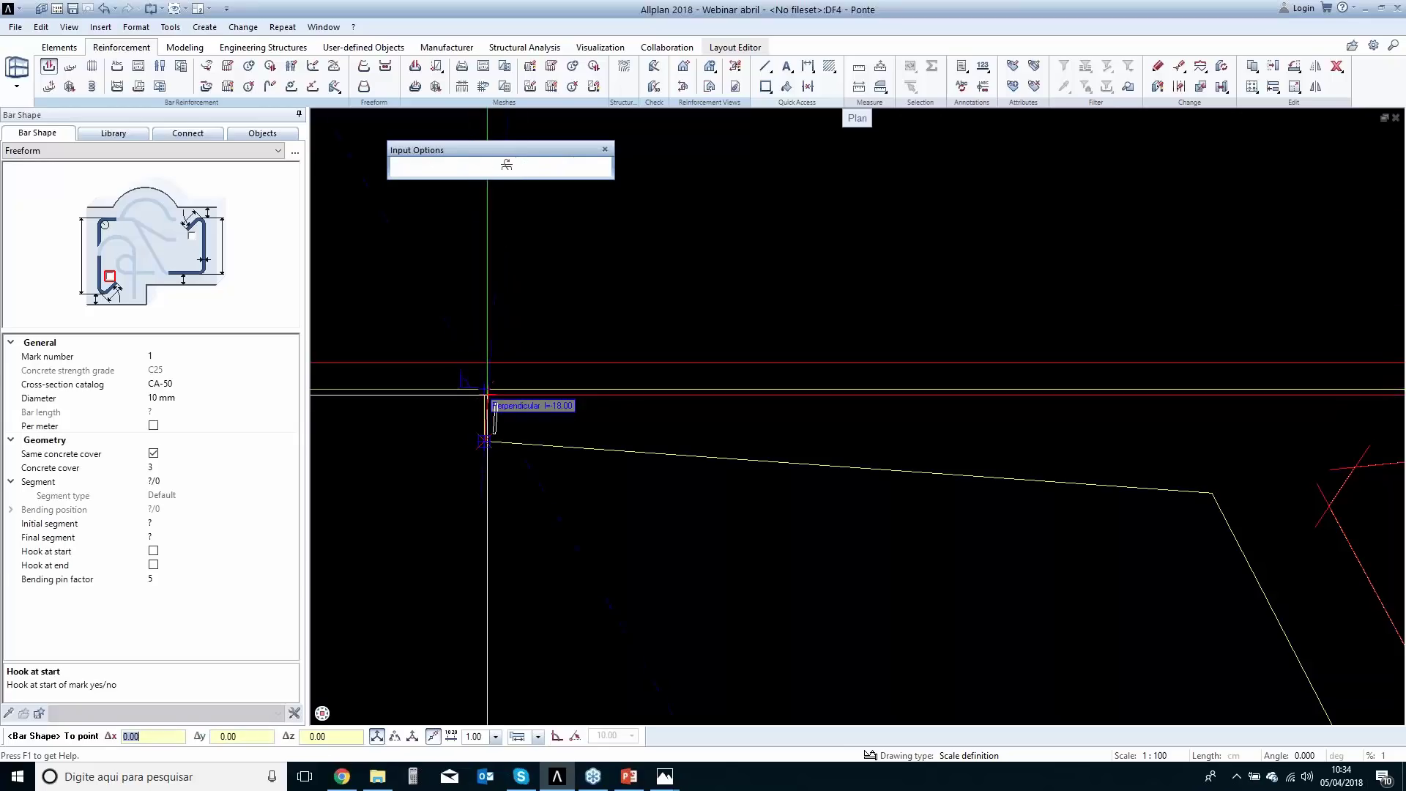
click(484, 389)
scroll(626, 297, down, 4)
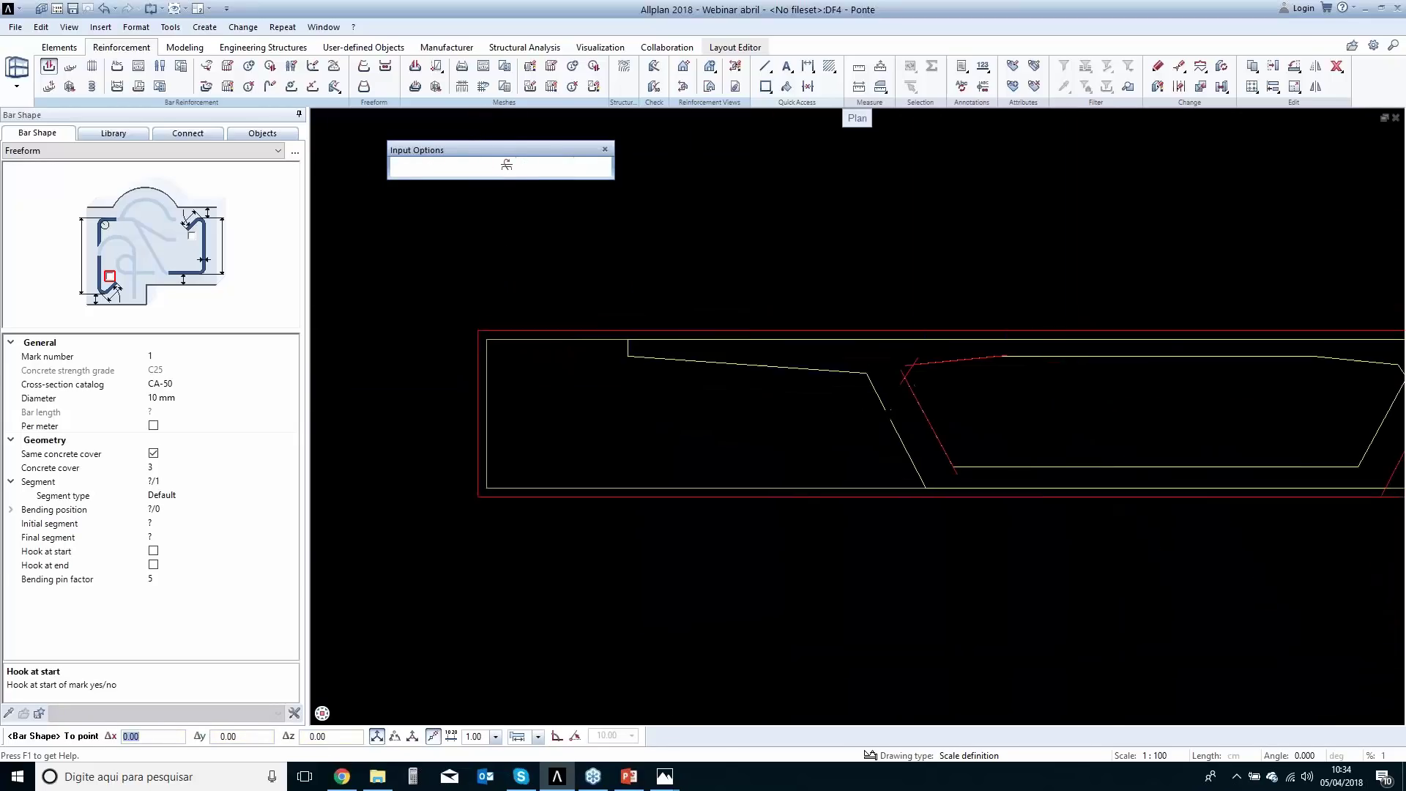
scroll(1021, 407, up, 4)
scroll(967, 408, up, 1)
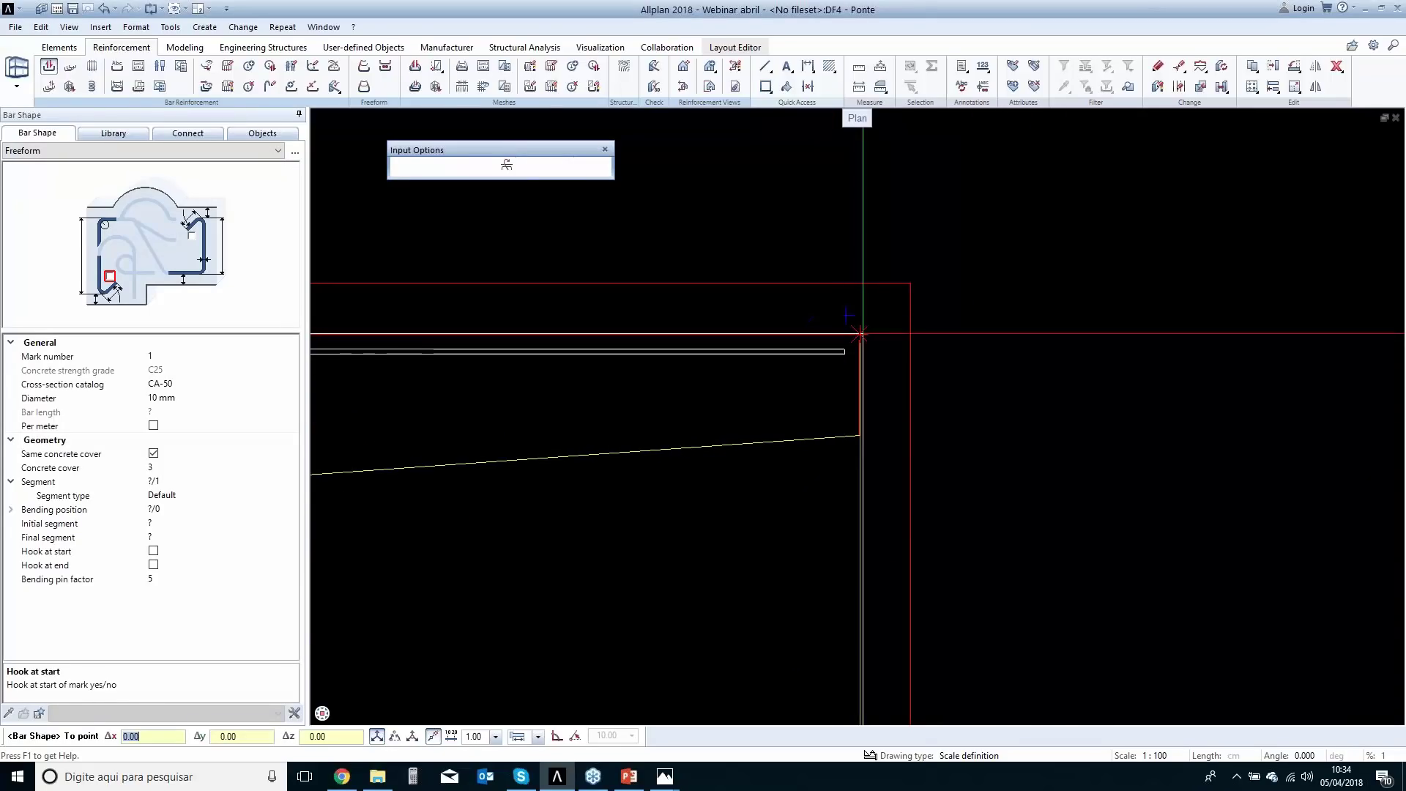
click(860, 333)
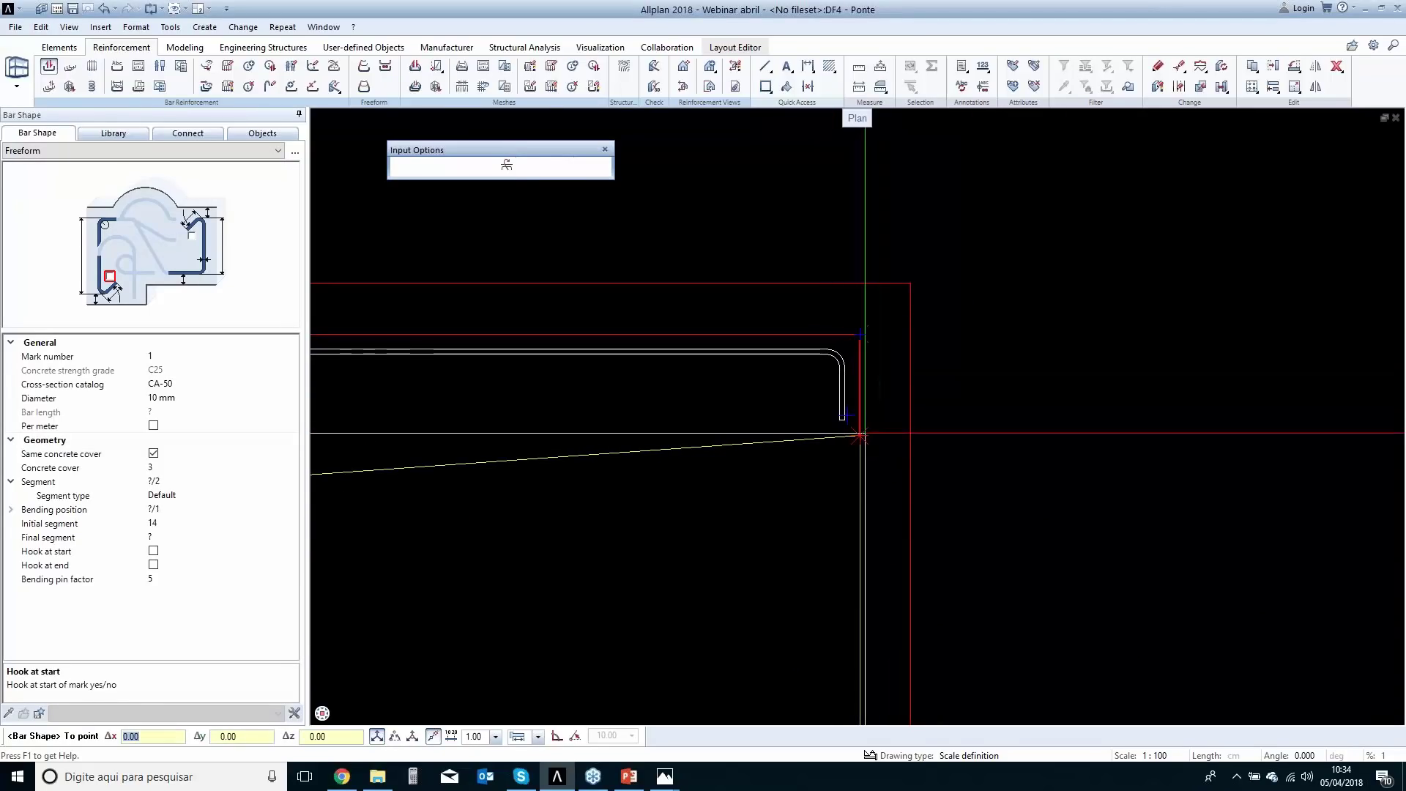
click(860, 435)
key(Escape)
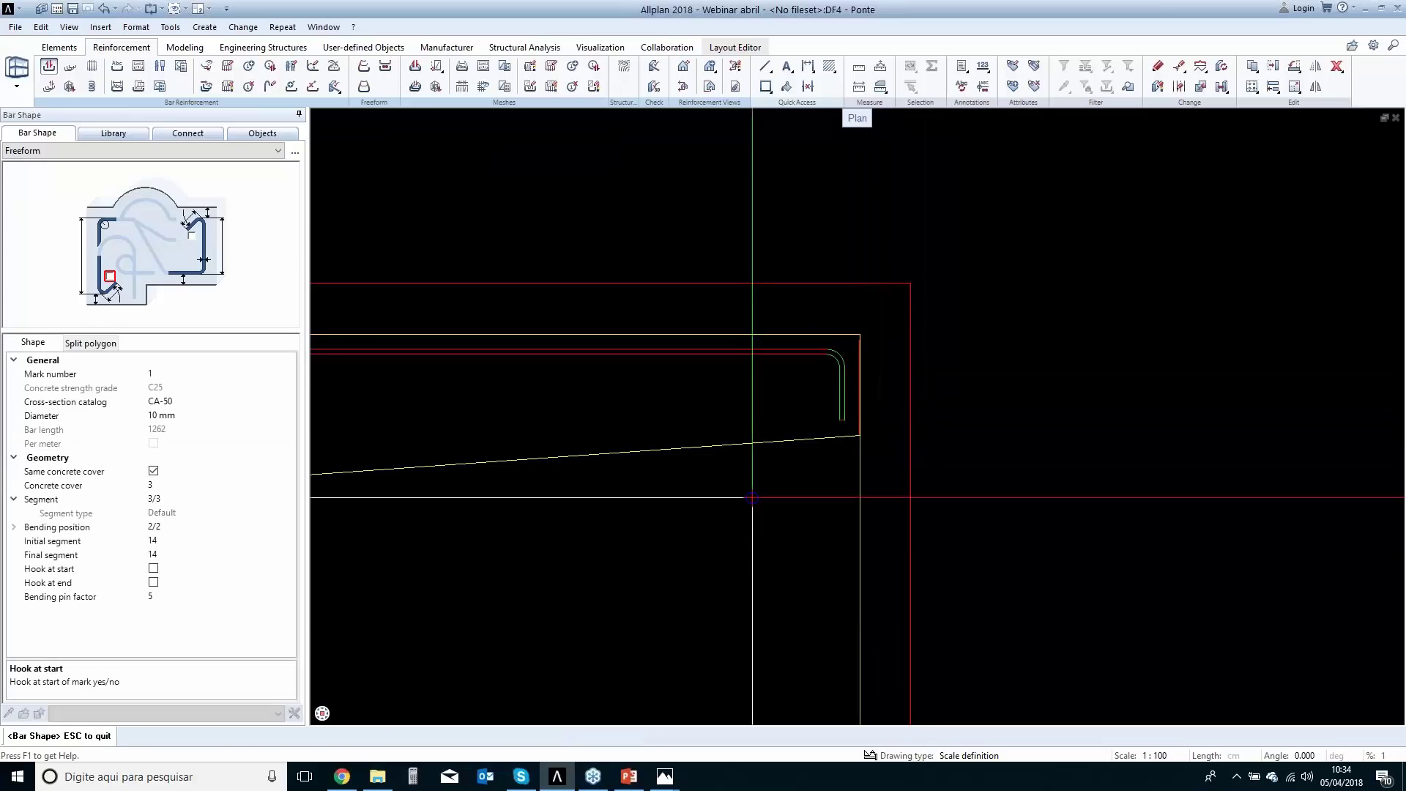
key(Escape)
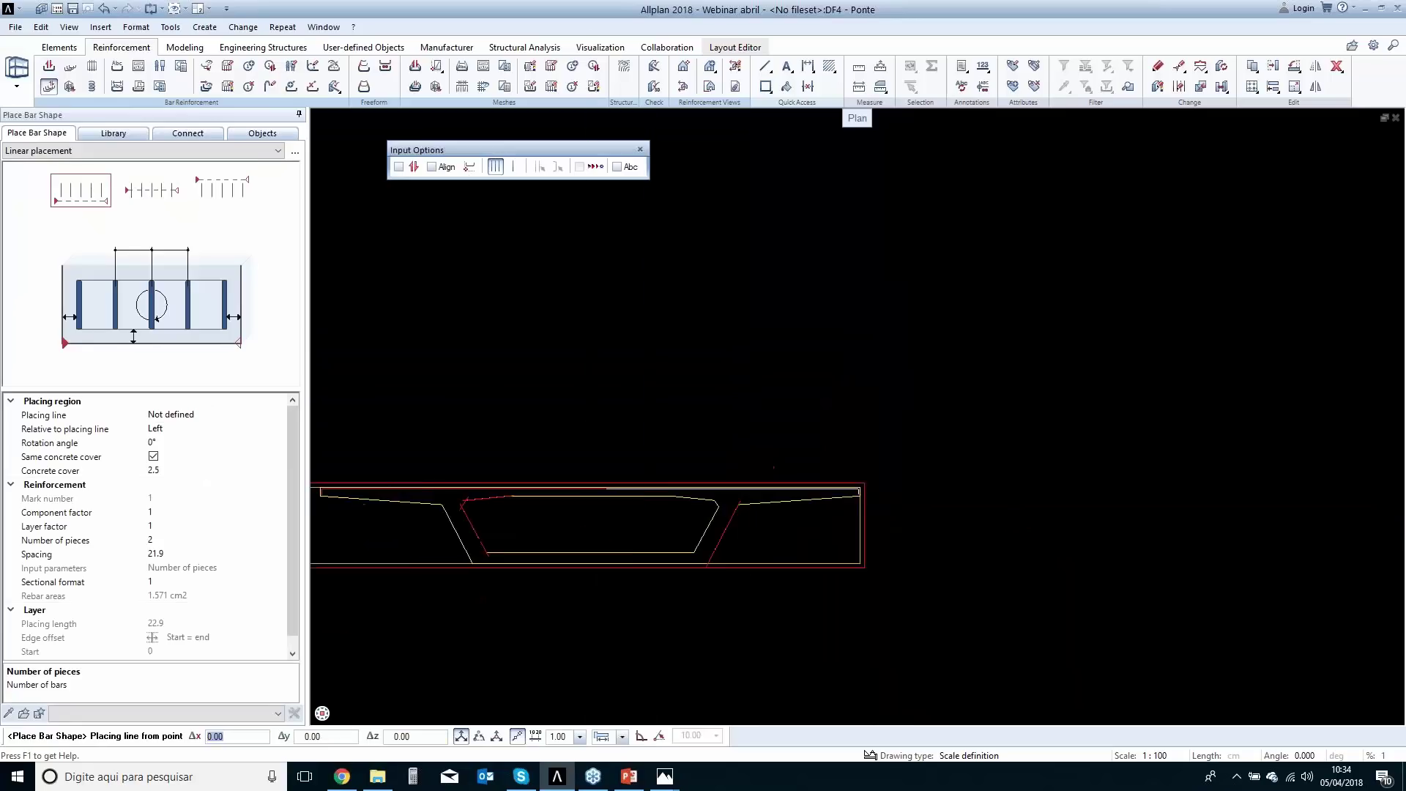
key(Escape)
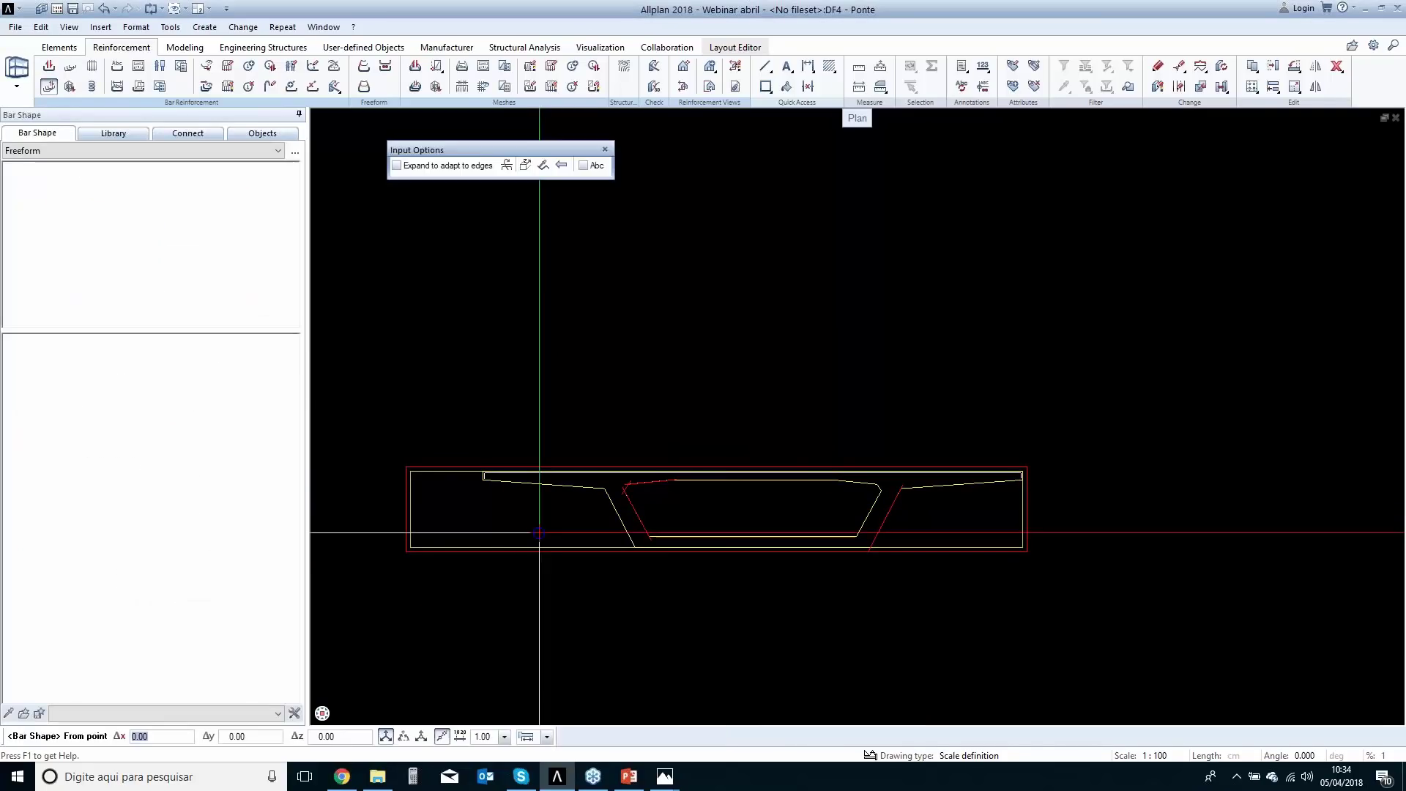
key(Escape)
Set up a straight bar shape shown end-on as a cross-section point, with a diameter of 16 mm.
scroll(487, 490, up, 5)
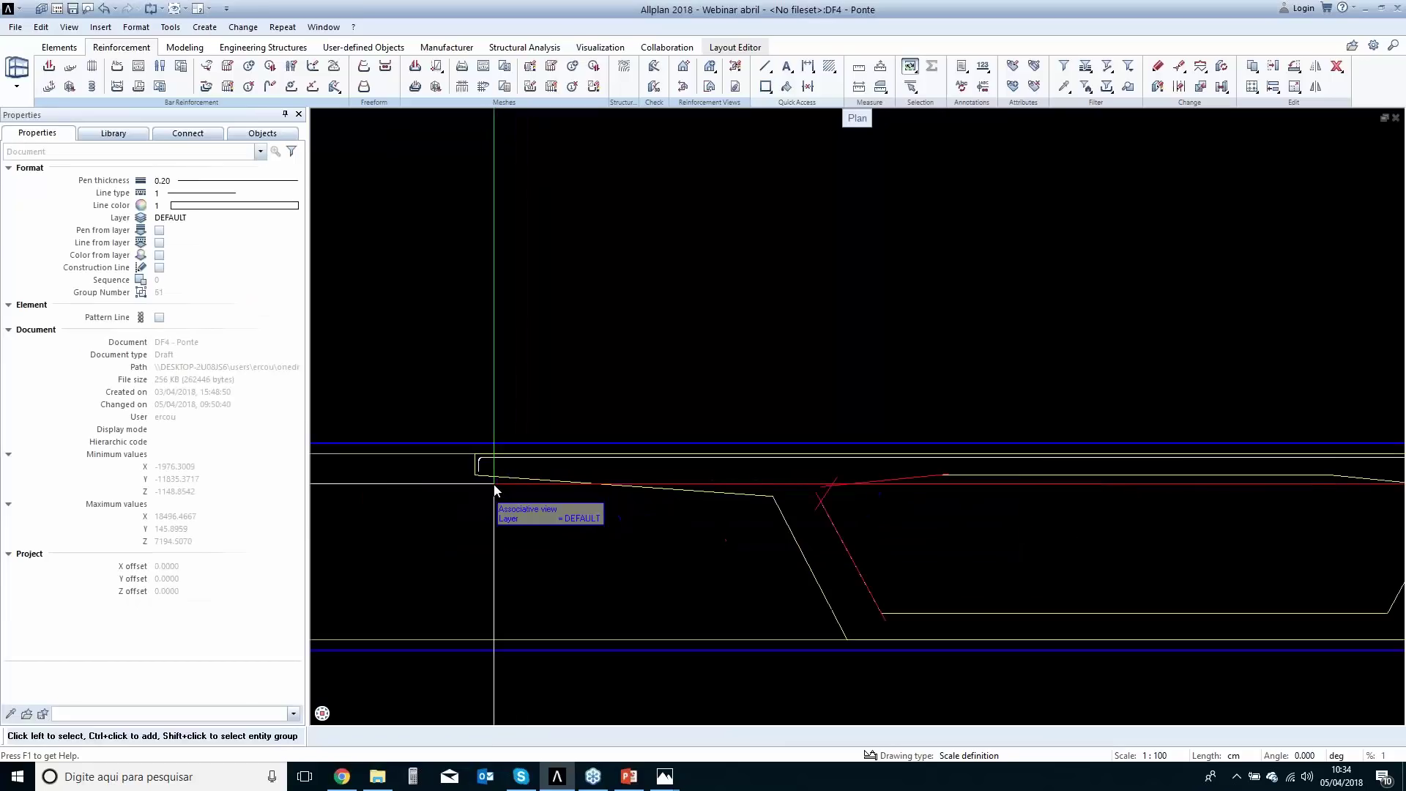
click(50, 66)
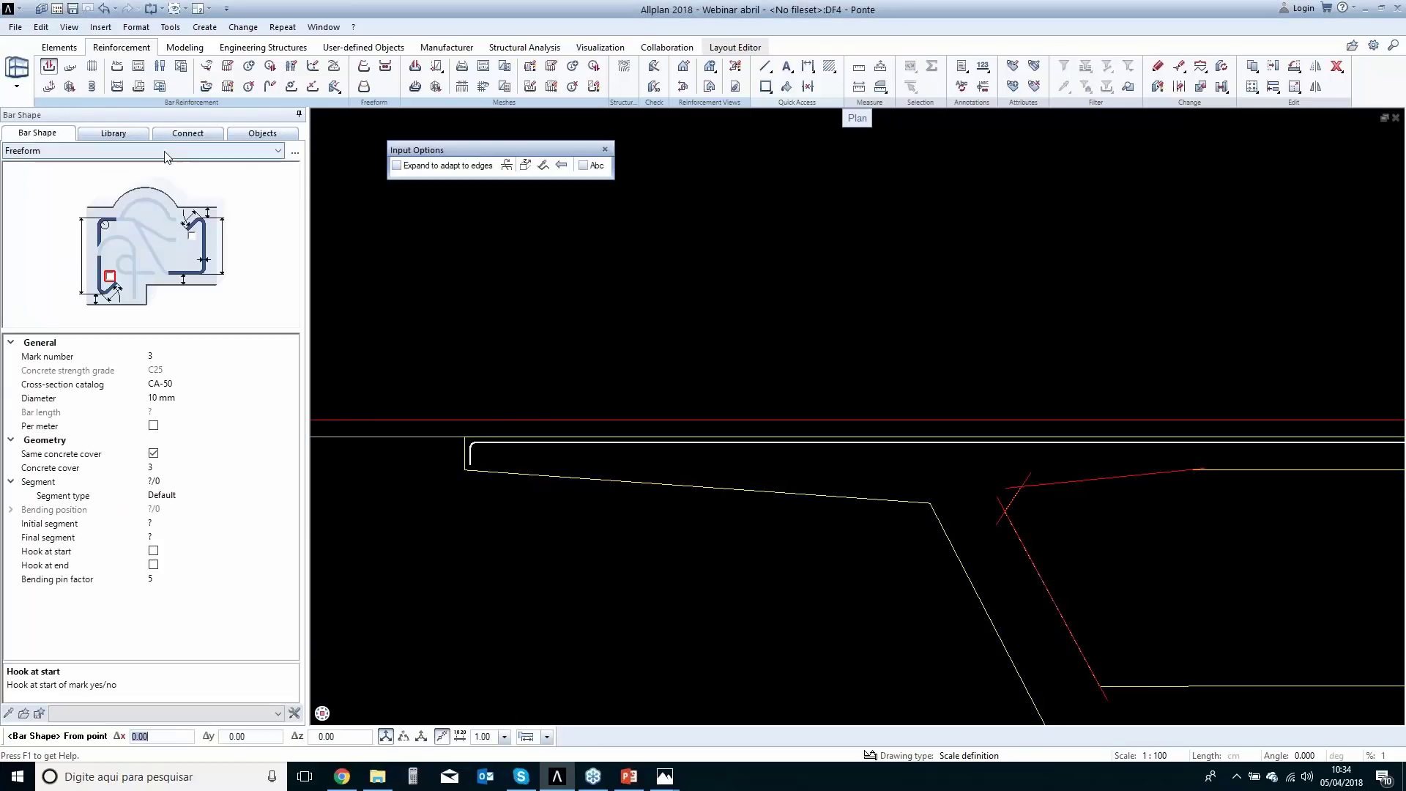
click(166, 152)
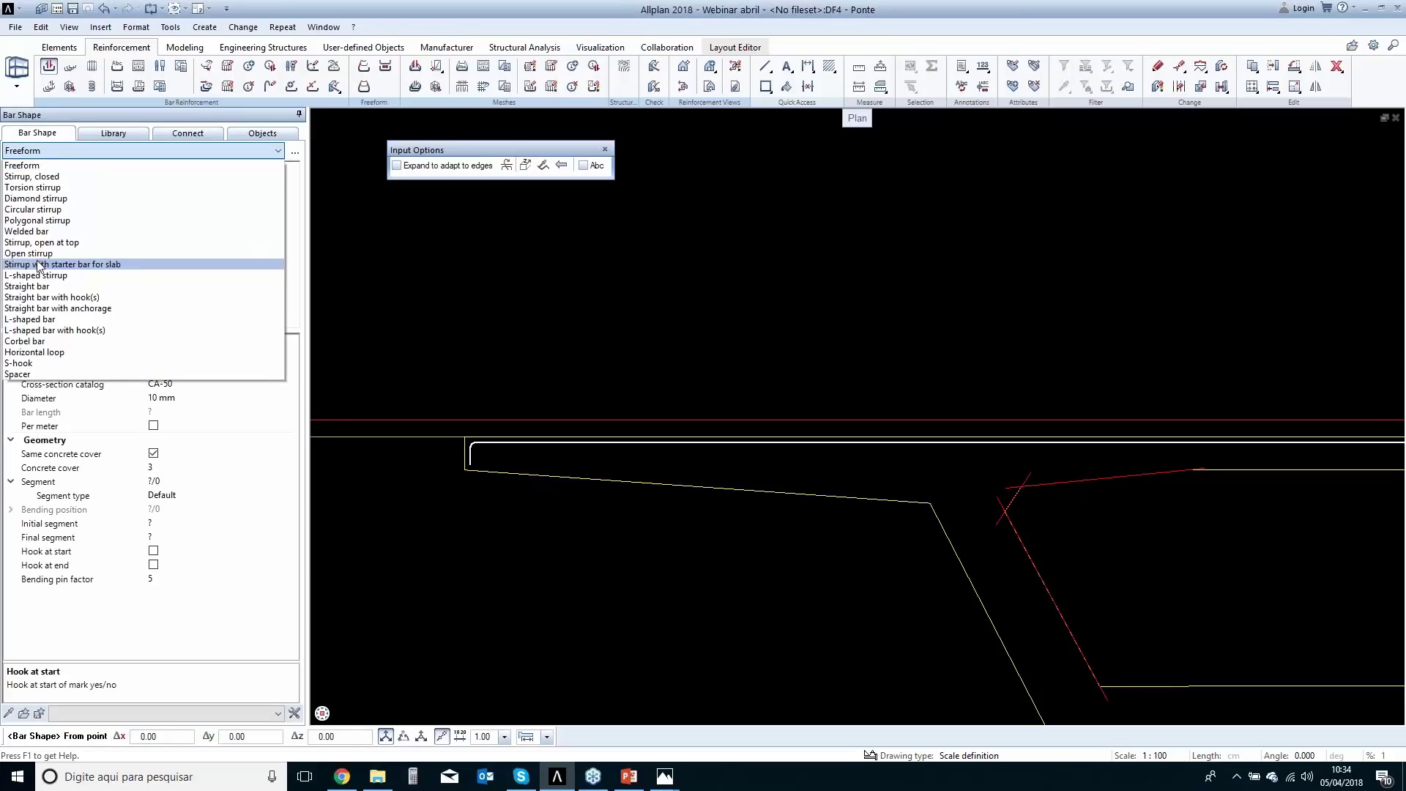
click(33, 287)
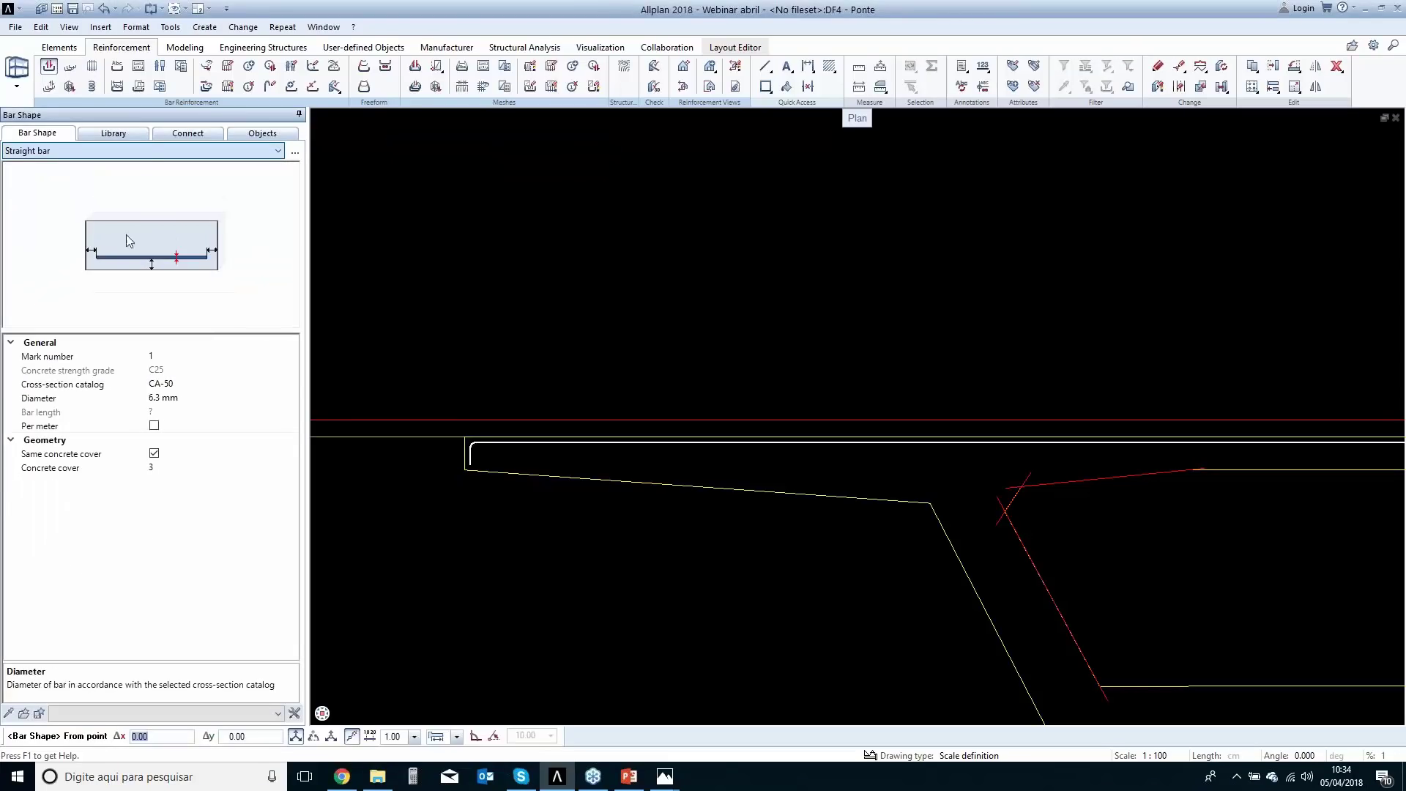
click(507, 166)
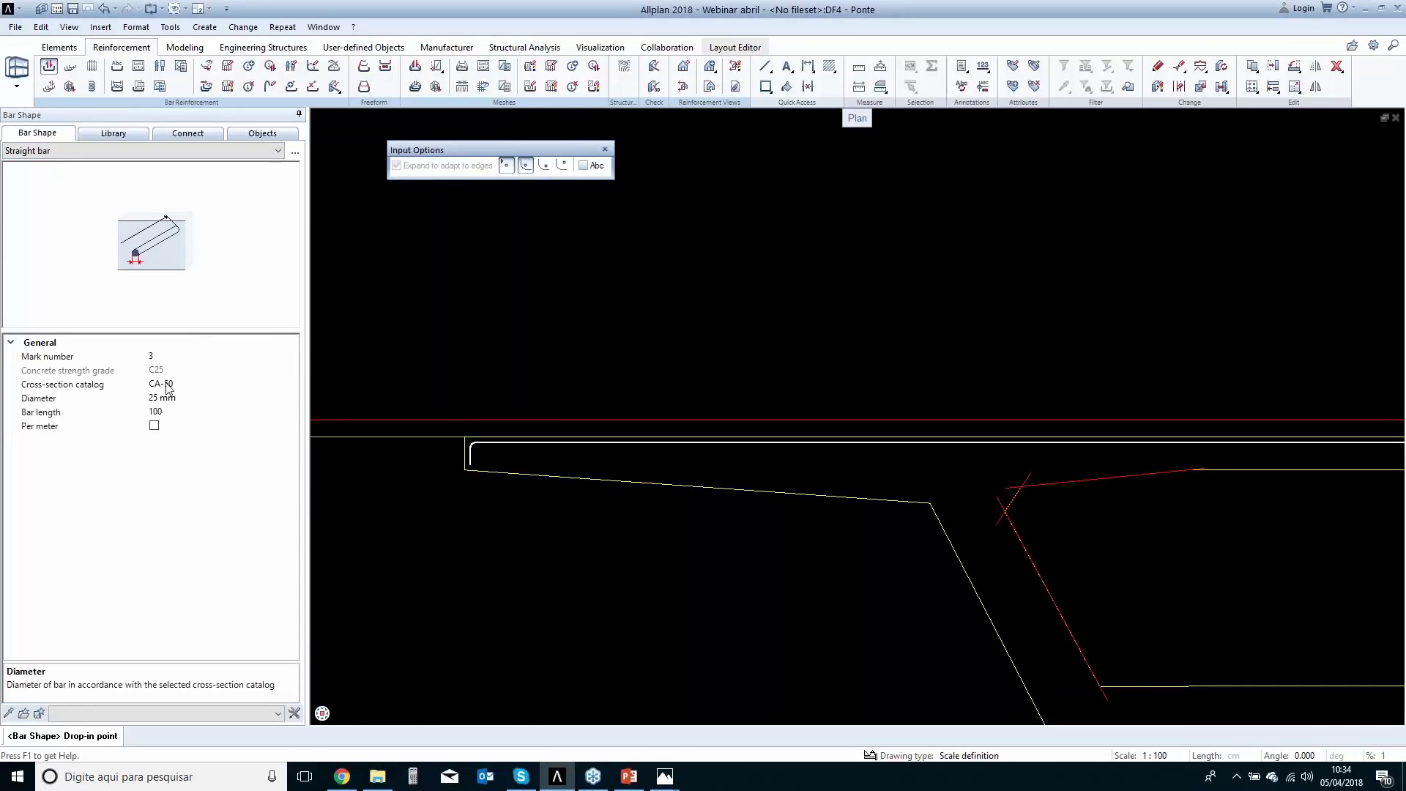
click(293, 398)
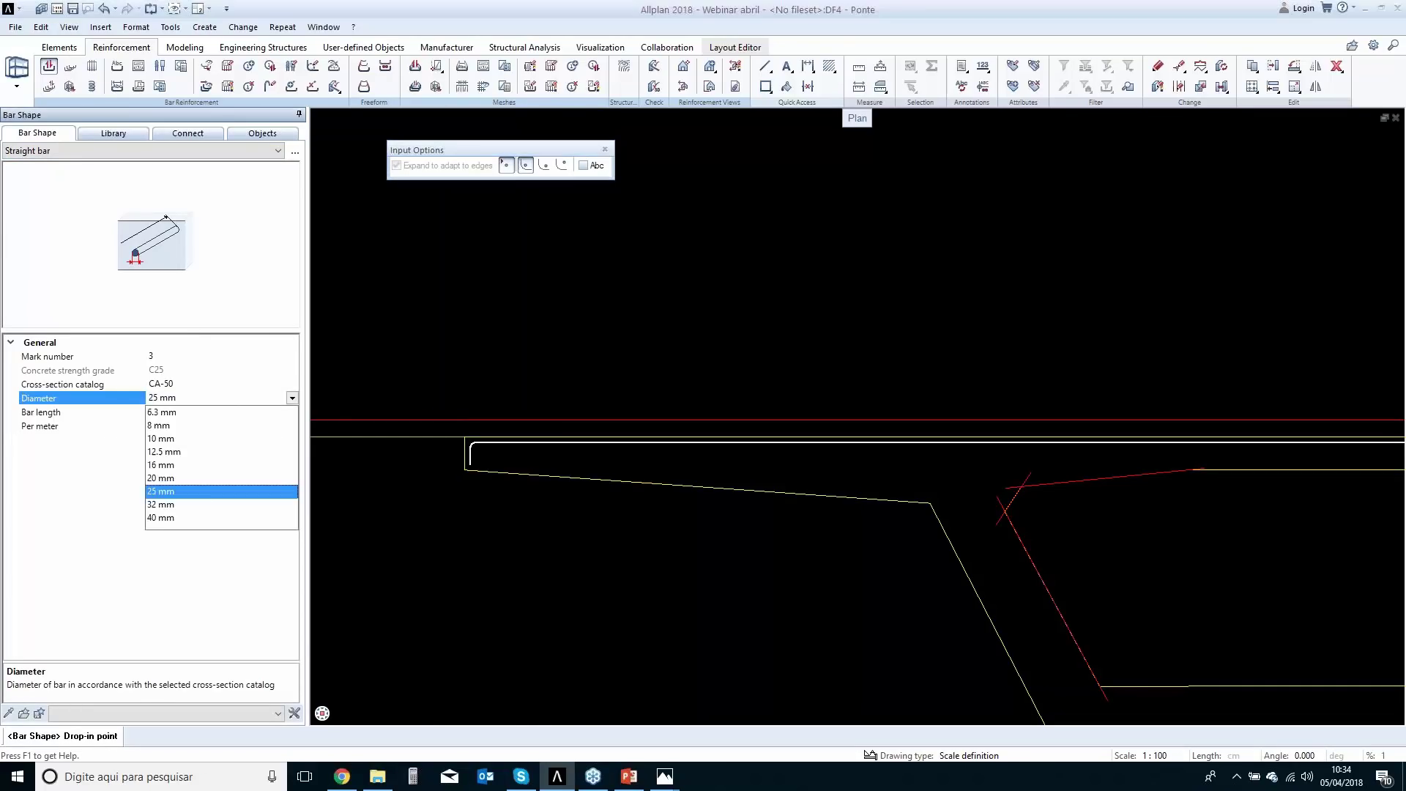
click(169, 465)
Drop the end-on straight bar inside the upper-left bend of the top bar and skip its placement.
scroll(487, 461, up, 4)
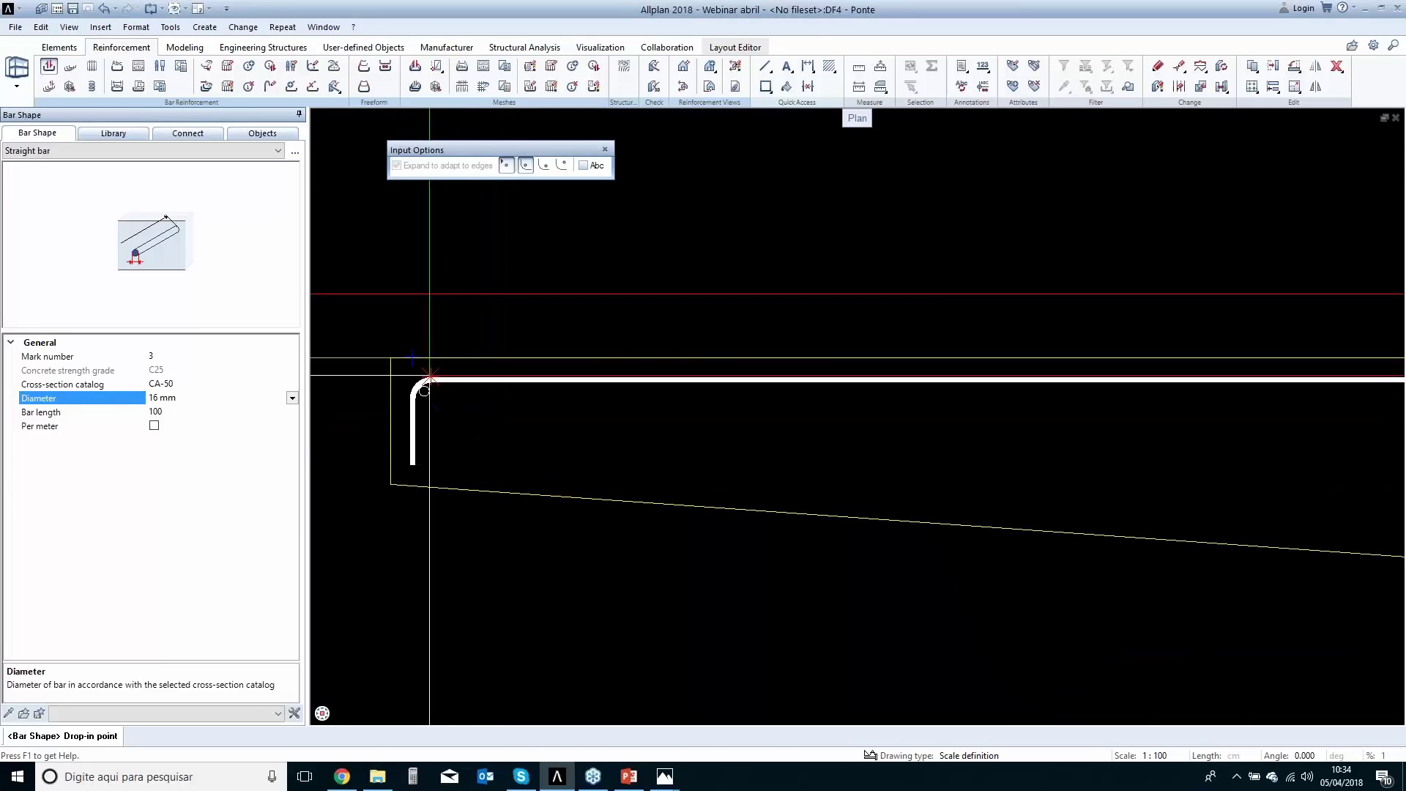
click(430, 375)
scroll(535, 370, down, 5)
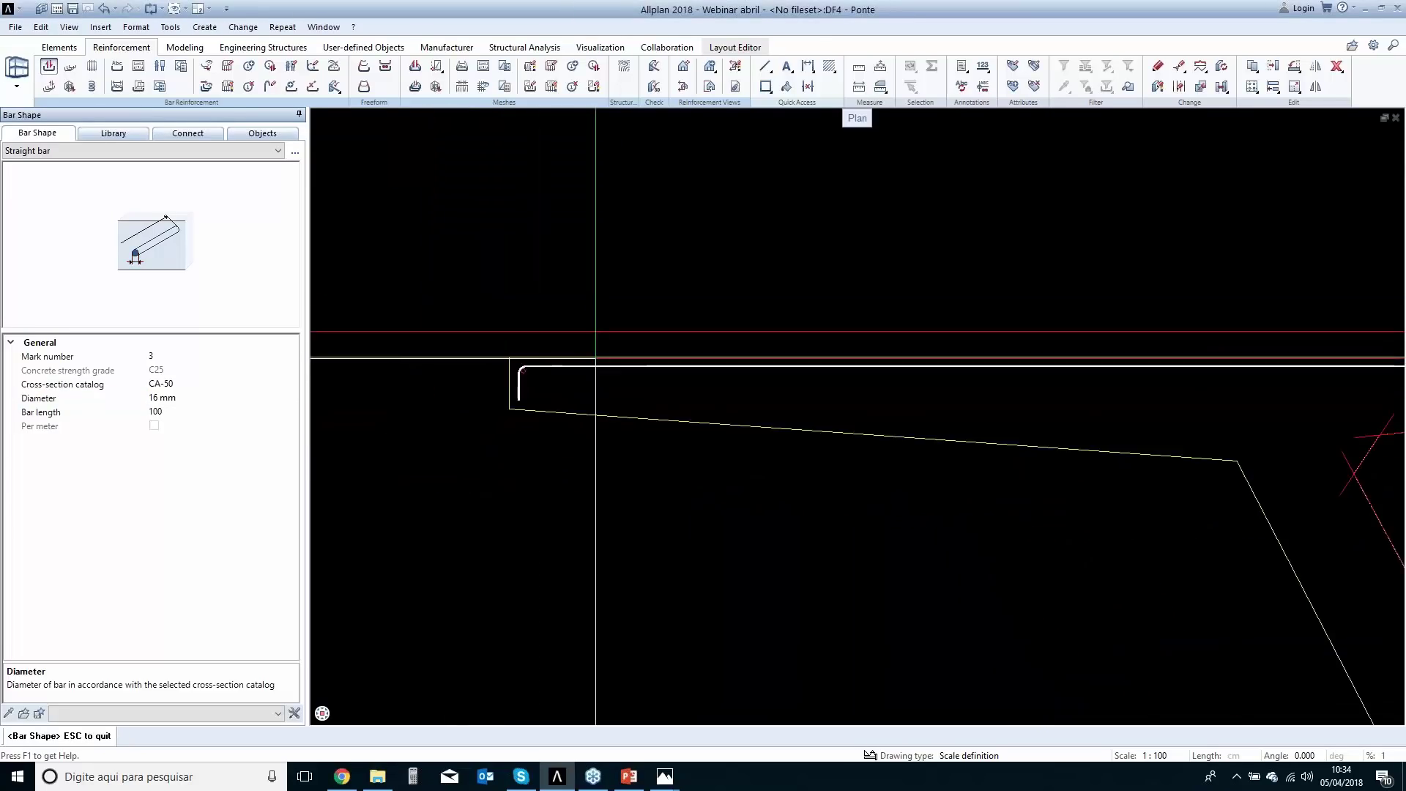
key(Escape)
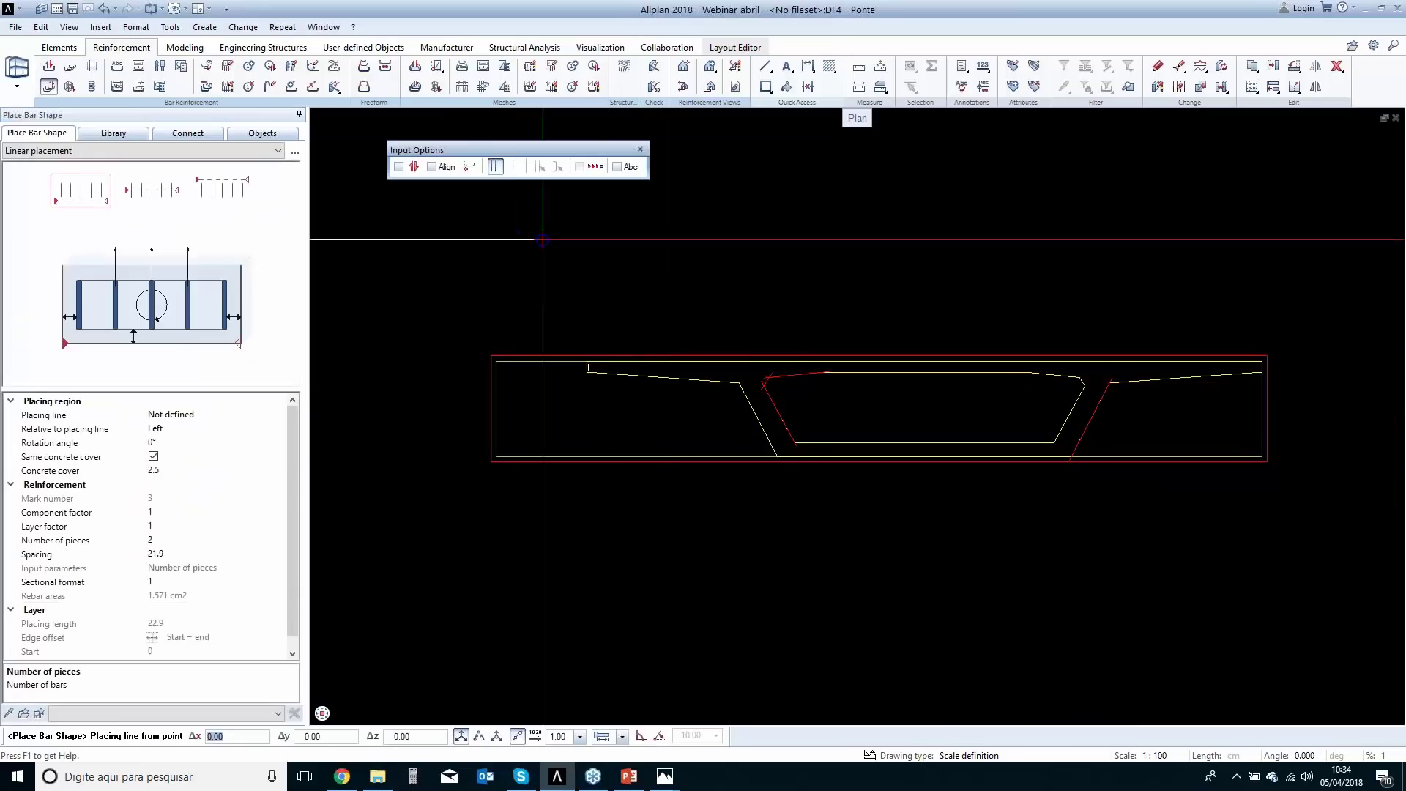
key(Escape)
Begin another end-on 16 mm straight bar for the right-hand bend of the top bar.
key(Return)
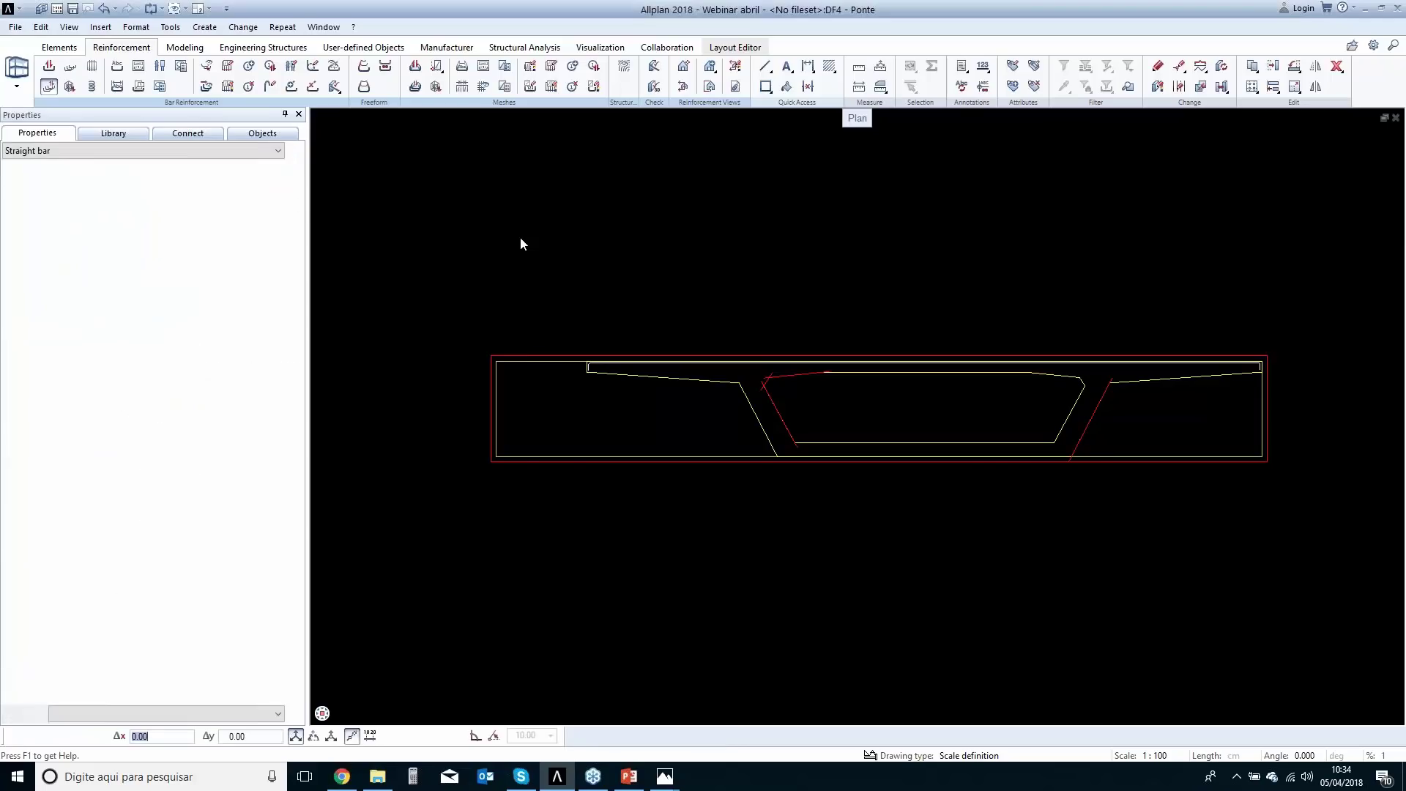
click(506, 165)
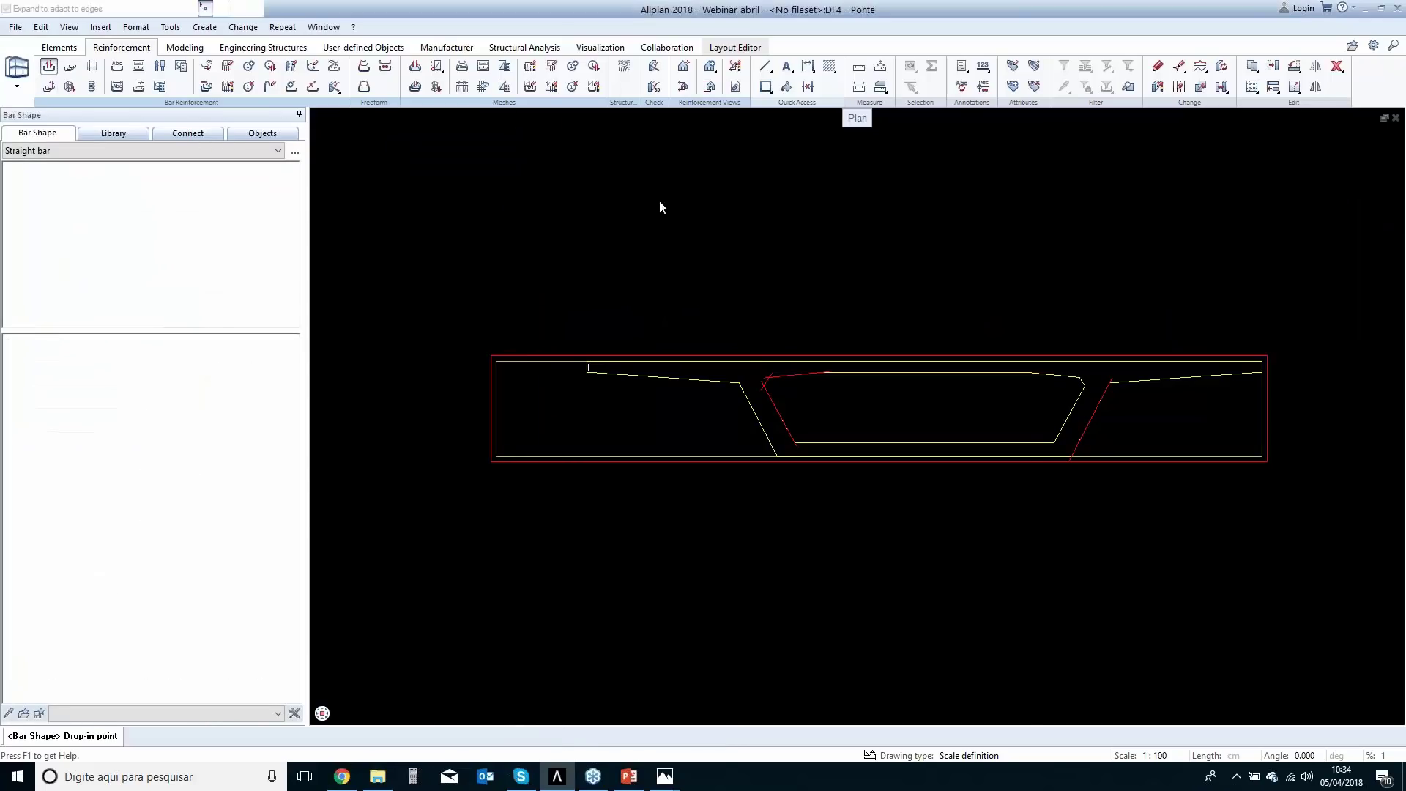
scroll(1048, 356, up, 5)
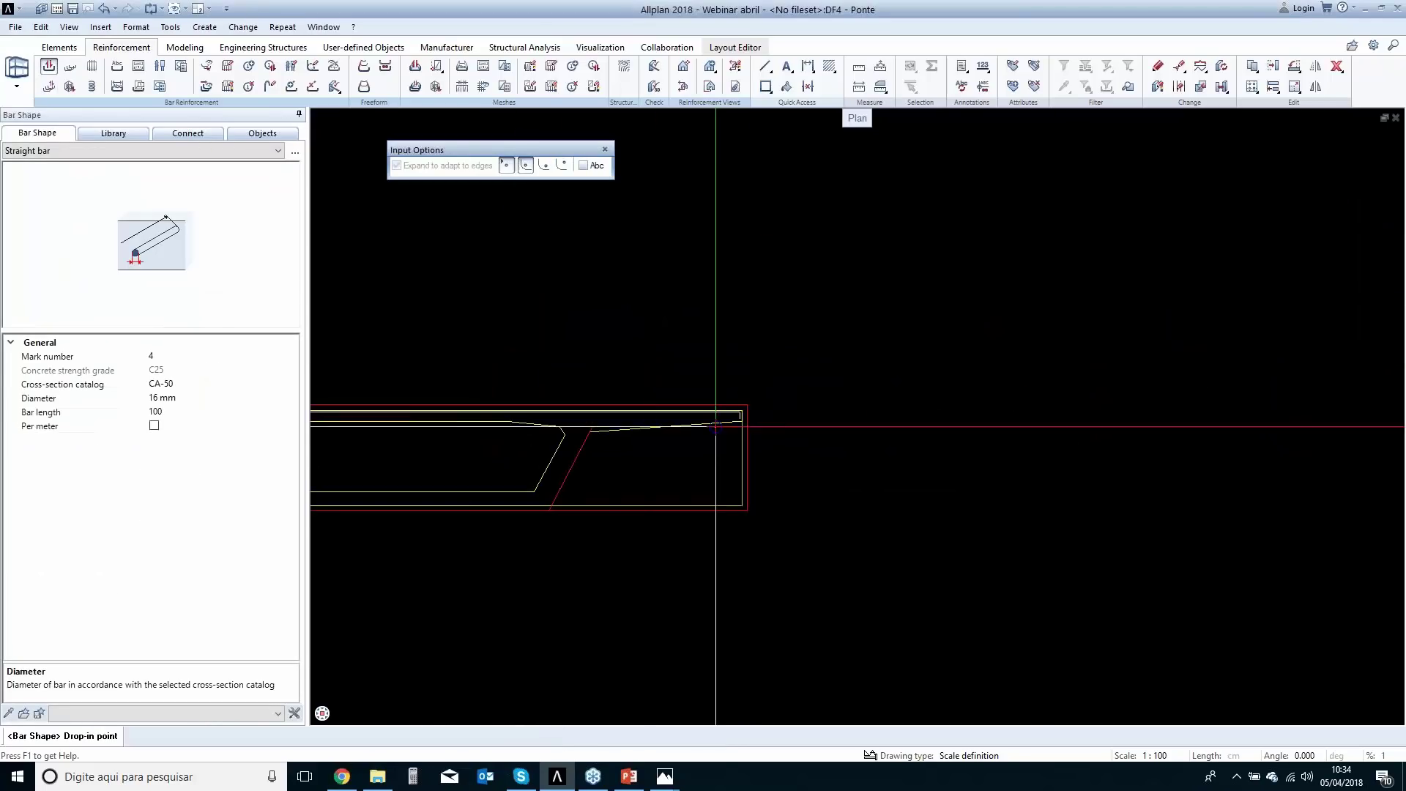
Place the 16 mm straight bar inside the bend of the top transverse bar at the section's right end.
scroll(761, 386, up, 8)
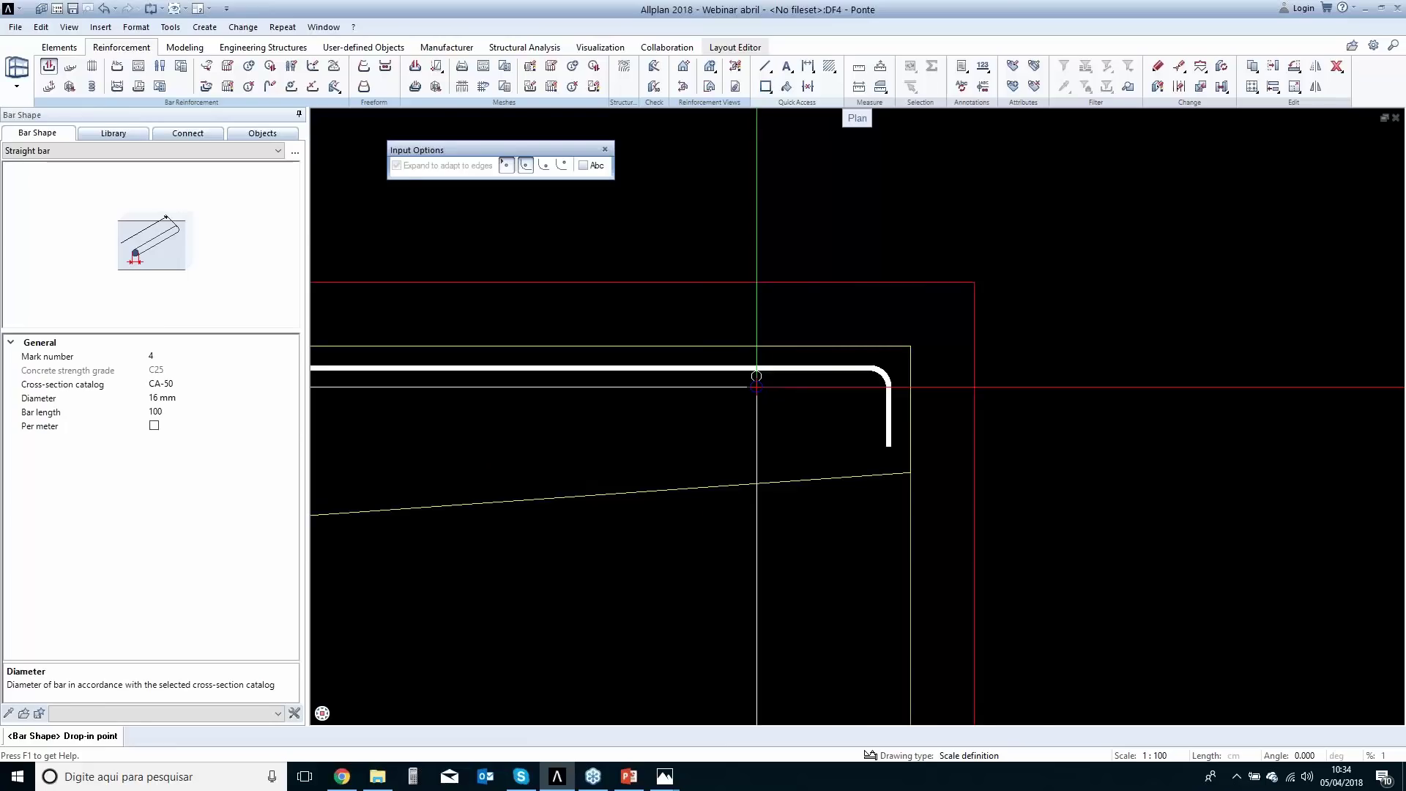
click(884, 372)
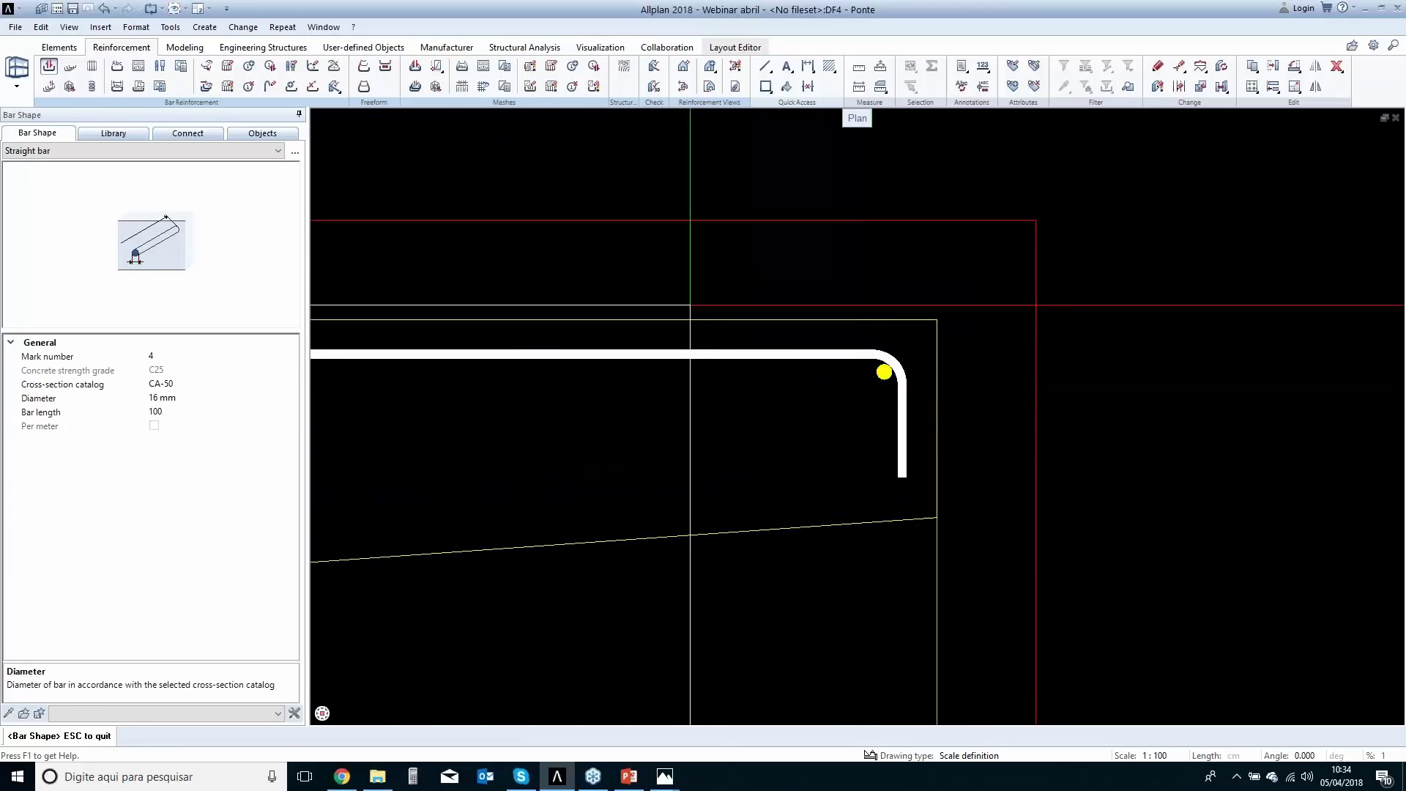
key(Escape)
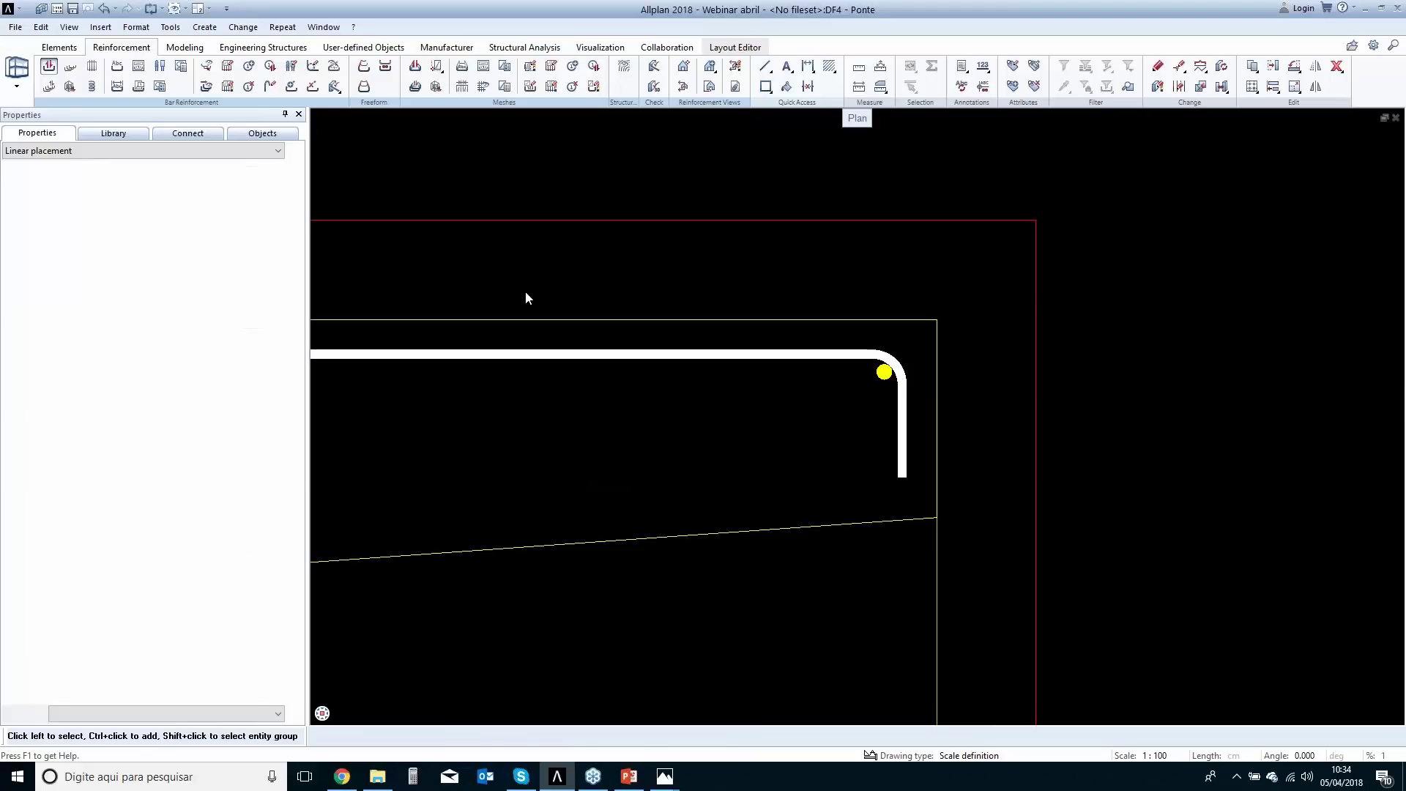
key(Escape)
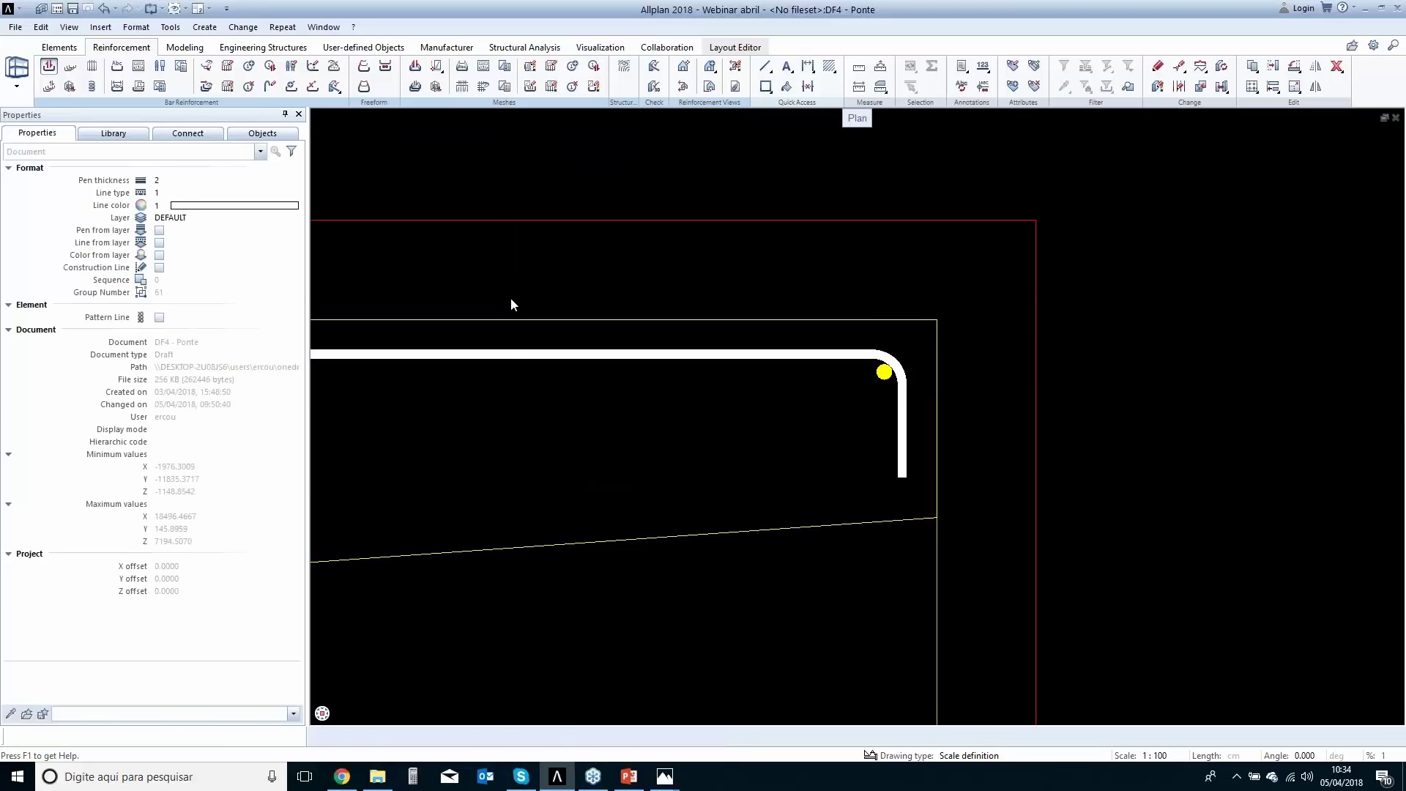
key(Escape)
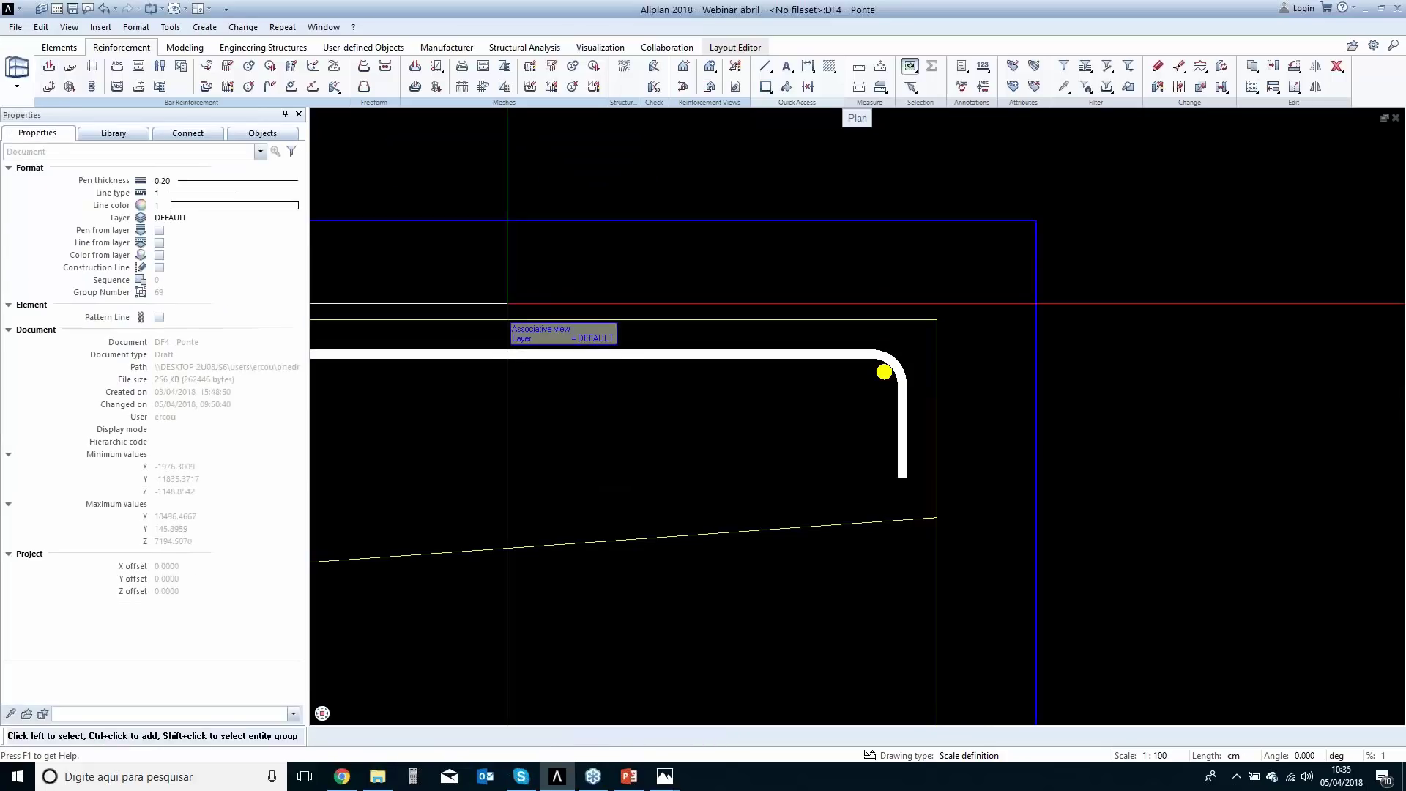
Try to copy the straight bar at the section's left end nine times with a 1.25 cm horizontal offset.
scroll(517, 316, down, 4)
scroll(536, 313, down, 5)
scroll(418, 402, up, 2)
scroll(417, 404, up, 5)
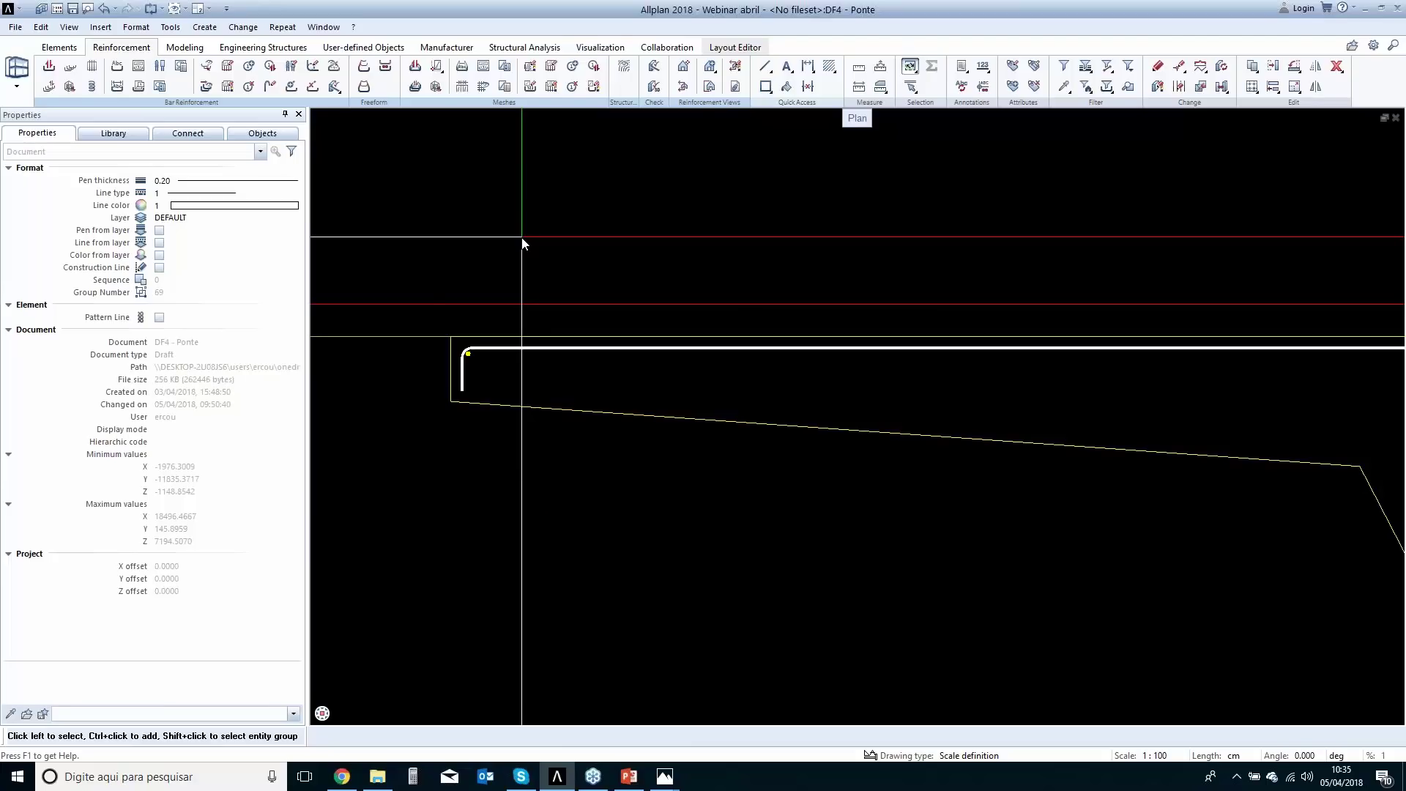
drag(438, 272, 530, 368)
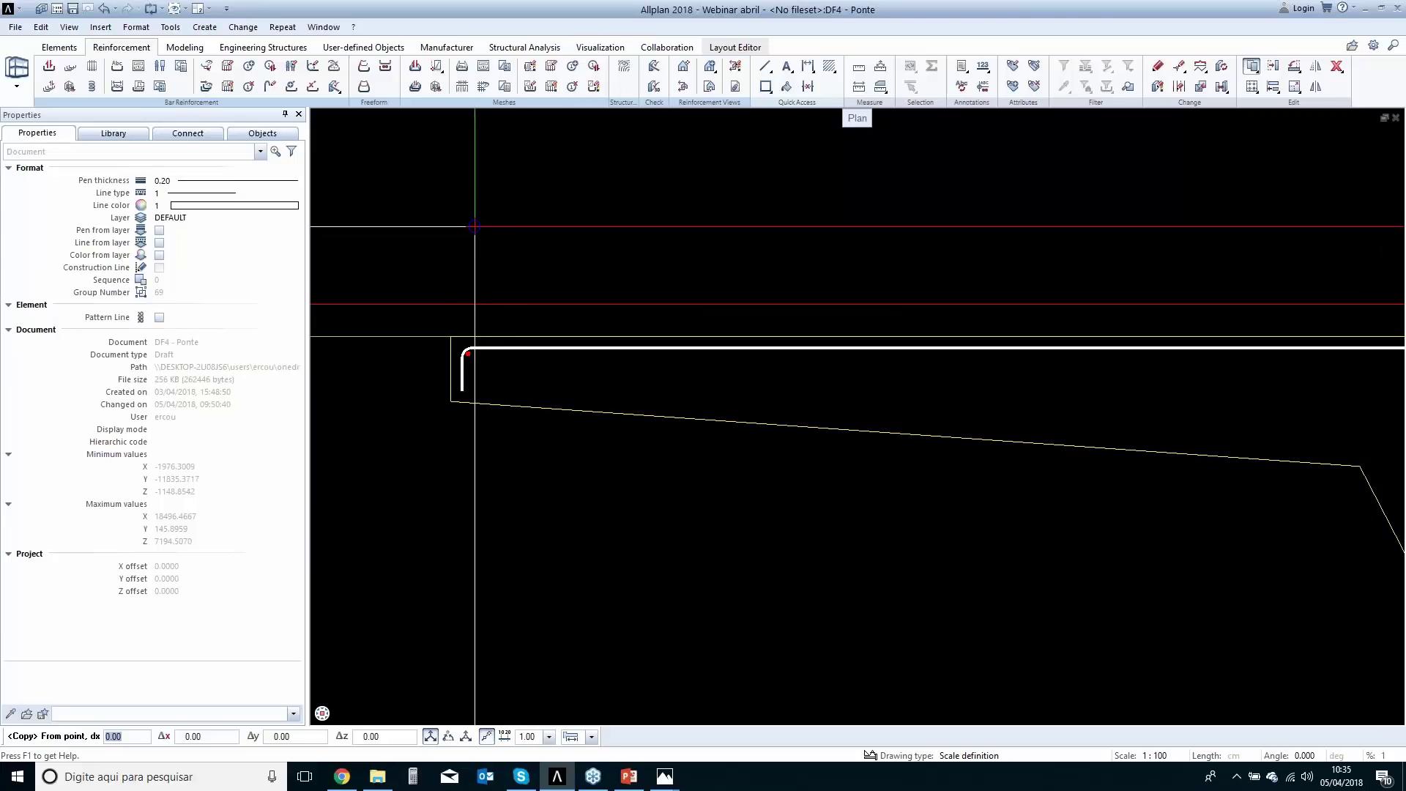
click(469, 227)
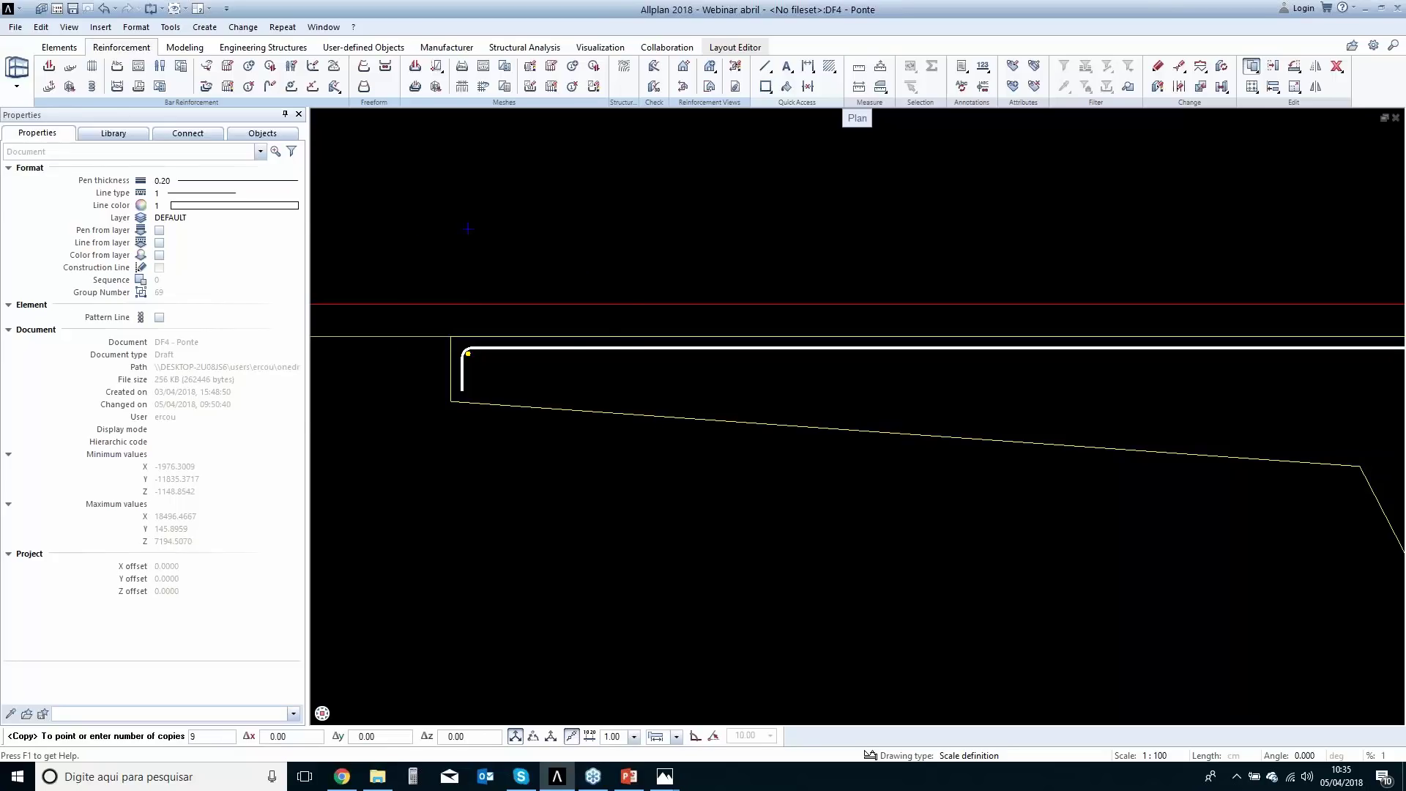
key(Return)
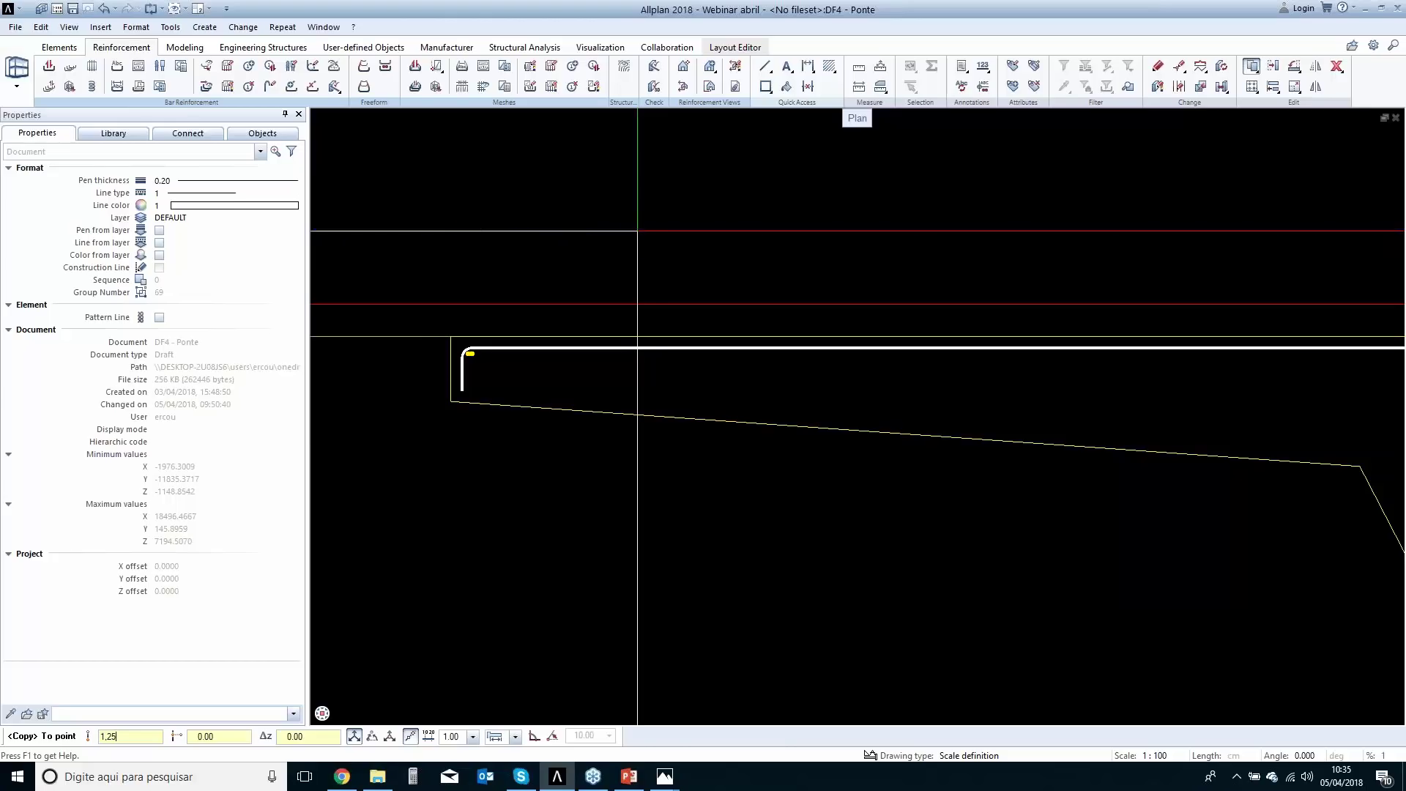
text(1.25)
key(Return)
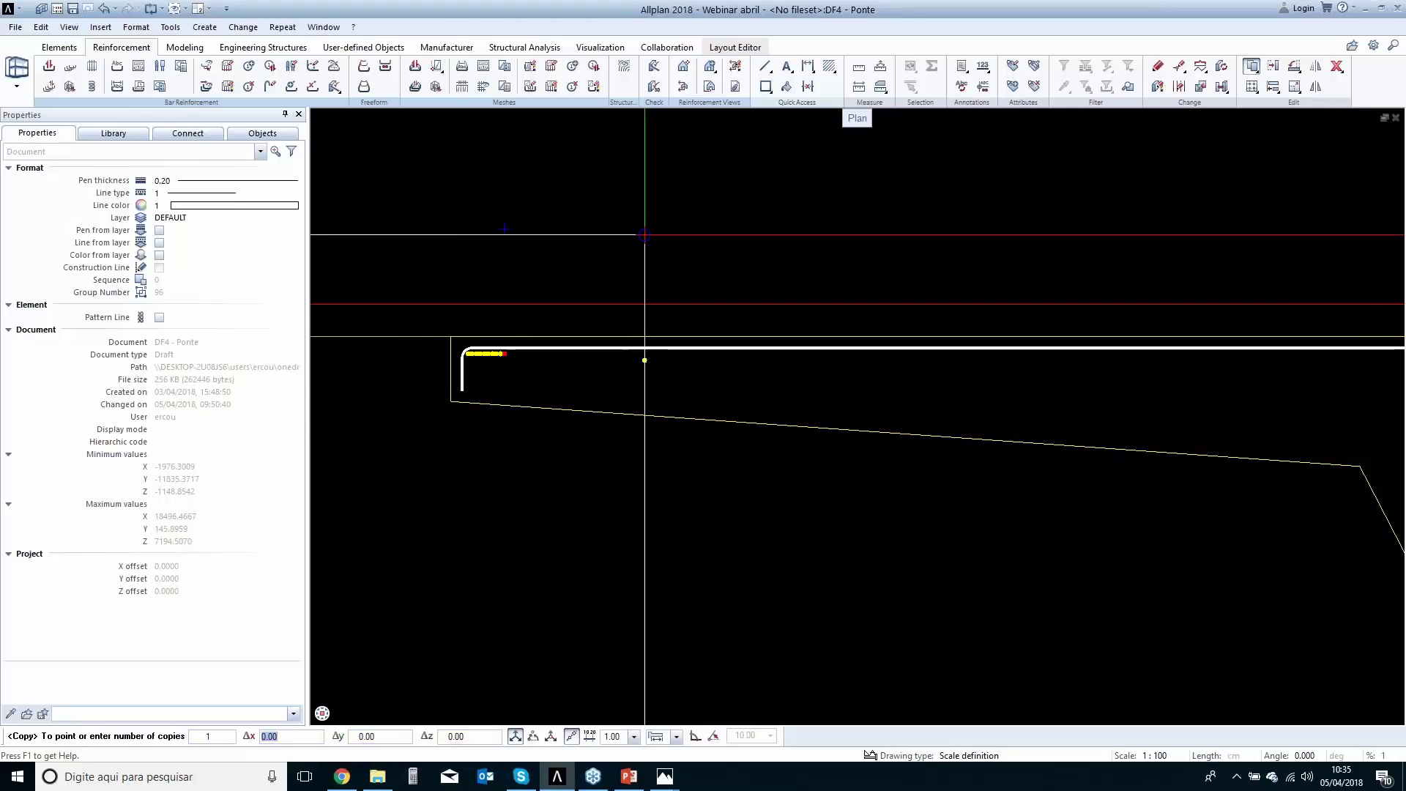
key(Escape)
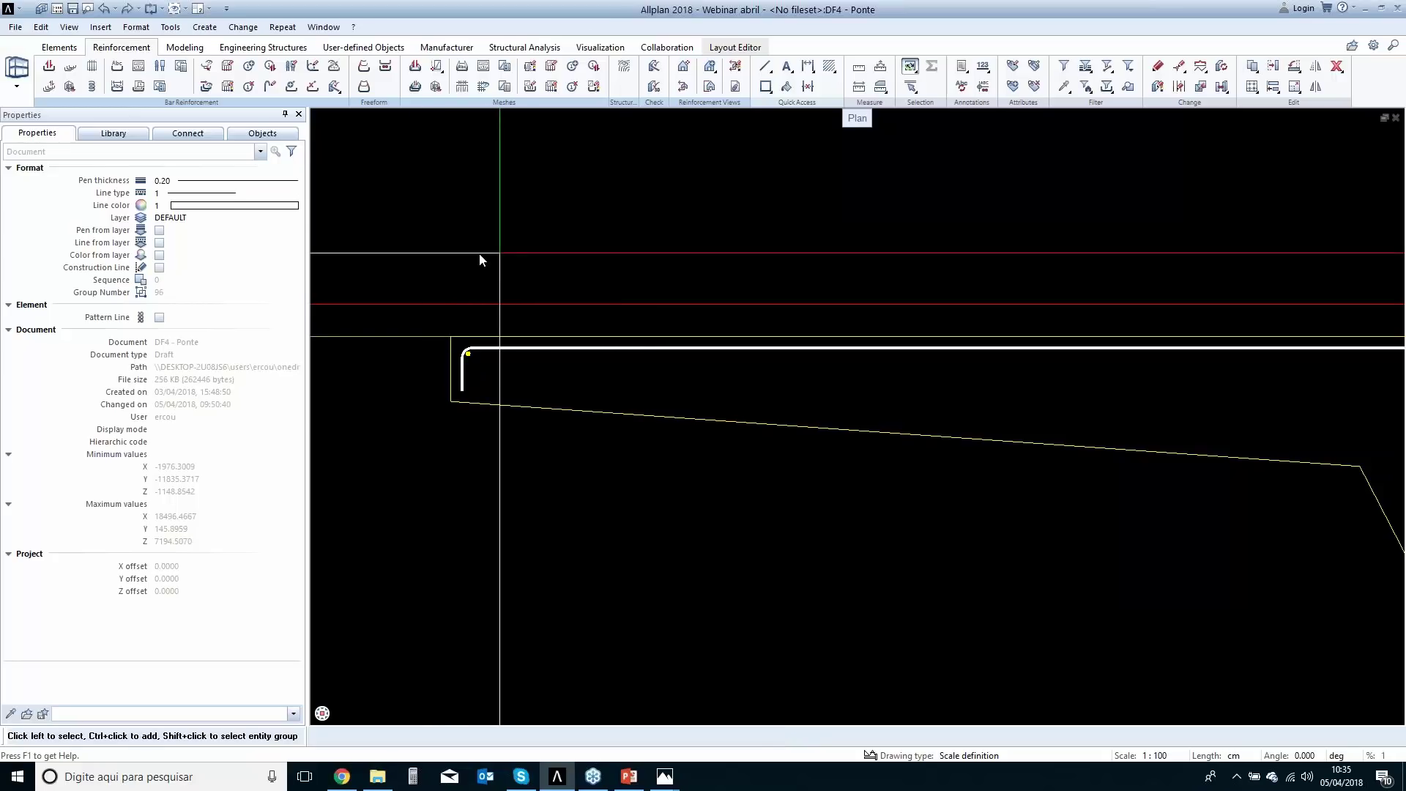
Copy the straight bar at the section's left end repeatedly along the top slab with a 125 cm horizontal offset.
key(c)
drag(443, 239, 533, 364)
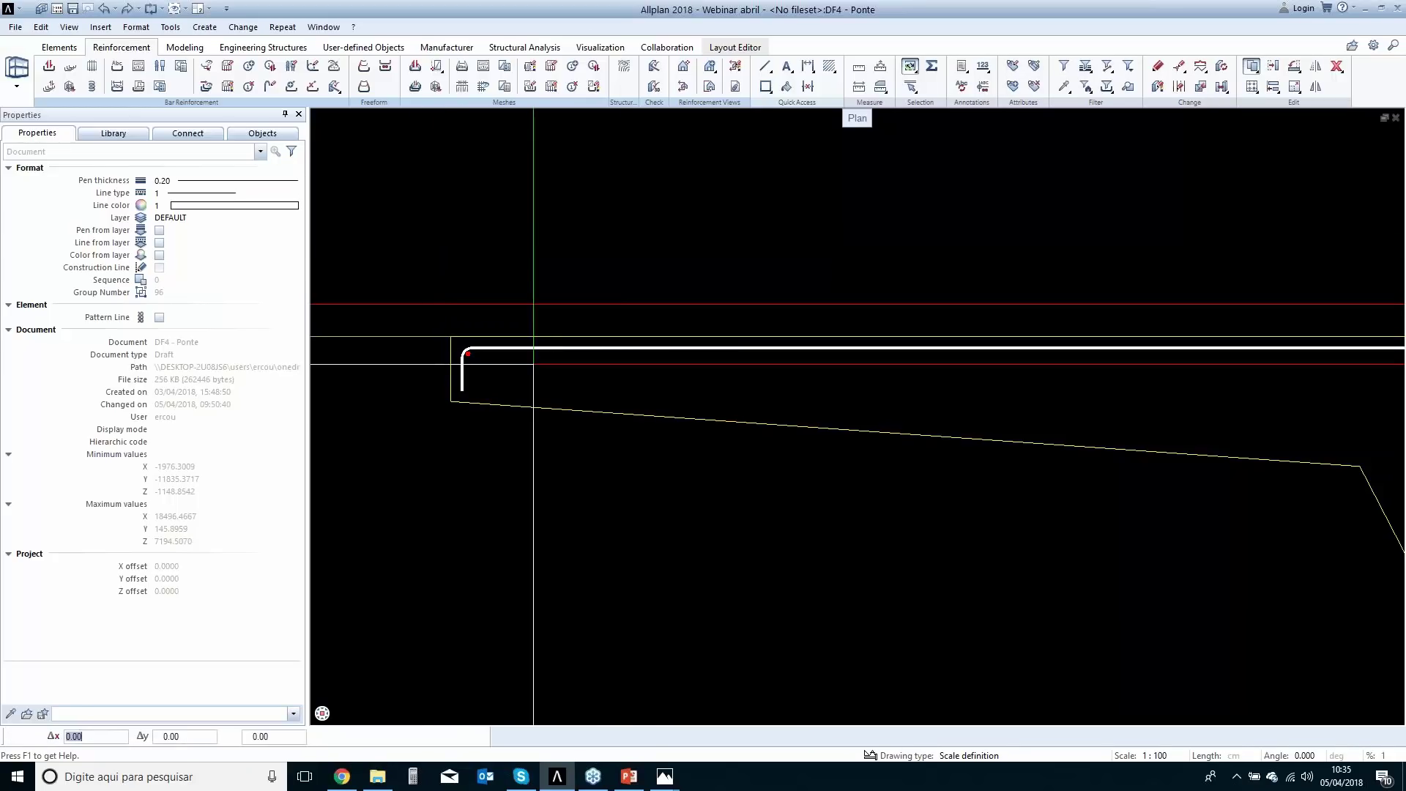
click(468, 260)
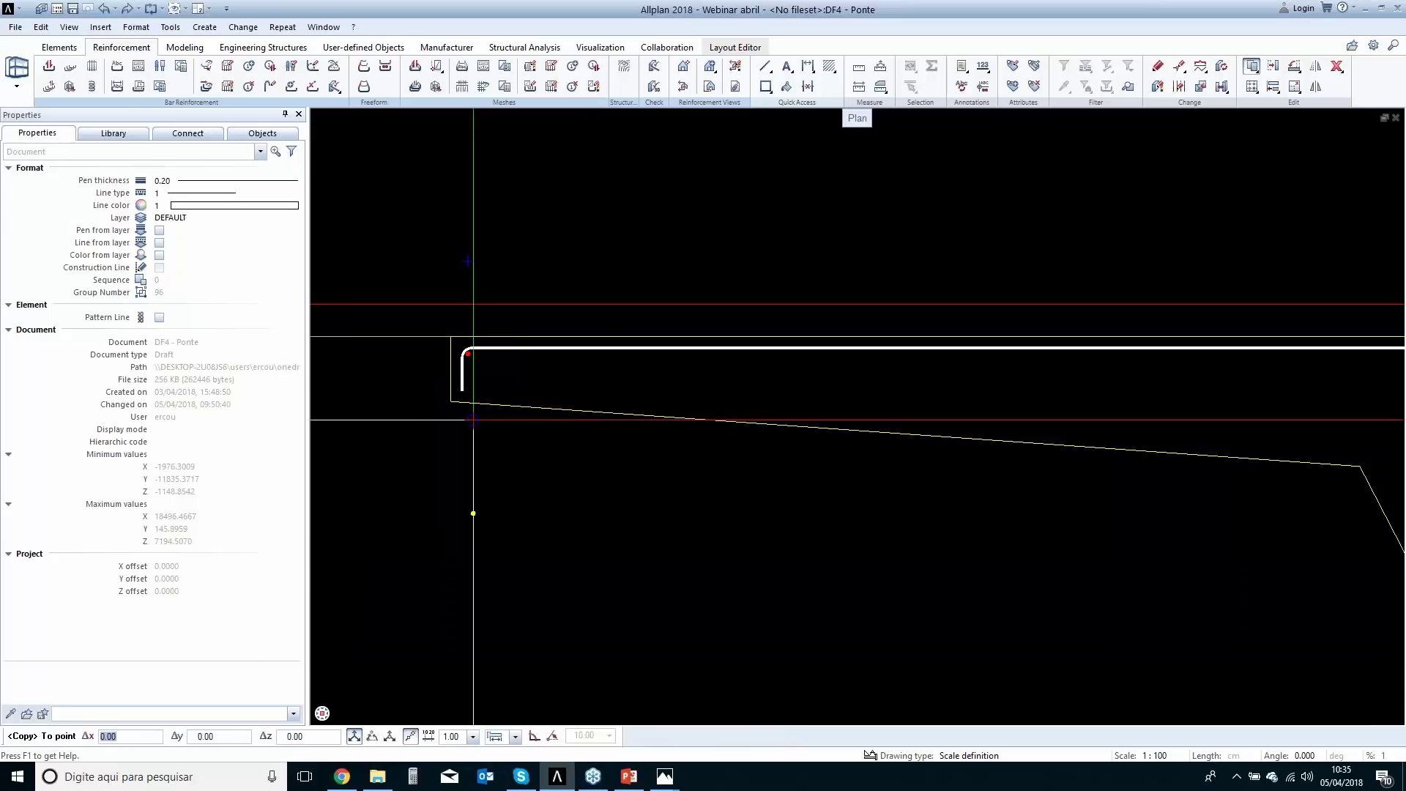
text(125)
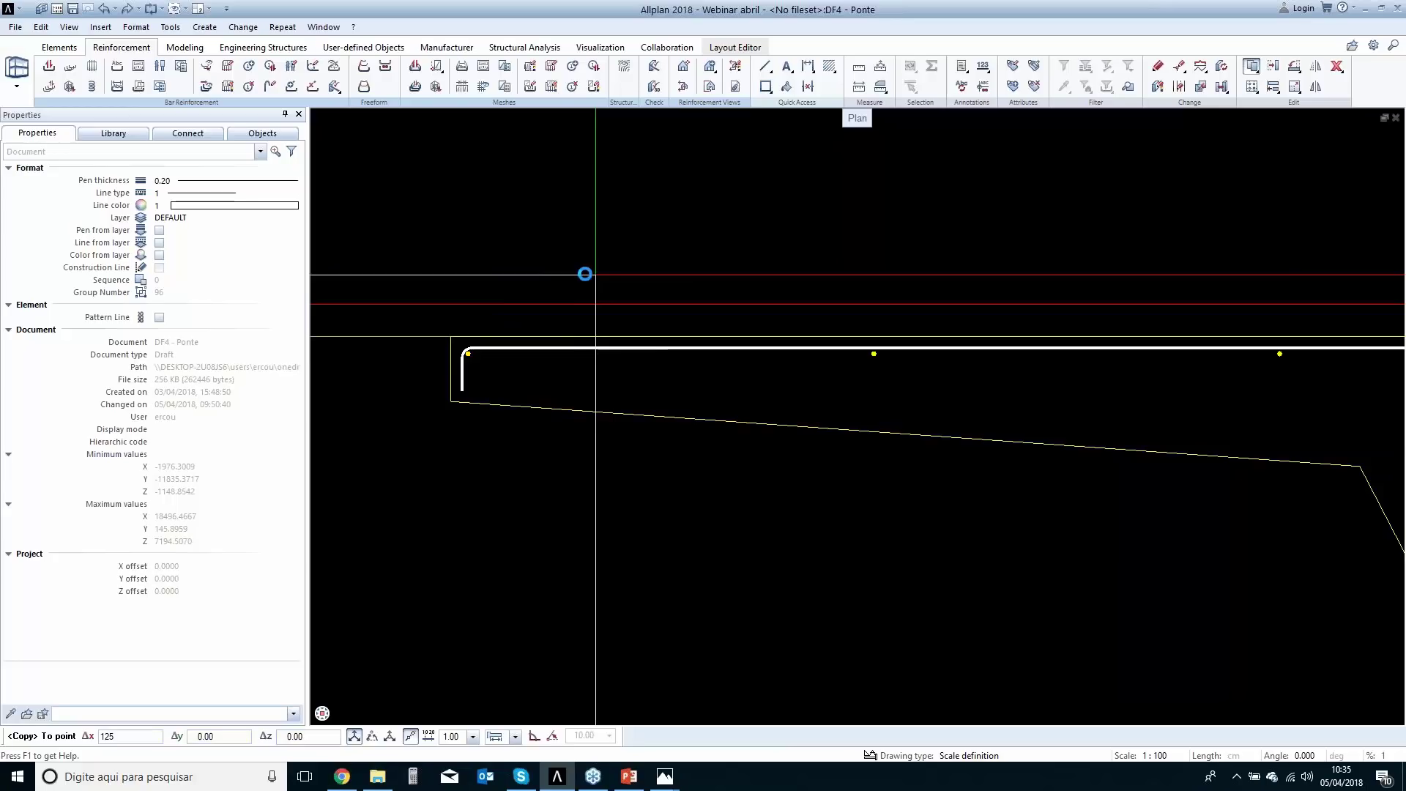
key(Return)
scroll(820, 330, down, 5)
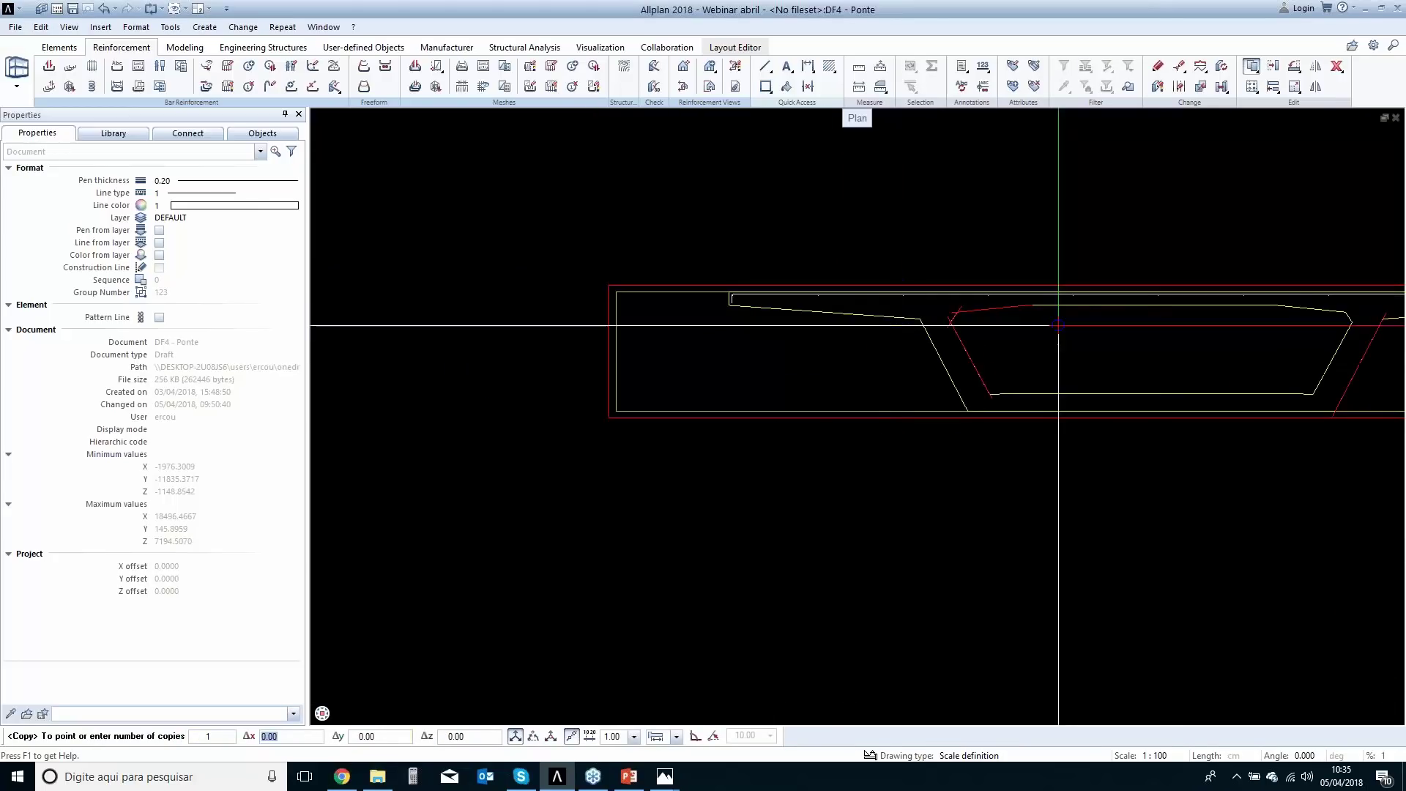
scroll(1083, 322, up, 5)
key(Escape)
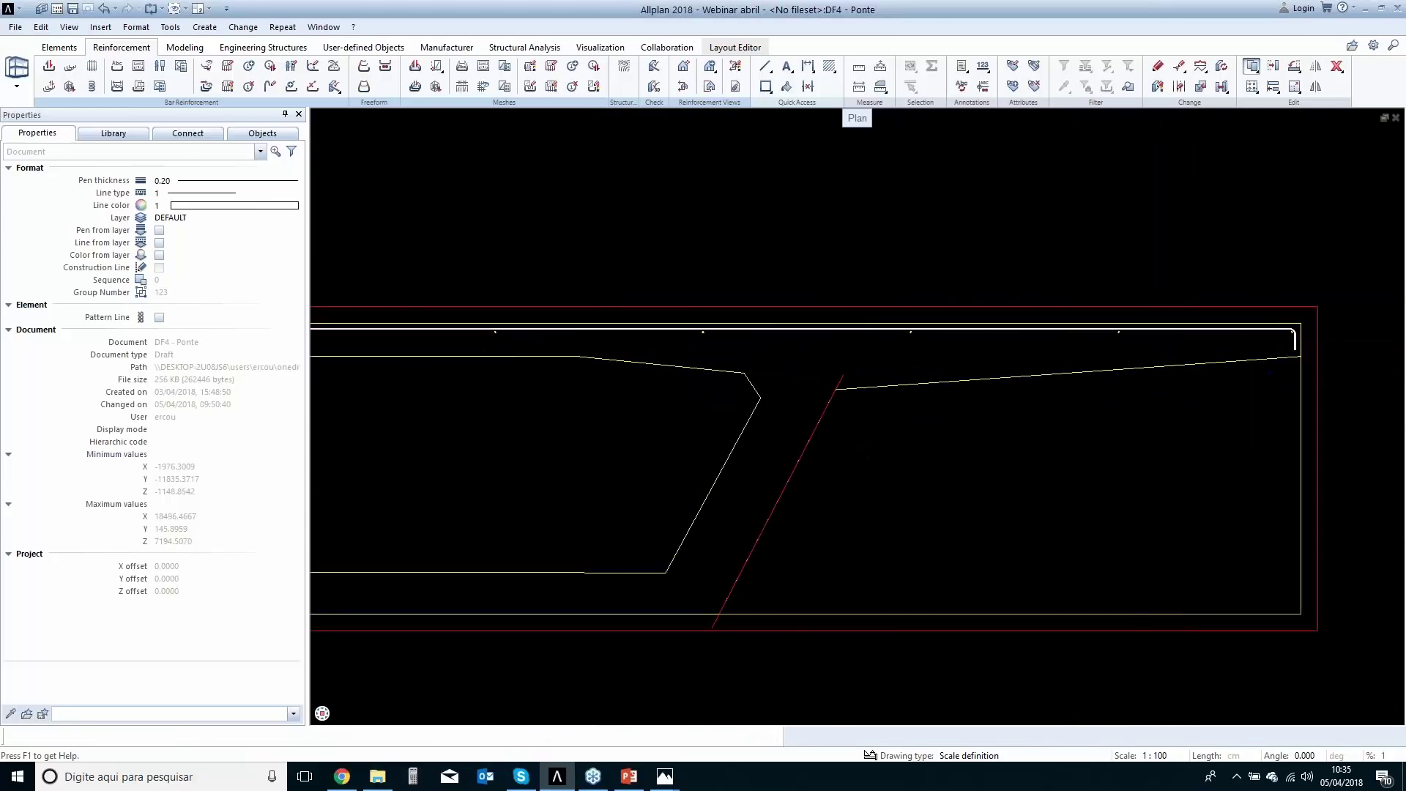
Examine the copied bars near the section's right end and the full curved bridge deck in plan.
scroll(1152, 367, up, 6)
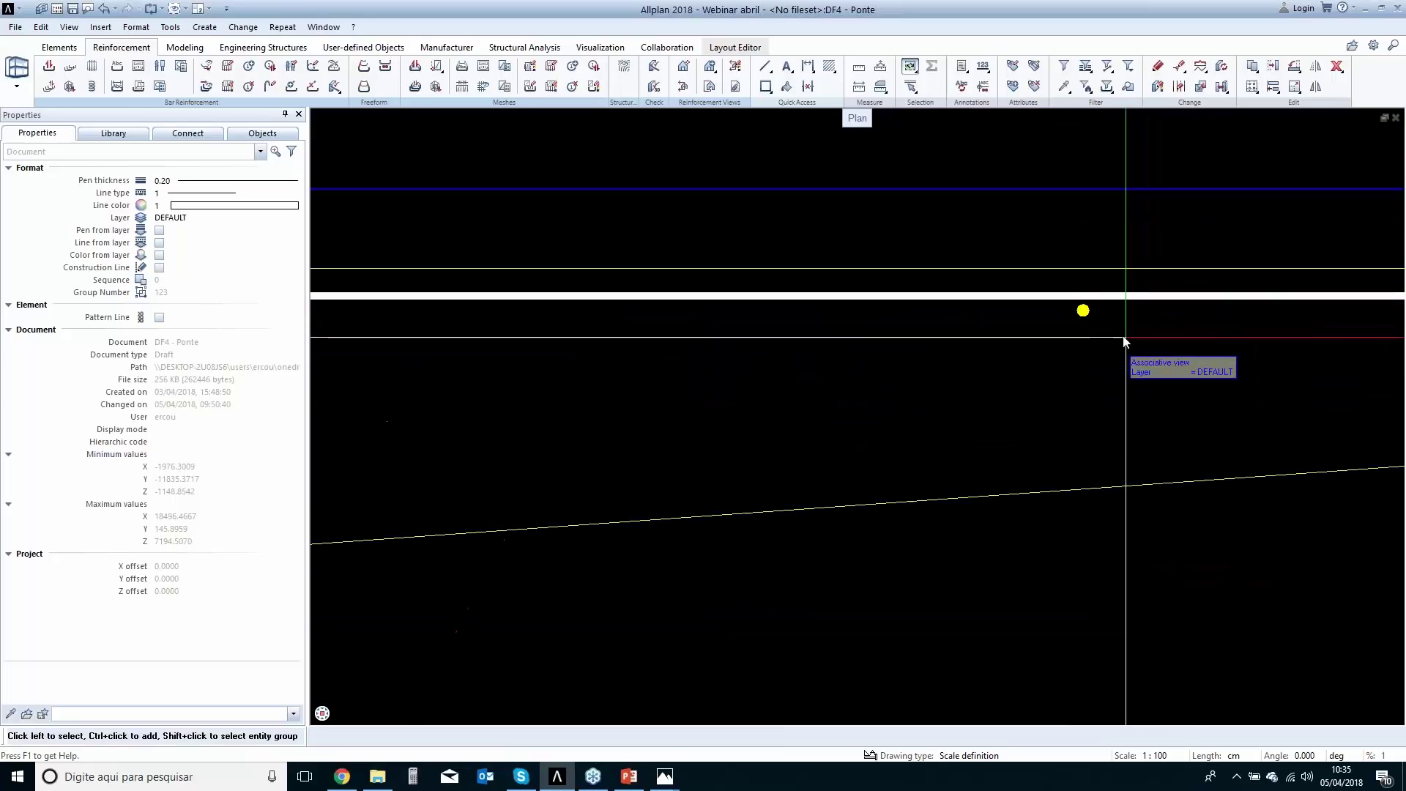
scroll(1104, 313, down, 7)
middle_drag(747, 323, 1136, 325)
scroll(782, 361, down, 5)
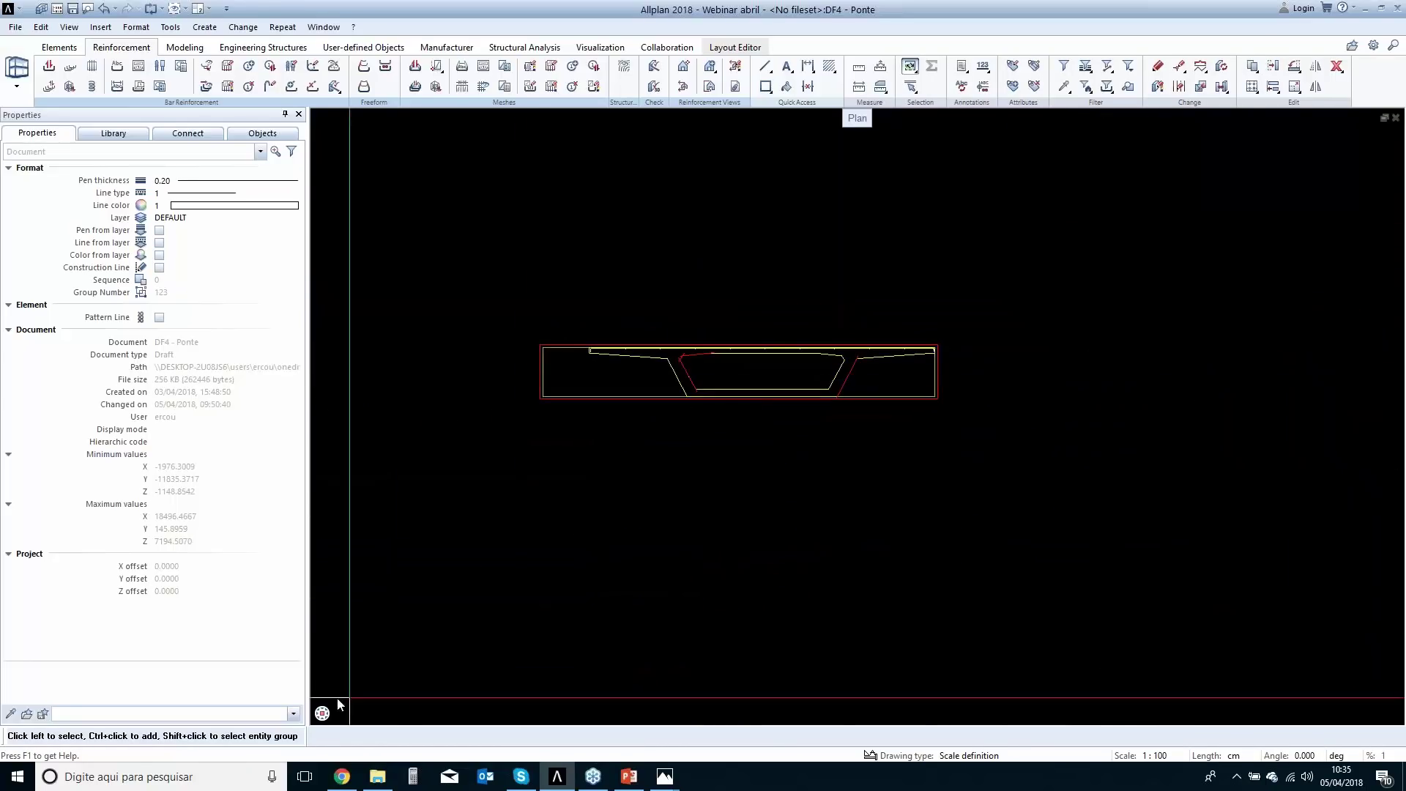
mouse_move(327, 715)
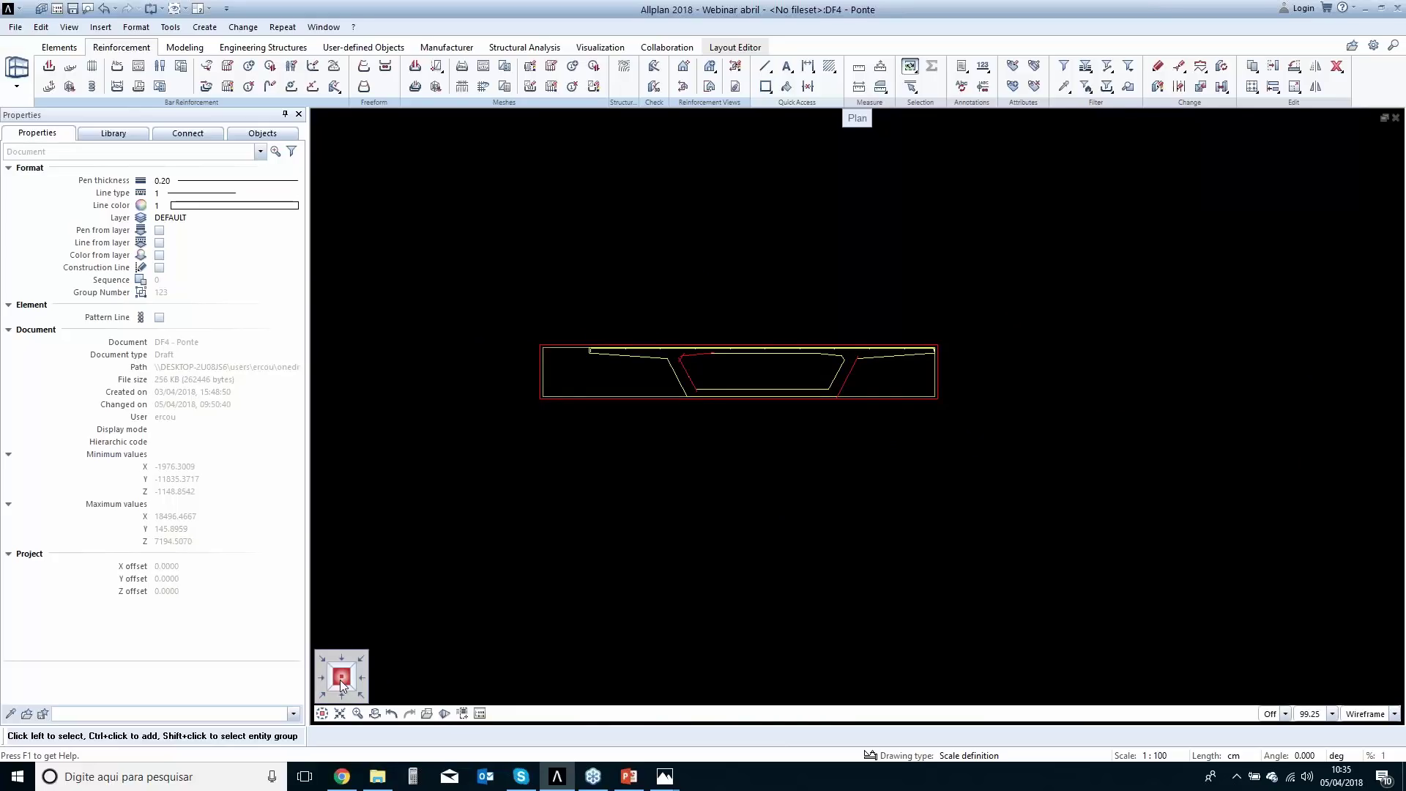
scroll(566, 457, down, 4)
middle_drag(660, 354, 689, 461)
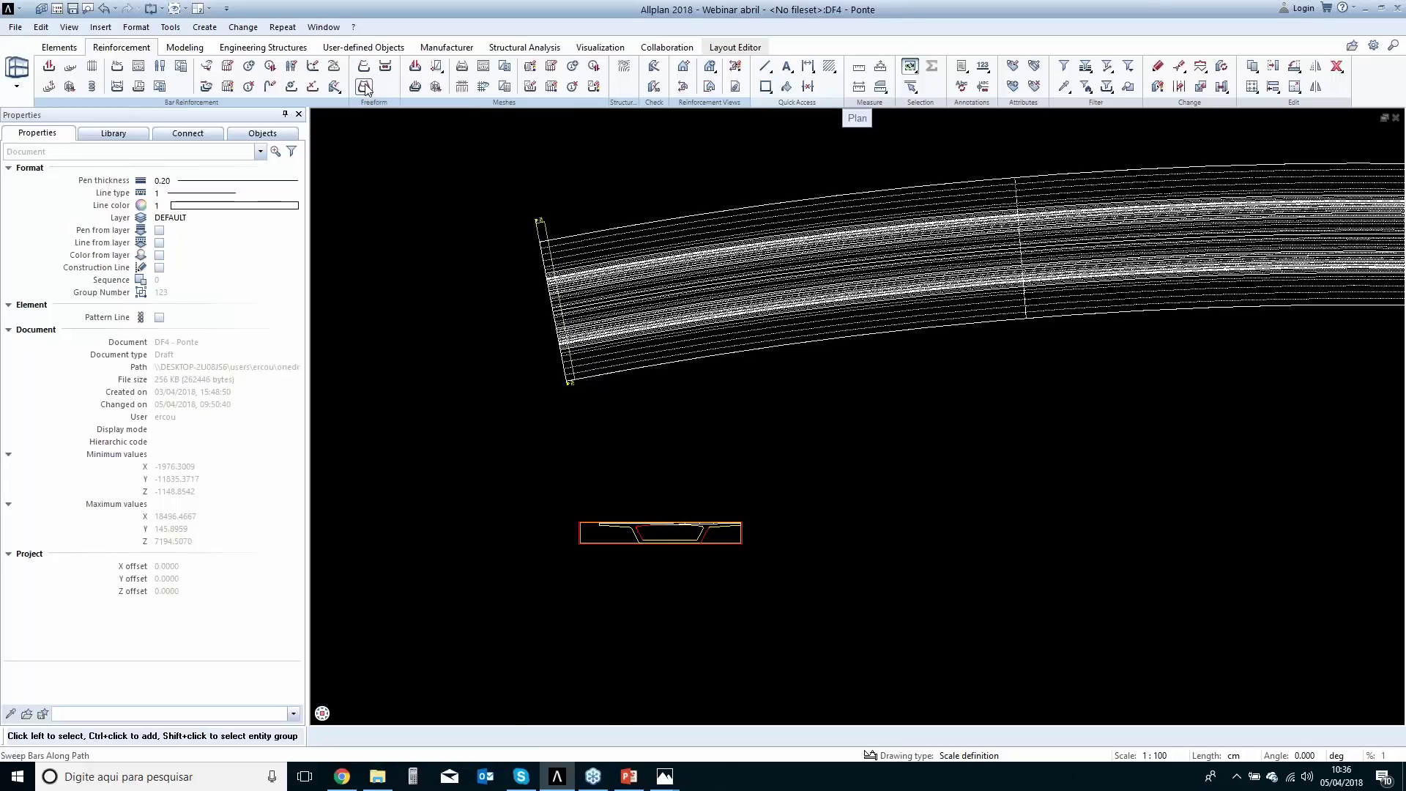
scroll(593, 350, down, 2)
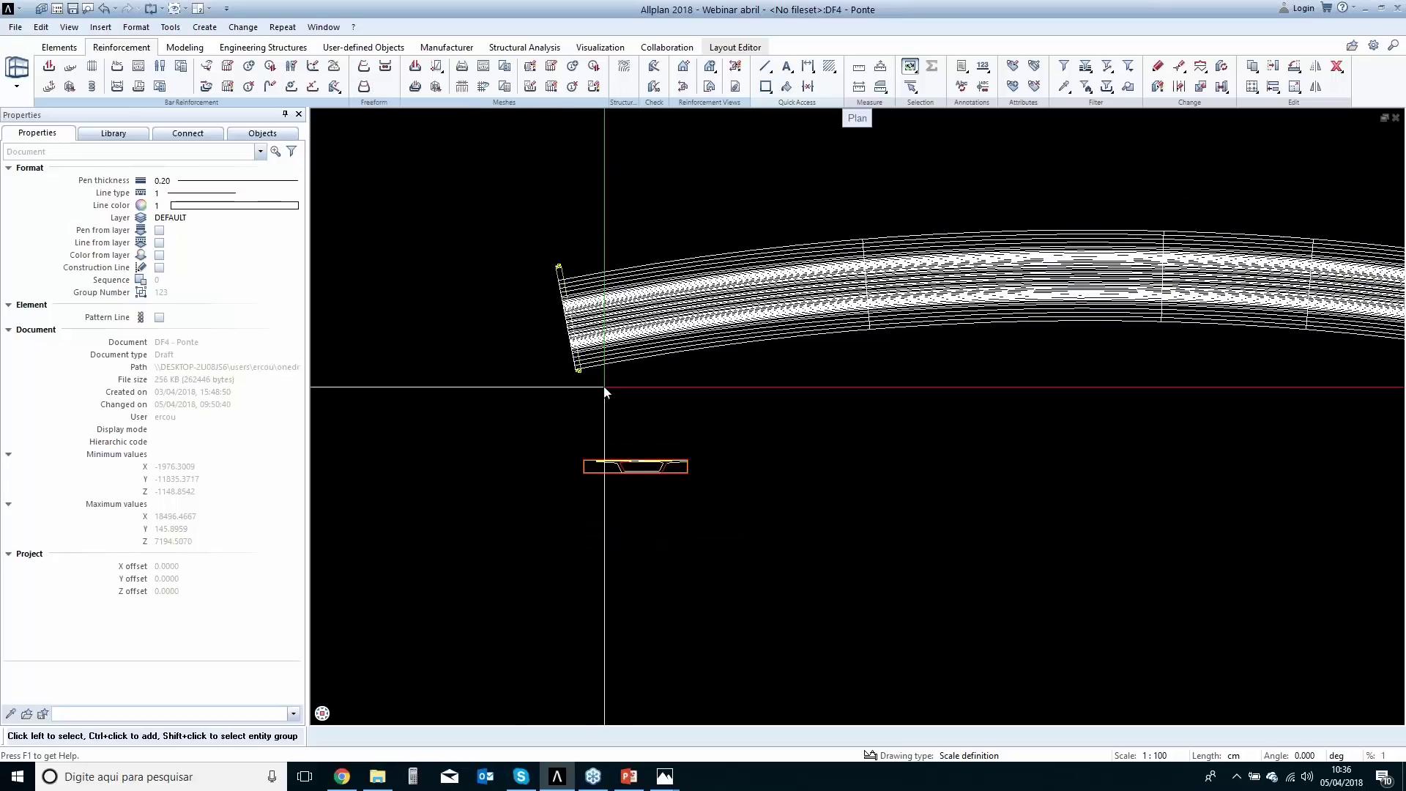
scroll(1057, 327, down, 1)
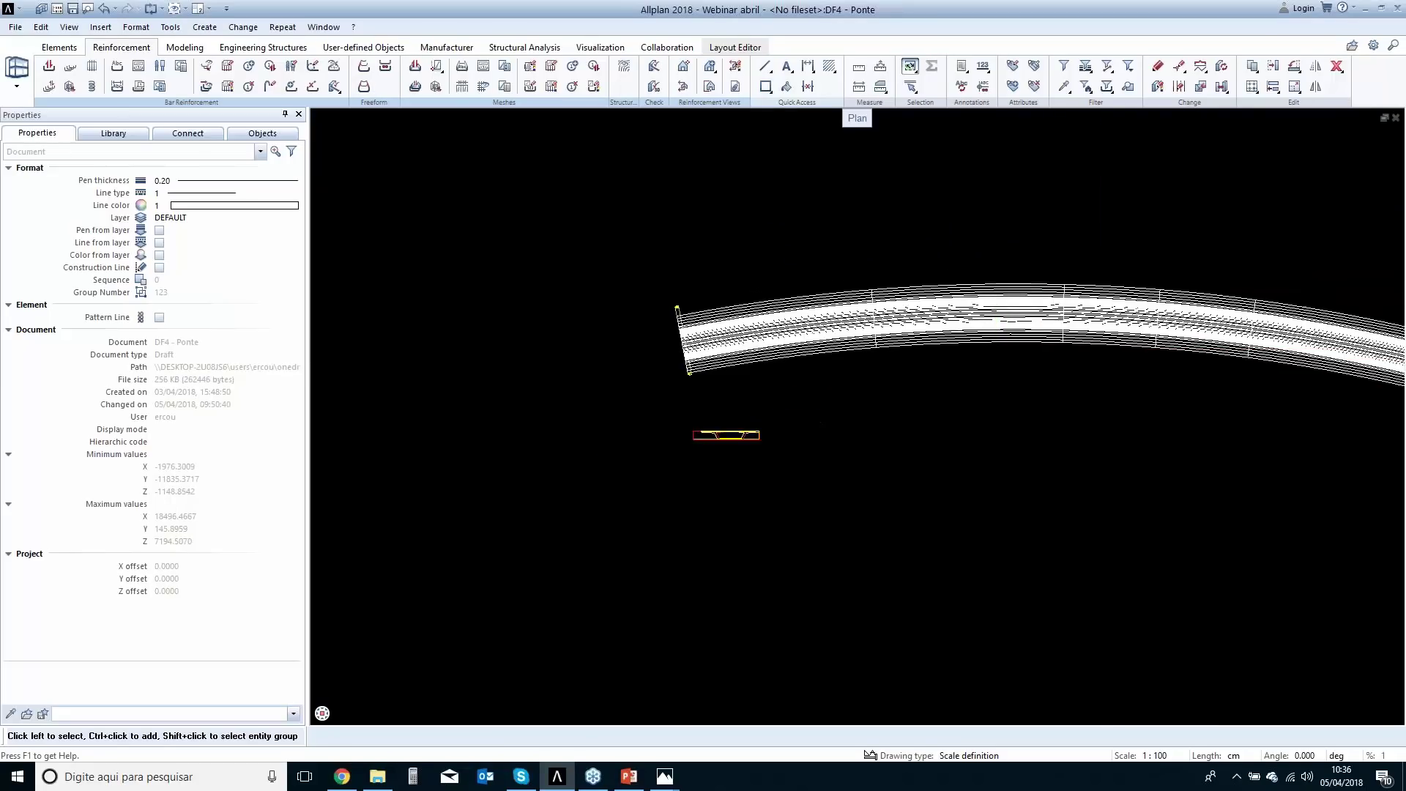
middle_drag(1006, 386, 802, 379)
scroll(657, 376, down, 1)
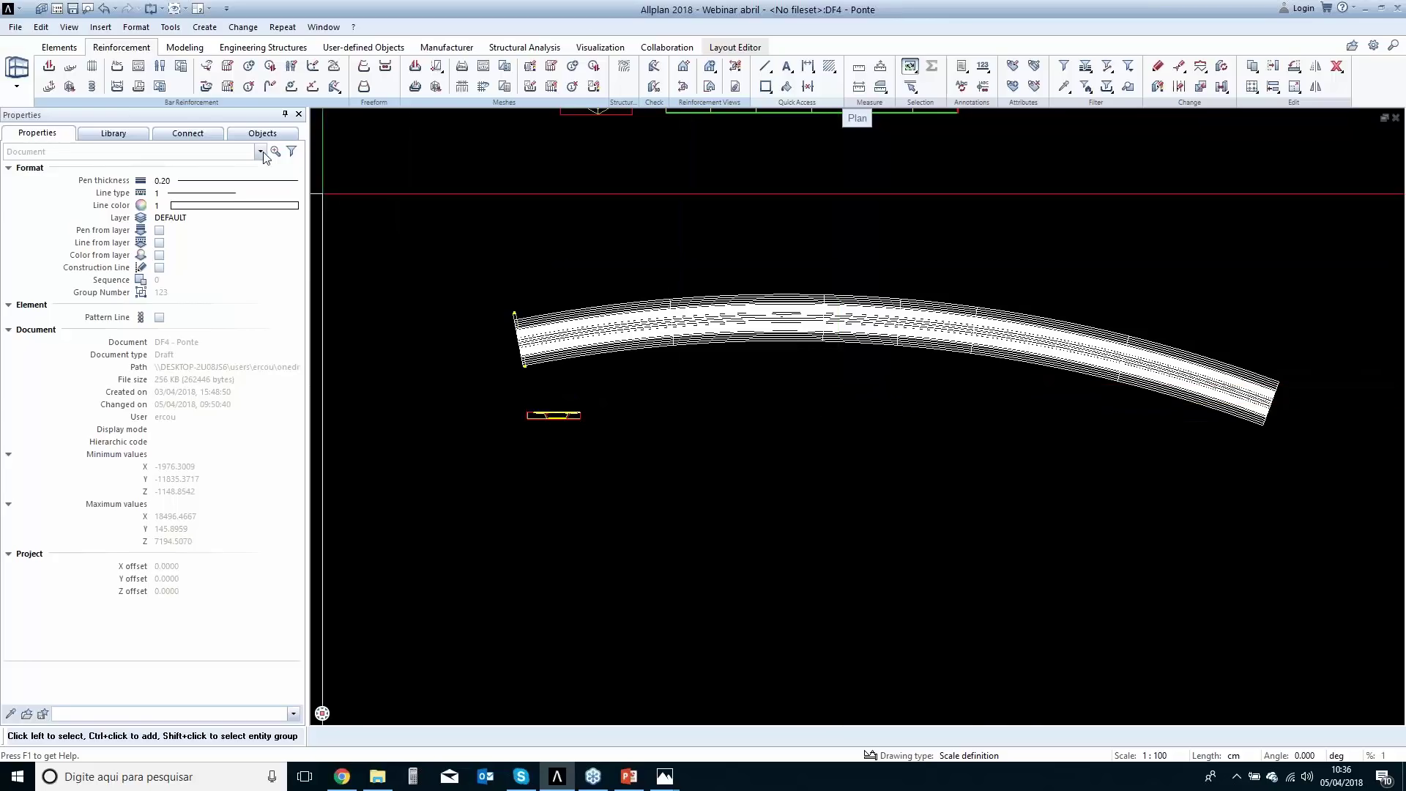
Extrude the section's transverse and longitudinal bars along the curved bridge deck, using a longitudinal deck line as the path.
click(364, 68)
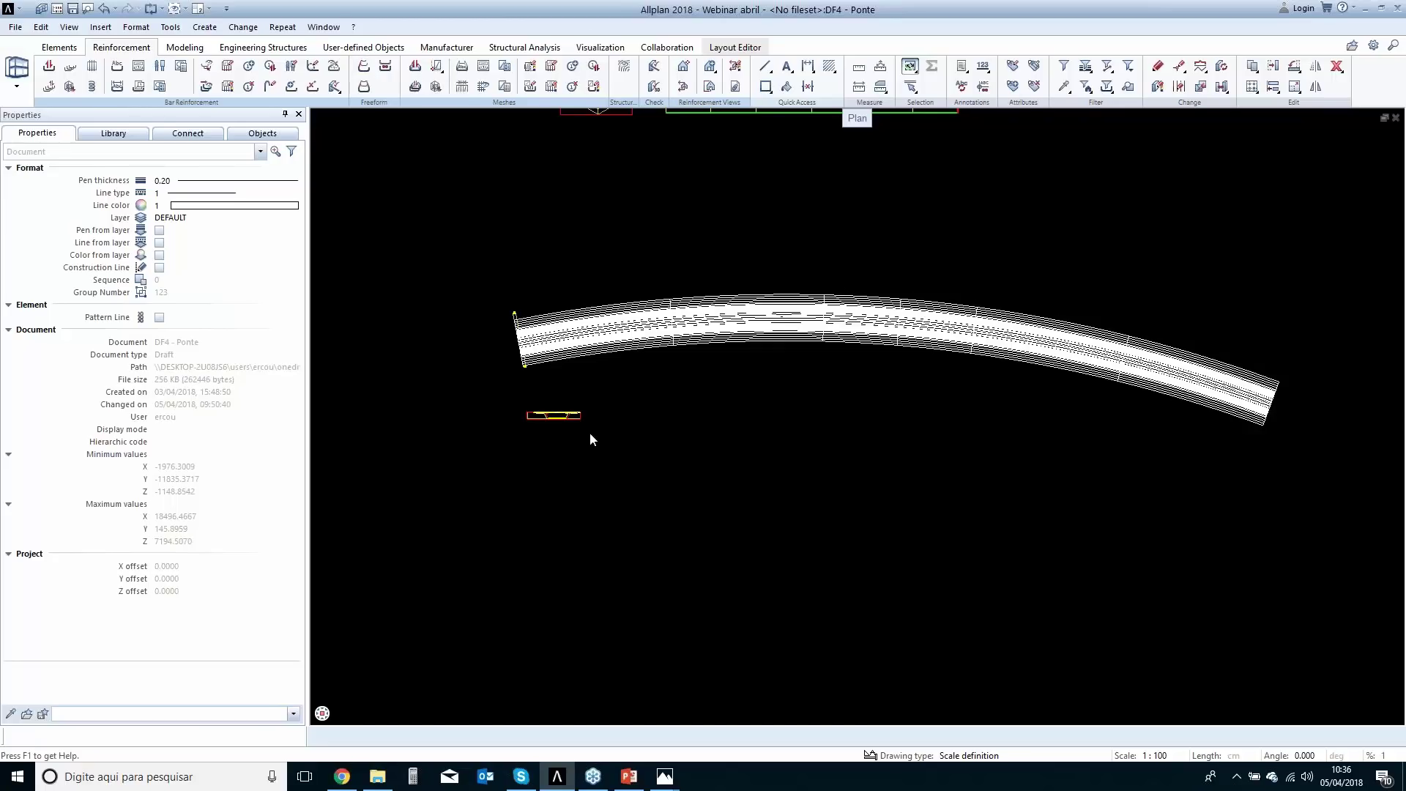
scroll(516, 416, up, 3)
scroll(517, 415, up, 1)
drag(495, 350, 763, 440)
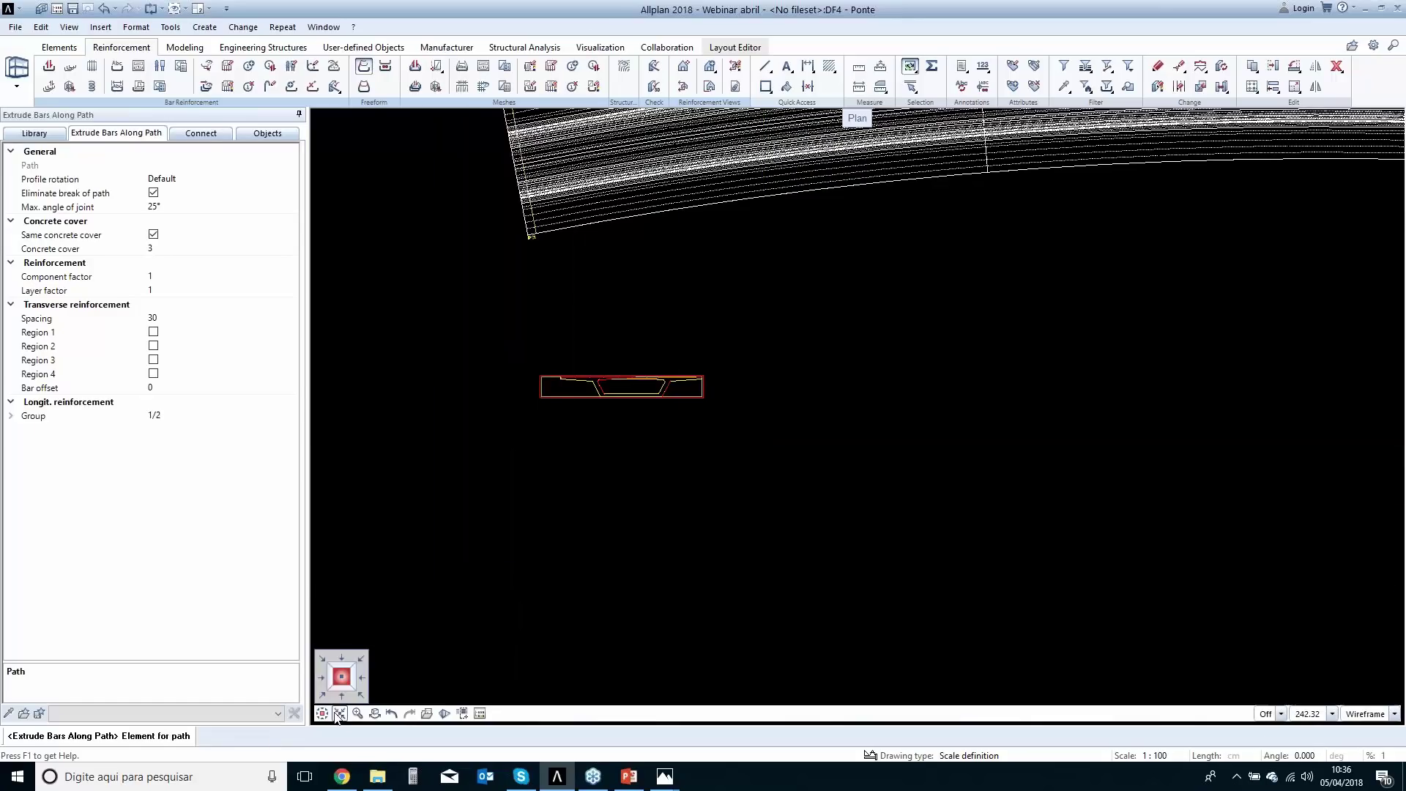
click(358, 697)
scroll(543, 243, up, 4)
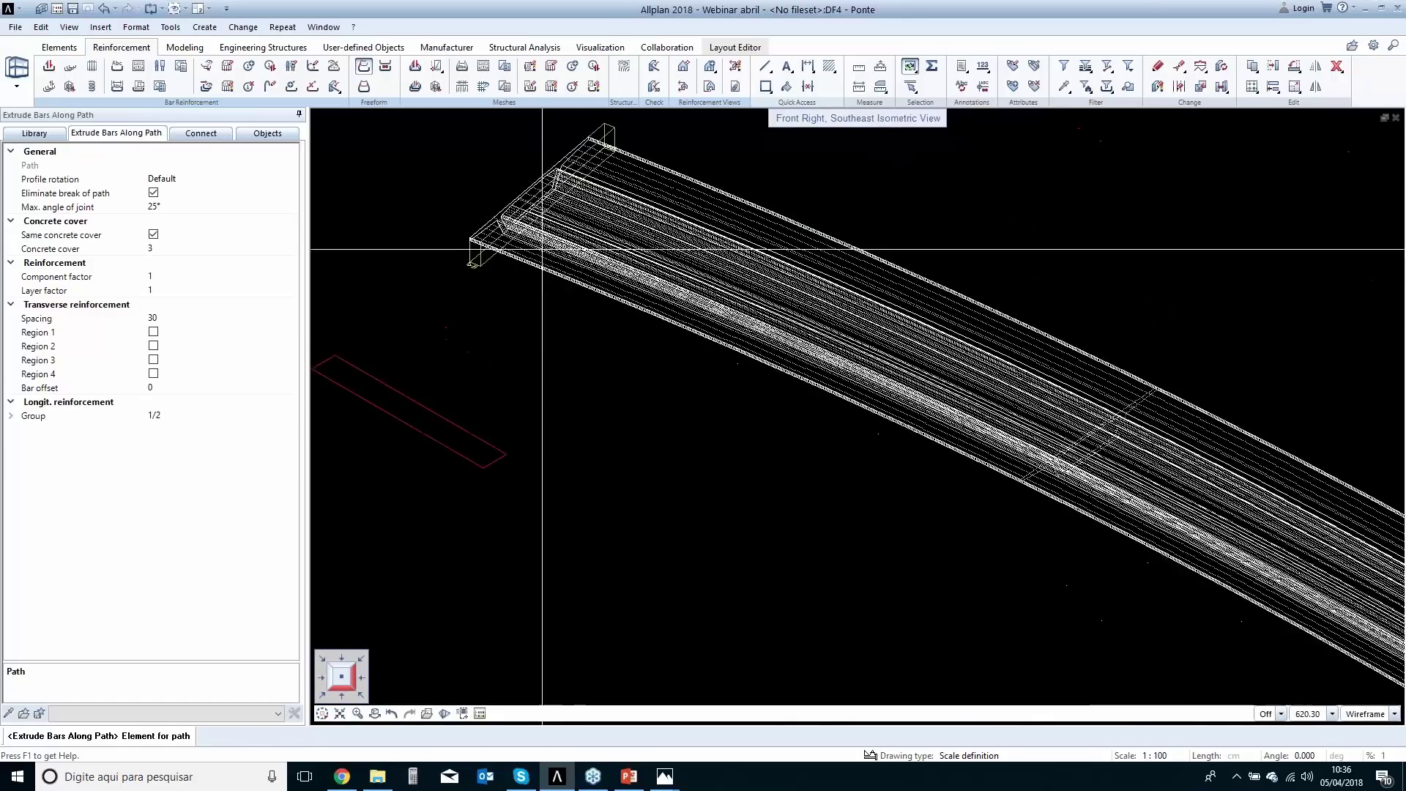
scroll(543, 244, up, 1)
click(526, 302)
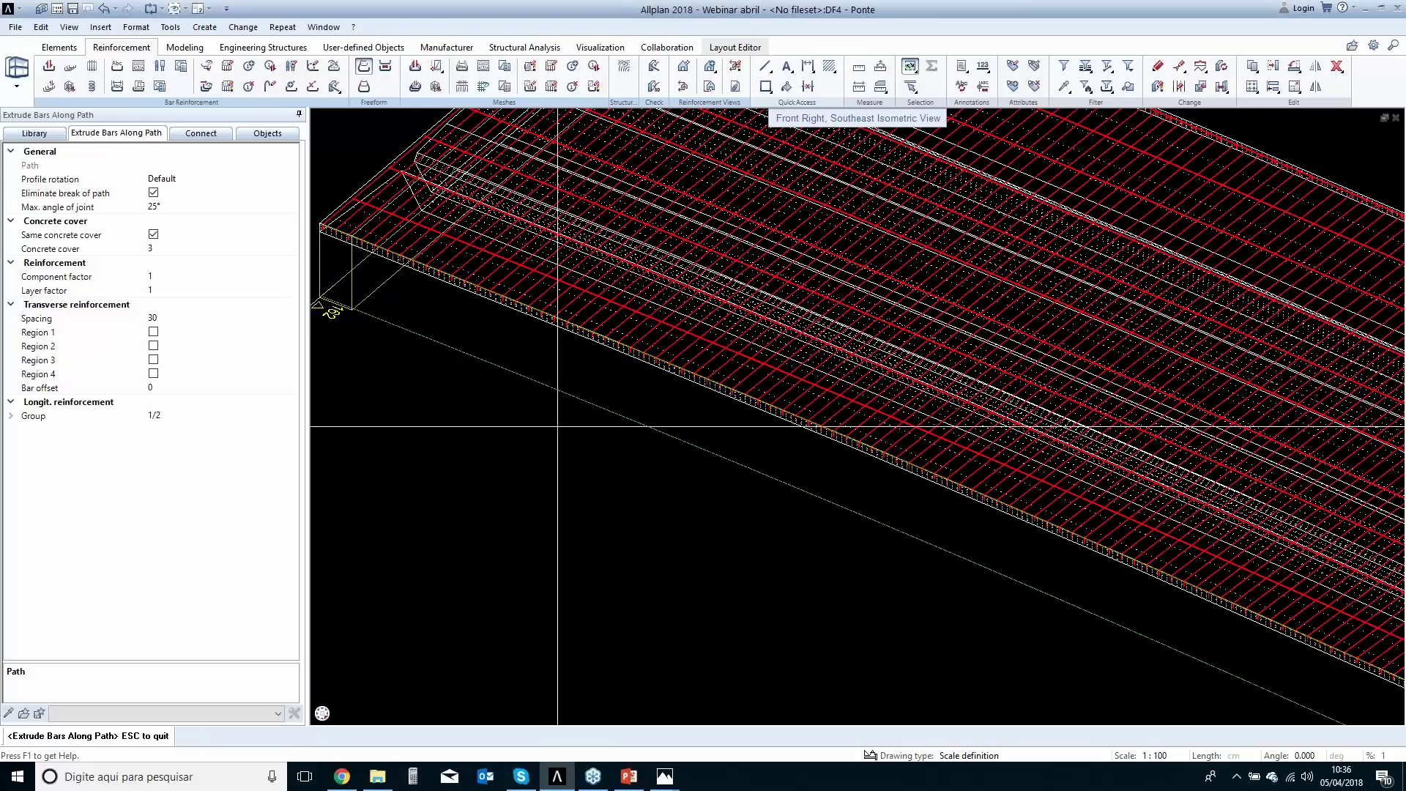
scroll(602, 531, down, 3)
key(Escape)
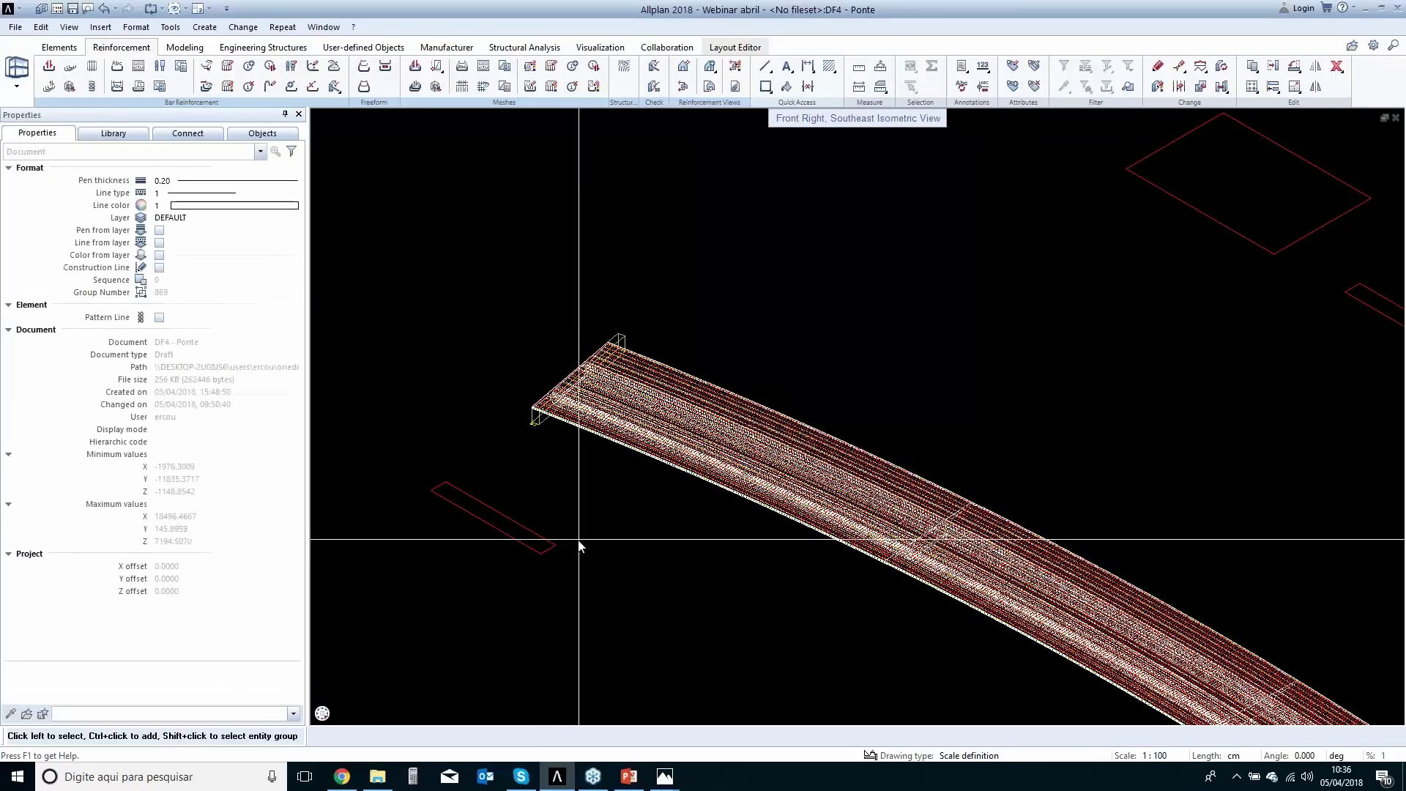
Examine the extruded bars at the end and edge of the curved deck in the southwest isometric view.
scroll(512, 496, down, 3)
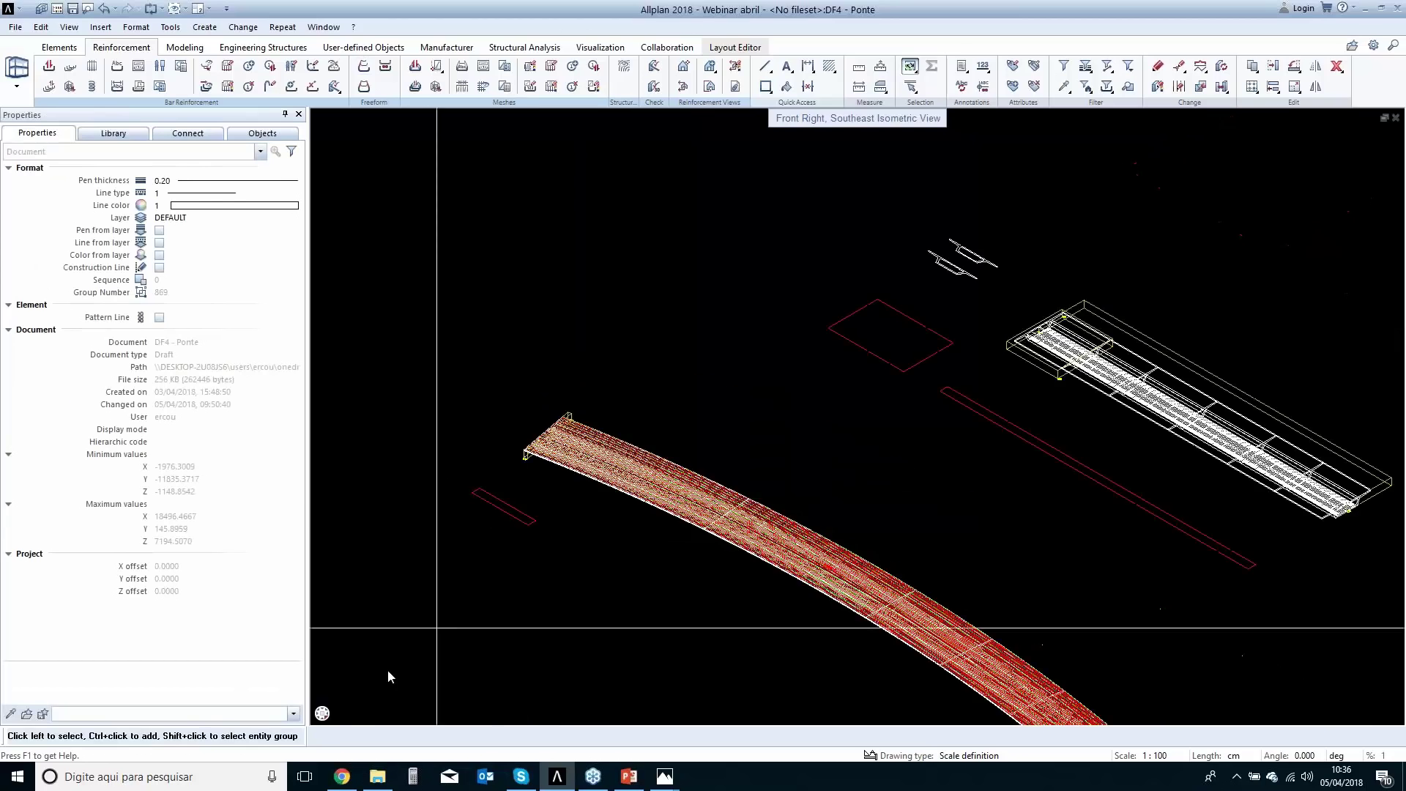
click(323, 697)
scroll(649, 617, up, 5)
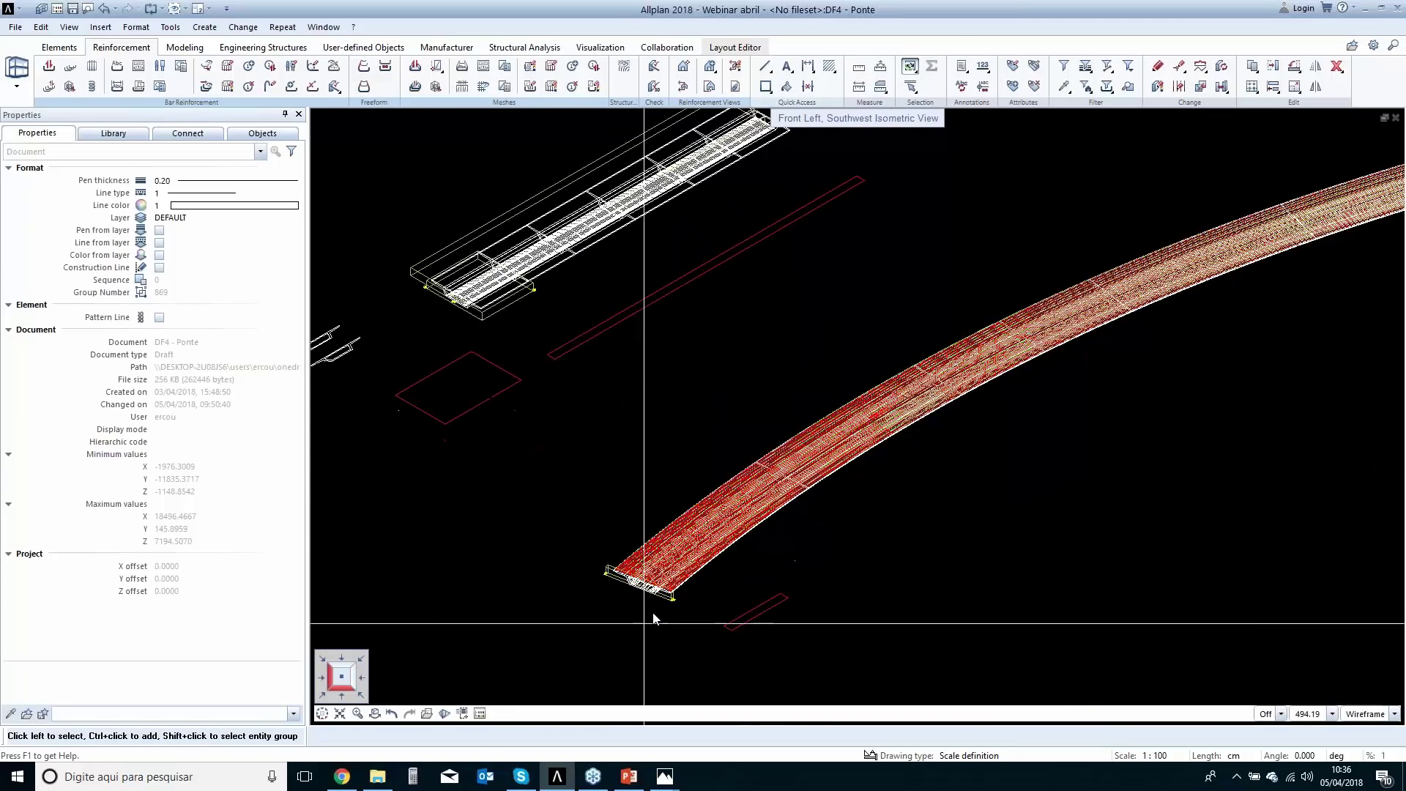
scroll(739, 536, up, 5)
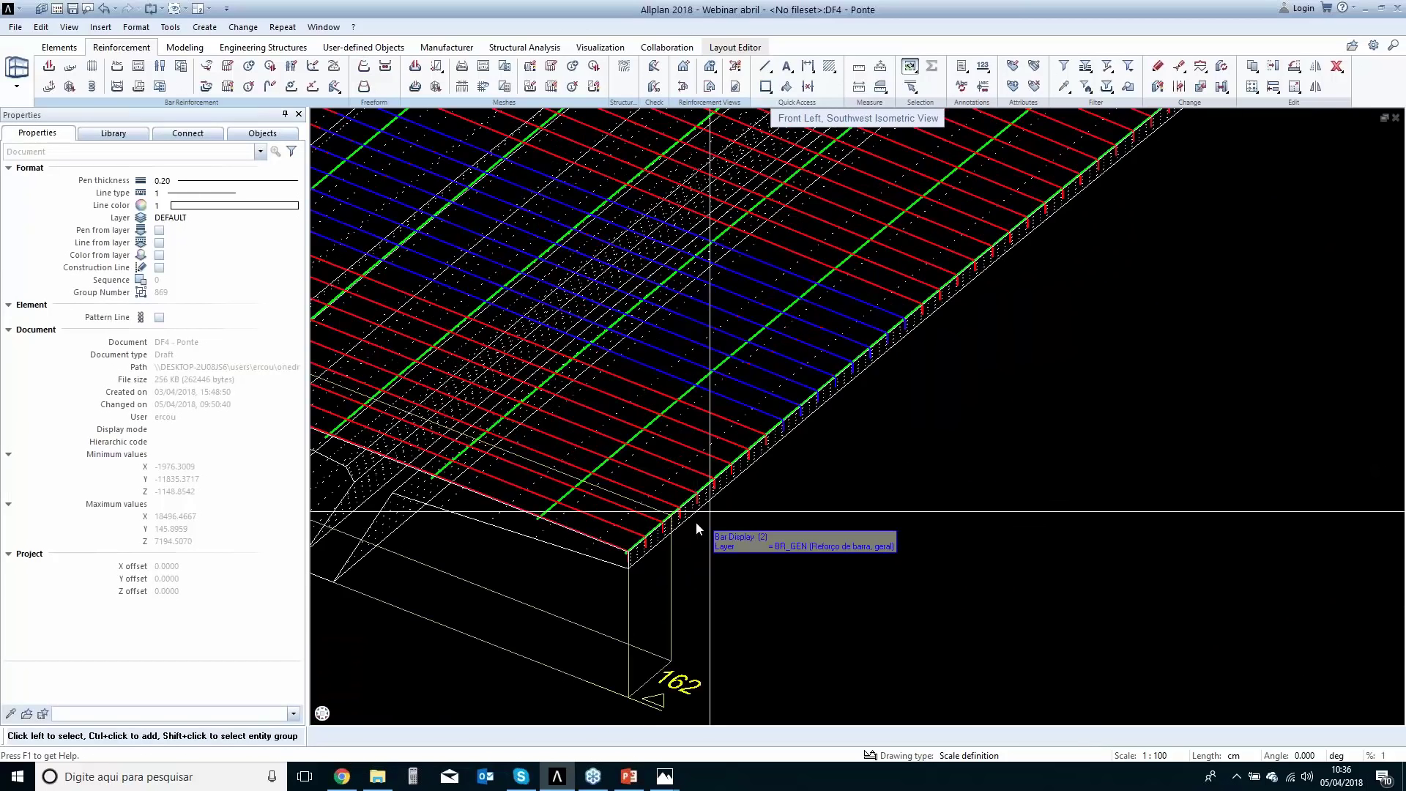
scroll(708, 518, up, 2)
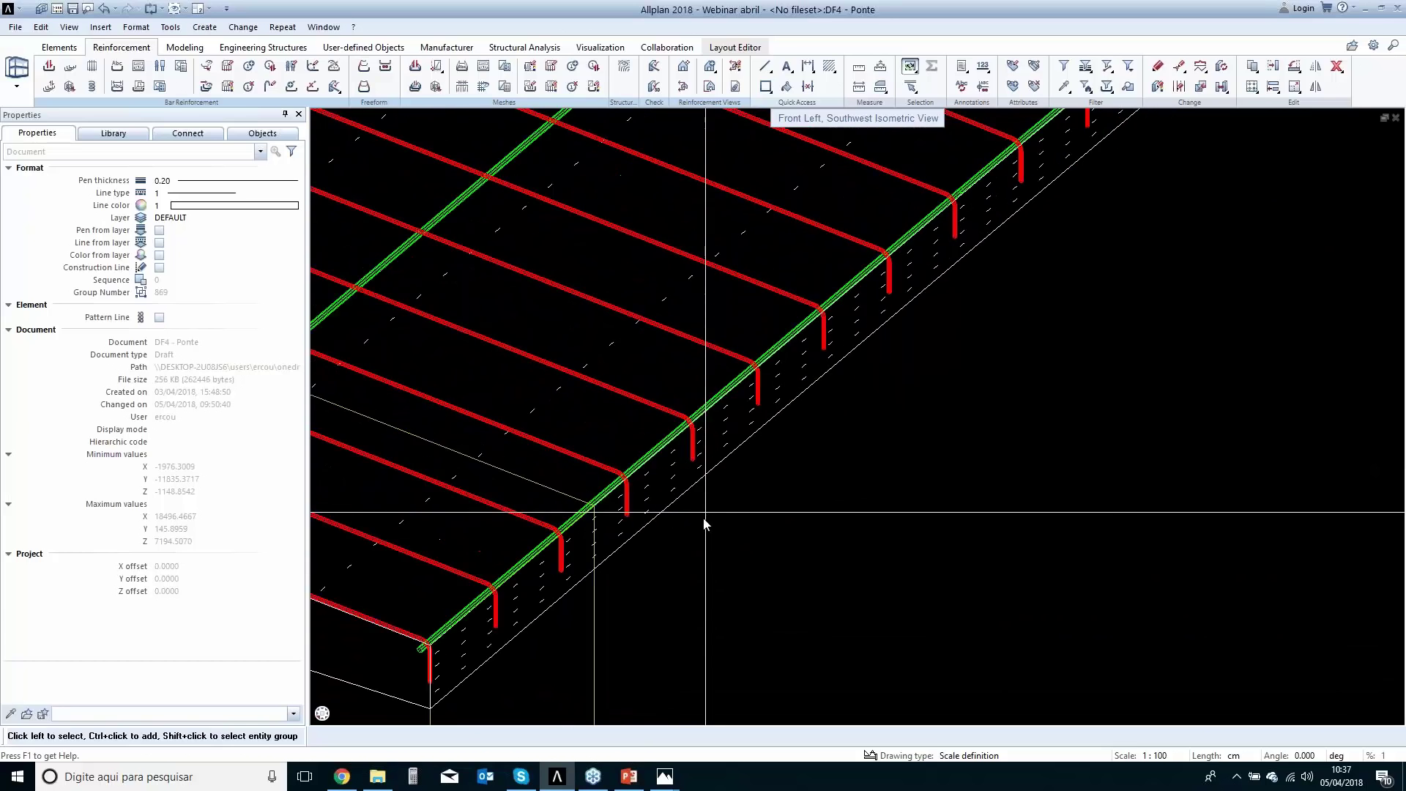
scroll(705, 523, down, 10)
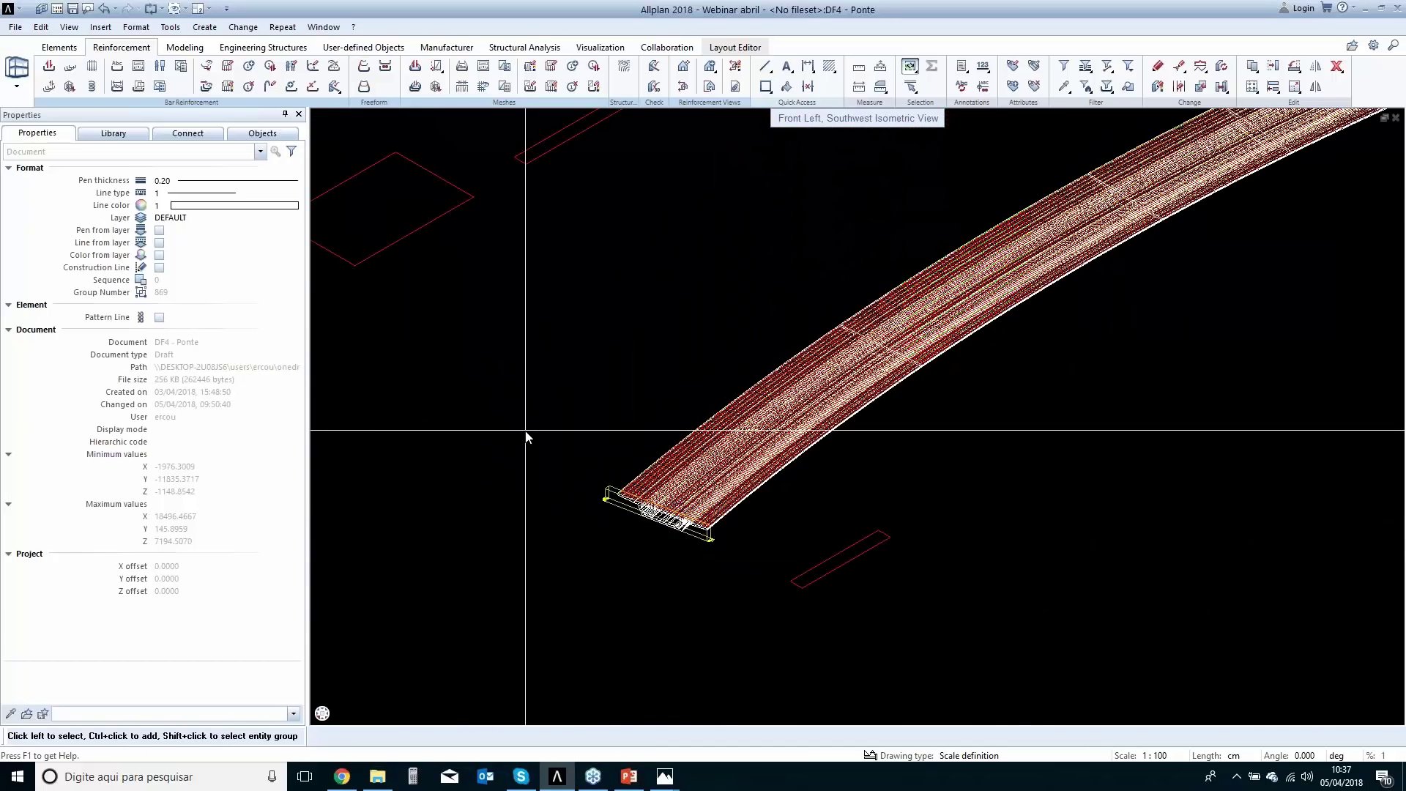
Set the curved bridge deck's surface transparency to 45% in a perspective view, inspect the bars inside, and close that view.
key(F4)
scroll(458, 479, up, 3)
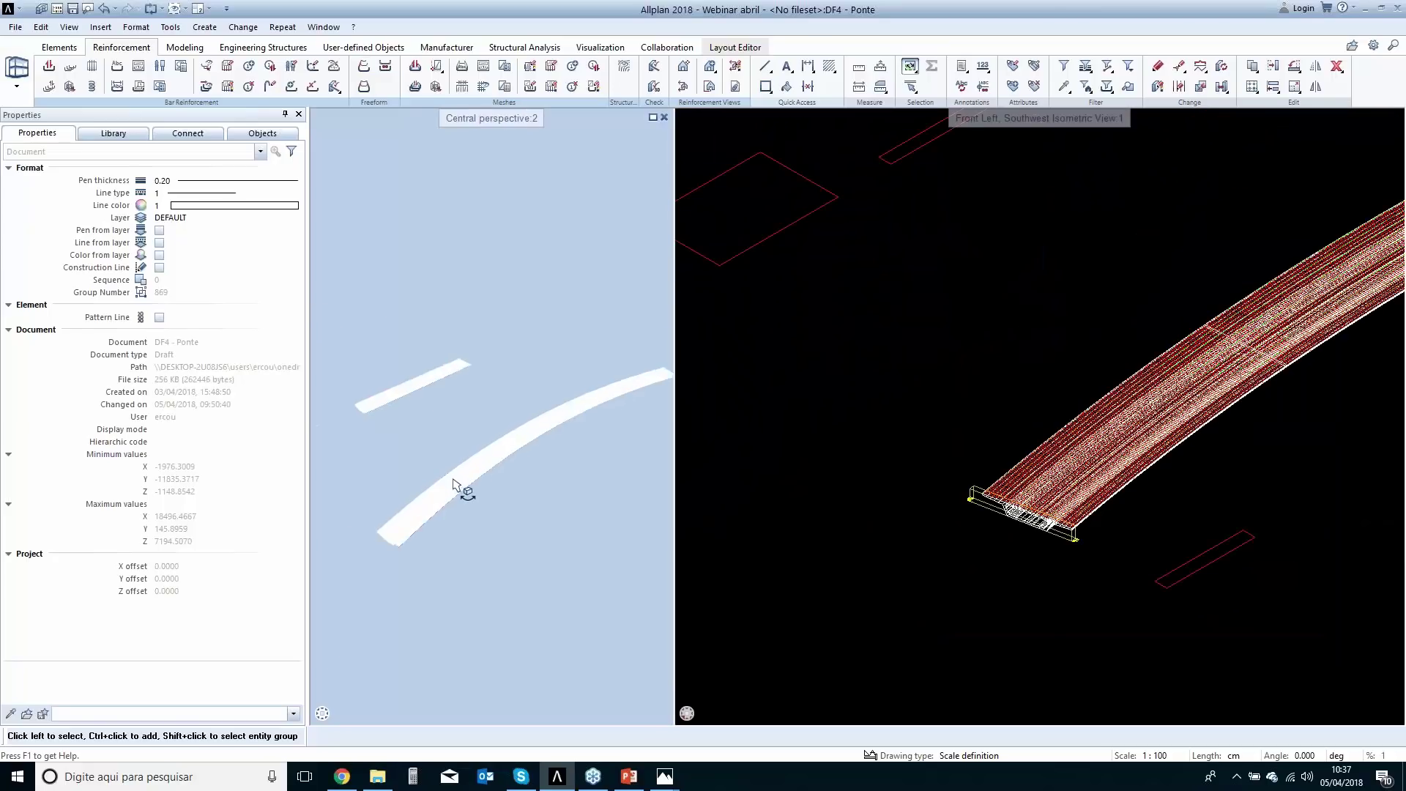
right_click(460, 478)
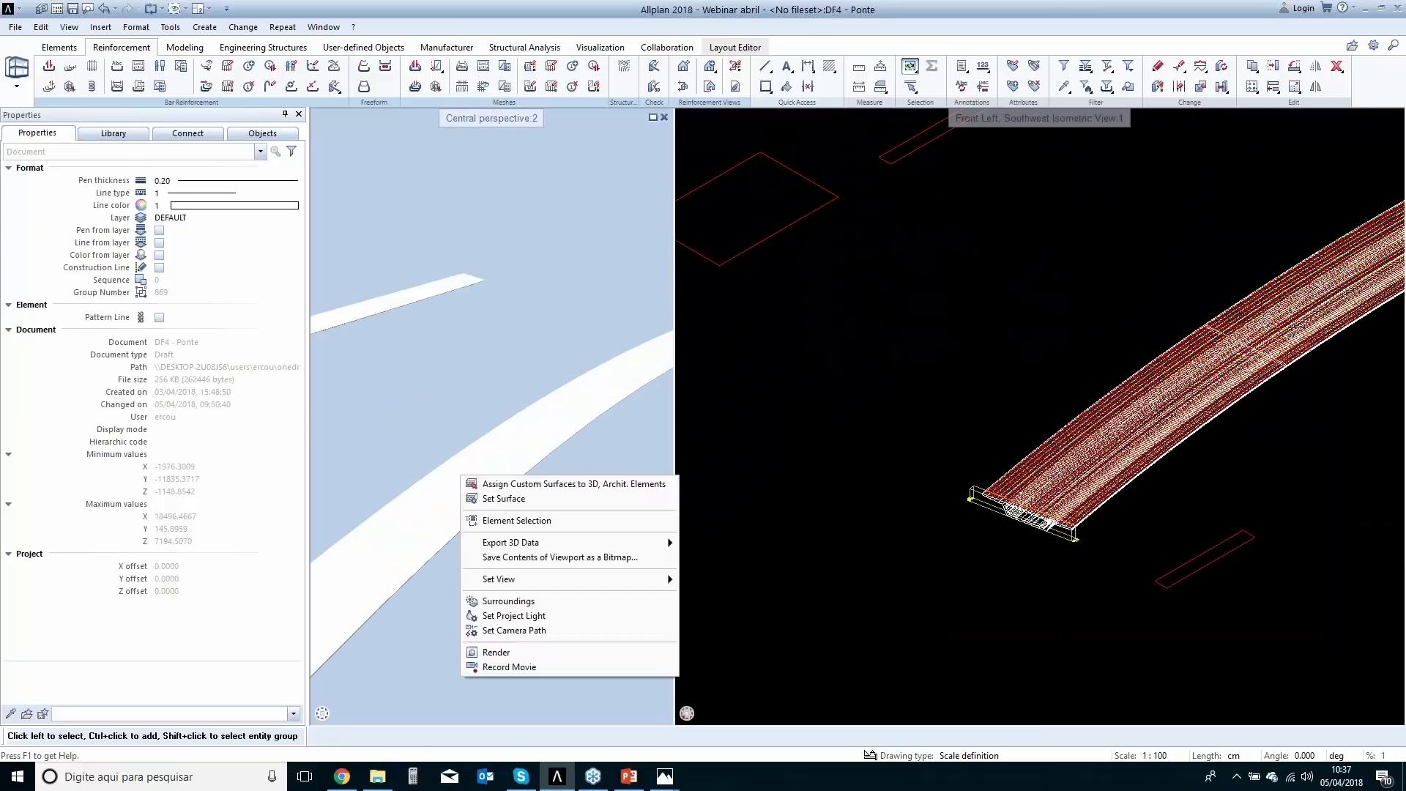
click(491, 497)
drag(154, 351, 188, 351)
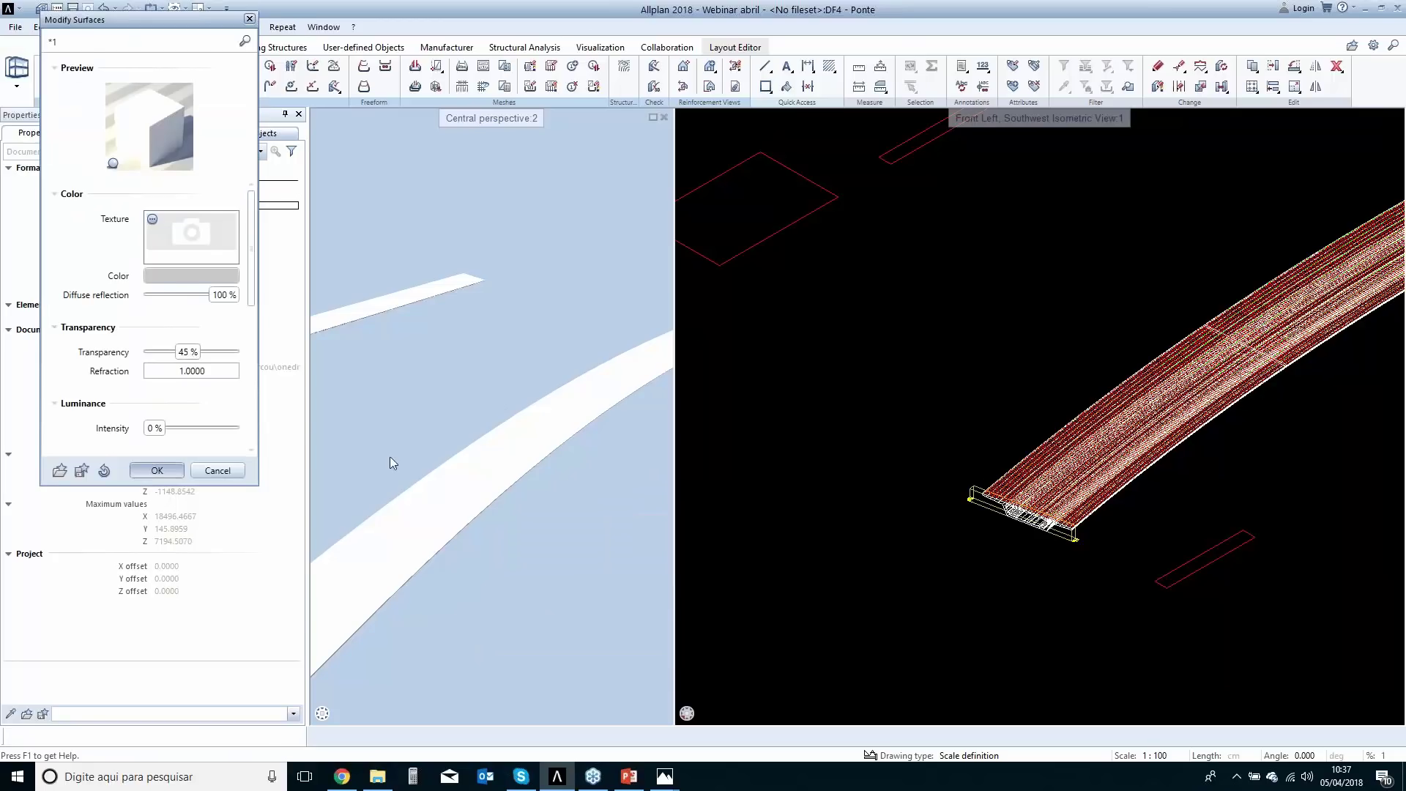
scroll(476, 517, up, 3)
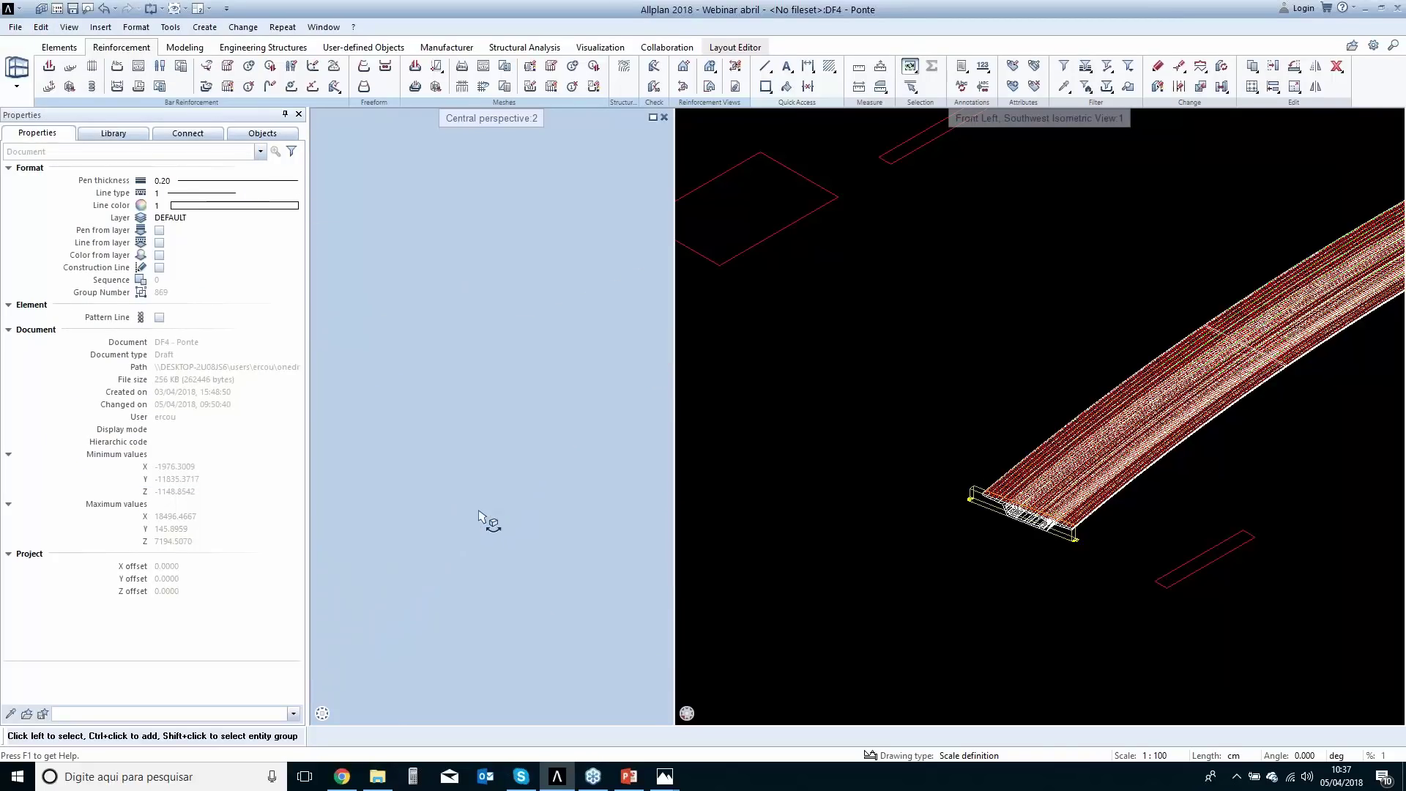
mouse_move(554, 446)
mouse_down()
mouse_move(568, 465)
mouse_move(559, 440)
mouse_up()
scroll(635, 288, down, 3)
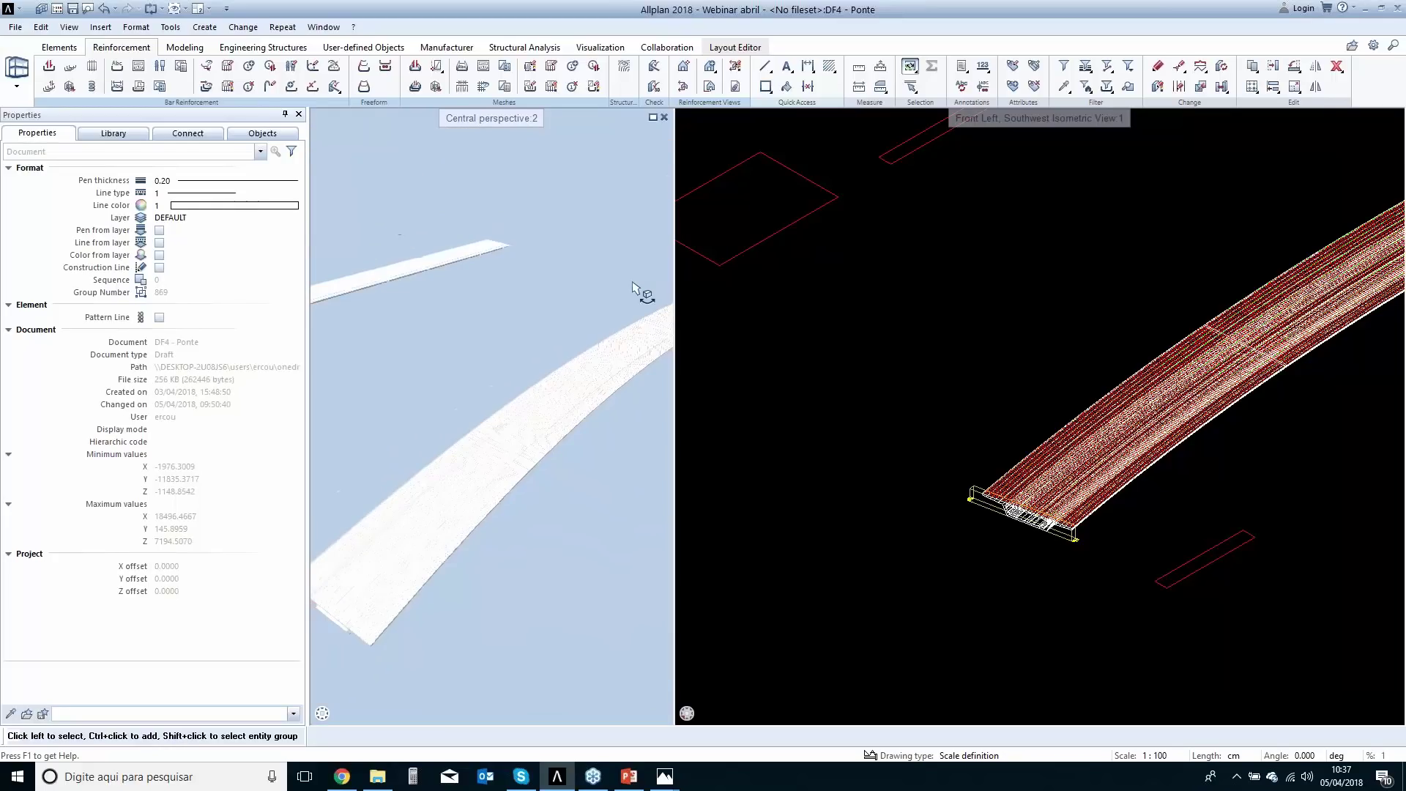
click(664, 117)
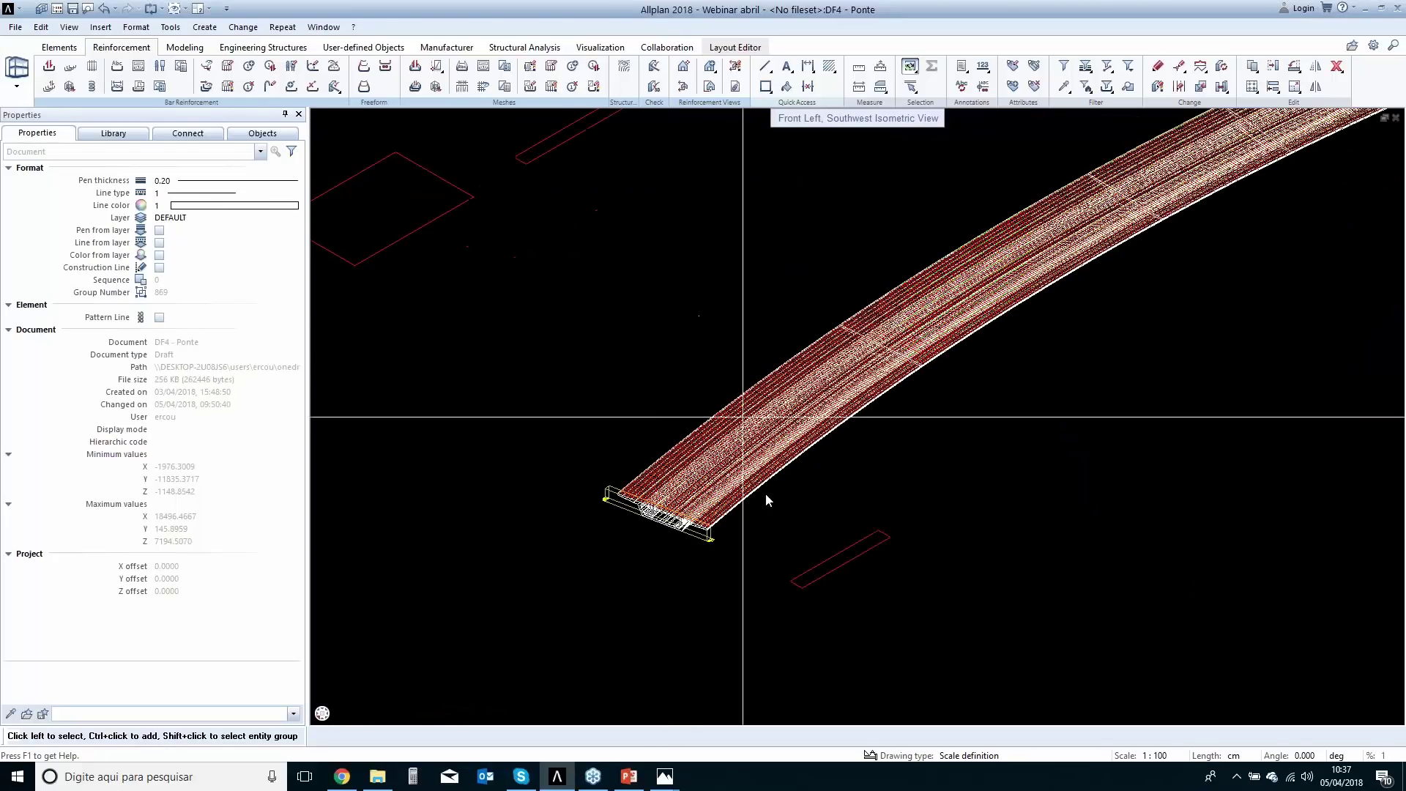
Create a full schema of a transverse top-slab bar in plan and place it below the curved deck.
scroll(689, 580, up, 2)
scroll(666, 565, up, 1)
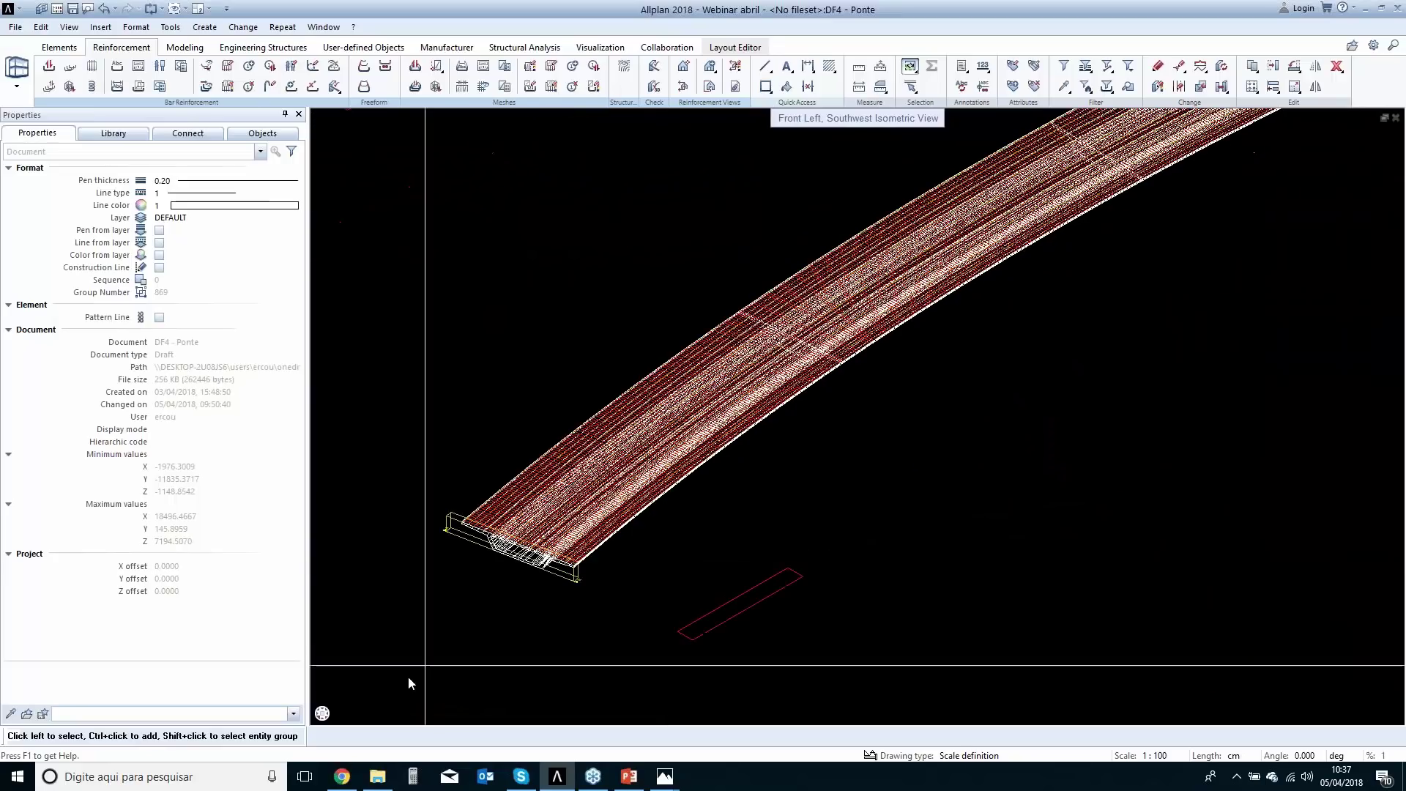
click(342, 676)
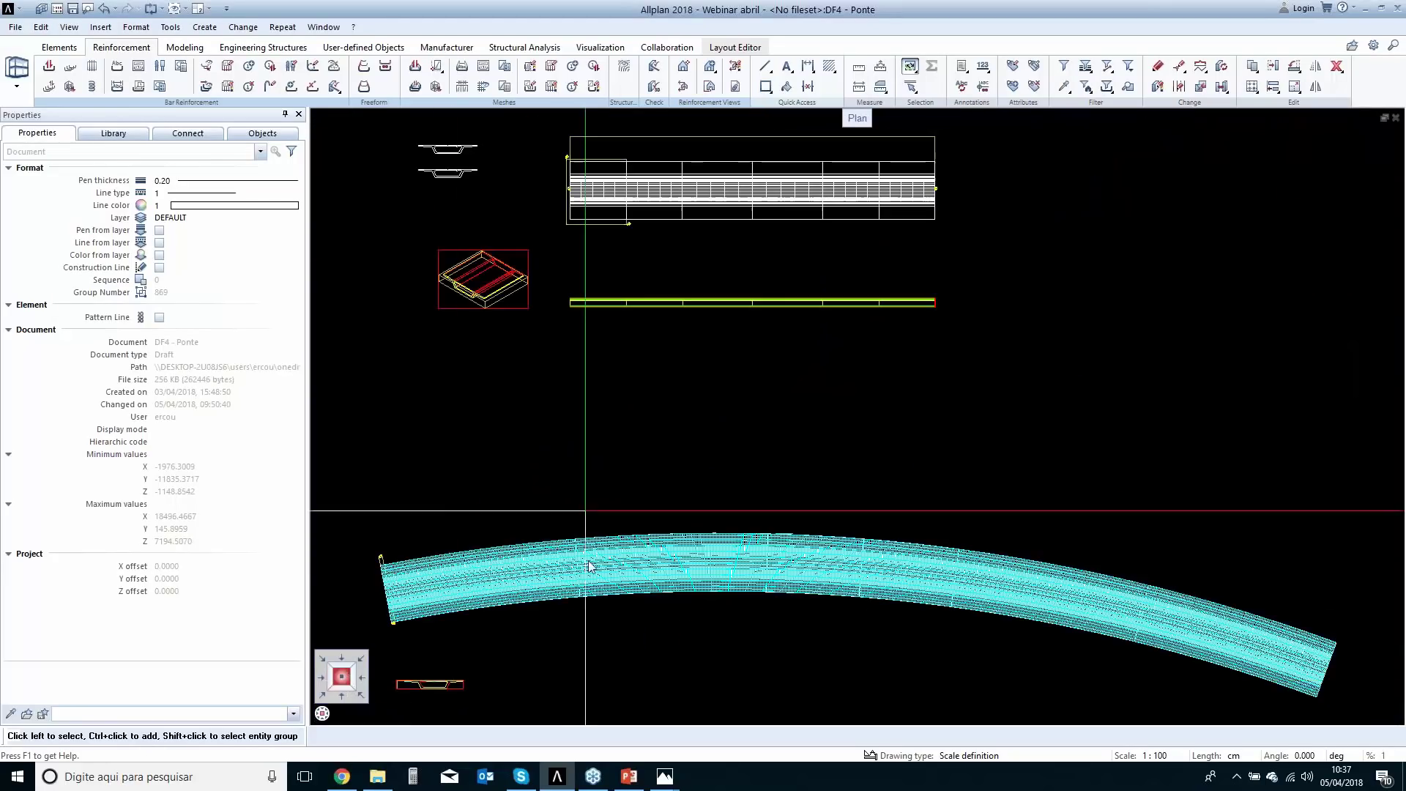
middle_drag(548, 662, 554, 532)
scroll(554, 531, up, 2)
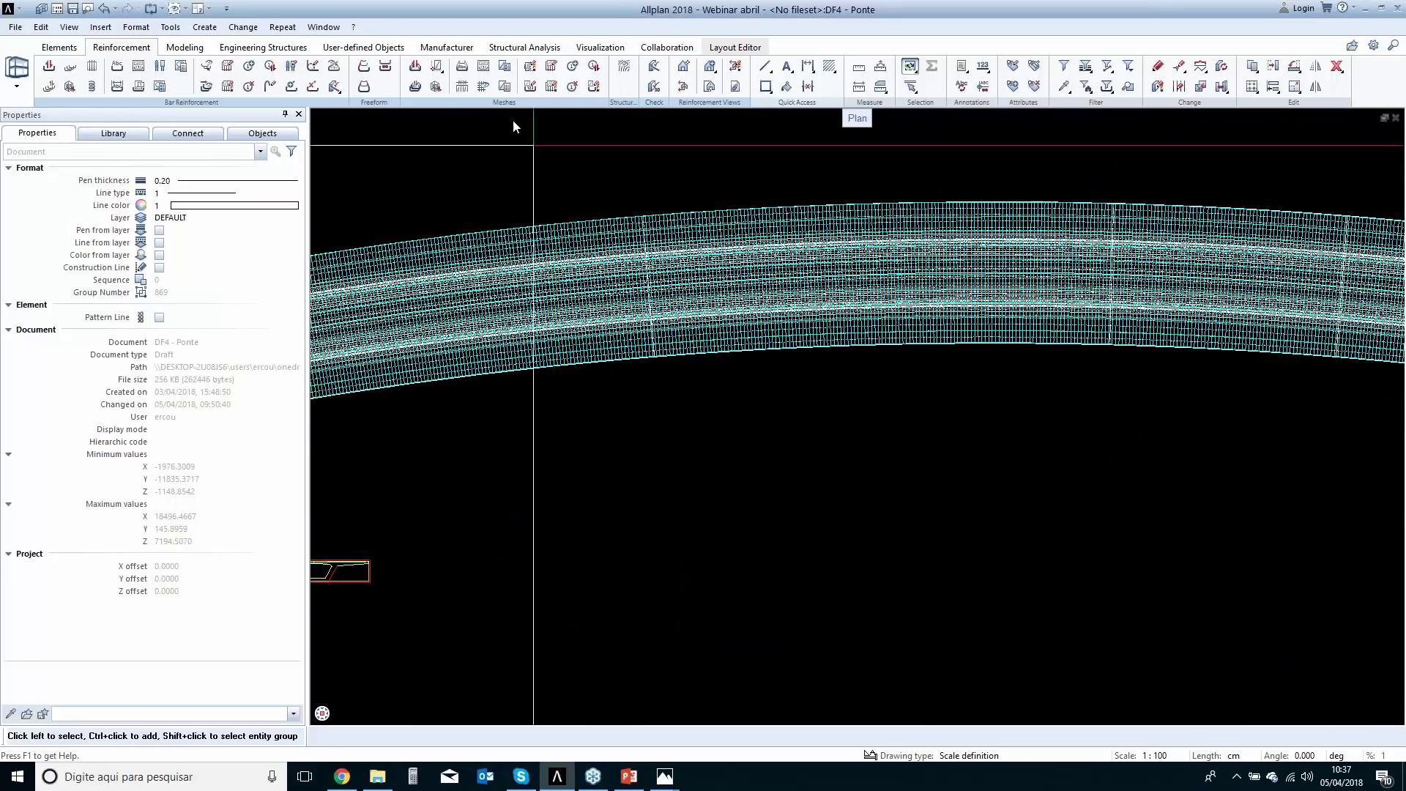
click(483, 70)
scroll(501, 245, up, 2)
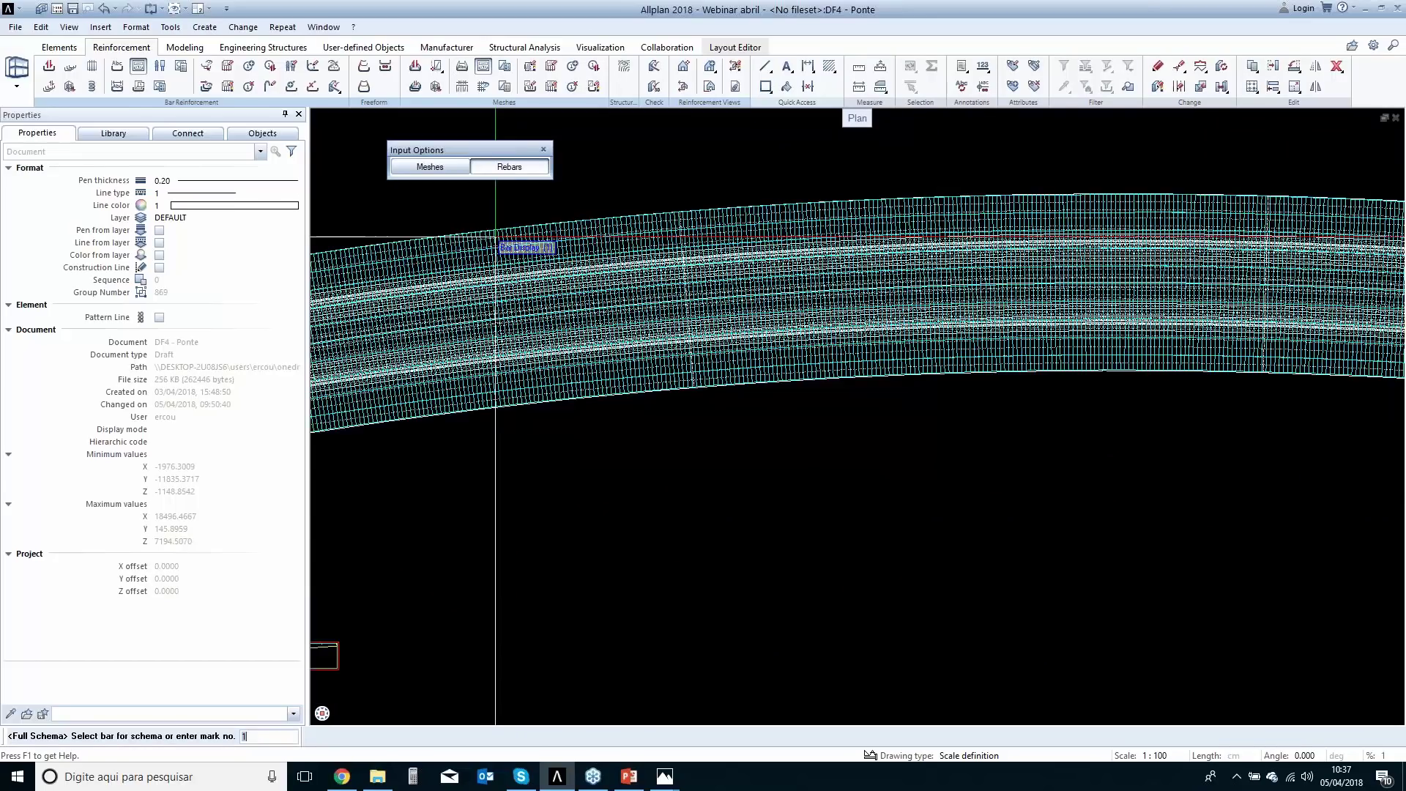
click(502, 241)
scroll(575, 473, down, 2)
middle_drag(747, 625, 686, 458)
click(686, 457)
scroll(699, 463, up, 4)
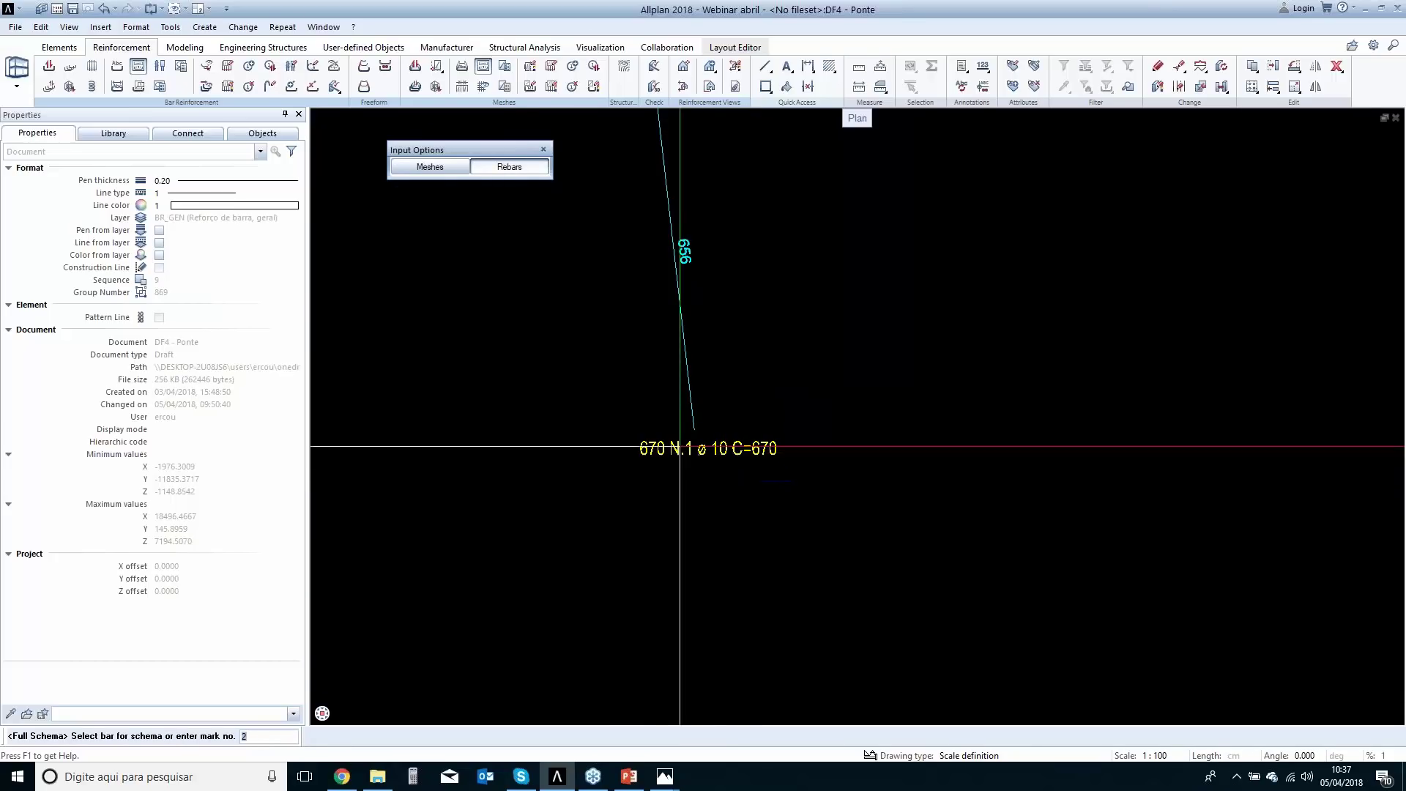
scroll(682, 367, down, 4)
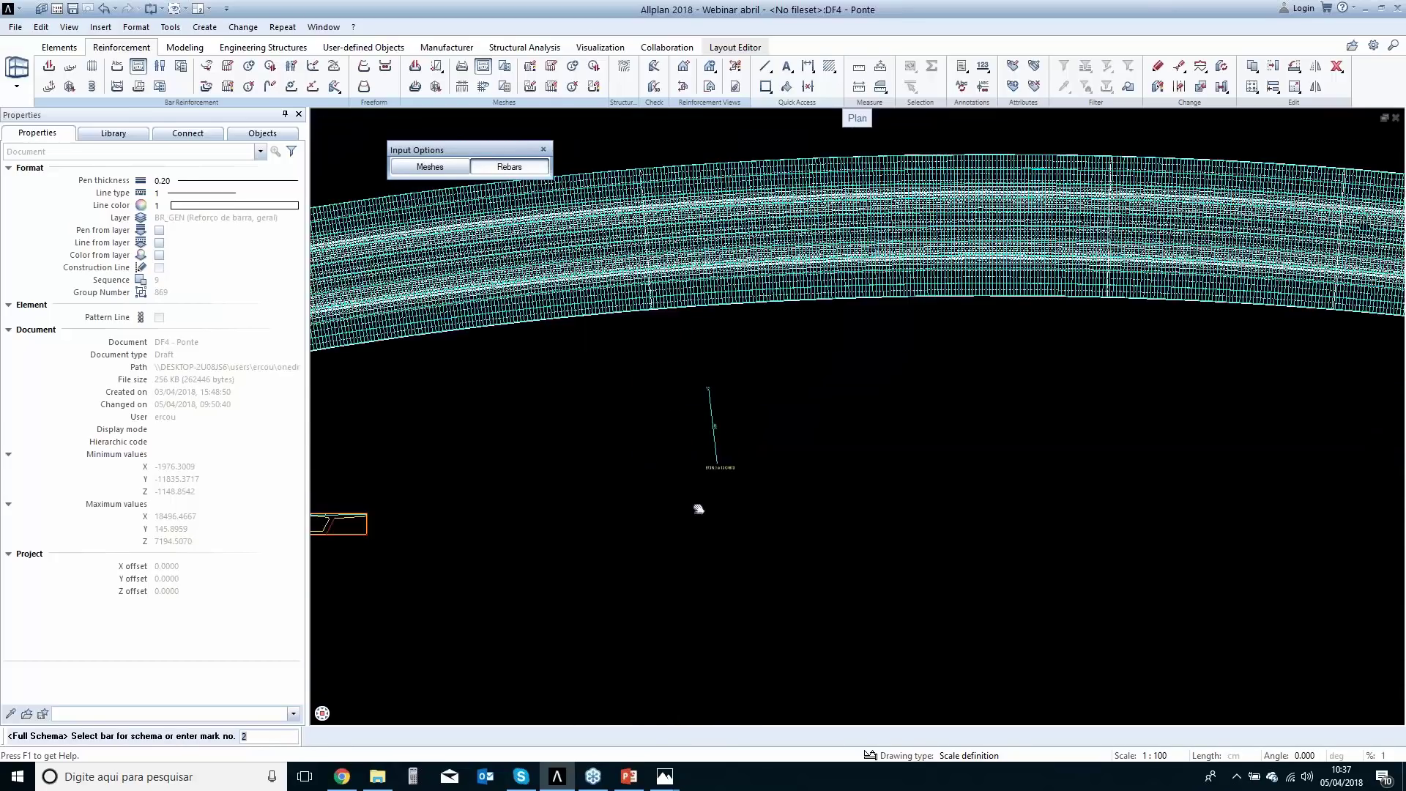
key(Escape)
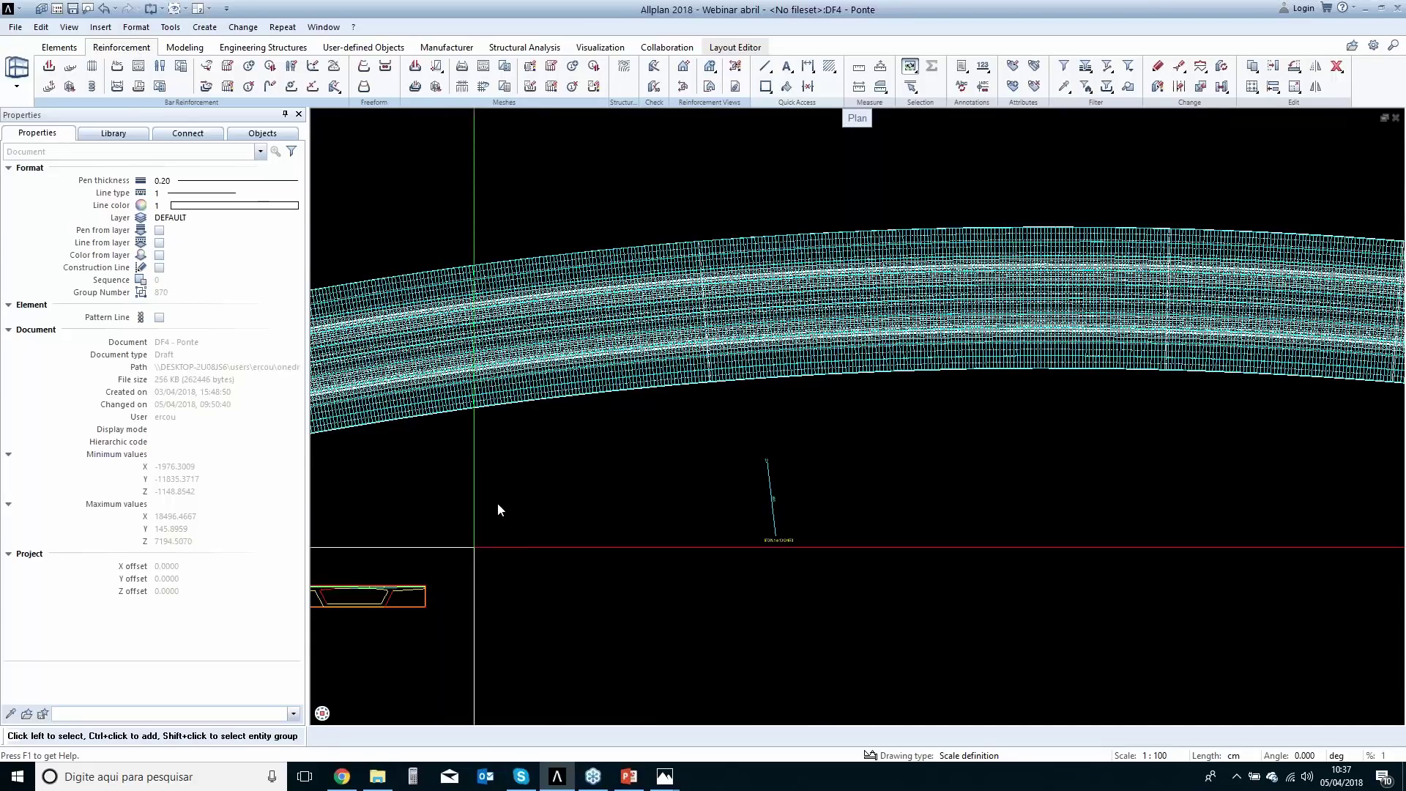
Examine the transverse and longitudinal bar layout along the curved deck and at its left end in plan.
scroll(674, 414, up, 3)
scroll(718, 496, up, 2)
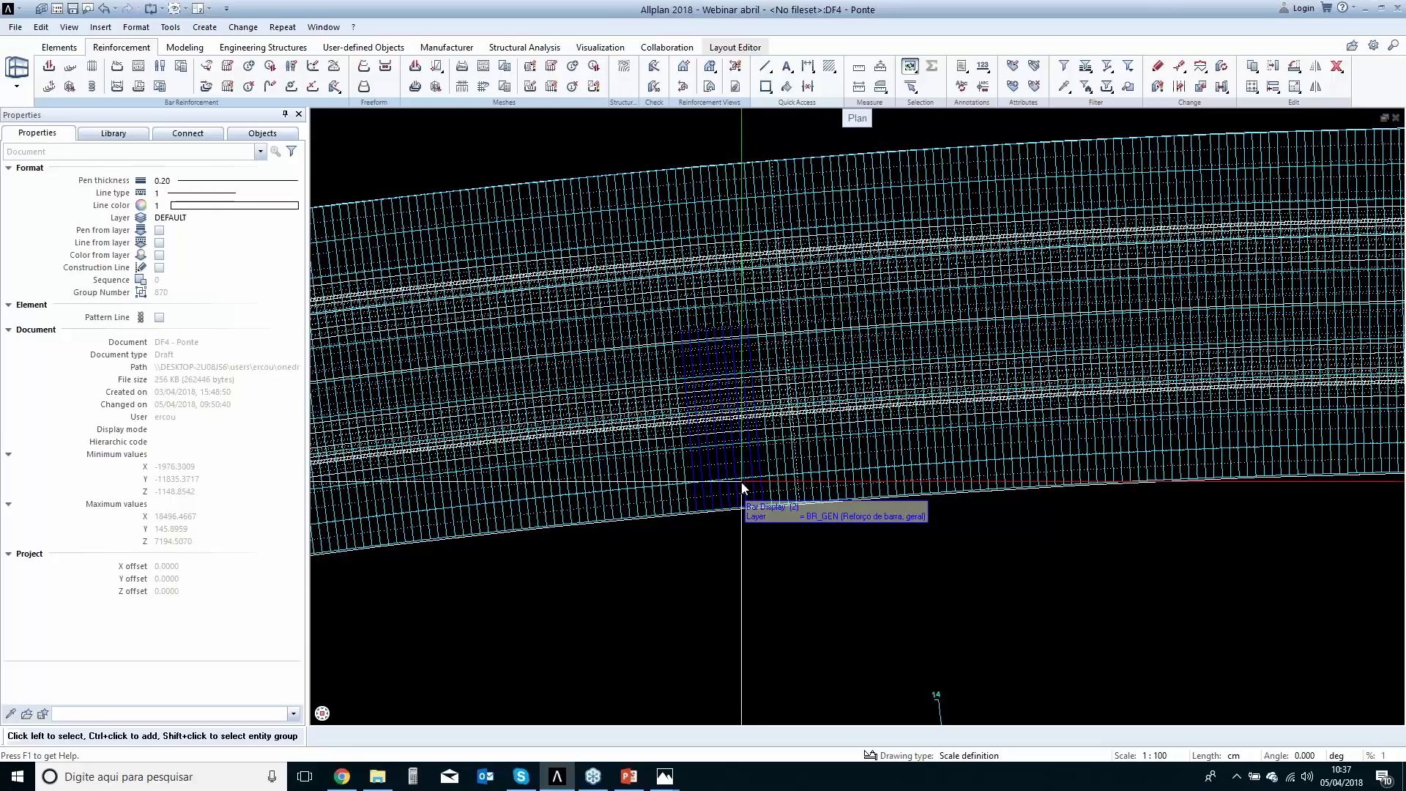
scroll(731, 487, down, 5)
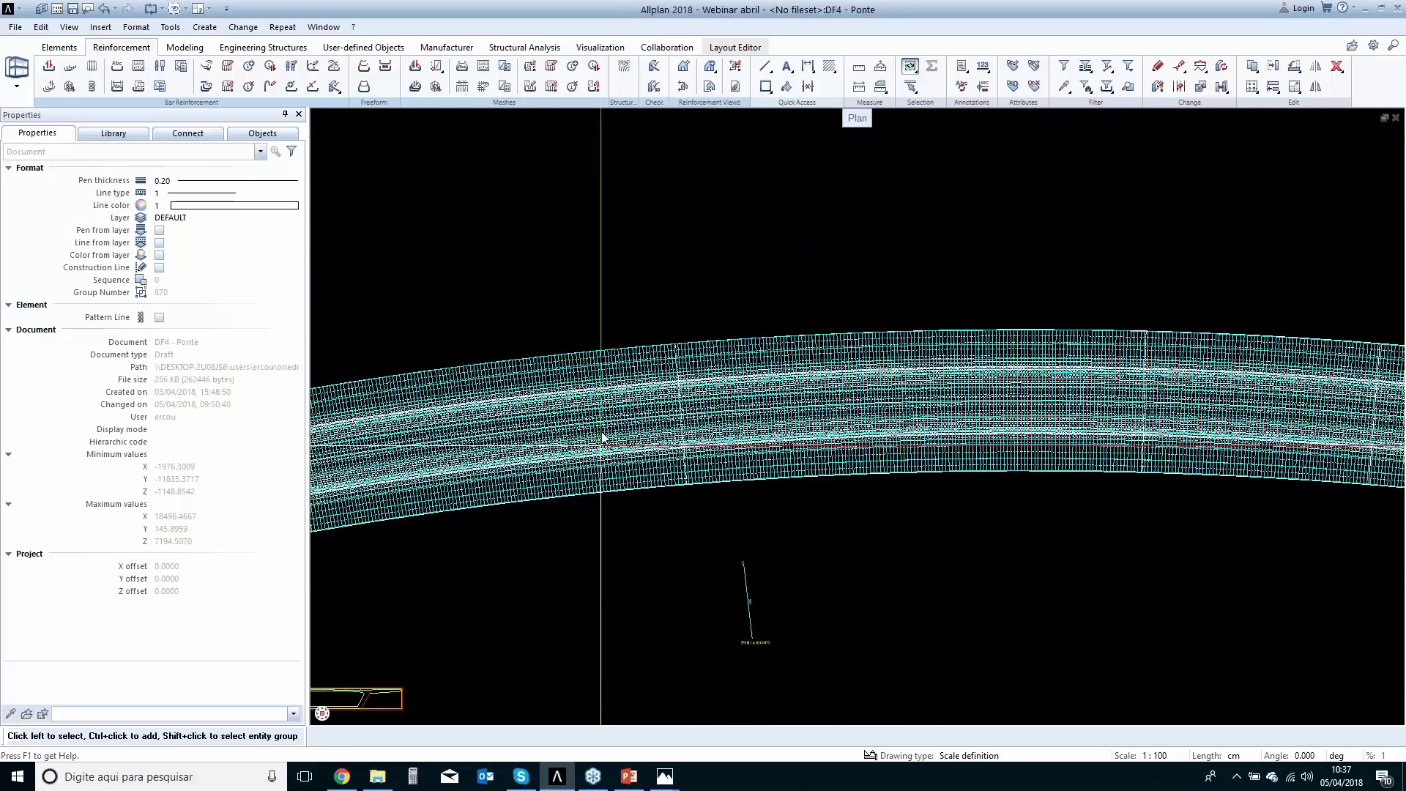
scroll(690, 458, up, 5)
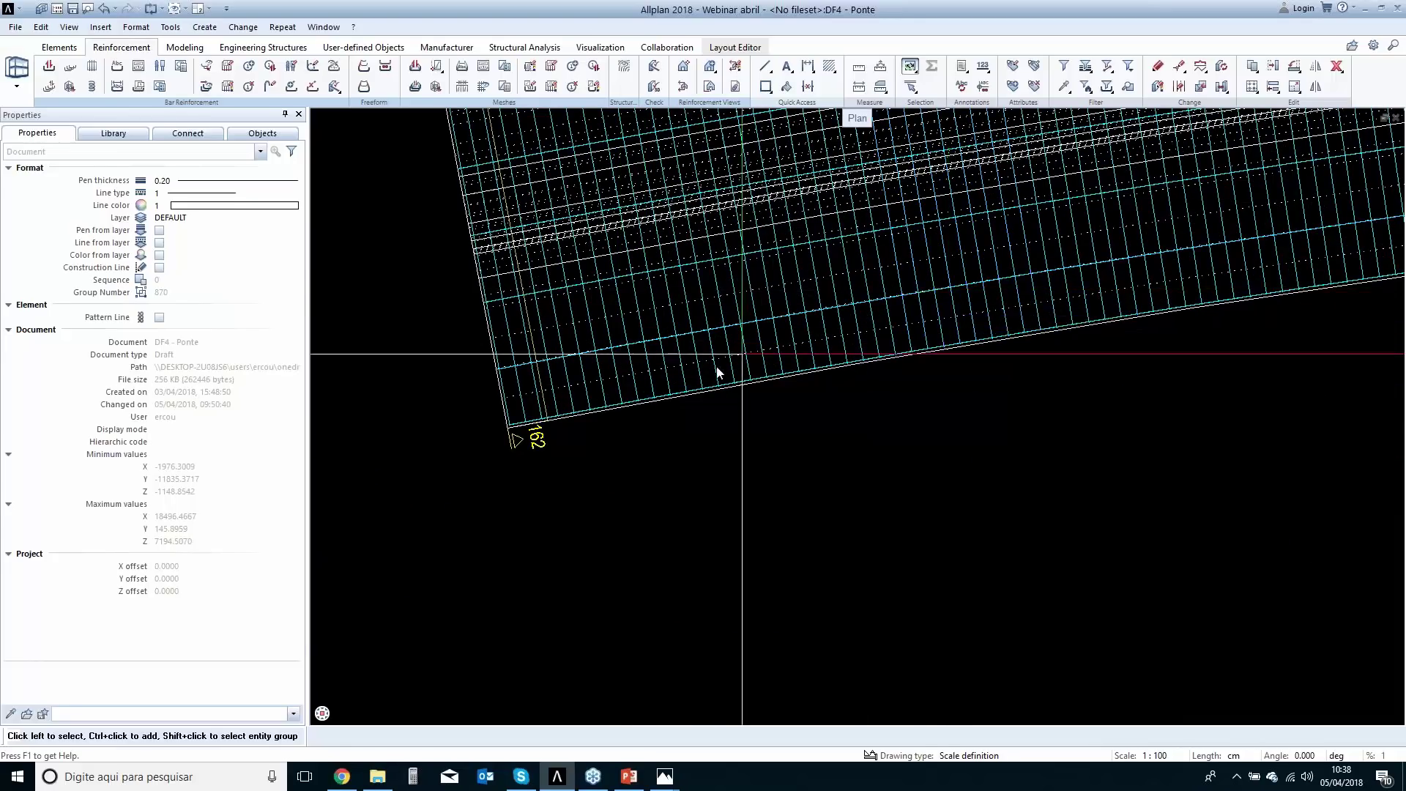
scroll(709, 469, down, 3)
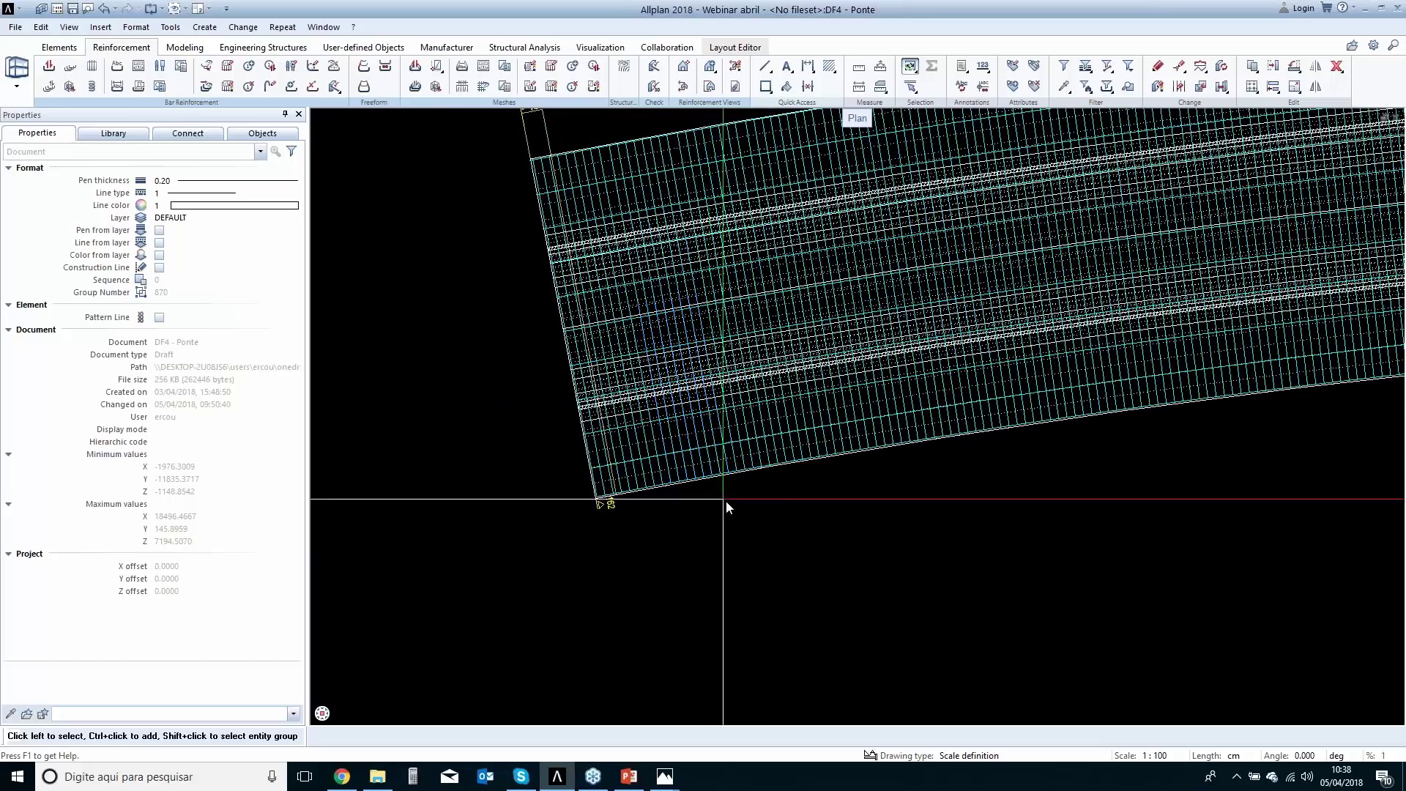
scroll(727, 499, down, 2)
middle_drag(961, 531, 692, 523)
scroll(768, 439, up, 5)
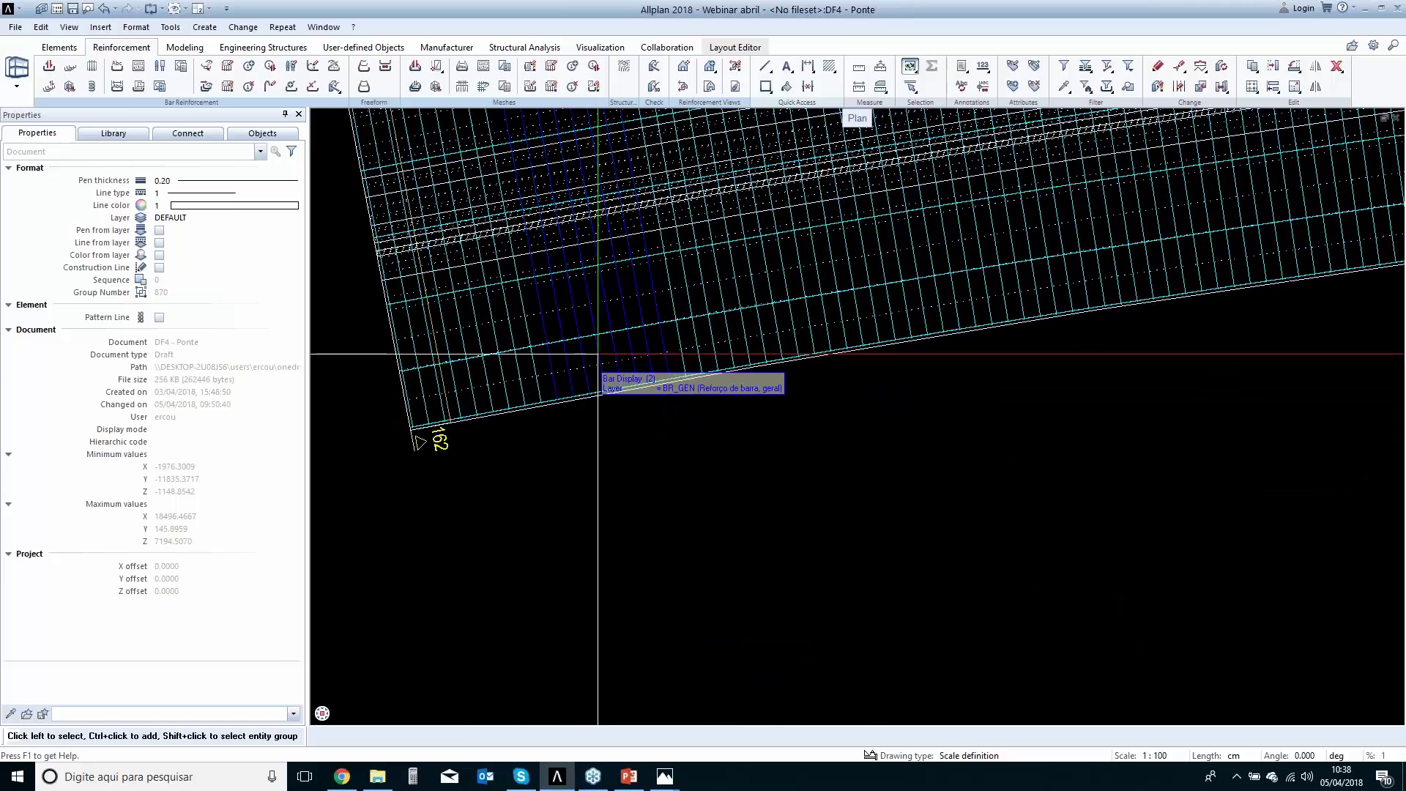
Set the transverse reinforcement spacing of the deck's Extrude Bars Along Path element to 50 cm.
click(598, 354)
click(203, 155)
click(103, 208)
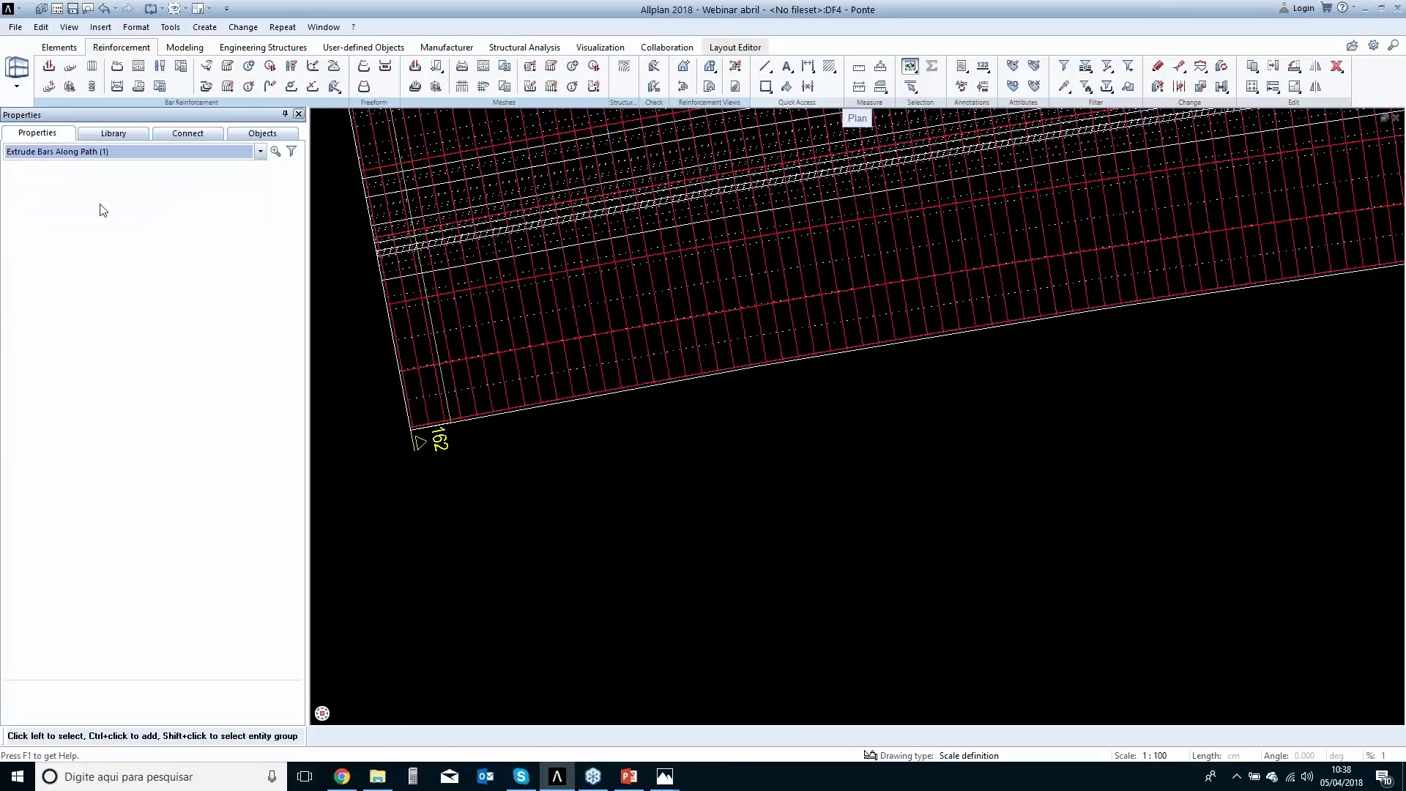
click(181, 339)
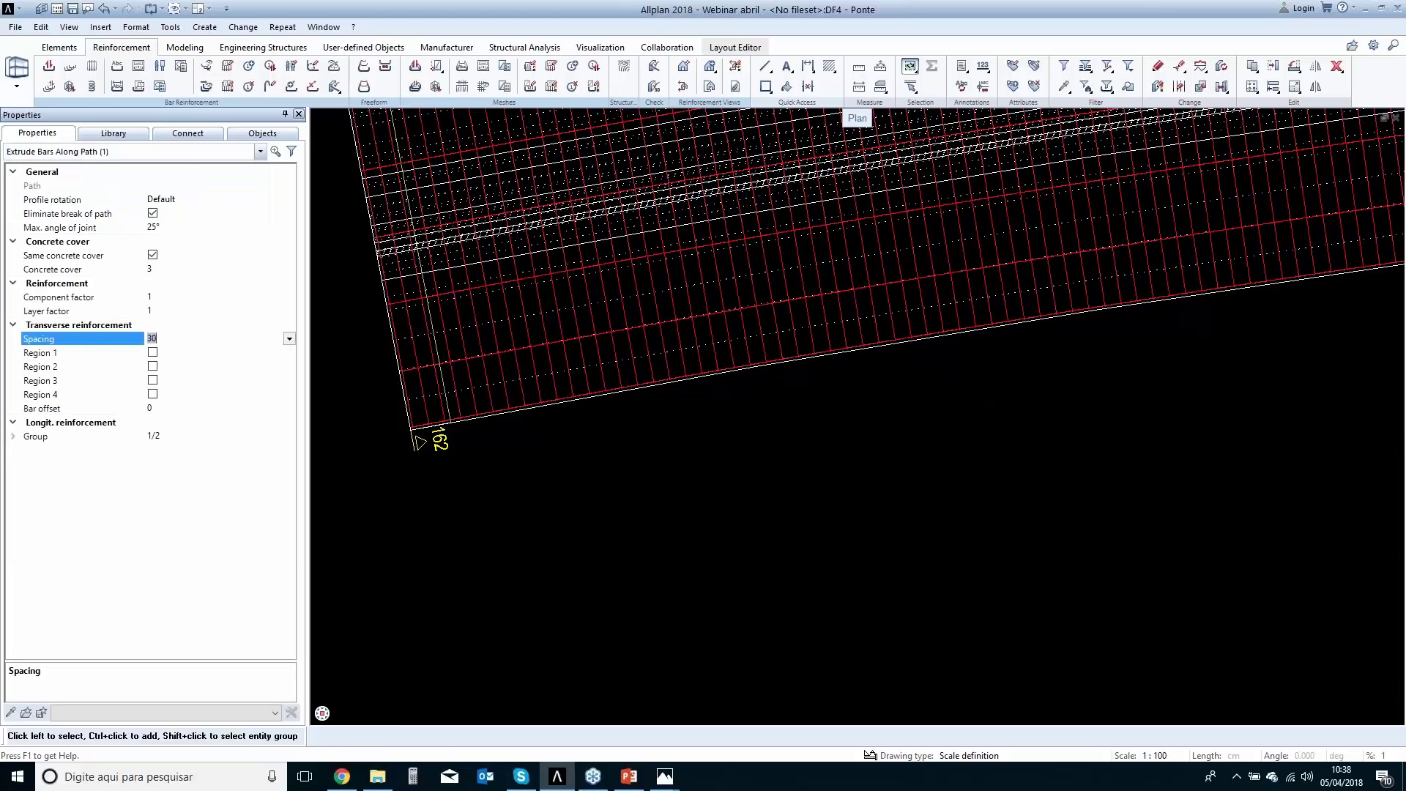
key(Return)
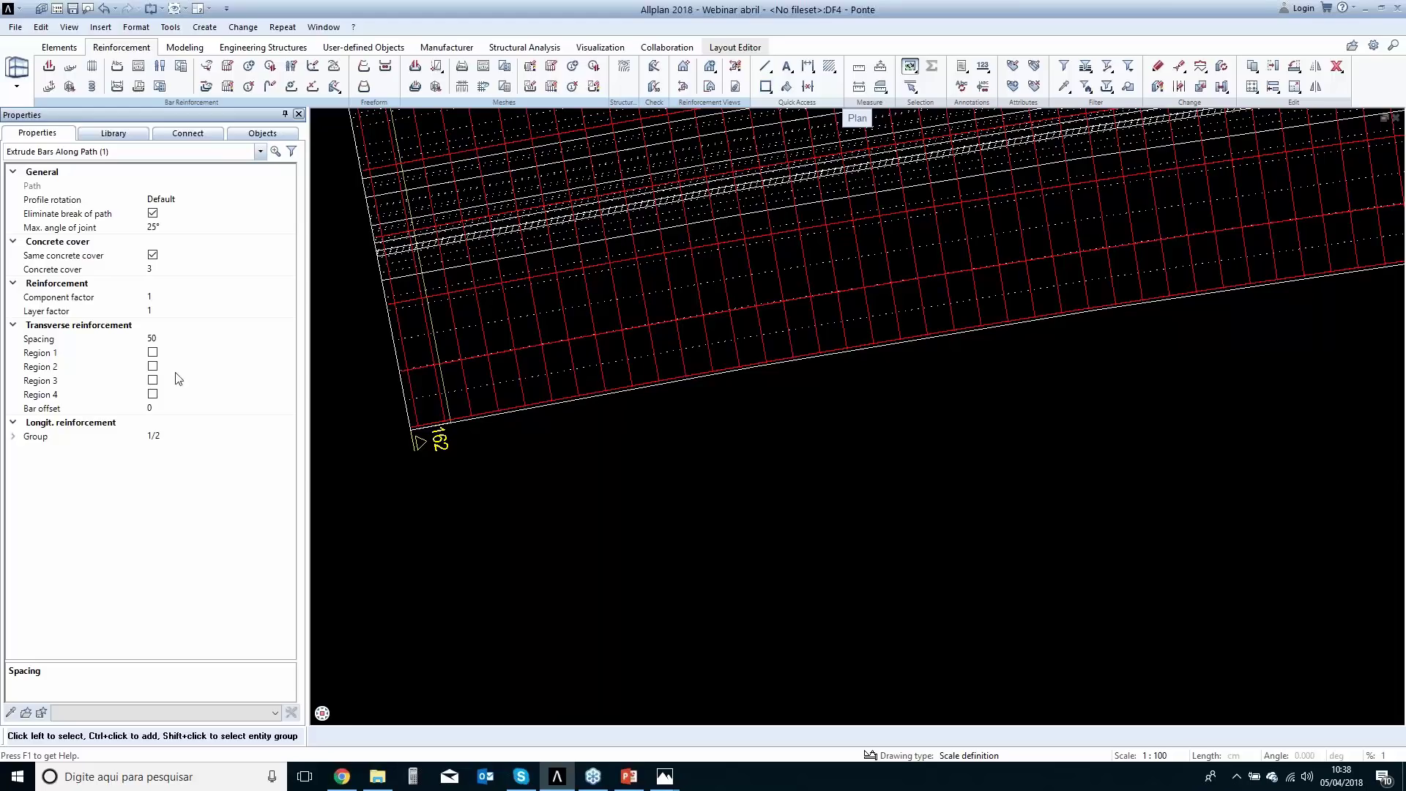
scroll(486, 449, down, 5)
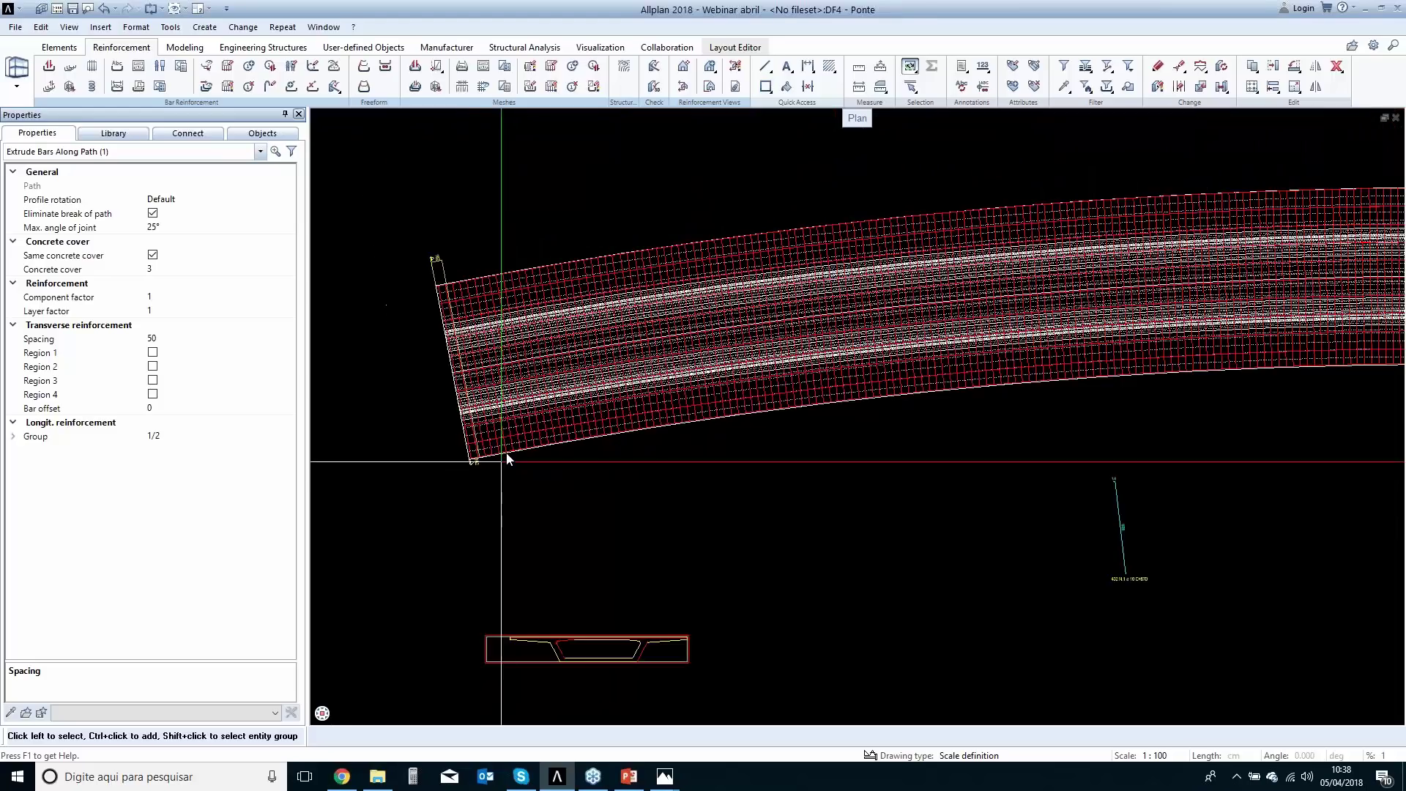
scroll(519, 442, down, 2)
scroll(628, 574, down, 2)
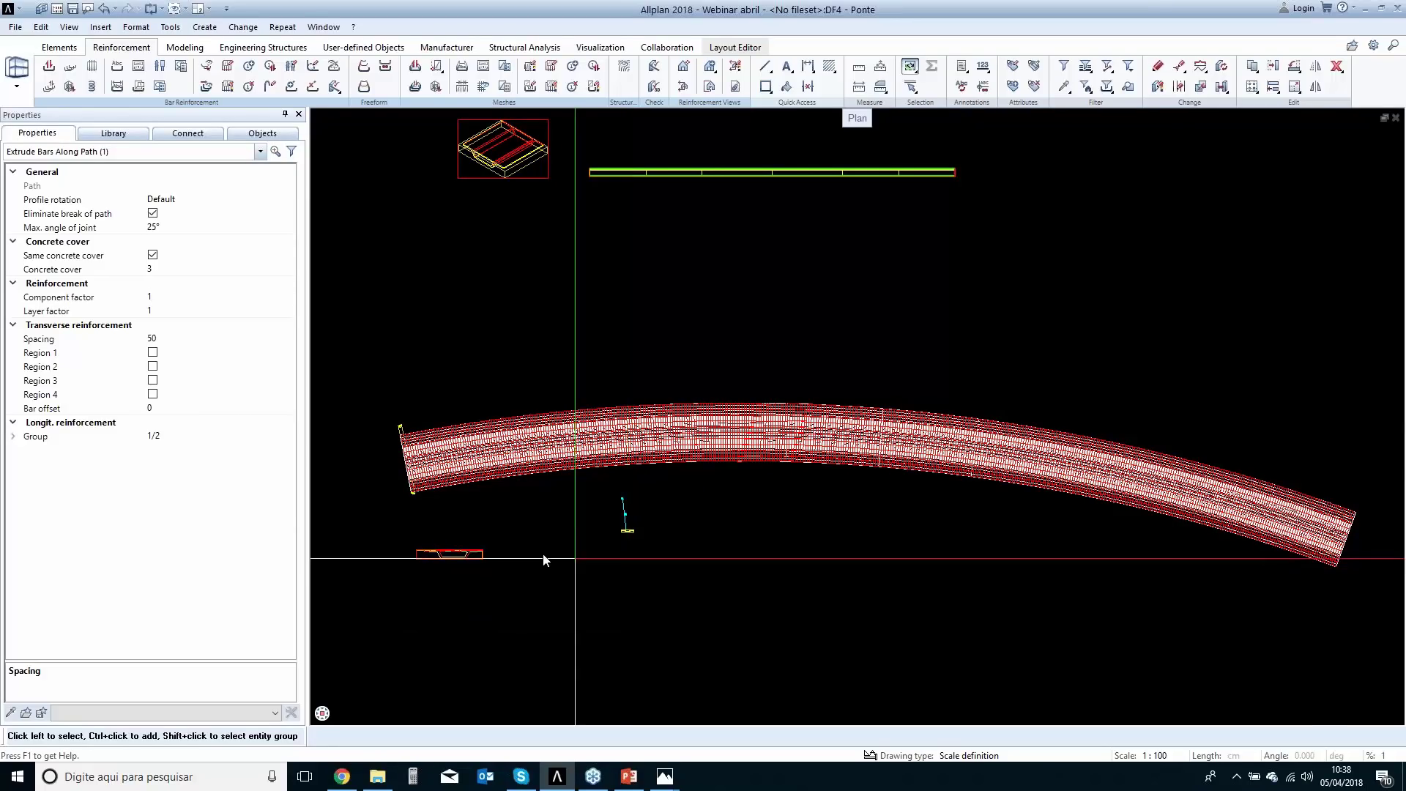
click(567, 447)
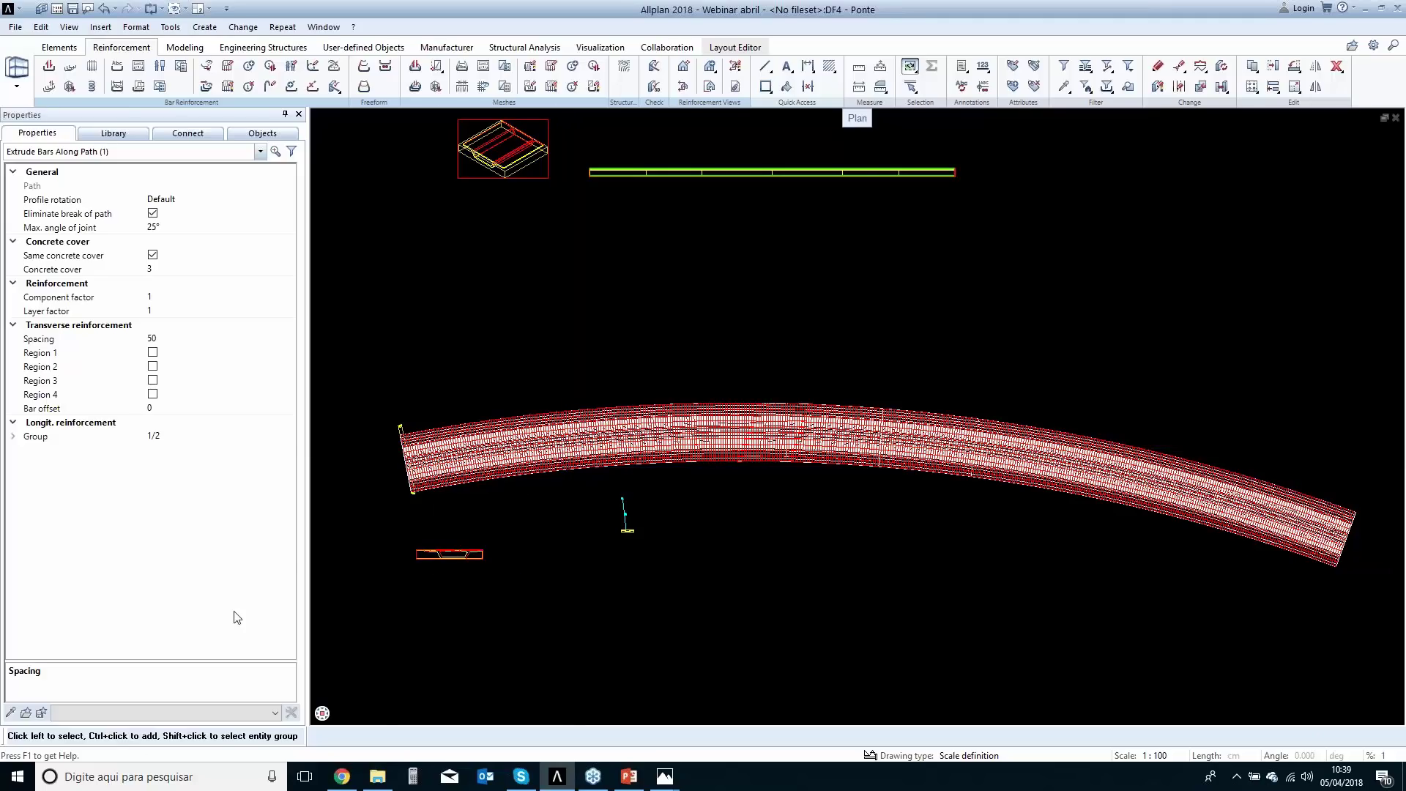
click(487, 319)
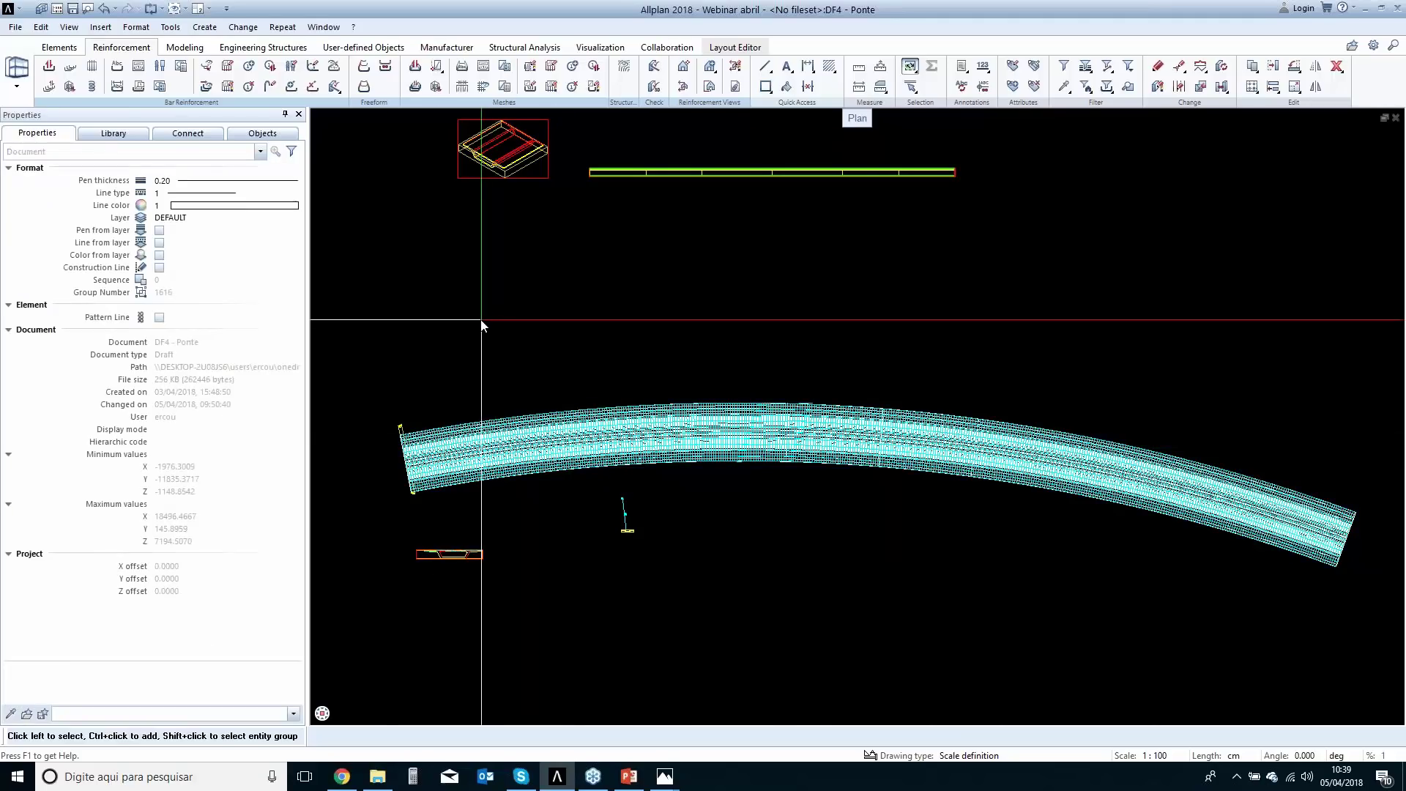
Make drawing file 5, Tomada d'água, the current file and fit its contents in the view.
key(F2)
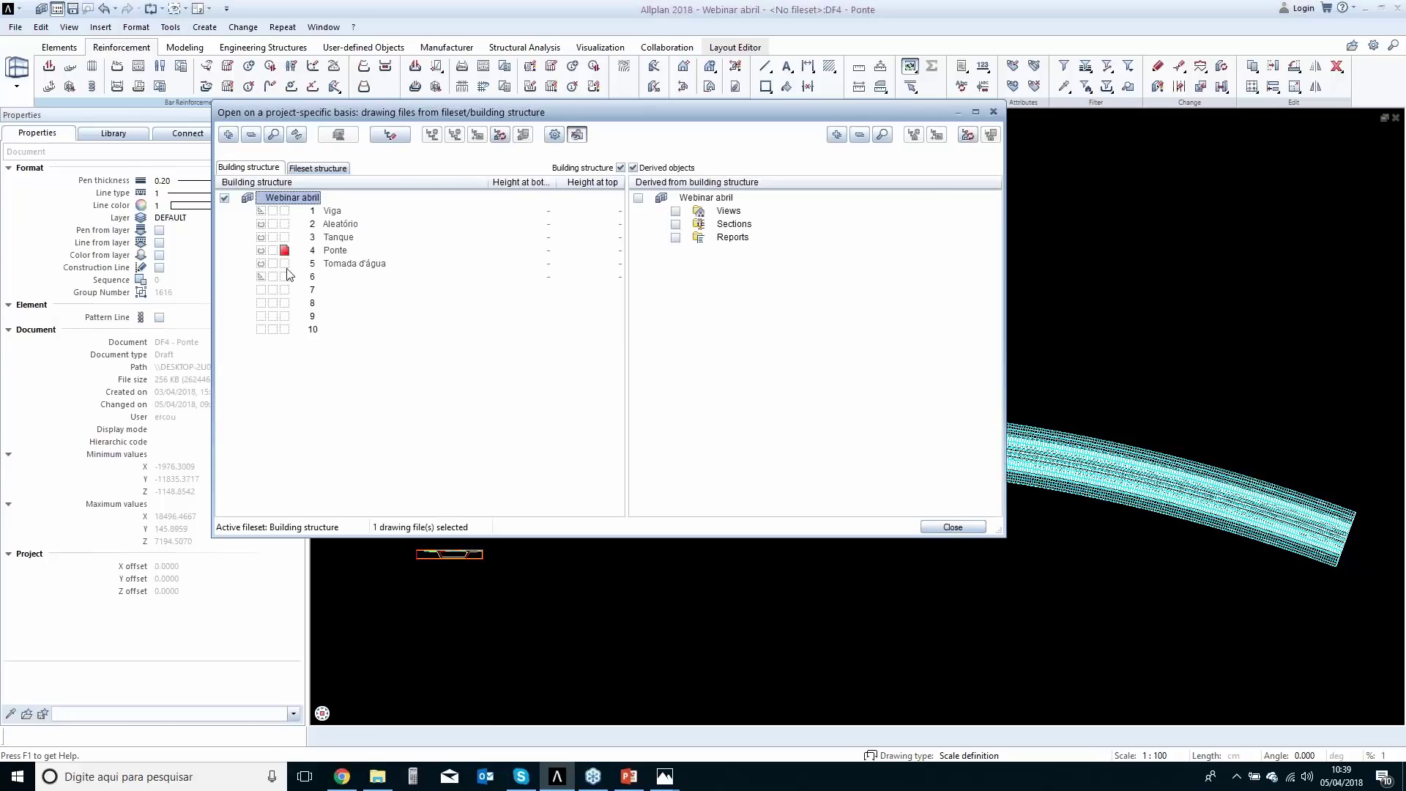
click(289, 266)
click(953, 527)
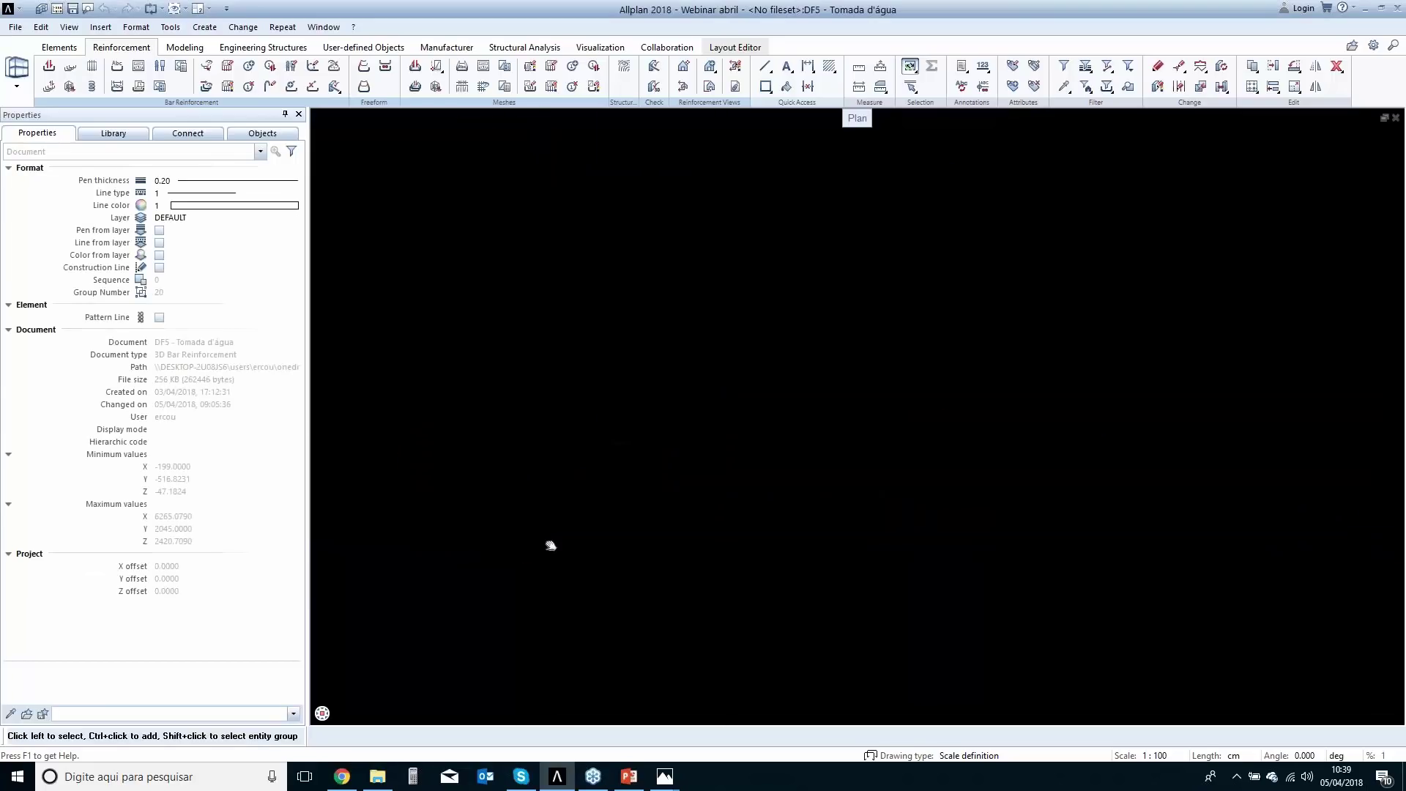
mouse_move(337, 719)
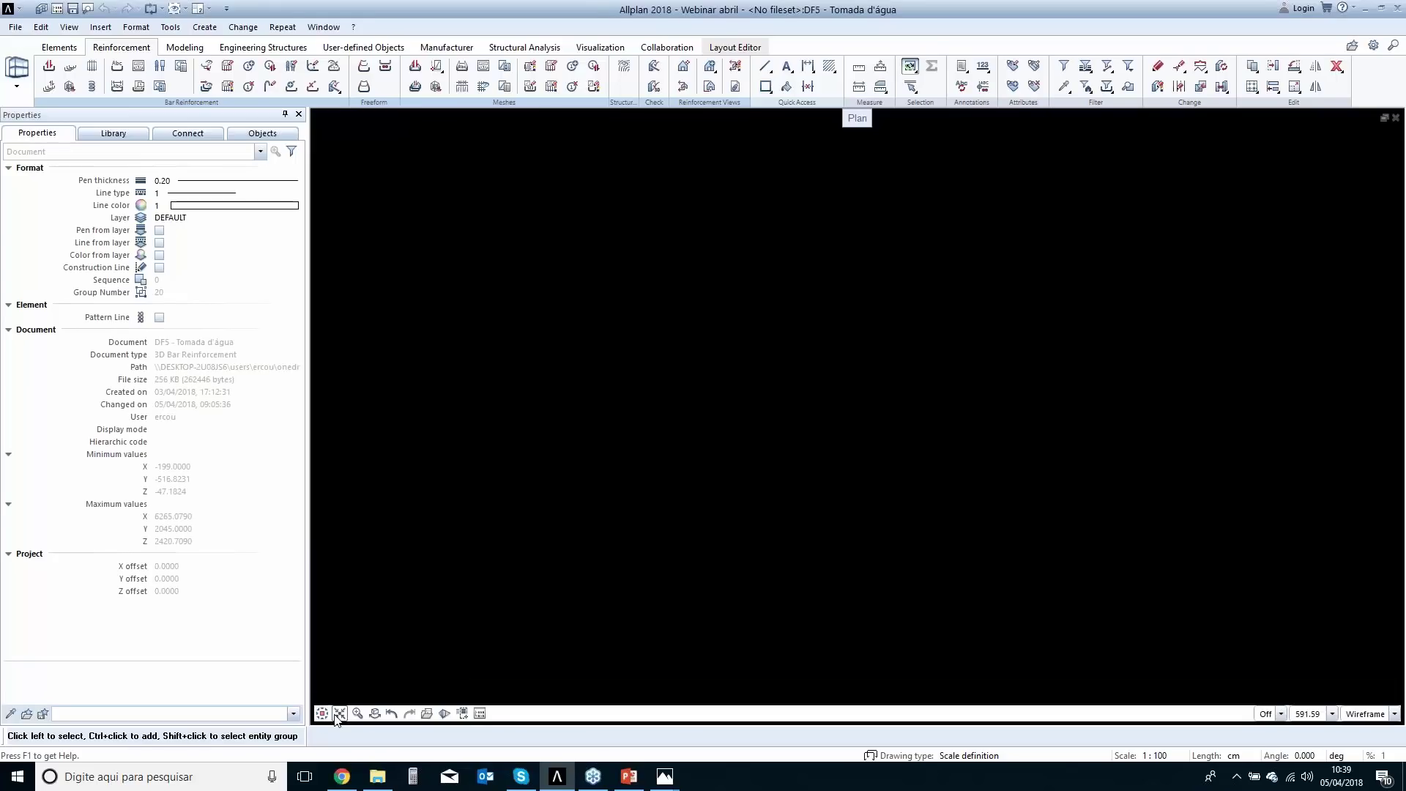
Examine the water intake structure's walls, top slots and sloped front faces in the shaded perspective view, and close that view.
scroll(659, 491, down, 1)
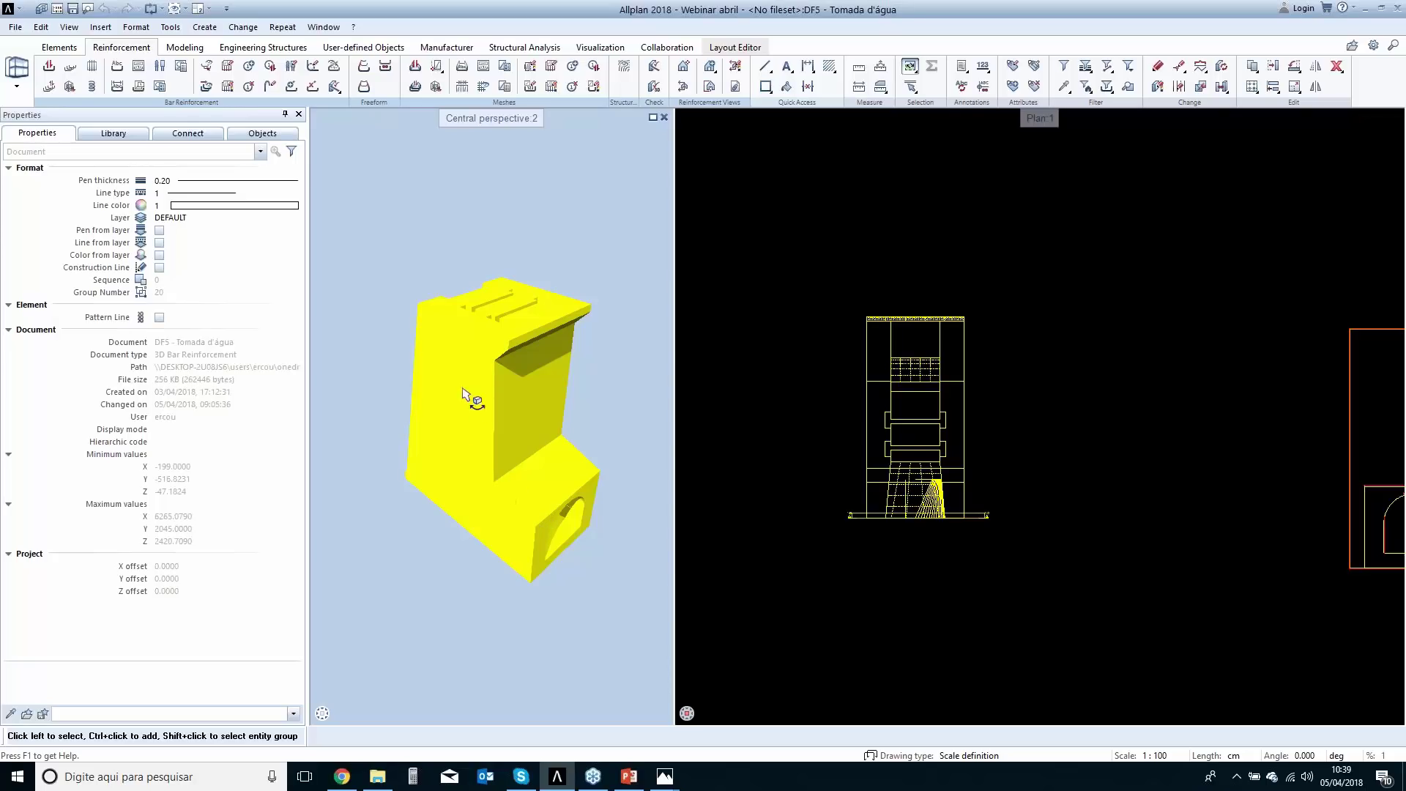
mouse_move(515, 396)
shift+middle_down()
mouse_move(455, 492)
mouse_move(410, 469)
mouse_move(422, 487)
mouse_move(605, 471)
mouse_move(534, 517)
mouse_move(586, 506)
mouse_move(675, 418)
mouse_move(740, 553)
mouse_move(510, 375)
shift+middle_up()
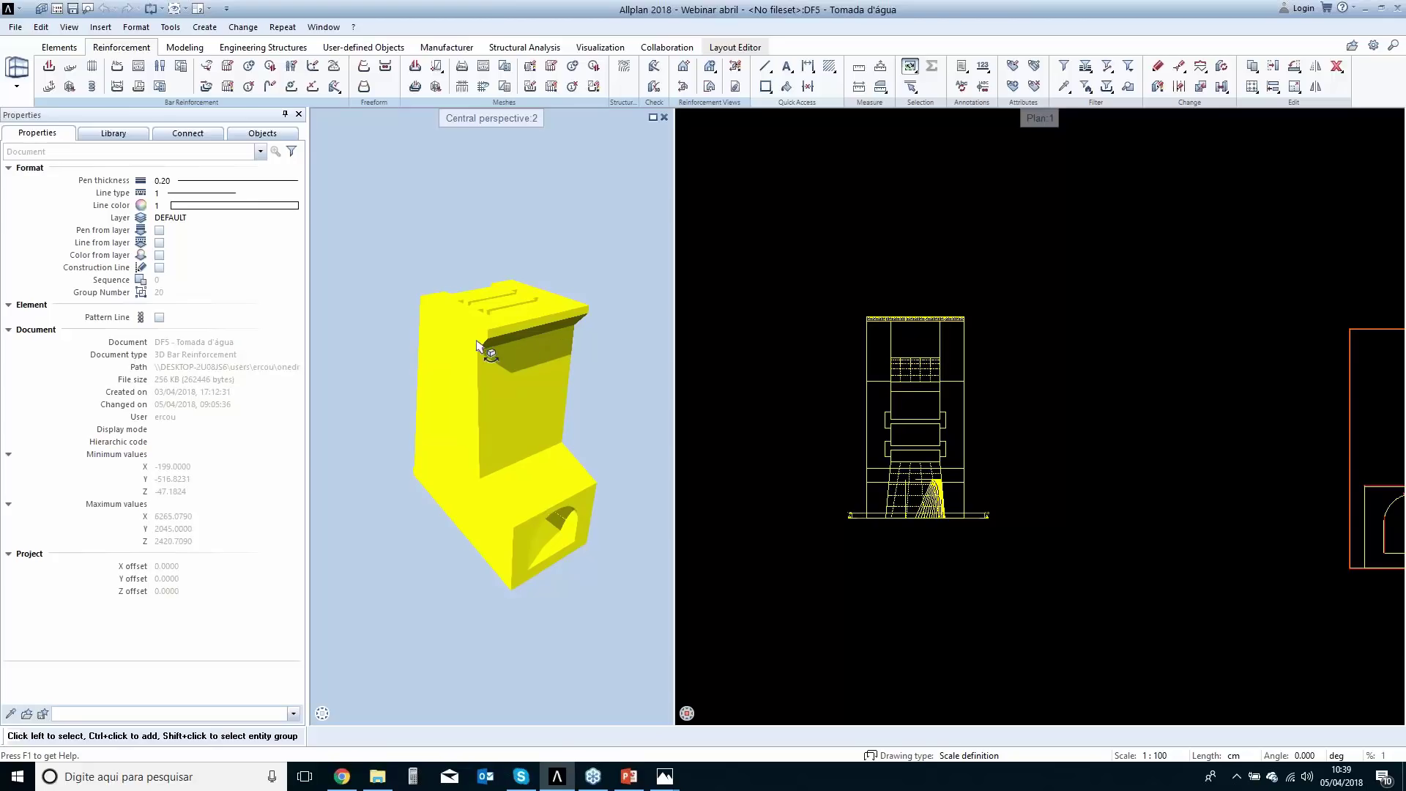
scroll(493, 339, up, 5)
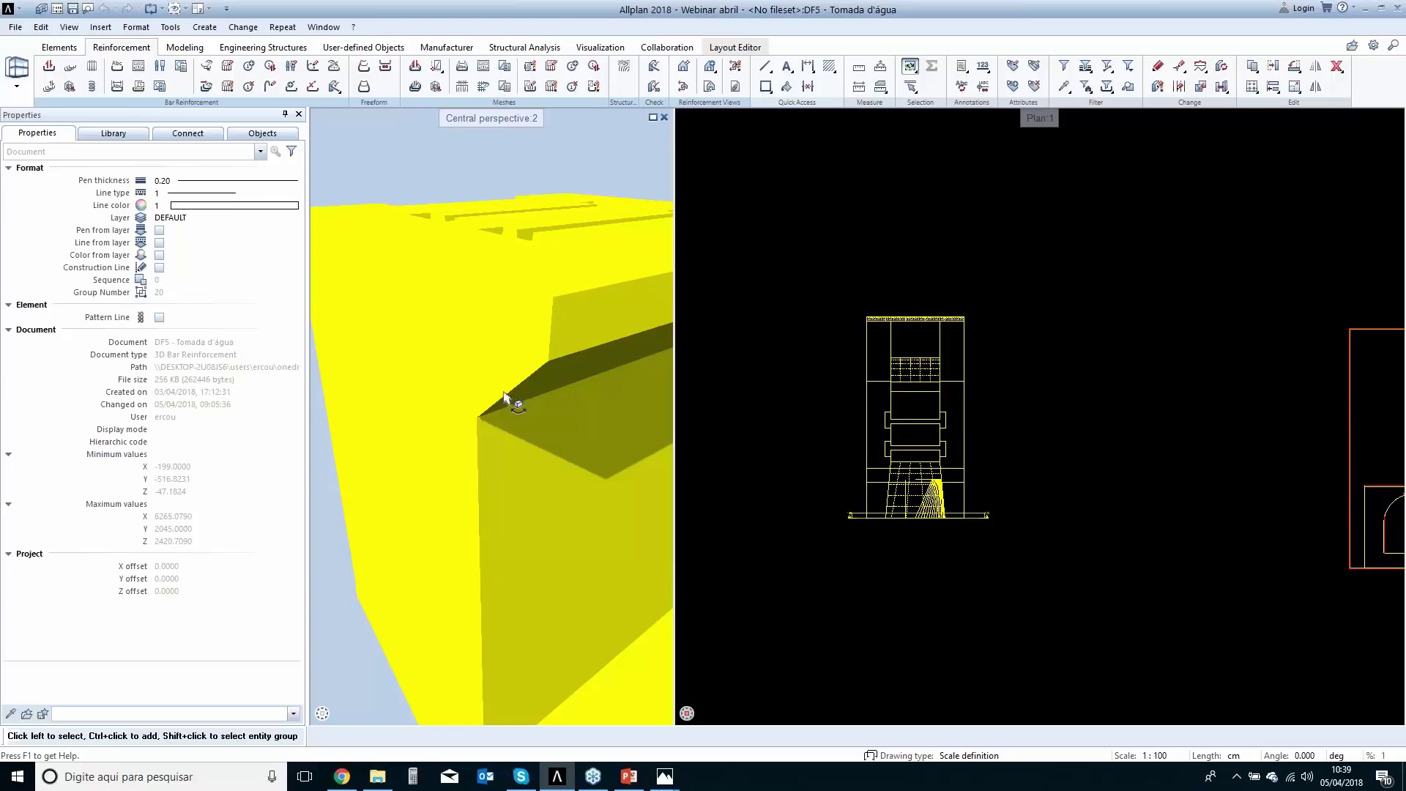
scroll(588, 370, down, 3)
middle_drag(588, 369, 448, 403)
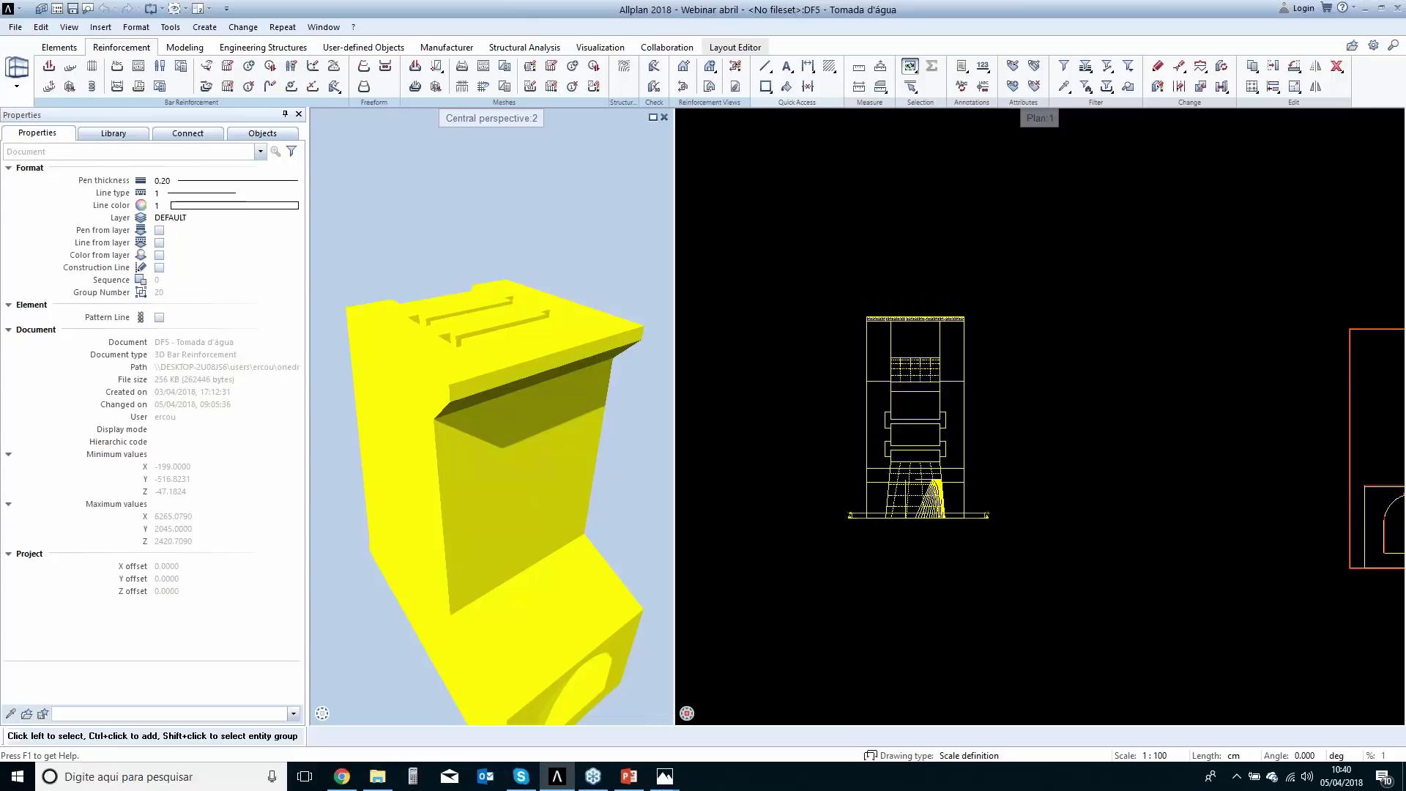
click(665, 117)
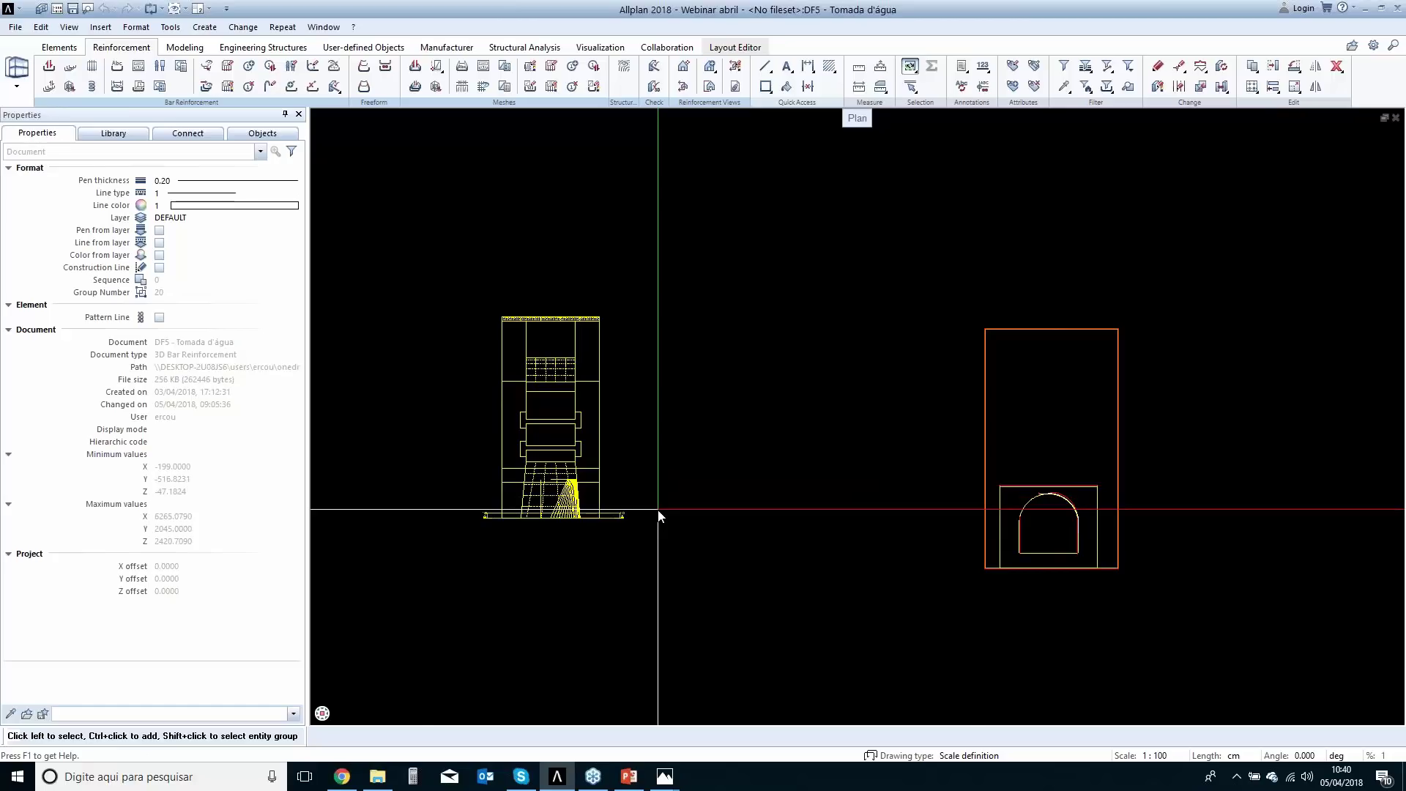
Examine the arched transition surface at the water intake's opening and the lines spanning it in the southeast isometric view.
mouse_move(320, 722)
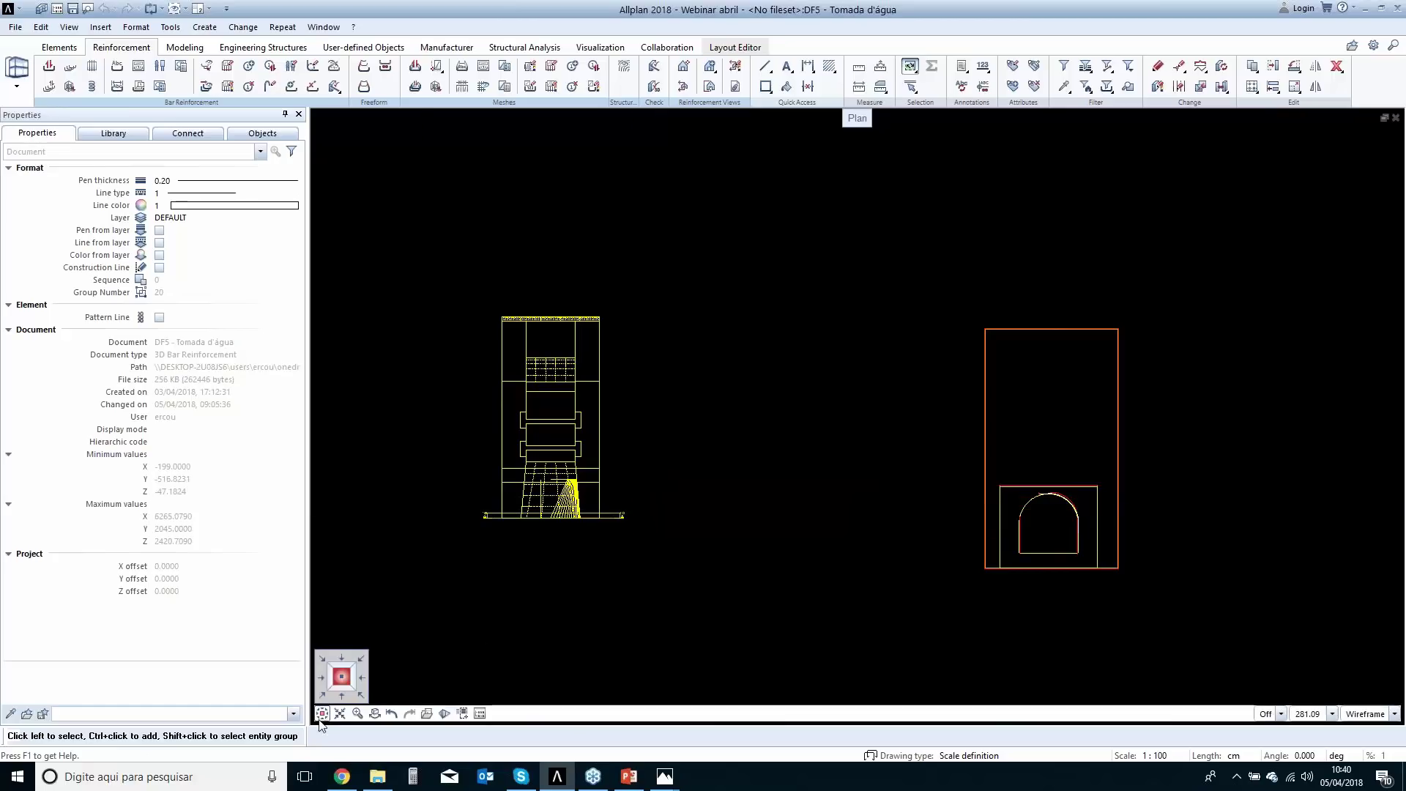
click(362, 702)
scroll(622, 410, up, 5)
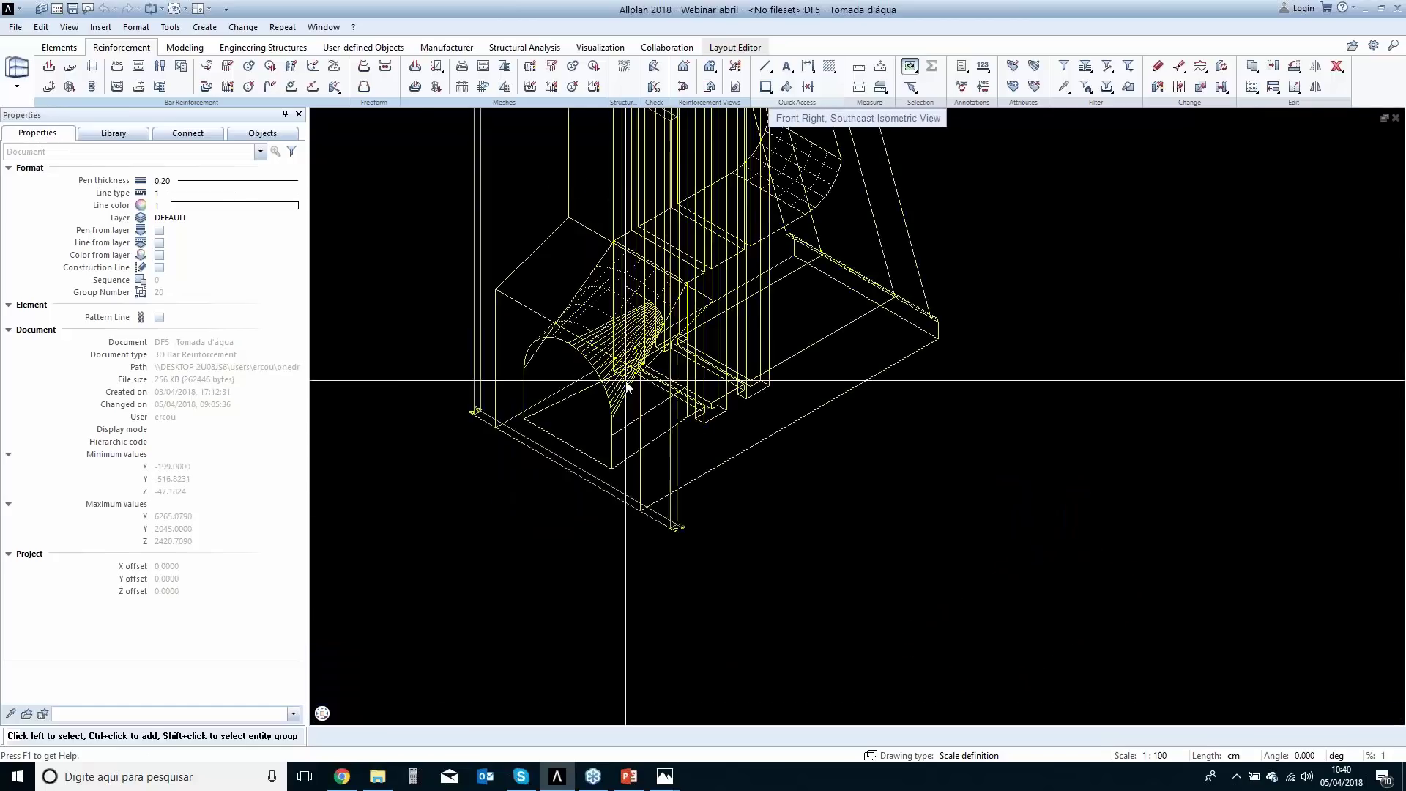
scroll(617, 428, up, 2)
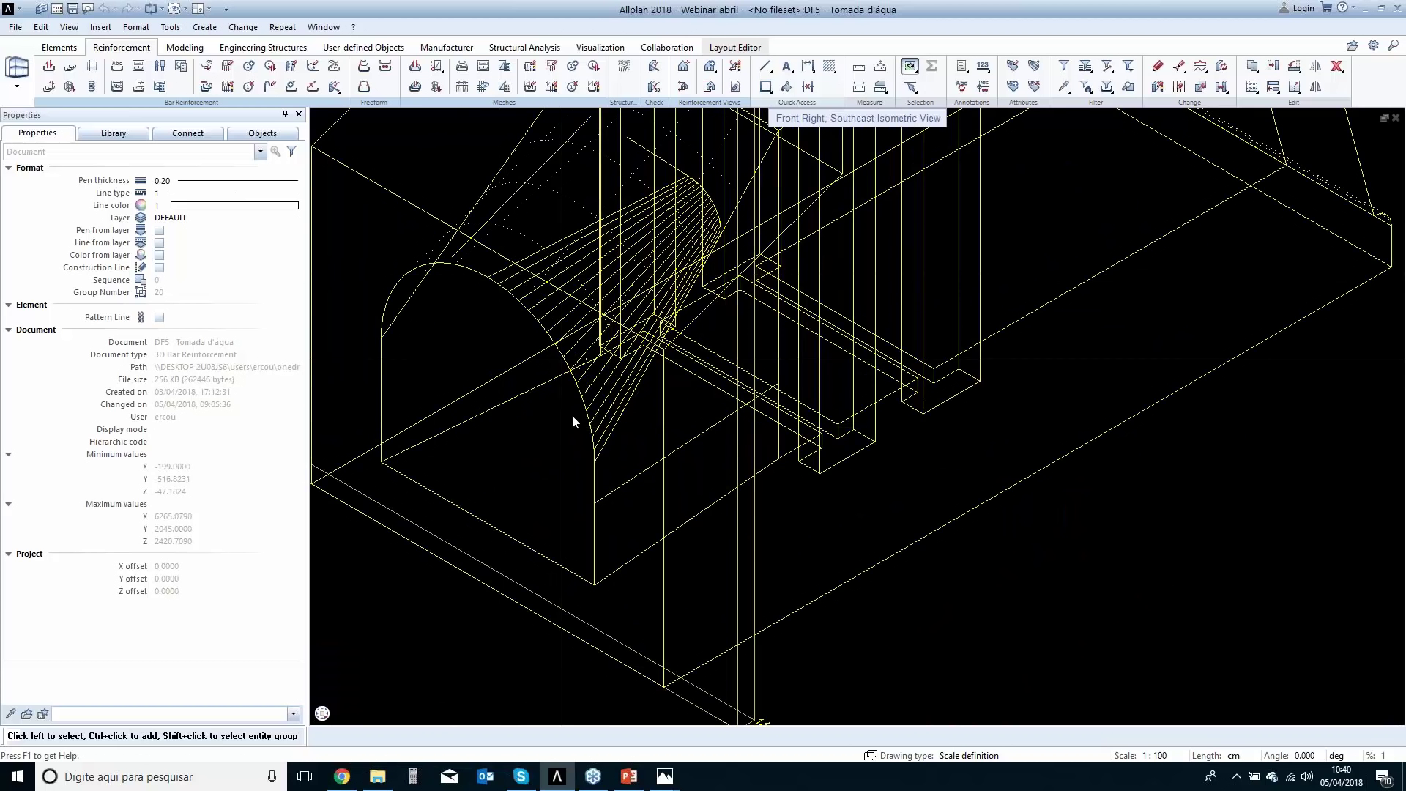
middle_drag(547, 371, 679, 498)
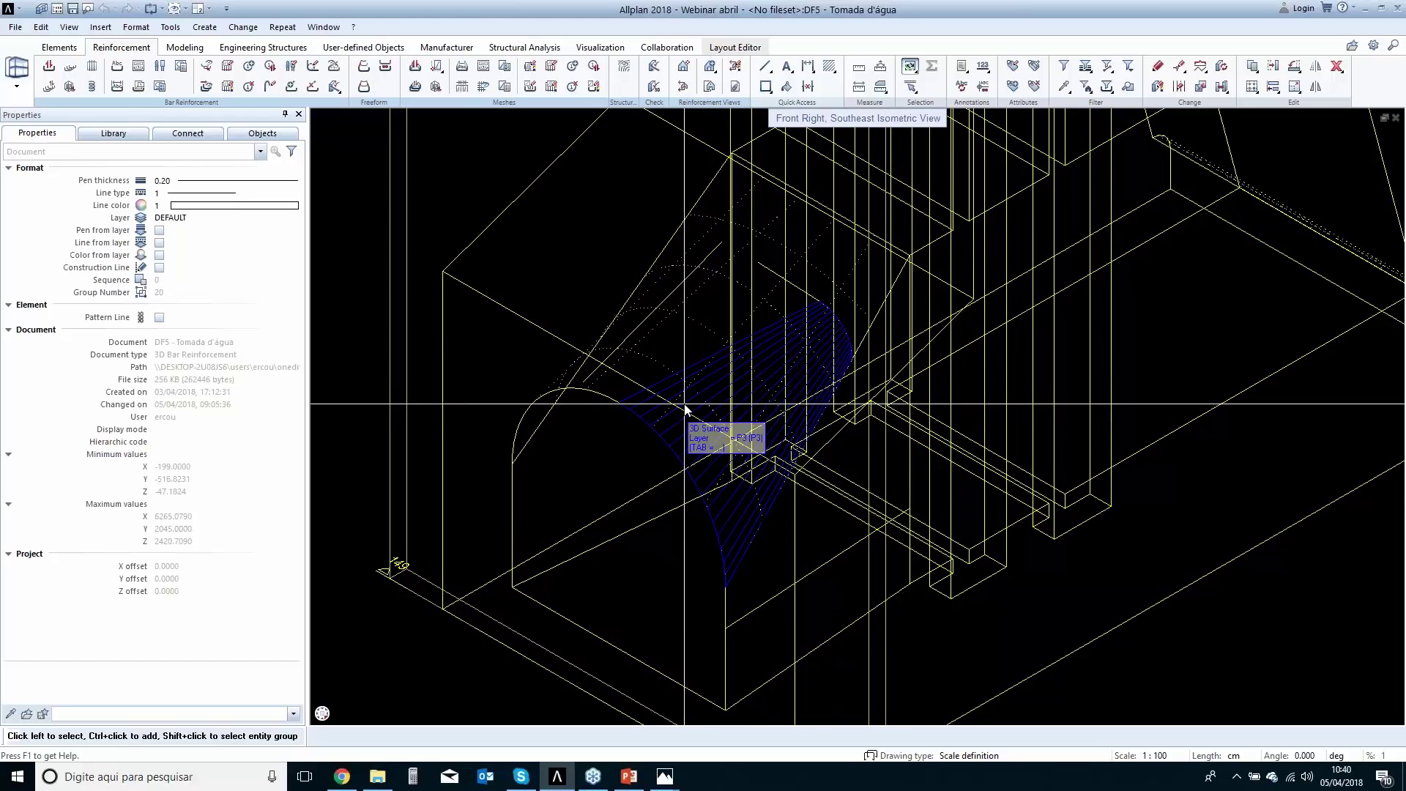
scroll(688, 417, down, 4)
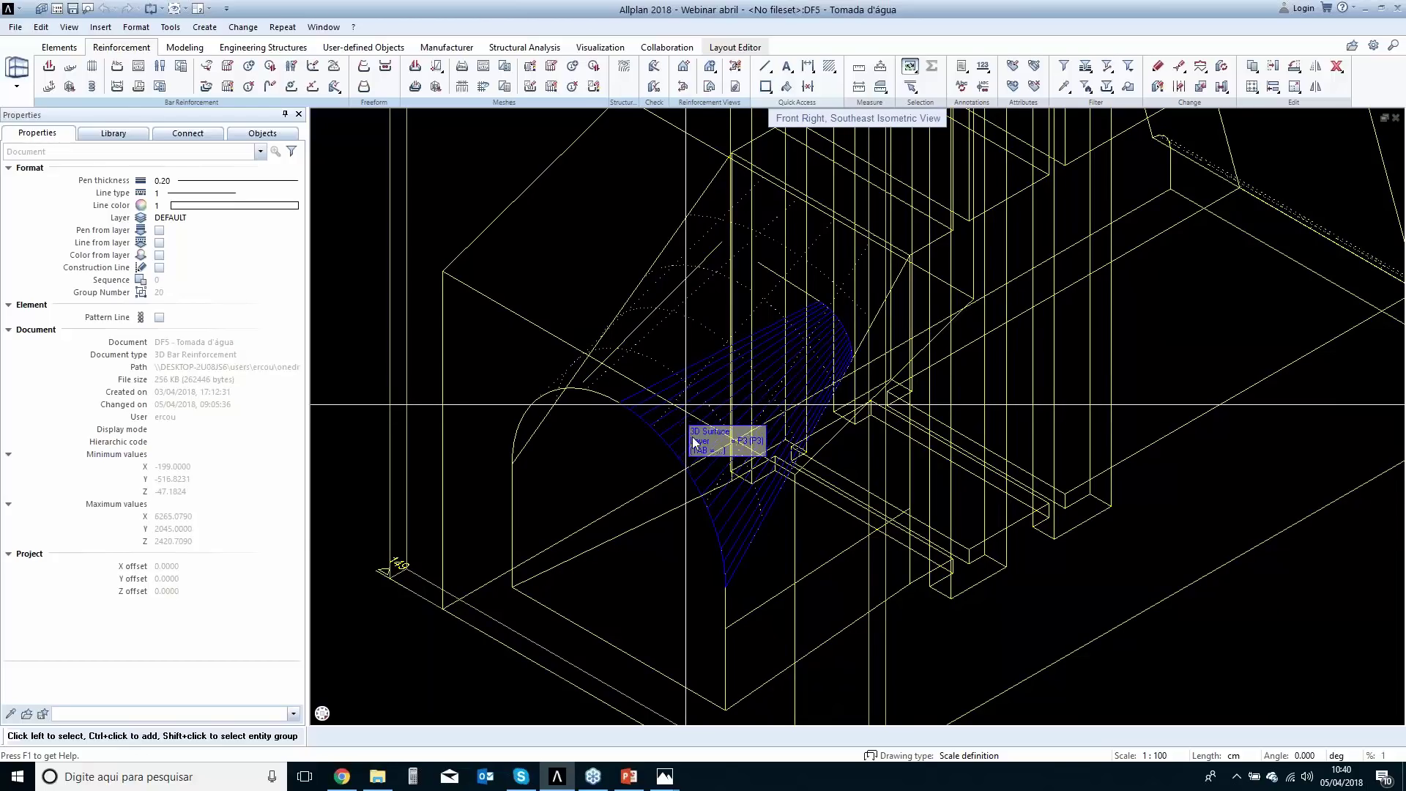
Compare the intake structure's plan with the separate arched tunnel section and its bars in plan view.
mouse_move(341, 714)
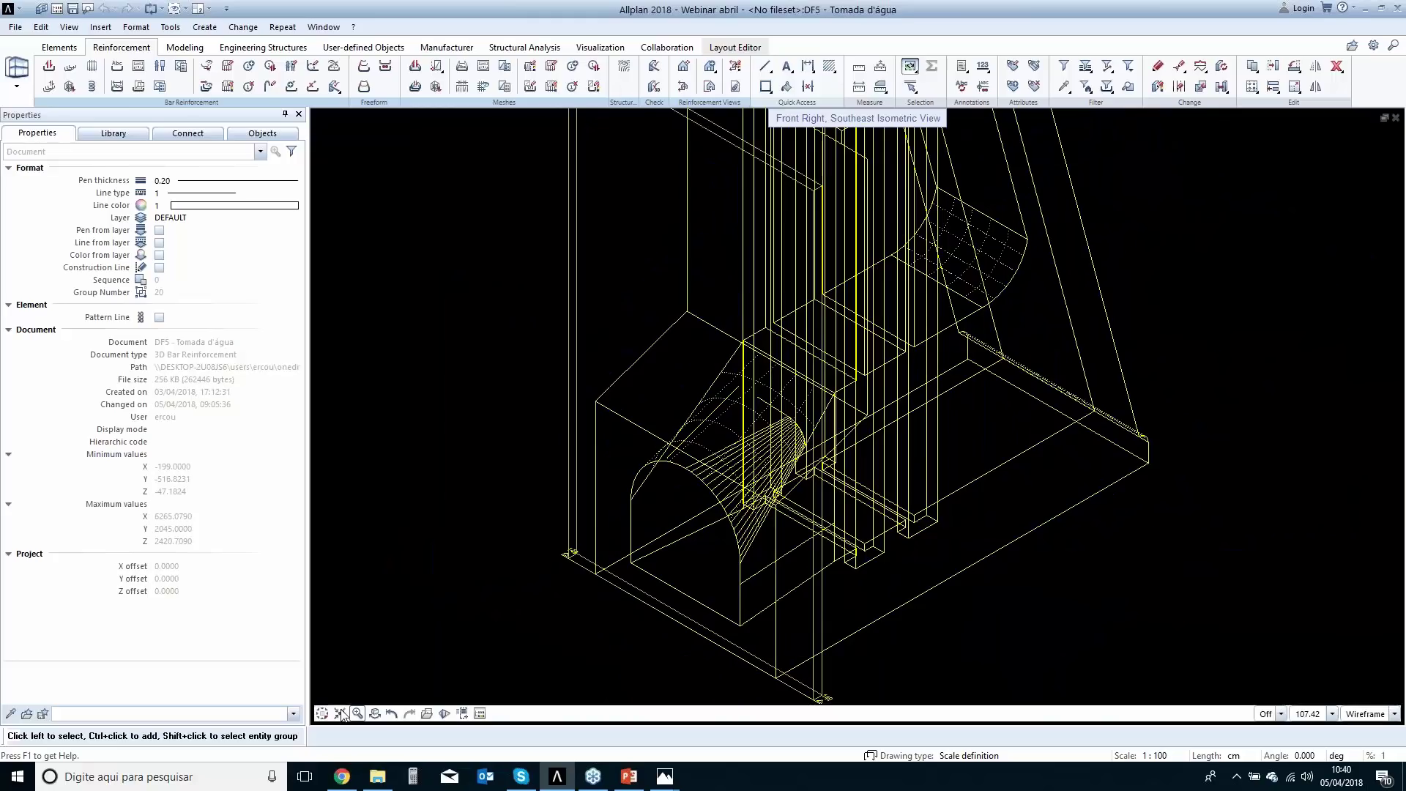
click(342, 677)
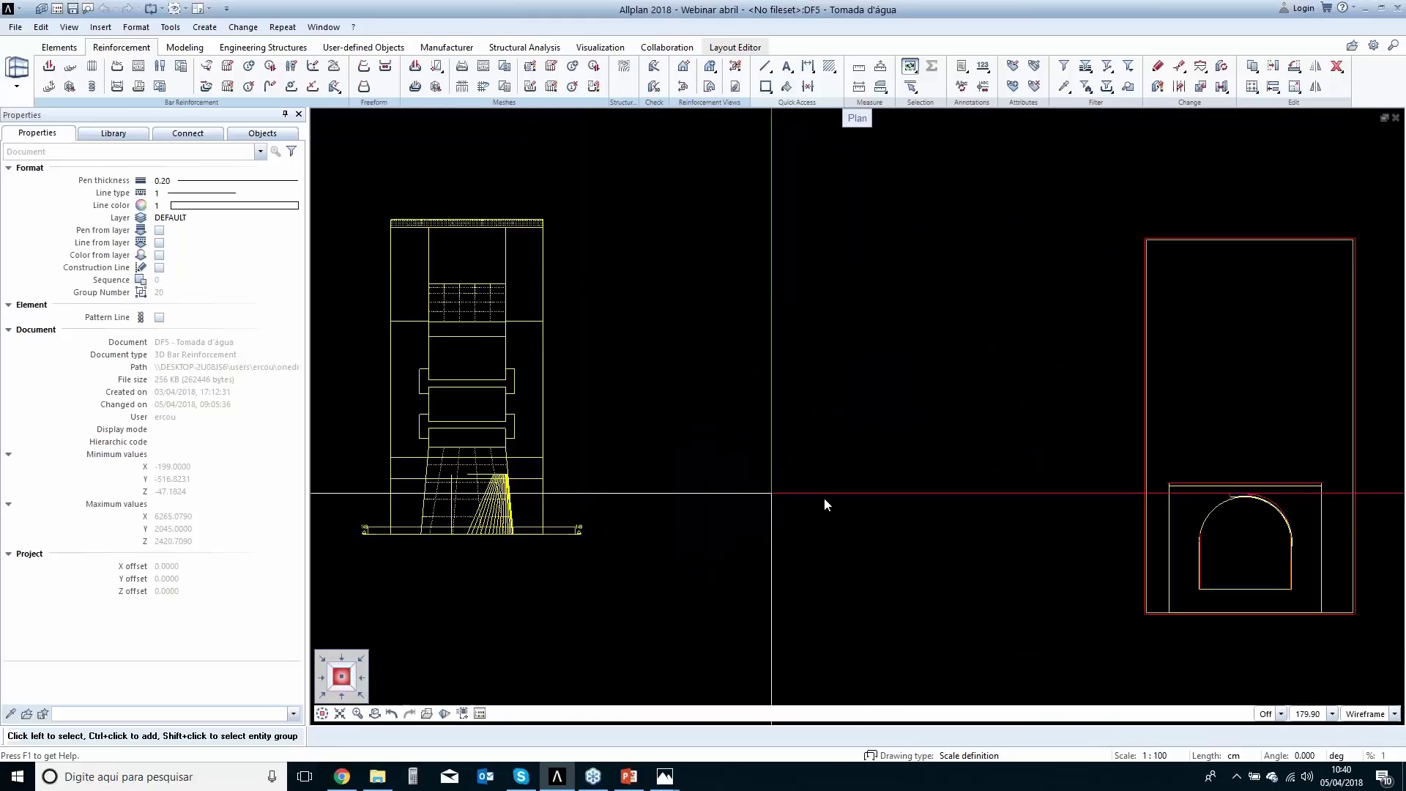
scroll(824, 499, down, 2)
middle_drag(1002, 528, 722, 543)
scroll(886, 542, up, 5)
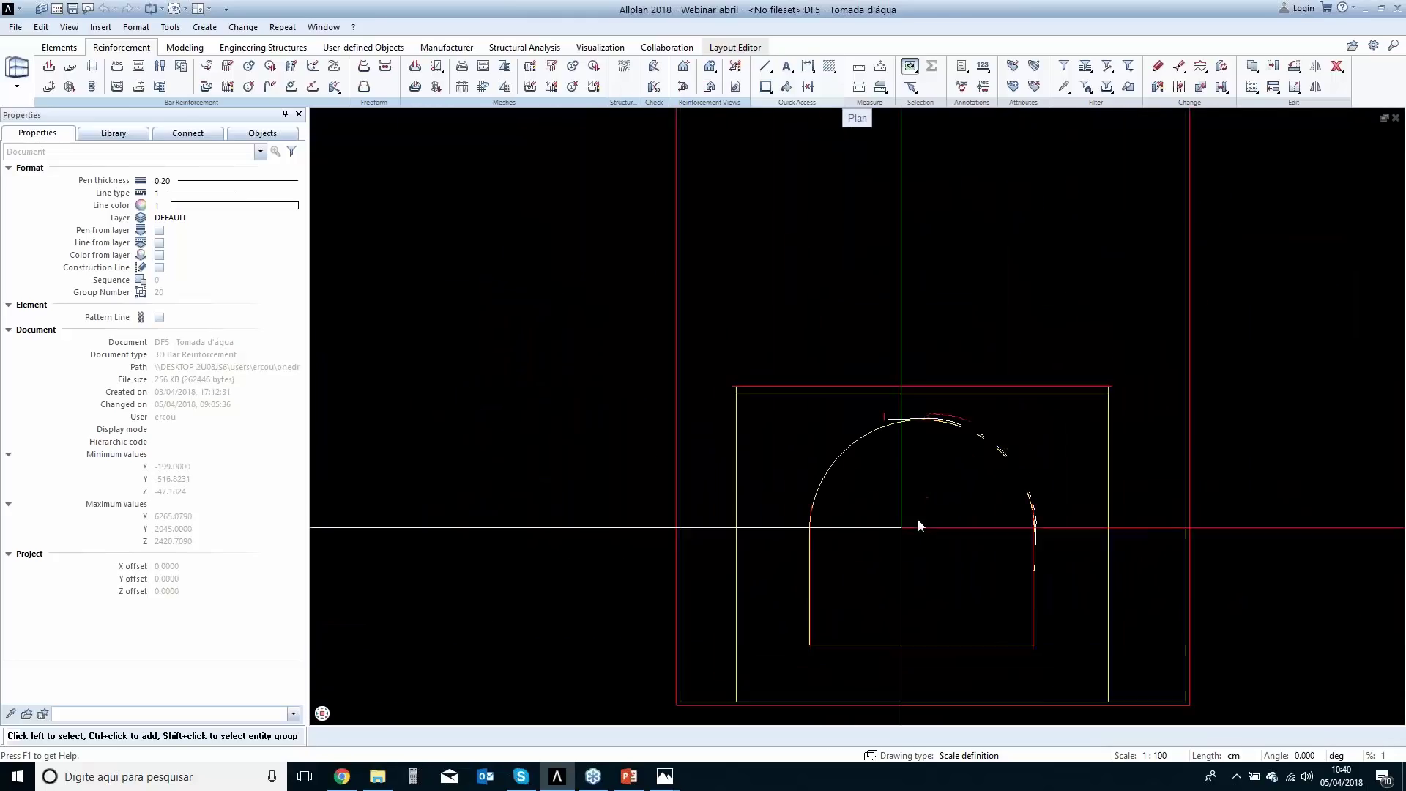
scroll(923, 525, down, 5)
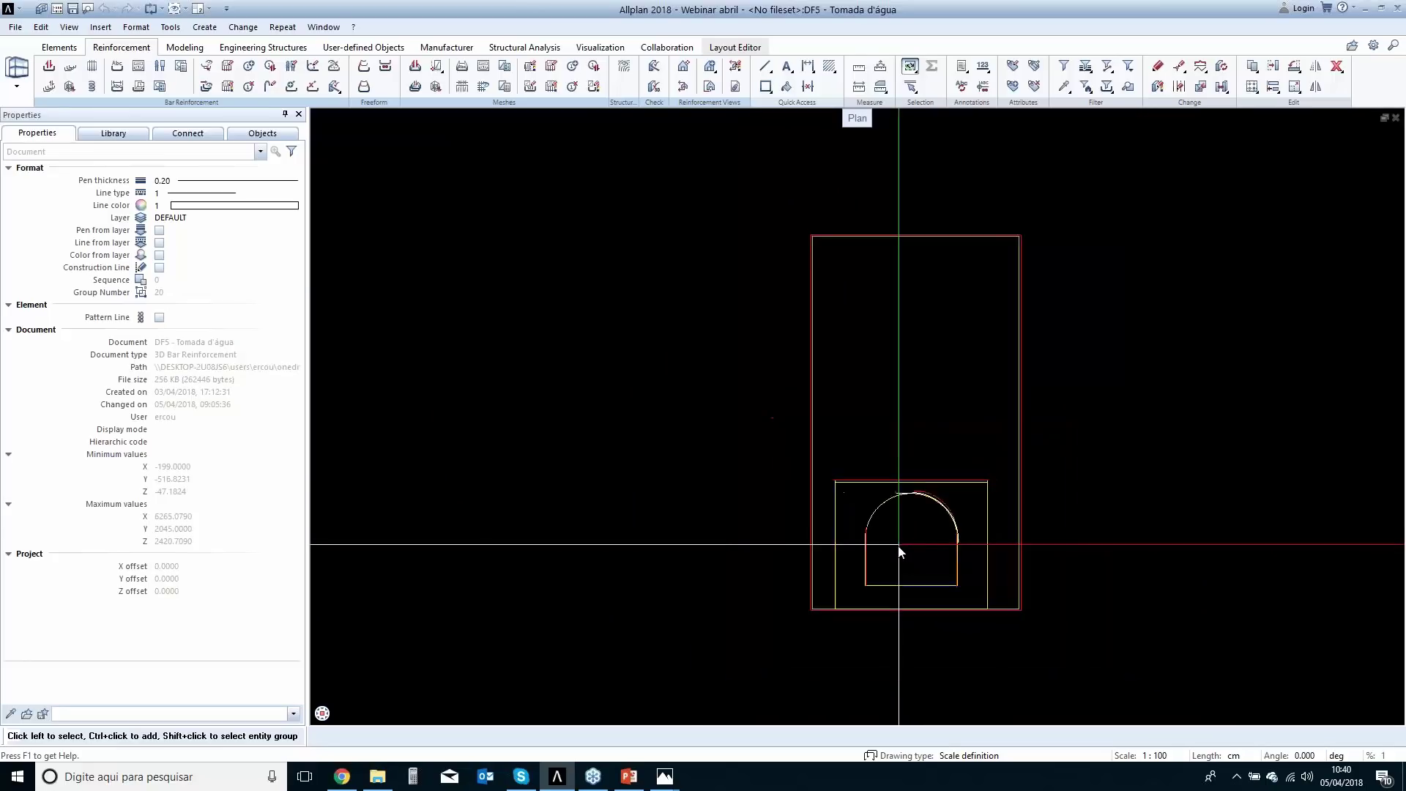
middle_drag(834, 552, 828, 562)
scroll(615, 564, up, 6)
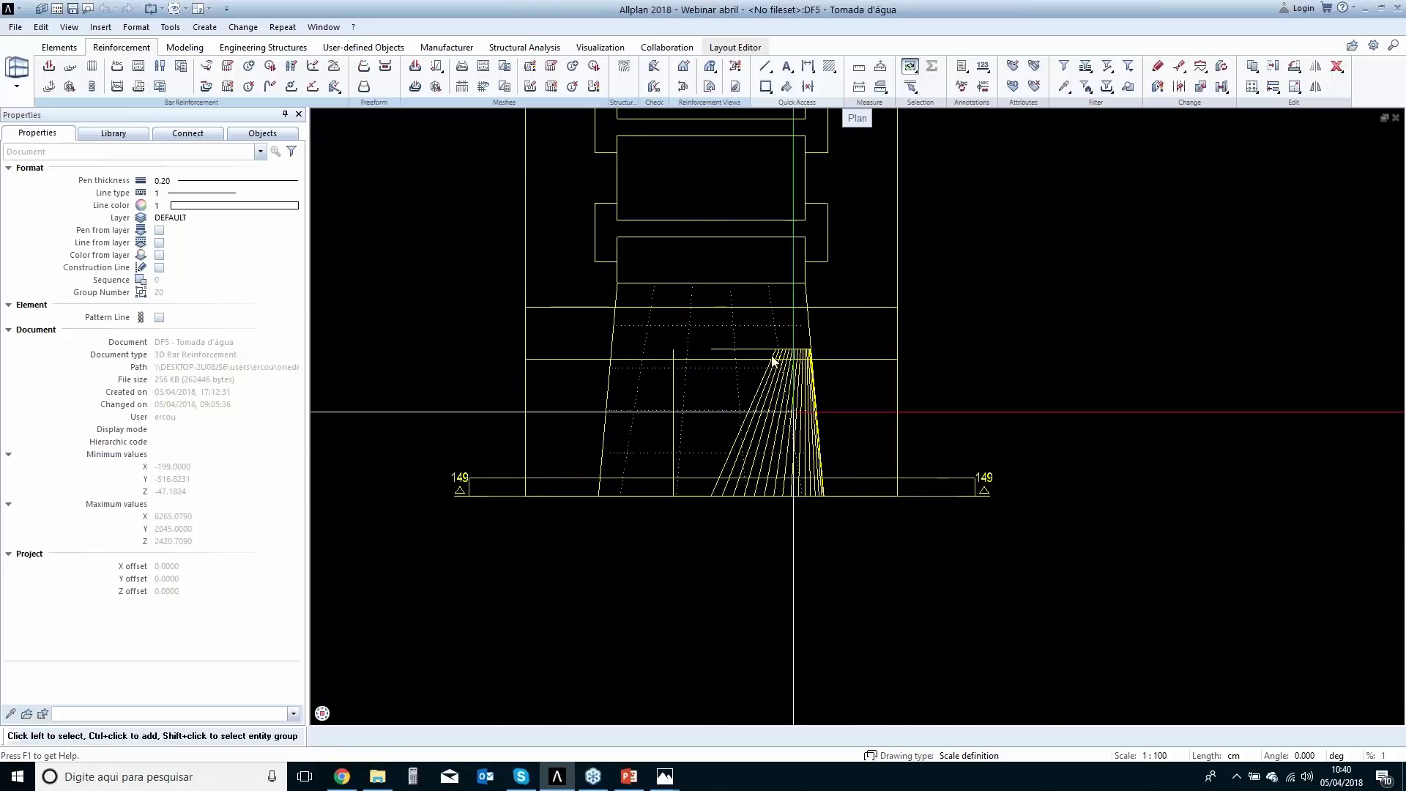
scroll(1107, 476, down, 3)
middle_drag(1107, 476, 725, 476)
scroll(1035, 549, up, 5)
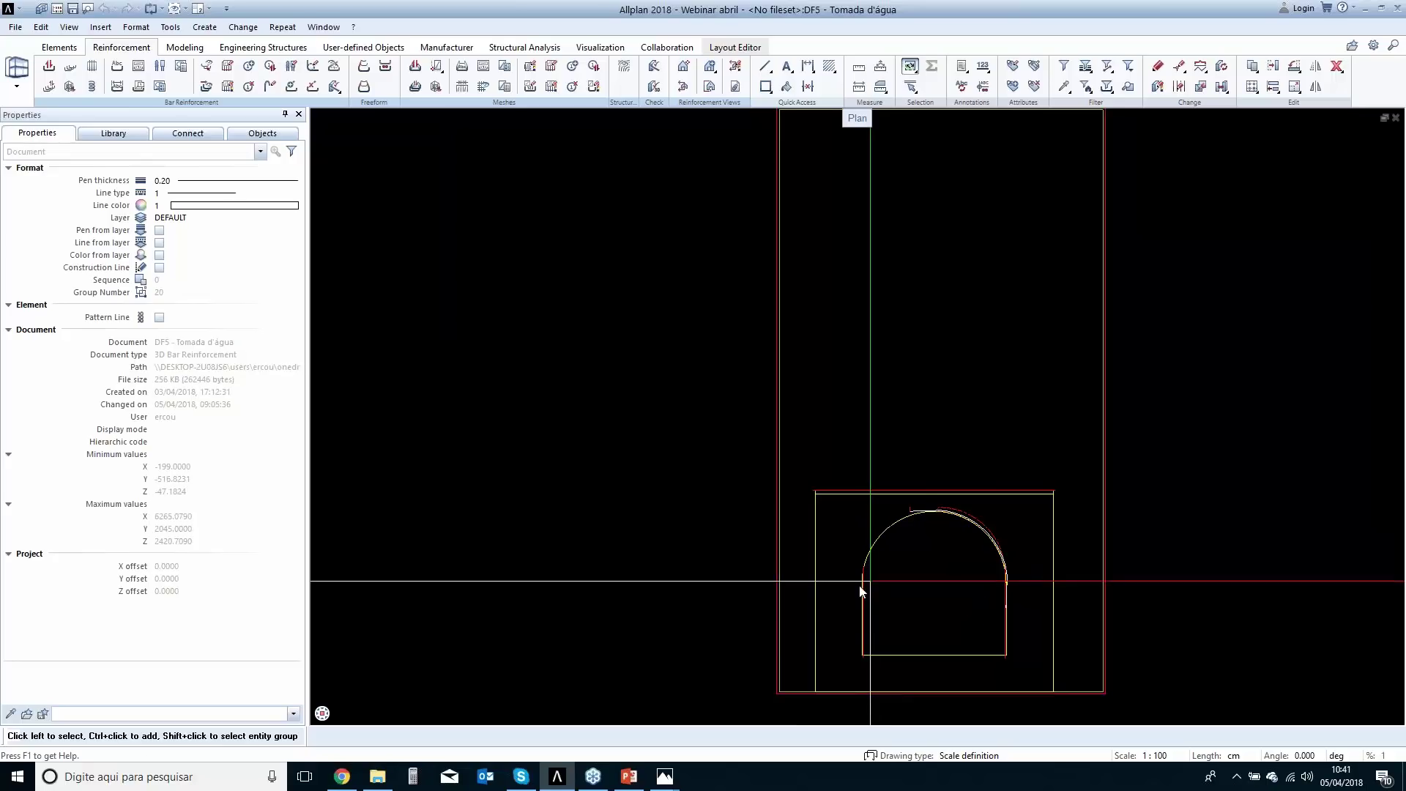
scroll(810, 549, down, 3)
middle_drag(896, 429, 764, 456)
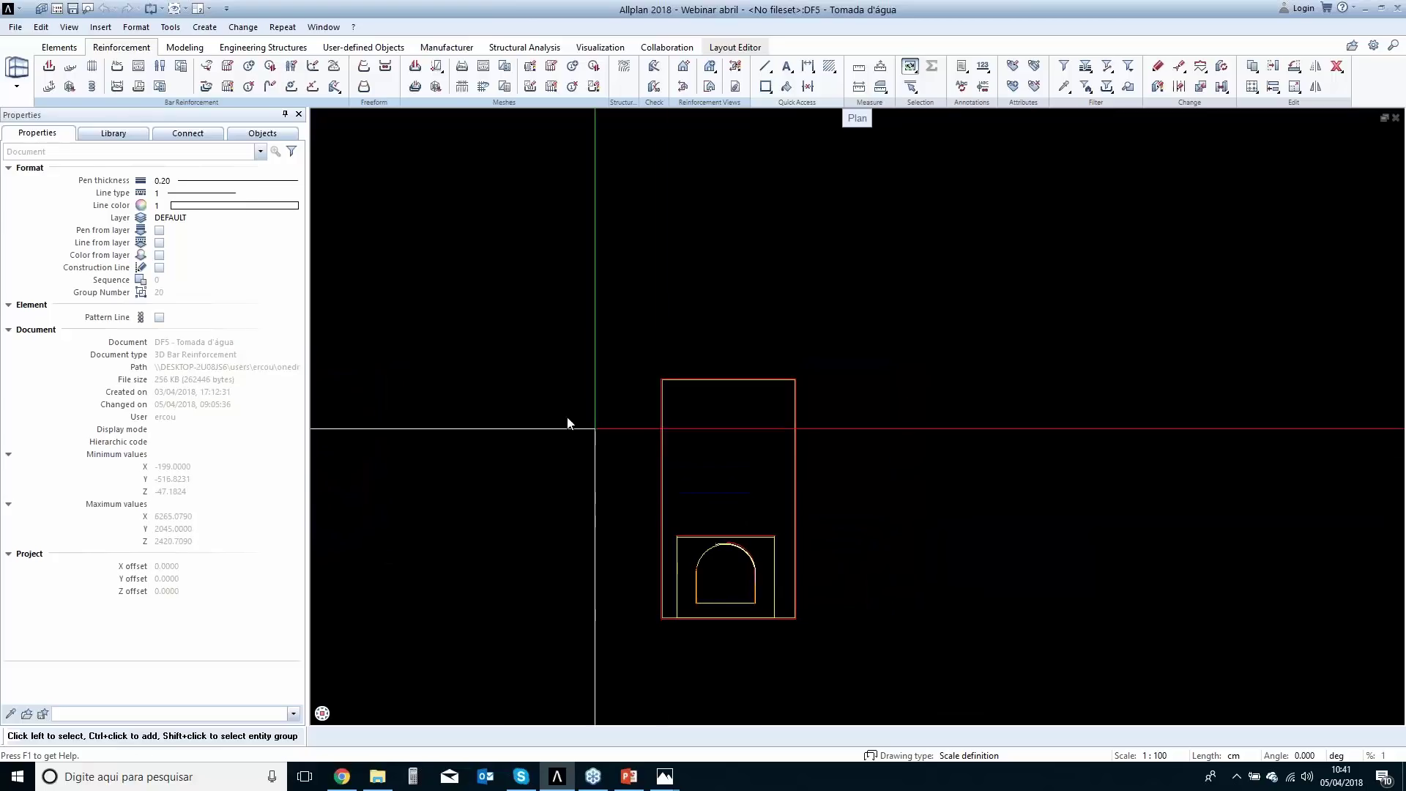
Start Sweep Bars Along Path and define section 1 by selecting the bars of the arched tunnel section, without a second section.
click(364, 87)
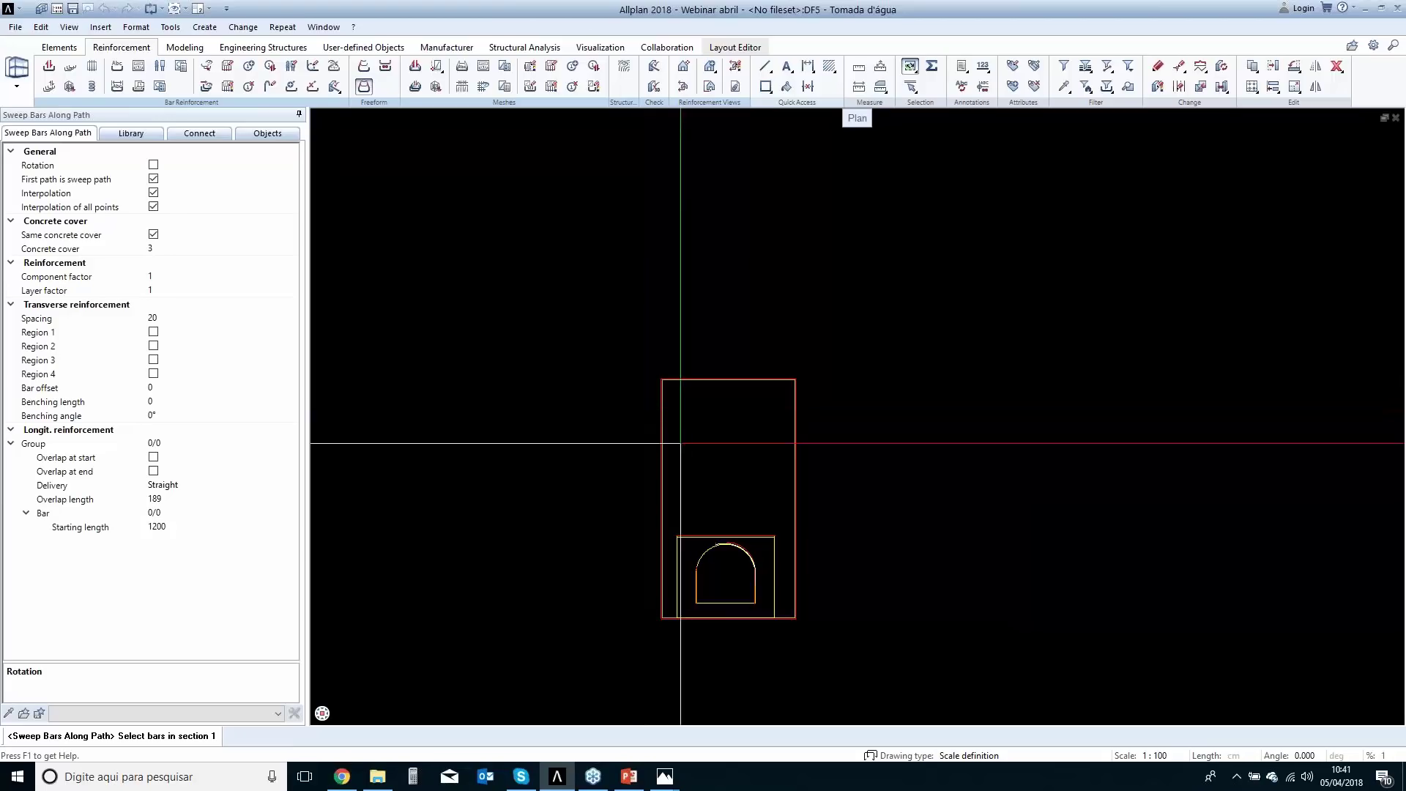
middle_drag(692, 452, 702, 443)
mouse_move(647, 328)
mouse_down()
mouse_move(812, 590)
mouse_move(868, 635)
mouse_up()
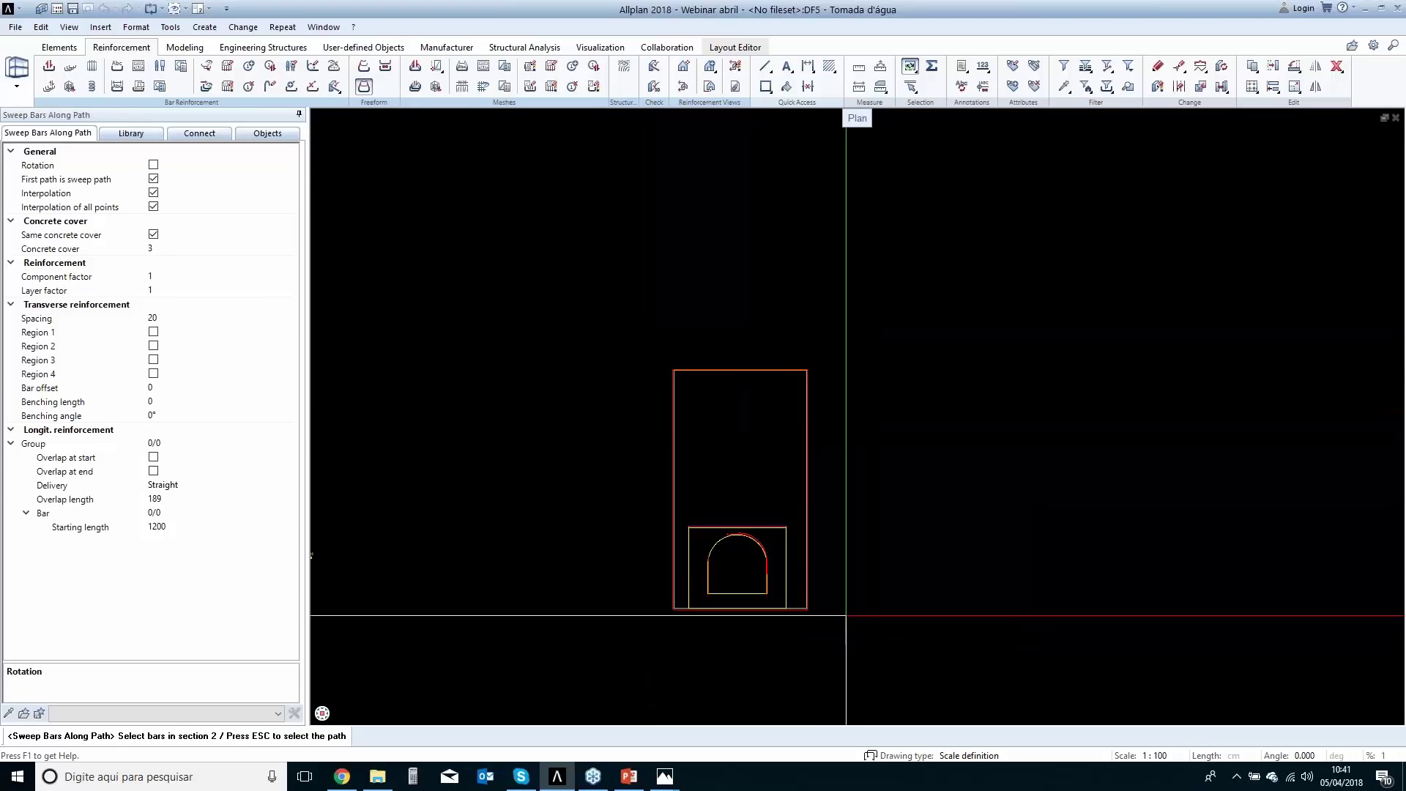
middle_drag(609, 581, 970, 469)
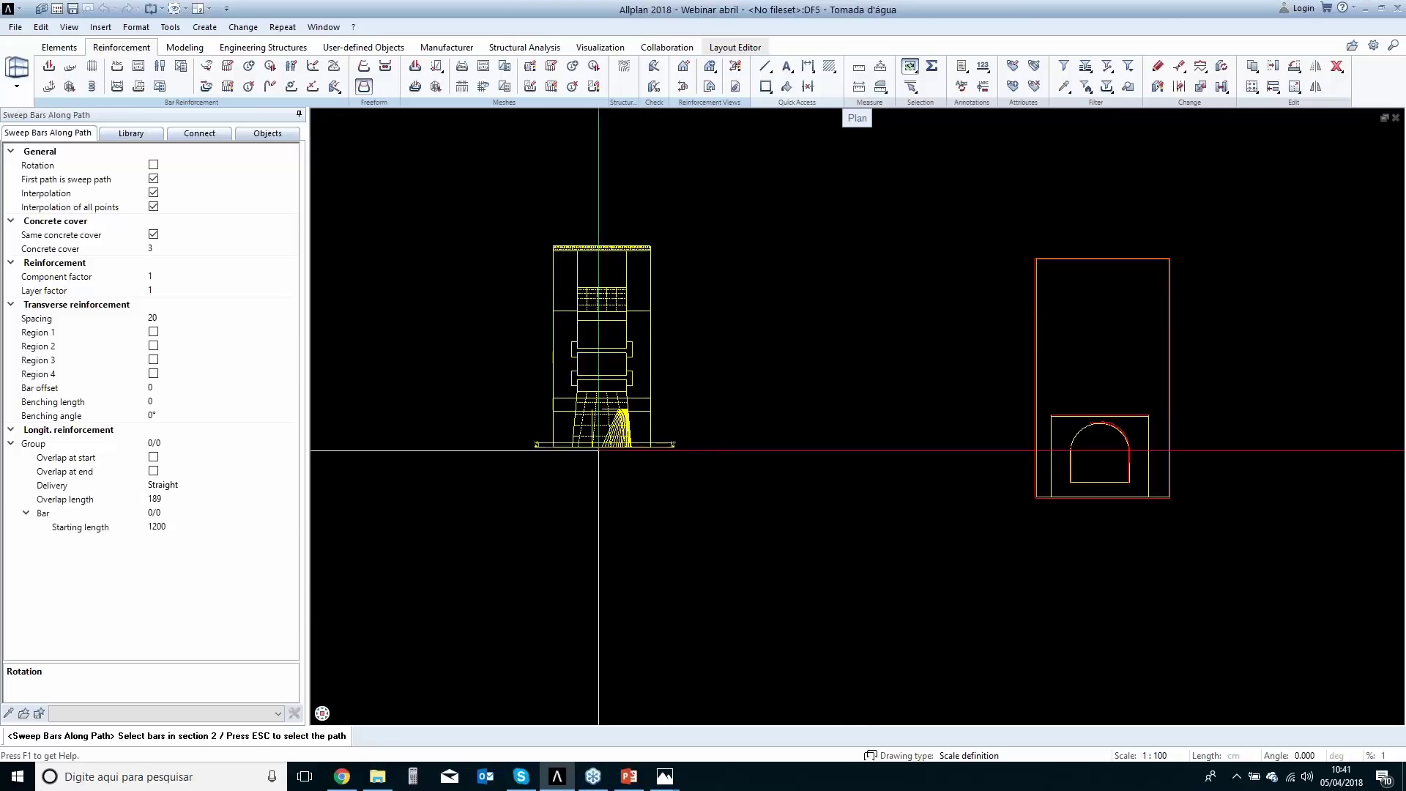
scroll(610, 449, up, 3)
scroll(610, 449, up, 3)
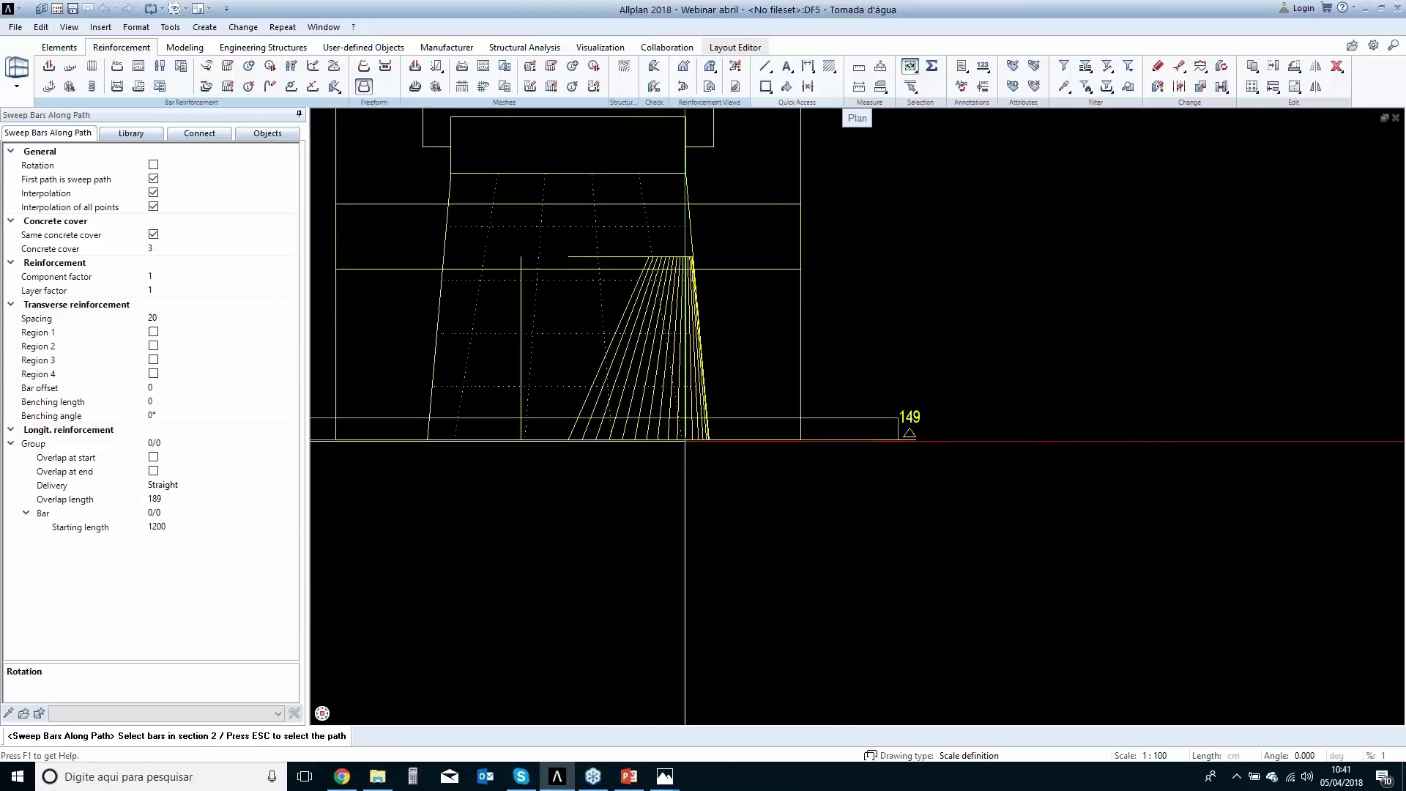
scroll(695, 447, down, 3)
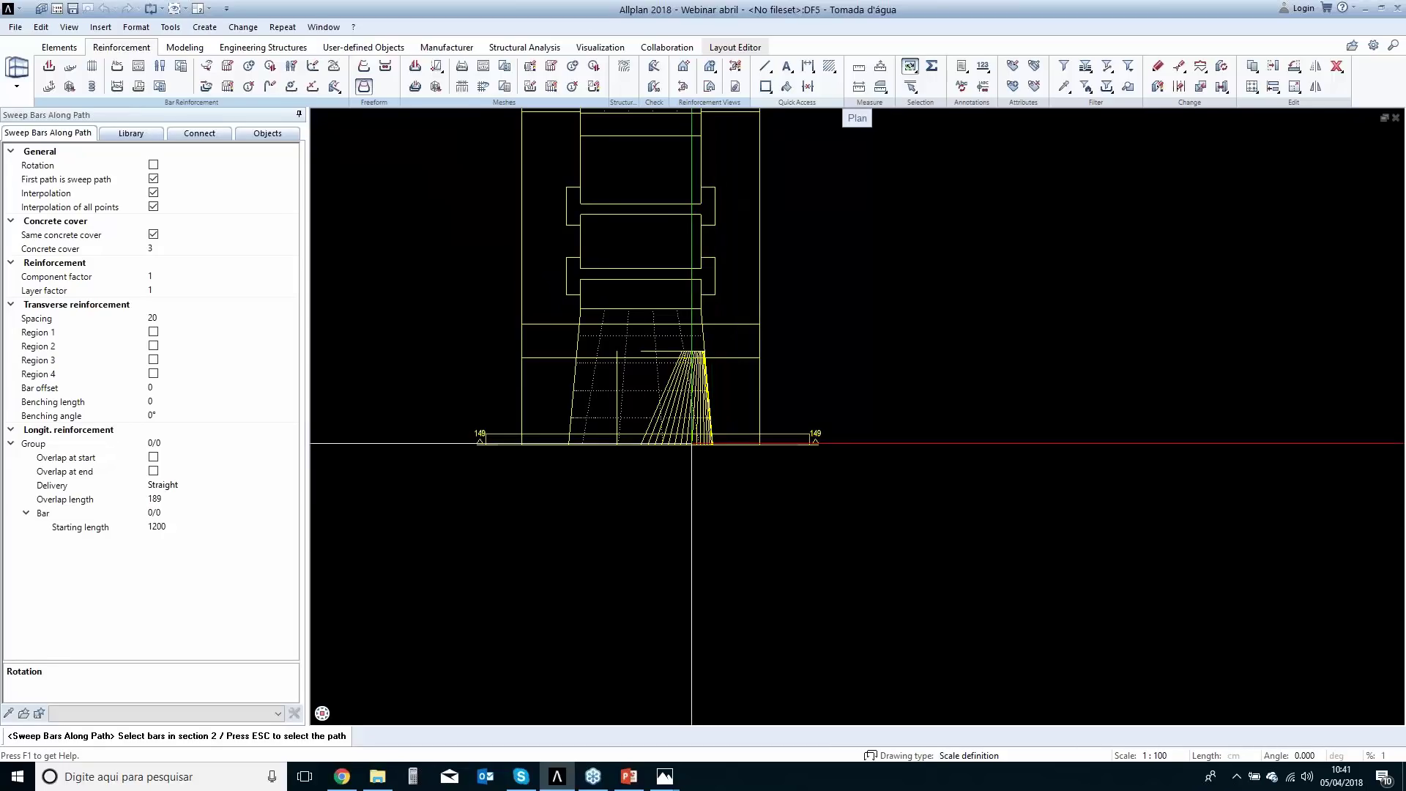
mouse_move(322, 713)
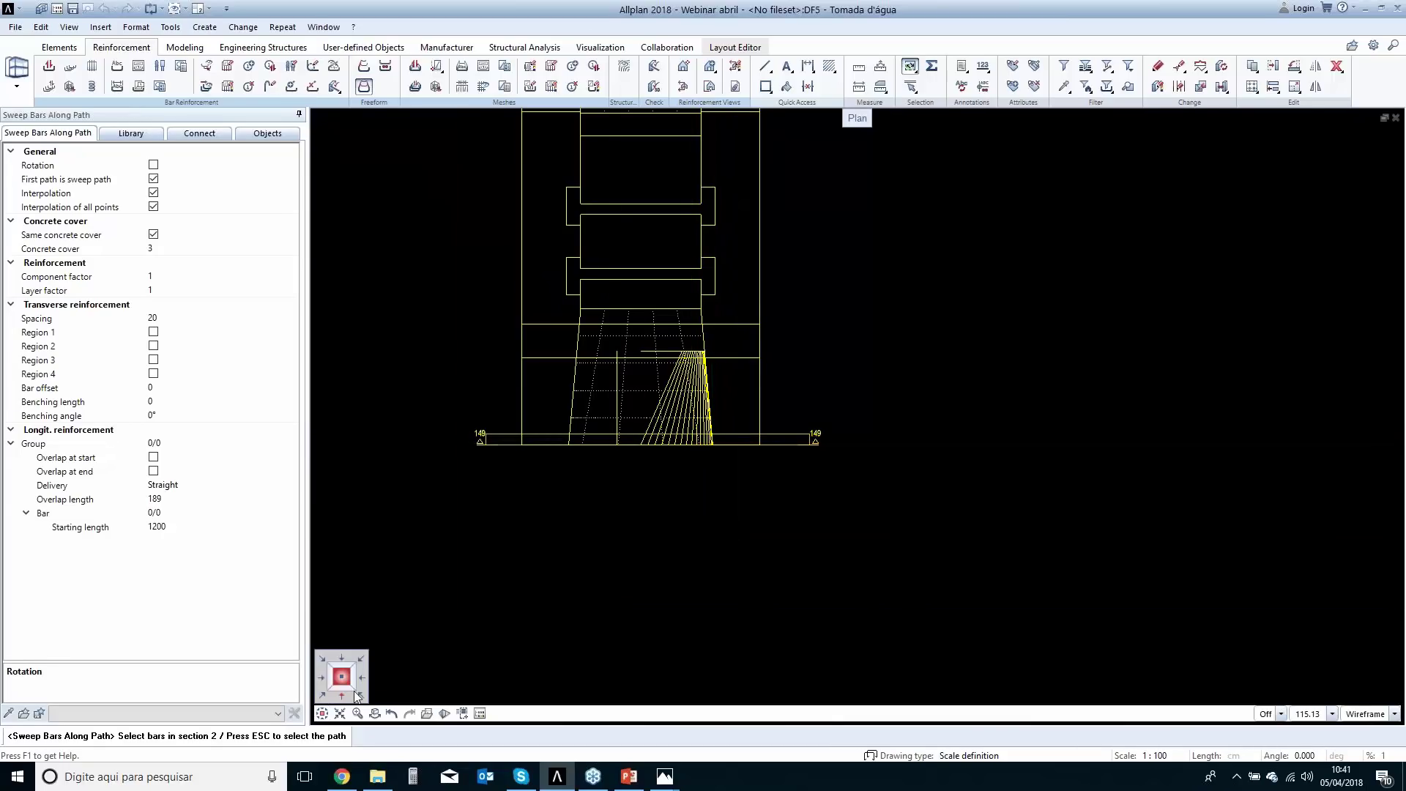
key(Escape)
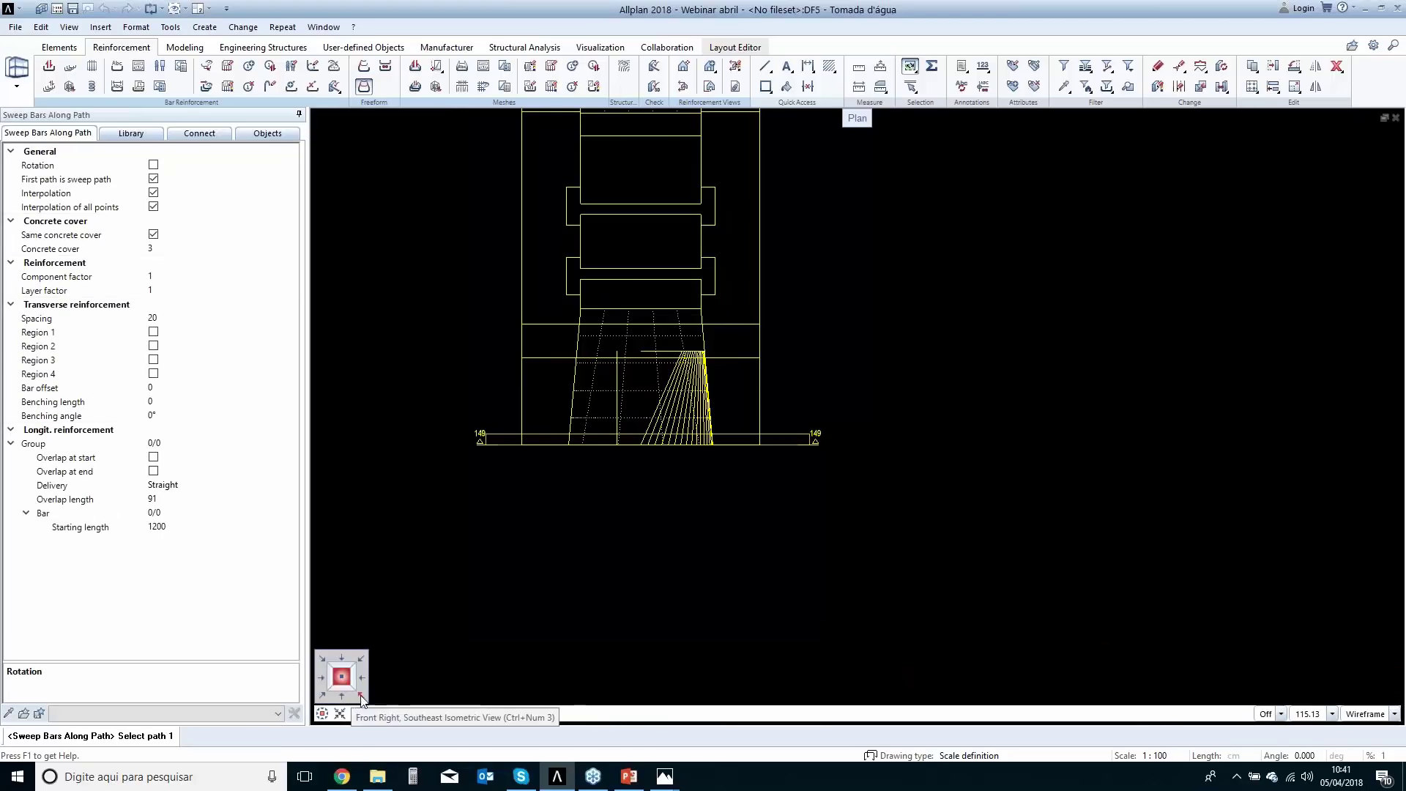
Select the straight 3D line along the side wall below the arch in the southeast isometric view as sweep path 1.
click(358, 696)
scroll(621, 448, up, 5)
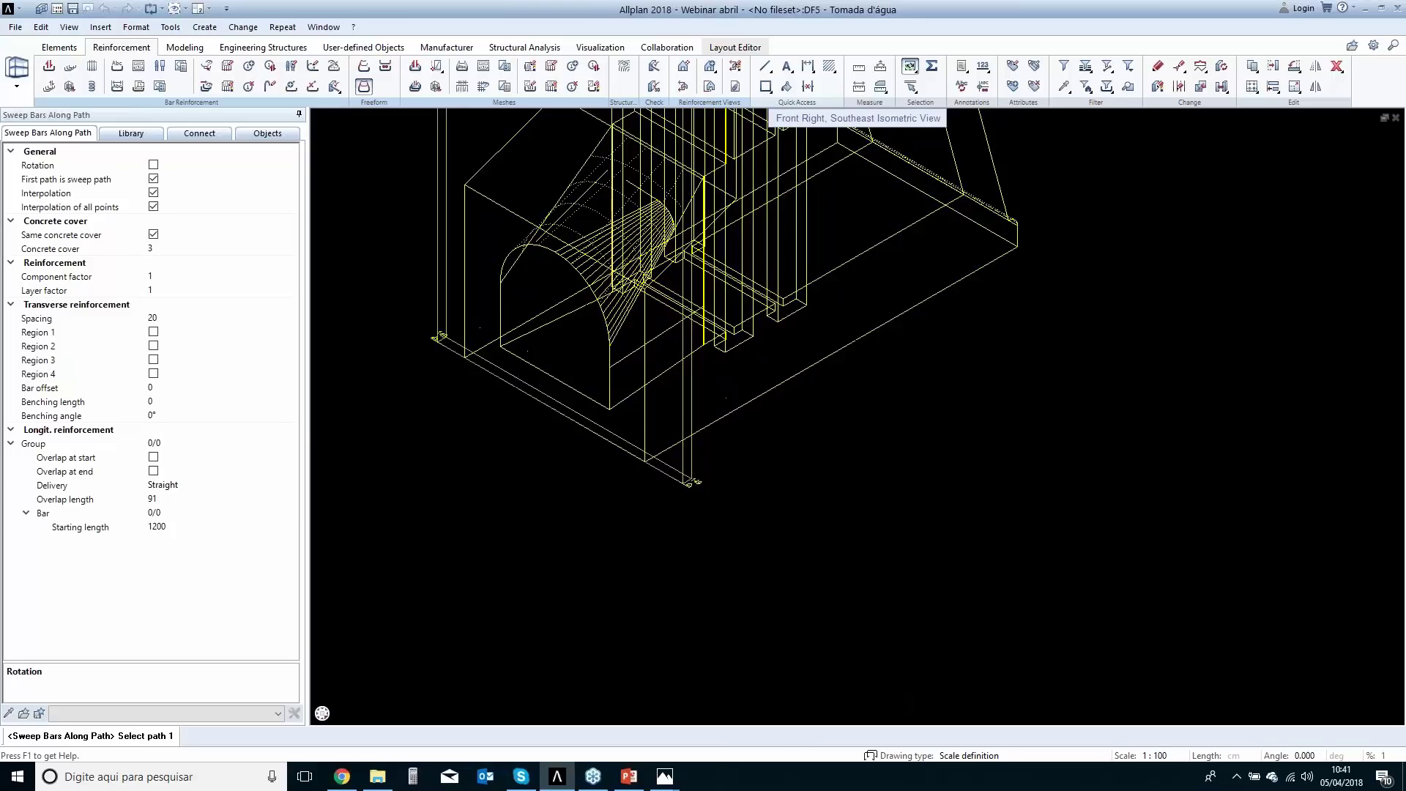
middle_drag(705, 603, 717, 562)
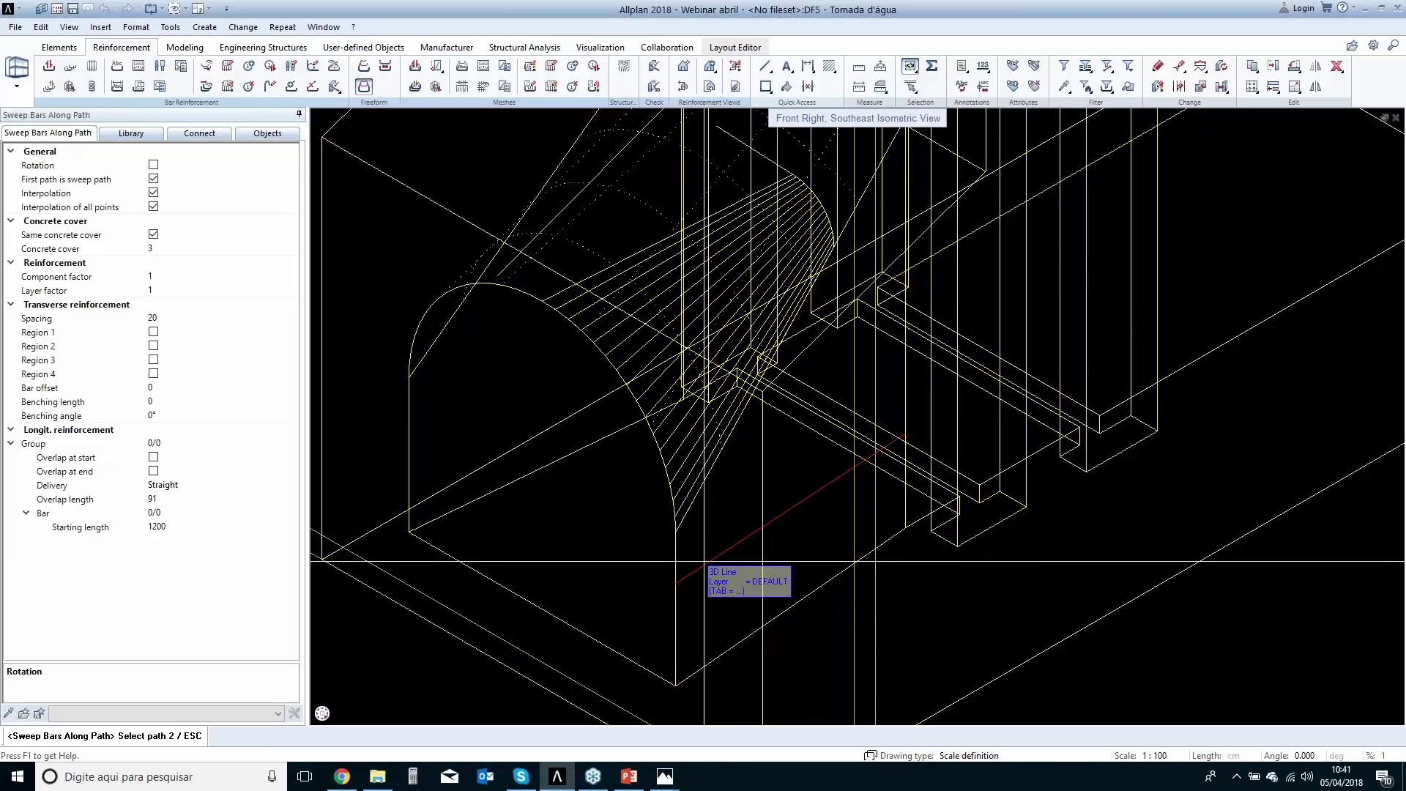
middle_drag(769, 535, 794, 575)
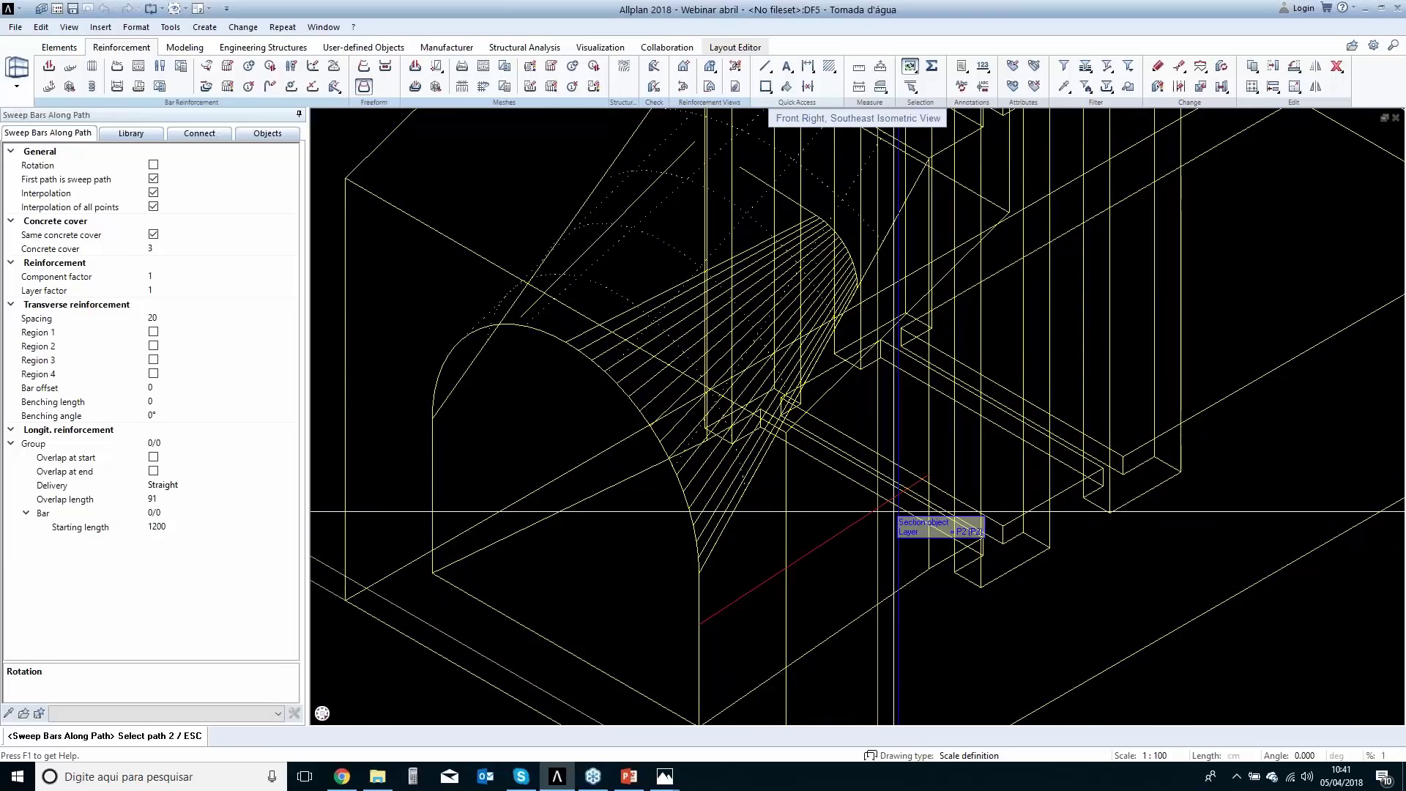
scroll(706, 535, up, 1)
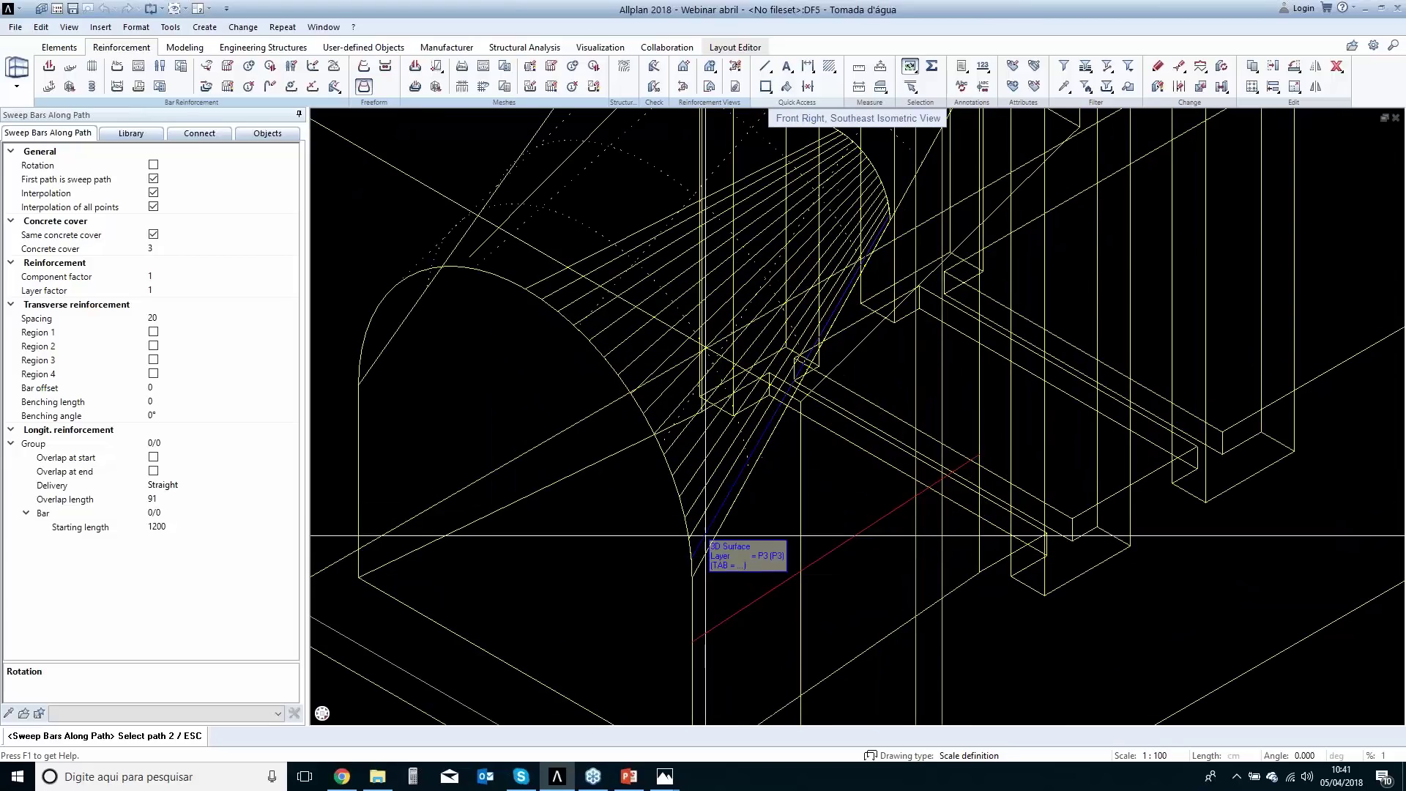
Select the fan of lines across the arched transition surface as further sweep paths, in order from the side wall up towards the crown.
click(705, 535)
click(705, 512)
click(703, 492)
click(694, 474)
click(688, 436)
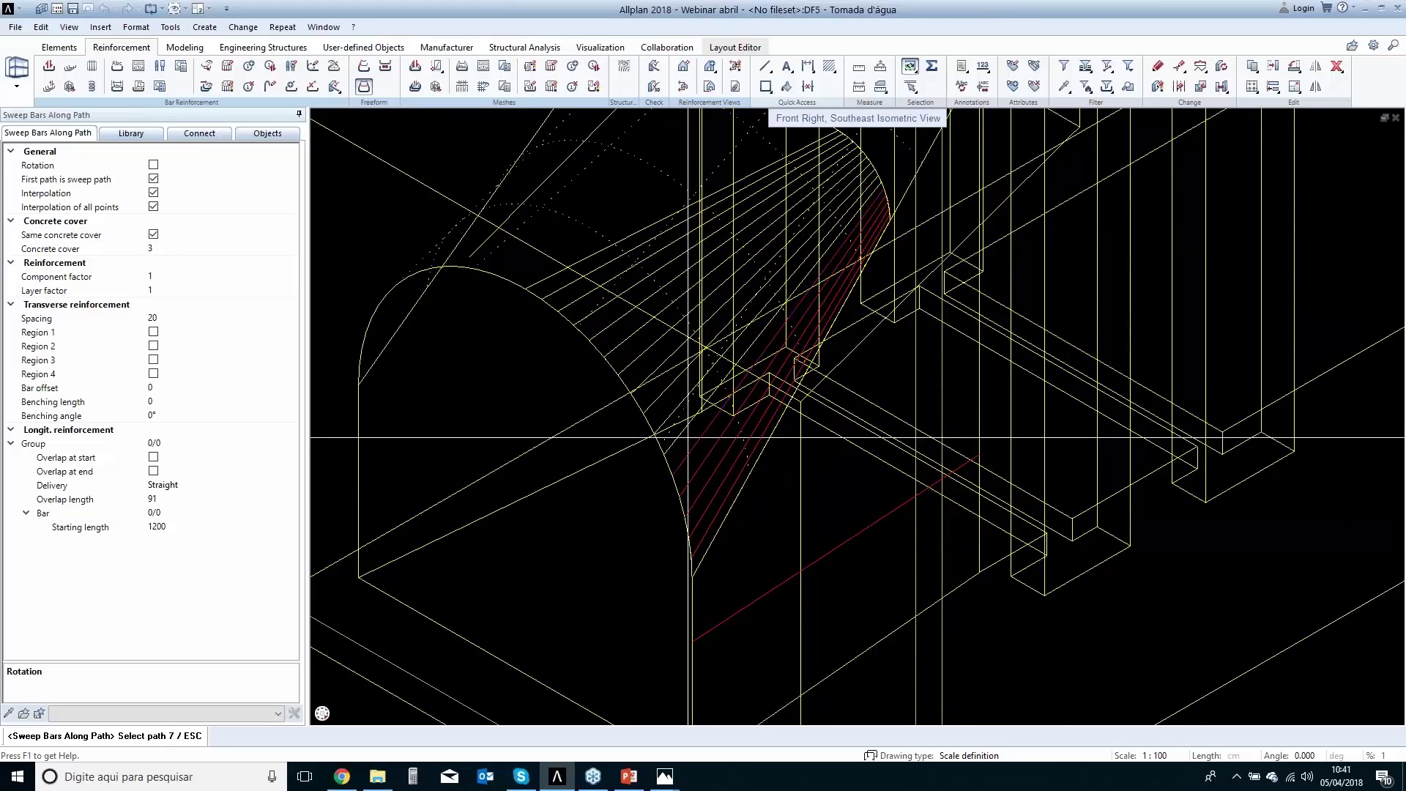
click(681, 416)
click(674, 396)
click(663, 375)
click(654, 366)
click(637, 353)
click(621, 339)
click(606, 320)
click(592, 300)
click(560, 292)
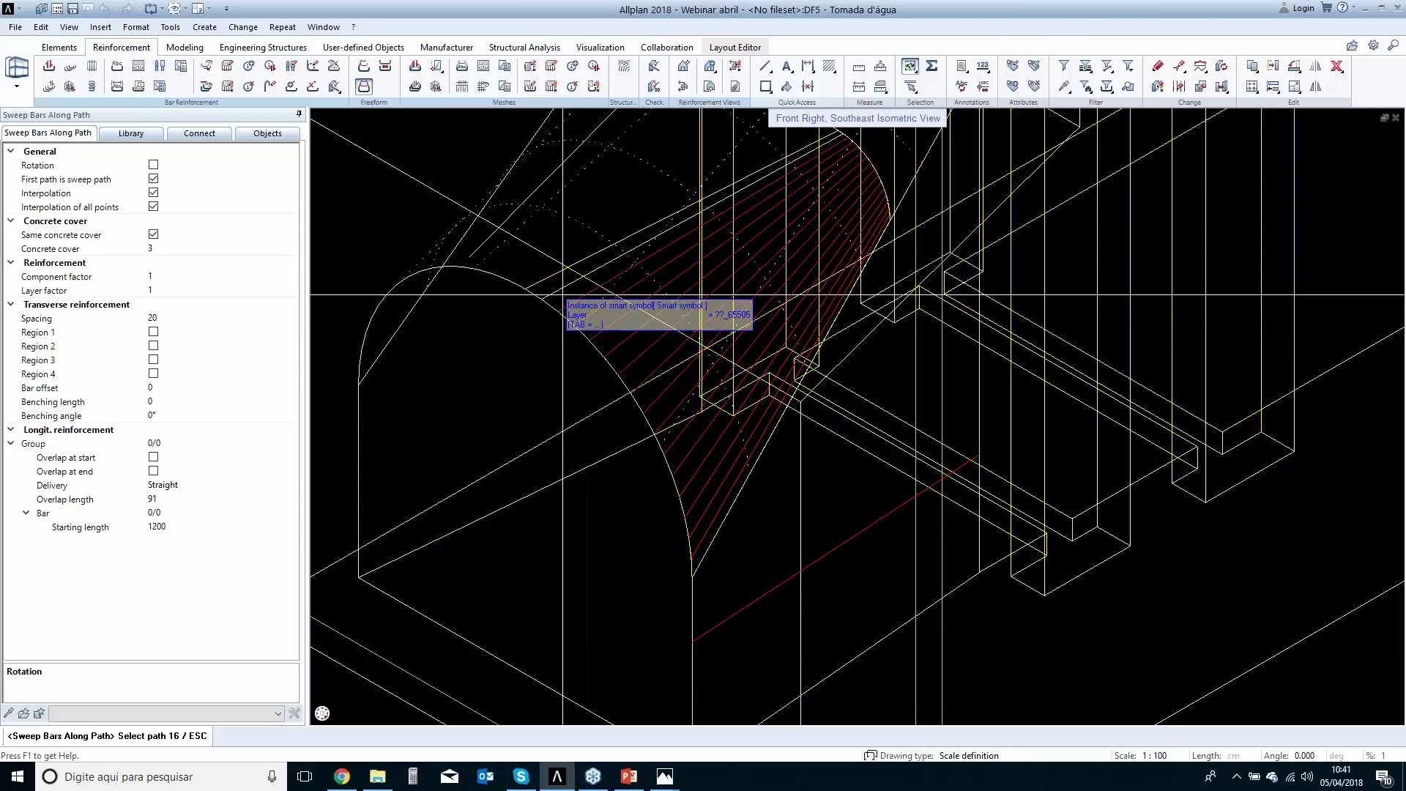
click(558, 291)
Select the line along the arch's crown as the last sweep path, generate the swept bars and finish the command.
middle_drag(636, 320, 693, 479)
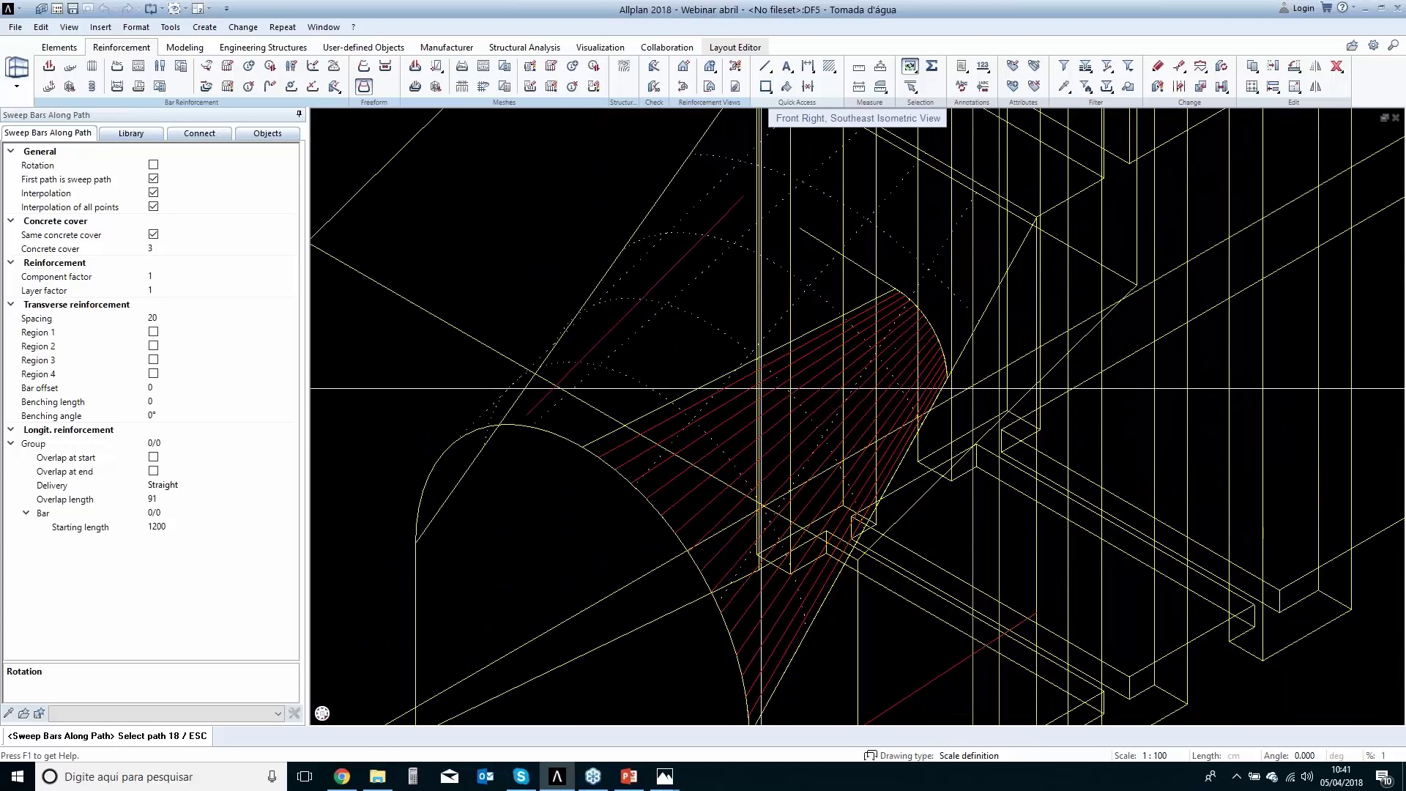
scroll(805, 454, down, 5)
scroll(850, 477, down, 4)
key(Escape)
scroll(836, 510, up, 1)
scroll(836, 510, up, 5)
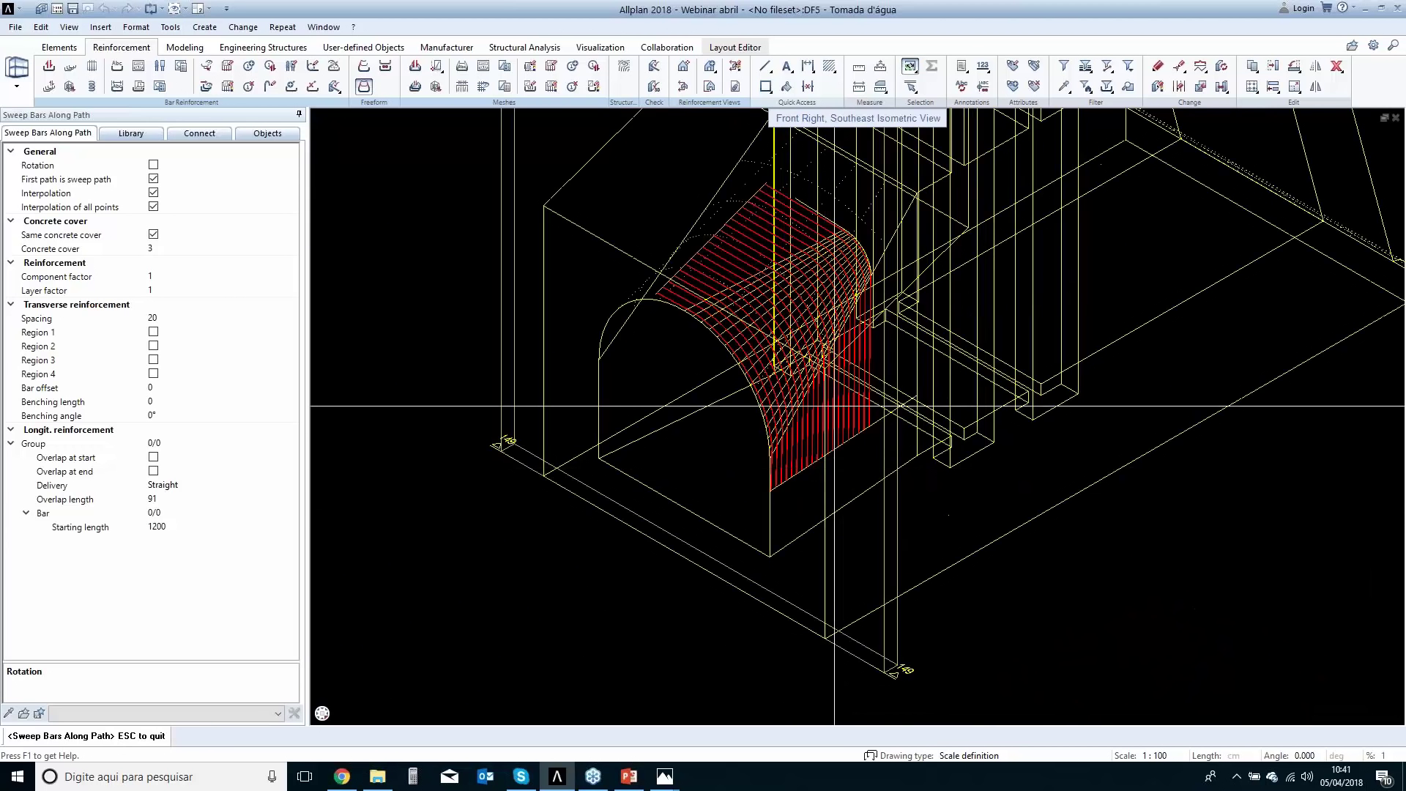
key(Escape)
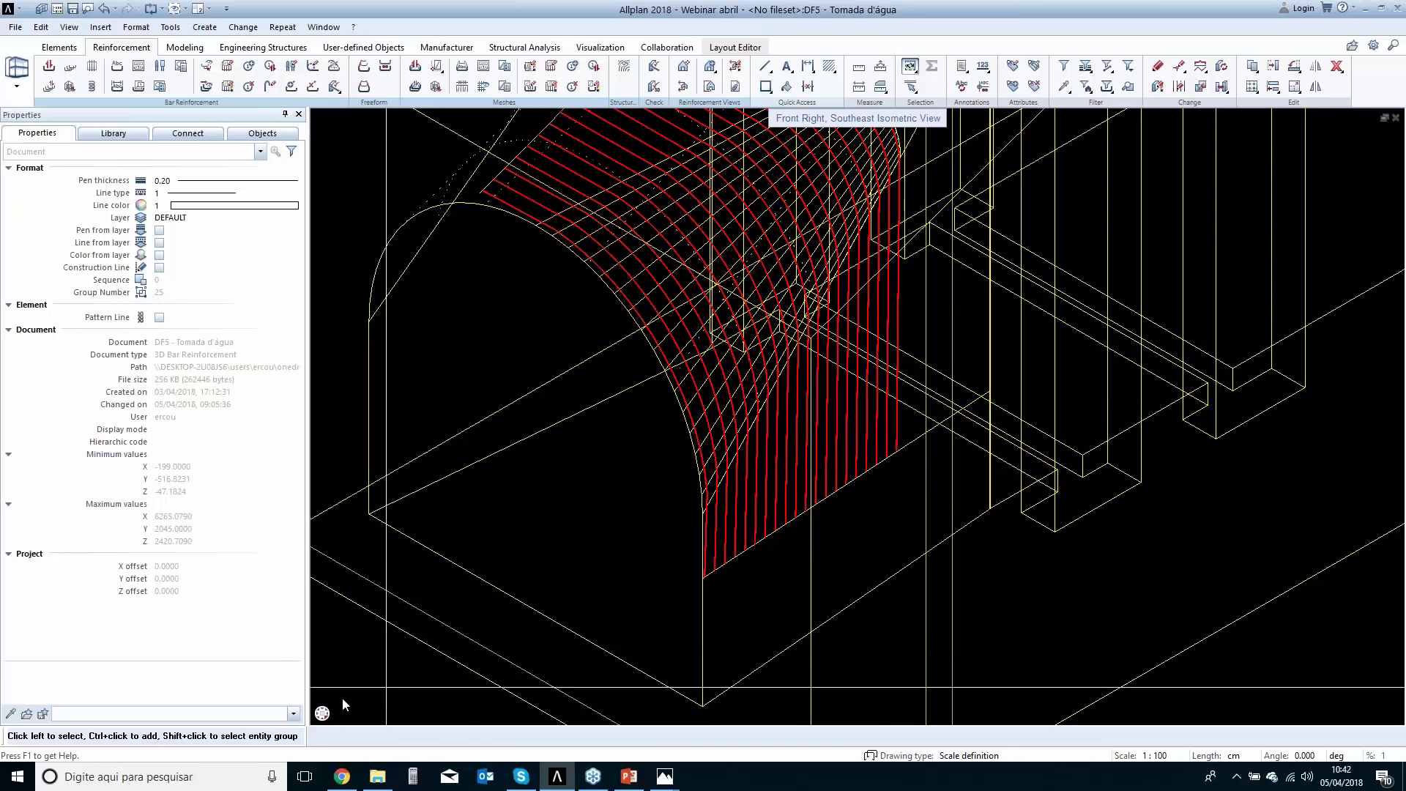
Show the model in southwest isometric and shaded perspective views, and set the intake's yellow surface to 54 % transparency.
click(322, 695)
scroll(665, 581, up, 2)
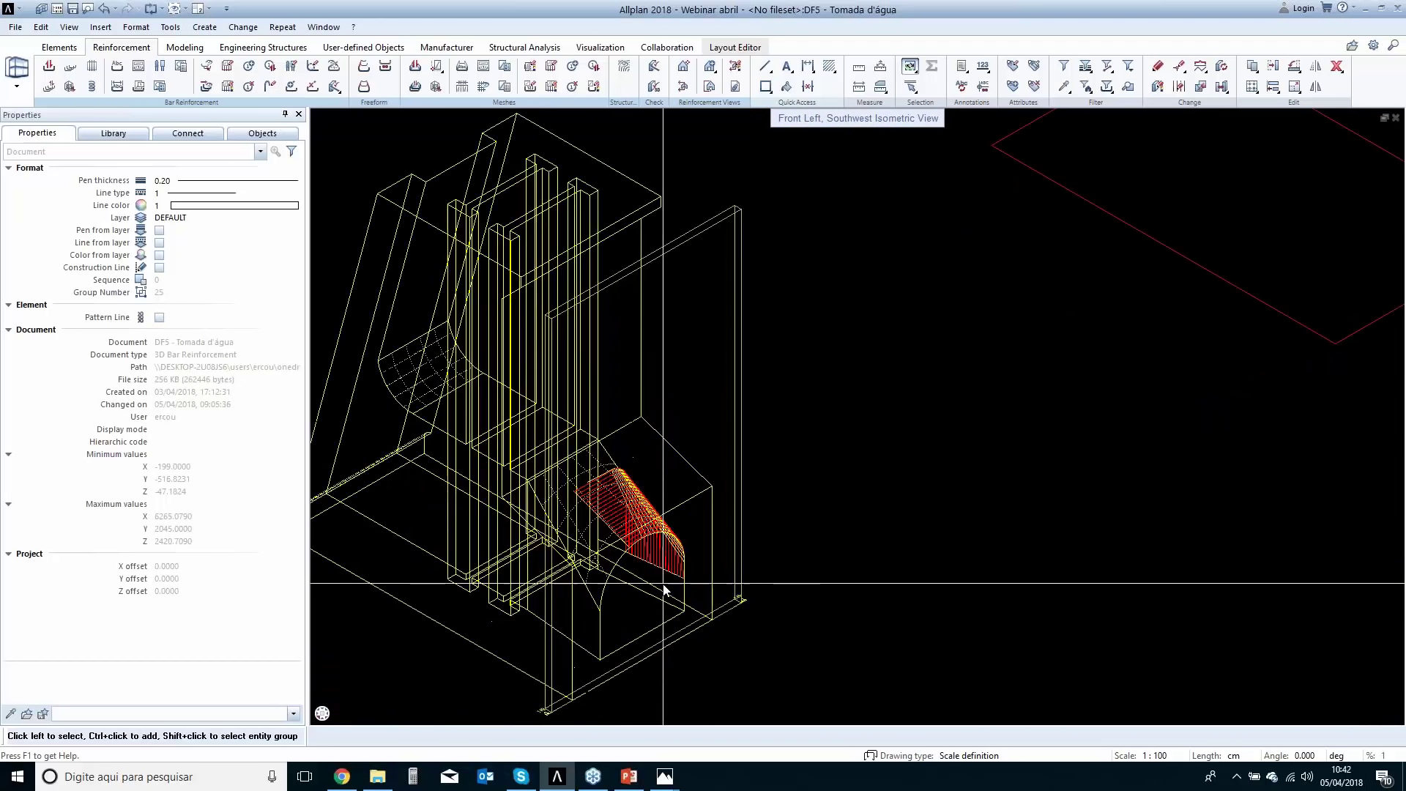
scroll(621, 592, down, 2)
key(F4)
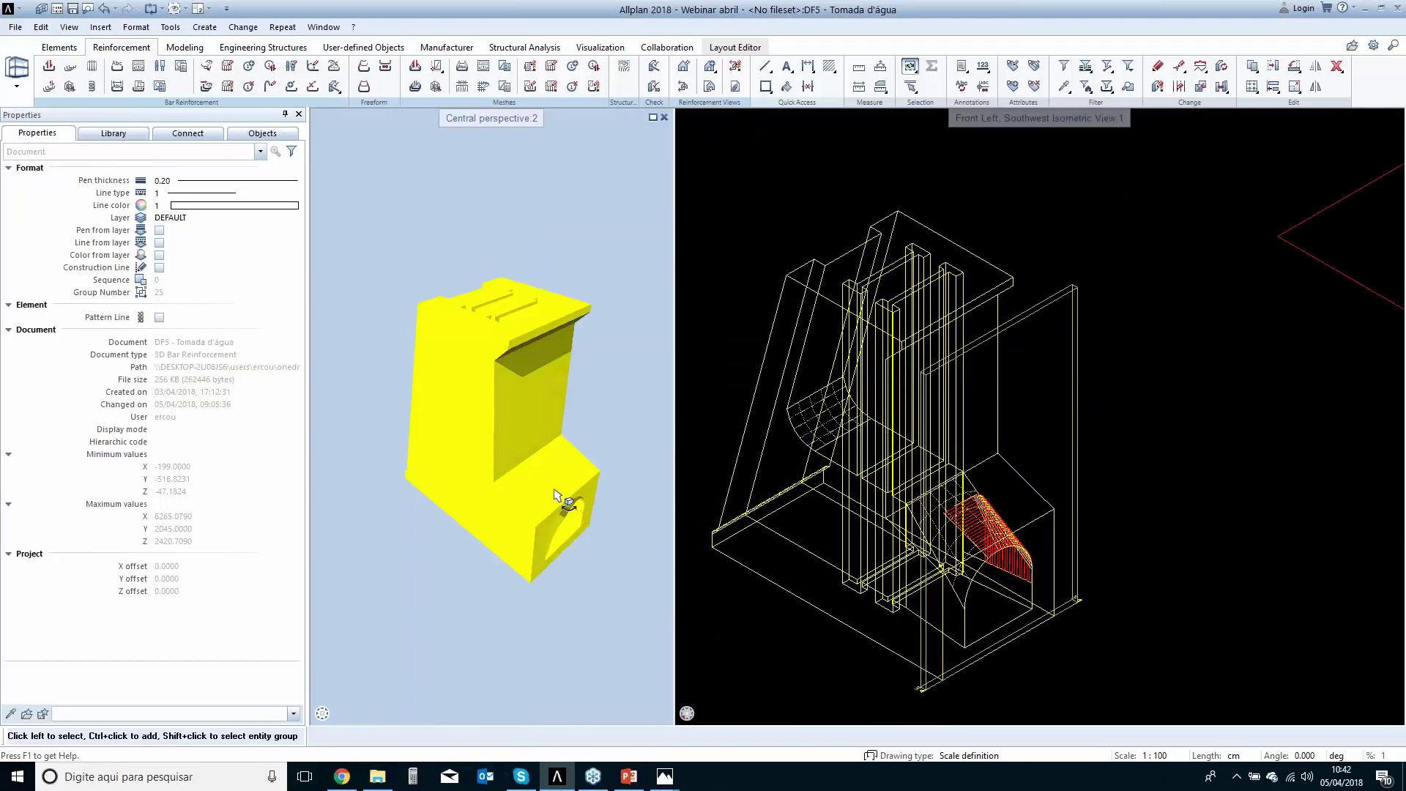
right_click(554, 494)
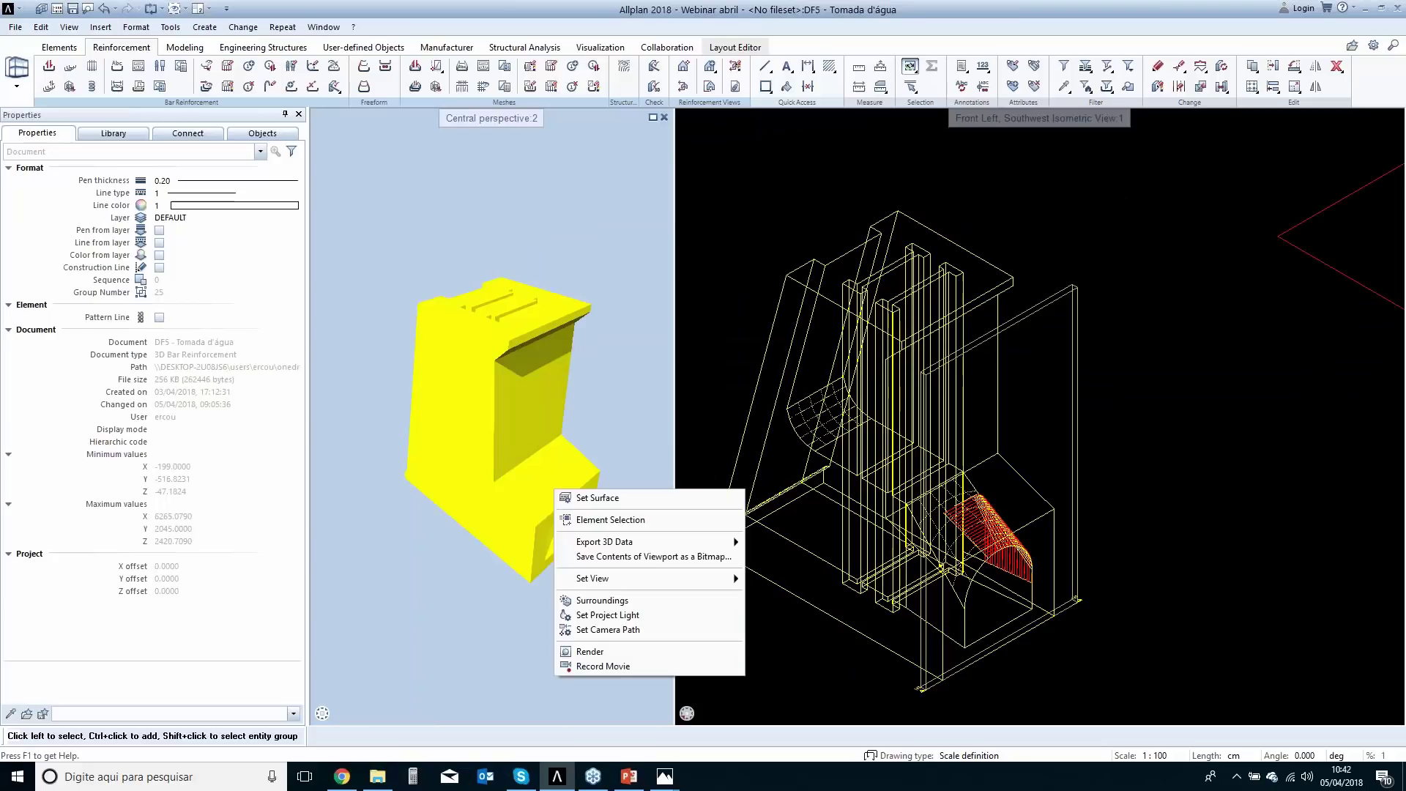
click(605, 499)
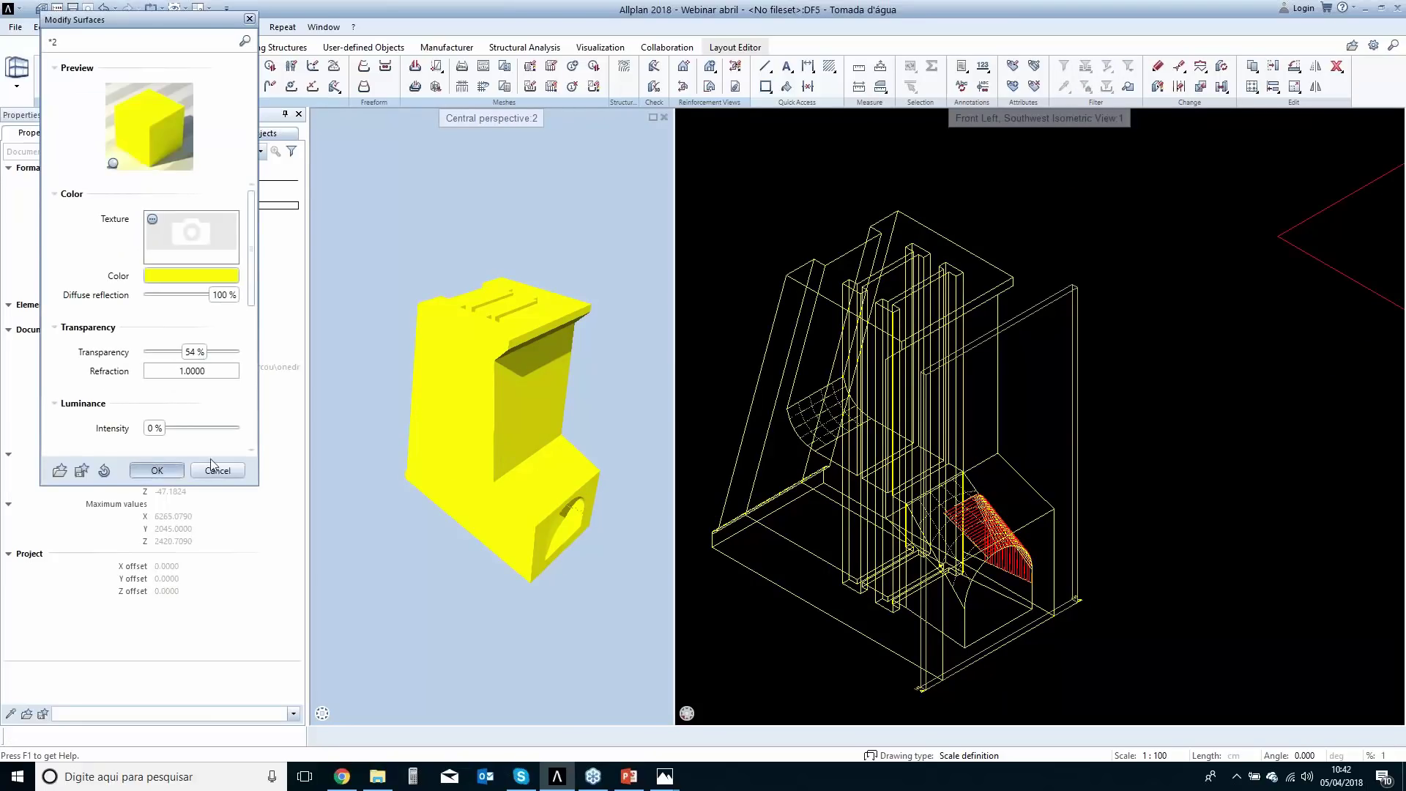
click(157, 470)
Examine the swept bars around the arched opening through the transparent concrete in the perspective view.
drag(534, 484, 634, 584)
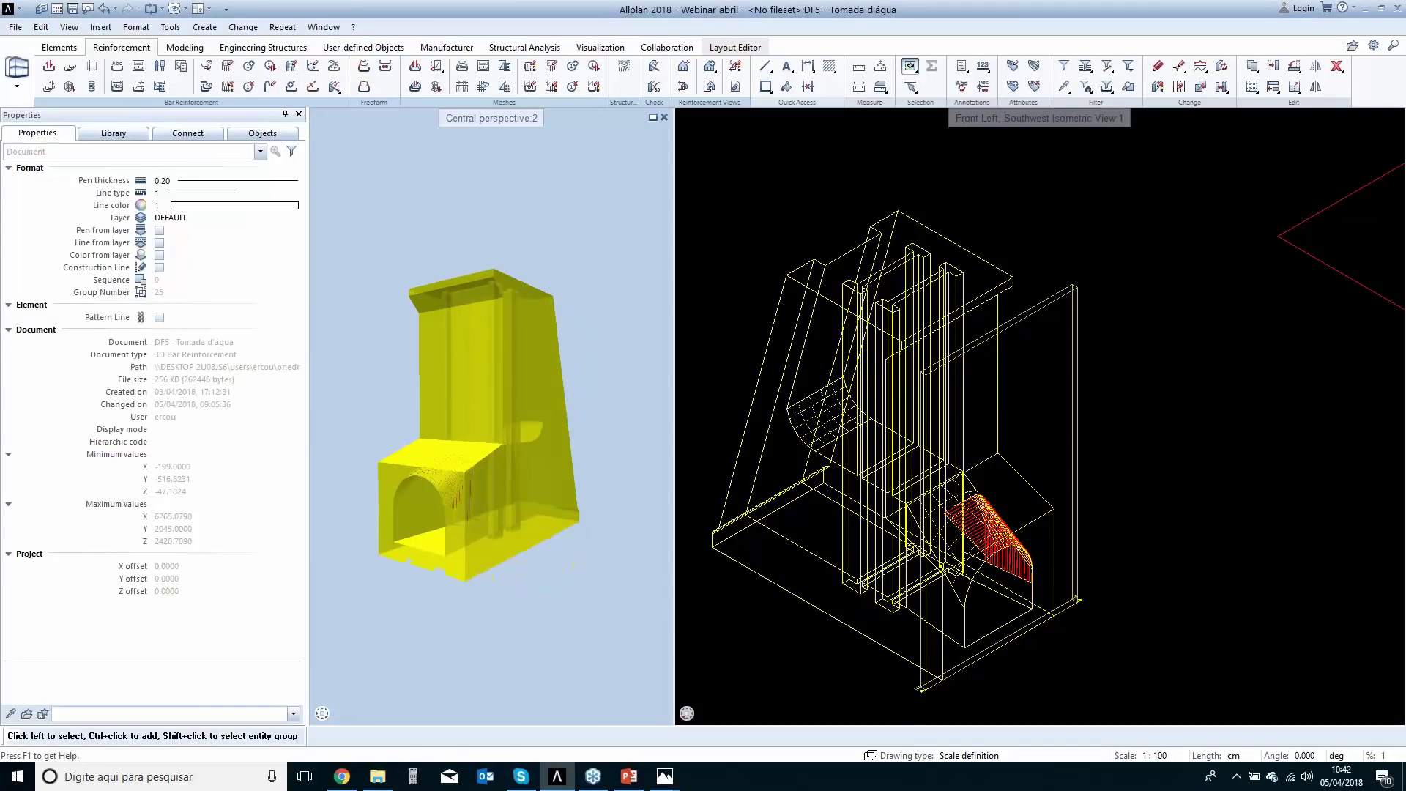
scroll(464, 502, up, 5)
scroll(485, 510, down, 3)
scroll(476, 483, up, 4)
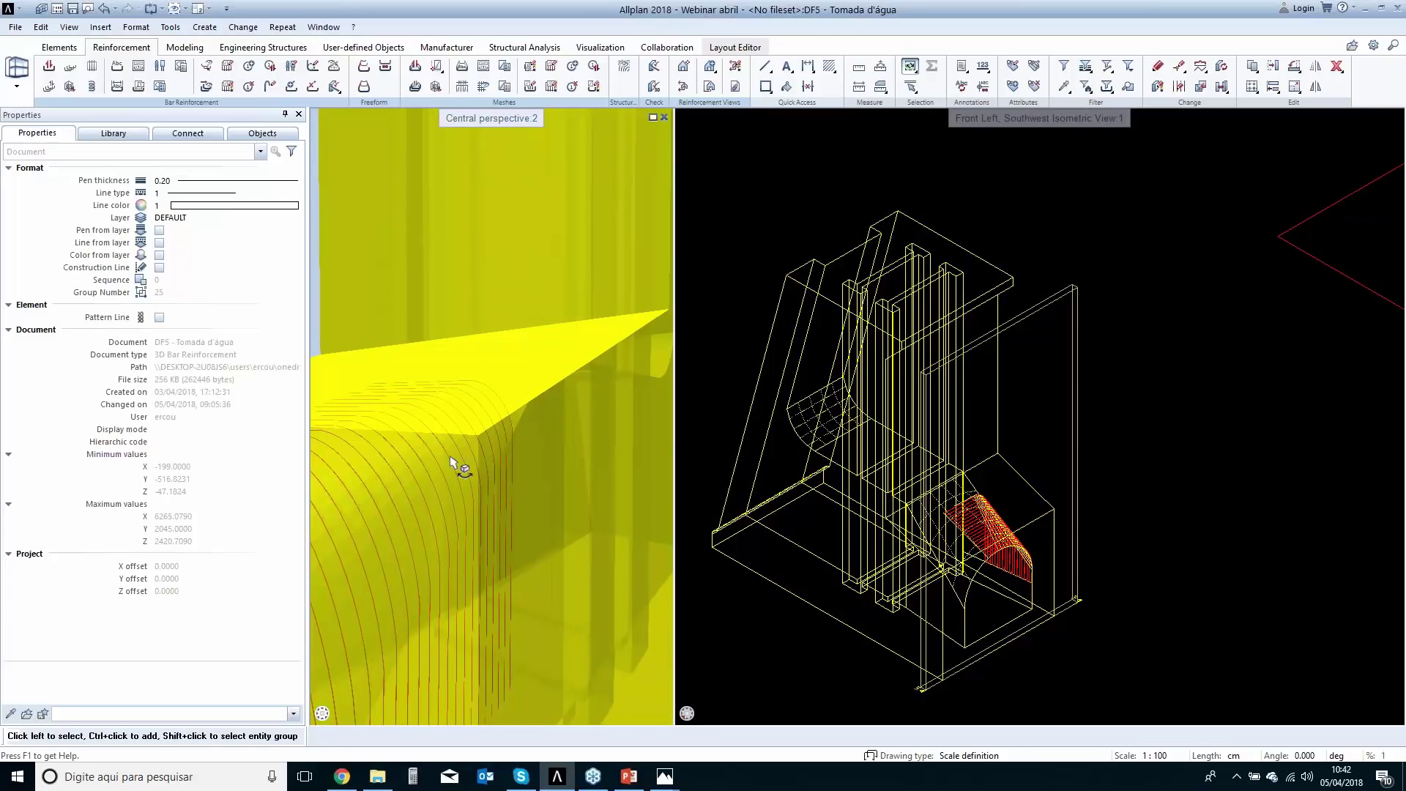
middle_drag(450, 607, 410, 593)
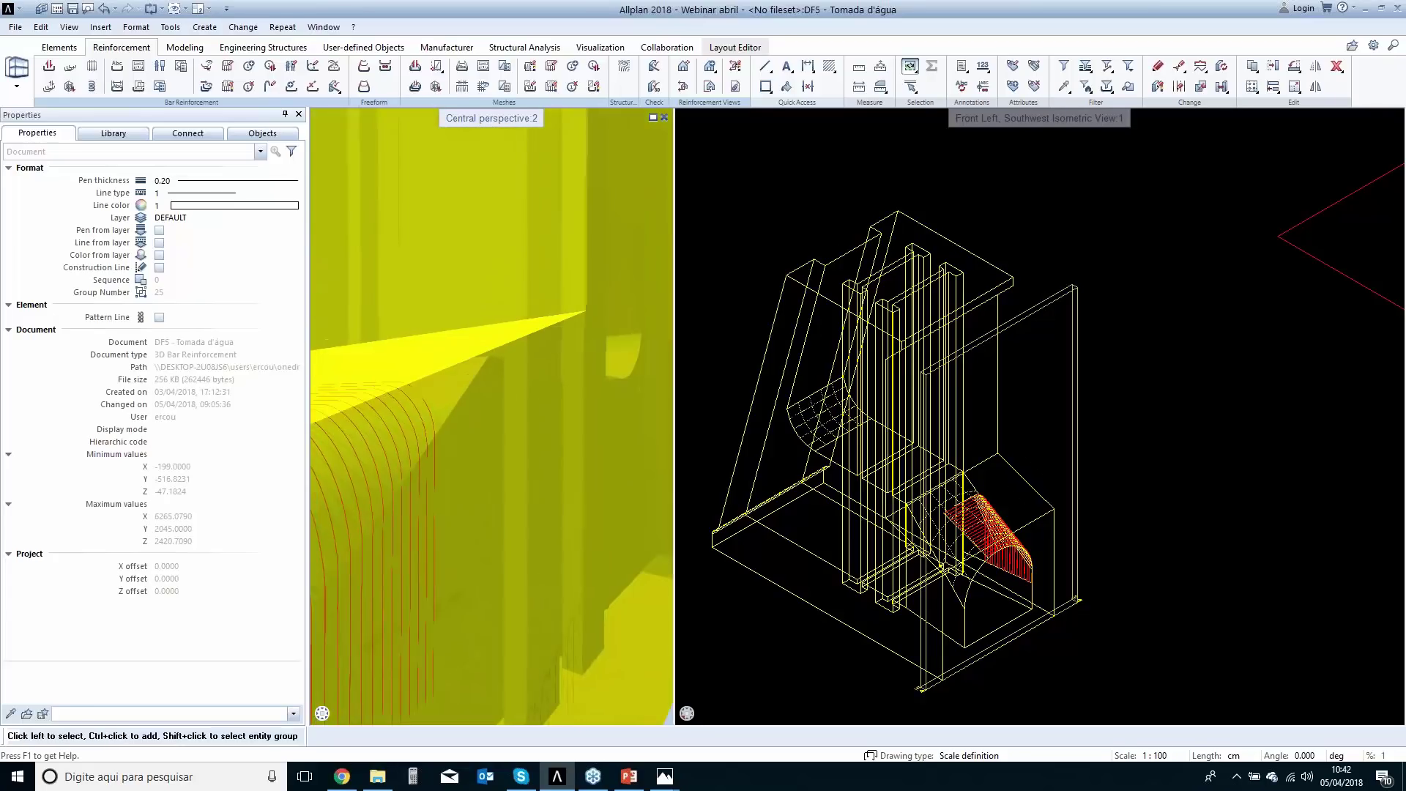
Return to a single plan view, create a full schema of the swept bars and place it below the intake's plan.
click(664, 117)
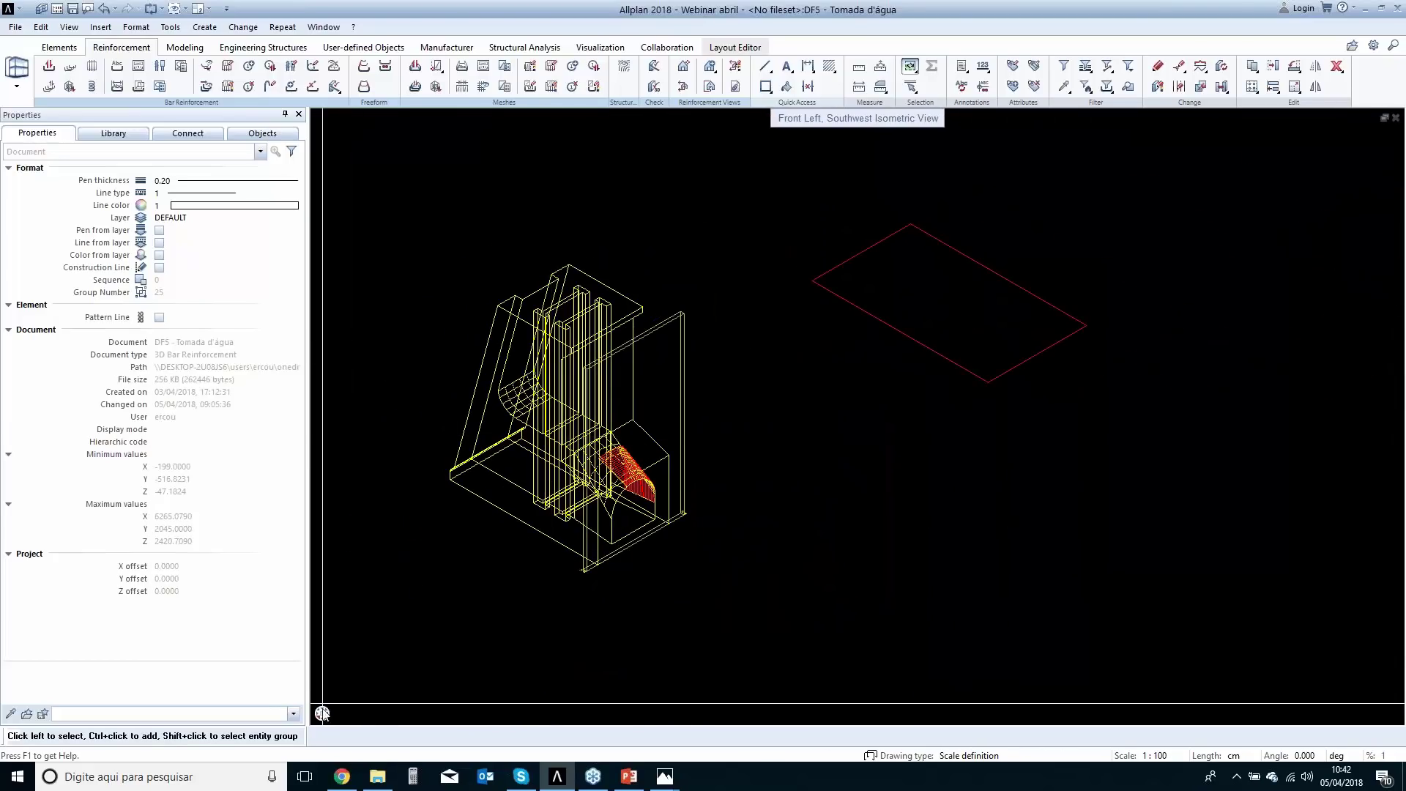
click(338, 687)
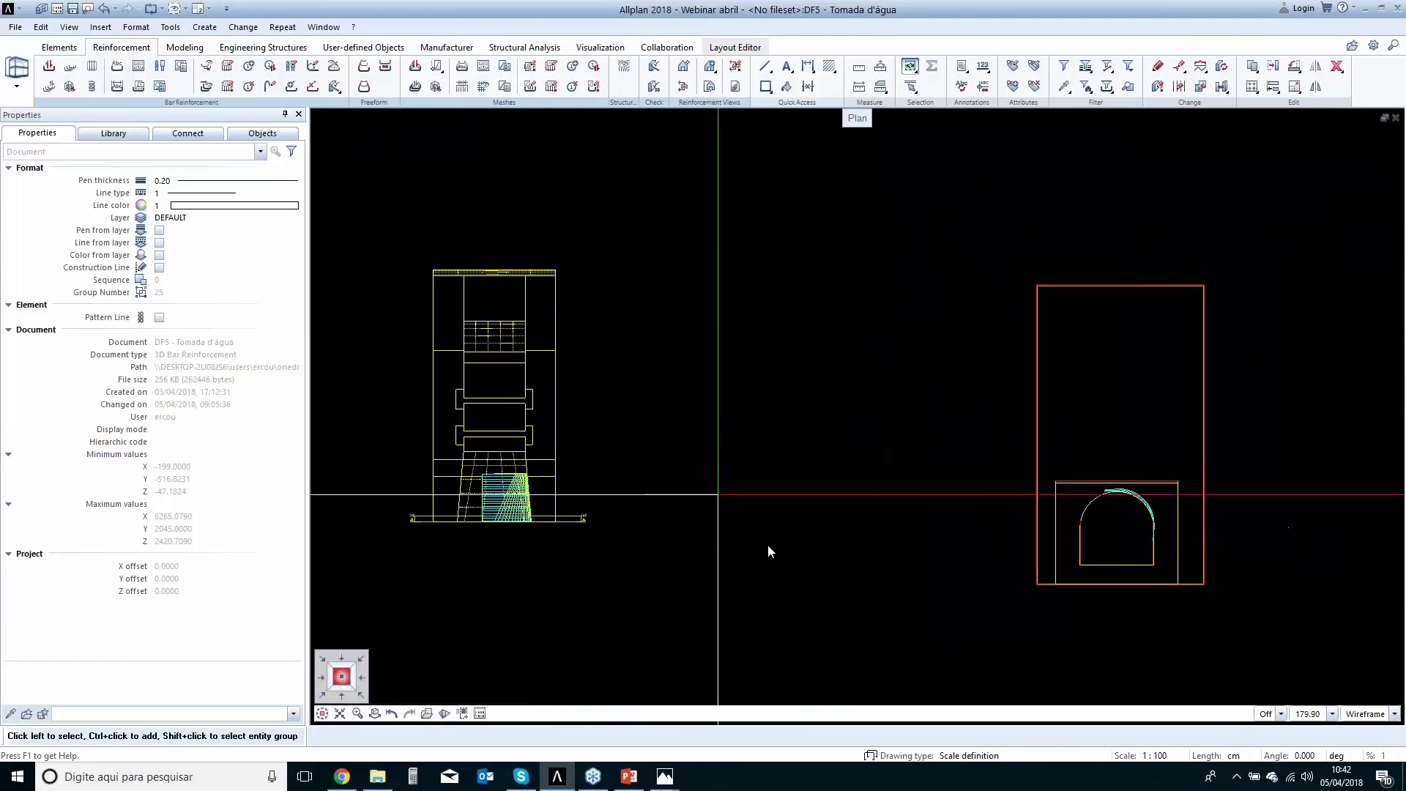
scroll(618, 361, up, 2)
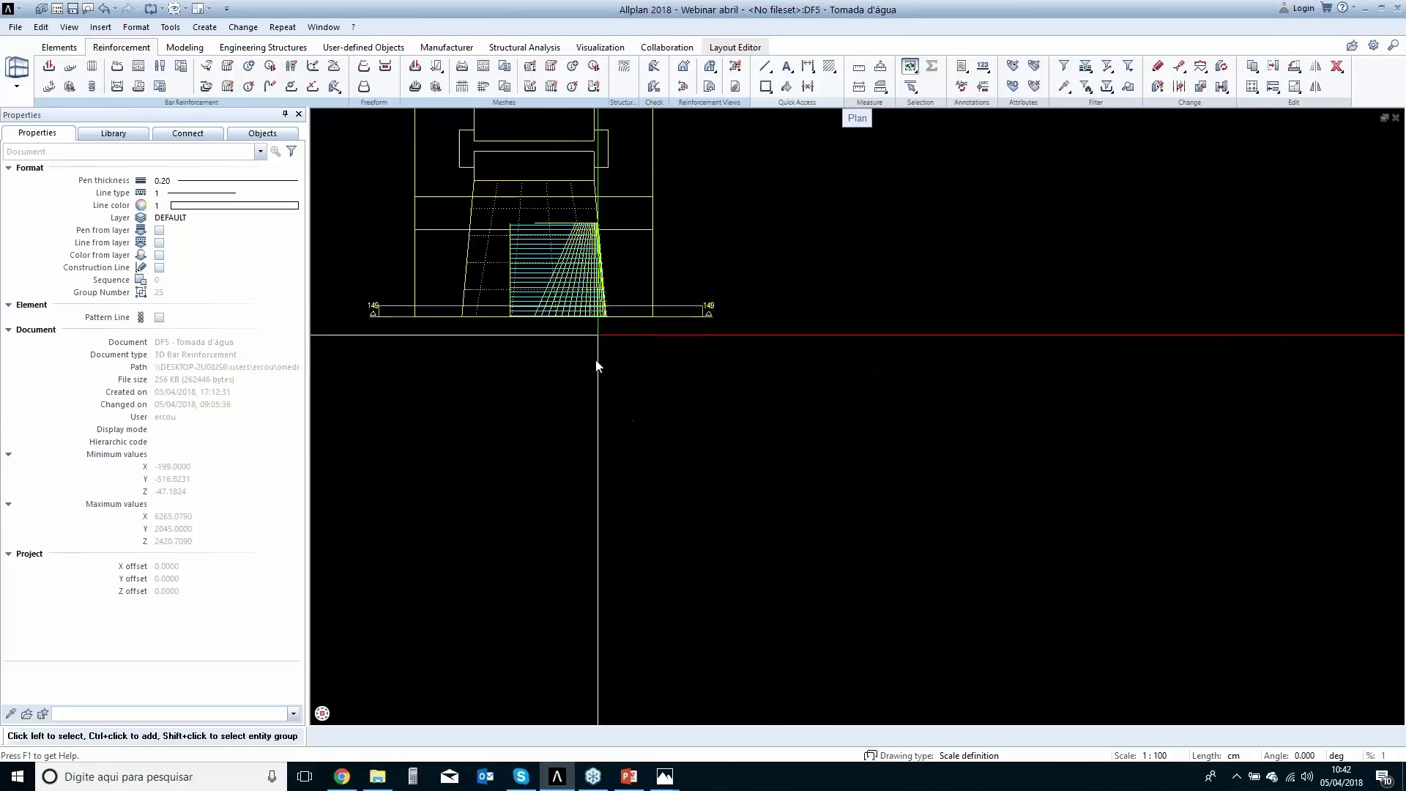
click(491, 71)
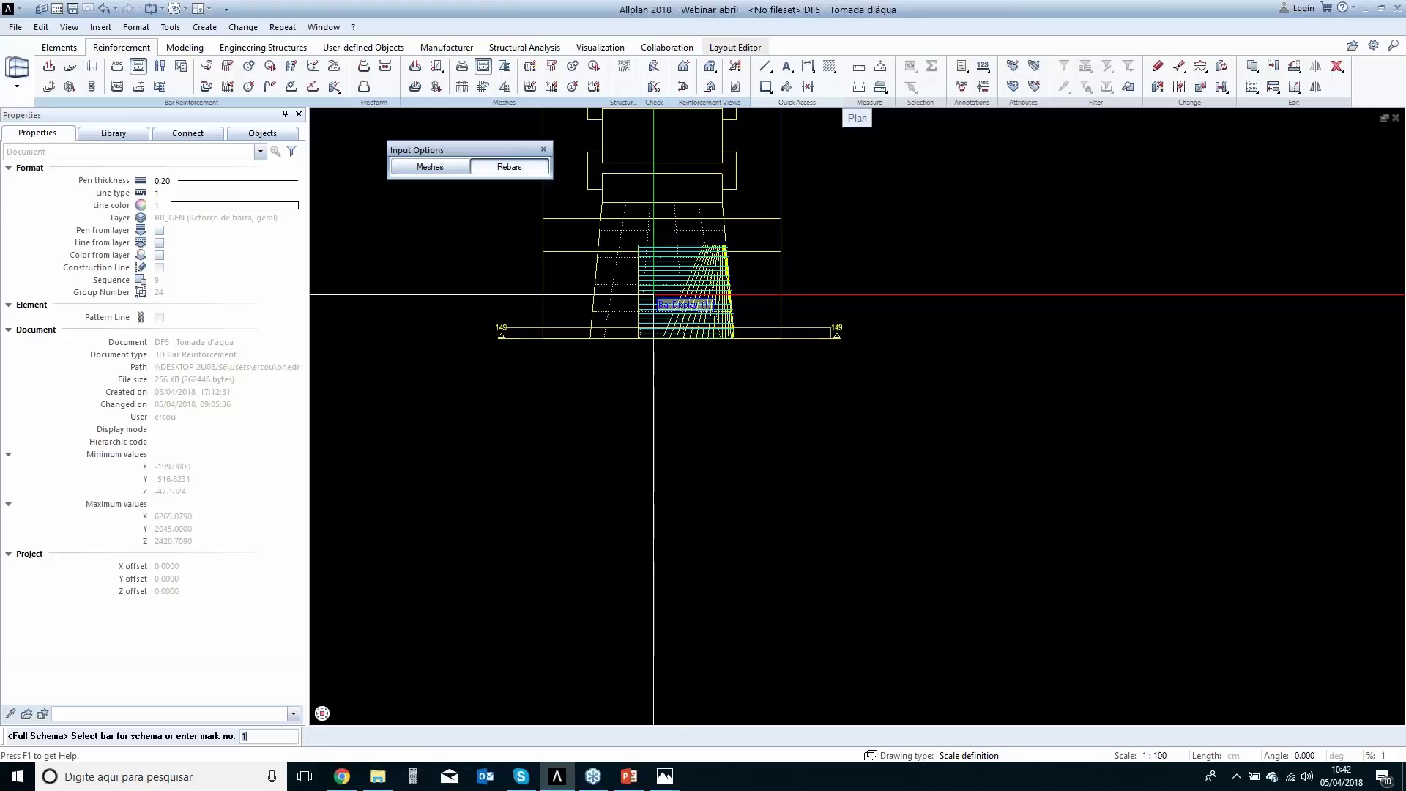
click(678, 289)
scroll(886, 432, down, 3)
click(889, 453)
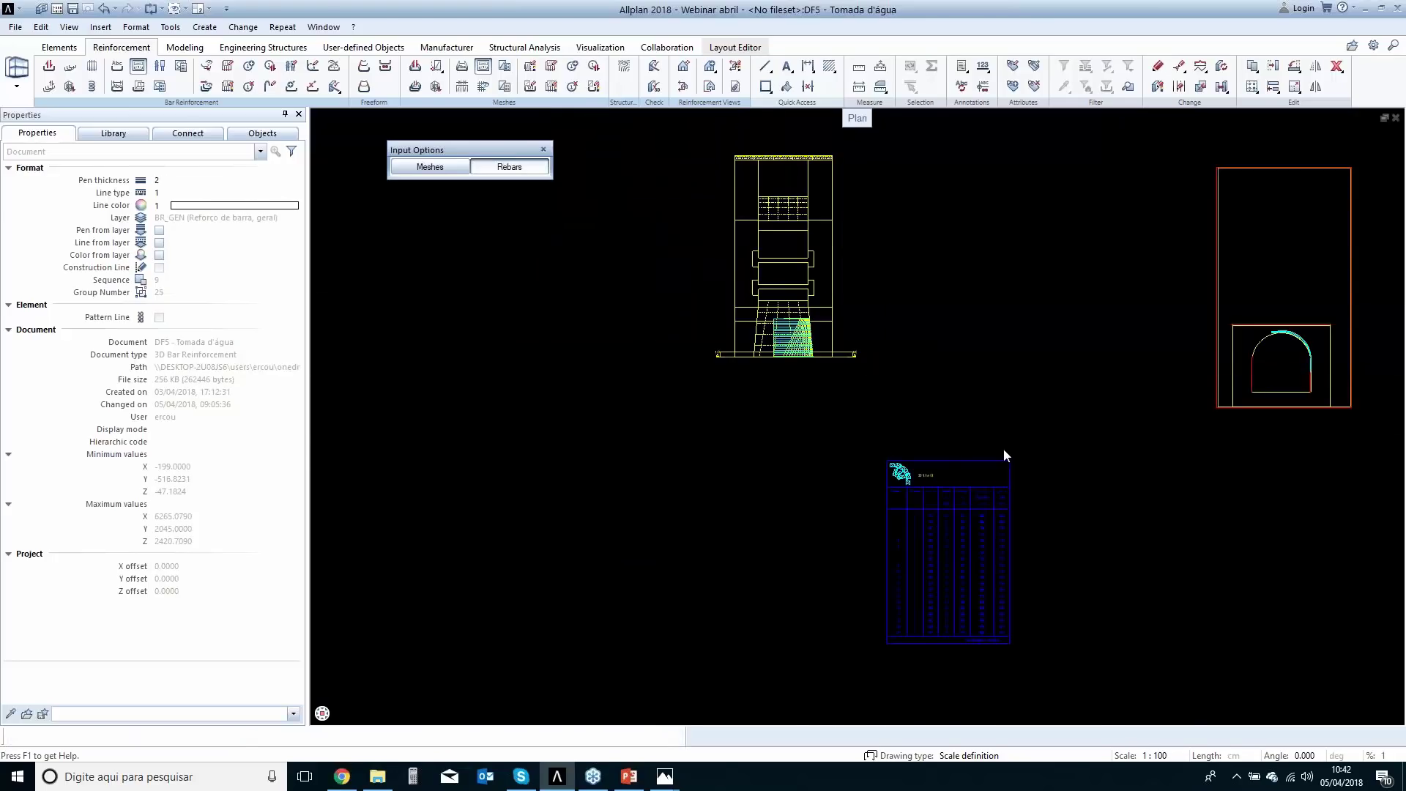
Examine the bar shape sketch and the table of individual bar lengths in the placed schema, and finish the command.
scroll(908, 448, up, 5)
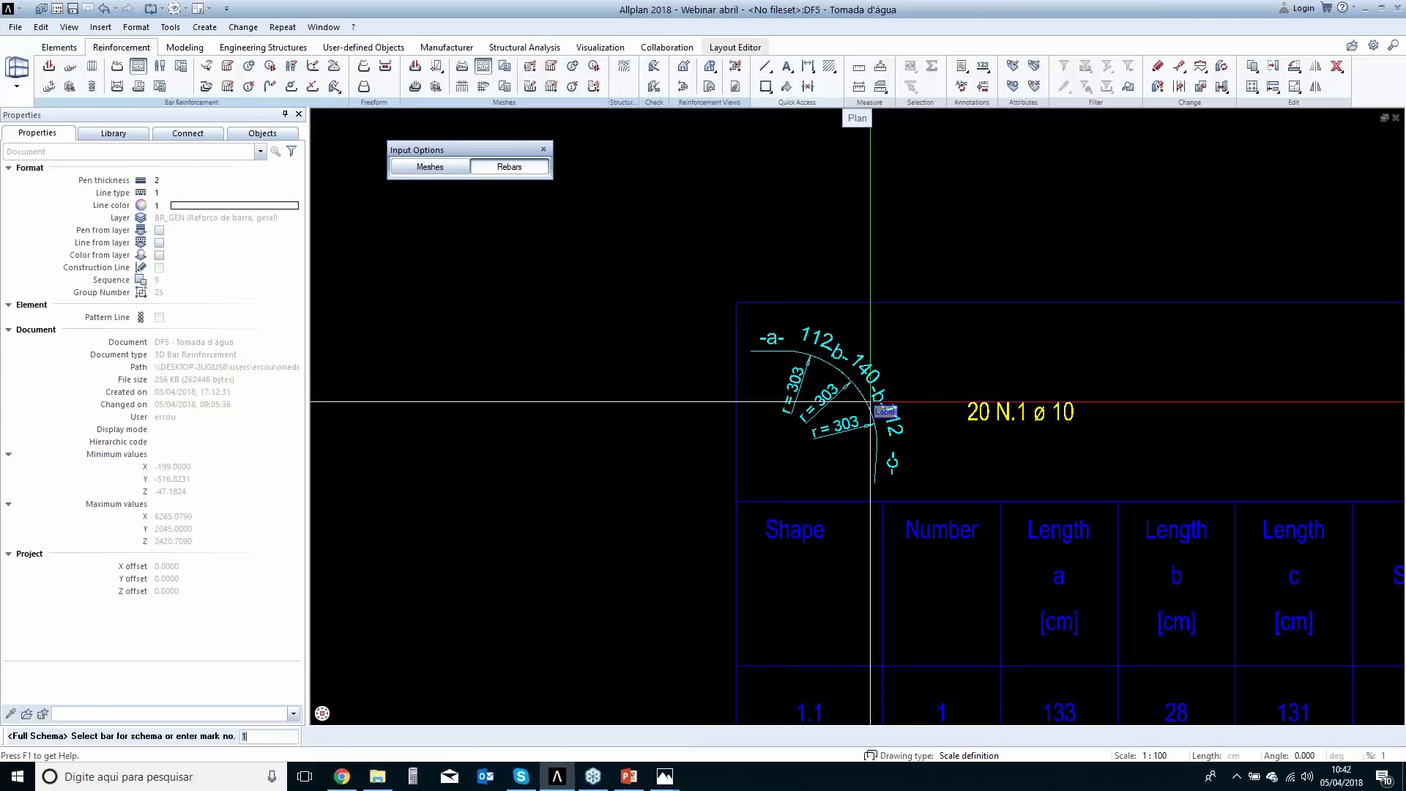
scroll(864, 329, down, 4)
scroll(925, 517, down, 1)
mouse_move(925, 518)
middle_down()
mouse_move(783, 292)
mouse_move(777, 363)
middle_up()
scroll(747, 314, down, 2)
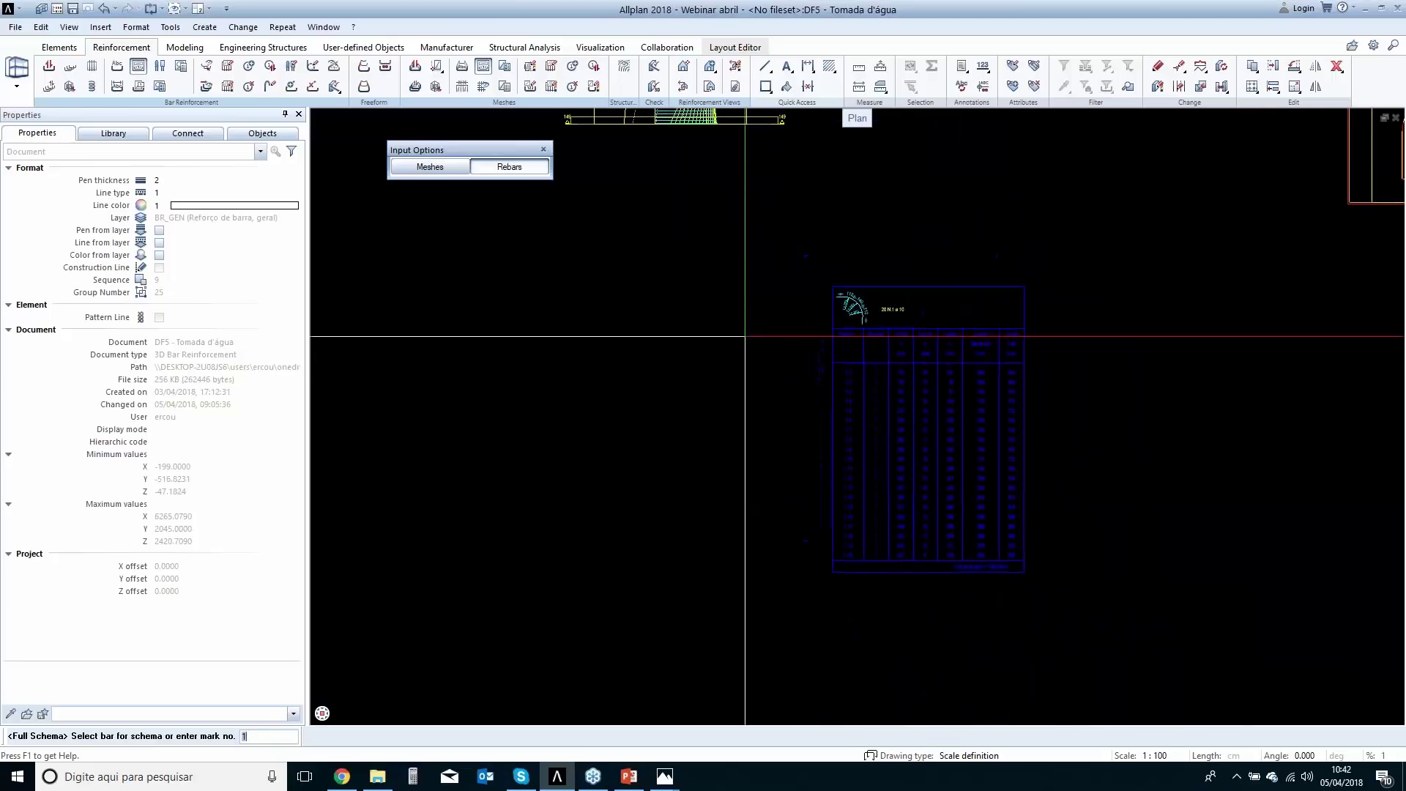
scroll(842, 301, up, 3)
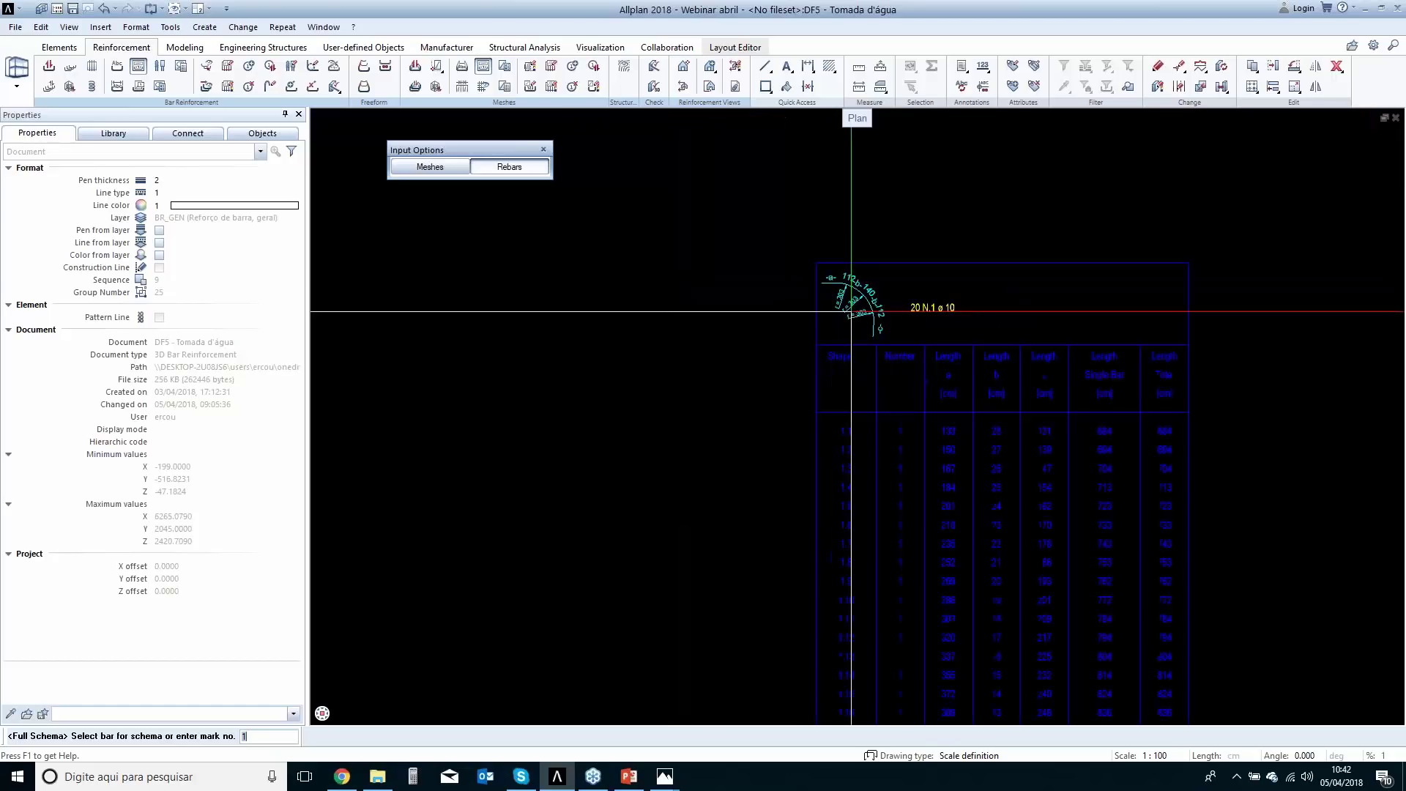
scroll(861, 487, down, 2)
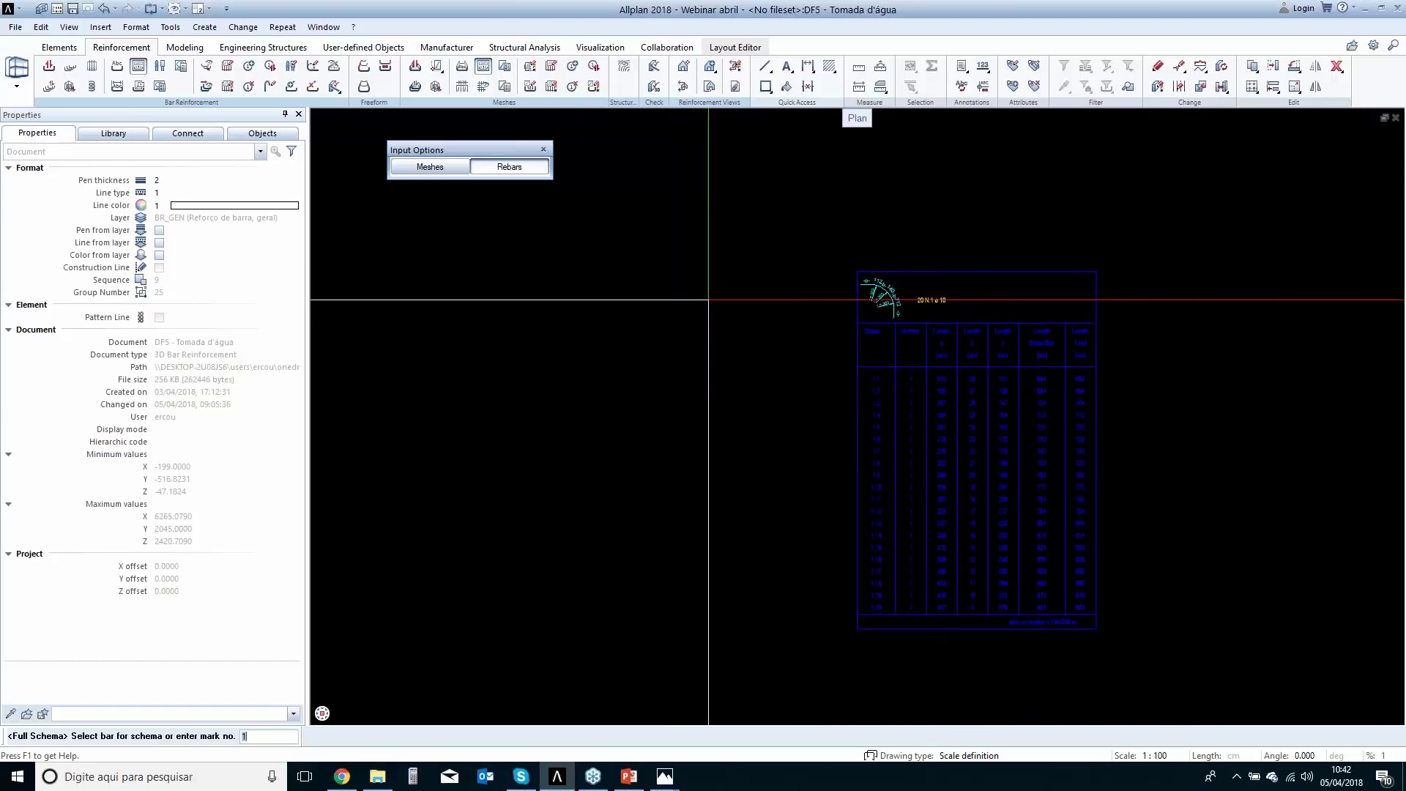
key(Escape)
scroll(708, 300, down, 4)
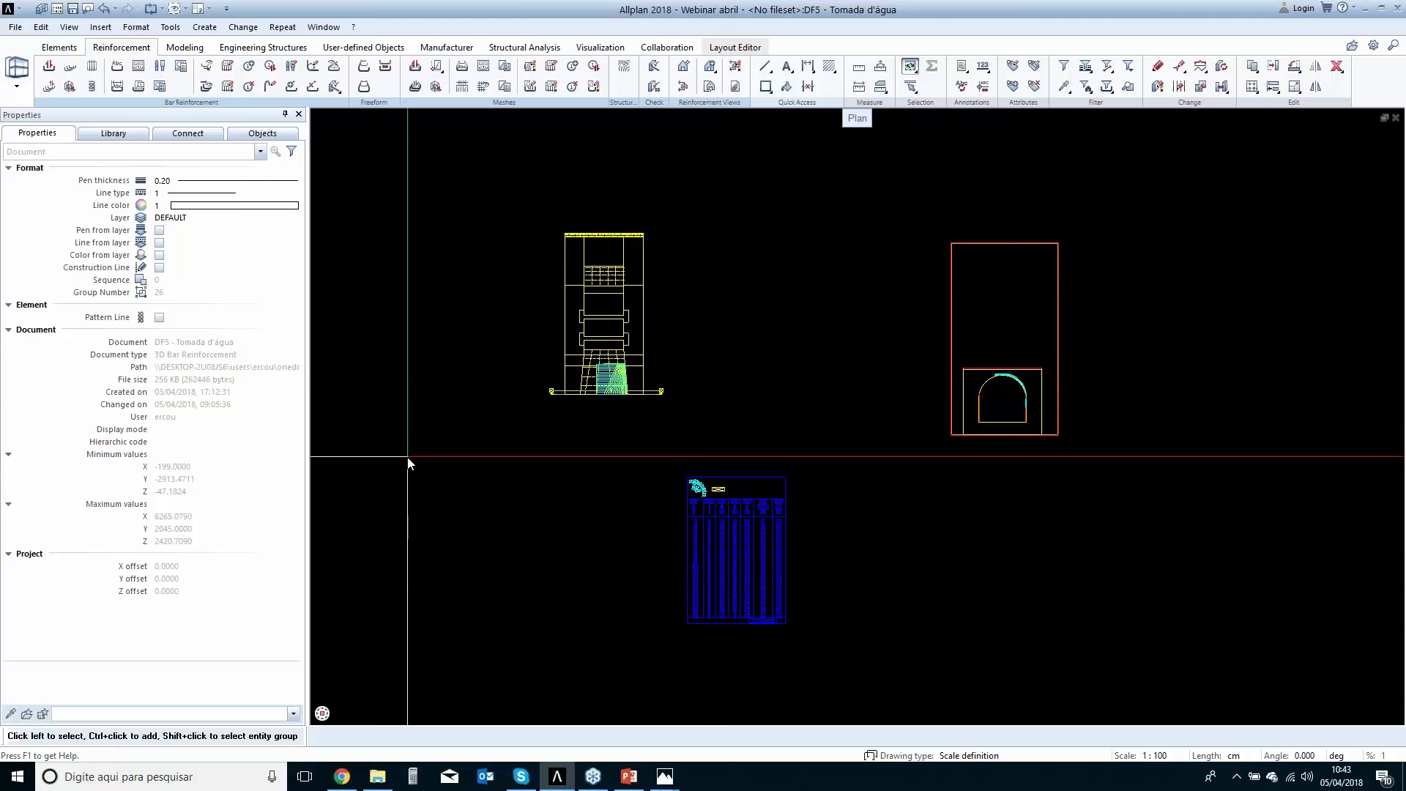
Open drawing file 1, Viga, instead of Tomada d'água and bring its plan into view.
key(ctrl+o)
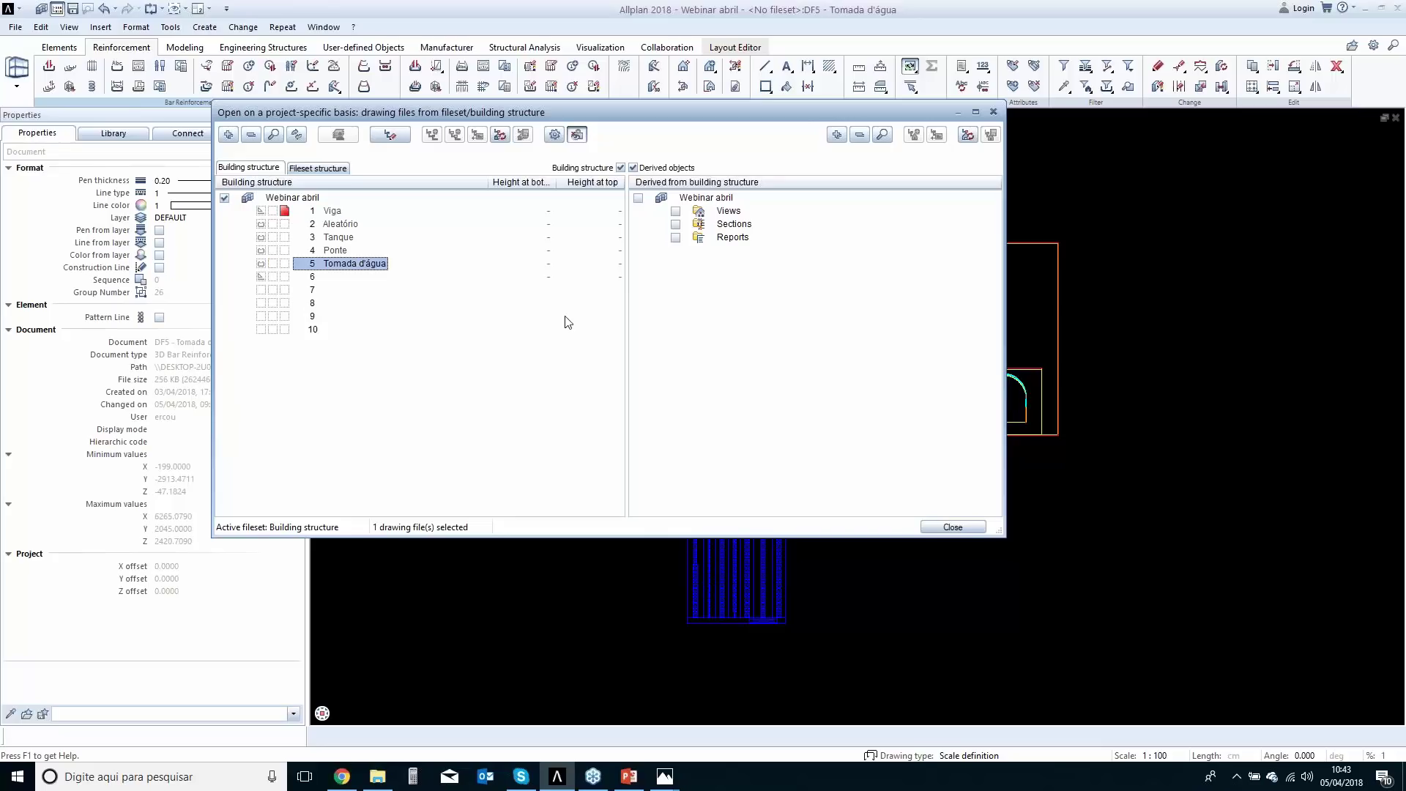
click(952, 528)
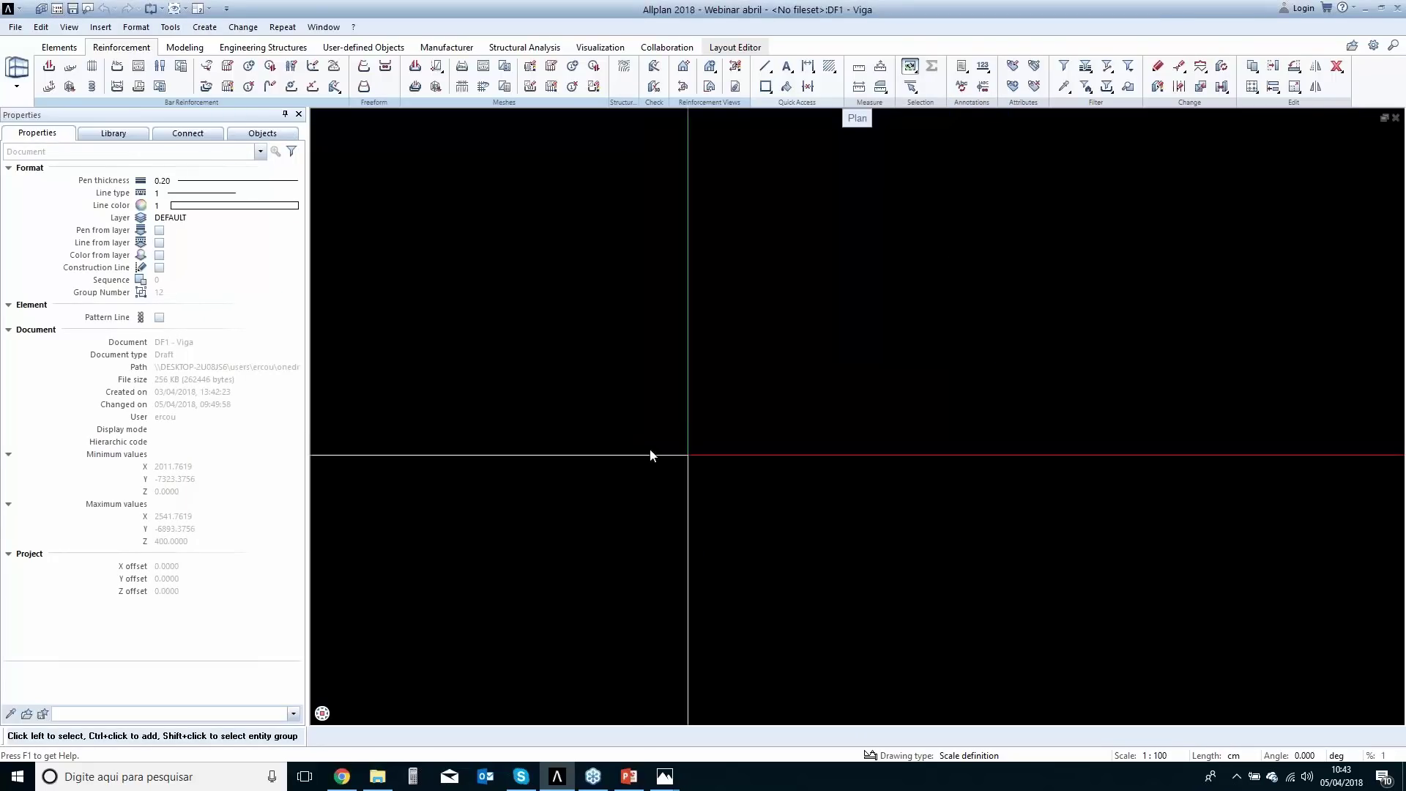
scroll(656, 440, down, 5)
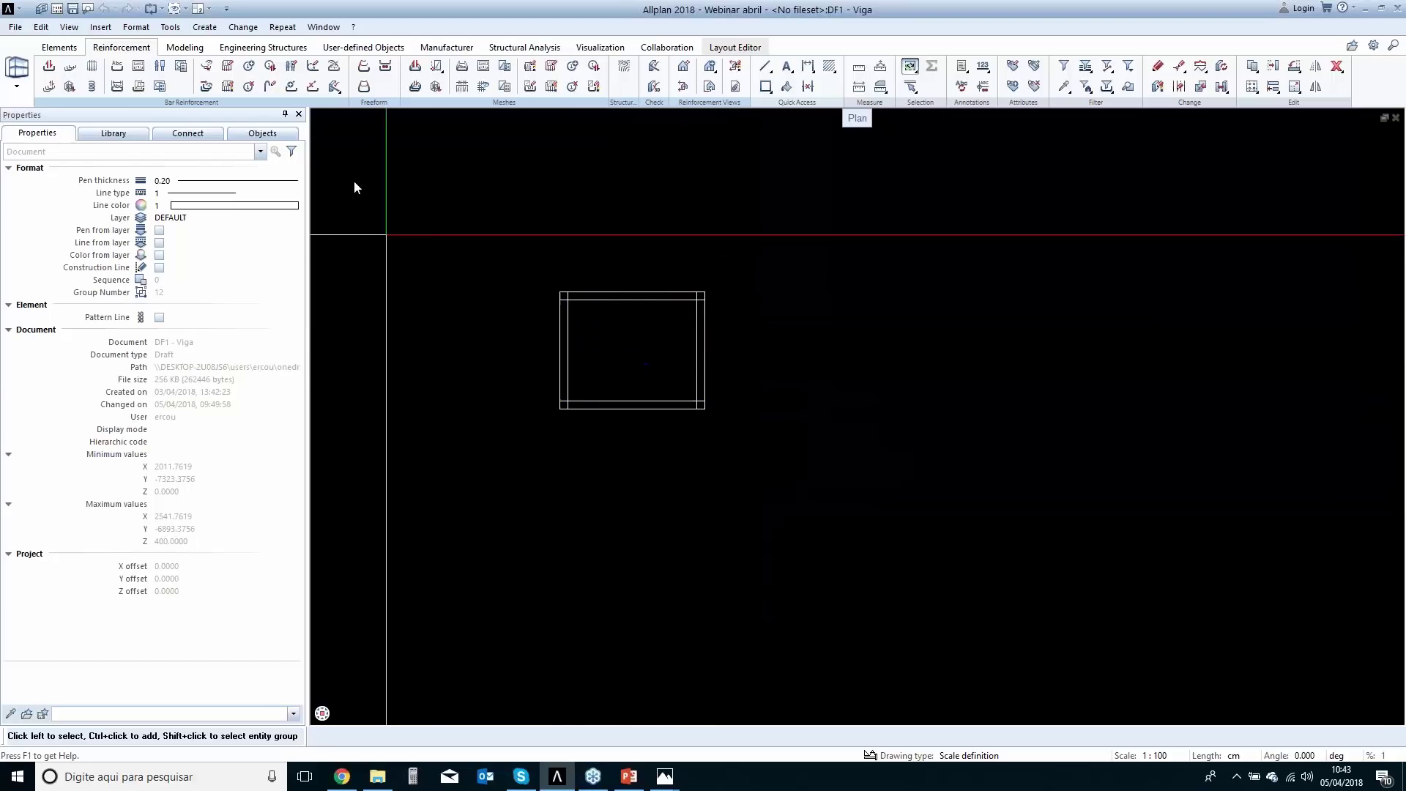
Create a dimensioned front view of the whole beam frame and place it beside the plan.
click(681, 71)
drag(527, 266, 762, 476)
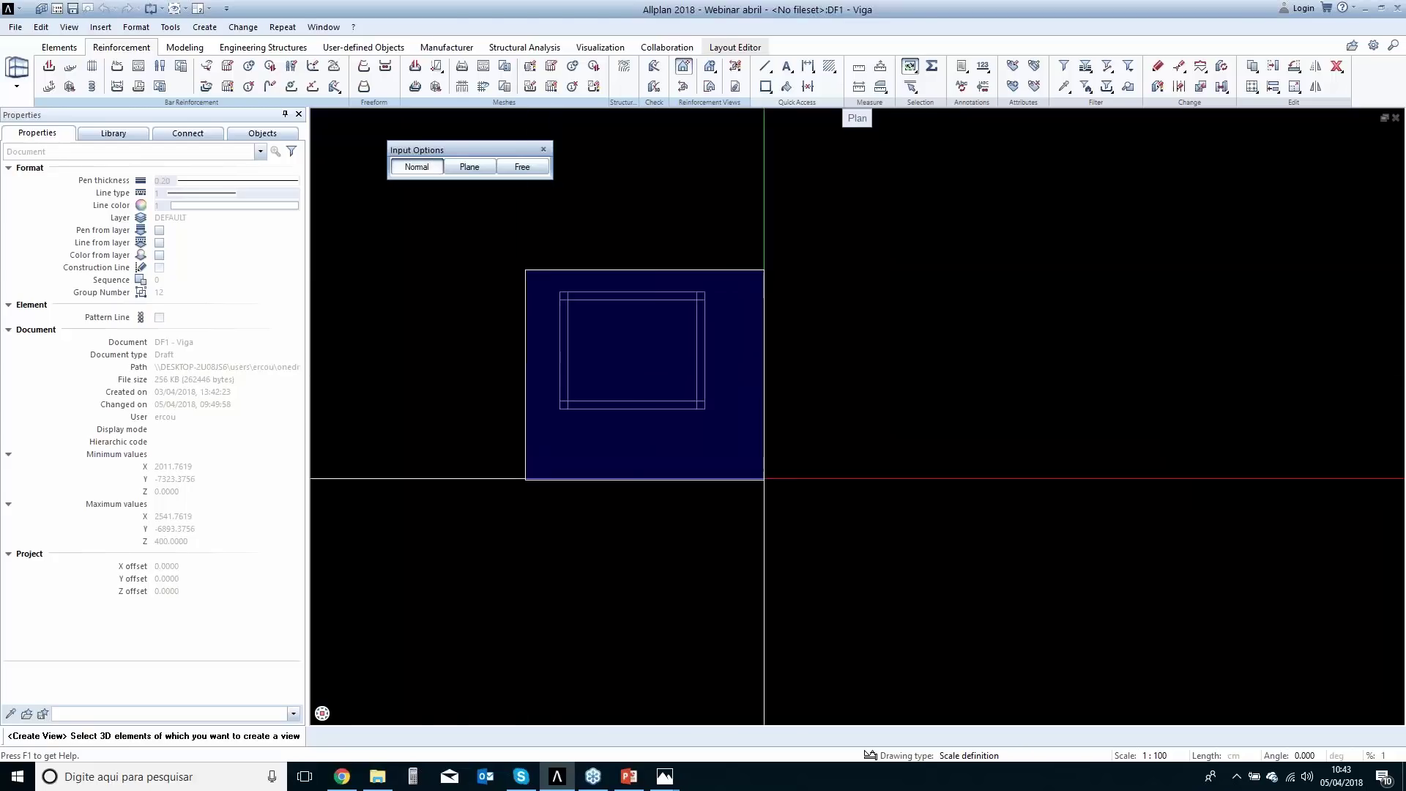
click(624, 489)
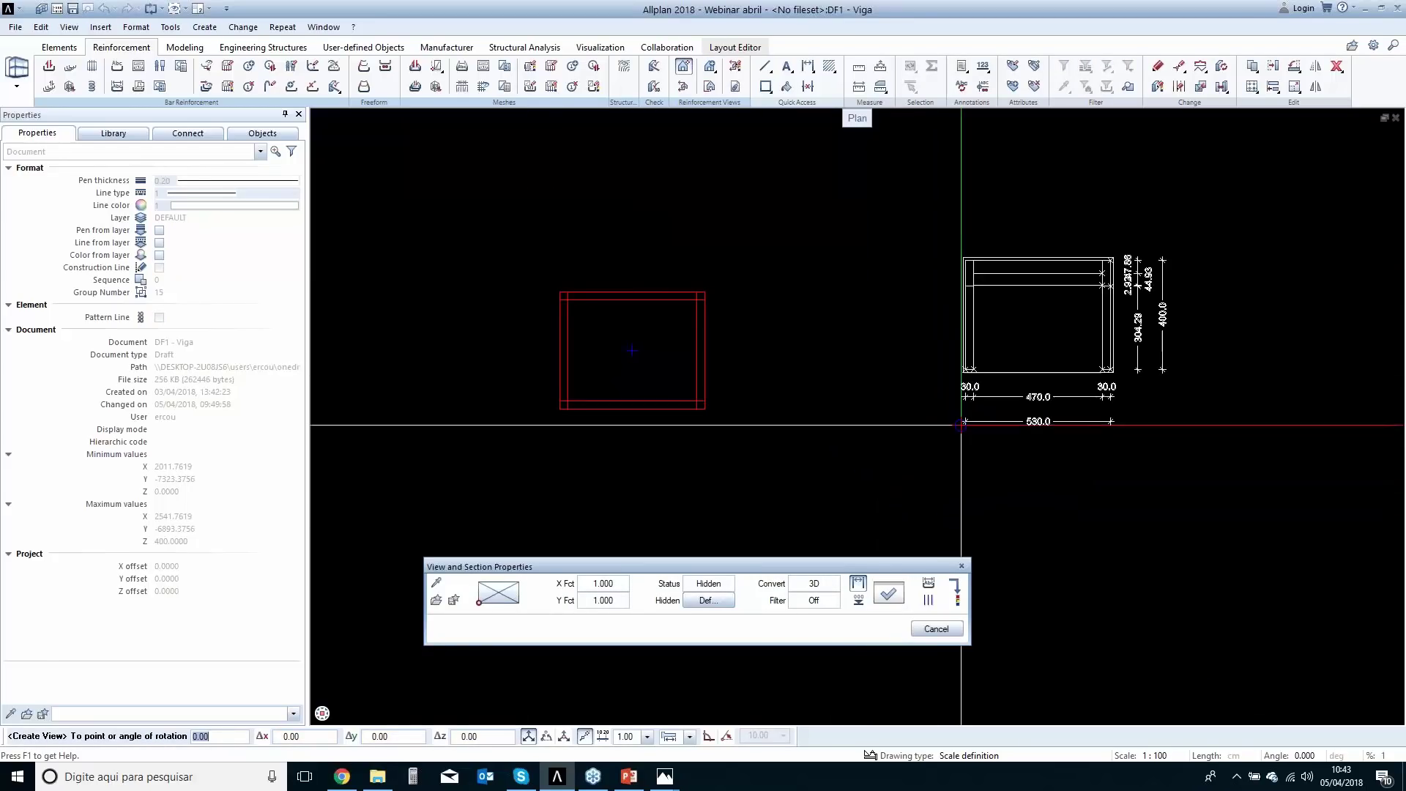
click(959, 439)
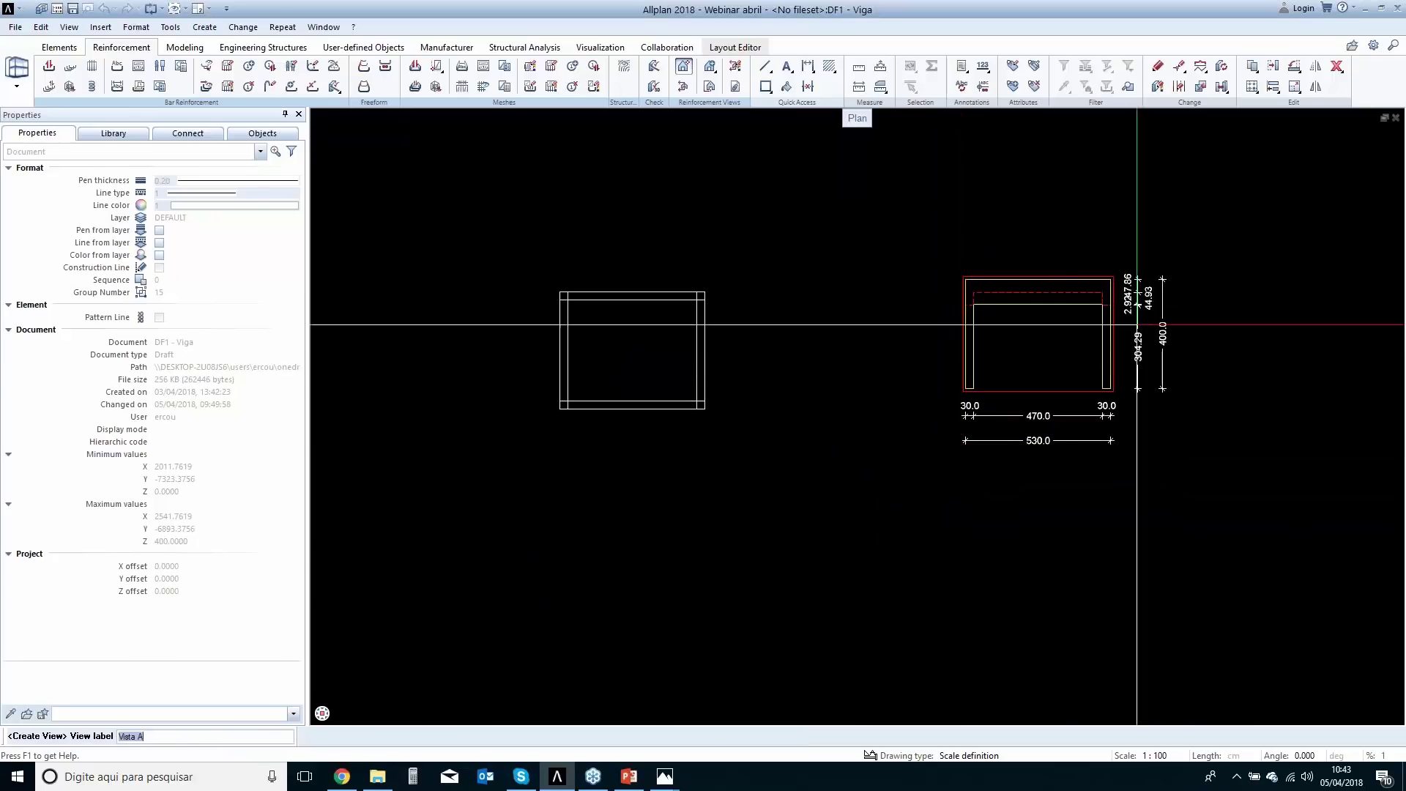
Set the reference scale of the drawing to 1:75.
mouse_move(1050, 405)
middle_down()
mouse_move(823, 449)
mouse_move(833, 462)
middle_up()
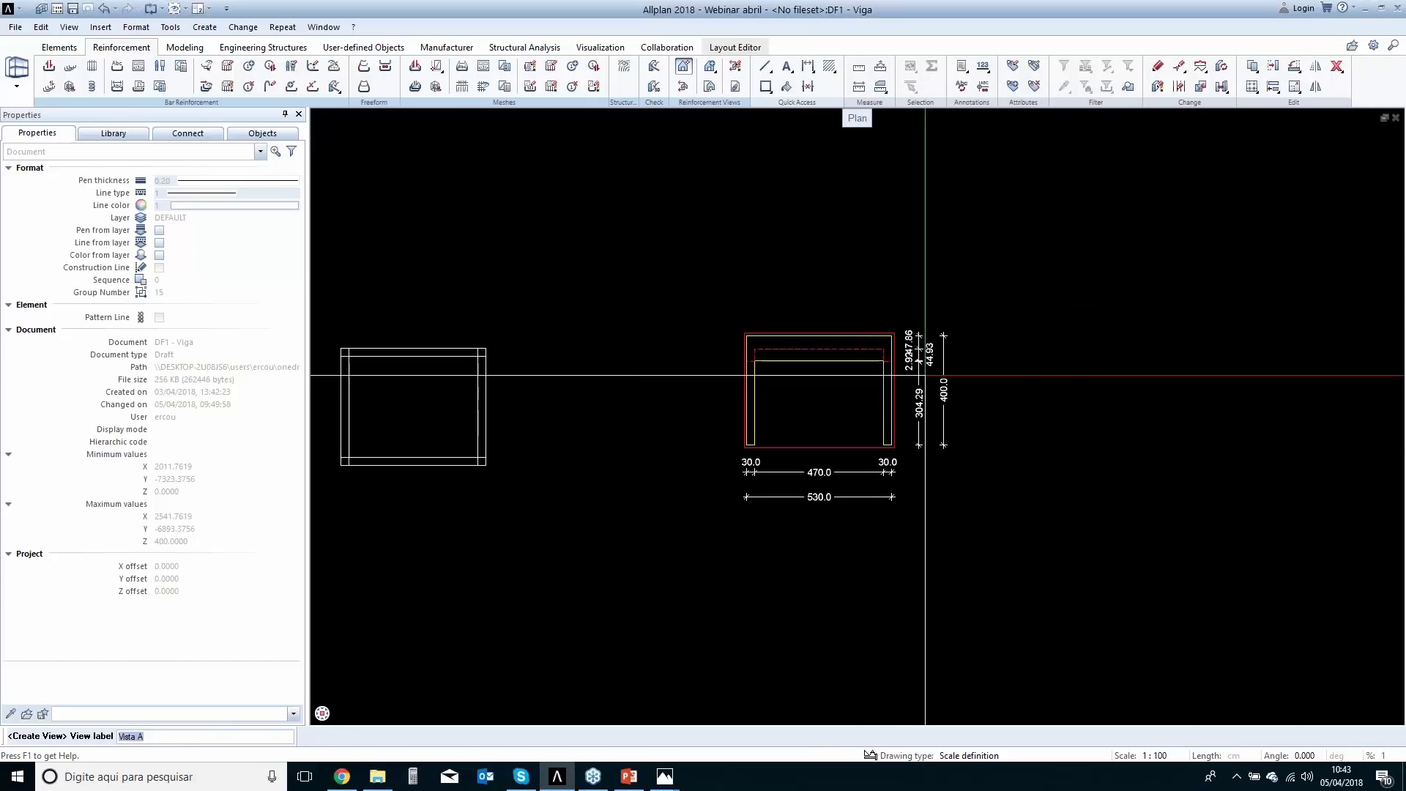
scroll(921, 372, up, 2)
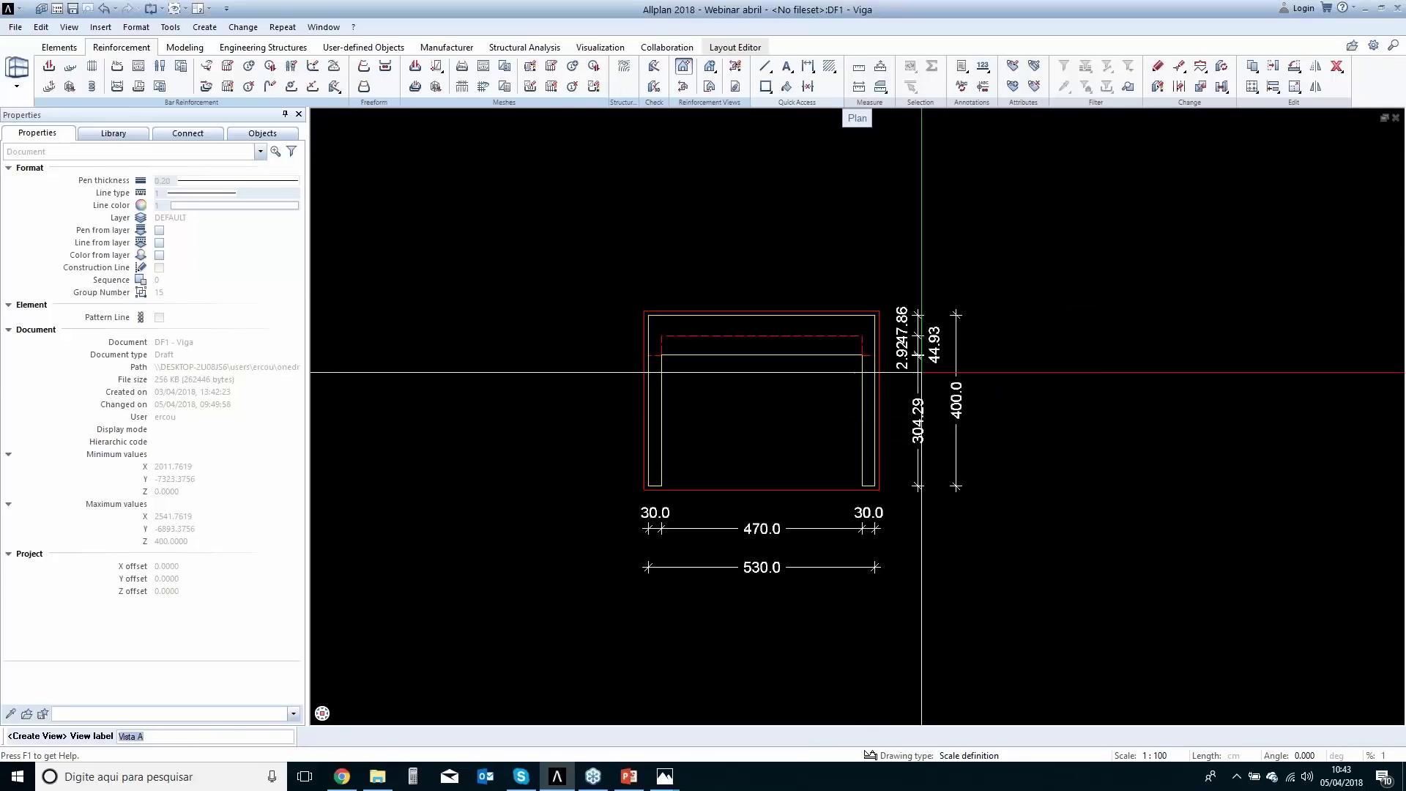
click(1155, 755)
click(1224, 635)
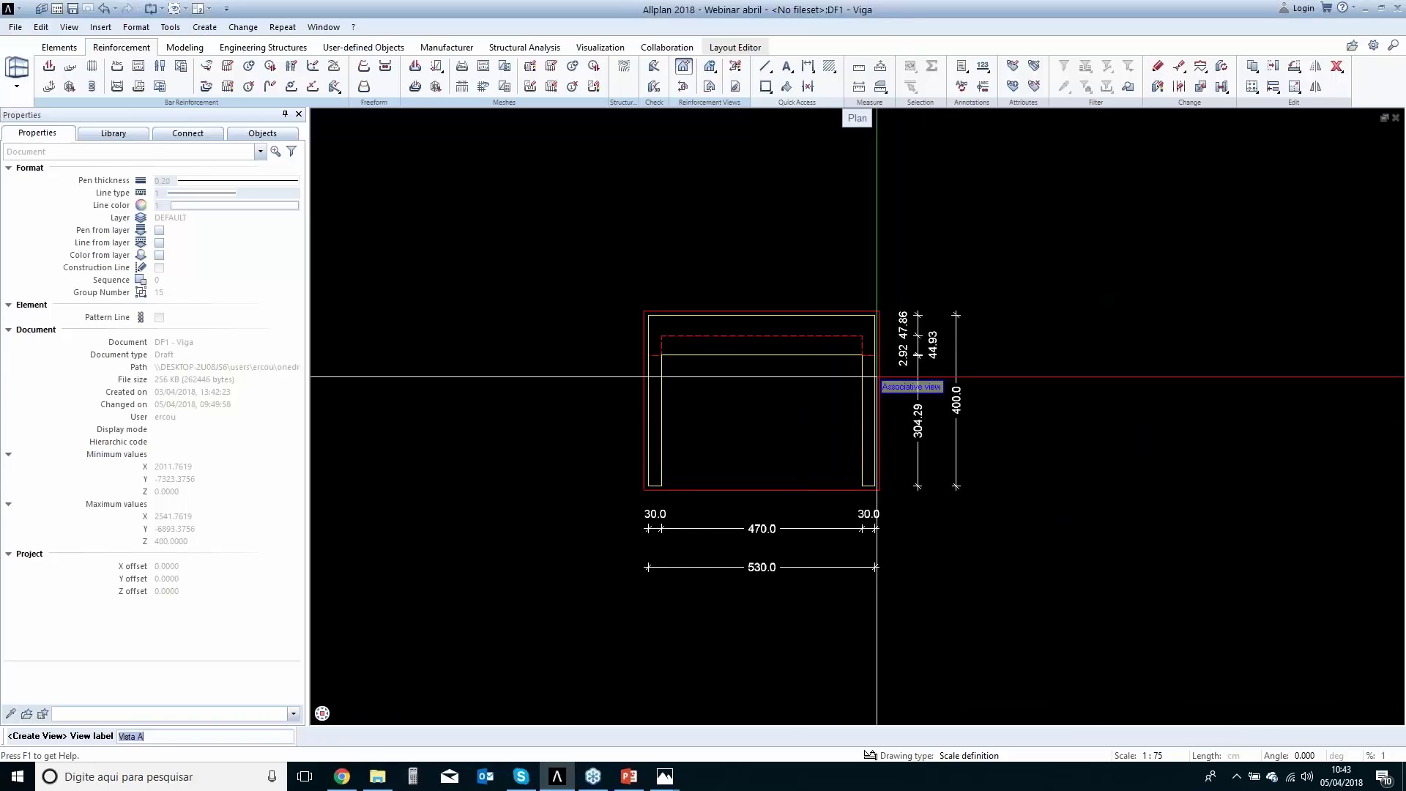
middle_drag(866, 480, 781, 485)
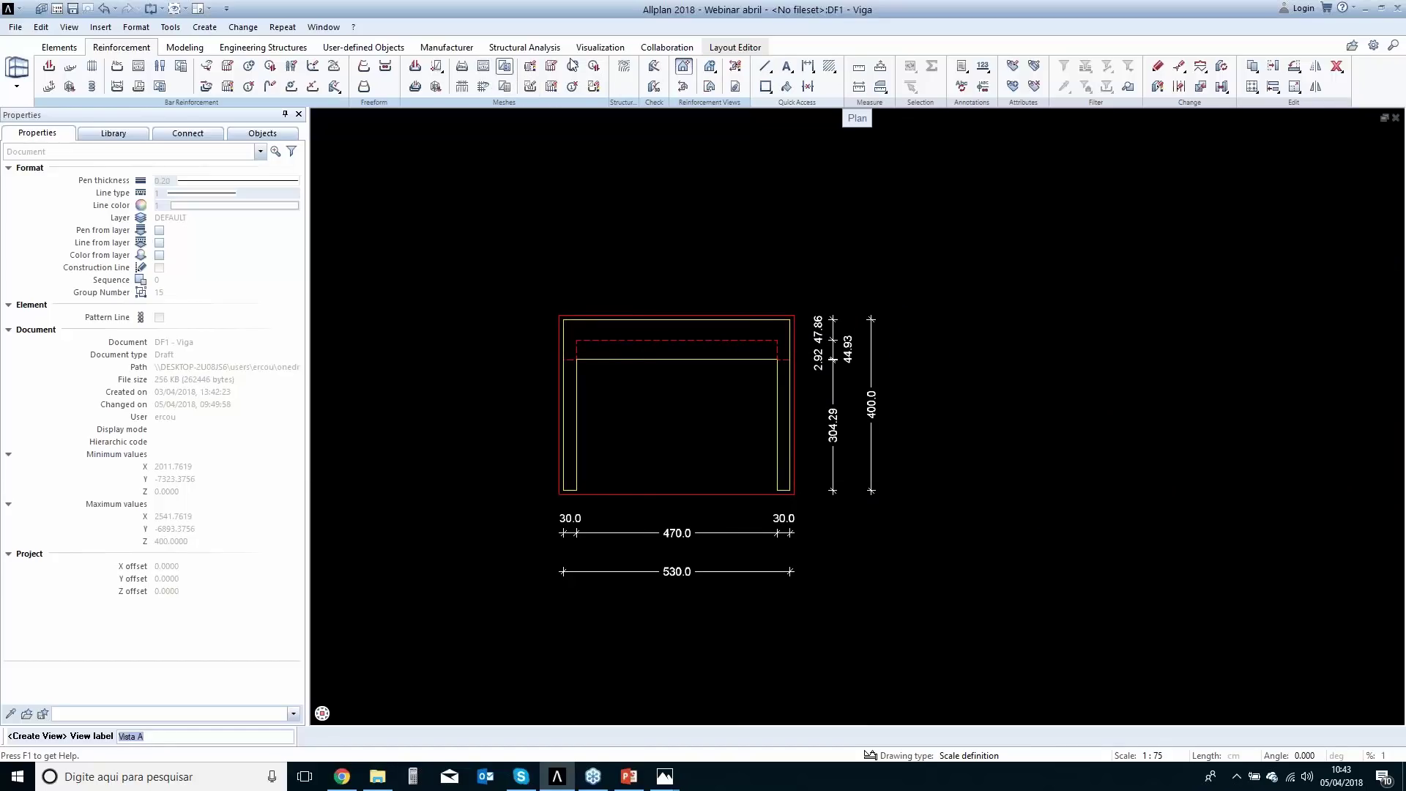
Create a horizontal section across the columns just below the beam, place it beside the front view and finish the command.
drag(487, 267, 888, 628)
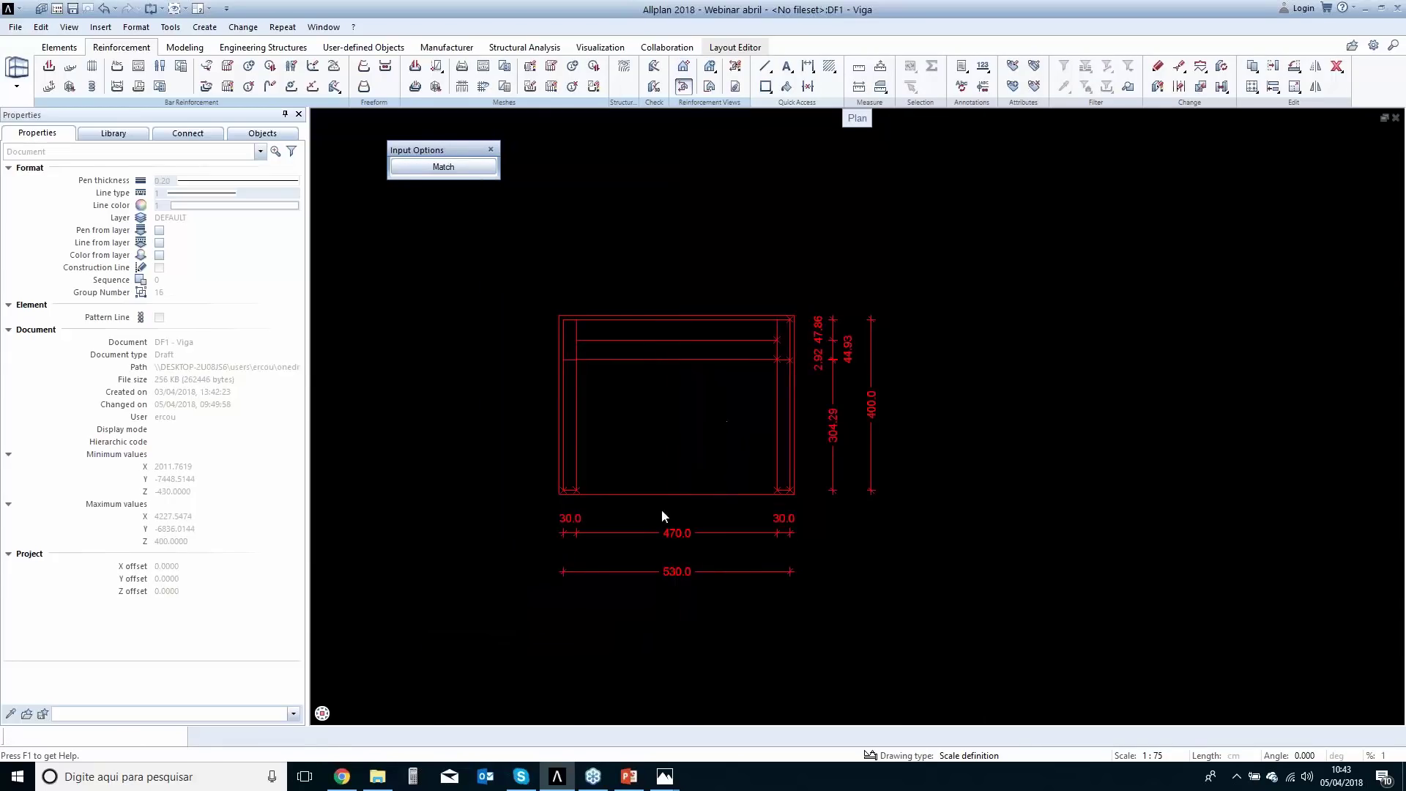
click(522, 373)
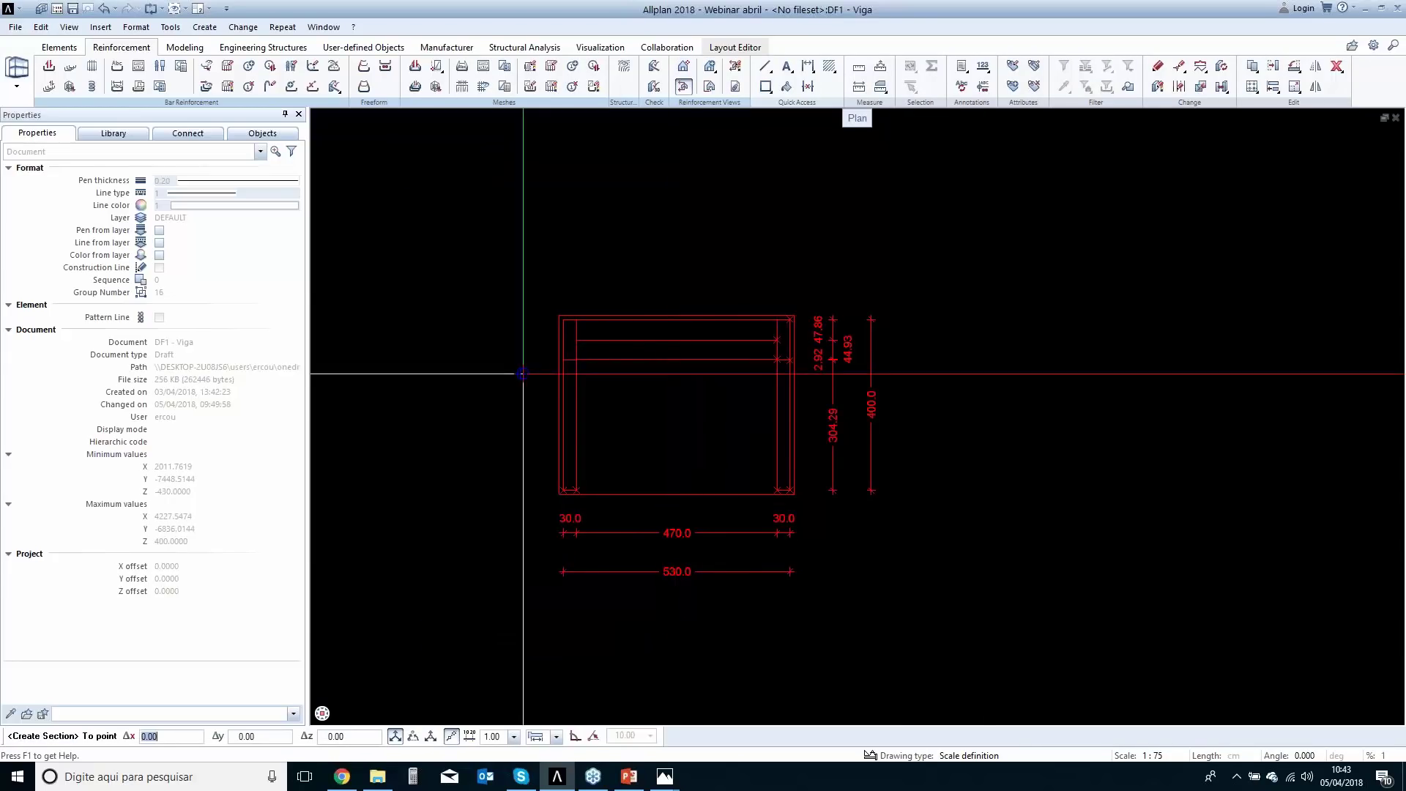
click(973, 210)
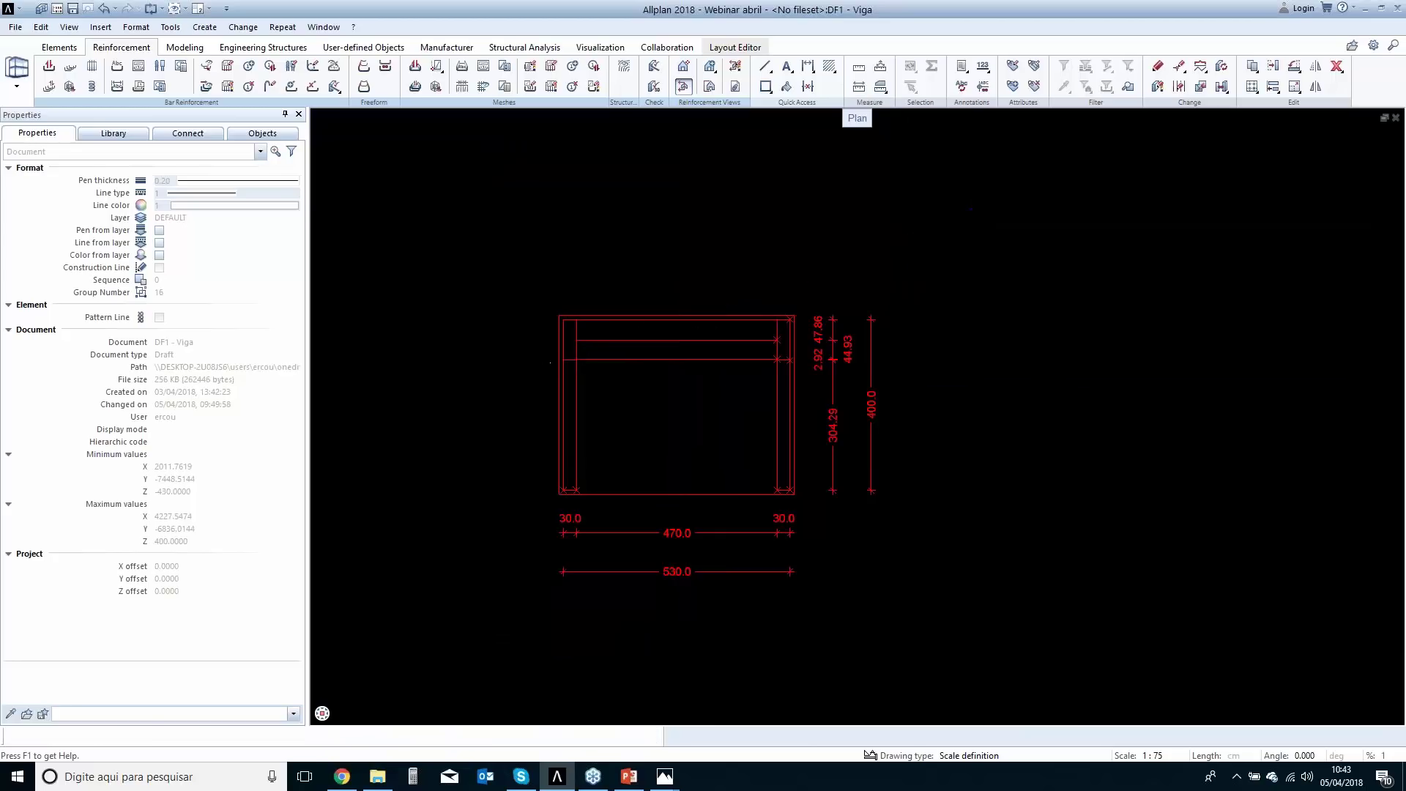
mouse_move(1031, 490)
middle_down()
mouse_move(900, 520)
mouse_move(702, 524)
mouse_move(714, 441)
middle_up()
click(786, 438)
key(Escape)
key(Escape)
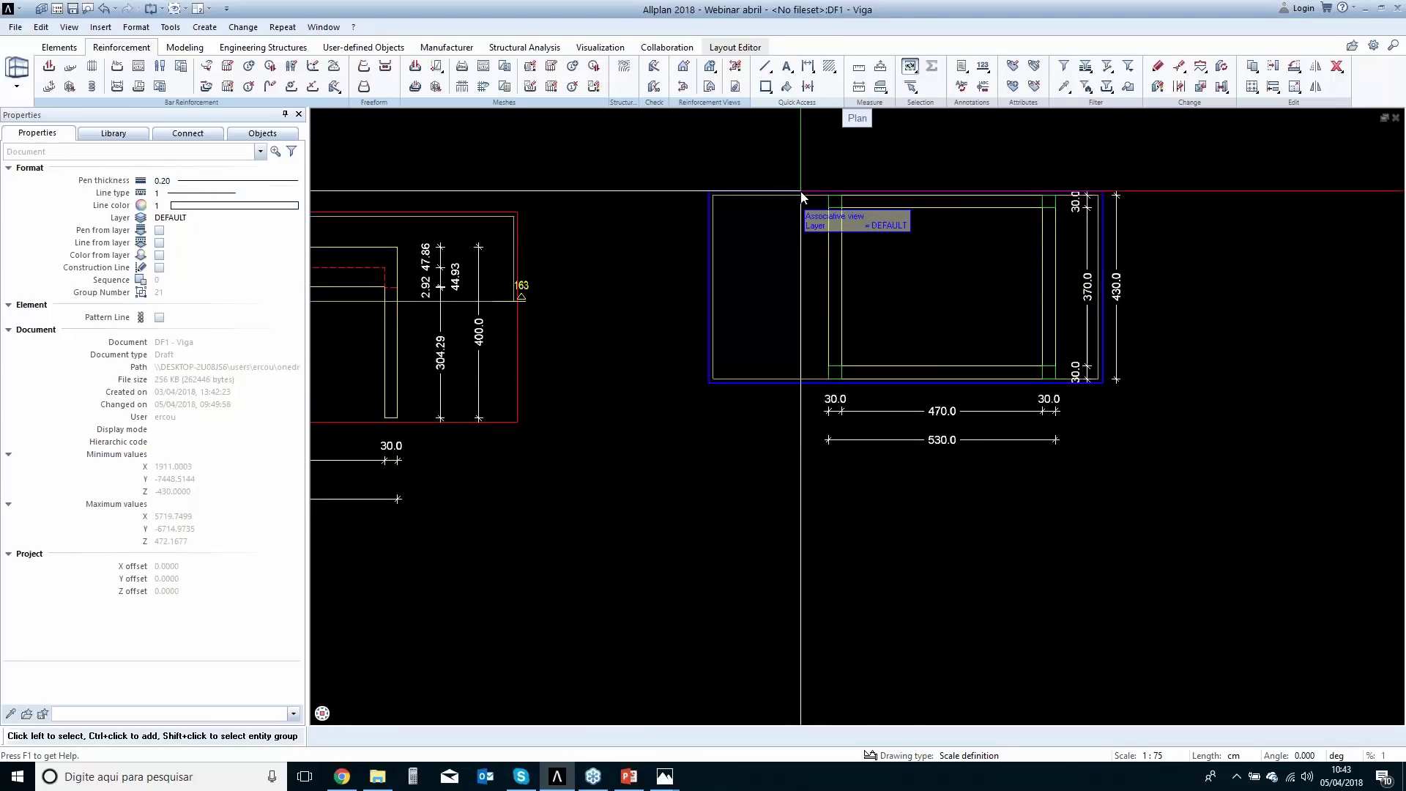
Set the section's properties so that cut surfaces of 3D objects are filled with color 17, and apply them.
double_click(802, 196)
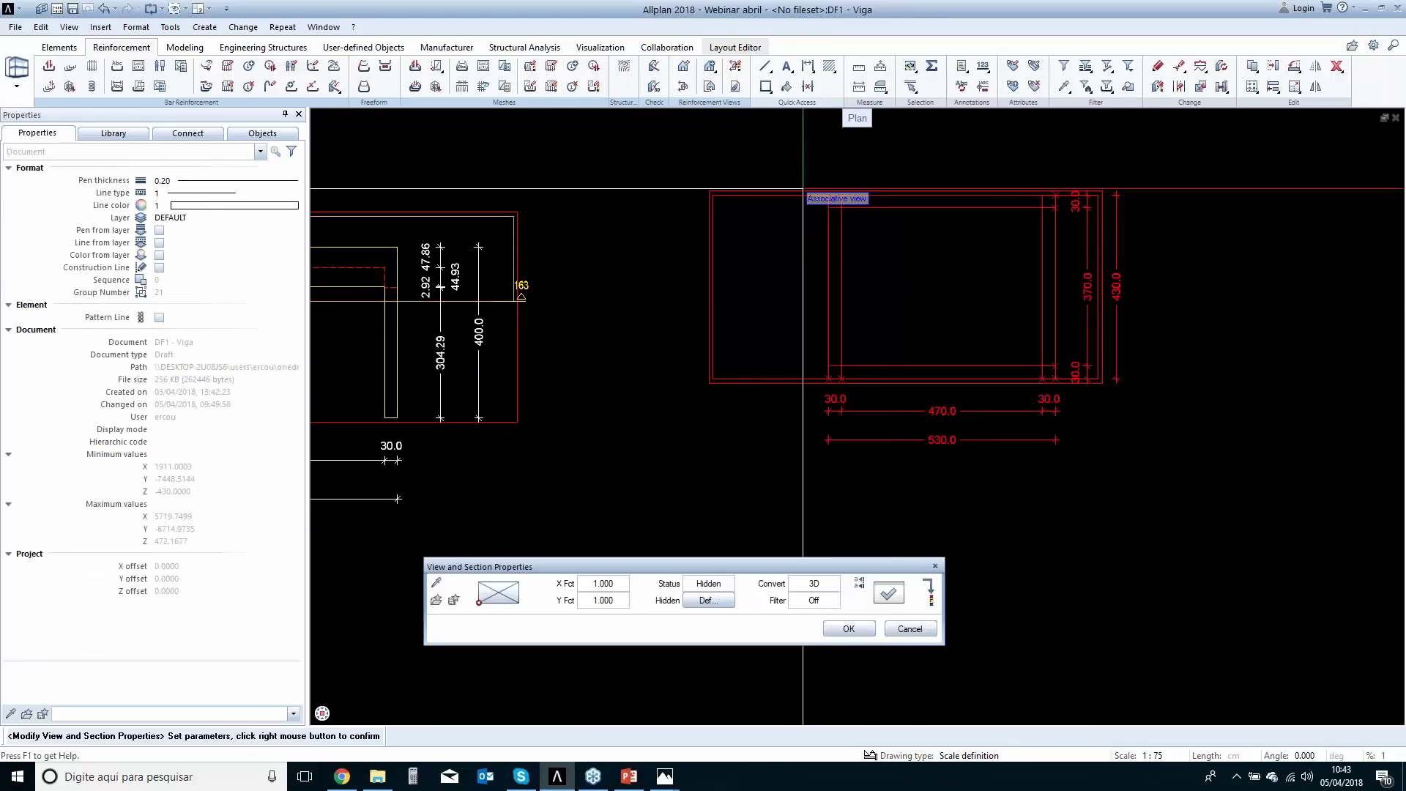
click(888, 593)
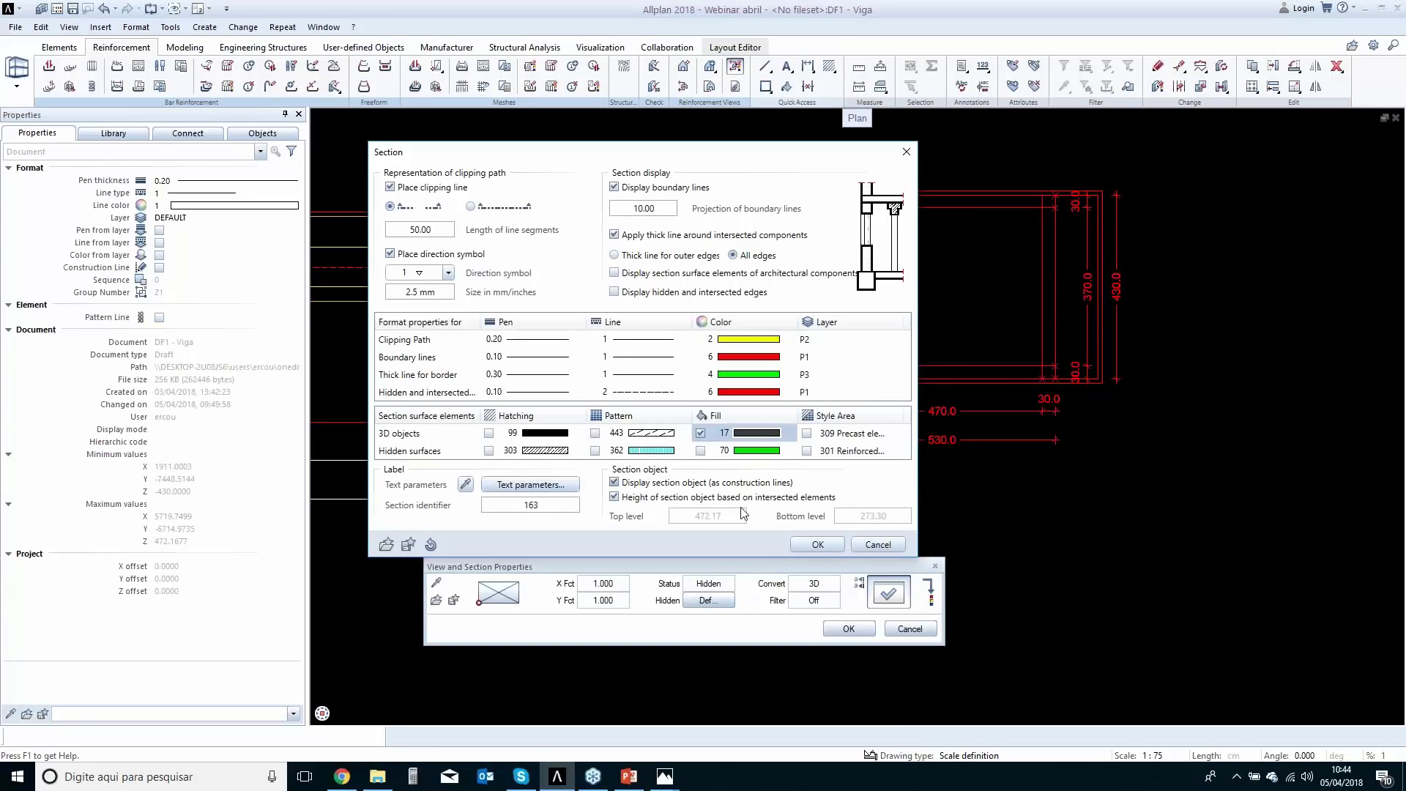
click(816, 545)
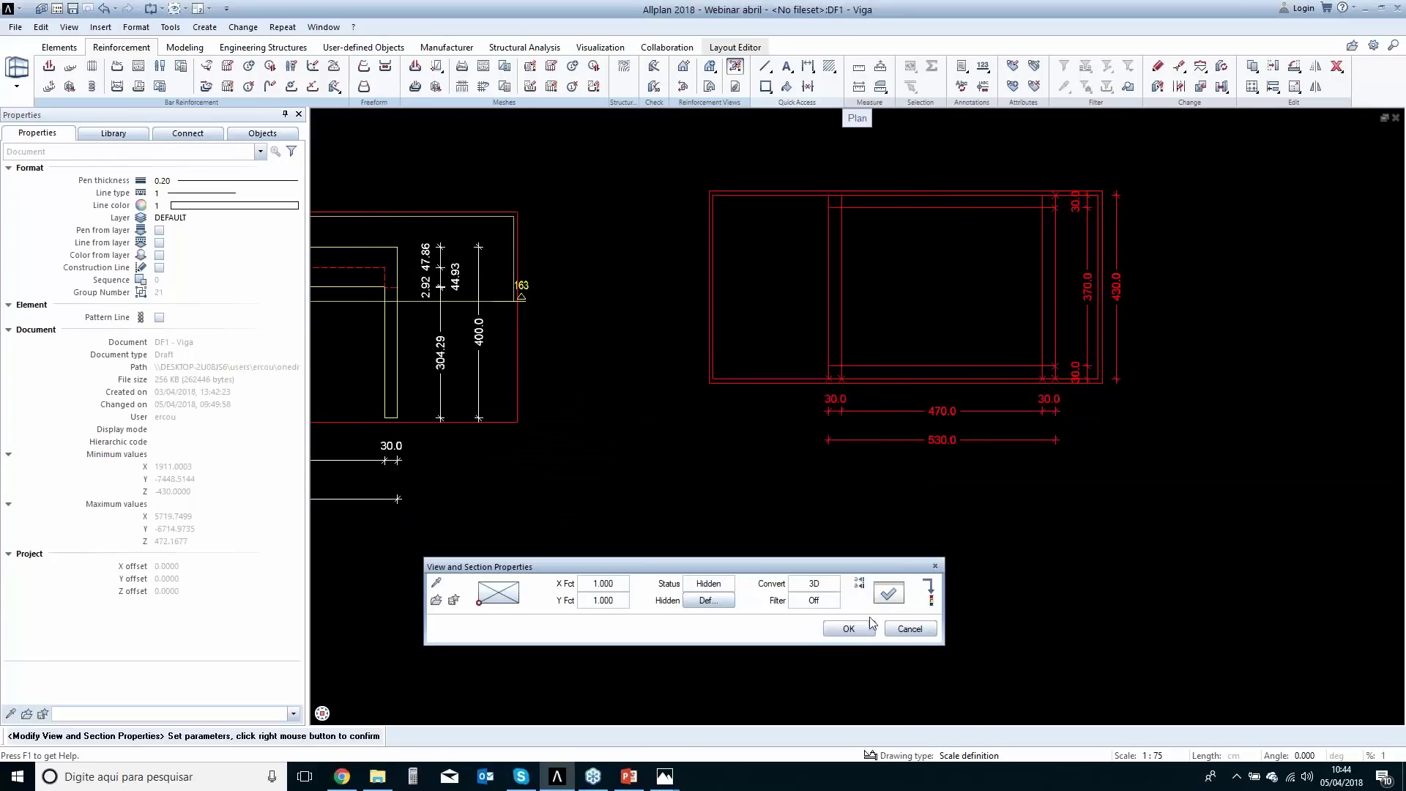
click(849, 628)
scroll(1049, 386, up, 5)
scroll(1000, 255, down, 3)
Create another dimensioned front view of the beam frame, place it below the plan and finish the command.
mouse_move(1000, 255)
middle_down()
mouse_move(985, 287)
mouse_move(1000, 471)
middle_up()
scroll(847, 417, down, 4)
middle_drag(603, 495, 870, 315)
scroll(871, 315, down, 1)
mouse_move(562, 403)
middle_down()
mouse_move(755, 433)
mouse_move(821, 352)
middle_up()
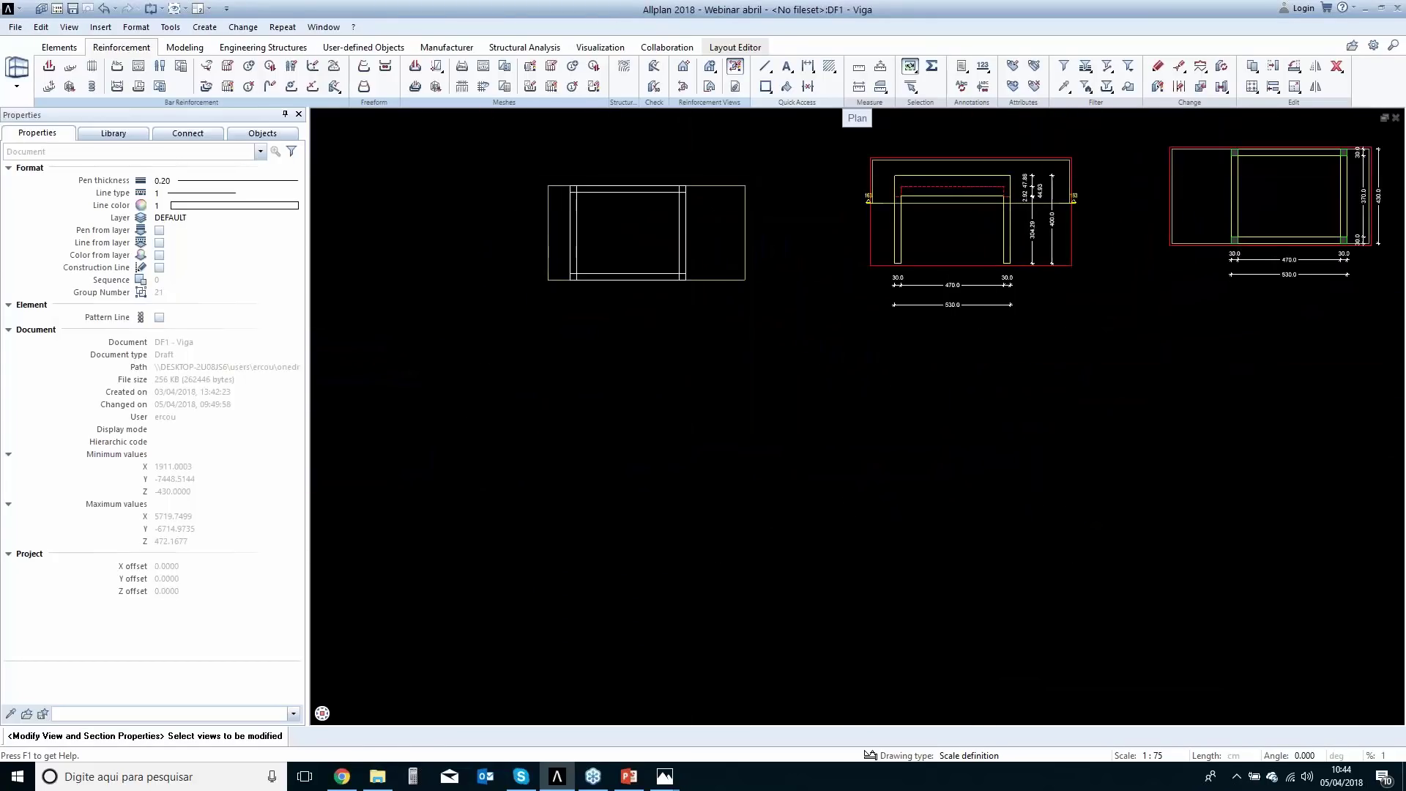
click(684, 67)
middle_drag(572, 205, 586, 303)
drag(541, 272, 796, 469)
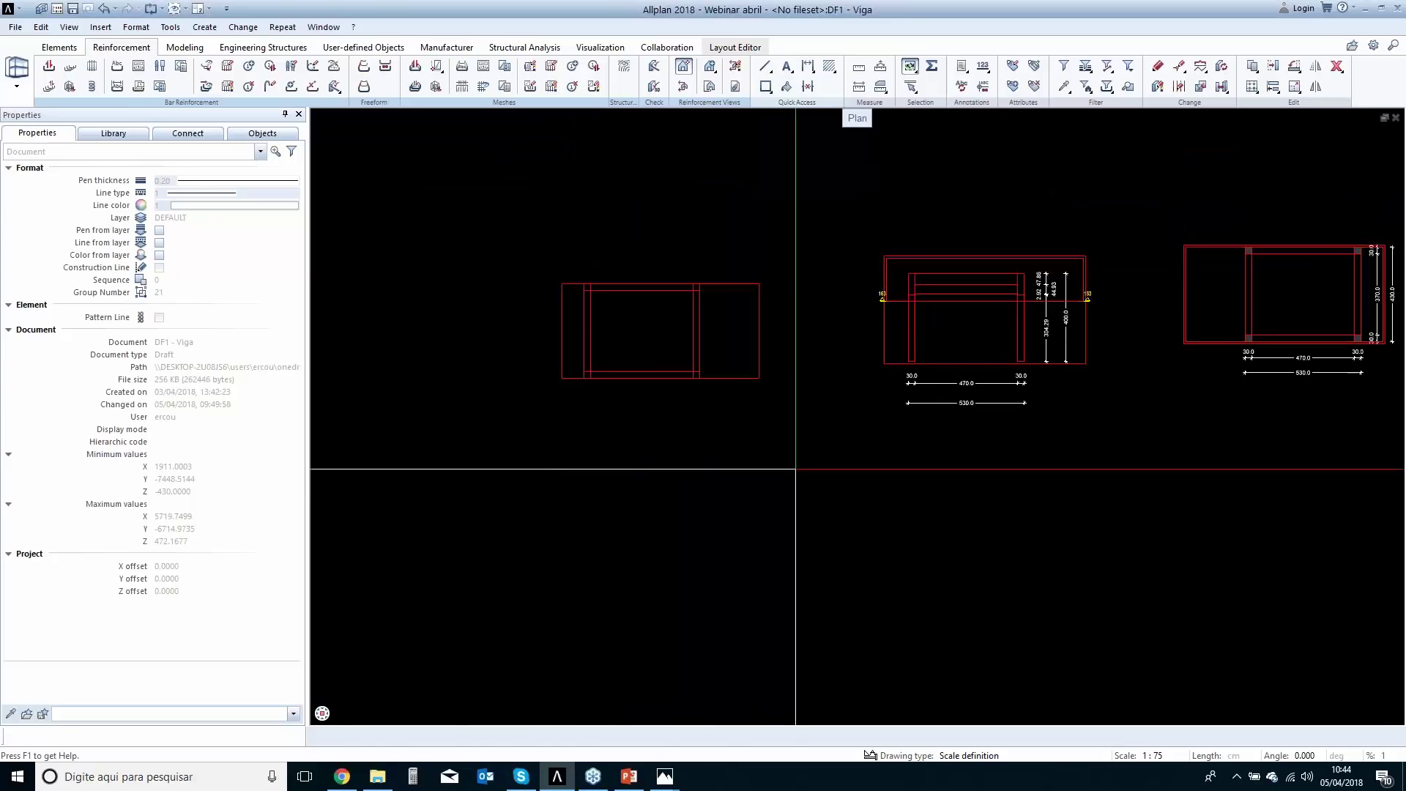
click(630, 472)
middle_drag(725, 502, 679, 295)
click(584, 465)
key(Escape)
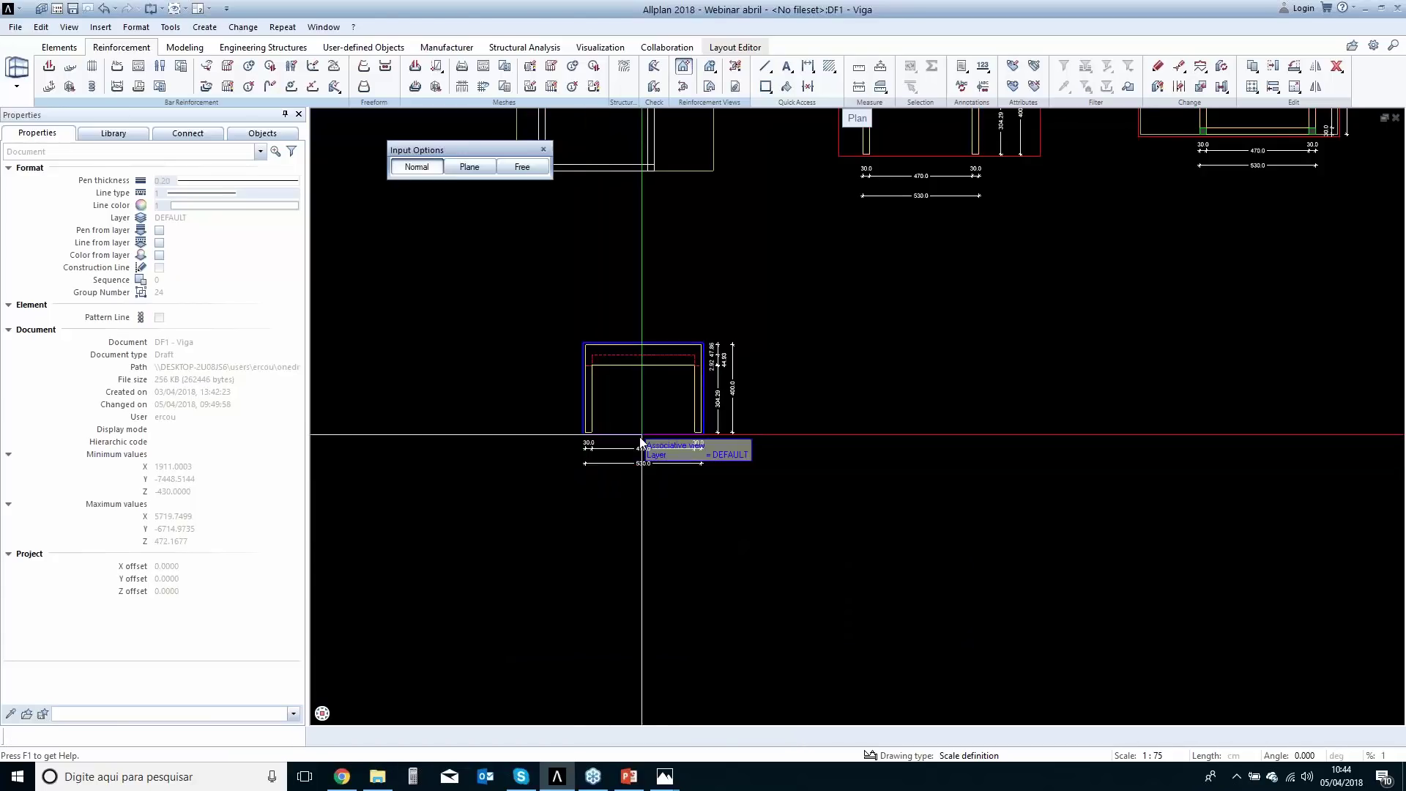
key(Escape)
Create a section of the lower front view cropped to the beam and the column tops, and place it beside that view.
scroll(637, 428, up, 3)
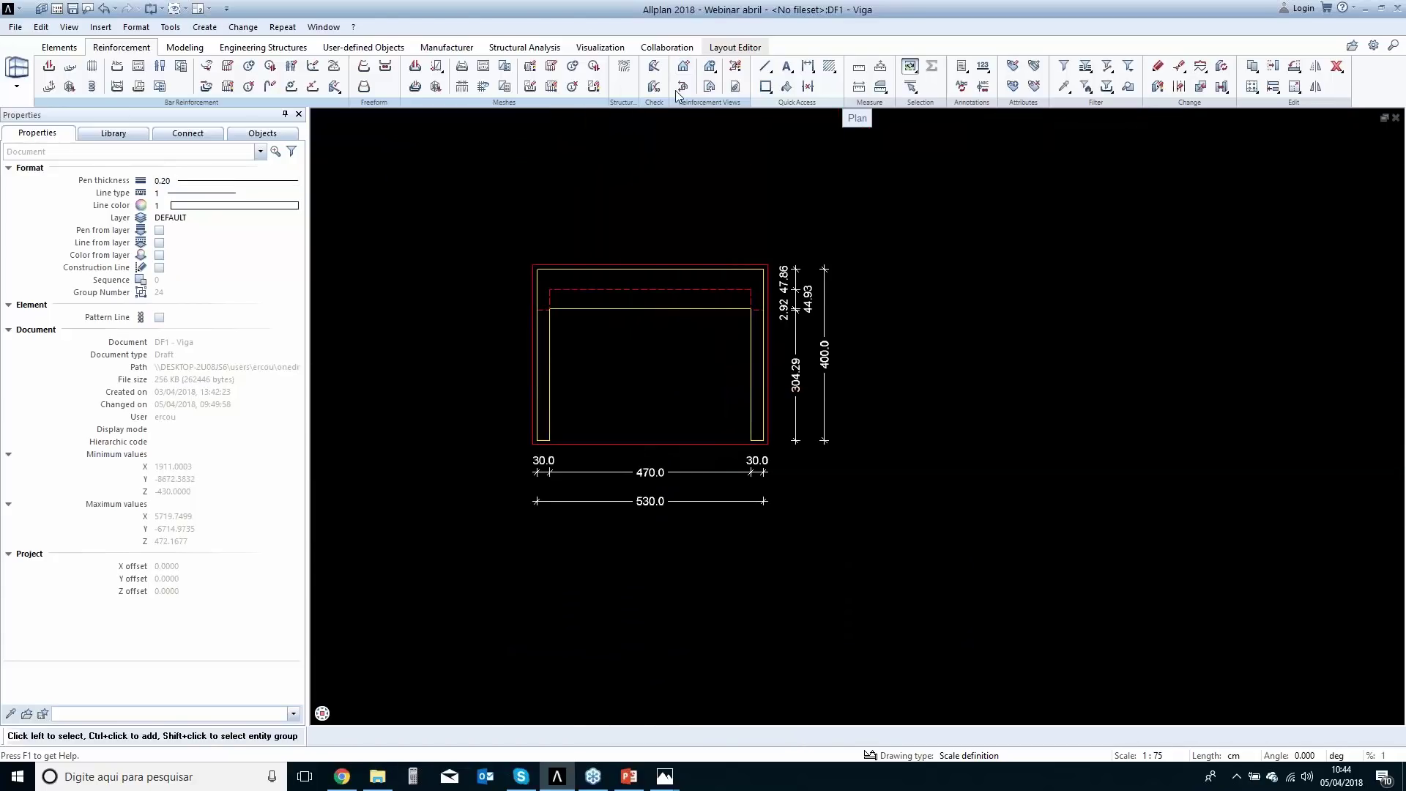
click(683, 86)
drag(486, 230, 835, 512)
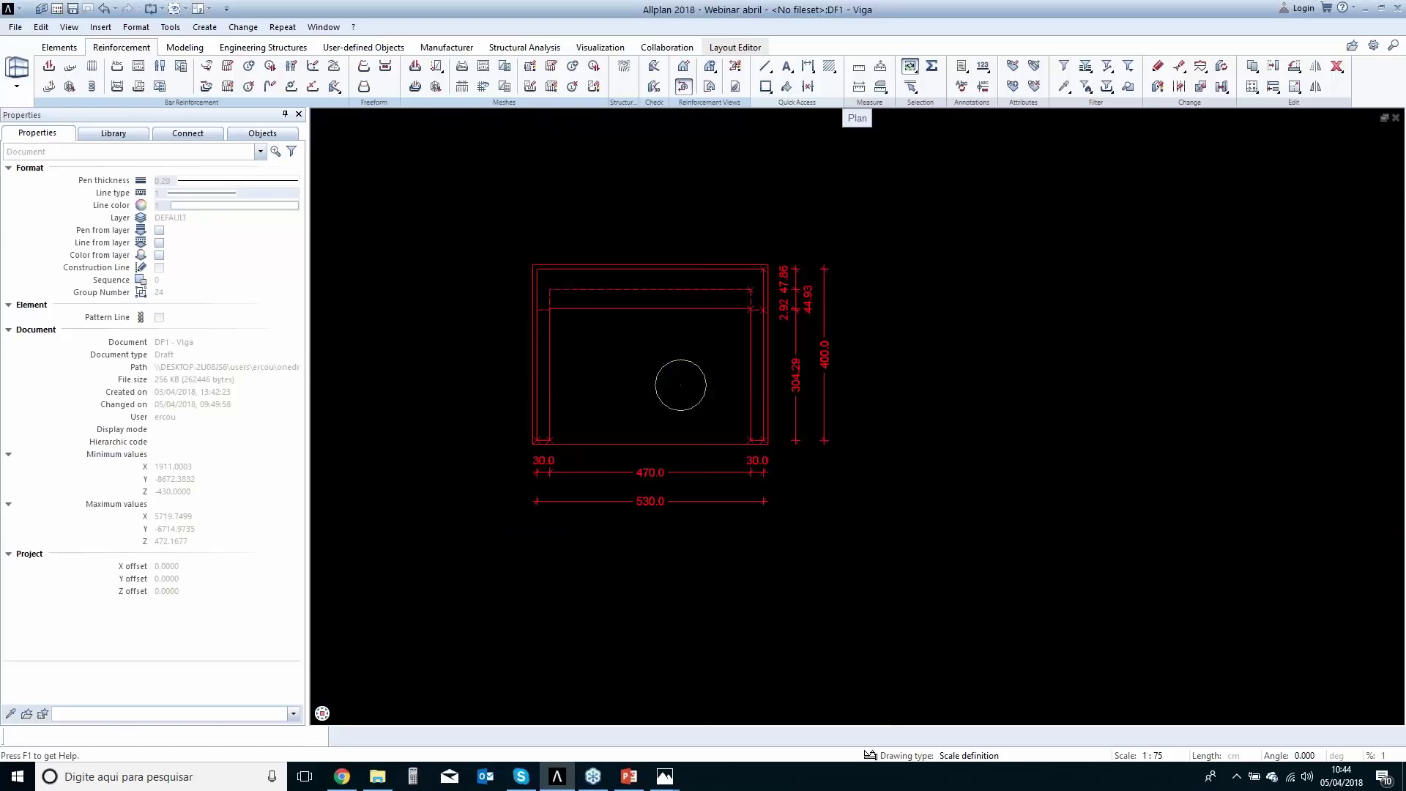
click(672, 362)
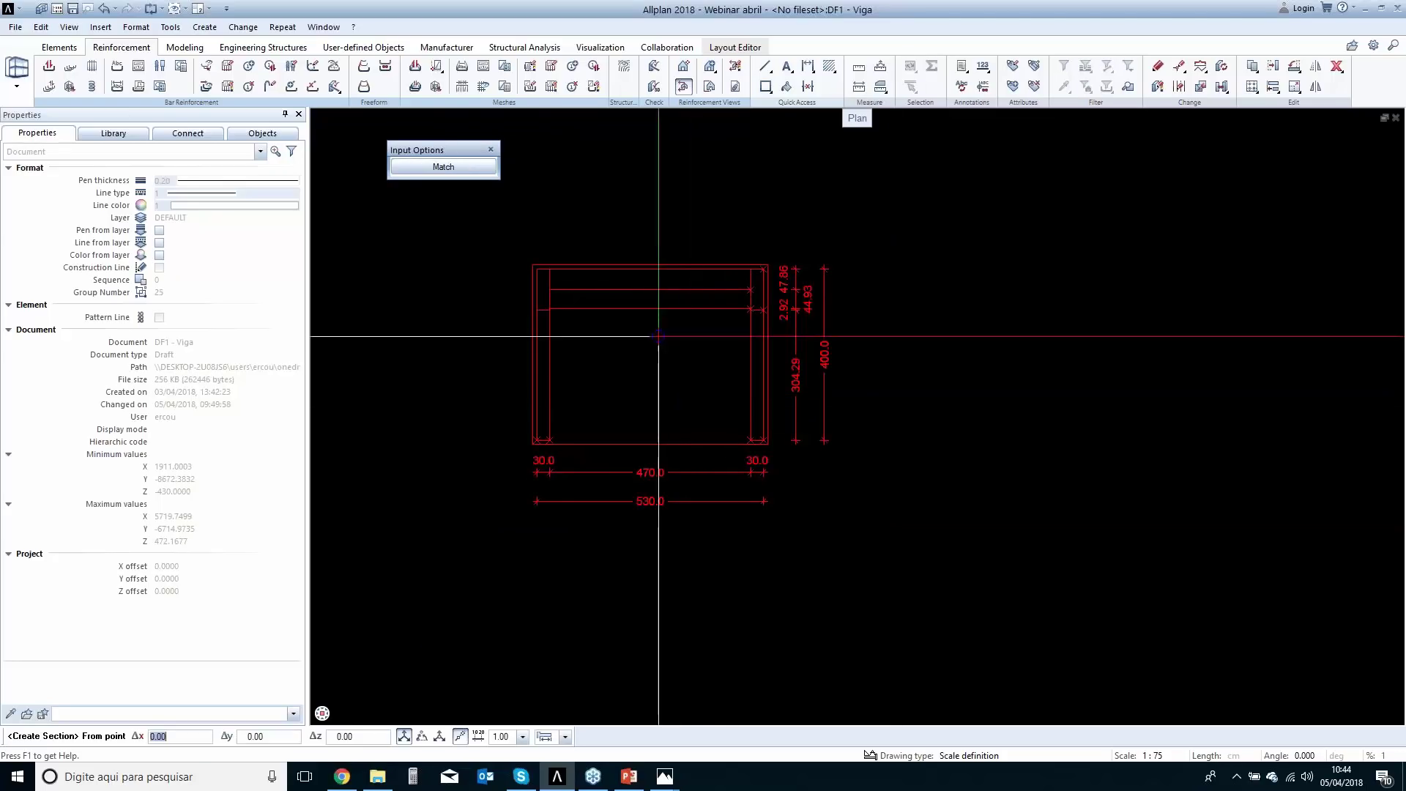
click(520, 244)
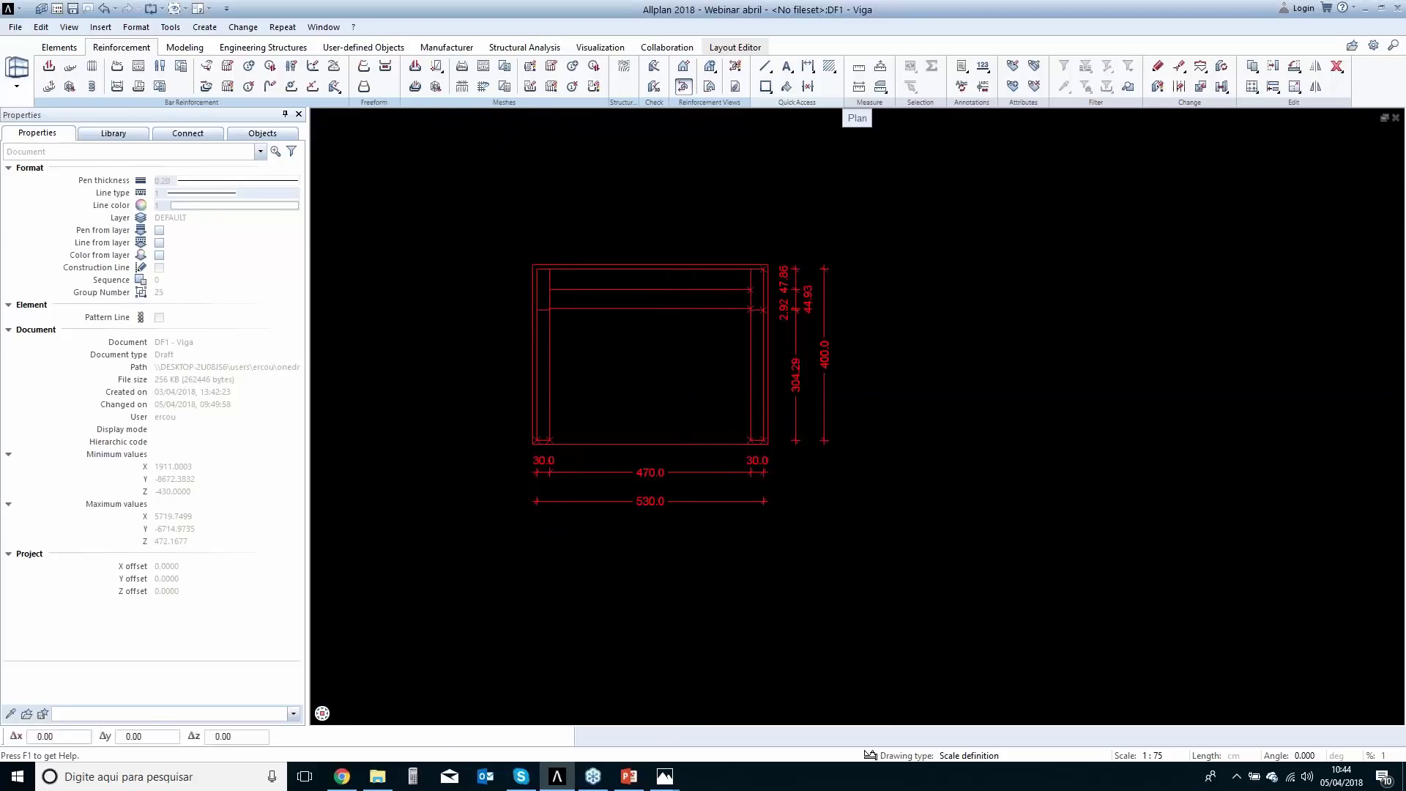
click(785, 339)
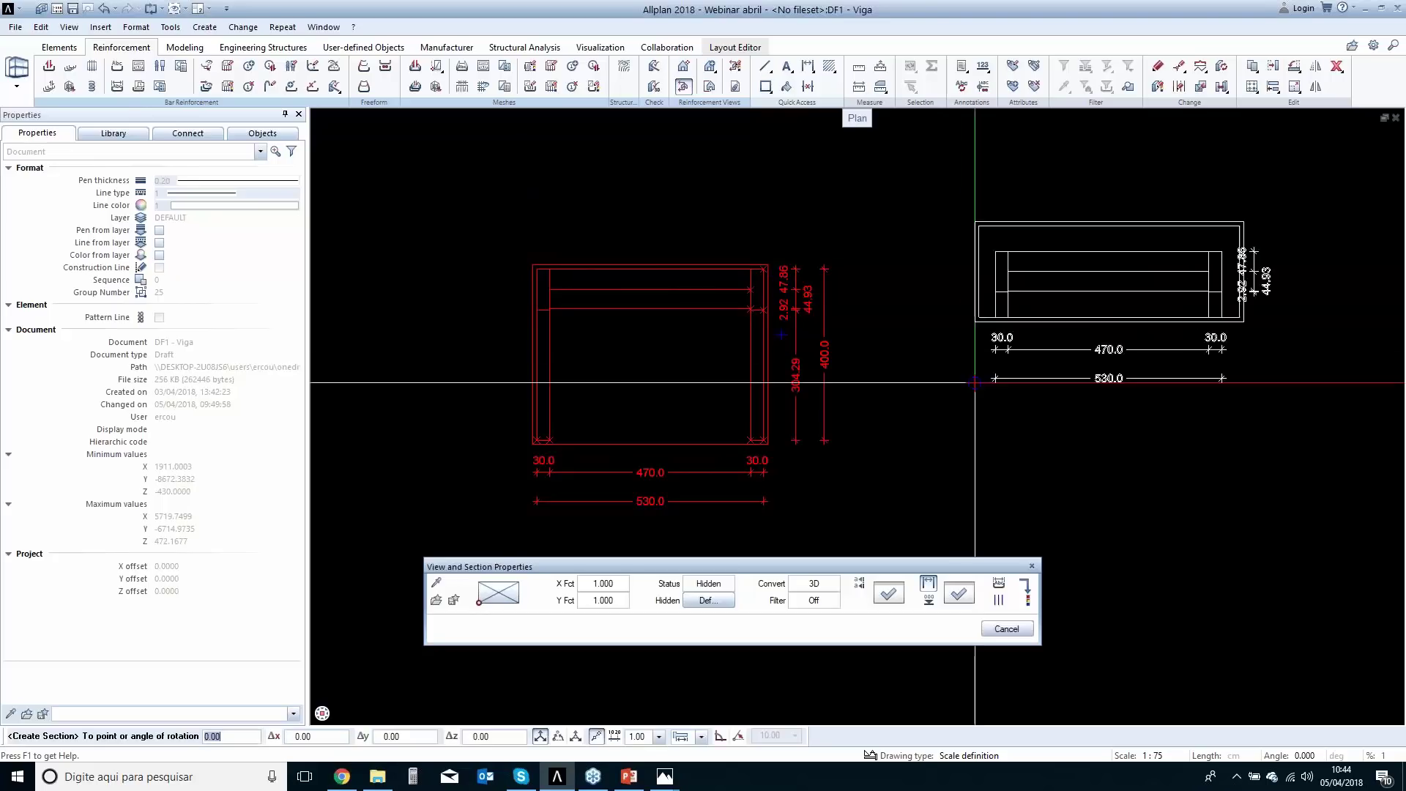
click(970, 477)
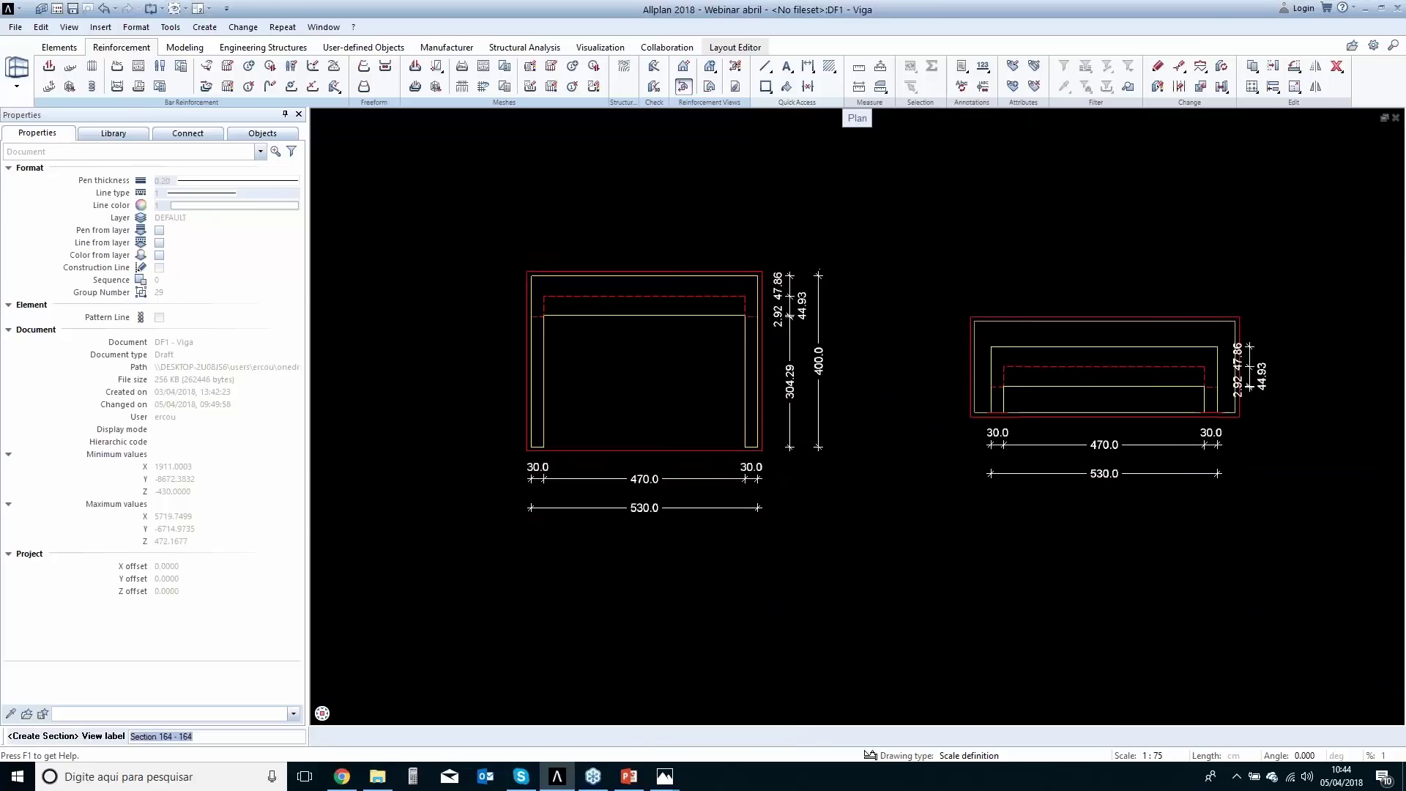
middle_drag(1037, 312, 774, 328)
key(Escape)
click(774, 332)
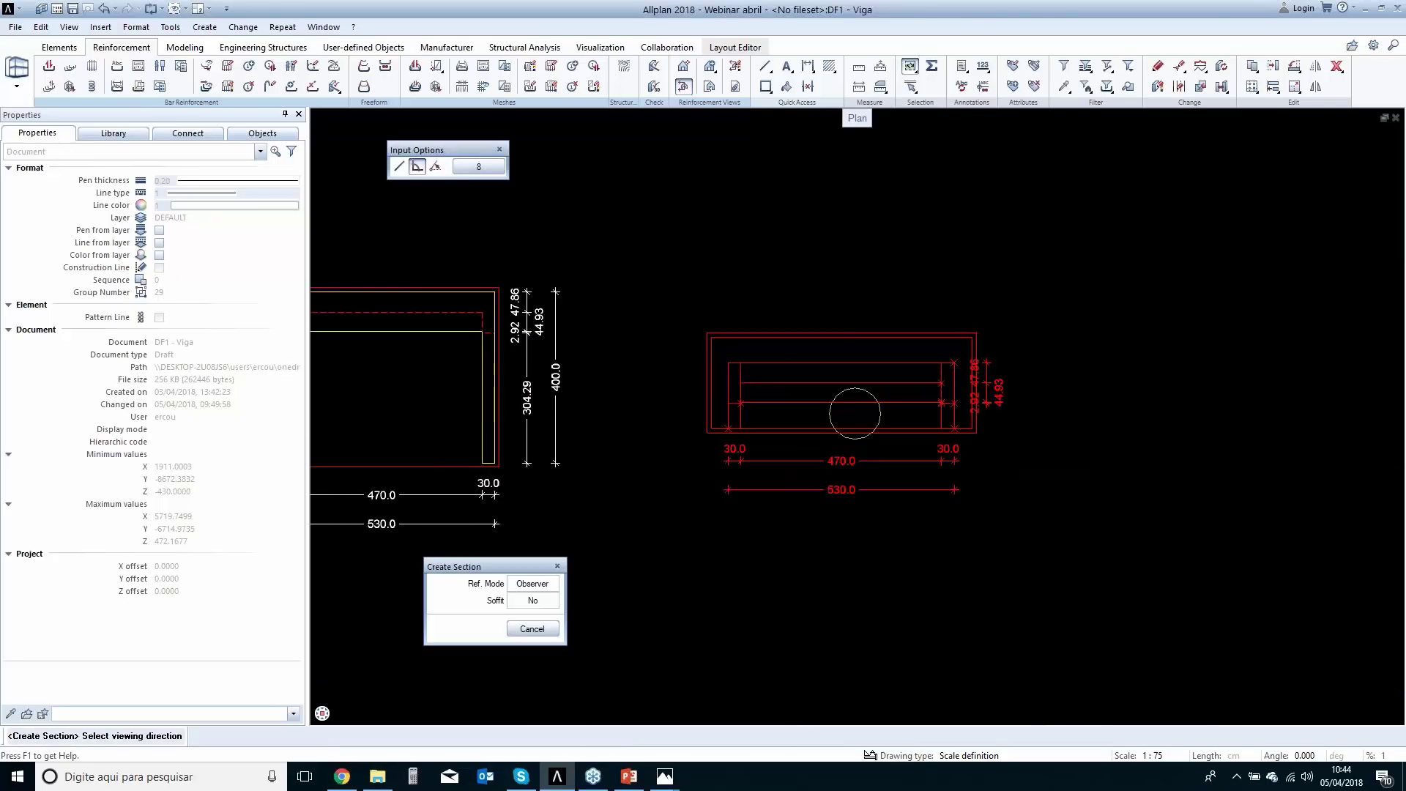
key(Escape)
double_click(774, 332)
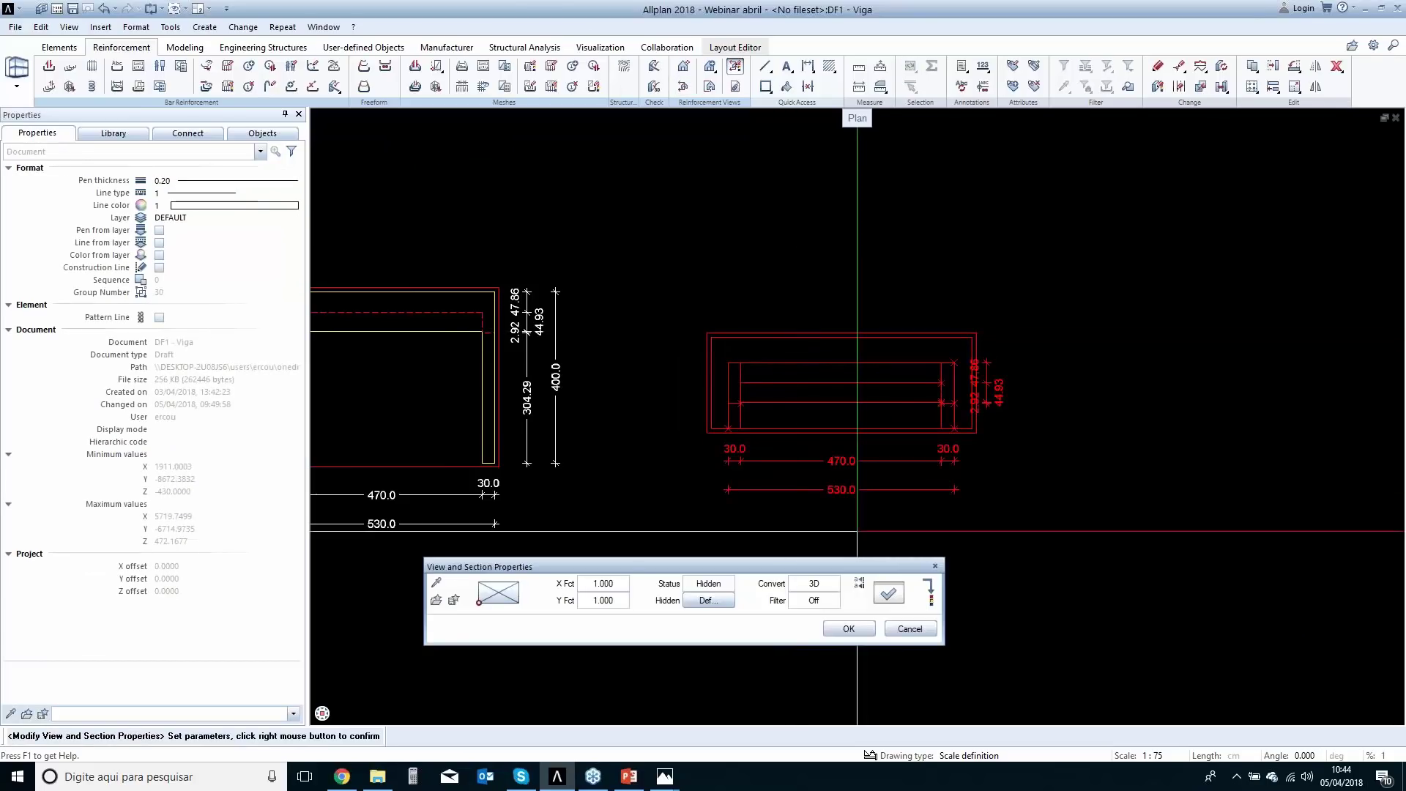
right_click(834, 474)
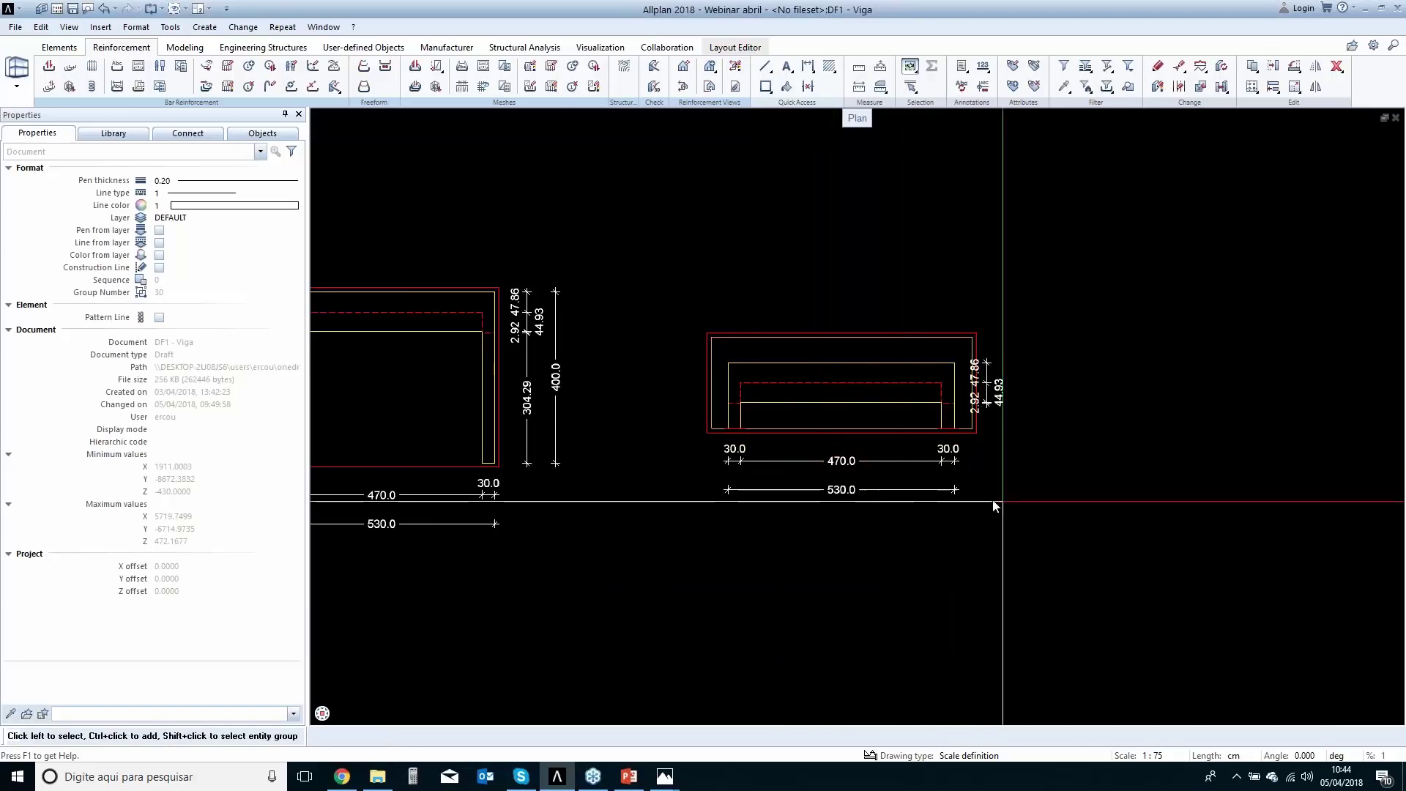
Delete the horizontal and vertical dimension lines of the cropped beam section.
key(Delete)
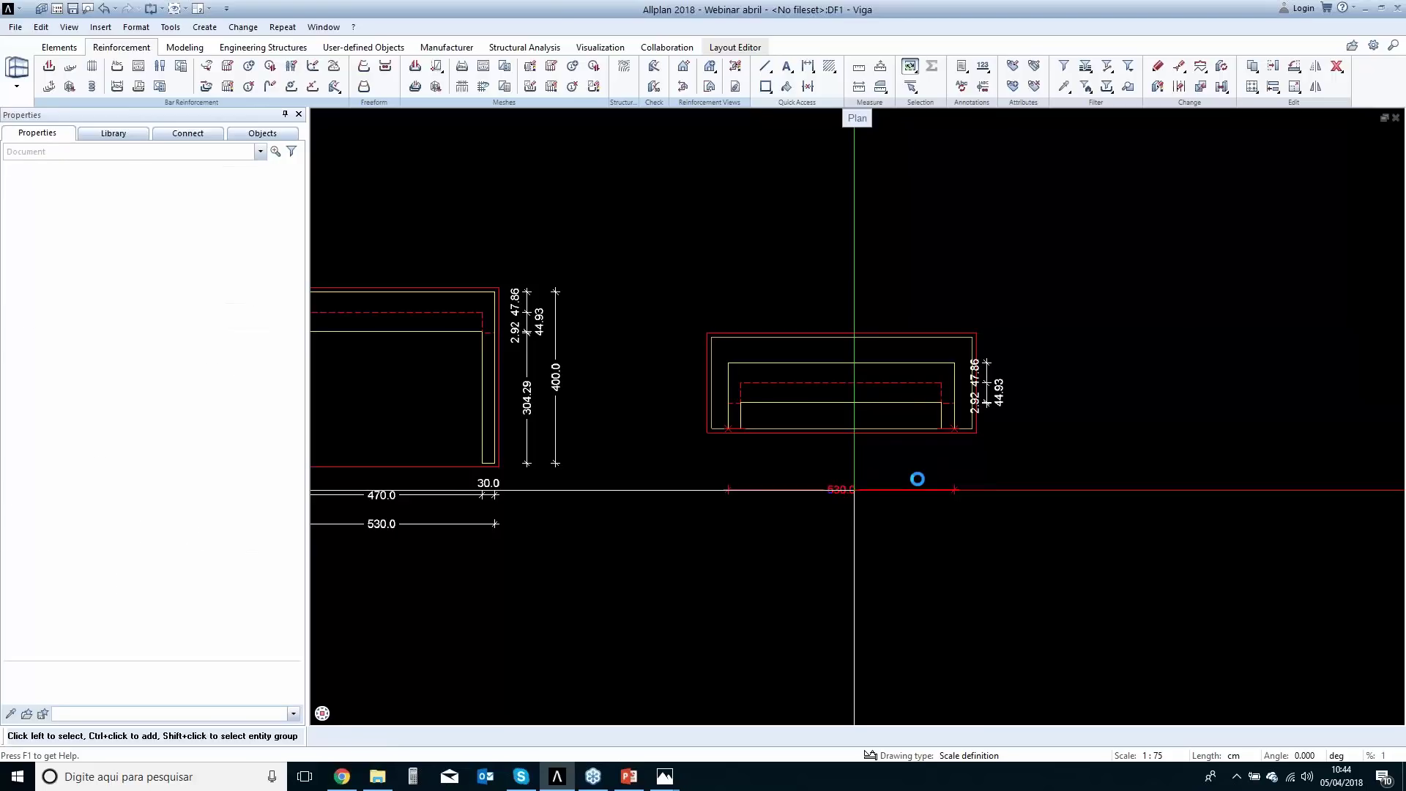
key(Delete)
scroll(1000, 397, up, 3)
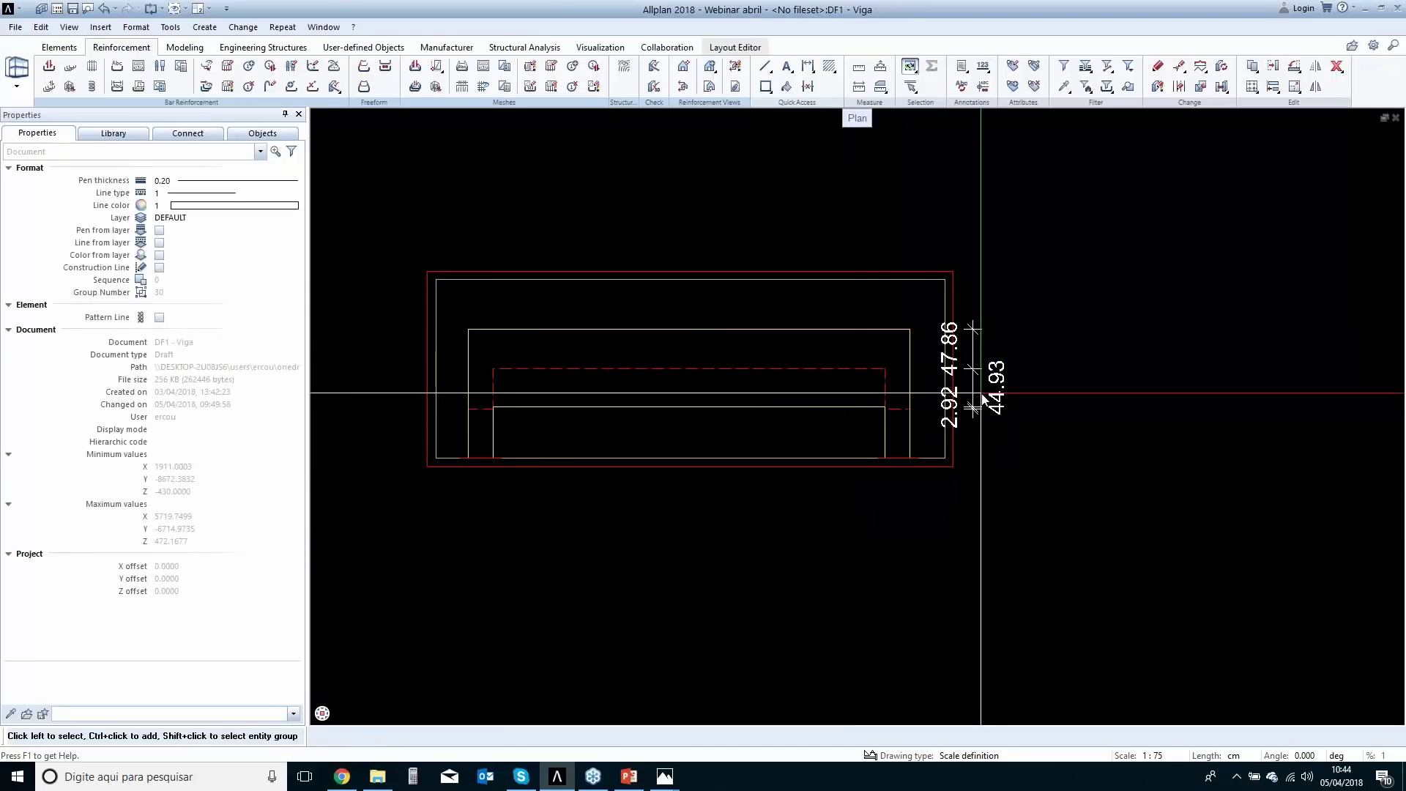
click(991, 390)
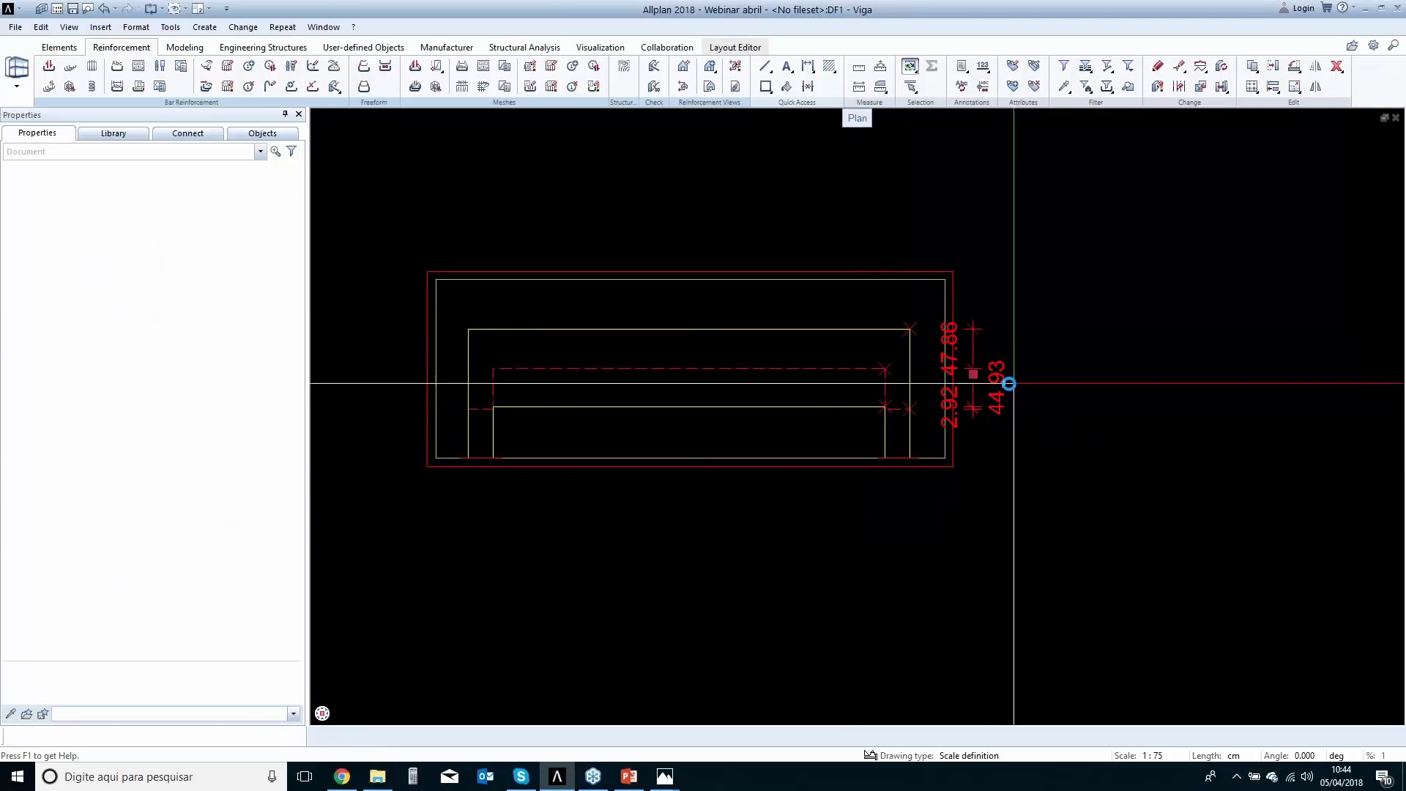
key(Delete)
Create a vertical cross section through the middle of the beam with automatic dimensions and place it beside the cropped view.
scroll(770, 424, down, 1)
scroll(675, 461, up, 2)
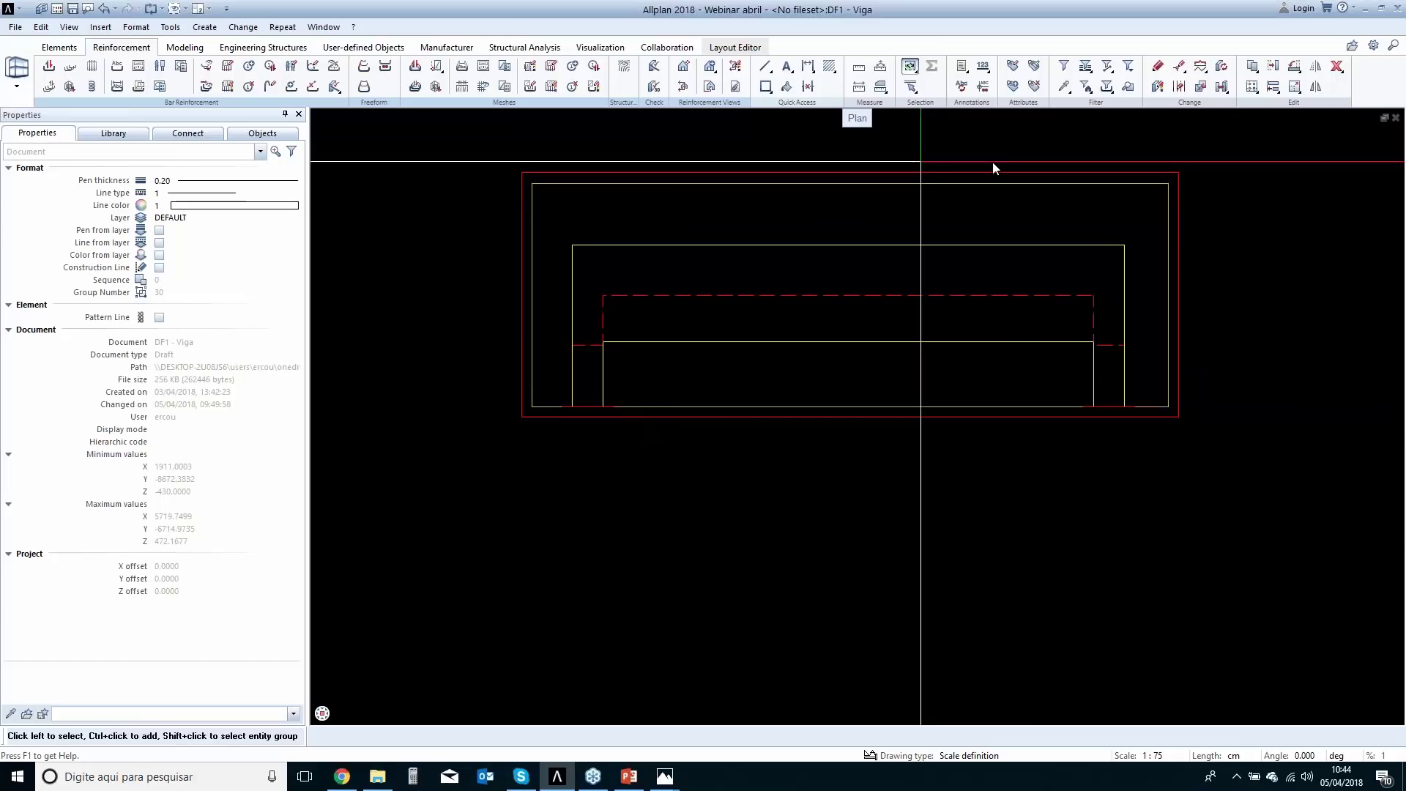
middle_drag(883, 260, 835, 390)
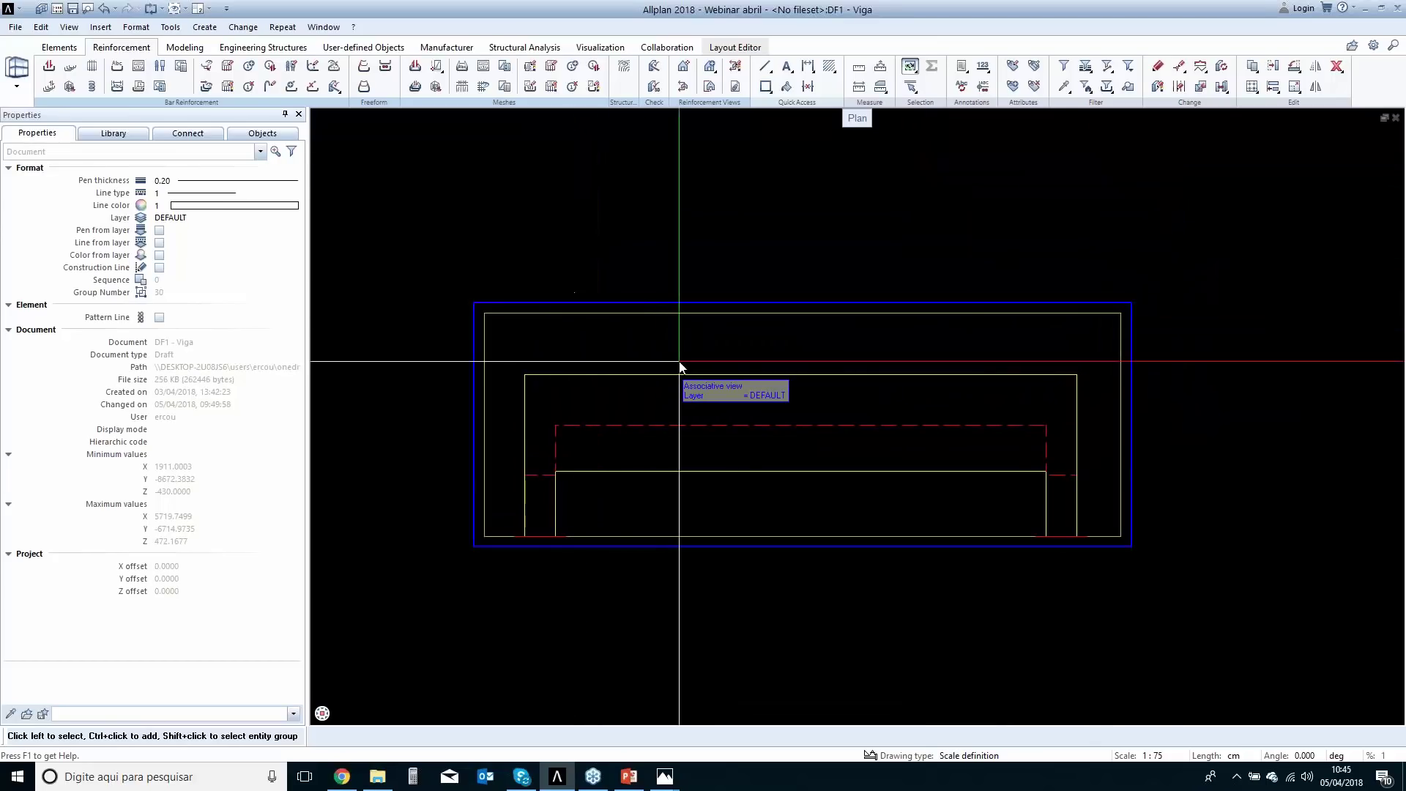
scroll(671, 366, down, 2)
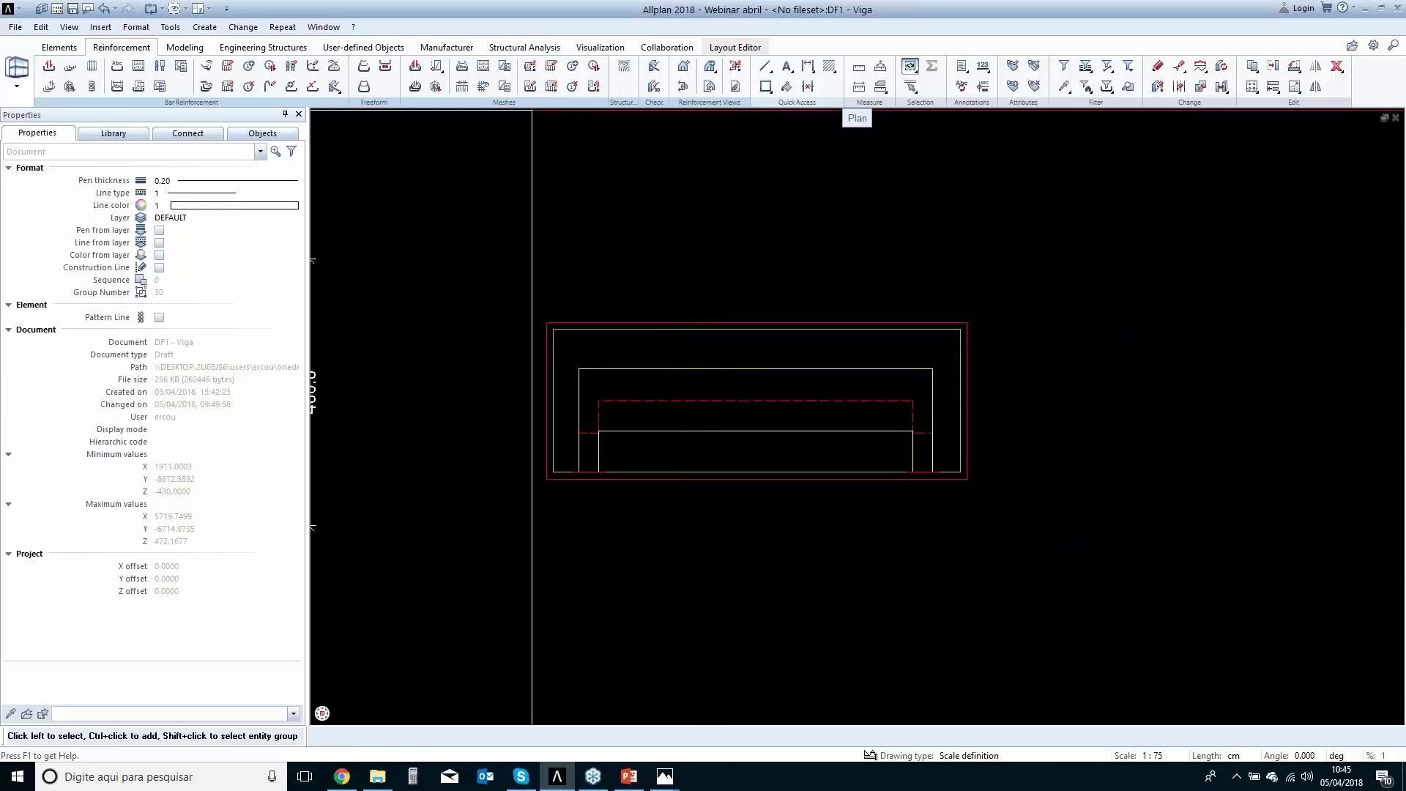
click(682, 88)
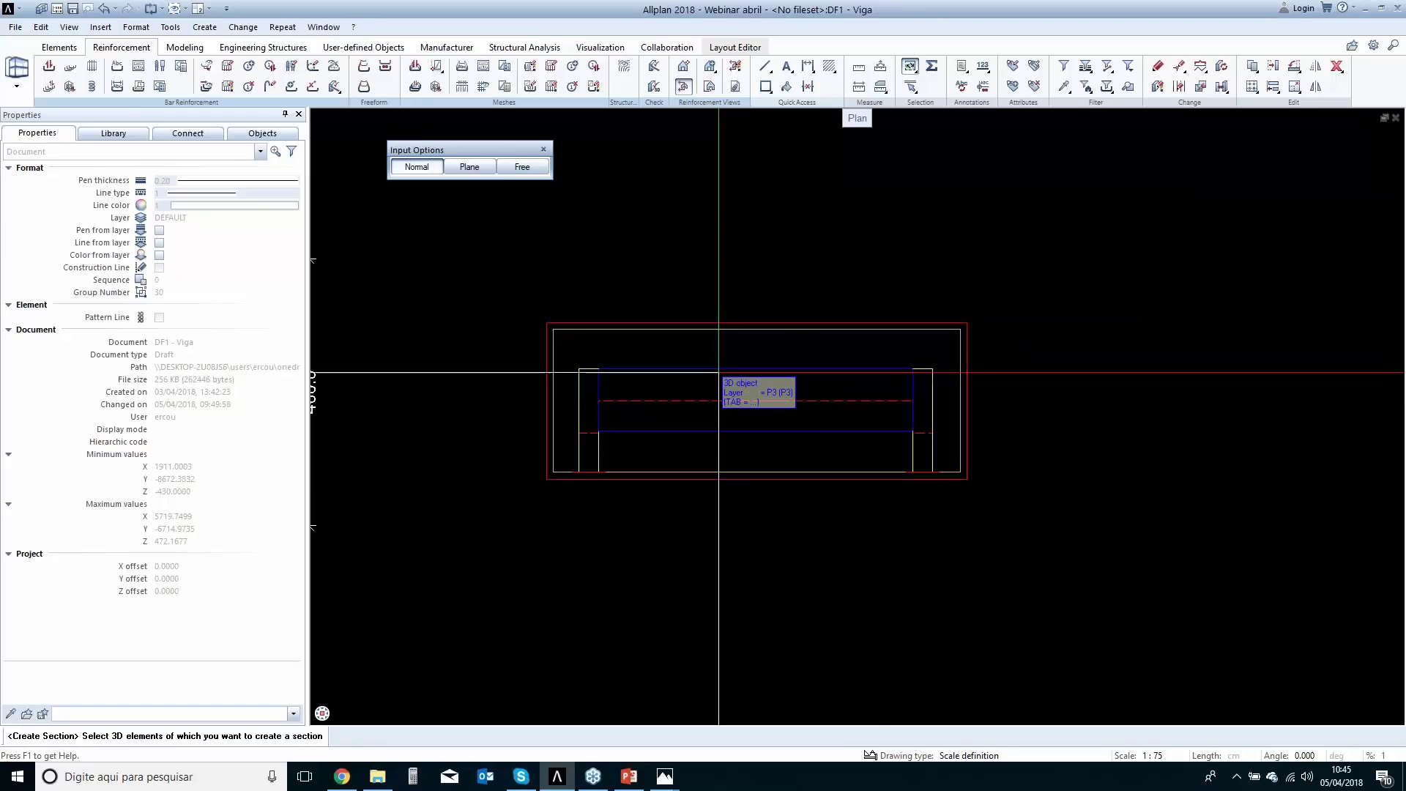
click(712, 430)
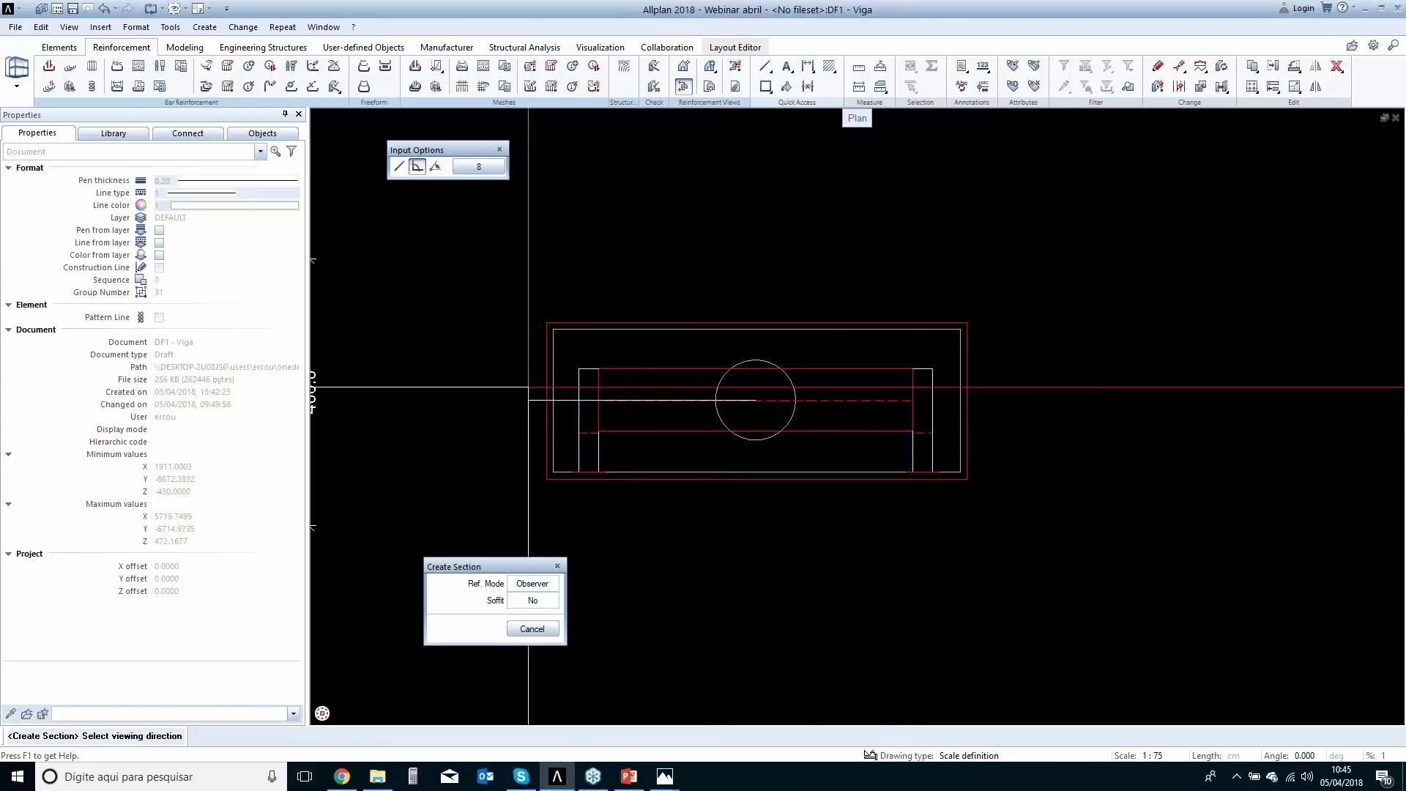
key(Return)
key(Escape)
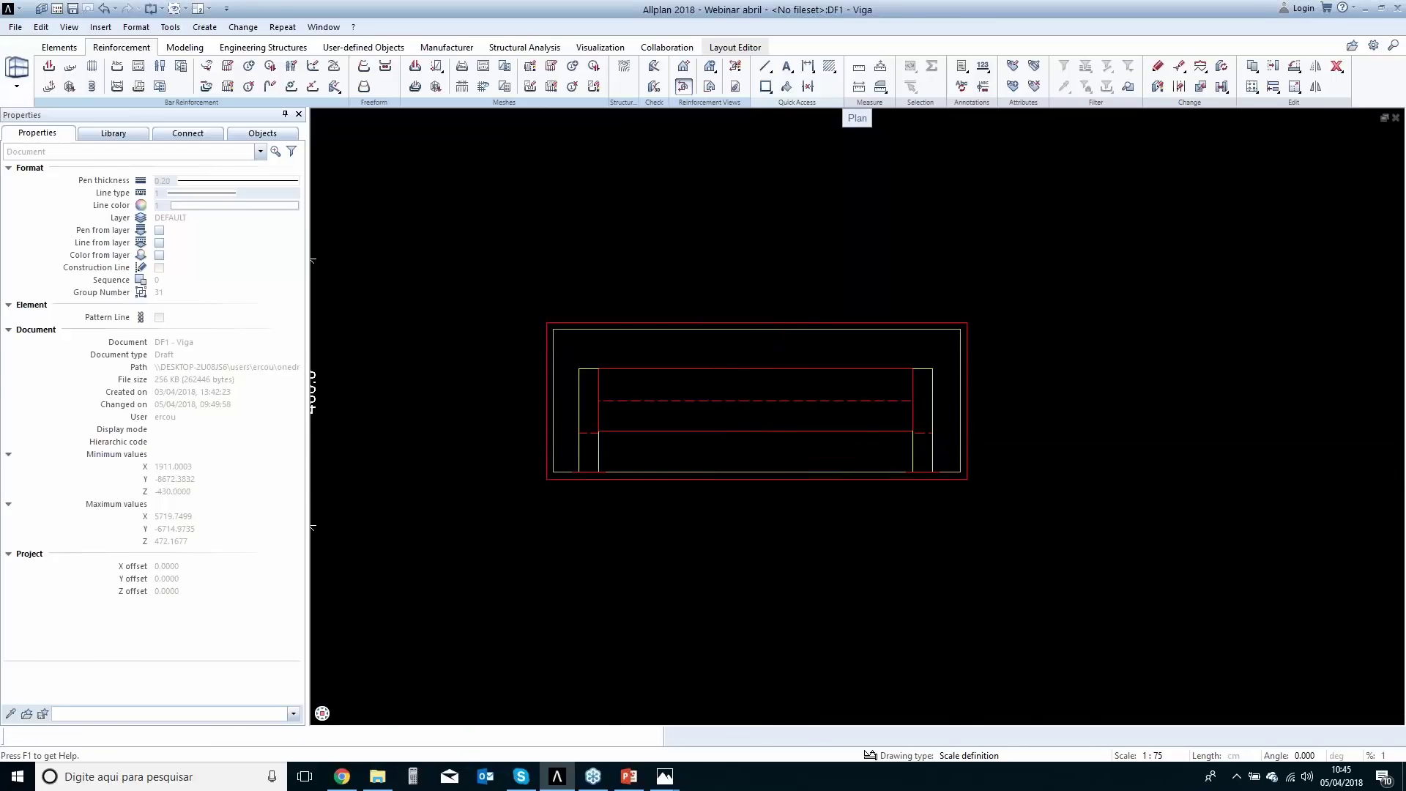
click(772, 448)
click(1144, 490)
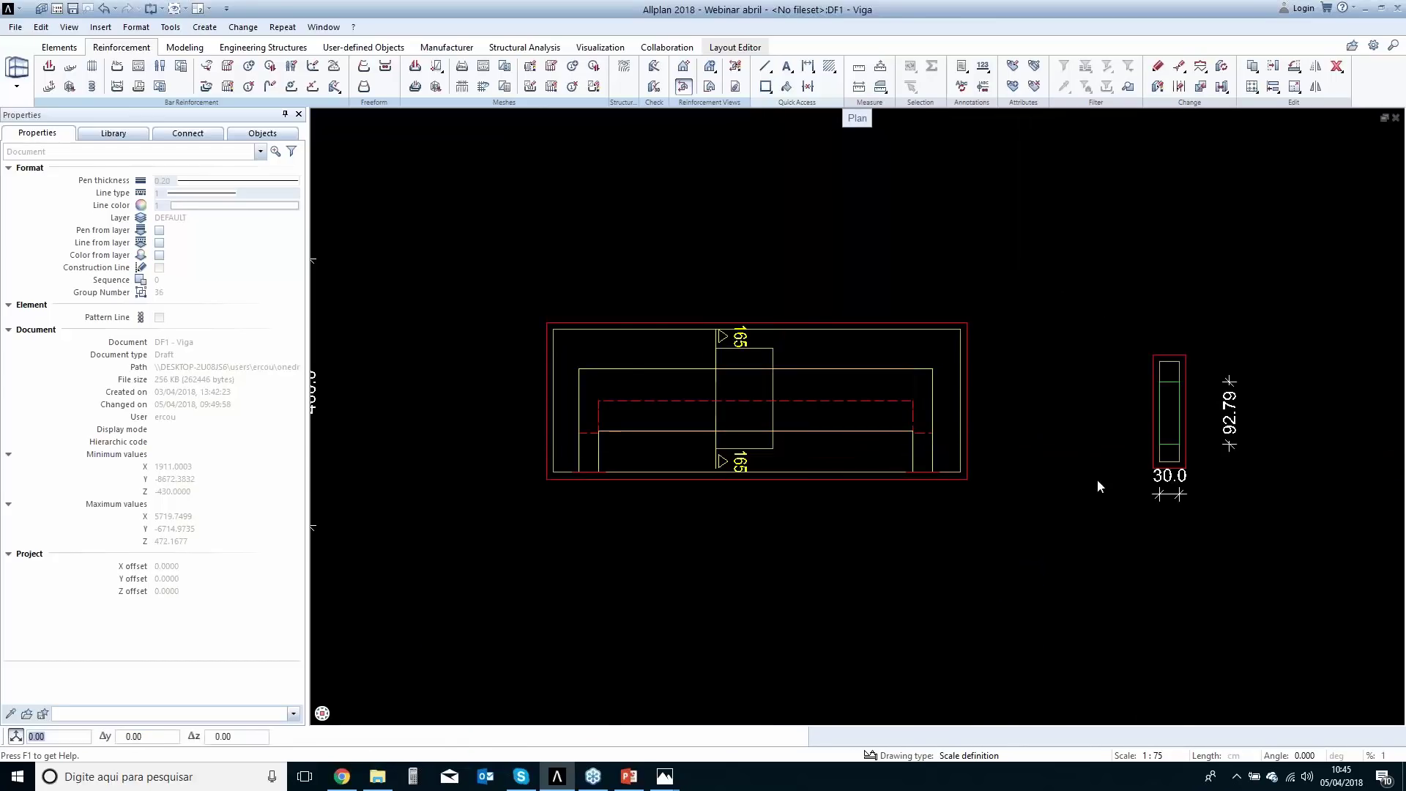
Finish the section command and delete the dimensioned cross section beside the cropped beam view.
scroll(958, 492, down, 1)
mouse_move(1104, 355)
middle_down()
mouse_move(1069, 381)
mouse_move(936, 405)
middle_up()
key(Escape)
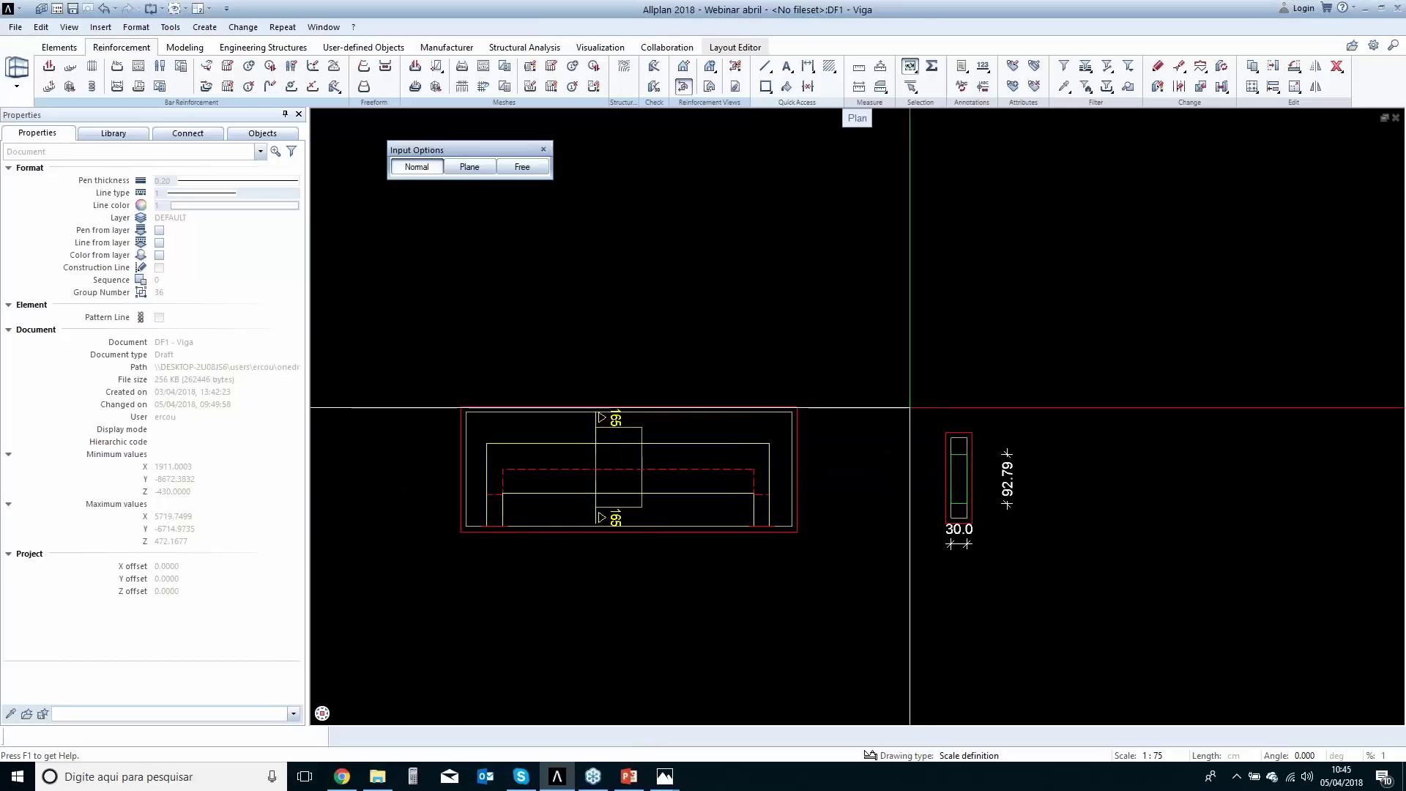
key(Escape)
drag(910, 418, 1054, 585)
key(Delete)
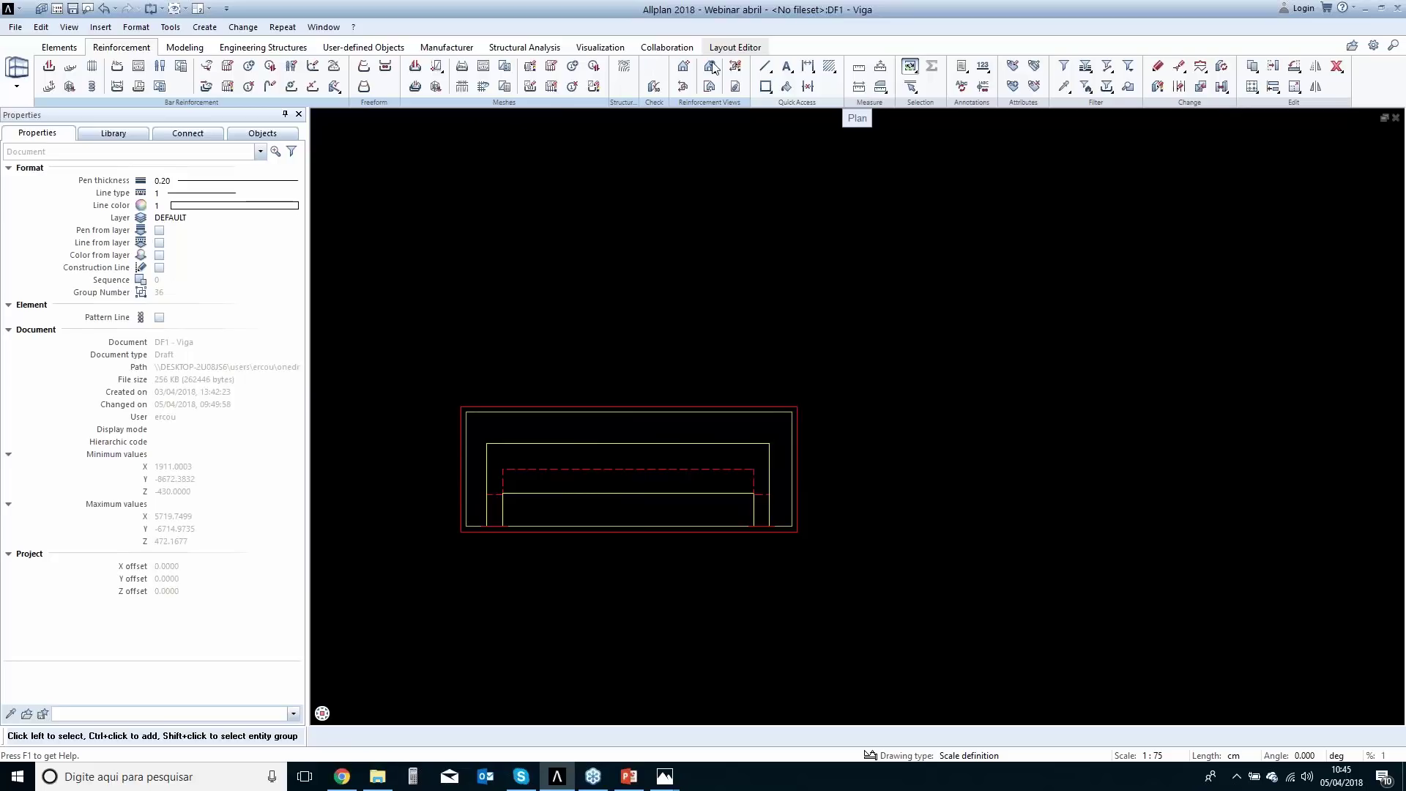
Create a vertical cross section through the middle of the beam with dimensioning switched off and place it beside the cropped view.
click(684, 85)
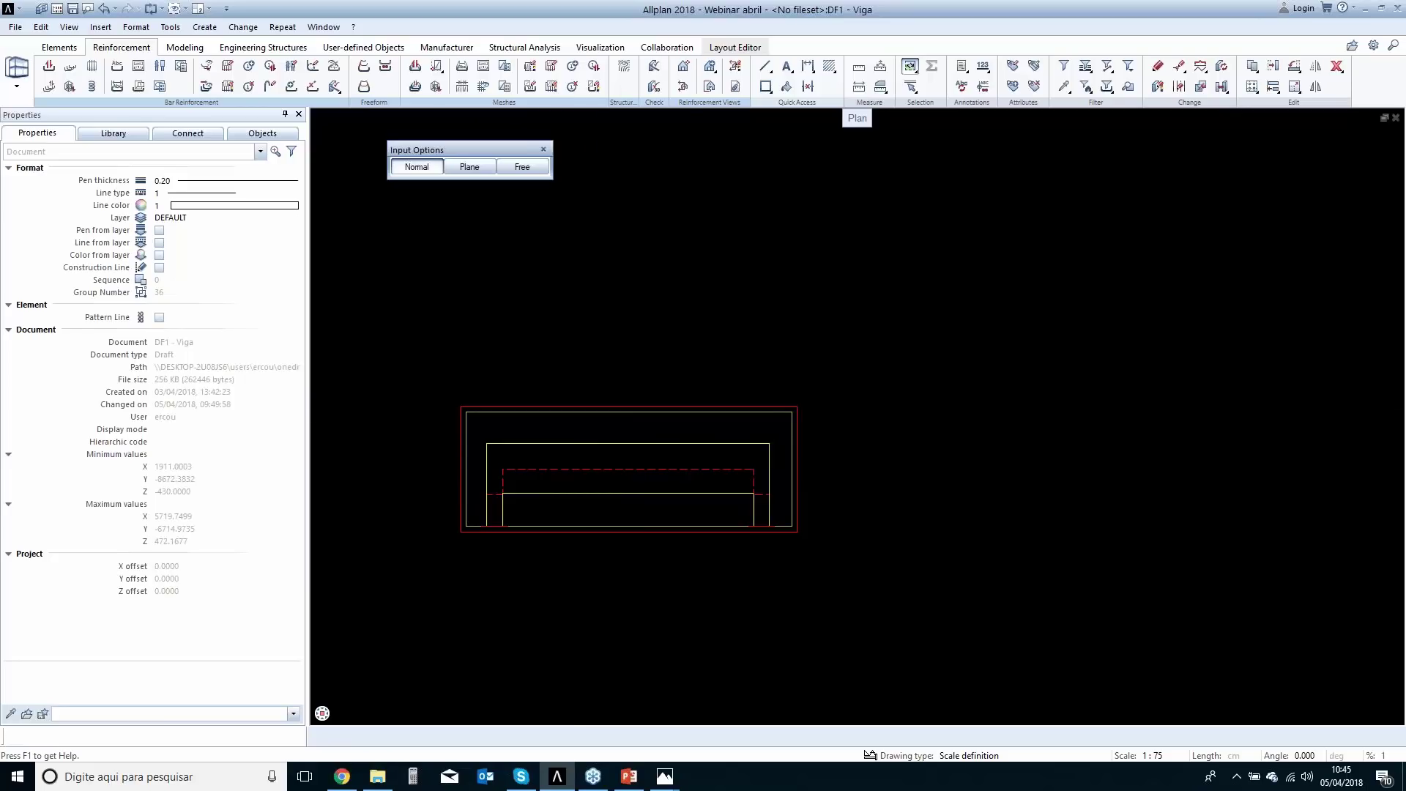
click(606, 489)
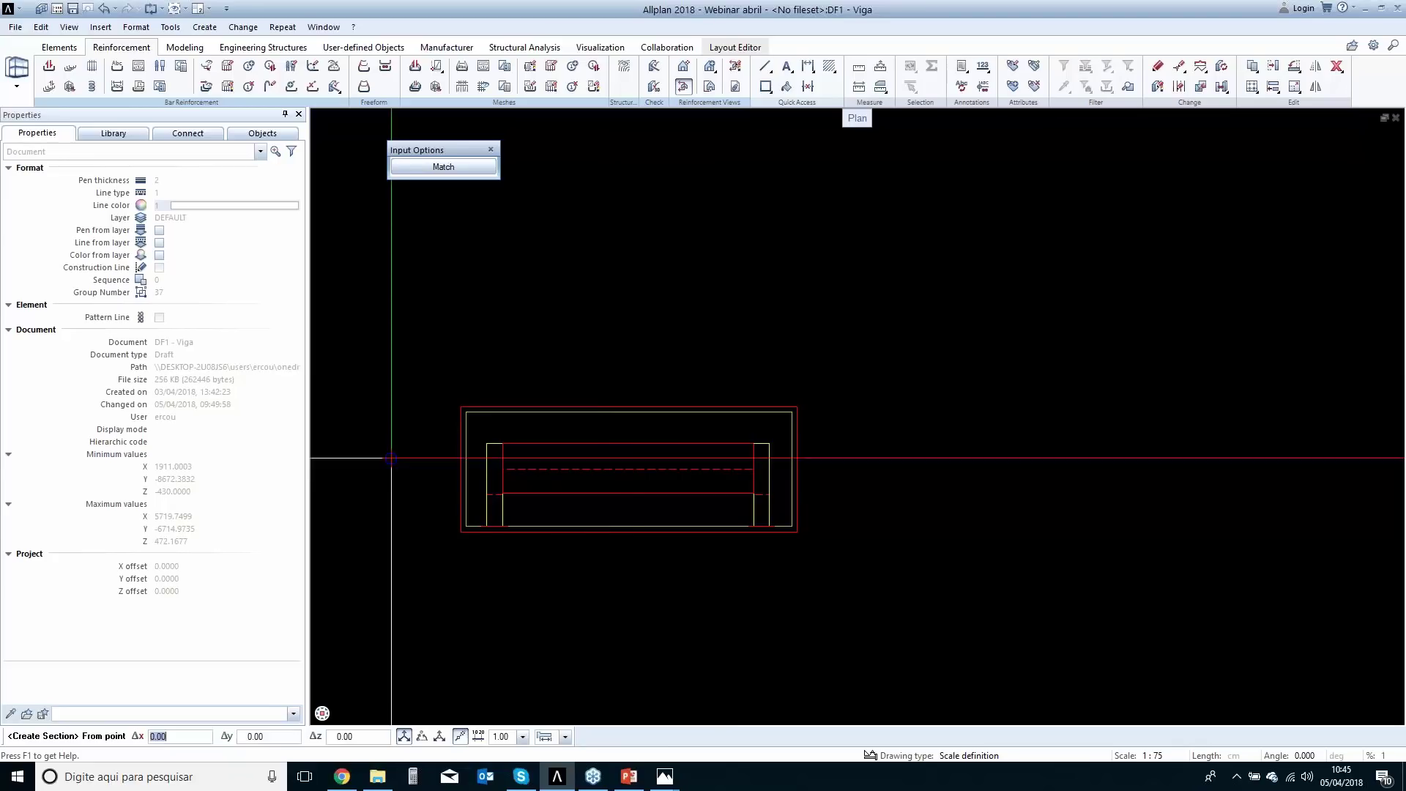
key(Escape)
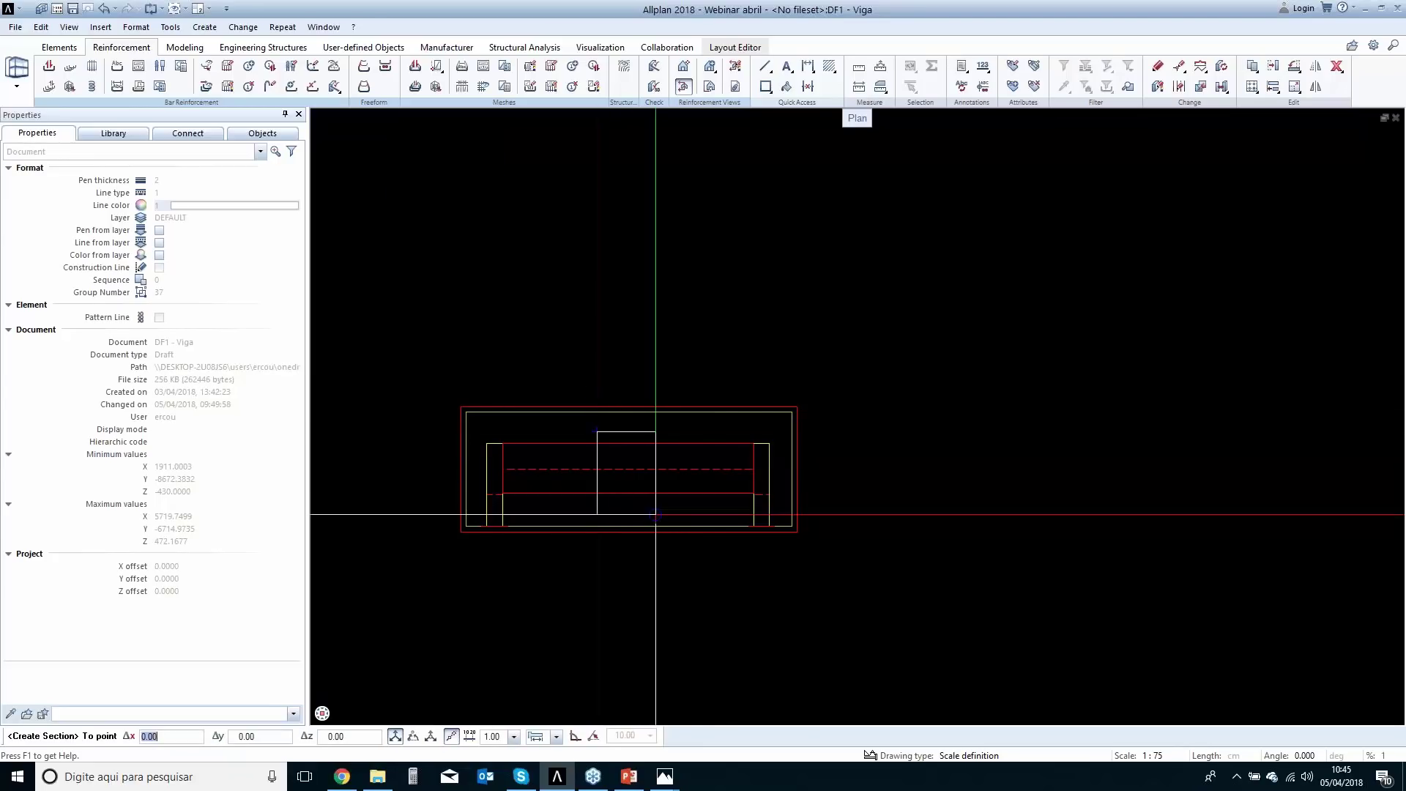
click(650, 509)
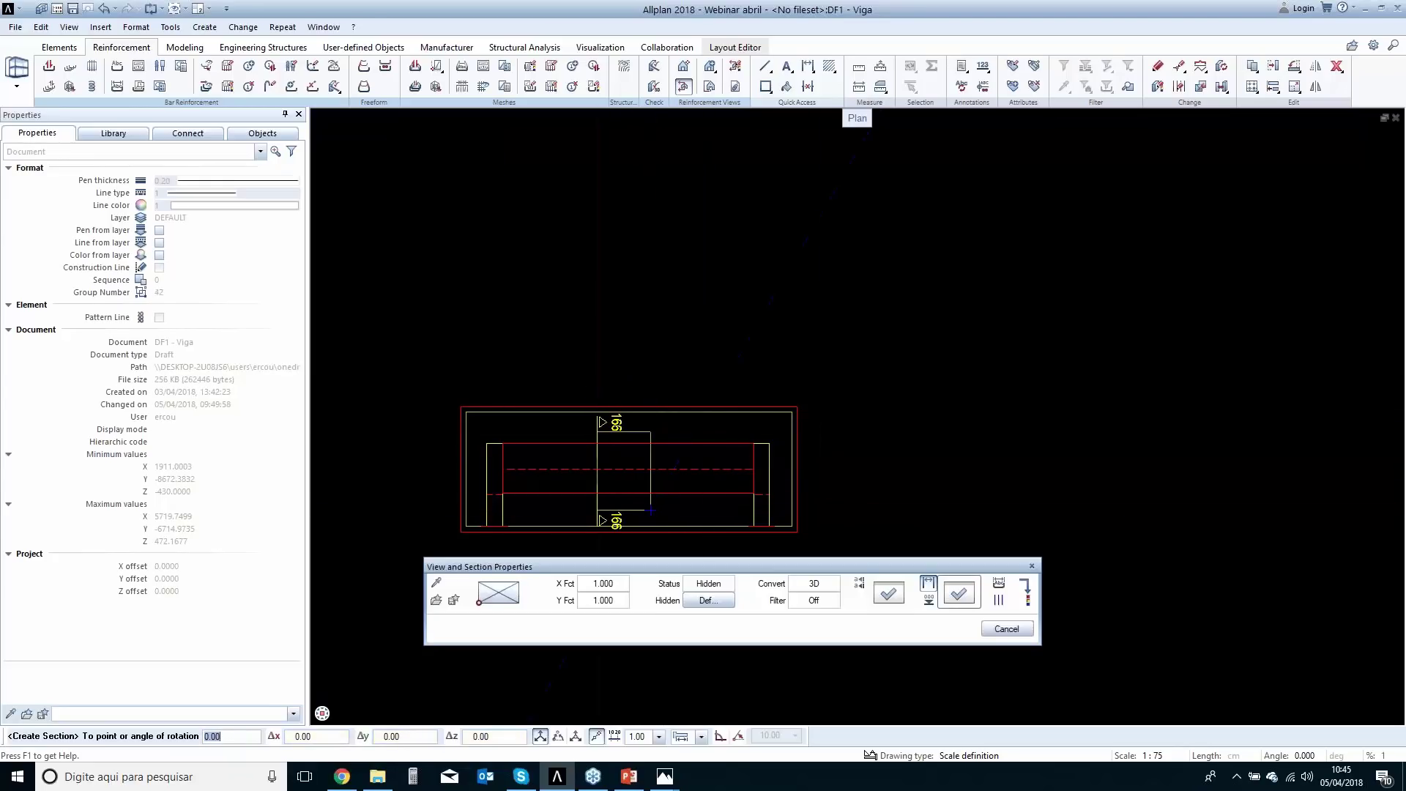
click(927, 583)
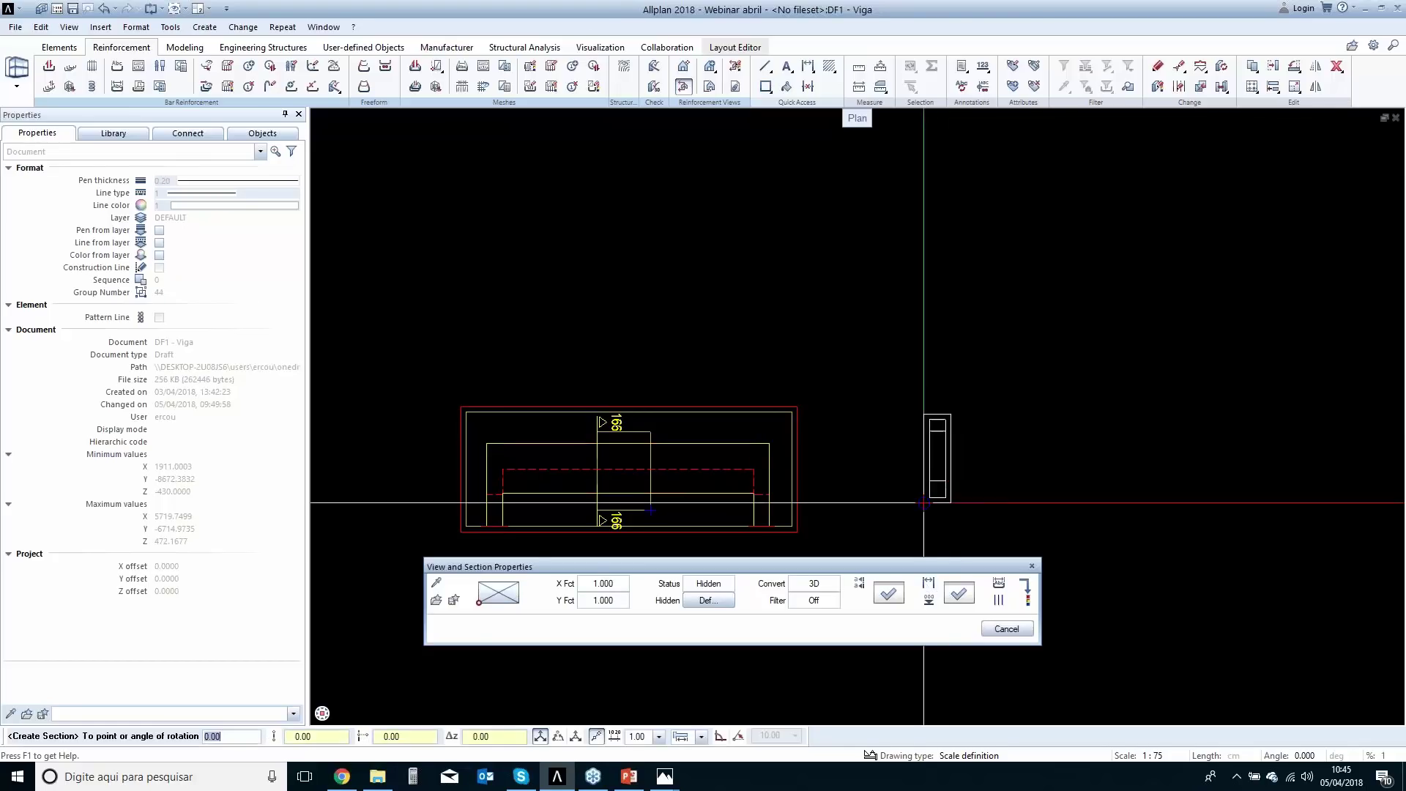
click(935, 476)
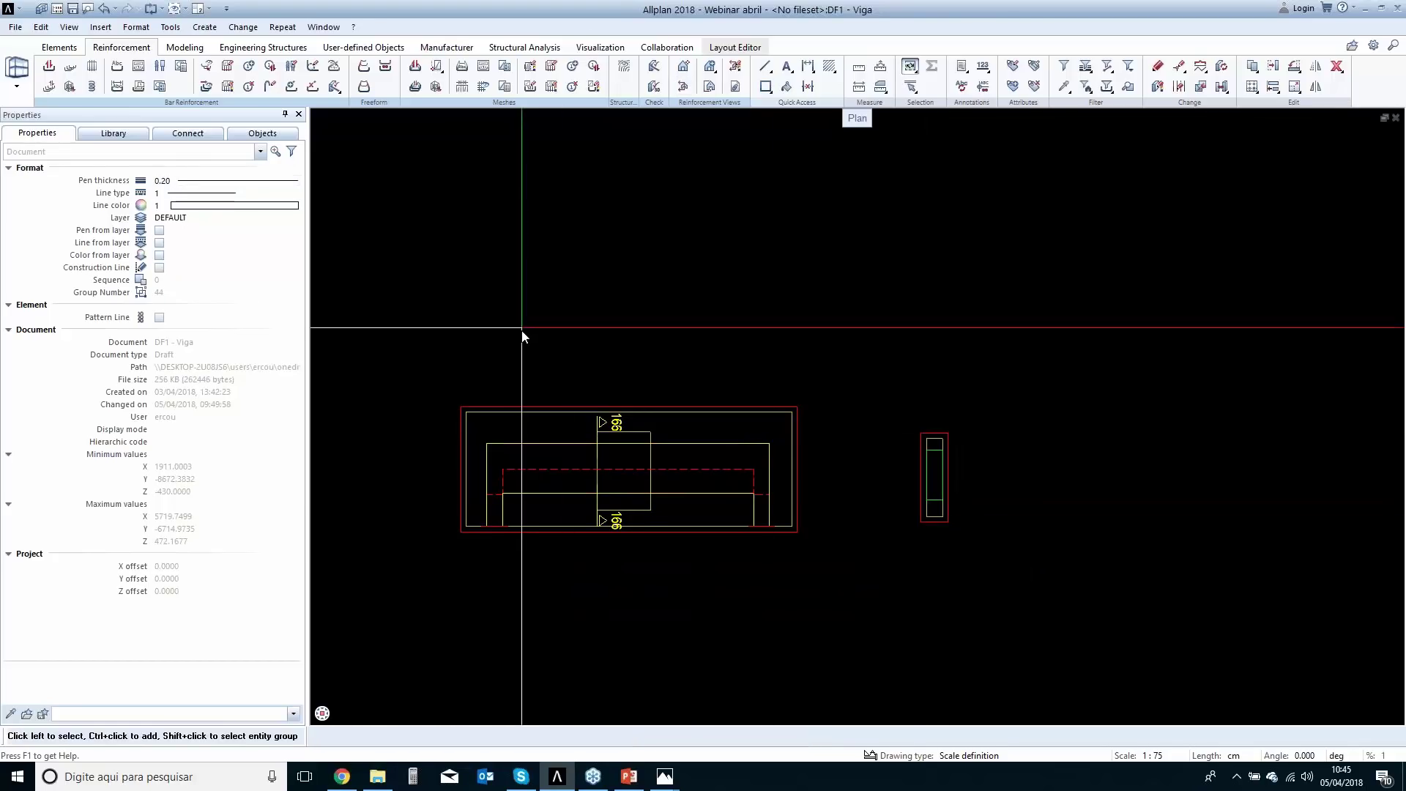
Stretch the new cross section's clipping area in the plan beyond the beam's inner edge and check the updated section.
scroll(545, 314, down, 3)
middle_drag(545, 315, 793, 442)
middle_drag(592, 293, 731, 368)
scroll(1123, 605, up, 5)
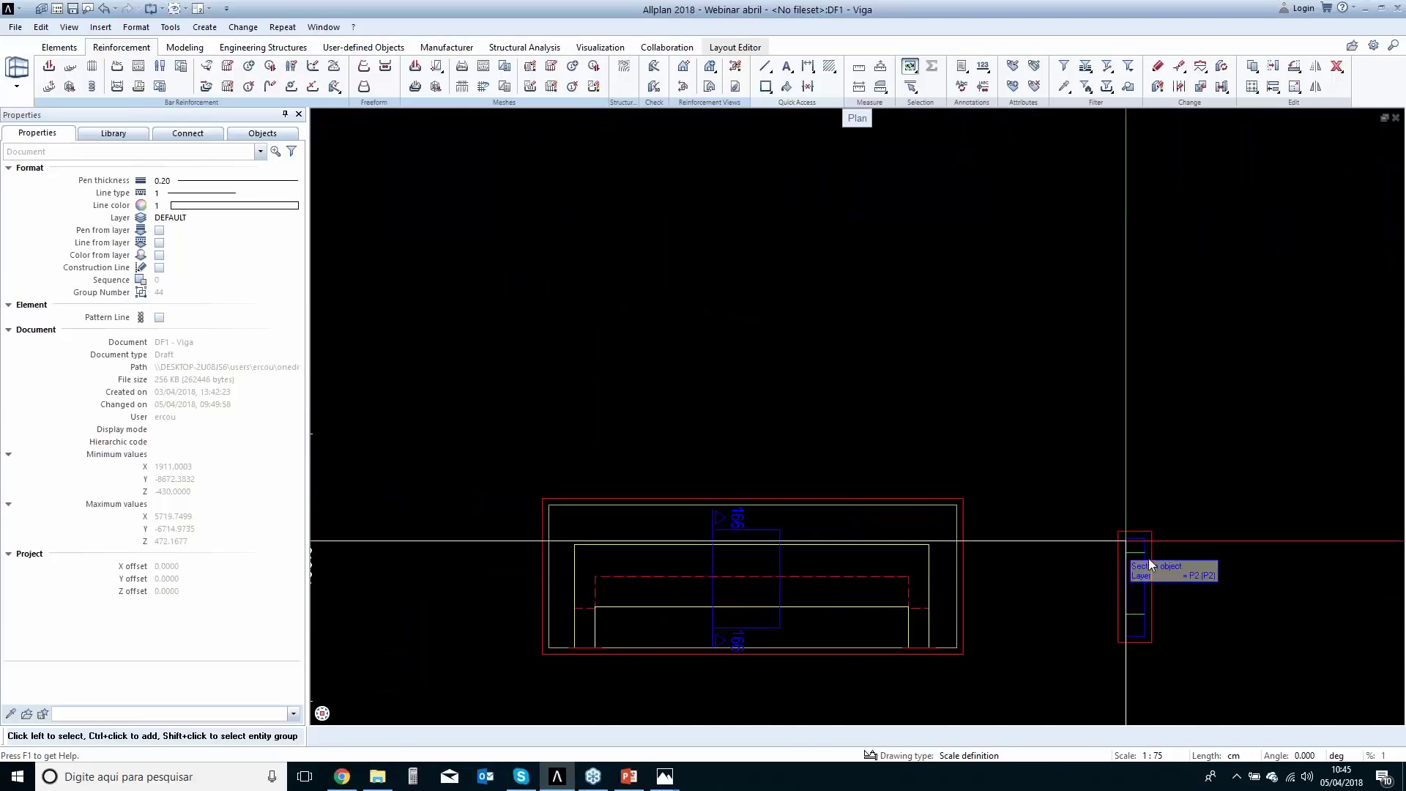
scroll(827, 448, down, 5)
middle_drag(599, 317, 793, 468)
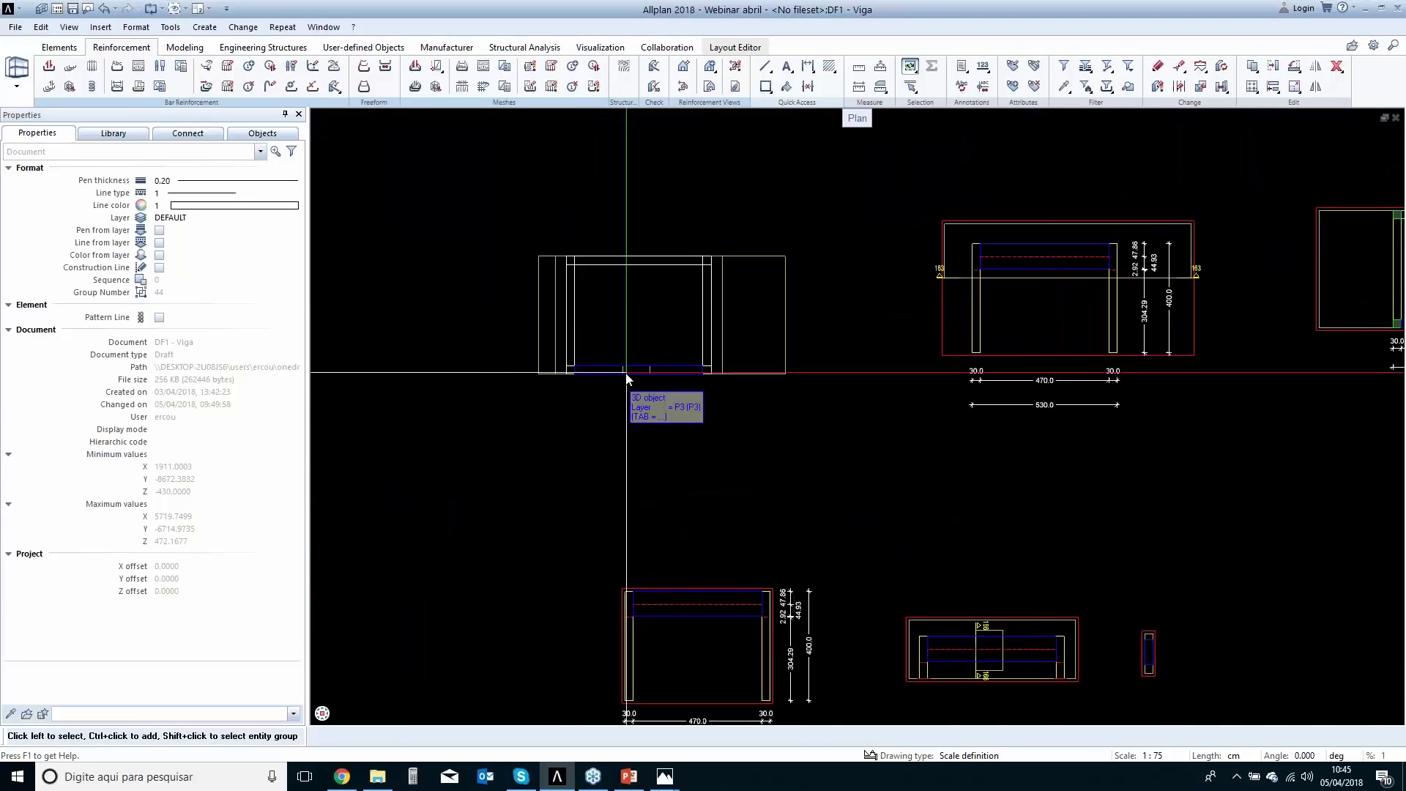
scroll(627, 366, up, 6)
scroll(627, 365, up, 4)
key(s)
mouse_move(568, 281)
mouse_down()
mouse_move(699, 350)
mouse_move(832, 354)
mouse_up()
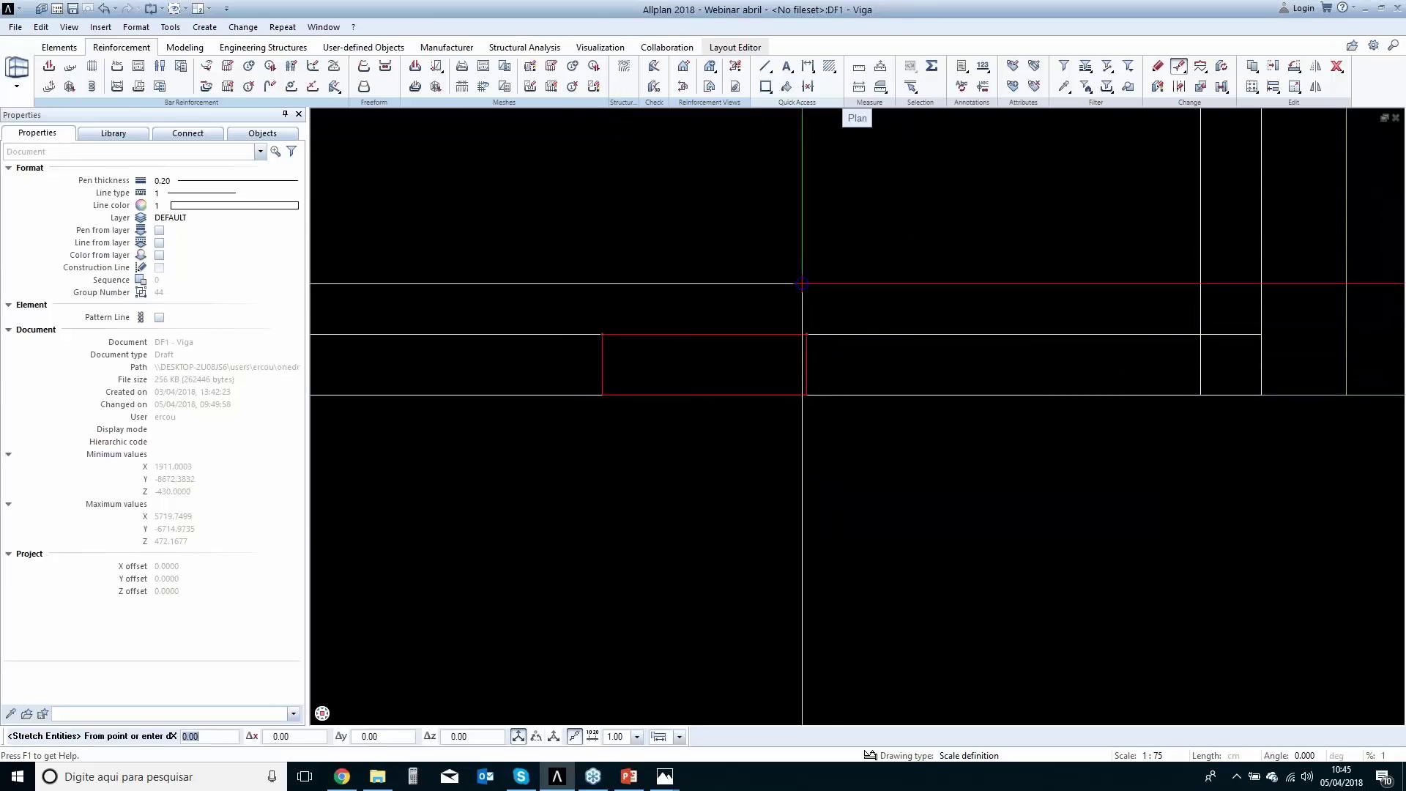
click(809, 282)
key(Escape)
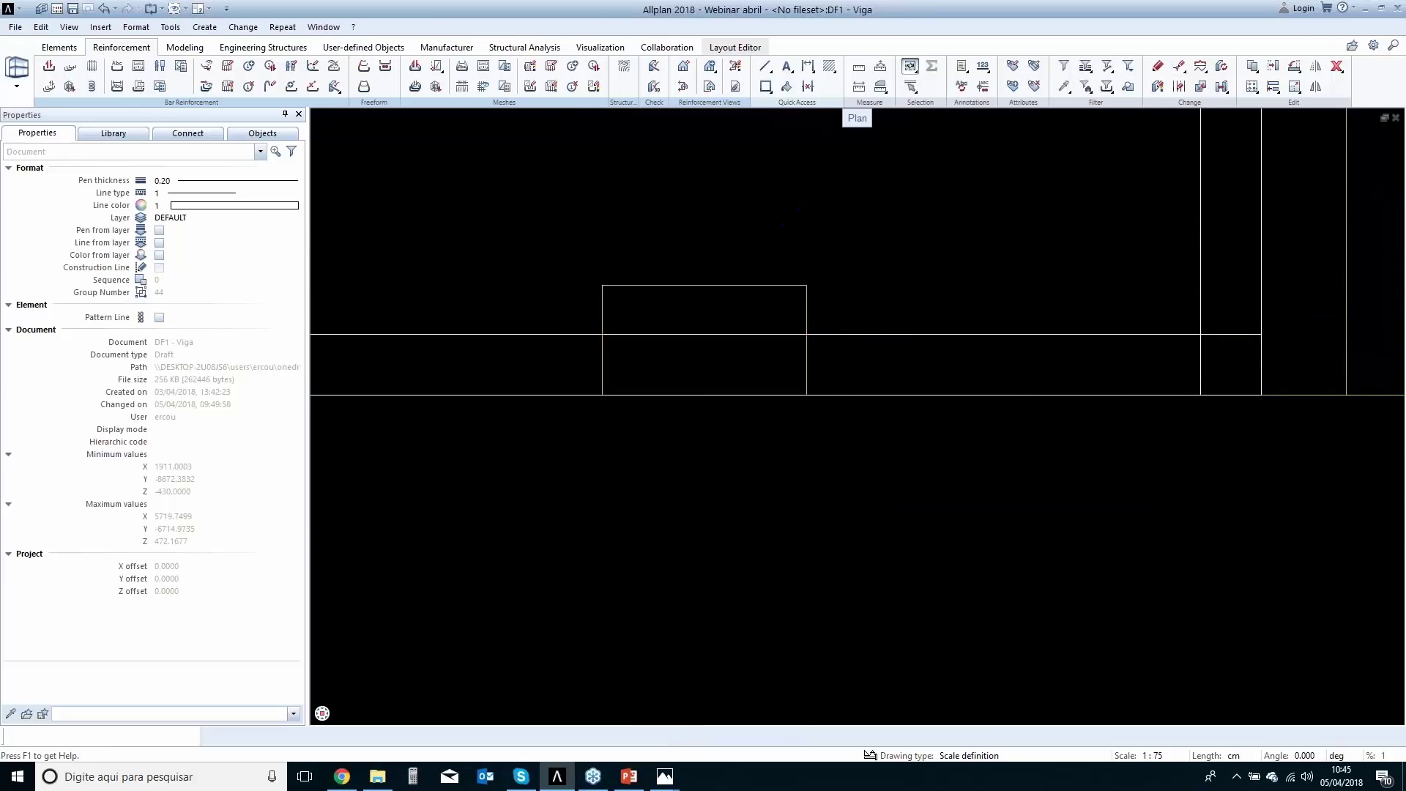
scroll(937, 428, down, 12)
scroll(1249, 598, up, 8)
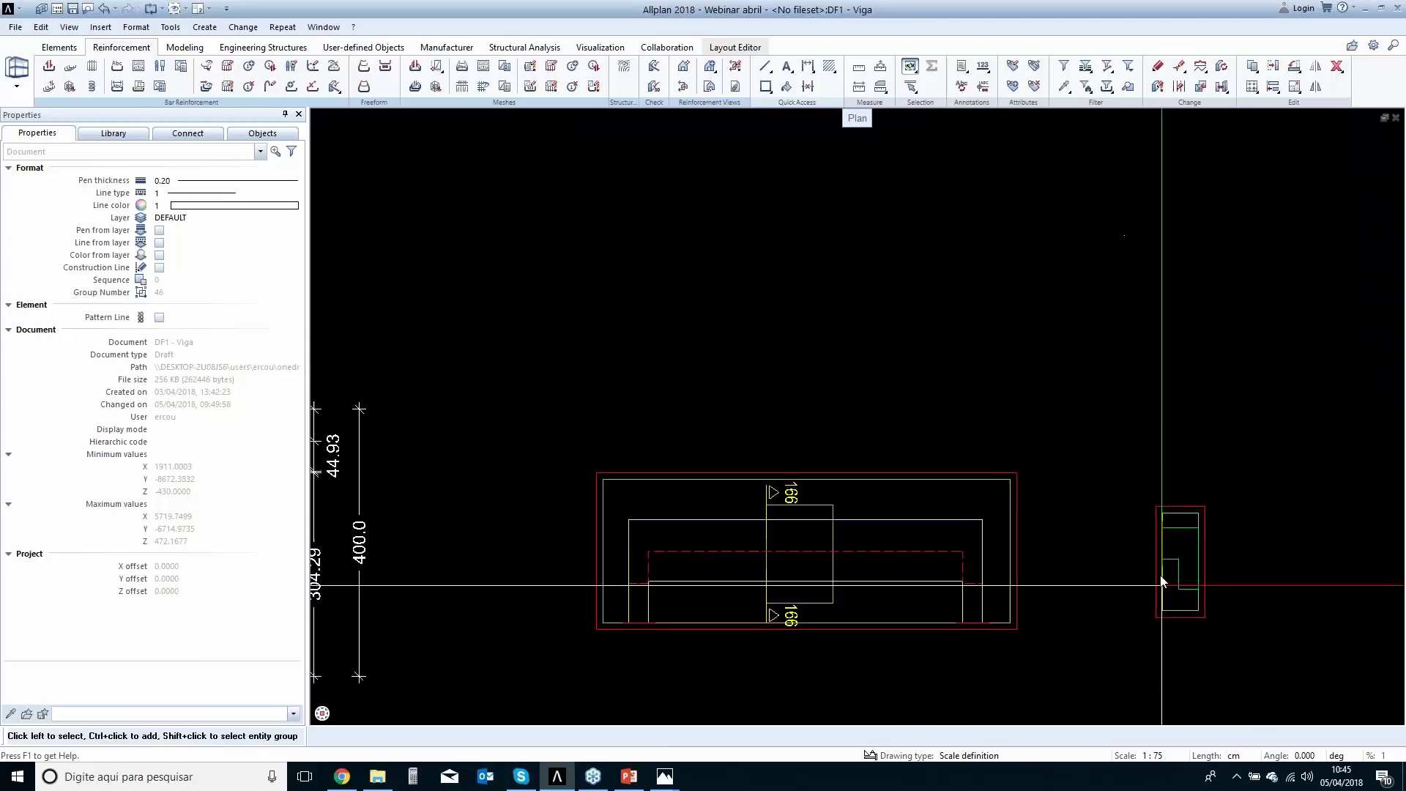
scroll(1183, 570, up, 2)
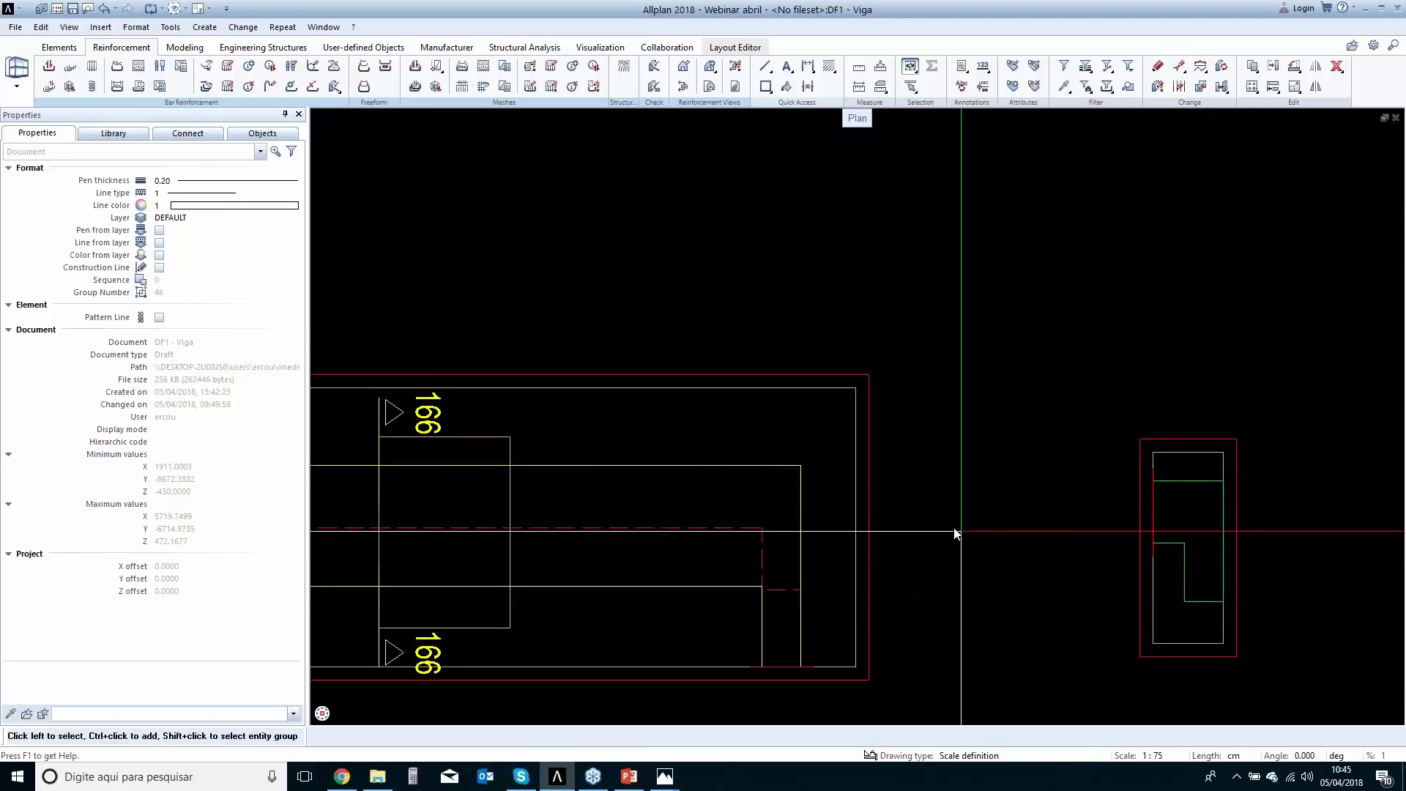
scroll(931, 520, down, 2)
mouse_move(730, 539)
middle_down()
mouse_move(813, 512)
mouse_move(757, 477)
middle_up()
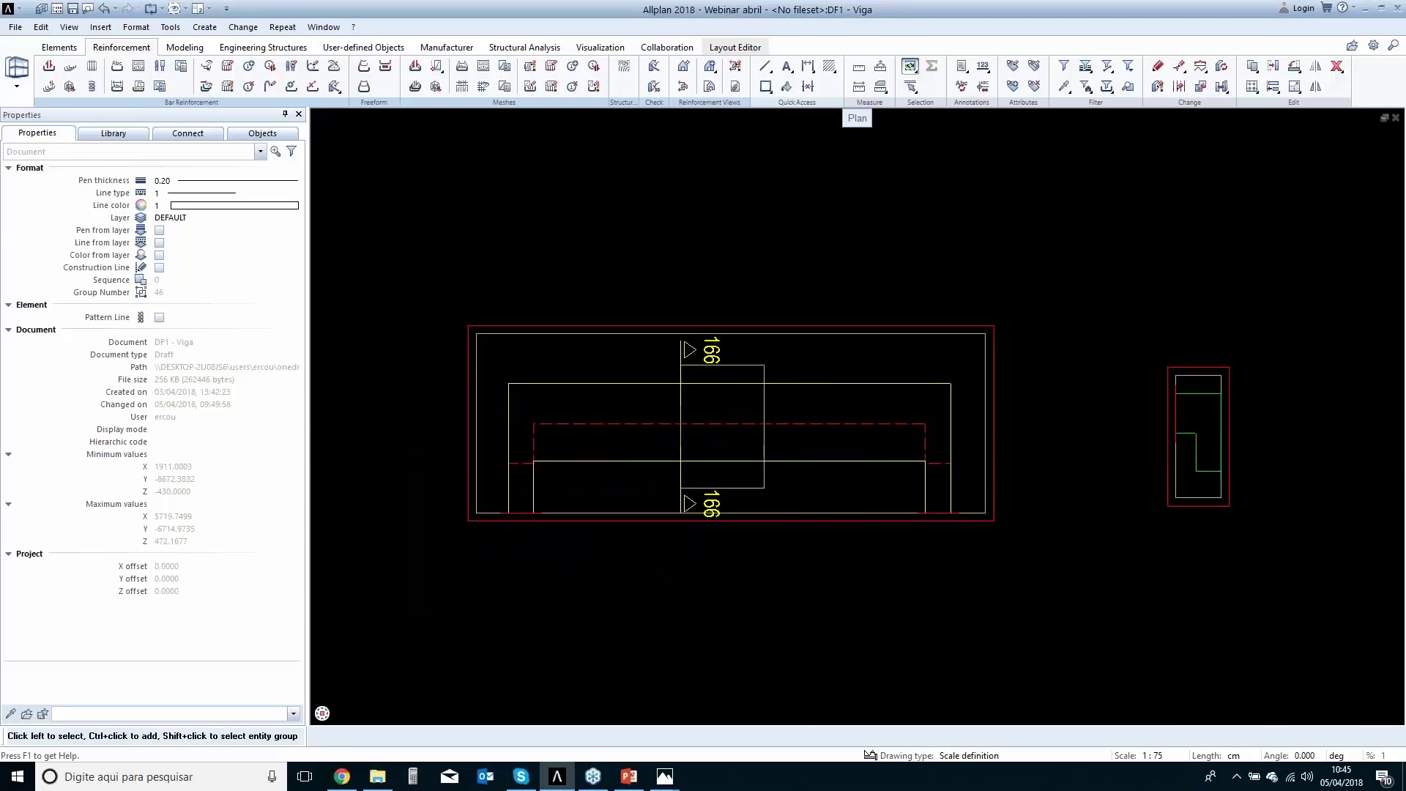
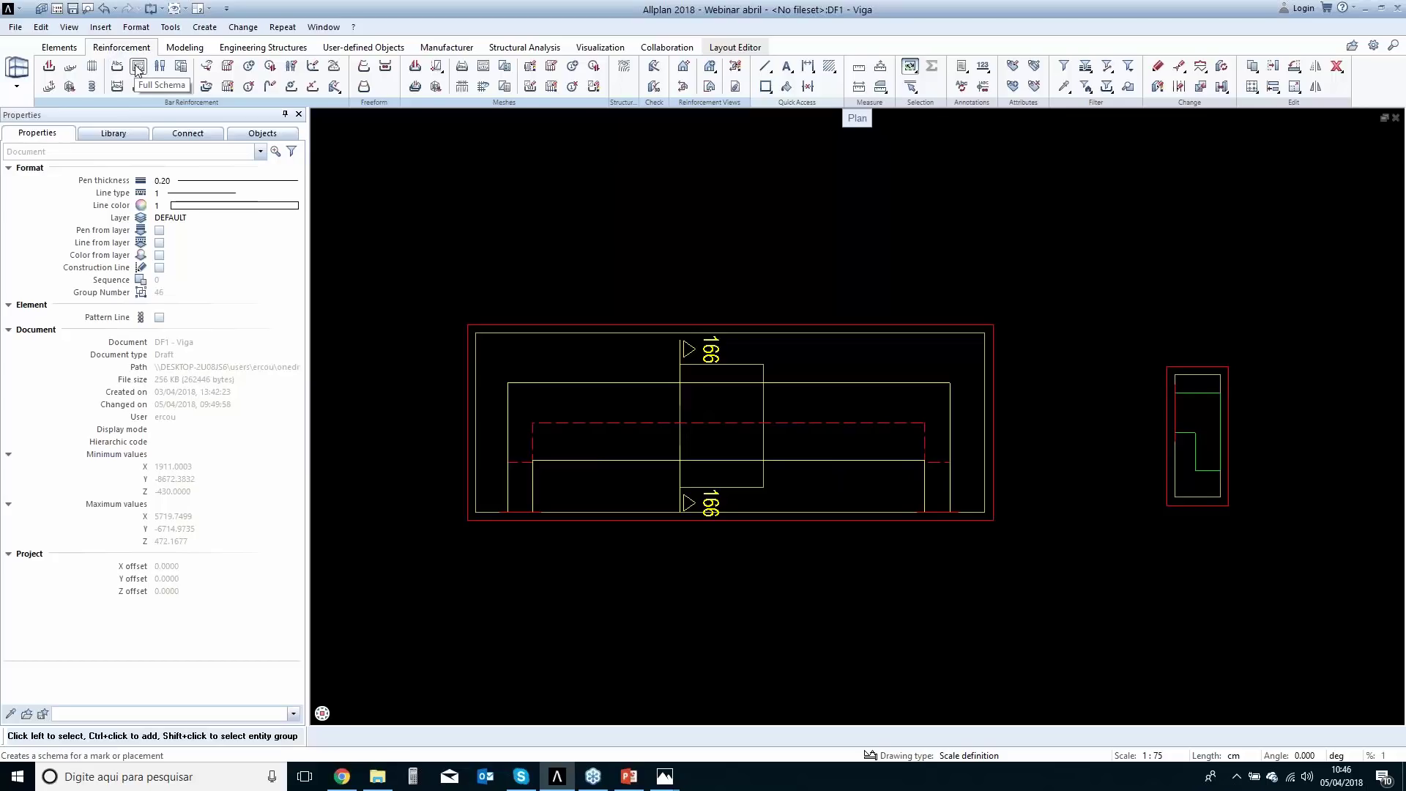
Create a closed 6.3 mm stirrup with 2.5 cm cover, automatically expanded to the web edges of the beam's cross section.
click(49, 67)
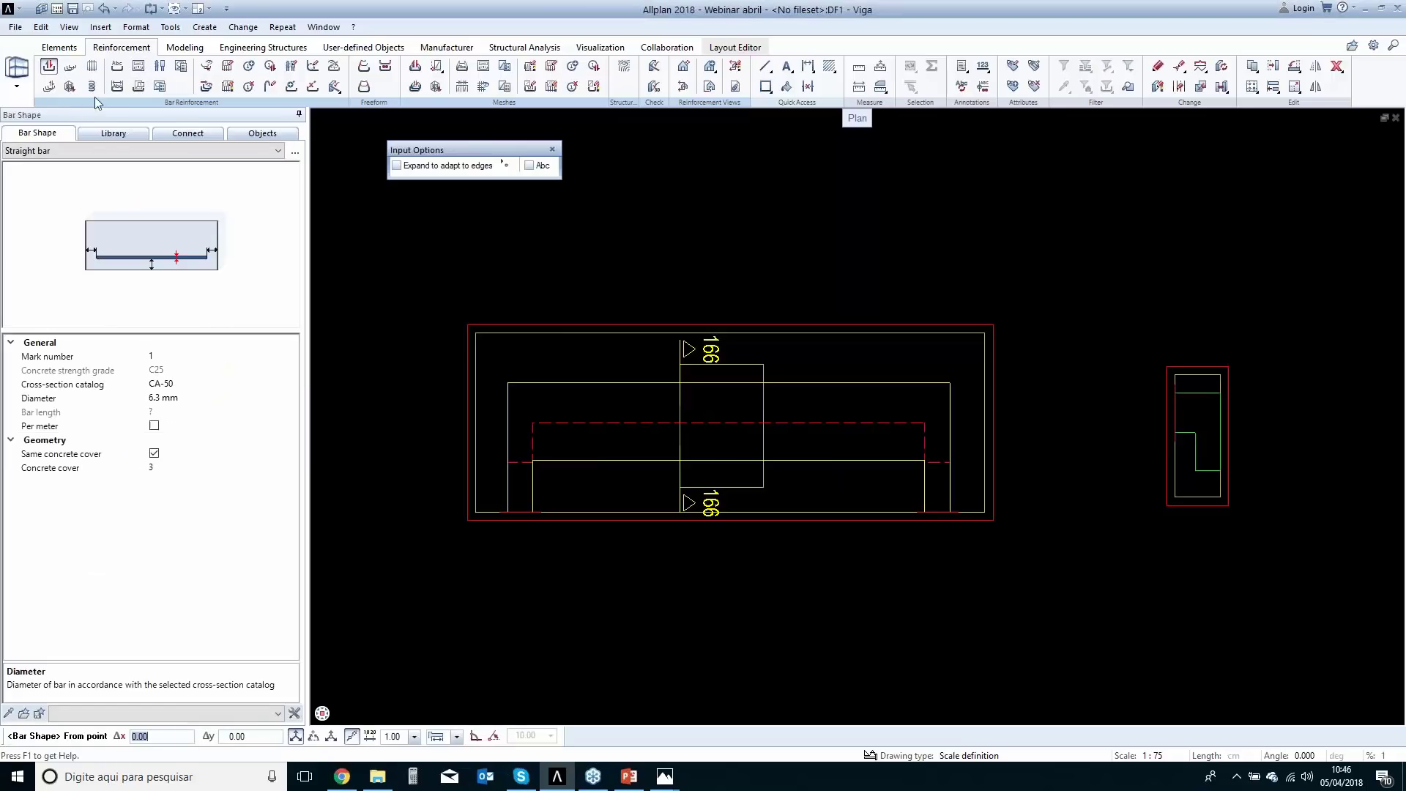
click(105, 147)
click(44, 196)
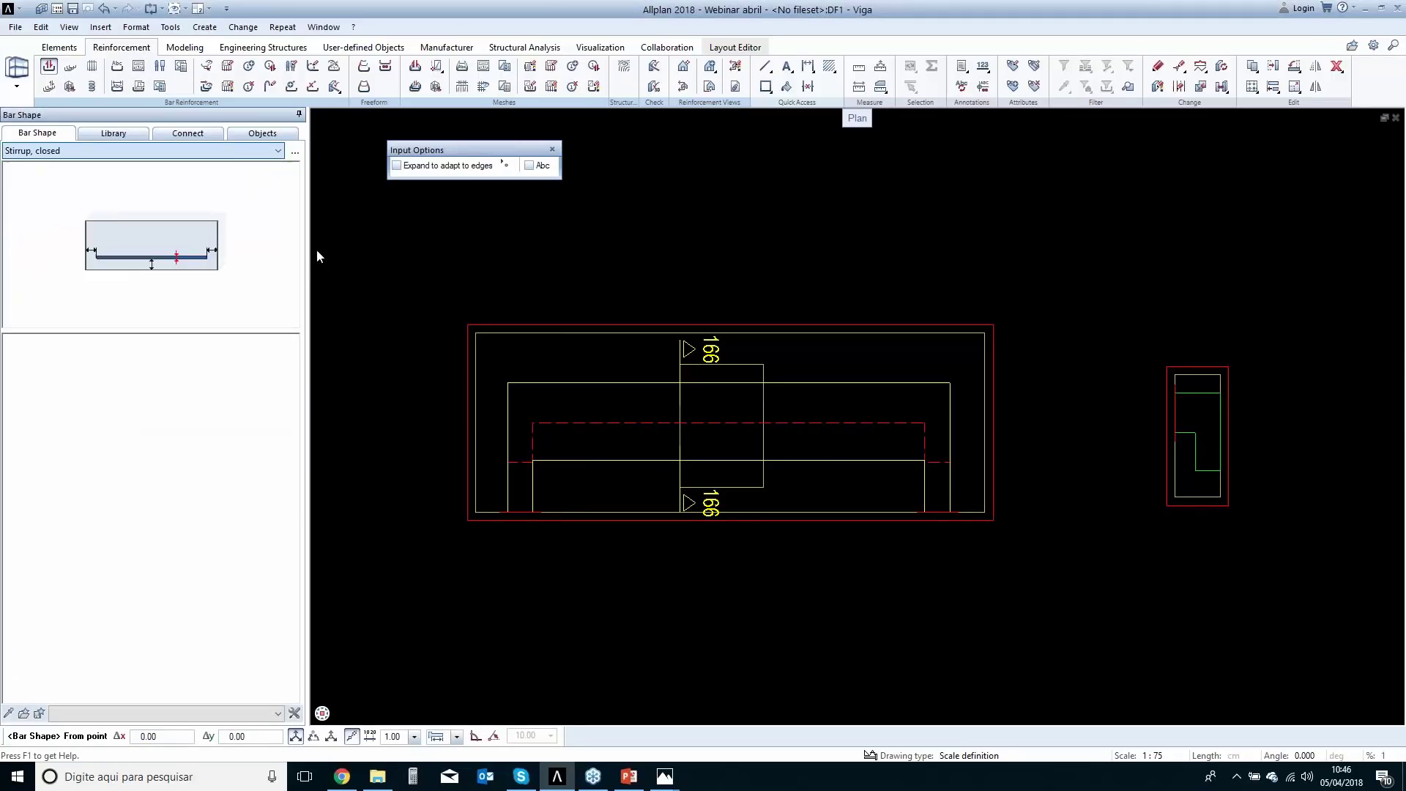
click(396, 165)
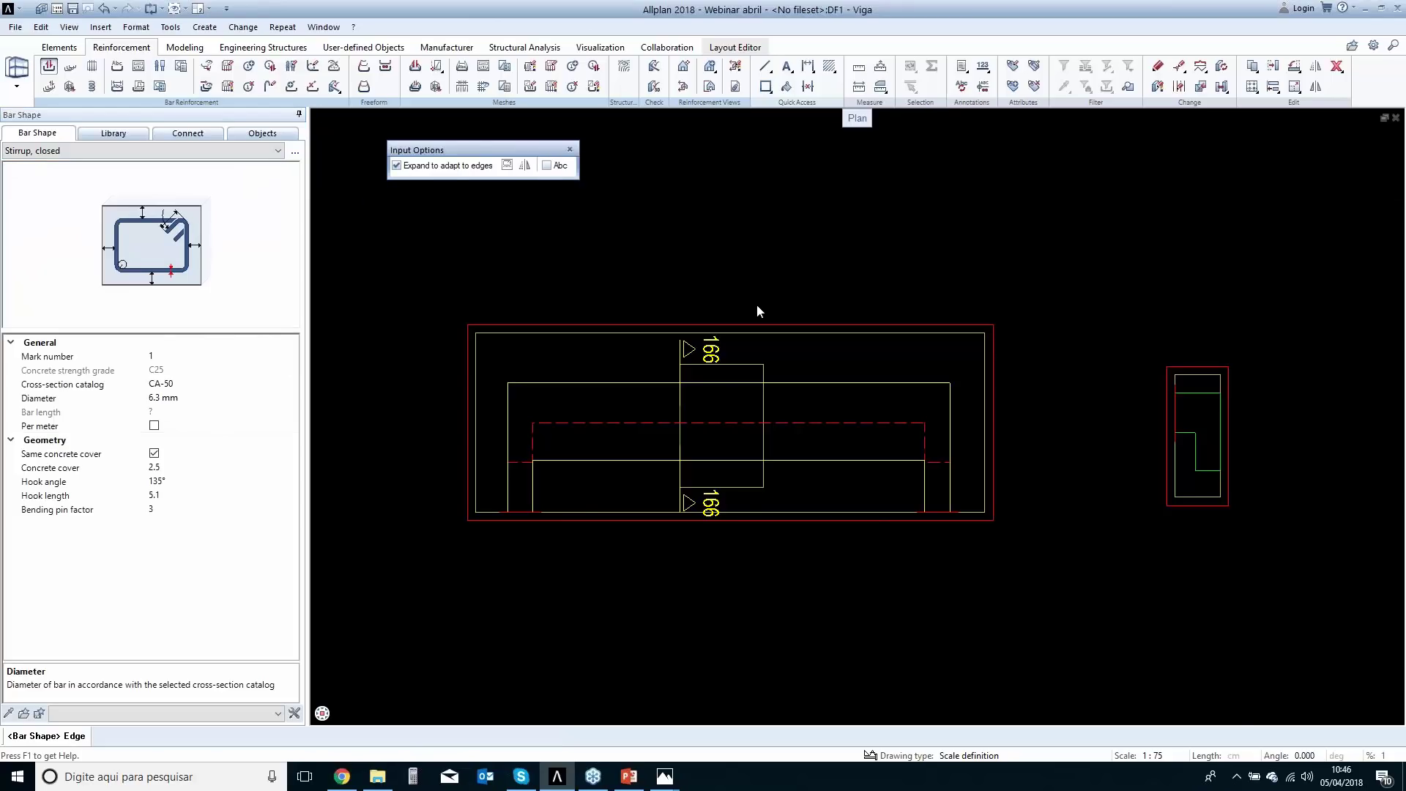
scroll(1171, 439, up, 3)
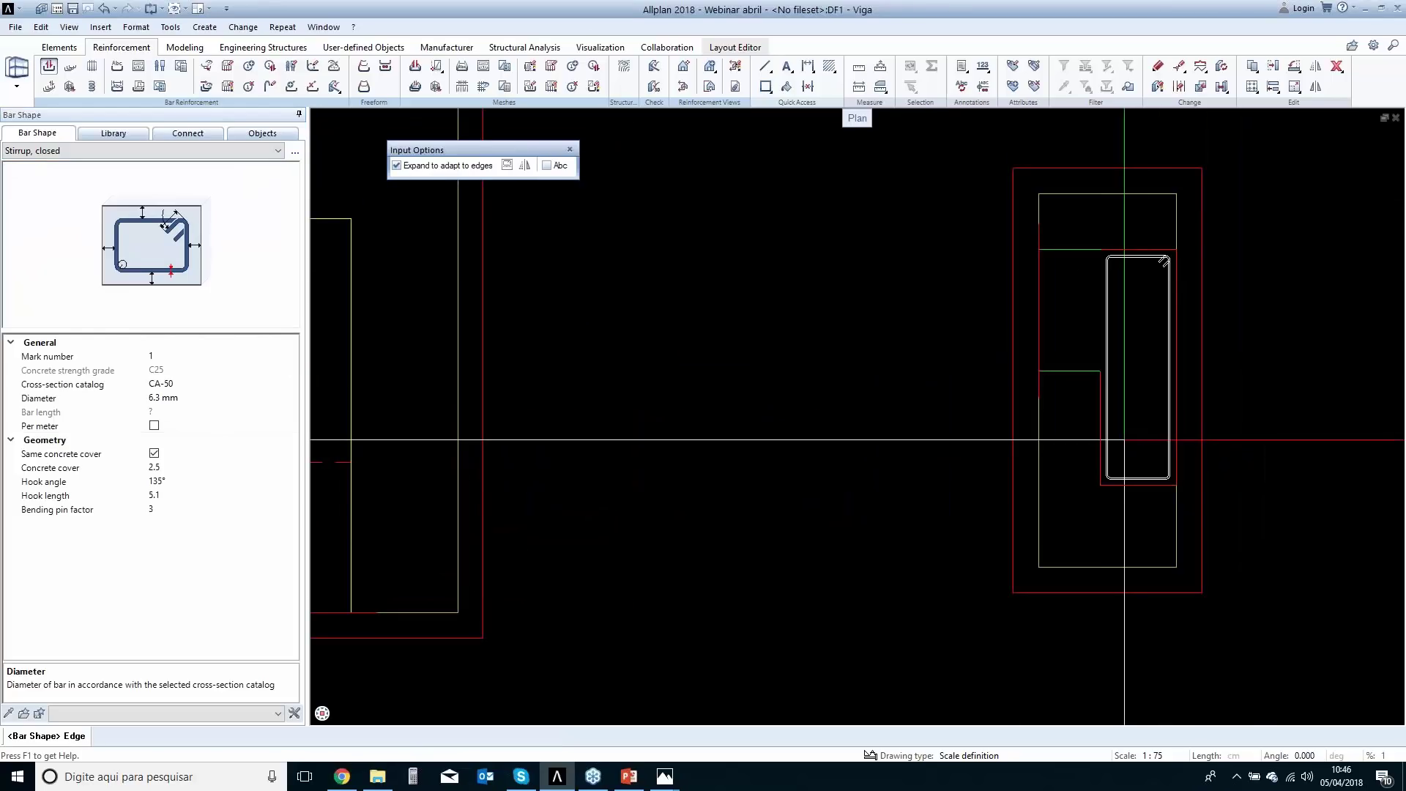
click(1125, 439)
key(Escape)
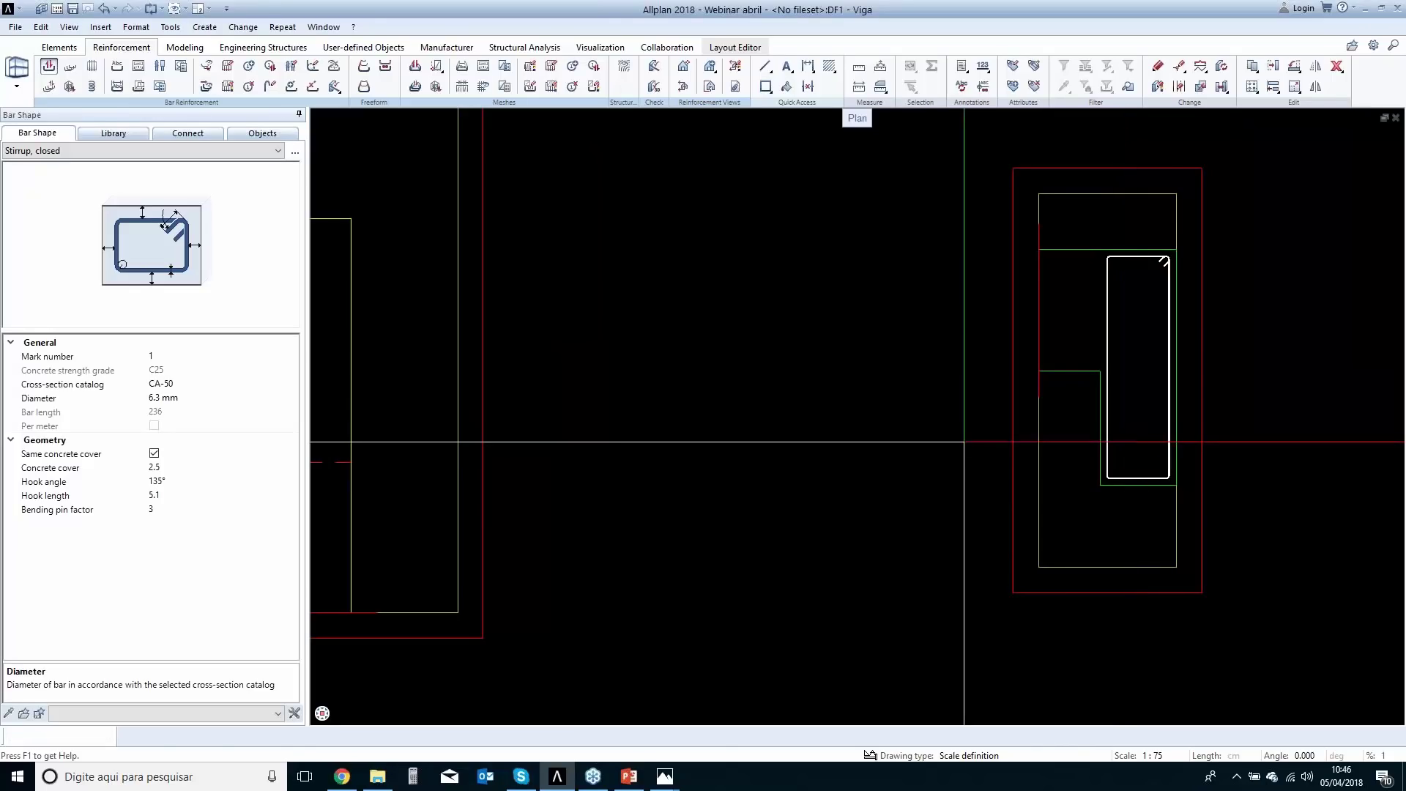
Place the stirrups linearly along the beam's underside between the inner faces of the two supports at 10 cm spacing.
scroll(570, 397, down, 3)
middle_drag(542, 404, 887, 404)
scroll(889, 421, down, 1)
middle_drag(692, 454, 915, 432)
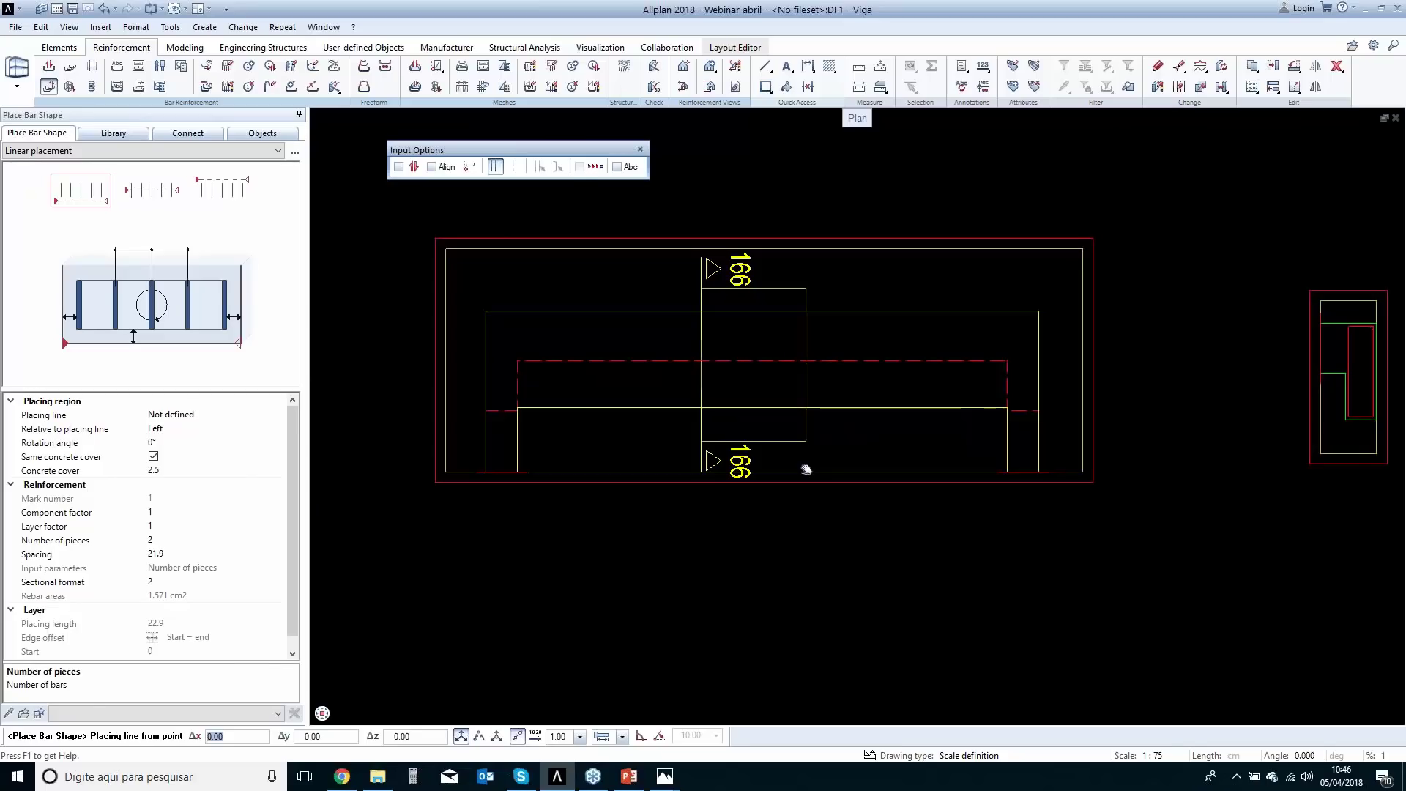
click(523, 405)
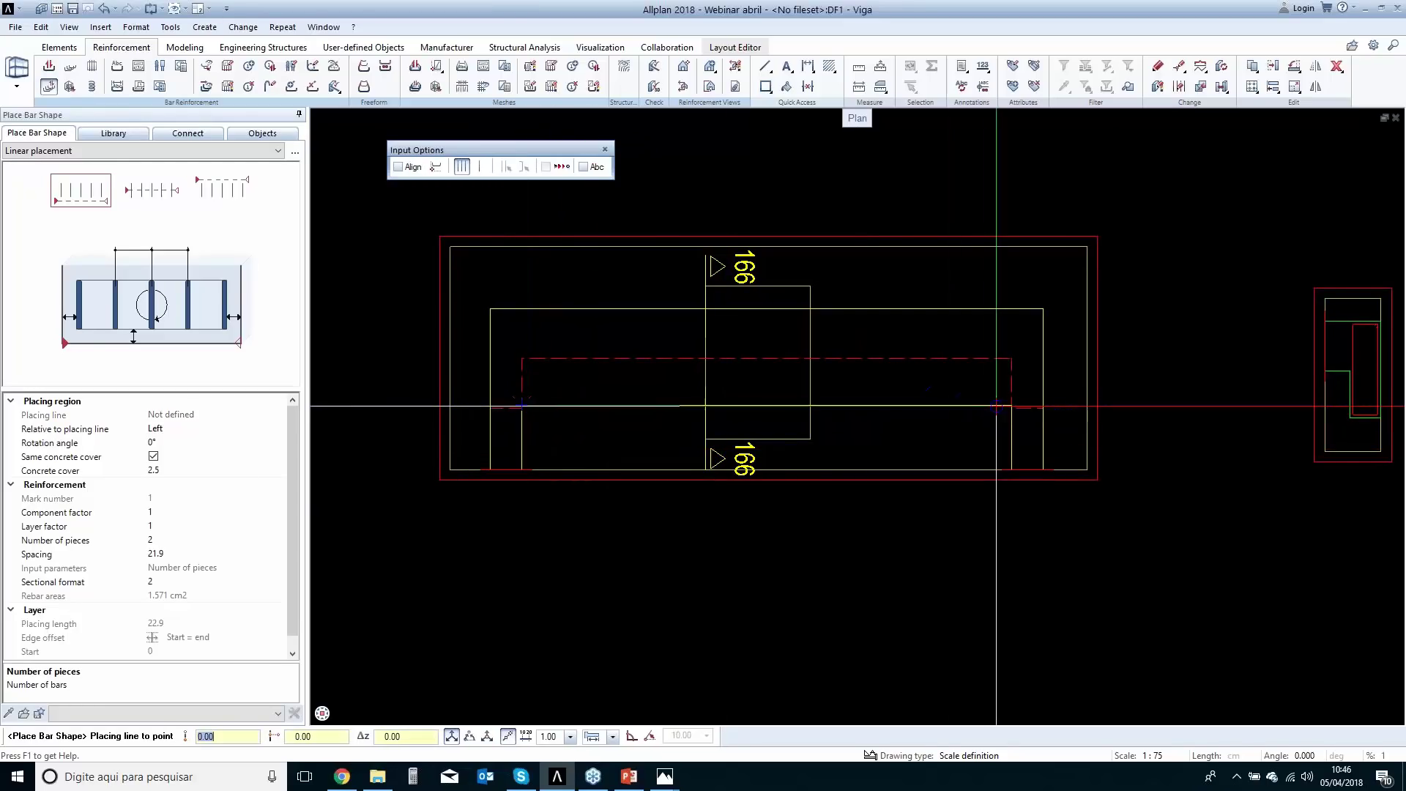
click(1011, 405)
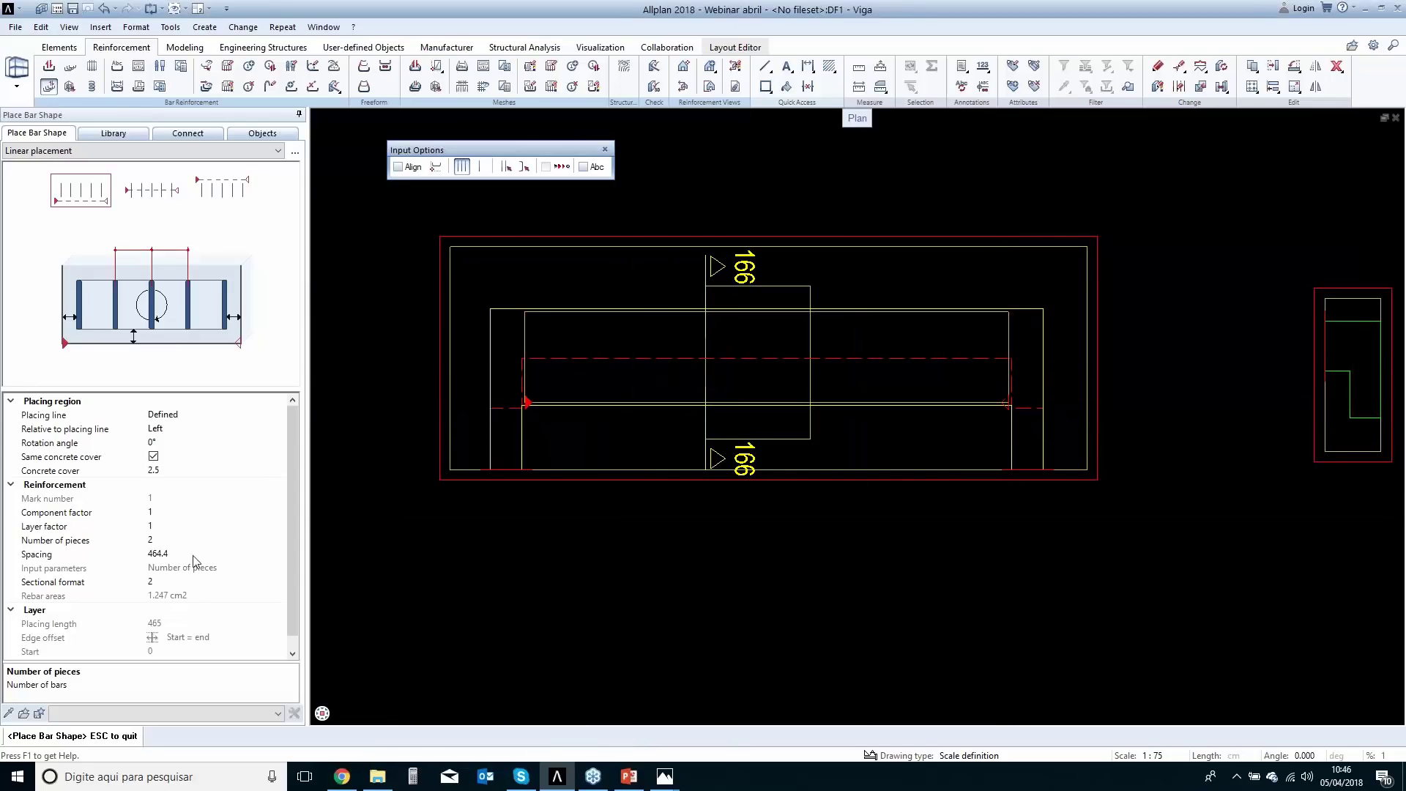
click(194, 555)
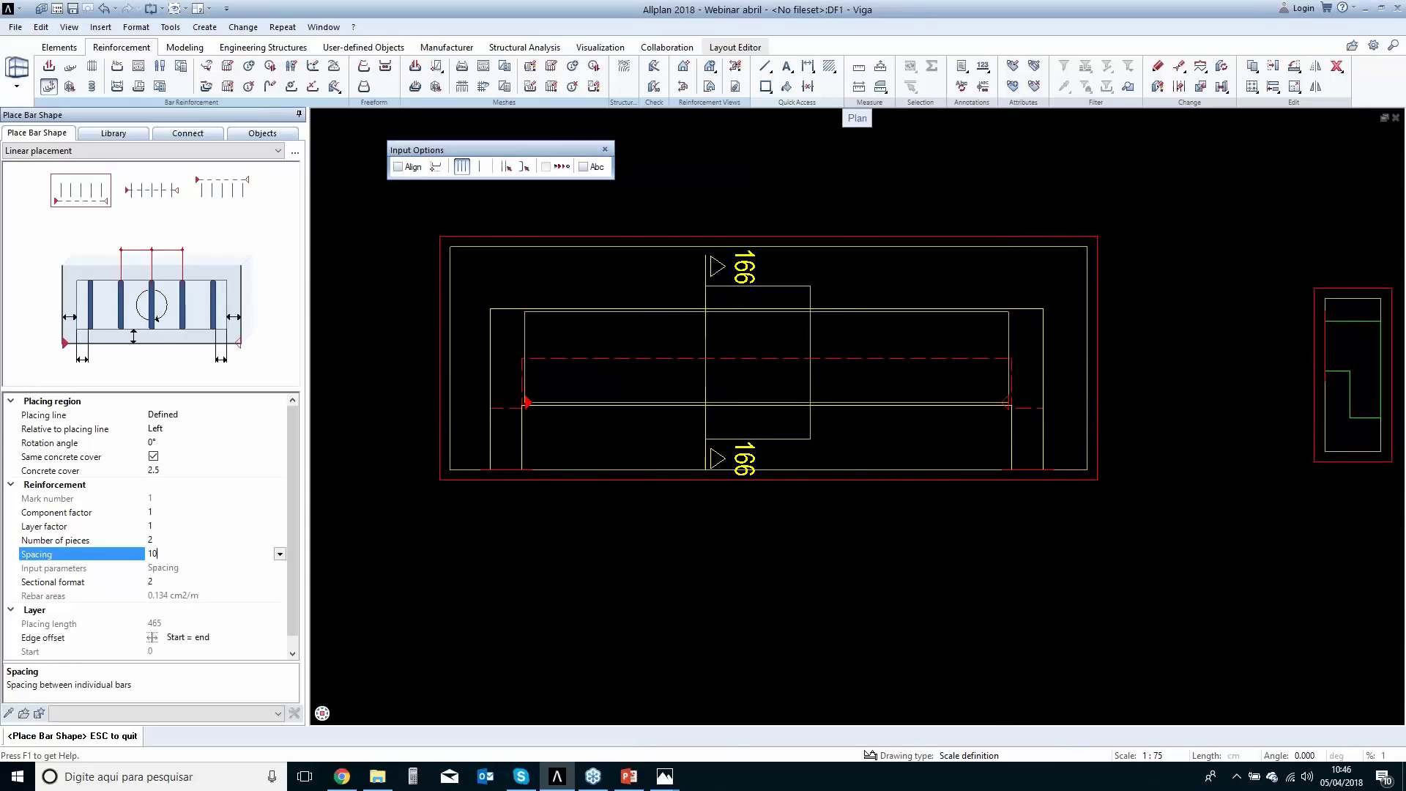
key(Return)
key(Escape)
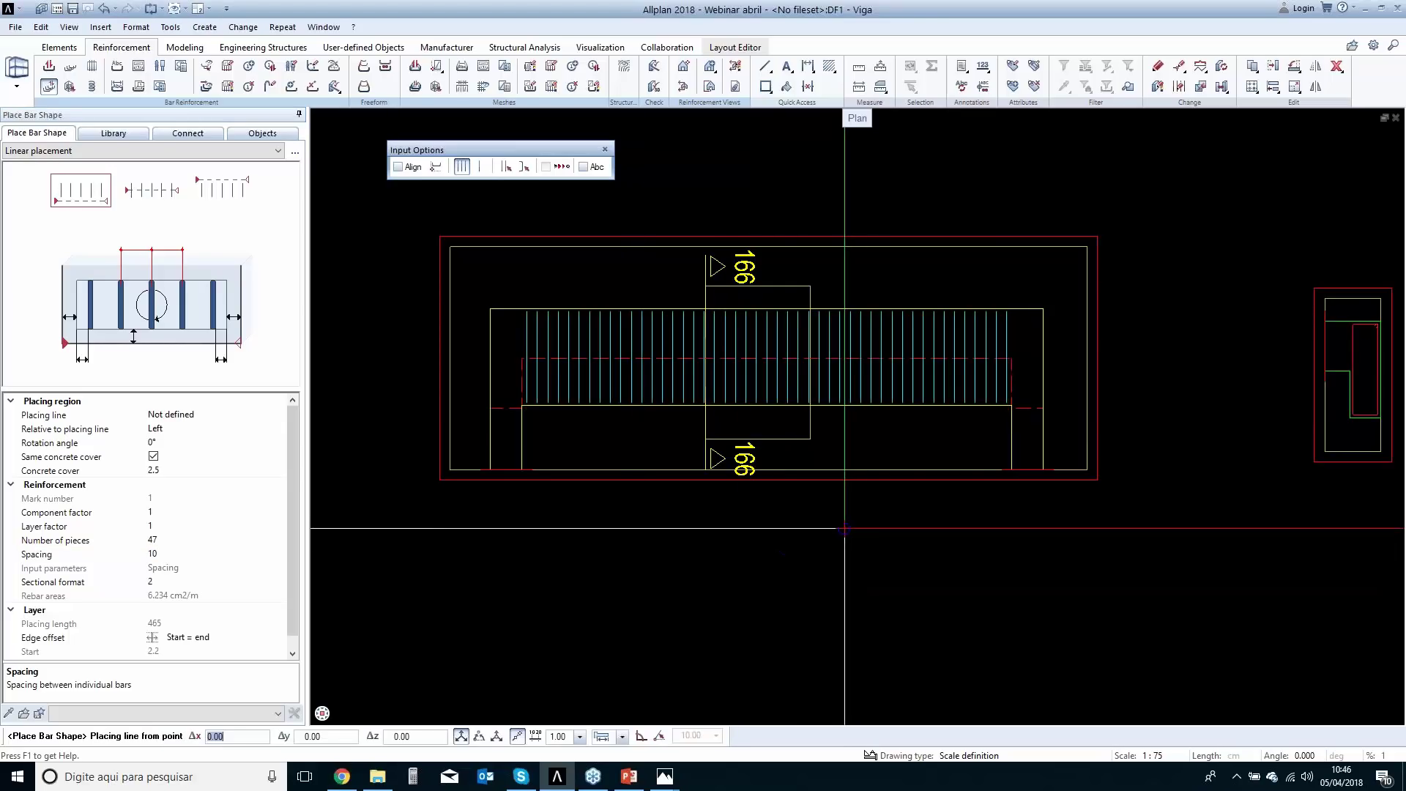
key(Escape)
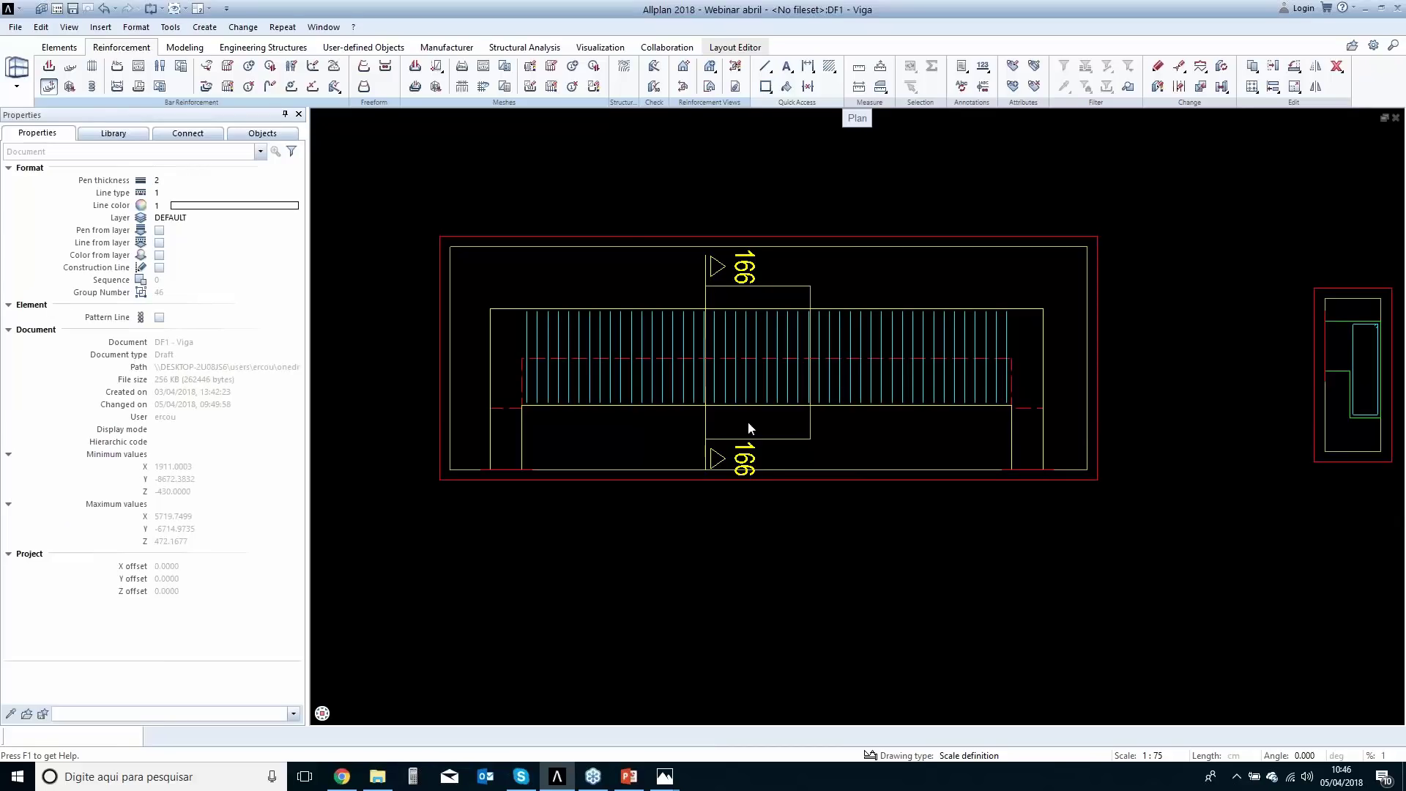
key(Escape)
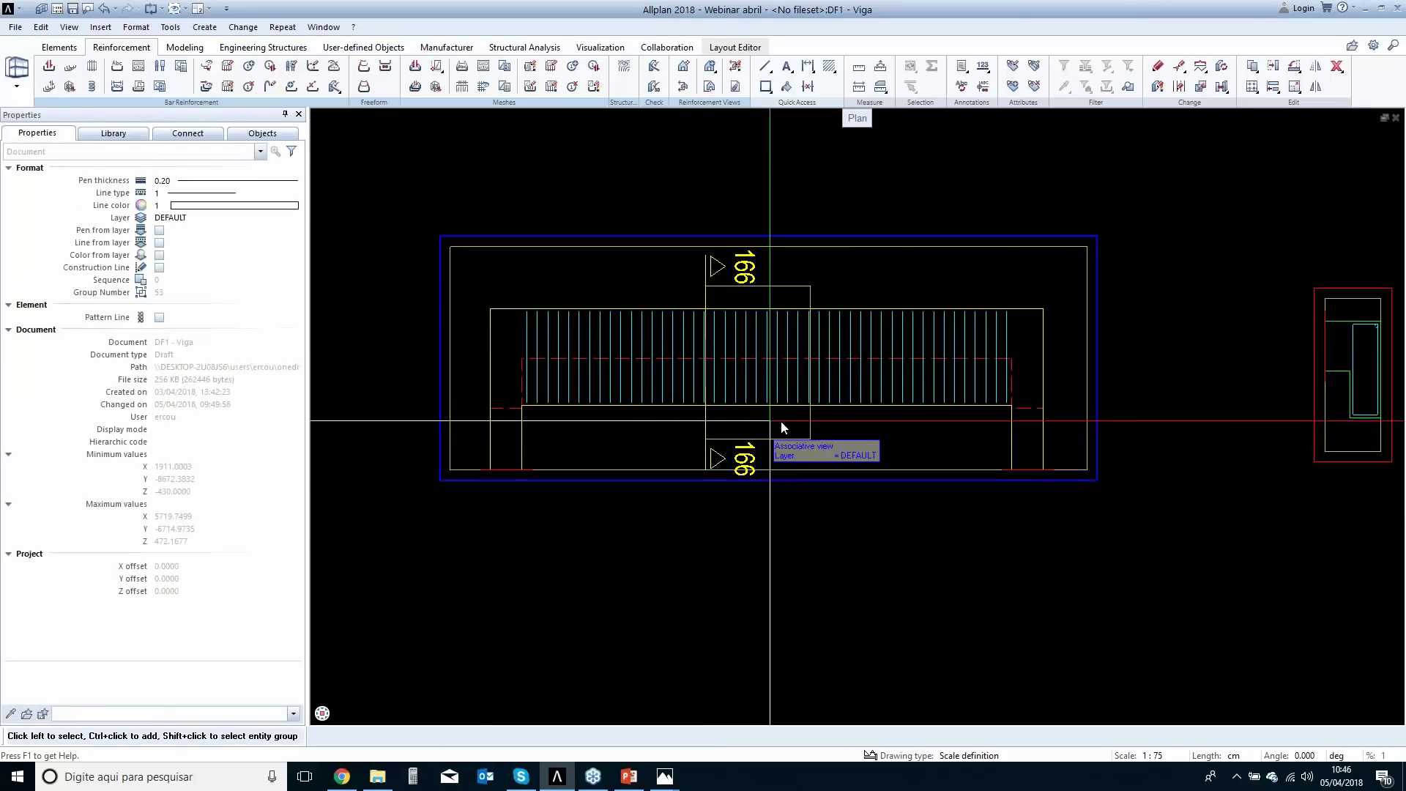
mouse_move(856, 460)
middle_down()
mouse_move(712, 482)
mouse_move(878, 476)
middle_up()
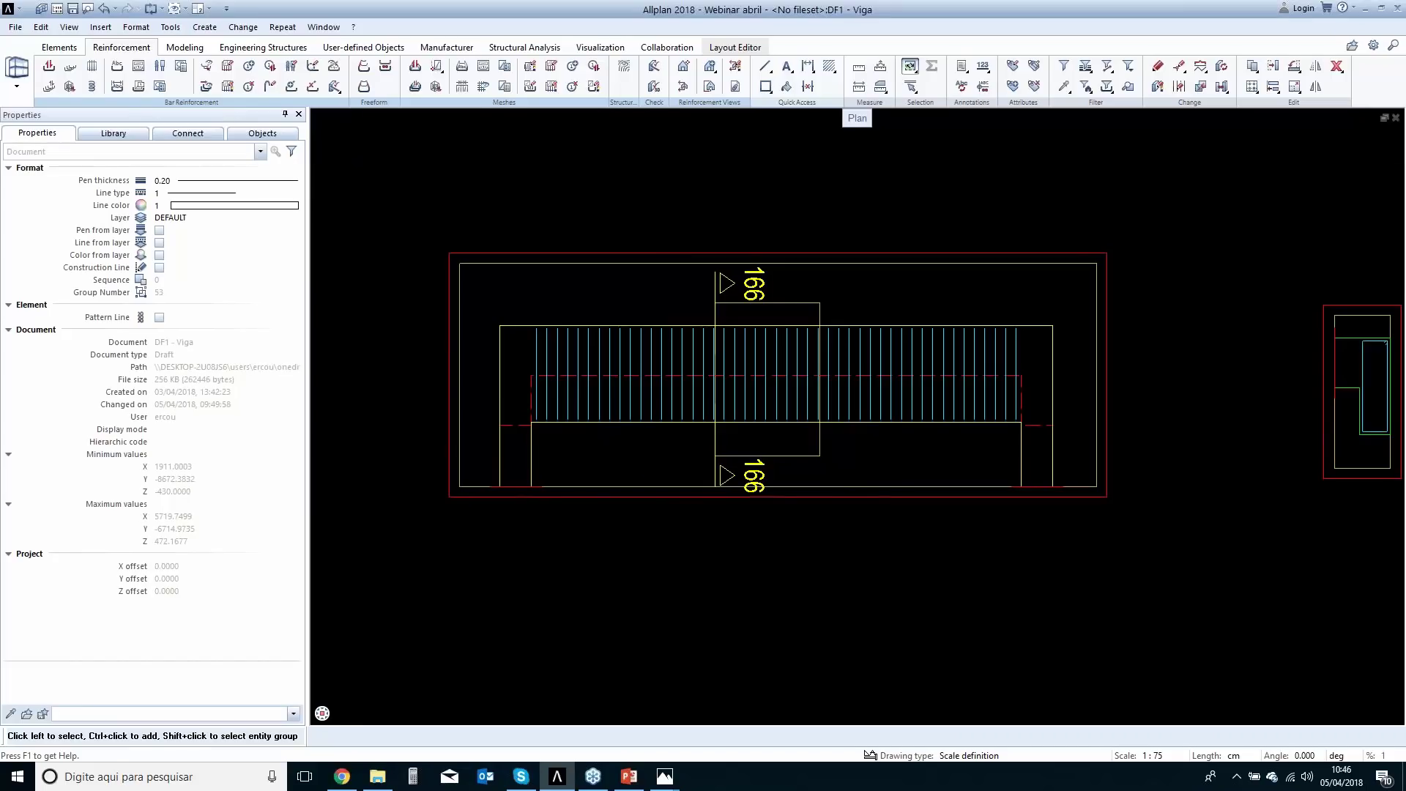
Set up a freeform 10 mm bar with edge expansion switched off and hooks enabled at both start and end.
click(71, 66)
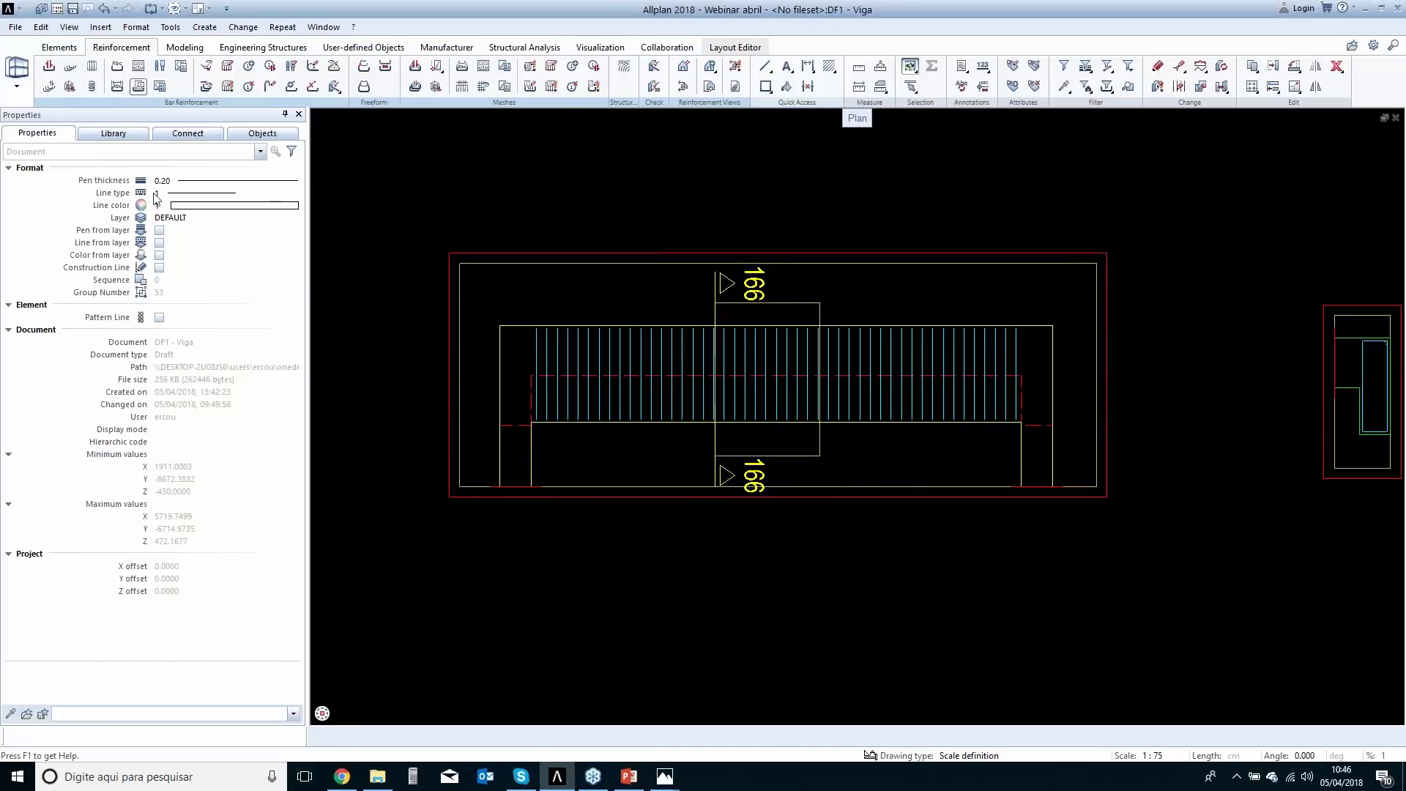
click(49, 67)
click(114, 153)
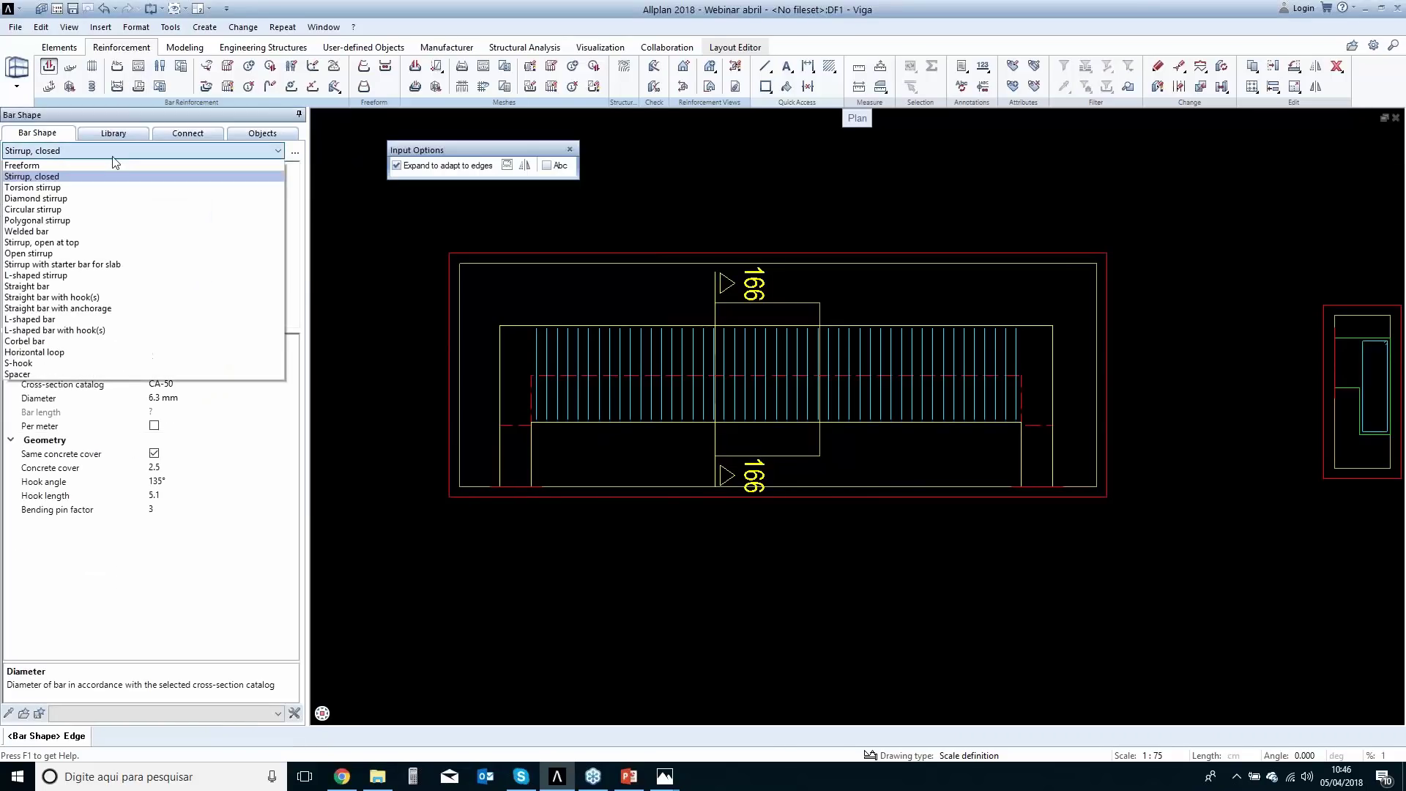
click(44, 166)
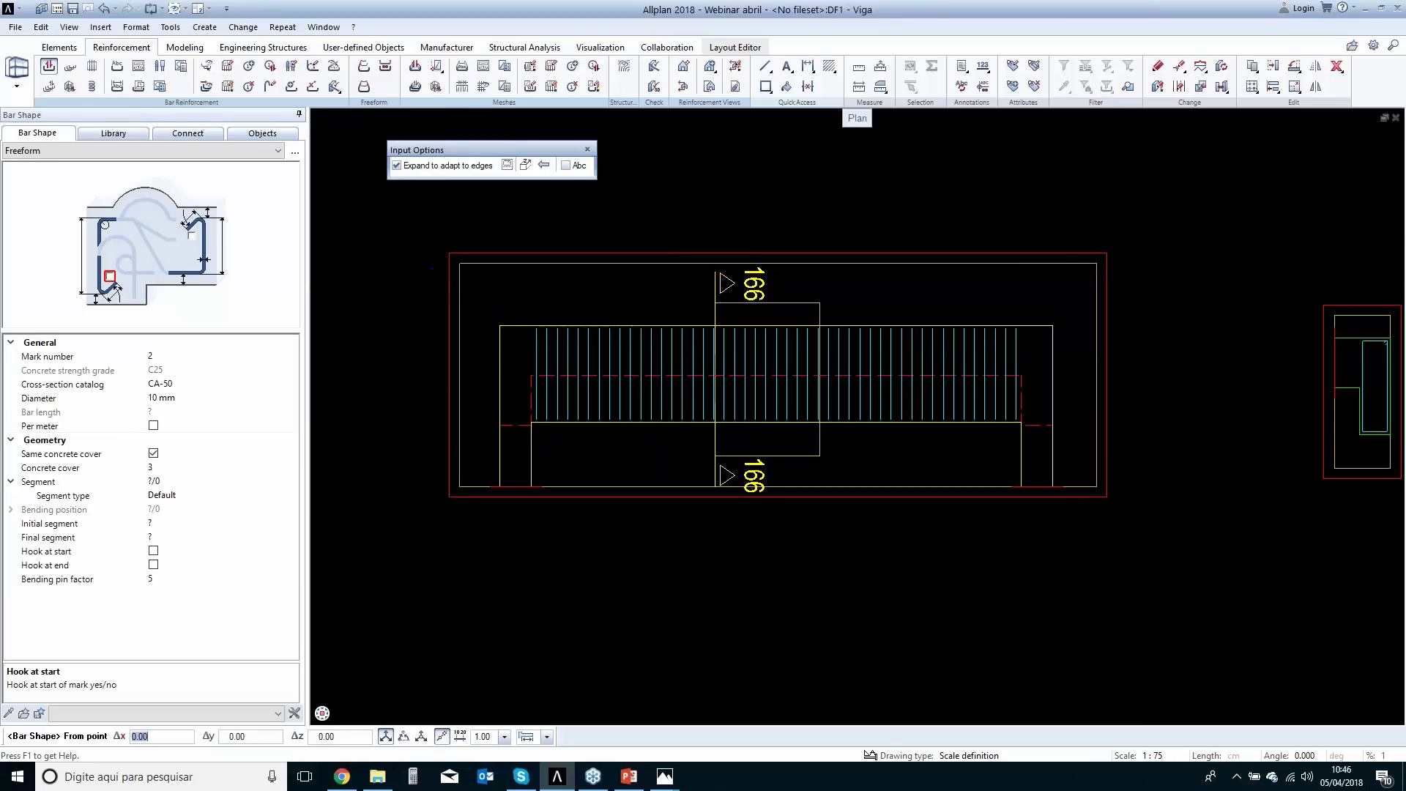
click(400, 168)
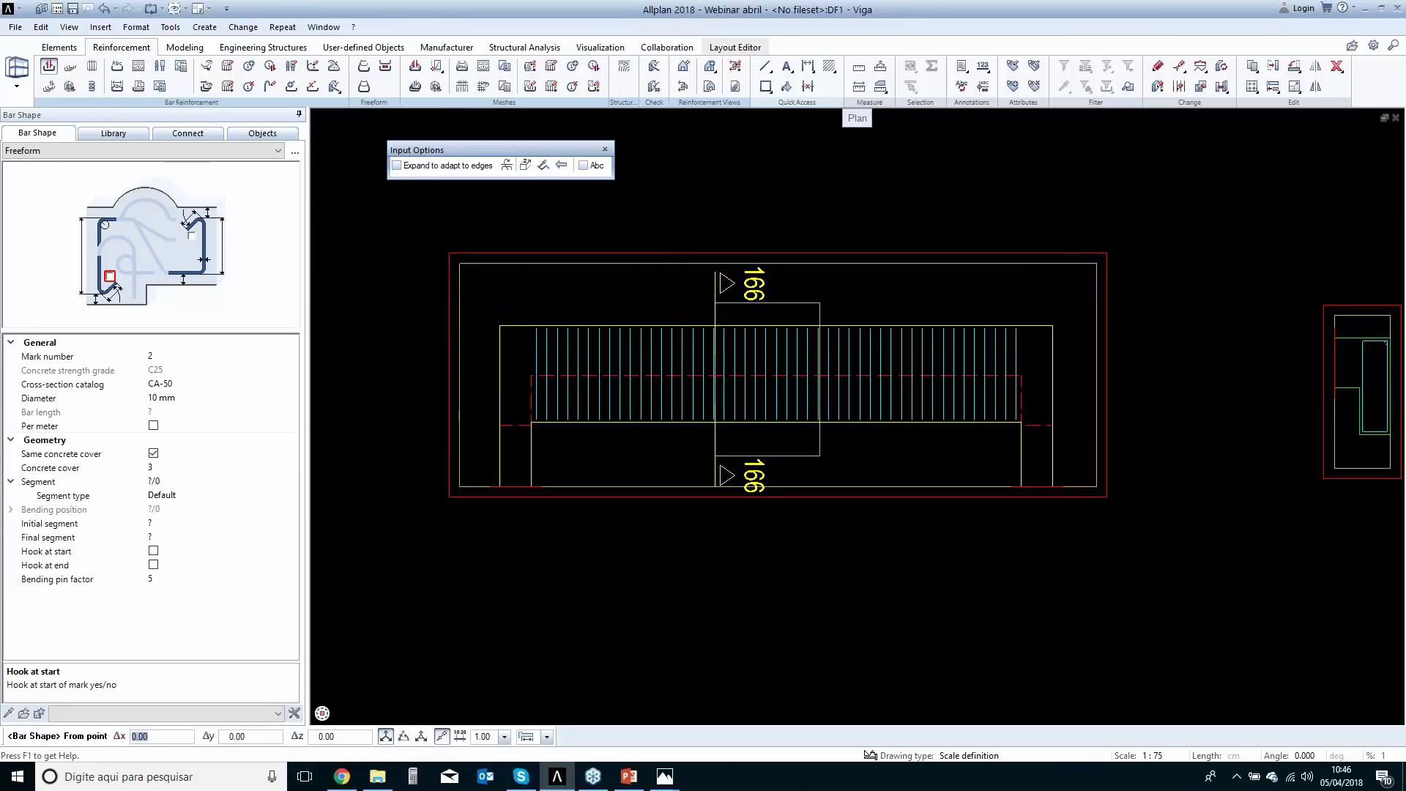
scroll(517, 436, up, 1)
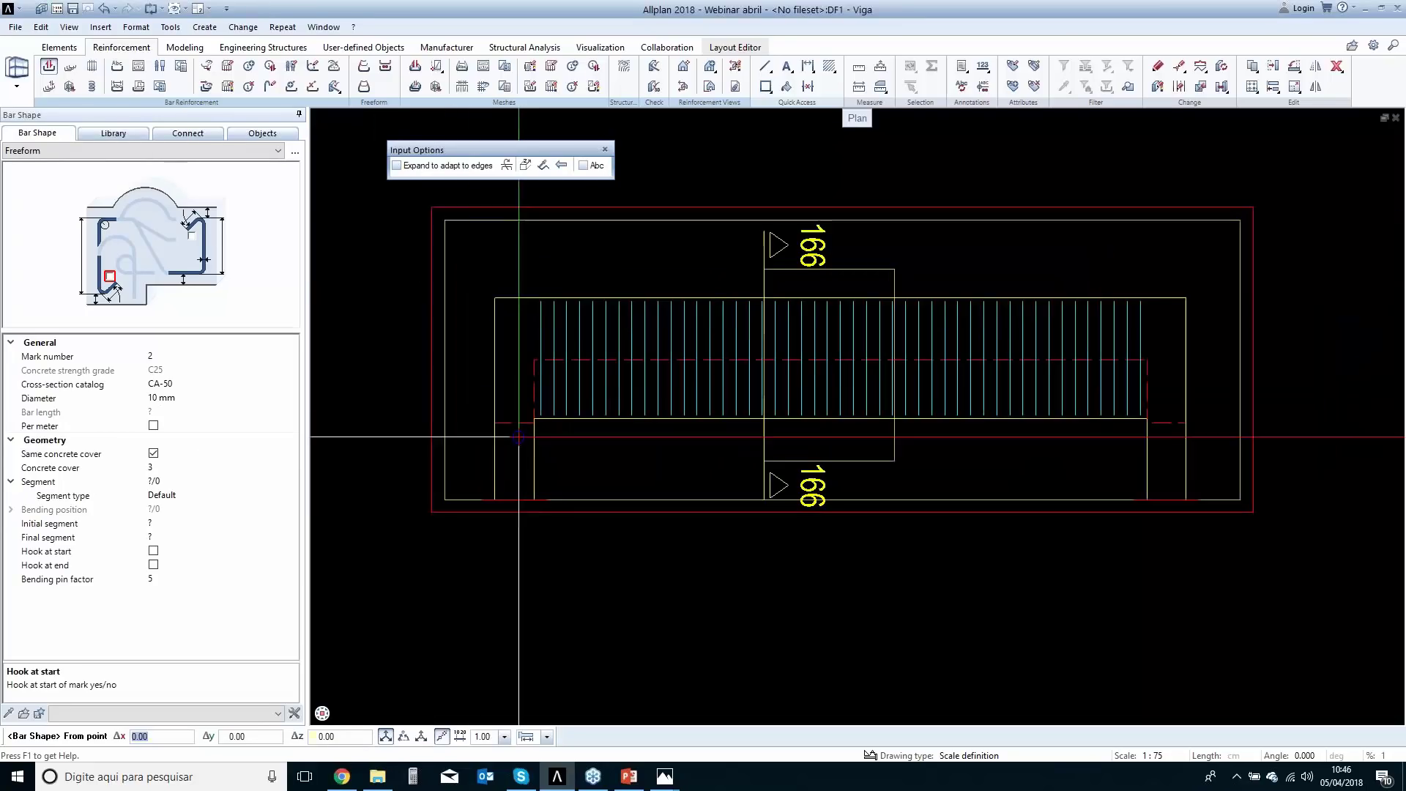
click(153, 550)
click(153, 593)
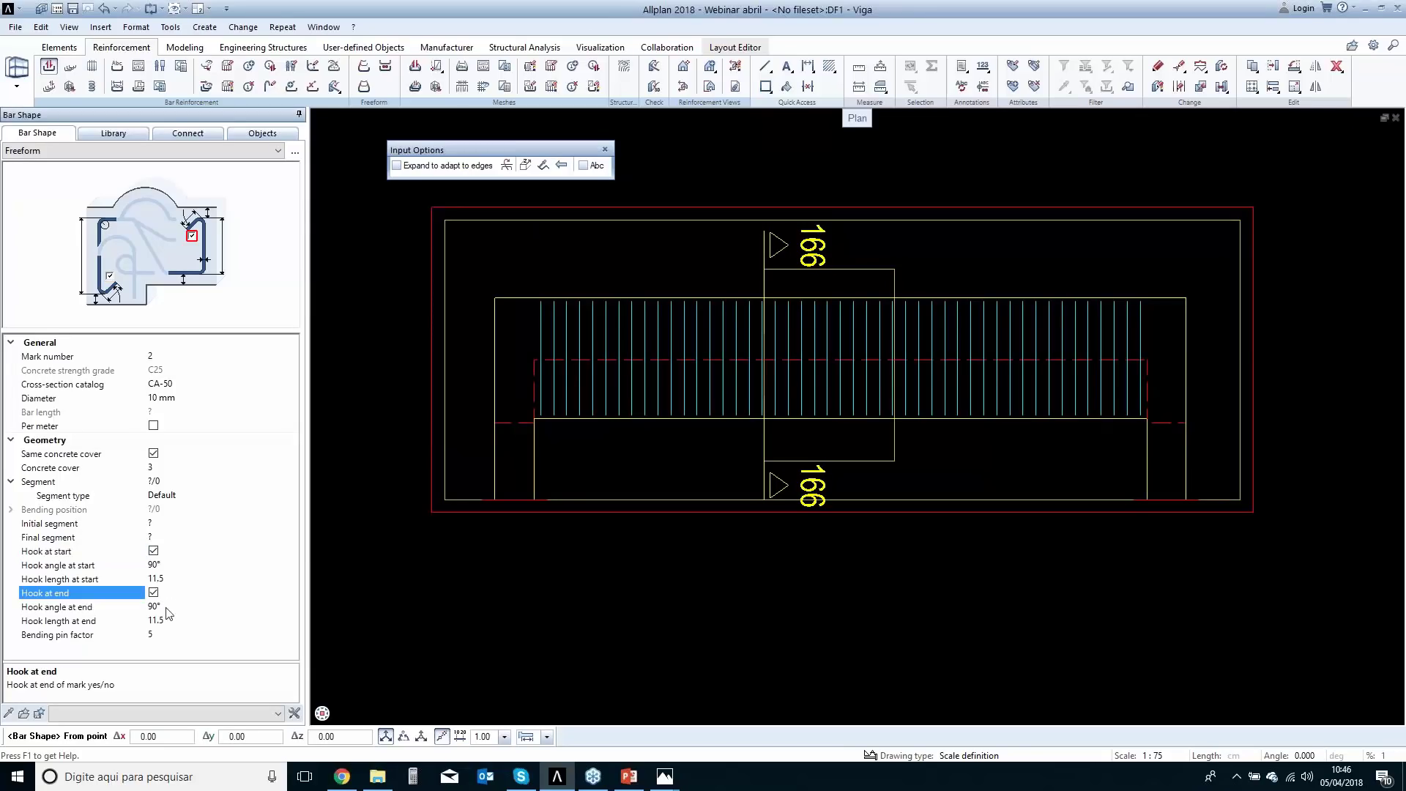
Draw the hooked bar along the beam's underside in the elevation, from one outer edge of the frame to the other.
scroll(507, 432, up, 2)
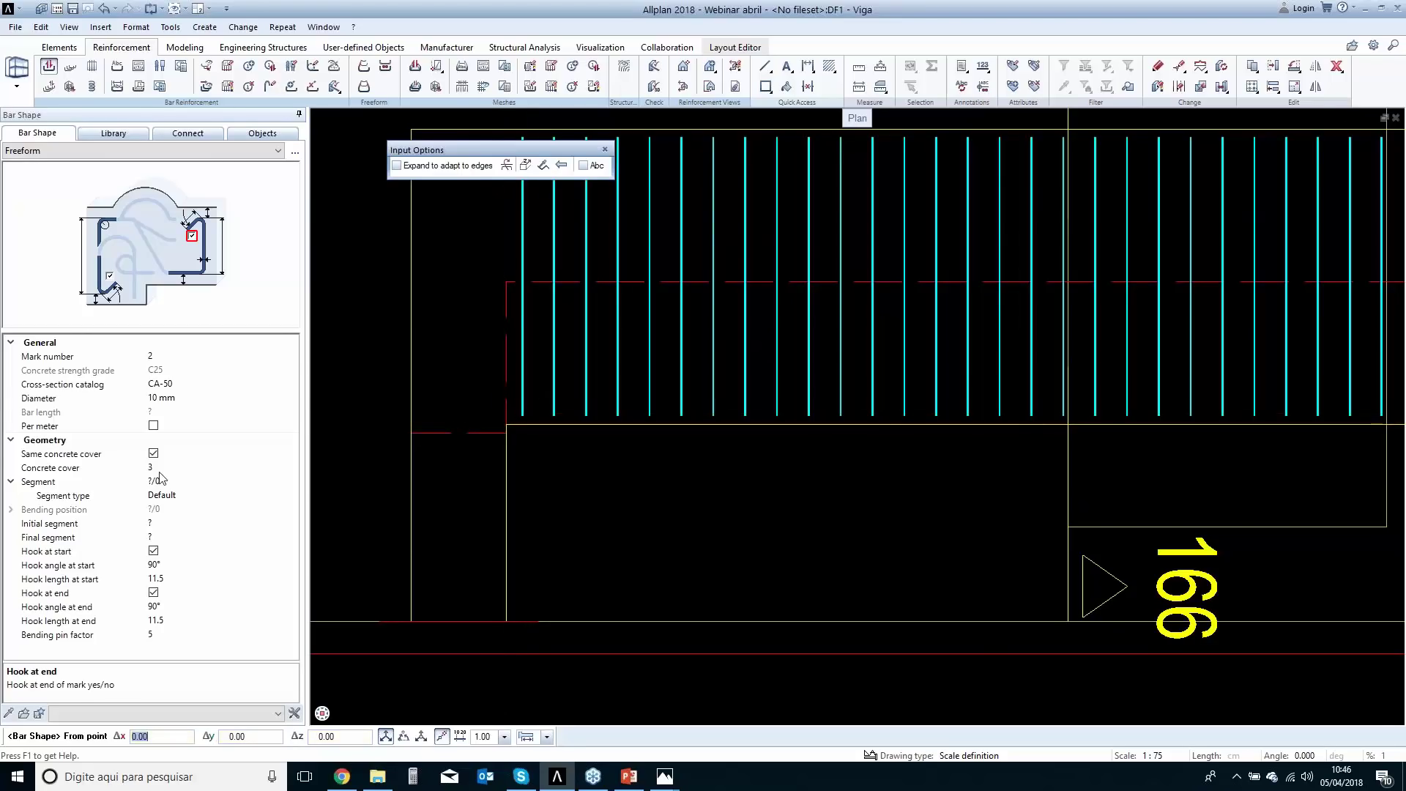
click(410, 424)
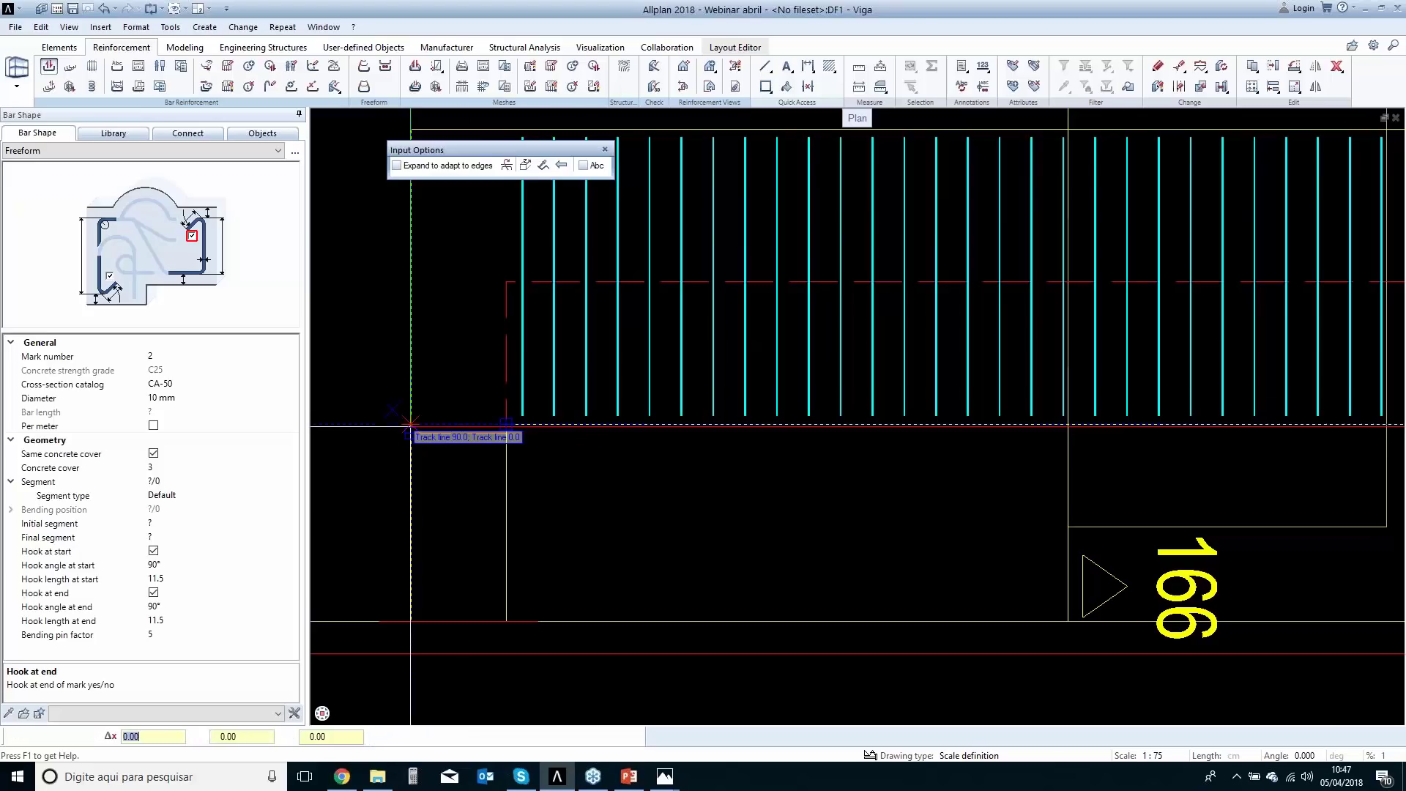
scroll(536, 366, down, 5)
scroll(828, 461, up, 5)
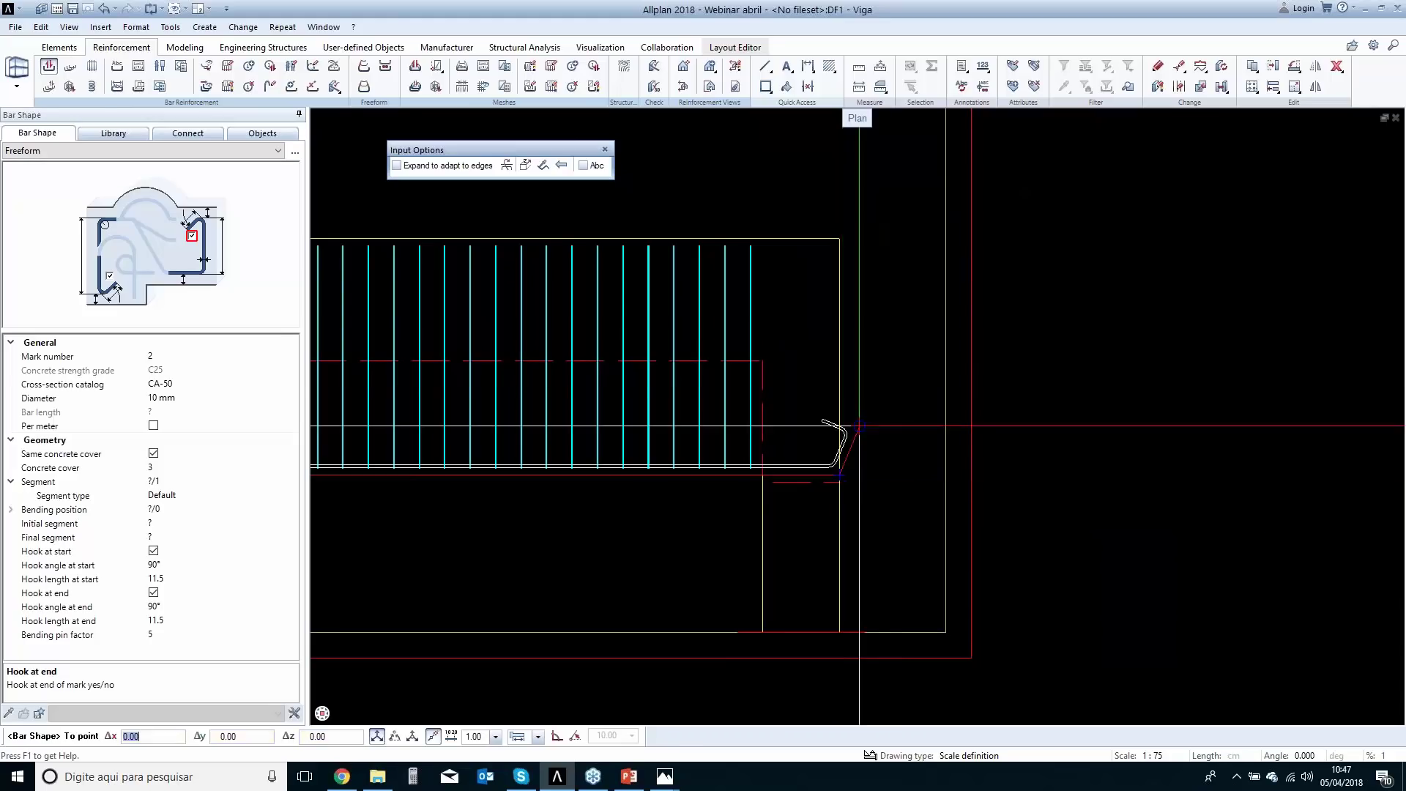
key(Escape)
scroll(719, 394, down, 5)
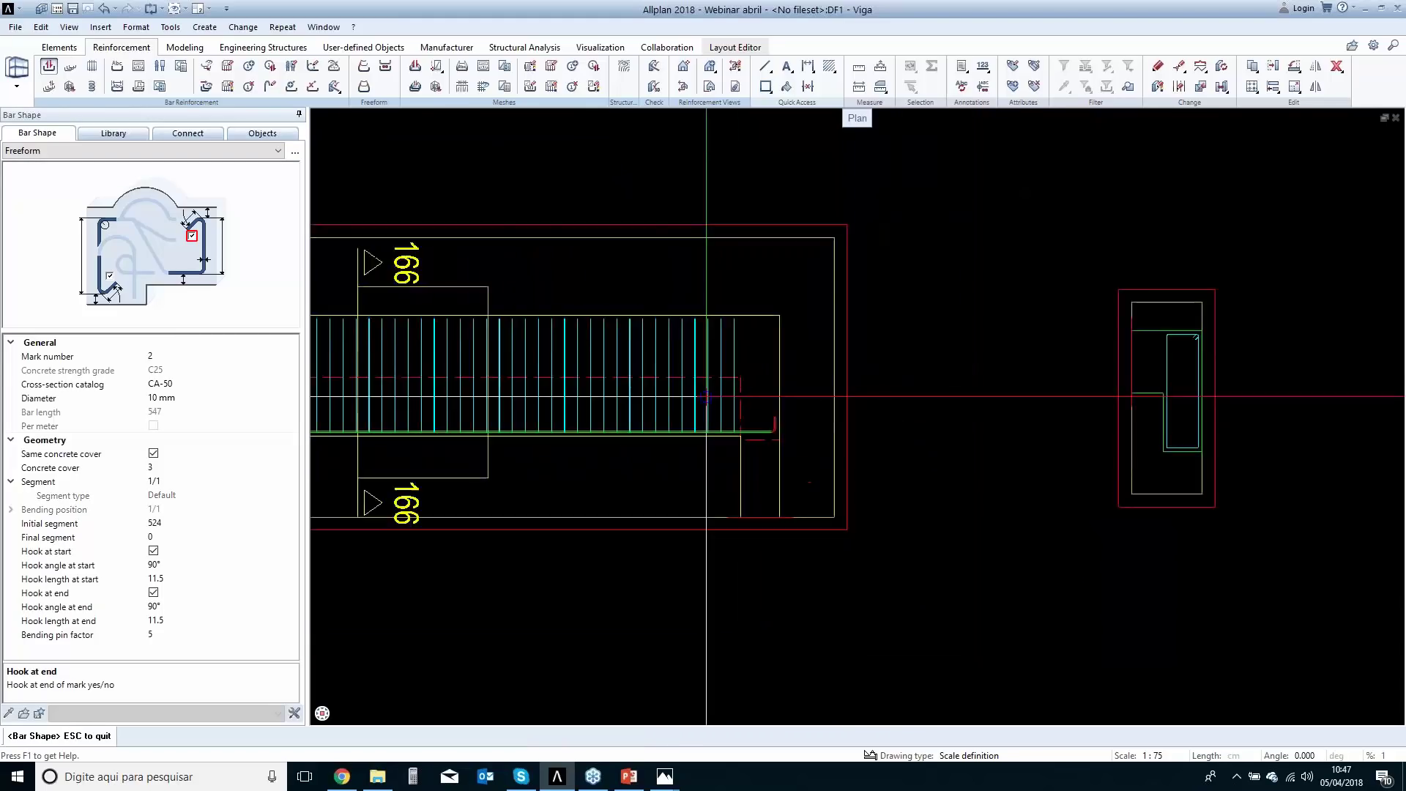
middle_drag(423, 477, 715, 501)
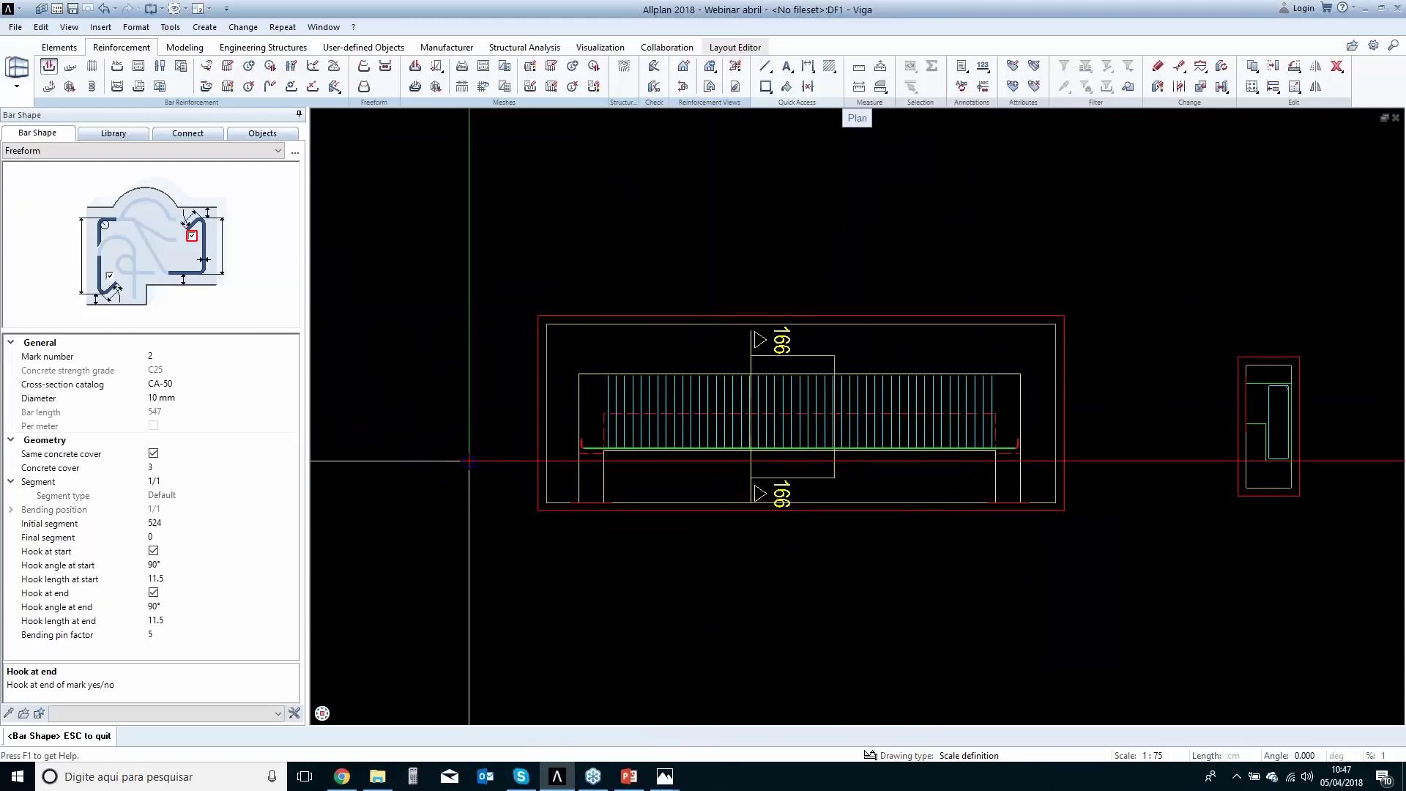
Place 3 pieces of the hooked bar along the stirrup's bottom leg in the cross section.
key(Escape)
key(Return)
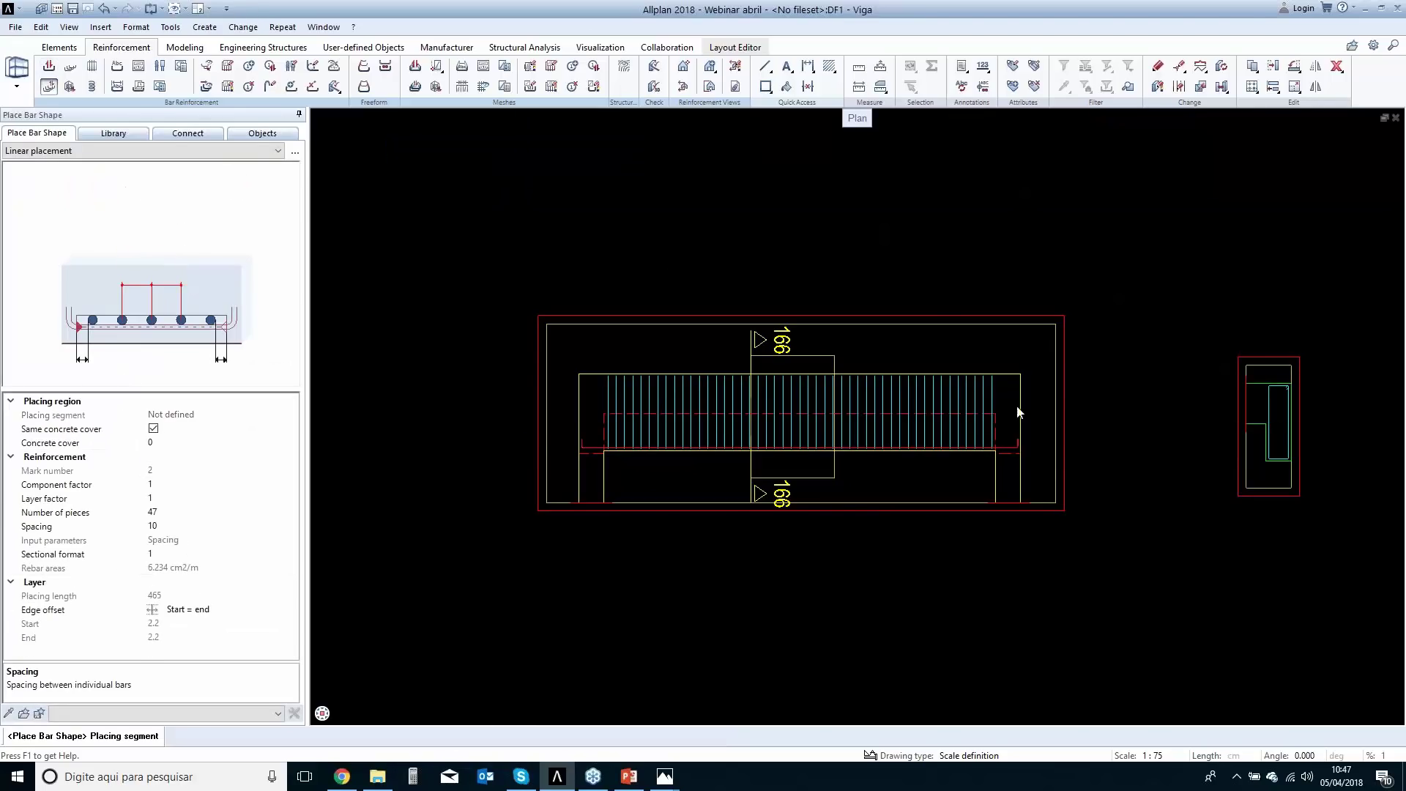
middle_drag(1179, 473, 738, 458)
scroll(853, 451, up, 2)
scroll(873, 437, up, 4)
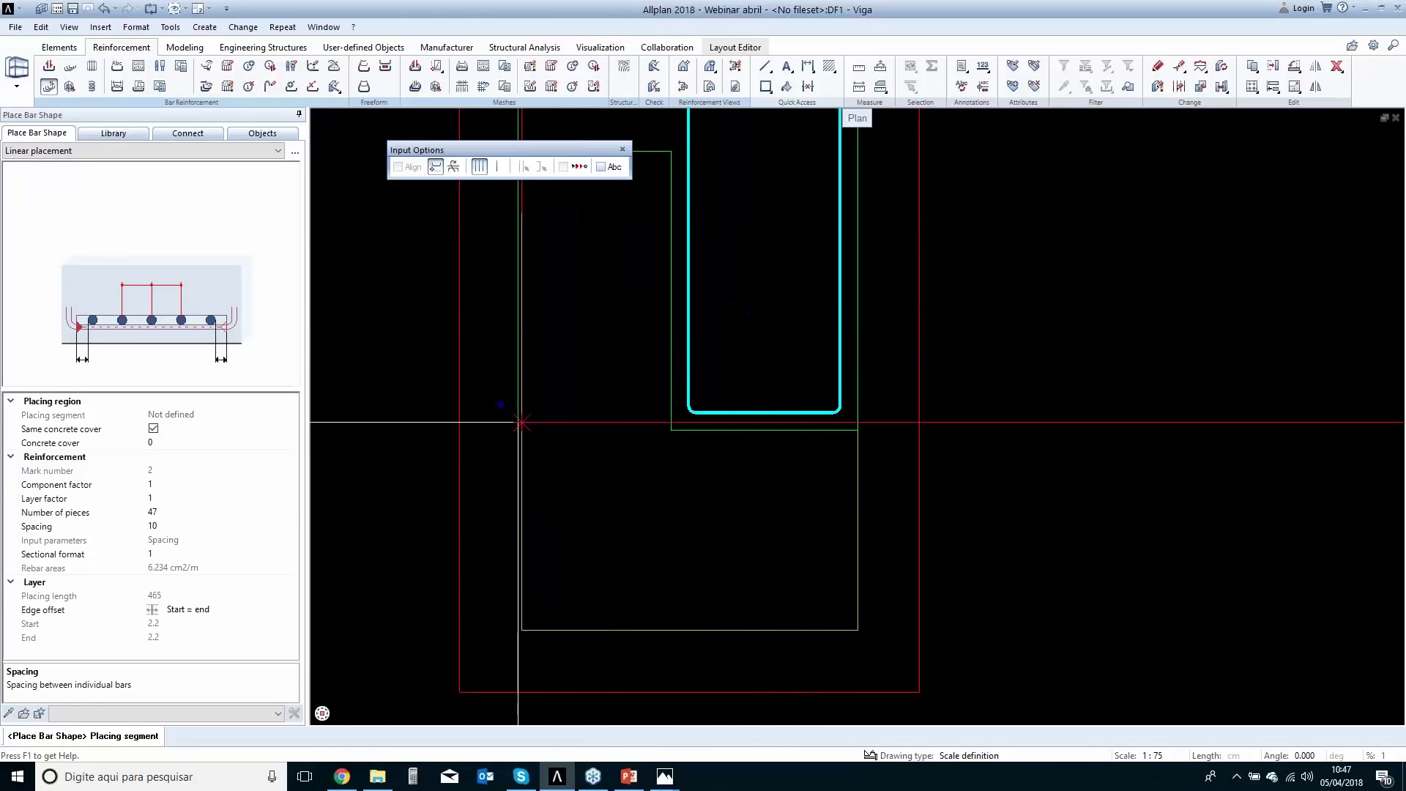
click(154, 512)
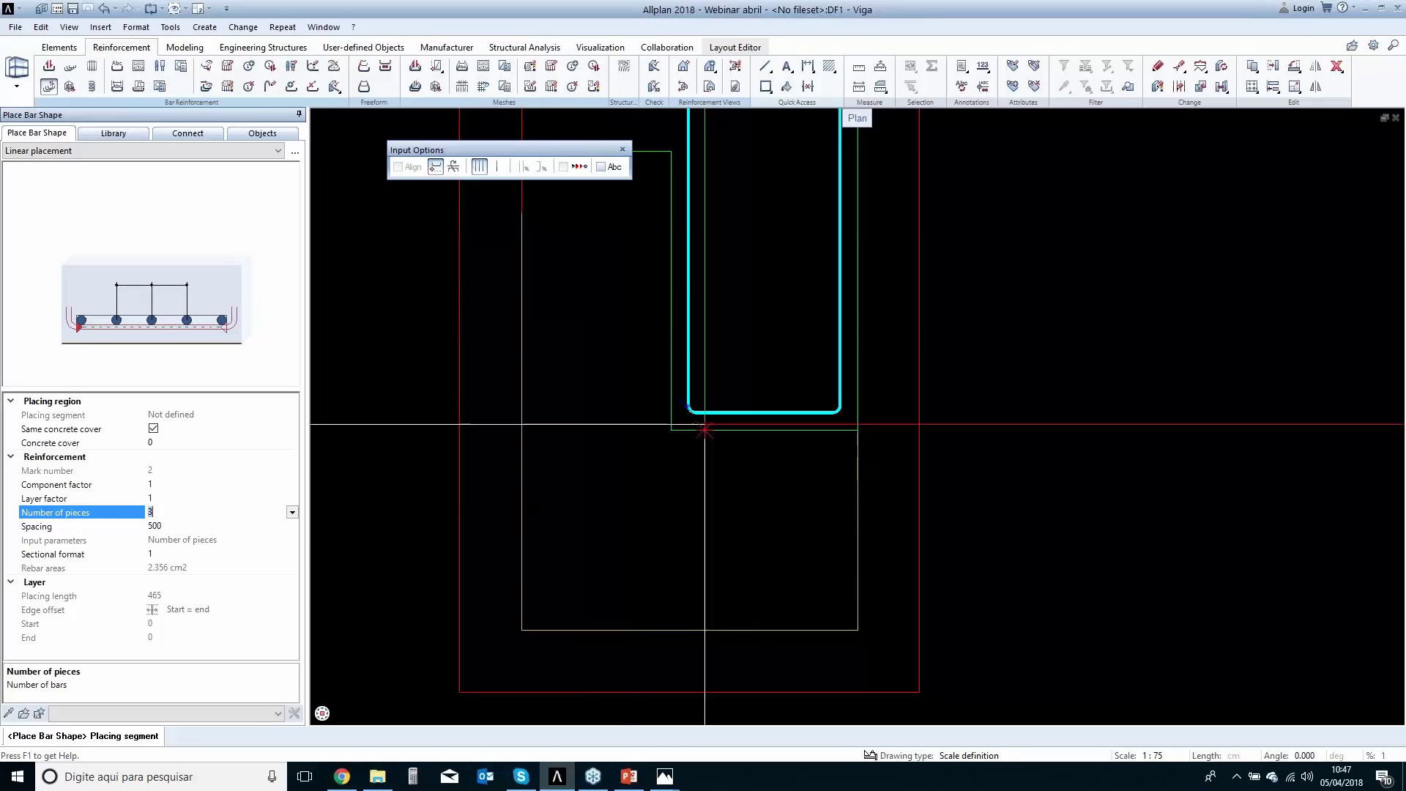
click(759, 412)
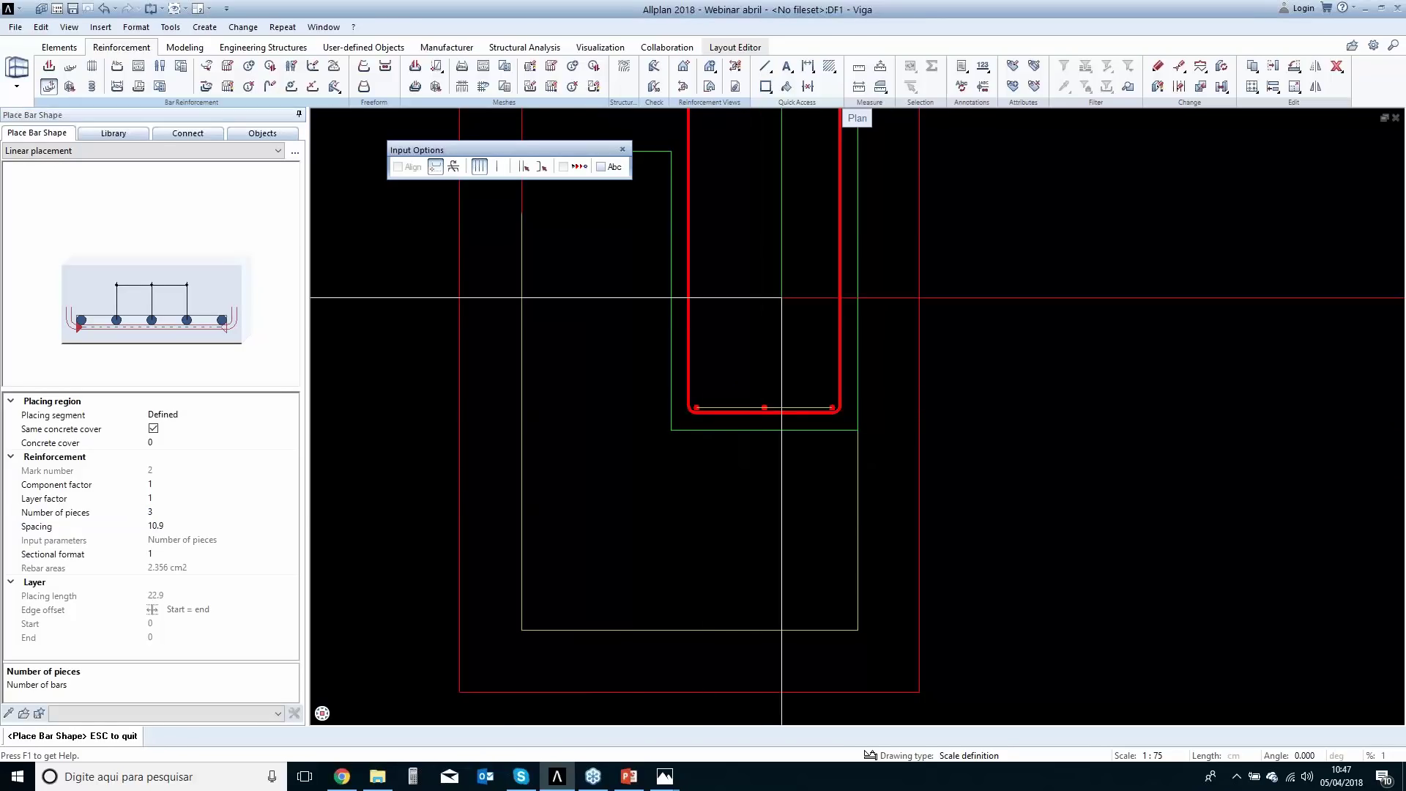
key(Escape)
scroll(483, 380, down, 7)
middle_drag(418, 349, 547, 371)
middle_drag(462, 381, 700, 402)
key(Escape)
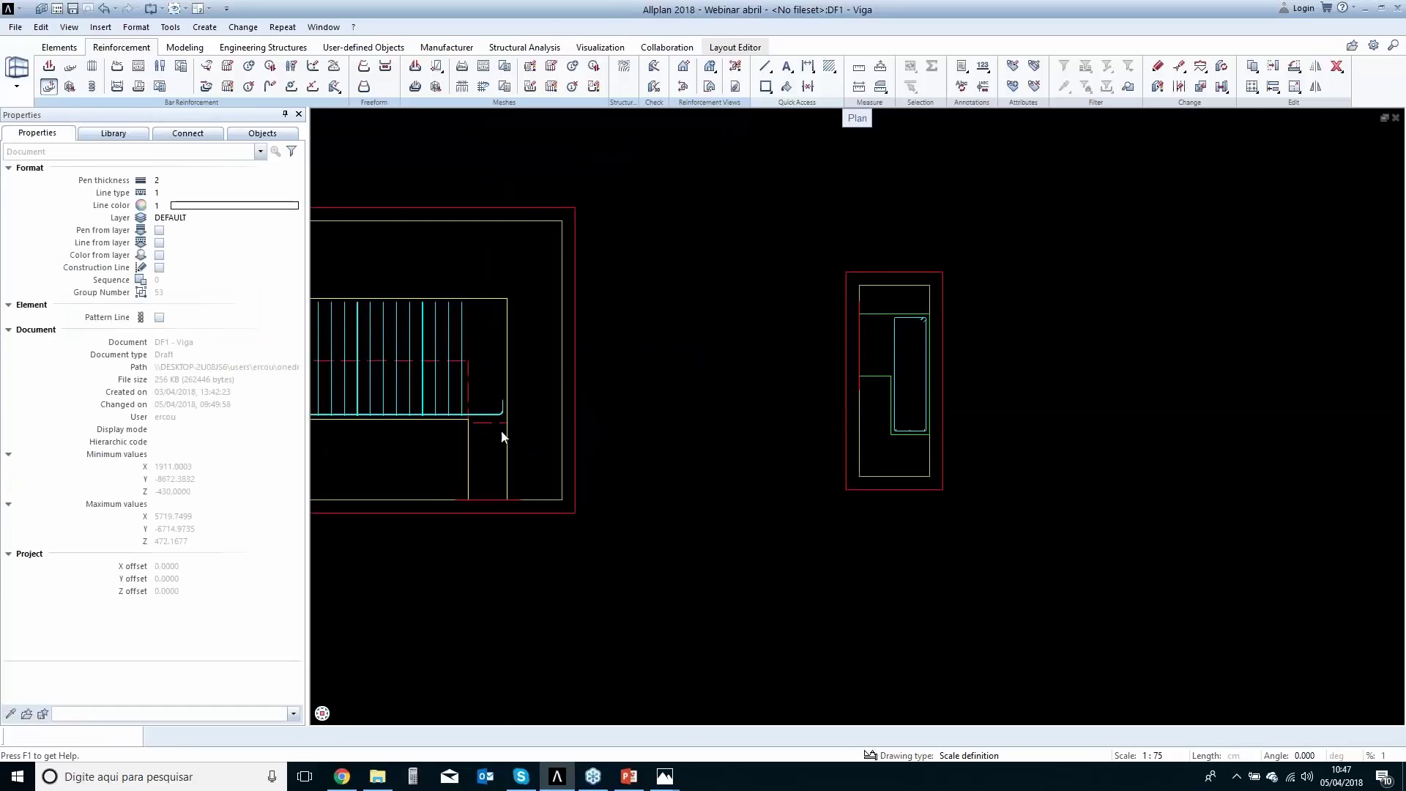
Set up another freeform bar with 12.5 mm diameter and a hook length of 25 at both start and end.
middle_drag(545, 470, 950, 480)
middle_drag(590, 474, 760, 480)
scroll(740, 481, down, 1)
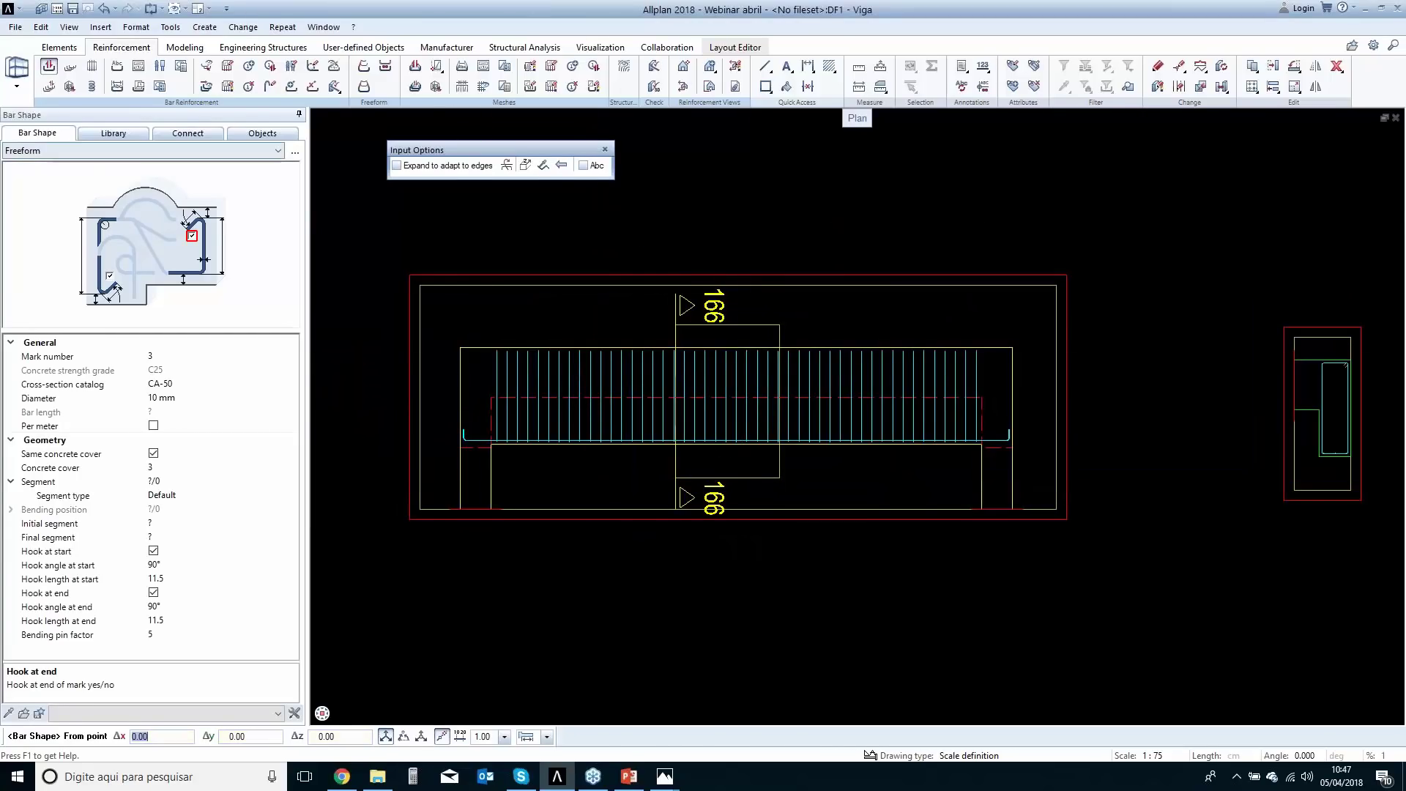
key(Escape)
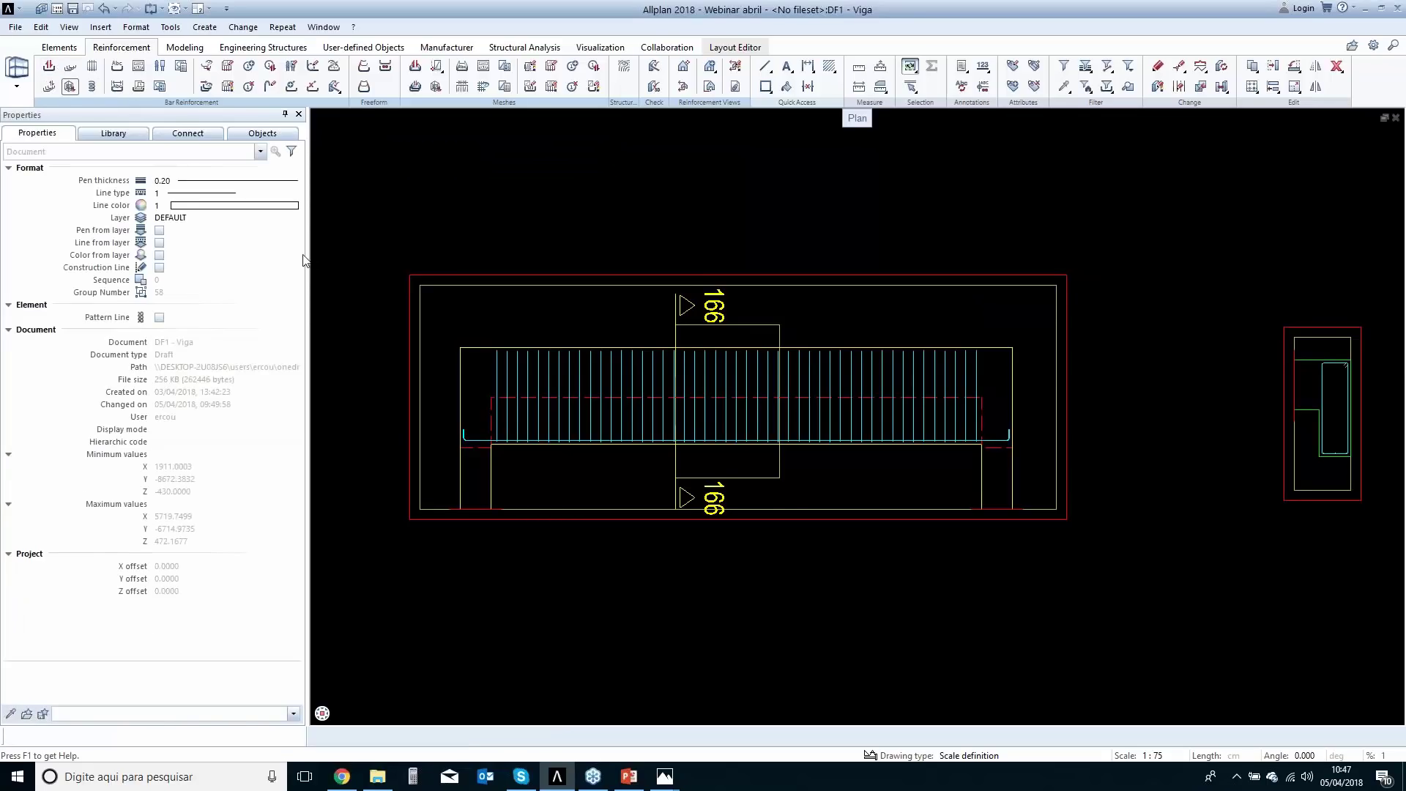
click(49, 66)
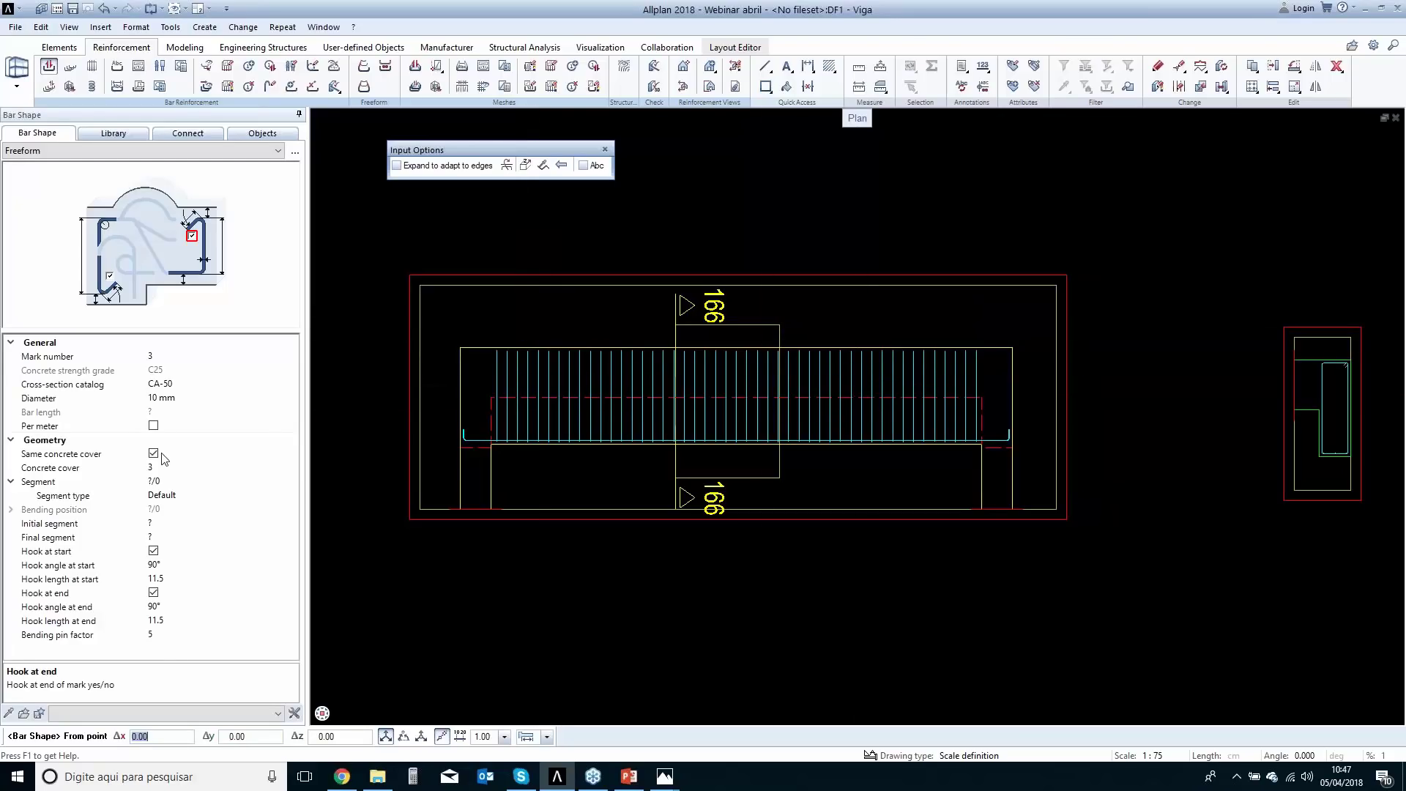
click(169, 399)
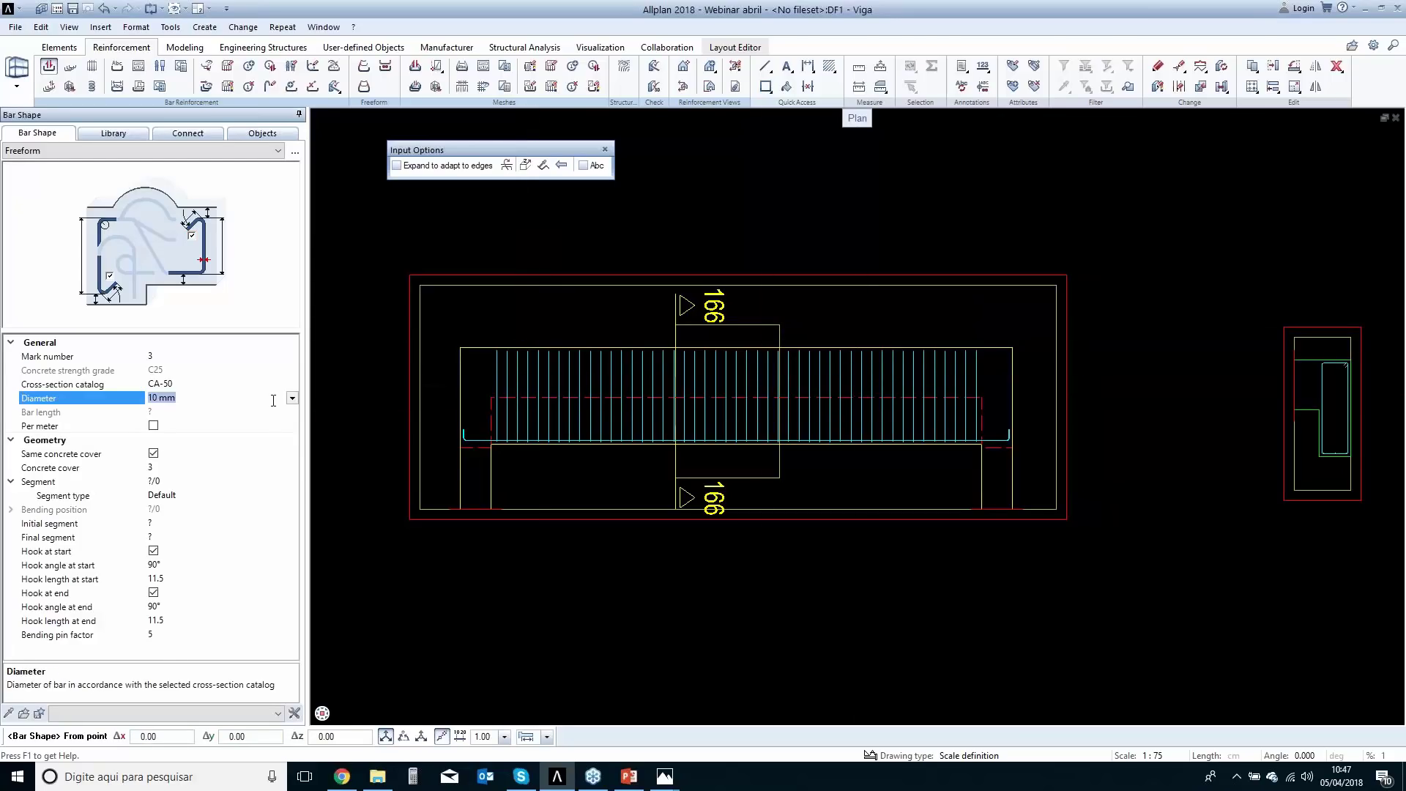
click(292, 398)
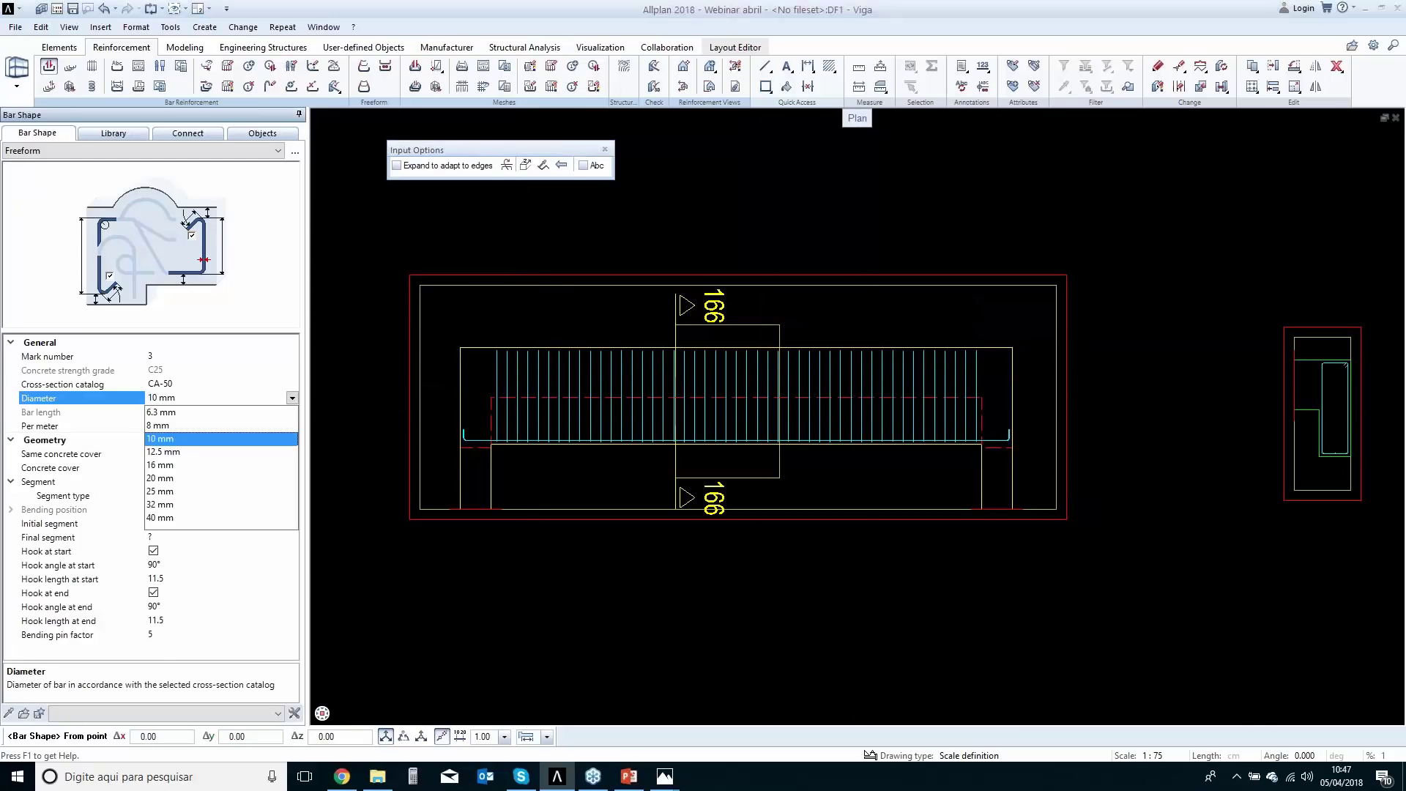
click(166, 452)
click(180, 579)
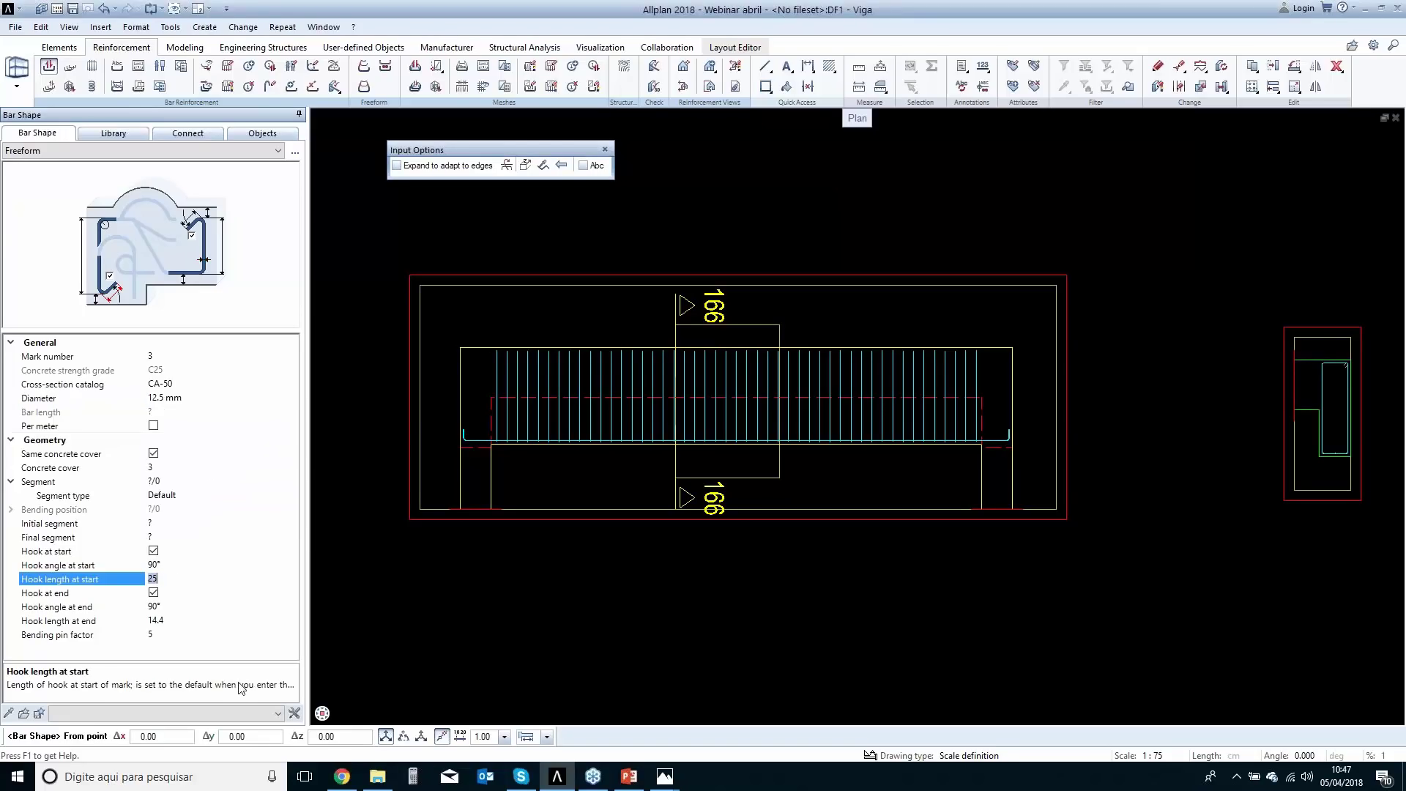
key(Tab)
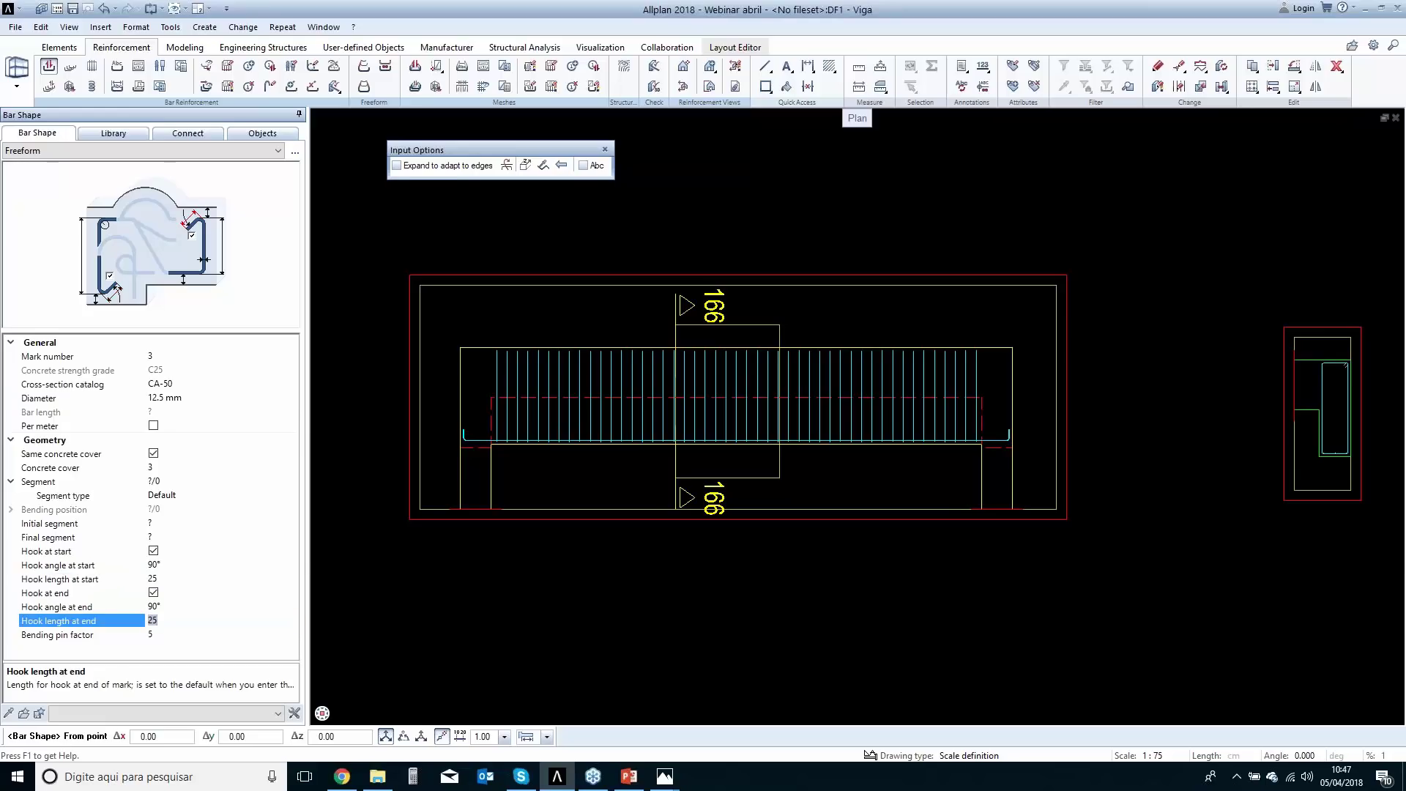
Draw the 12.5 mm hooked bar along the beam's top edge in the elevation, from one outer corner to the other.
click(460, 345)
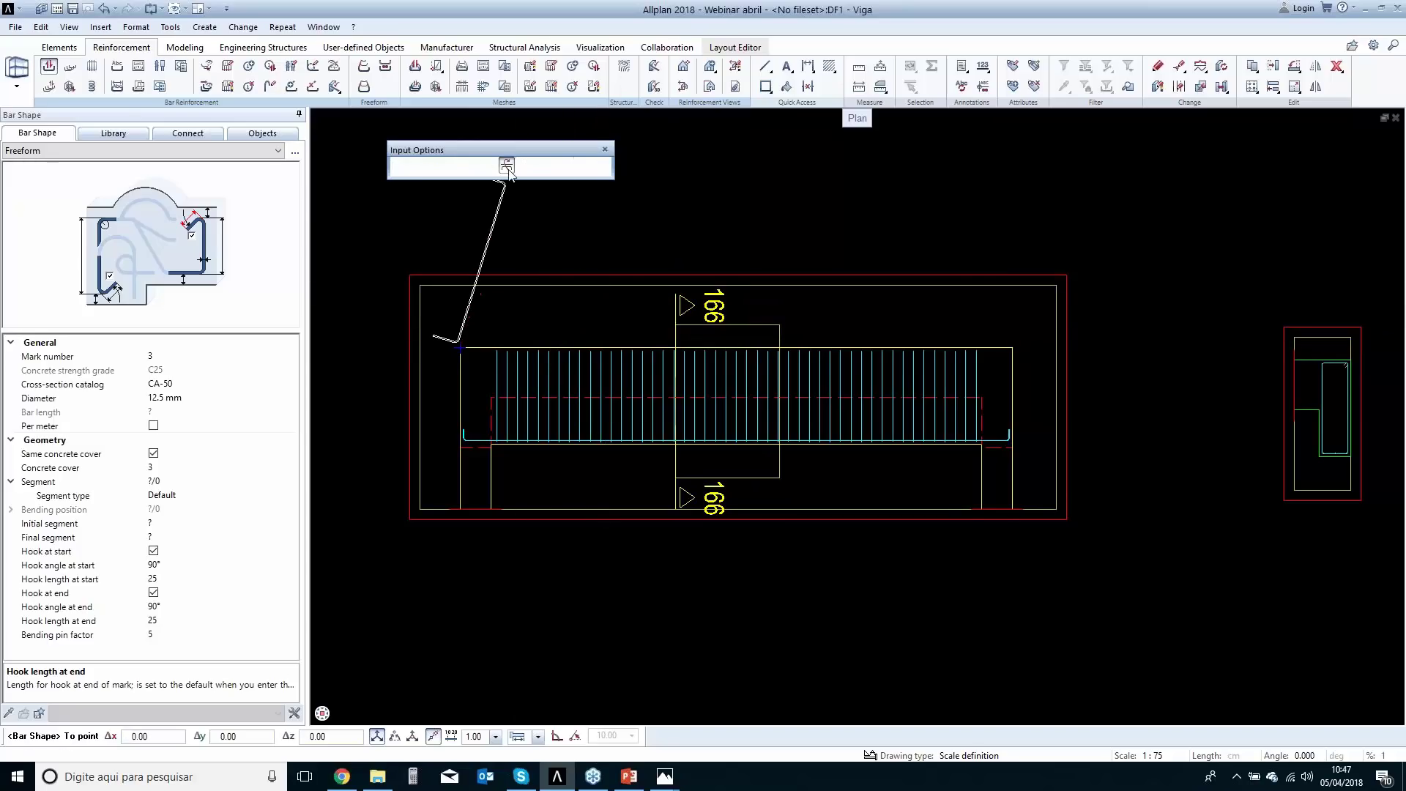
scroll(1006, 334, up, 4)
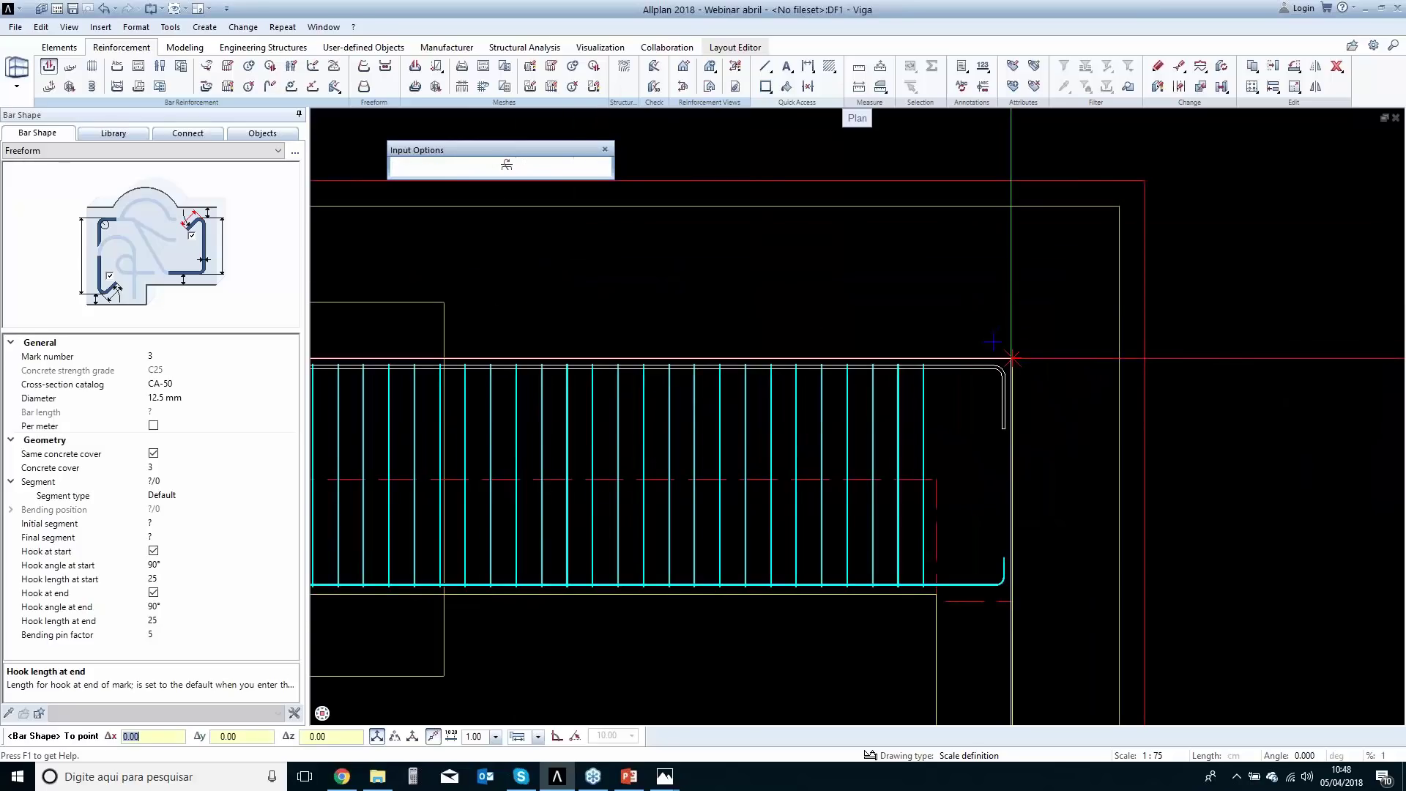
scroll(1011, 357, down, 2)
click(1011, 357)
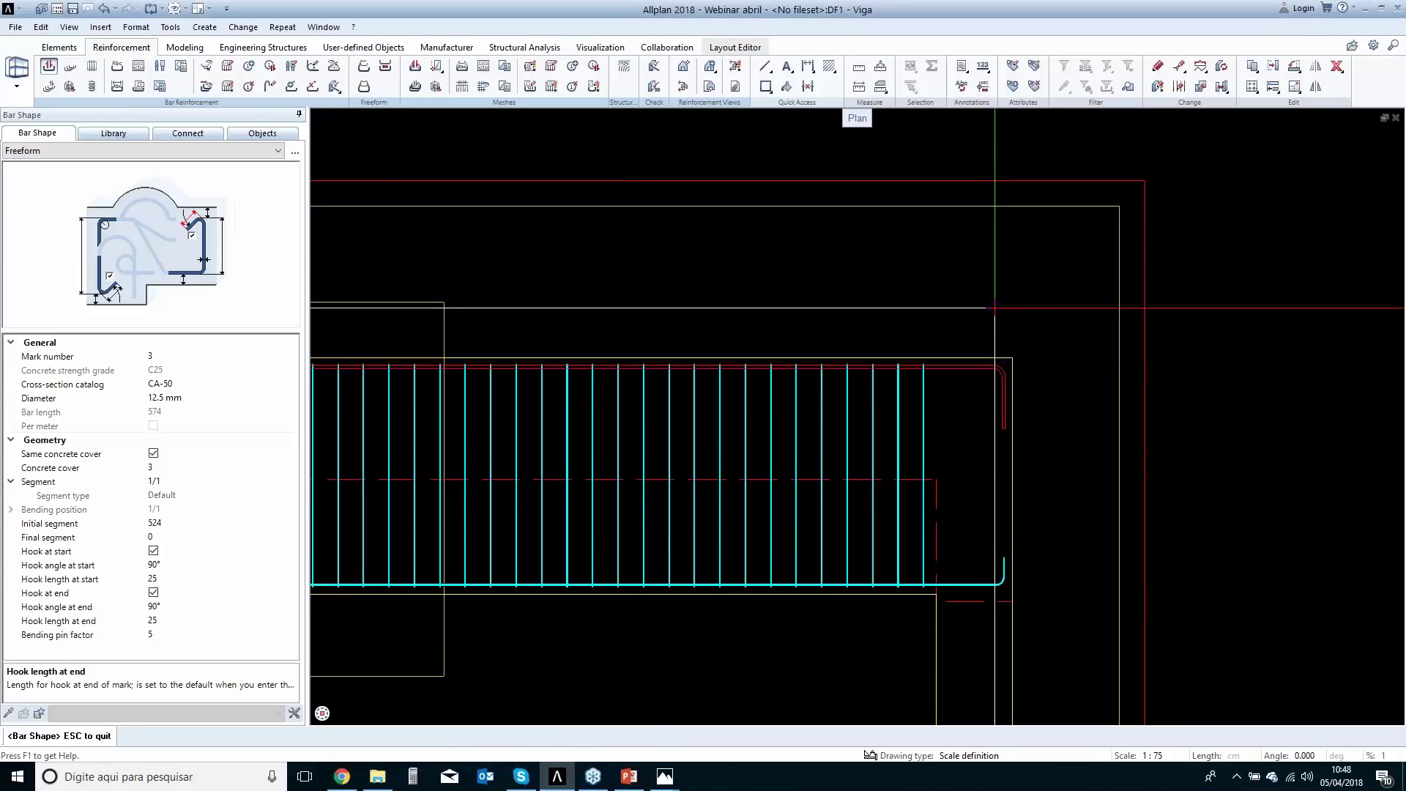
Place 2 pieces of the 12.5 mm hooked bar along the stirrup's top leg in the cross section.
scroll(1029, 394, down, 5)
middle_drag(1104, 443, 772, 452)
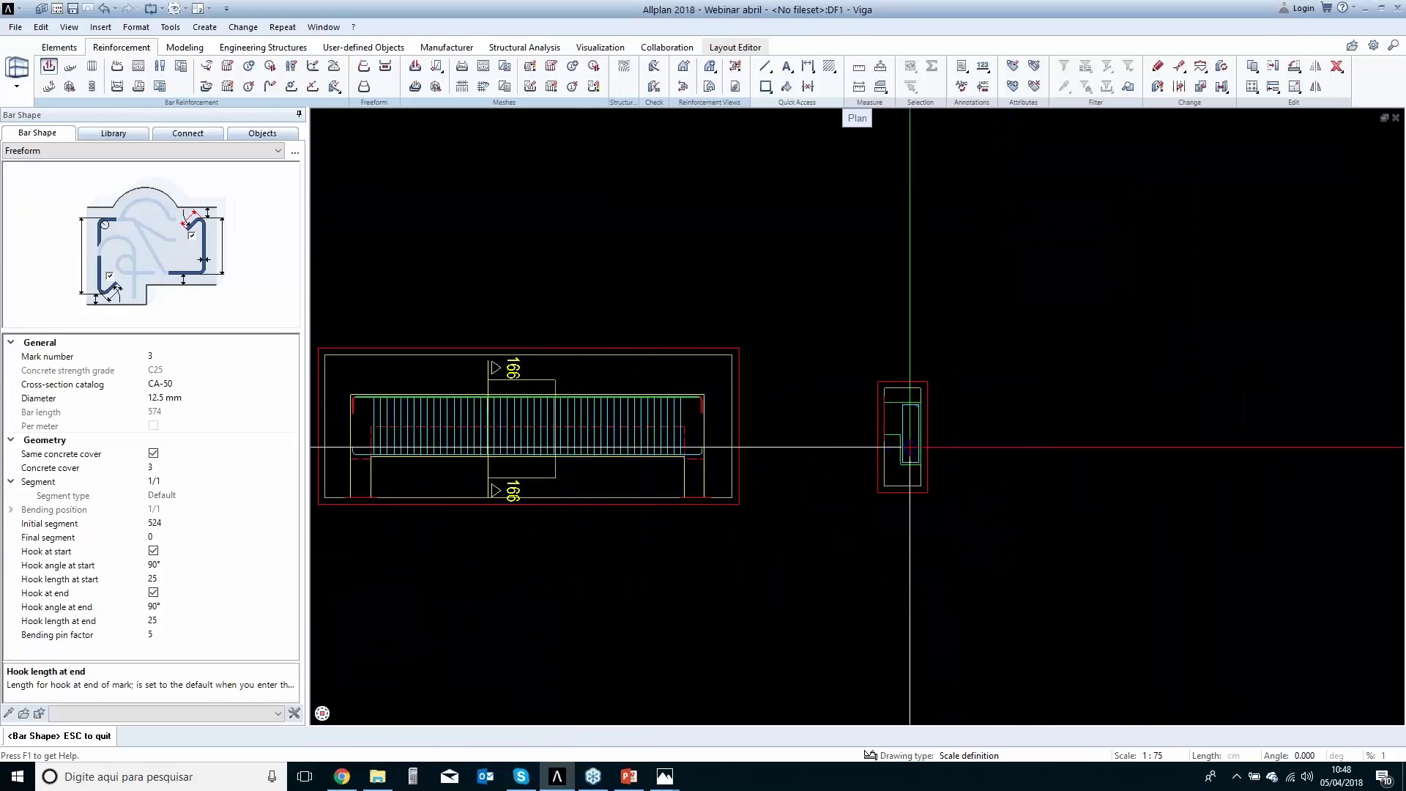
scroll(909, 447, up, 2)
key(Escape)
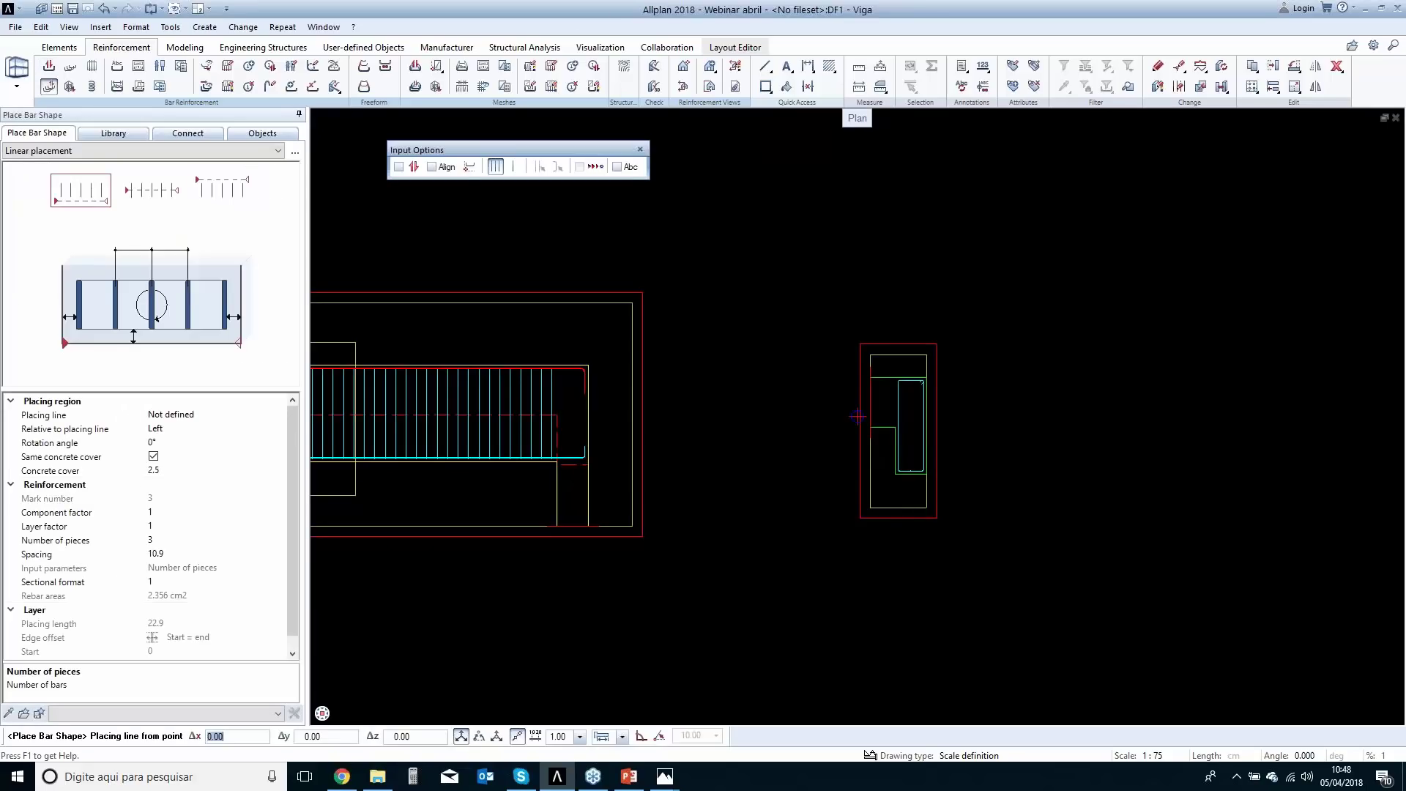
click(151, 541)
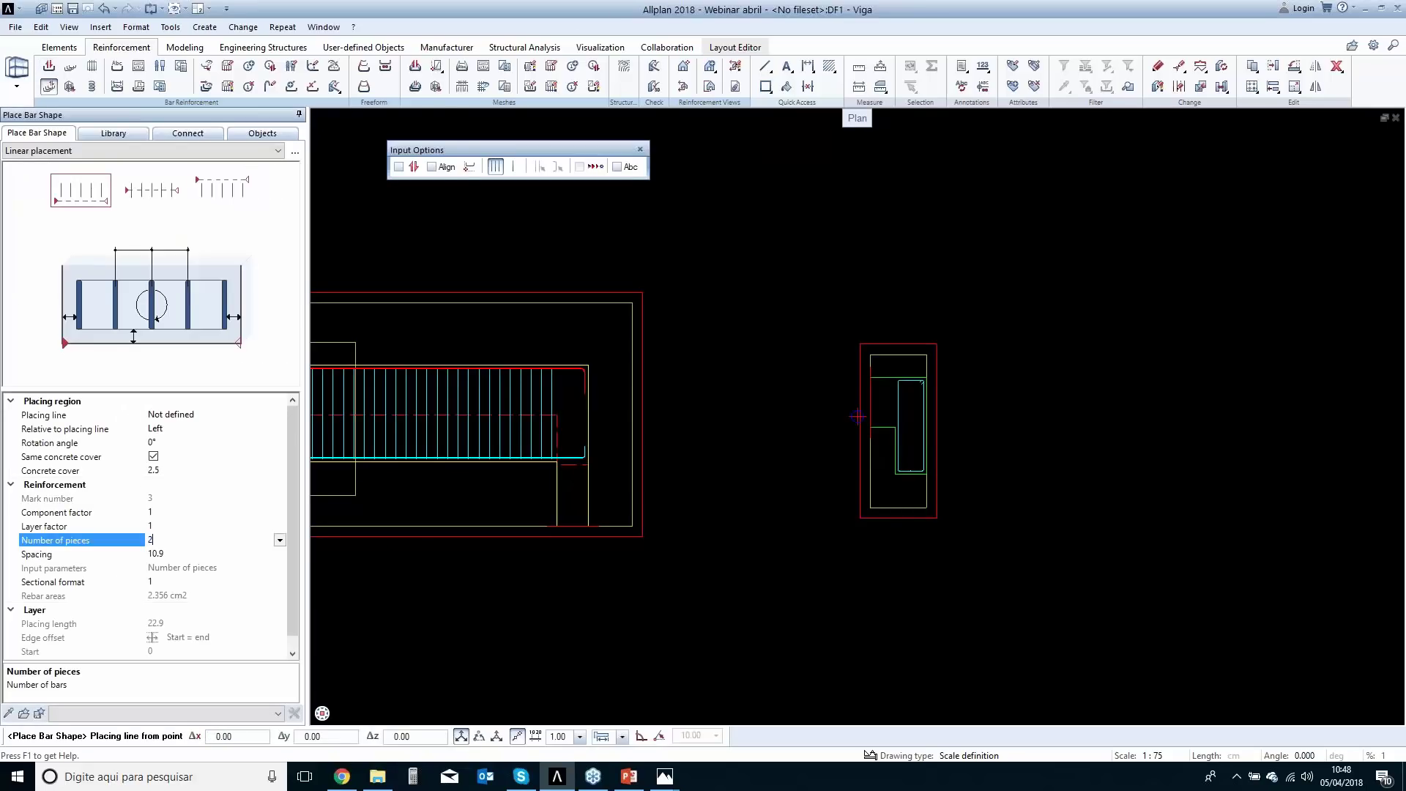
text(2)
scroll(842, 461, up, 5)
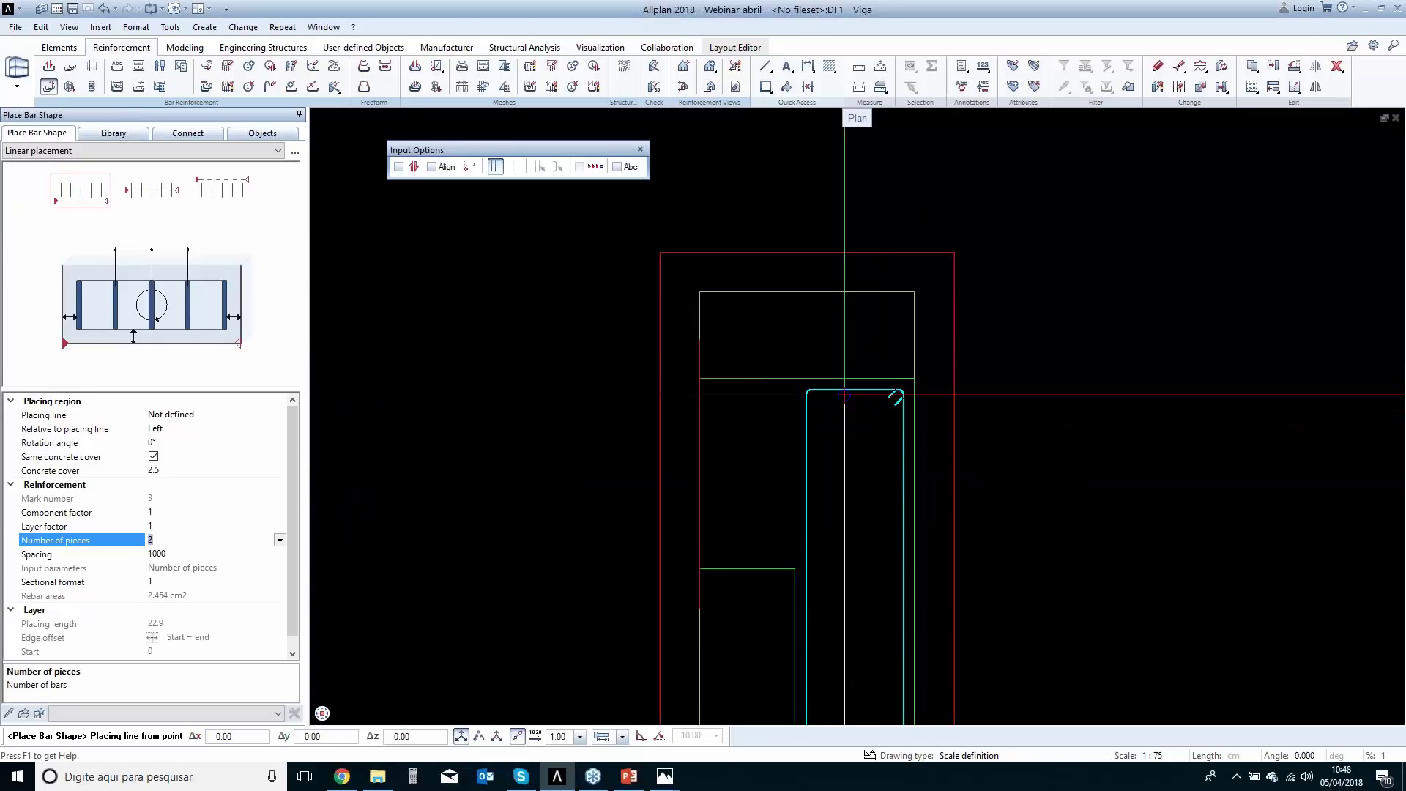
click(847, 390)
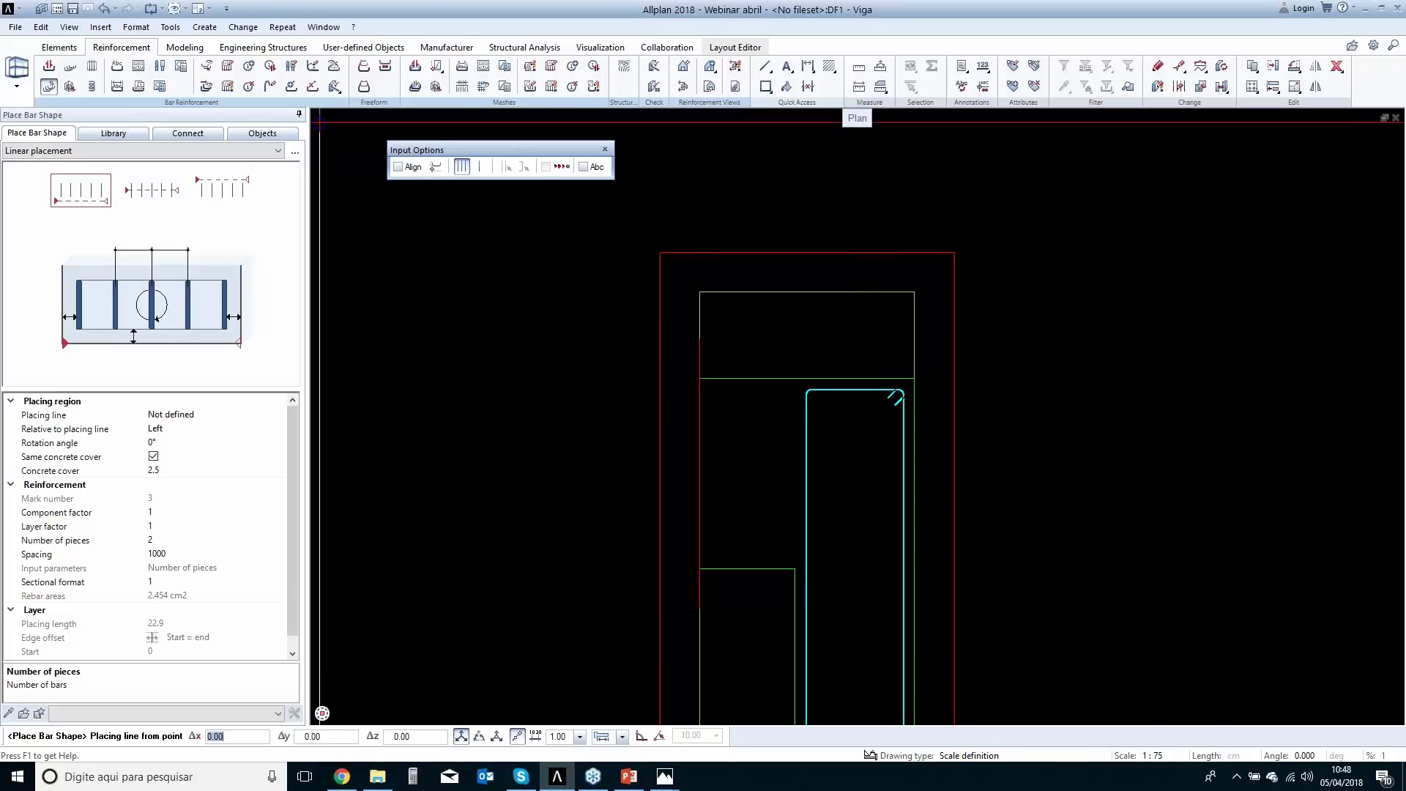
click(435, 168)
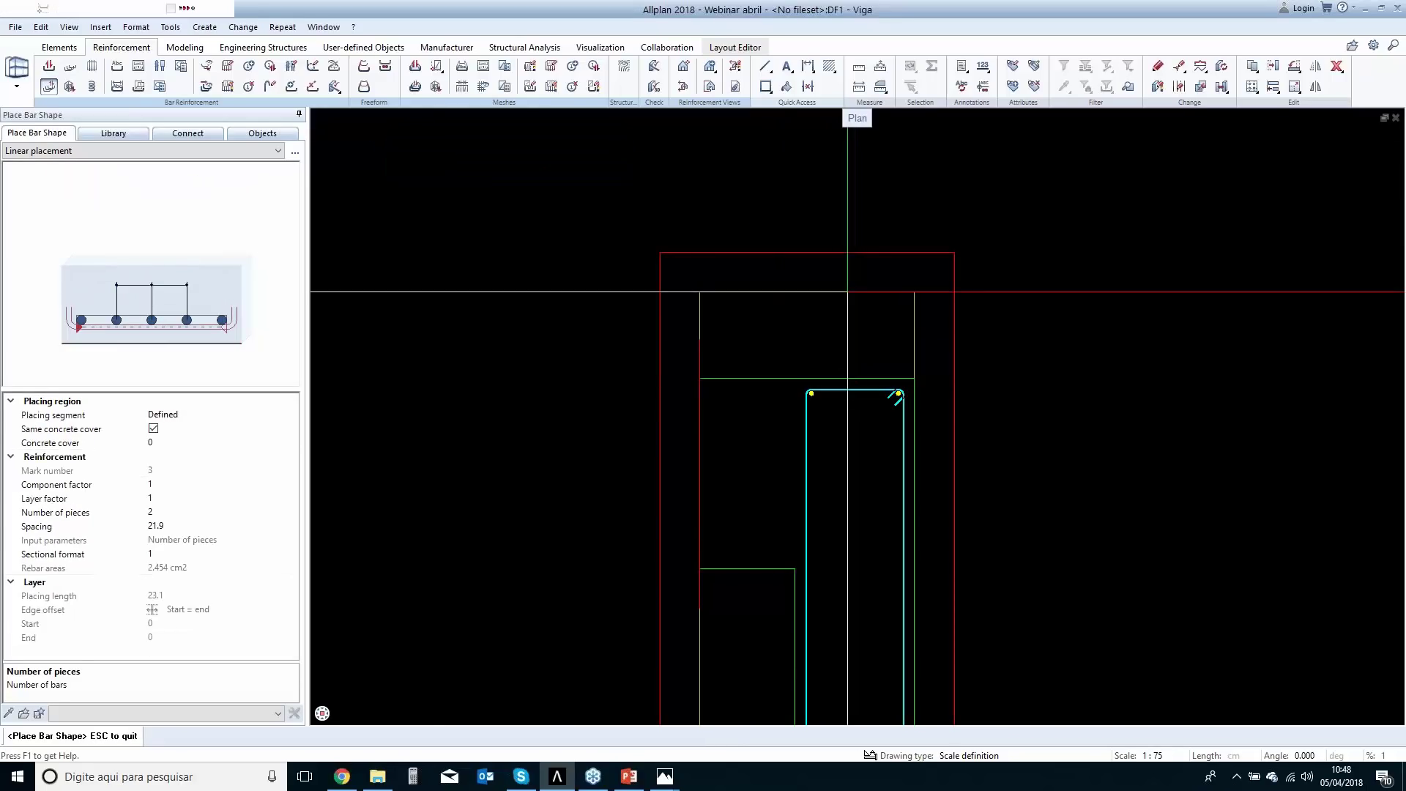
scroll(590, 372, down, 4)
middle_drag(636, 403, 803, 361)
key(Escape)
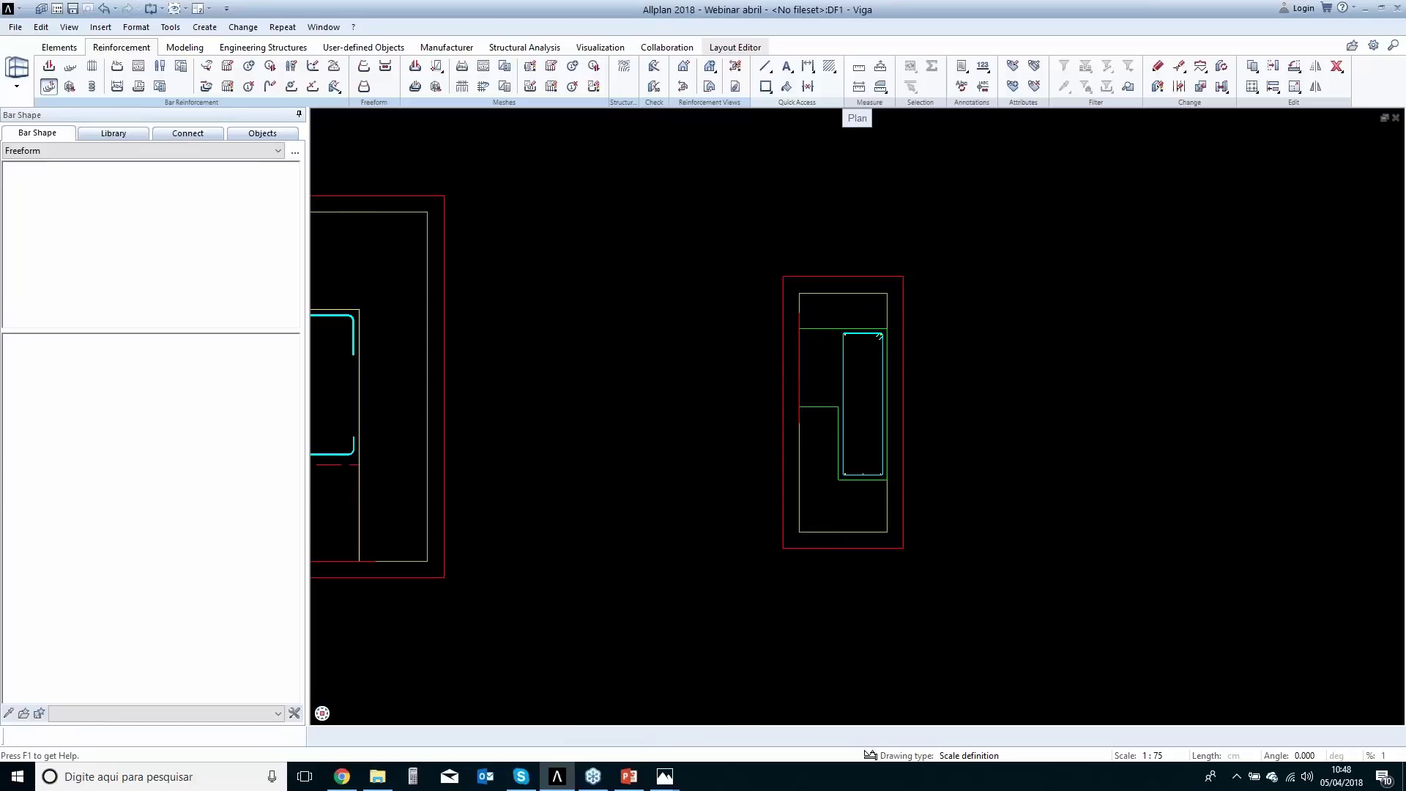
Examine the beam's stirrups and longitudinal bars in a 3D perspective view beside the plan, and close that view.
middle_drag(522, 370, 850, 348)
scroll(647, 374, down, 4)
middle_drag(646, 375, 789, 452)
key(F4)
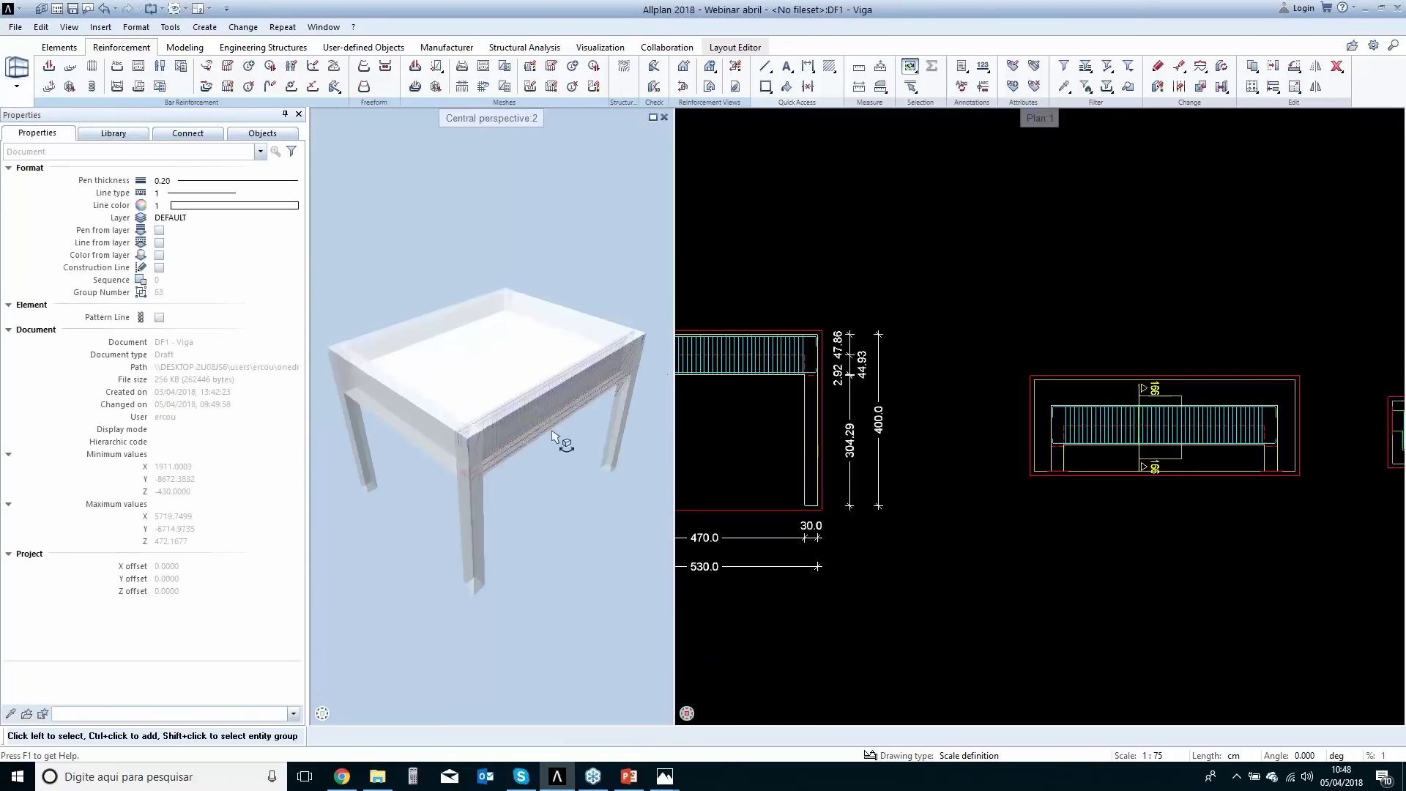
scroll(558, 437, up, 5)
drag(459, 447, 460, 491)
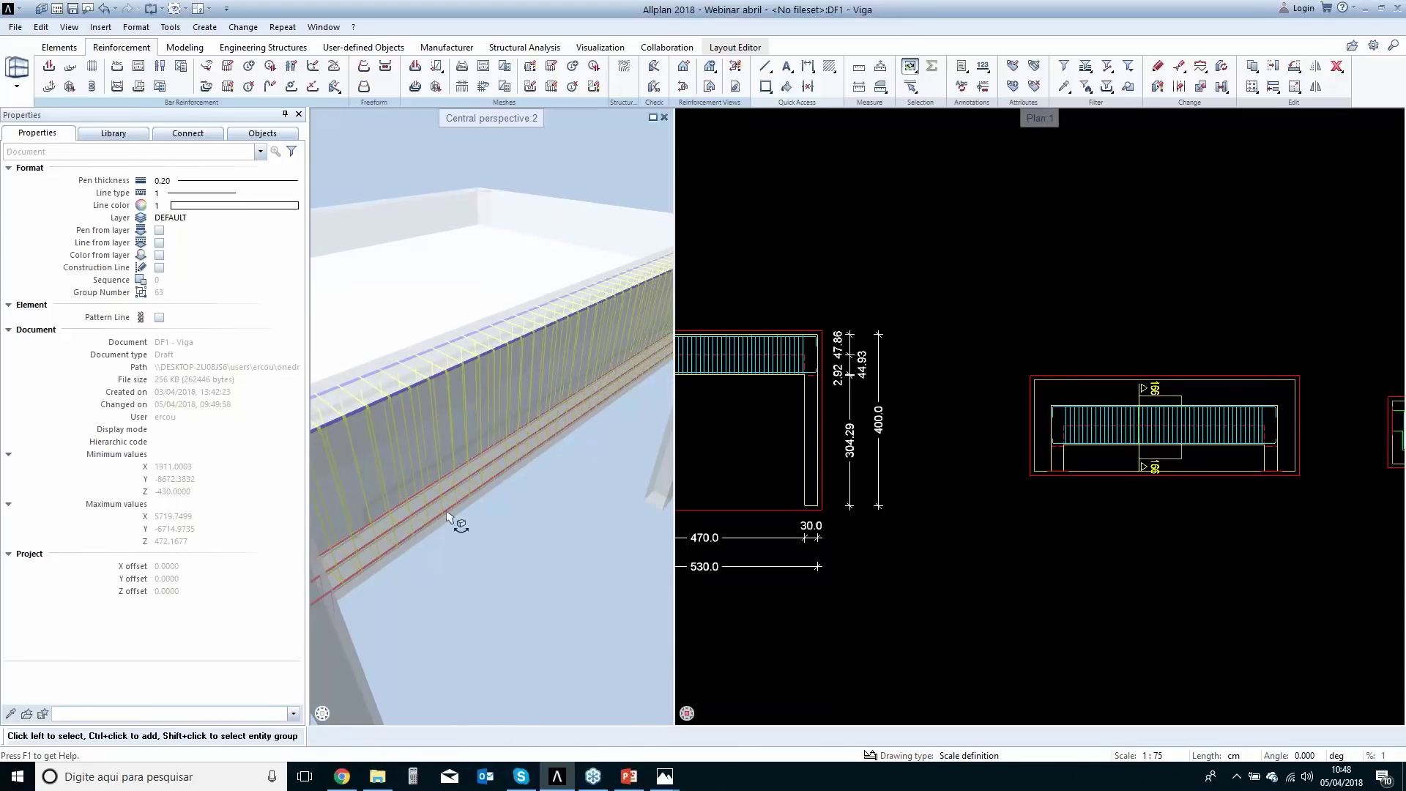
scroll(520, 393, down, 3)
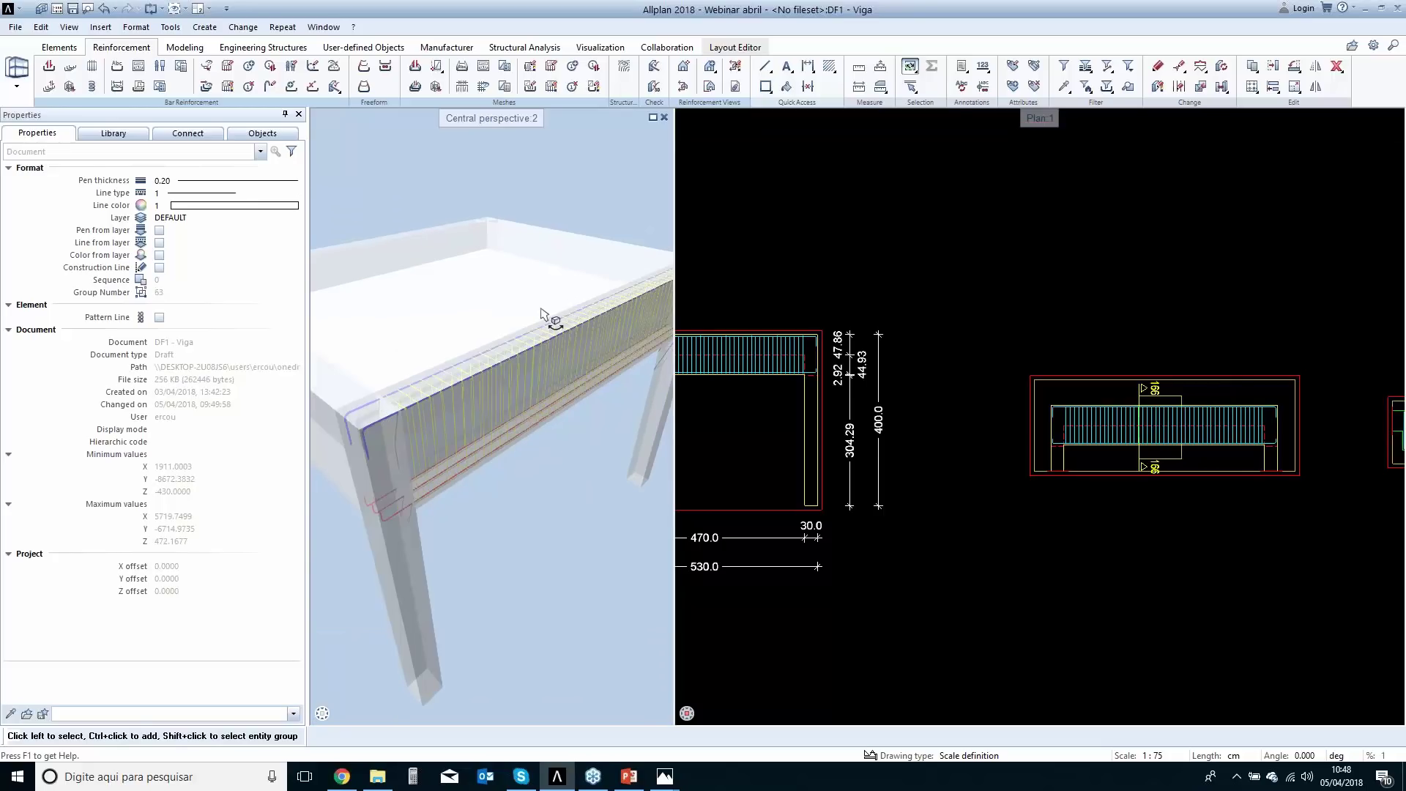
scroll(558, 384, down, 2)
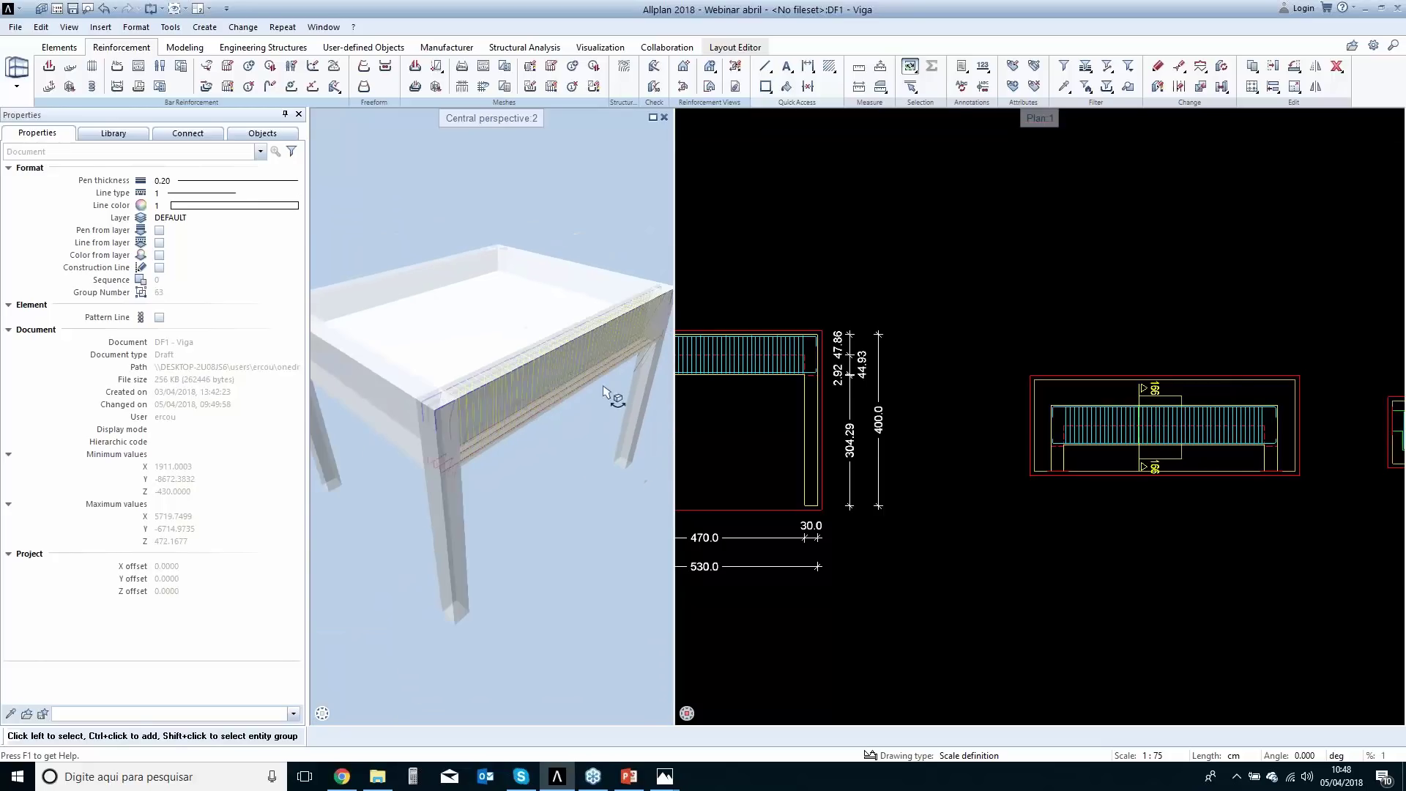
scroll(606, 389, up, 1)
middle_drag(606, 389, 576, 398)
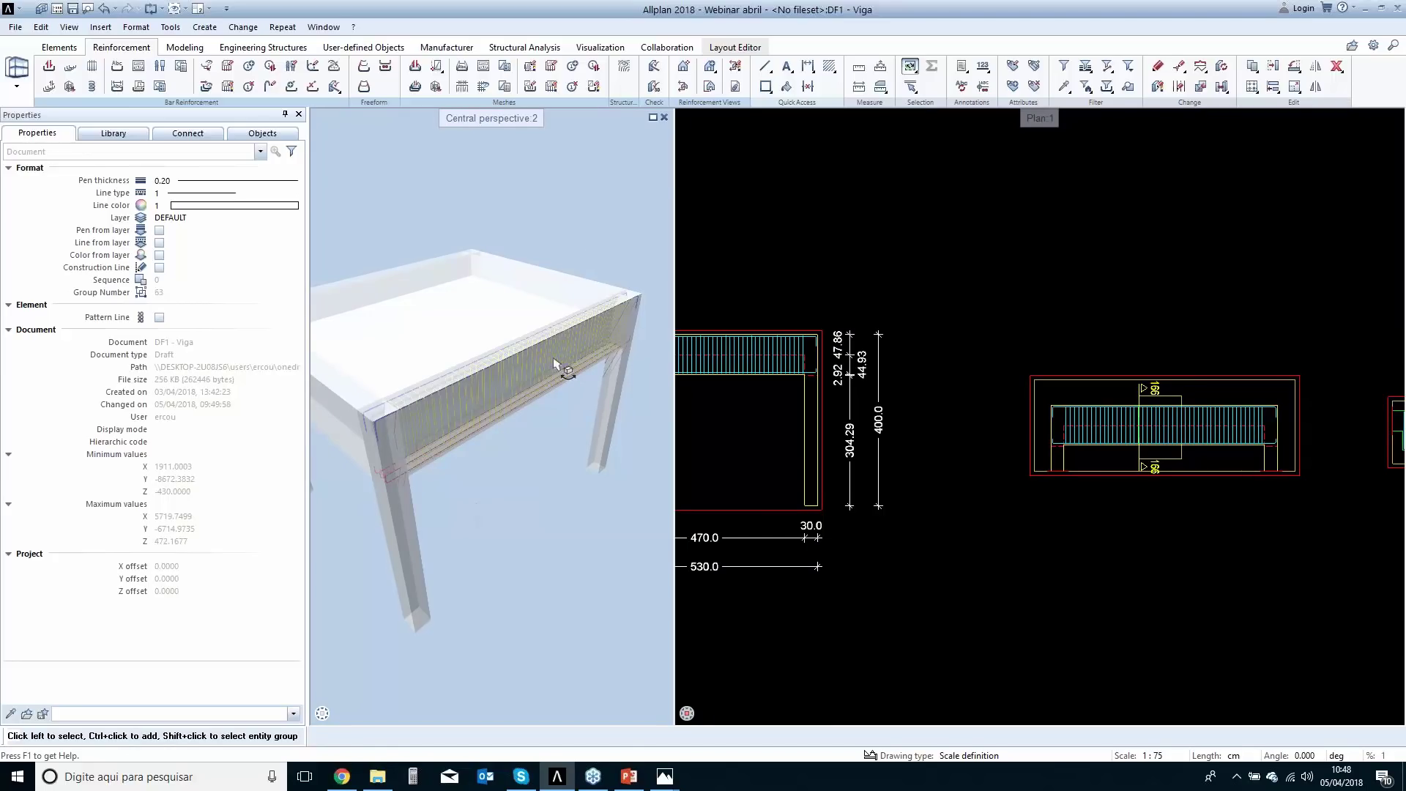
click(664, 117)
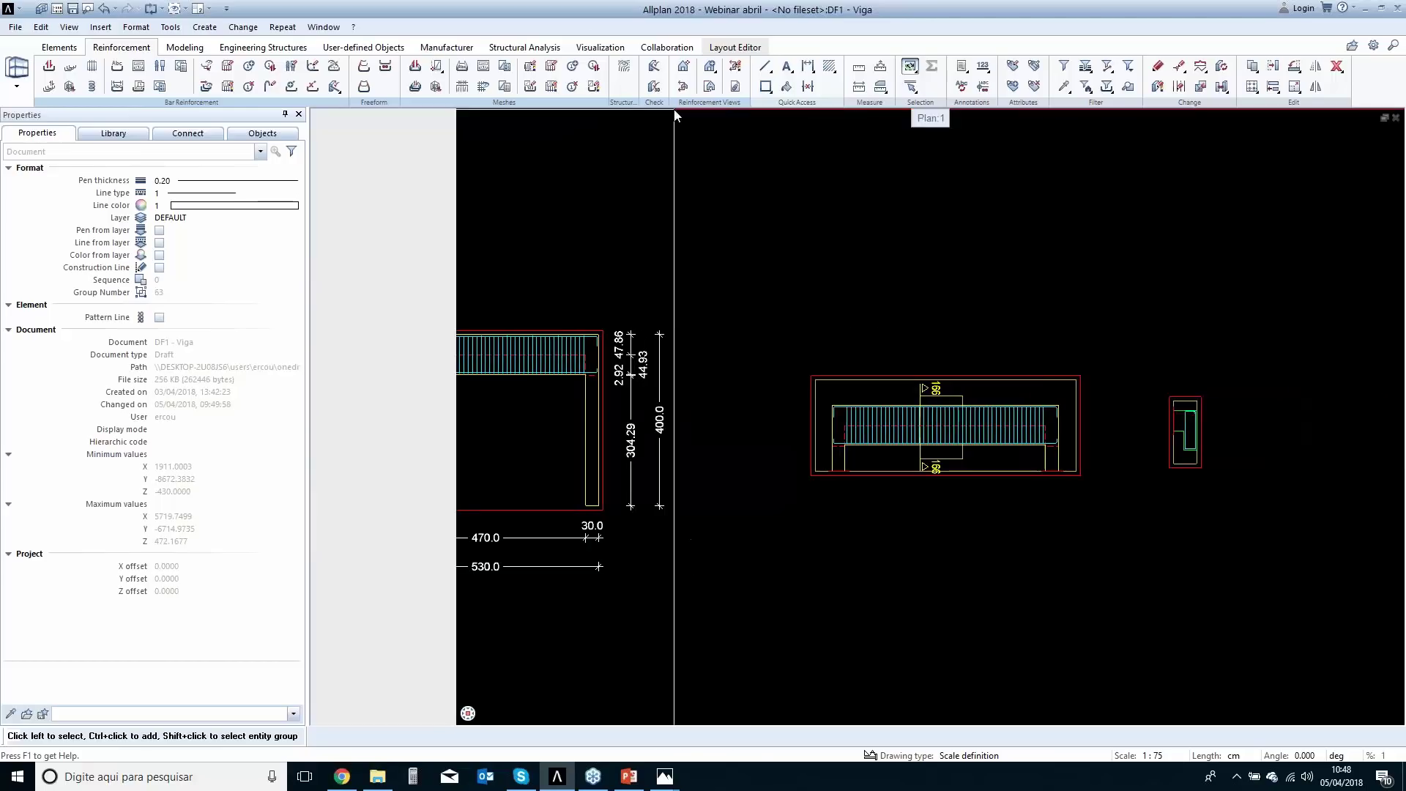
Place a full schema of the lower 10 mm hooked bar beneath the elevation, aligned with the beam.
scroll(763, 328, up, 3)
scroll(761, 466, down, 5)
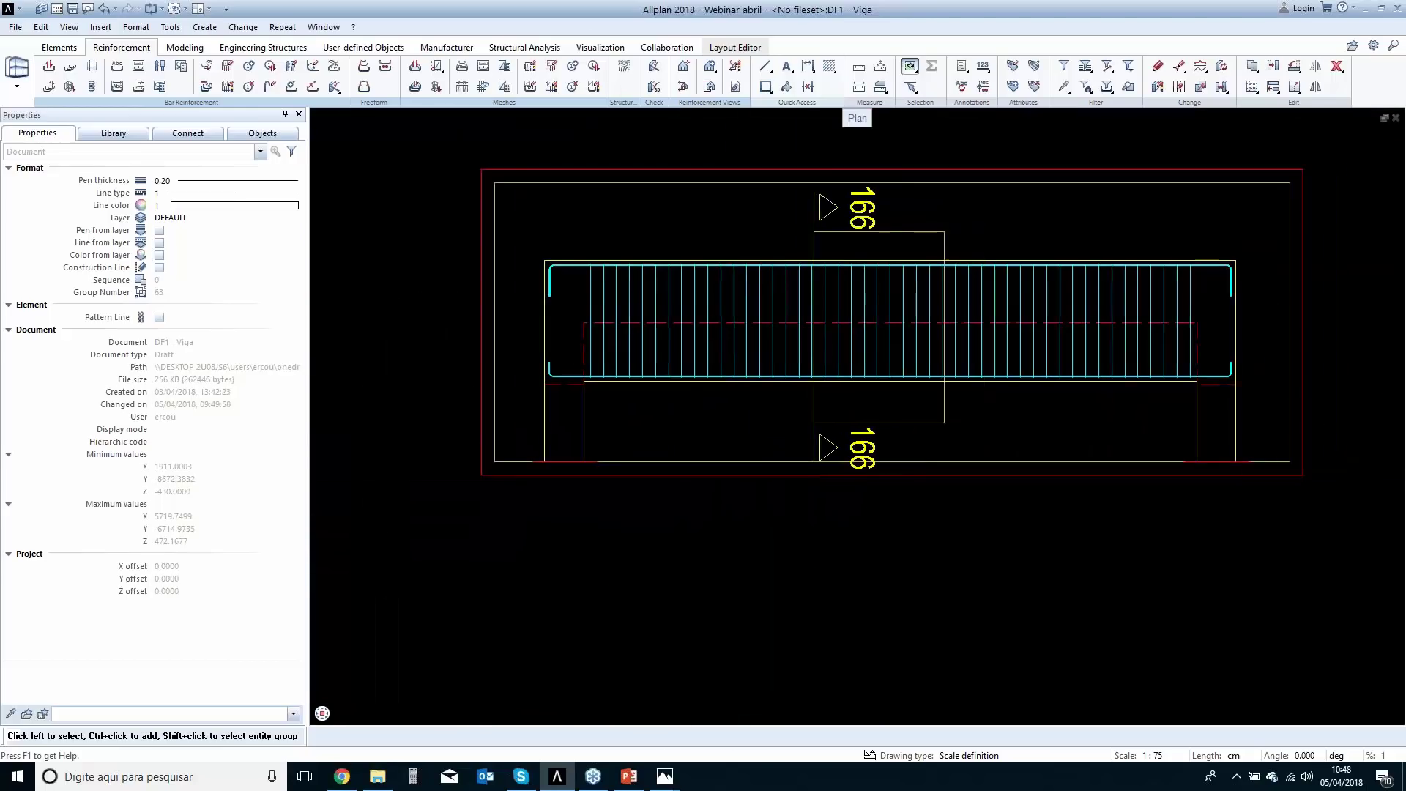
scroll(803, 516, up, 1)
middle_drag(803, 514, 784, 522)
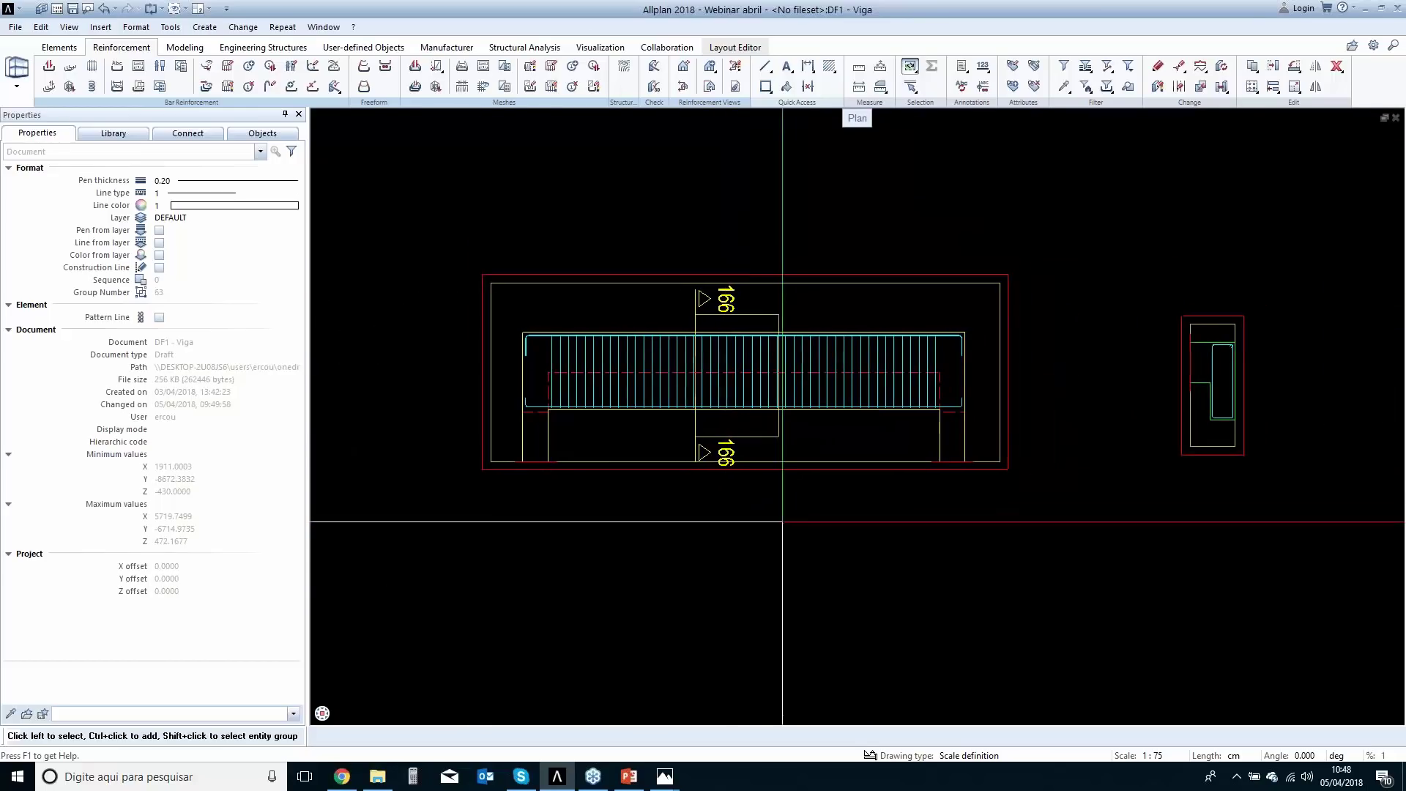
middle_drag(761, 367, 732, 333)
click(483, 67)
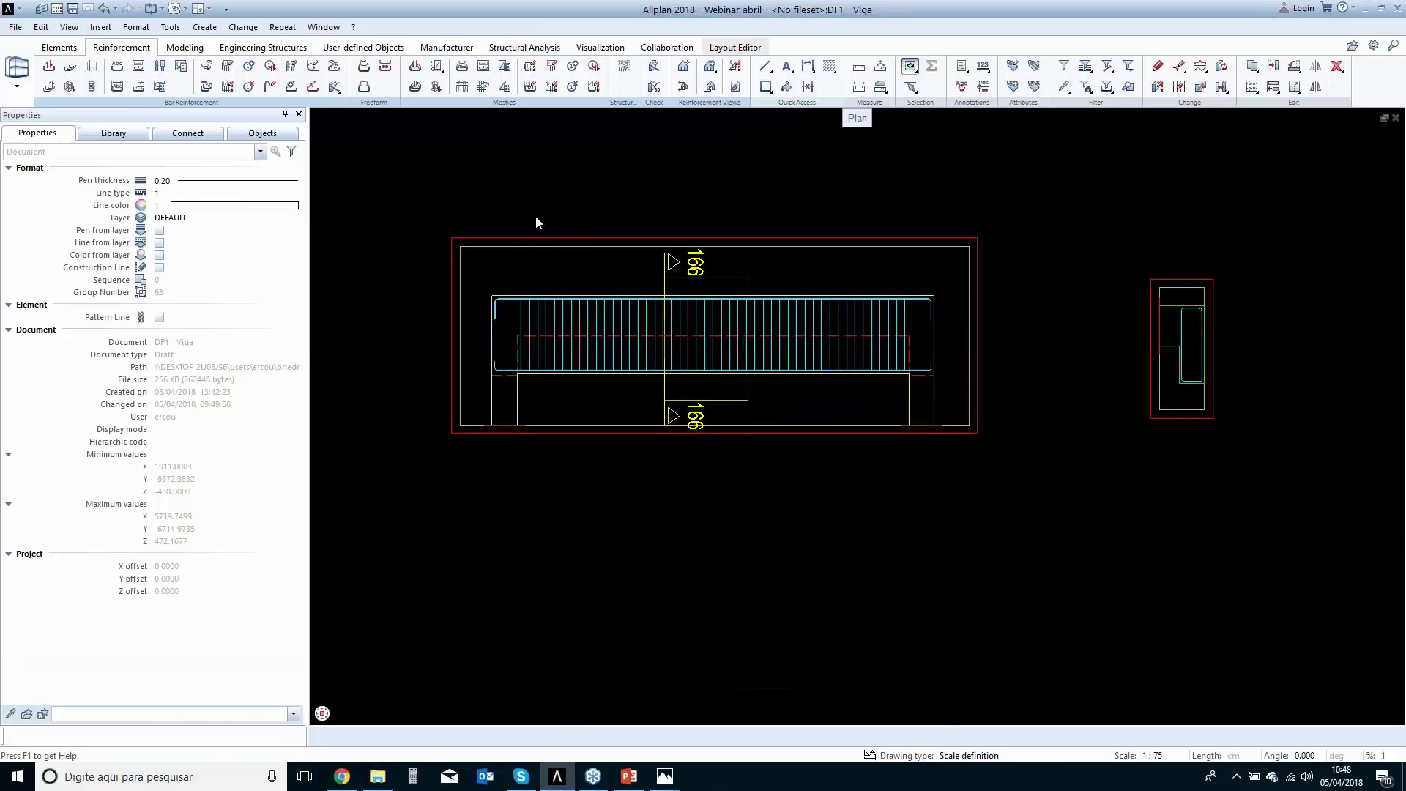
click(509, 368)
middle_drag(535, 514, 507, 282)
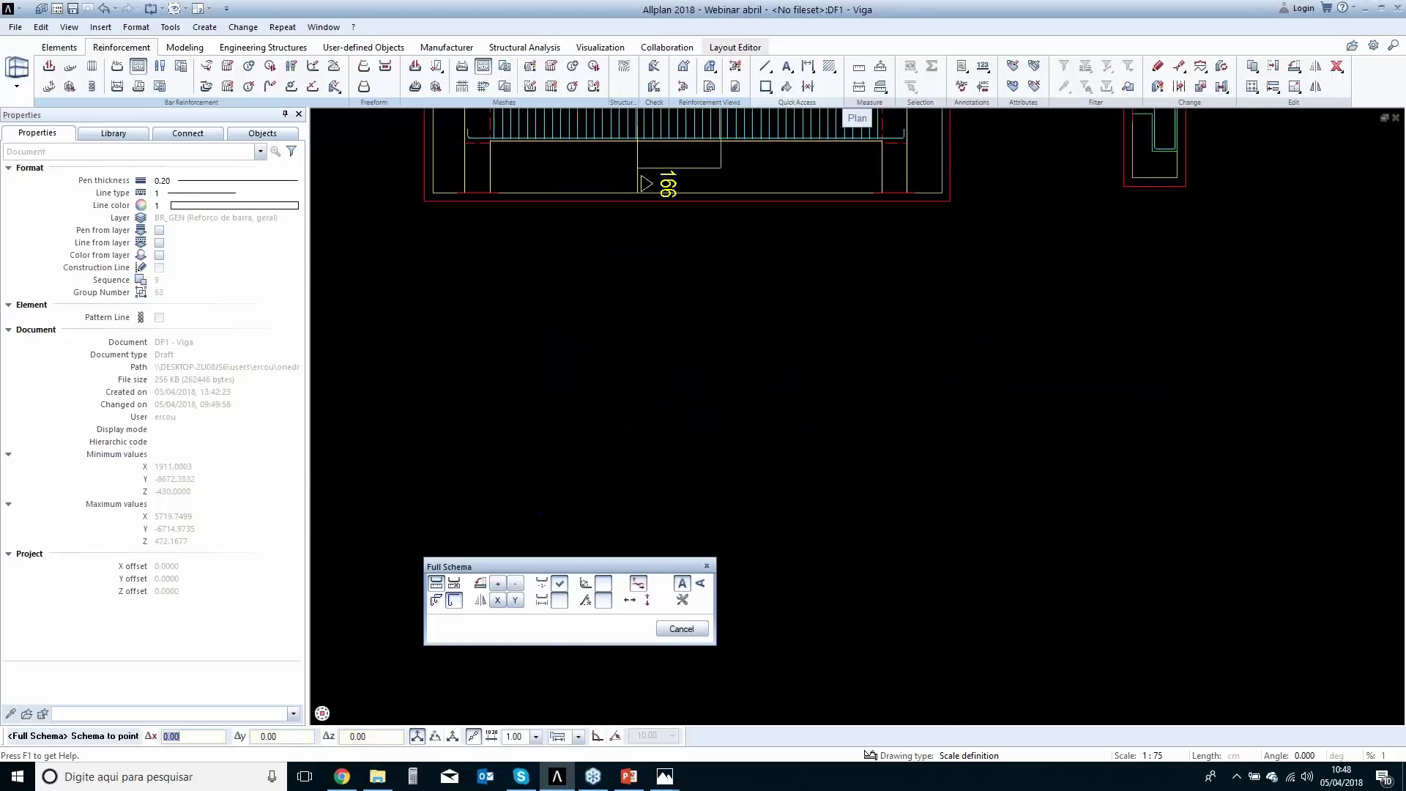
click(647, 604)
click(514, 398)
Place a full schema of the upper 12.5 mm bar between the elevation and the 10 mm bar's schema.
middle_drag(607, 347, 636, 510)
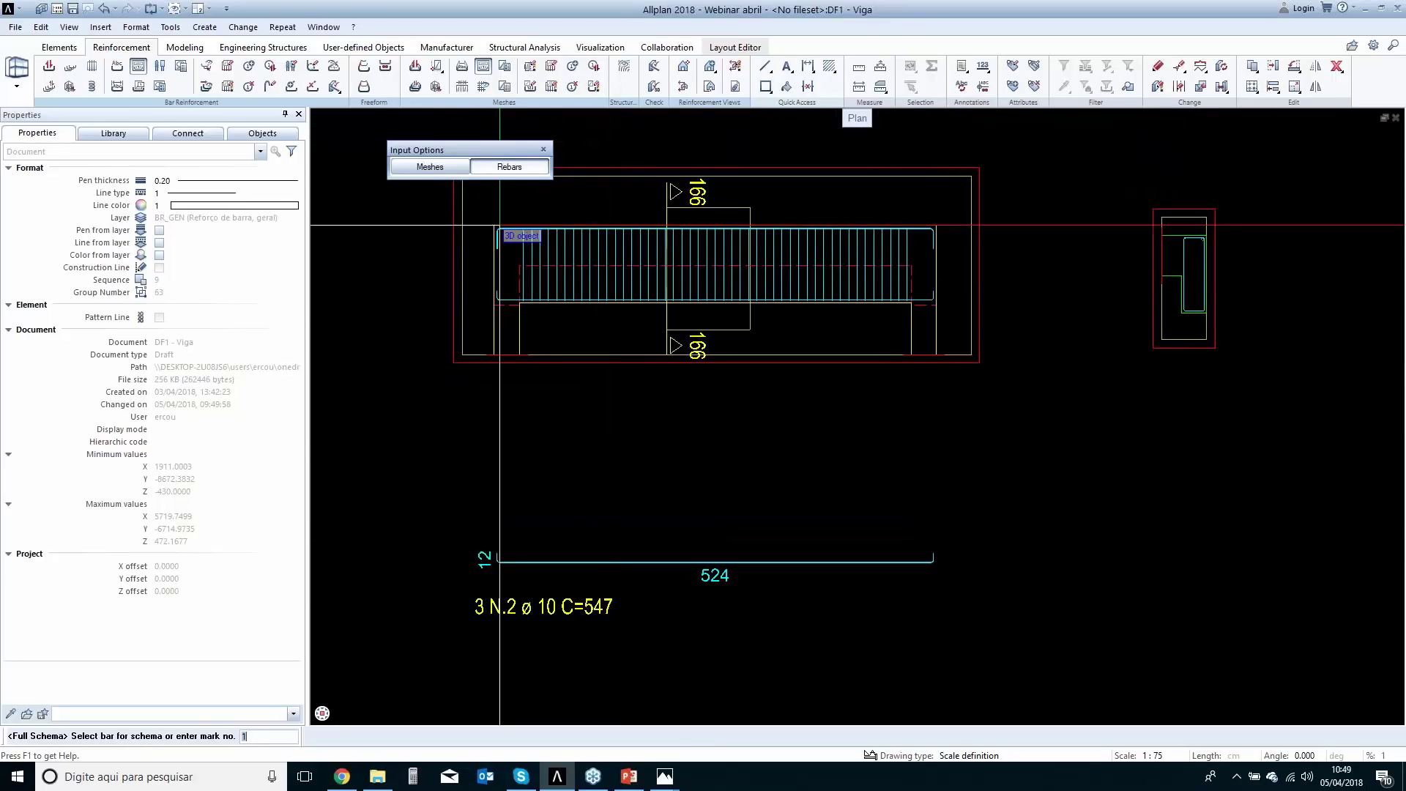
click(504, 229)
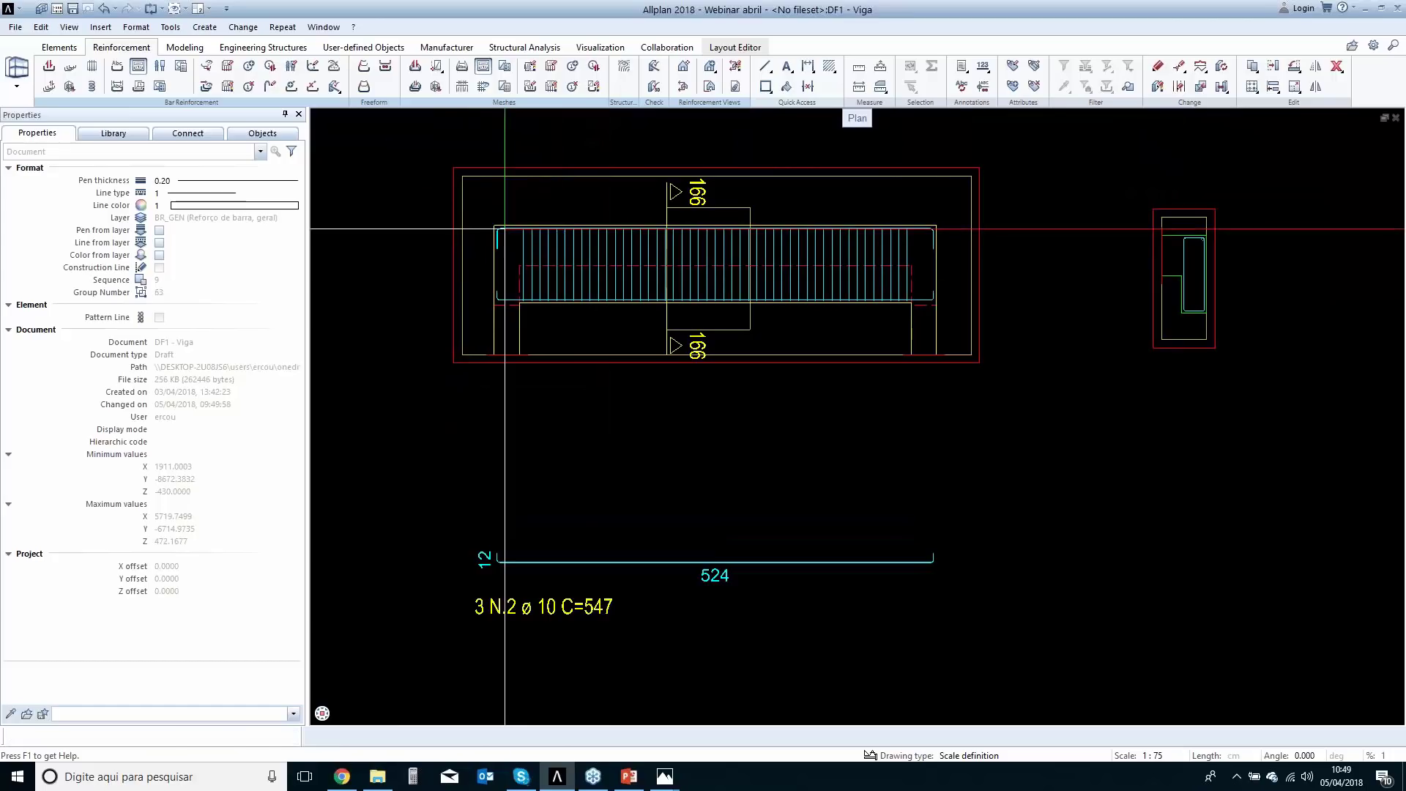
click(533, 473)
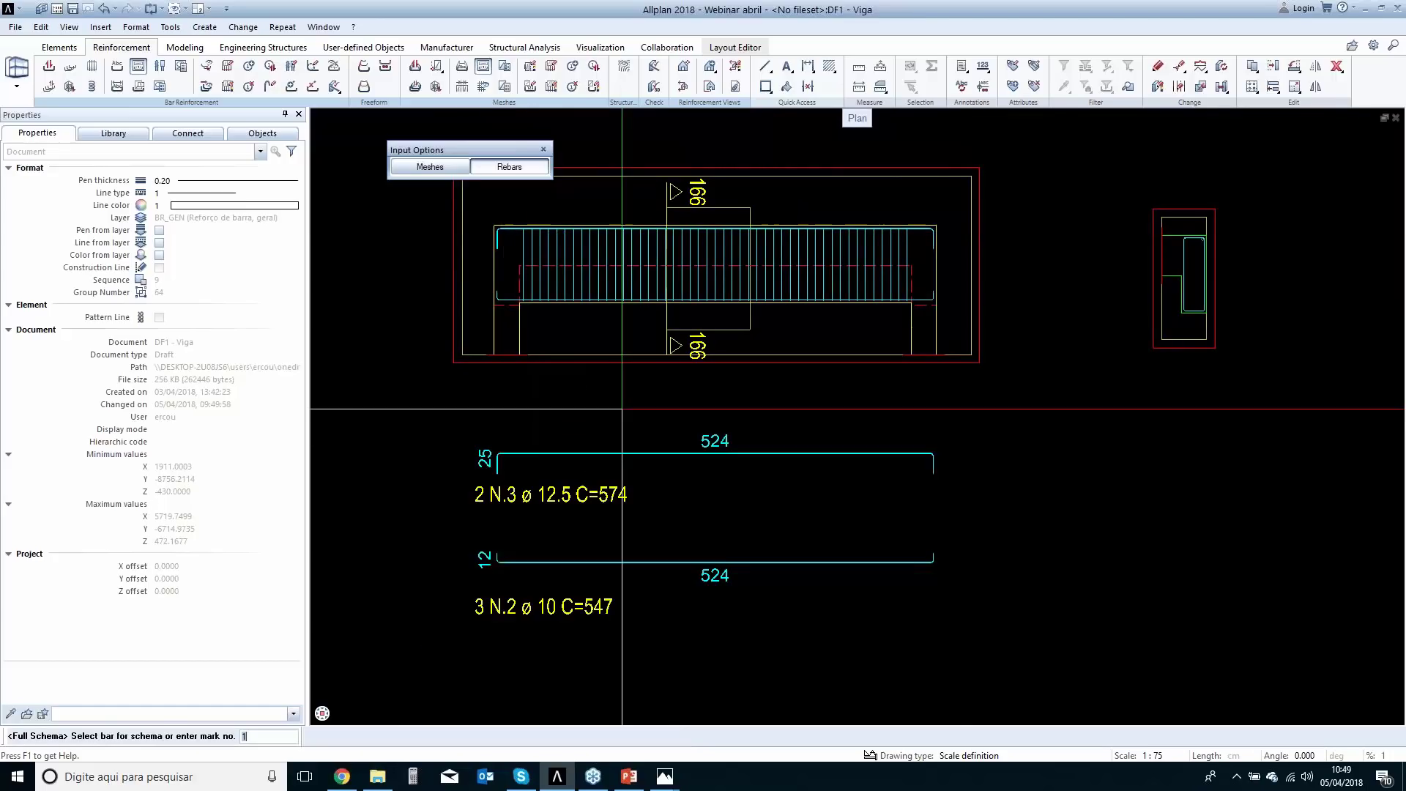
Place a full schema of the 6.3 mm stirrup below the cross section and finish the schema command.
scroll(1116, 352, down, 1)
middle_drag(1115, 352, 607, 435)
scroll(654, 384, up, 2)
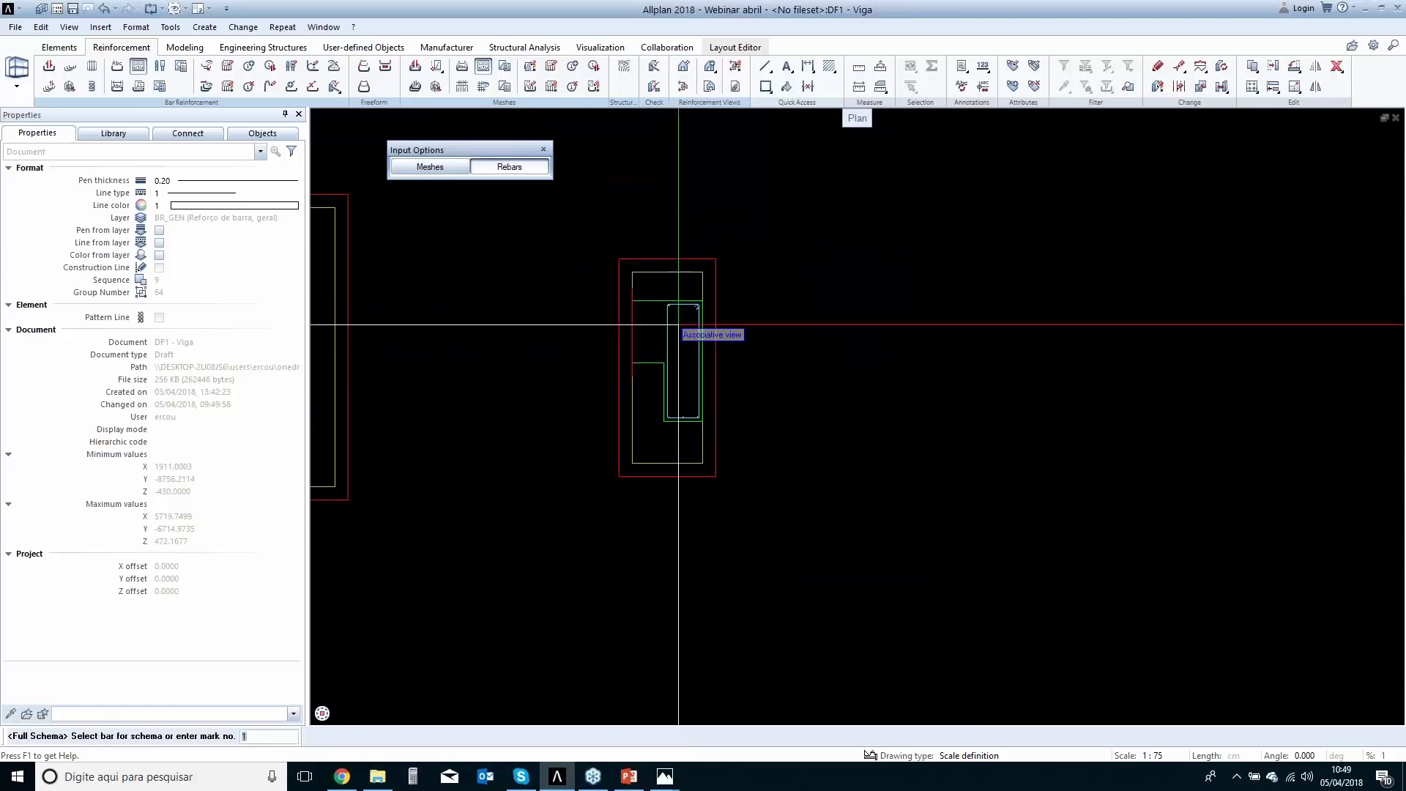
click(678, 333)
middle_drag(729, 520, 691, 300)
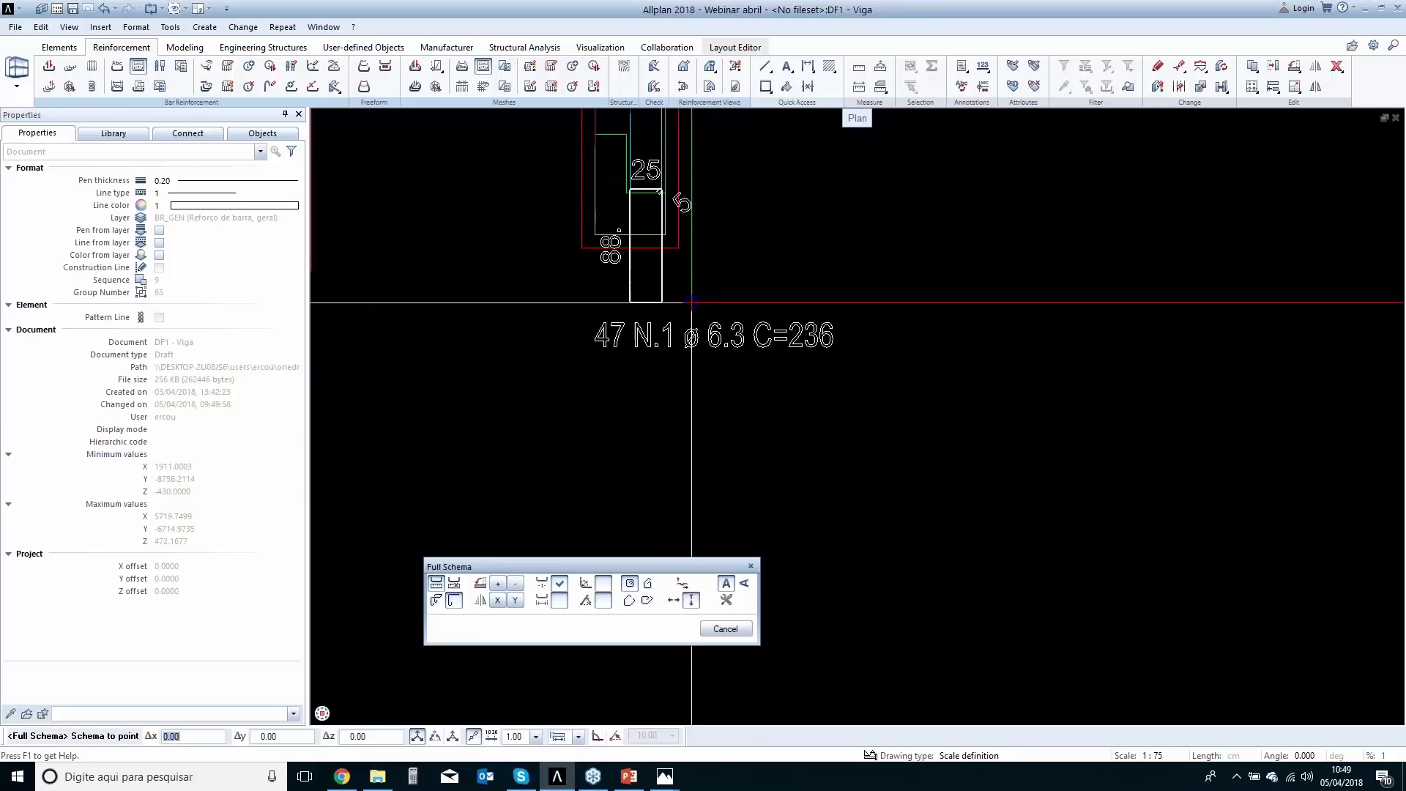
click(691, 459)
scroll(587, 405, down, 2)
scroll(587, 405, down, 1)
middle_drag(587, 405, 1019, 428)
key(Escape)
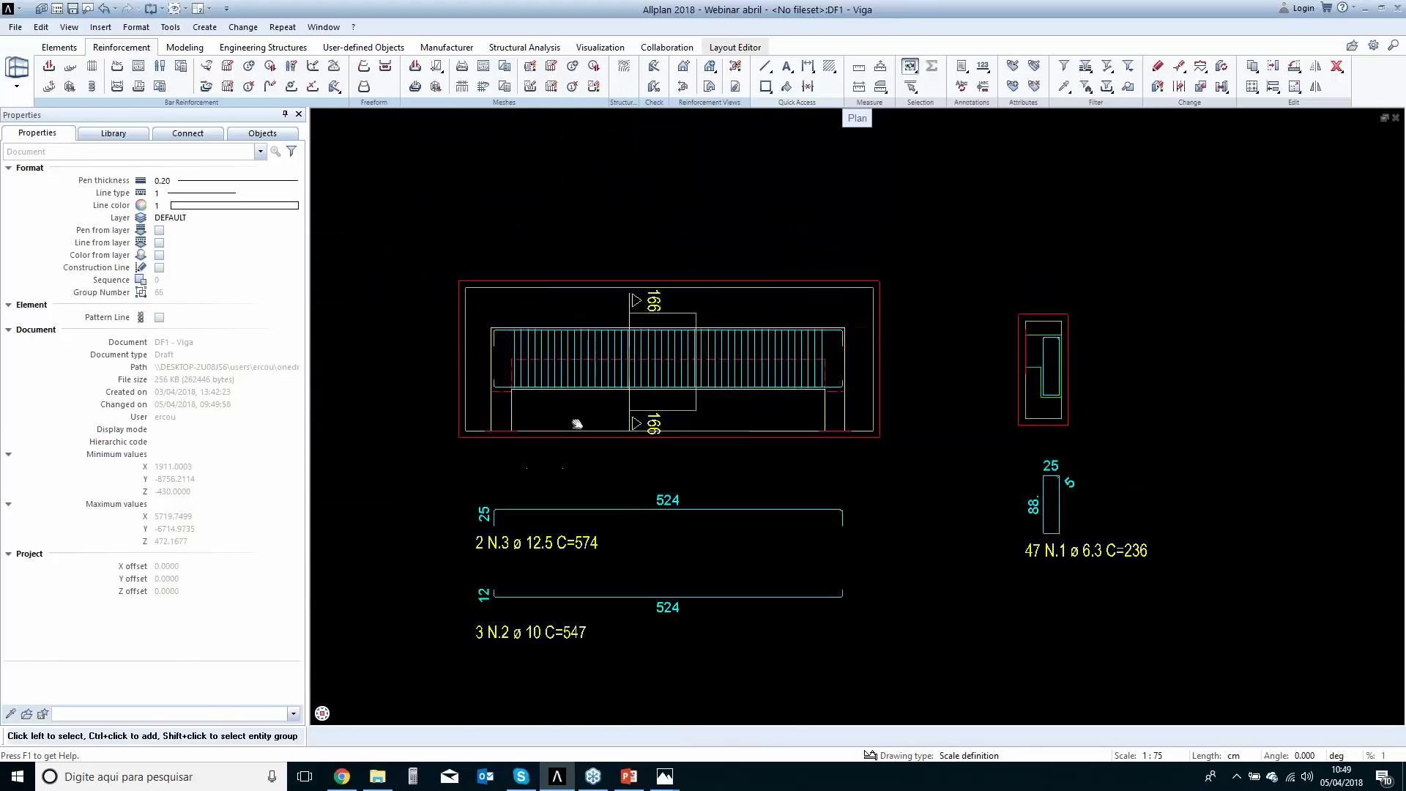
Change the bar diameter of the stirrup group beside the left support in the beam elevation.
scroll(543, 338, up, 2)
middle_drag(561, 396, 580, 449)
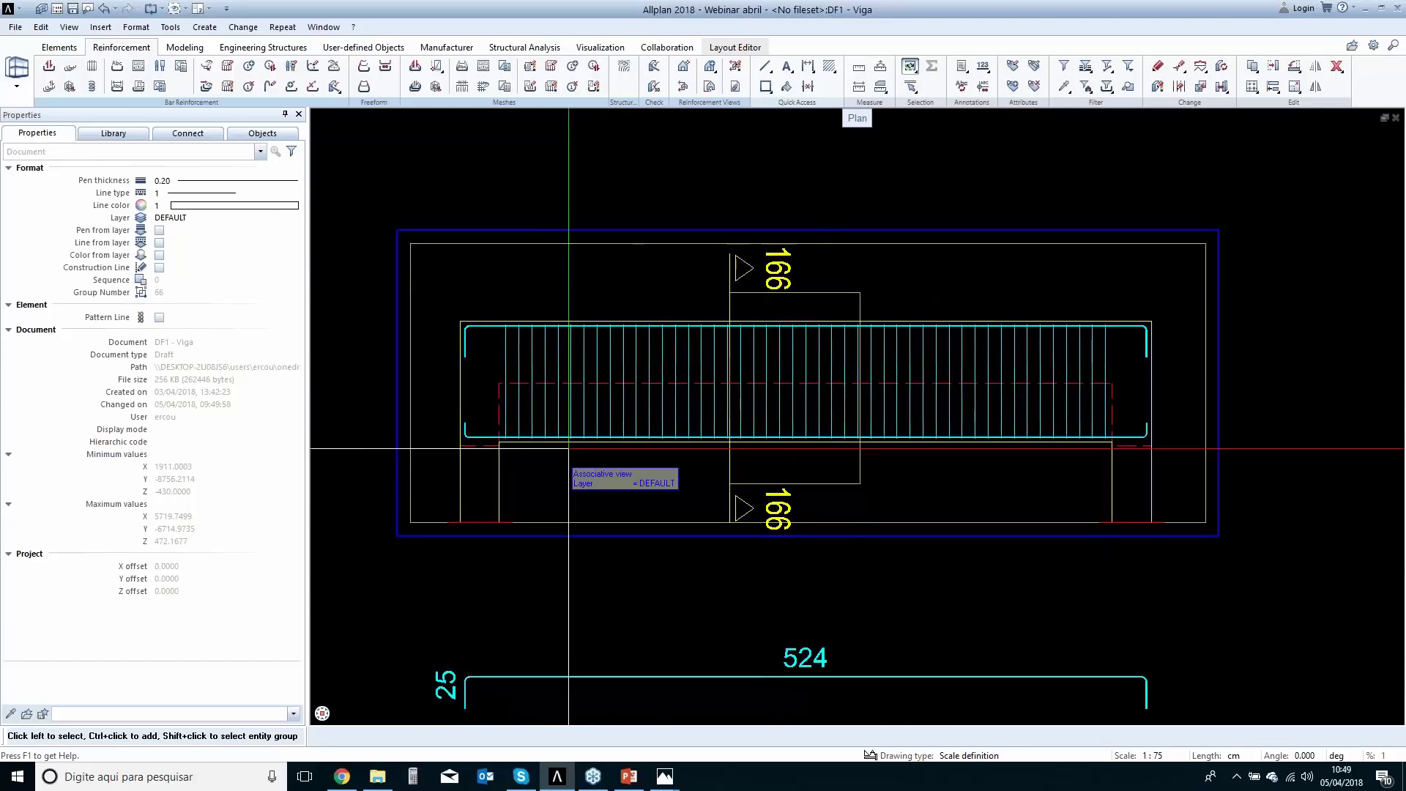
scroll(537, 451, up, 1)
drag(492, 257, 578, 445)
drag(577, 450, 576, 450)
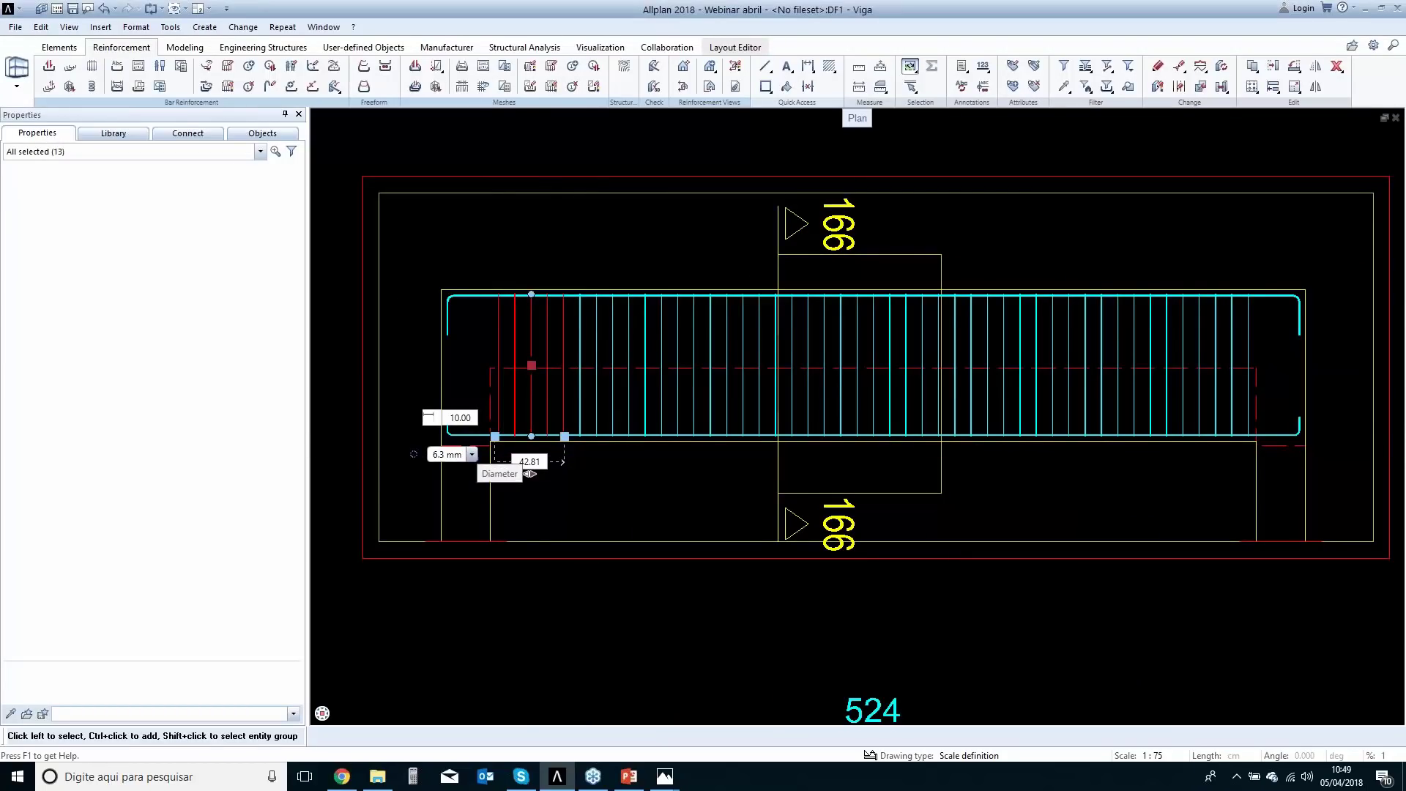
click(471, 454)
click(449, 509)
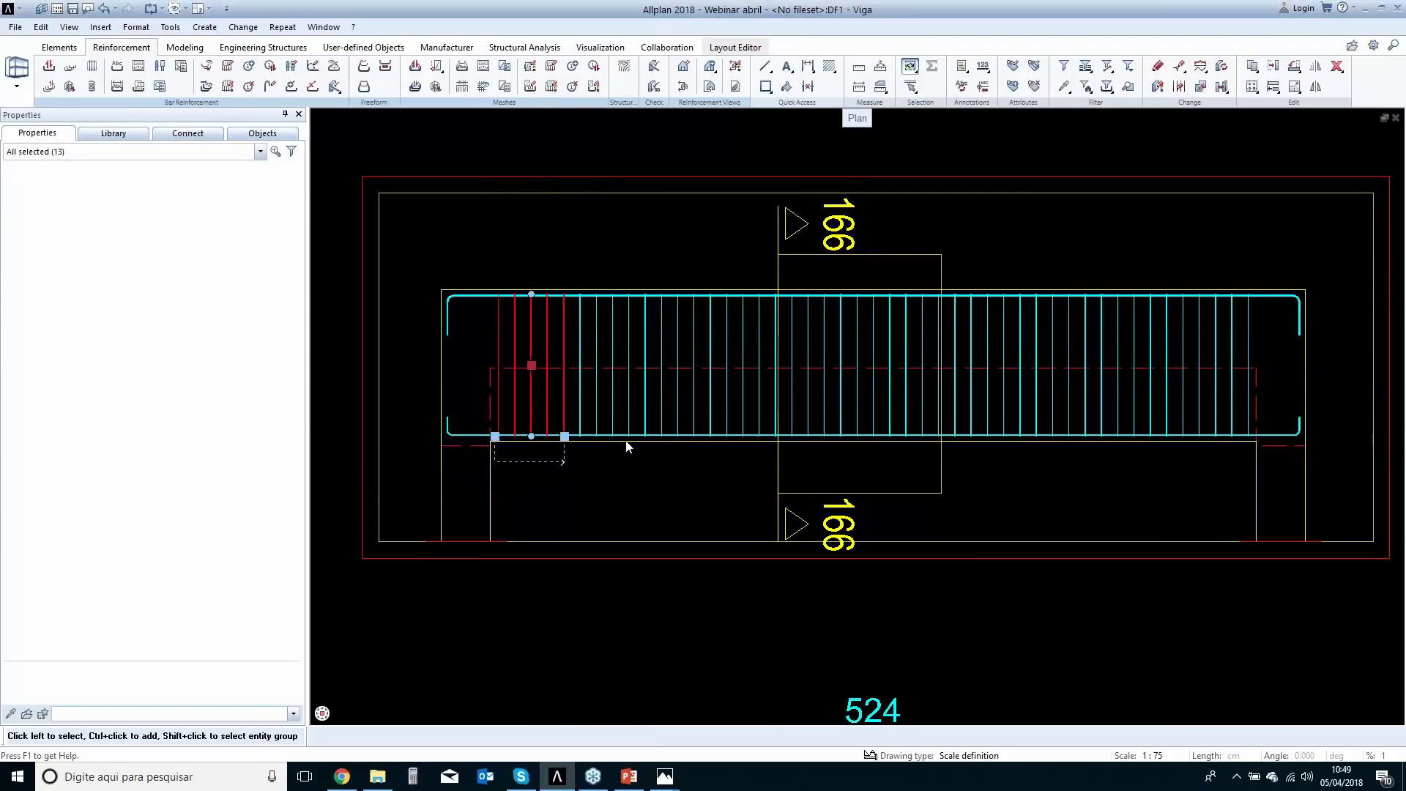
Set the bar diameter of the stirrup group beside the right support to 8 mm and clear the selection.
scroll(902, 486, down, 2)
middle_drag(902, 486, 648, 506)
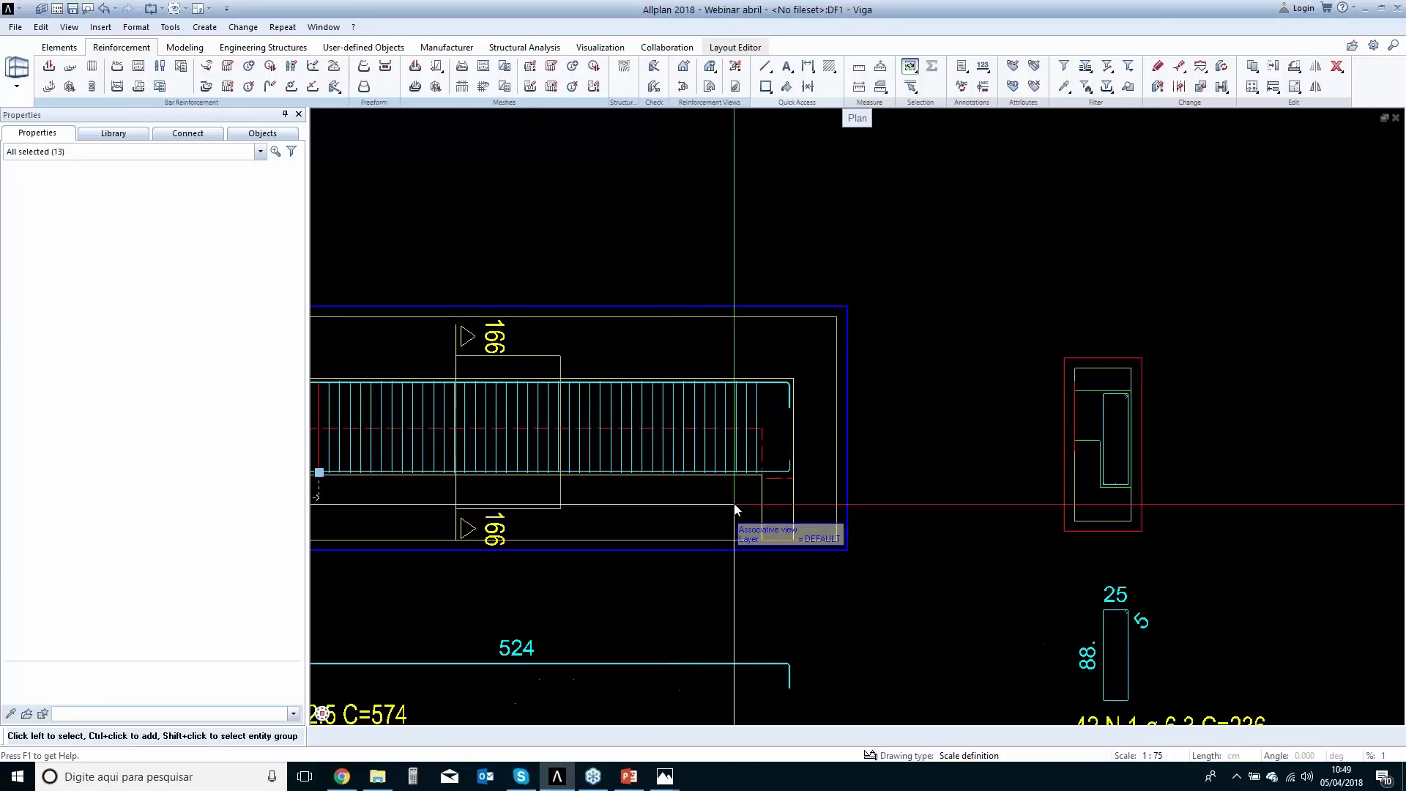
click(732, 491)
scroll(731, 487, up, 2)
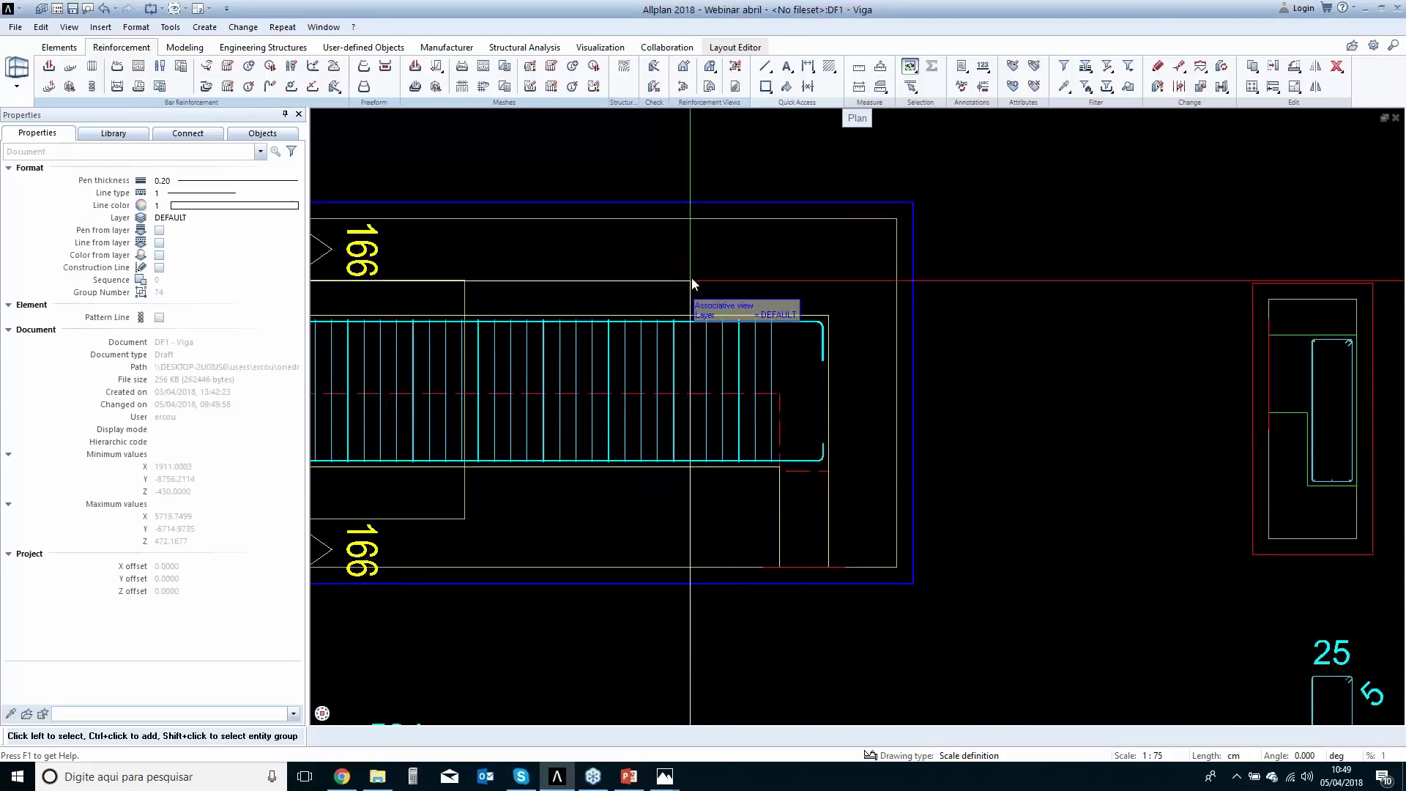
drag(699, 277, 778, 484)
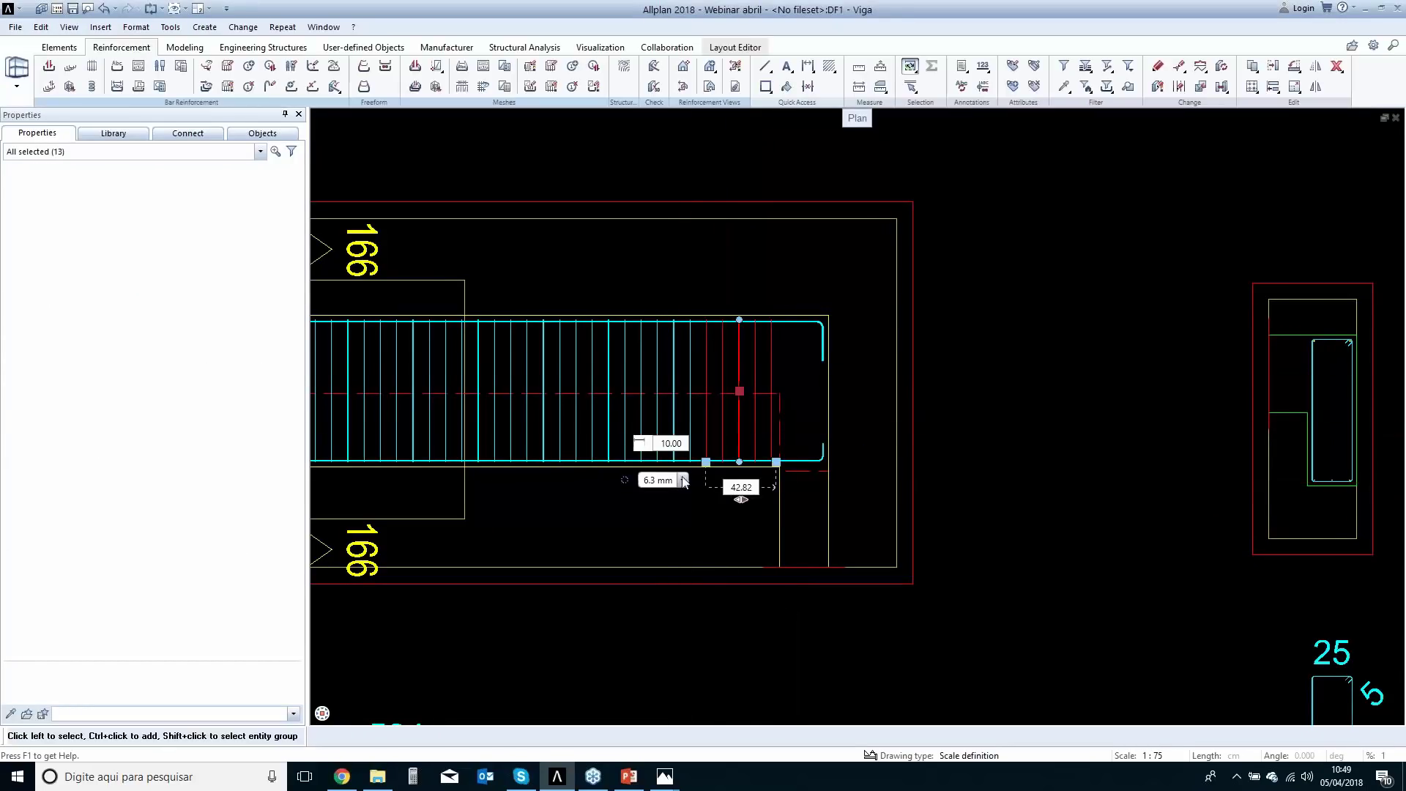
click(728, 418)
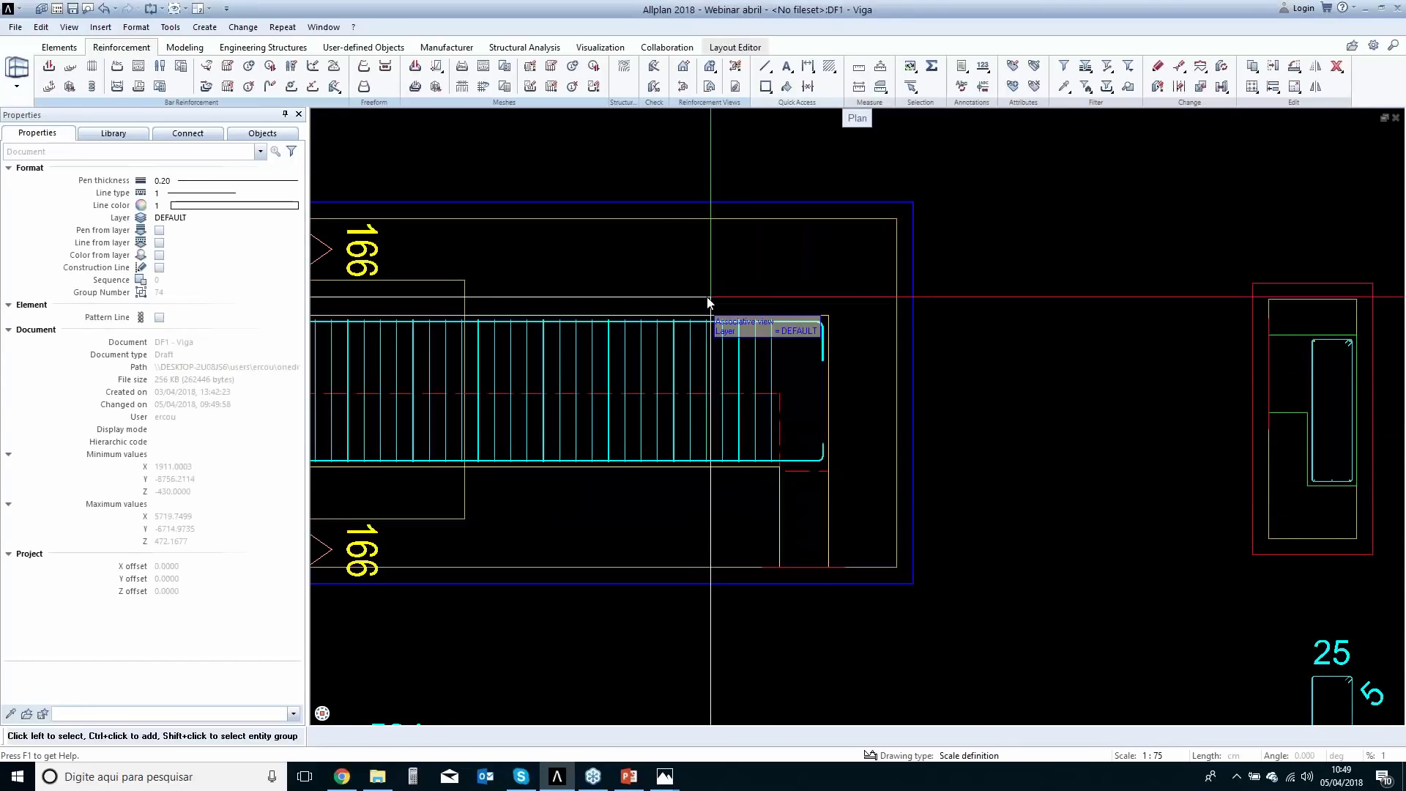
drag(699, 295, 773, 488)
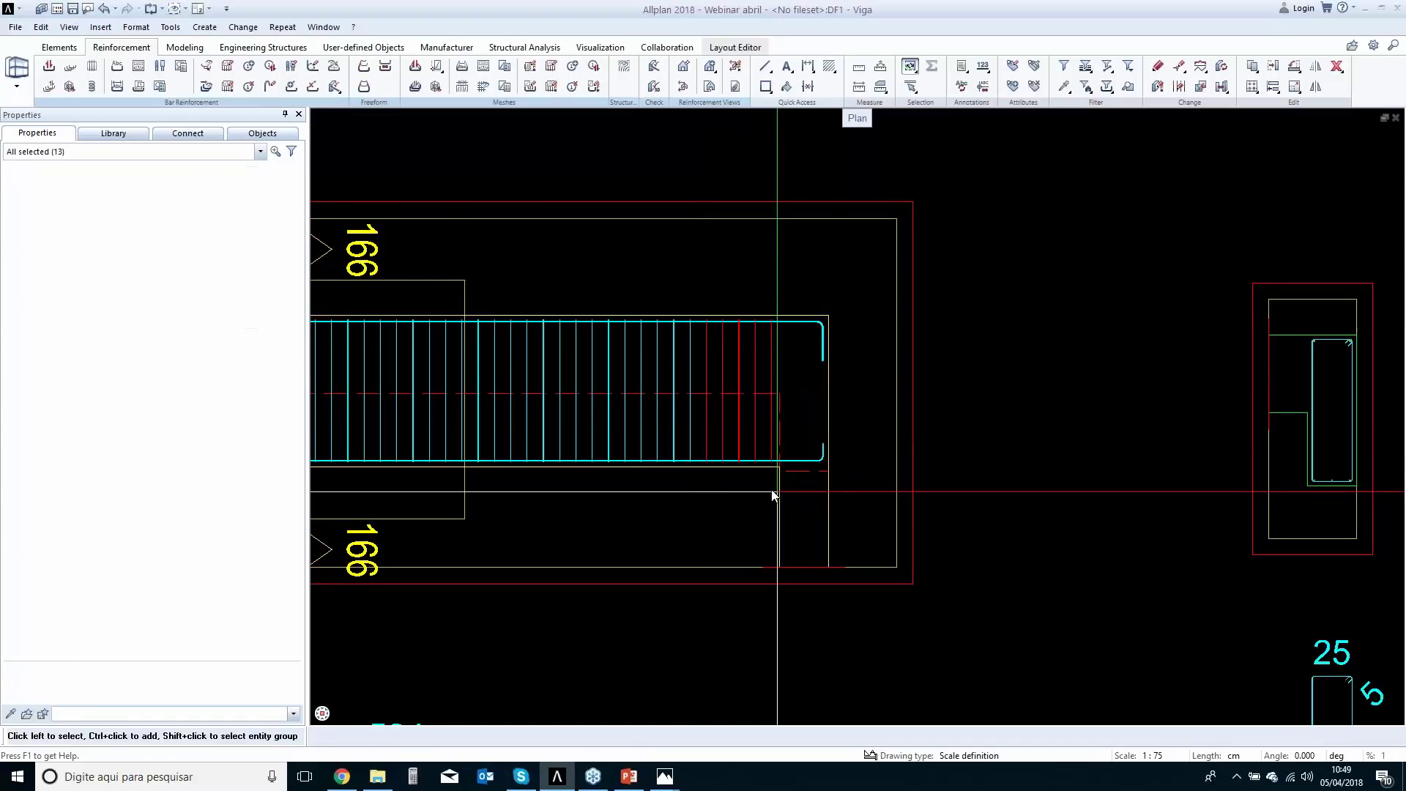
click(682, 480)
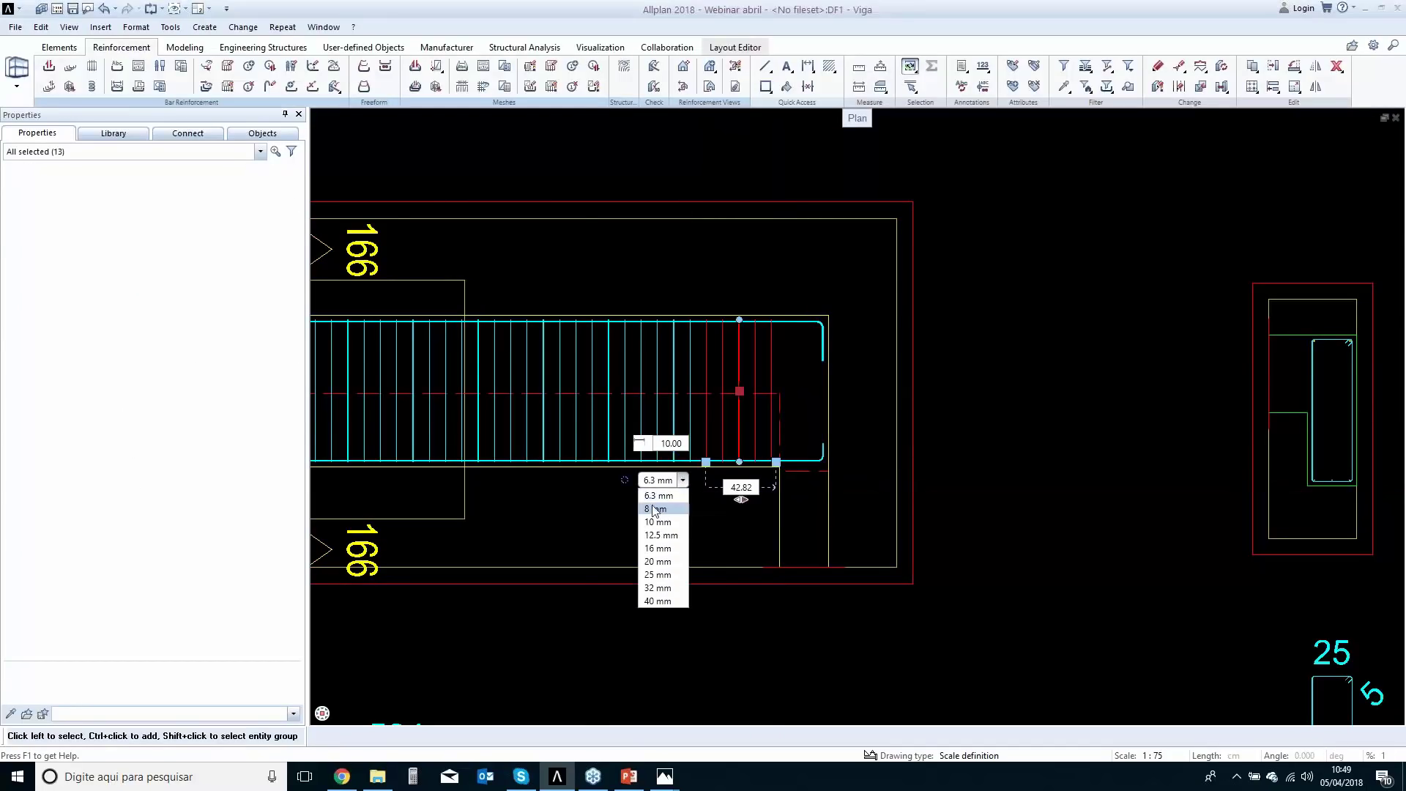
key(Escape)
key(Escape)
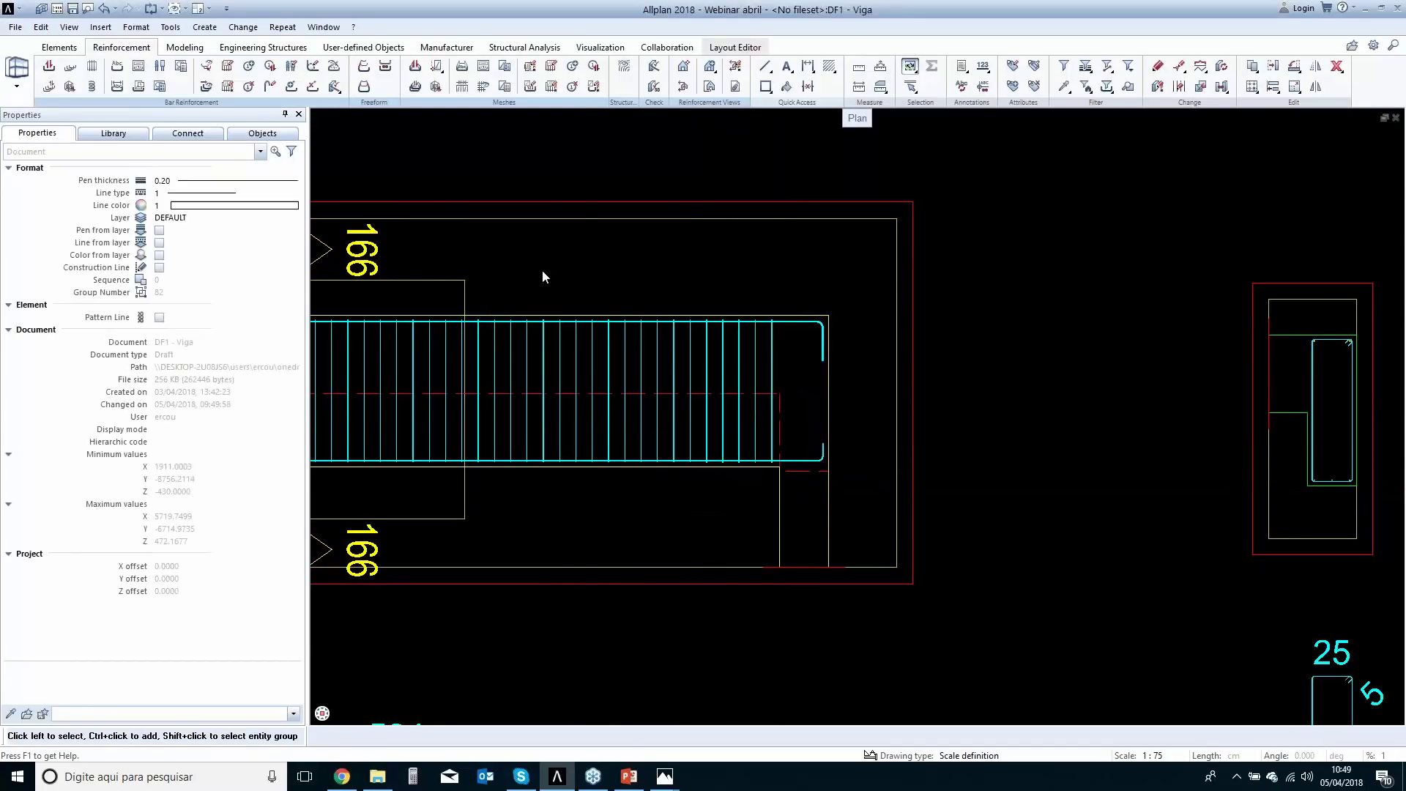
Add a dimension line above the left support's stirrup group, labelled with number of pieces, mark number and spacing on an automatic text leader.
scroll(726, 400, down, 5)
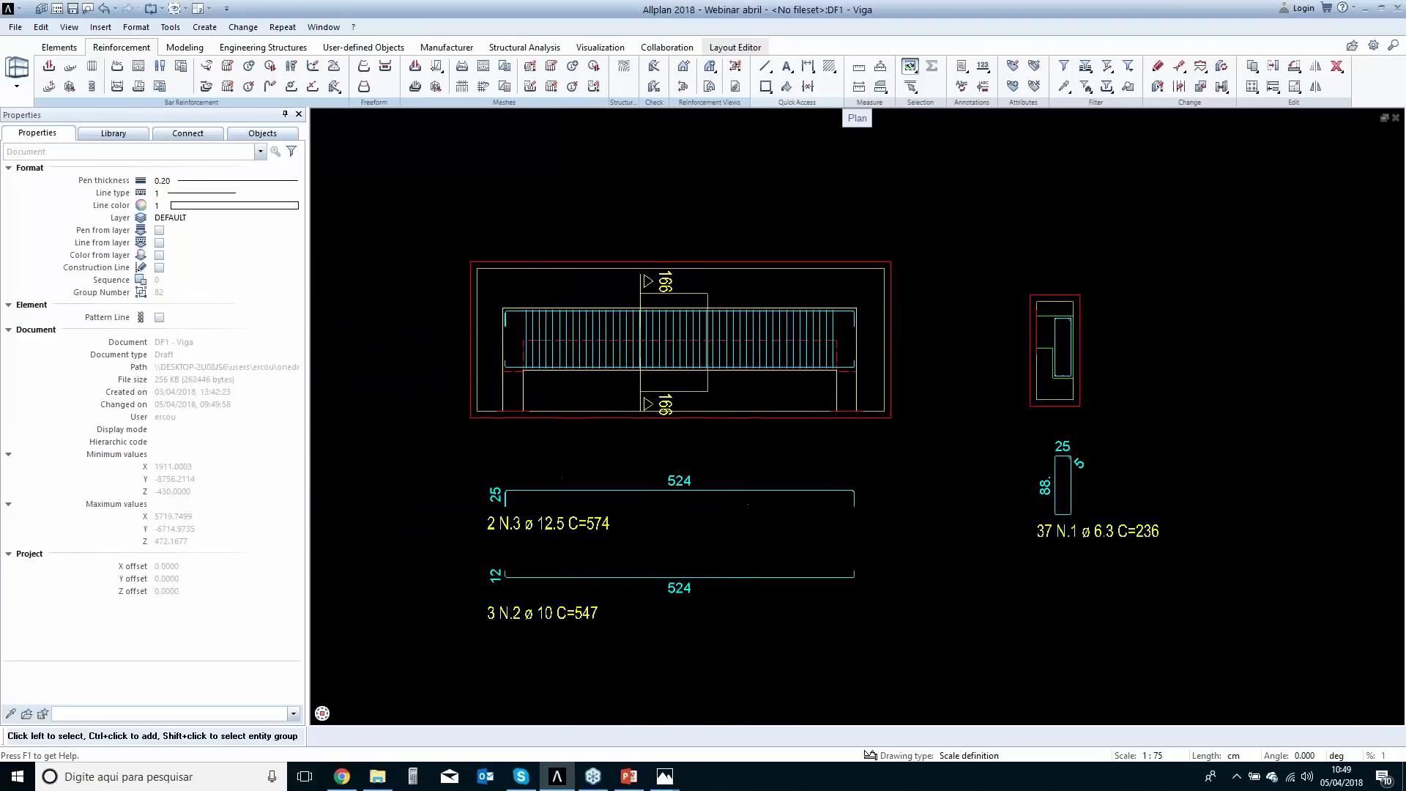
scroll(726, 400, up, 5)
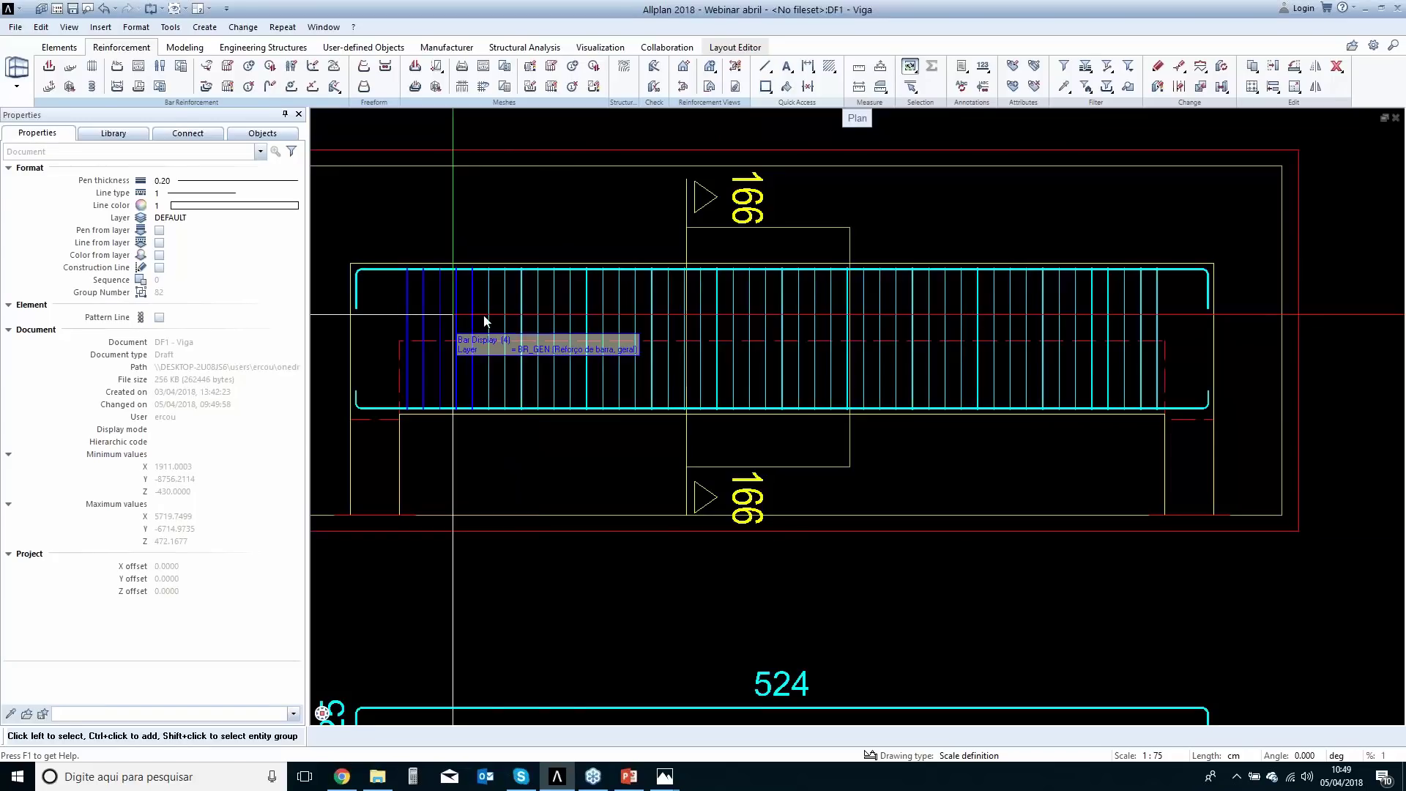
scroll(480, 314, down, 2)
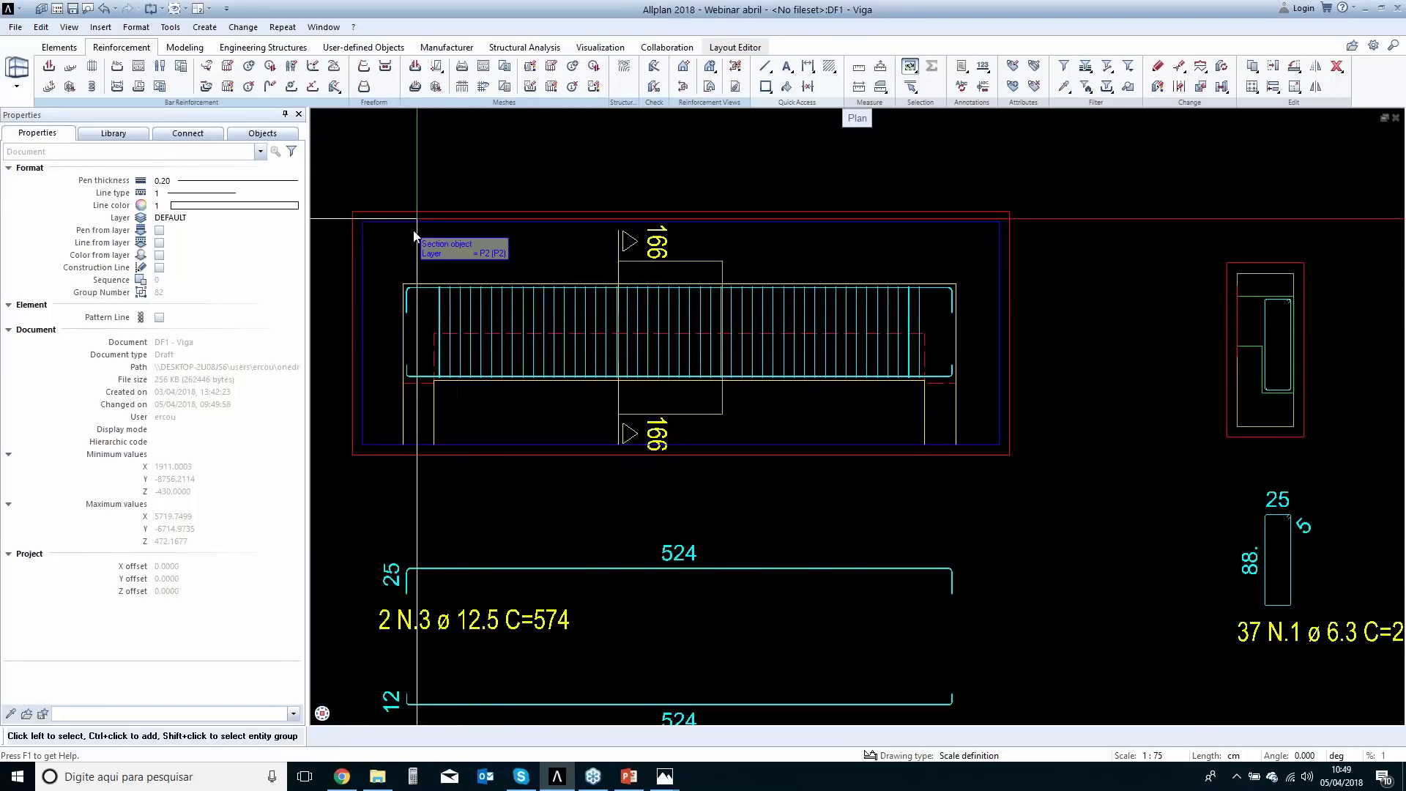
right_click(456, 304)
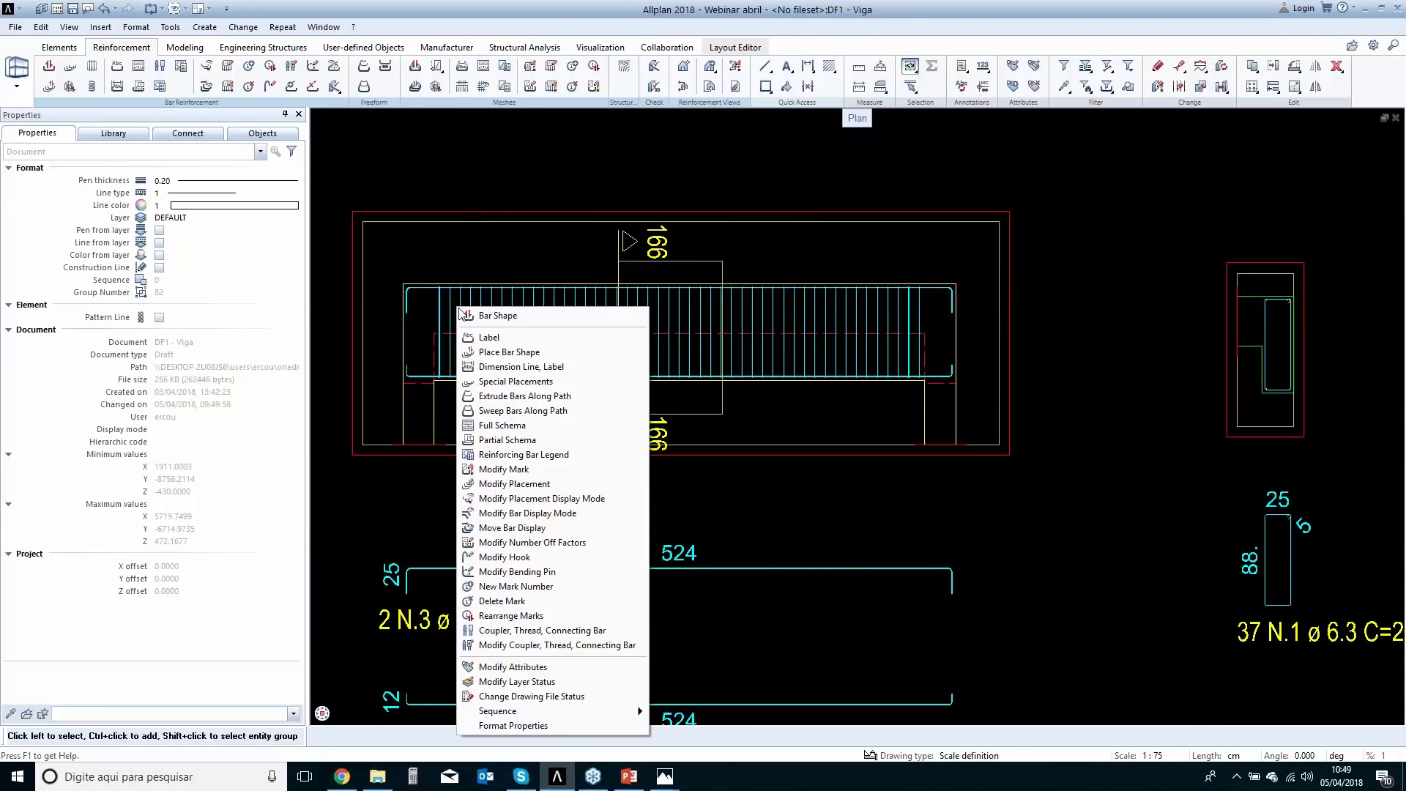
click(503, 367)
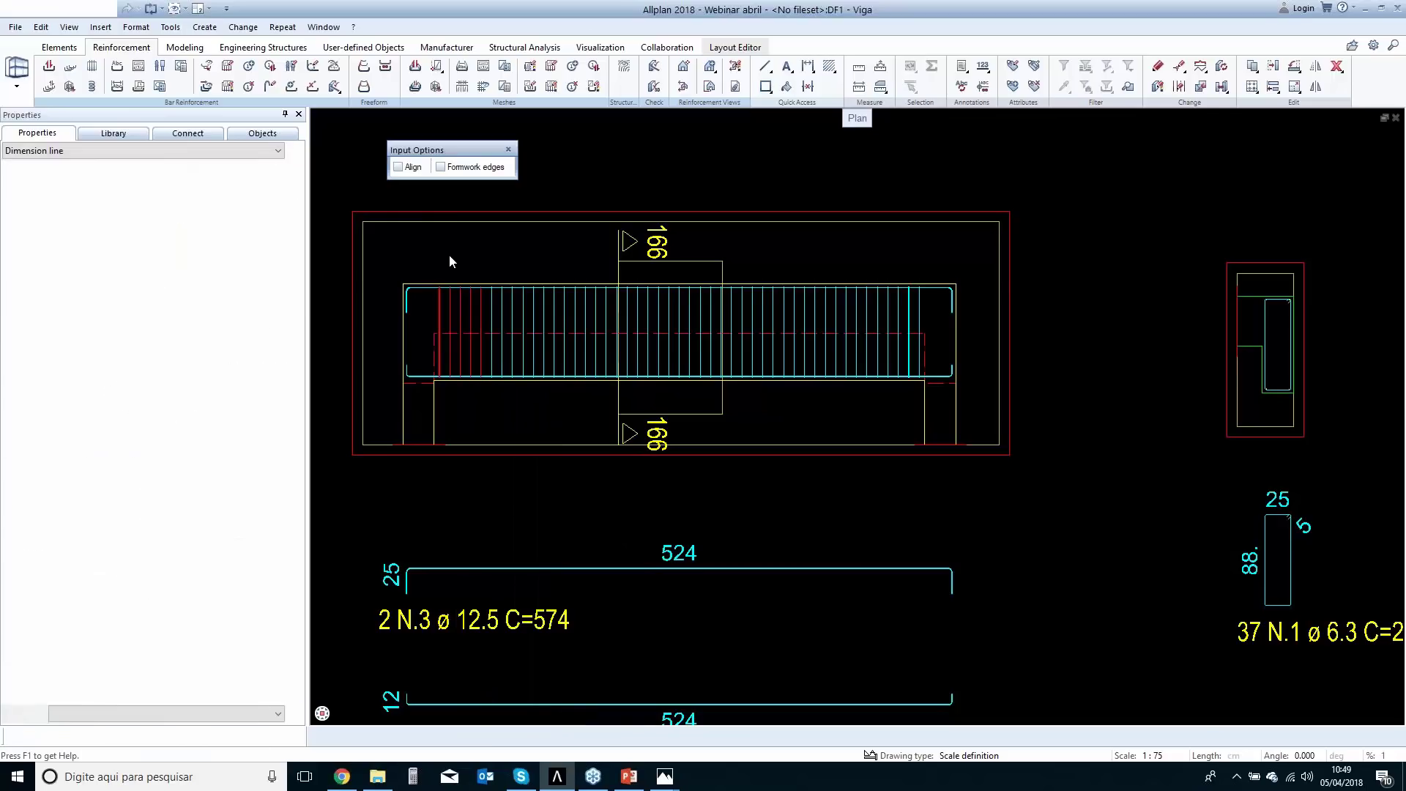
scroll(453, 241, up, 2)
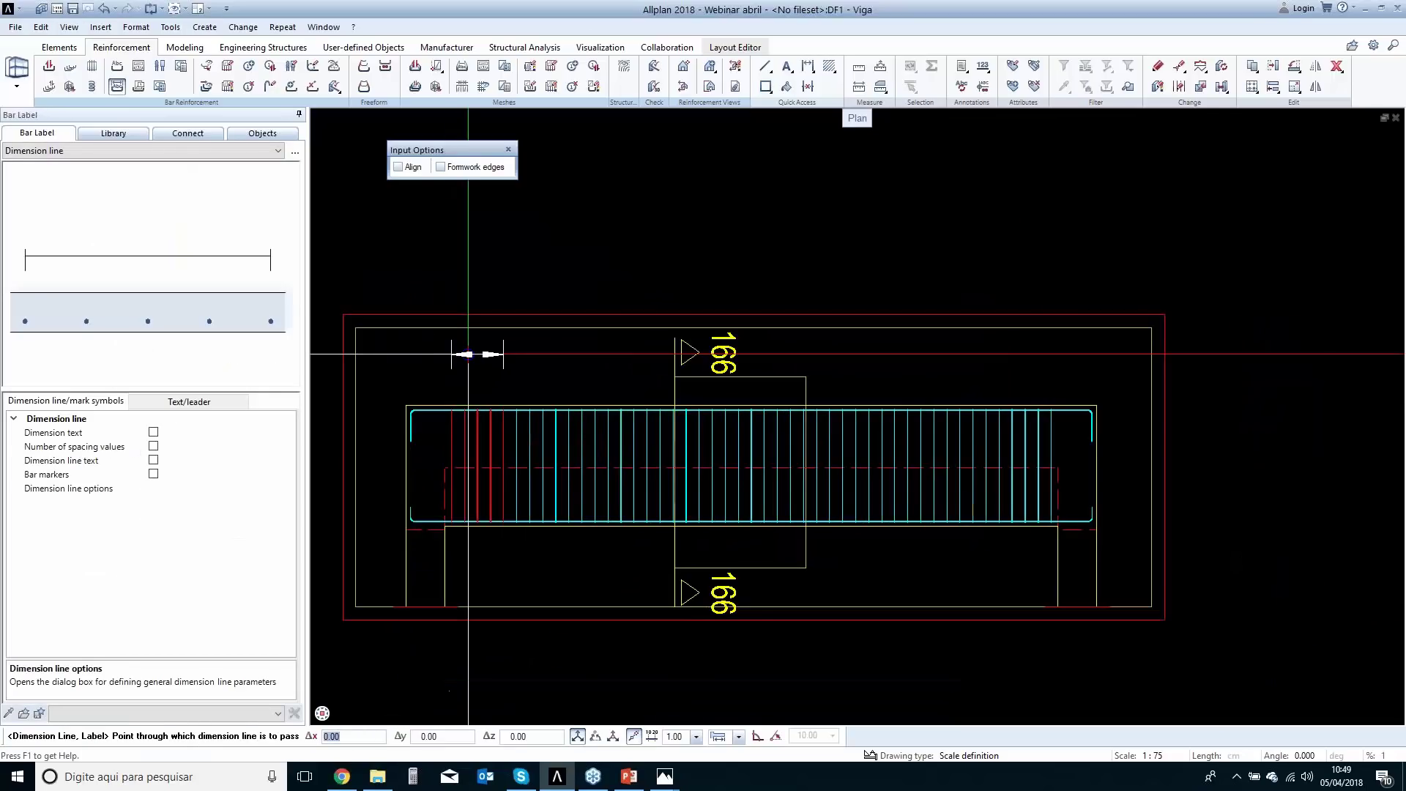
click(469, 348)
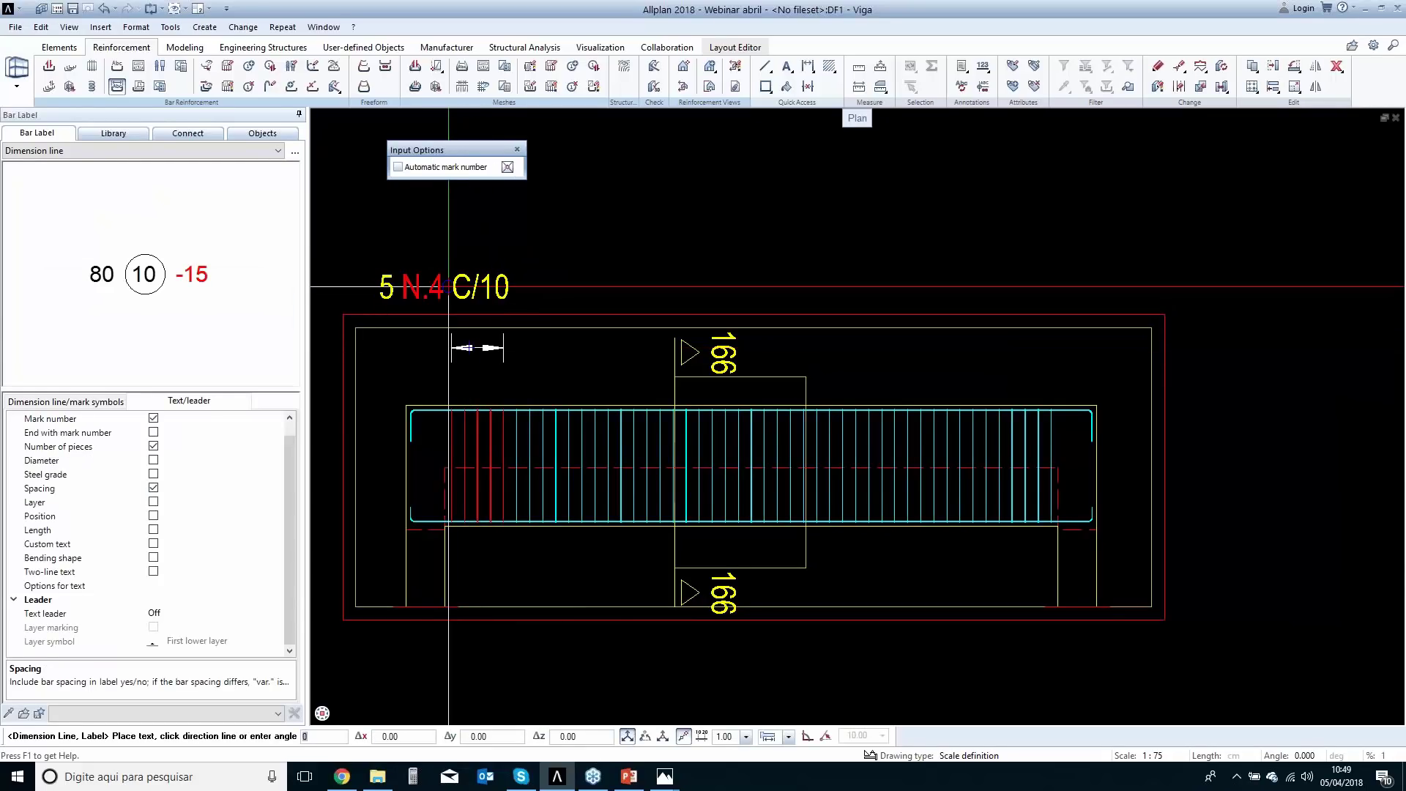
click(178, 615)
click(277, 612)
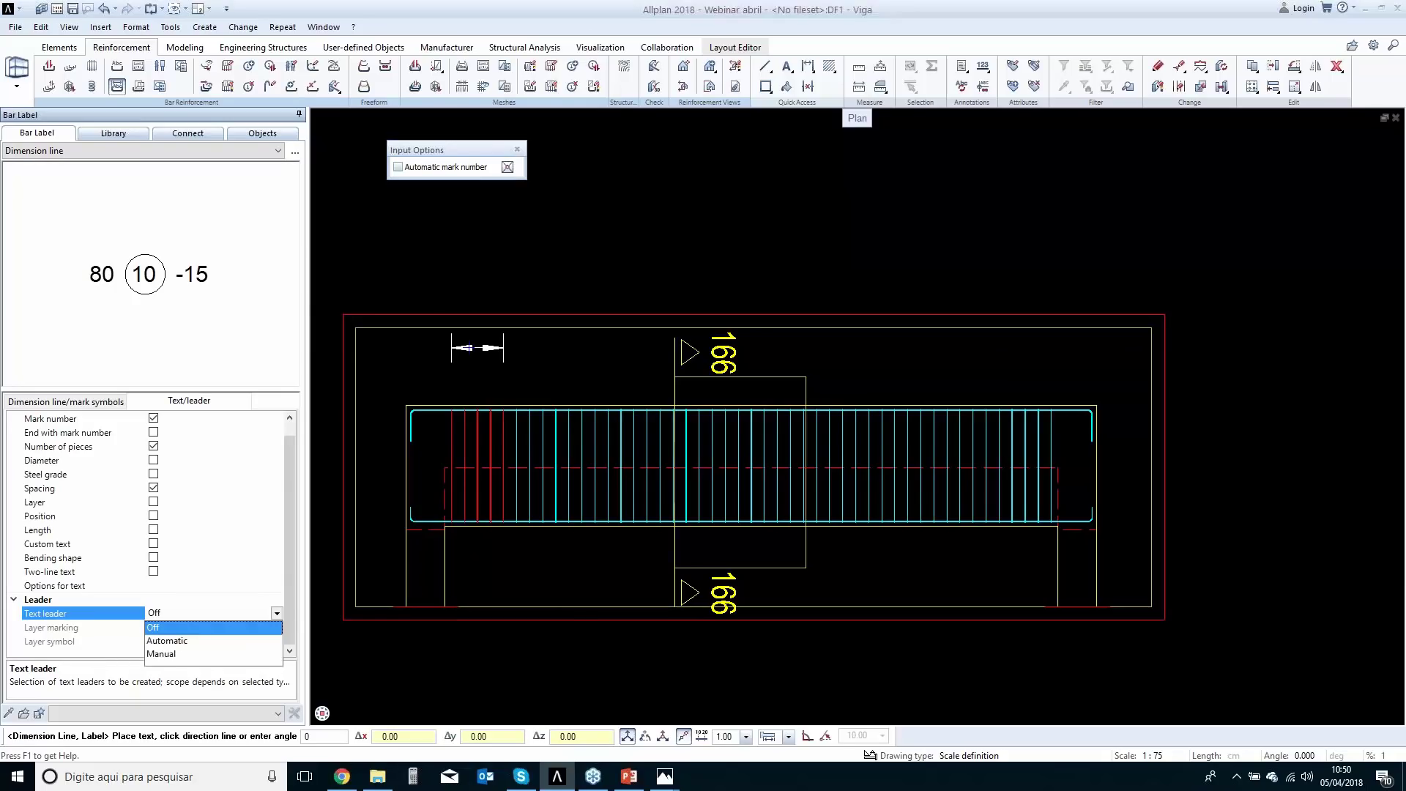
click(192, 644)
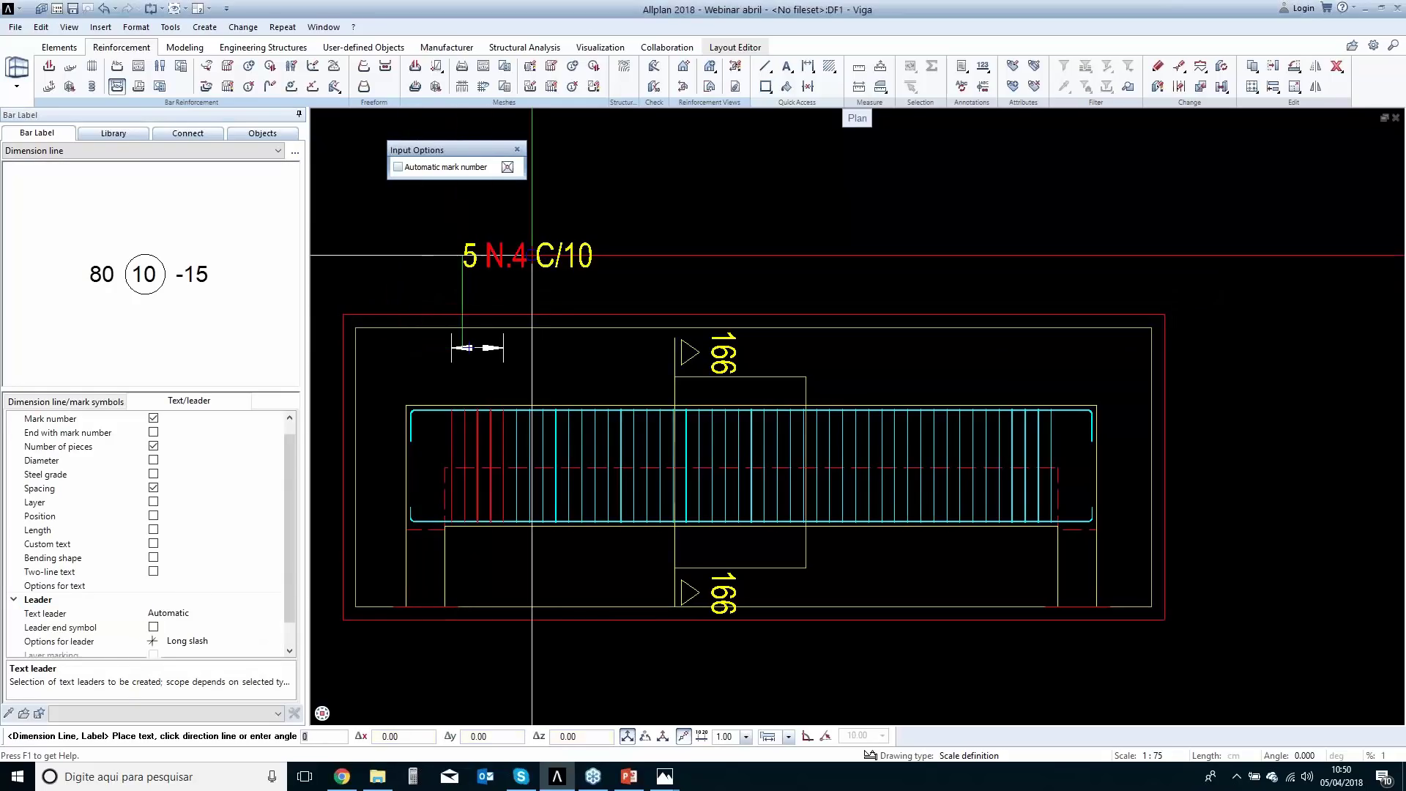
click(540, 252)
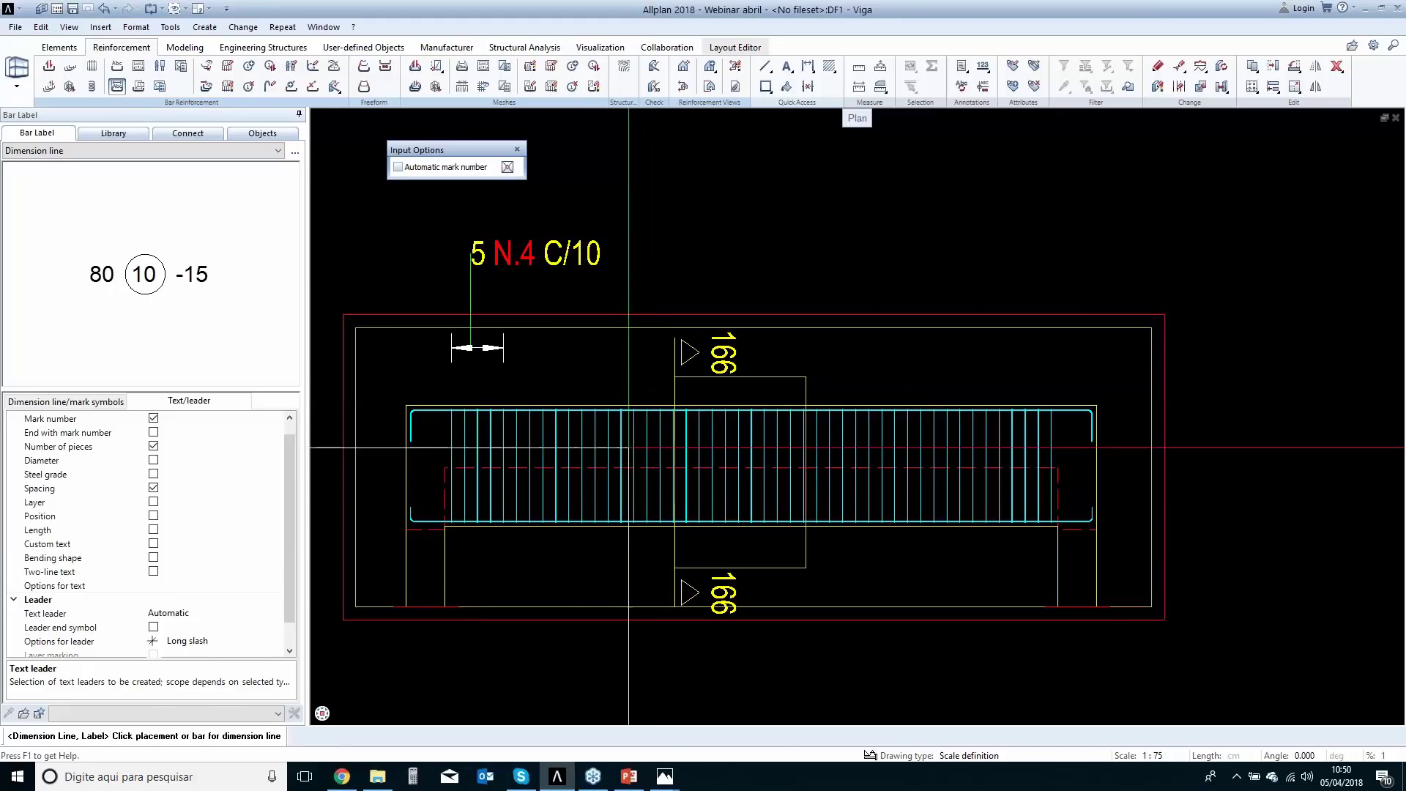
Dimension the middle stirrup group in line with the first dimension line and place its label above, with the text leader off.
click(620, 461)
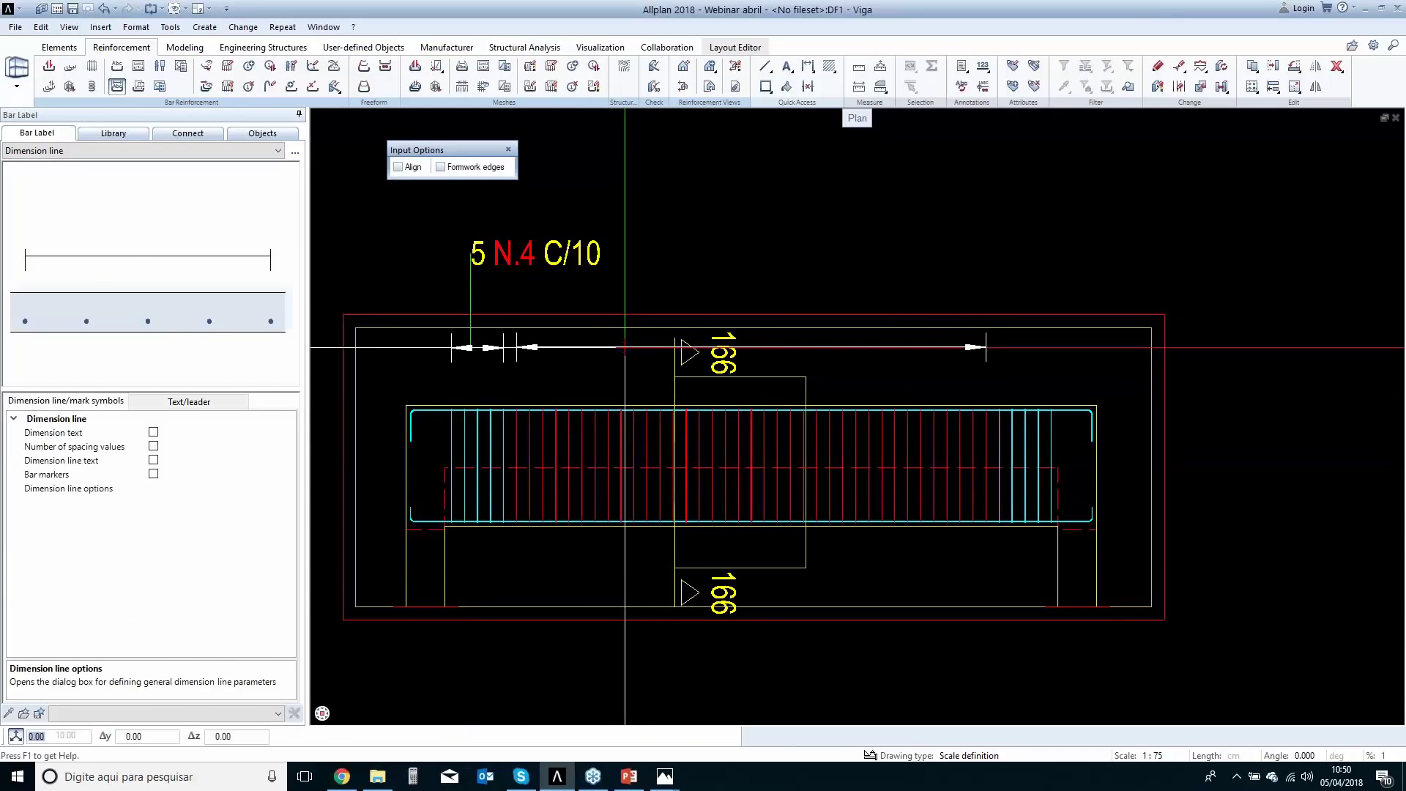
click(624, 347)
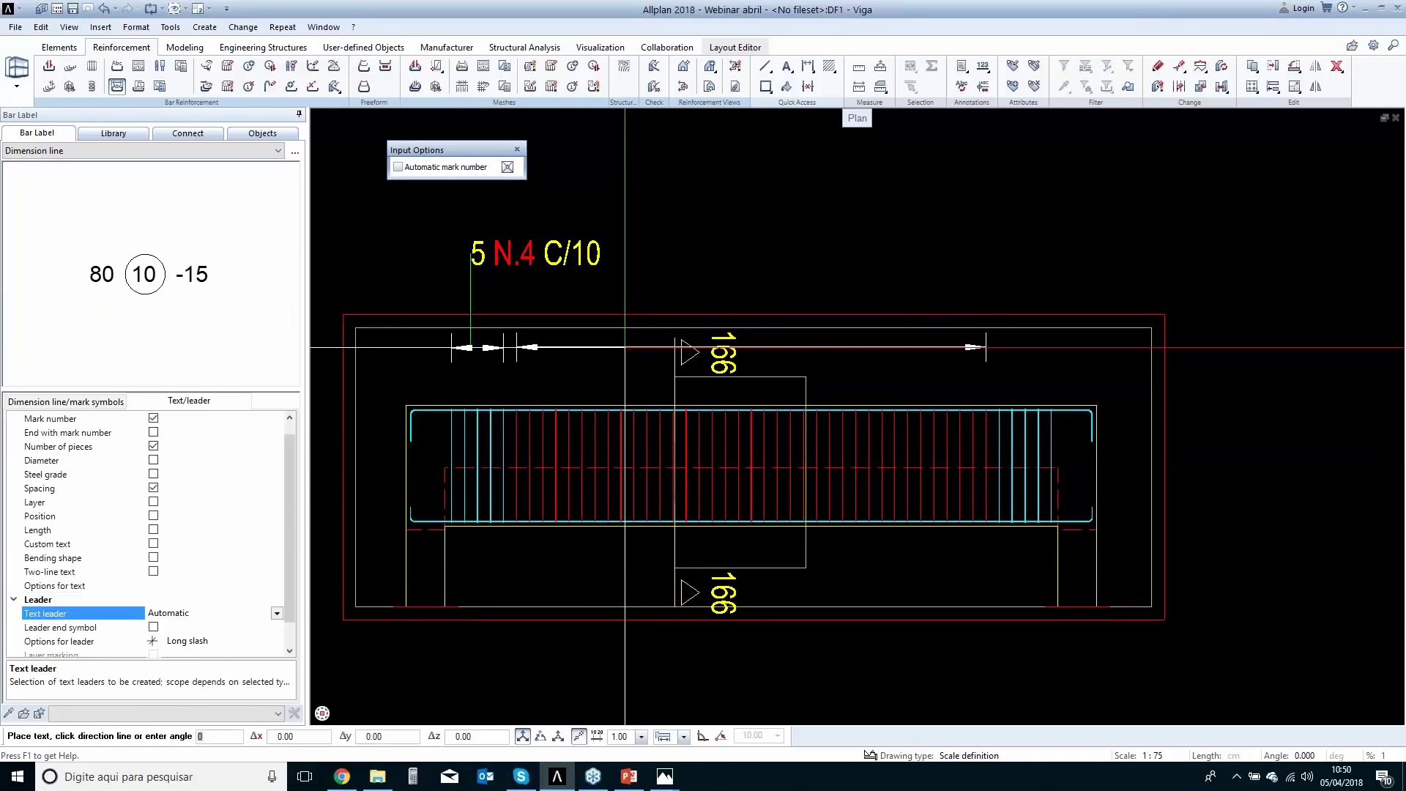
click(274, 614)
click(276, 612)
click(211, 627)
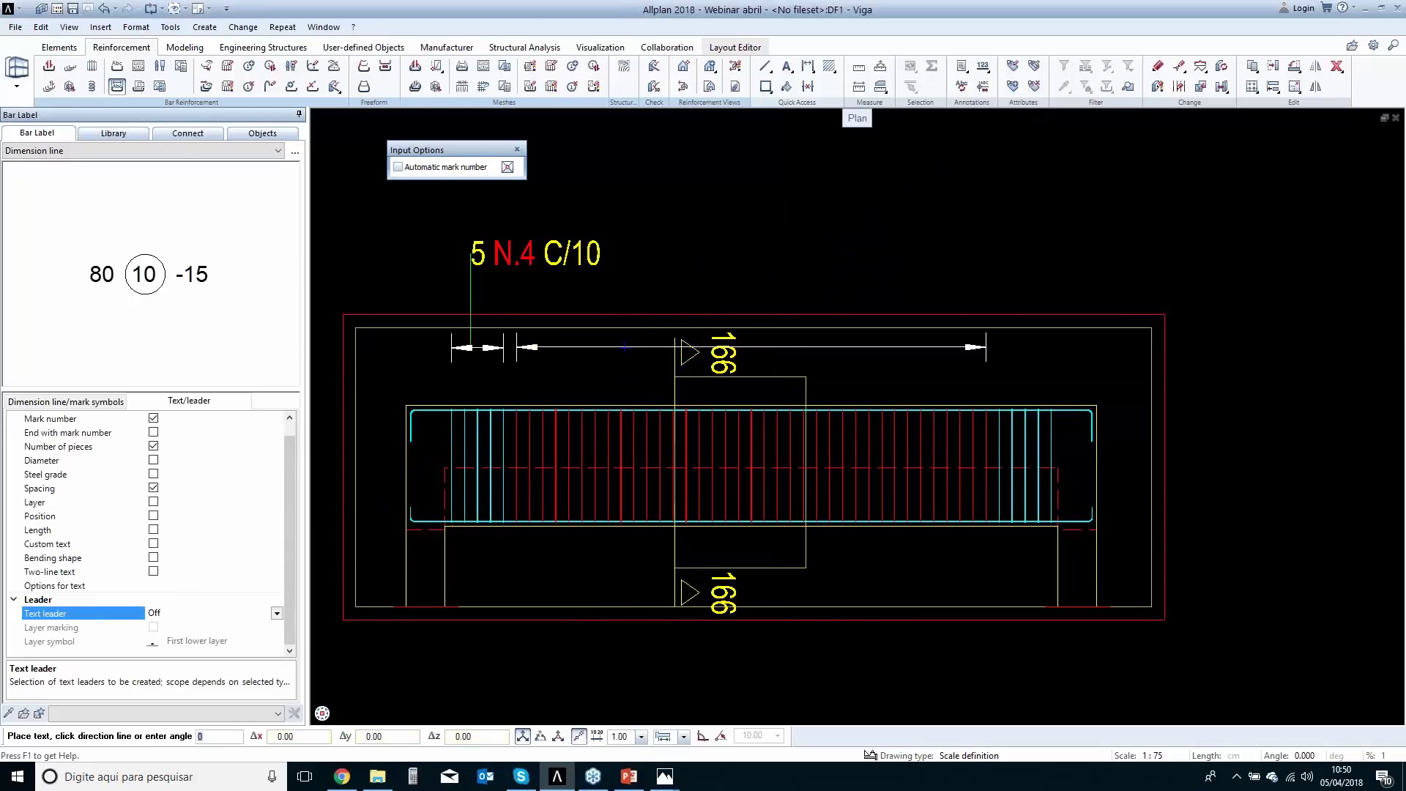
click(724, 302)
Dimension the right support's stirrup group on the same line, place its label with an automatic text leader, and finish the dimensioning command.
mouse_move(985, 380)
middle_down()
mouse_move(934, 401)
mouse_move(706, 414)
middle_up()
click(743, 461)
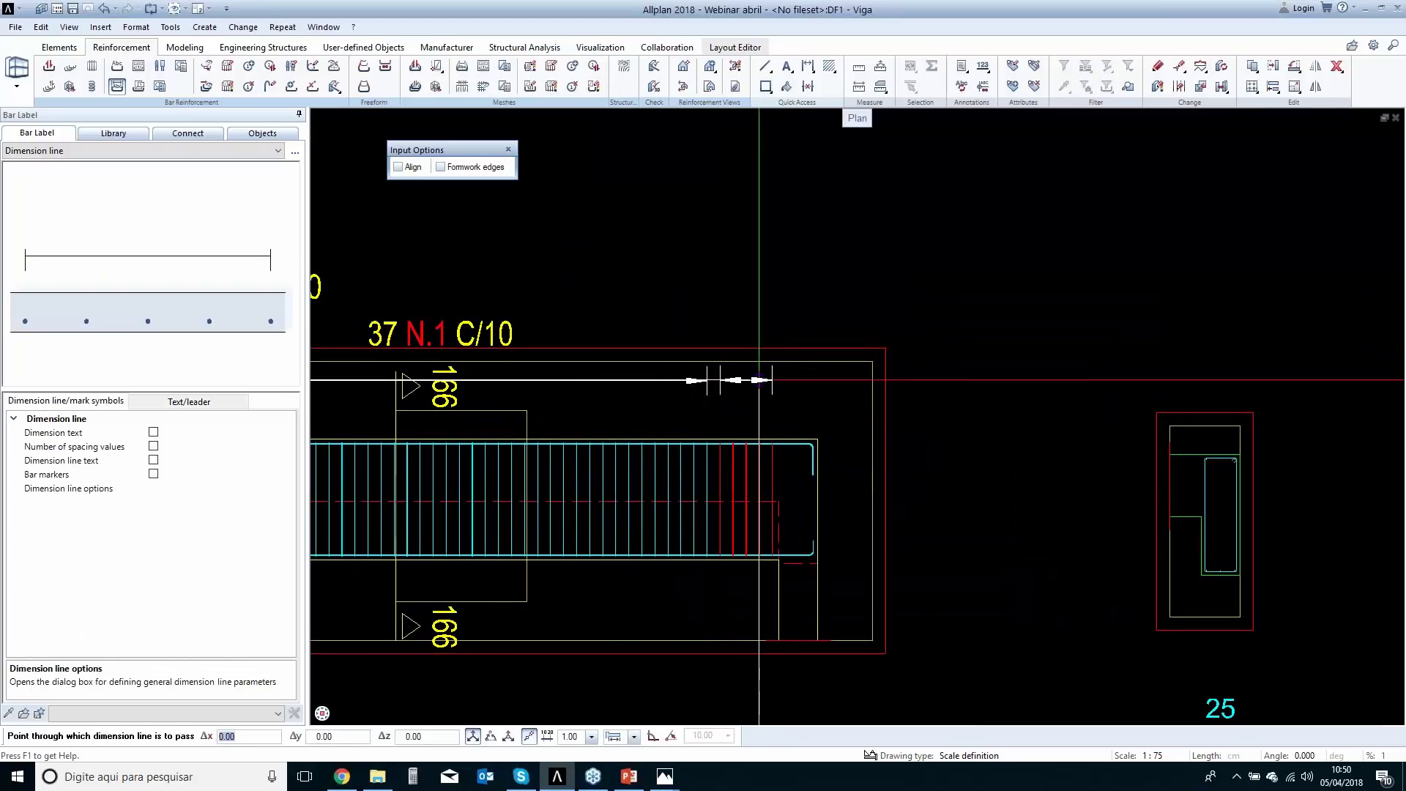
click(758, 380)
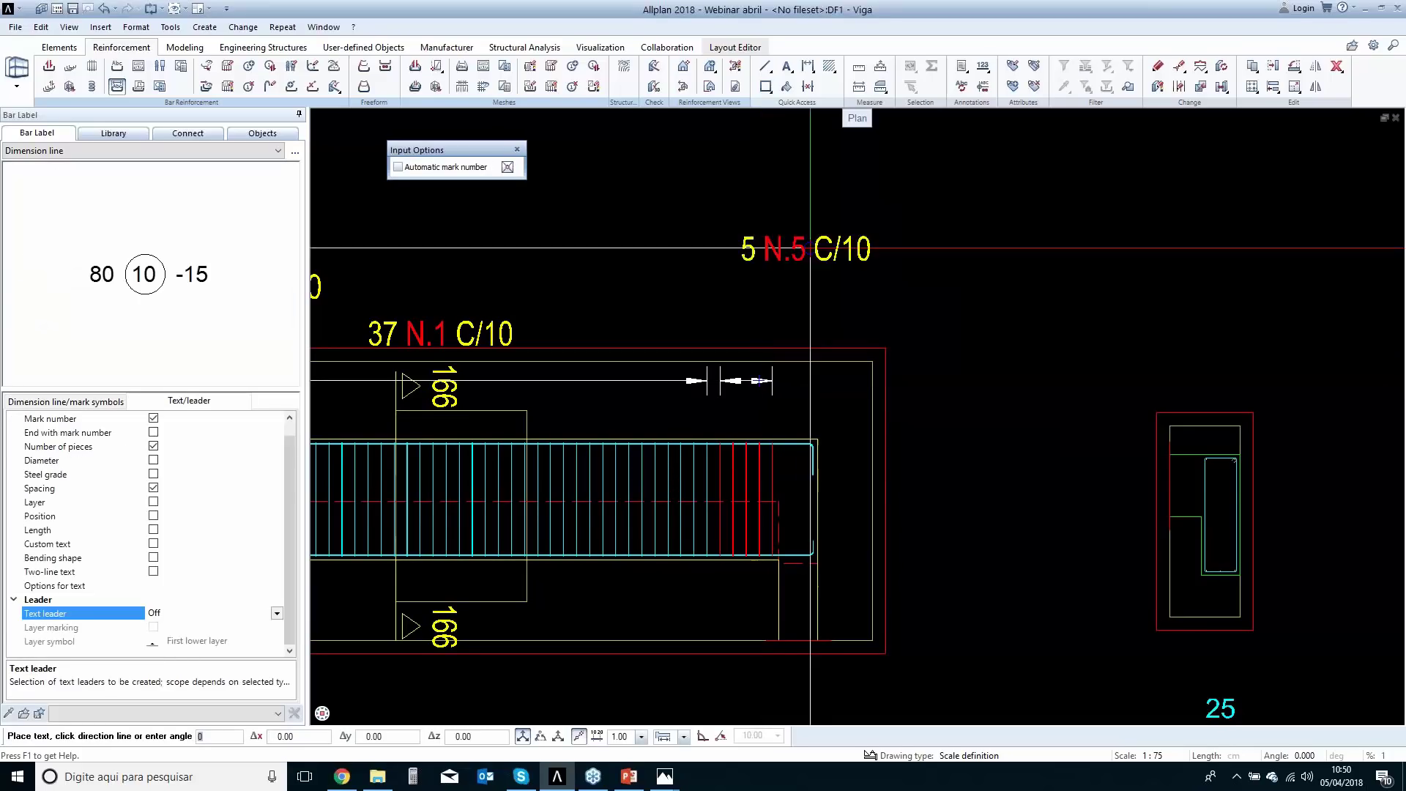
click(279, 619)
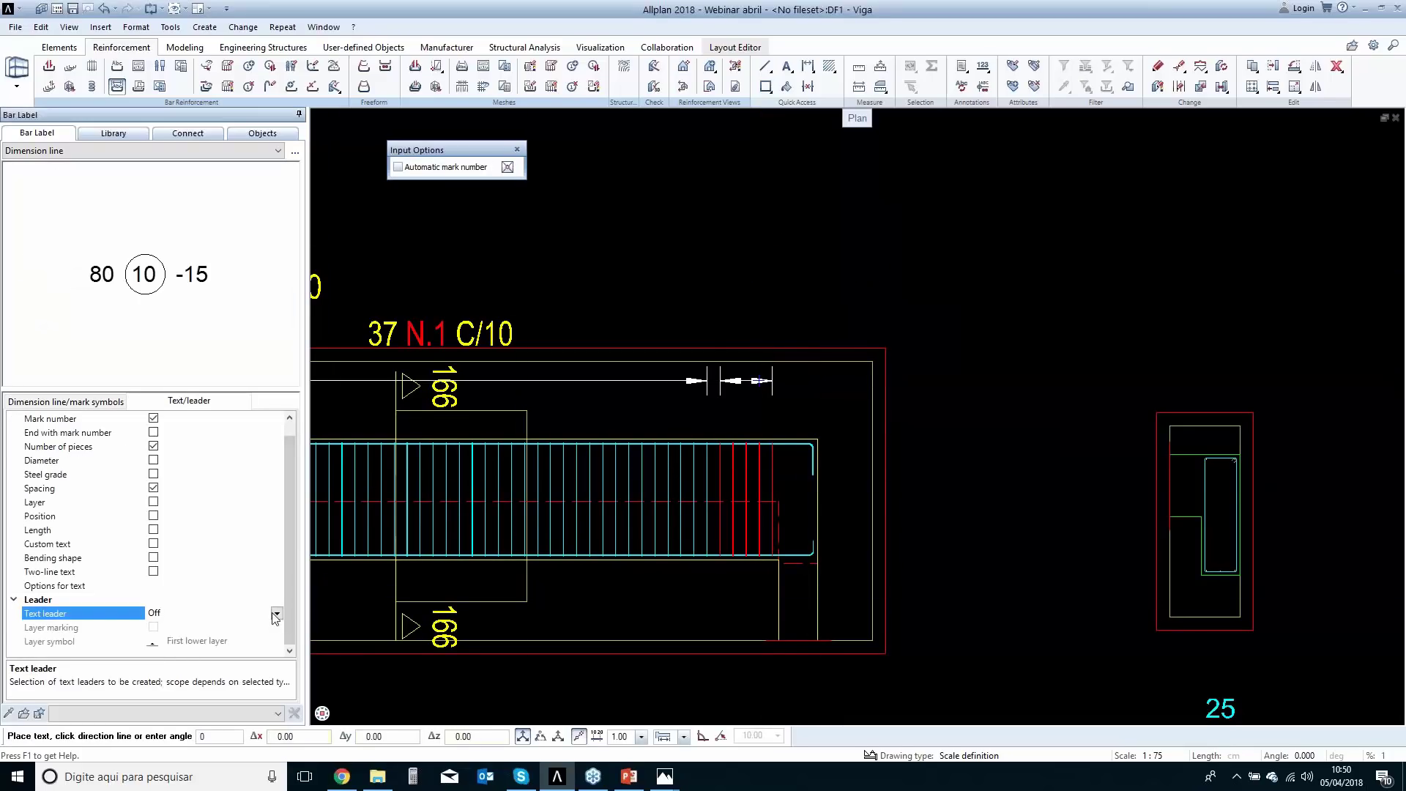
click(277, 613)
click(237, 636)
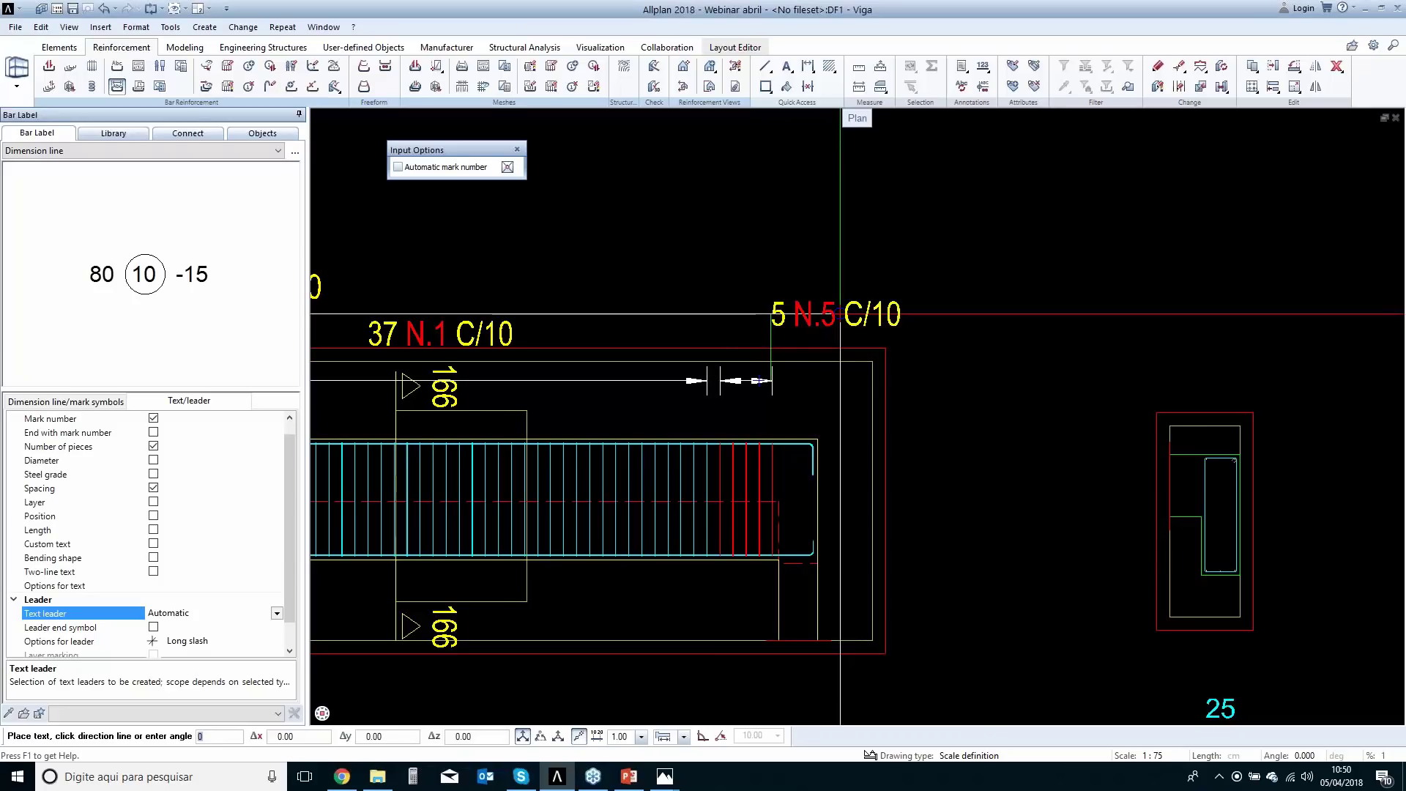
click(813, 304)
scroll(640, 352, down, 5)
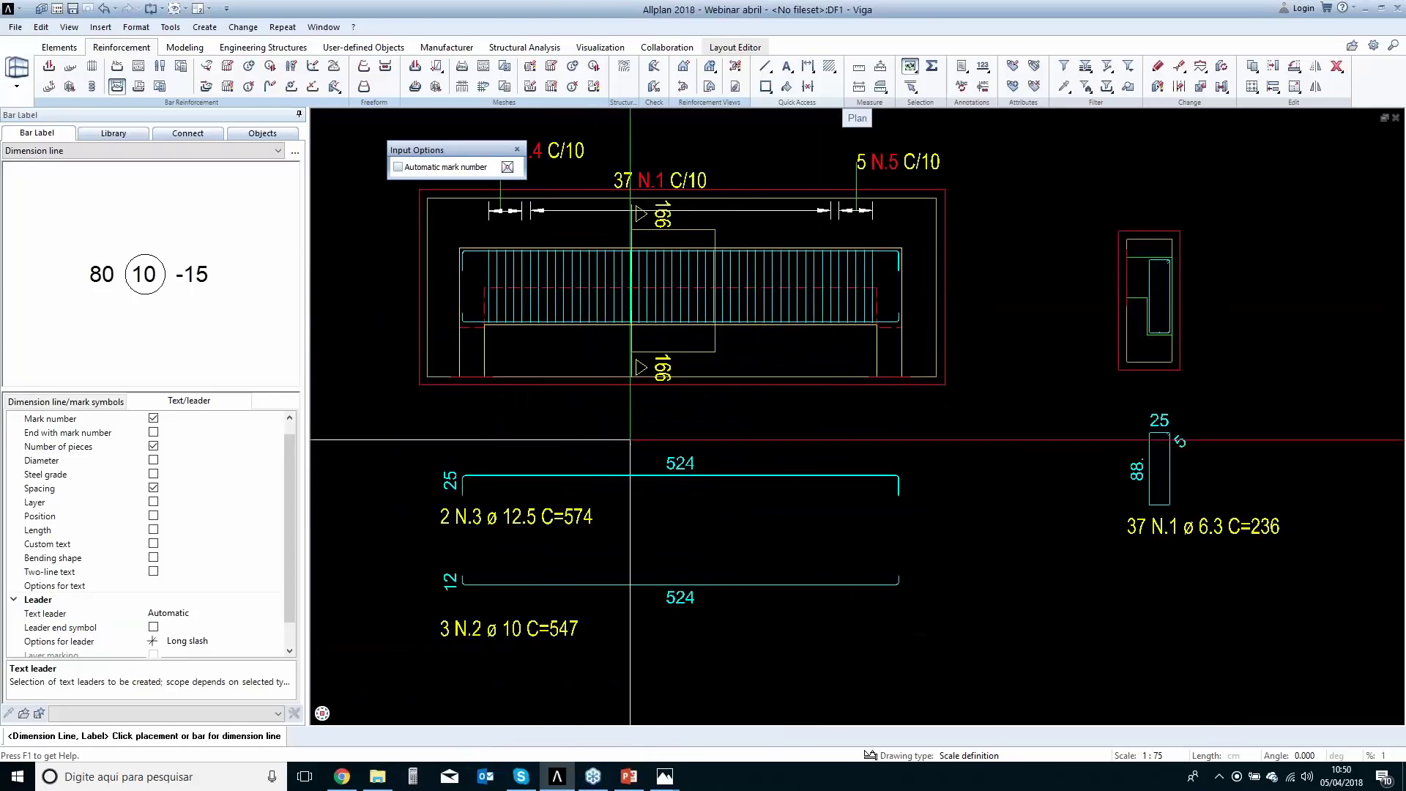
middle_drag(651, 351, 610, 343)
key(Escape)
Label the lower 10 mm bars in the cross section with pieces, diameter and spacing, using an automatic leader to text left of the view.
middle_drag(904, 379, 764, 420)
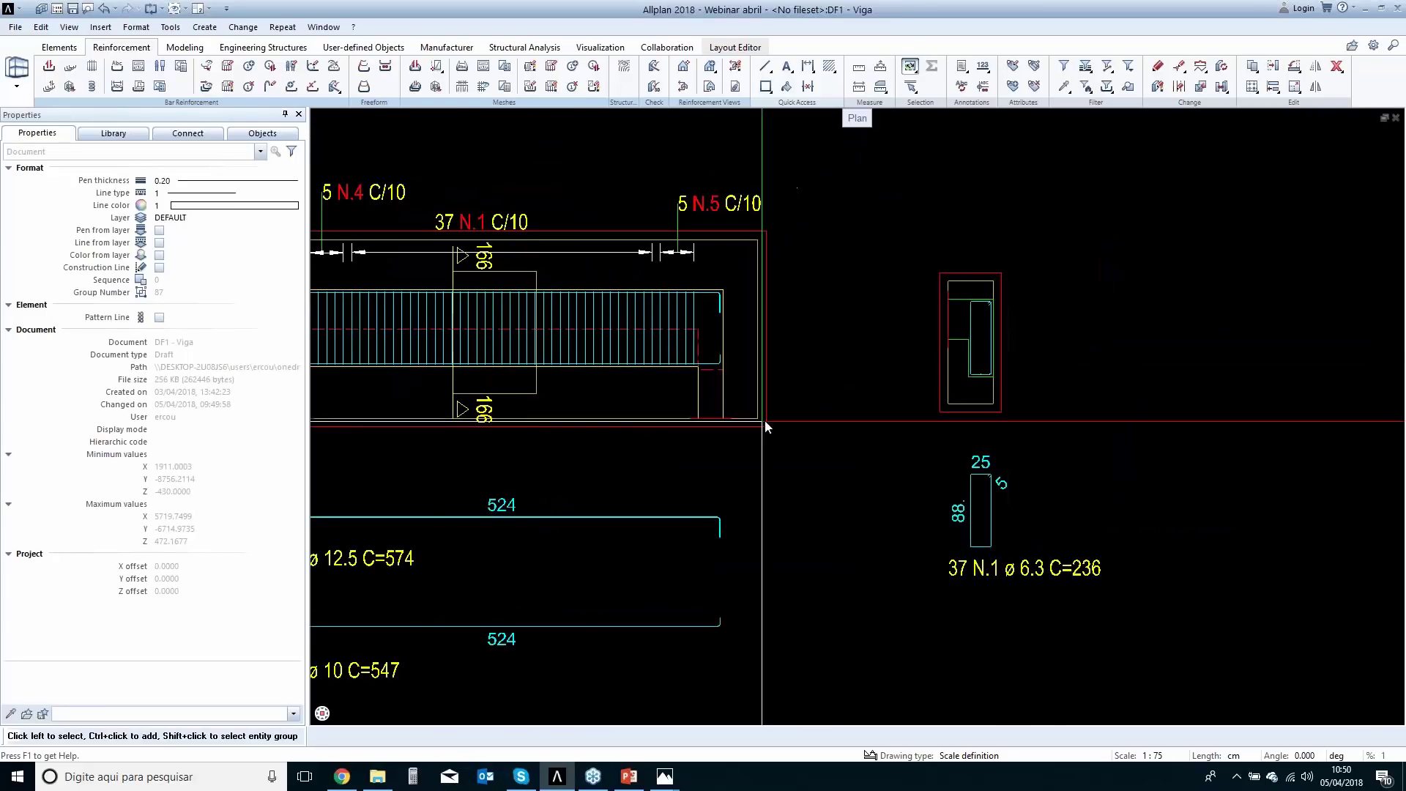
scroll(982, 392, up, 4)
scroll(988, 360, up, 3)
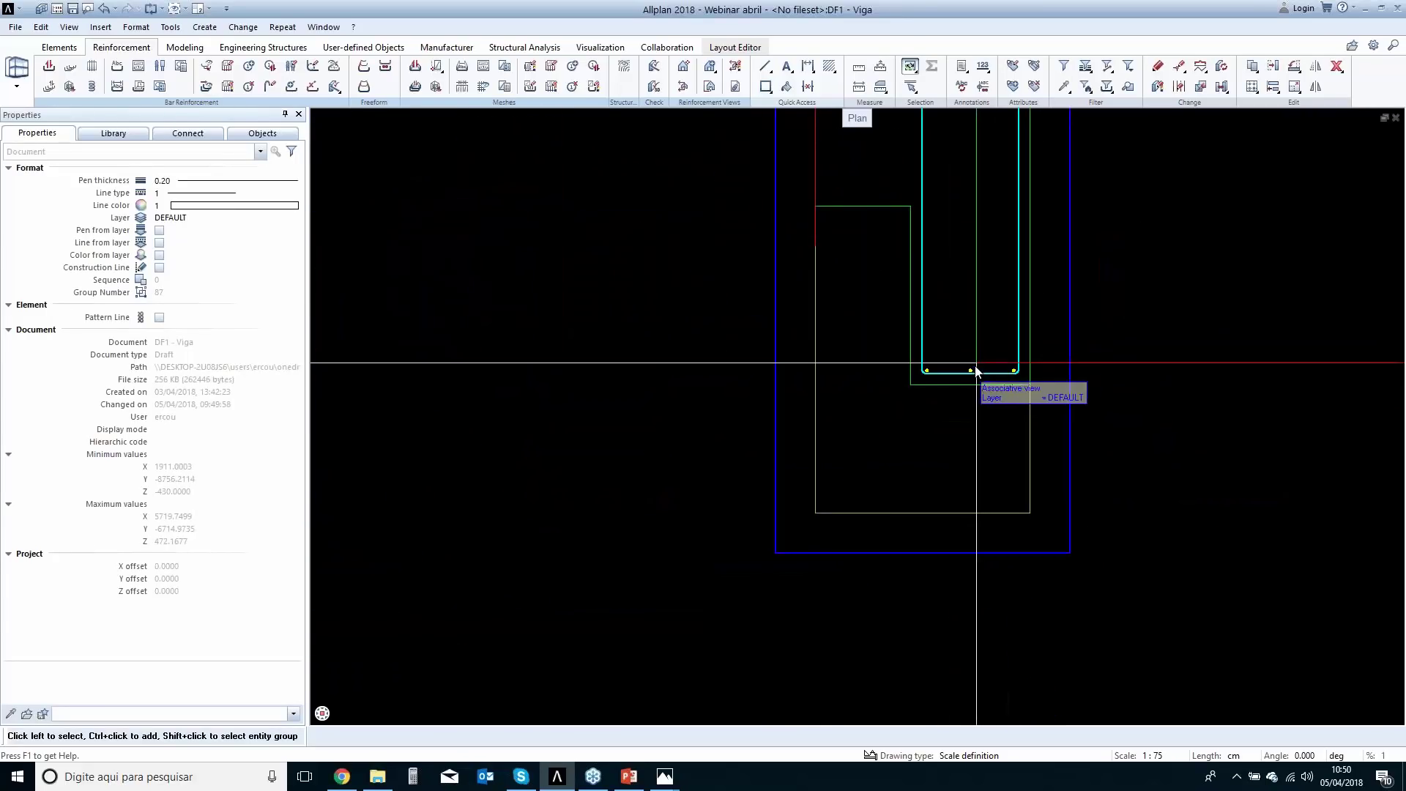
right_click(971, 378)
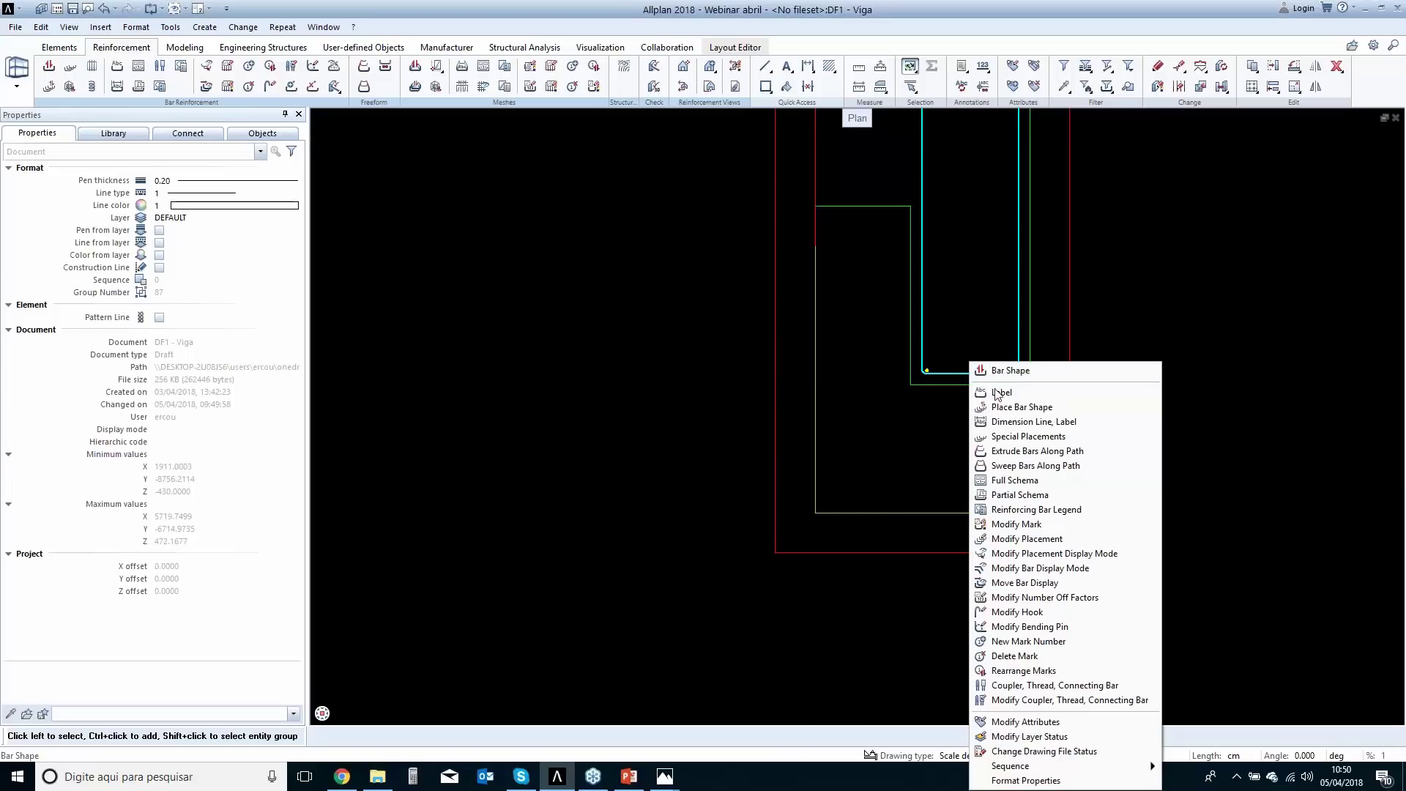
click(971, 406)
scroll(882, 398, down, 3)
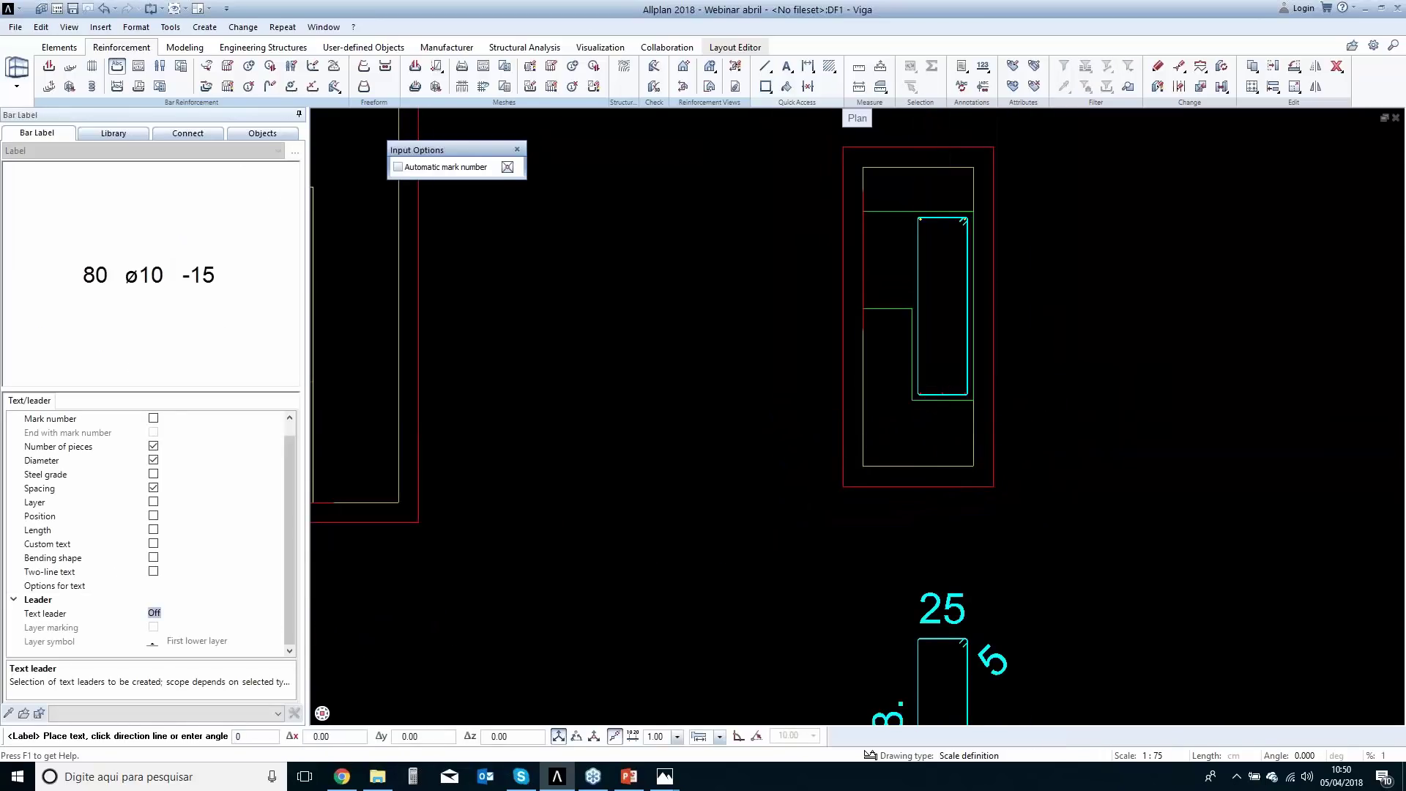
click(269, 613)
click(276, 613)
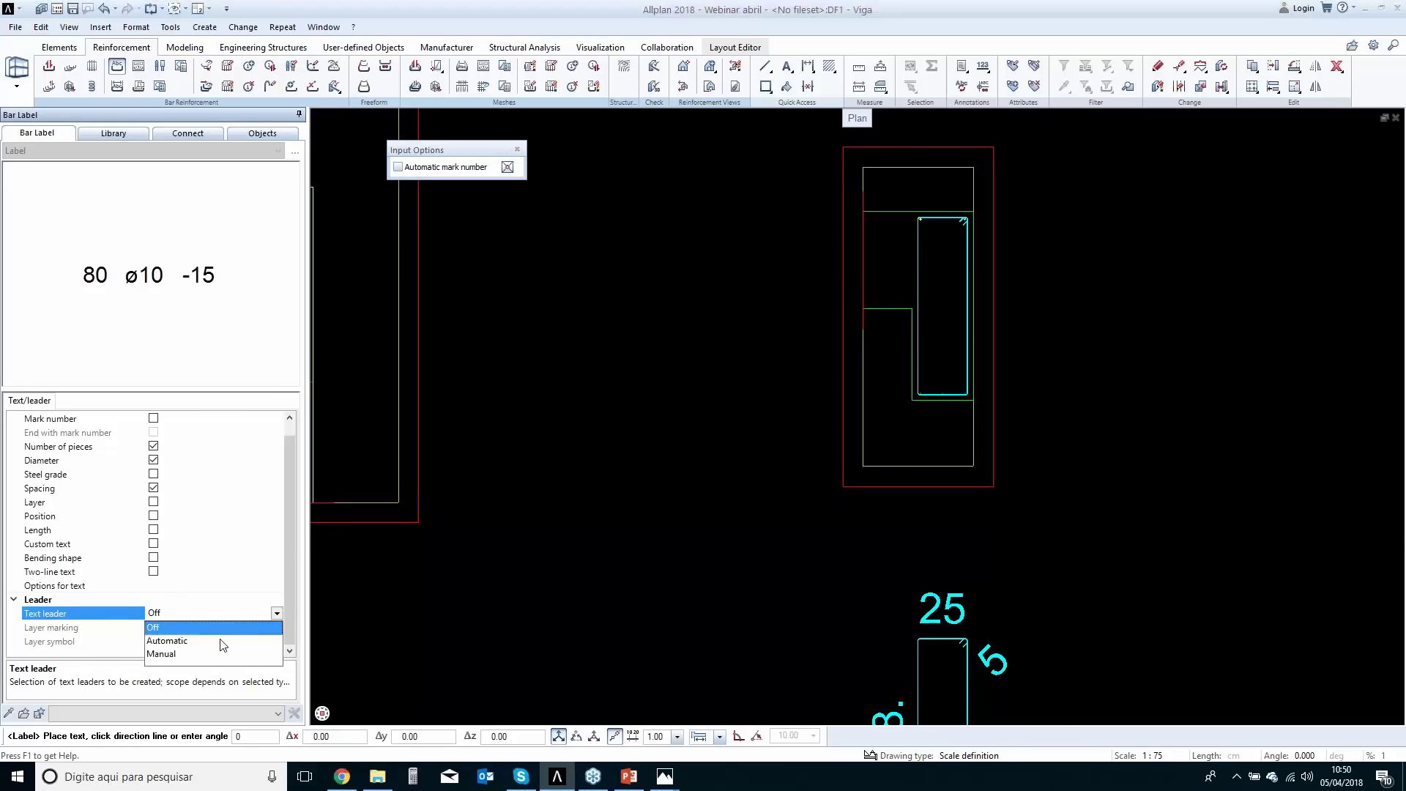
click(223, 642)
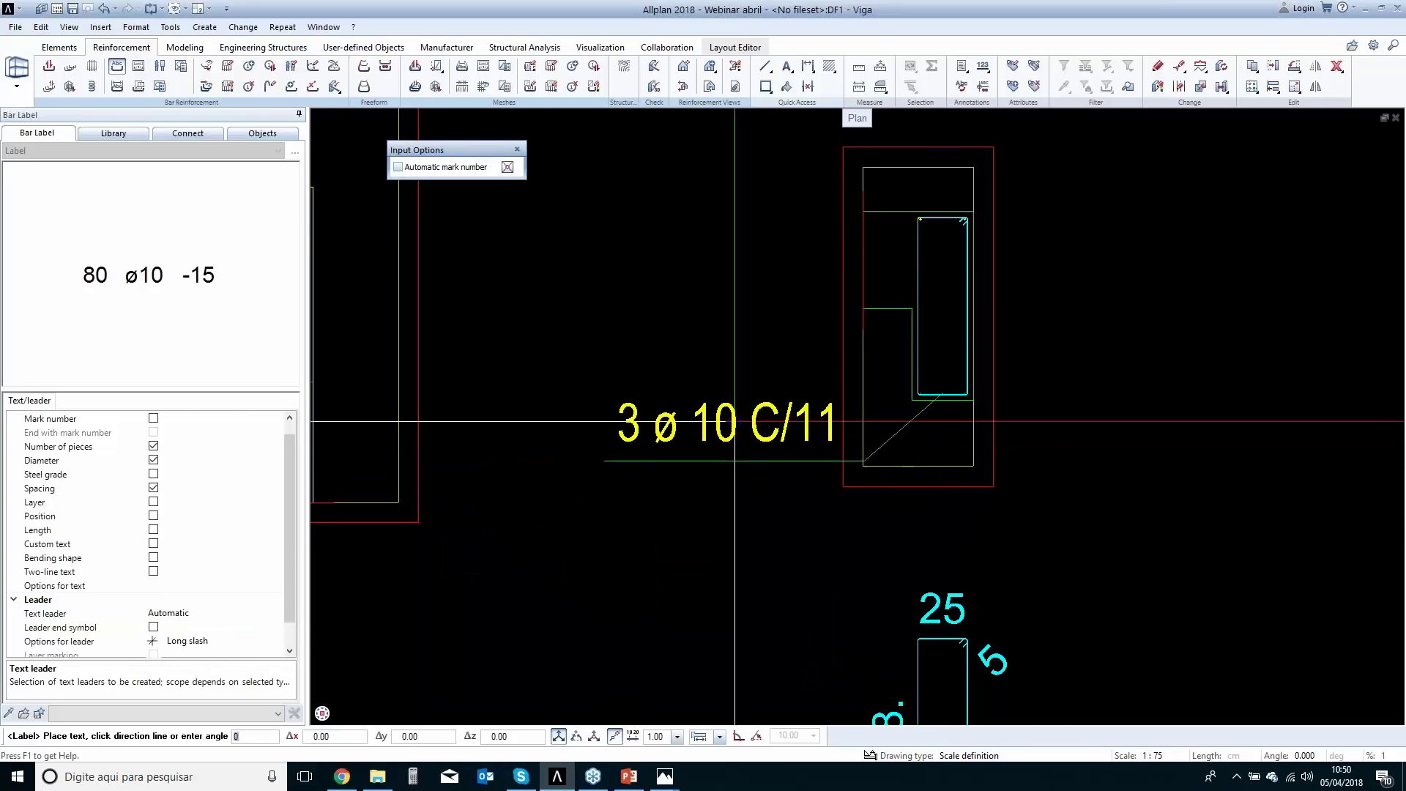
click(734, 421)
scroll(942, 217, up, 3)
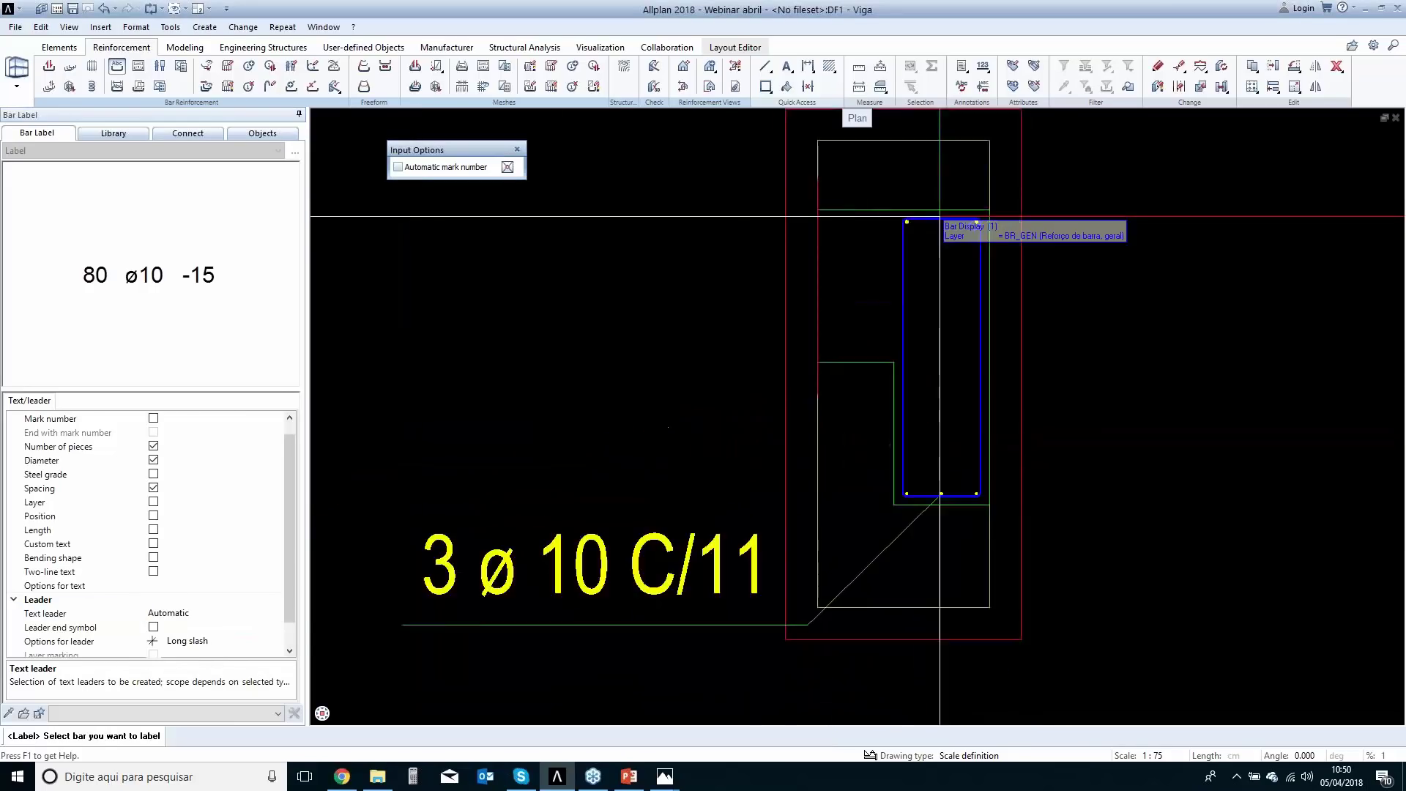
Label the upper 12.5 mm bars in the cross section with pieces, diameter and spacing, with a leader to text left of the view.
click(902, 221)
scroll(814, 434, down, 3)
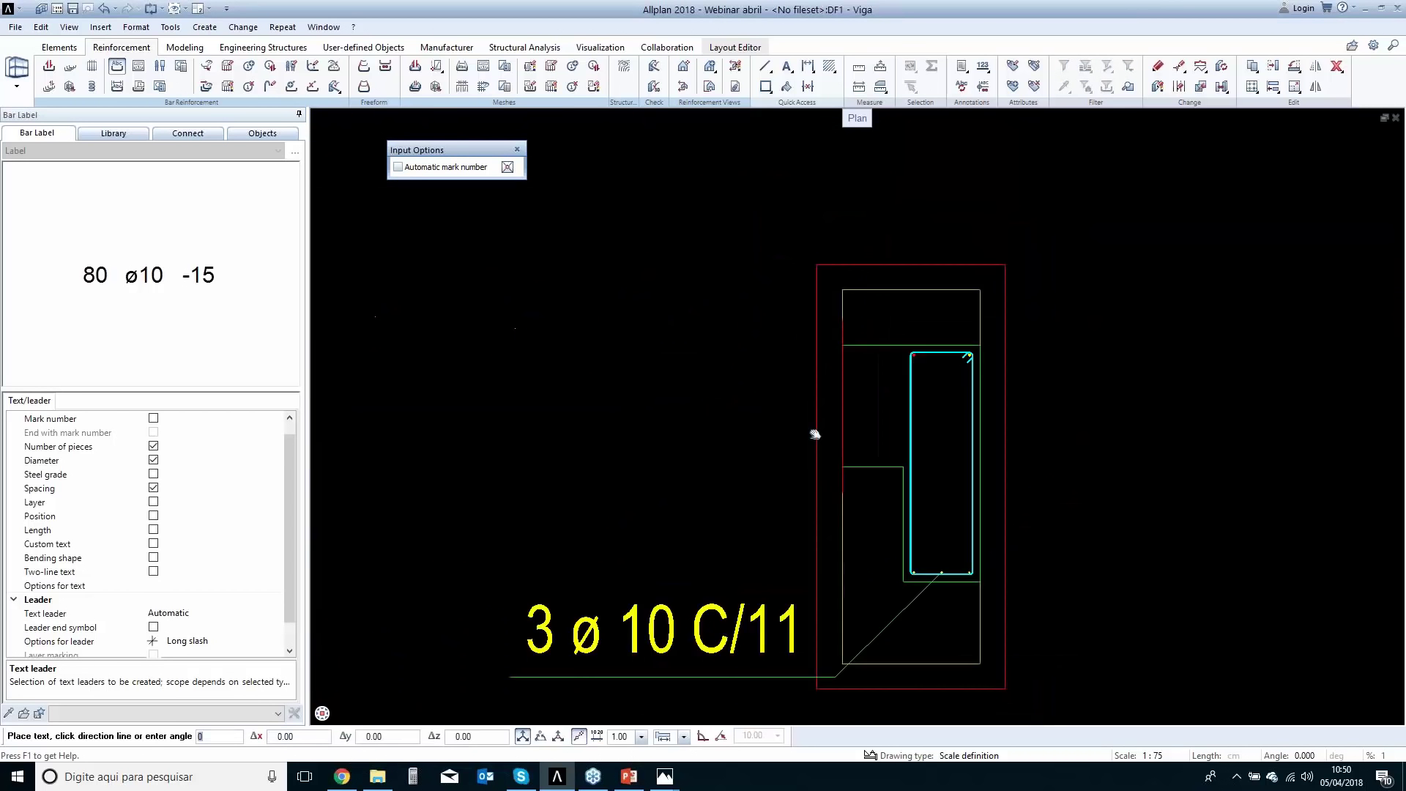
middle_drag(814, 434, 865, 470)
click(740, 264)
scroll(688, 340, down, 2)
scroll(688, 339, down, 2)
middle_drag(622, 344, 850, 358)
key(Escape)
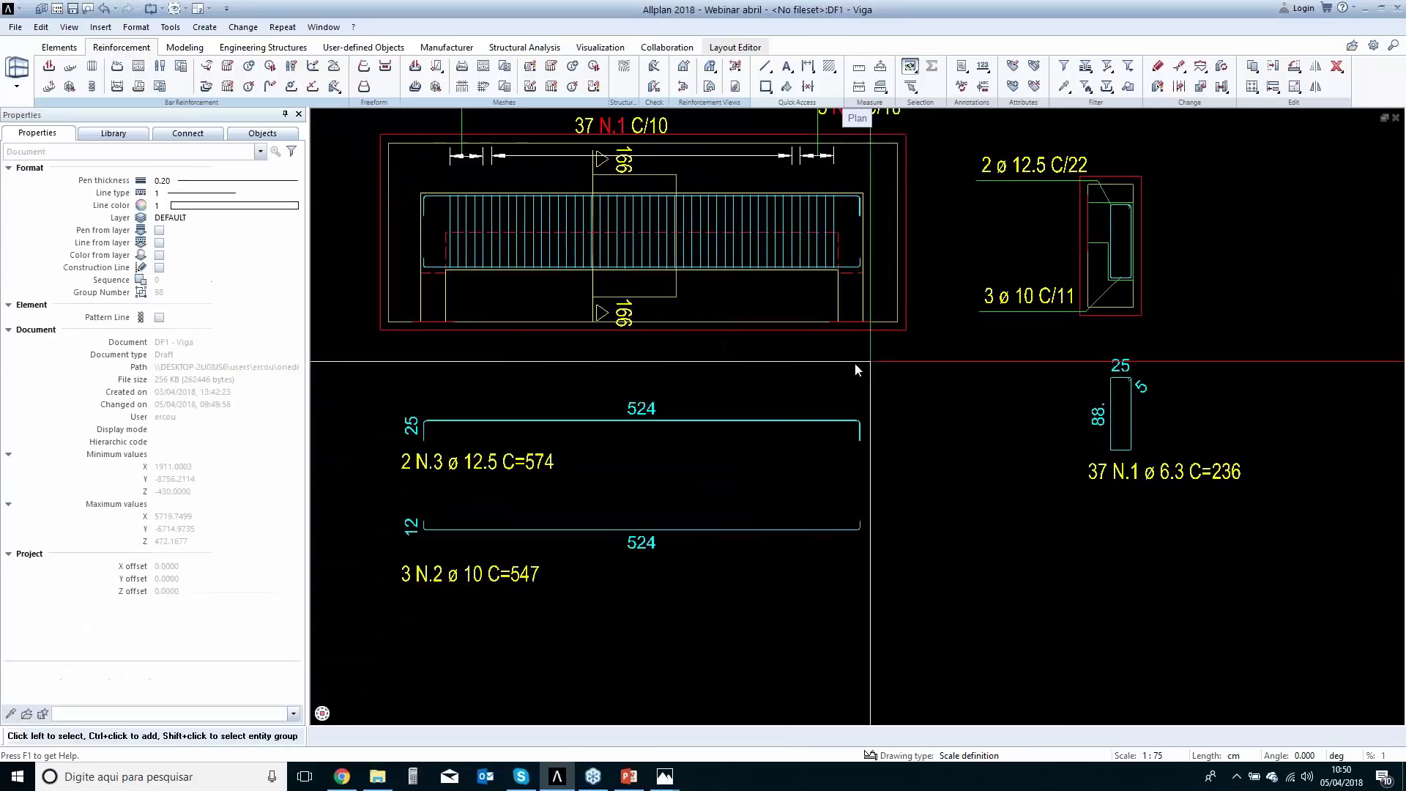
scroll(833, 391, down, 1)
middle_drag(856, 394, 915, 405)
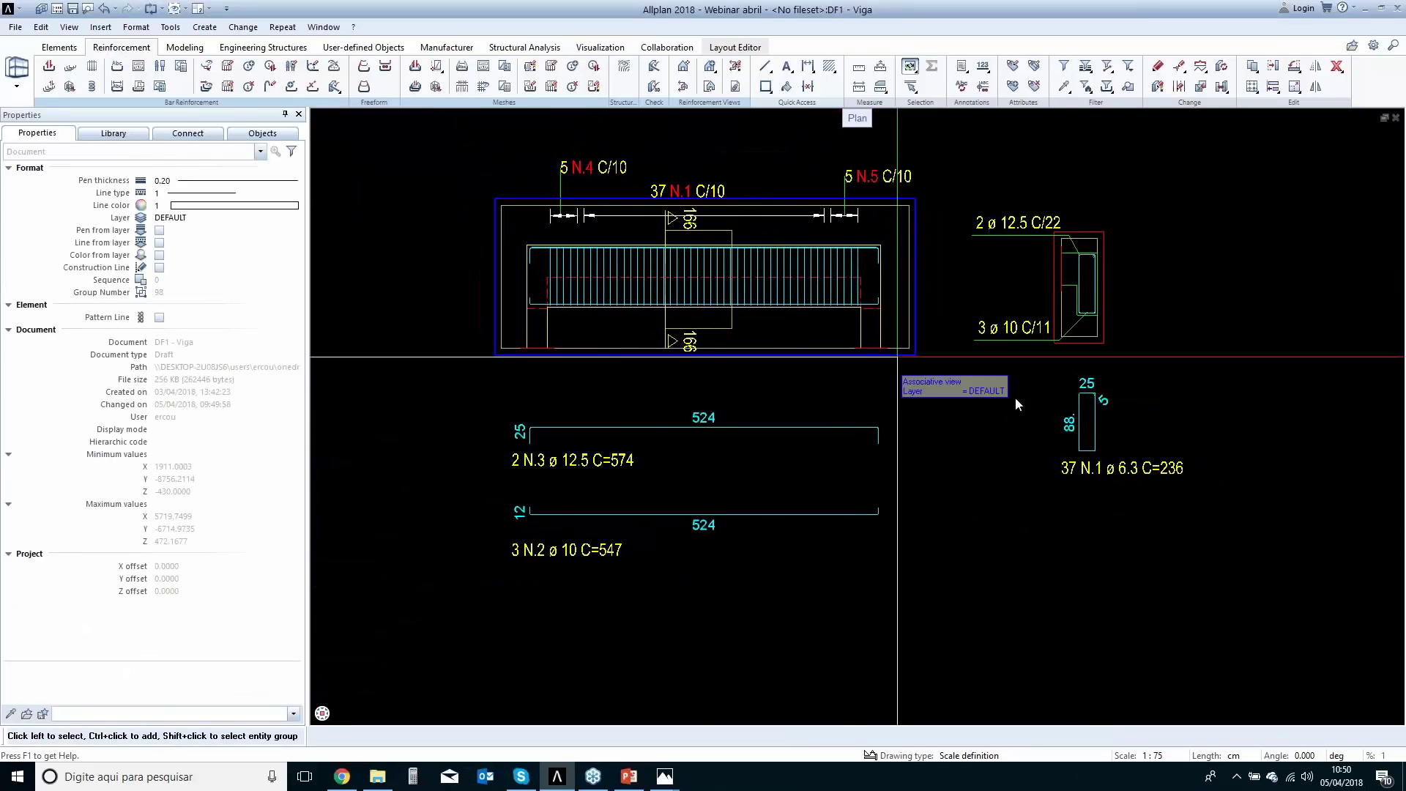
Create a section through the left support's stirrup group in the beam elevation and place it right of the existing cross section.
scroll(564, 254, up, 2)
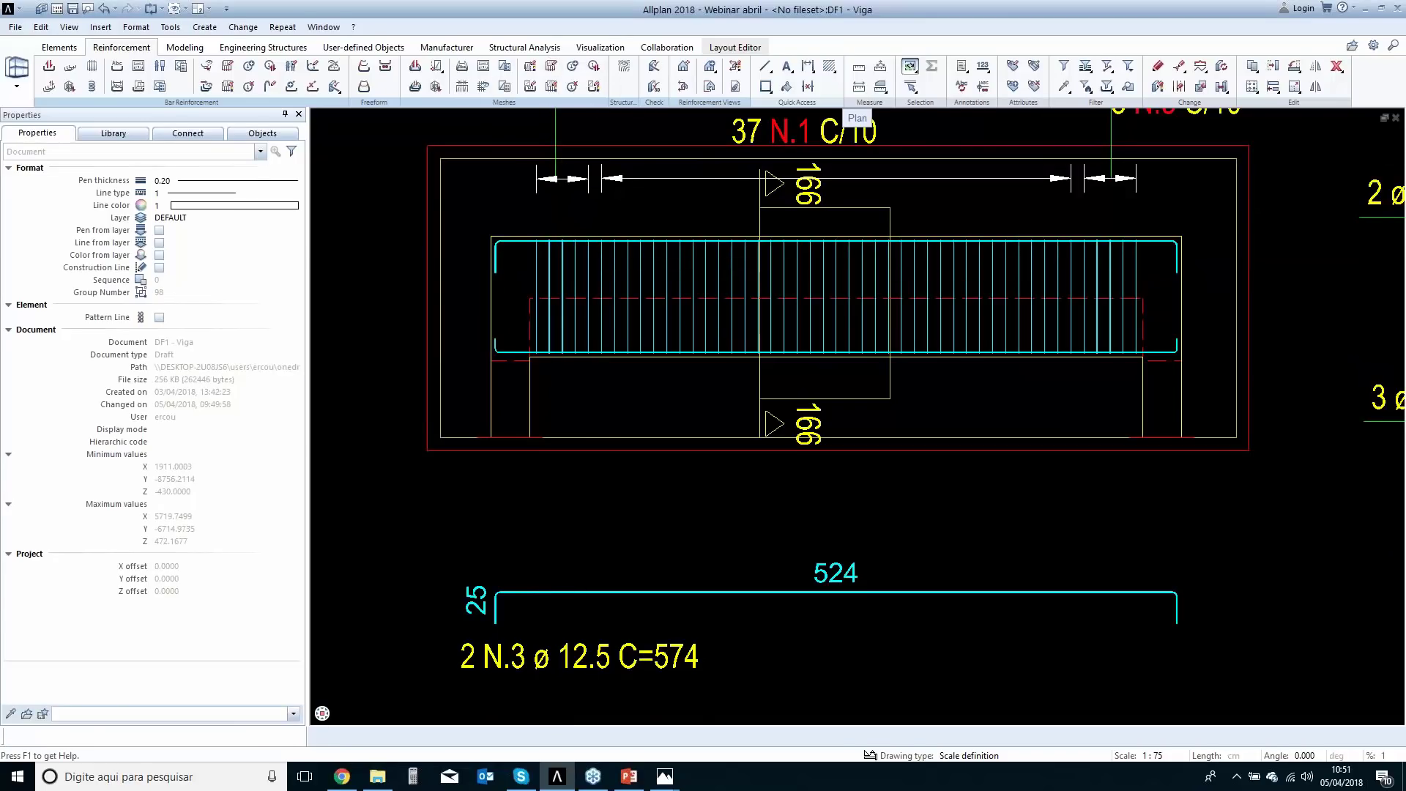
click(683, 86)
click(555, 357)
click(435, 315)
key(Escape)
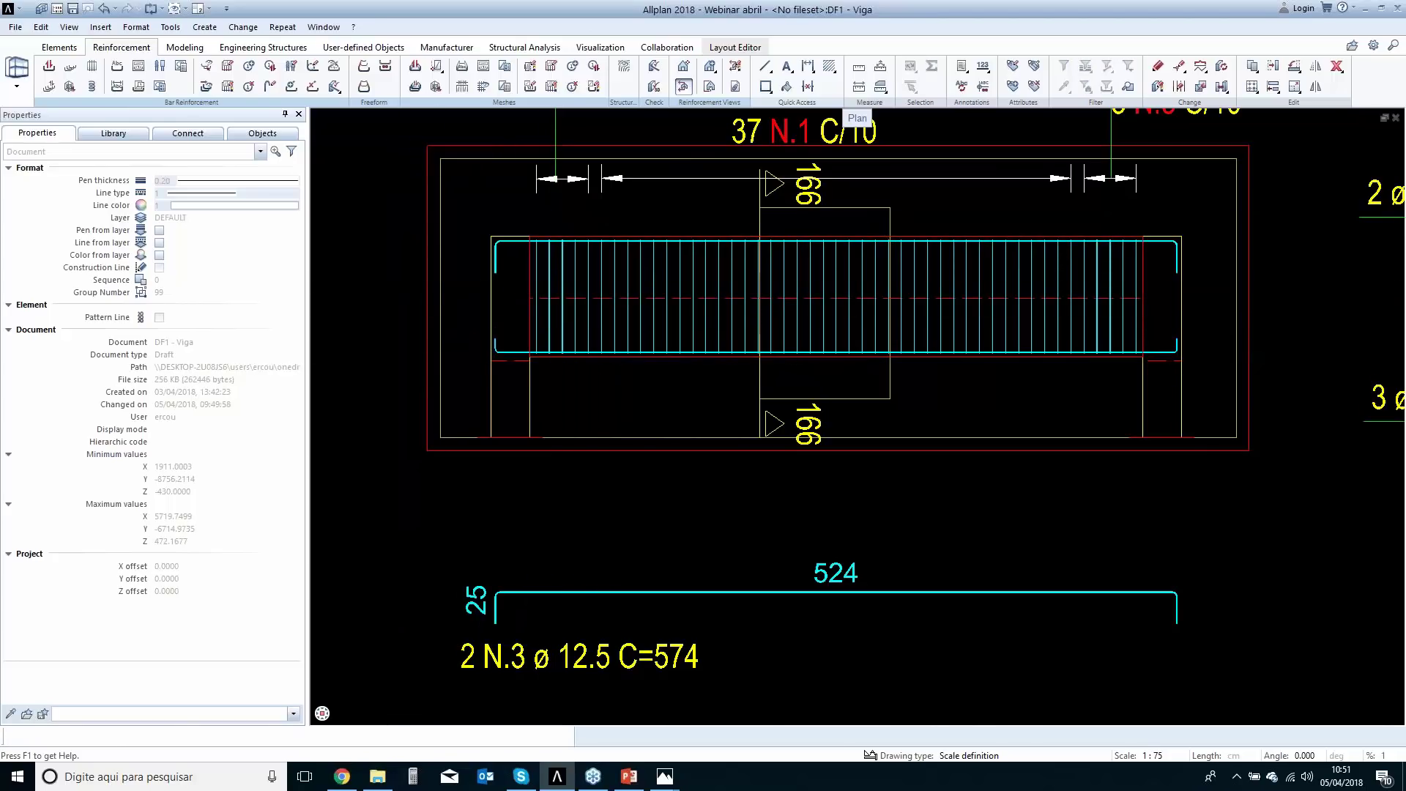
click(580, 383)
key(Escape)
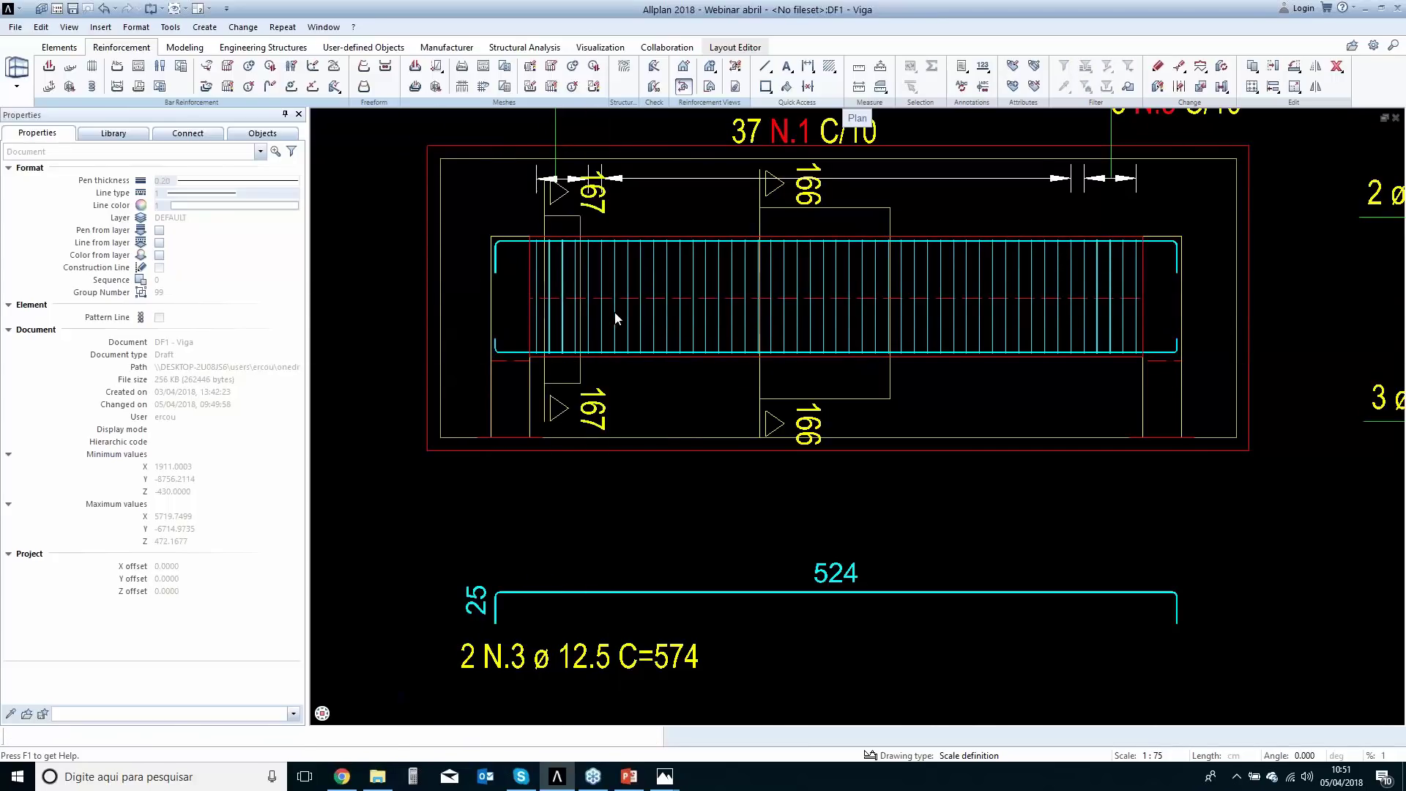
scroll(677, 286, down, 4)
click(1158, 348)
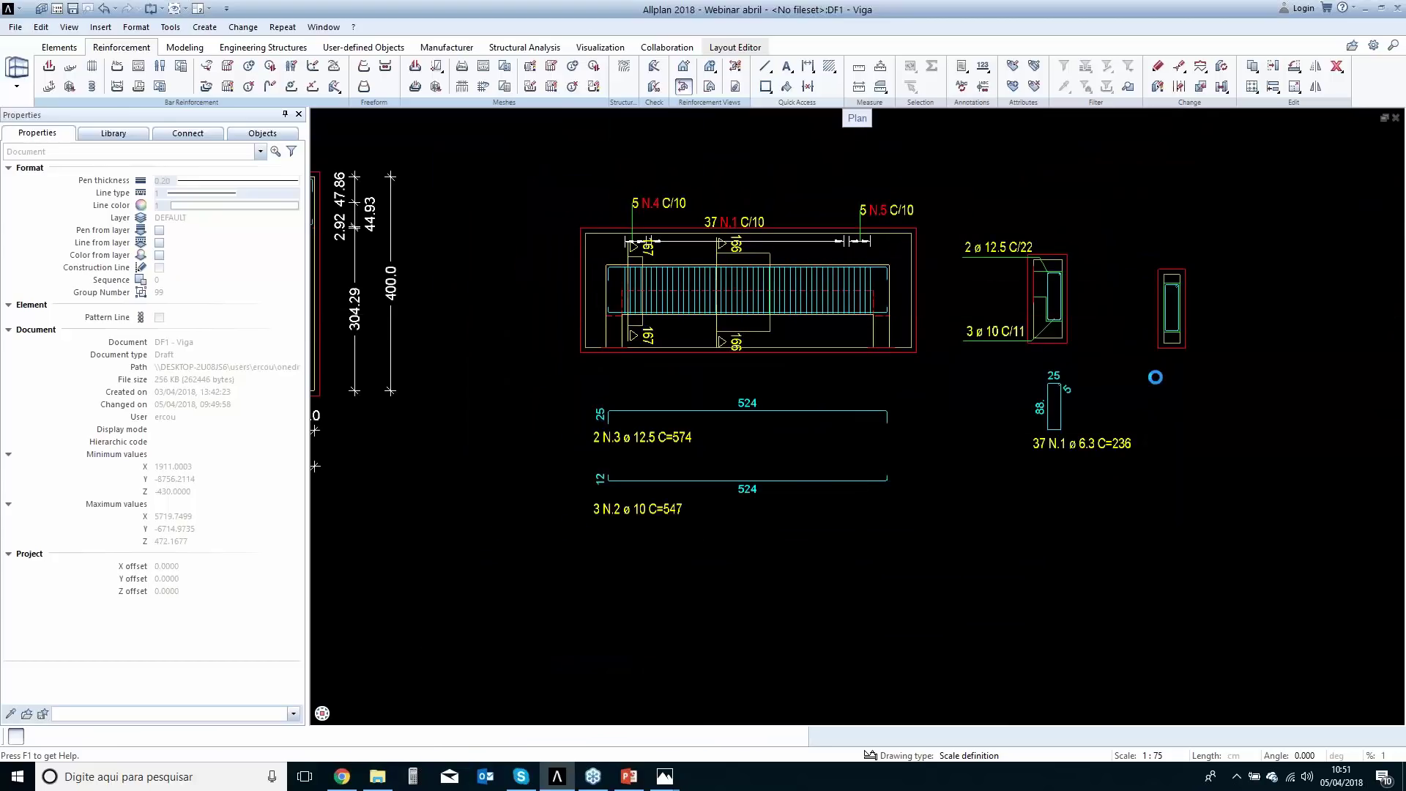
middle_drag(1131, 392, 763, 386)
scroll(763, 377, up, 2)
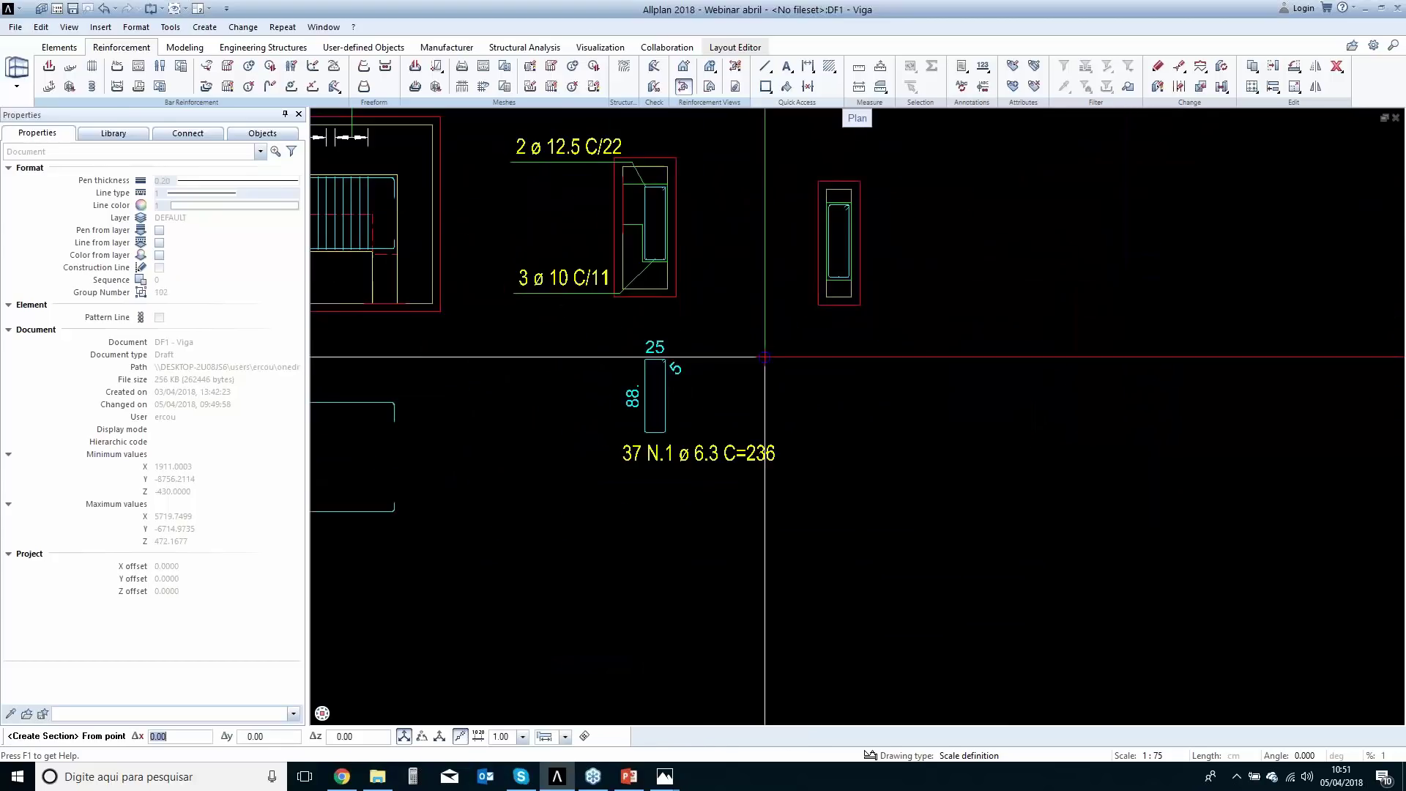
Place the full schema of the 8 mm support stirrup below the new section, vertically aligned with it.
click(477, 67)
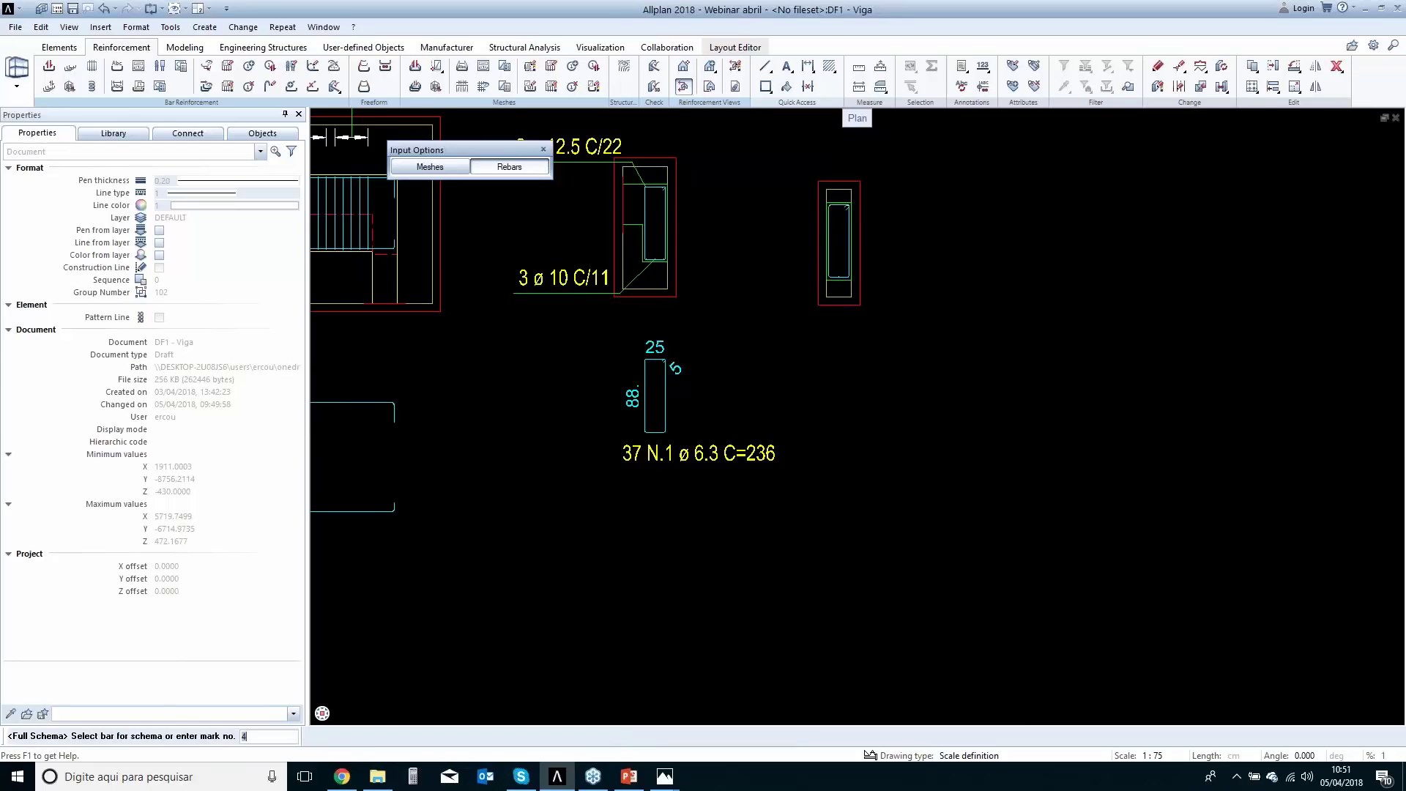
scroll(835, 251, up, 2)
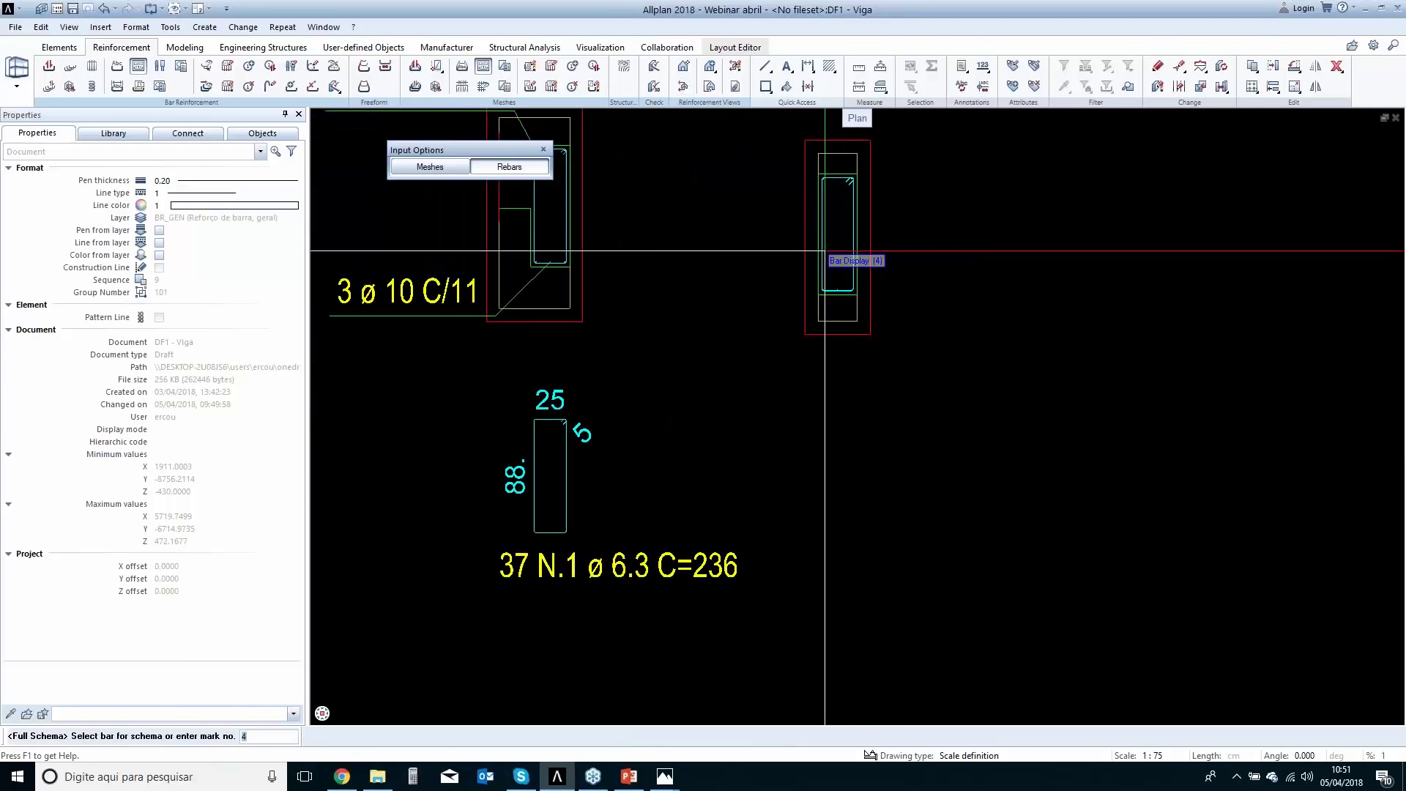
click(825, 251)
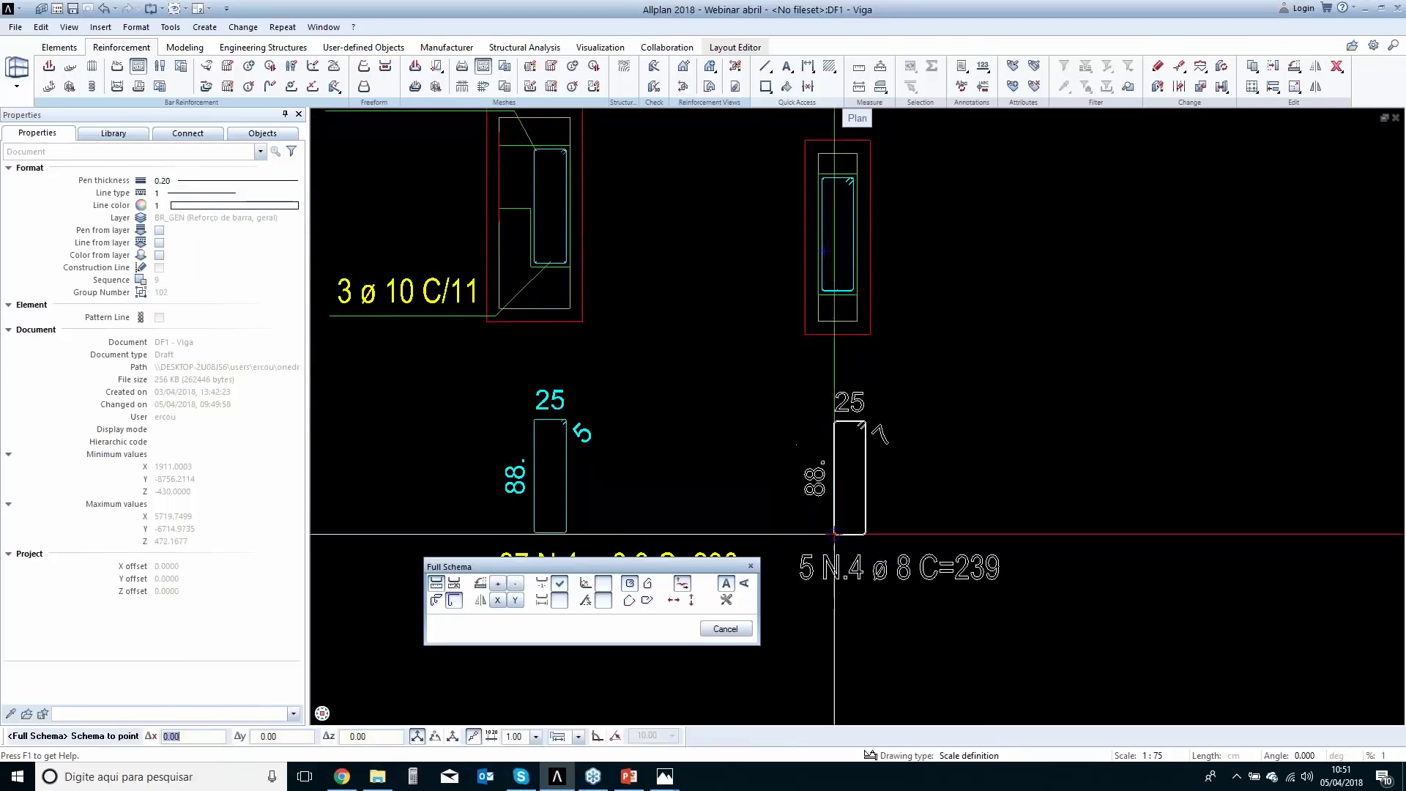
click(692, 607)
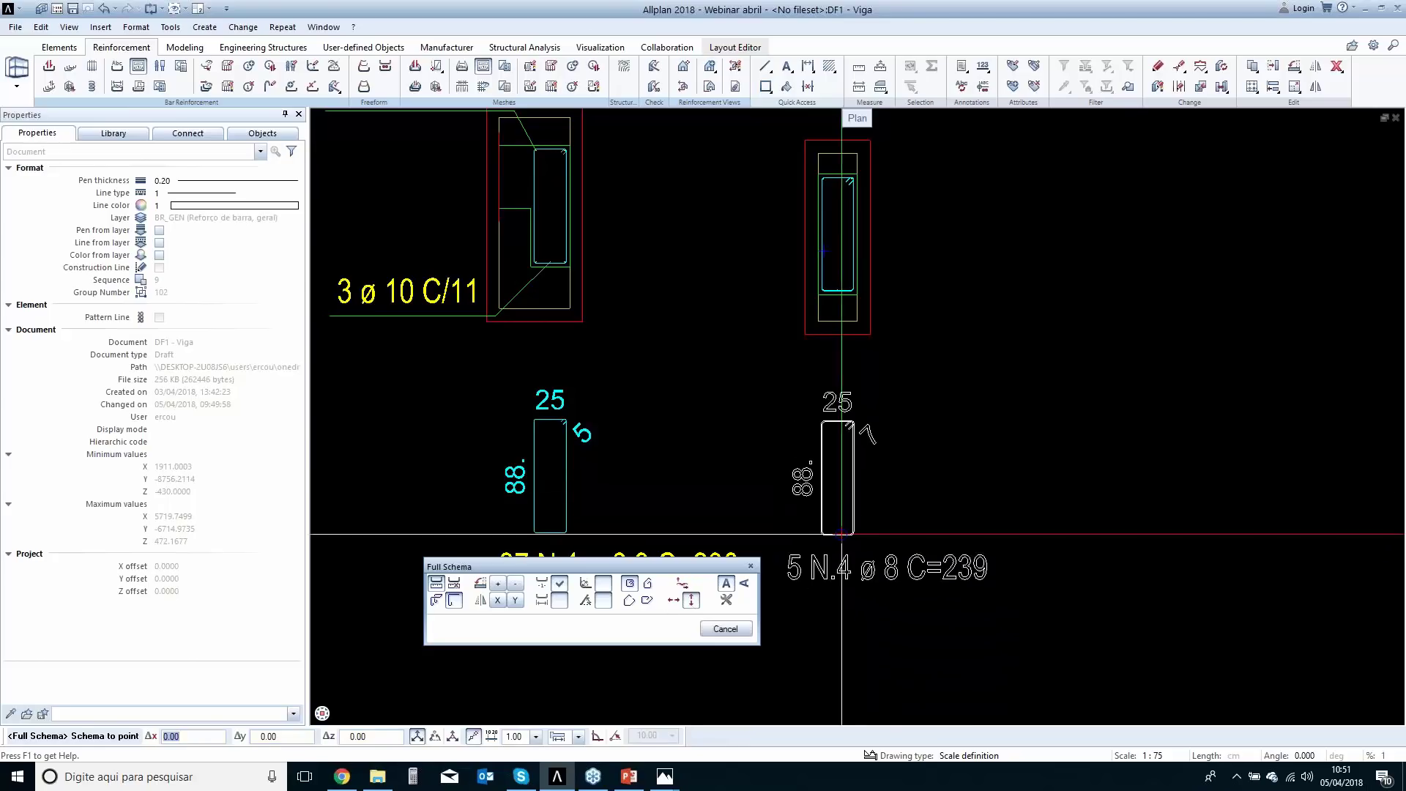
click(849, 542)
scroll(701, 409, down, 2)
scroll(837, 378, down, 3)
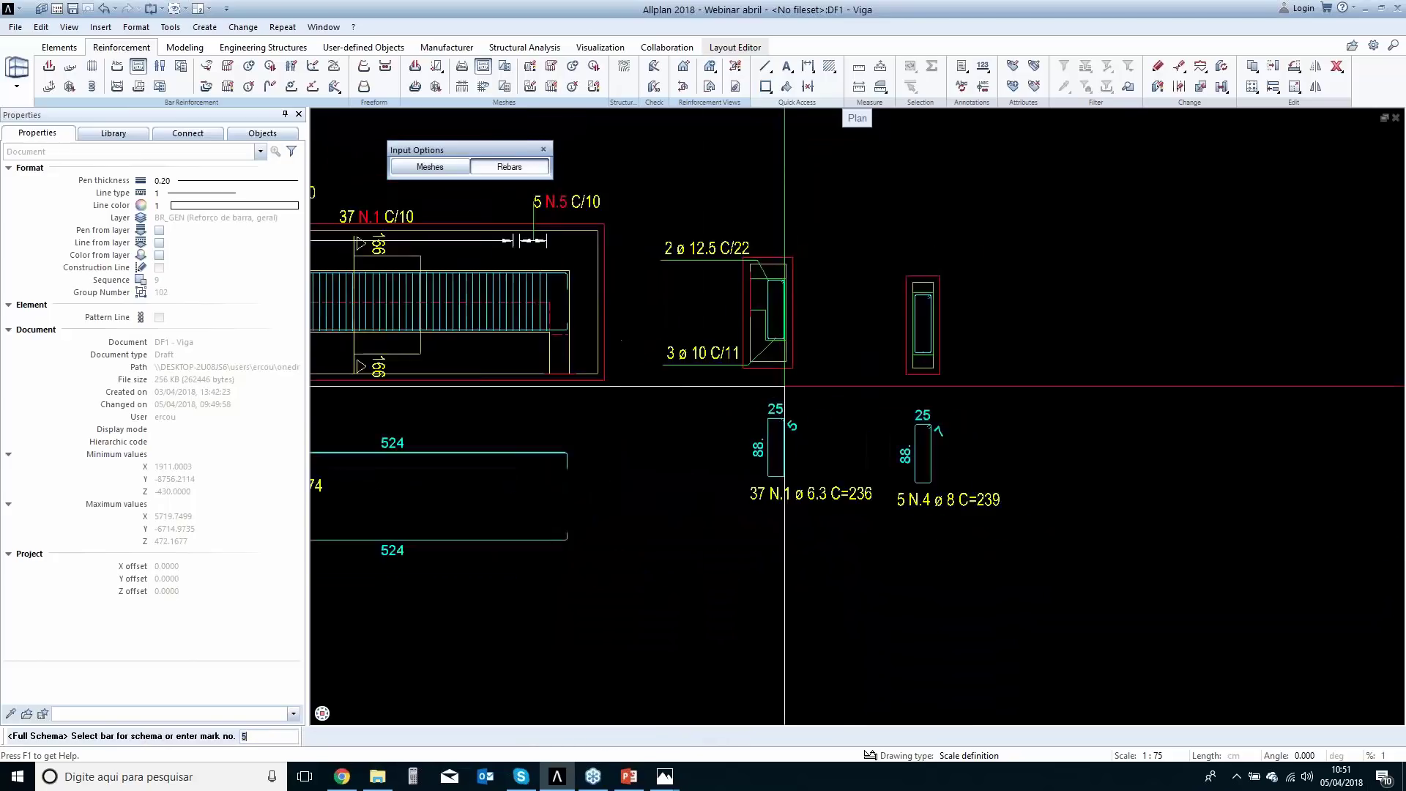
scroll(947, 449, up, 3)
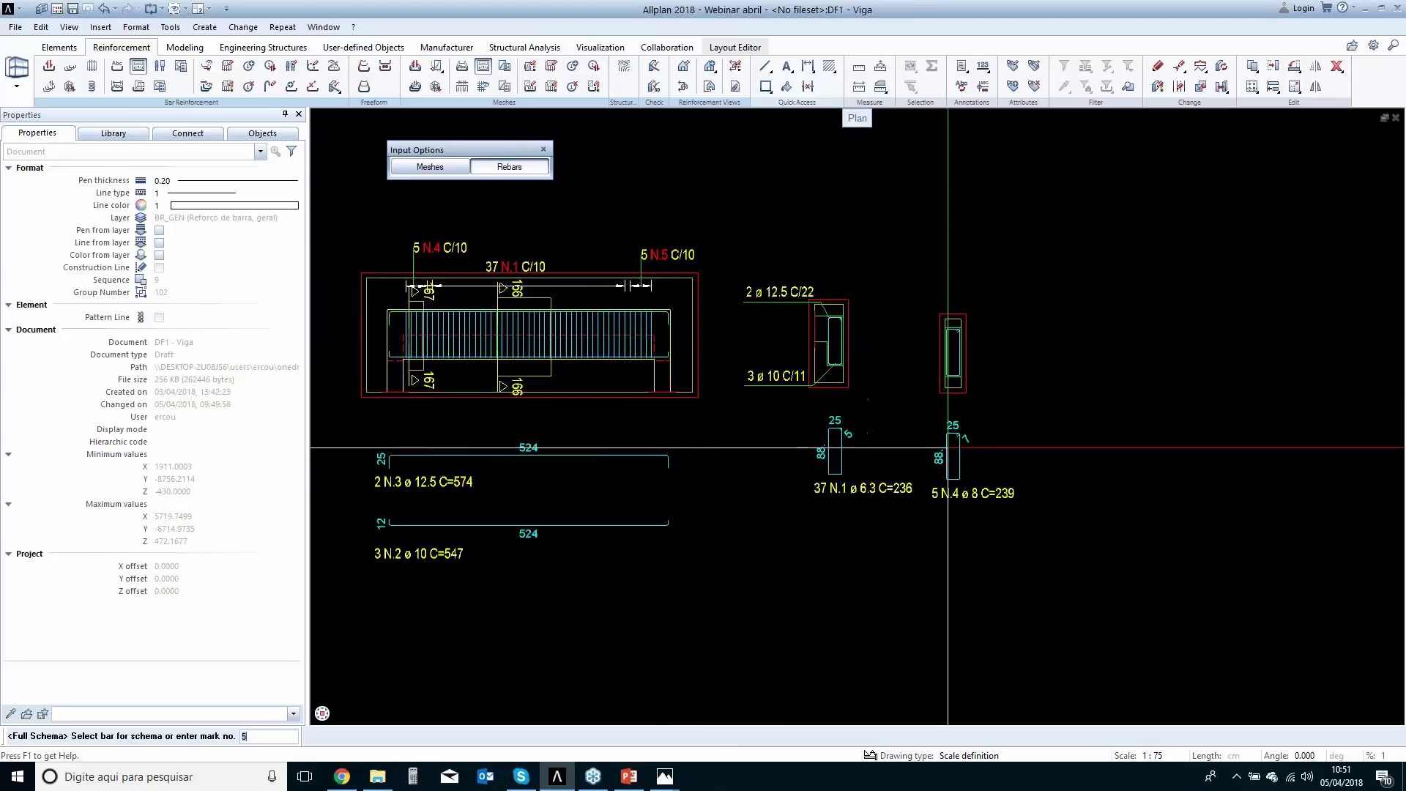
key(Escape)
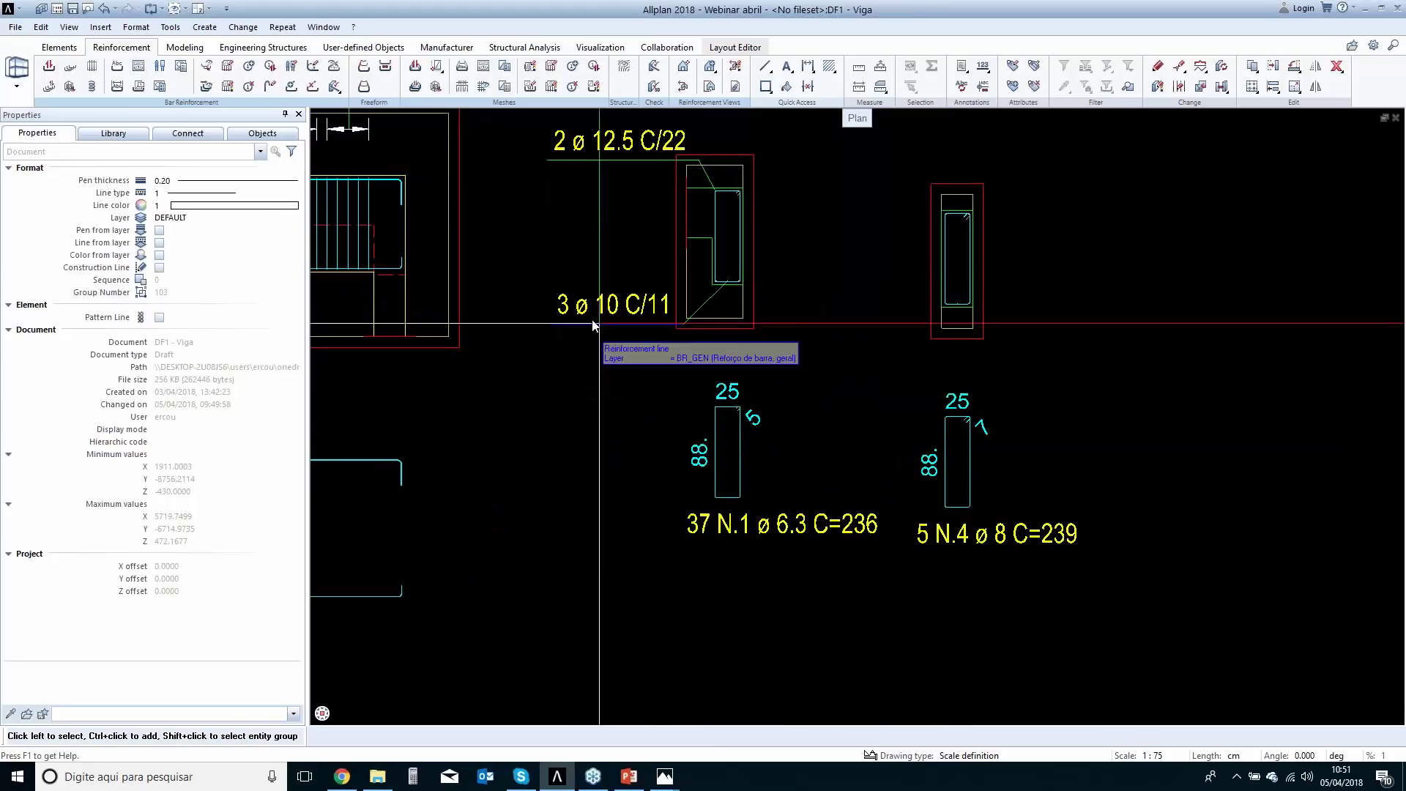
scroll(579, 274, down, 2)
middle_drag(580, 274, 851, 342)
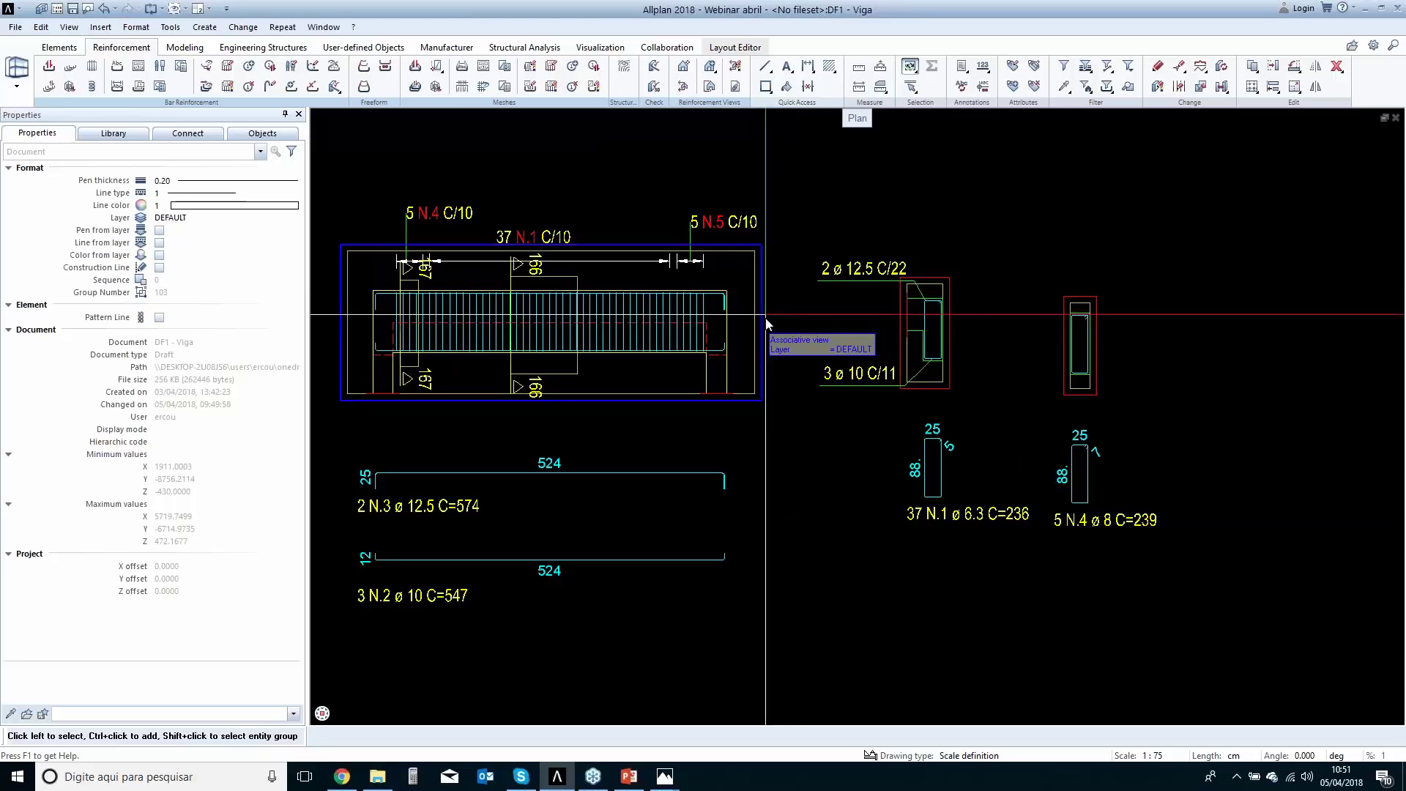
scroll(776, 315, down, 3)
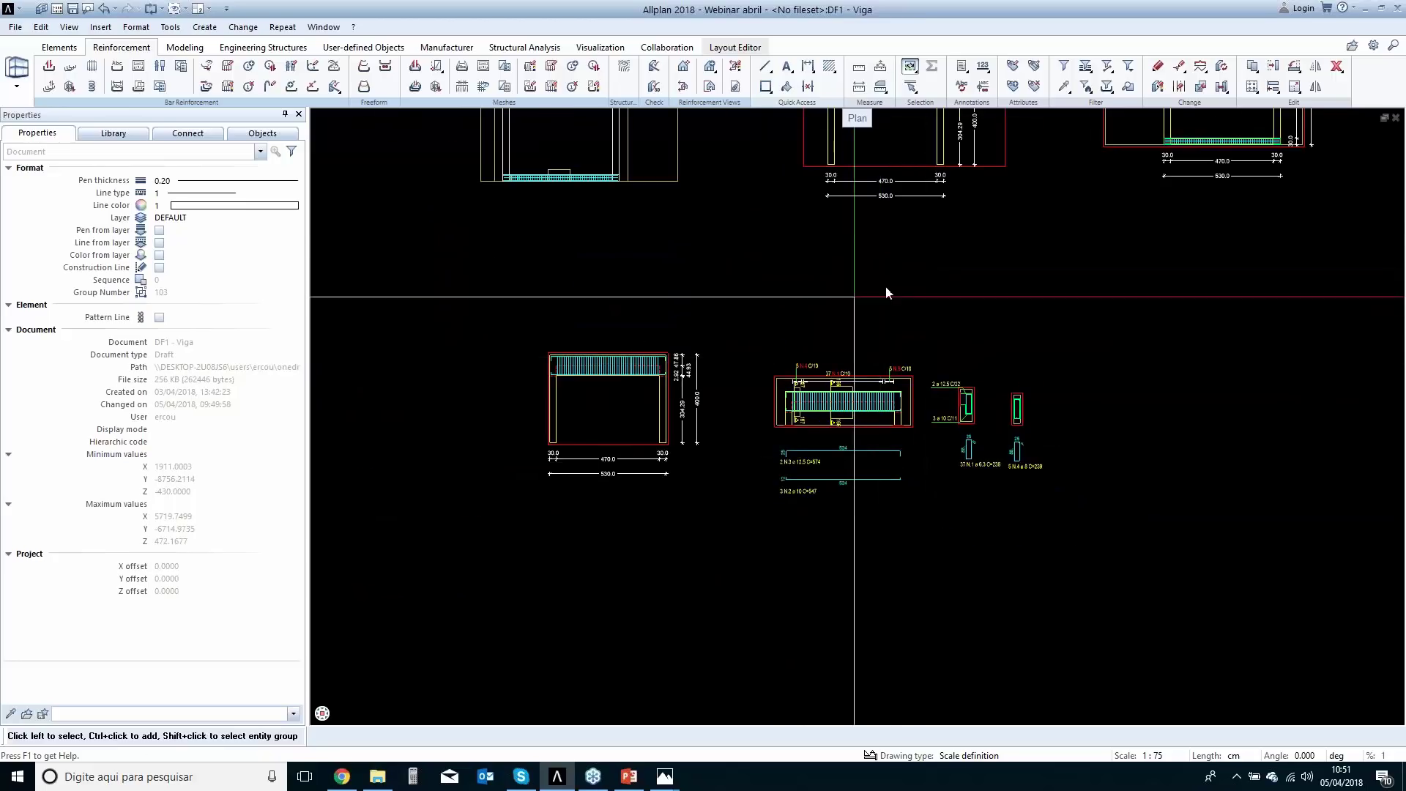
middle_drag(885, 287, 780, 375)
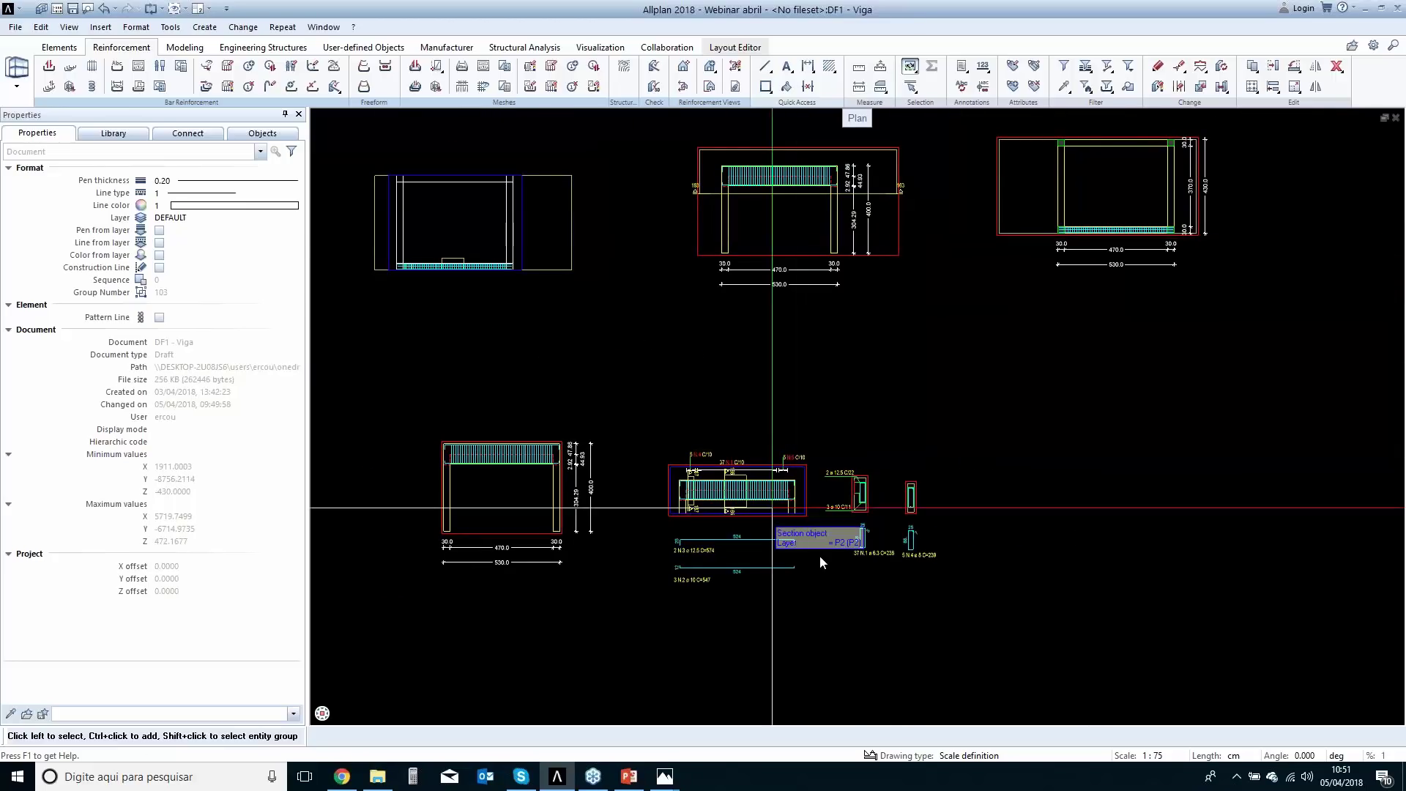
scroll(695, 350, down, 1)
middle_drag(722, 386, 773, 384)
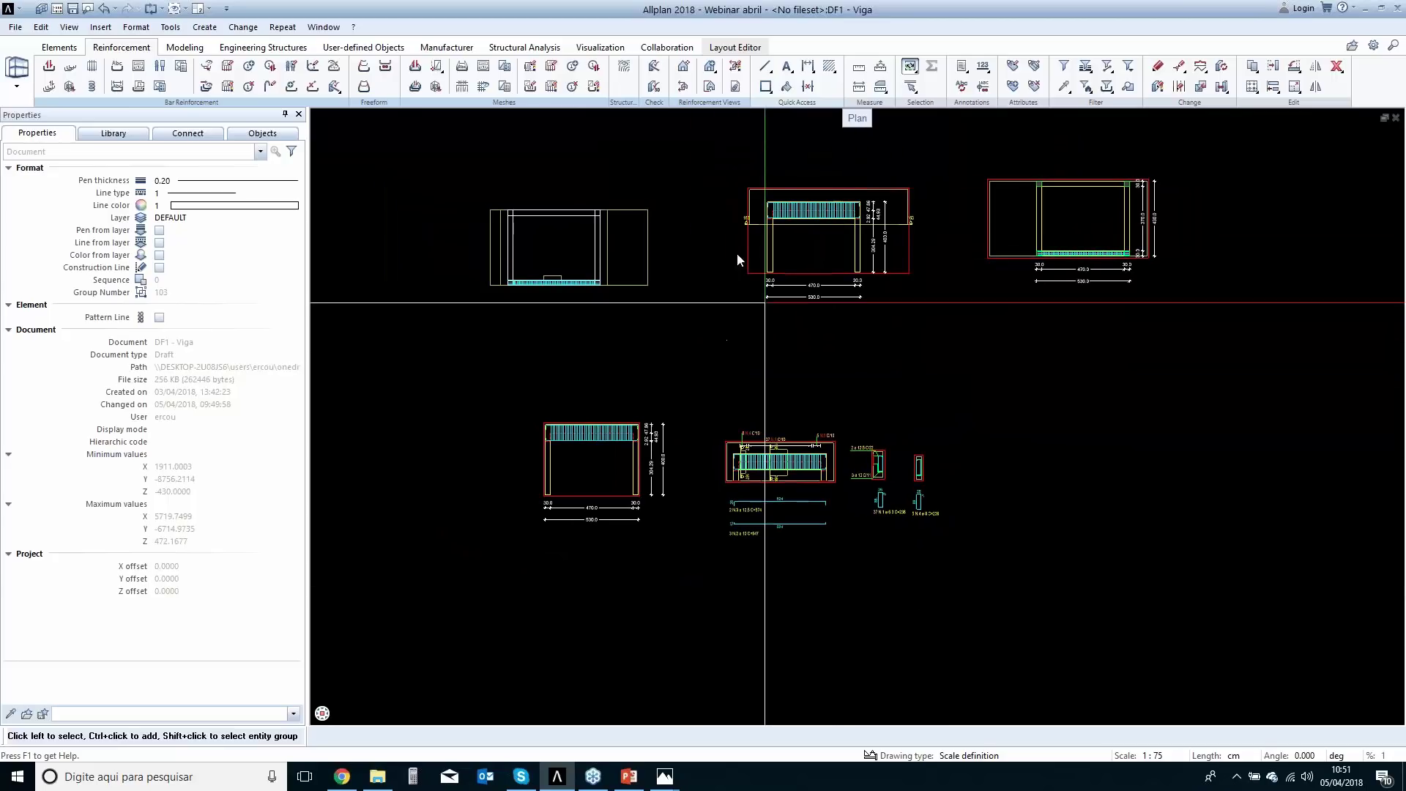
Switch to the layout editor and open the empty layout 3.
click(735, 48)
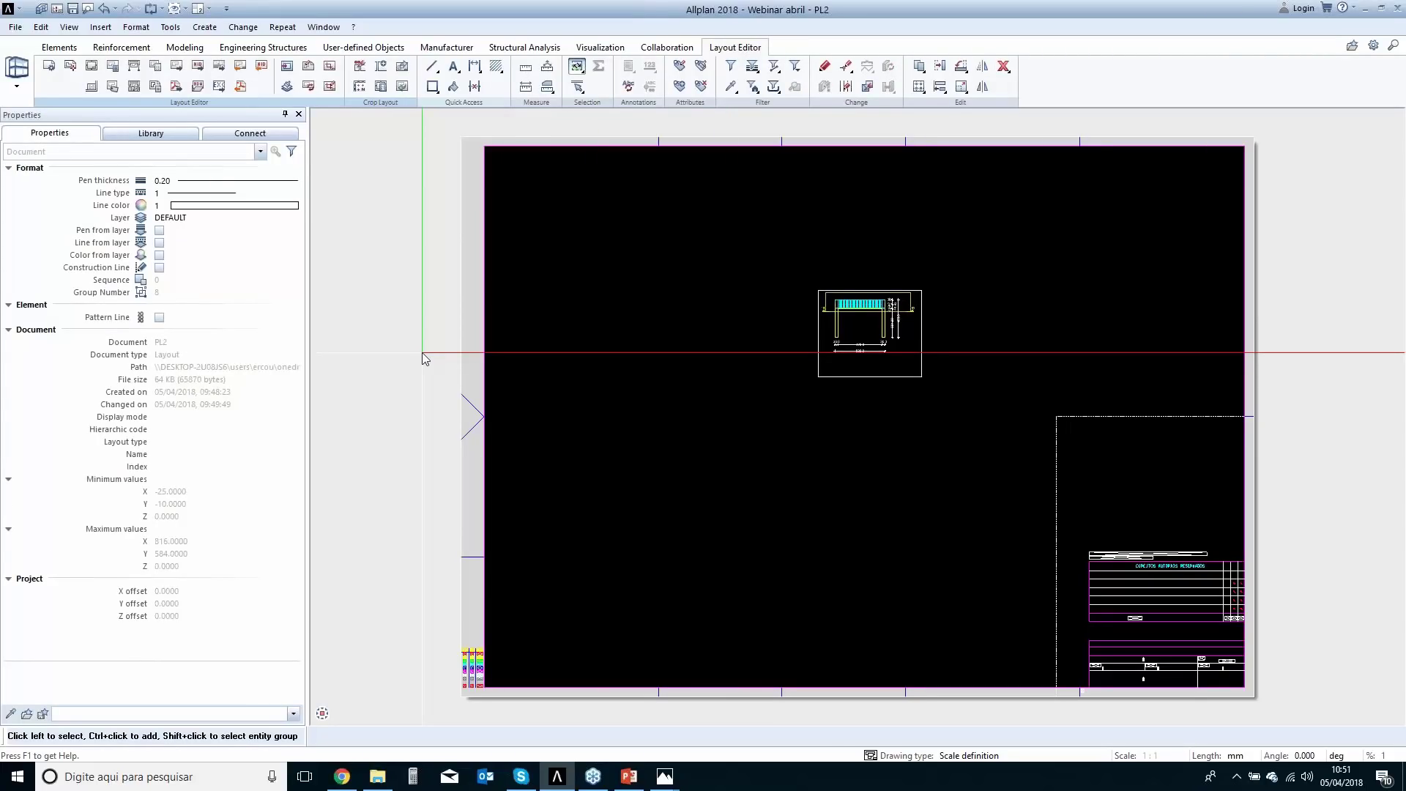
key(ctrl+o)
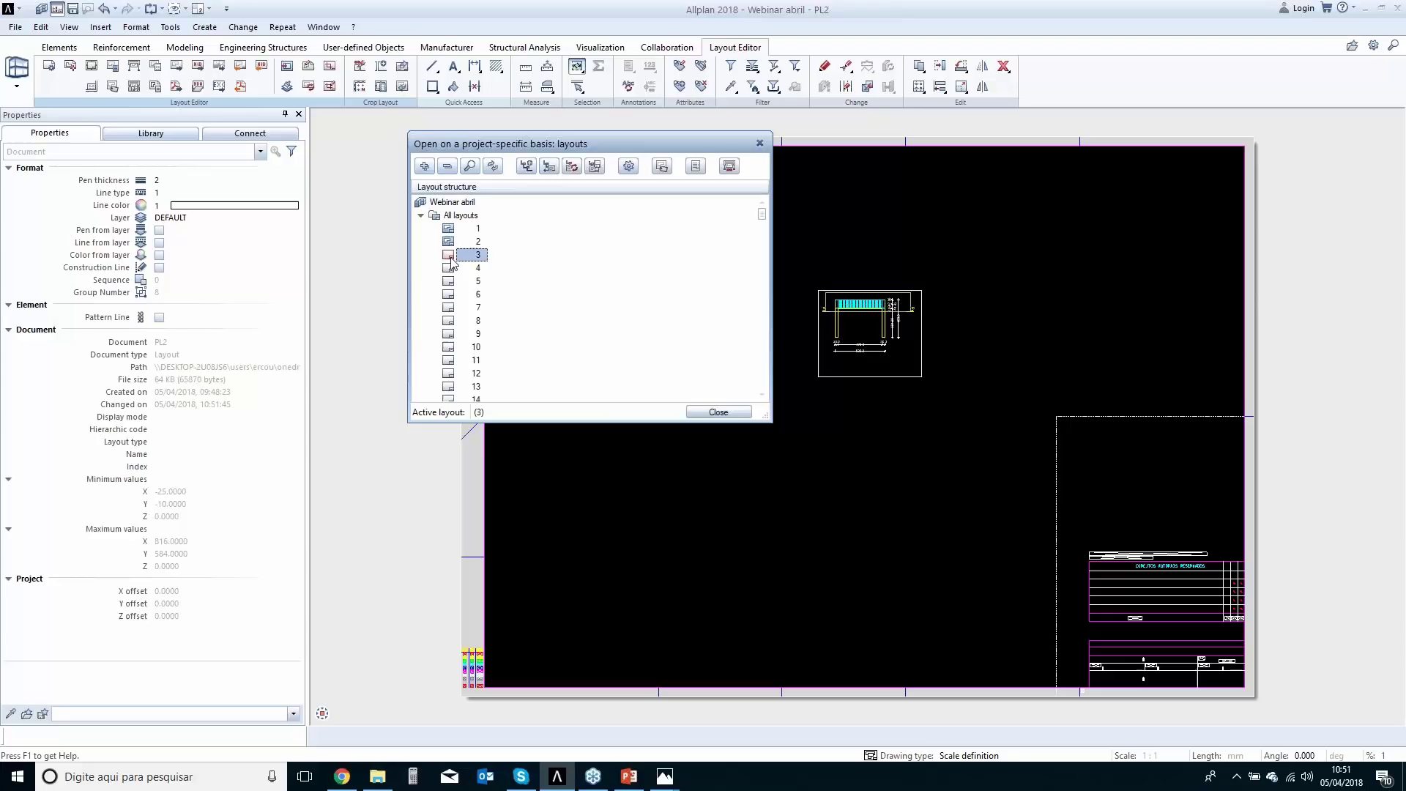
double_click(452, 262)
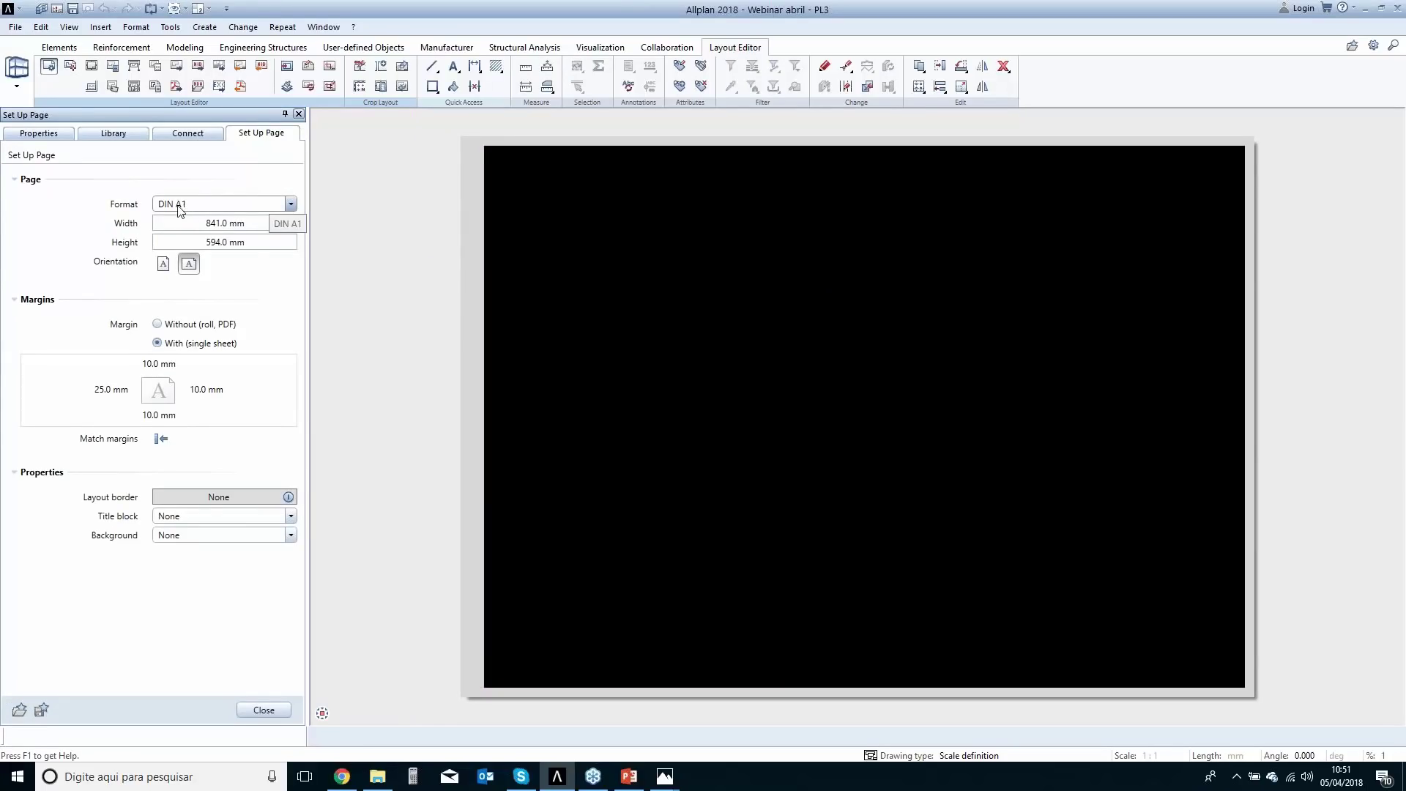
Set up the page with a Single margin (DIN 824 C) border and the CAE A1 label from the office Legendas folder as title block.
click(242, 501)
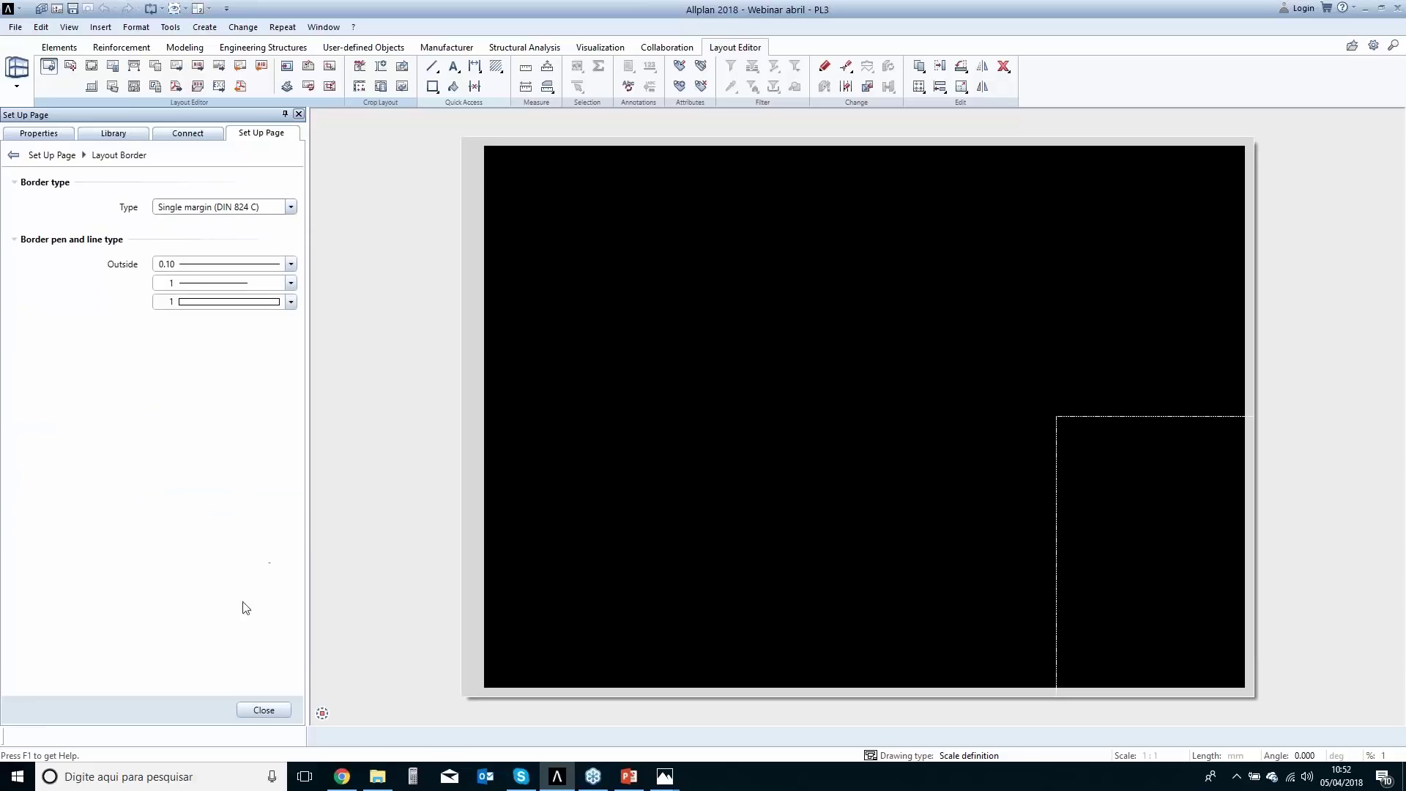
click(13, 156)
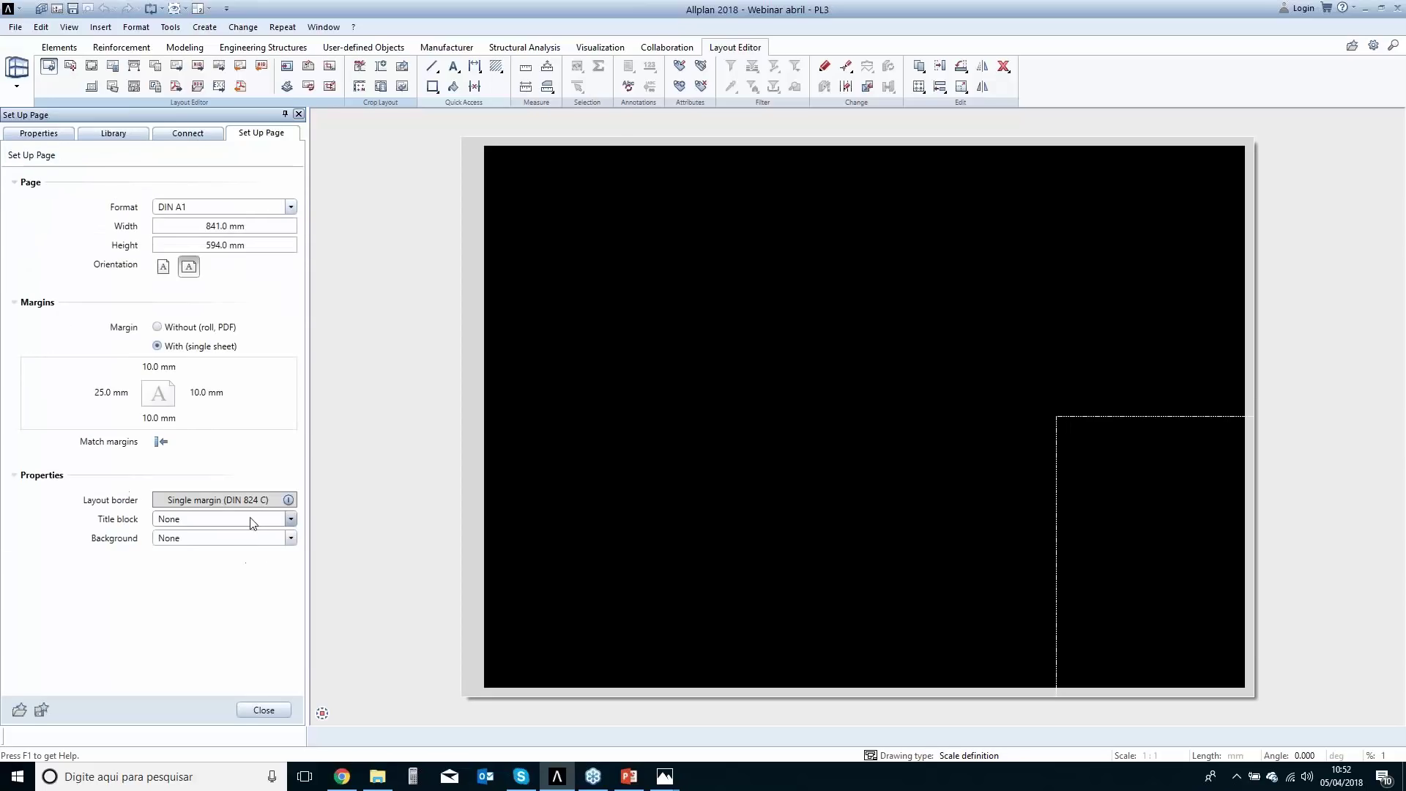
click(175, 558)
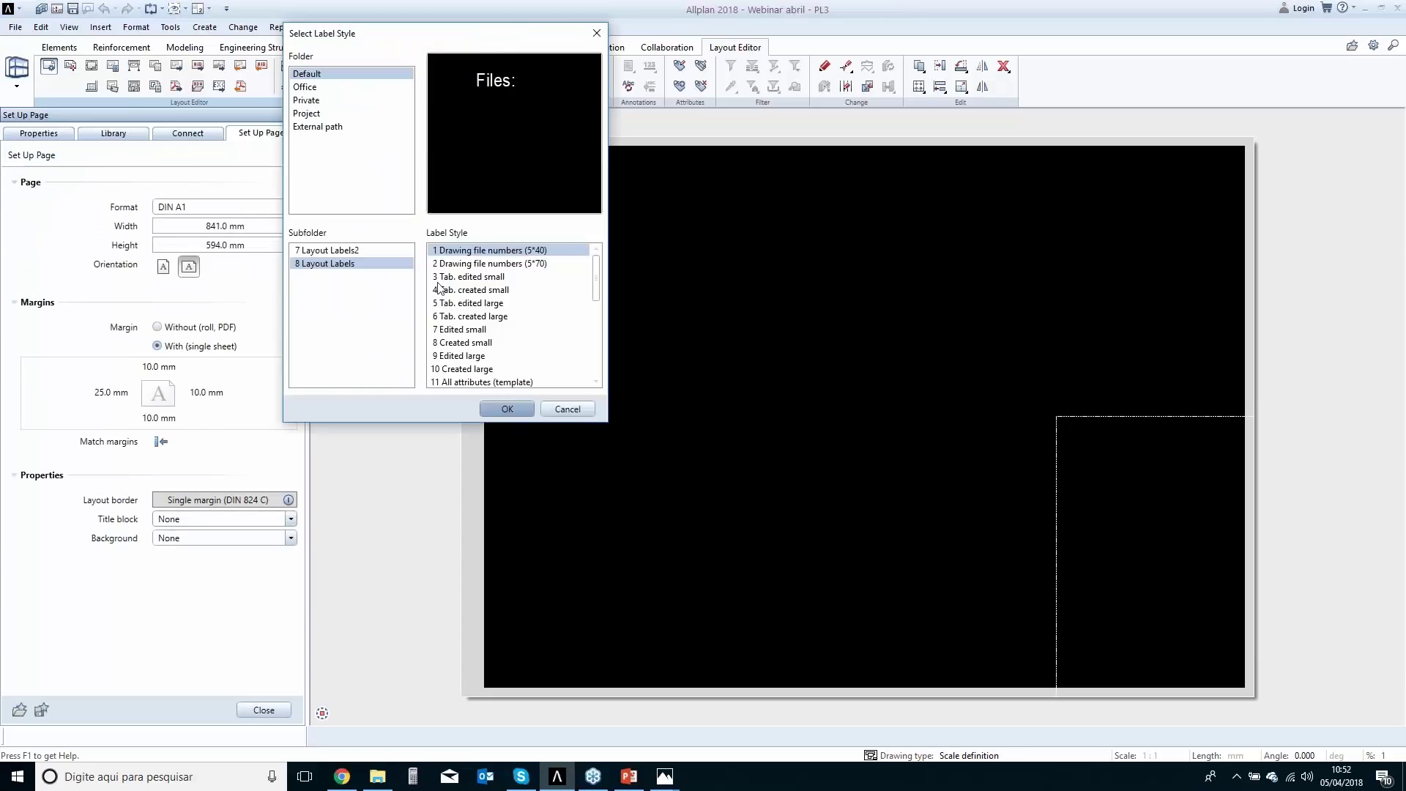
click(327, 88)
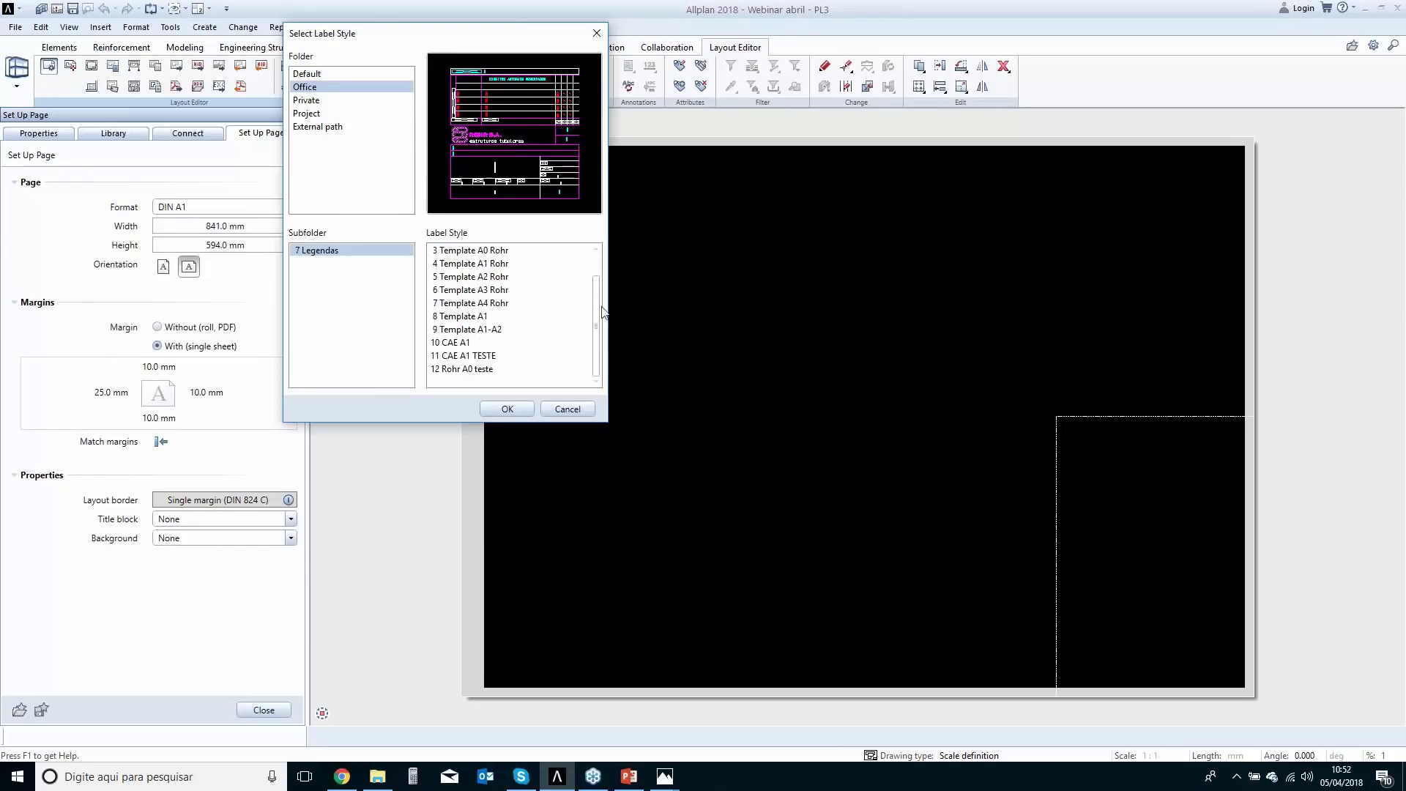
click(466, 343)
click(532, 408)
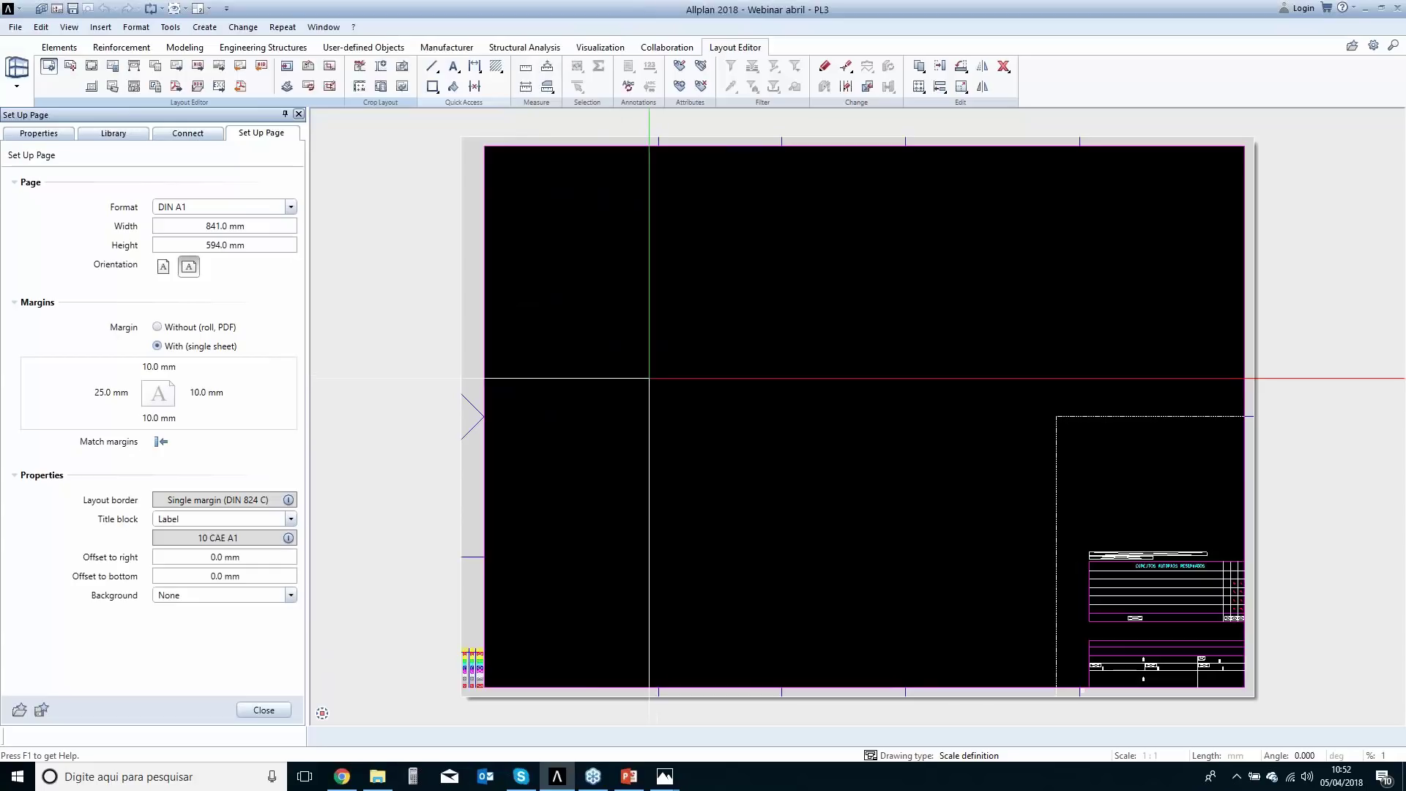
scroll(635, 408, down, 2)
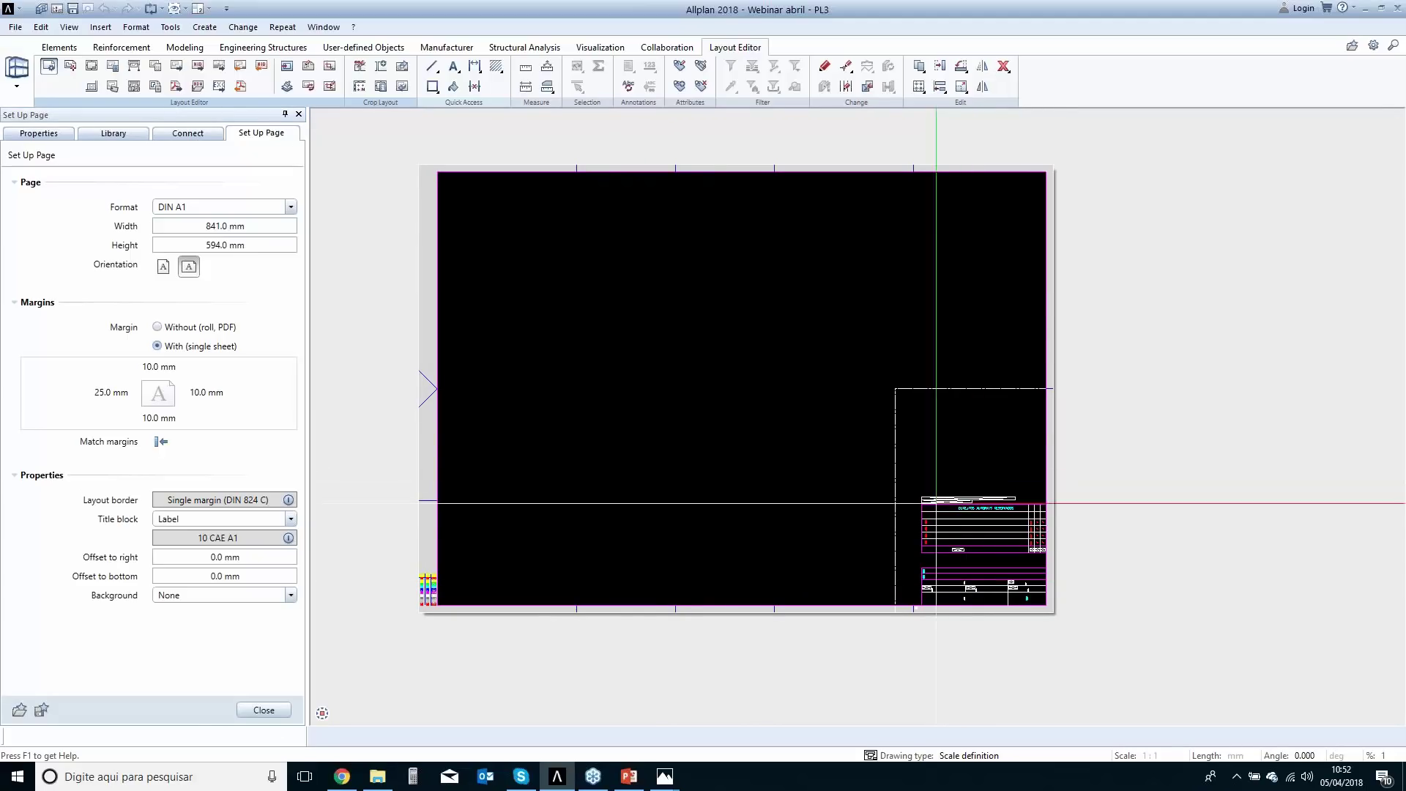
click(266, 709)
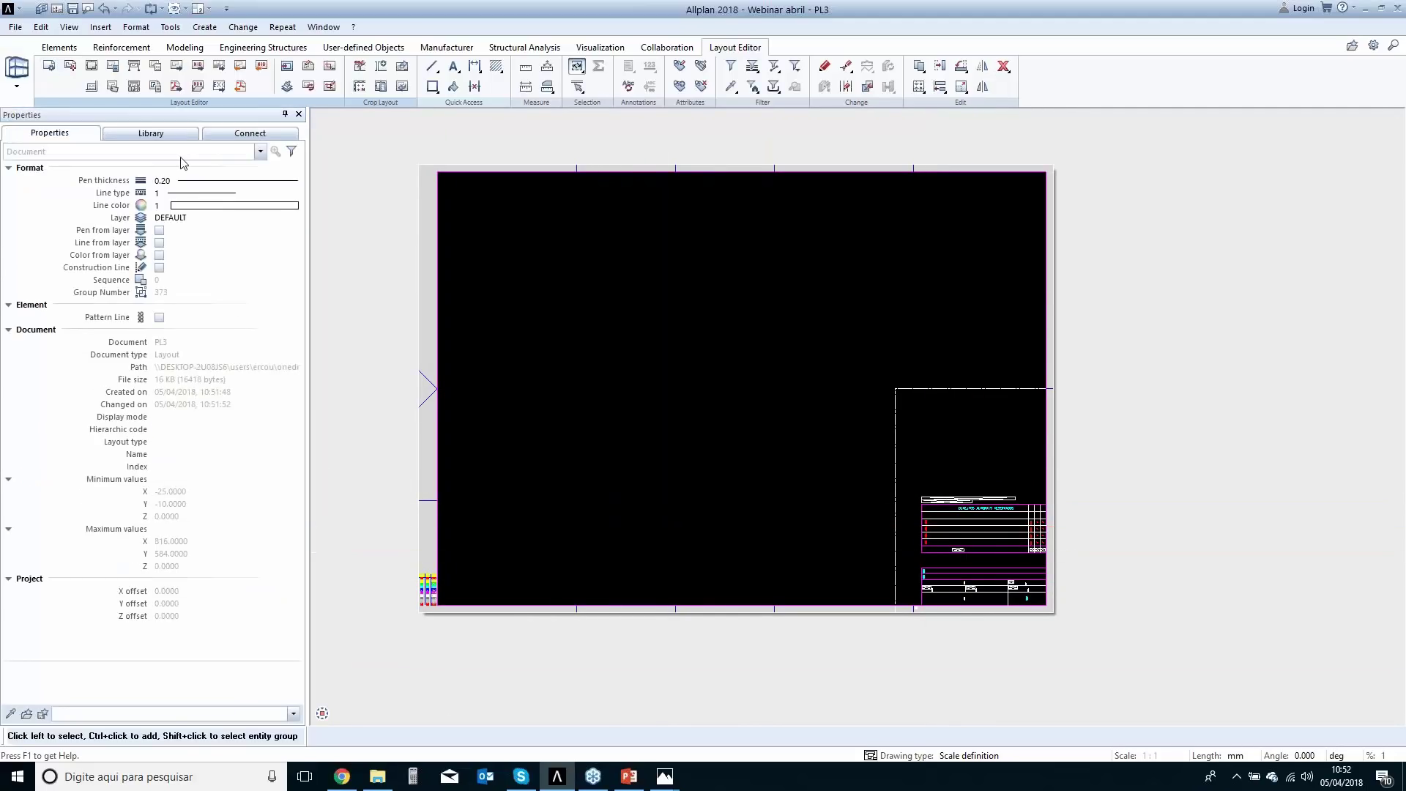
Place drawing file 1 on the layout as a layout element at scale 1:75.
click(70, 68)
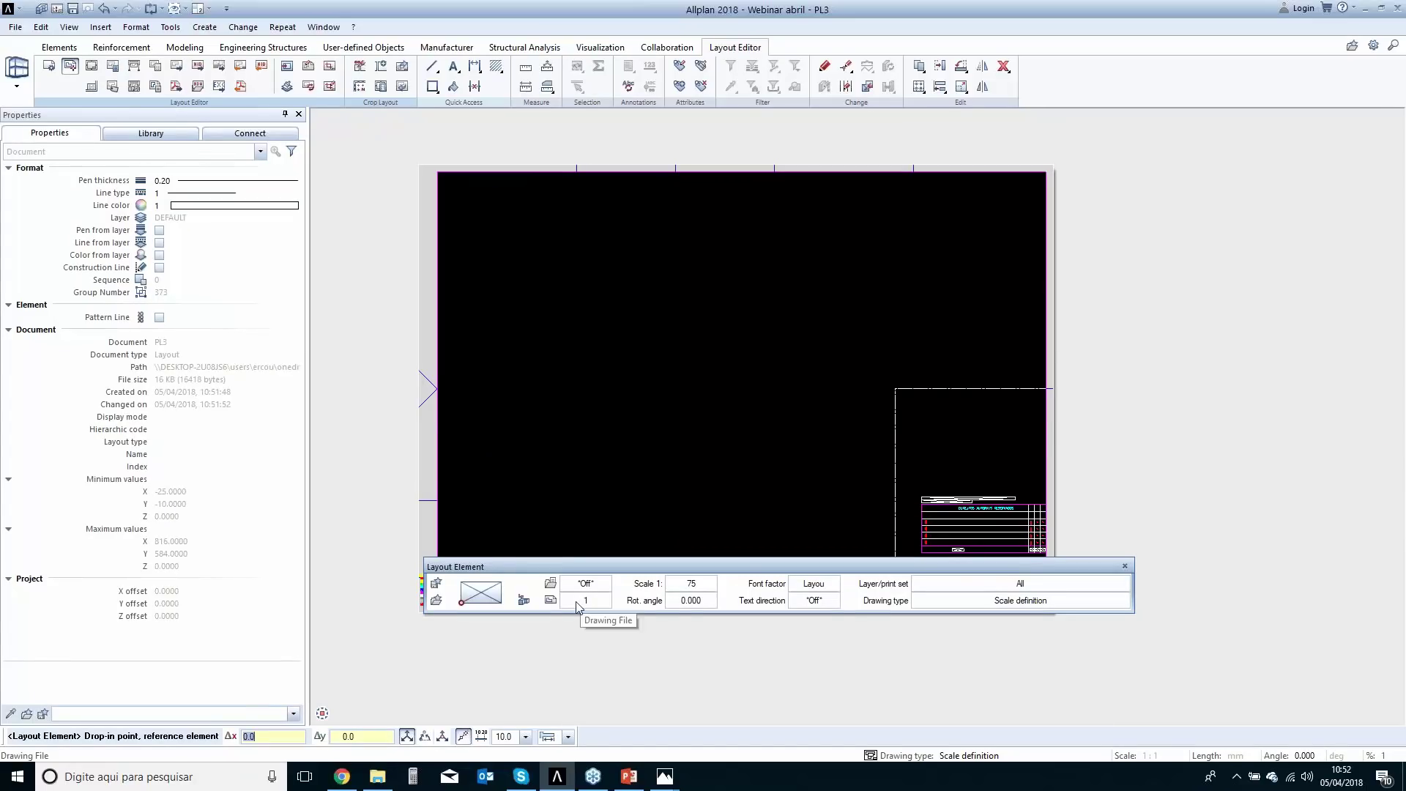
click(491, 423)
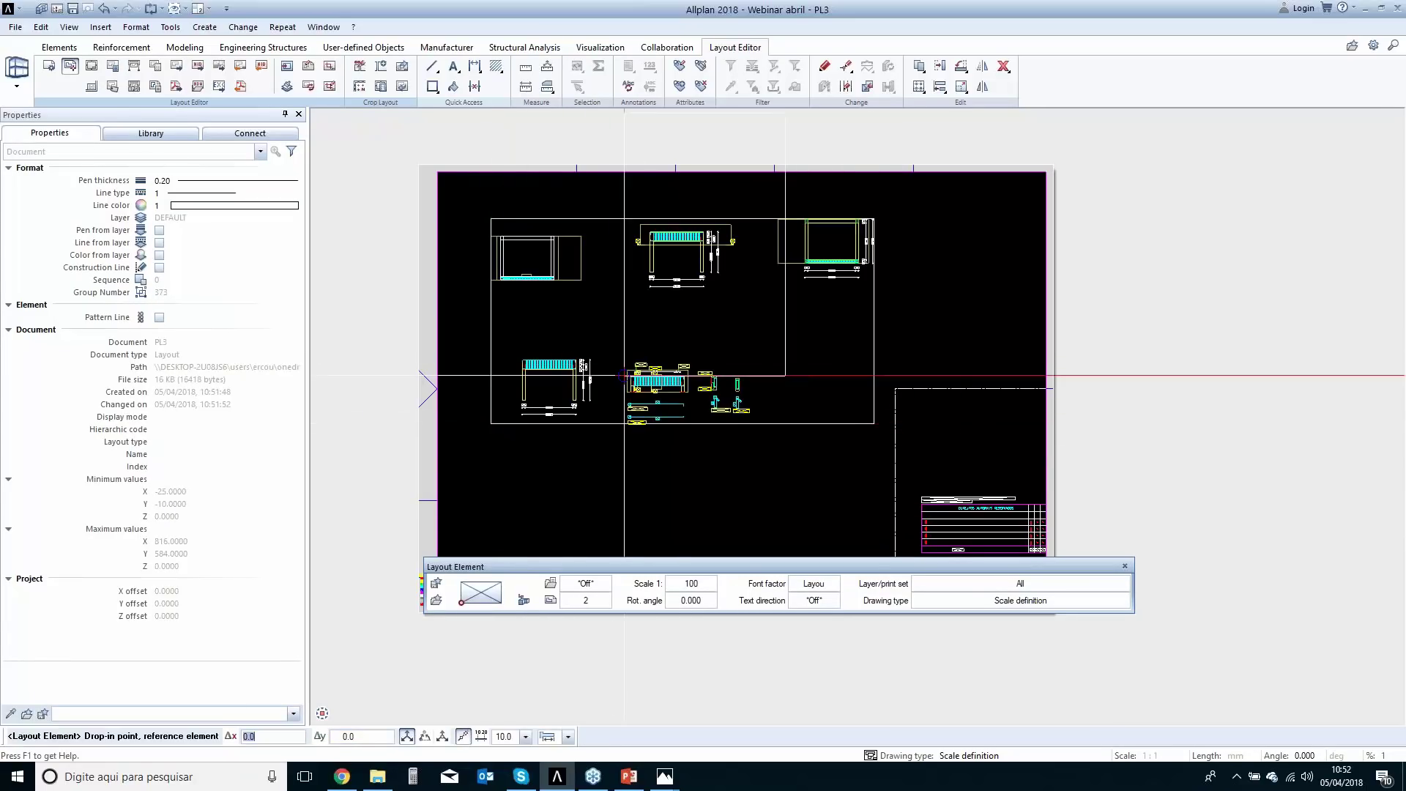
scroll(620, 386, up, 2)
key(Escape)
Create a rectangular layout window from the already placed layout element, drawing it around the frame and beam views in the element's central and right part.
middle_drag(641, 295, 608, 439)
click(336, 72)
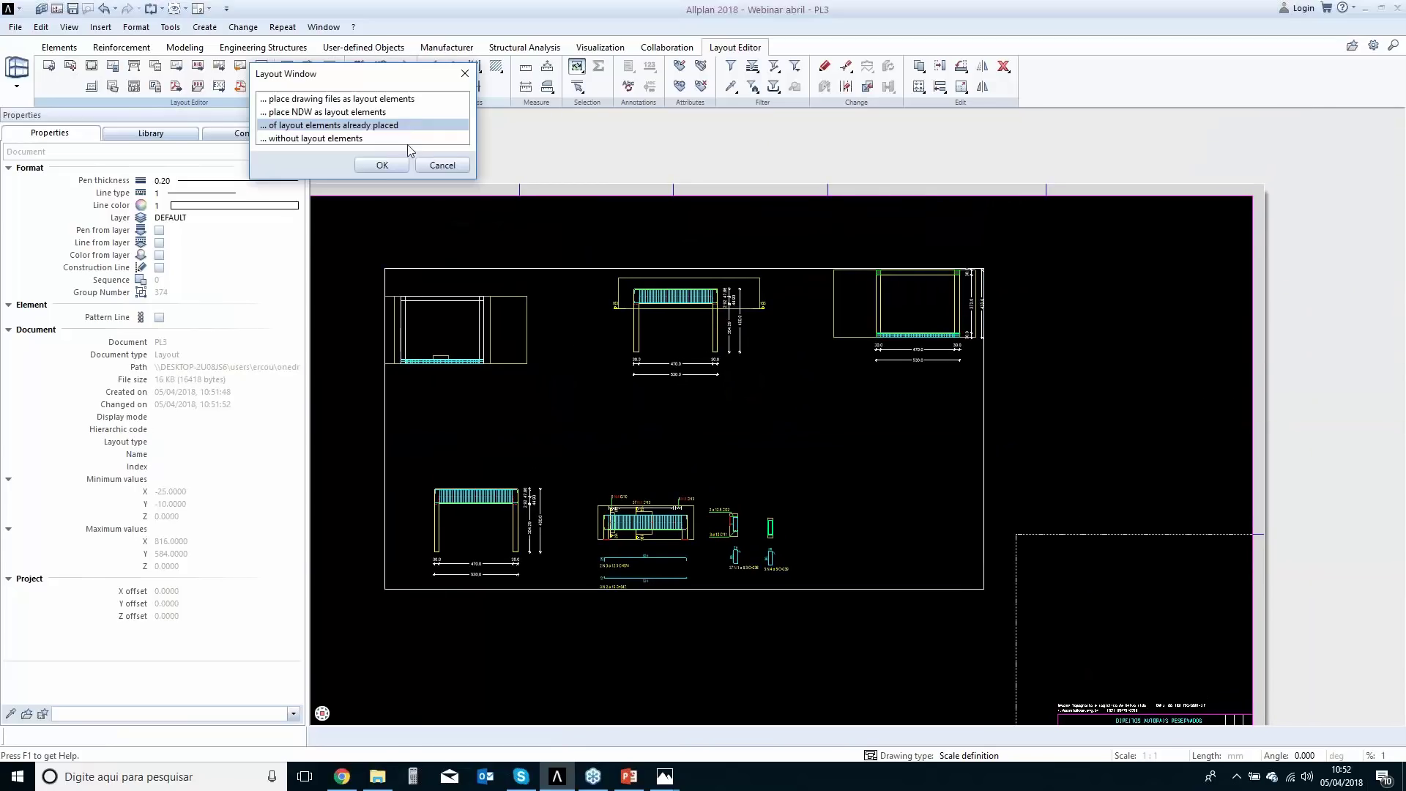
click(382, 165)
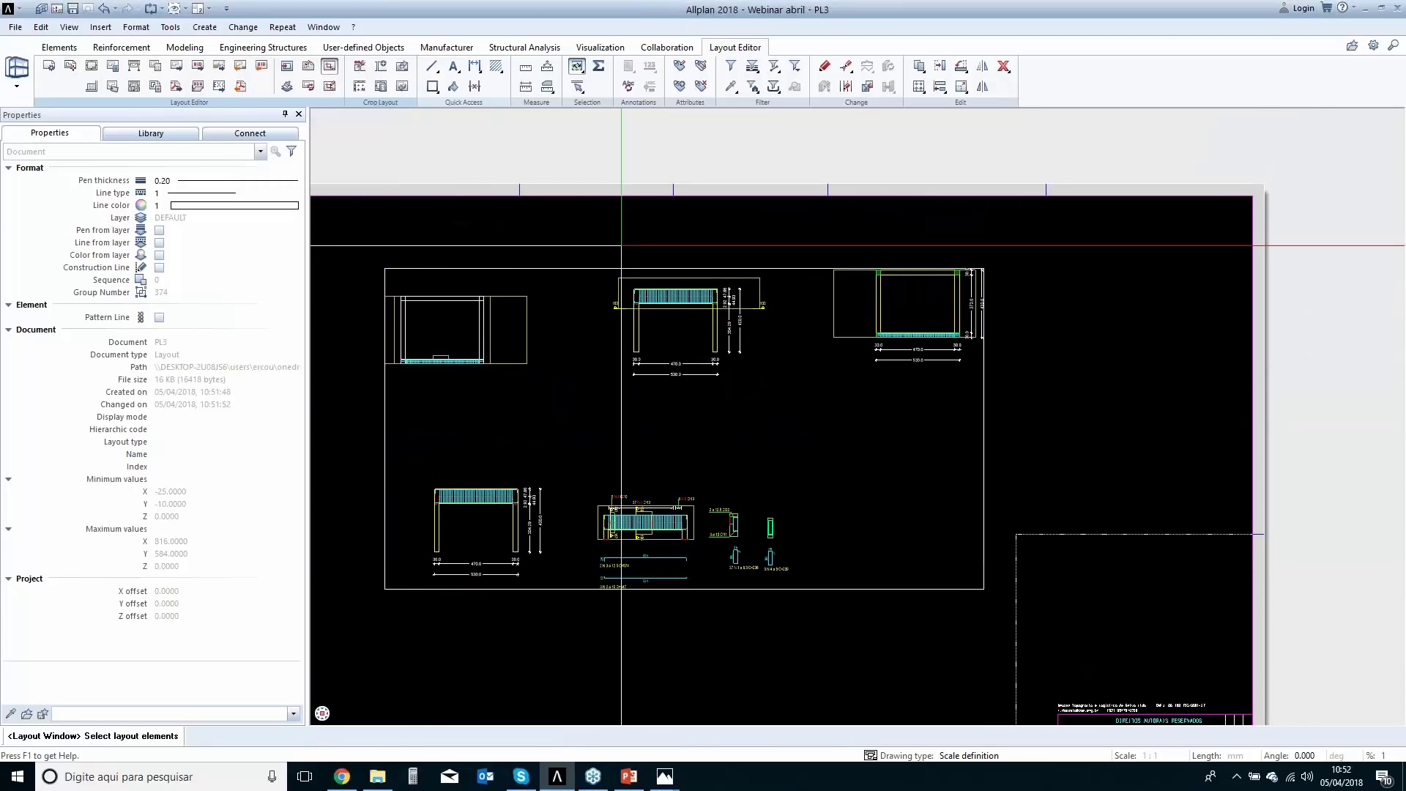
click(578, 268)
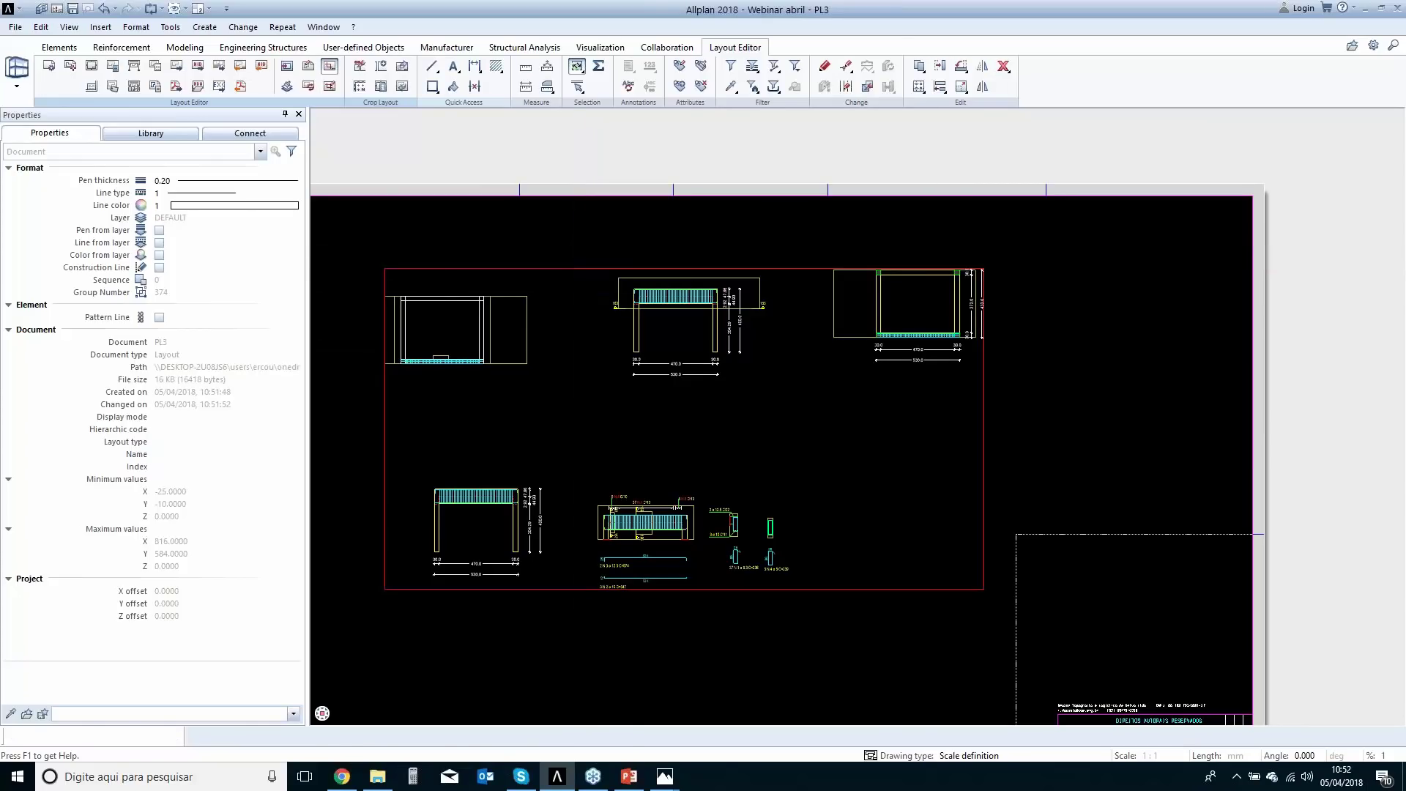
click(575, 234)
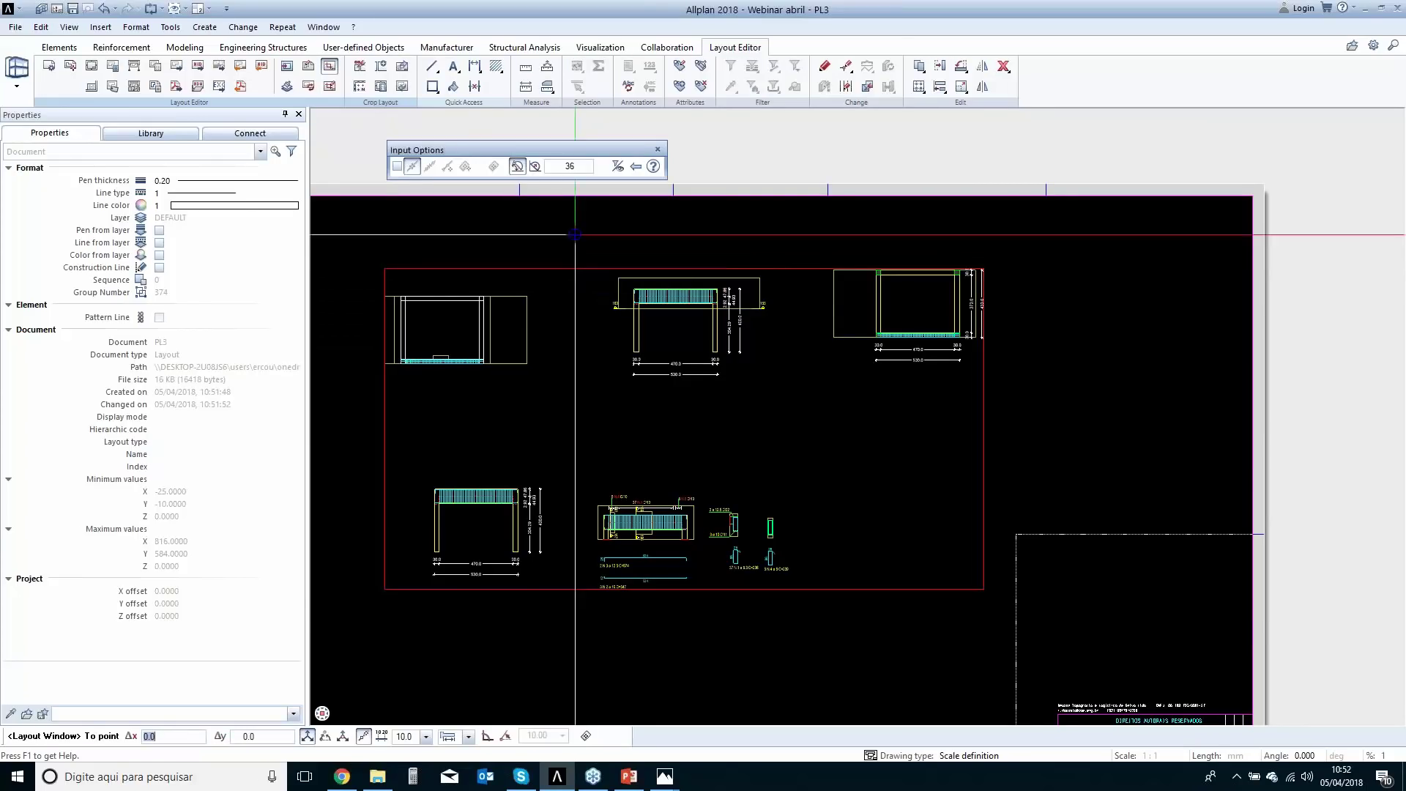
click(1002, 618)
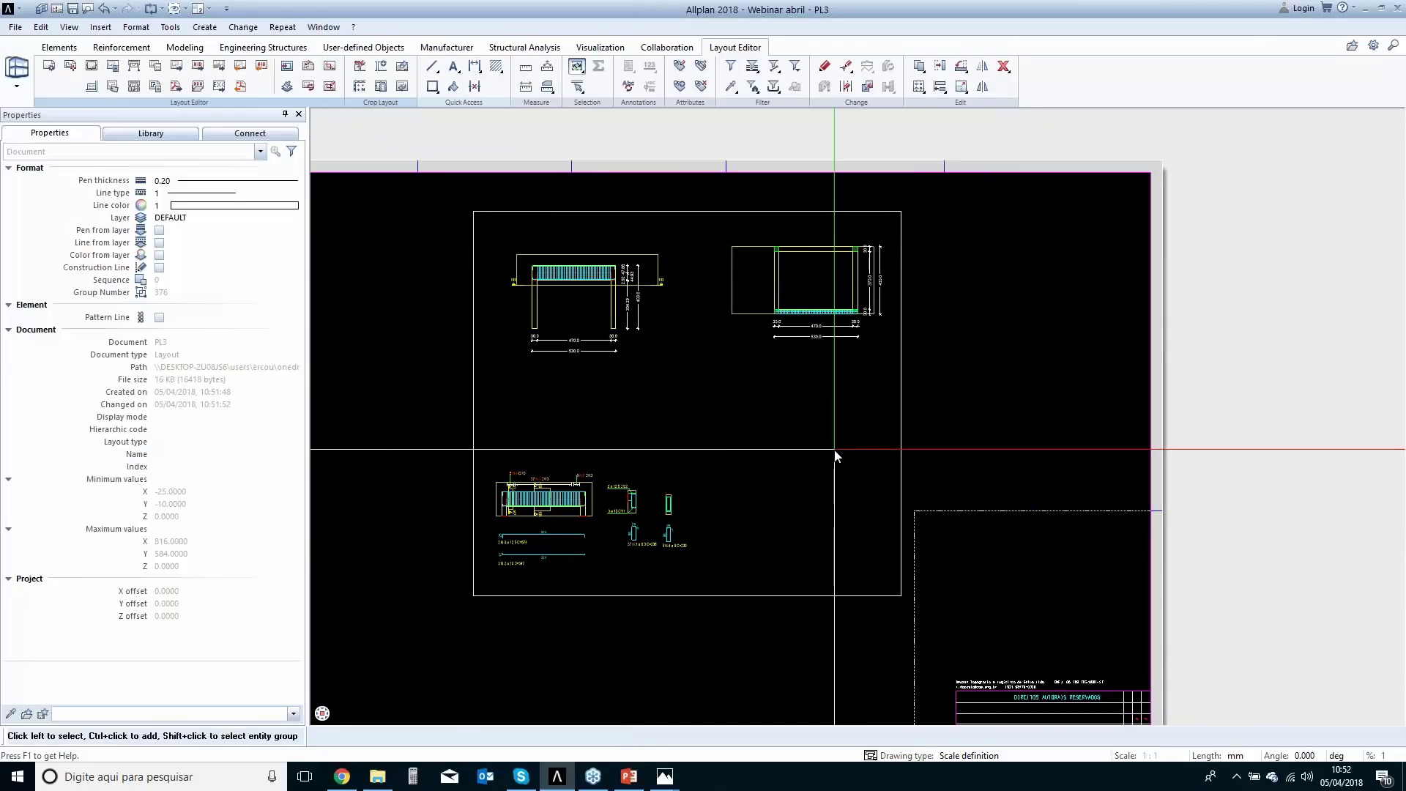
scroll(837, 456, down, 5)
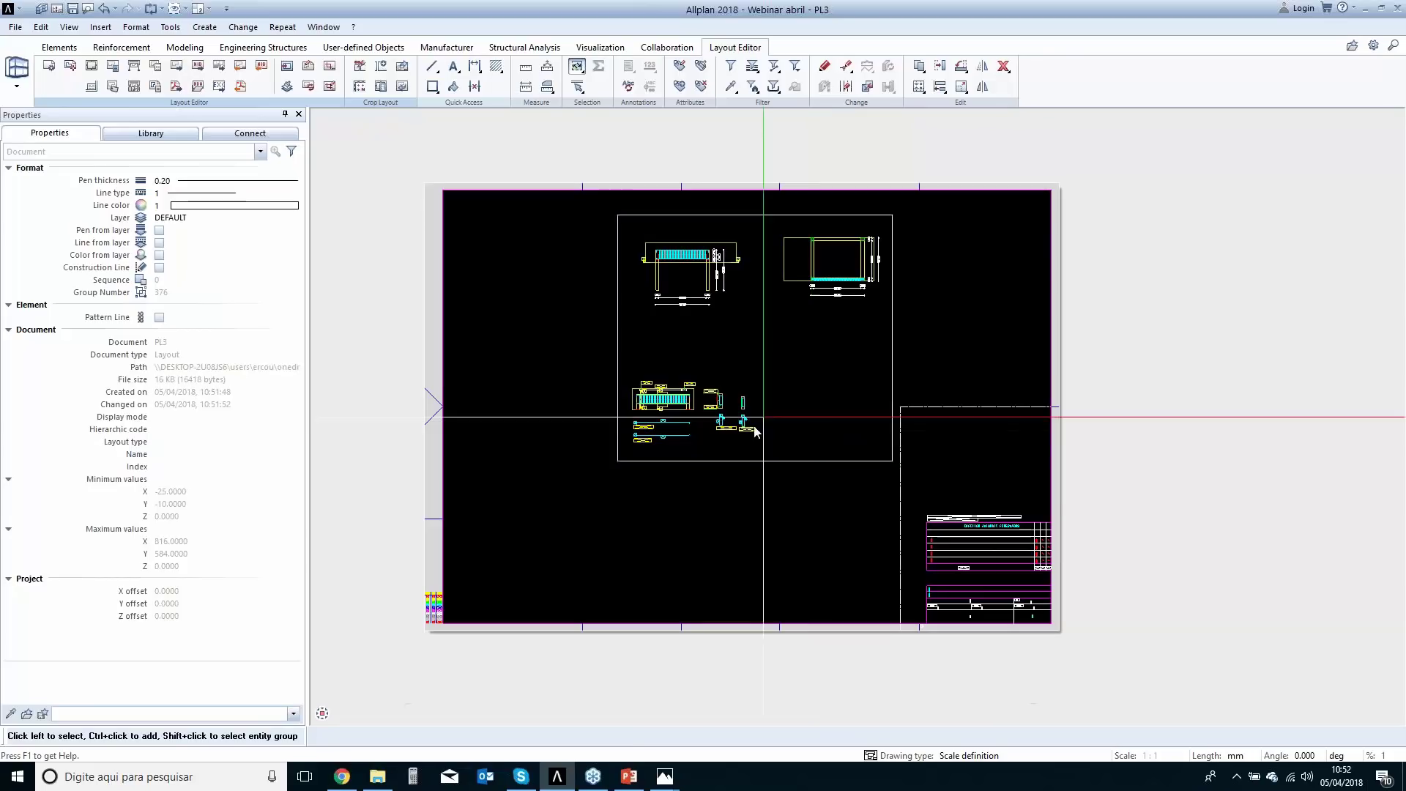
Open the print settings for layout 3, set the line colors to Black and check the pen and color assignments.
click(135, 67)
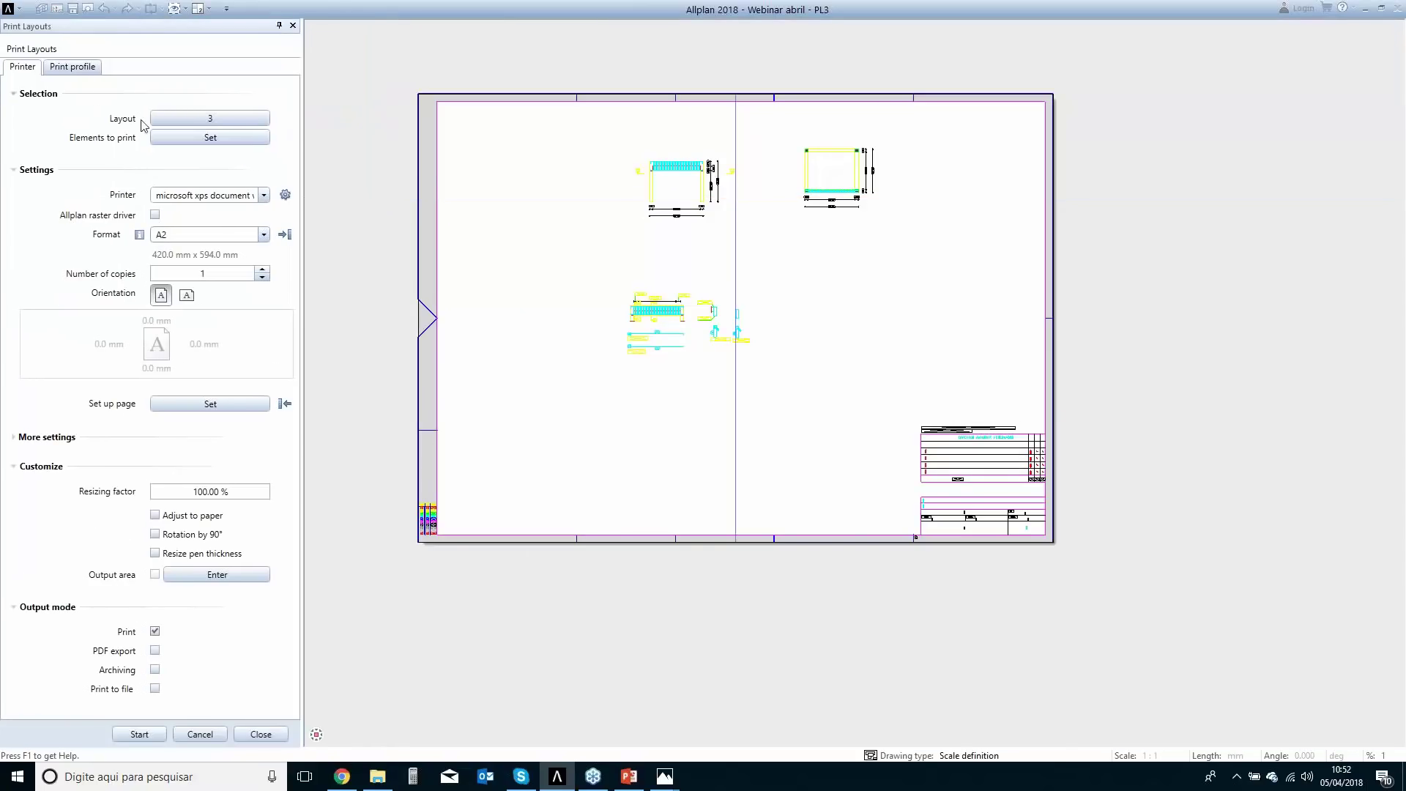
click(82, 67)
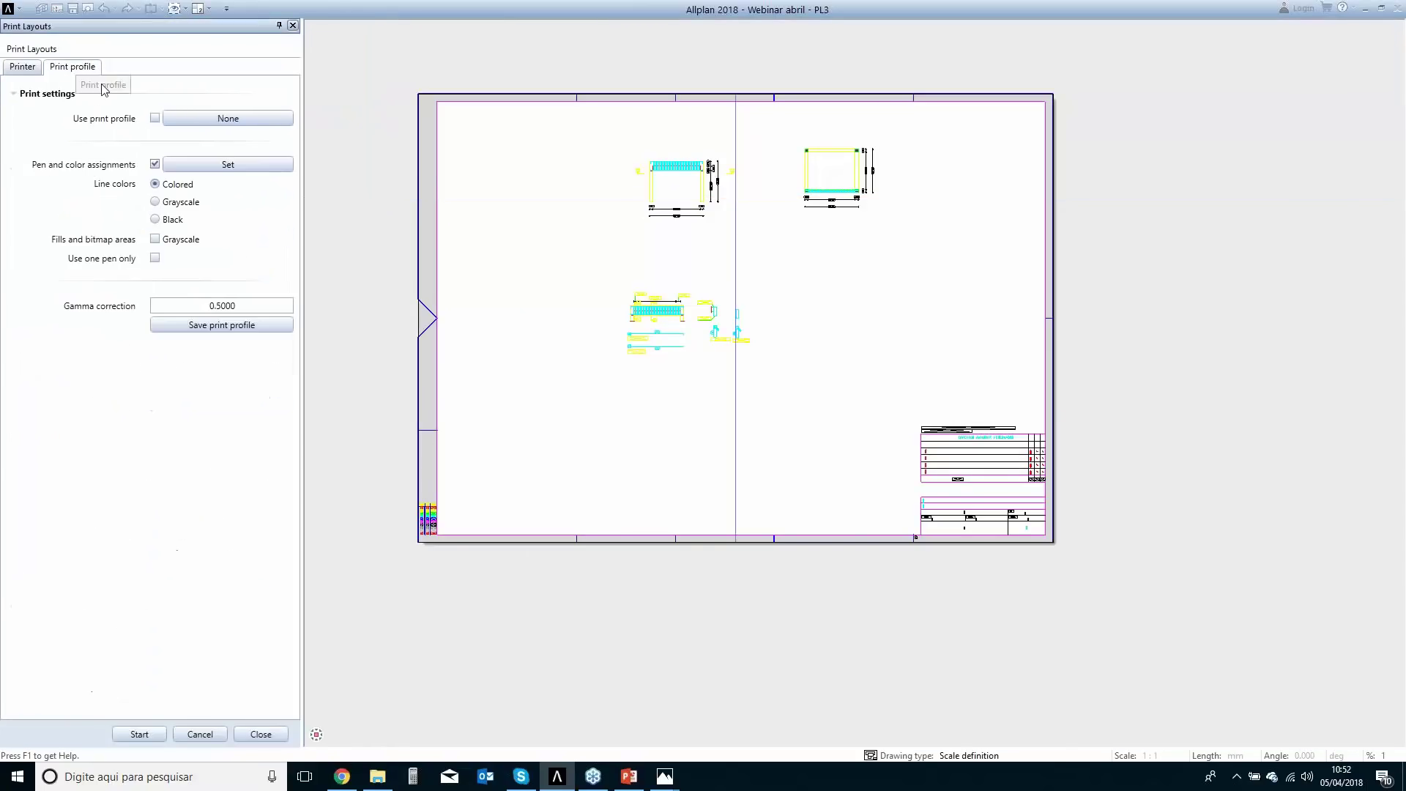
click(166, 222)
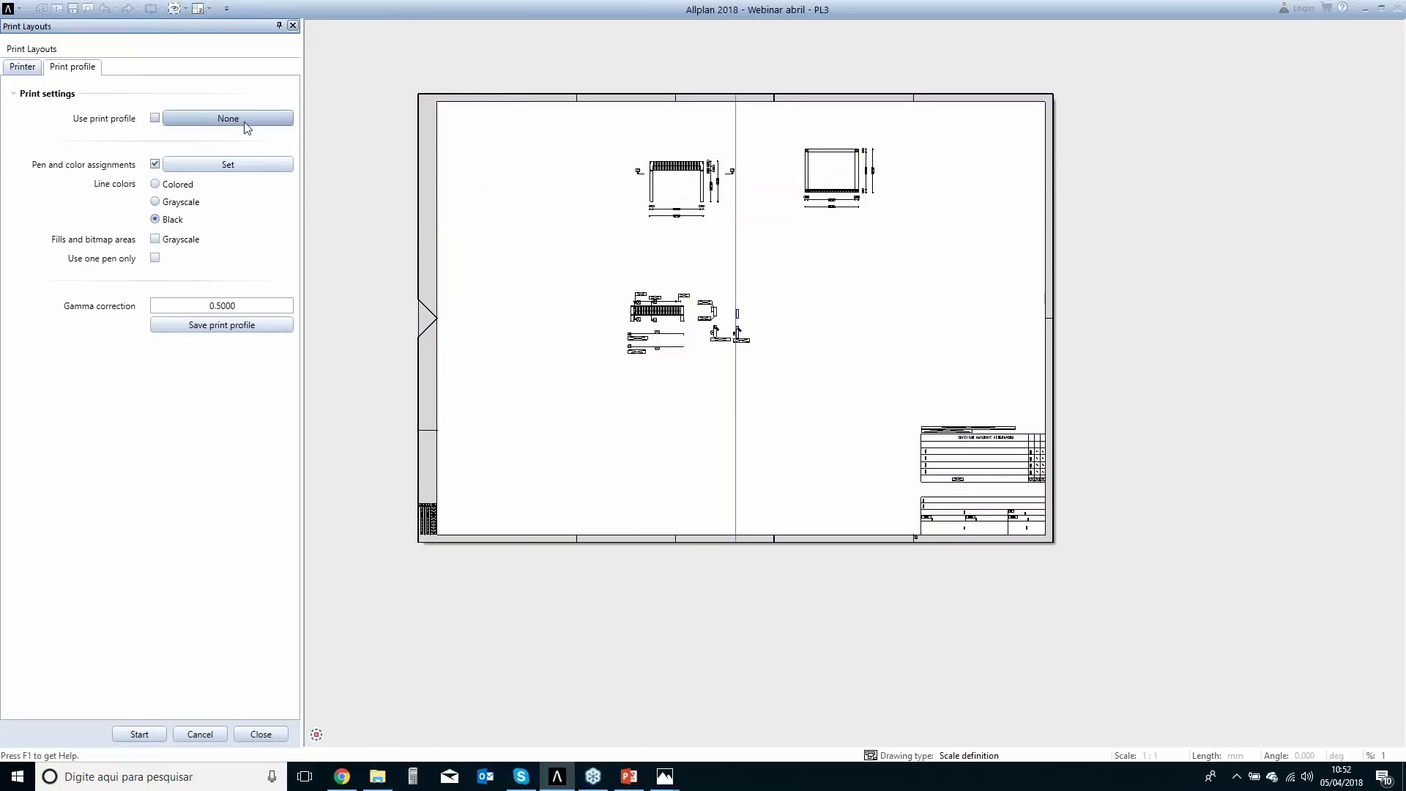
click(262, 165)
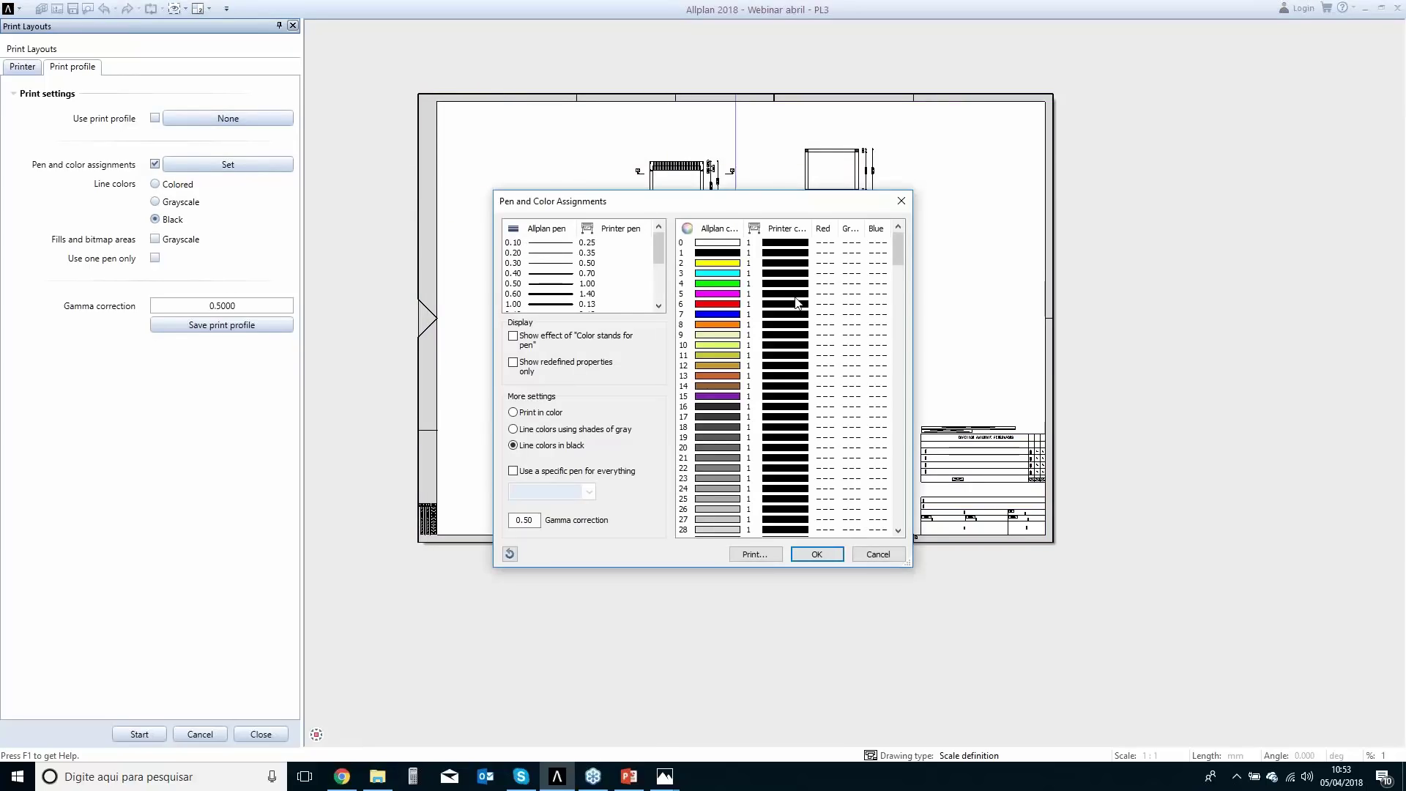
click(897, 550)
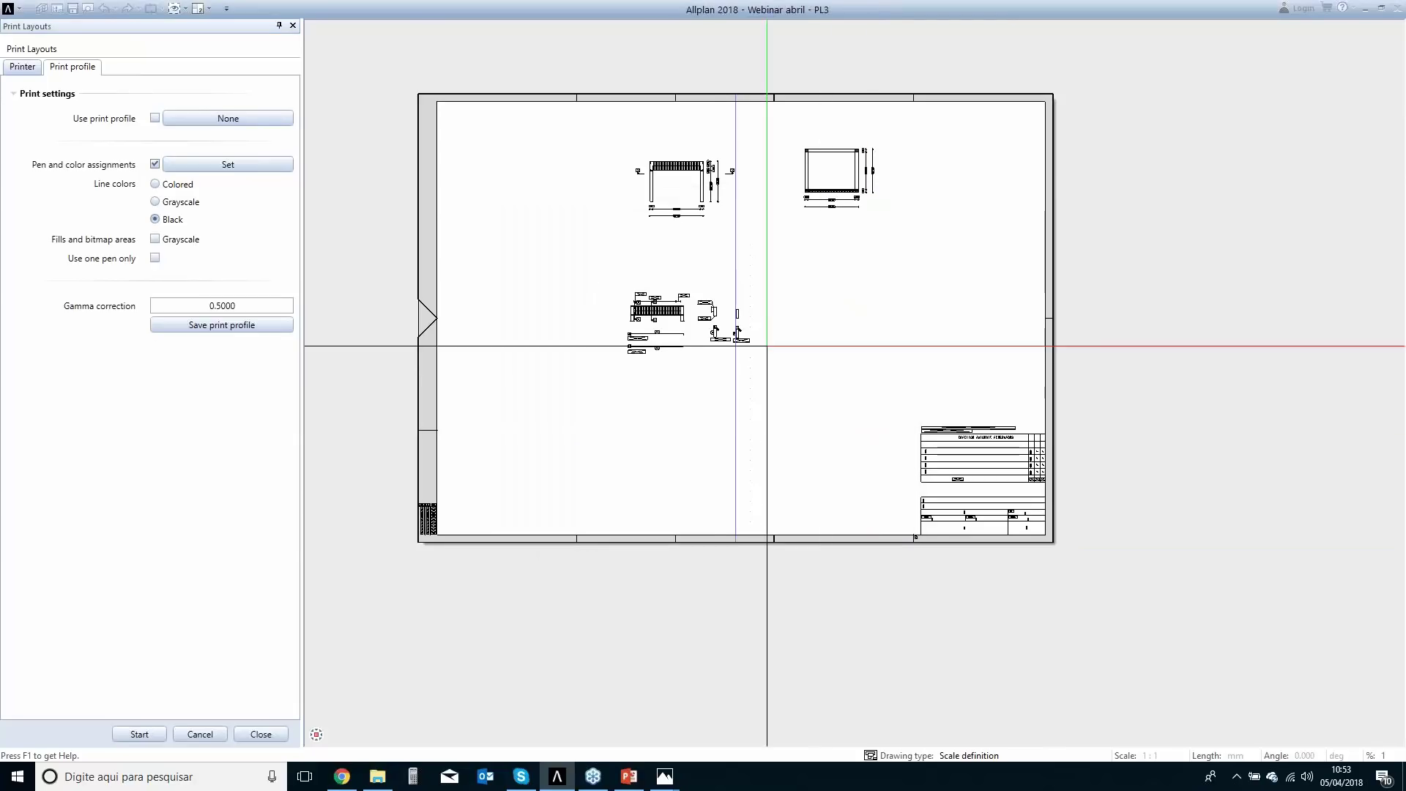
Examine the black print preview of the beam reinforcement details and the whole sheet, and leave it without printing.
scroll(598, 357, up, 2)
scroll(598, 357, up, 2)
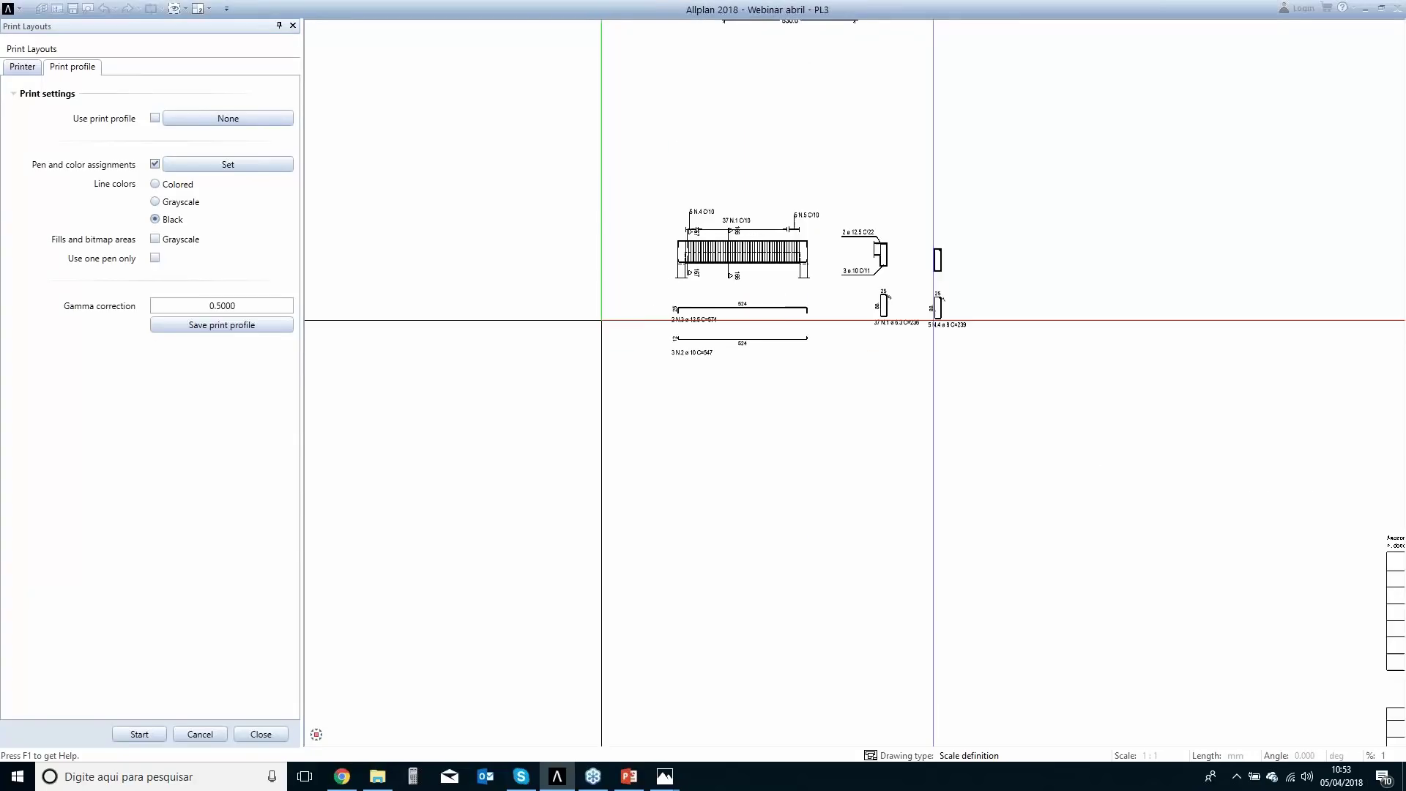
scroll(600, 322, down, 3)
middle_drag(828, 257, 711, 460)
scroll(847, 261, up, 5)
scroll(810, 267, down, 2)
scroll(718, 343, down, 2)
scroll(572, 450, down, 4)
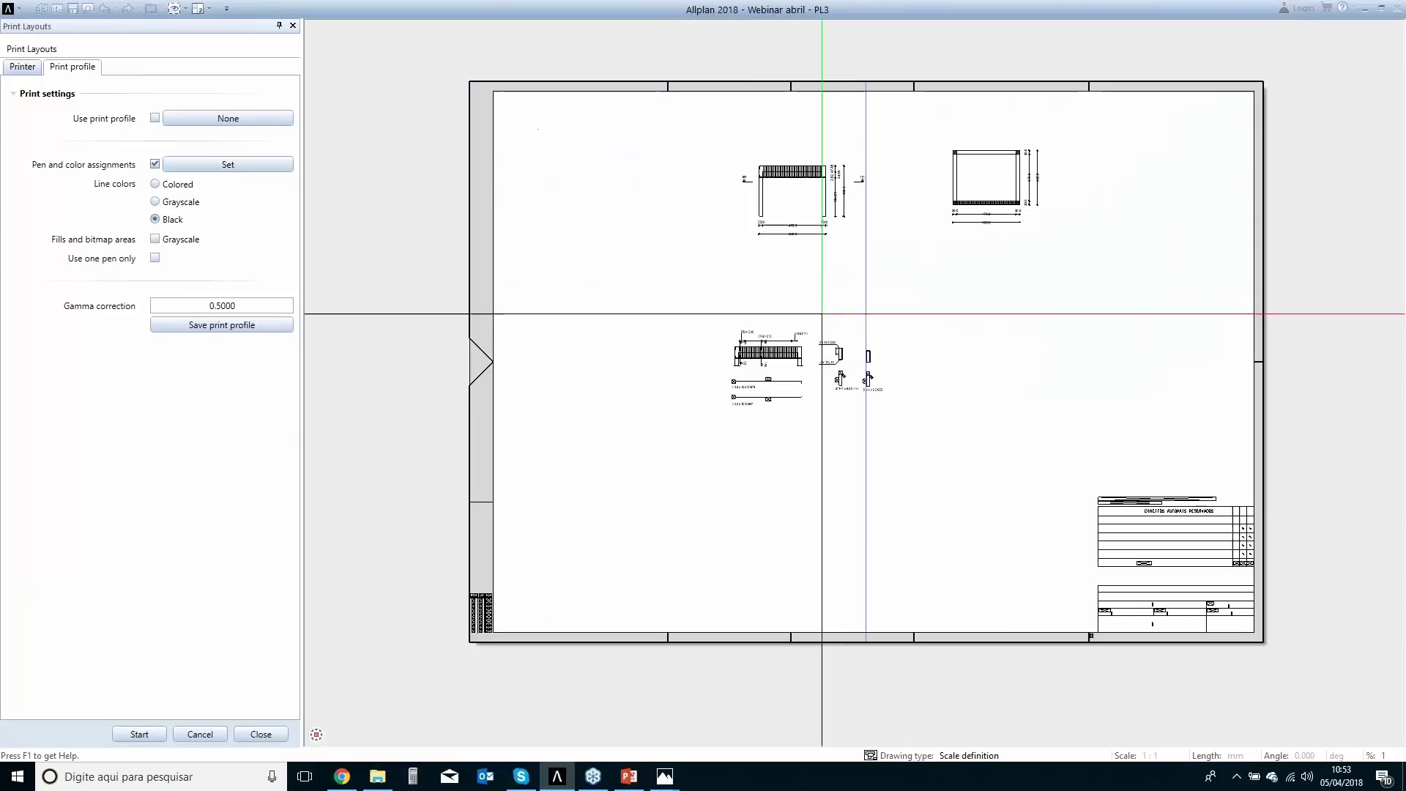
middle_drag(1010, 513, 1007, 597)
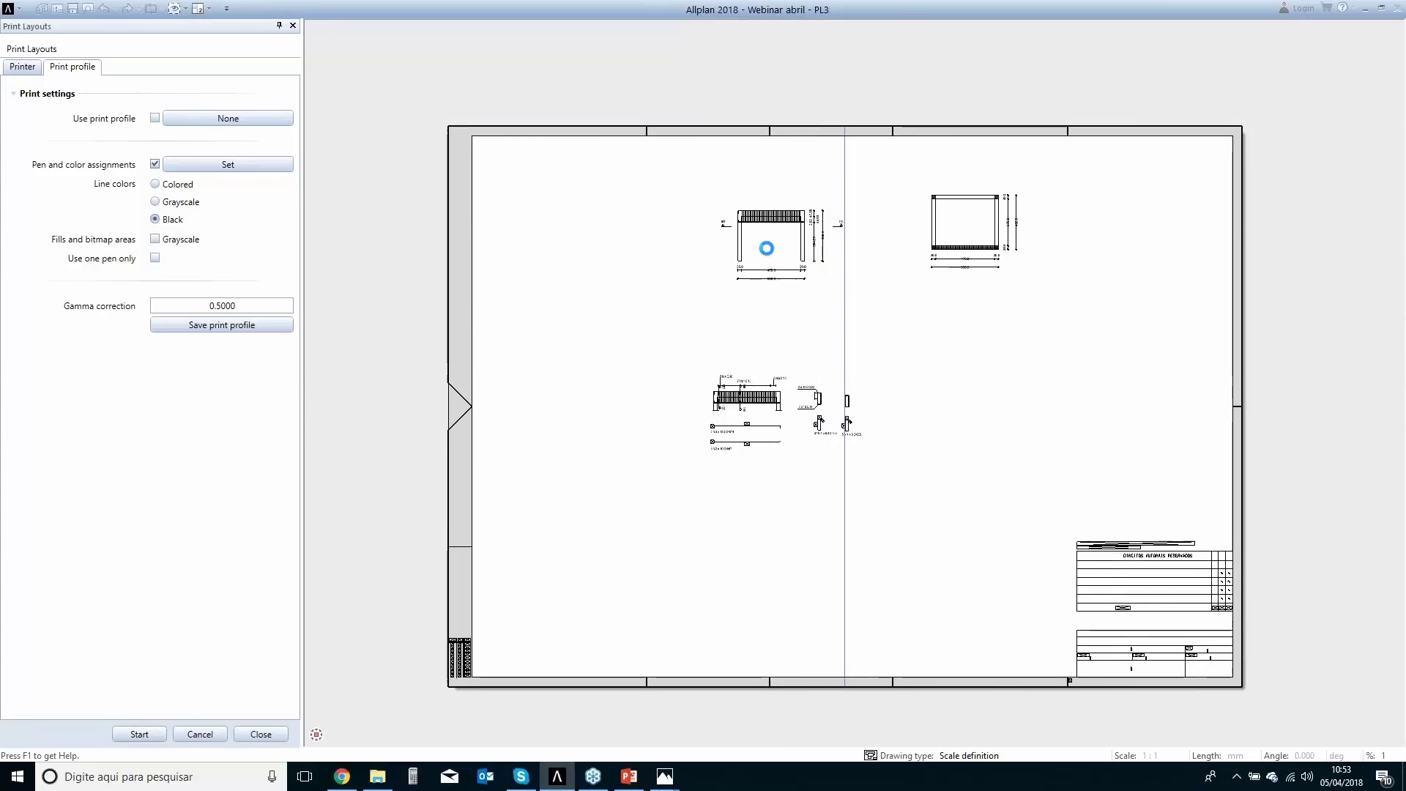
key(Escape)
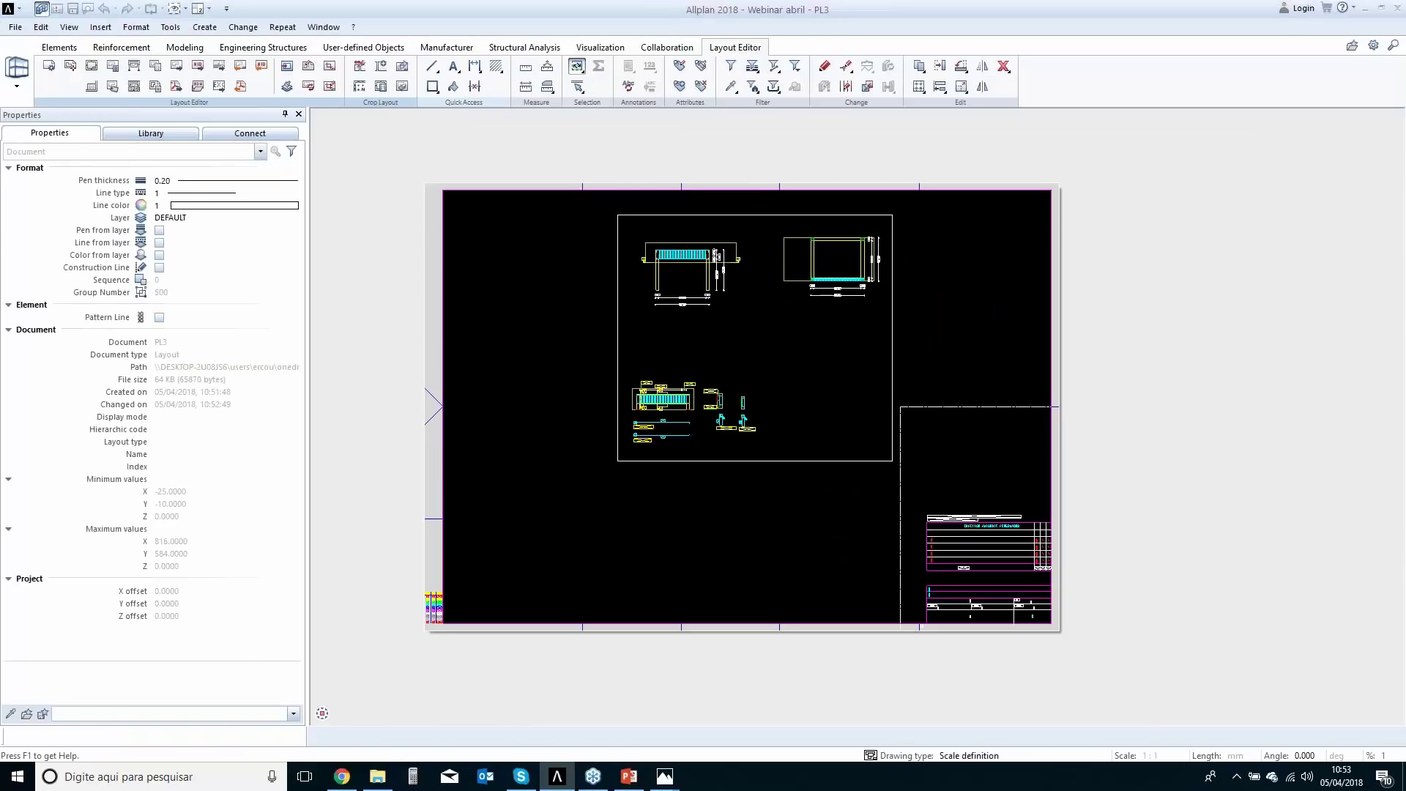
Open the existing project numbered 1702 from the workgroup server and bring its beam drawings into view.
click(41, 8)
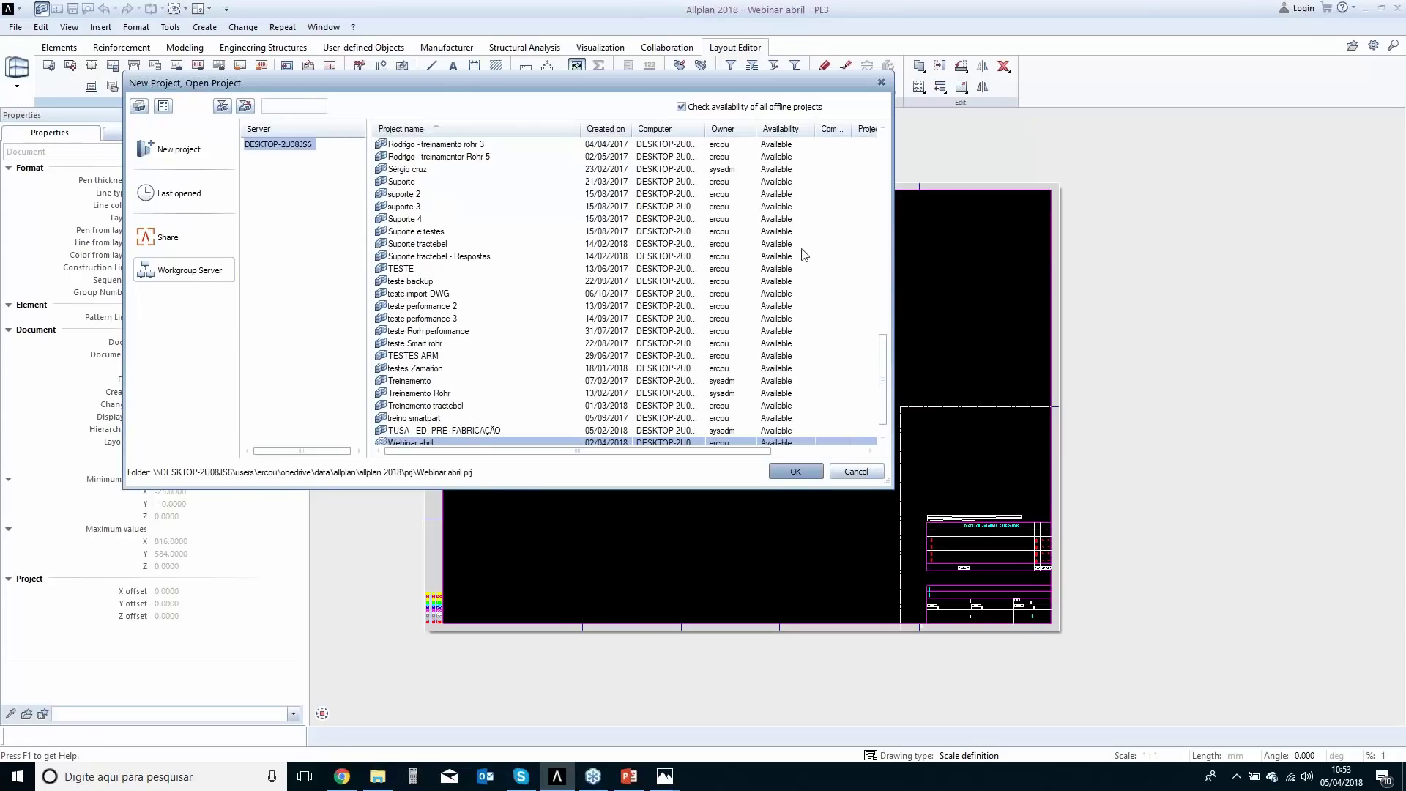
drag(884, 373, 882, 151)
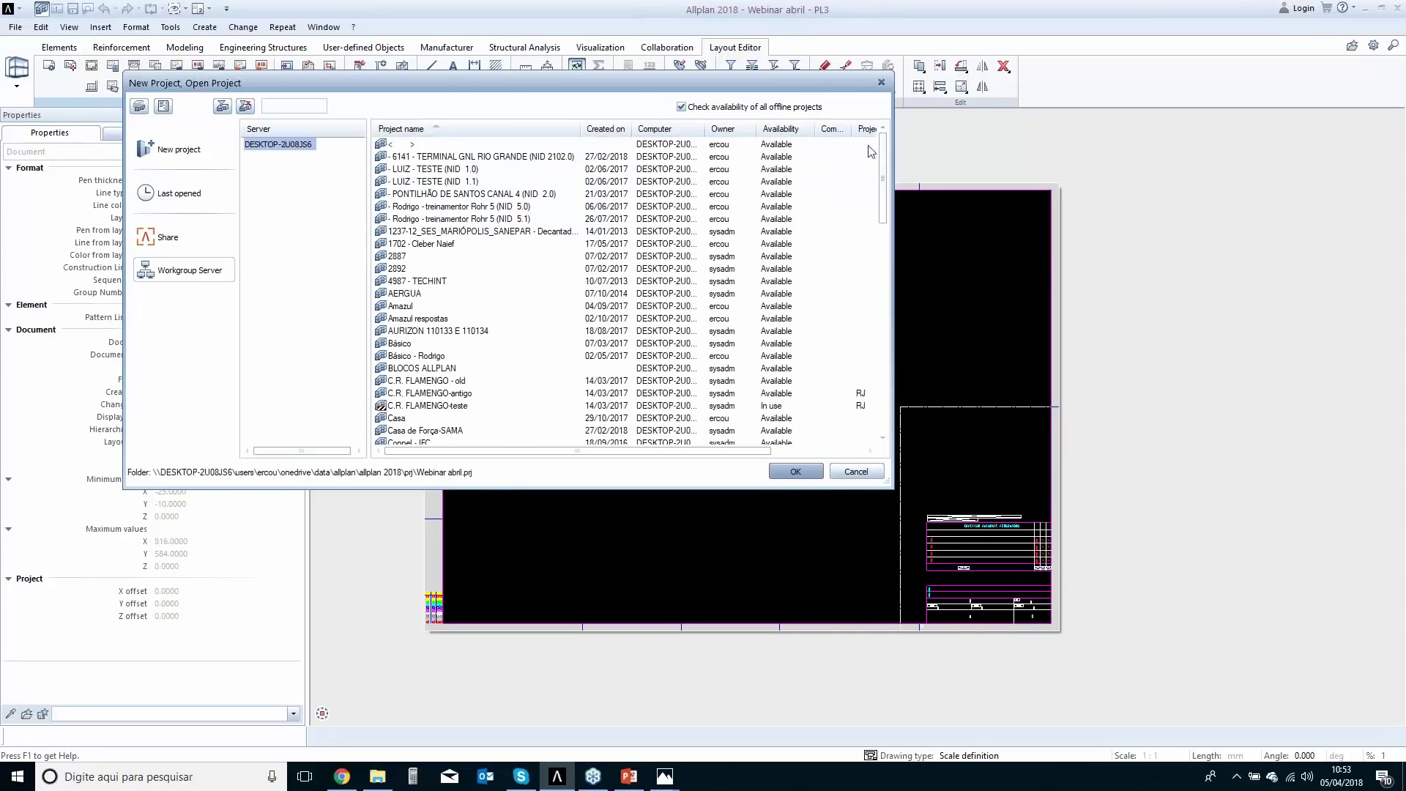
double_click(422, 244)
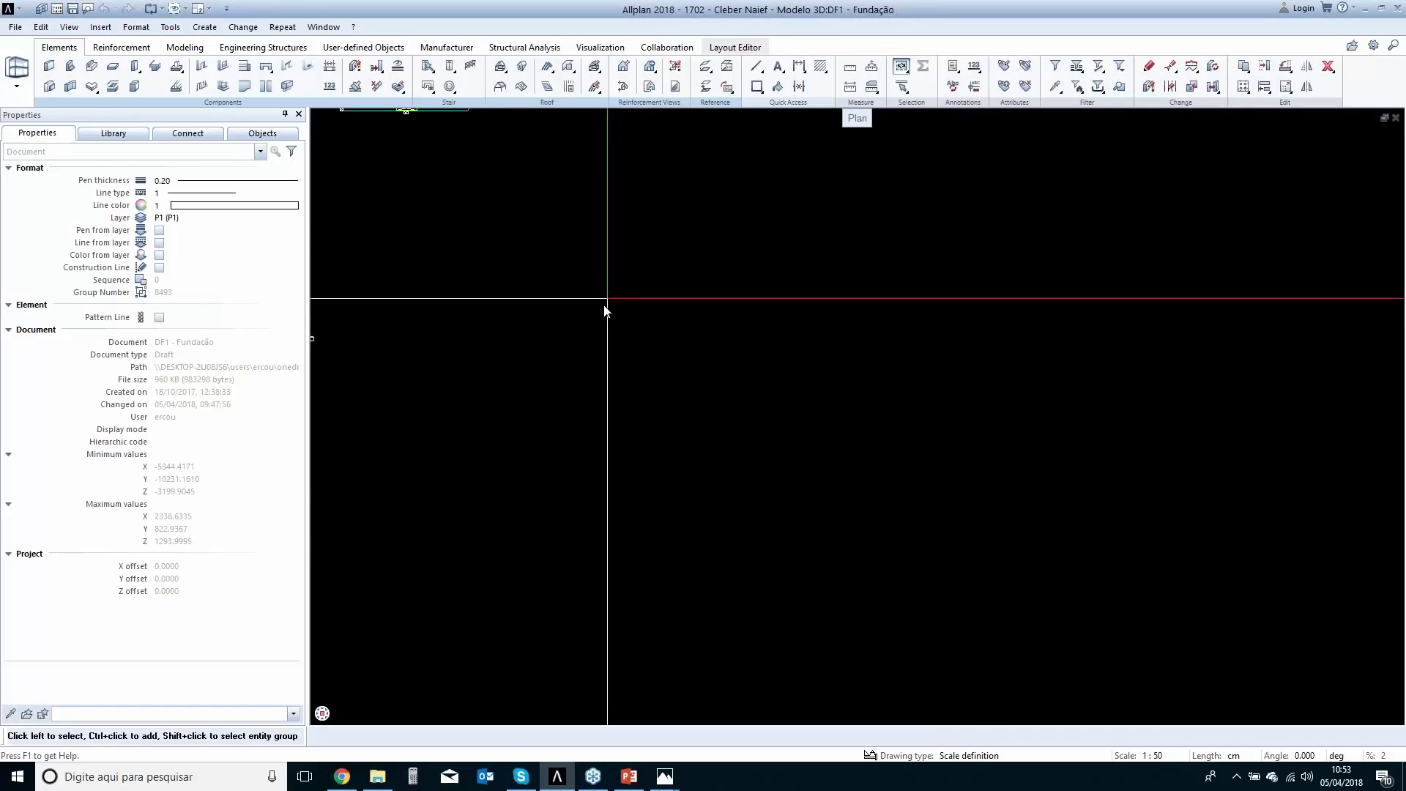
middle_drag(508, 266, 724, 501)
middle_drag(662, 383, 705, 477)
scroll(682, 401, up, 5)
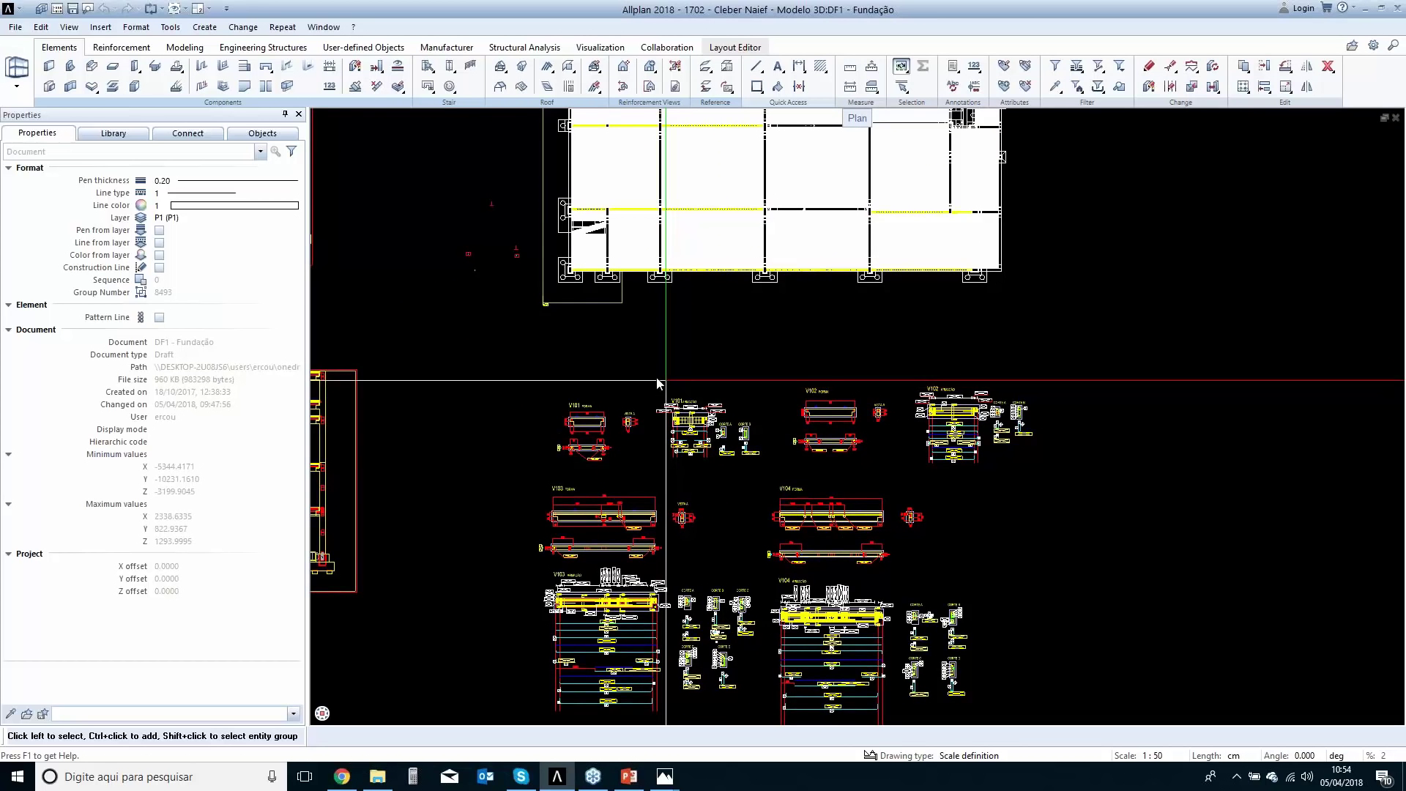
Show a central perspective beside the plan and examine the building's reinforced beams and slabs in 3D.
key(F4)
scroll(521, 467, up, 6)
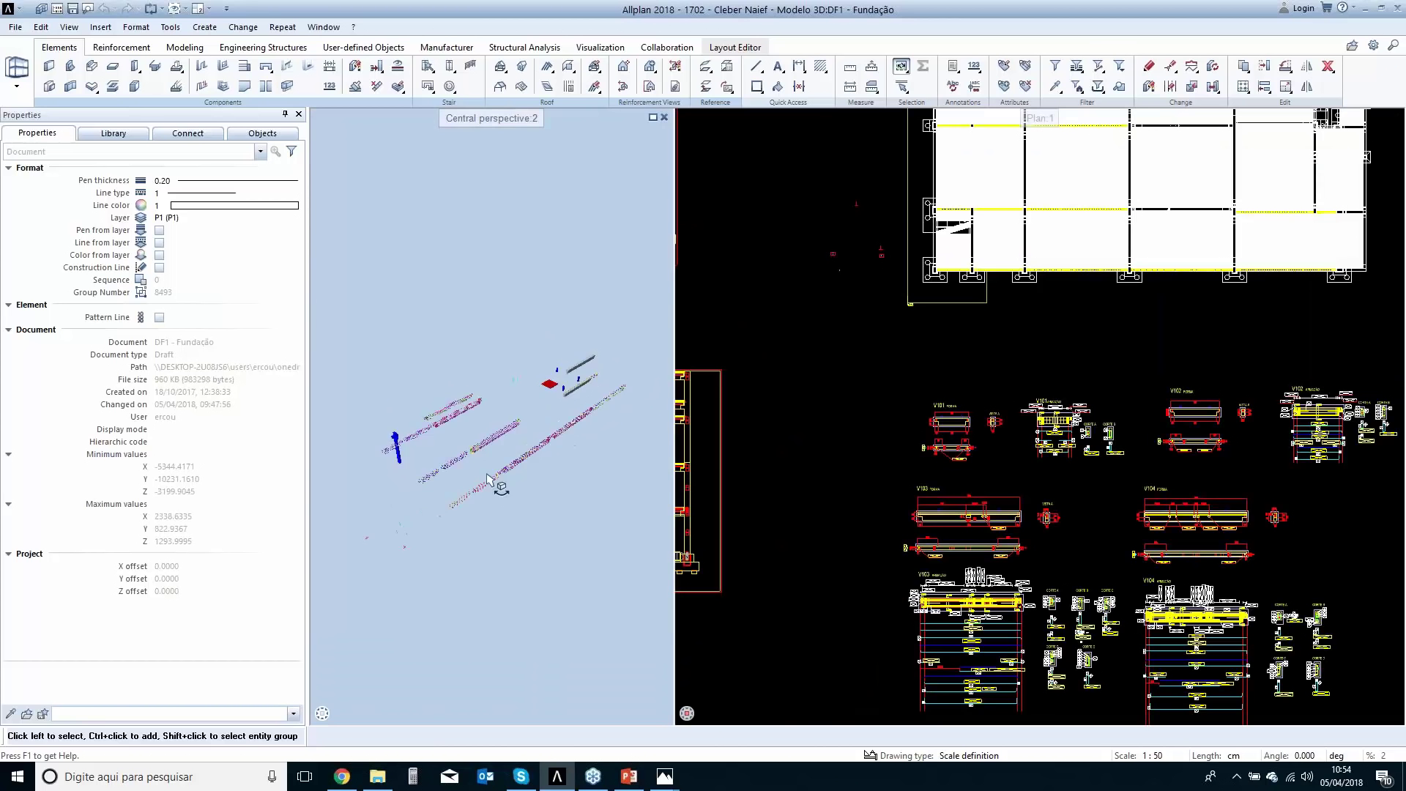
scroll(550, 415, up, 2)
drag(551, 415, 521, 458)
scroll(534, 463, up, 4)
scroll(535, 463, up, 3)
middle_drag(431, 322, 333, 439)
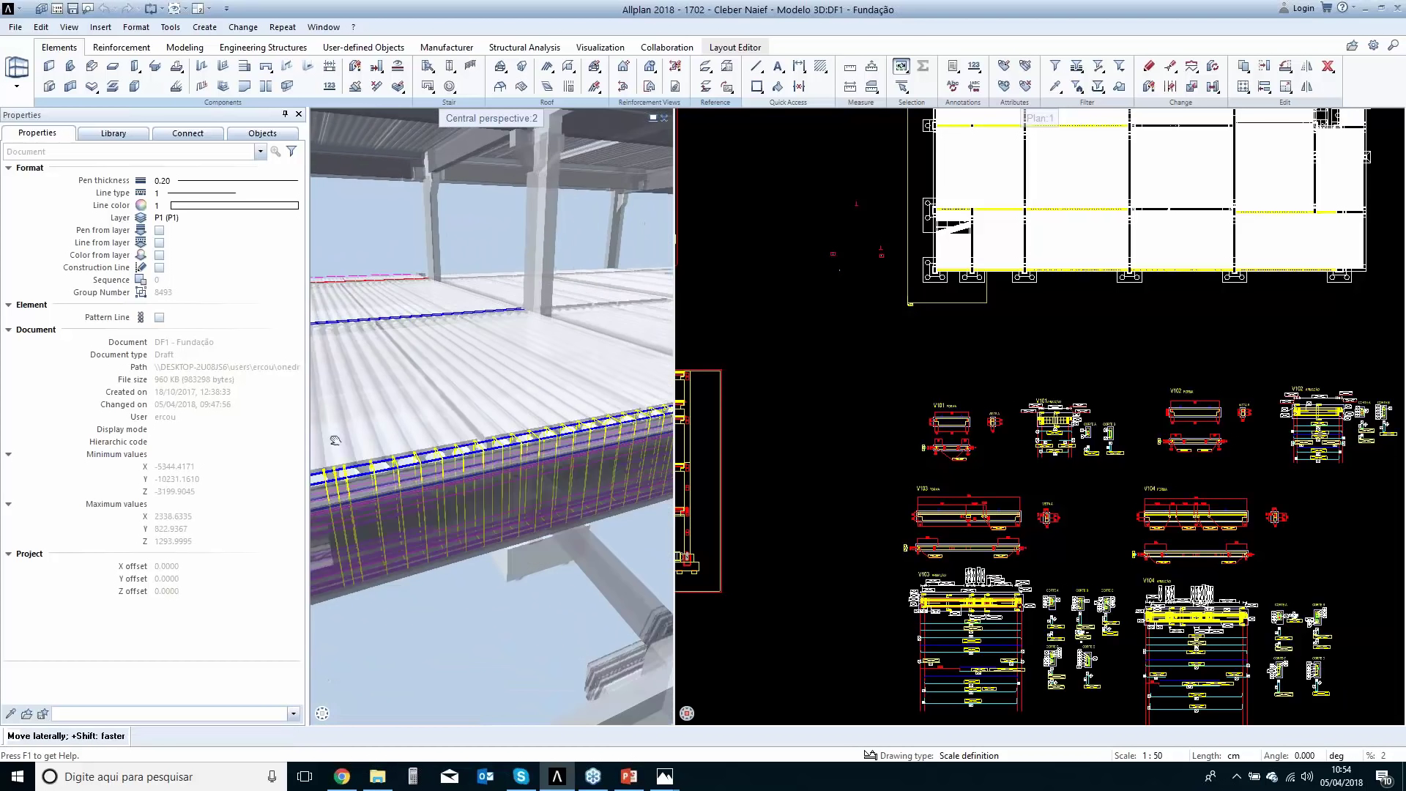
scroll(439, 419, down, 3)
middle_drag(548, 430, 384, 425)
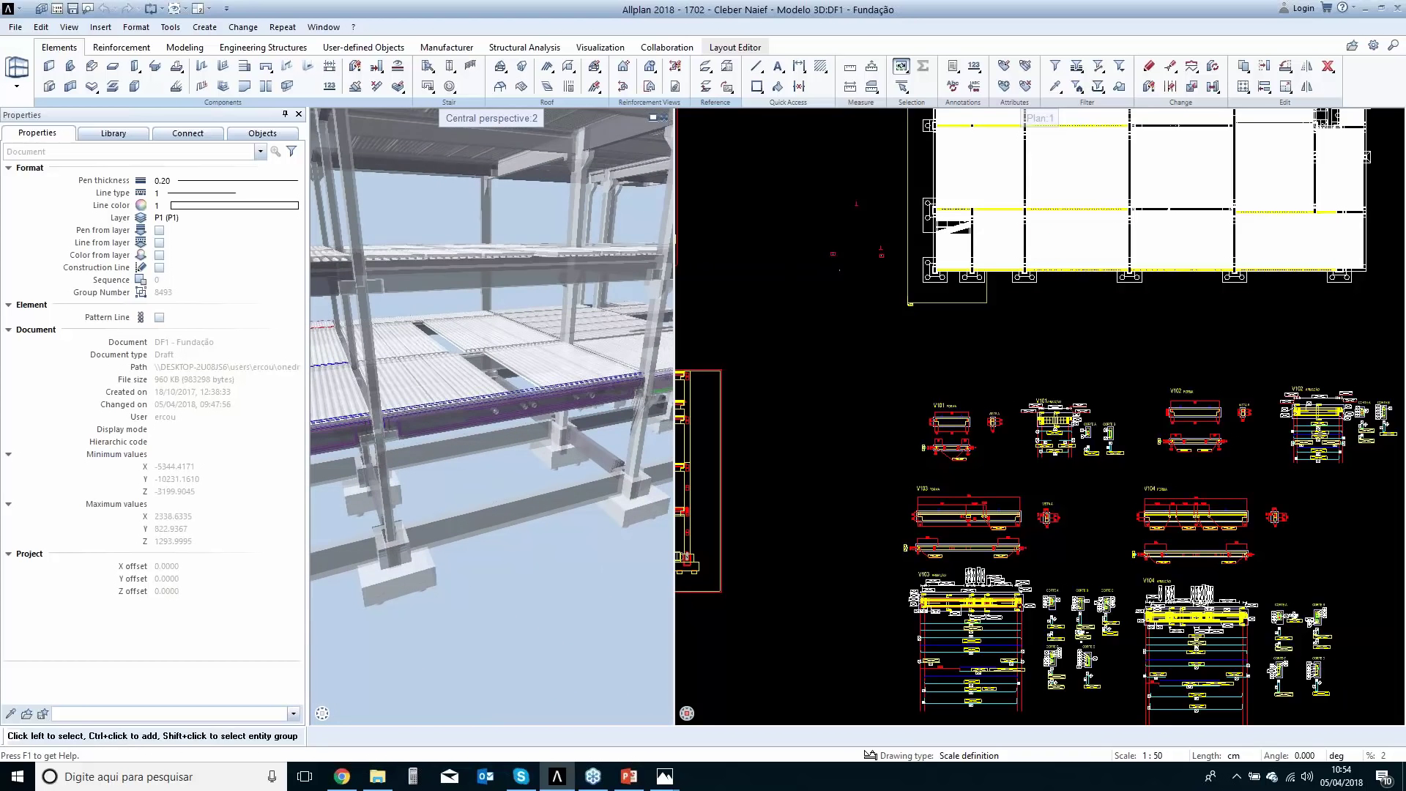
Examine the beam formwork and reinforcement drawings in plan together with the building's 3D model.
middle_drag(891, 468, 746, 391)
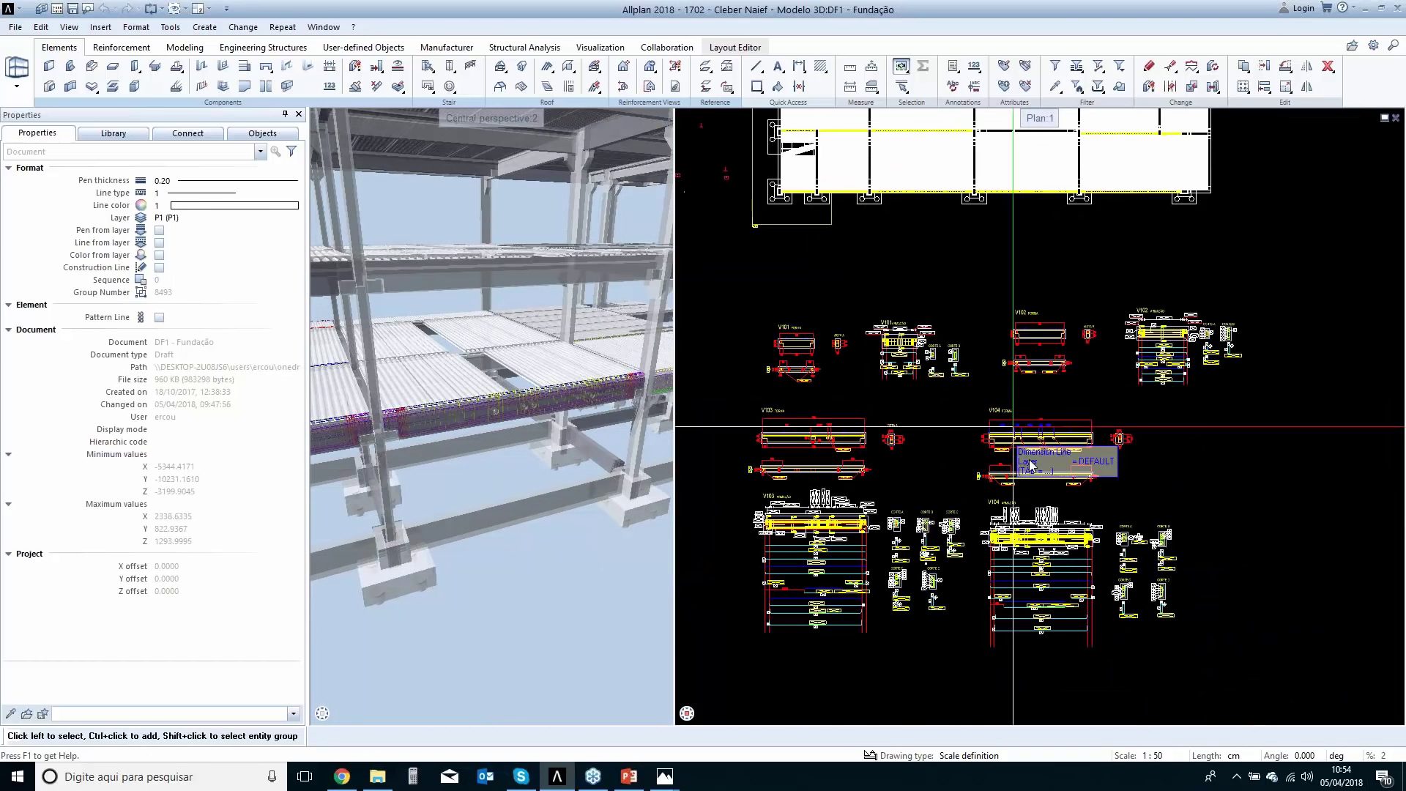
scroll(897, 544, down, 2)
scroll(898, 622, up, 3)
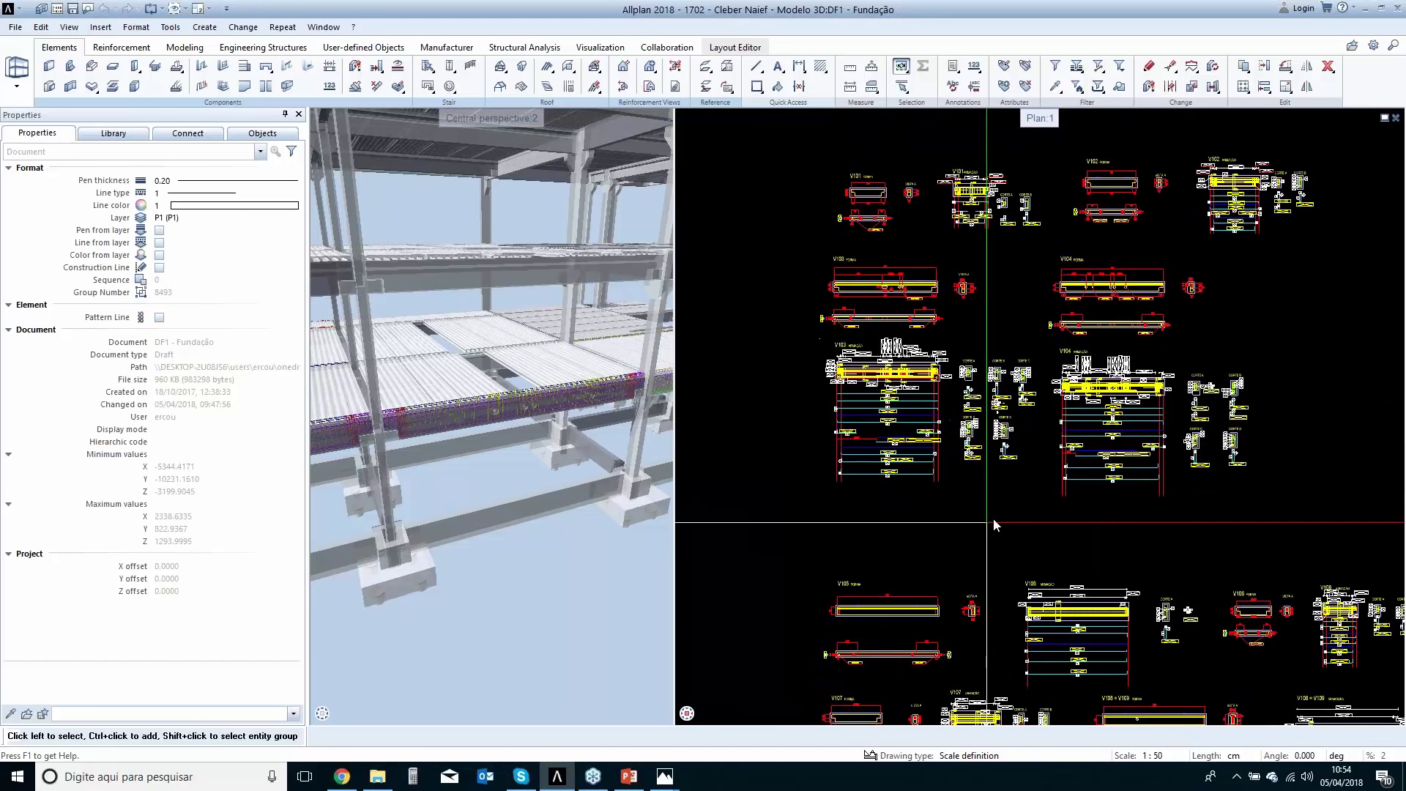
scroll(1028, 487, down, 1)
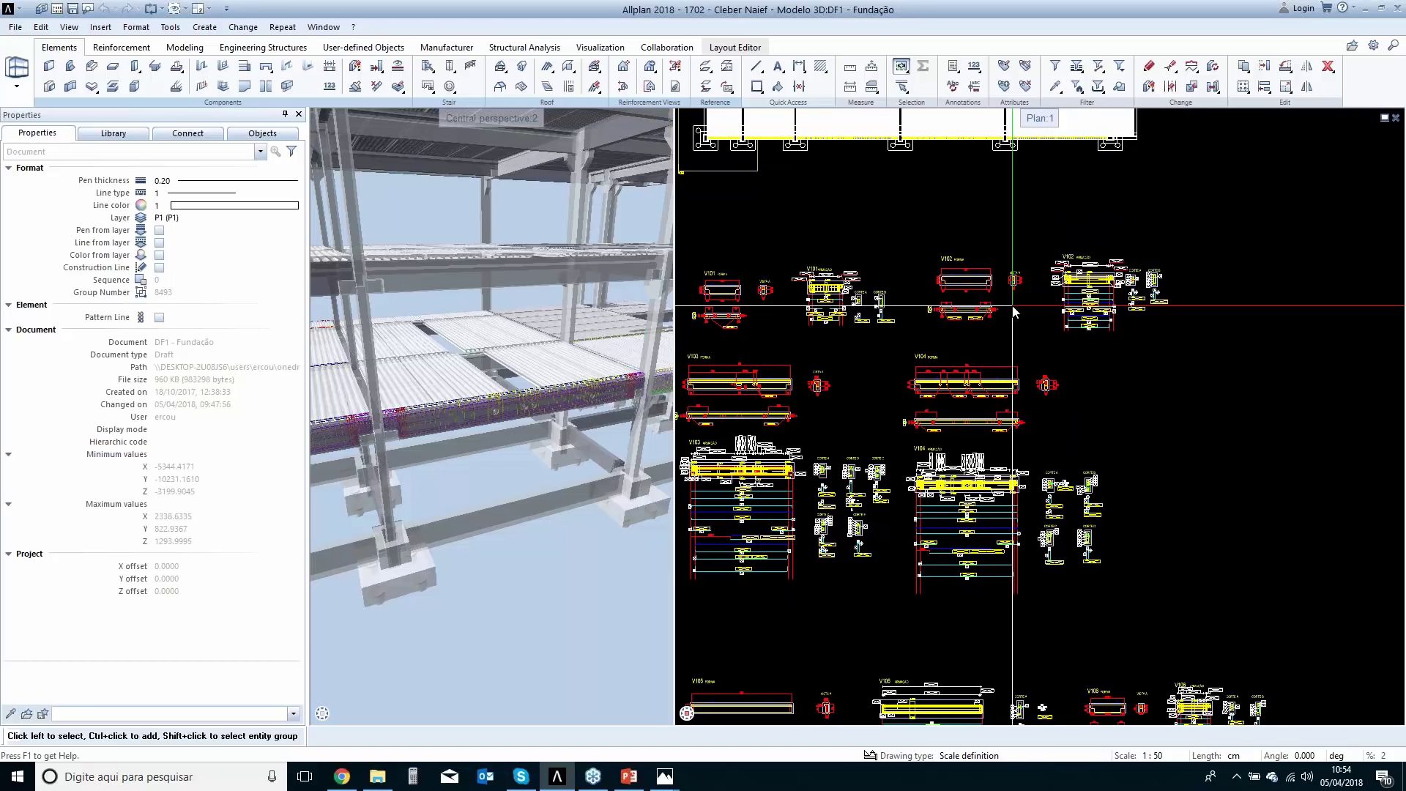
middle_drag(828, 455, 967, 459)
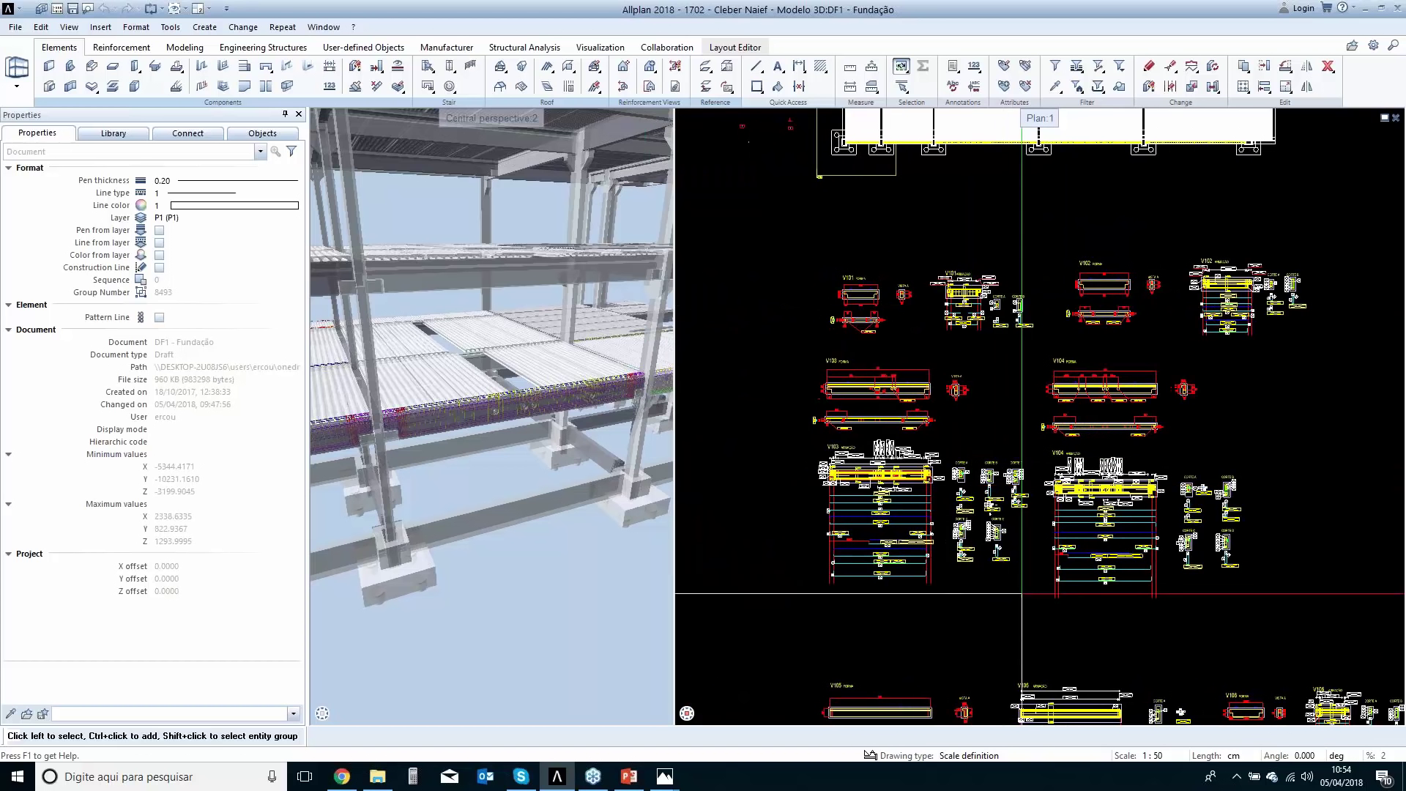
middle_drag(1021, 593, 926, 395)
scroll(921, 432, up, 1)
scroll(701, 442, down, 3)
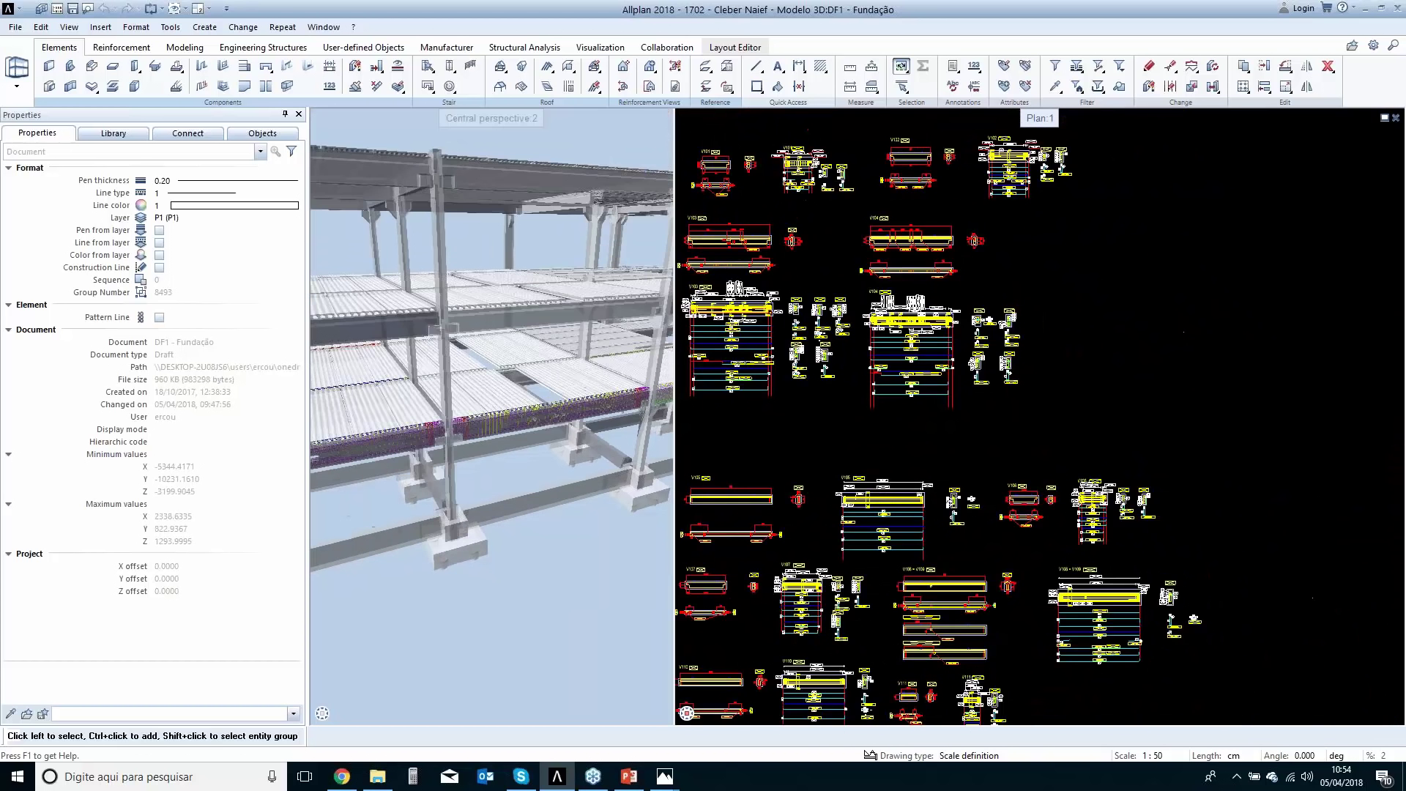
drag(606, 354, 513, 399)
drag(600, 417, 549, 454)
scroll(900, 447, up, 5)
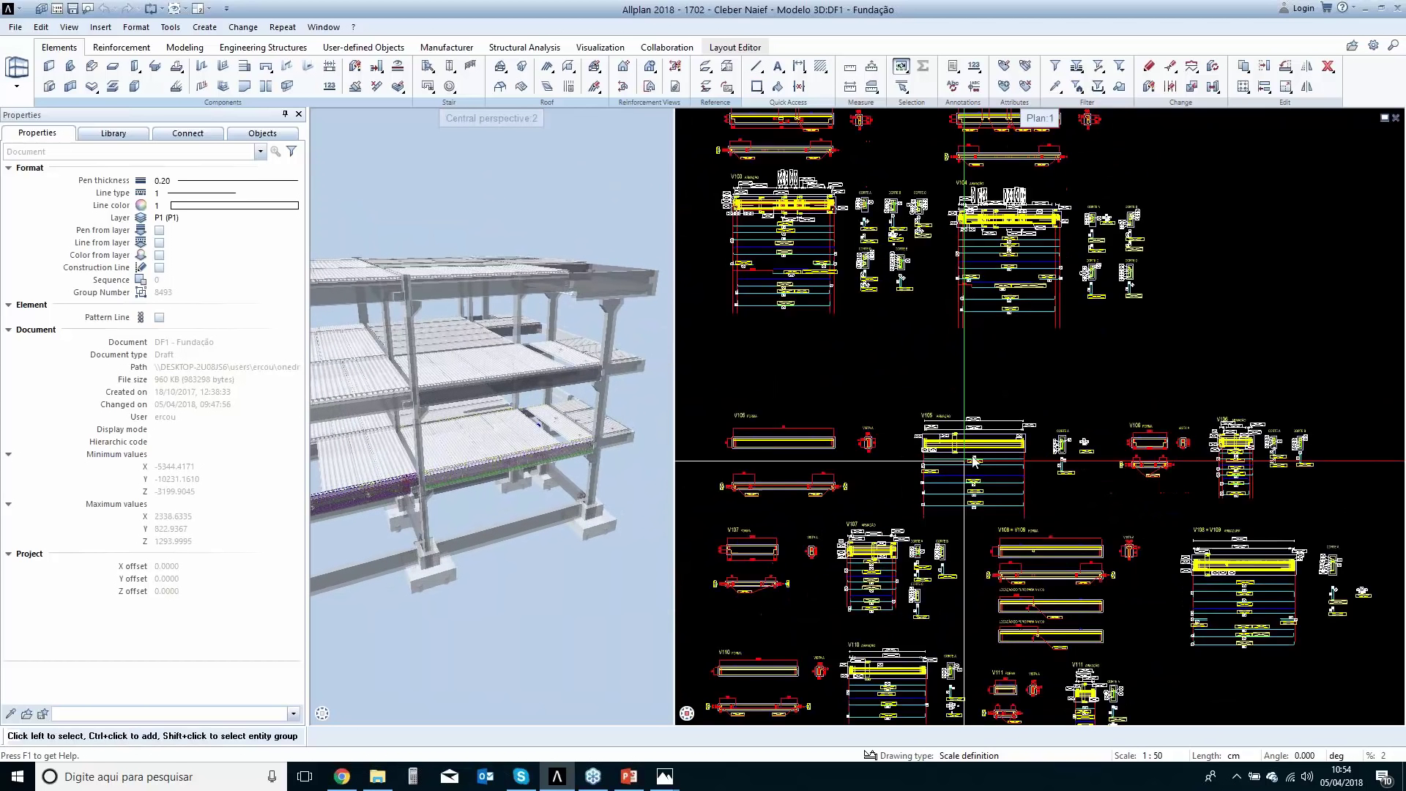
Stretch the tops of the two end N1 stirrups in beam V105's reinforcement elevation upward by about 14 cm.
scroll(919, 439, up, 3)
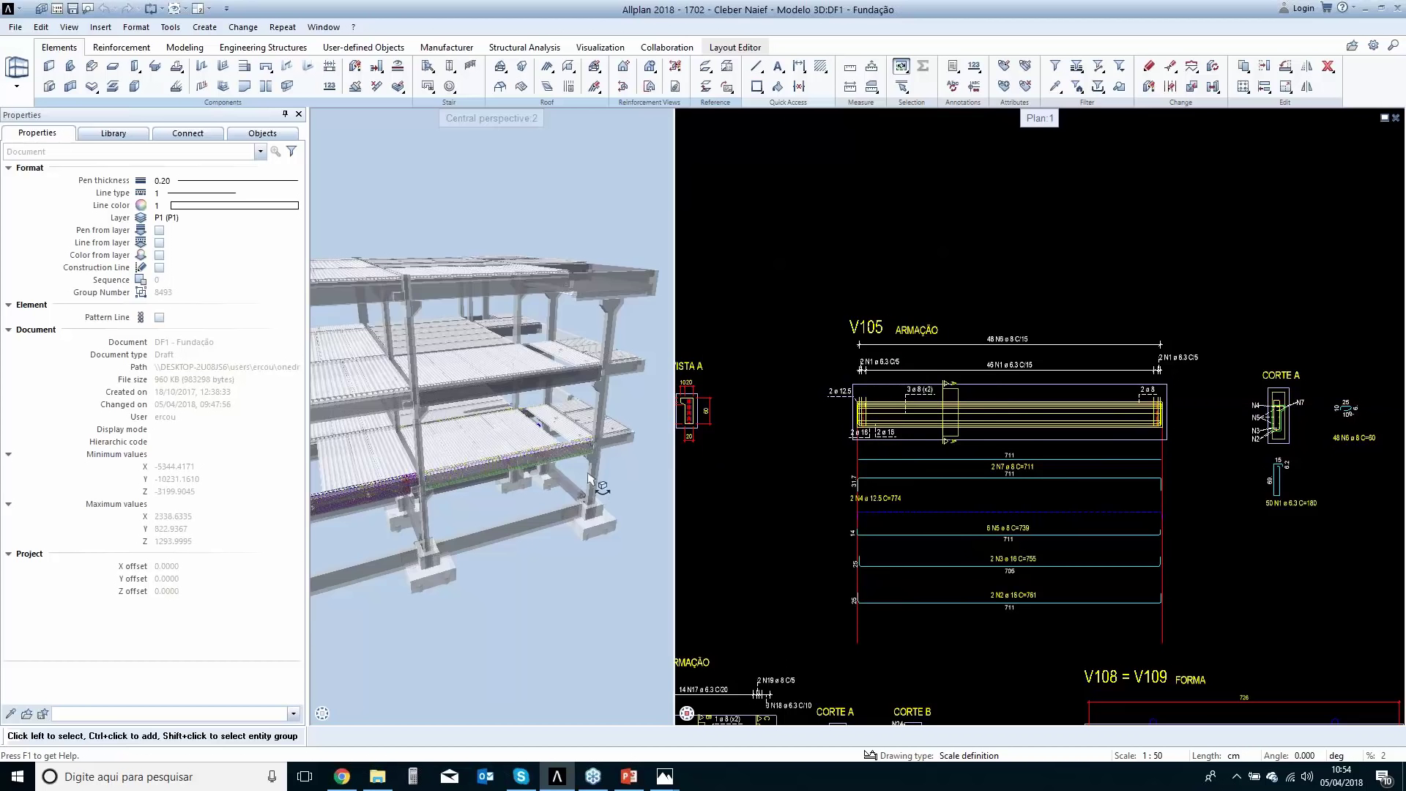
scroll(582, 450, up, 6)
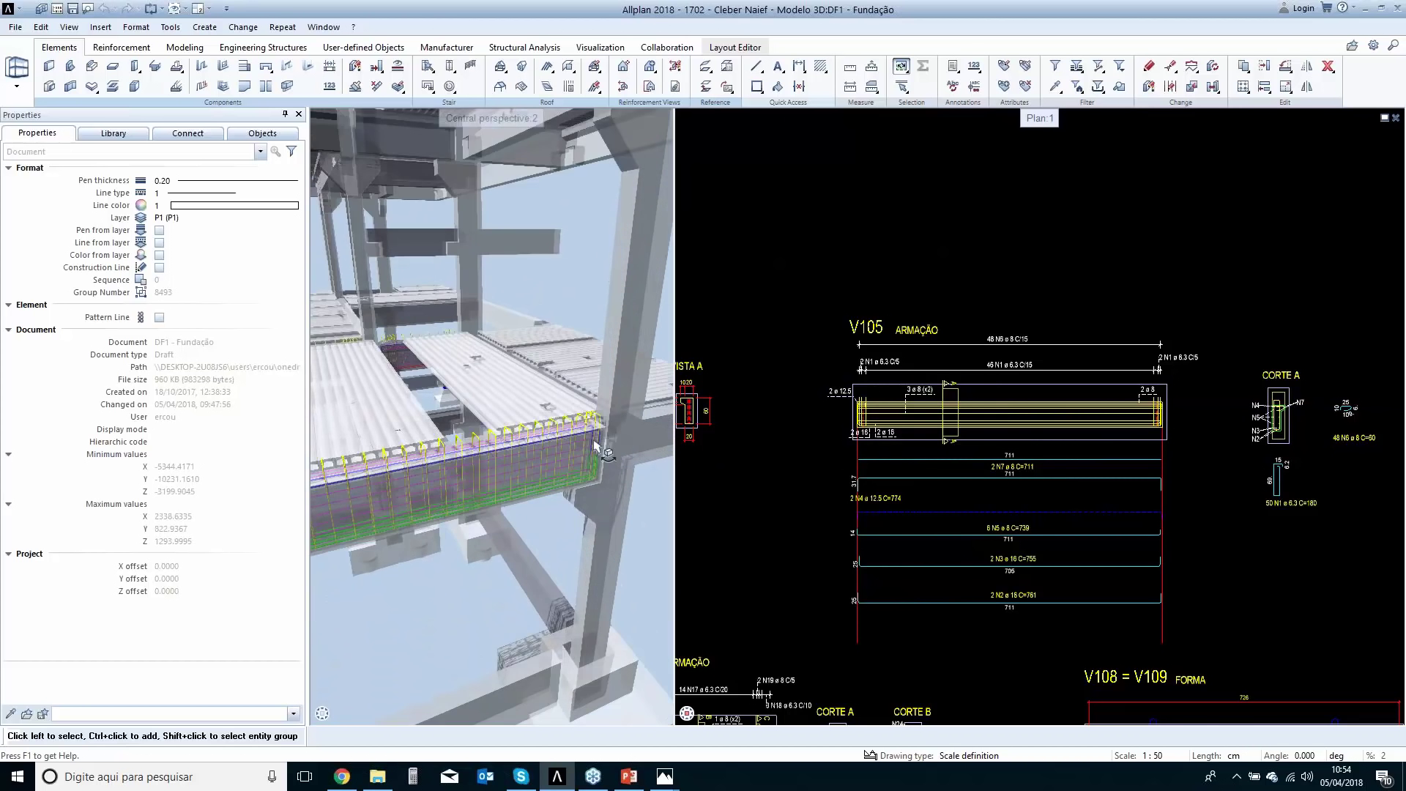
scroll(610, 433, up, 6)
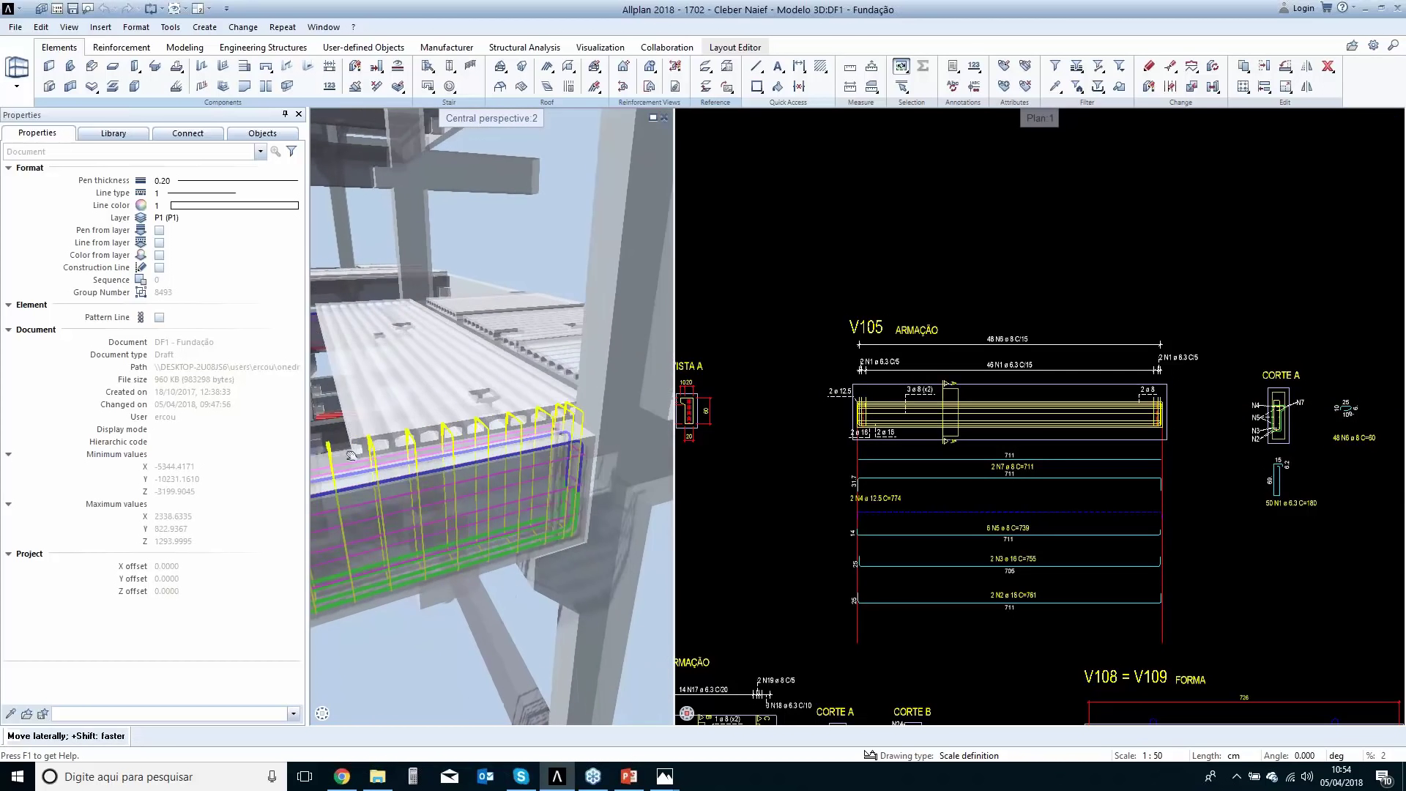
scroll(900, 350, up, 10)
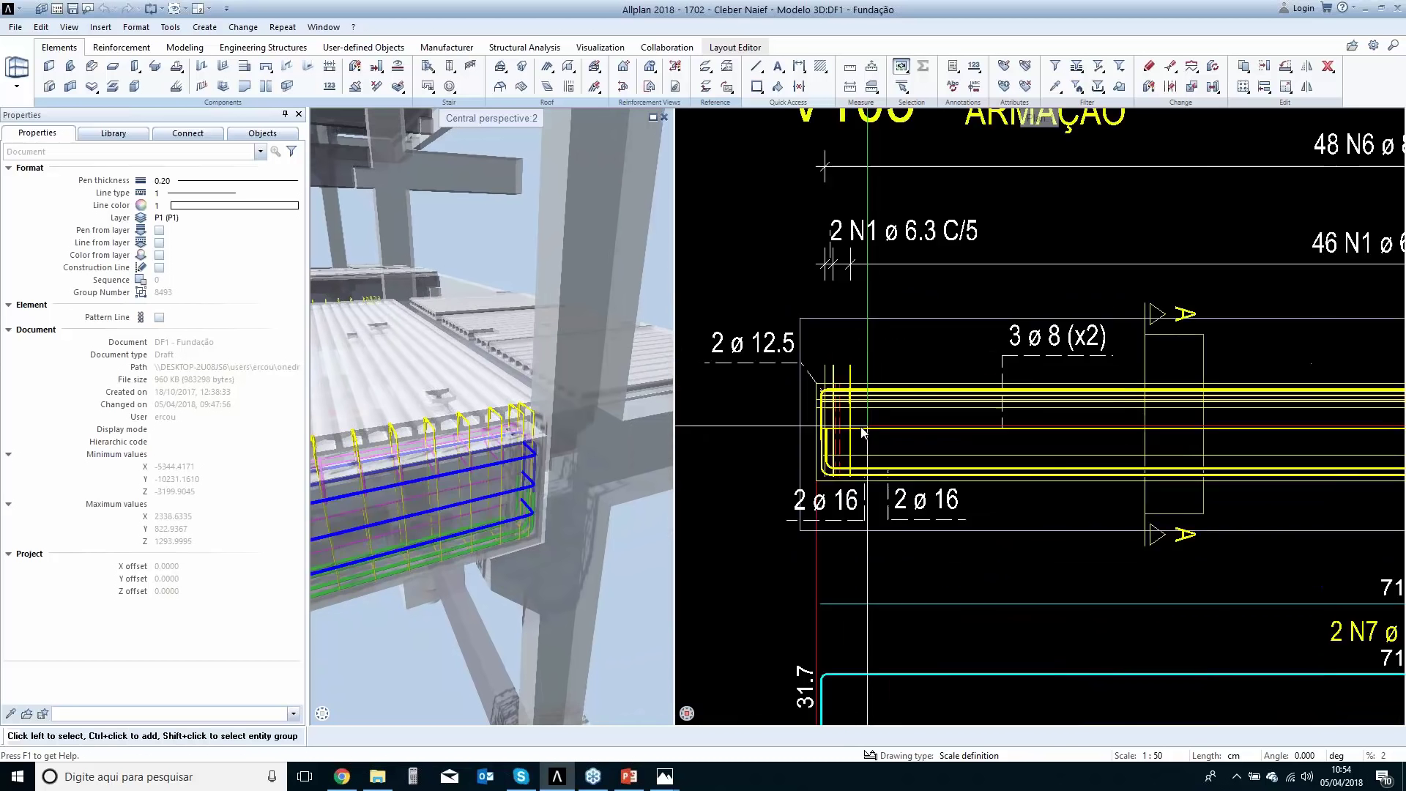
middle_drag(899, 346, 1012, 431)
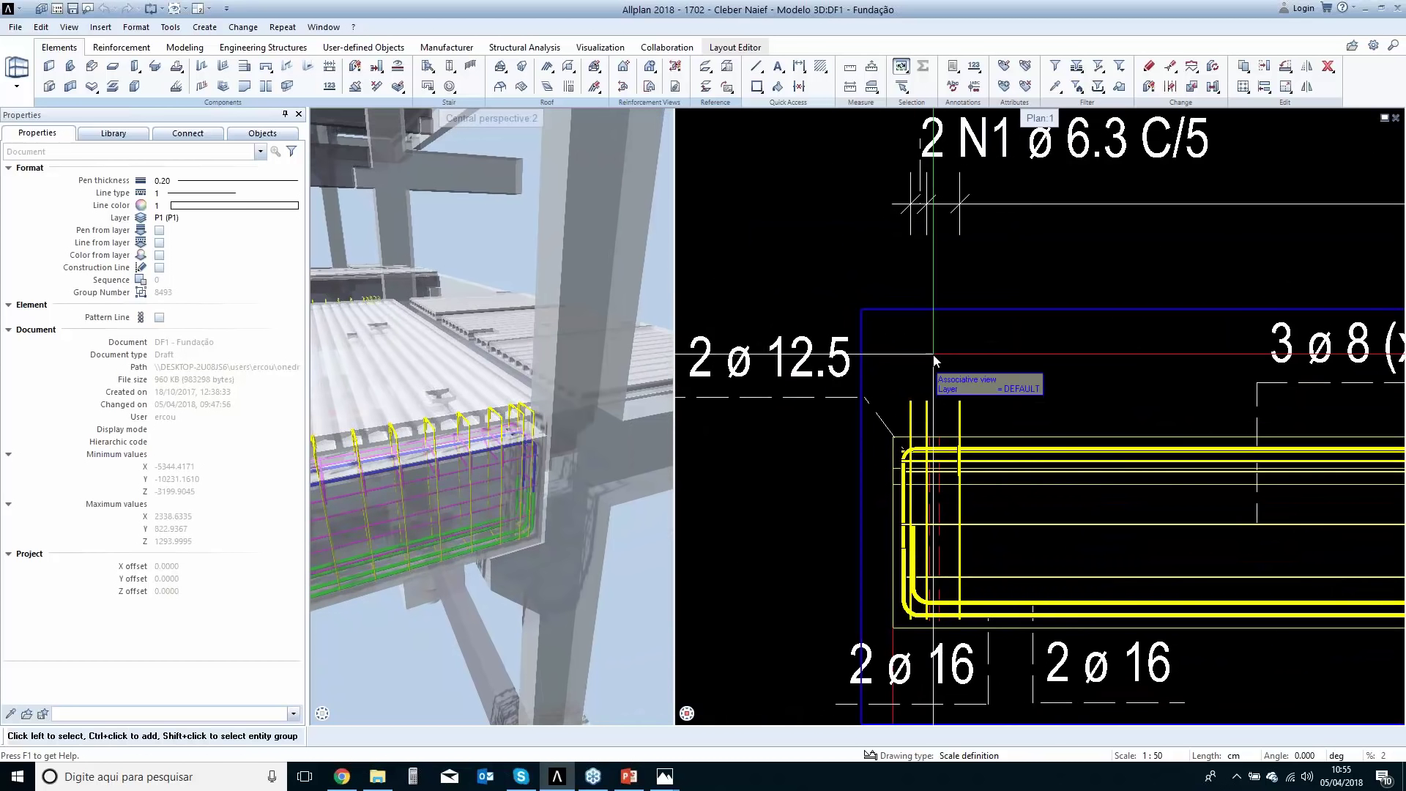
key(s)
drag(897, 376, 943, 413)
click(960, 366)
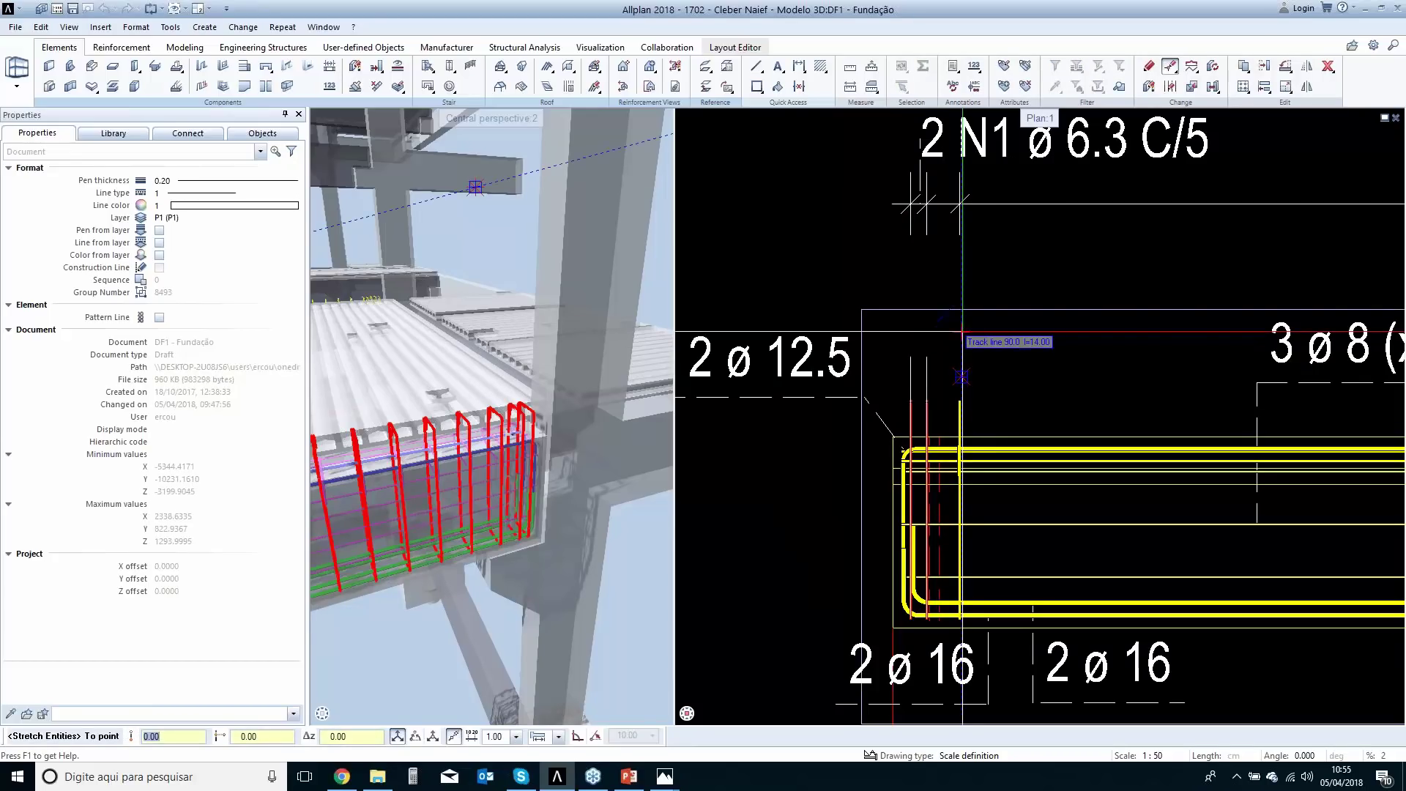
click(961, 377)
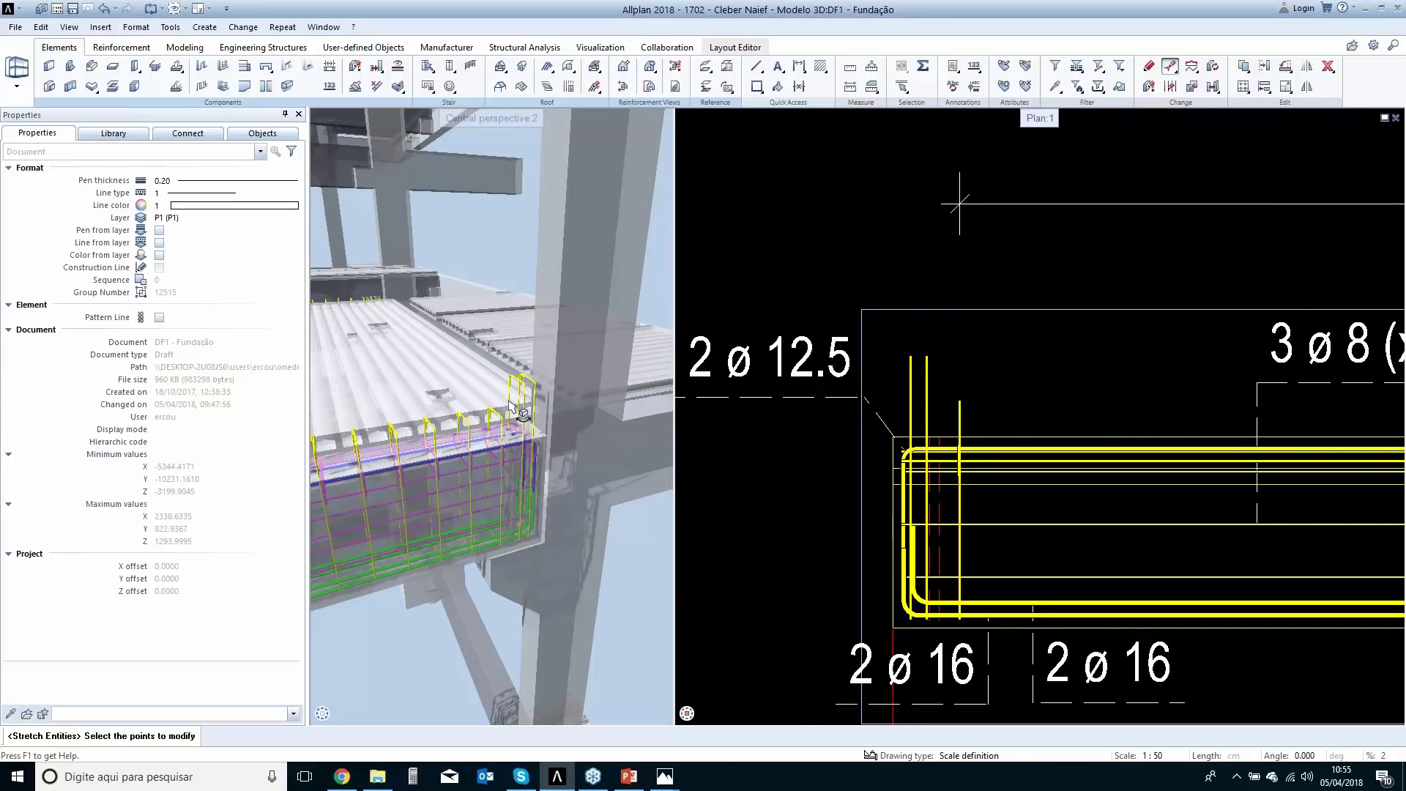
Examine beam V105's modified stirrups in the 3D model, the surrounding beam formwork and reinforcement drawings, and the building's floor plan.
scroll(511, 407, up, 1)
scroll(512, 408, down, 5)
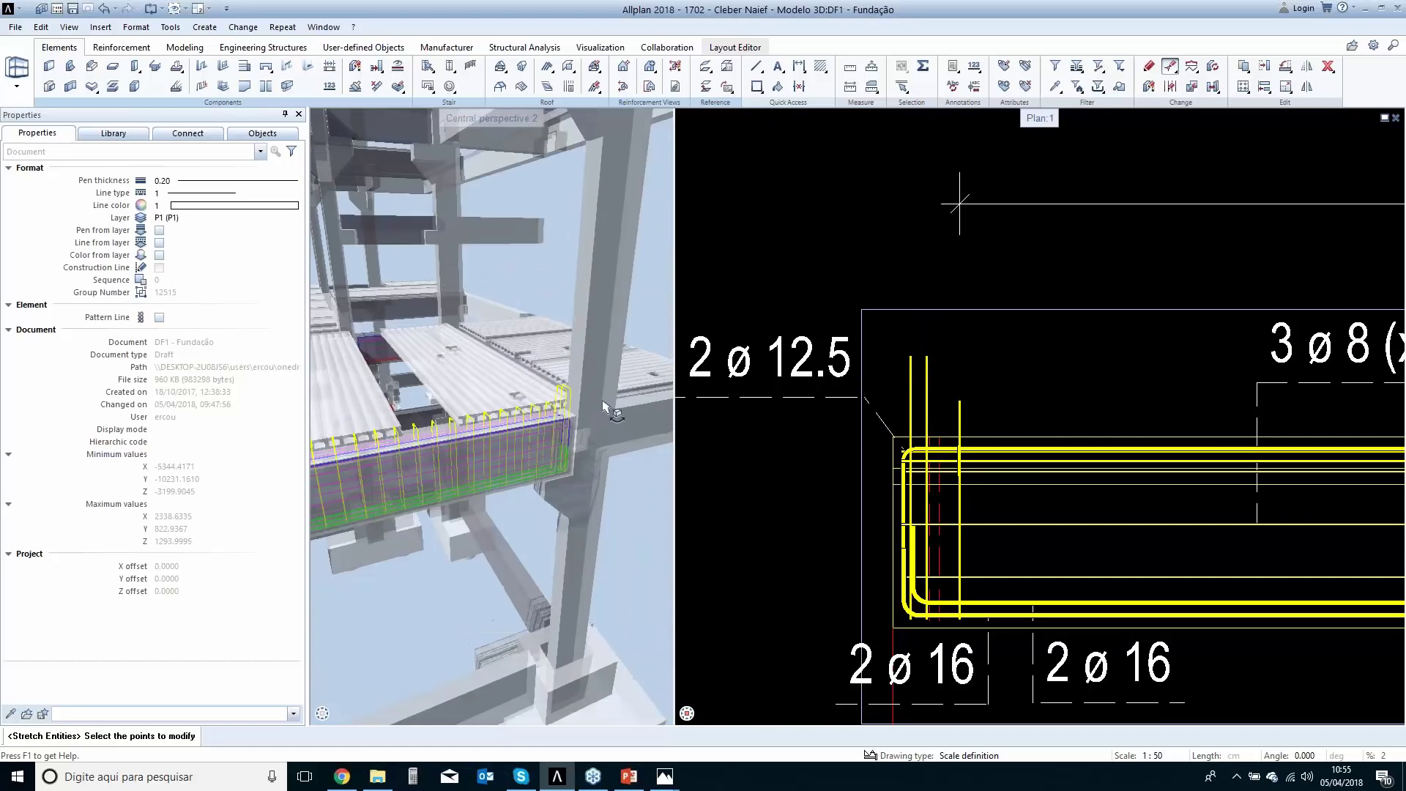
scroll(930, 453, down, 6)
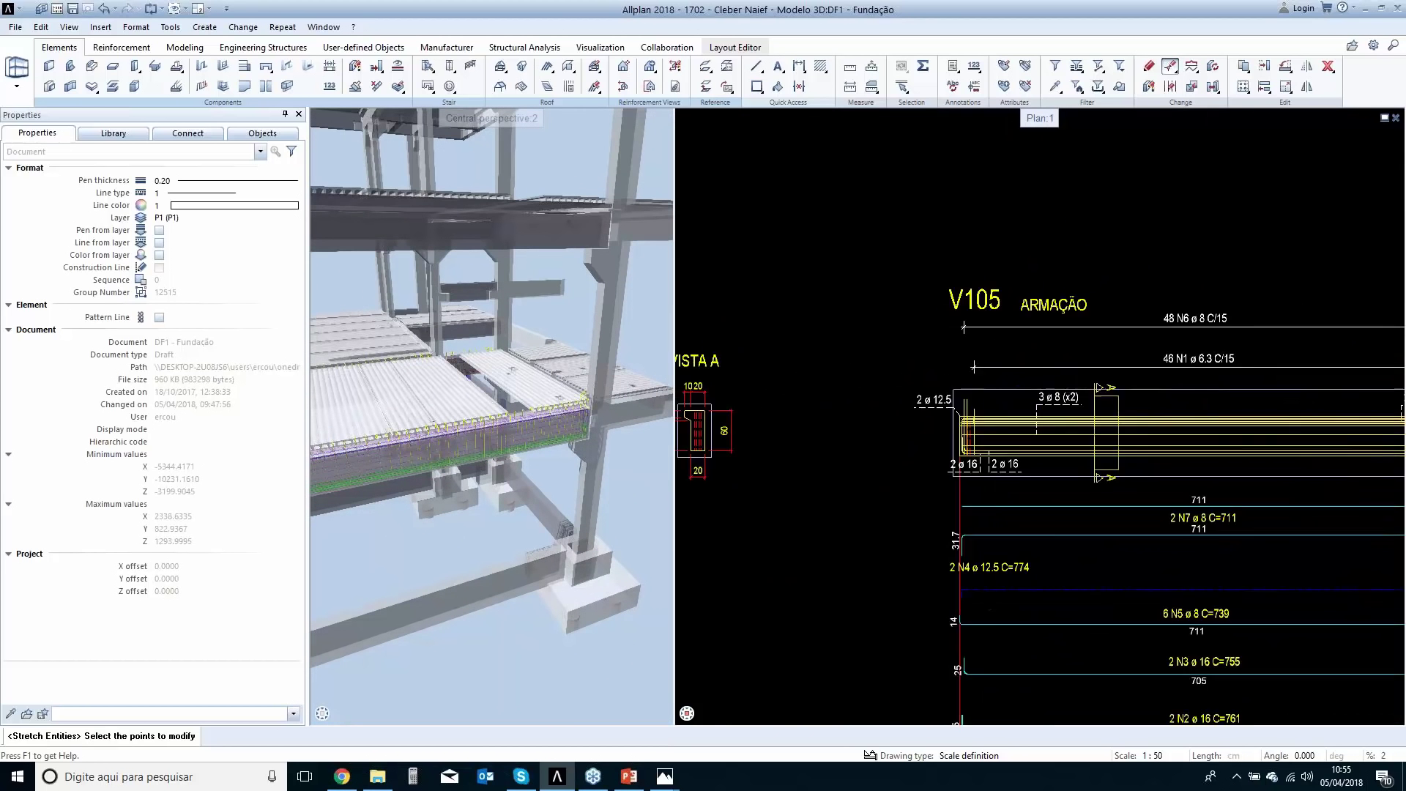
scroll(930, 453, down, 3)
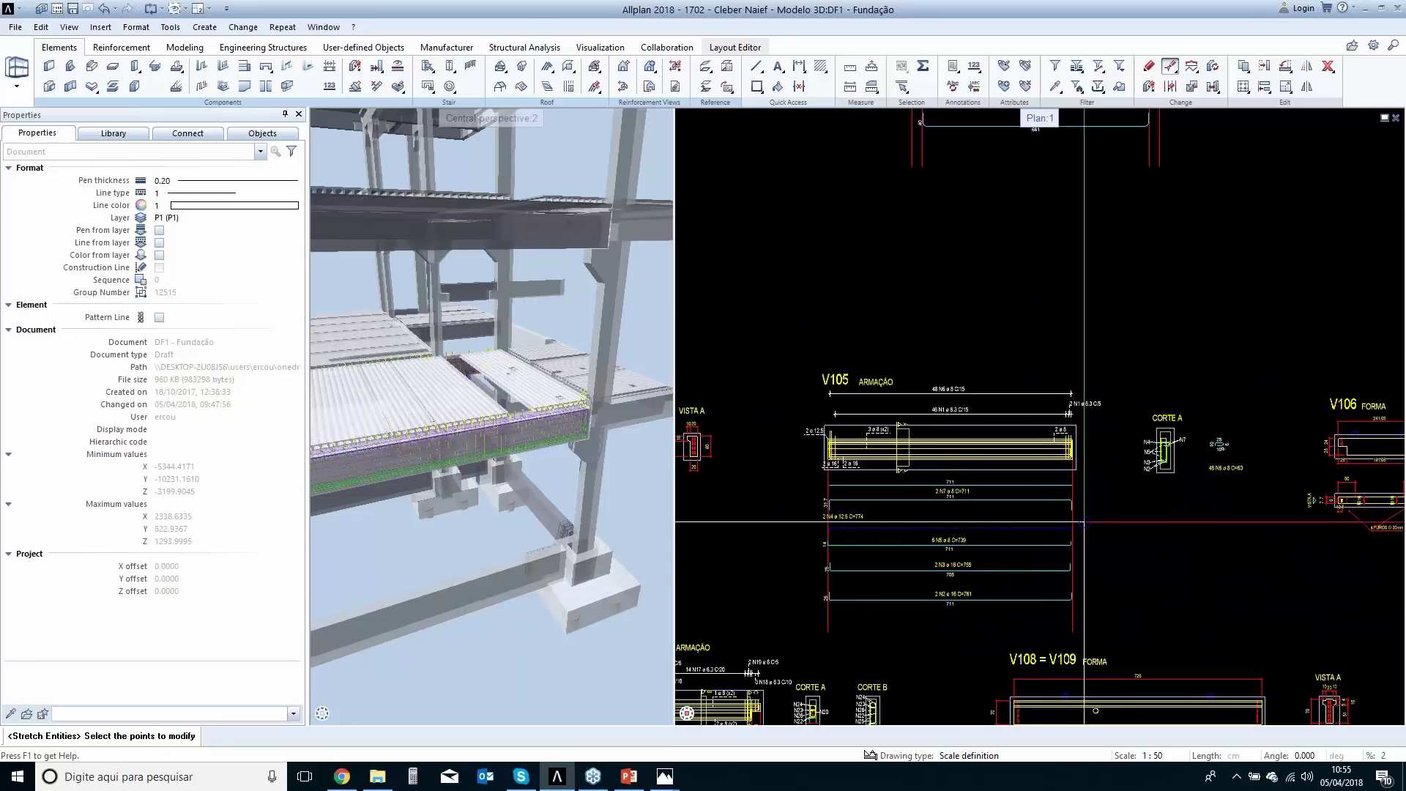
middle_drag(1005, 456, 1034, 448)
scroll(1035, 447, down, 2)
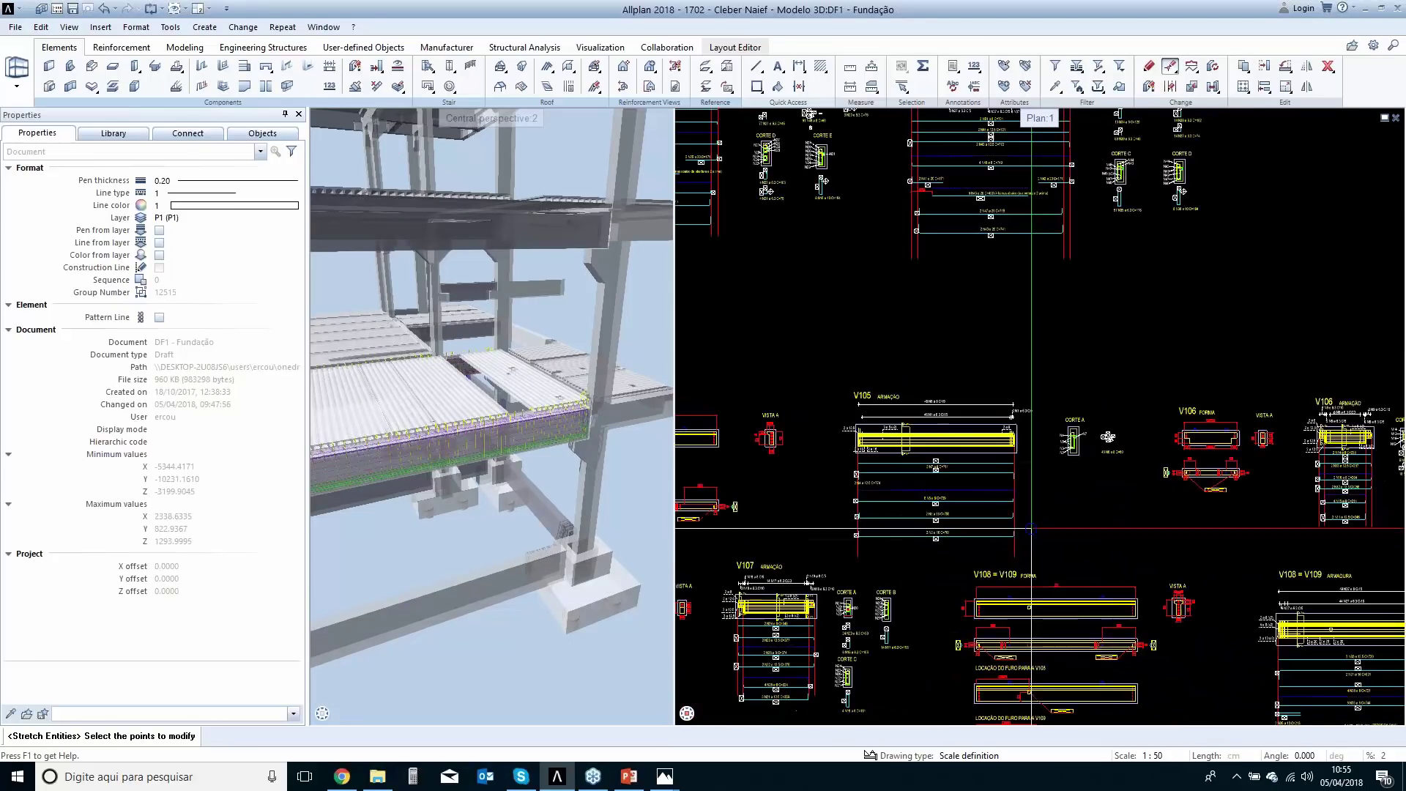
middle_drag(991, 491, 1104, 536)
scroll(1103, 536, up, 2)
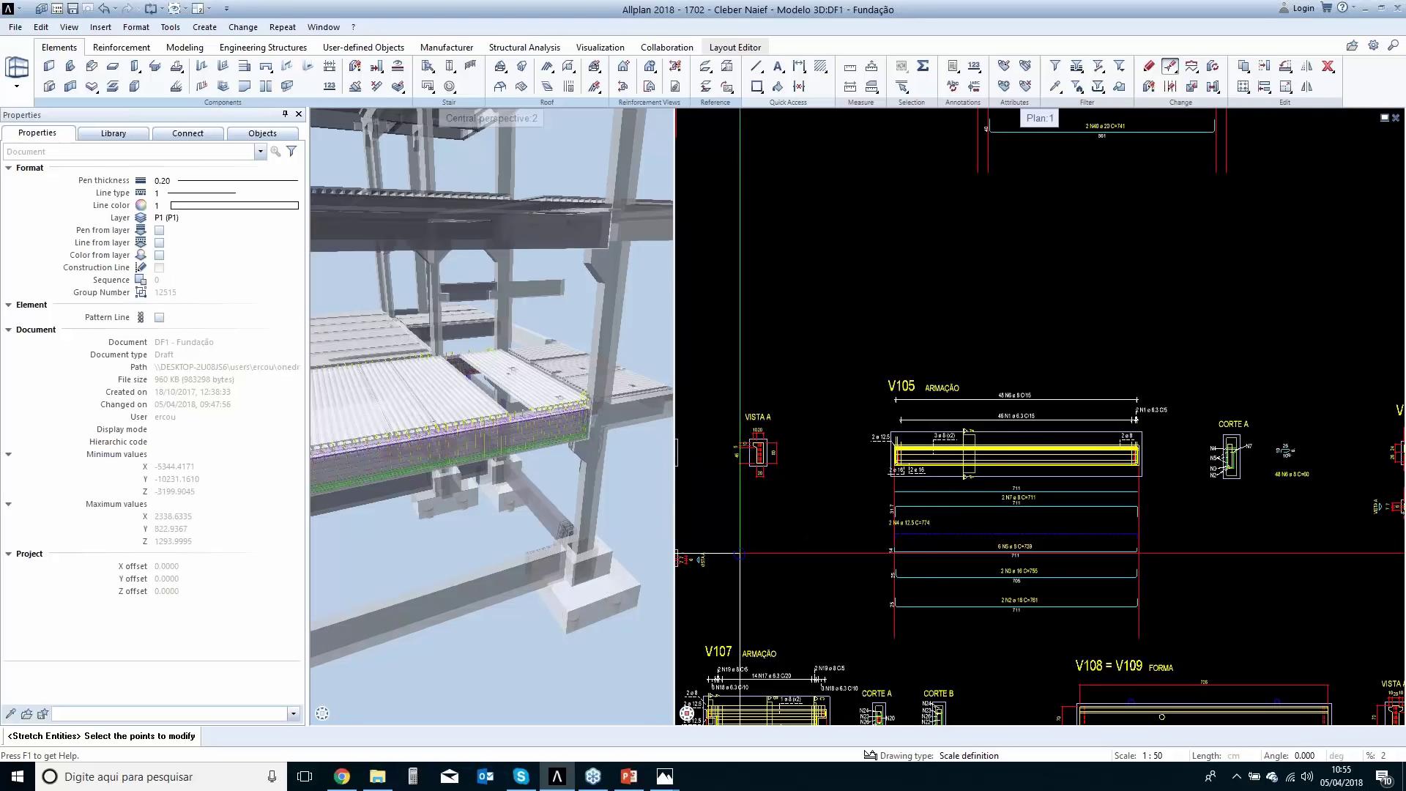
scroll(740, 554, down, 6)
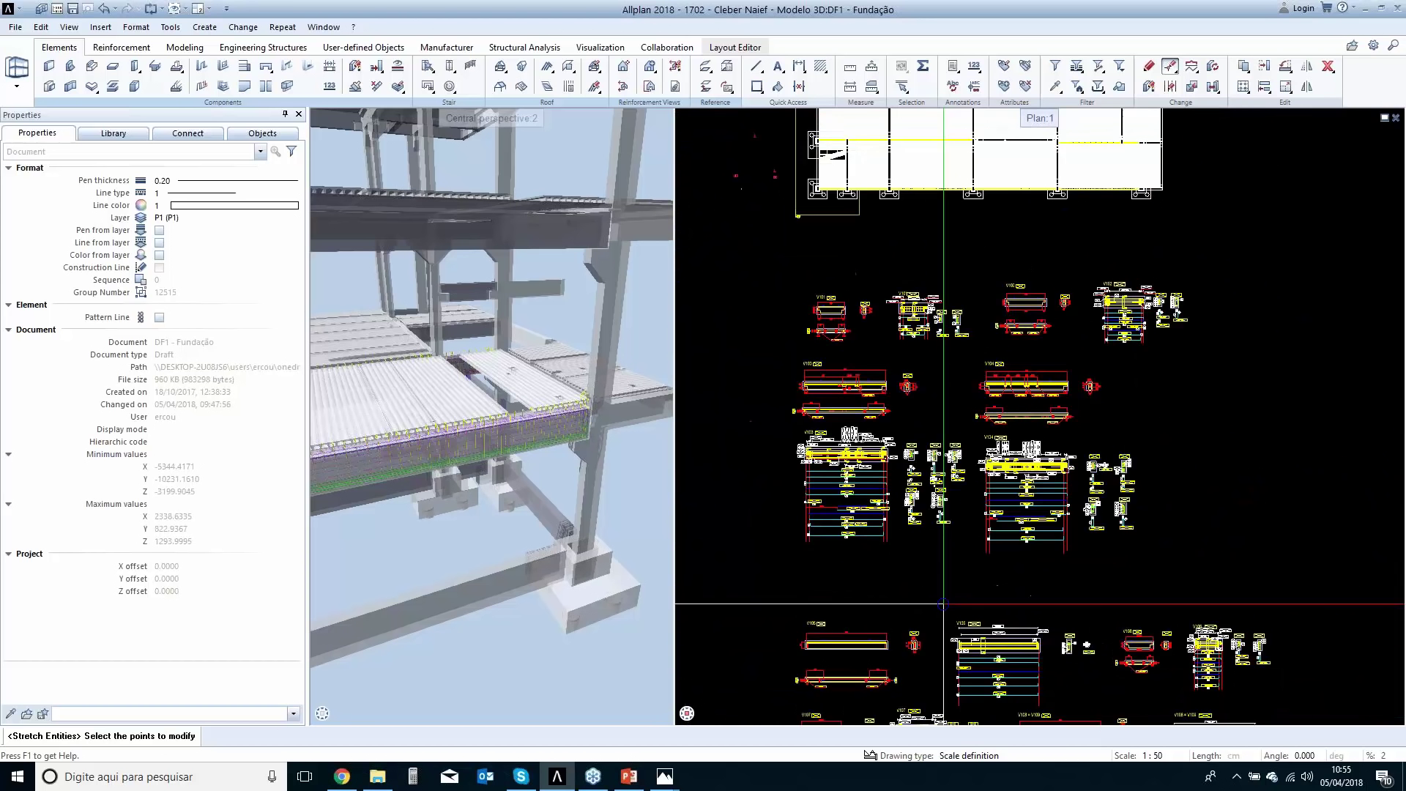
middle_drag(1098, 354, 1084, 458)
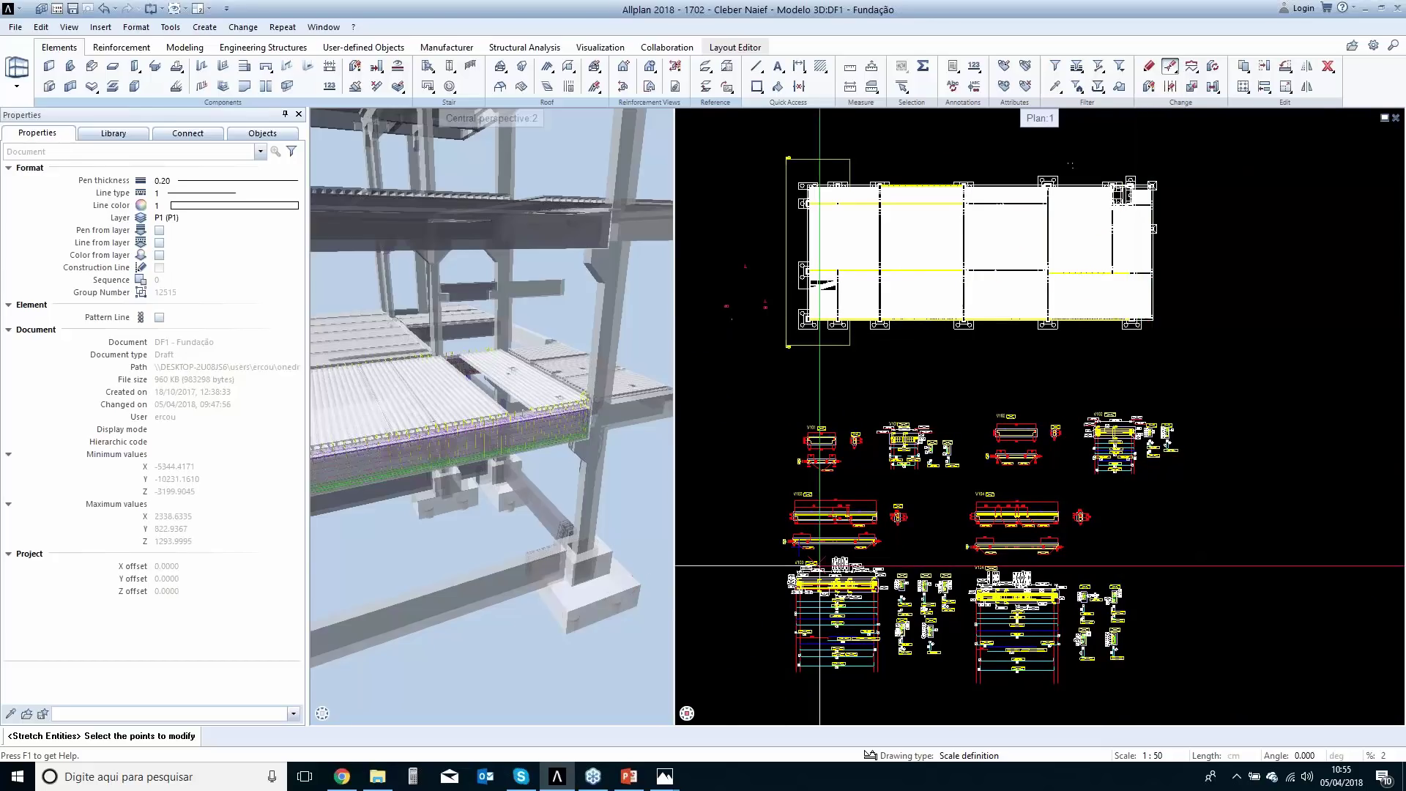
Switch to the Webinar.pptx presentation in PowerPoint, start the slide show from slide 4 and advance to the Brazilian users slide.
click(630, 778)
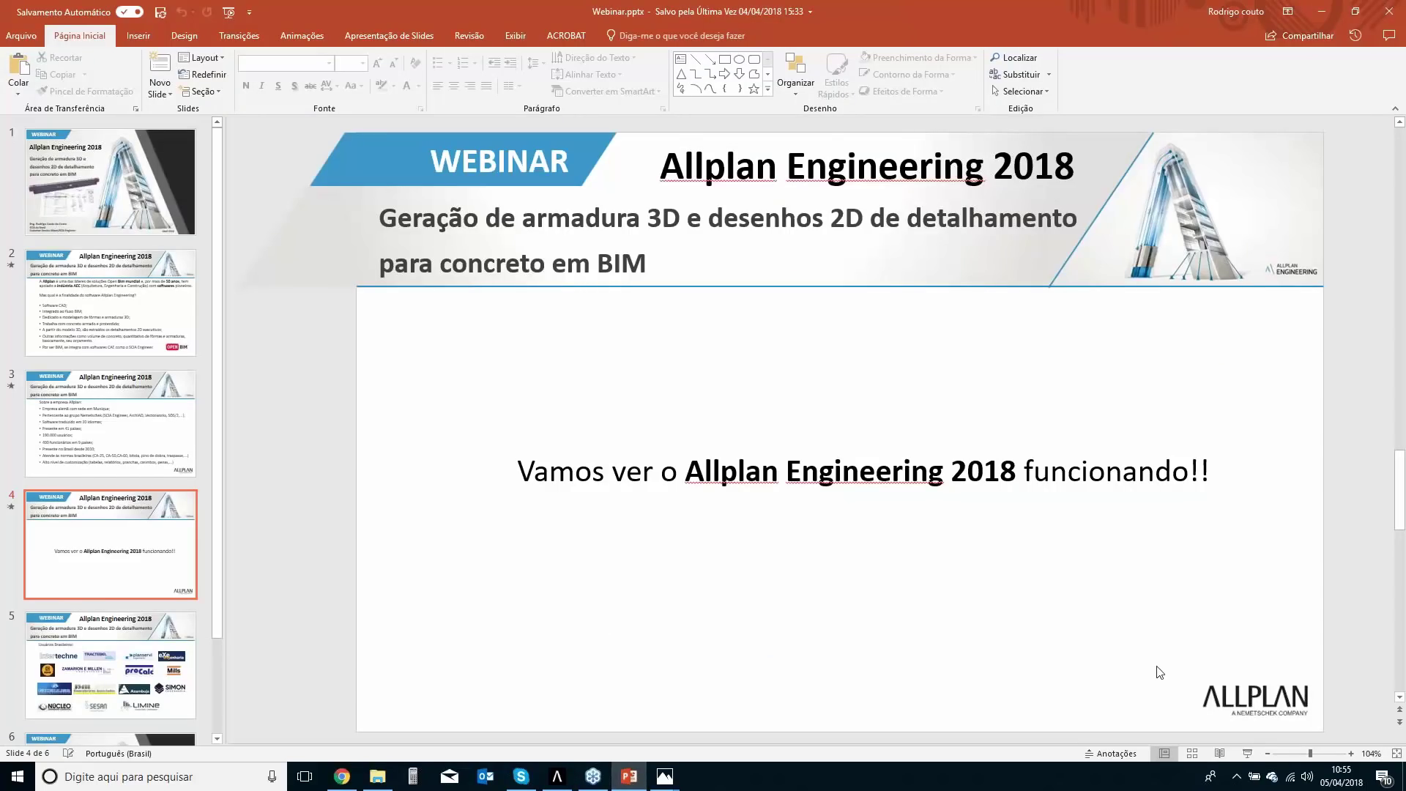
click(1084, 547)
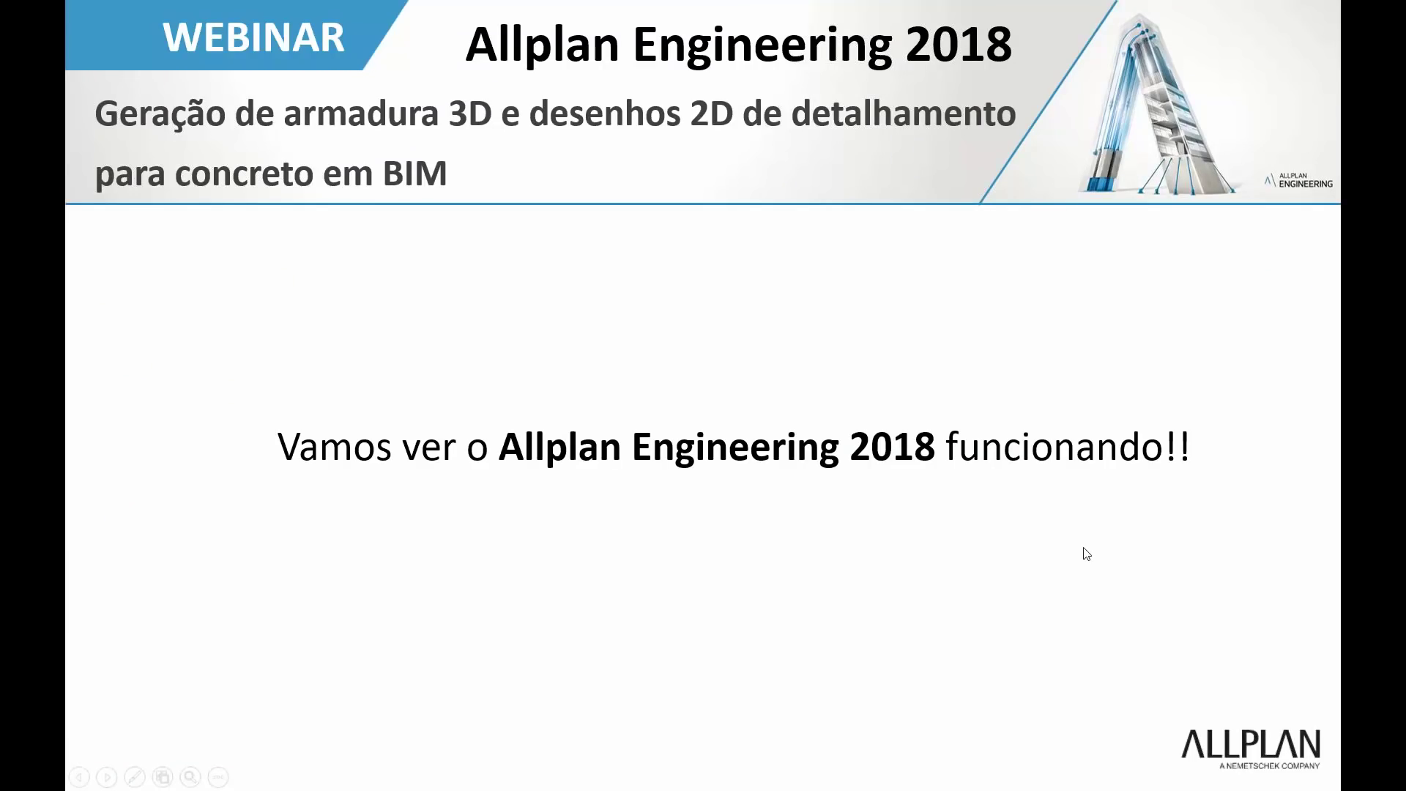
click(1083, 547)
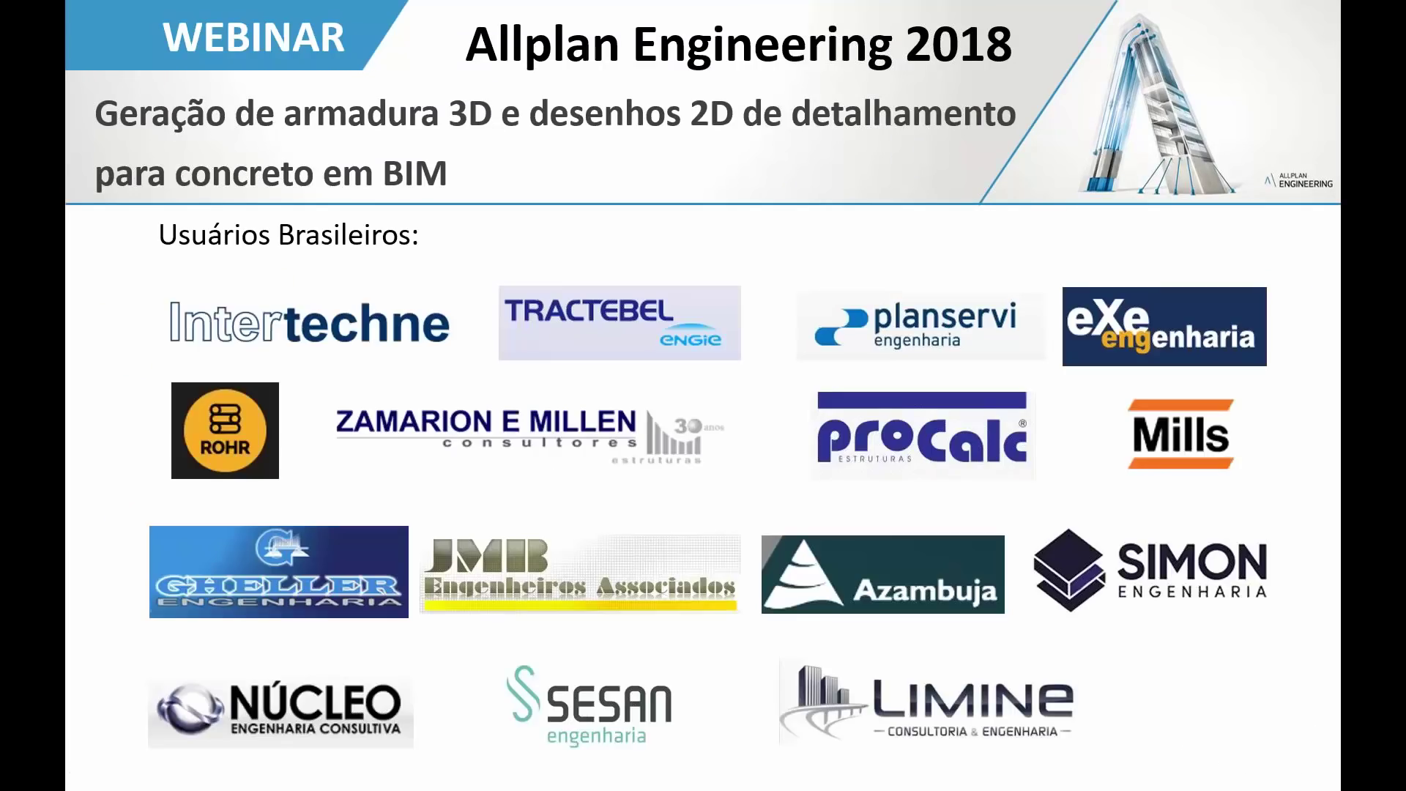